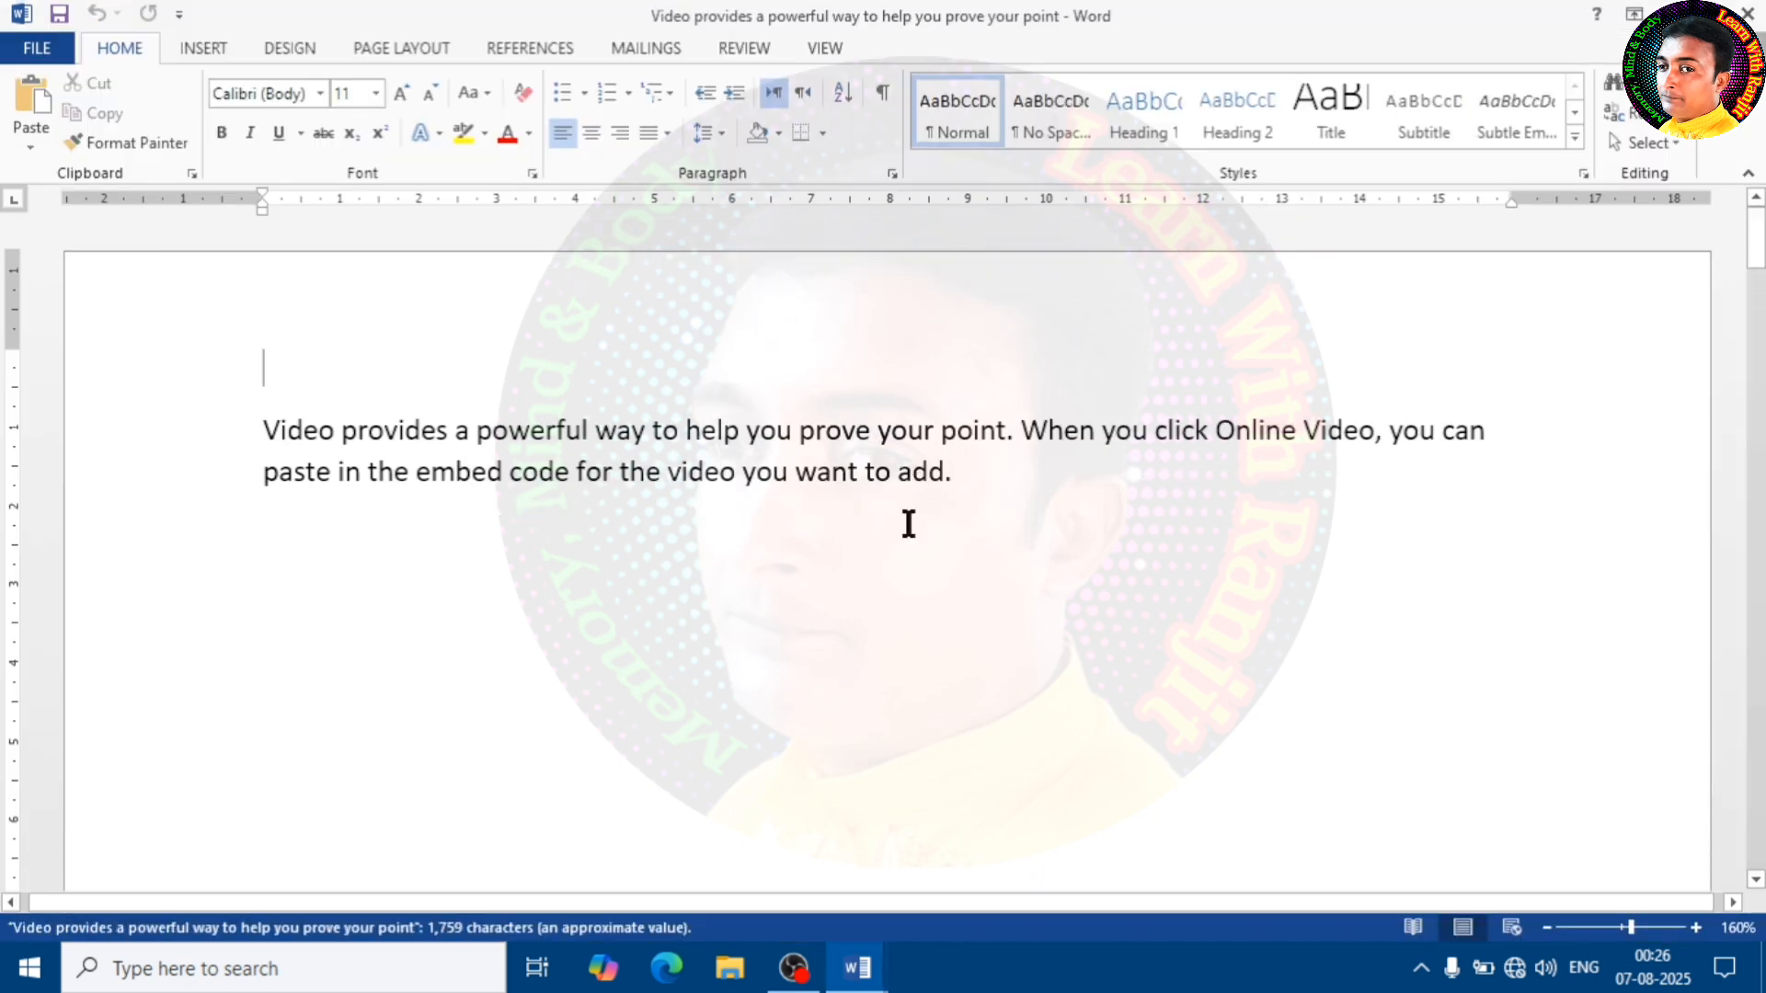
click(41, 48)
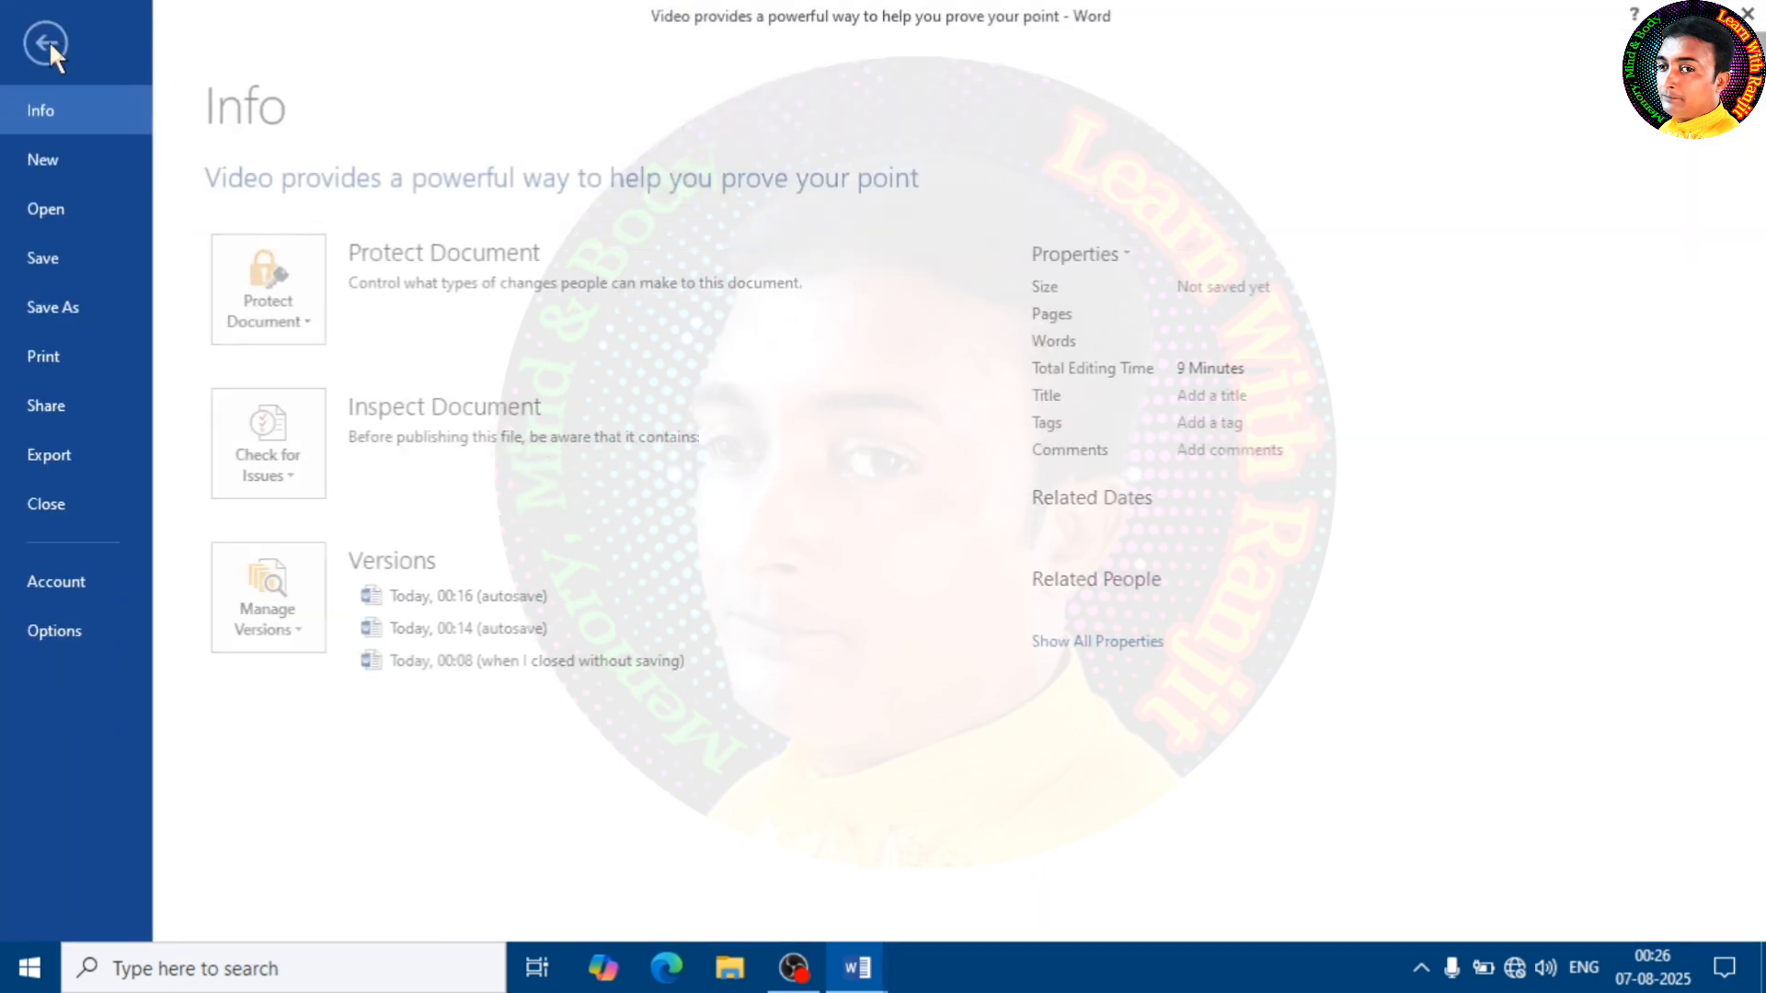
click(50, 44)
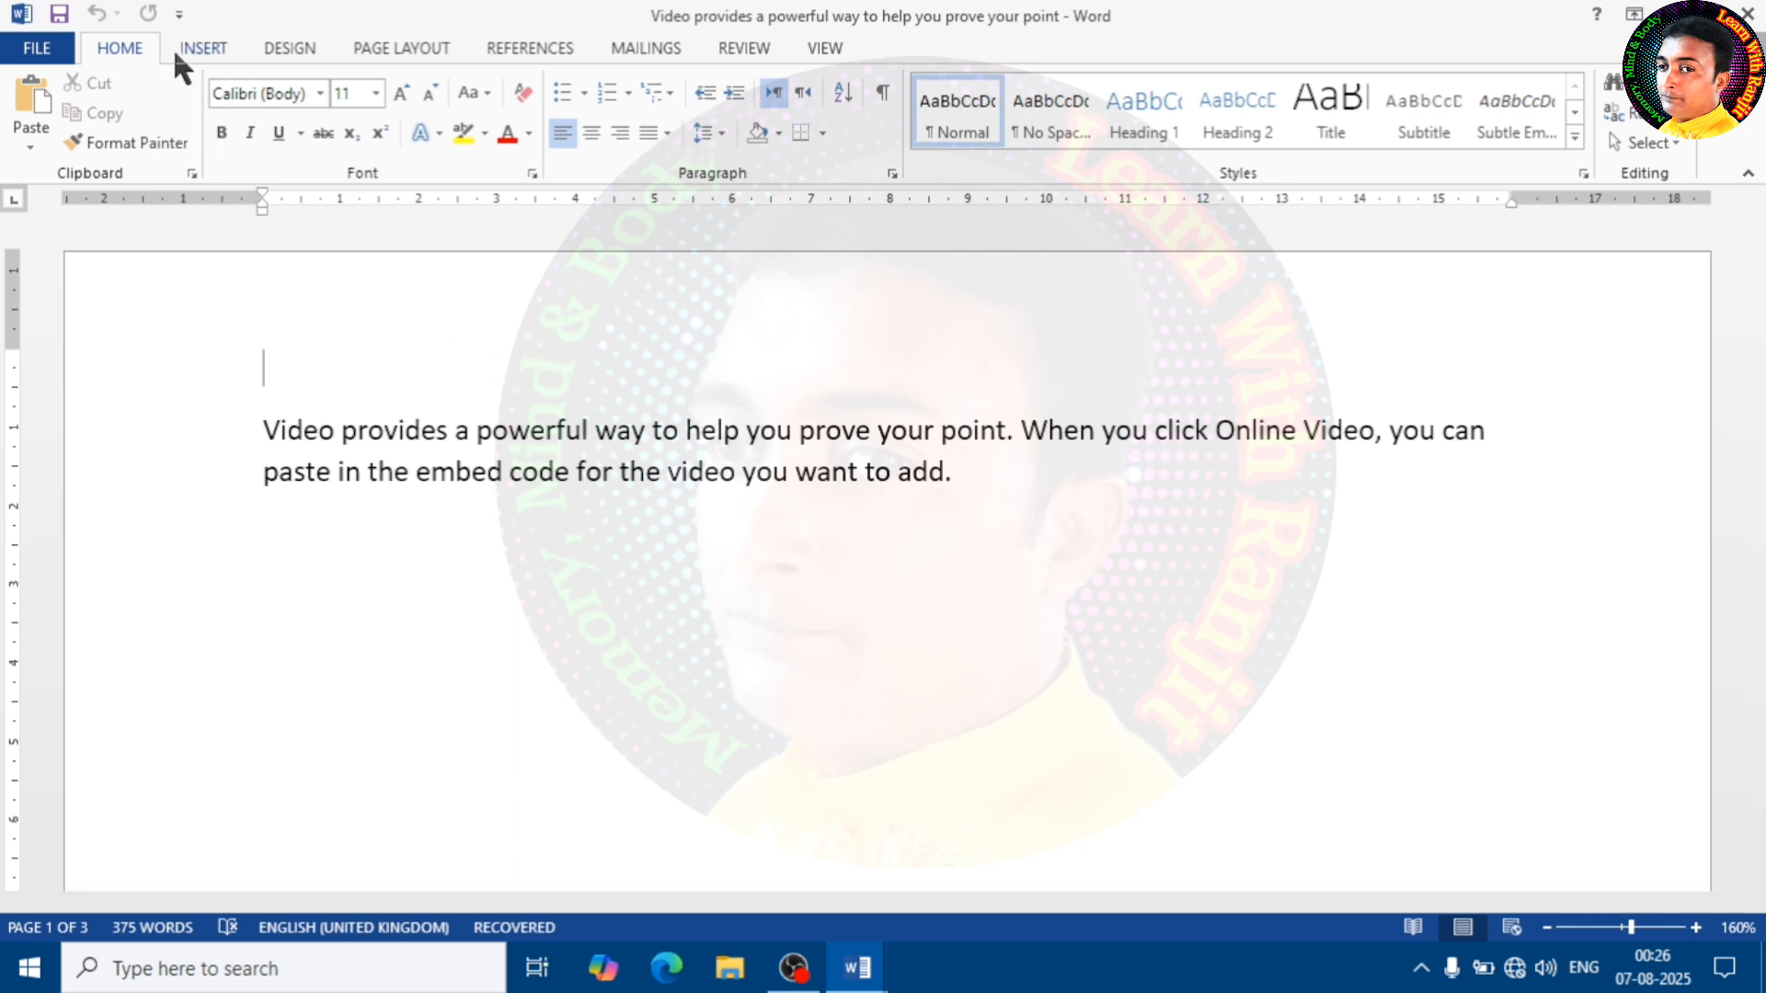
Insert the built-in Whisp cover page at the start of the document
click(223, 48)
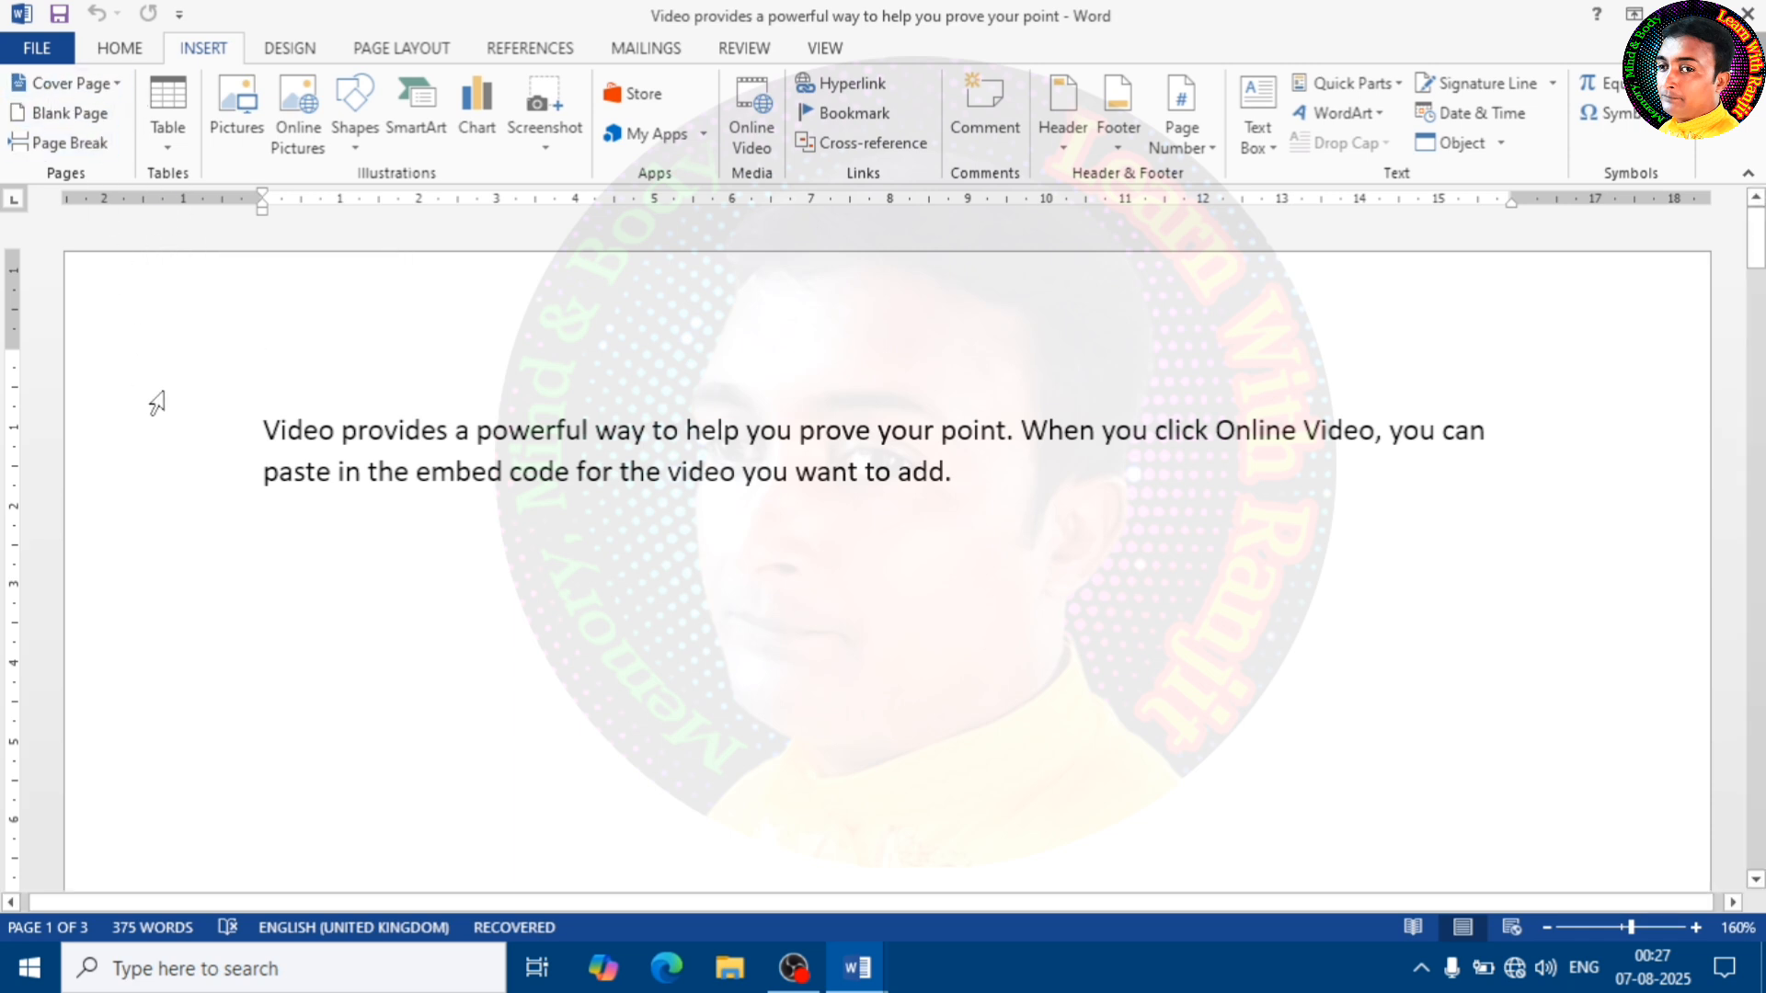
click(113, 80)
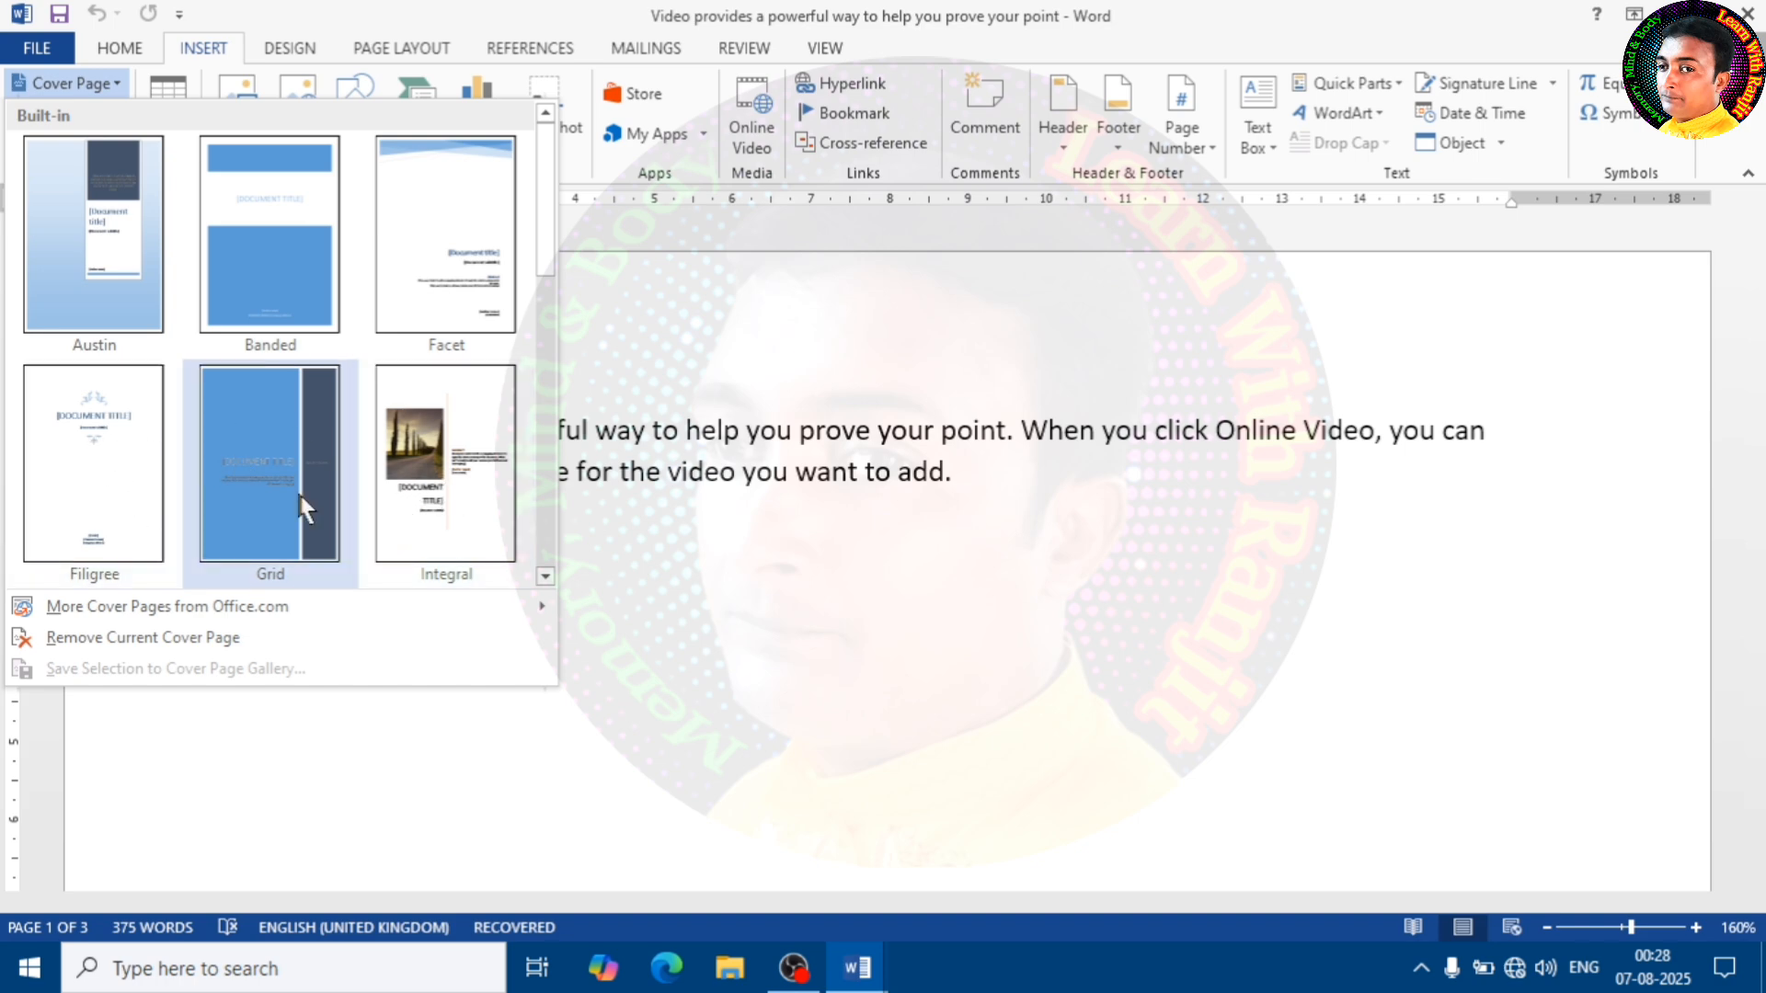
drag(549, 182, 550, 512)
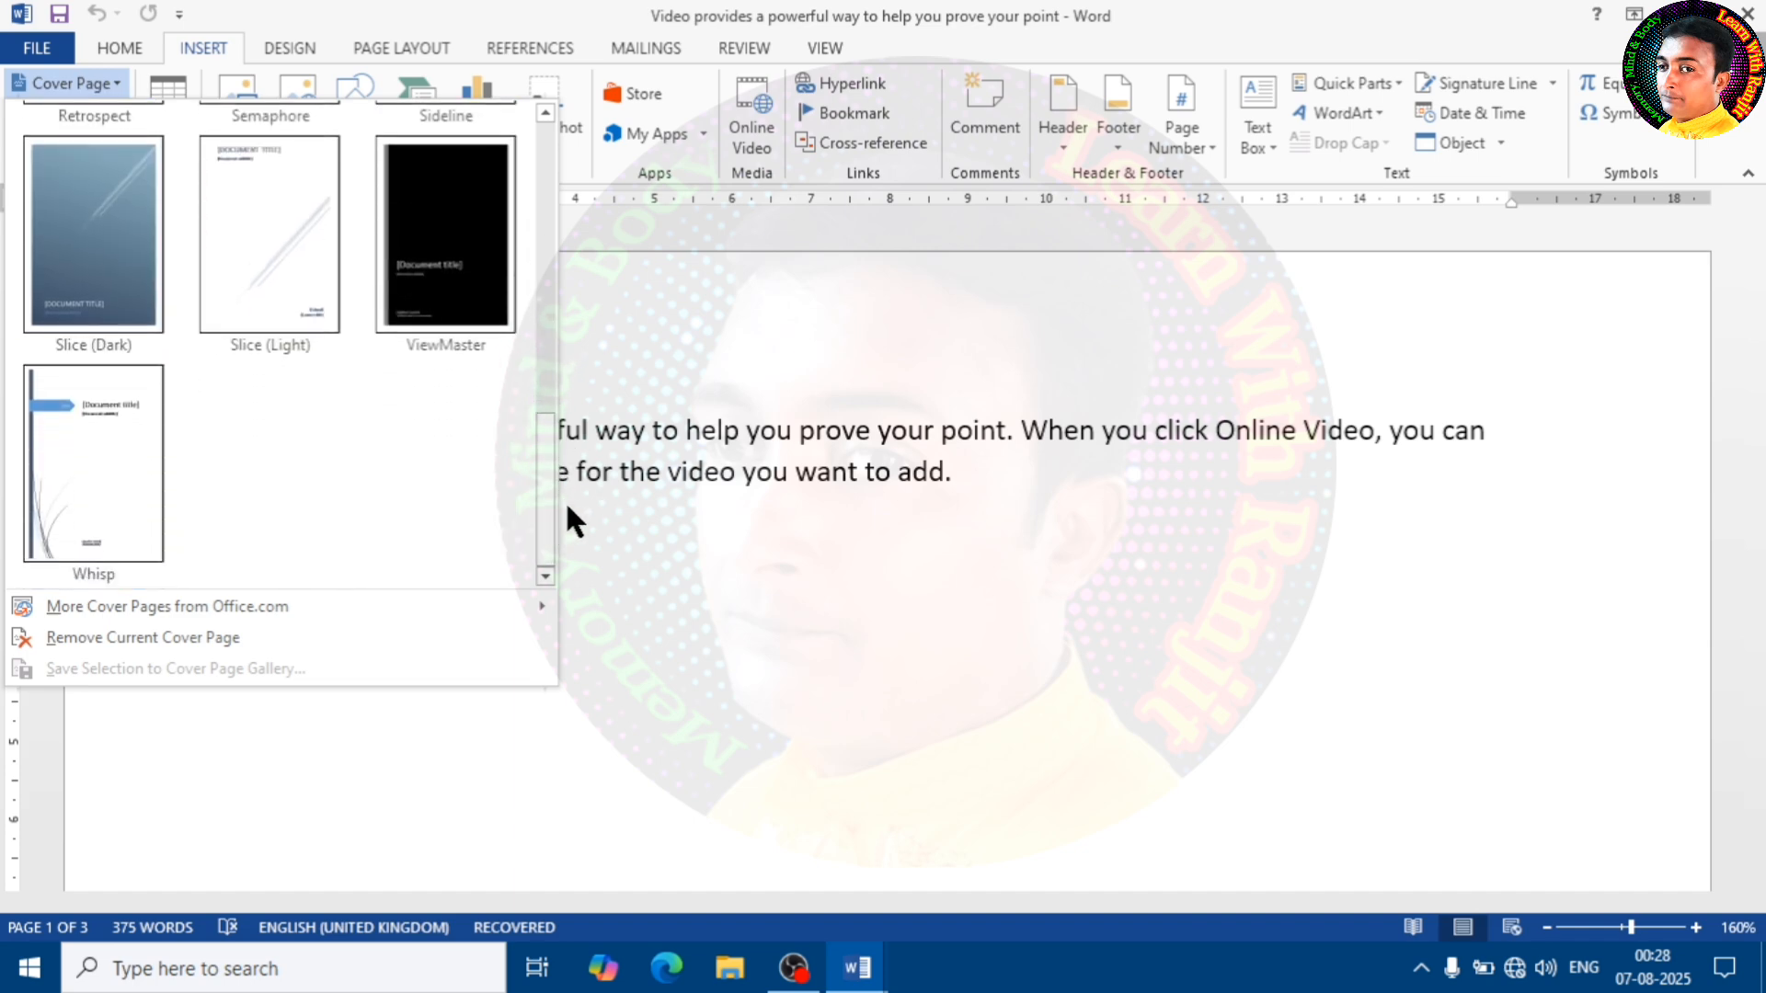
click(92, 460)
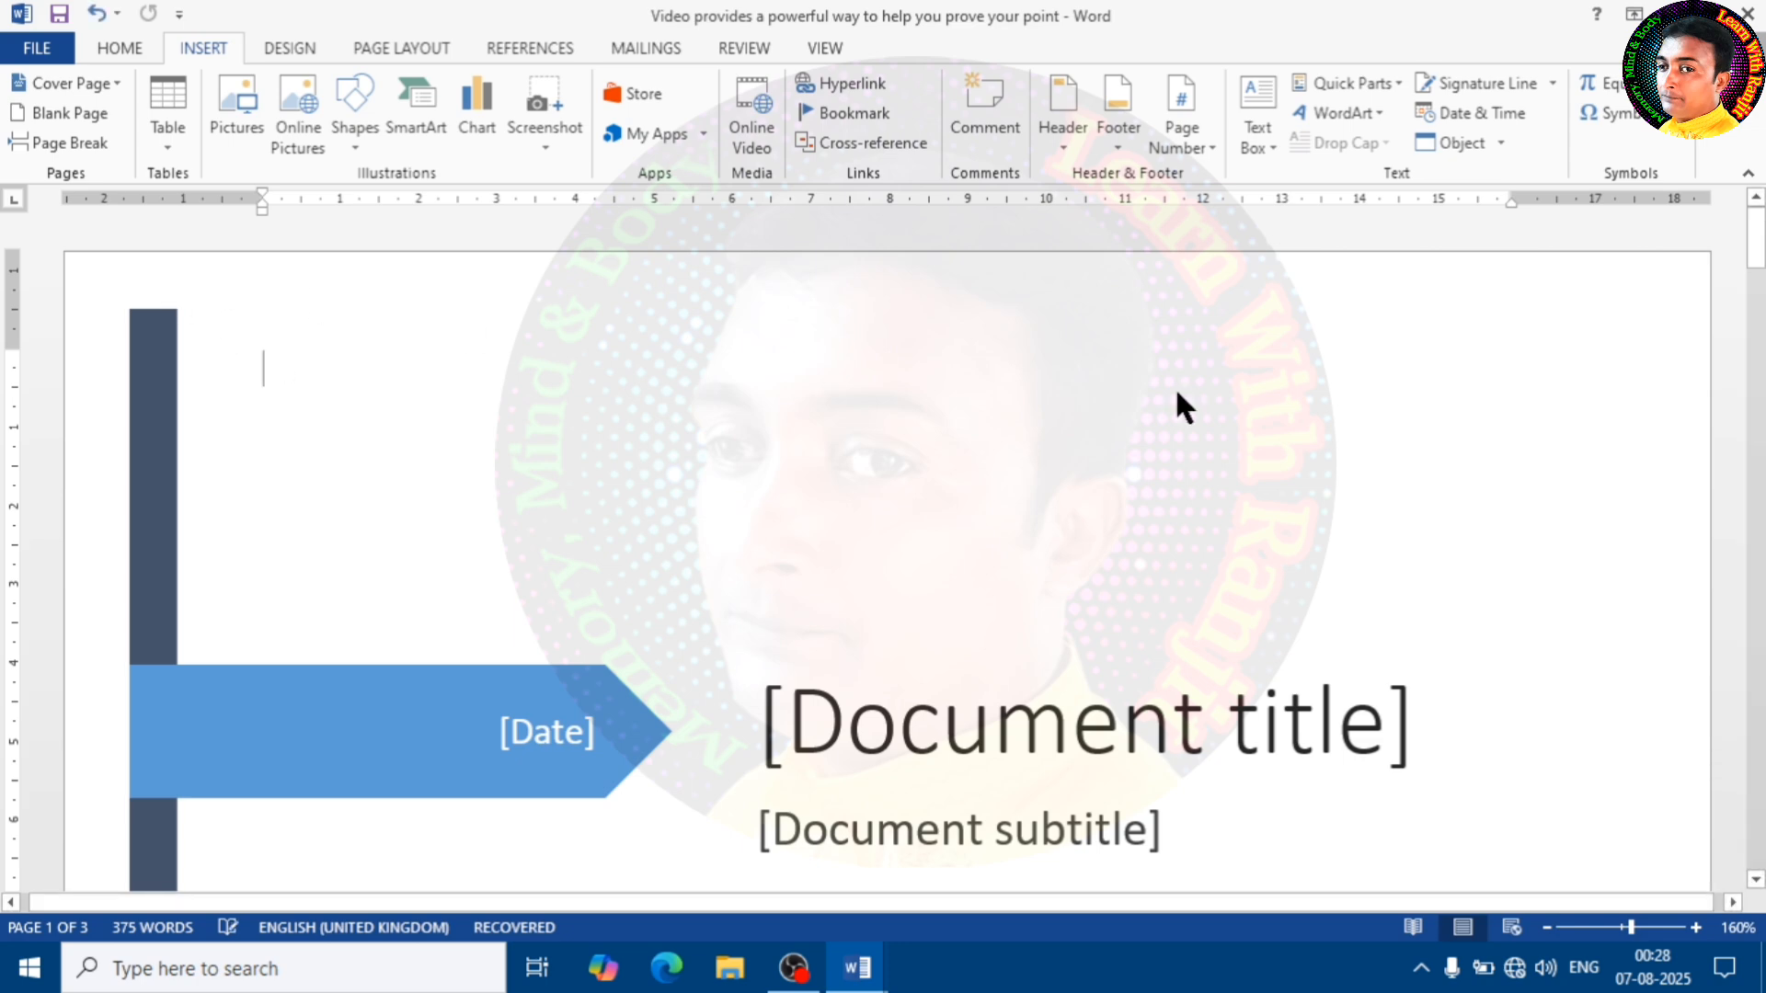
scroll(844, 458, down, 3)
scroll(846, 463, down, 15)
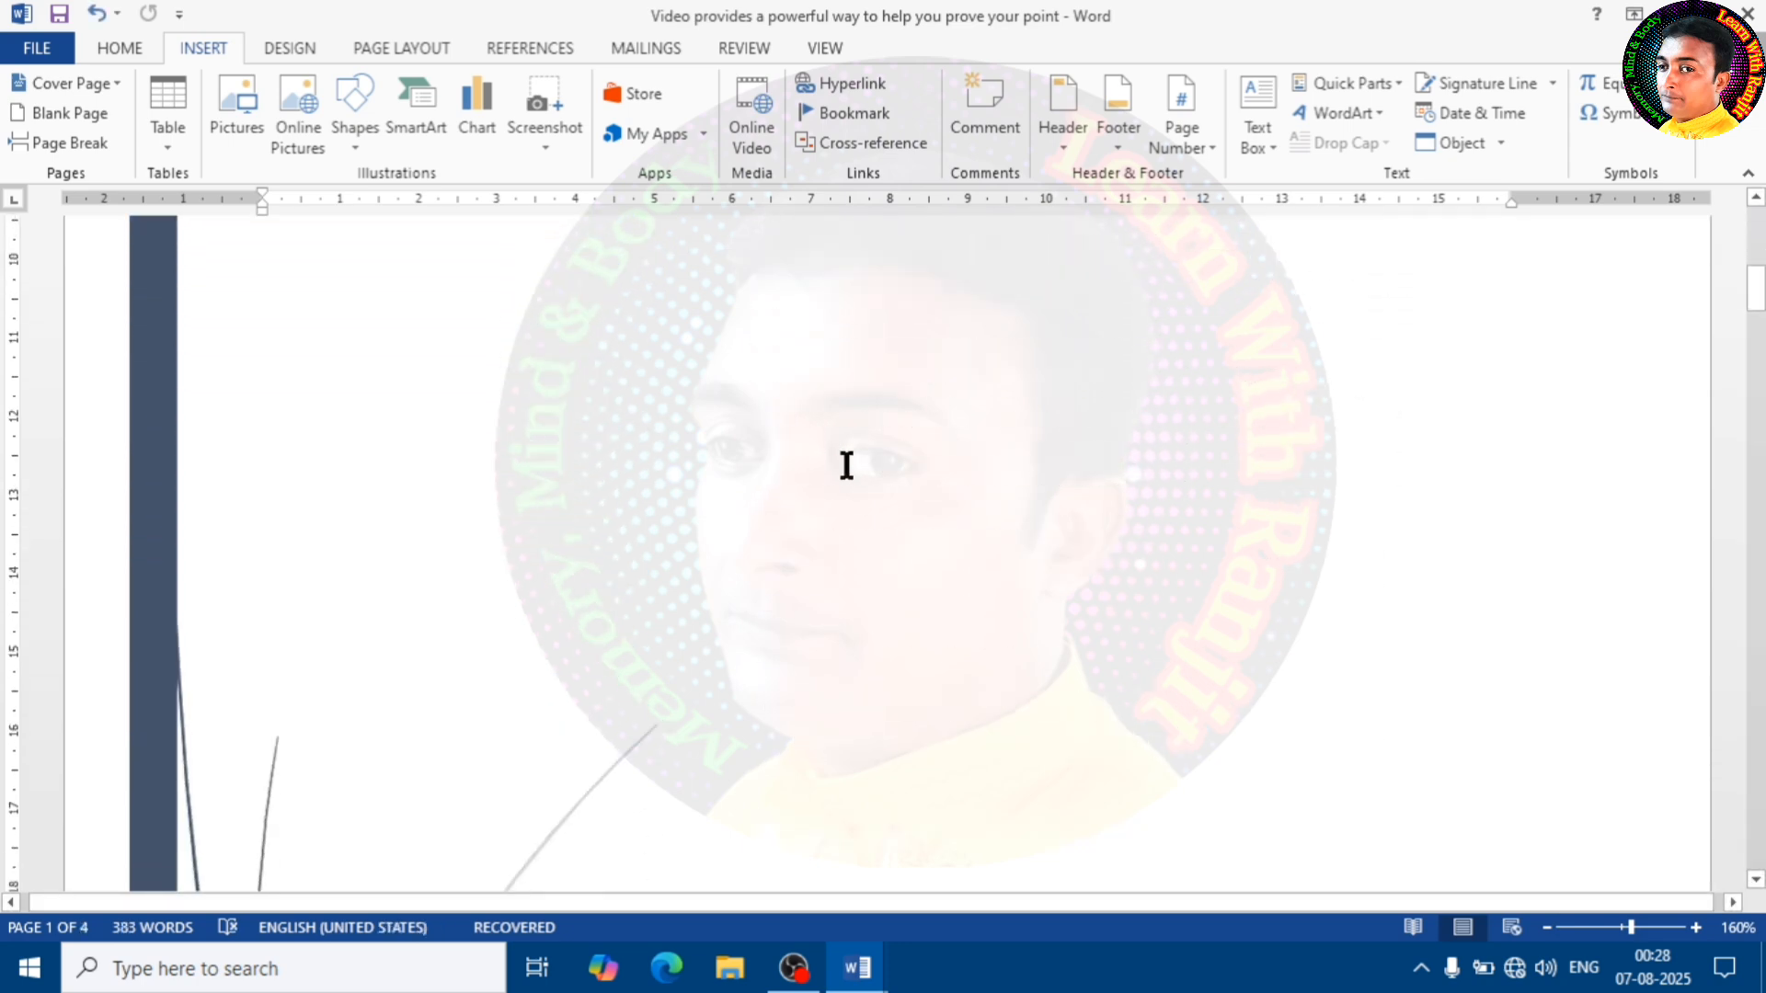
scroll(841, 473, up, 4)
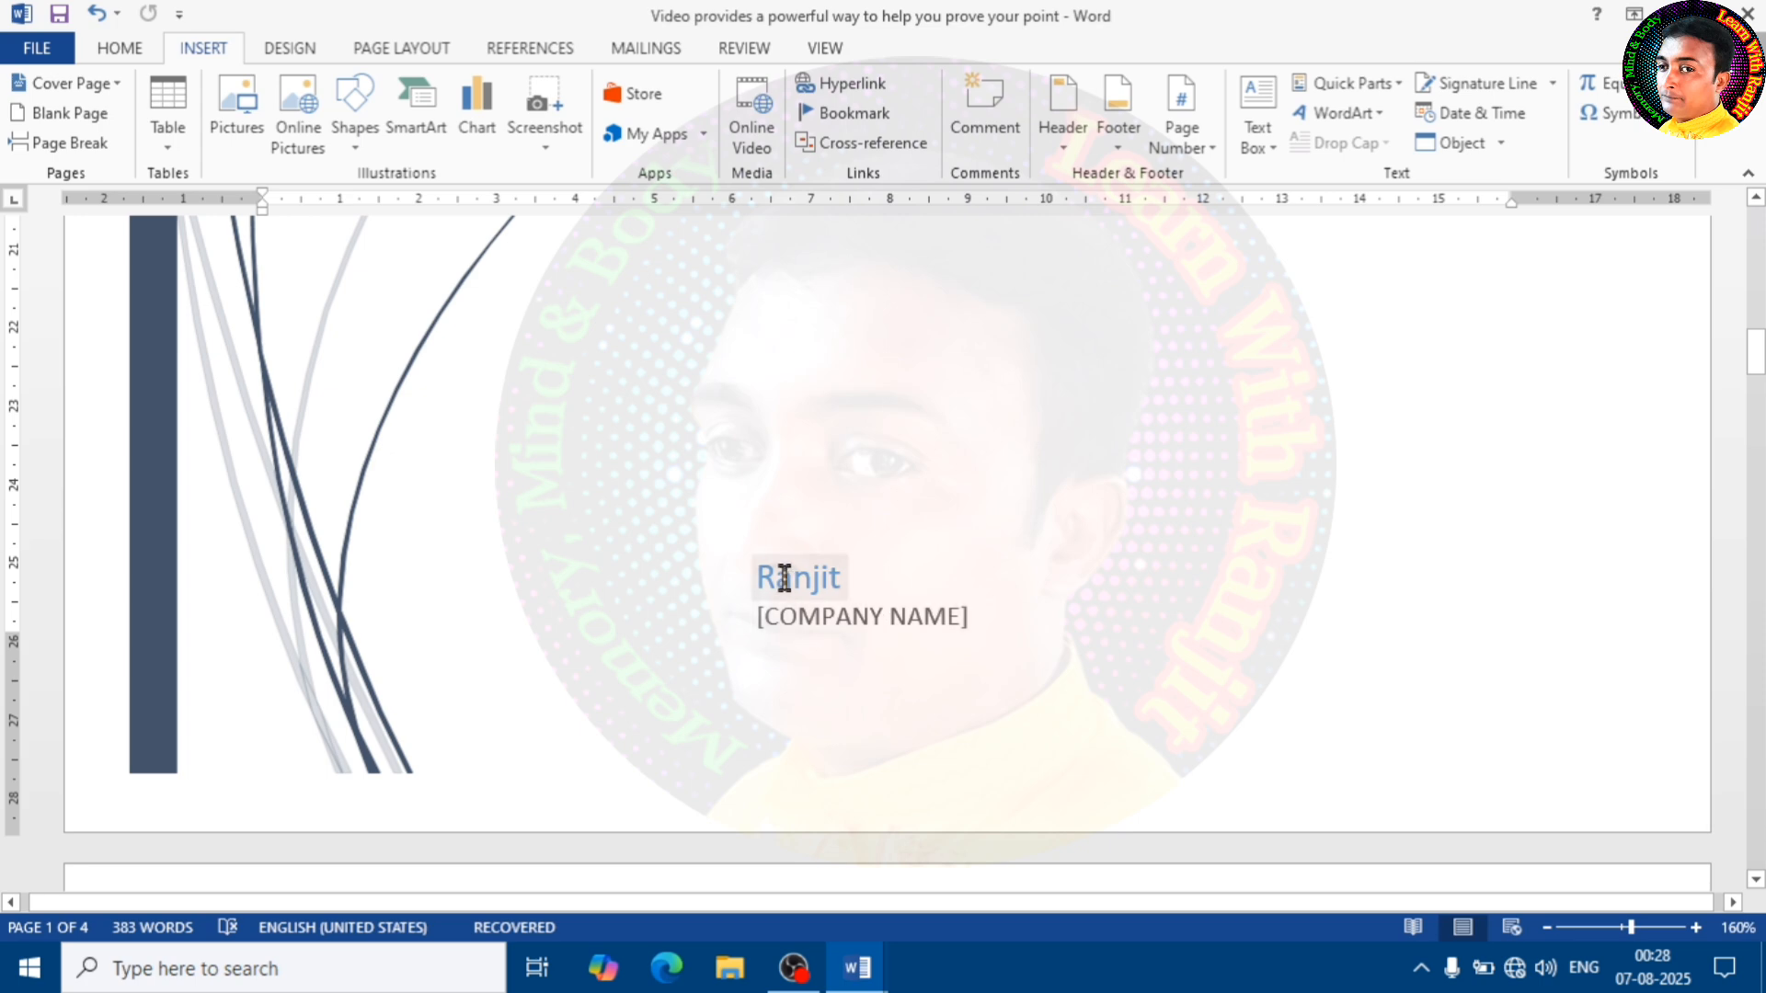
Fill in the date placeholder on the cover page with 23/02/2021
click(895, 622)
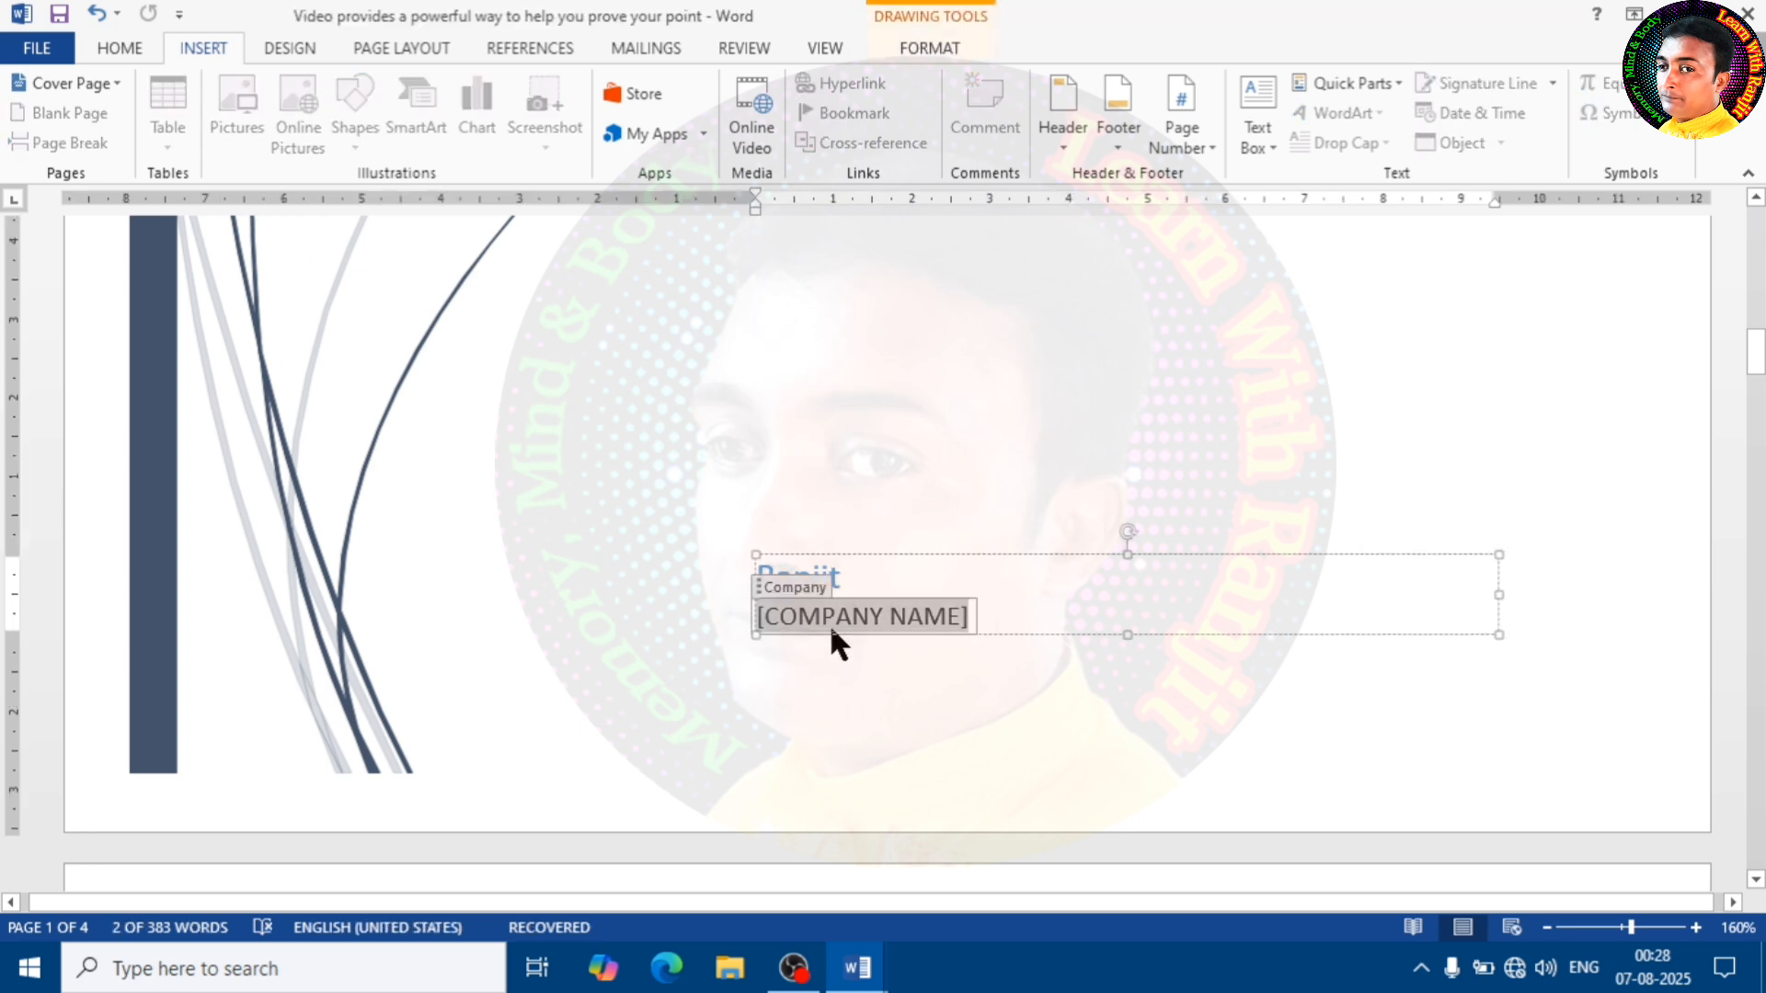
click(888, 480)
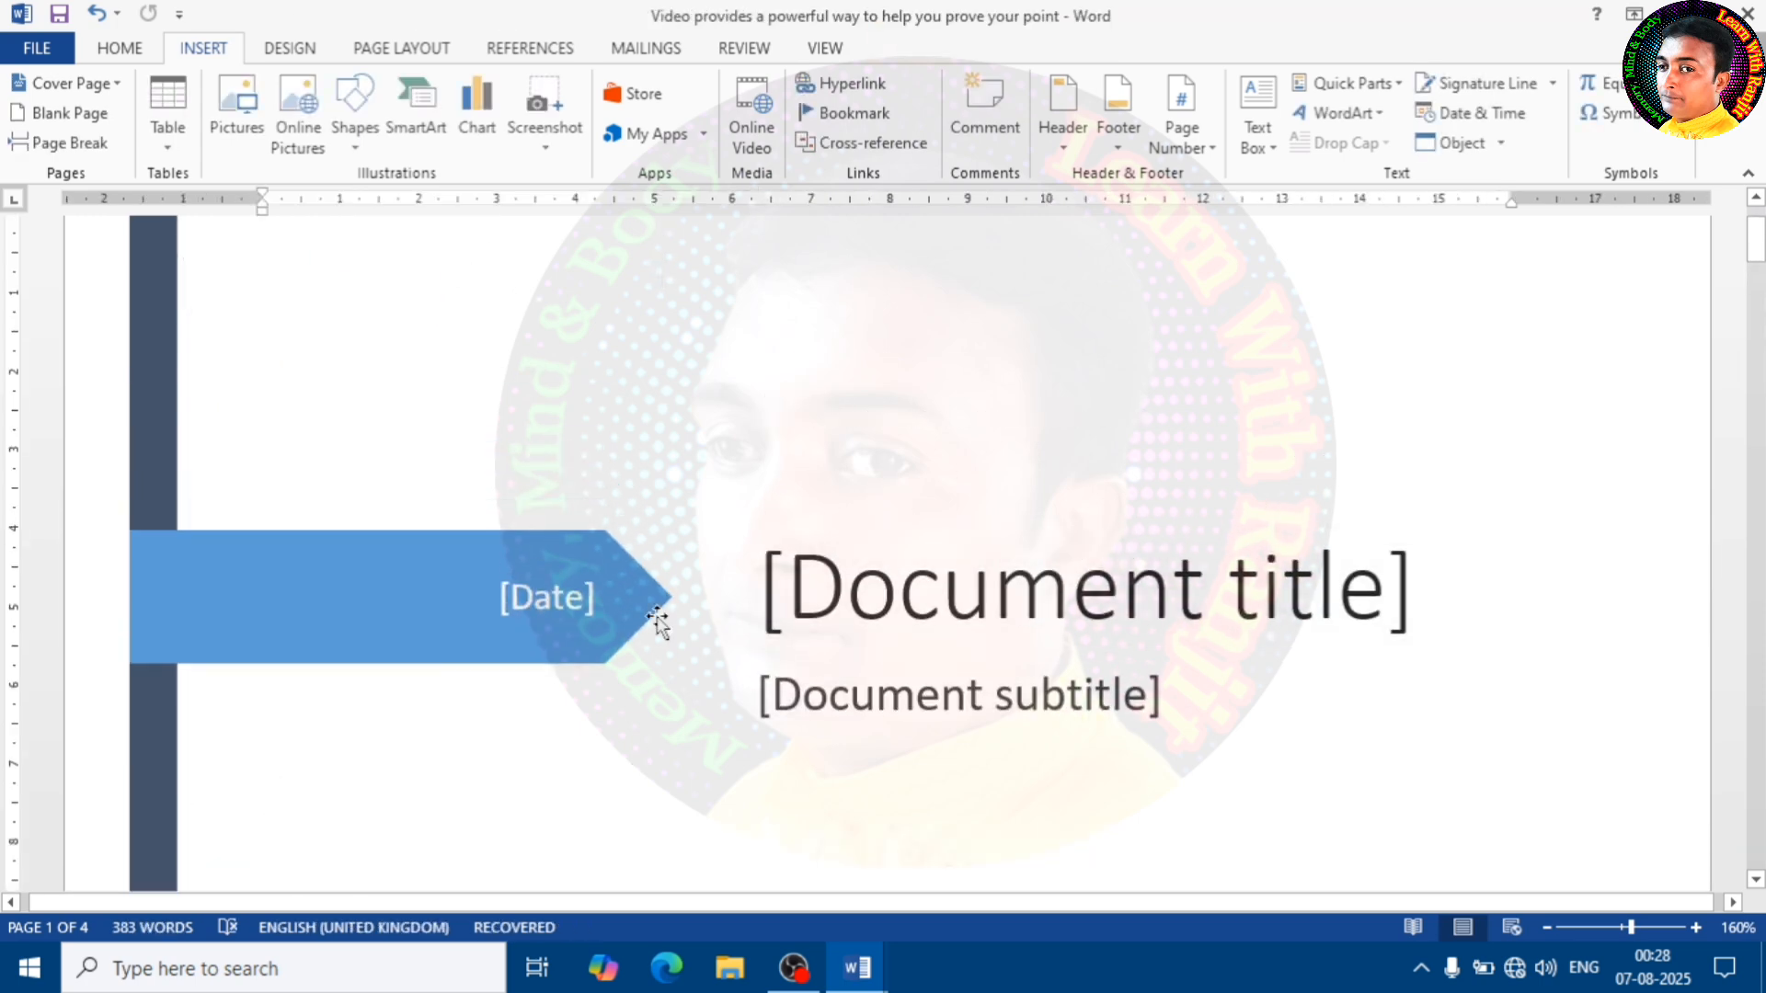
click(544, 603)
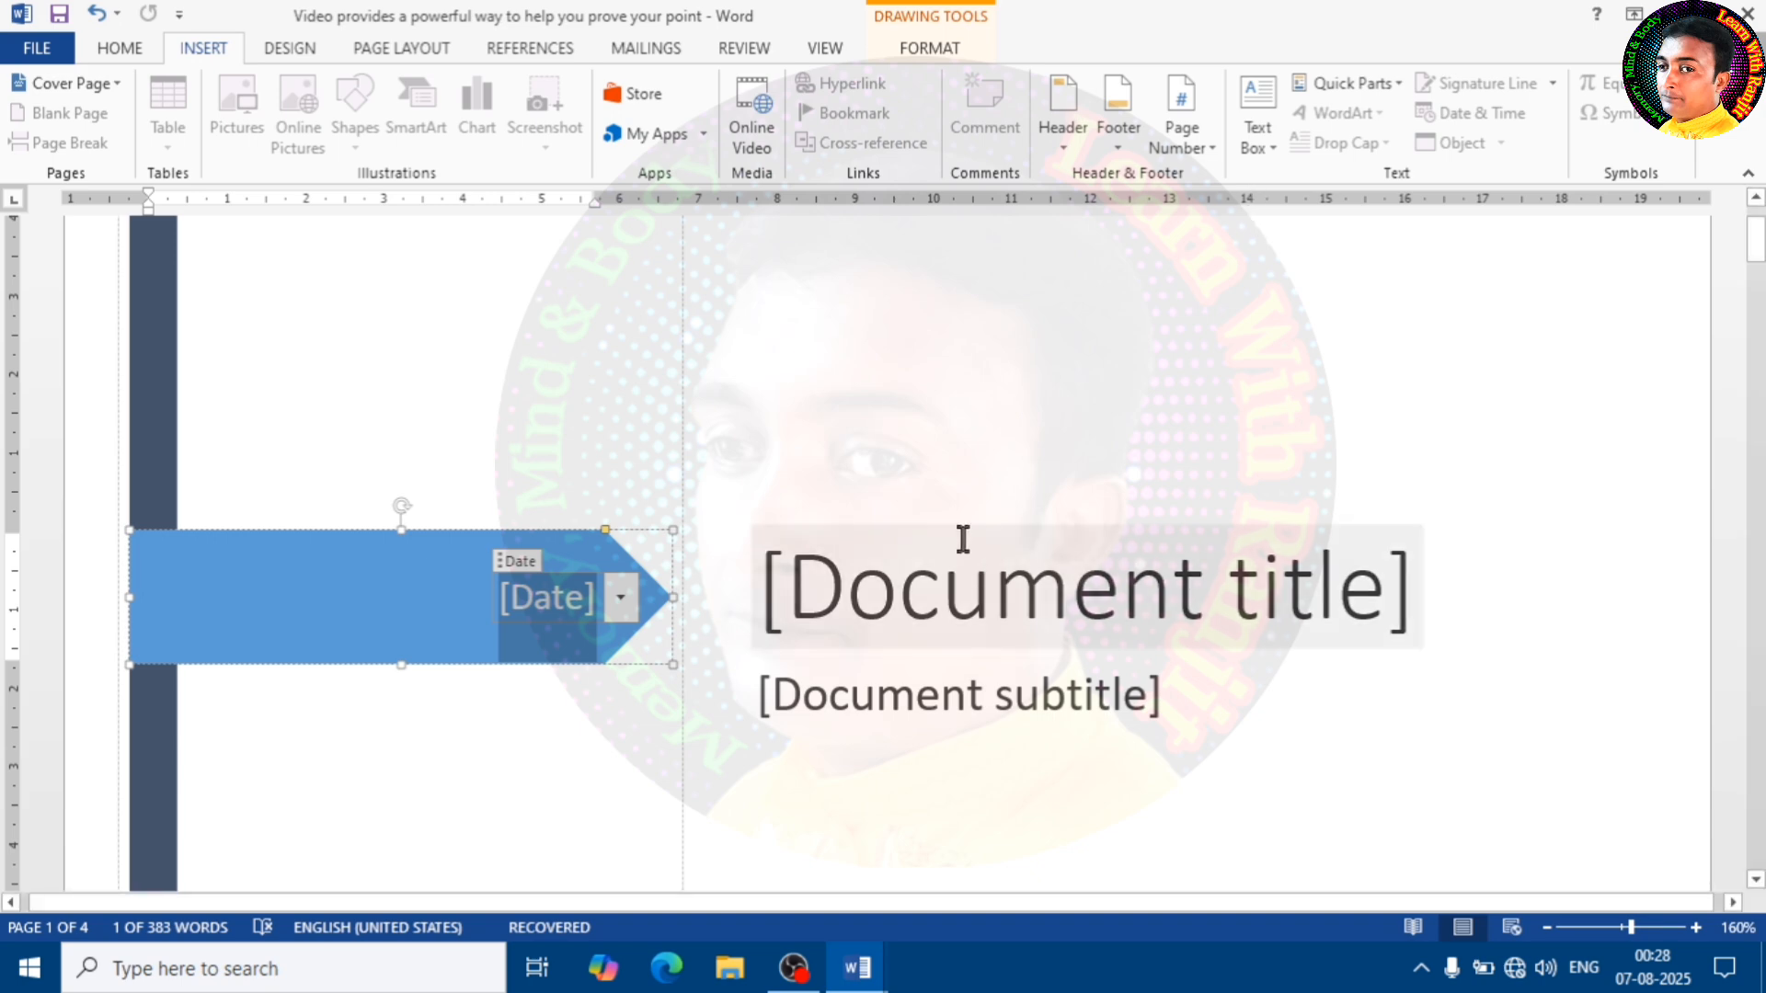
text(23)
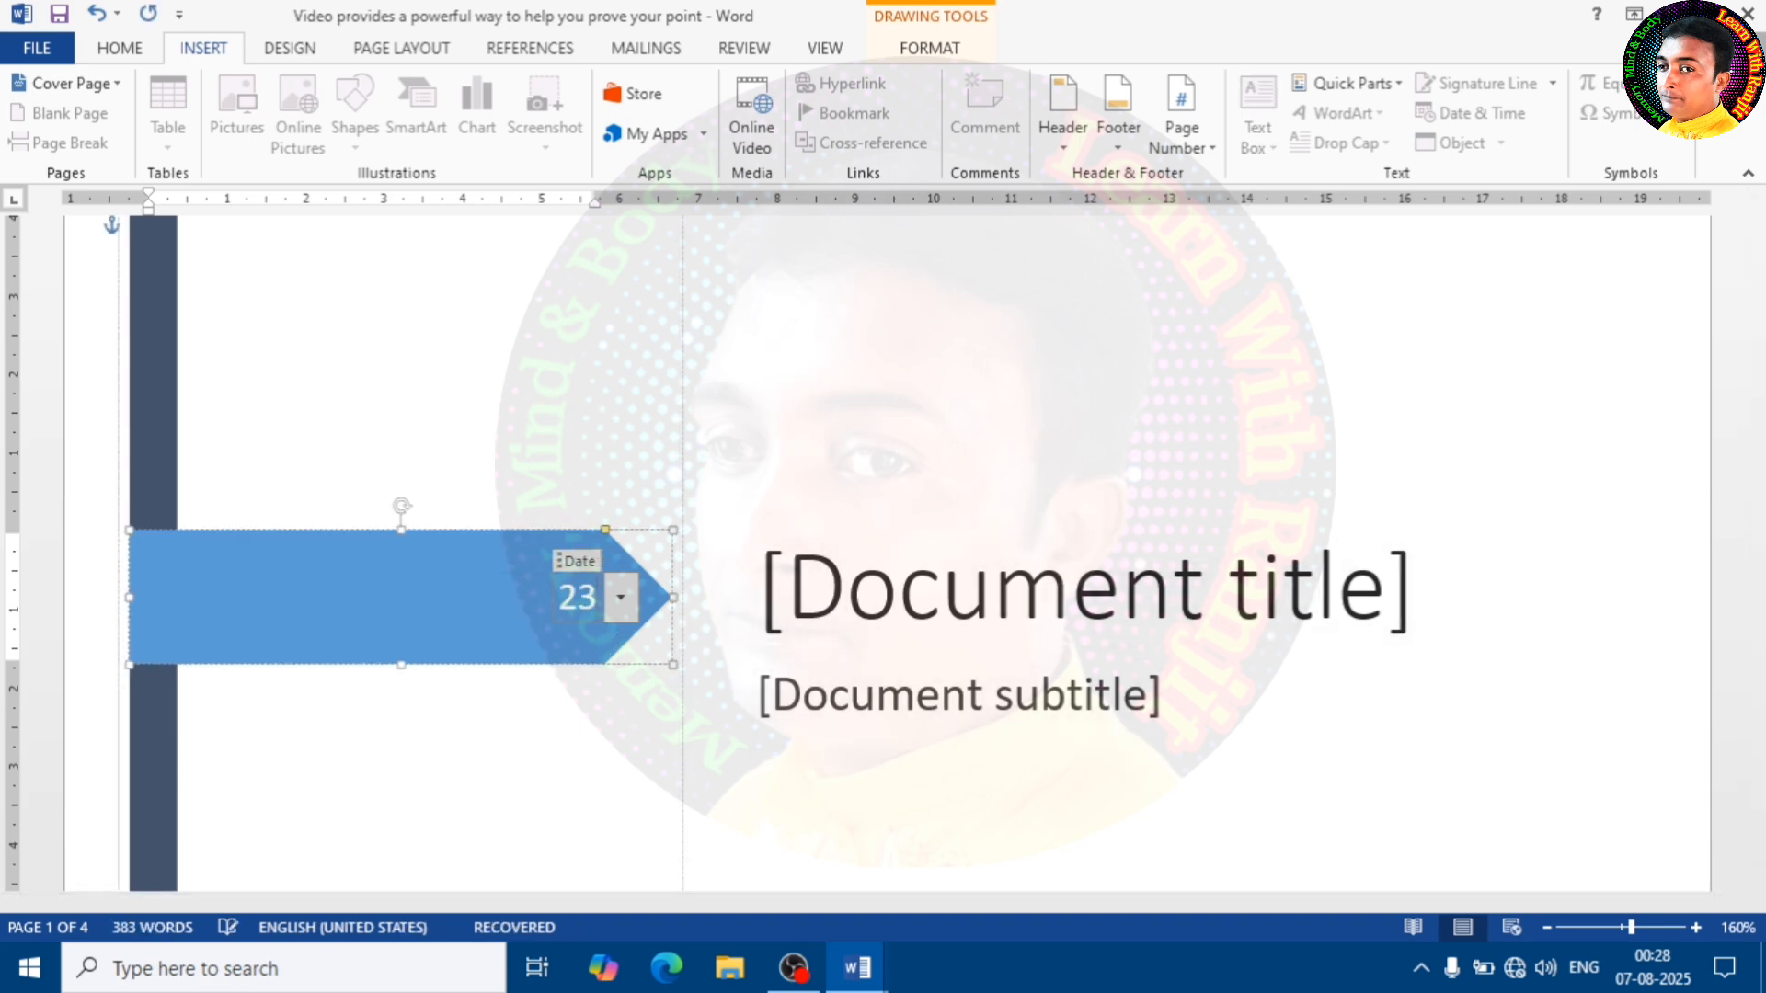
text(/02/2021)
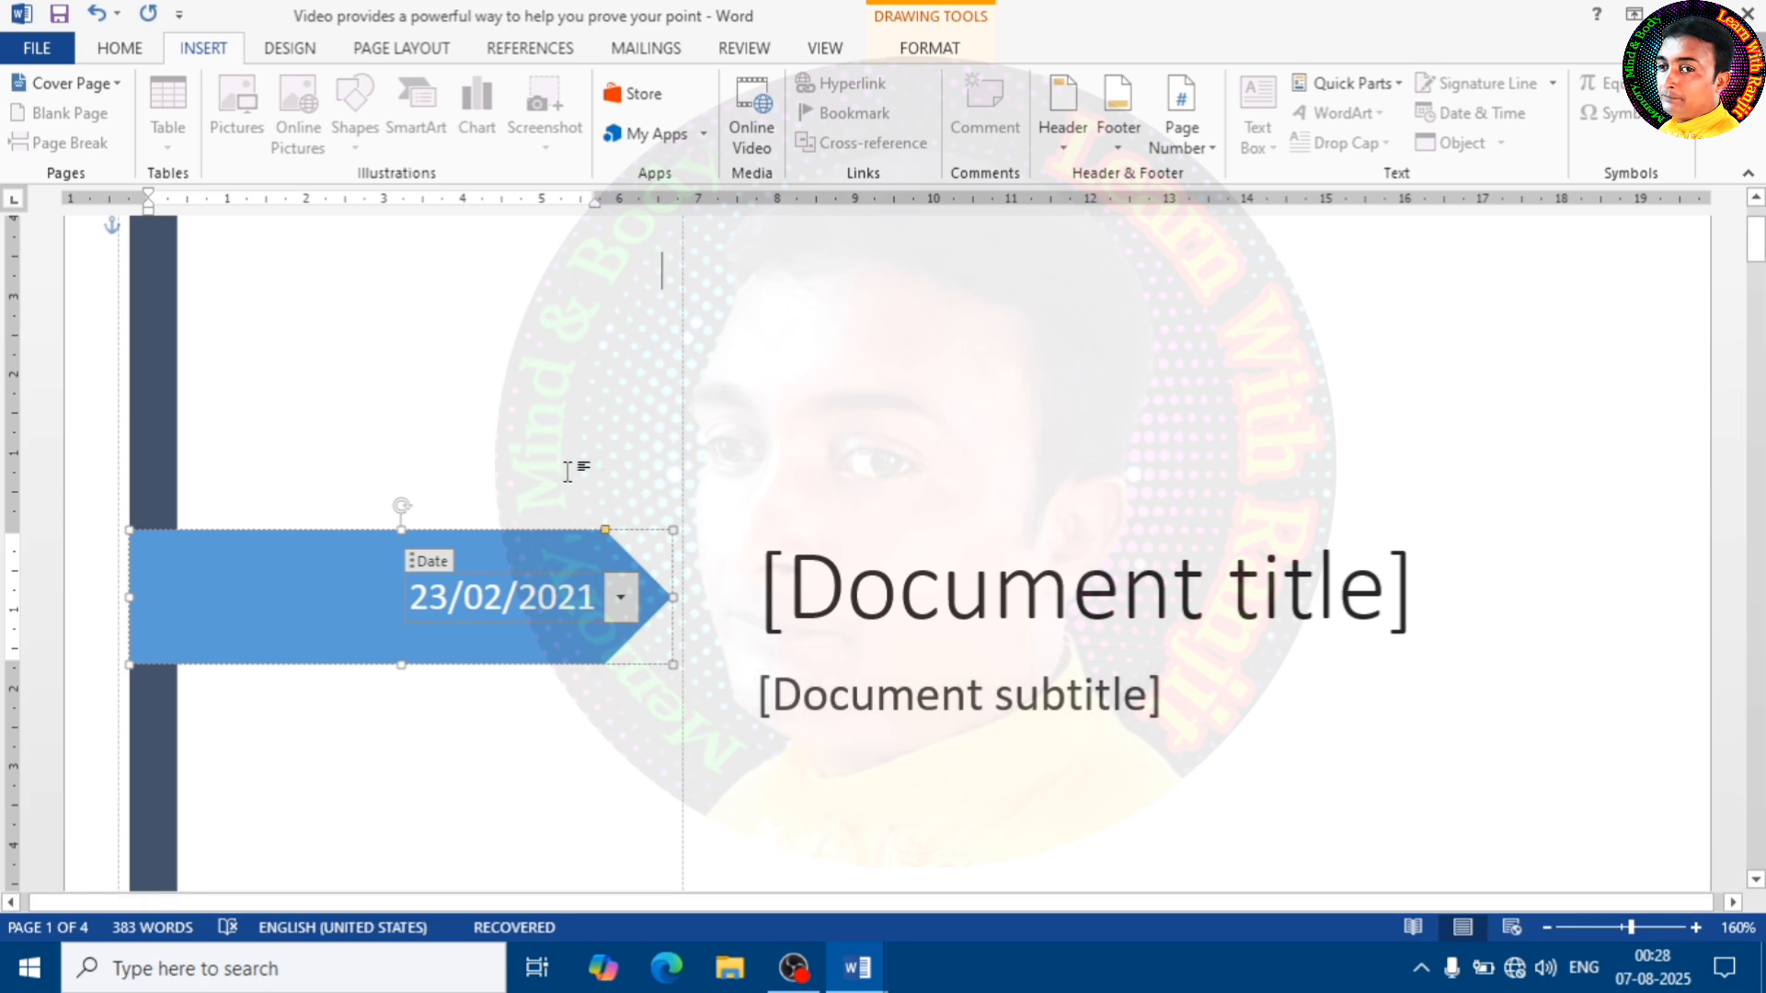
click(1002, 603)
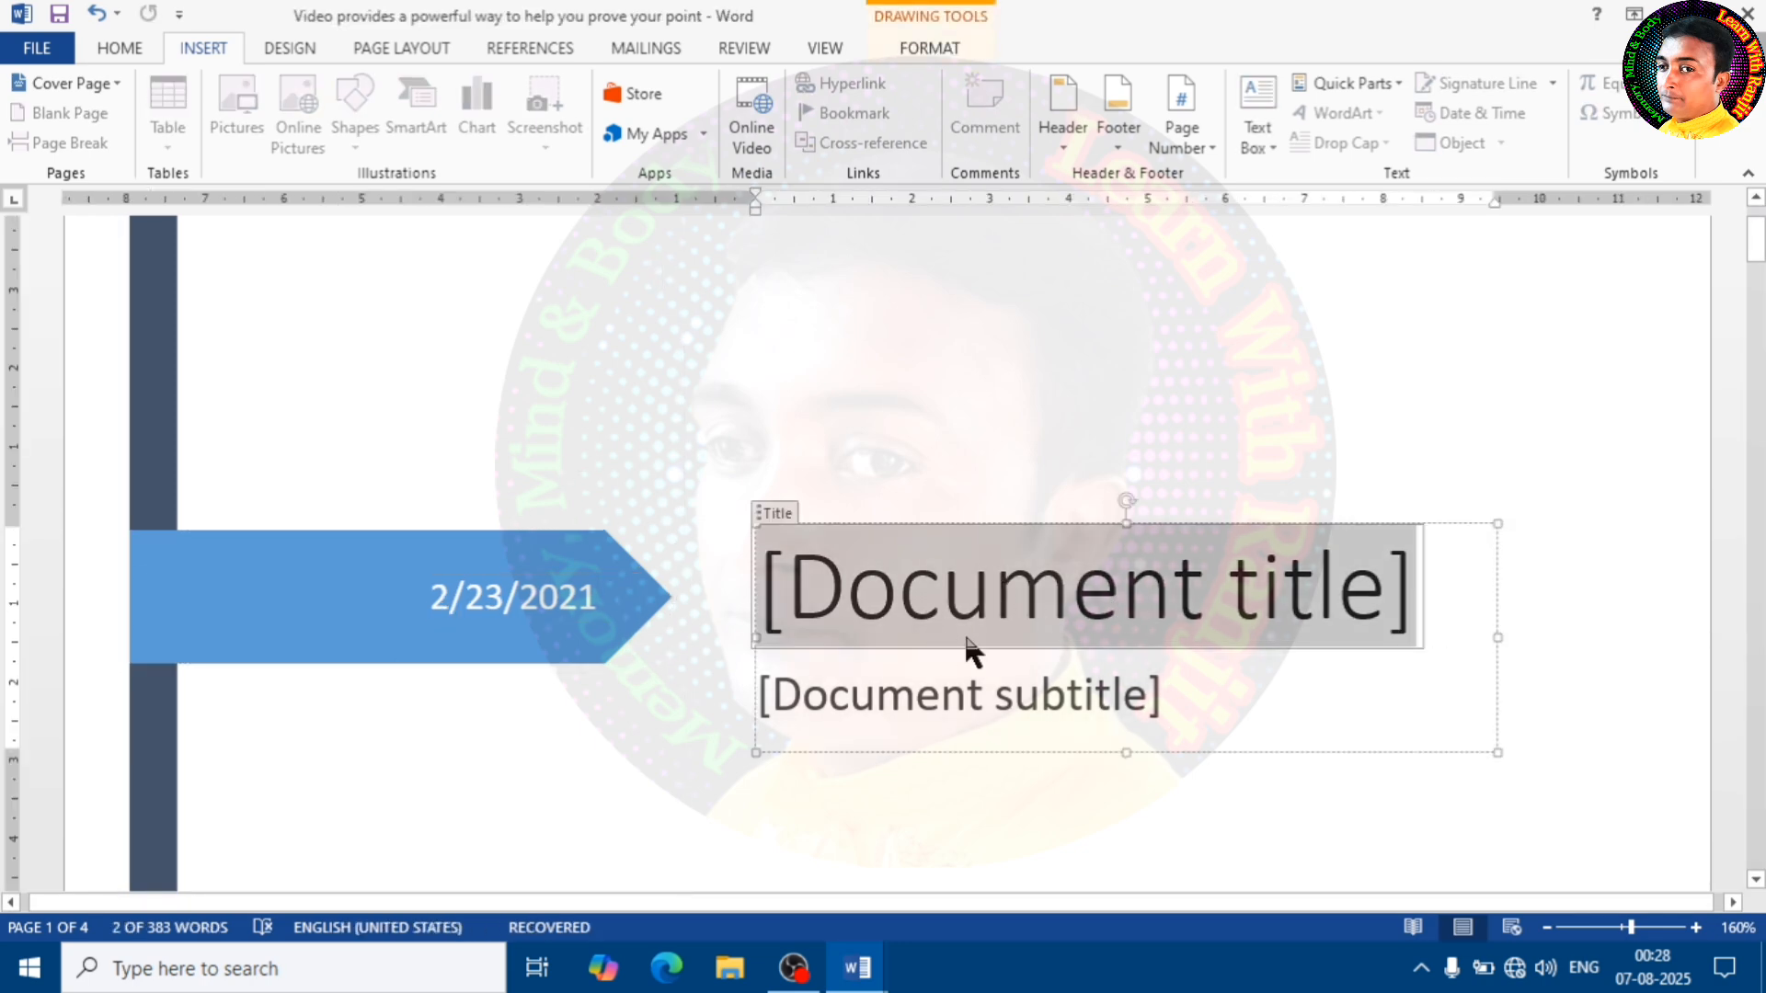
Replace the current cover page with the built-in Grid design
scroll(1035, 616, down, 3)
scroll(1033, 599, up, 5)
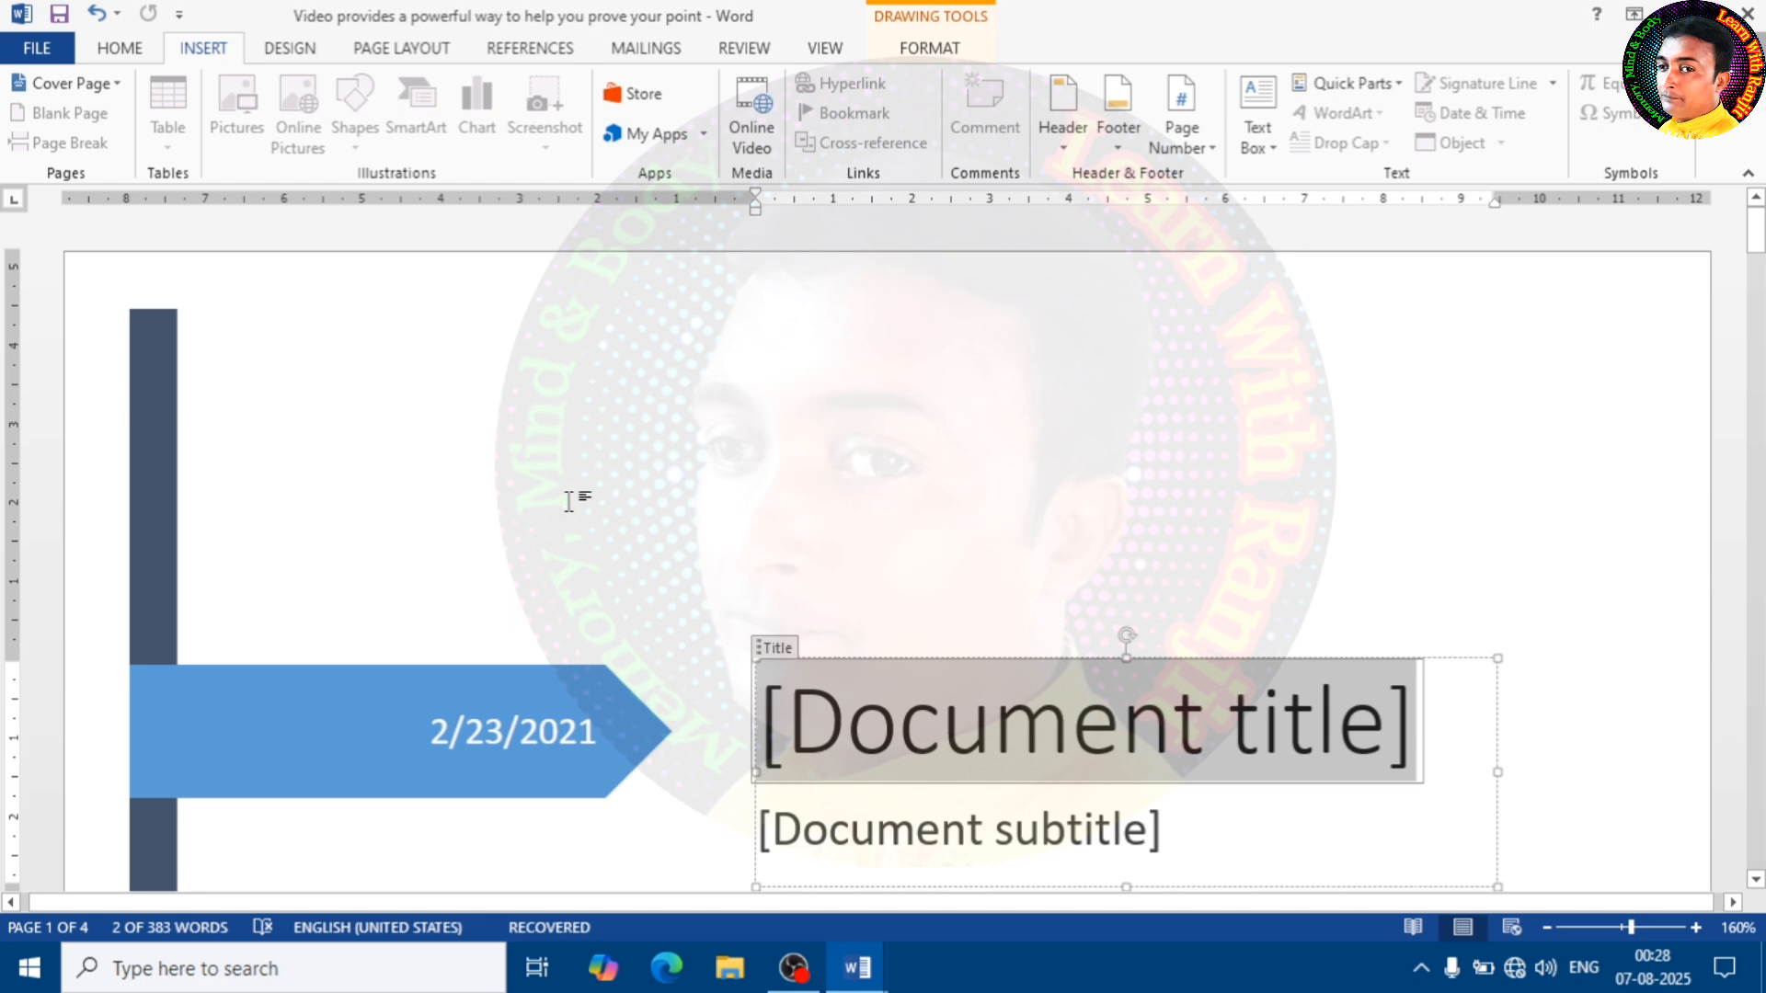
scroll(569, 504, down, 15)
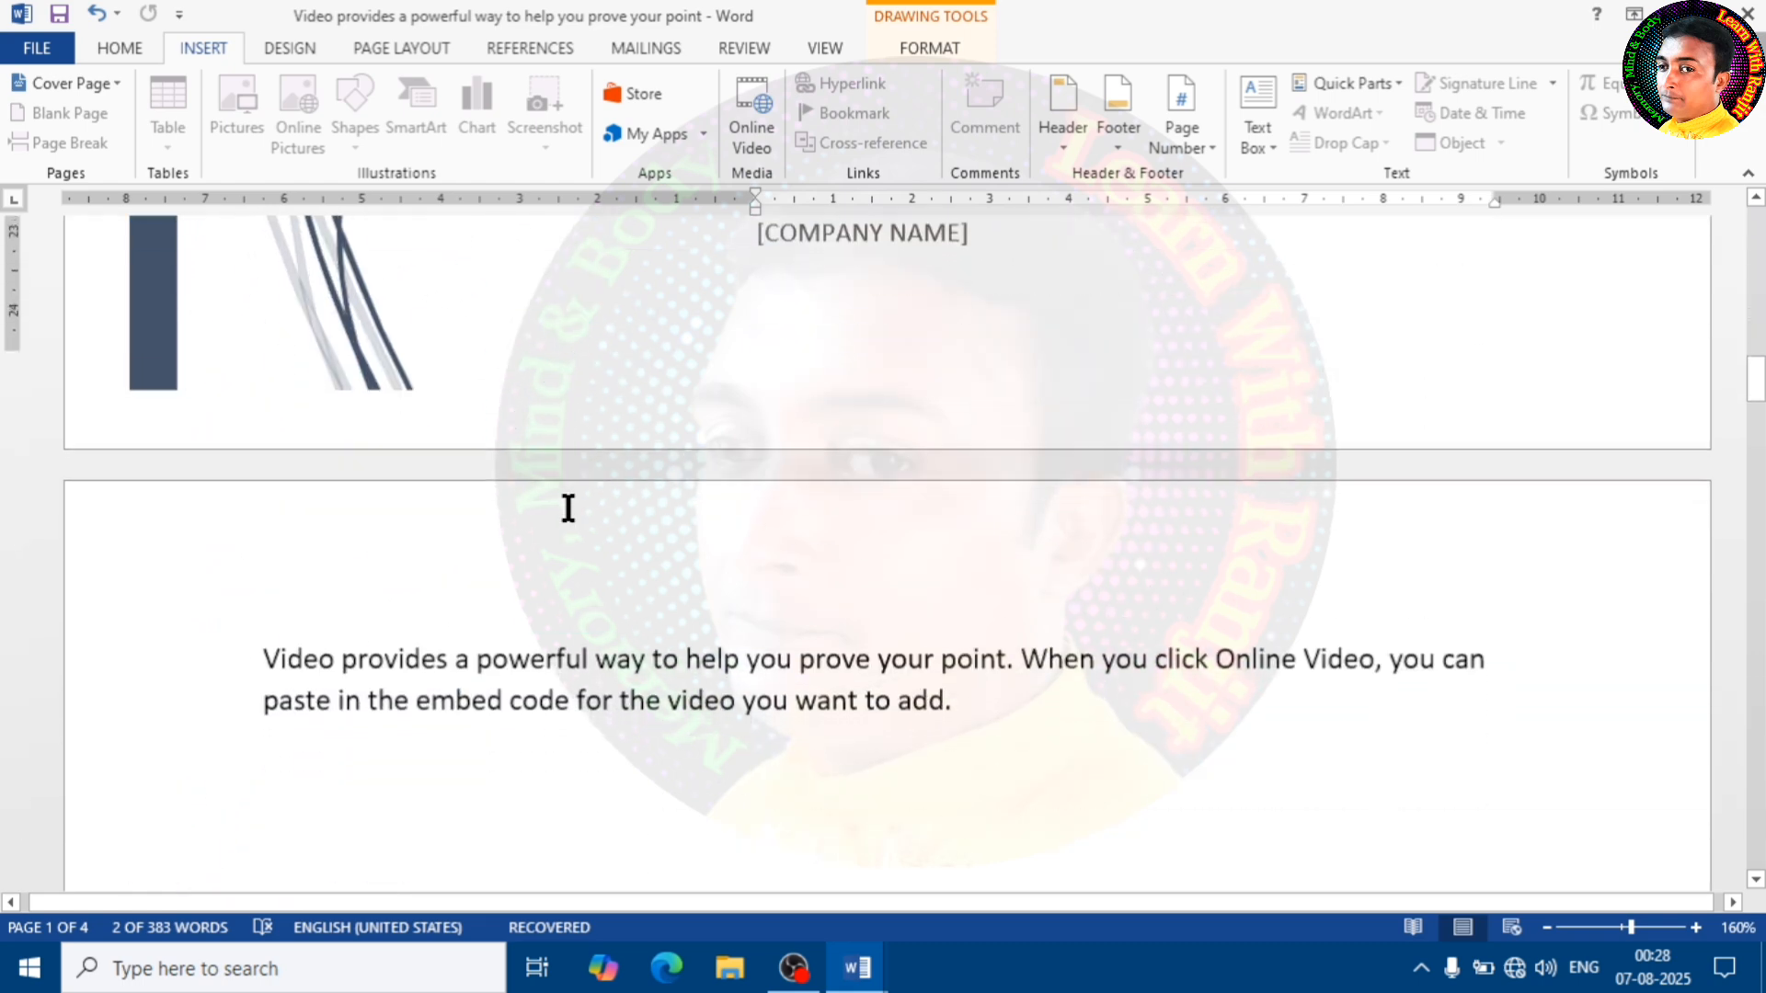
scroll(568, 508, up, 15)
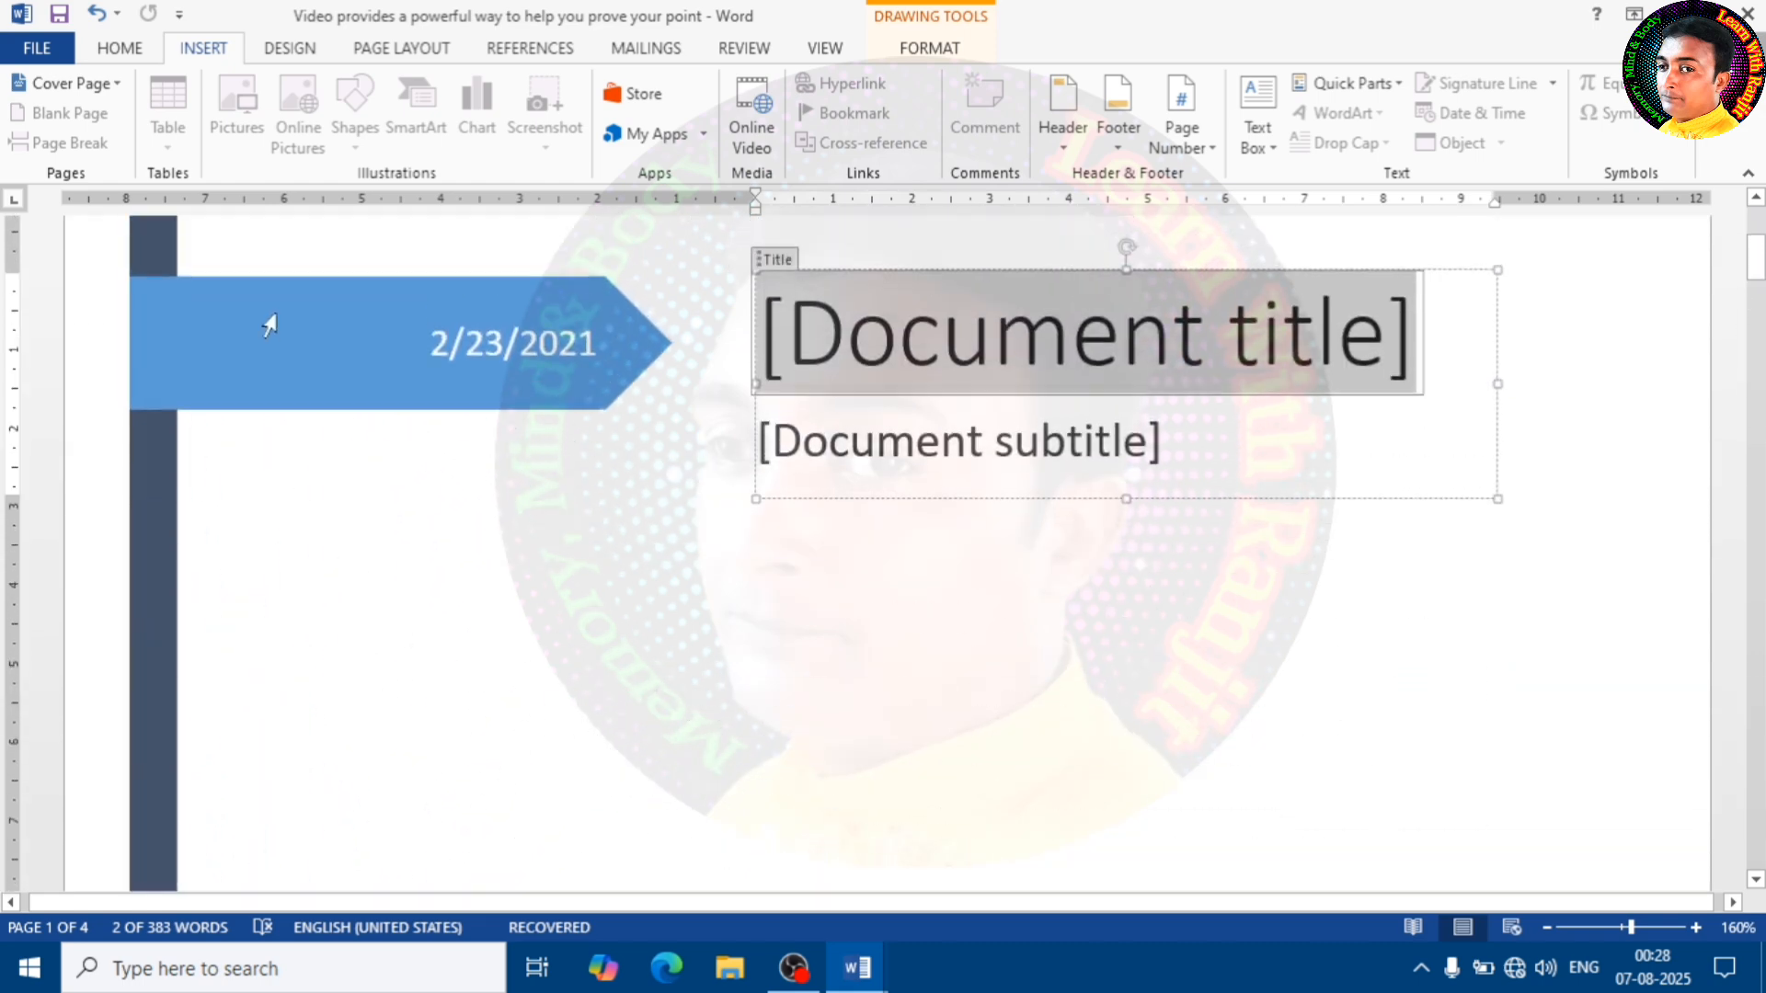
click(116, 85)
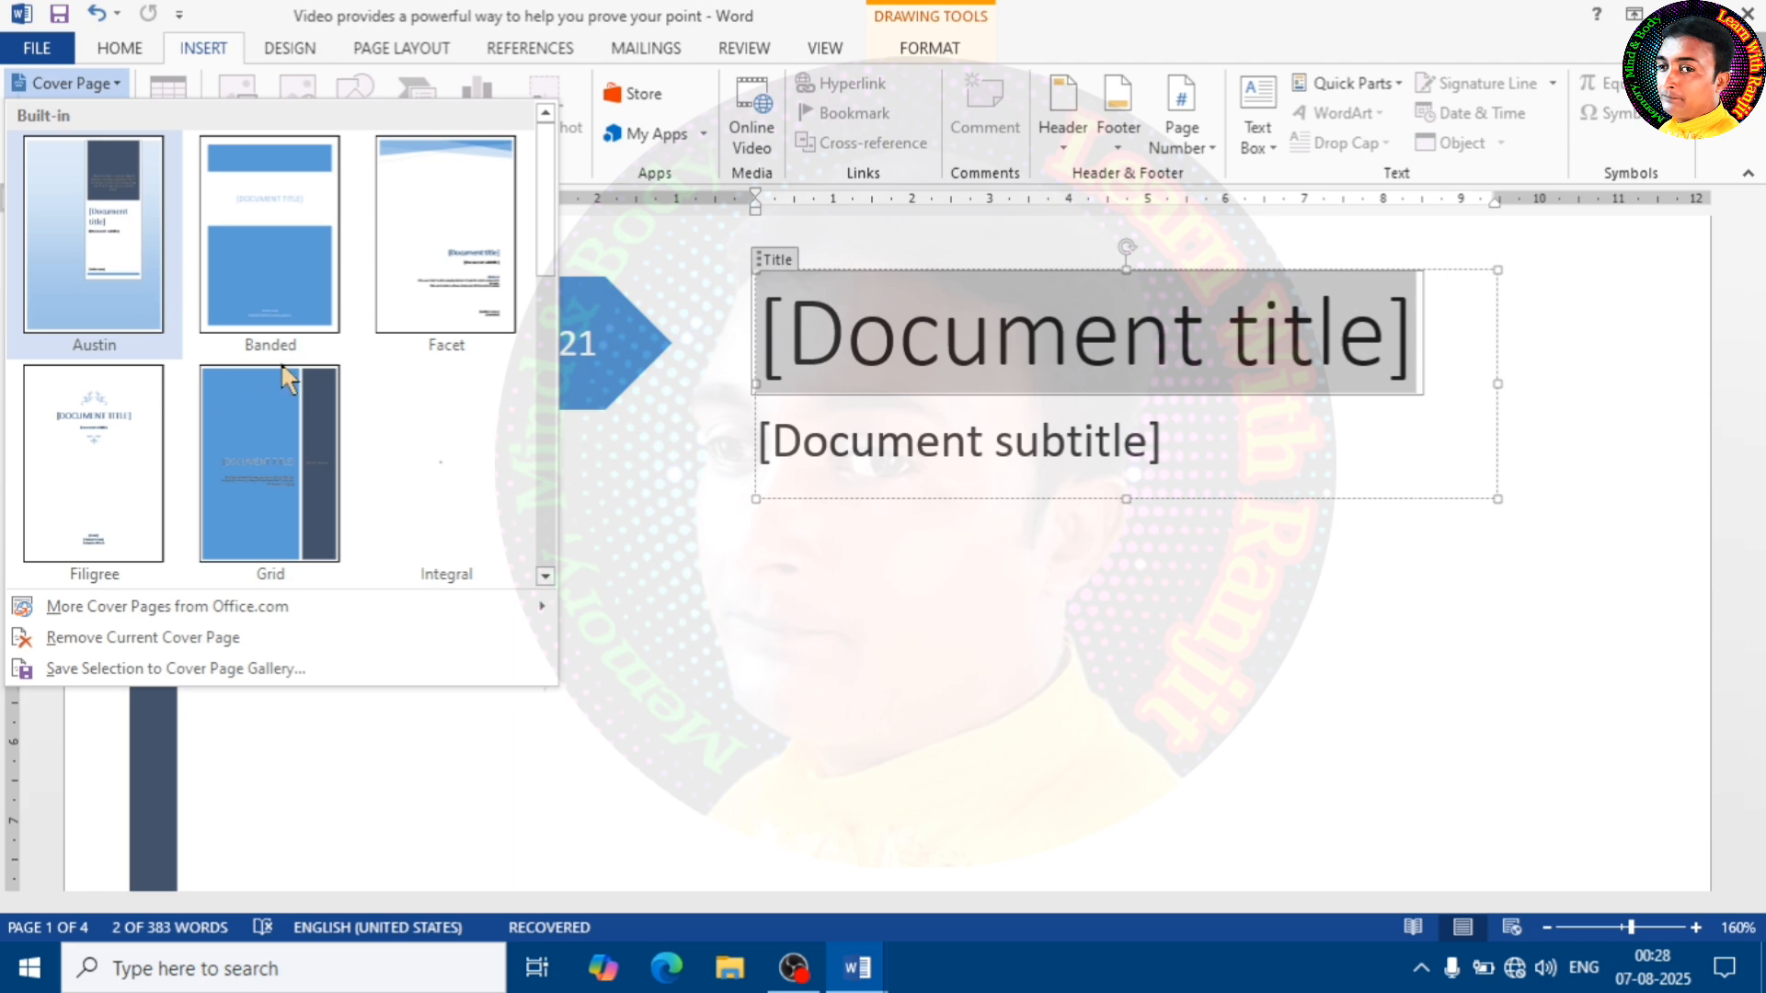
click(253, 478)
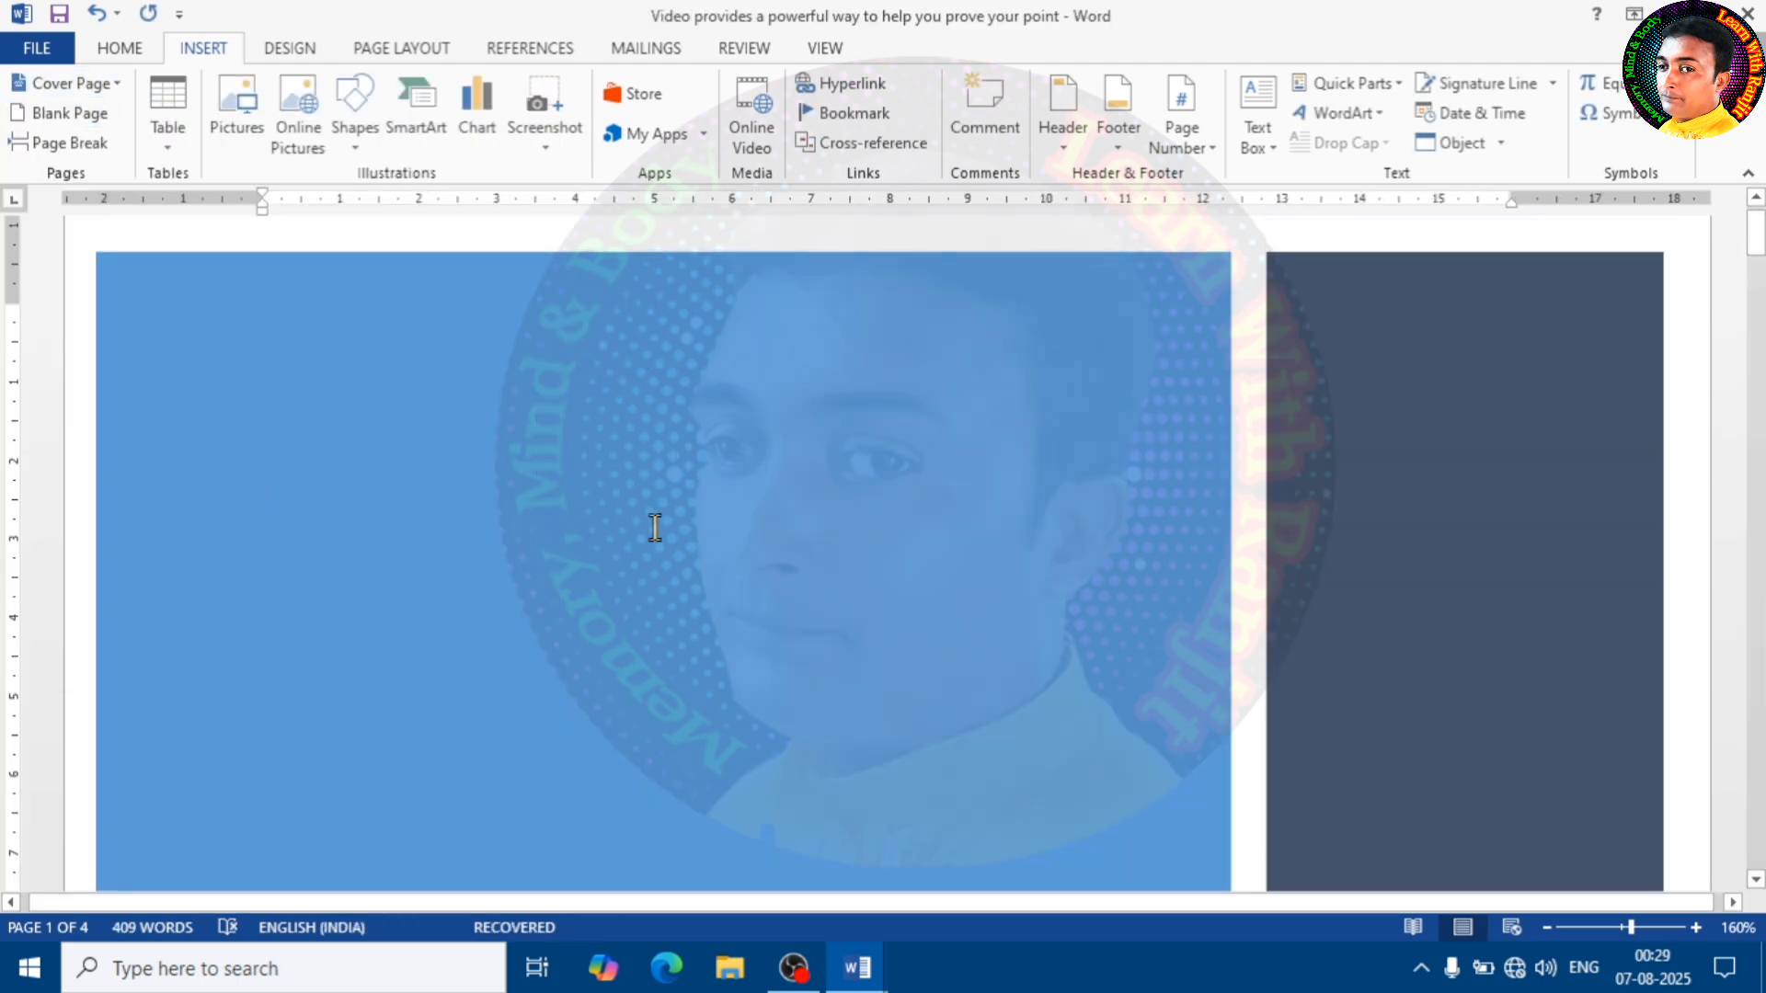
Insert a blank page at the start of the document, ahead of the Grid cover page
scroll(681, 542, down, 10)
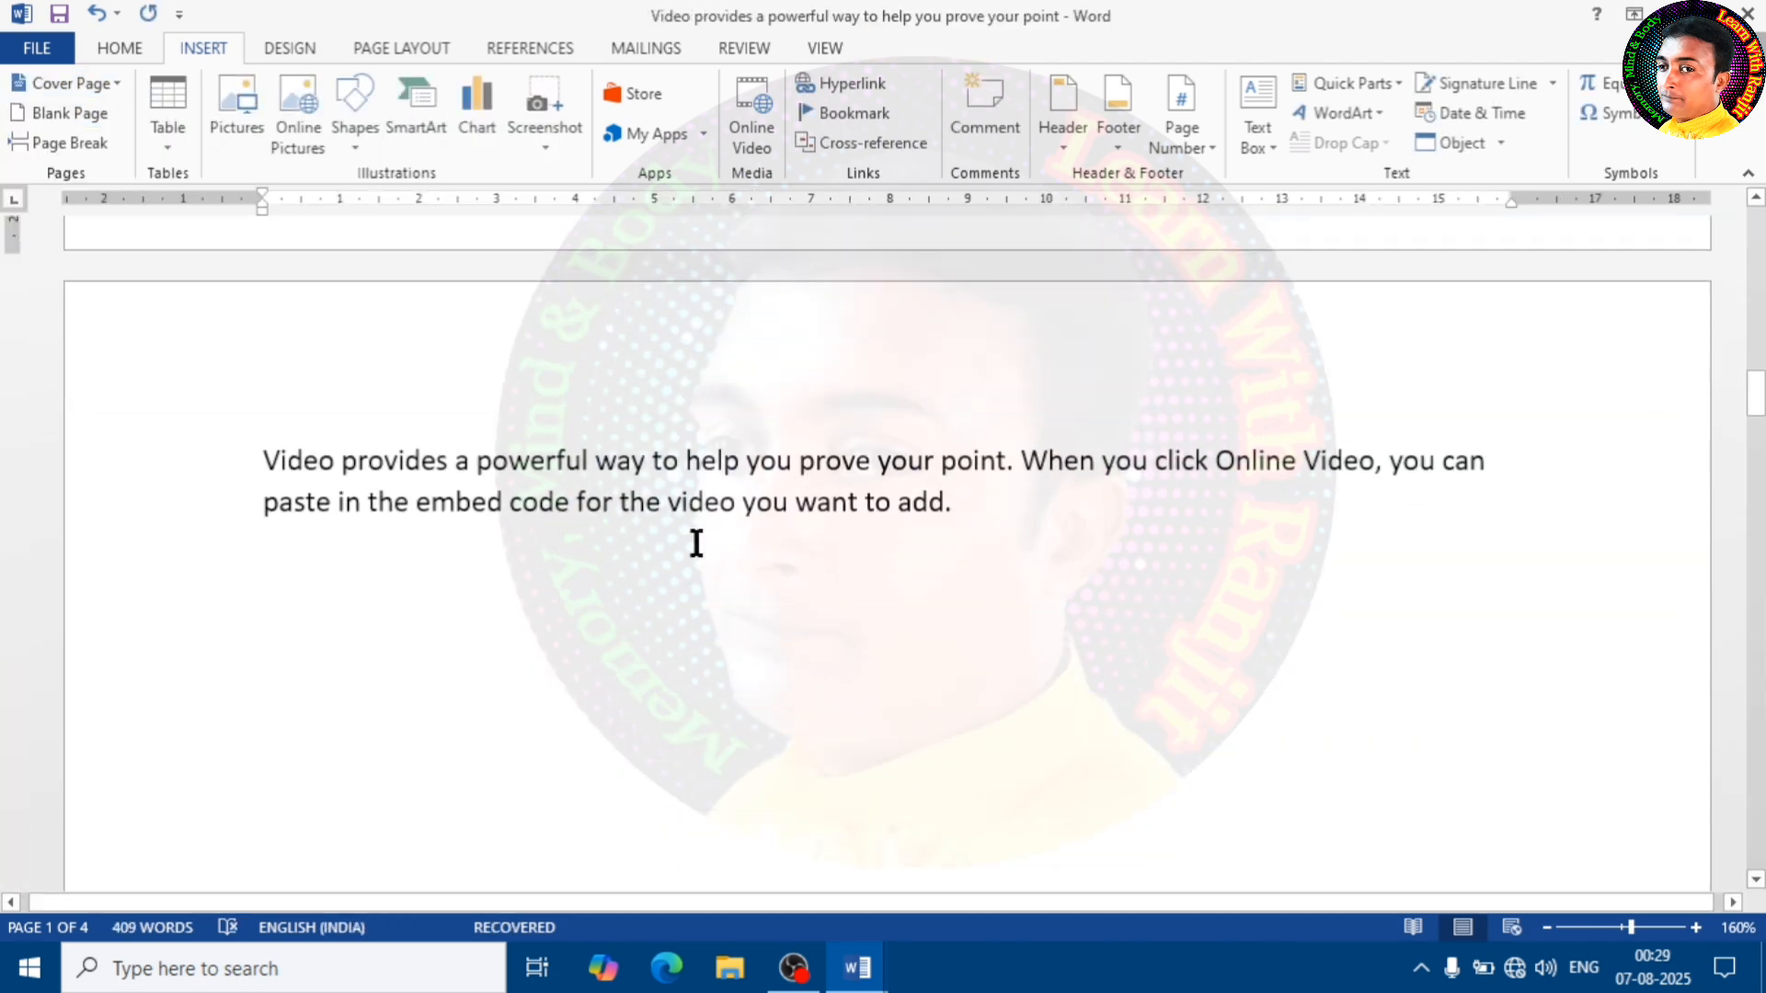
scroll(690, 552, up, 4)
scroll(689, 552, up, 5)
scroll(501, 445, down, 1)
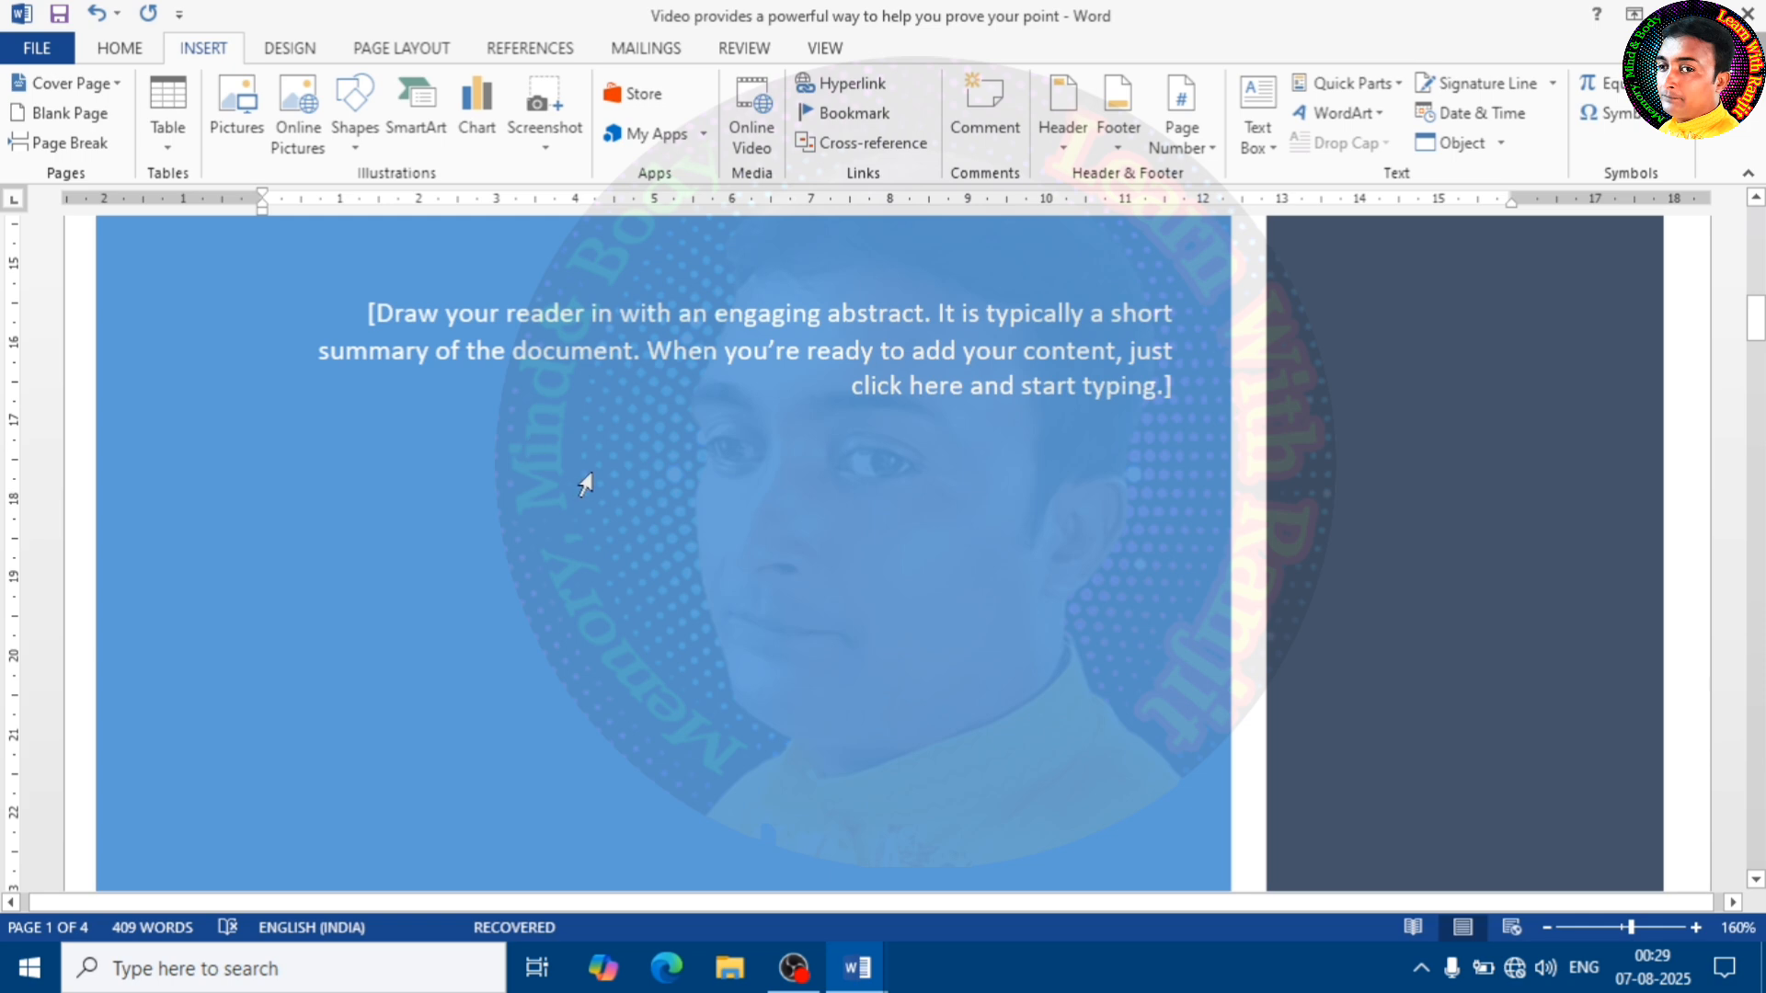
scroll(589, 479, up, 3)
scroll(570, 460, up, 10)
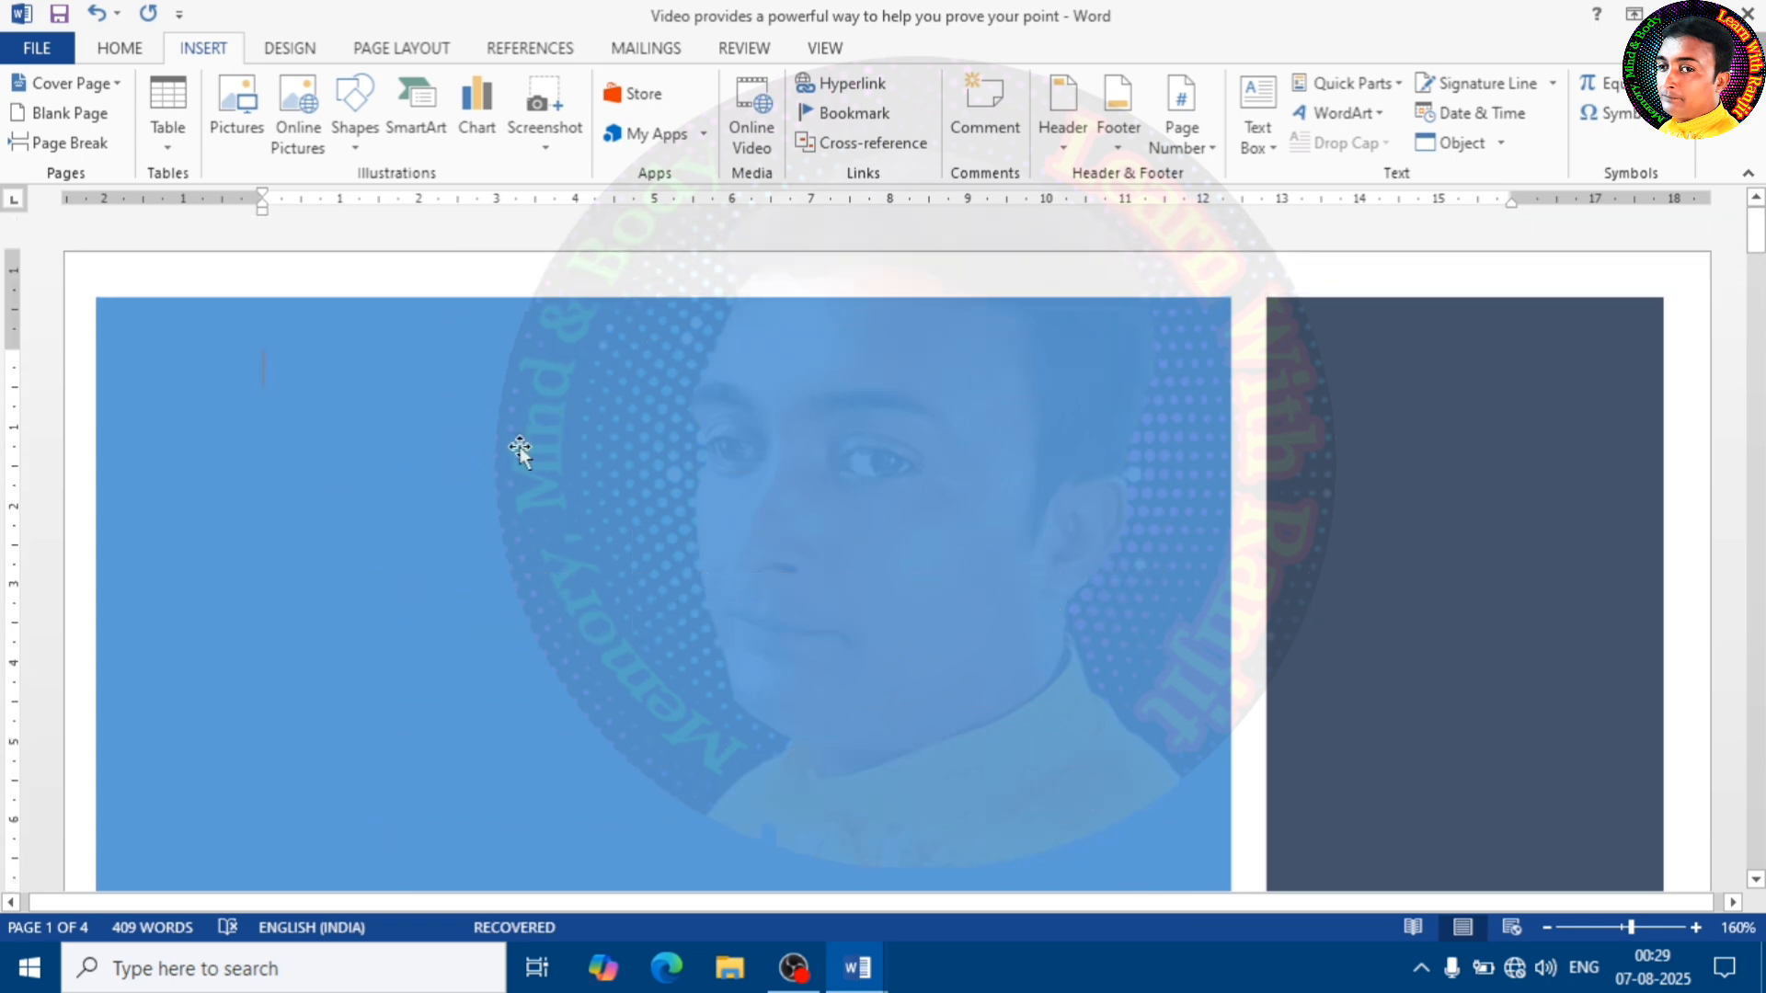
click(73, 113)
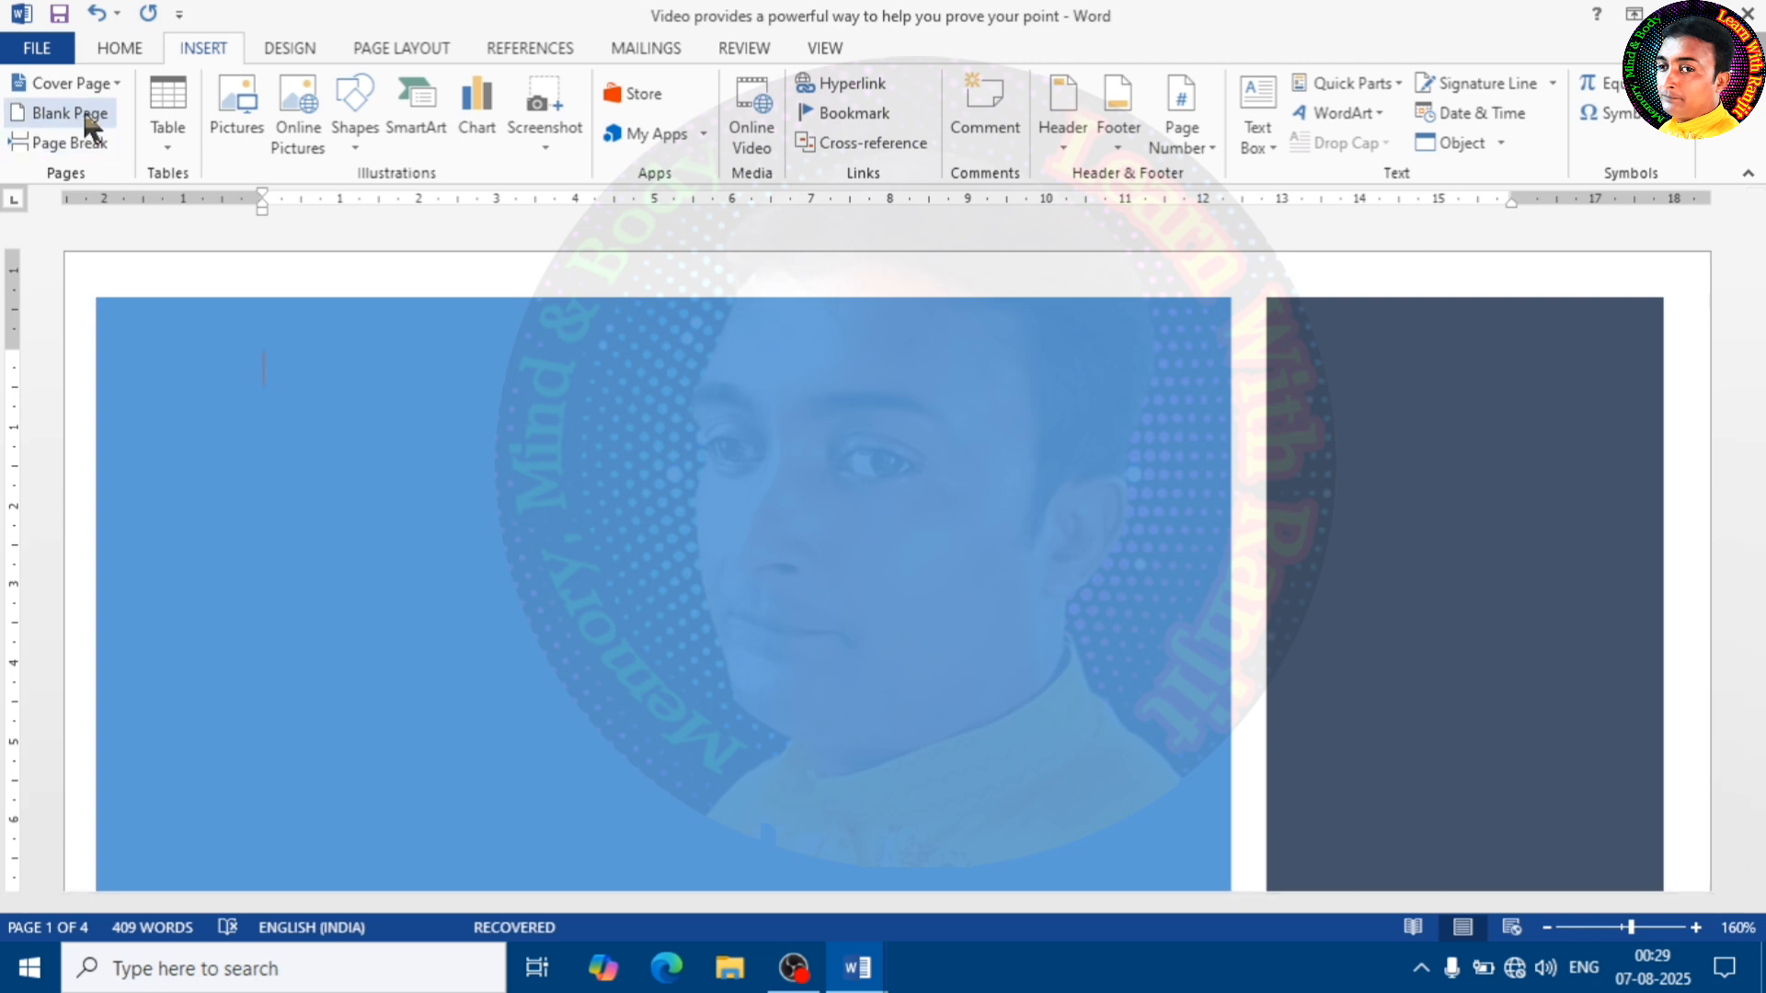
Examine the blank pages that precede the cover page
scroll(612, 497, up, 6)
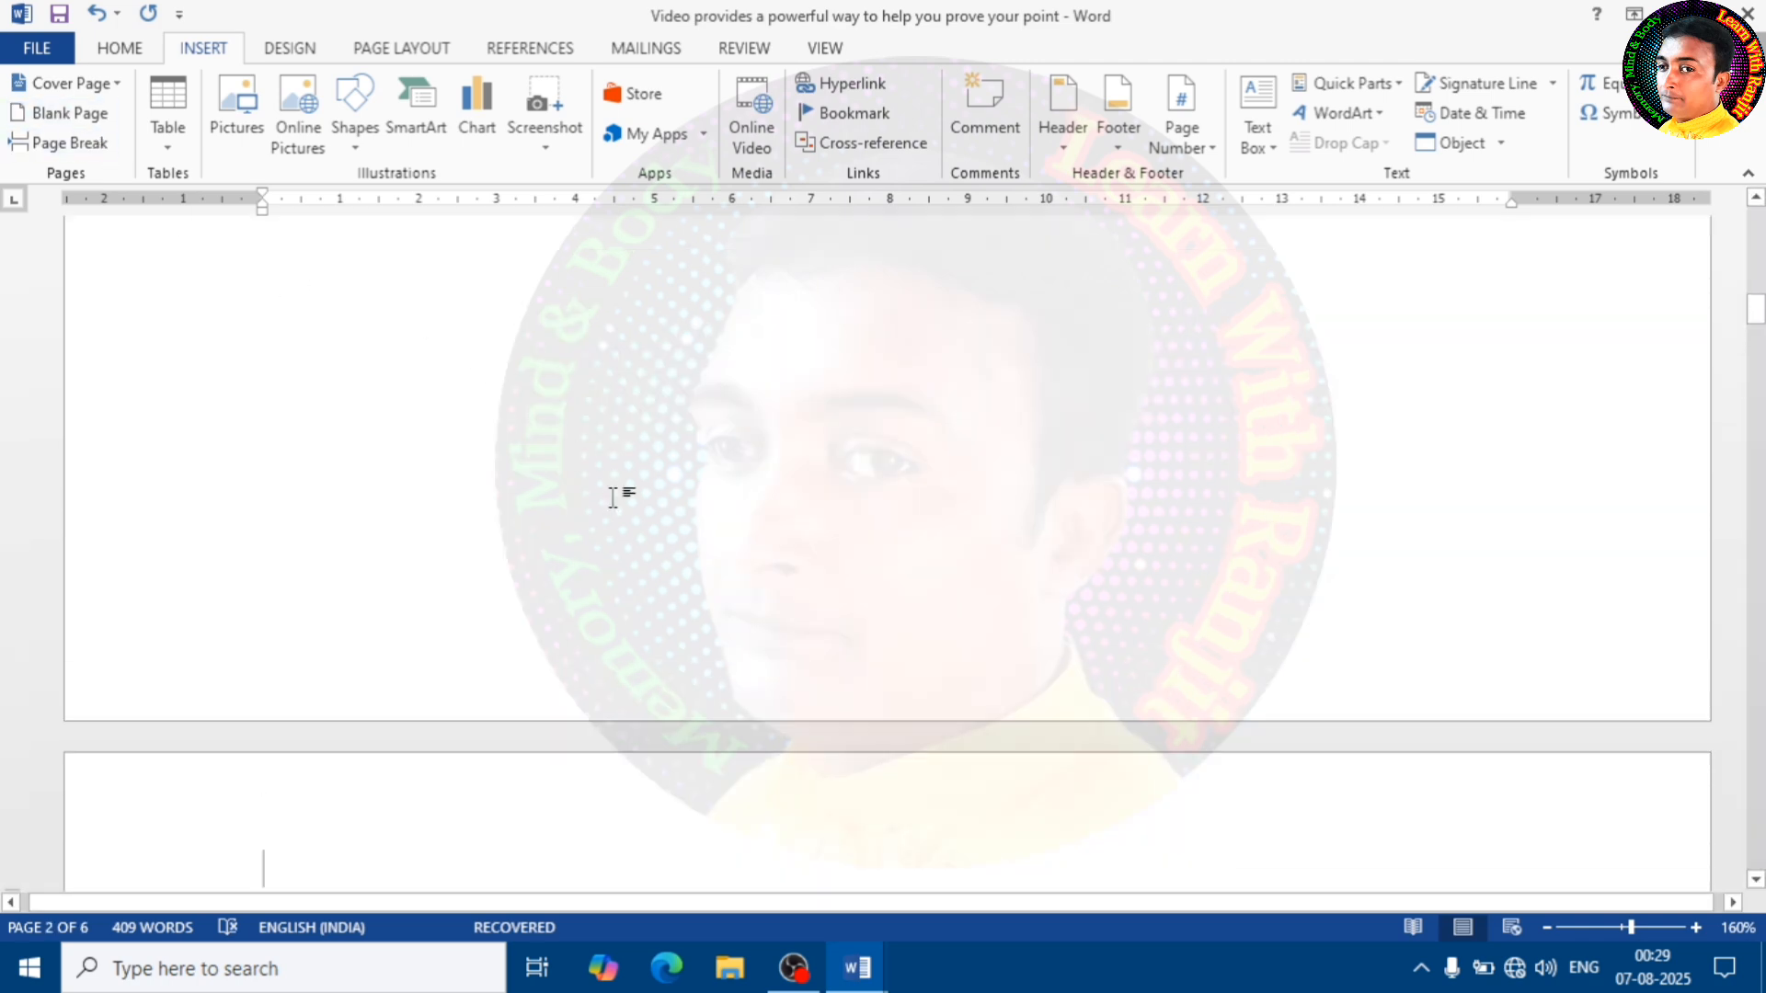
scroll(612, 498, up, 3)
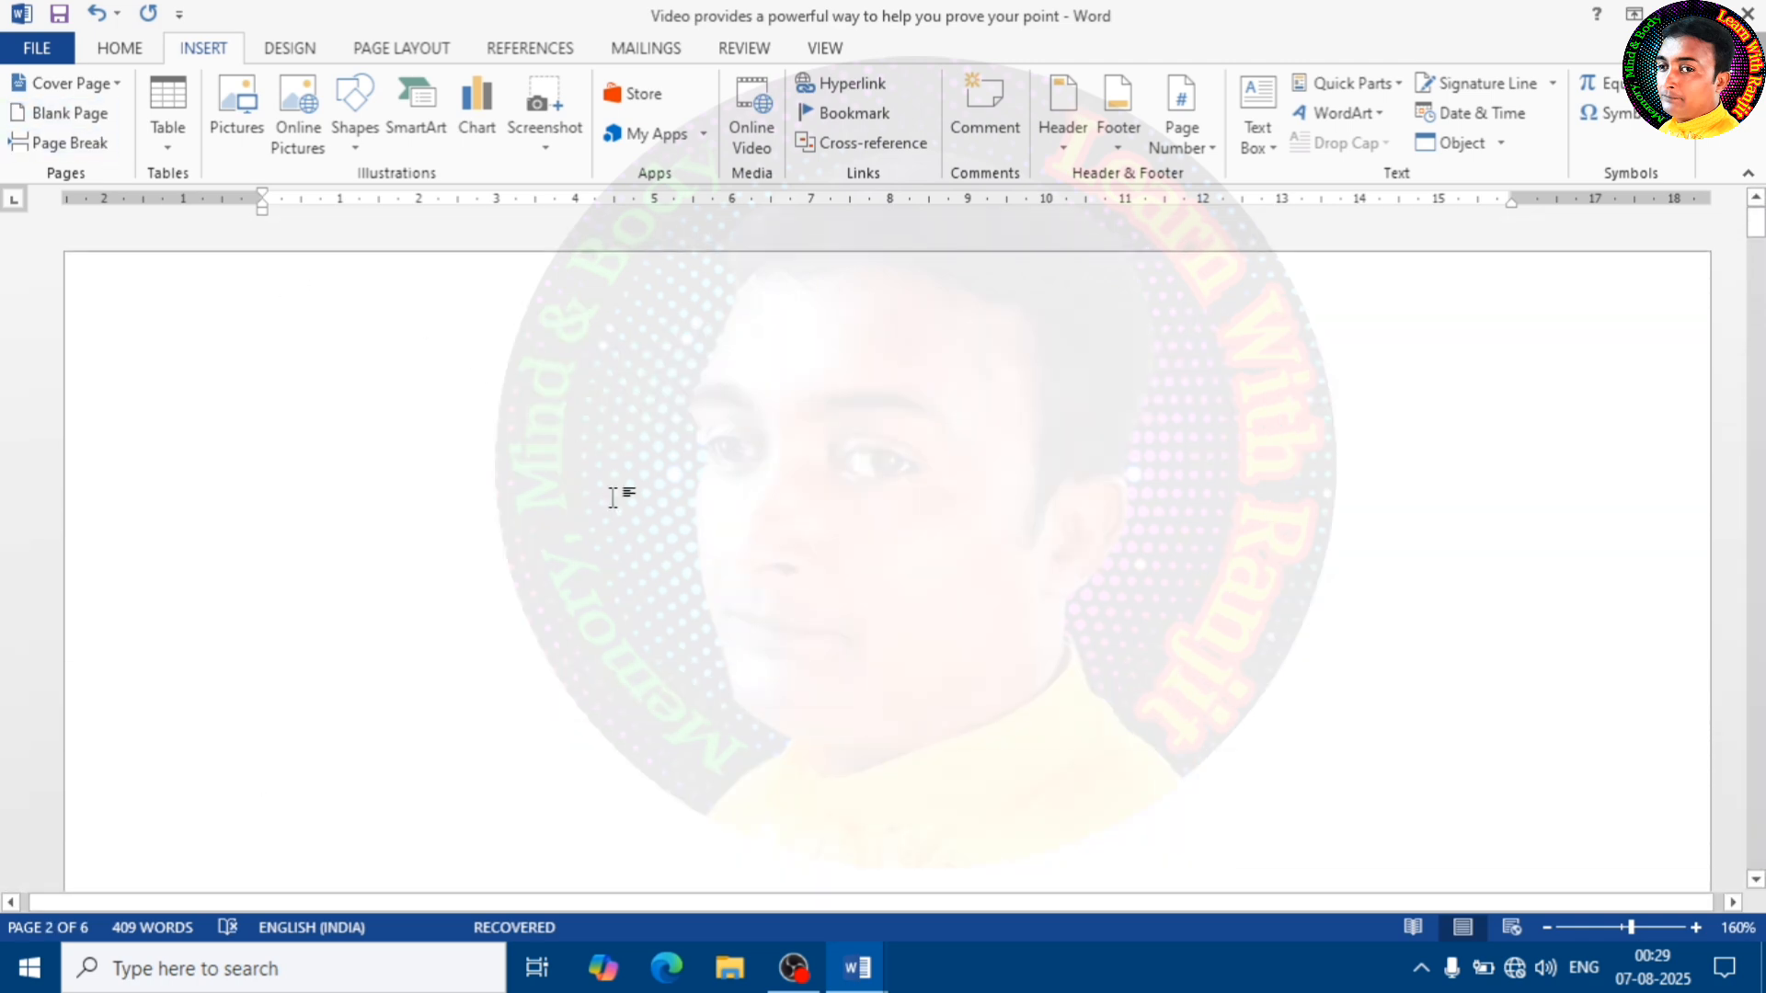
scroll(574, 495, down, 3)
click(422, 390)
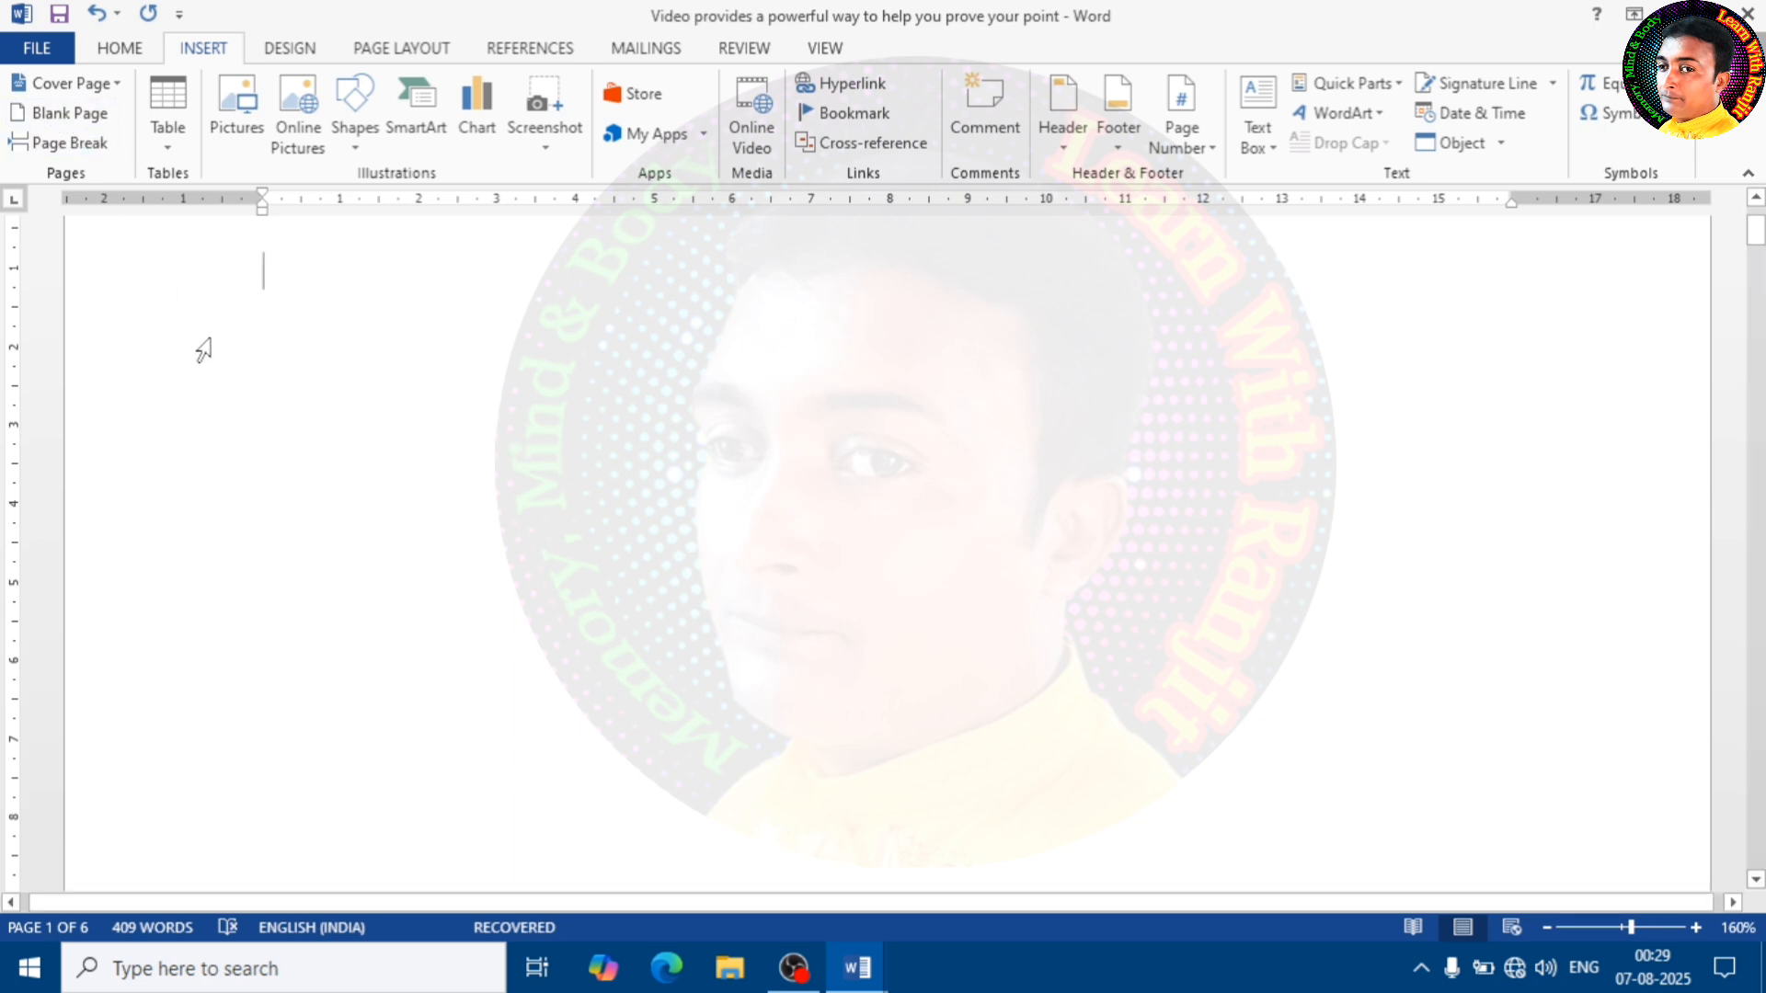
scroll(417, 396, down, 5)
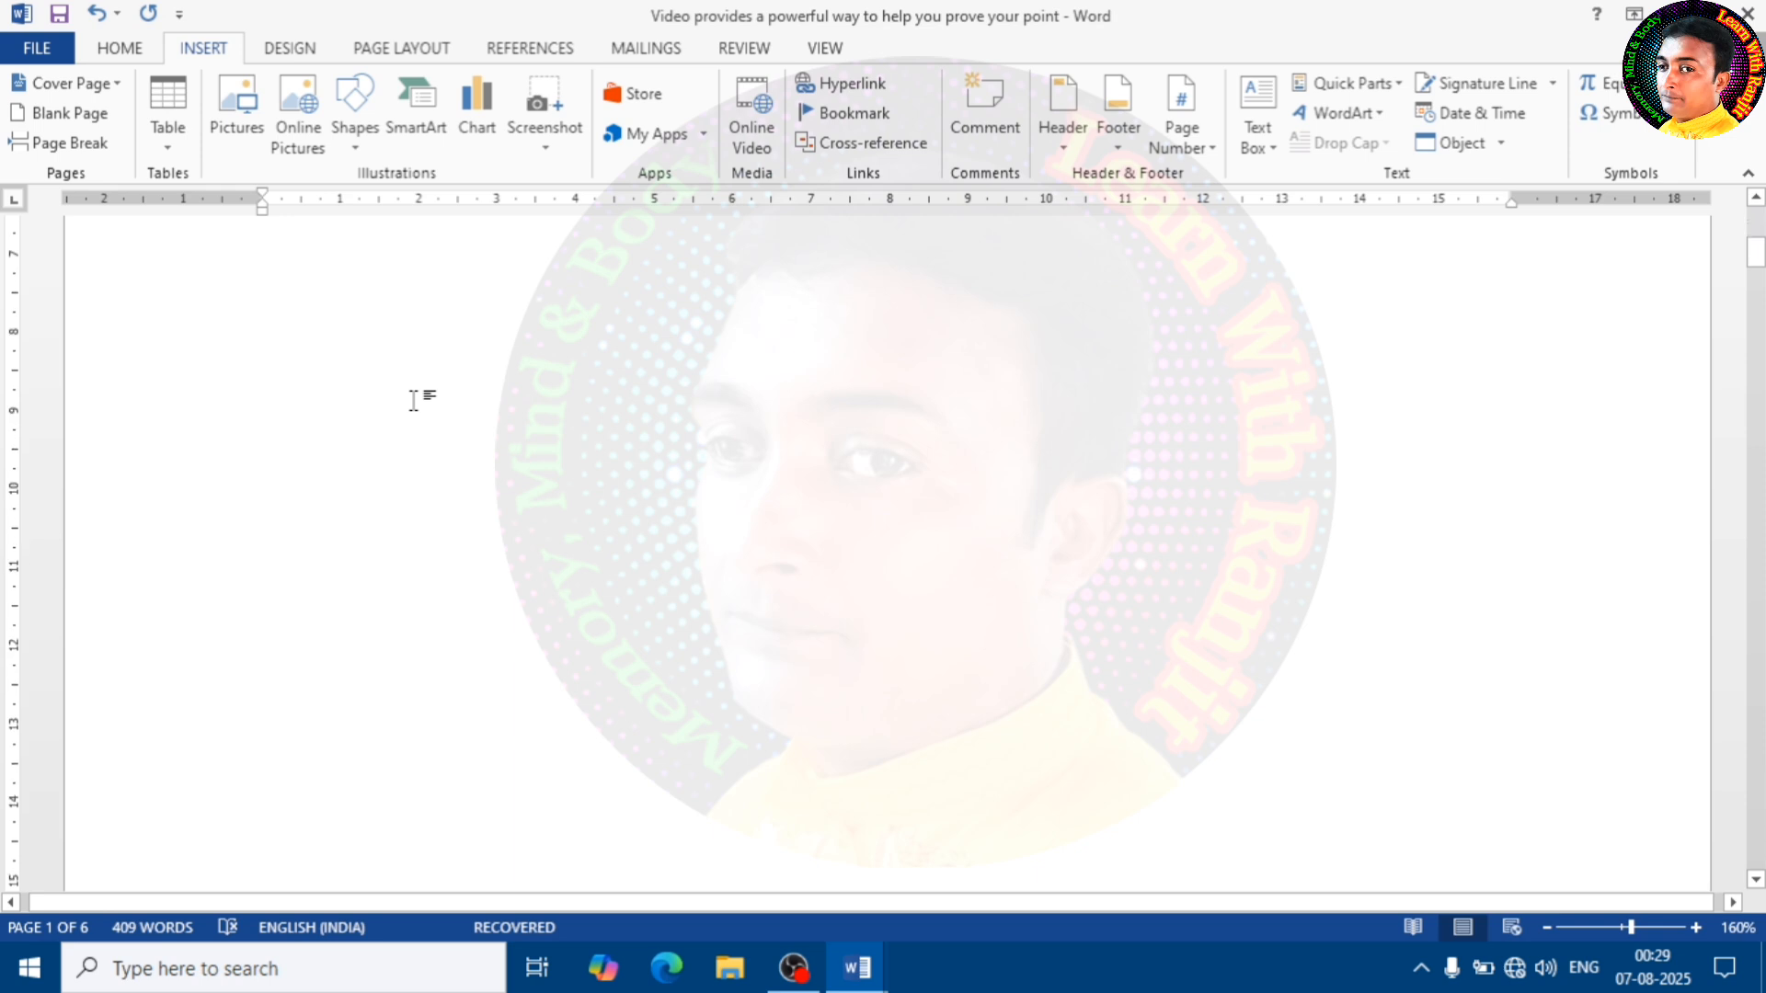
scroll(416, 405, down, 9)
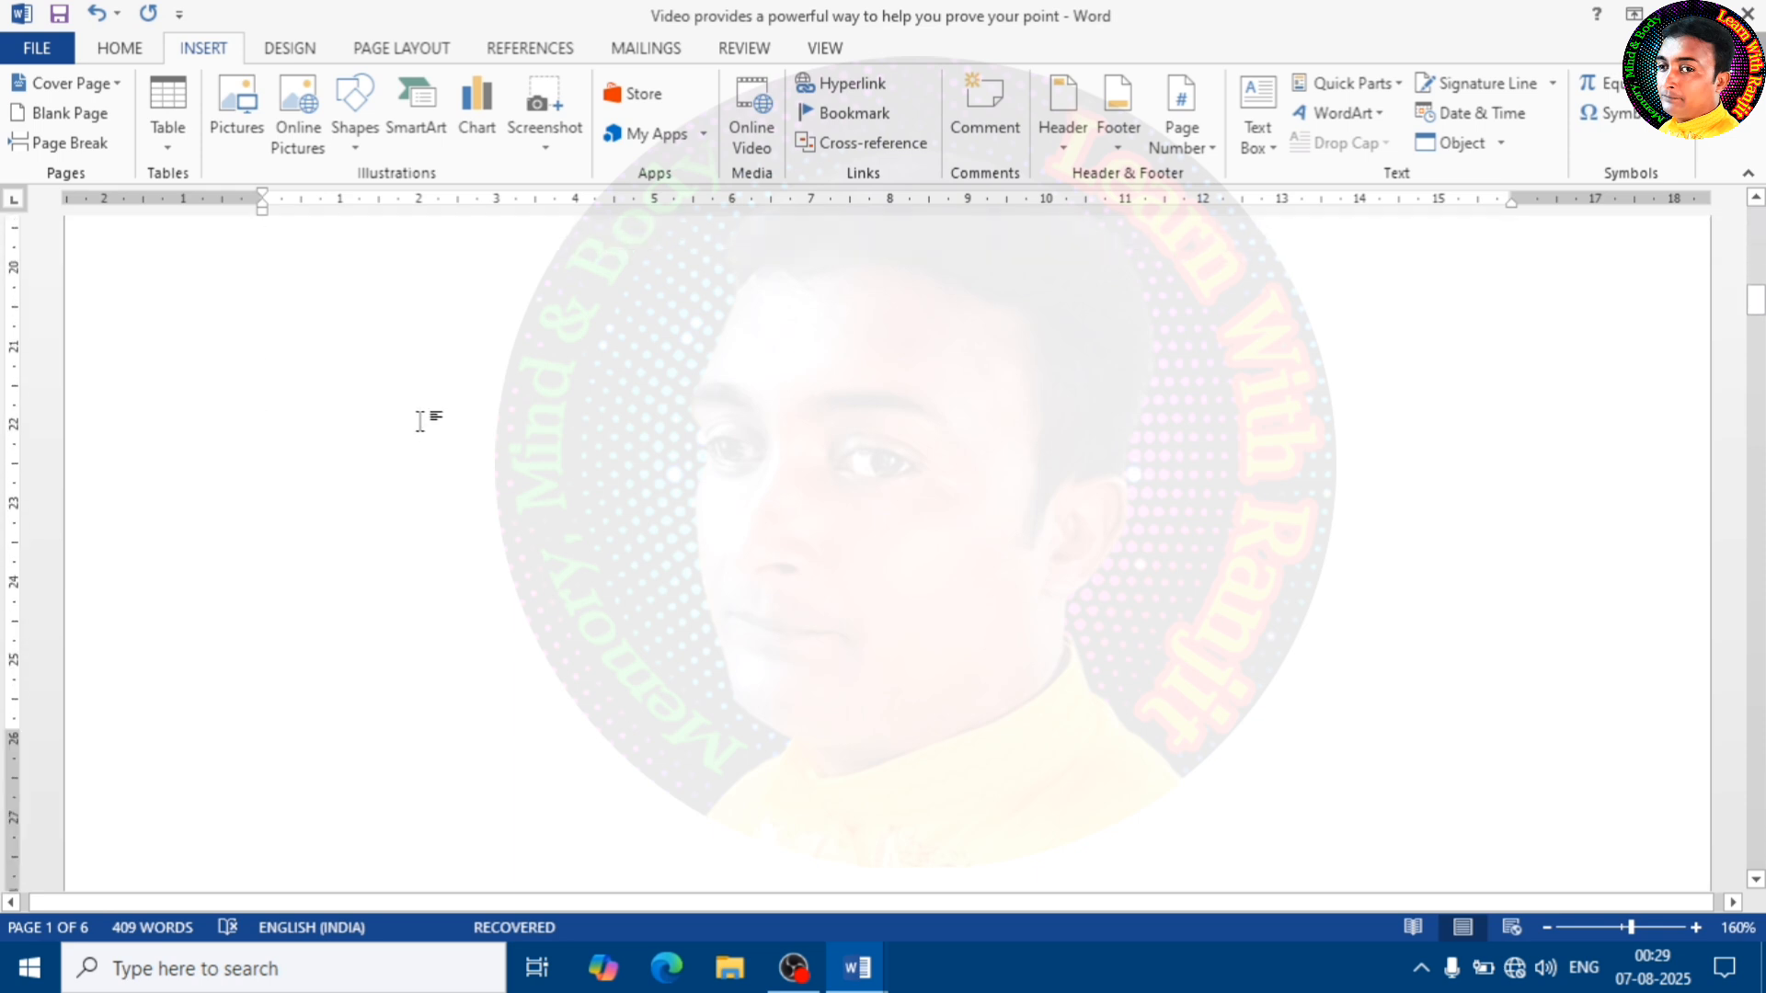
scroll(418, 421, down, 9)
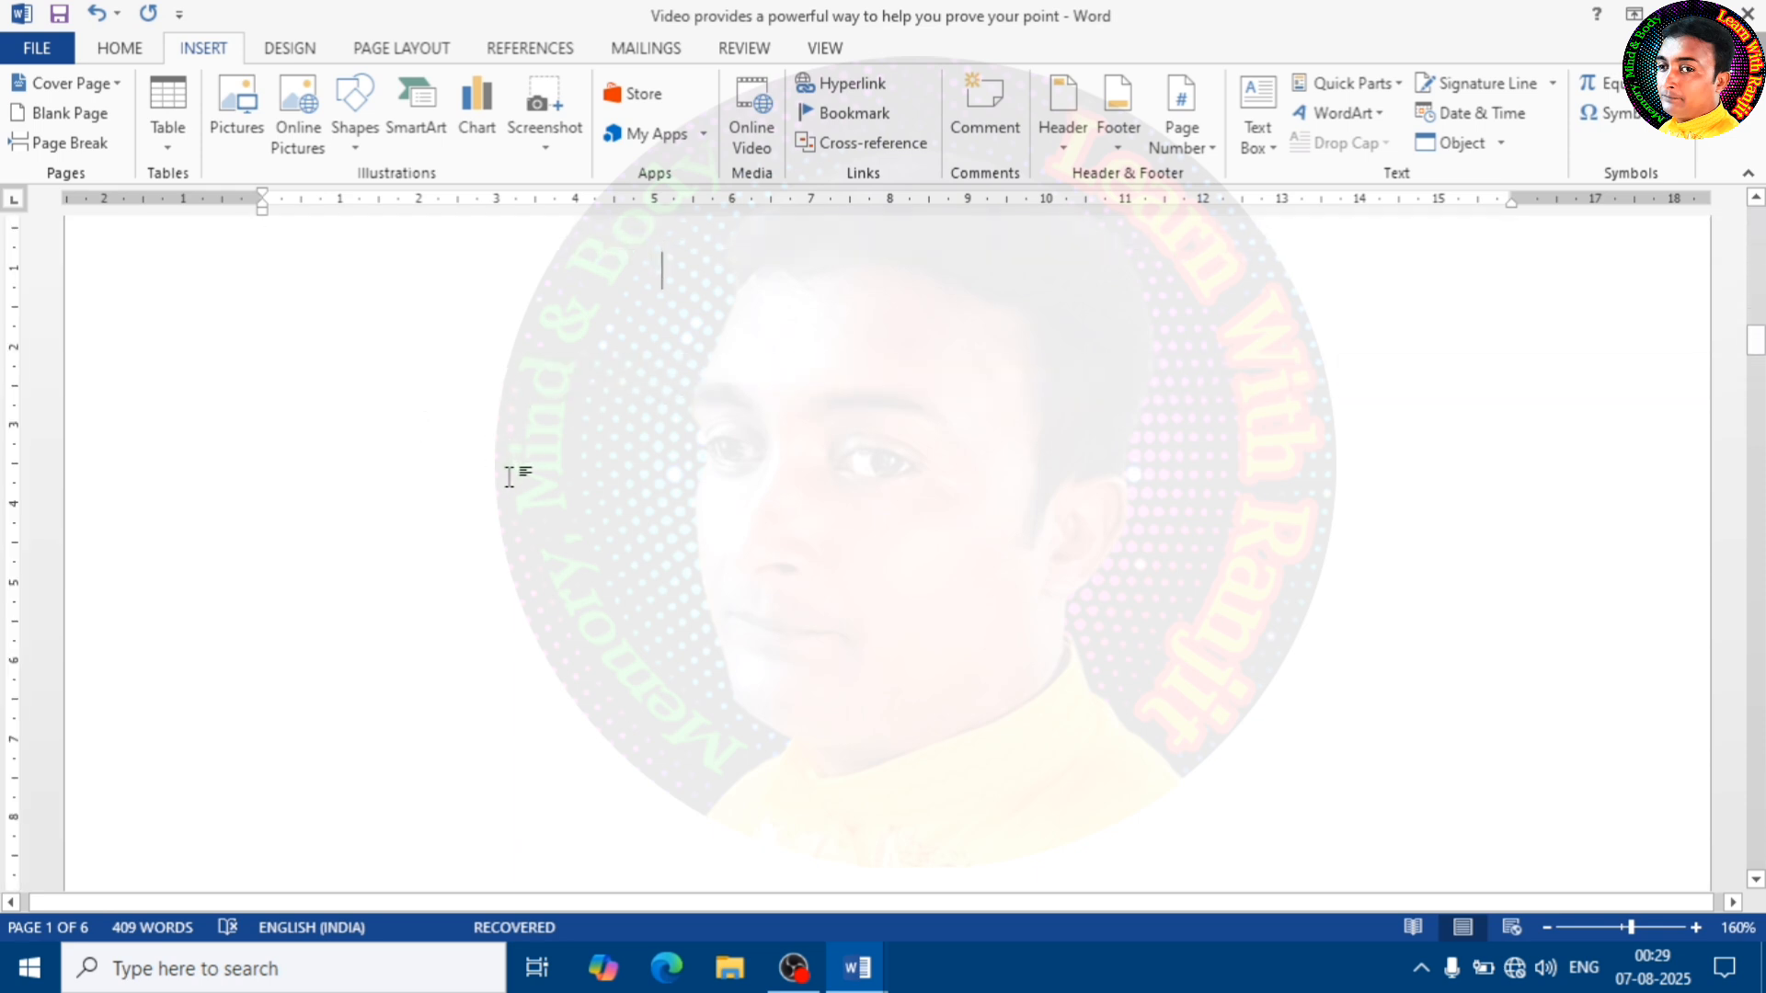
Enter the sample text "Ddfd s" on the first line of page 2 and insert a page break after it
key(ctrl+z)
key(ctrl+y)
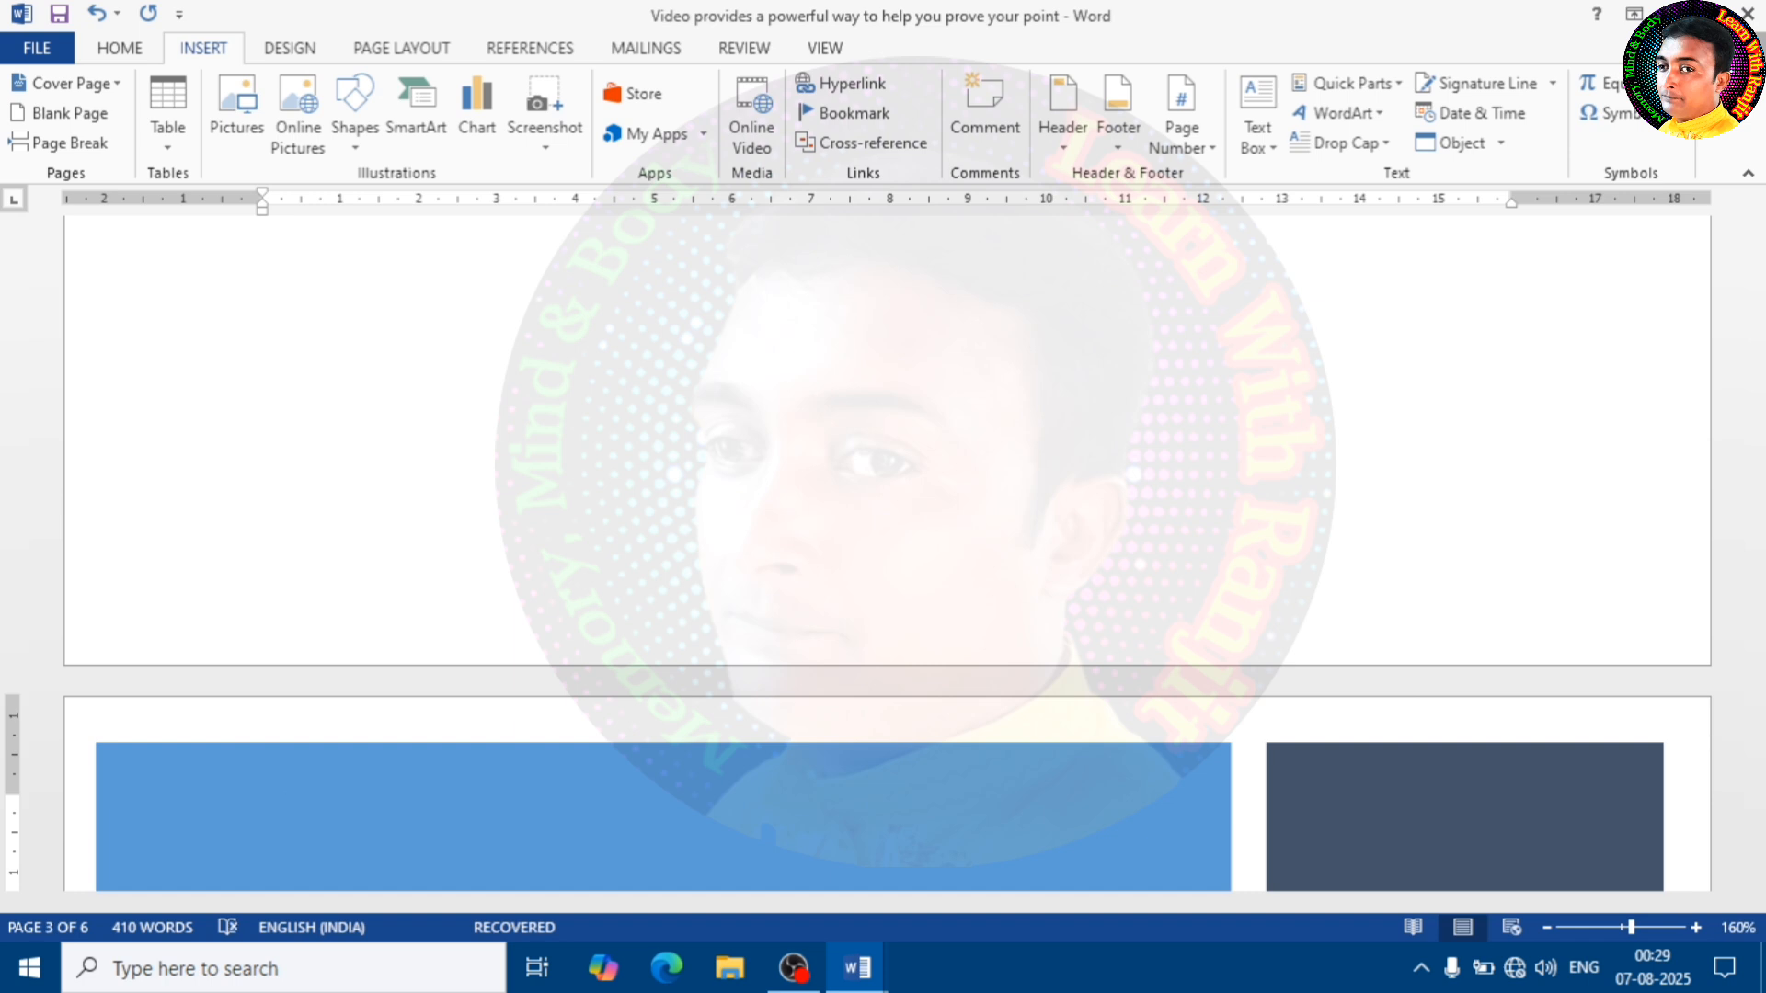
click(539, 558)
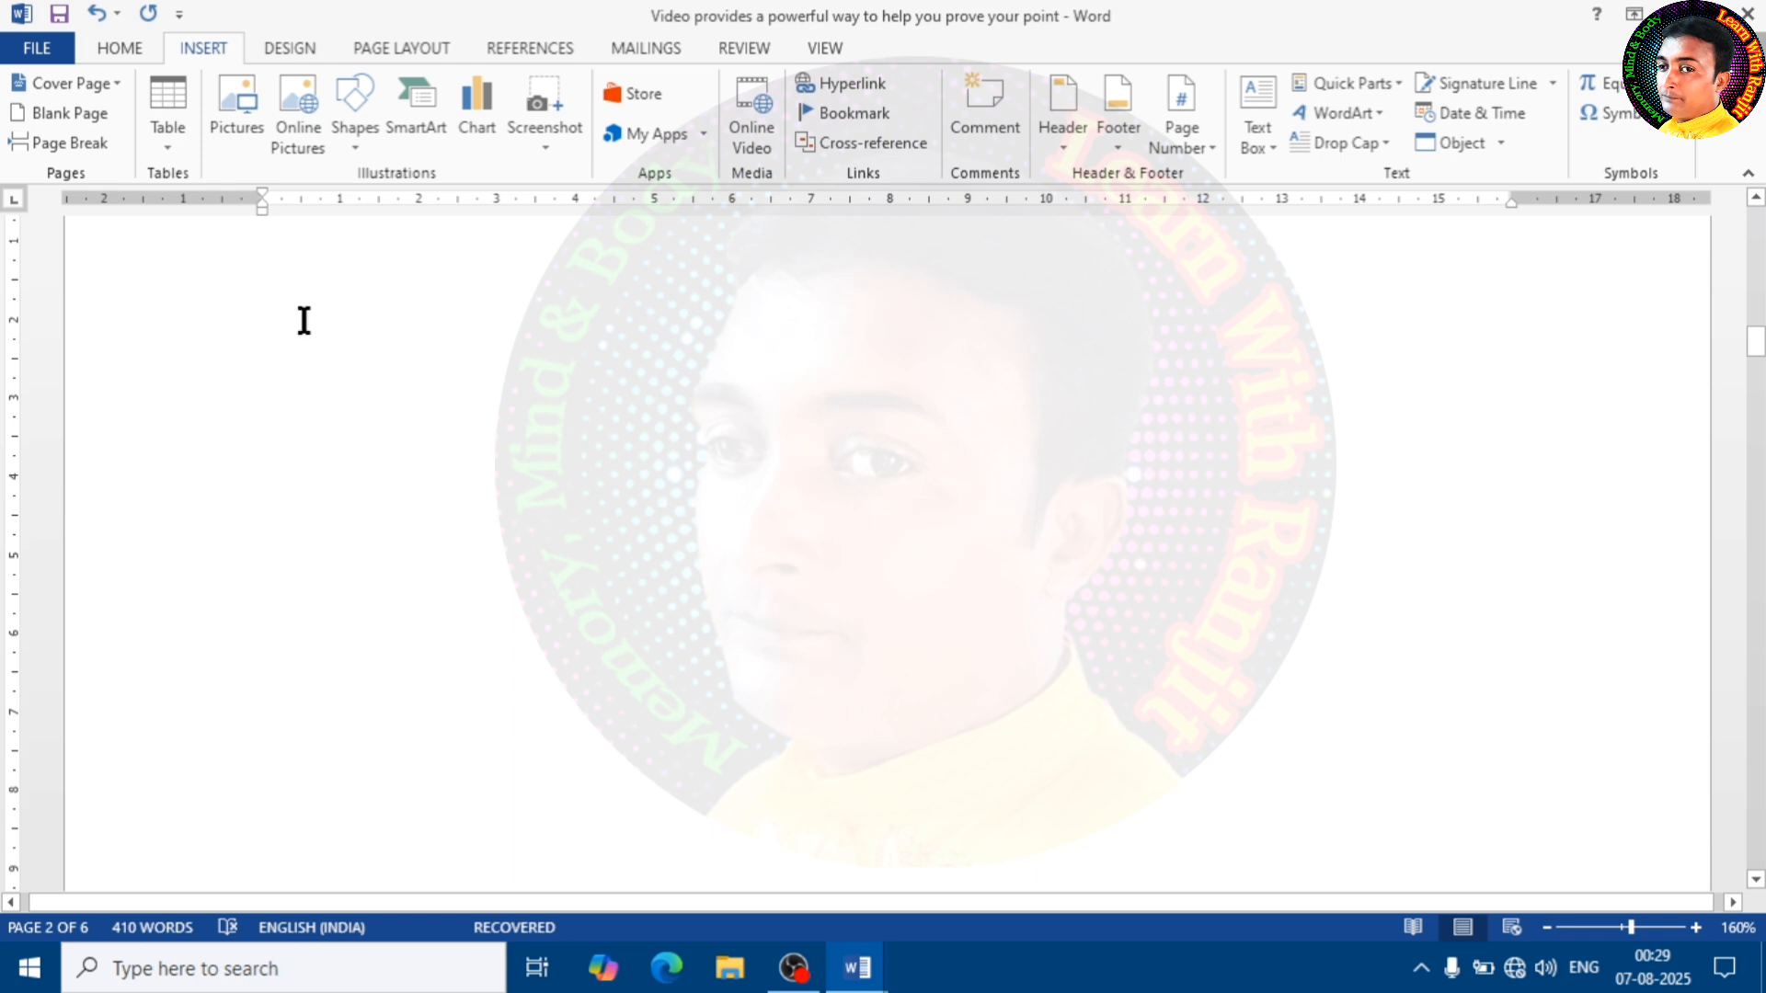
scroll(512, 407, up, 3)
click(447, 526)
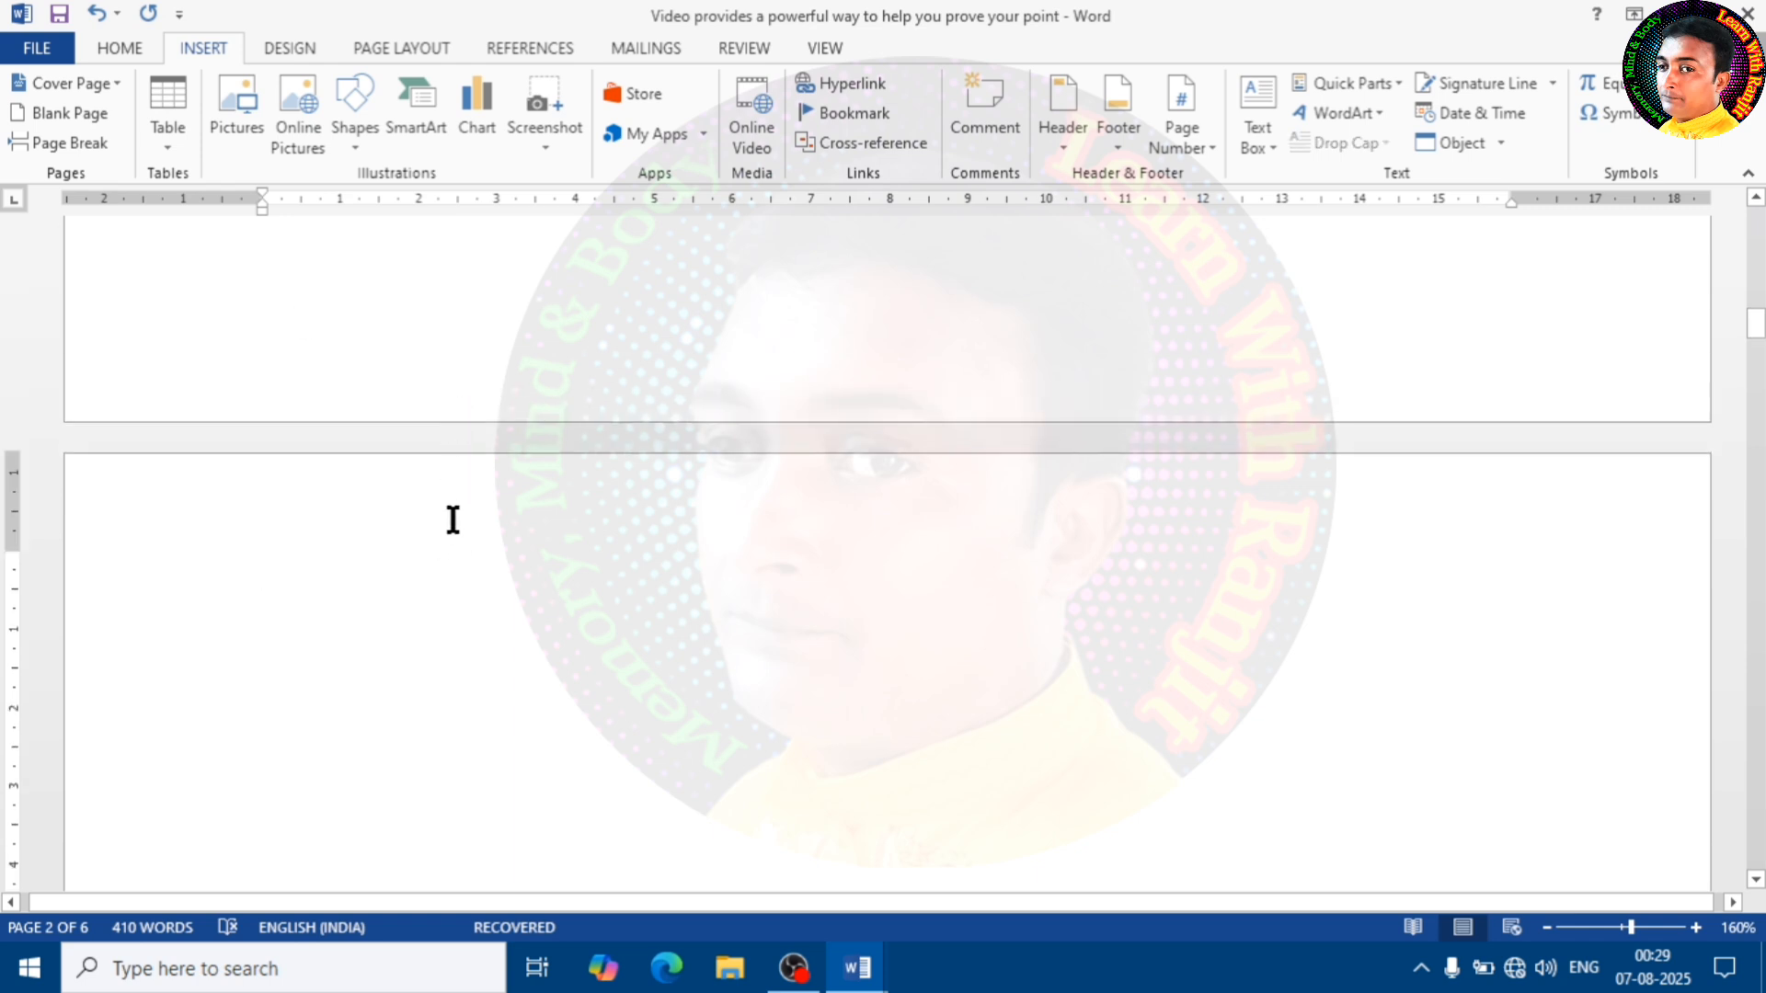
text(ddfd s)
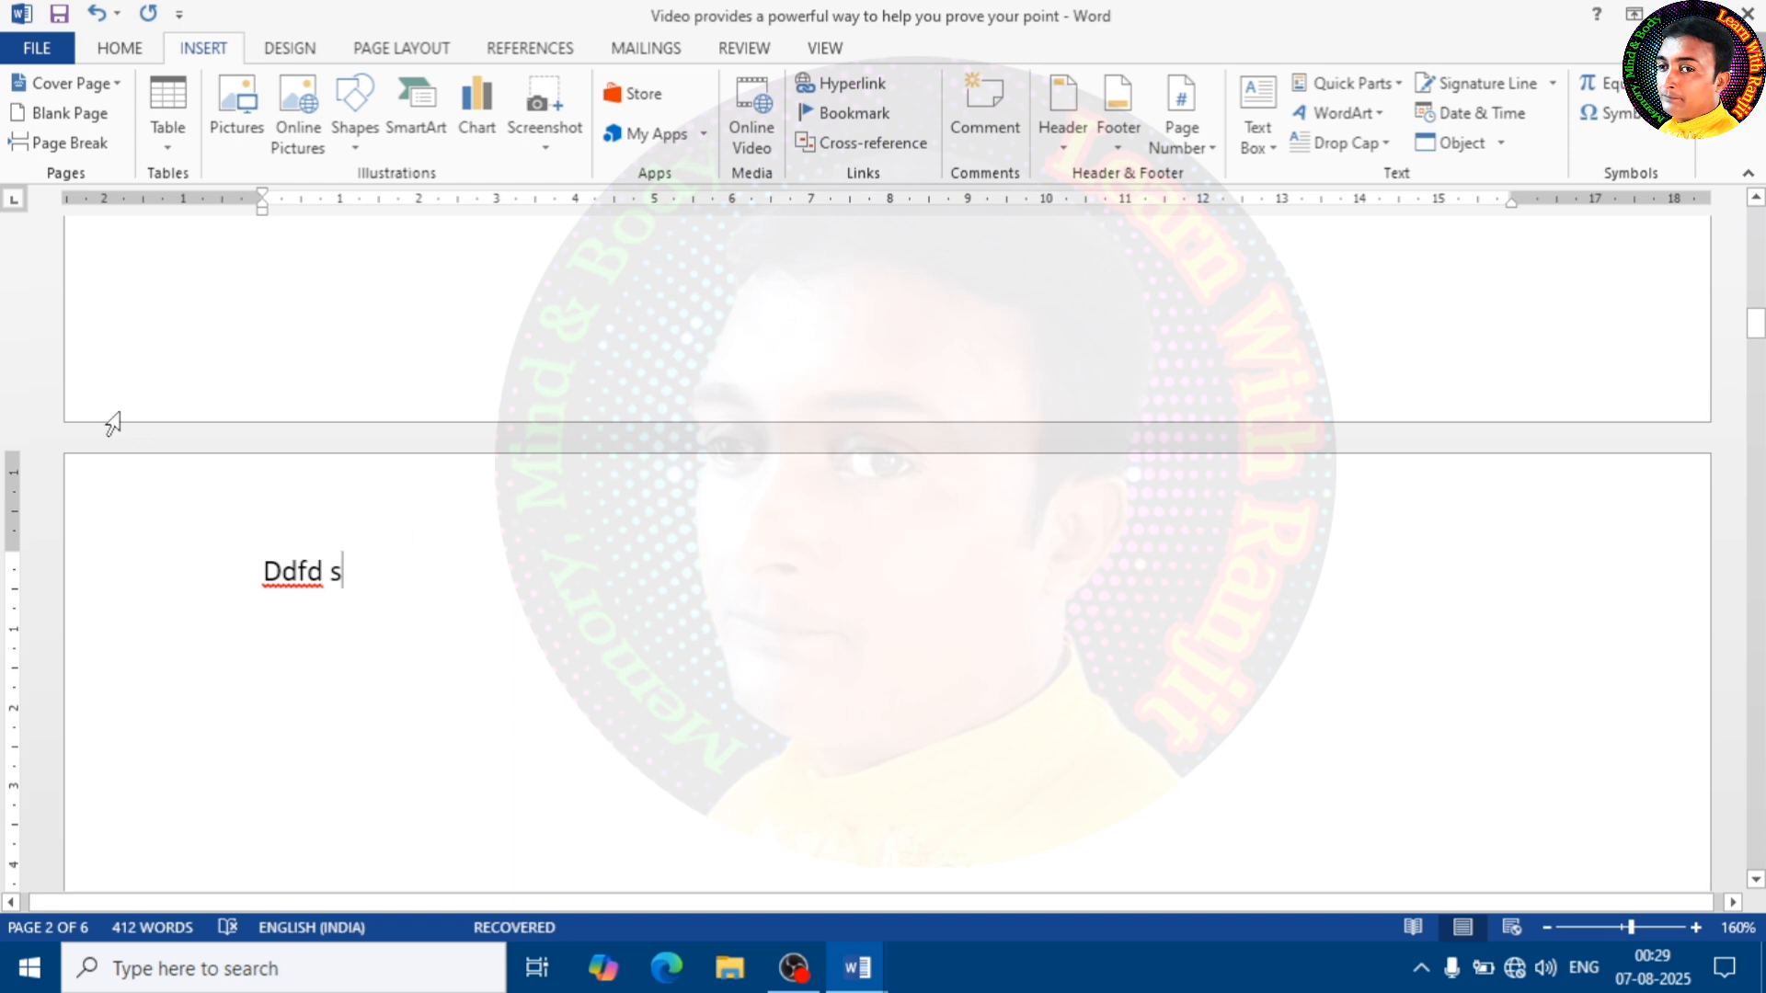
click(83, 140)
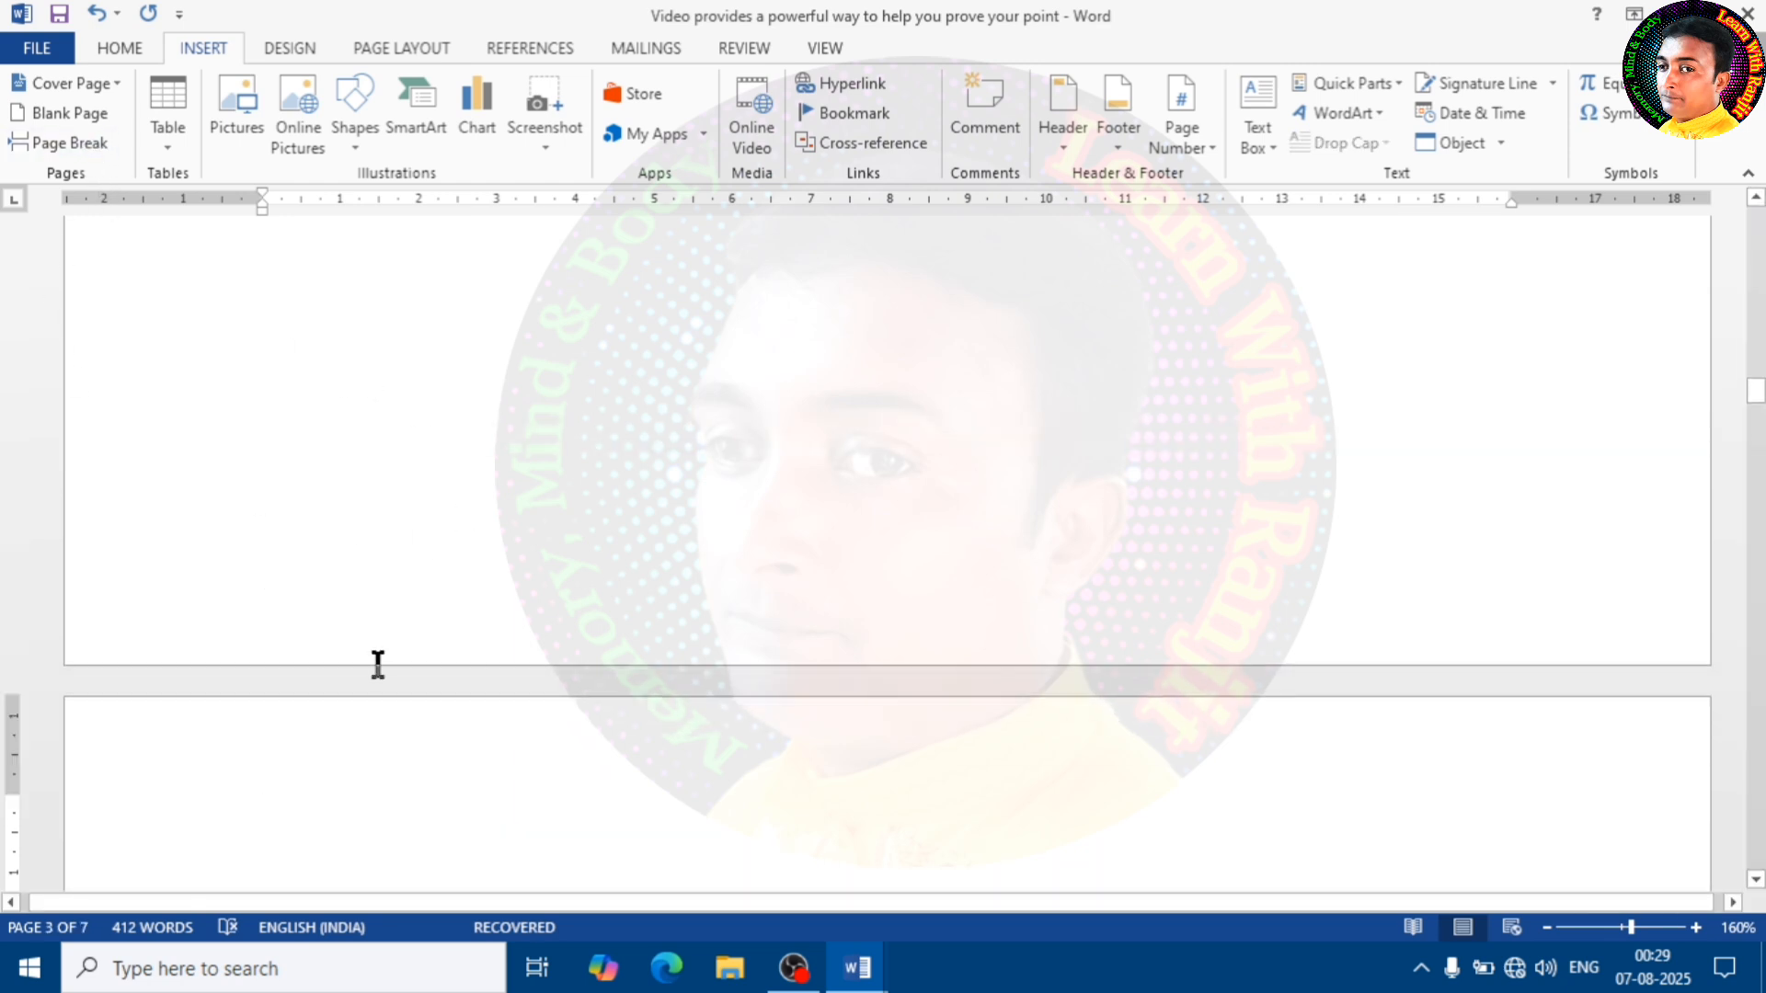
scroll(351, 757, down, 2)
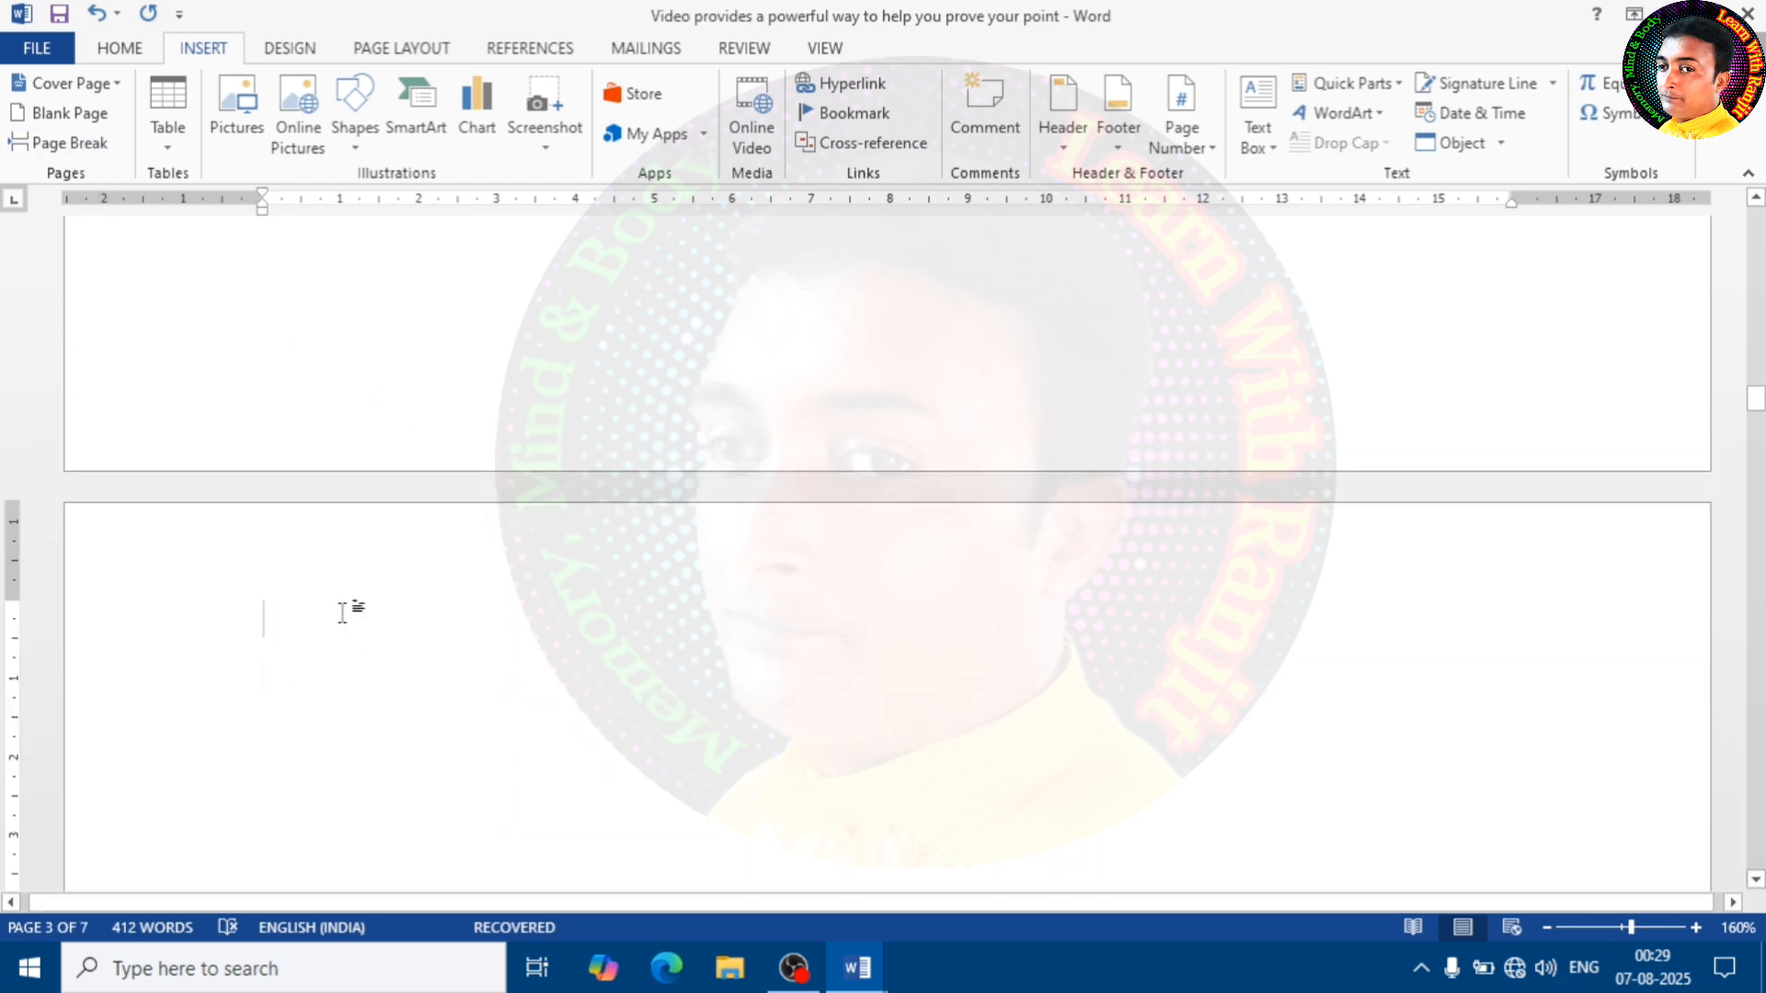
Enter the sample text "Pisdfk" on page 3 and remove the document's current cover page
text(Pisdfk)
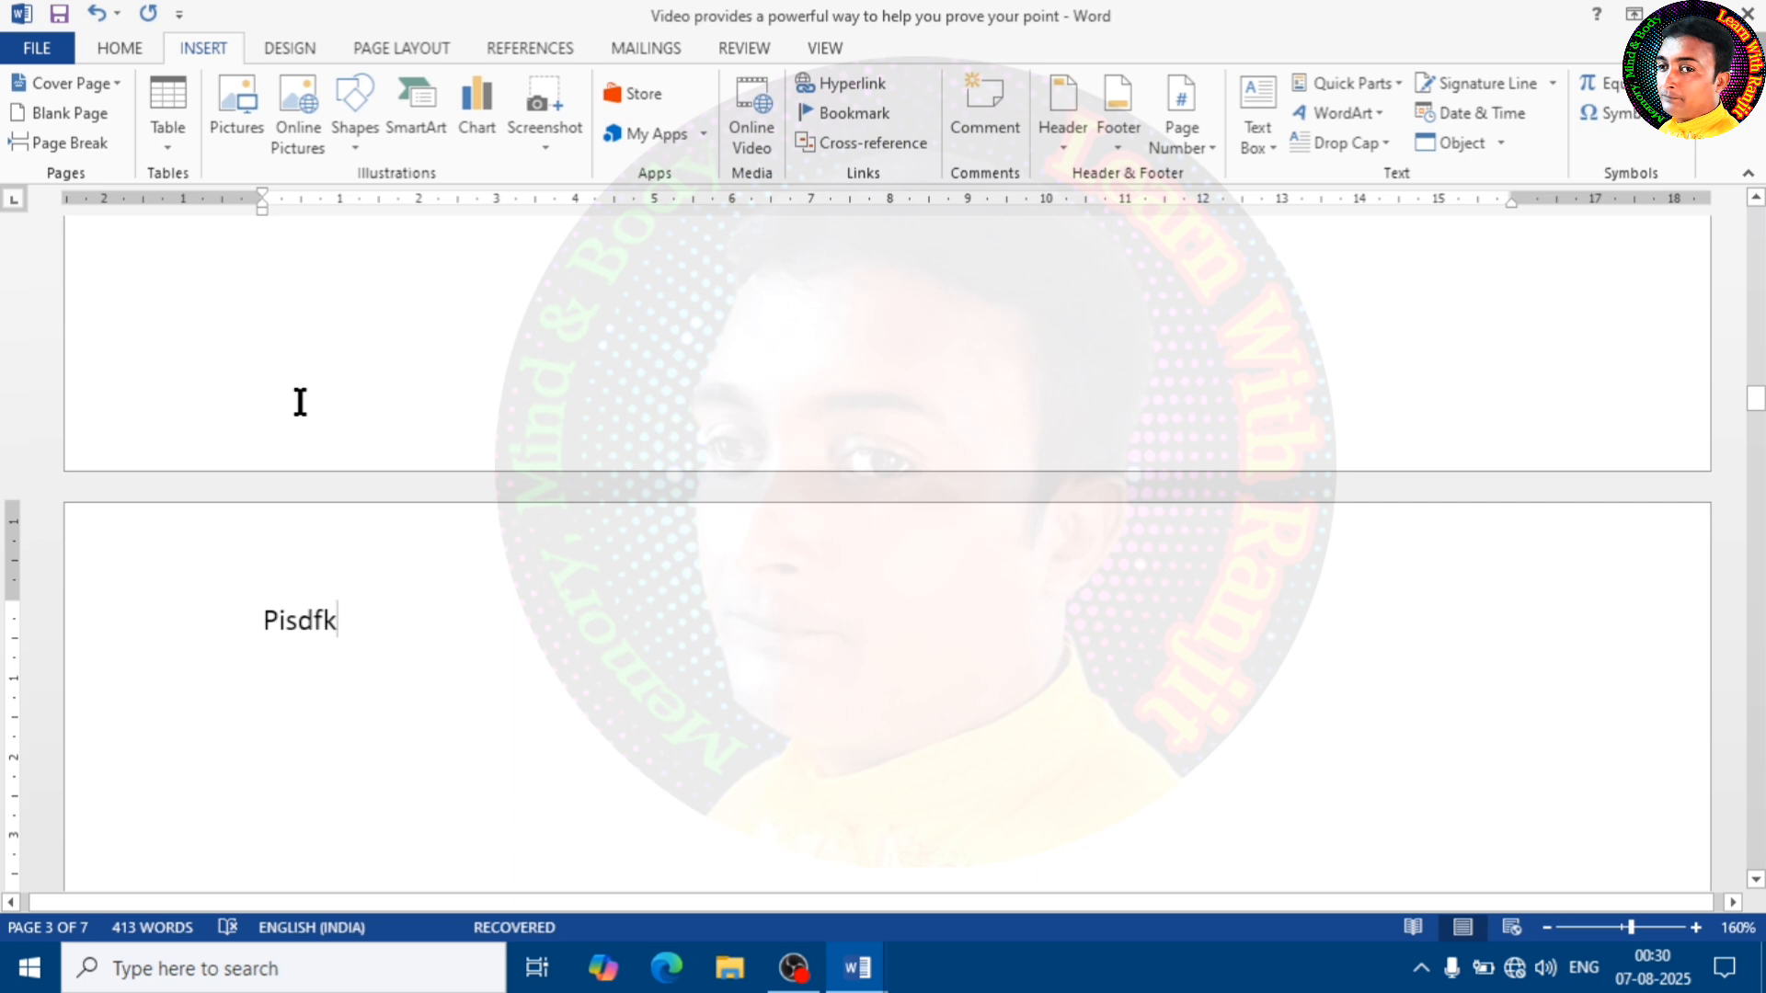
click(127, 80)
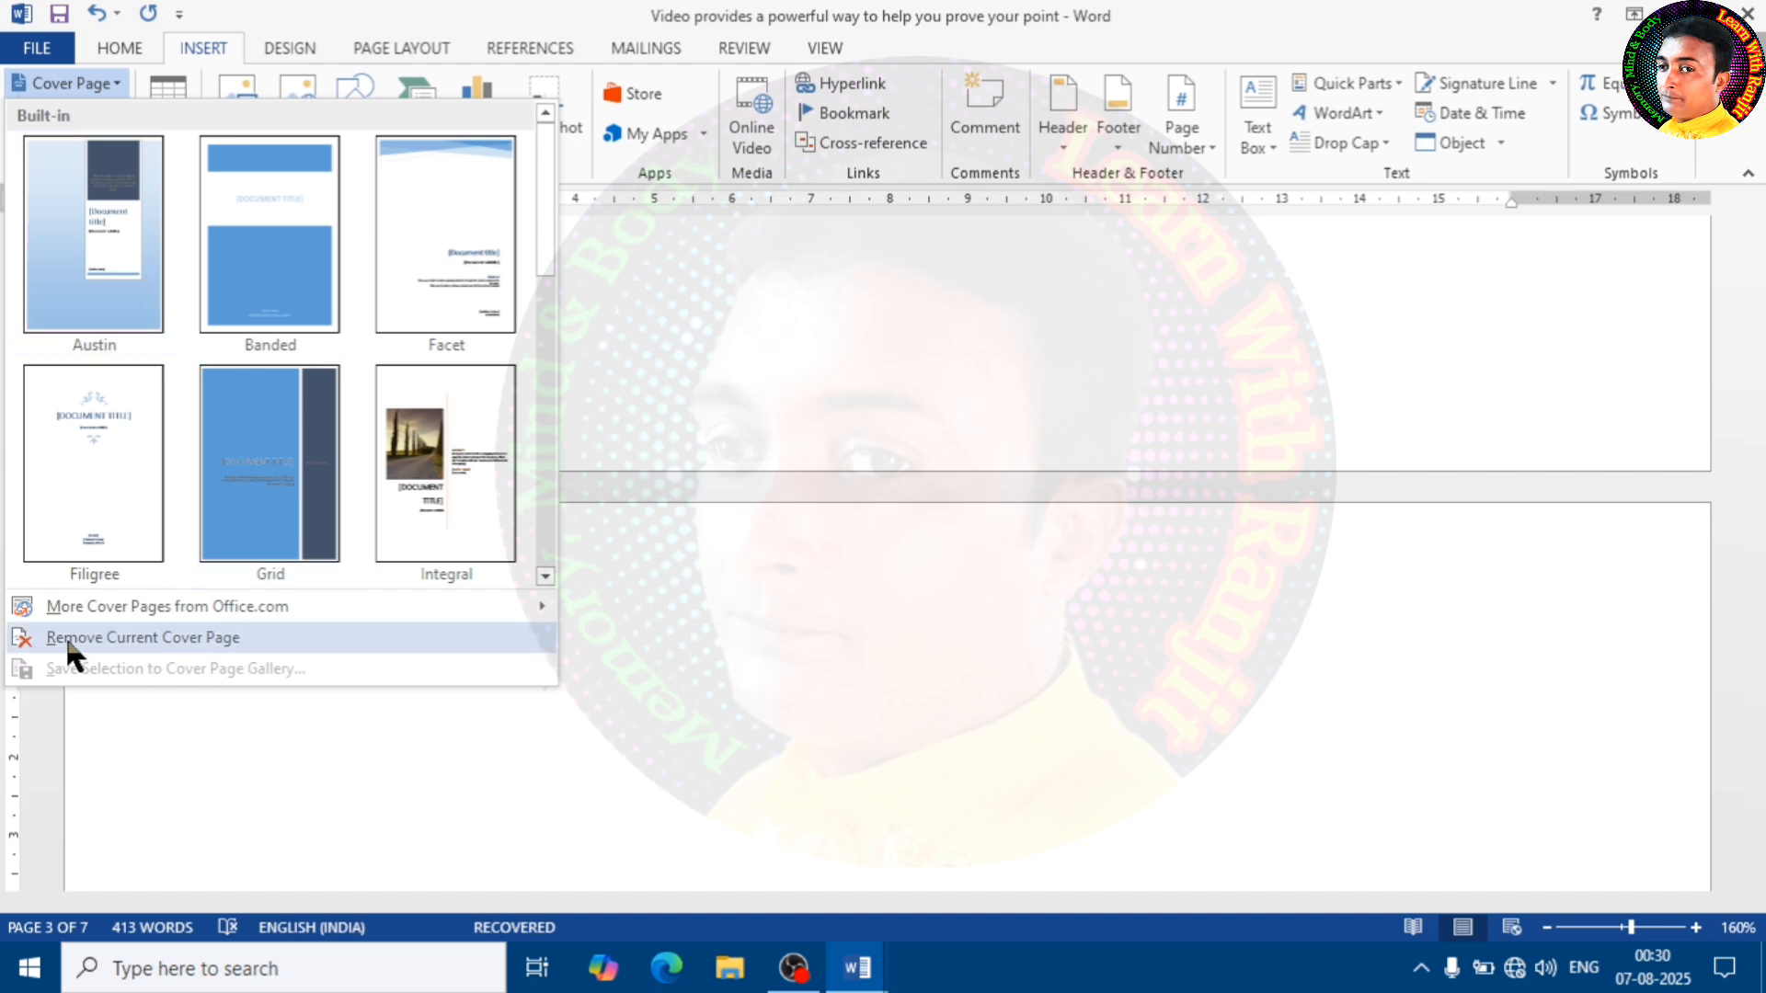
click(101, 637)
scroll(165, 634, up, 10)
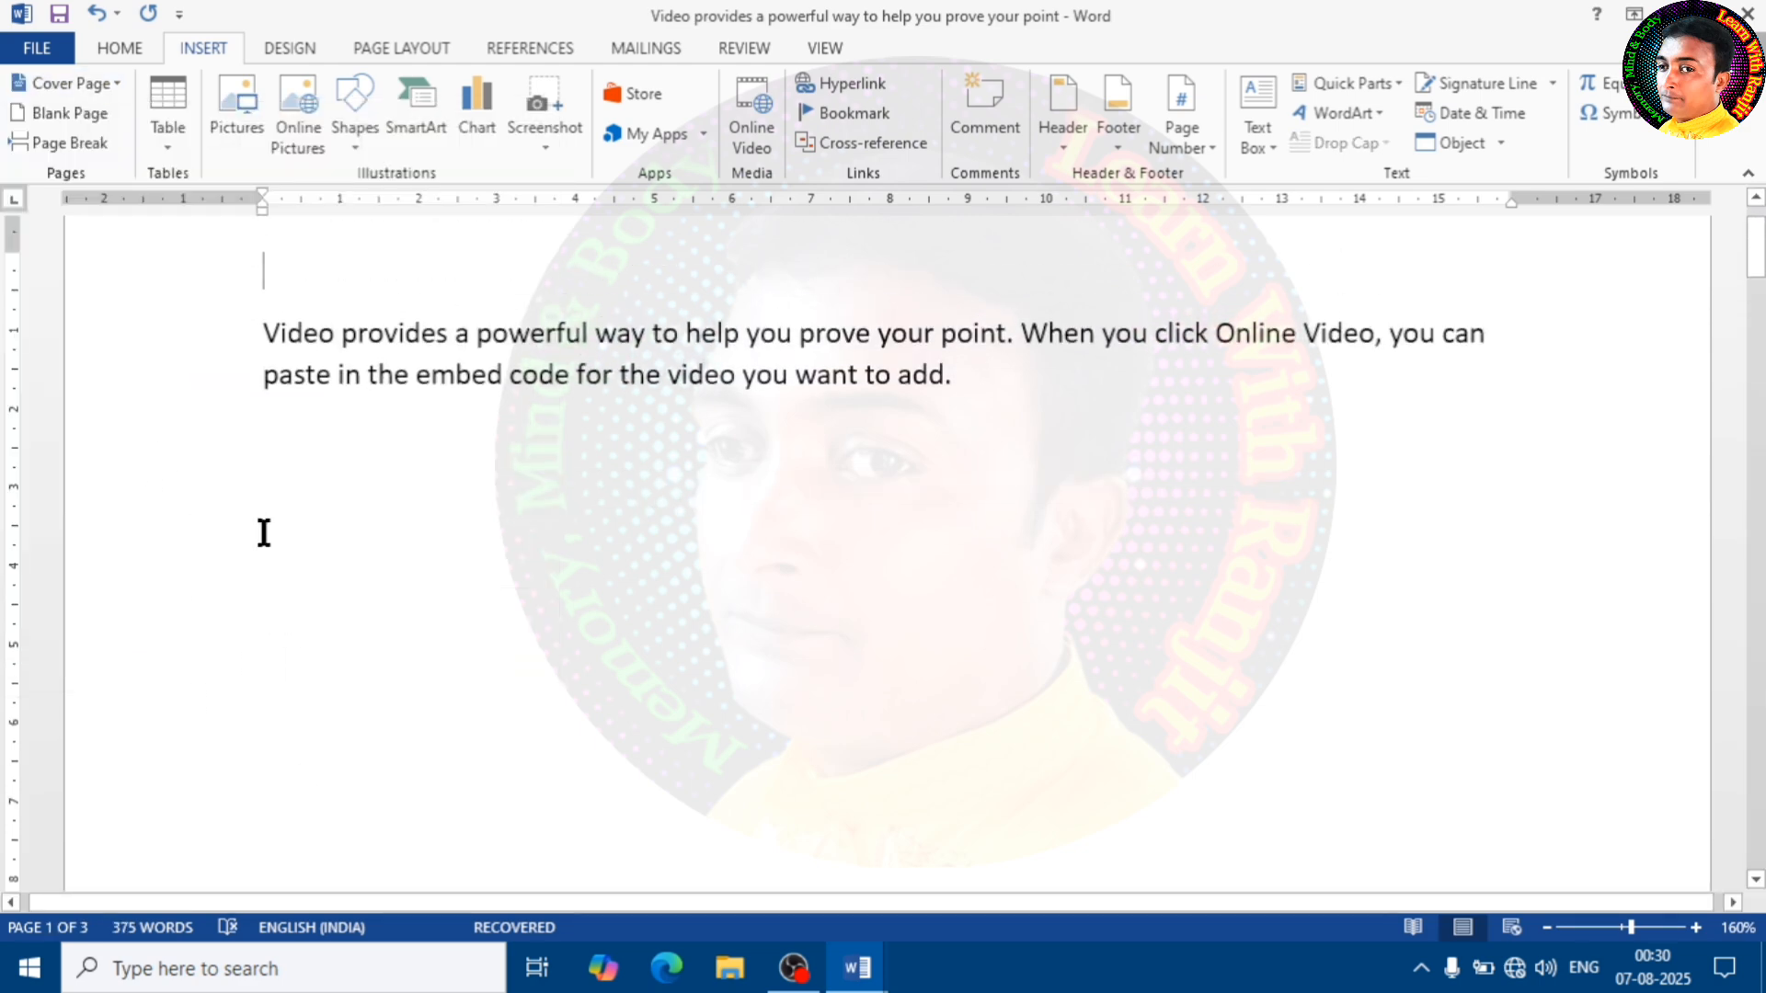
scroll(333, 537, down, 5)
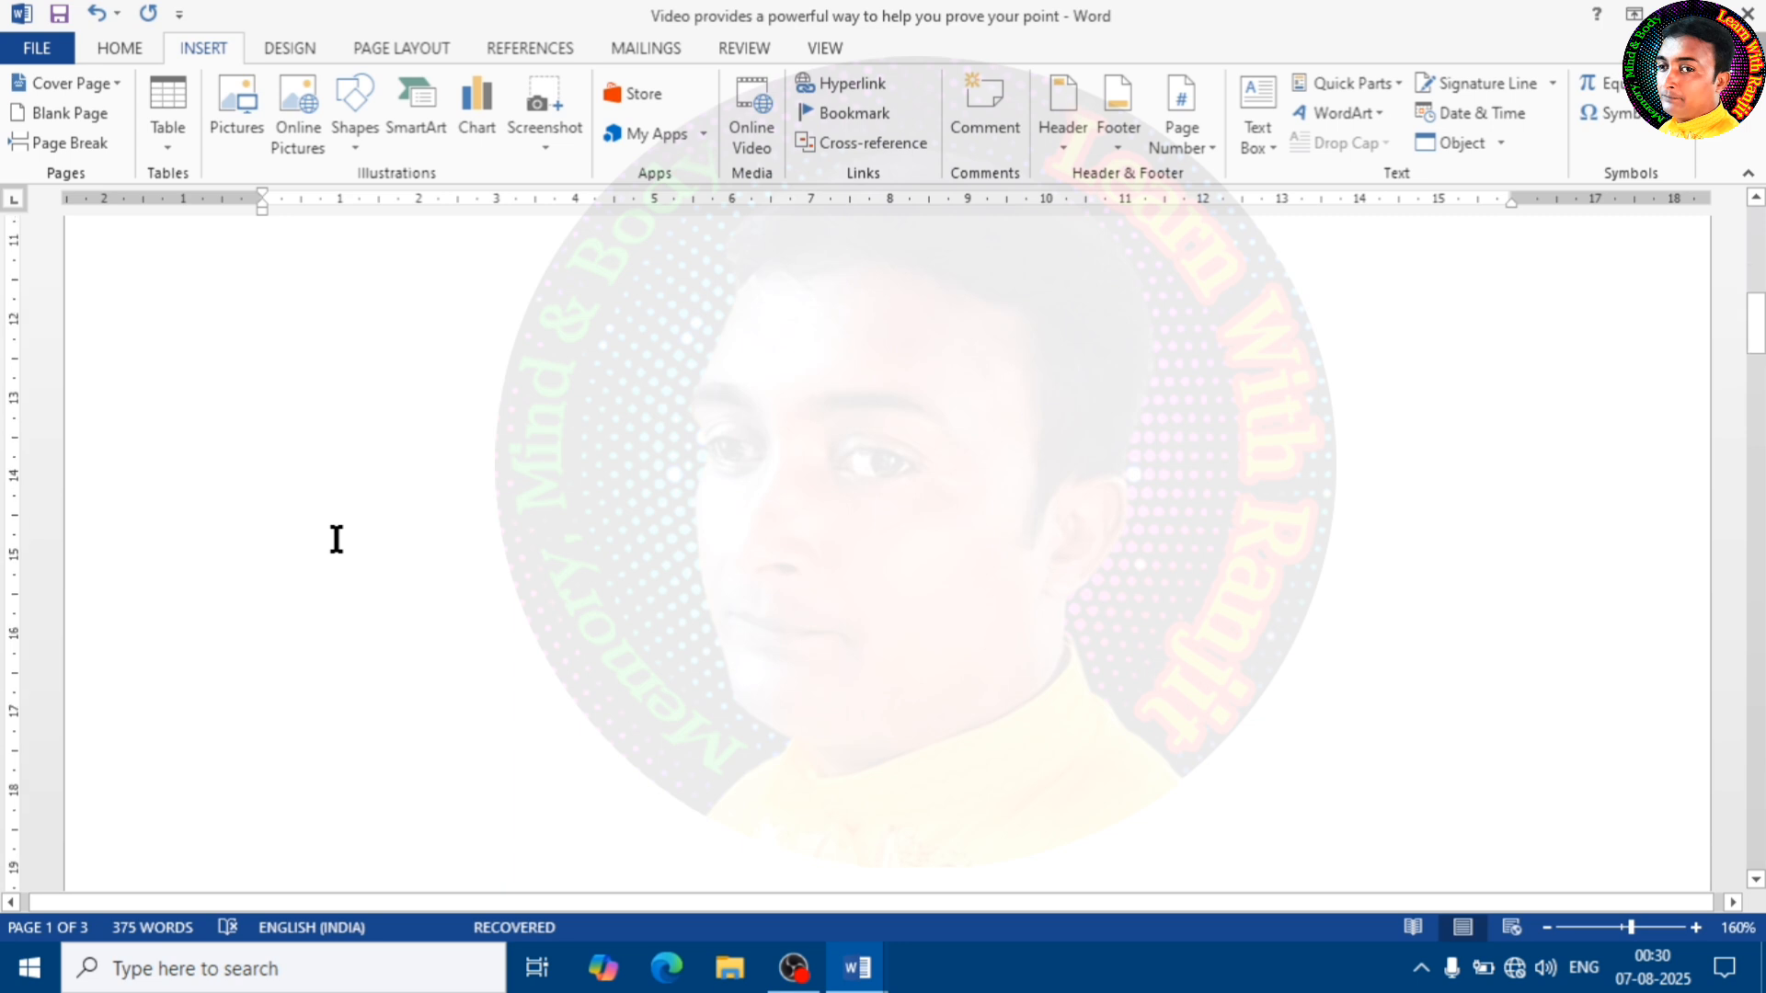
scroll(336, 539, up, 5)
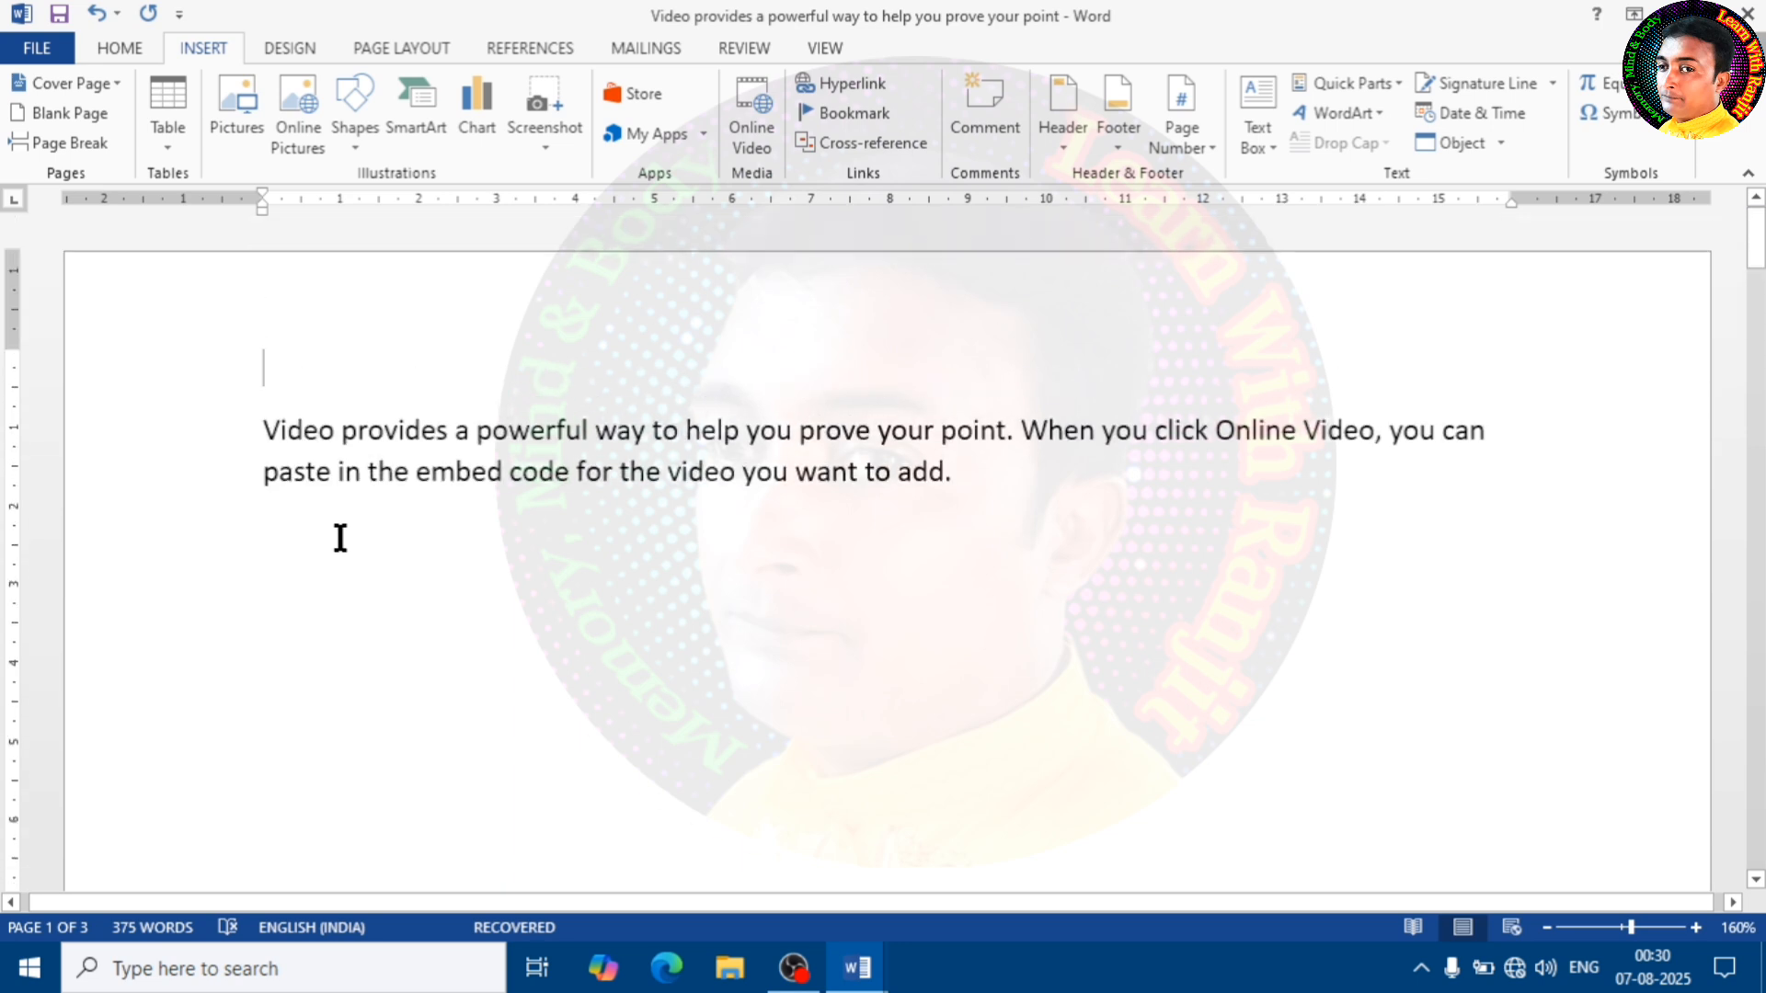
Insert a table of 4 columns and 5 rows above the first paragraph and undo the insertion
click(175, 141)
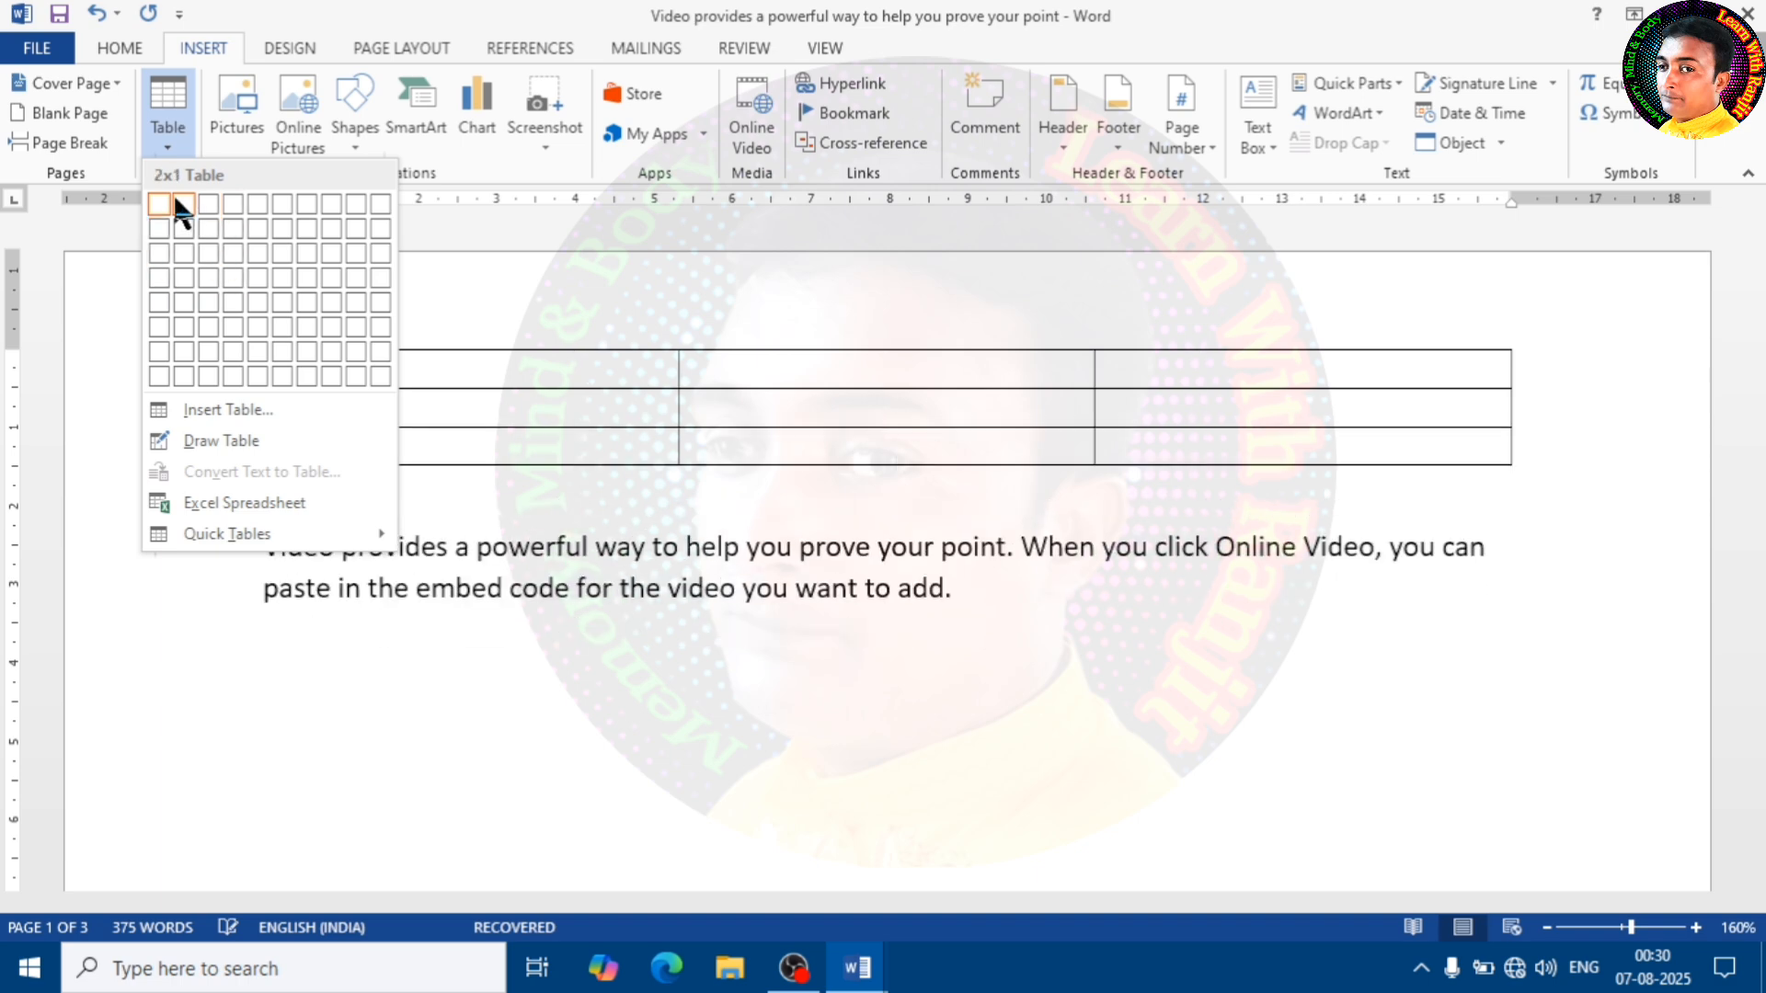
click(229, 299)
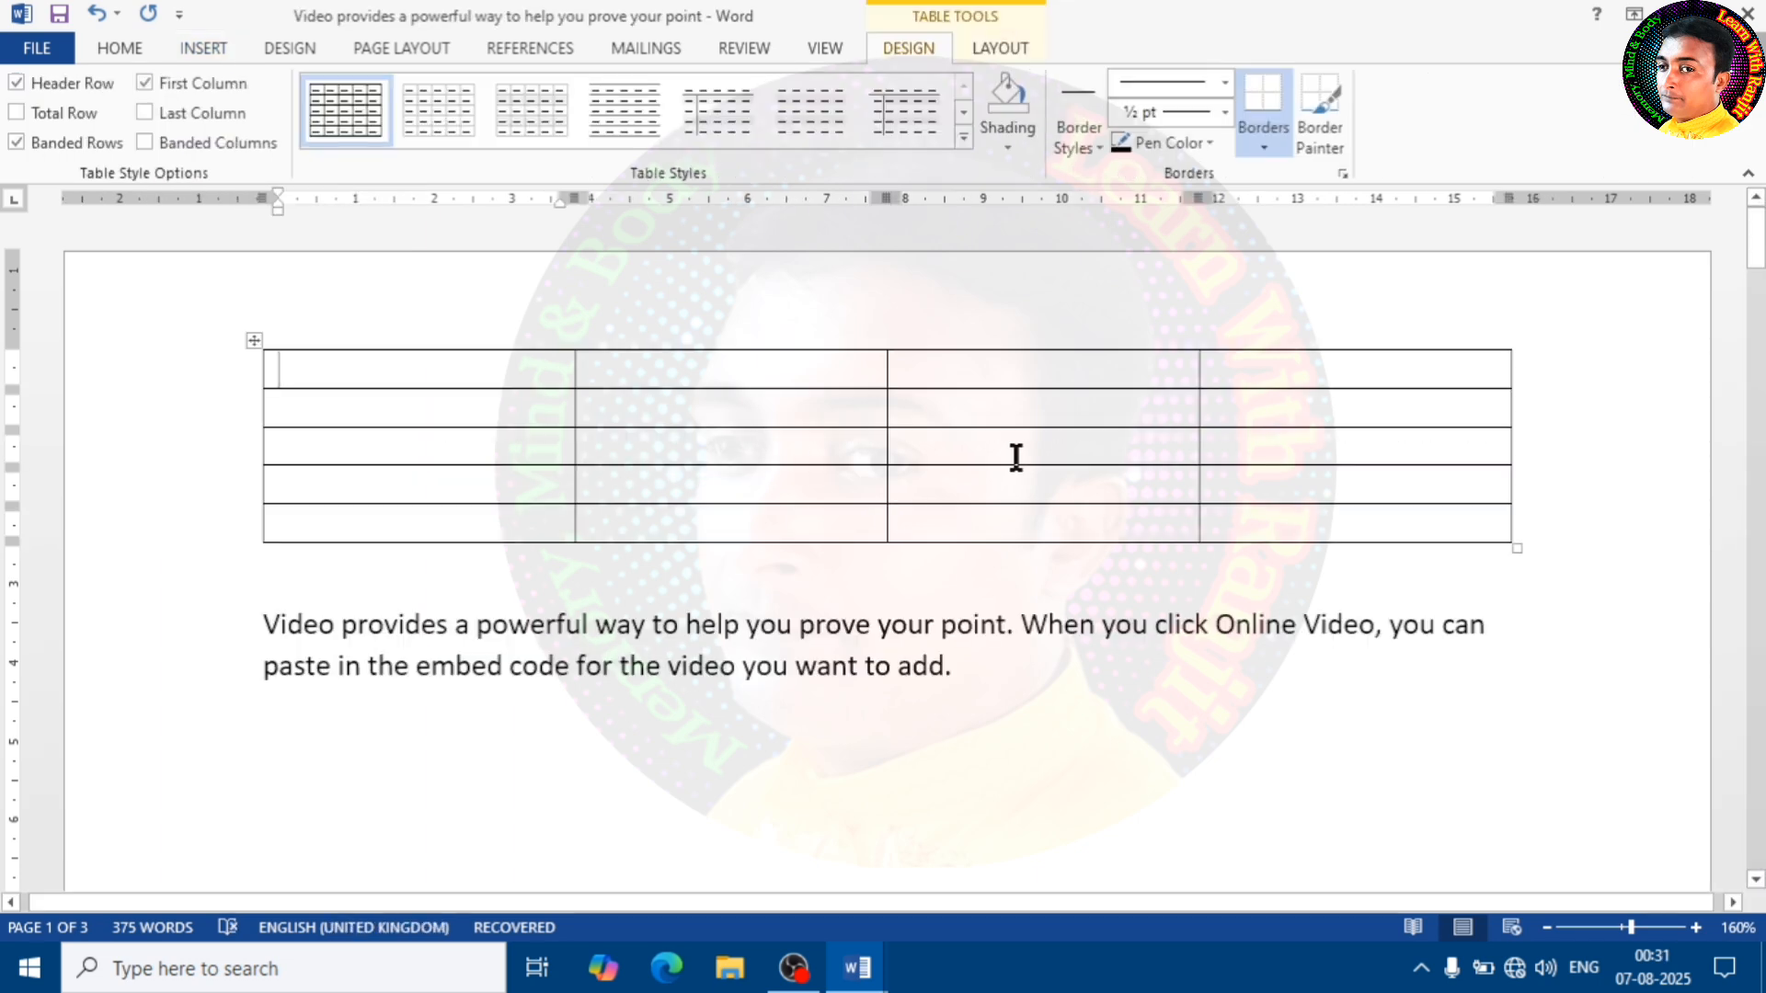
key(ctrl+z)
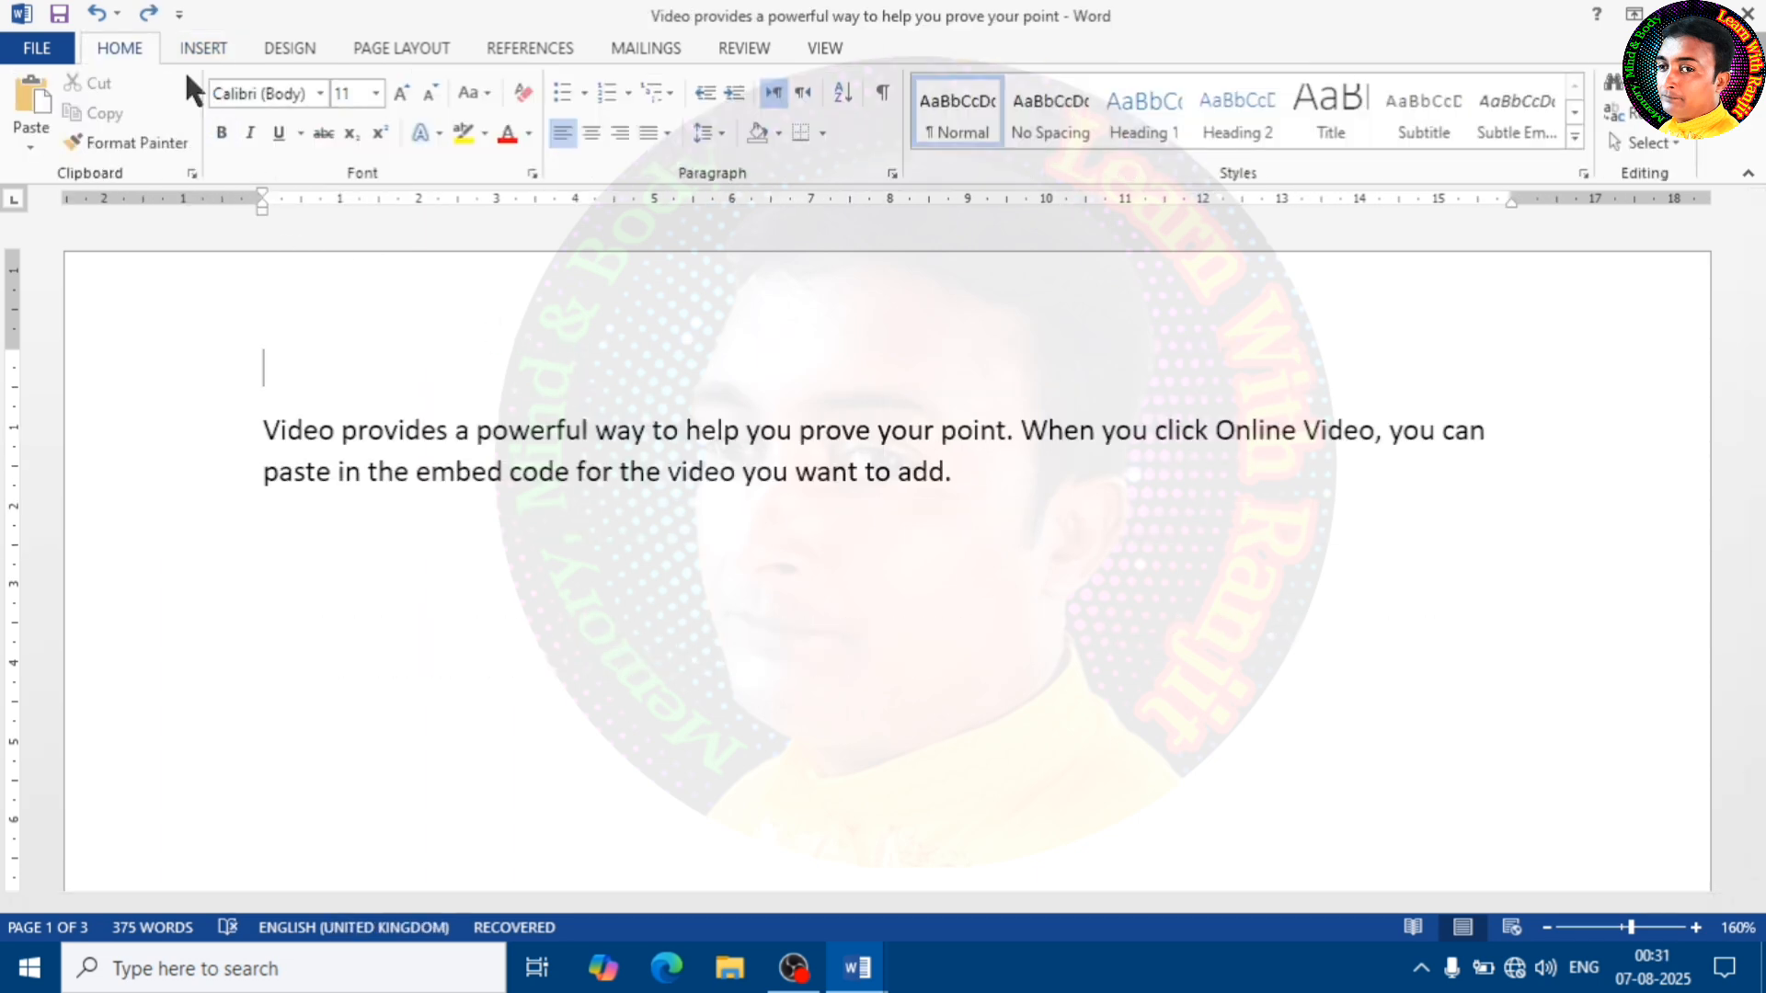
Insert a table of 4 columns and 3 rows above the first paragraph, set to AutoFit to window
click(203, 48)
click(167, 138)
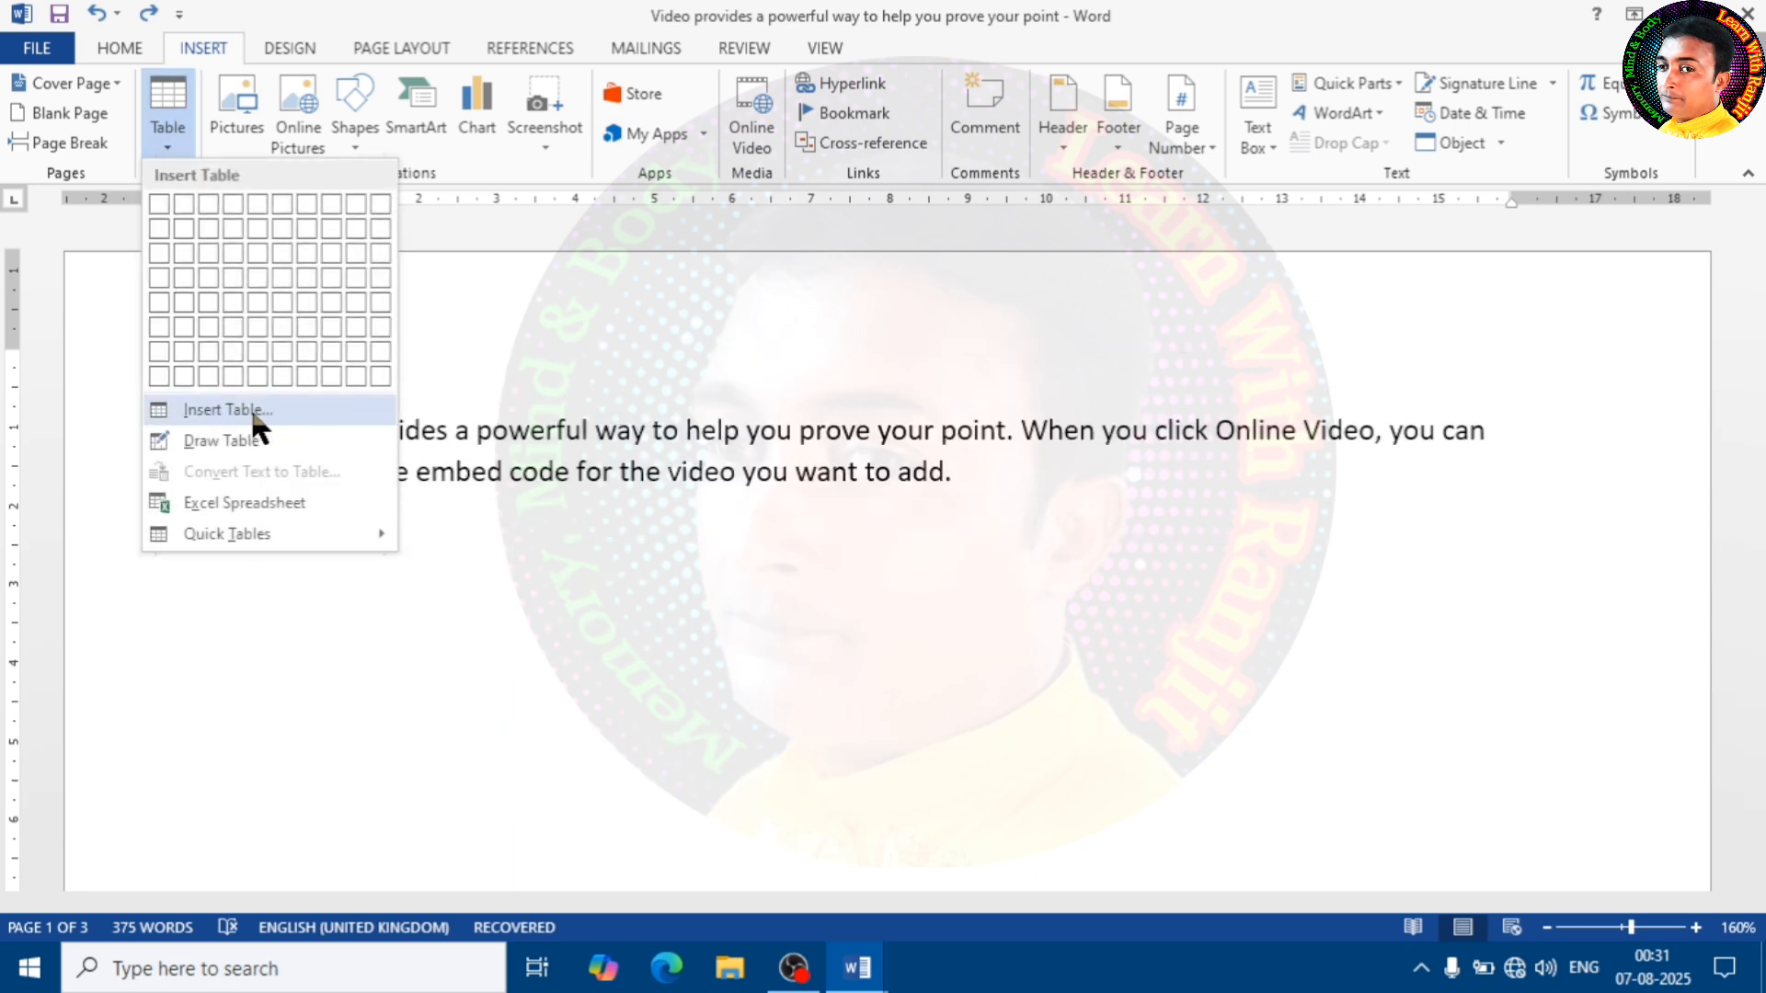
click(278, 406)
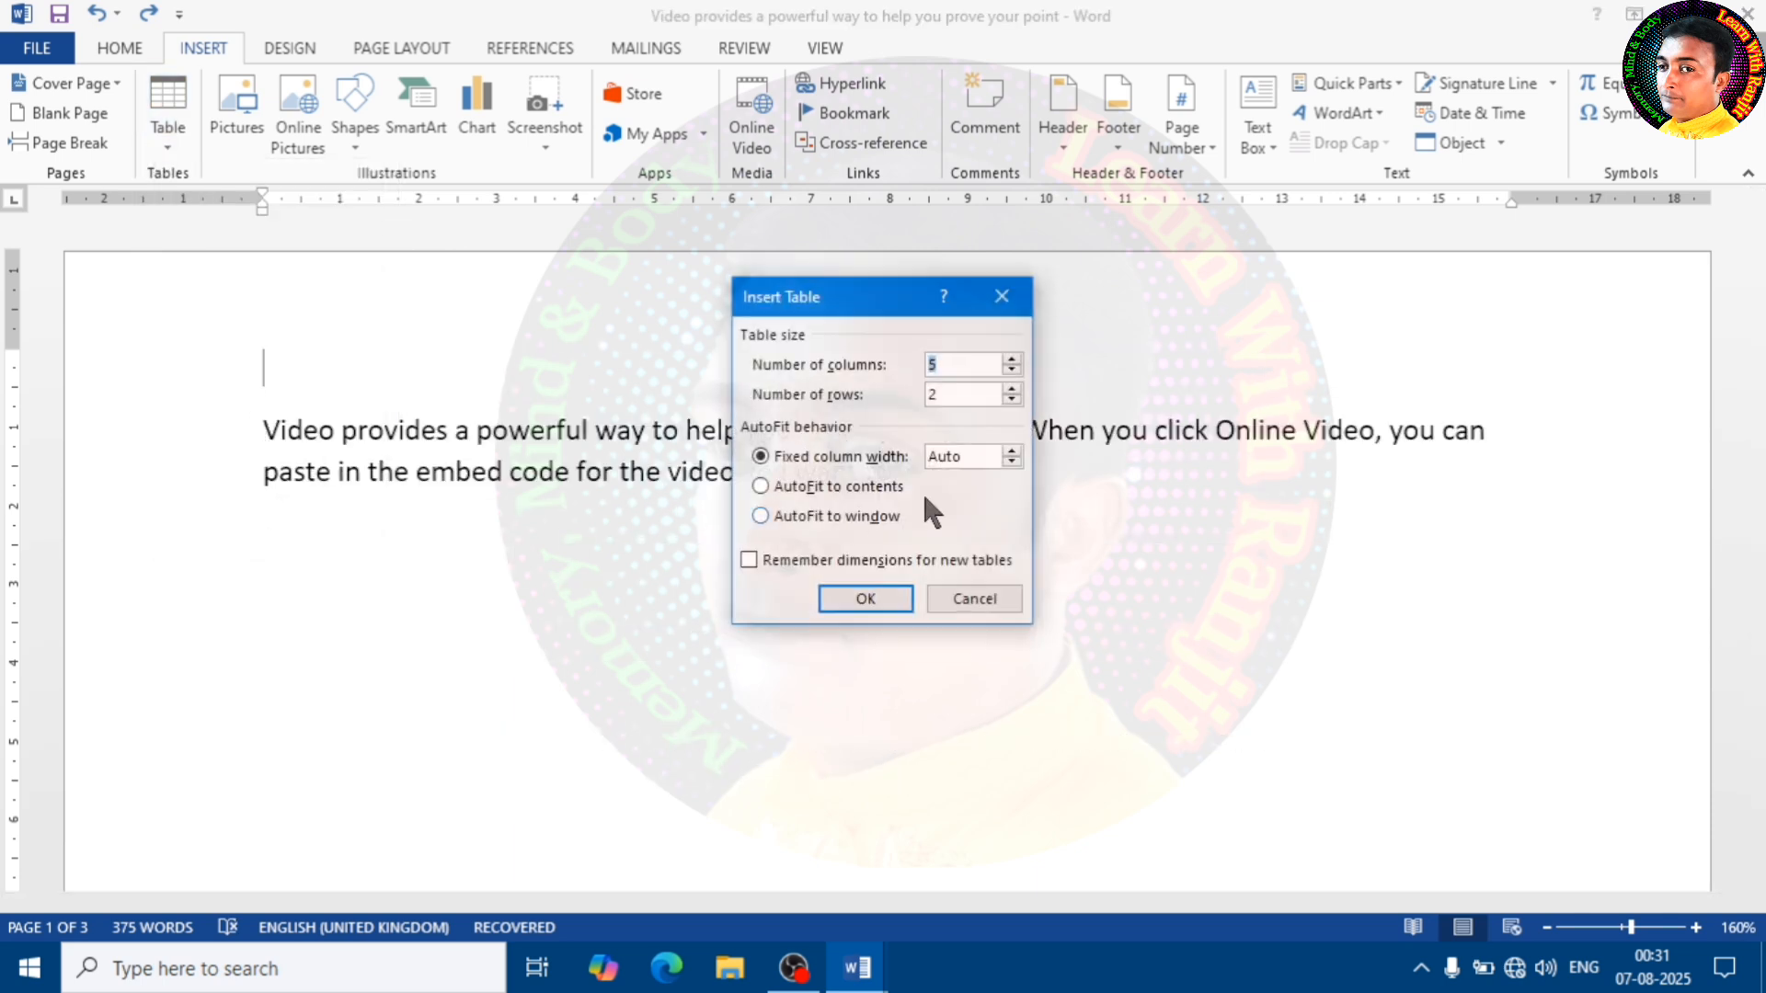
drag(856, 310, 787, 310)
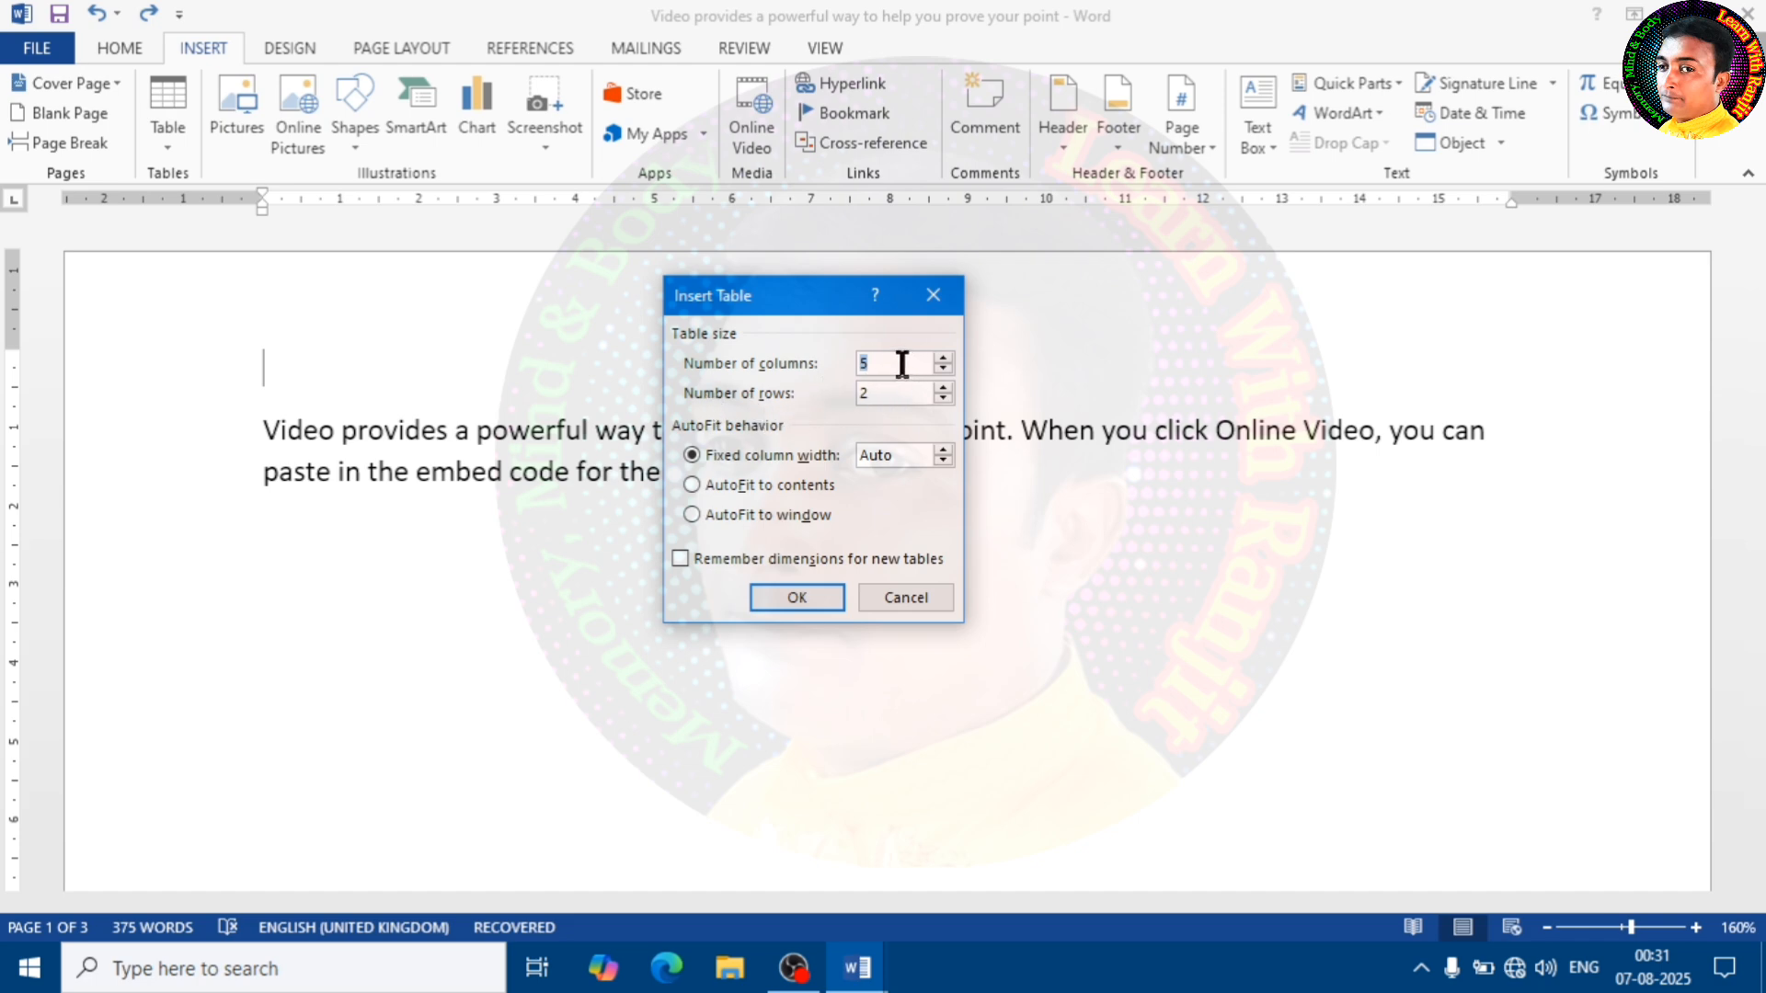
click(872, 361)
key(BackSpace)
text(4)
key(Tab)
text(3)
click(758, 515)
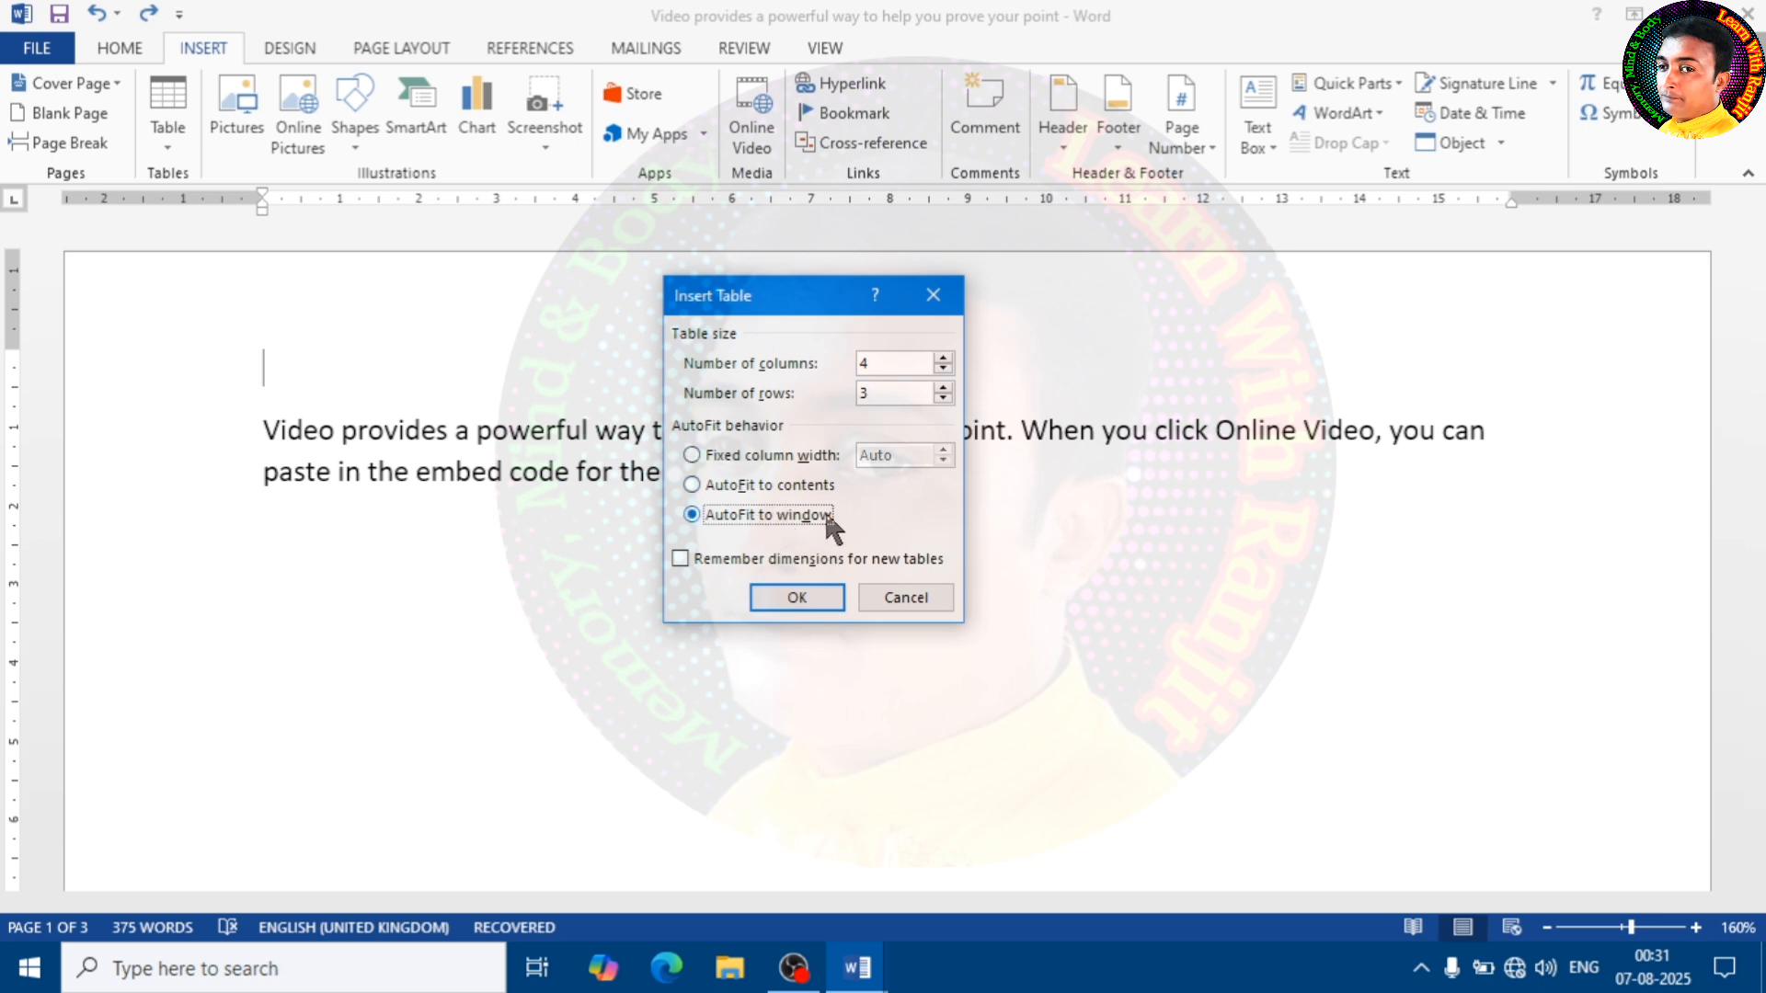
click(796, 600)
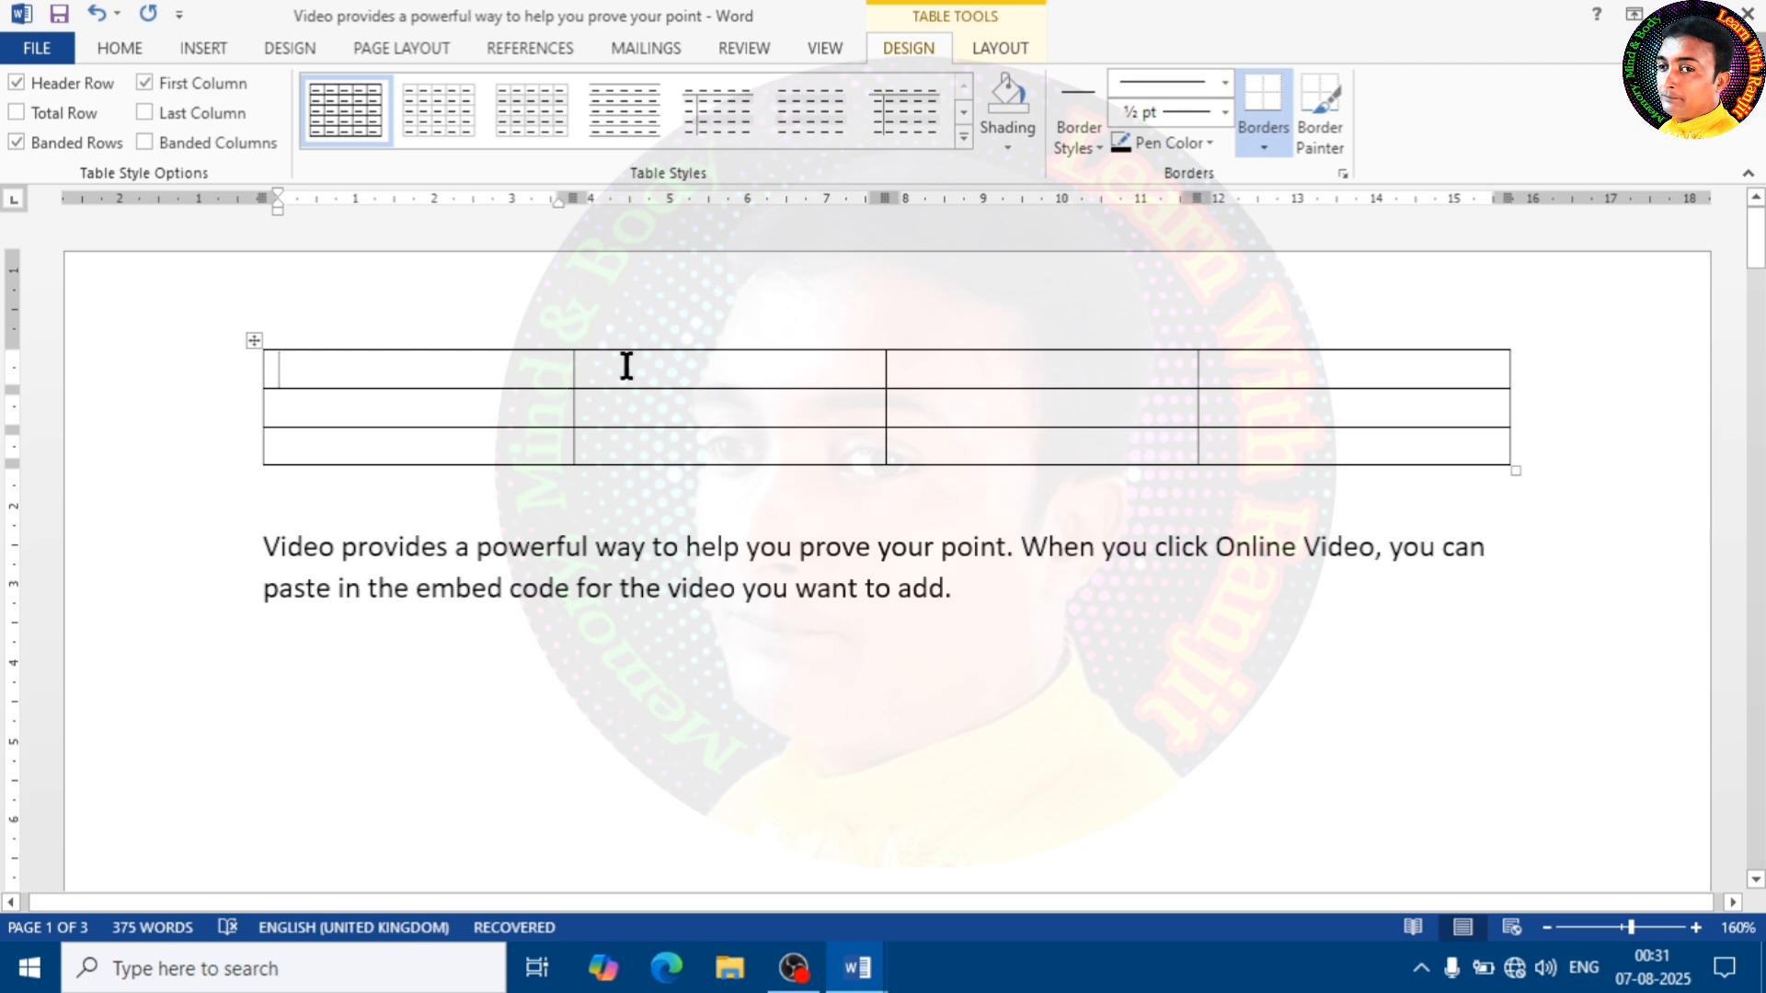
Apply the gold table style with a solid header row to the whole table and shade all its cells light gold
click(252, 342)
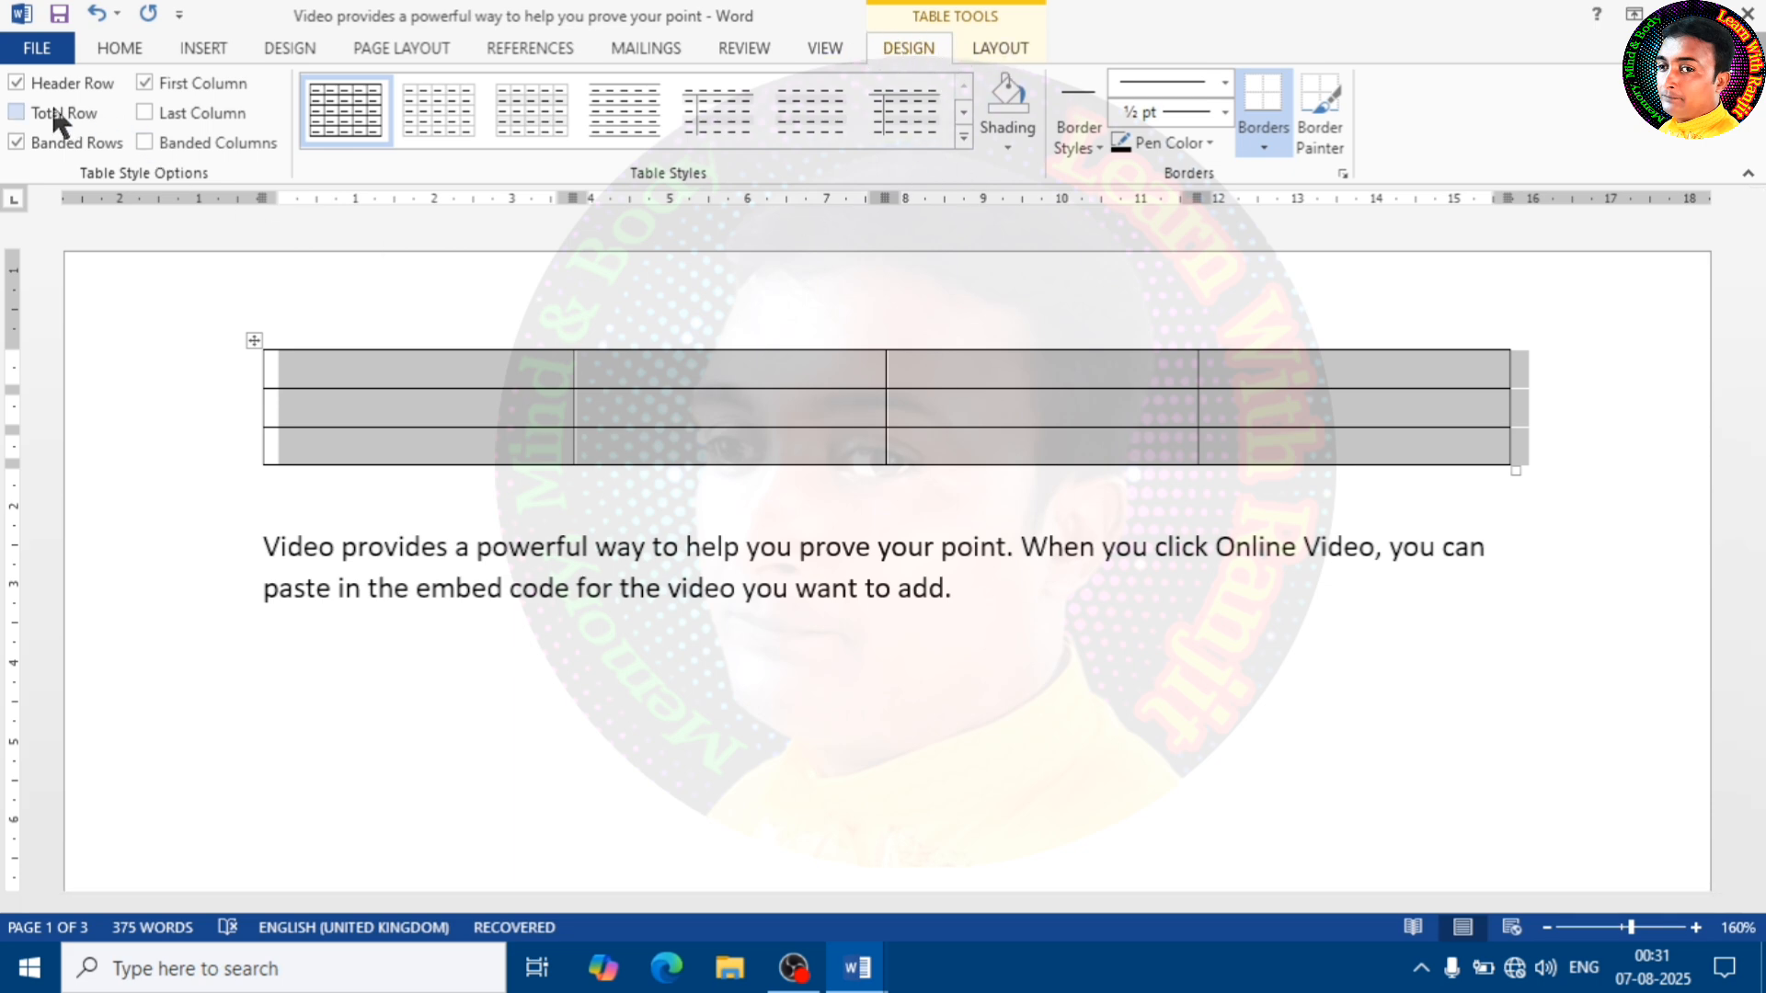
click(962, 137)
click(717, 459)
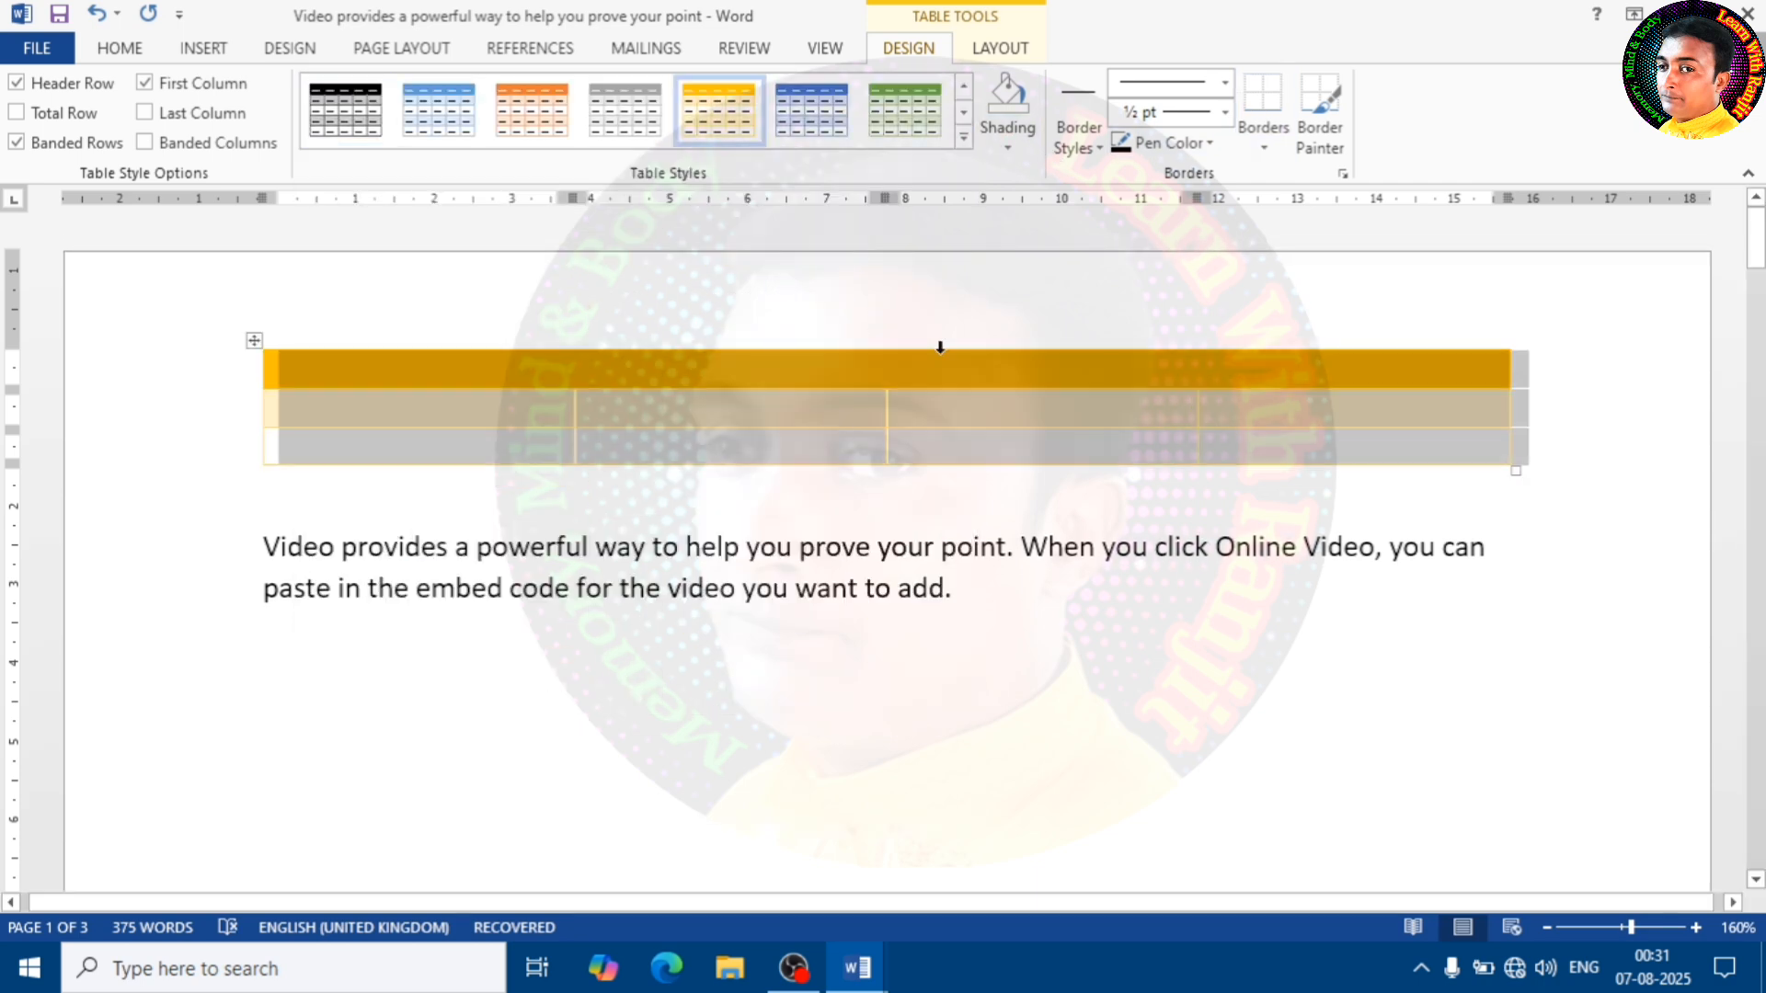
click(1008, 147)
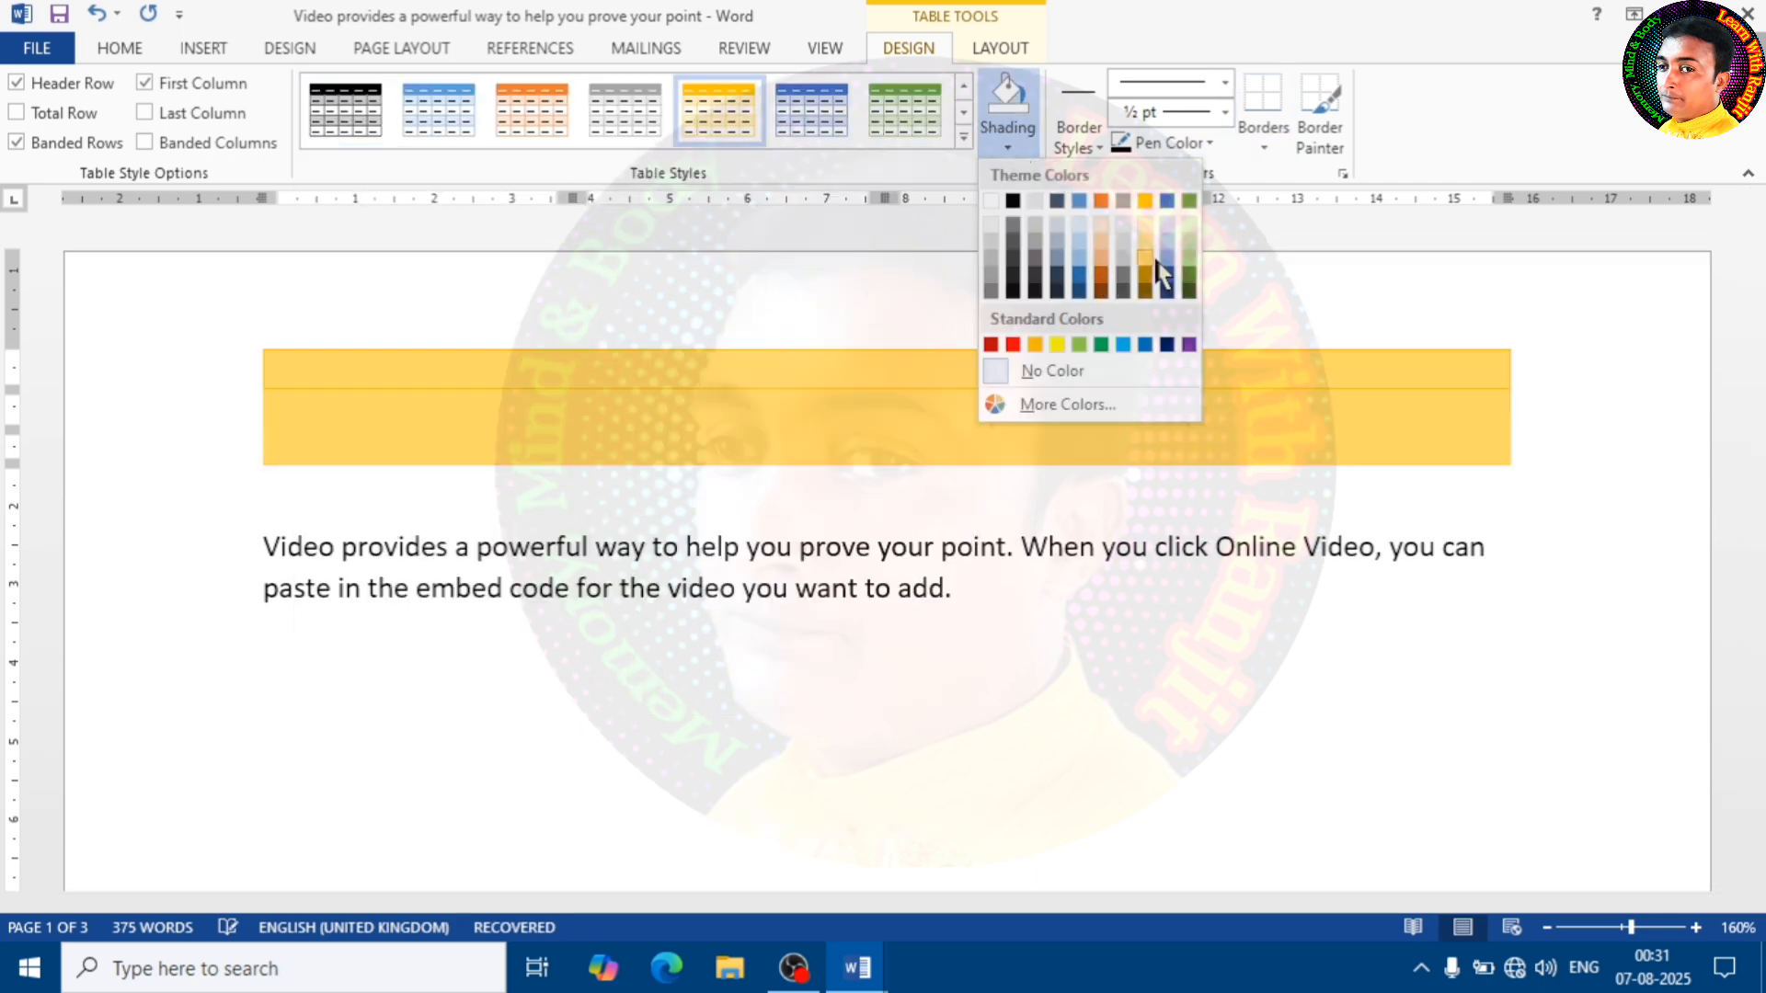
click(1155, 253)
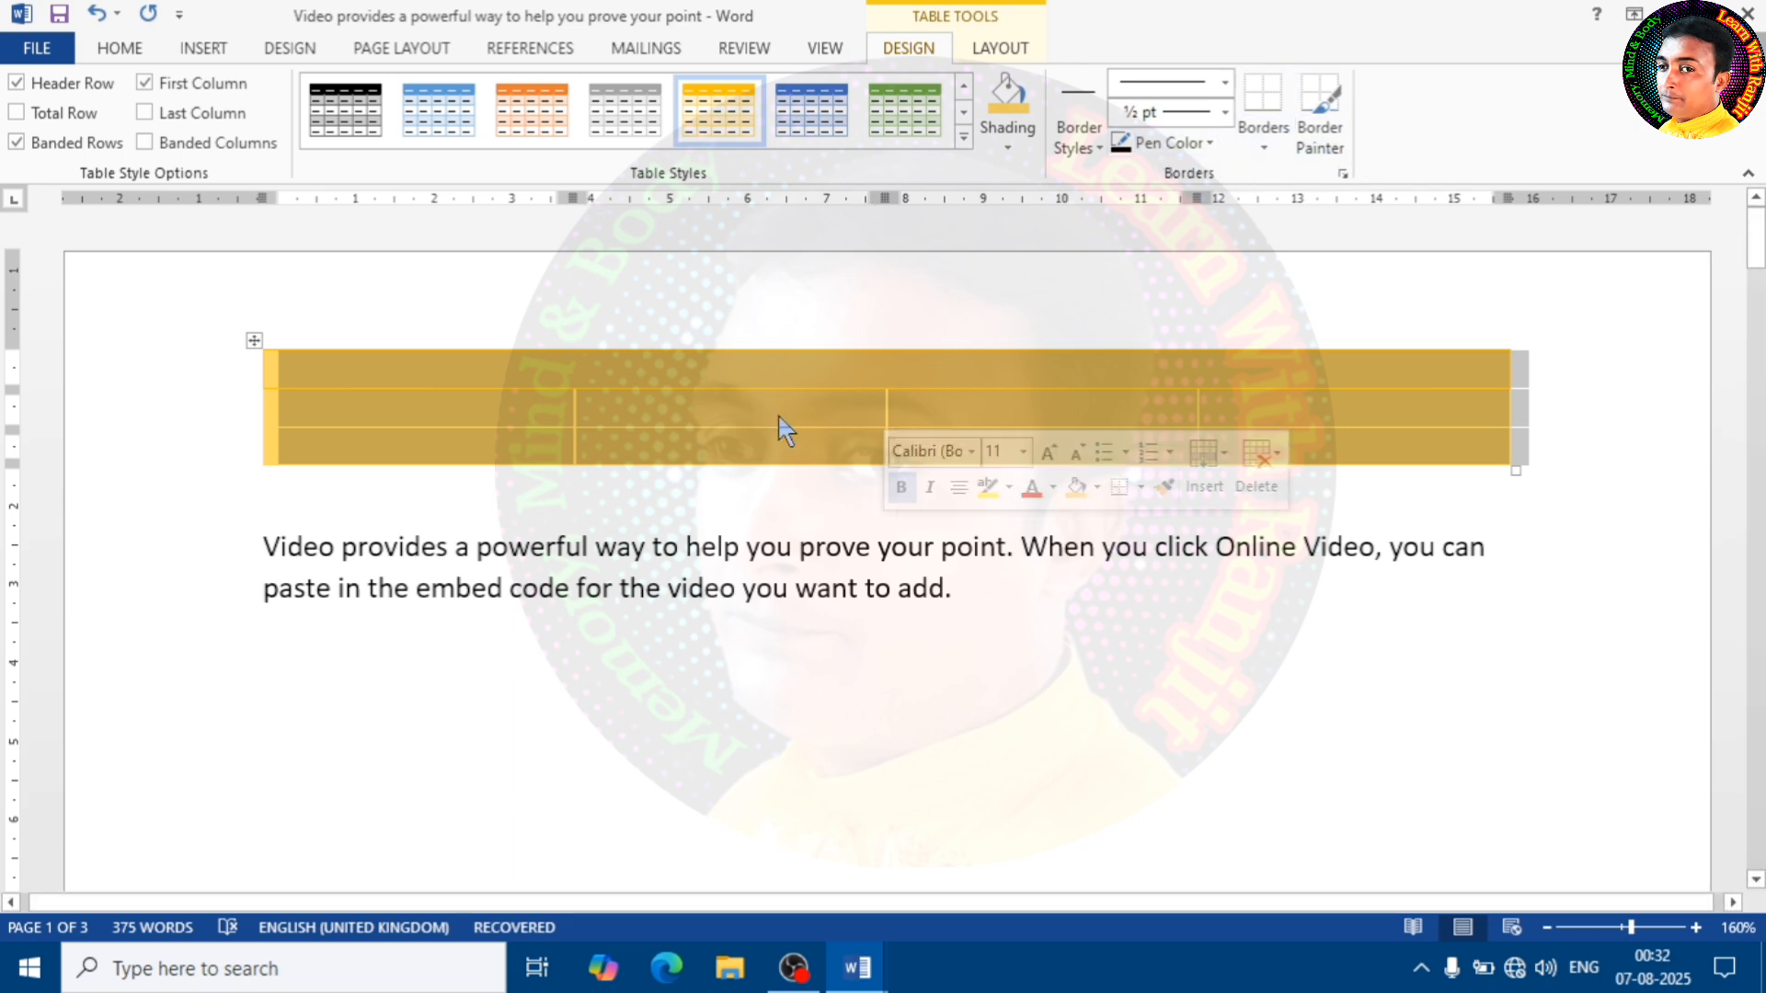
Undo the table's shading and style, and delete the whole table
click(460, 406)
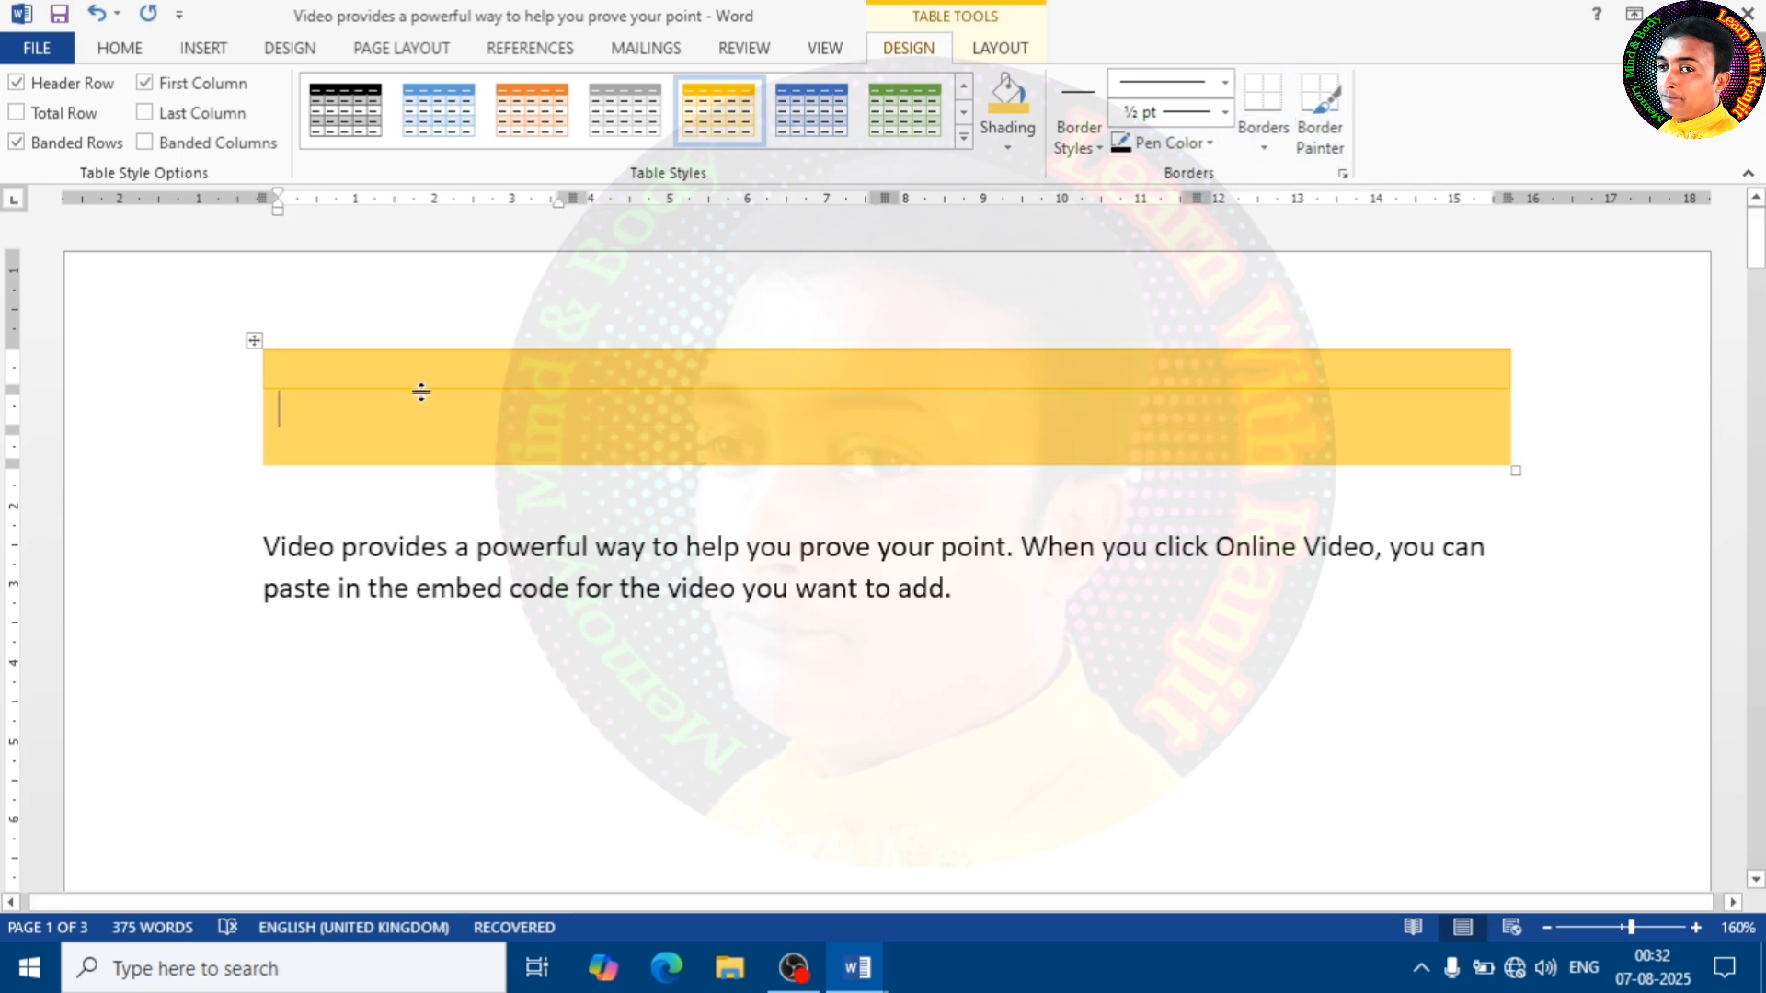
click(249, 345)
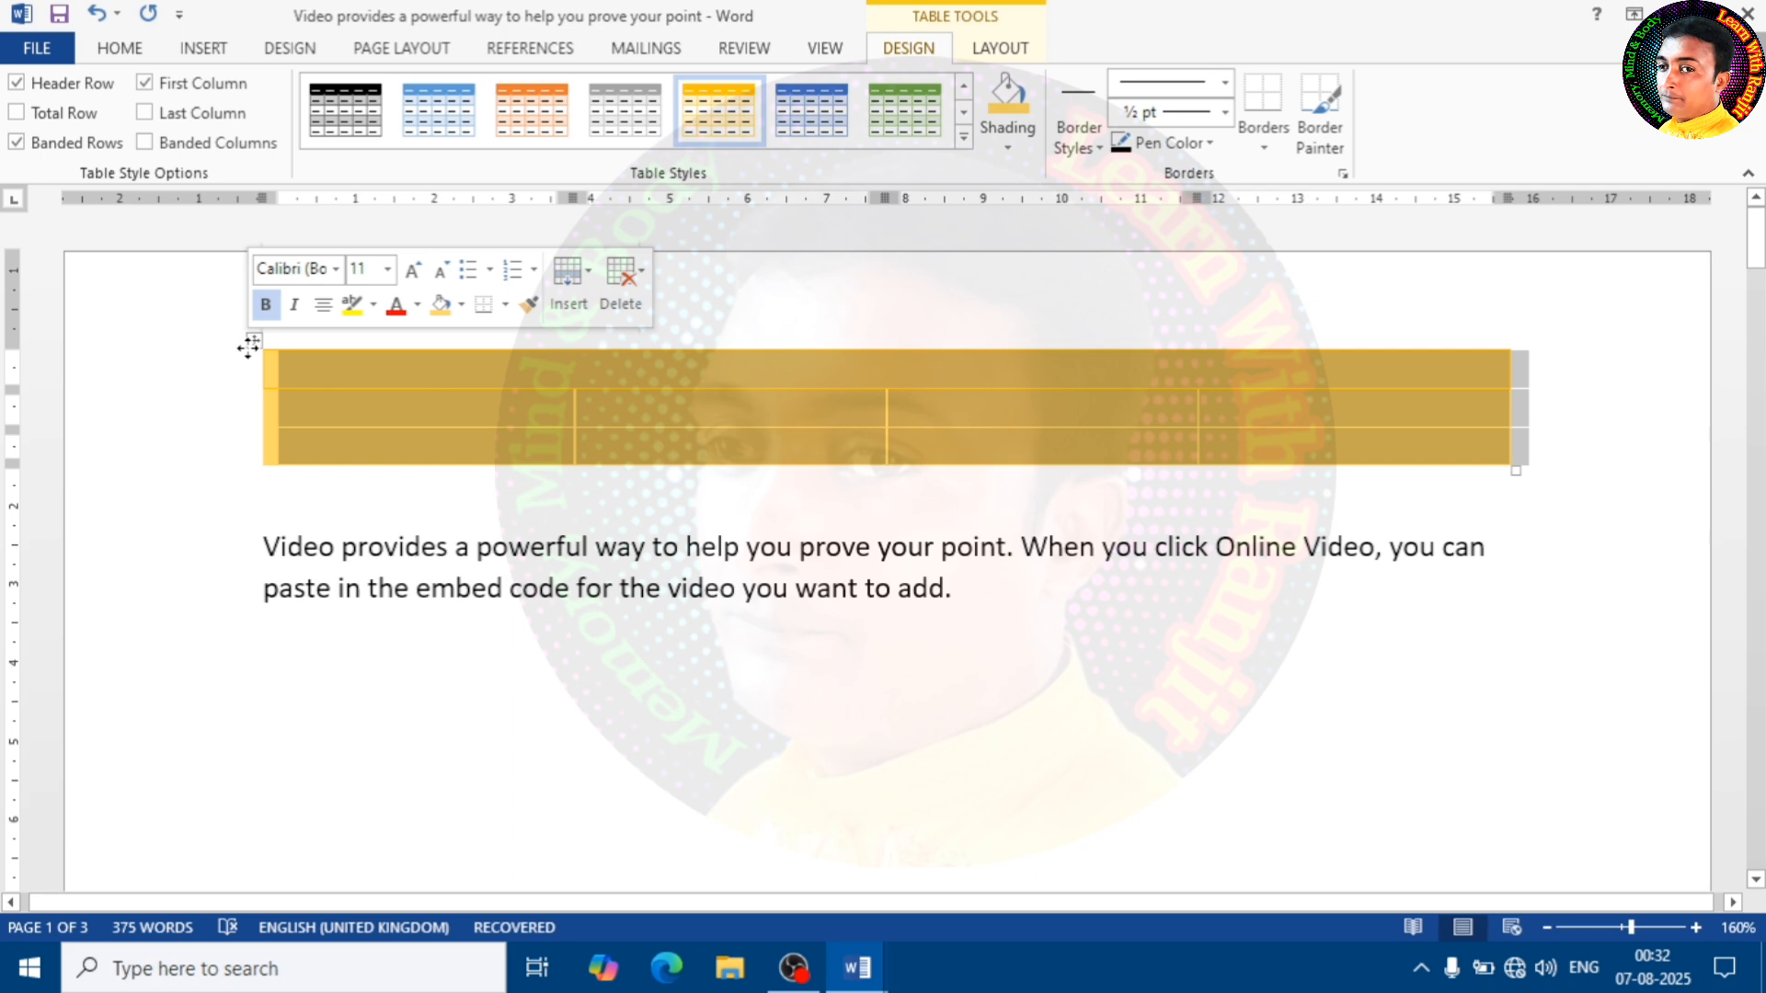
click(249, 347)
click(248, 347)
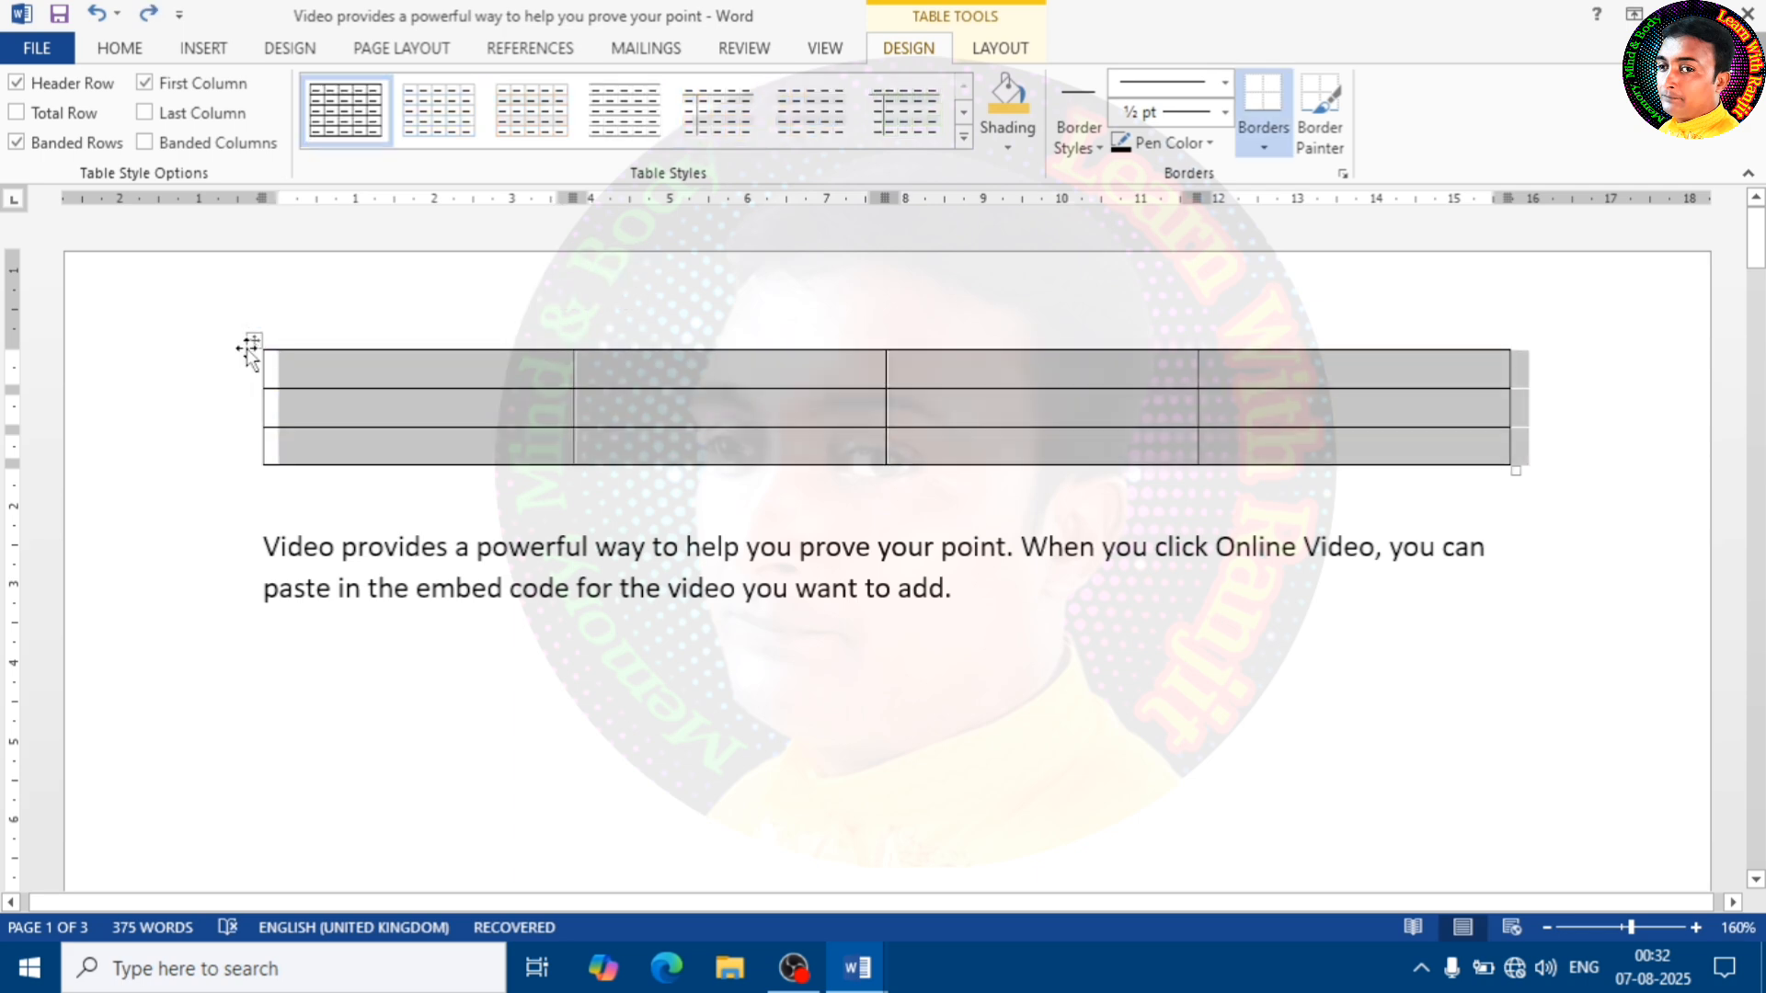
key(BackSpace)
Draw a single-cell table about 16.5 cm wide and 2.5 cm high below the first paragraph
click(199, 50)
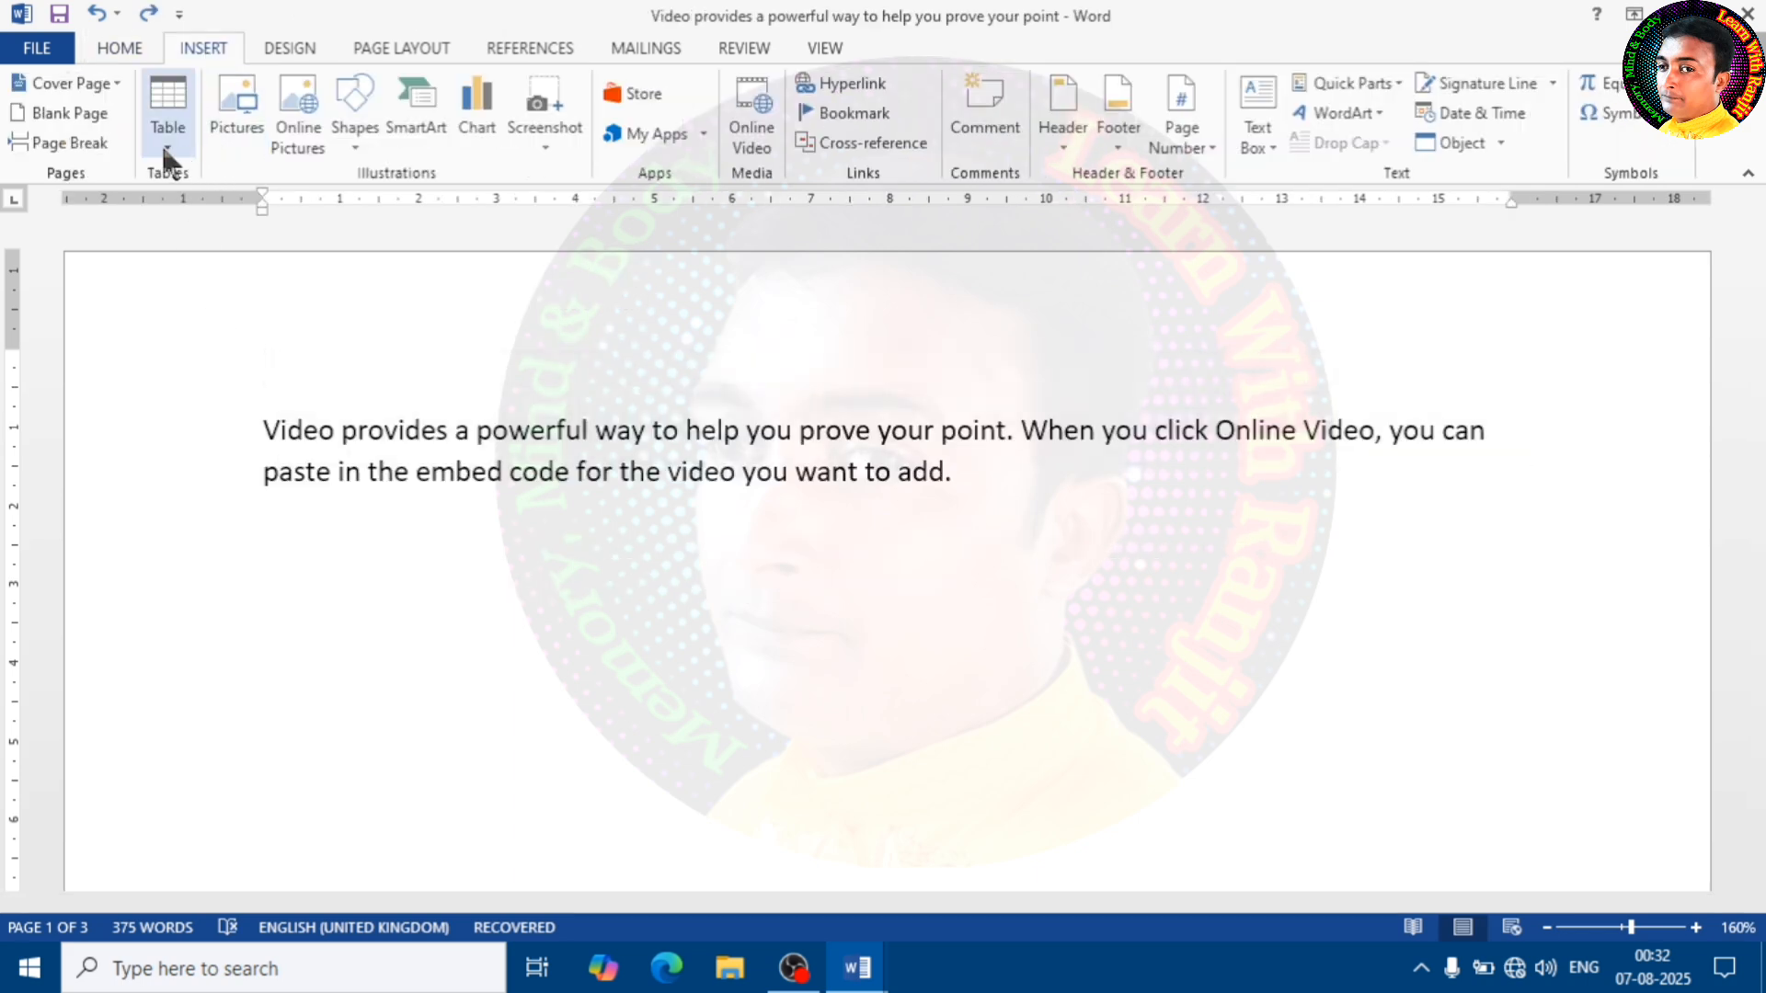
click(167, 155)
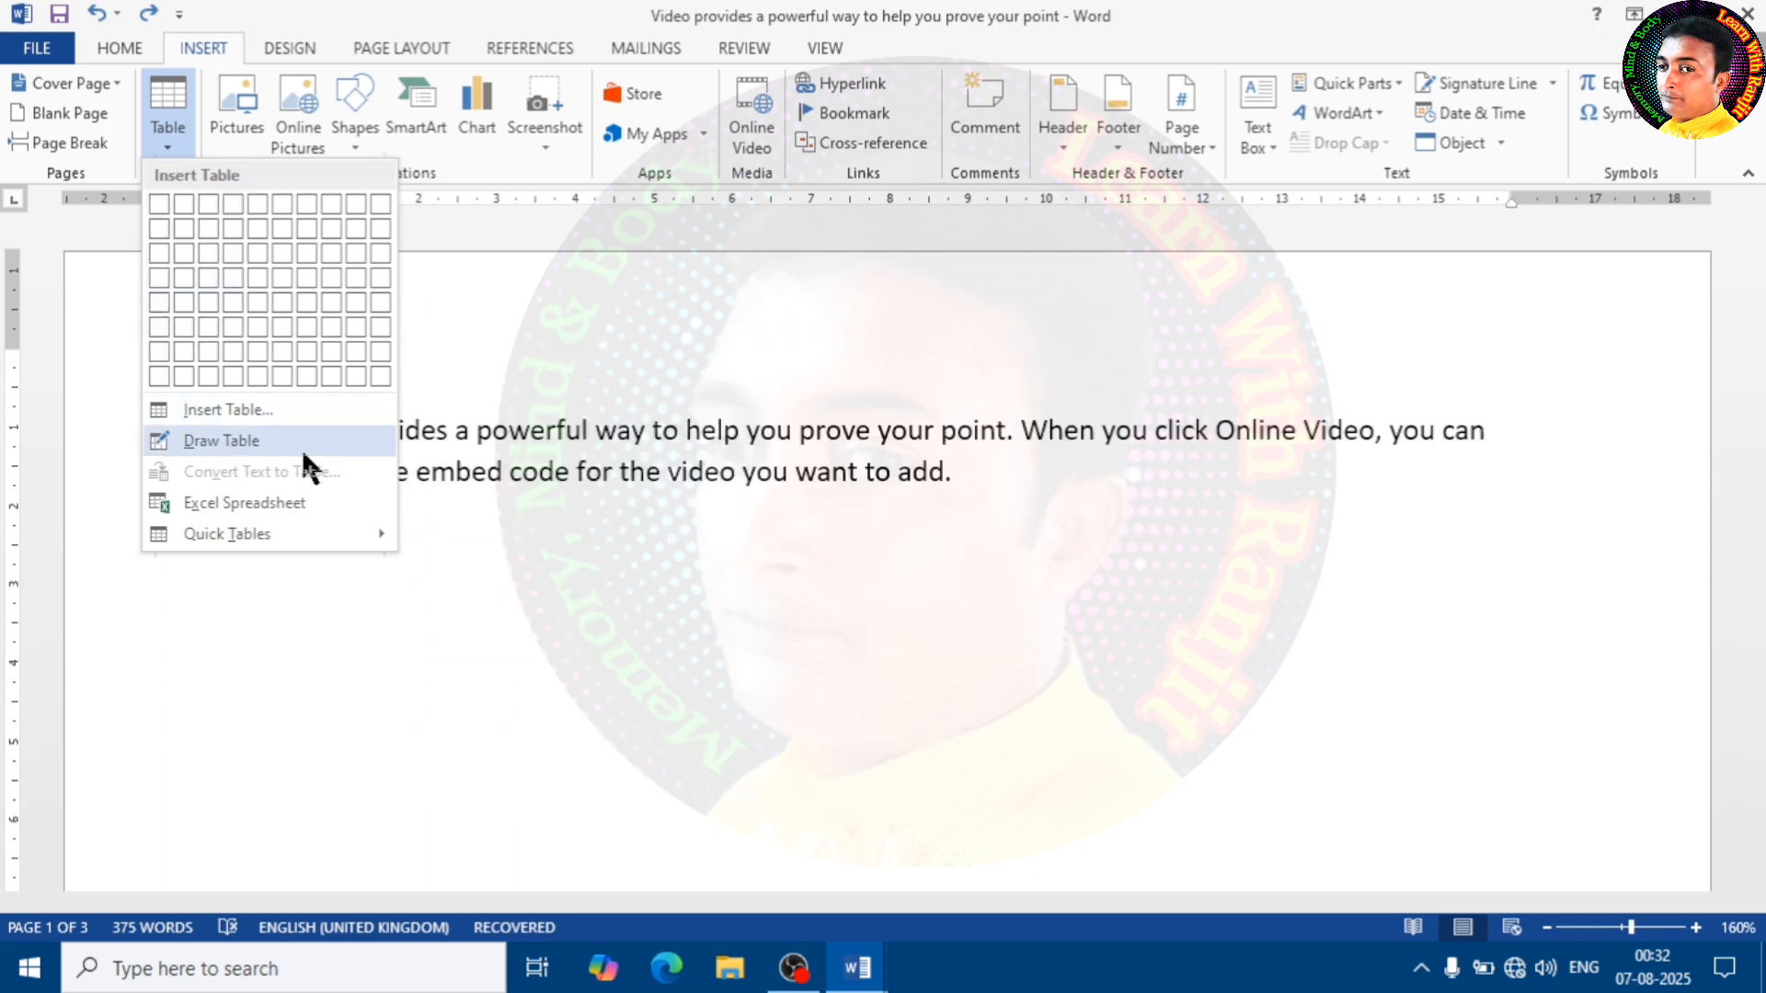
click(202, 440)
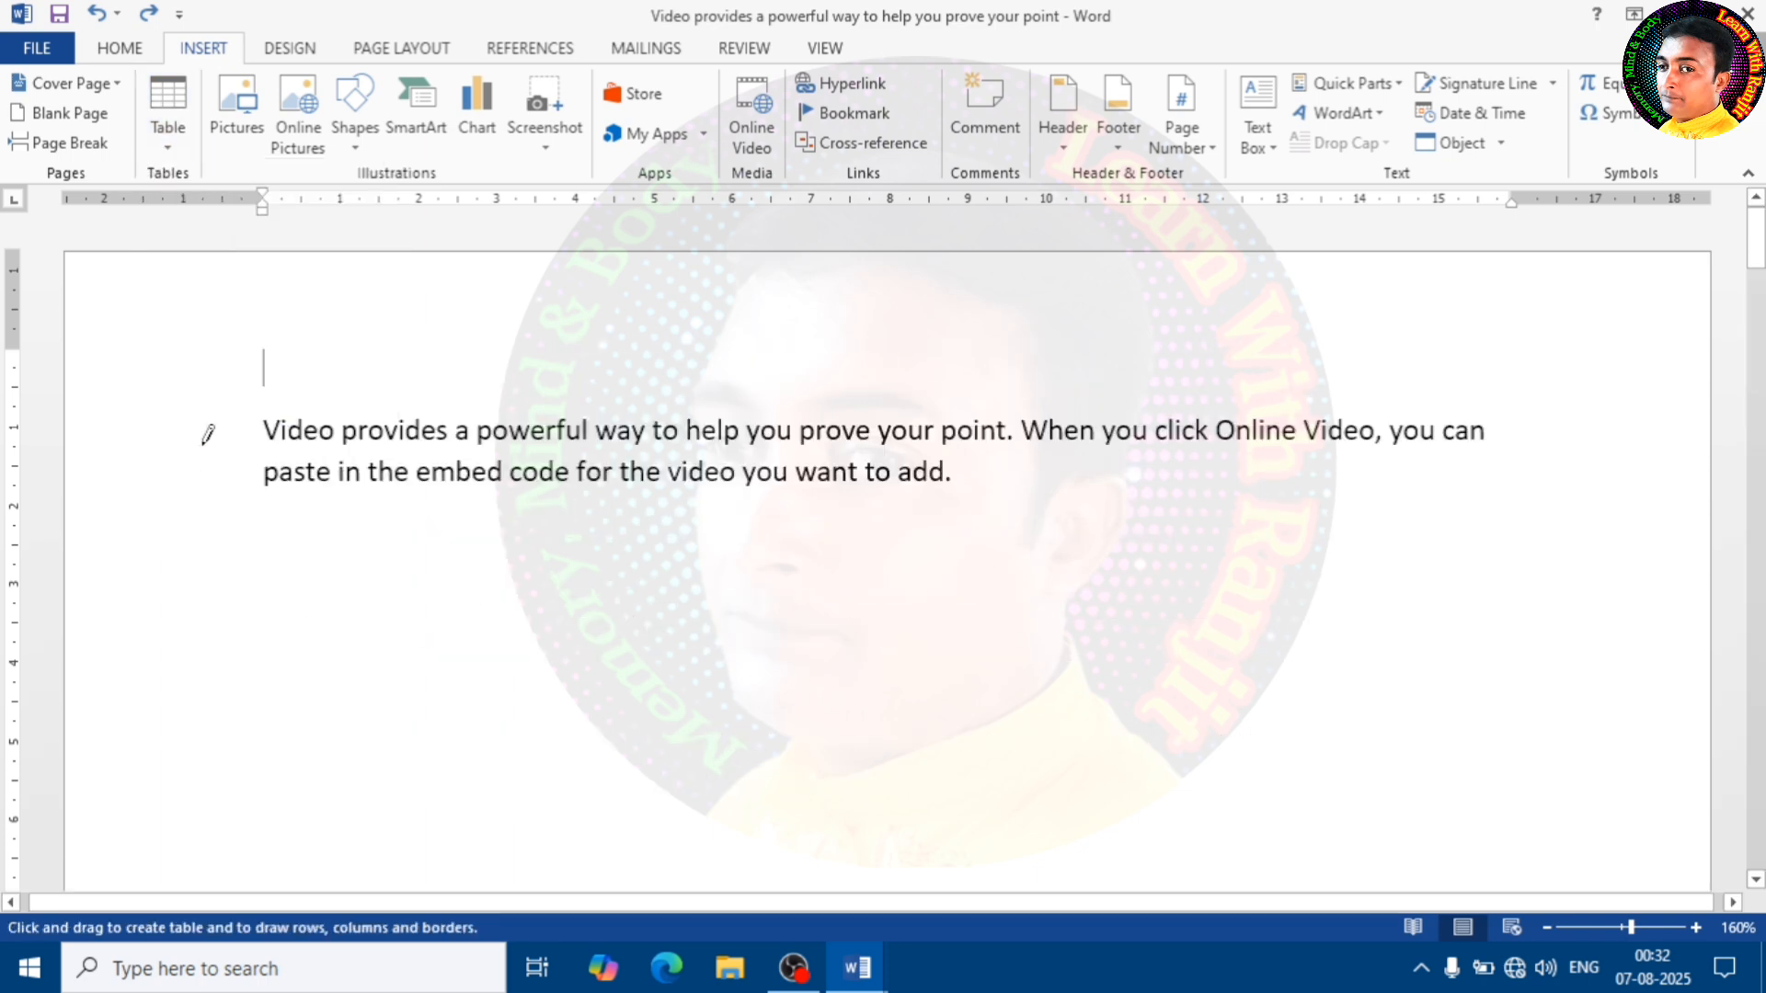
mouse_move(258, 543)
mouse_down()
mouse_move(673, 706)
mouse_move(1463, 734)
mouse_move(1554, 745)
mouse_move(1549, 763)
mouse_up()
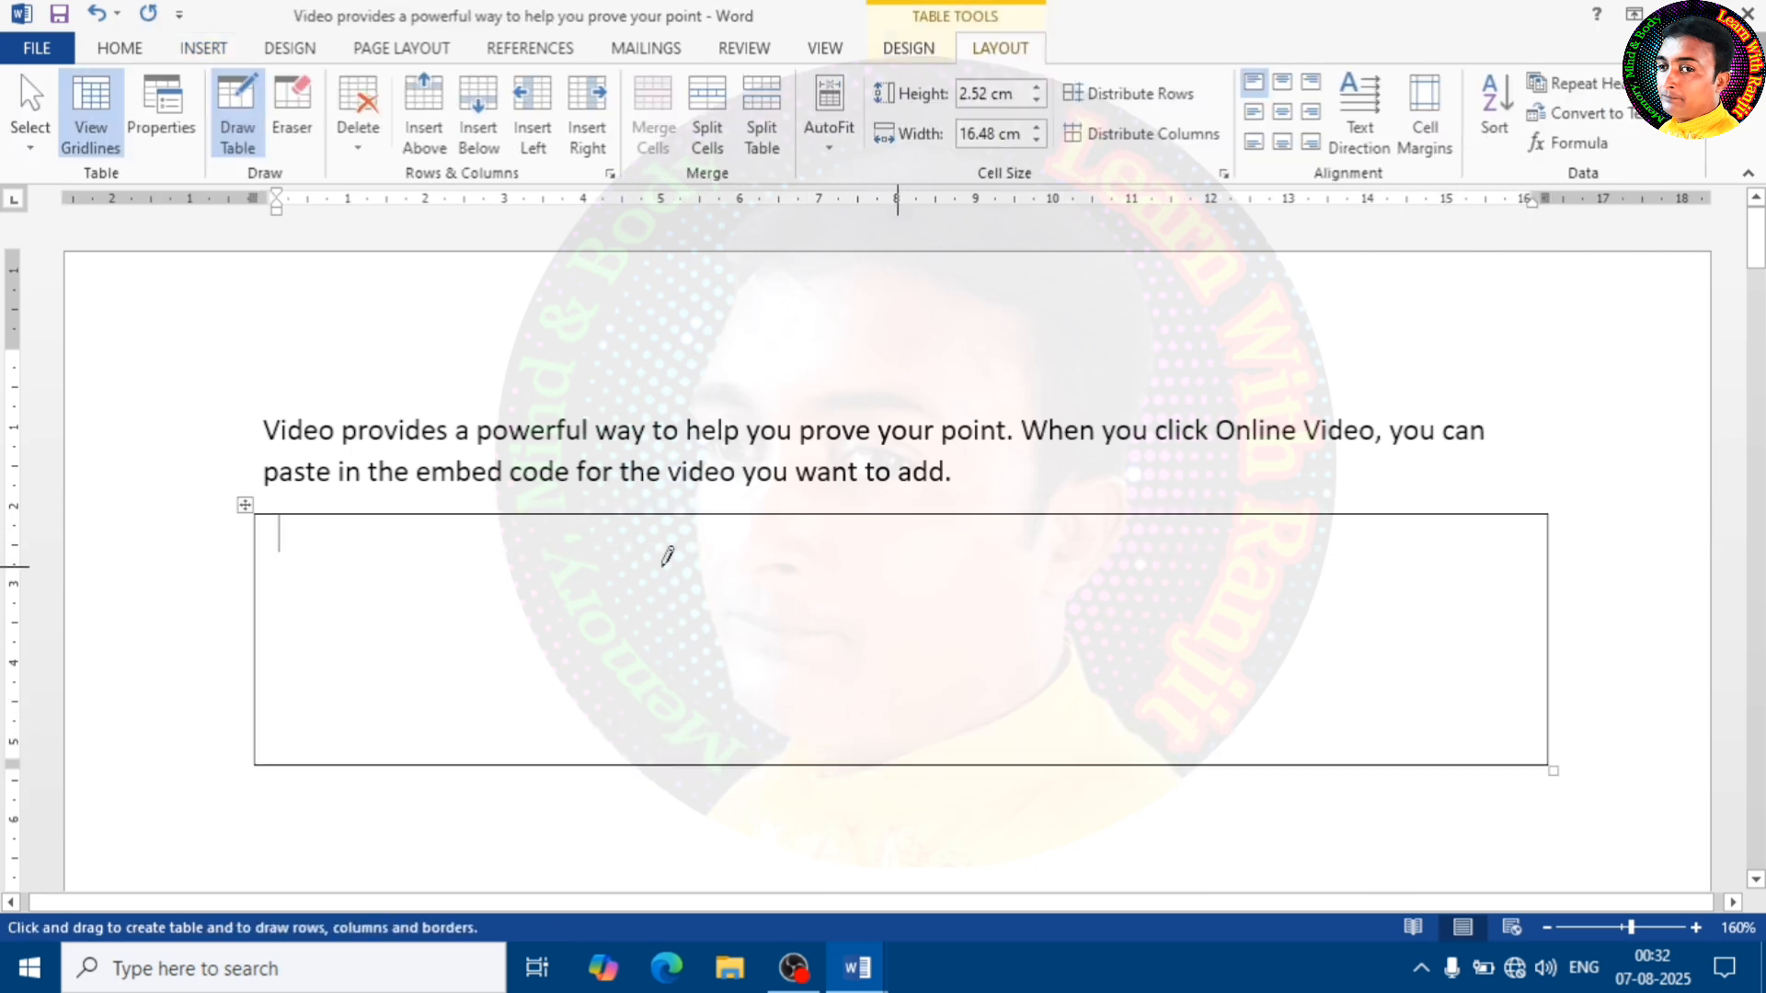
Draw three horizontal lines across the drawn table to split it into four rows
drag(257, 593, 1435, 590)
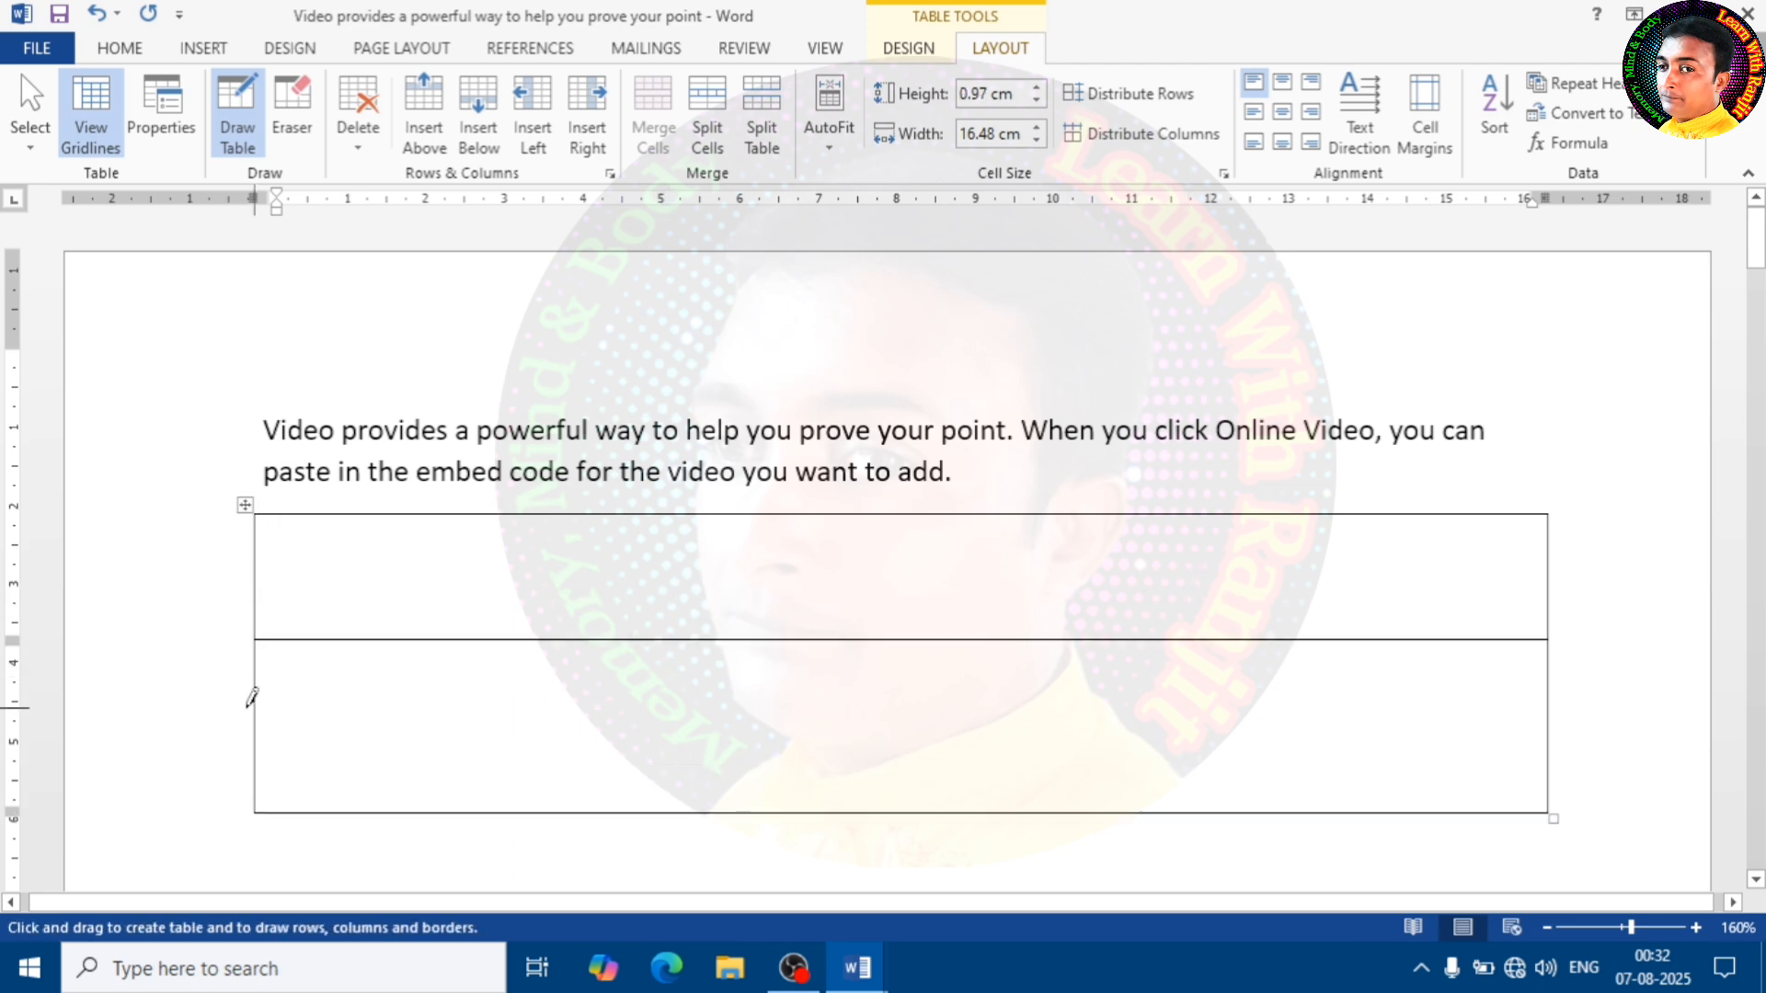
drag(248, 708, 1475, 704)
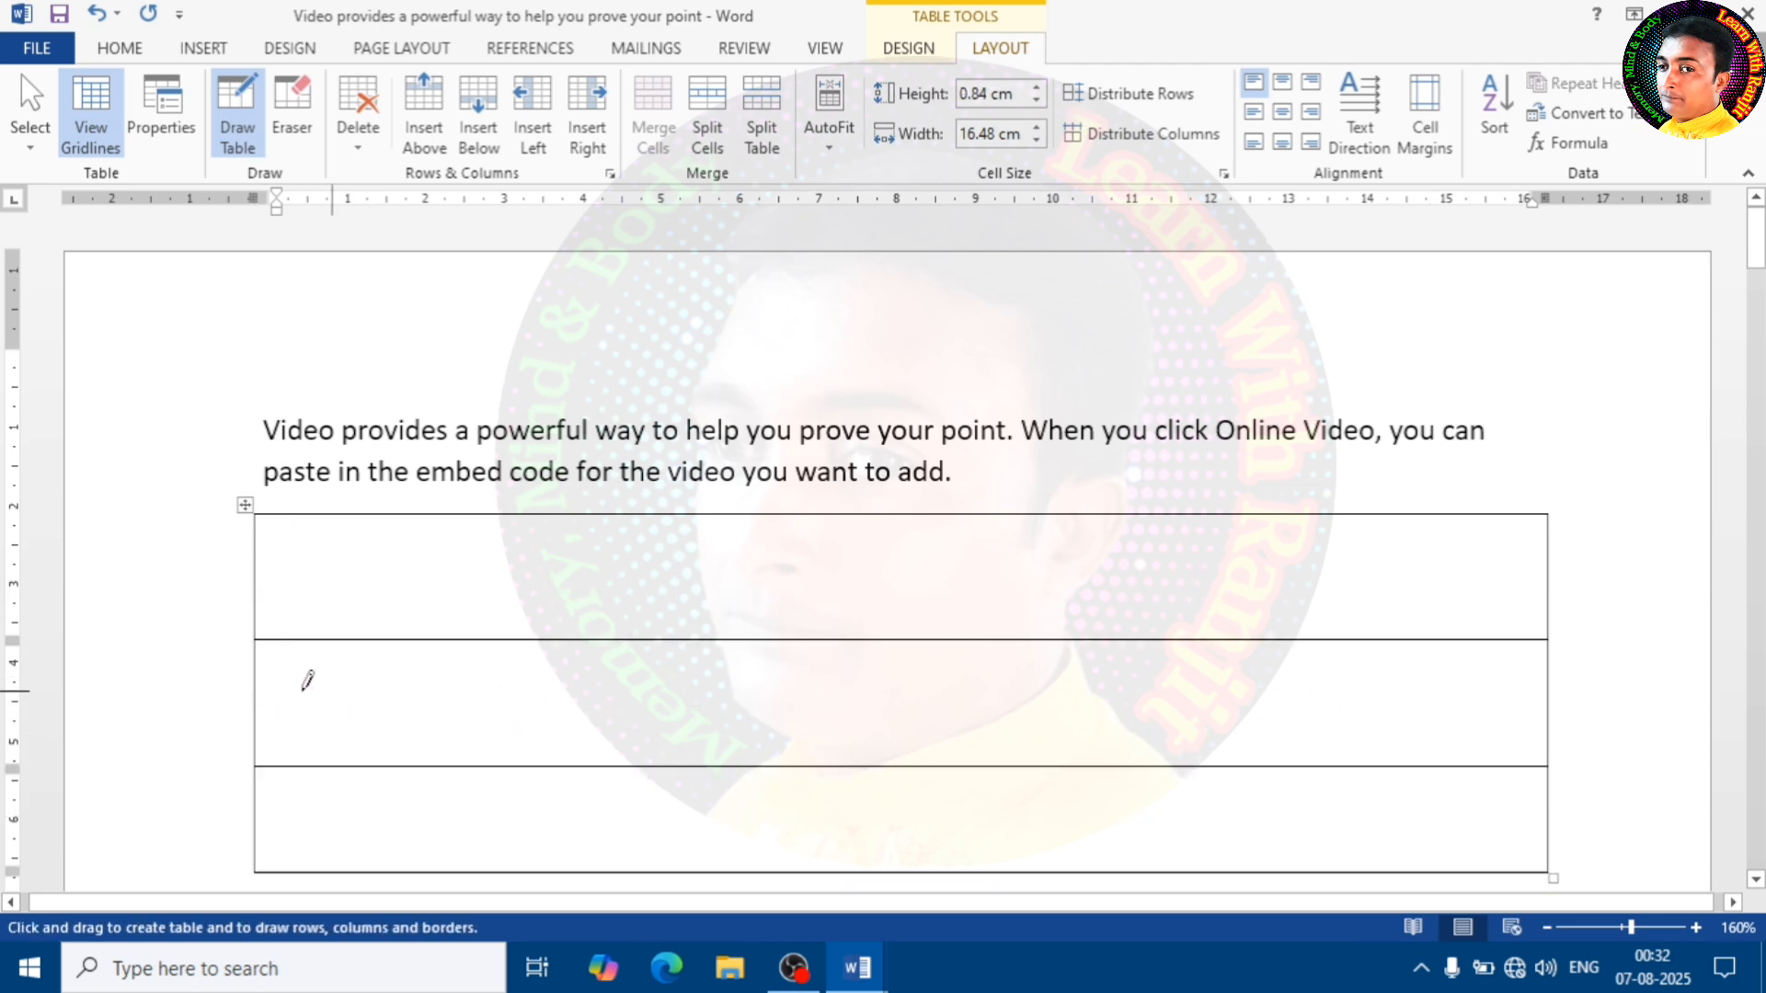
drag(307, 683, 1382, 686)
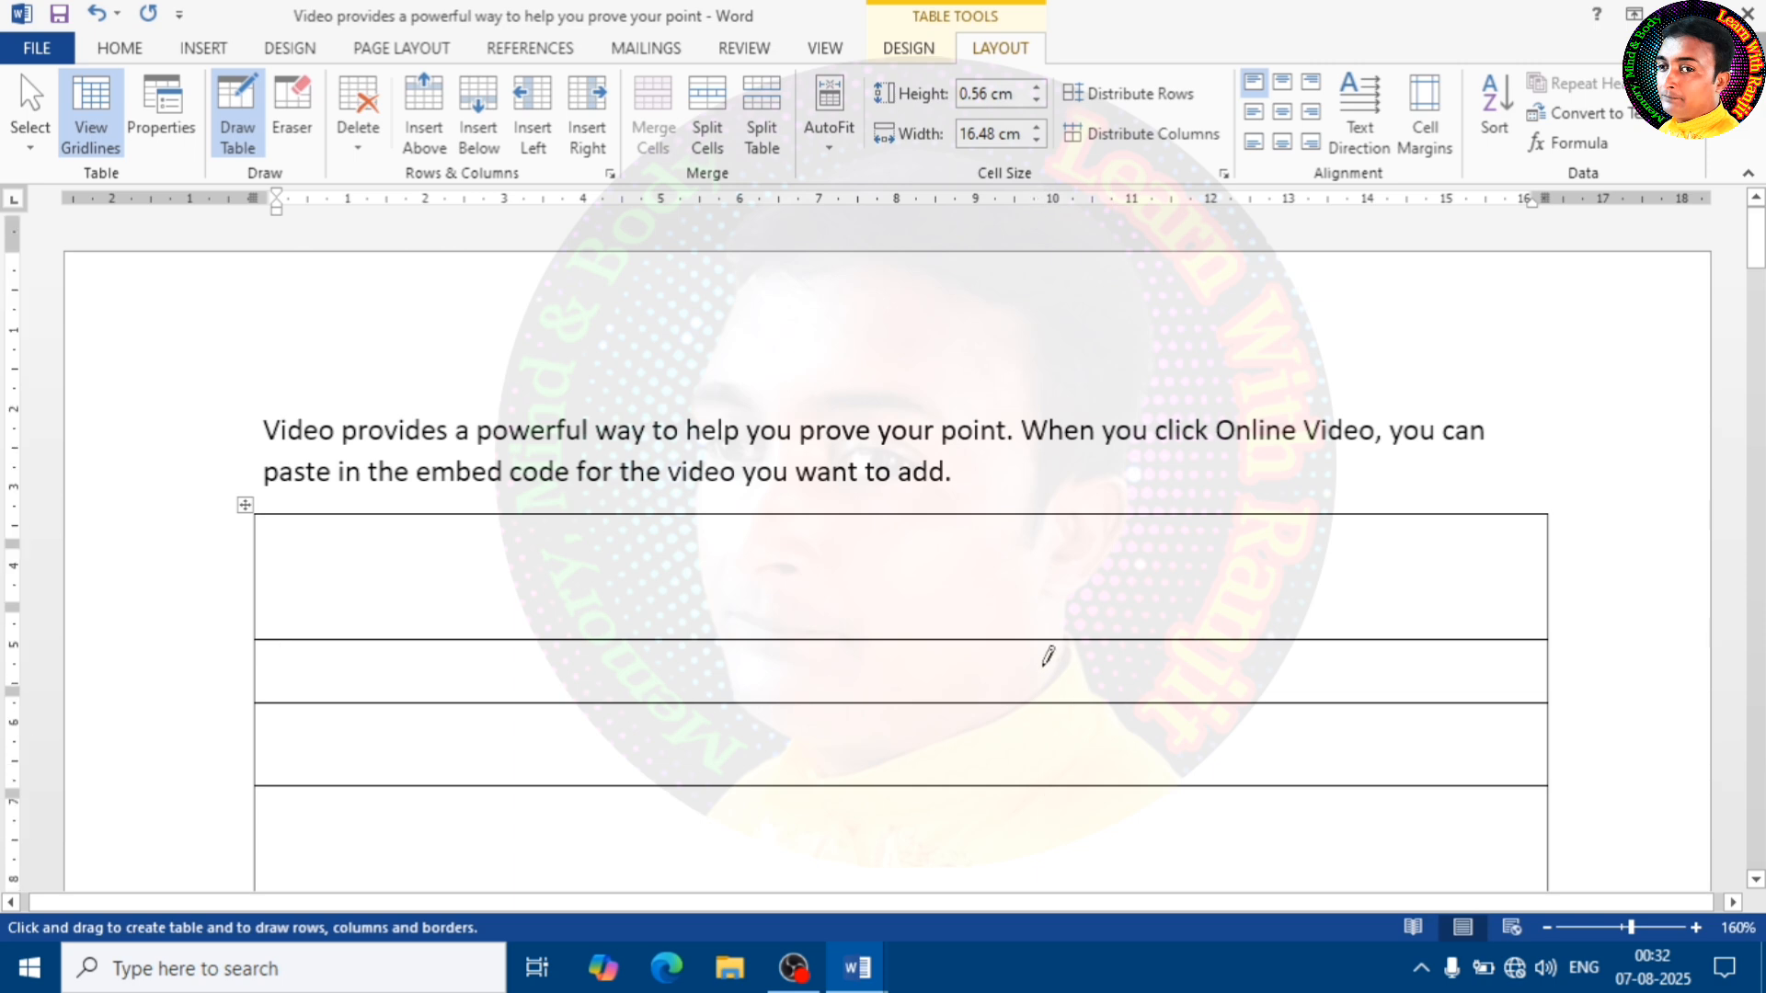
scroll(1048, 396, down, 2)
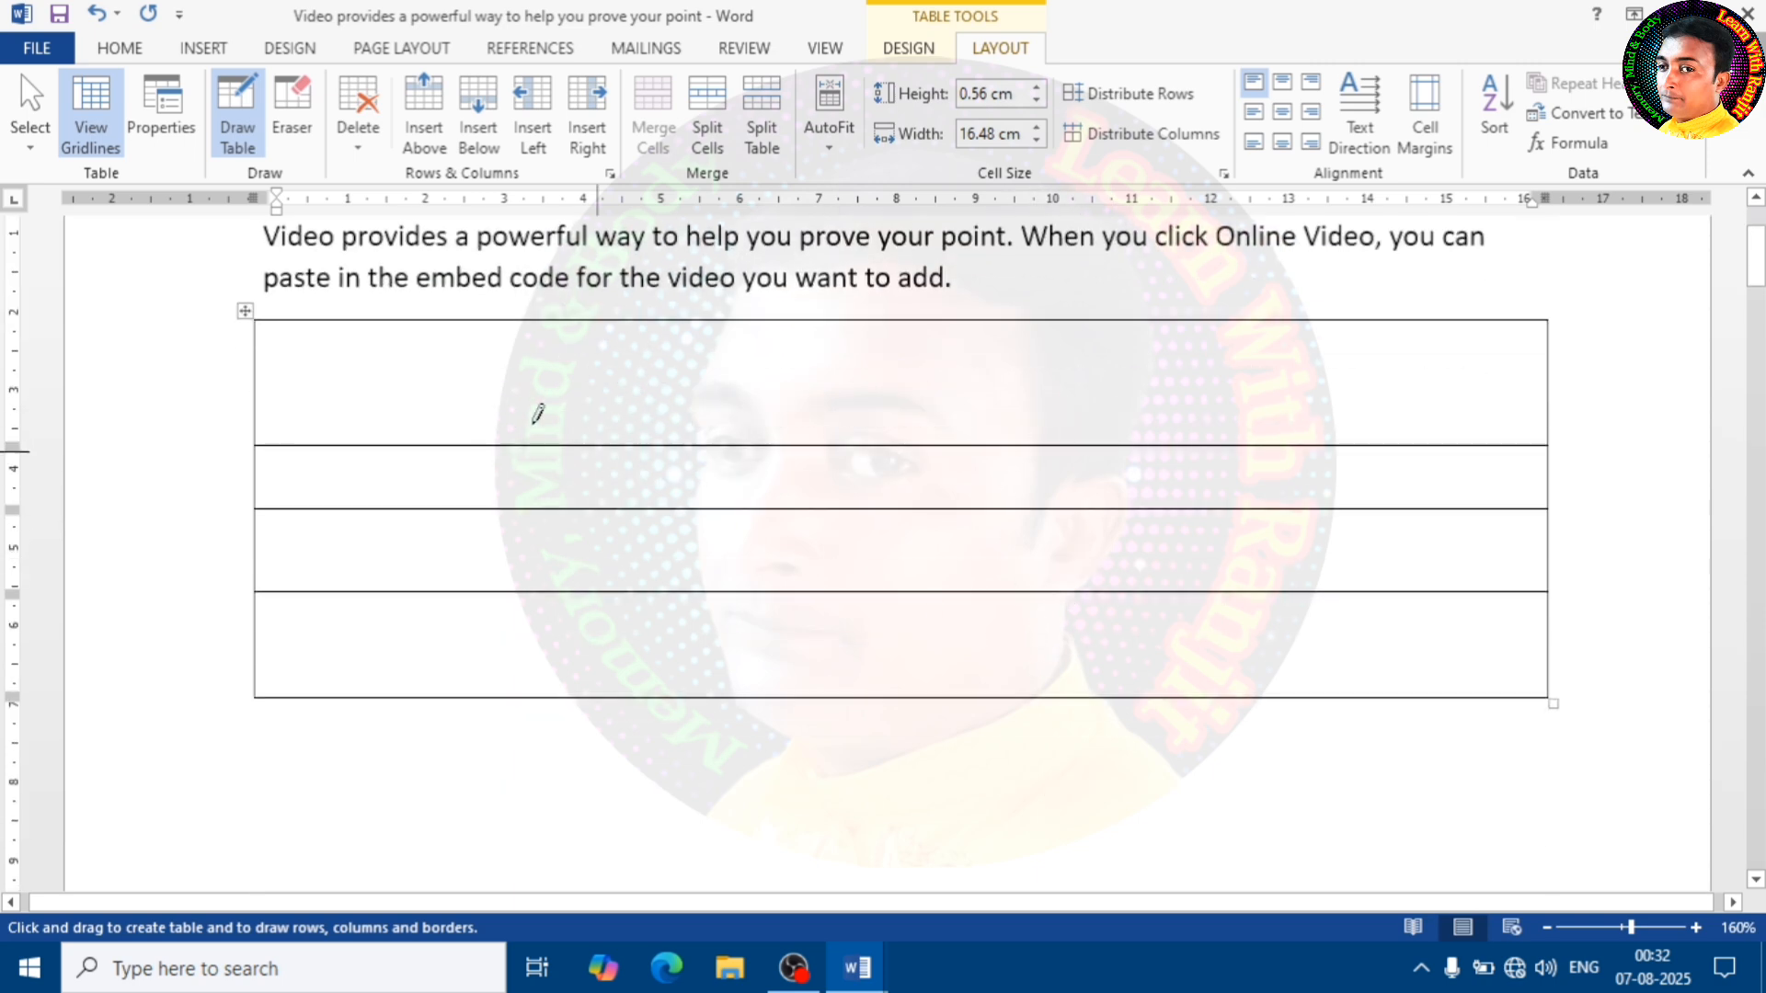
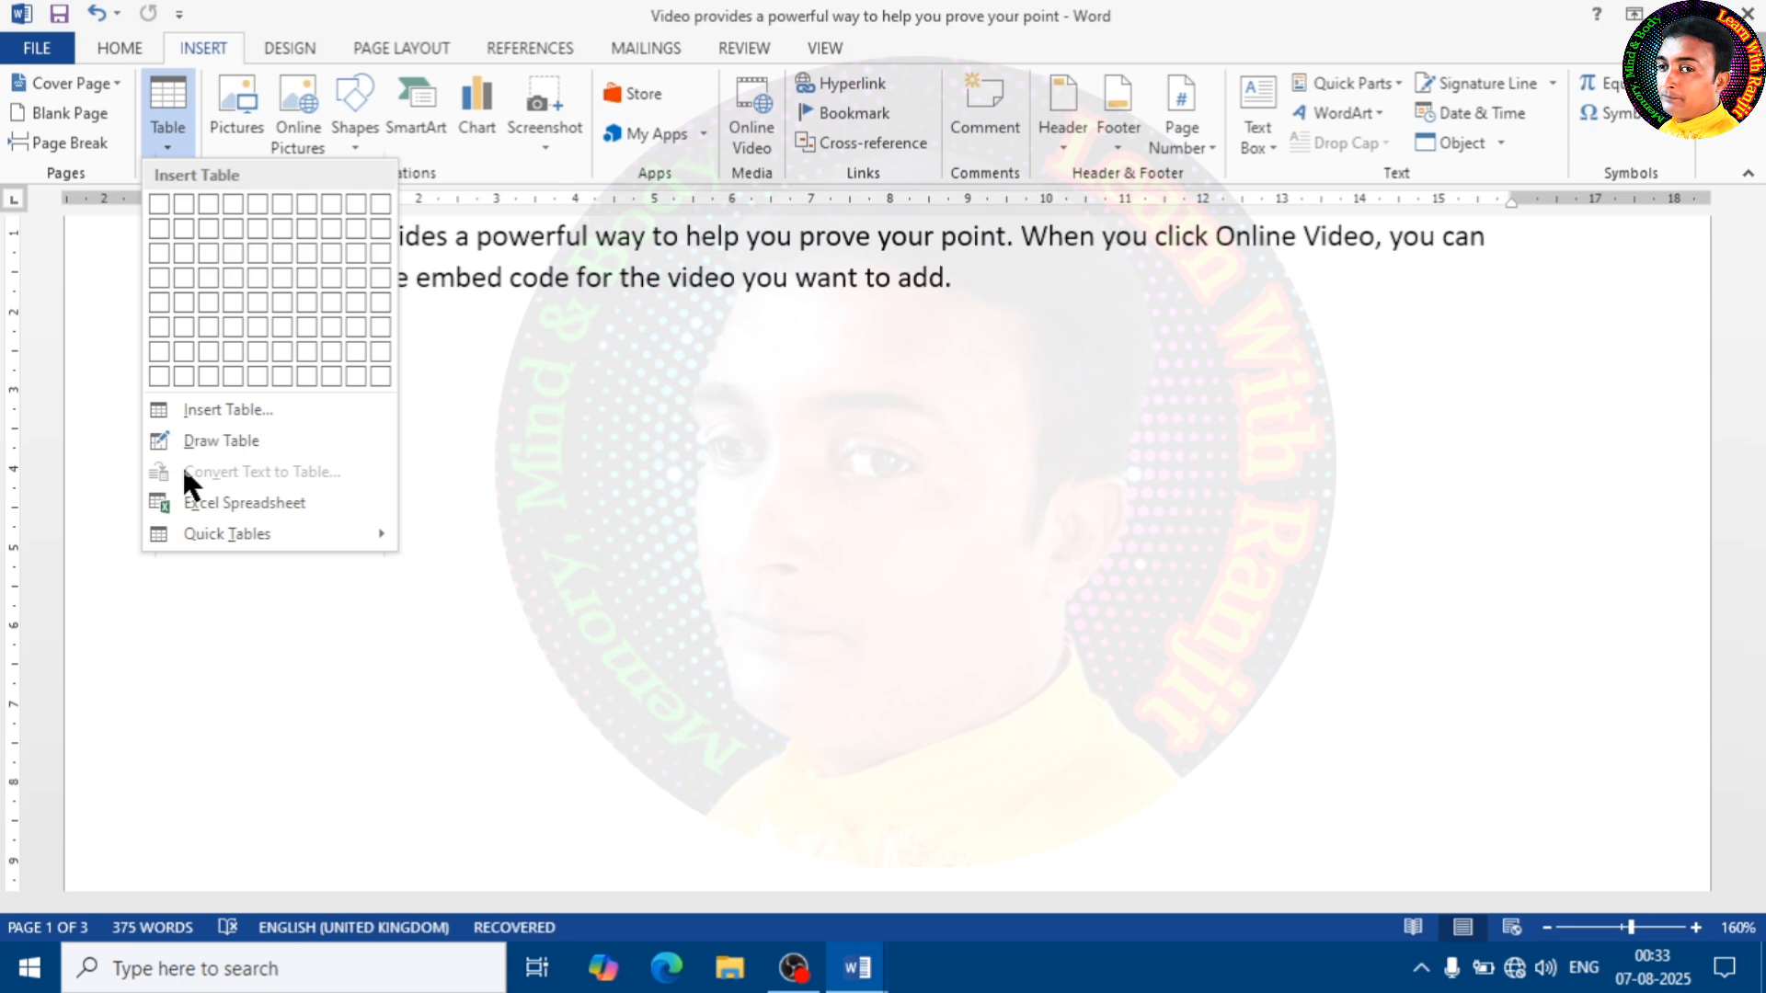
Convert the first paragraph to a two-column table, separating the text at commas and using AutoFit to window
click(504, 462)
scroll(505, 465, up, 2)
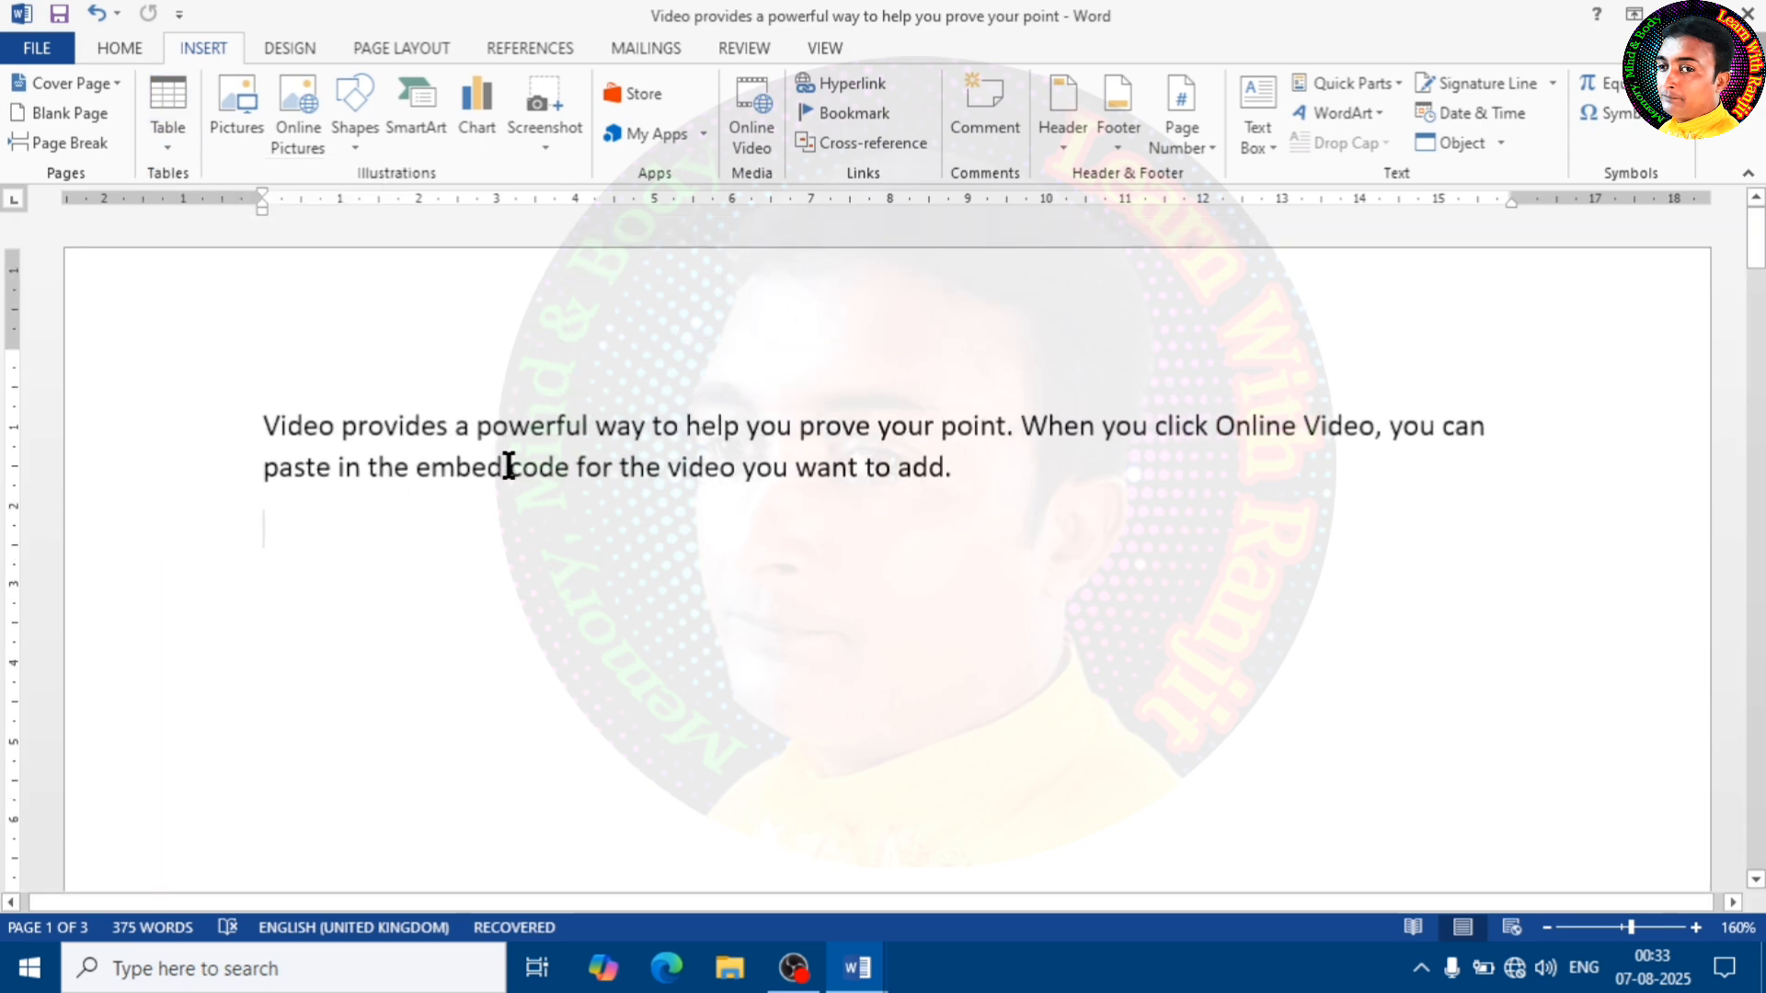
drag(966, 476, 185, 426)
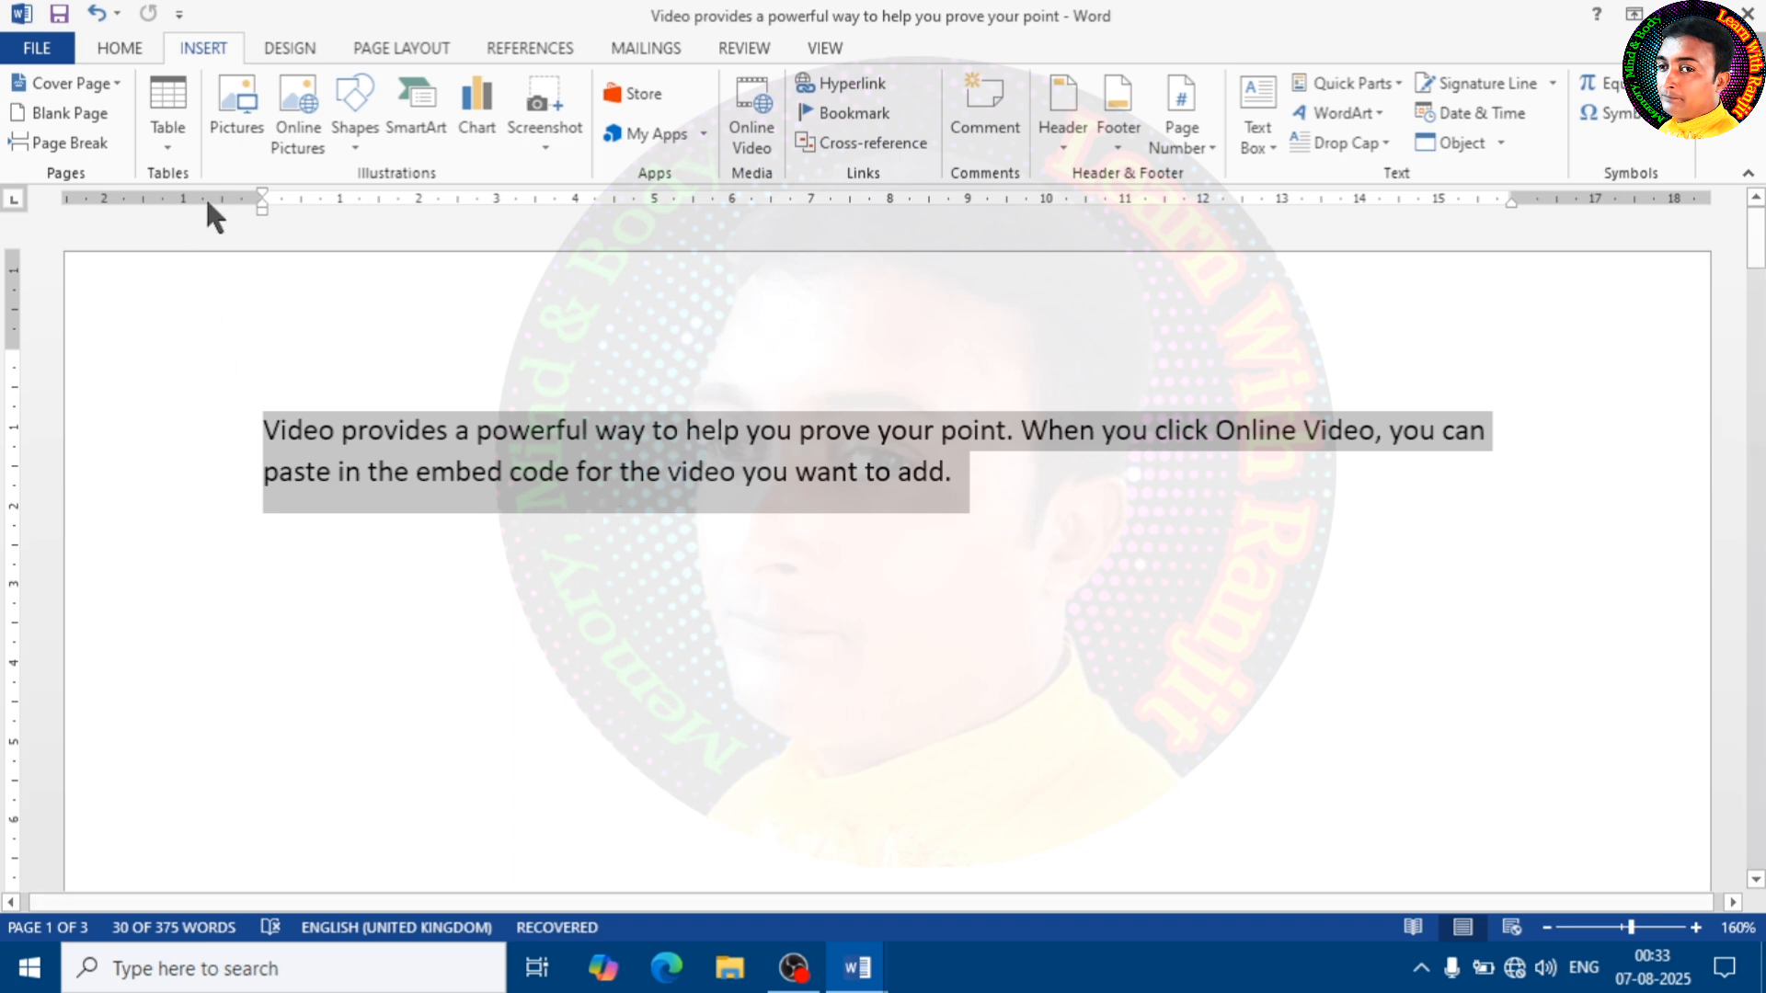
click(264, 433)
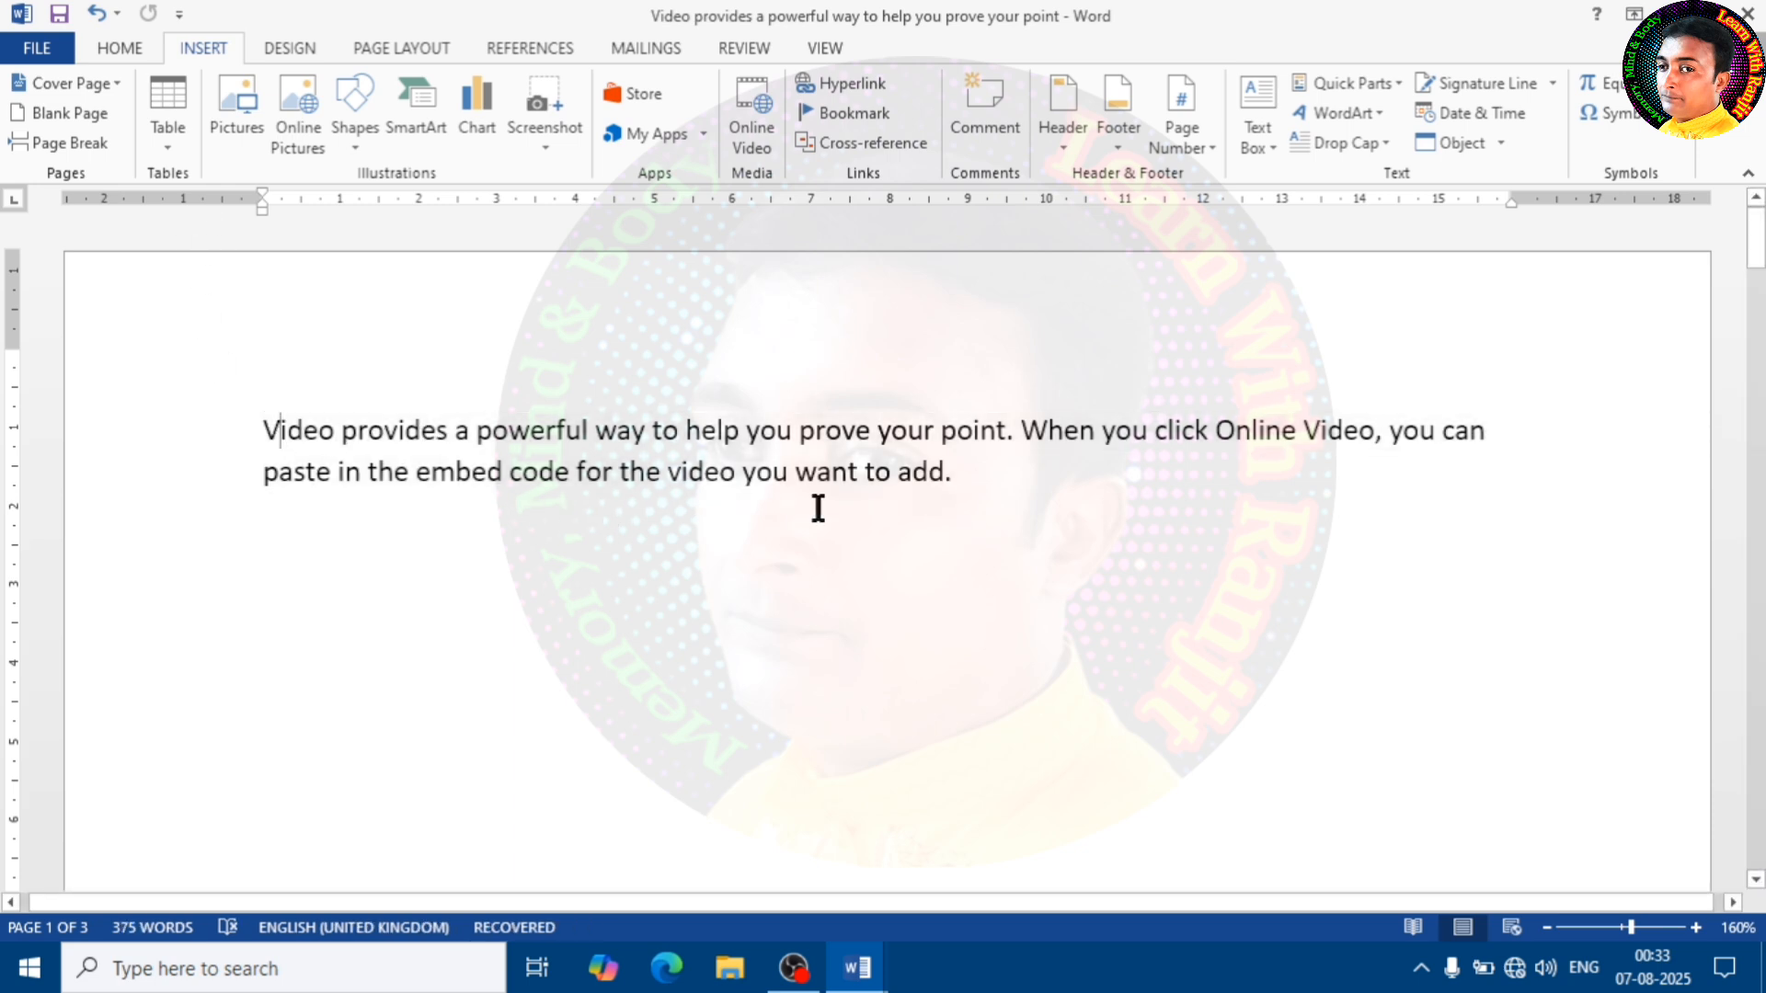
drag(954, 474, 252, 433)
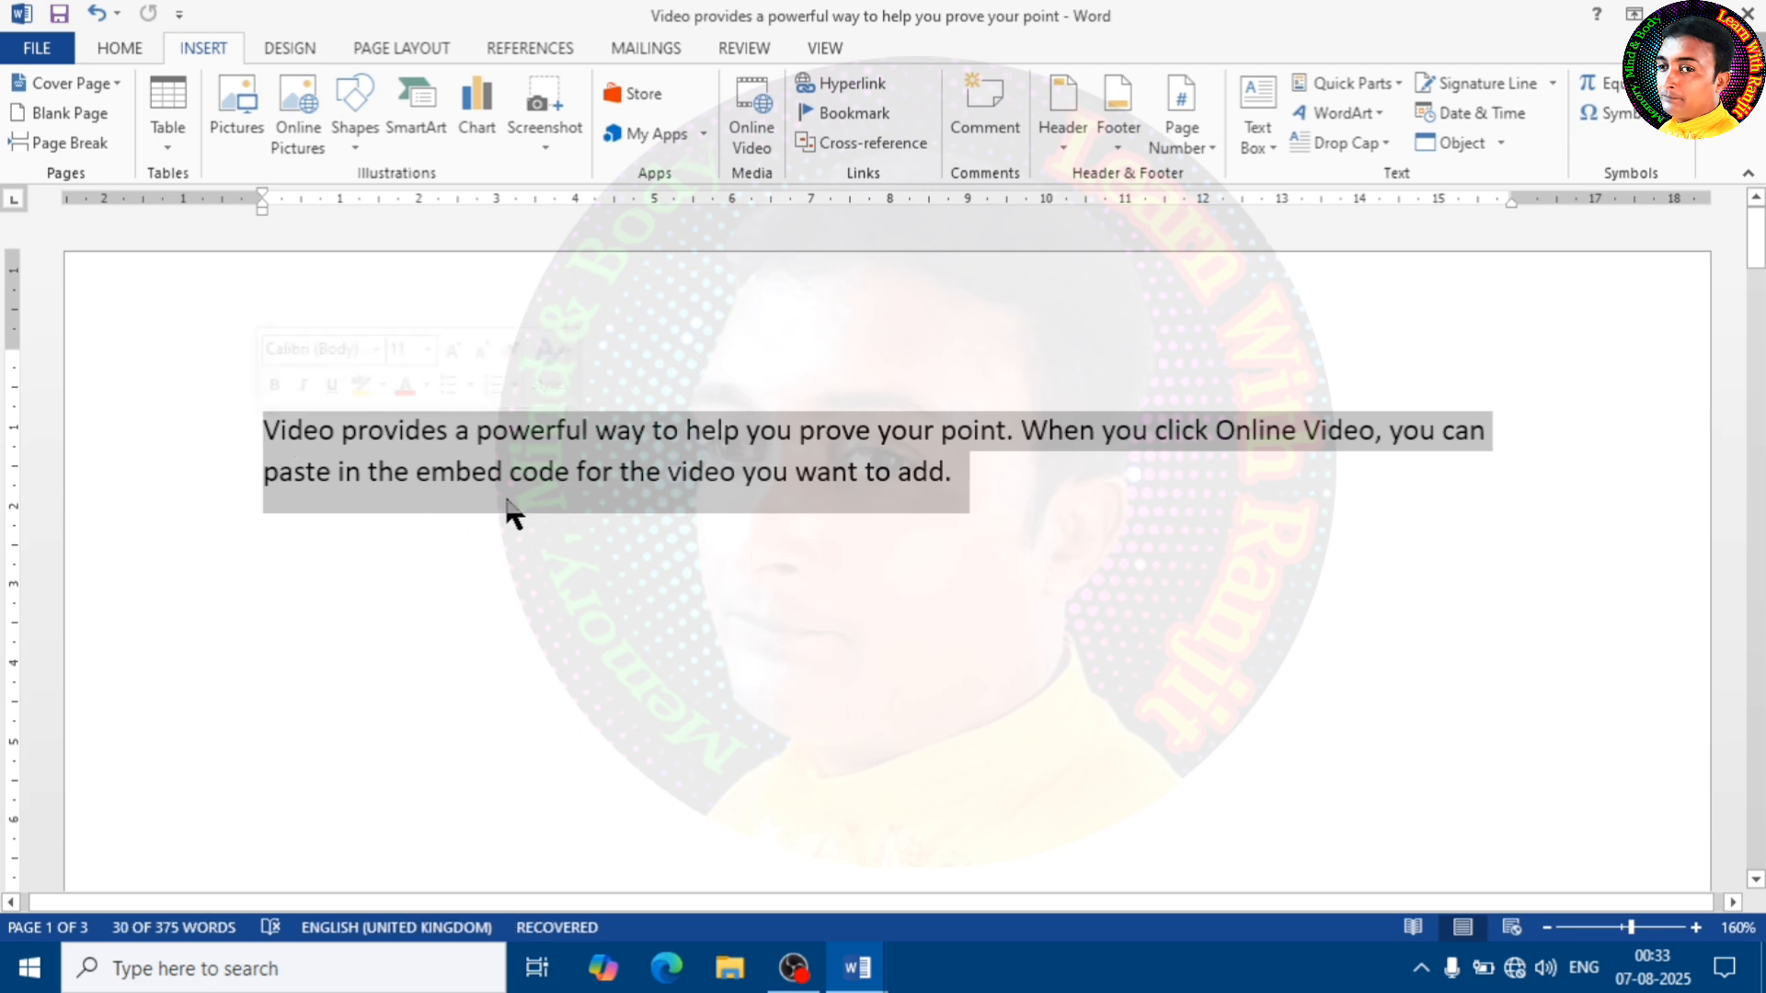
click(165, 152)
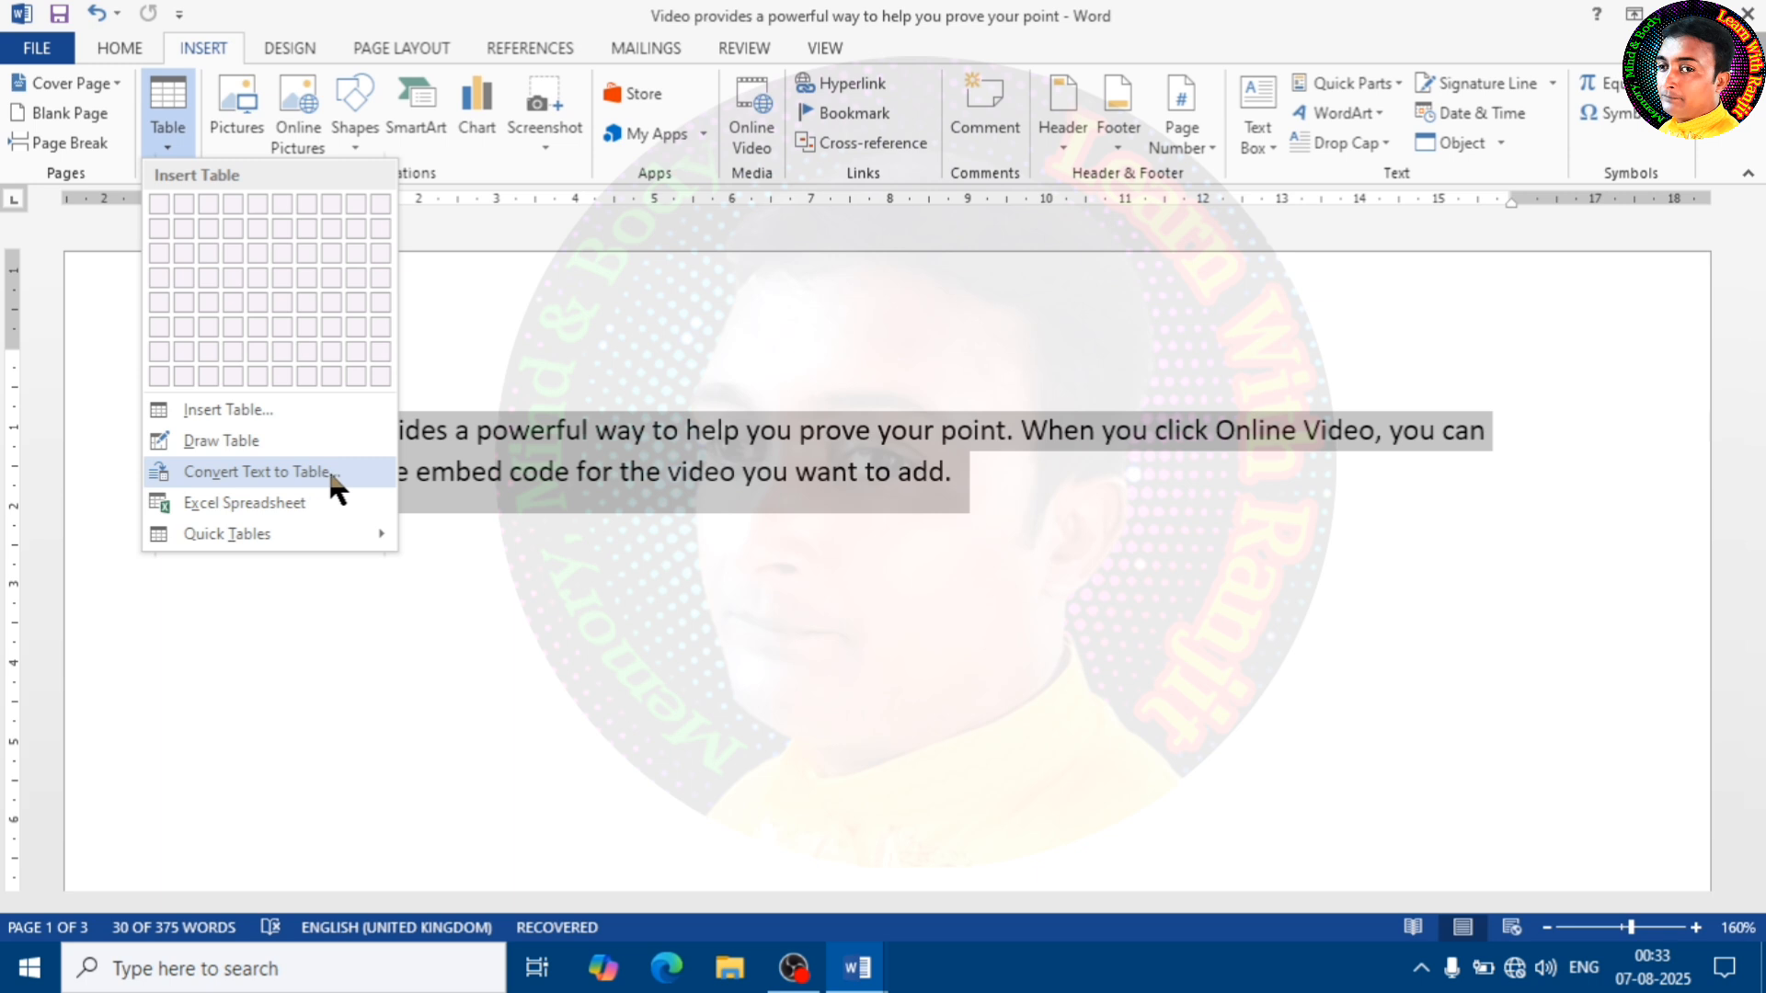
click(236, 483)
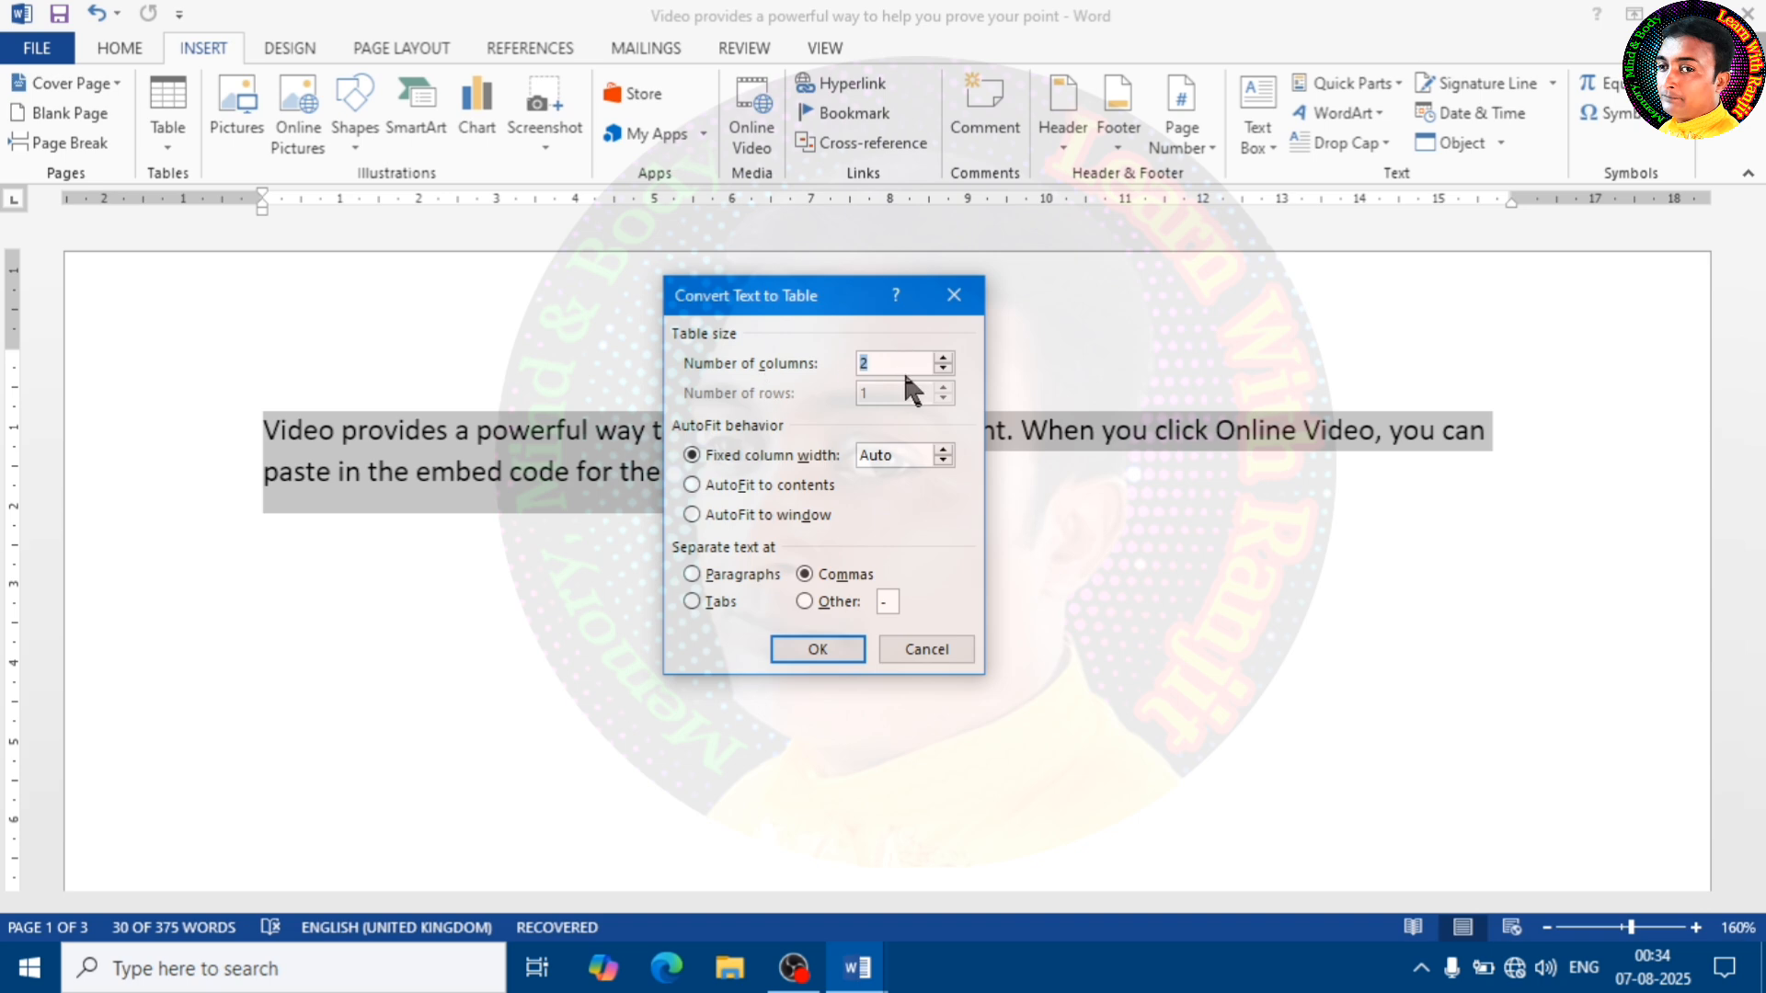
mouse_move(853, 302)
mouse_down()
mouse_move(1029, 491)
mouse_move(985, 556)
mouse_move(869, 331)
mouse_up()
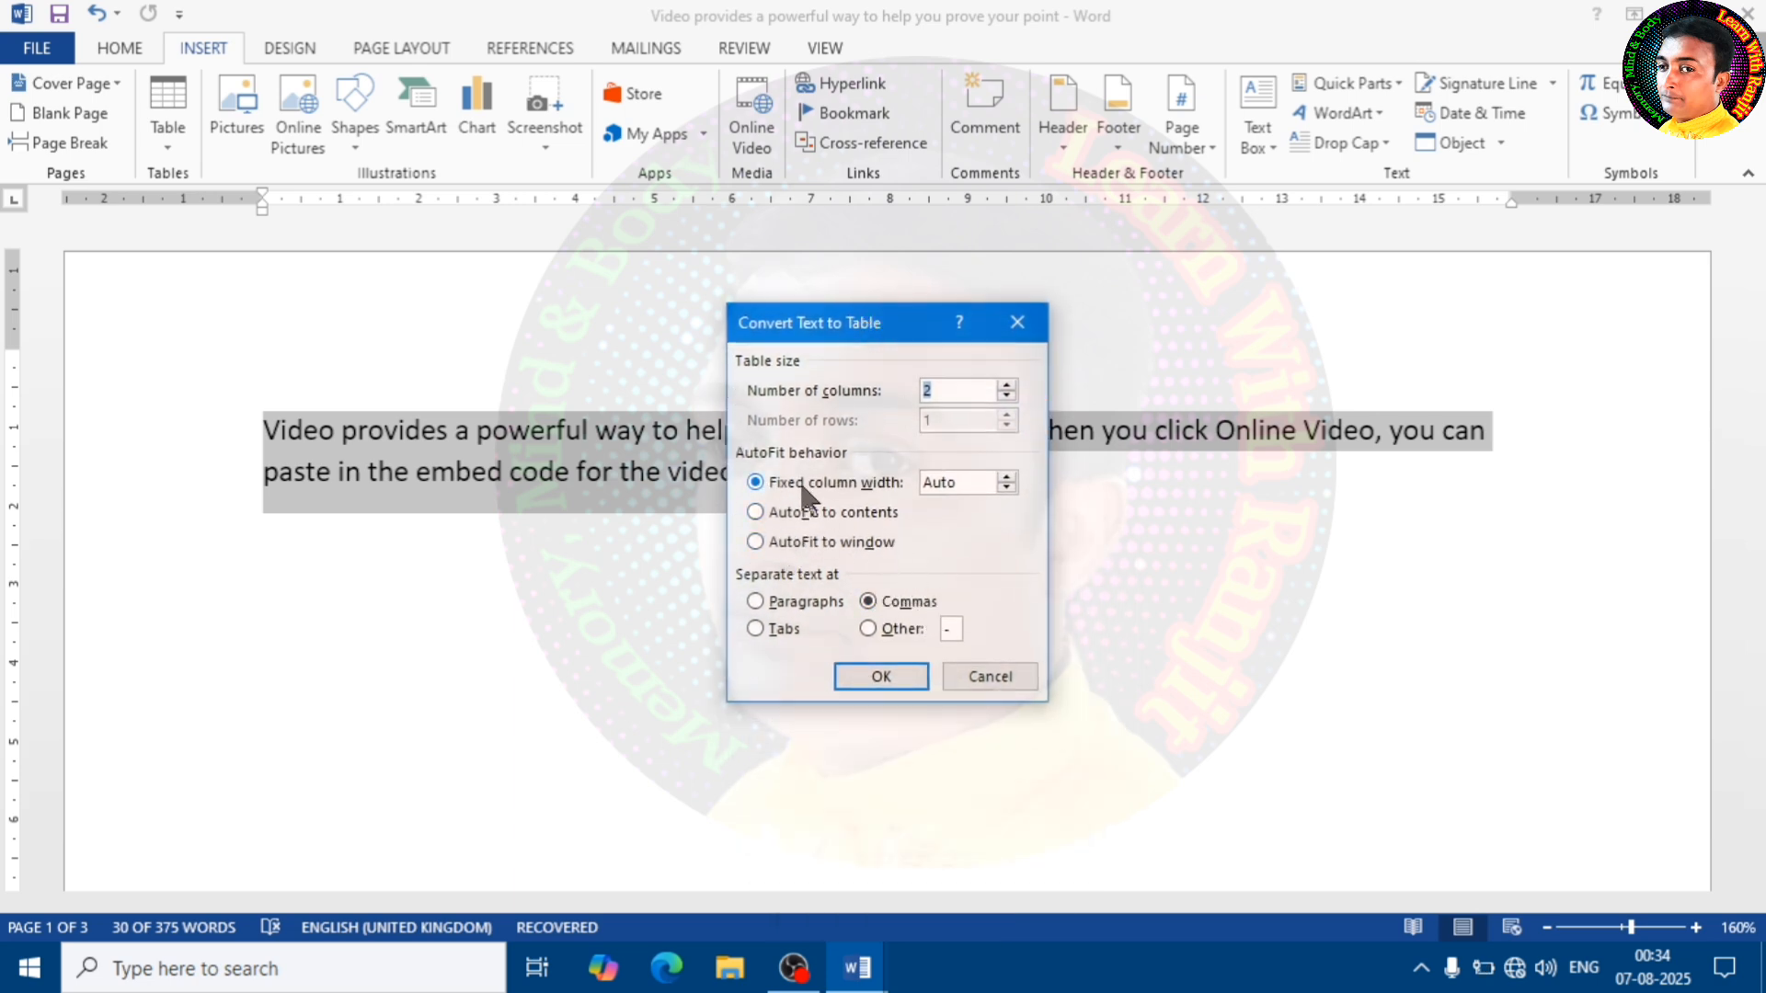
click(773, 544)
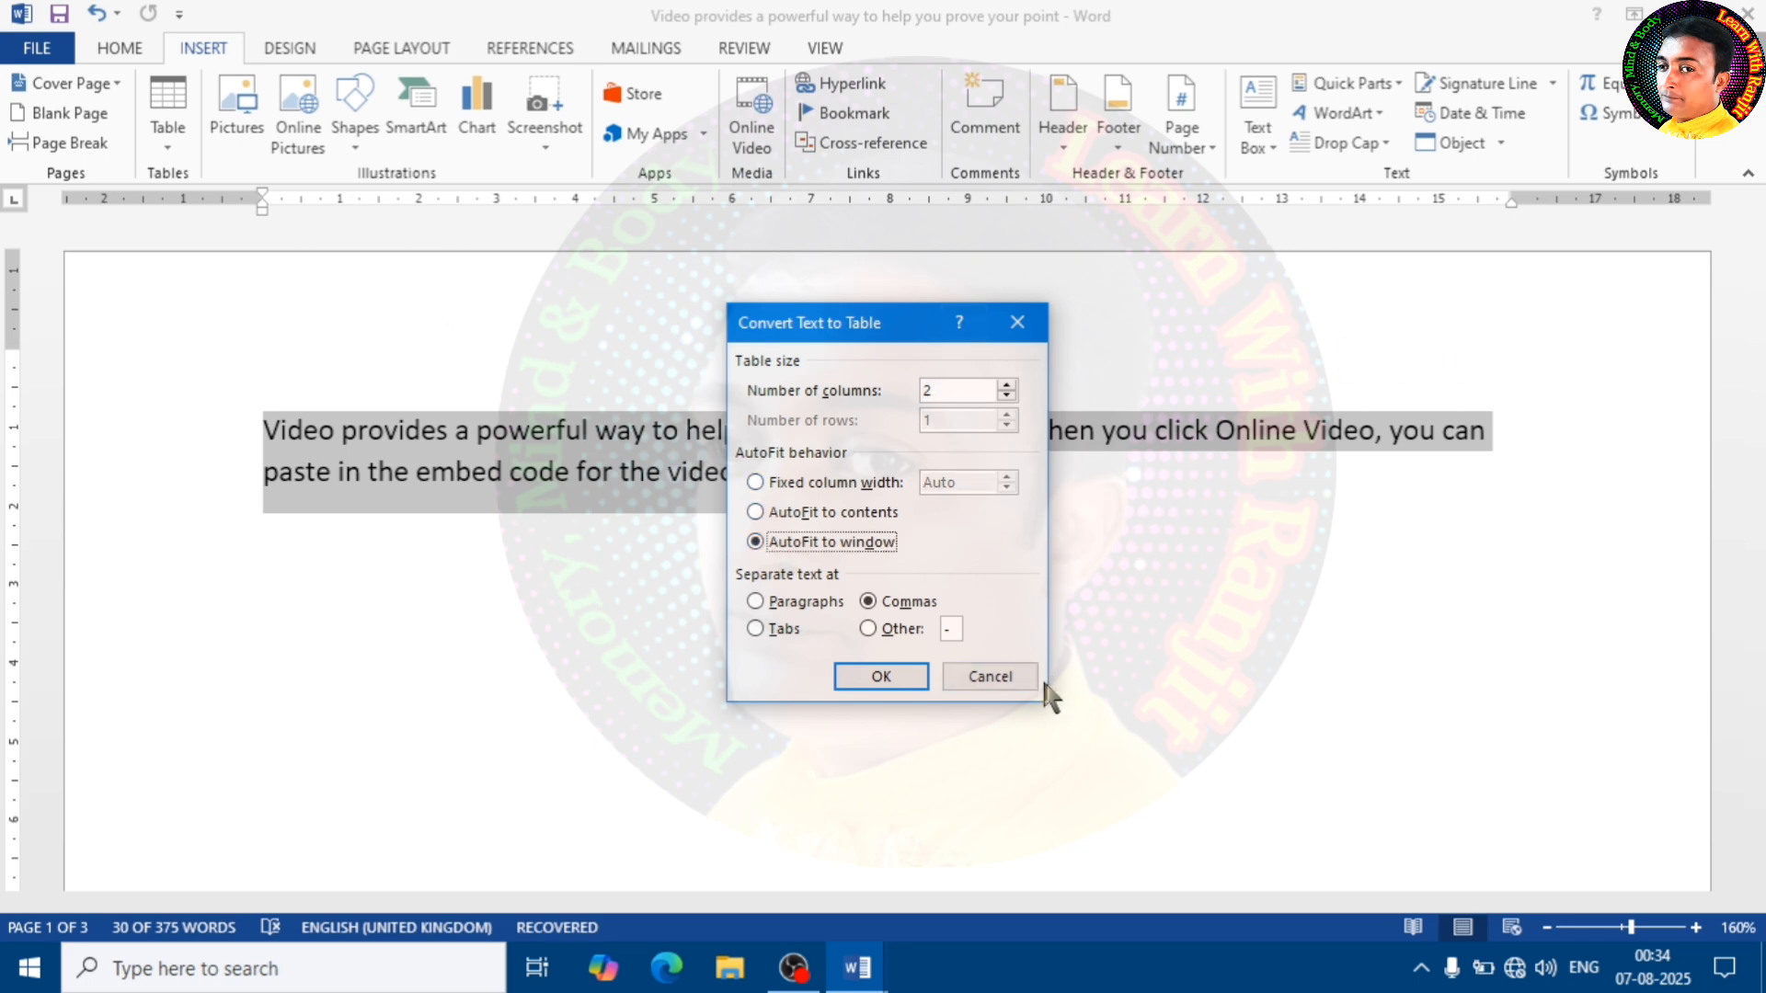
click(887, 678)
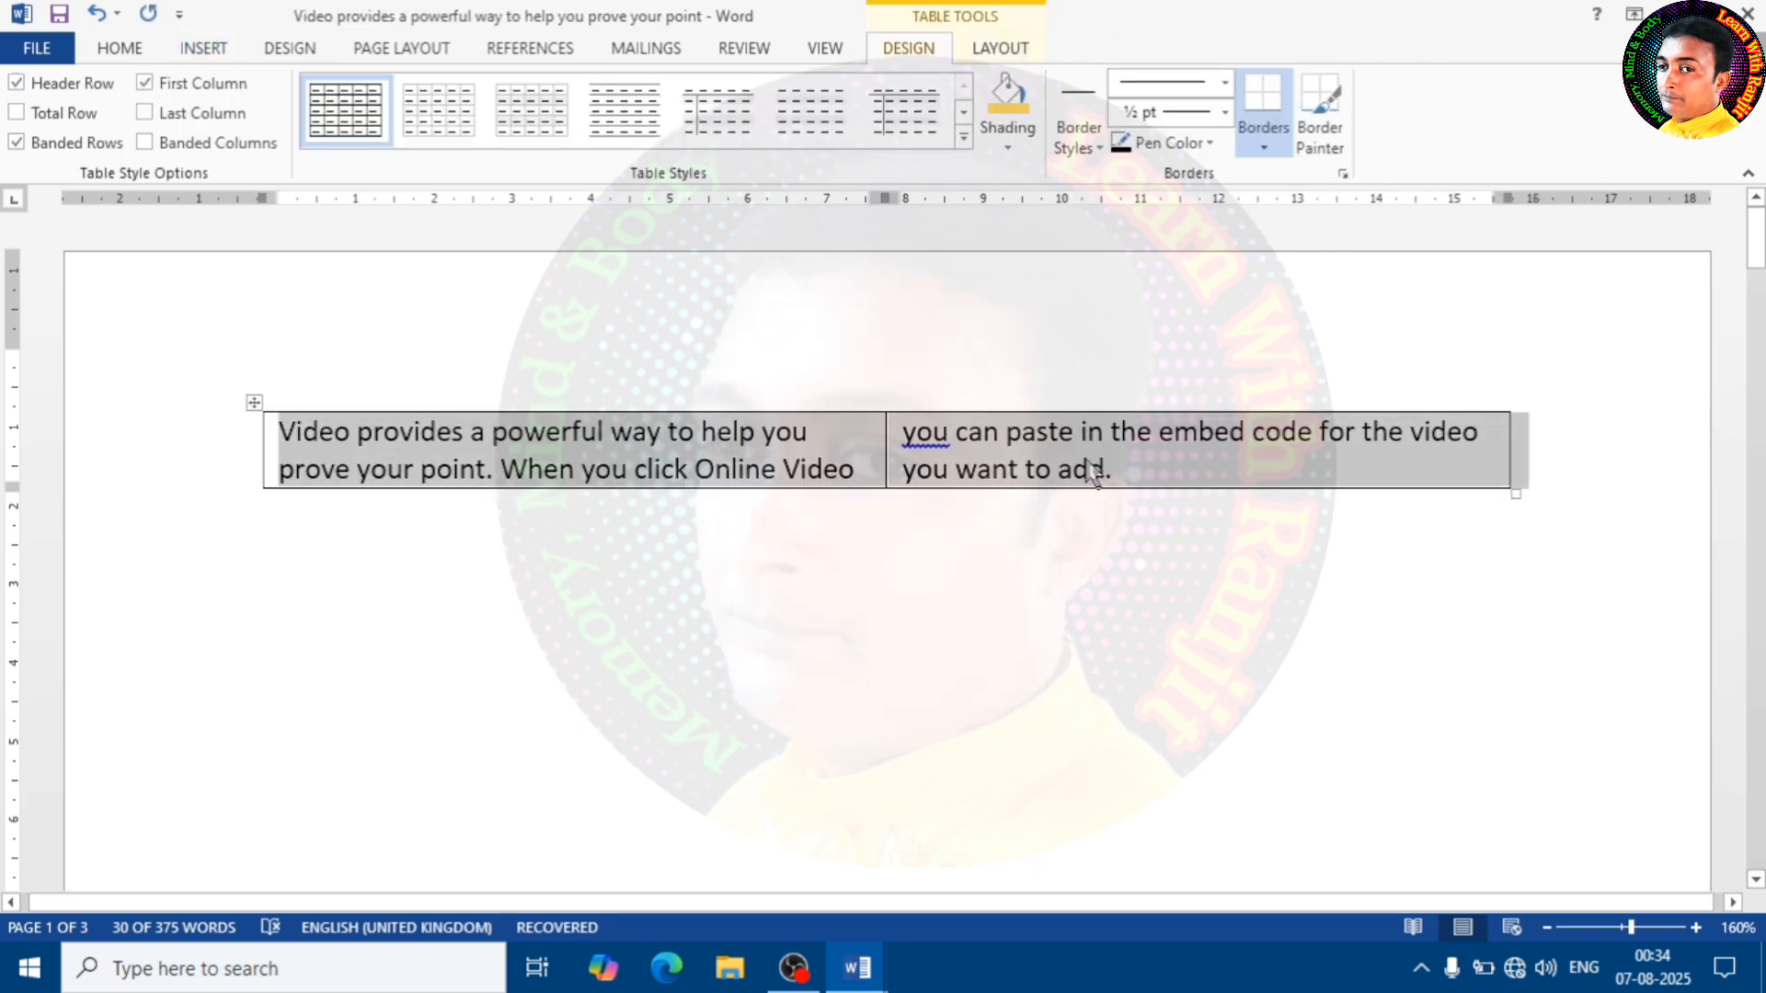
Undo the text-to-table conversion and start a new line below the first paragraph
click(1093, 472)
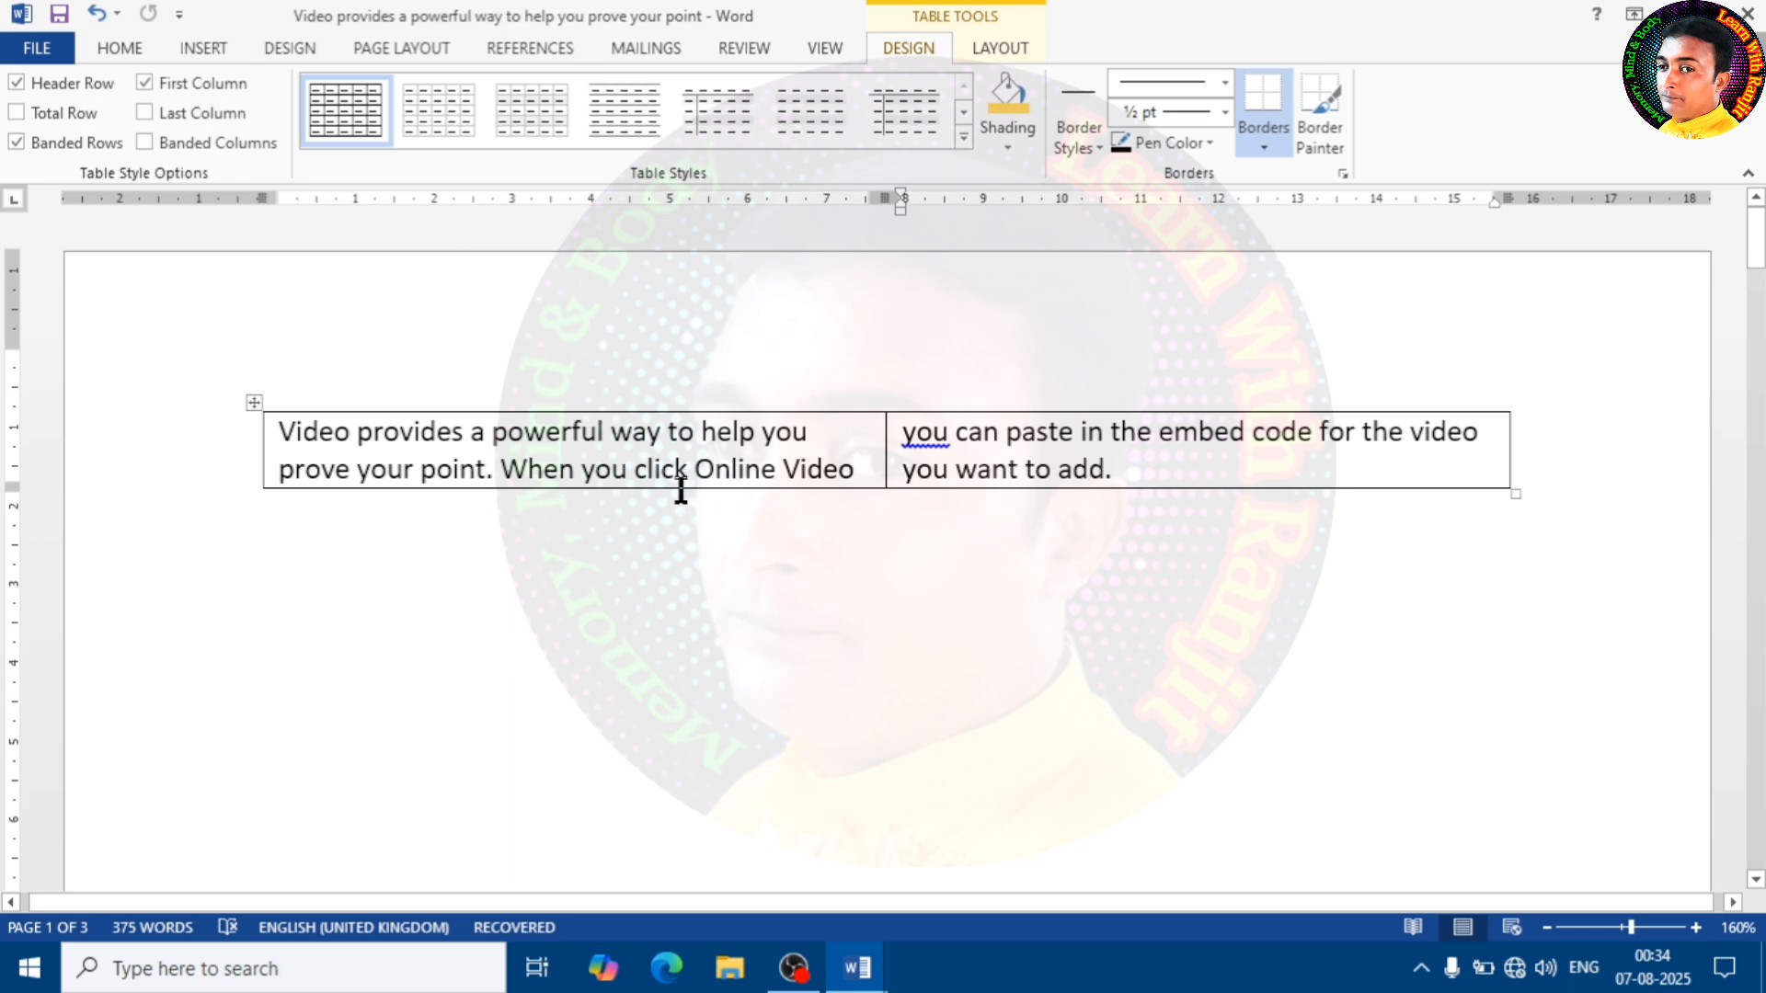
key(ctrl+z)
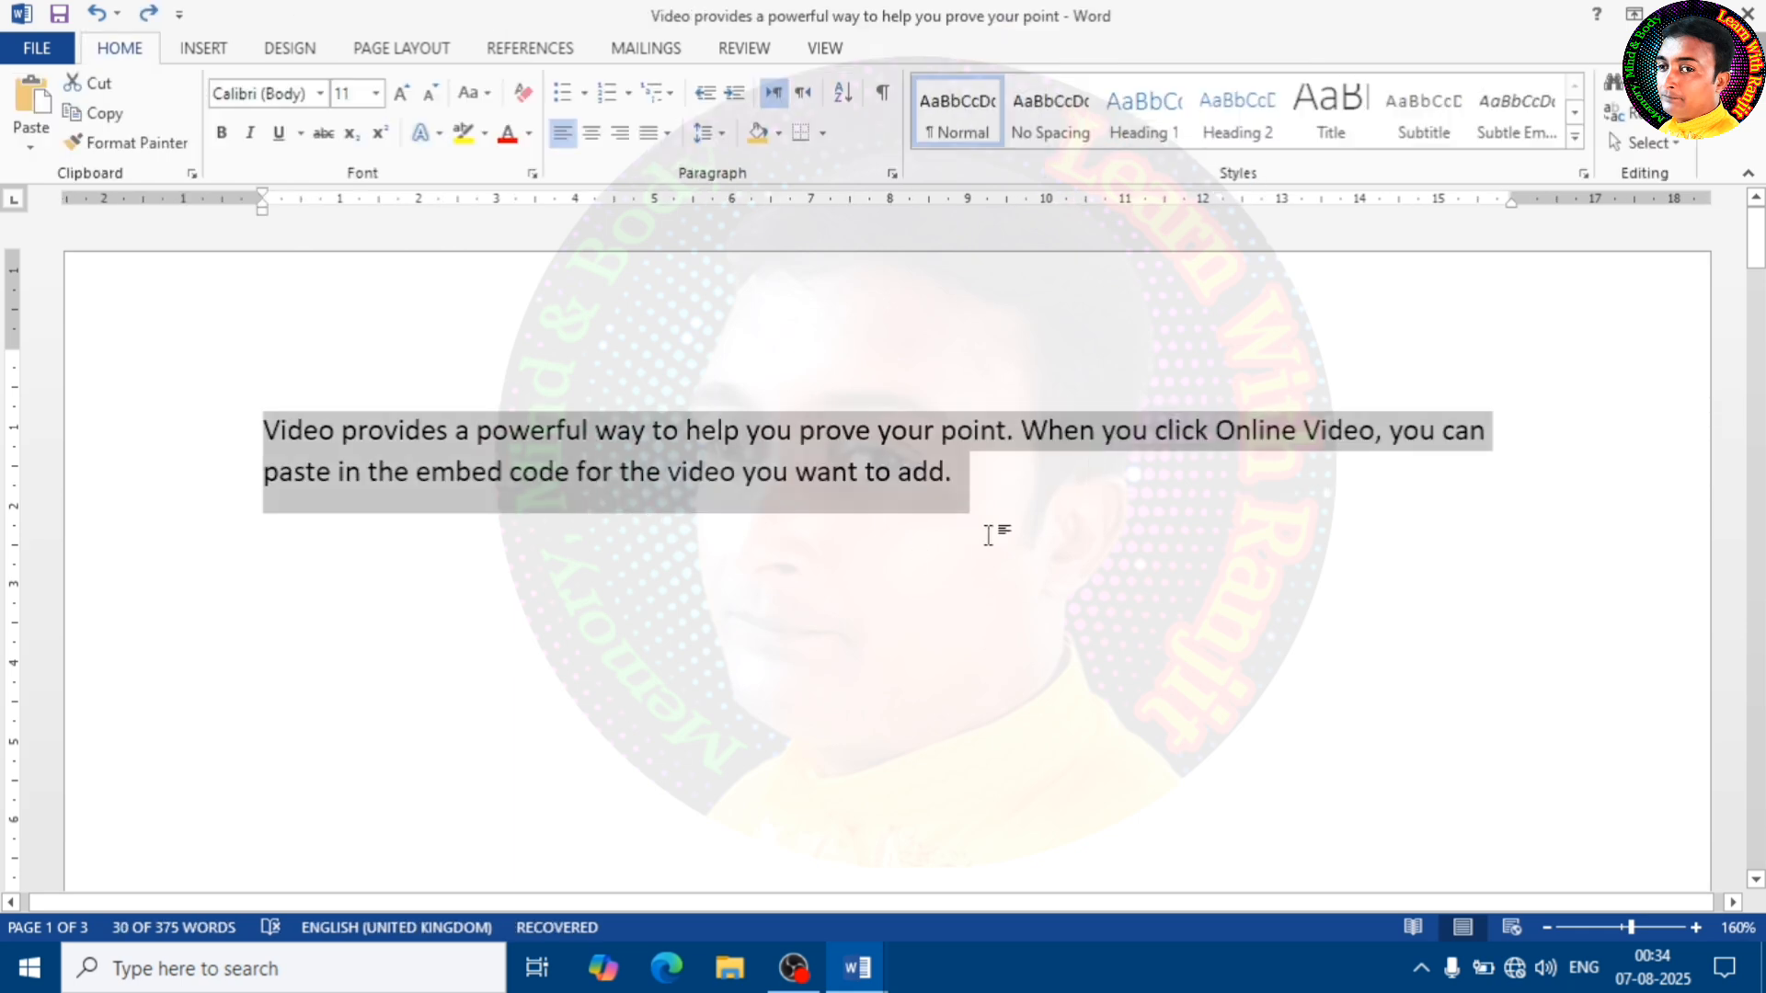
click(951, 505)
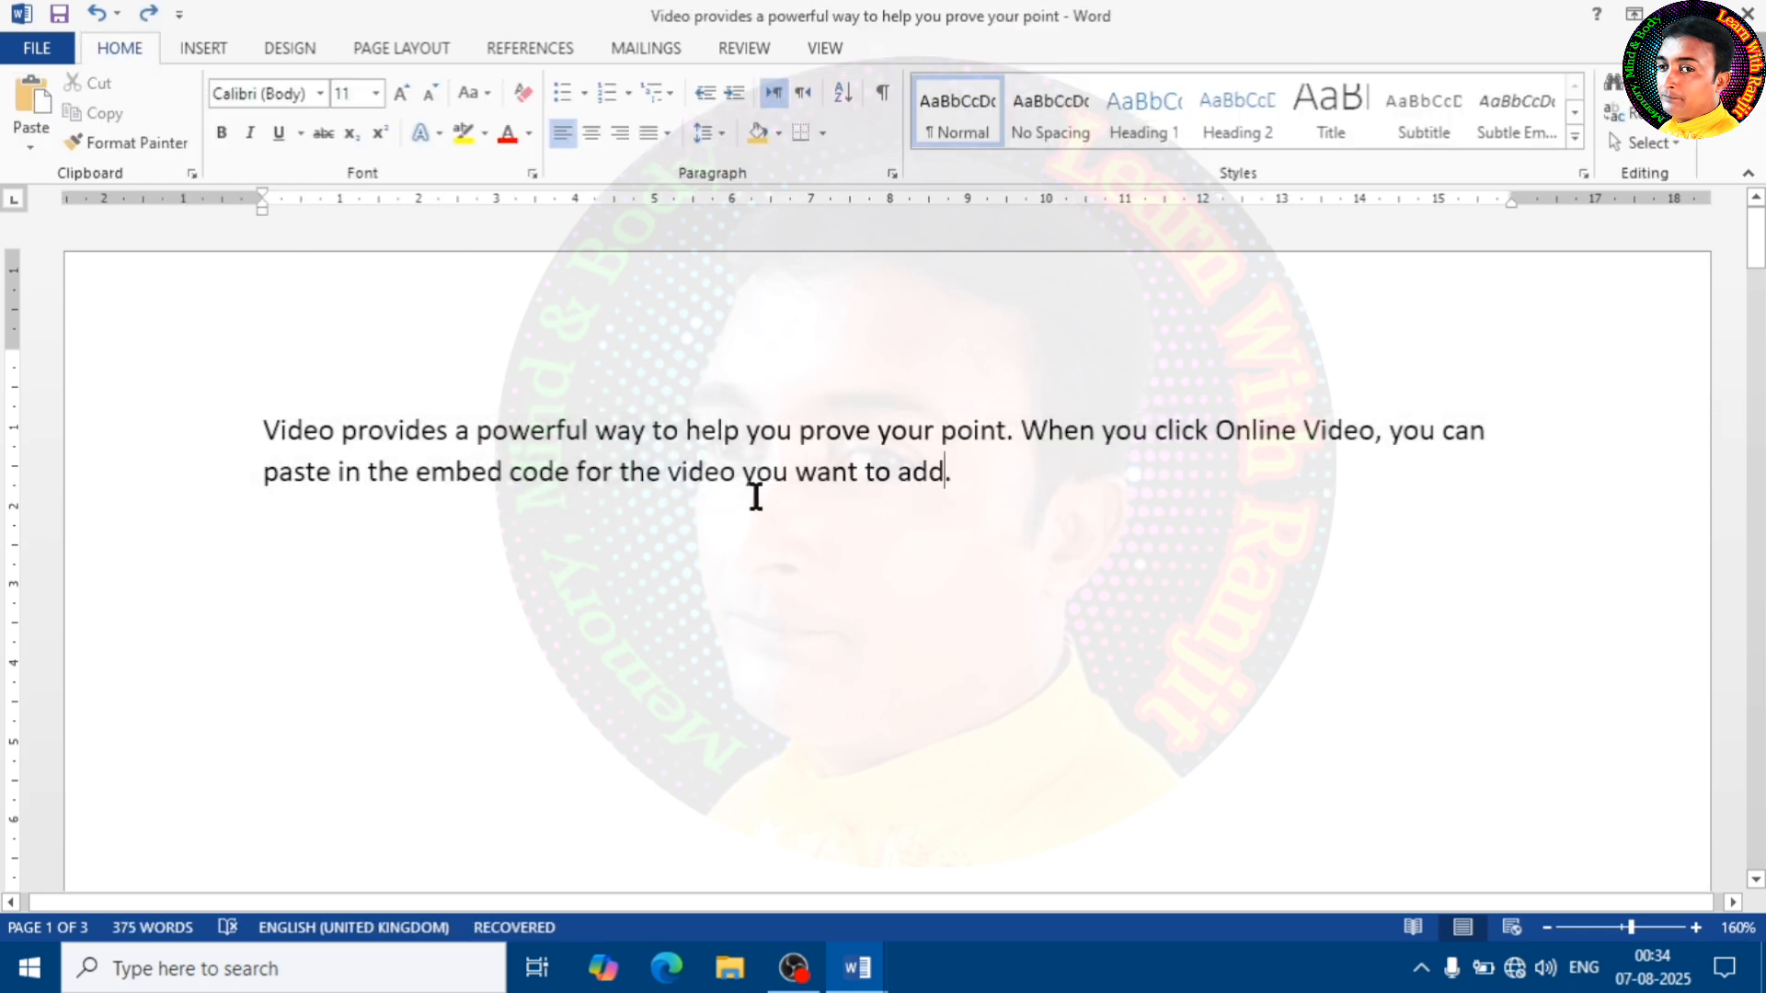
click(206, 48)
click(168, 148)
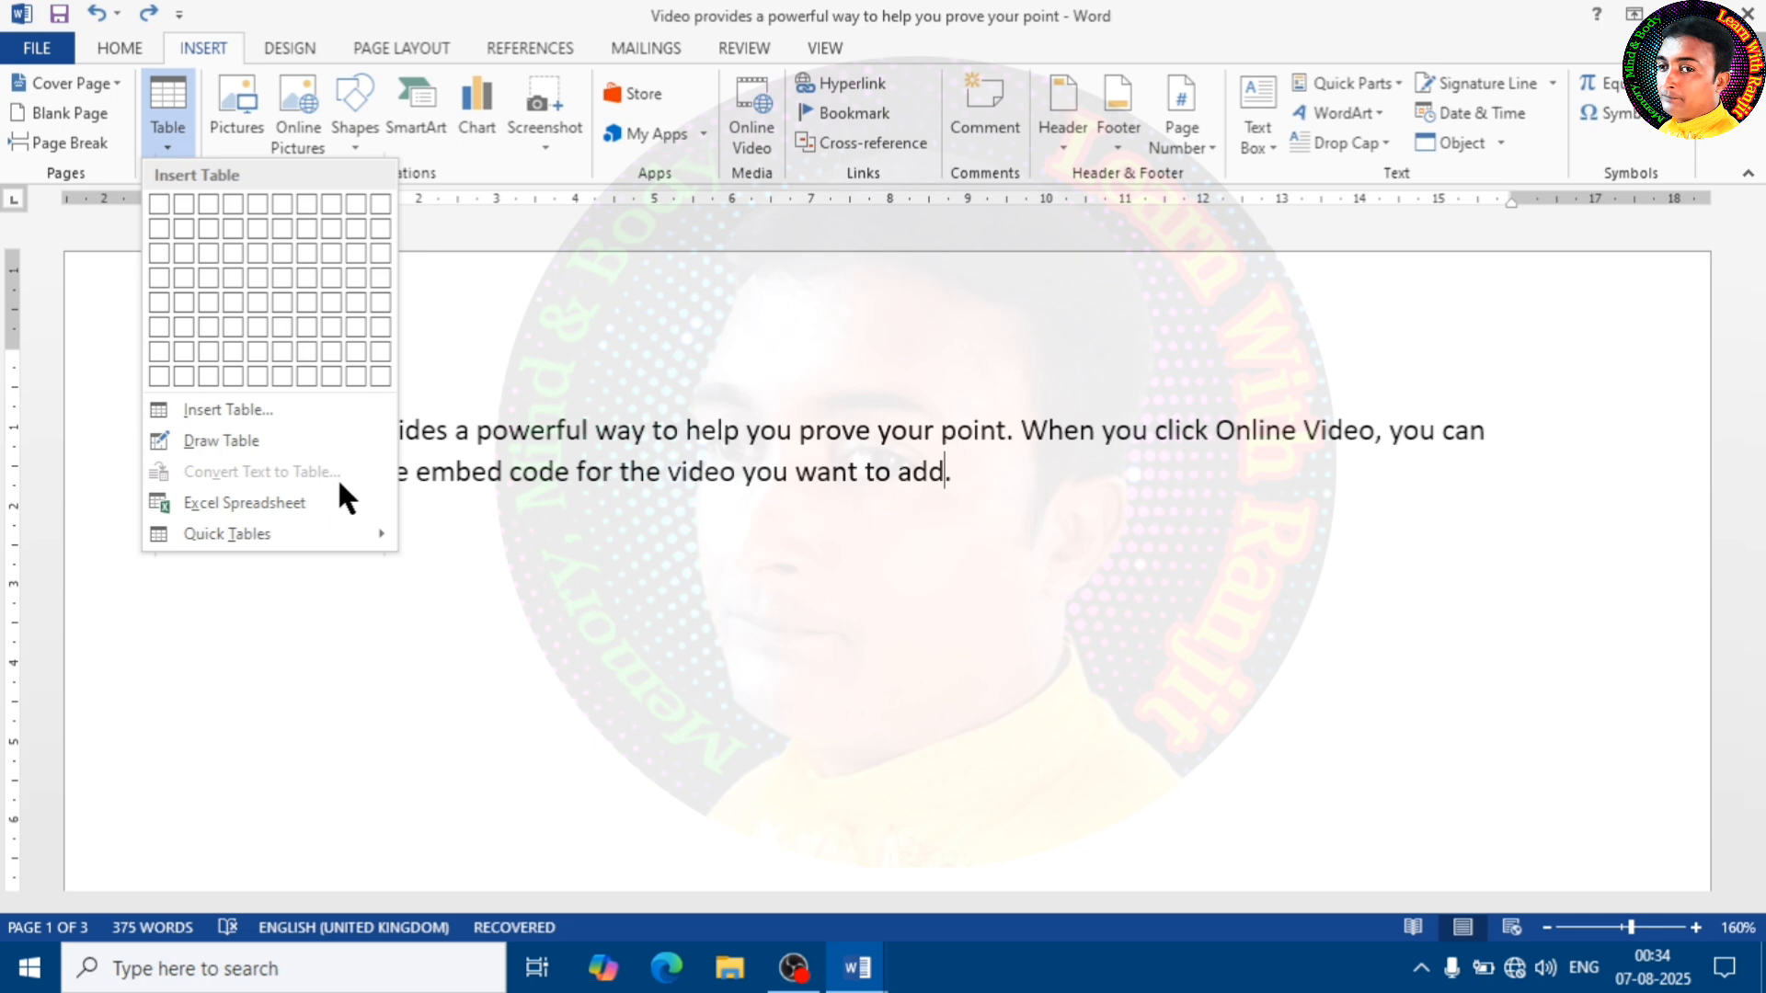
click(680, 477)
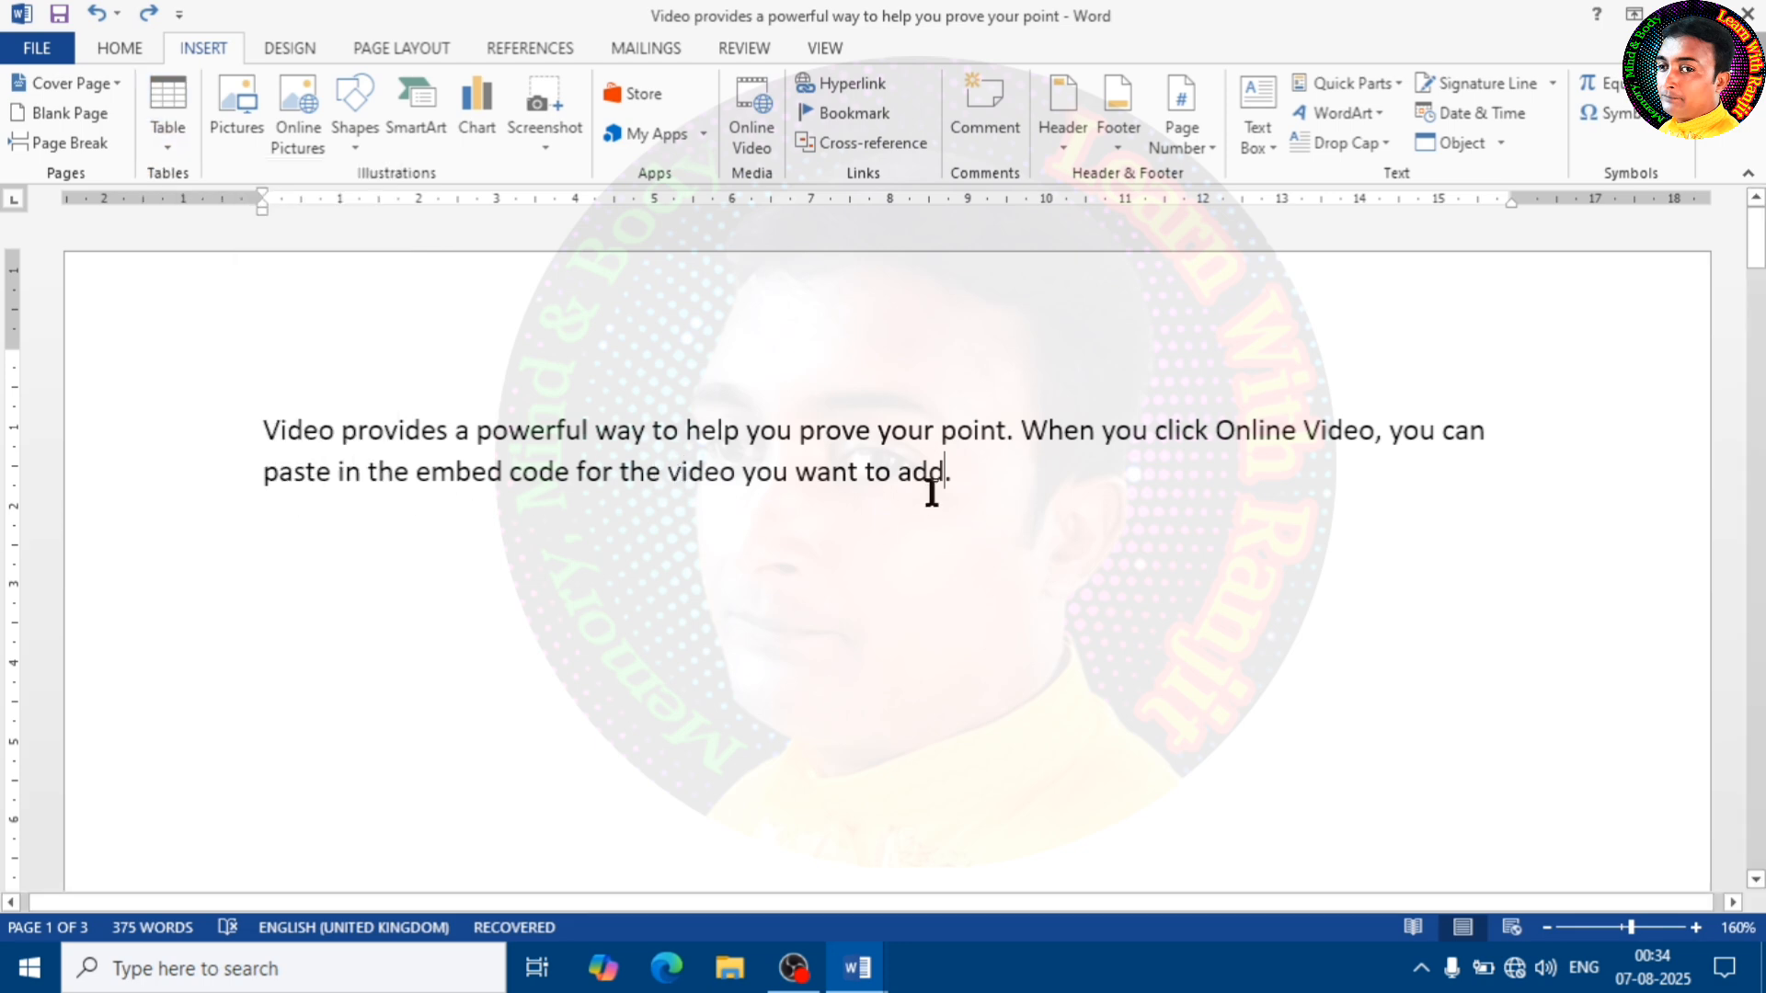
key(Return)
Insert an embedded Excel spreadsheet below the first paragraph
click(161, 149)
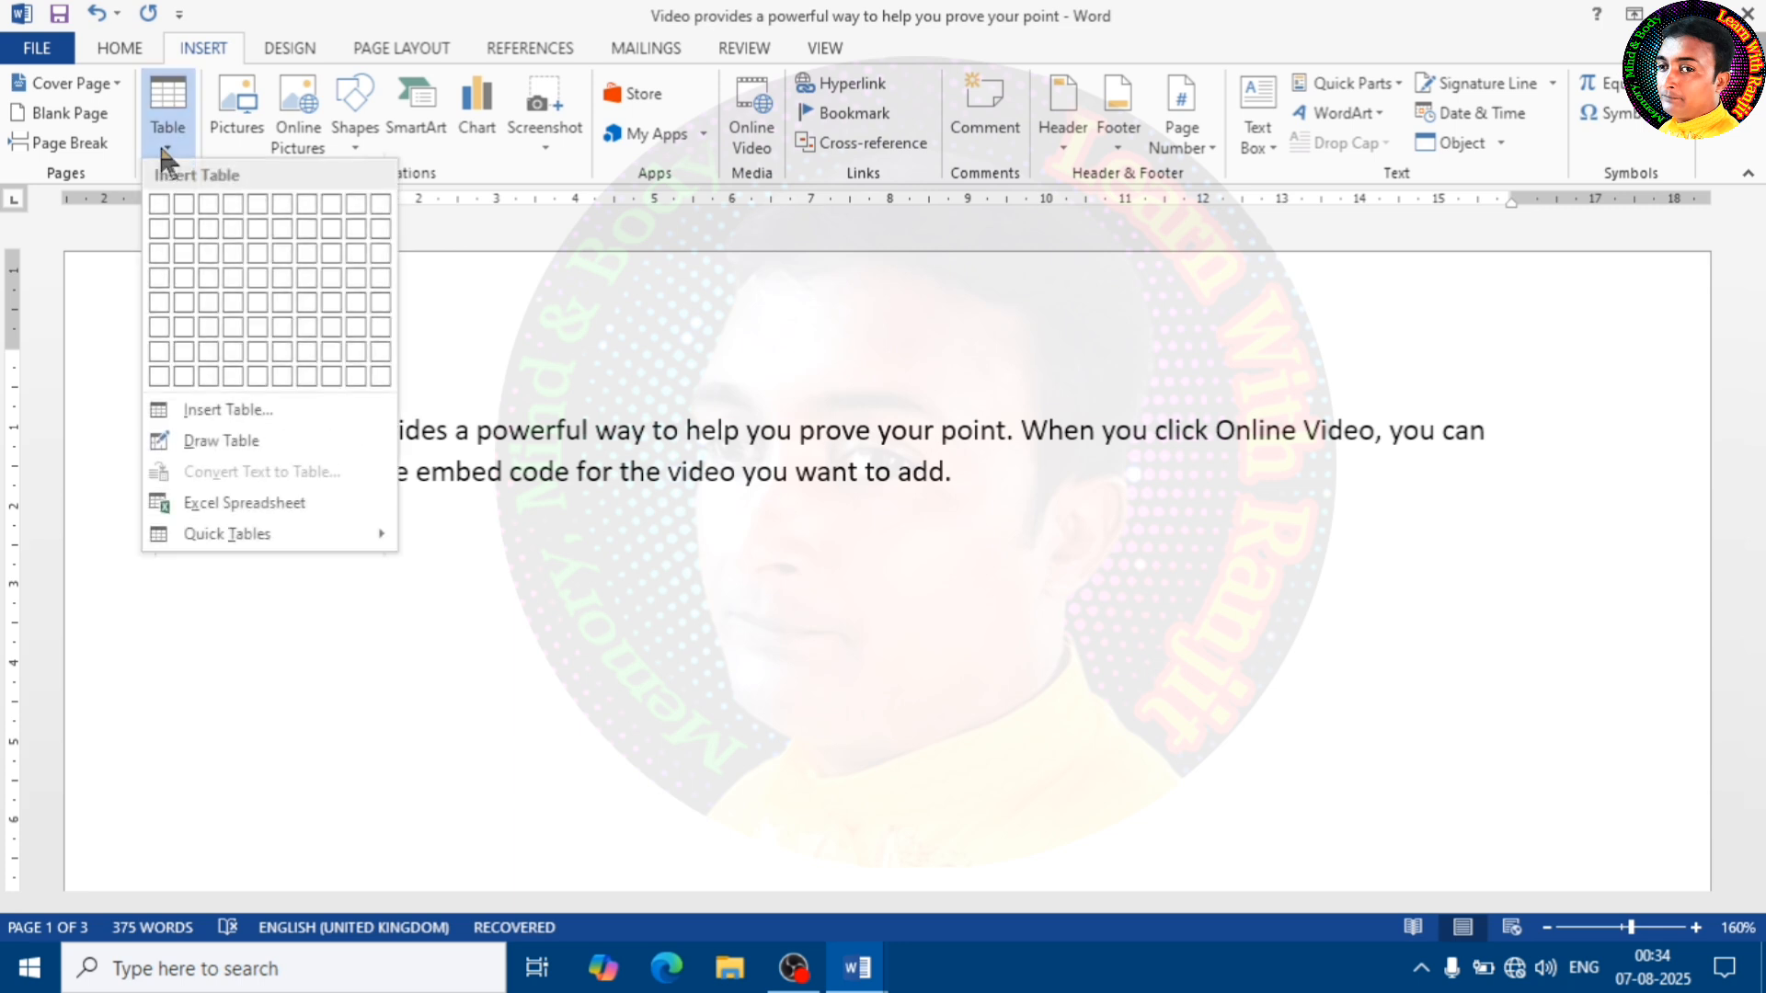
click(227, 505)
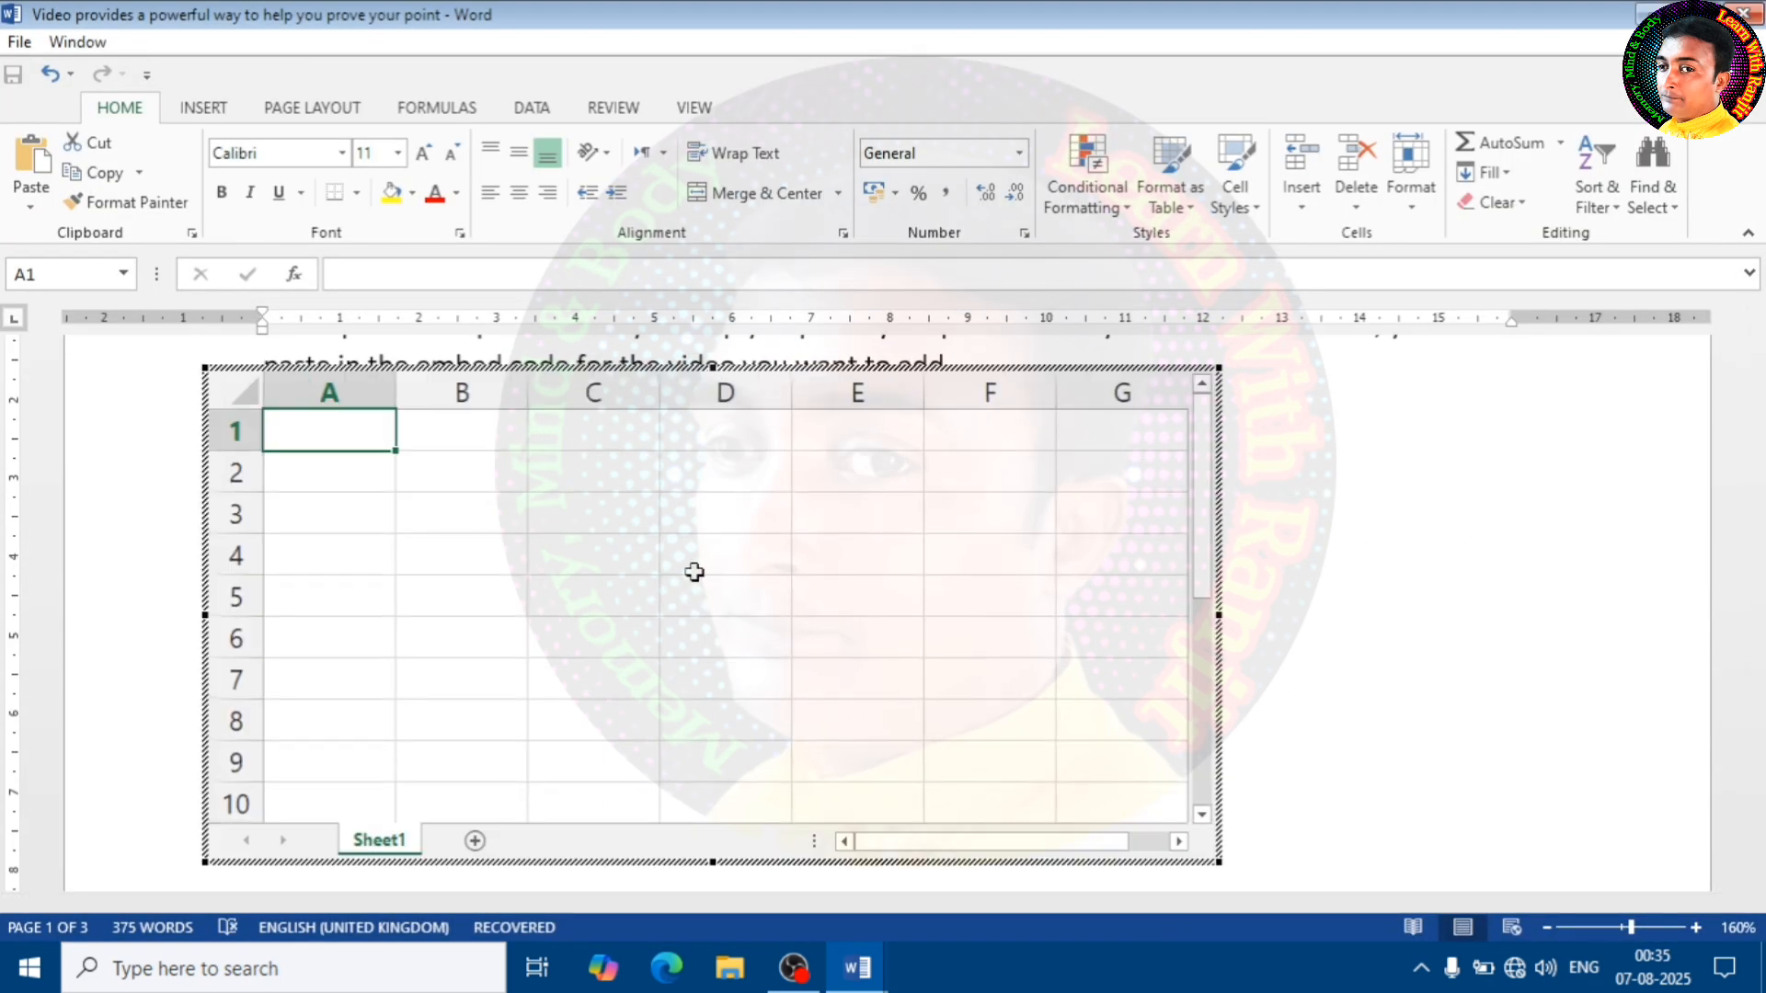
click(685, 439)
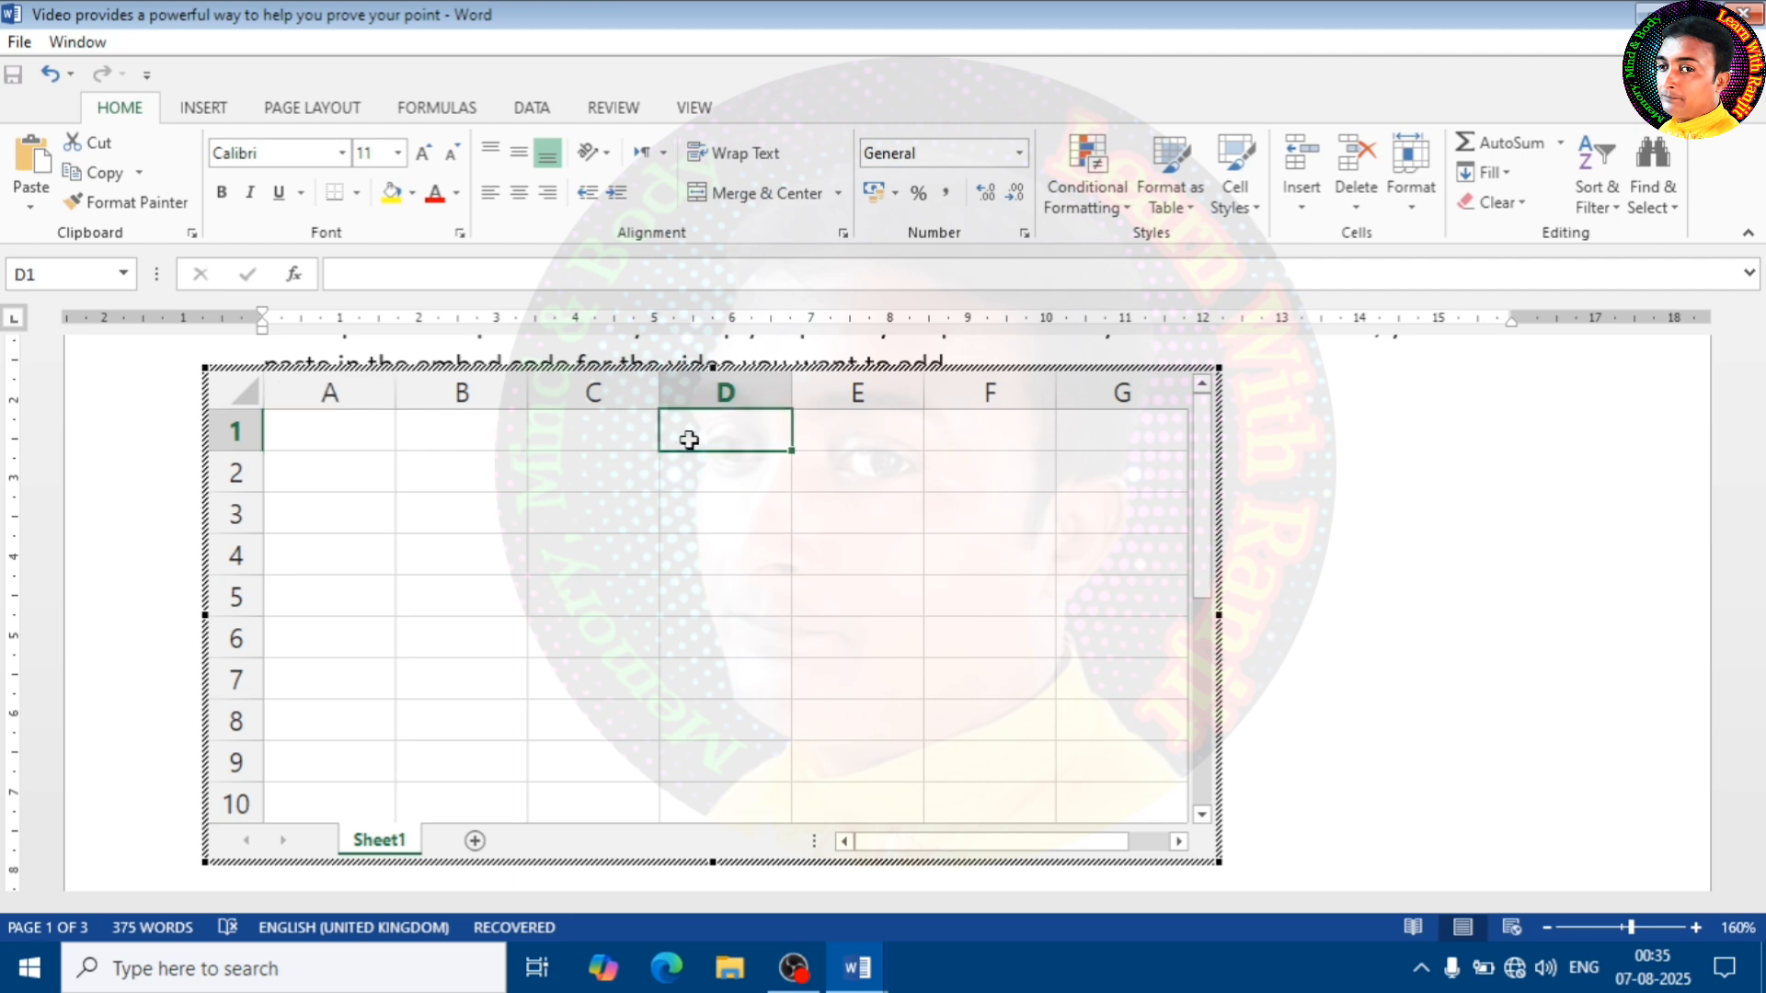
click(541, 441)
Enter 65, 52, 45, 25, 45 and 12 in cells A1 to F1 of the embedded spreadsheet
click(338, 442)
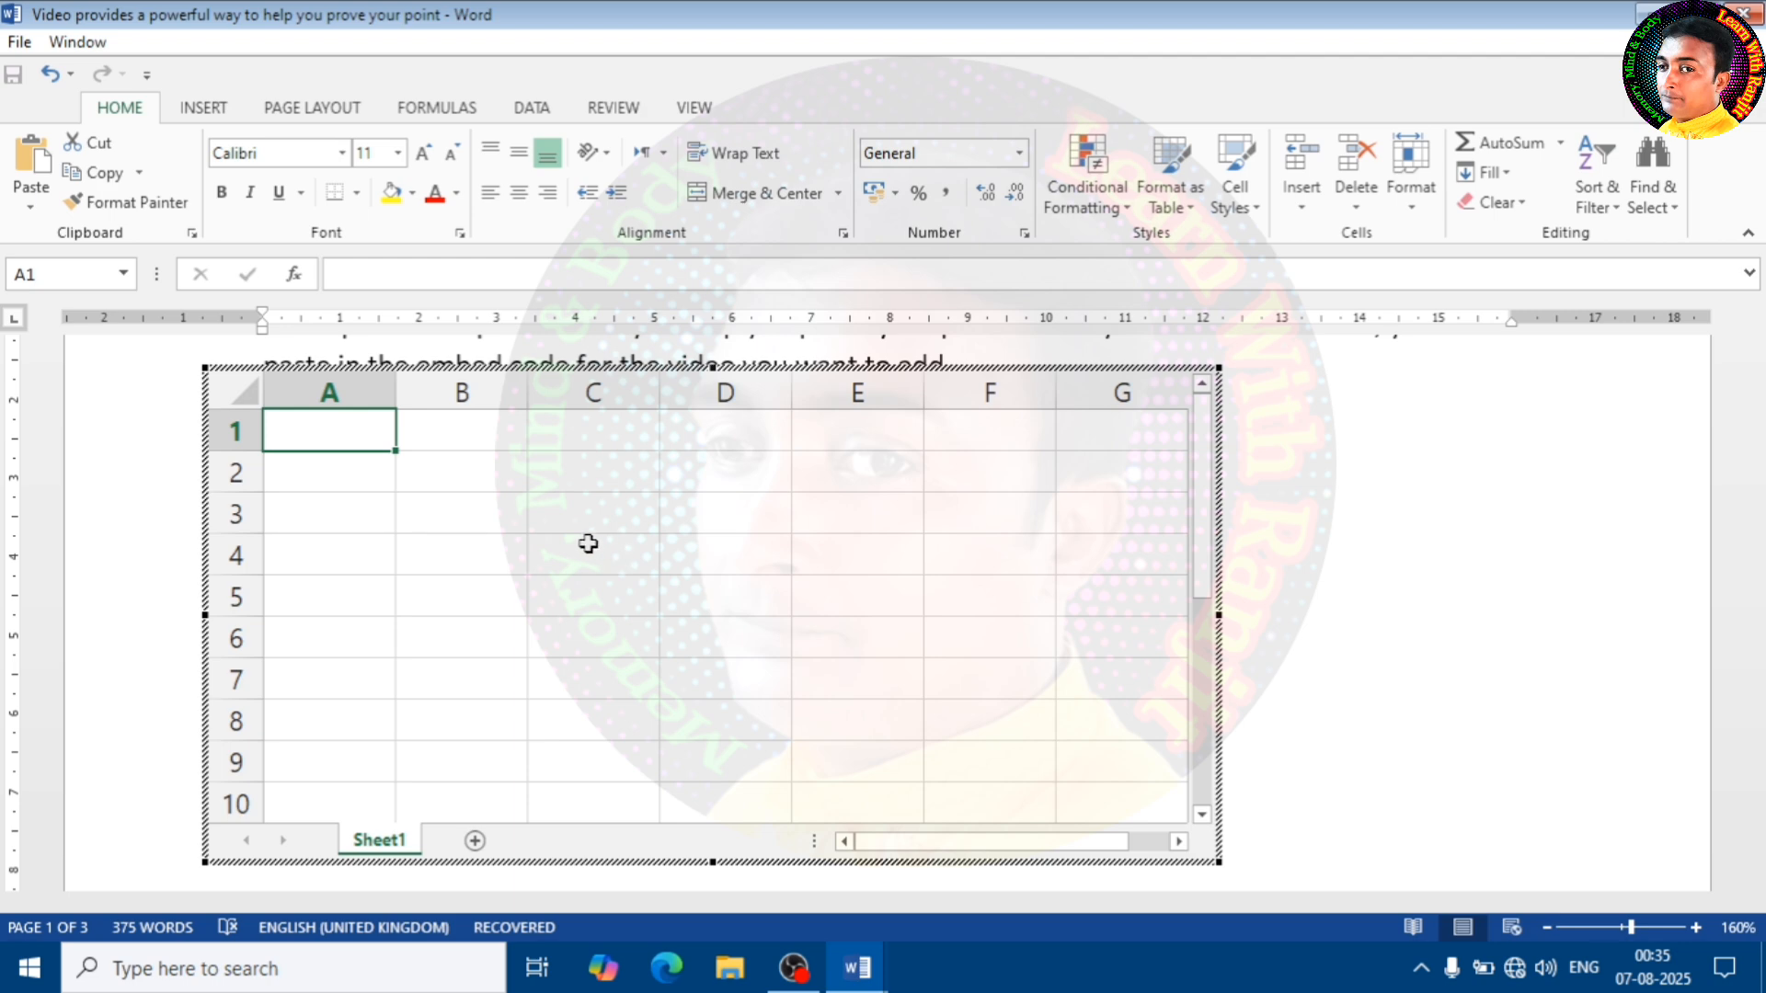
text(65)
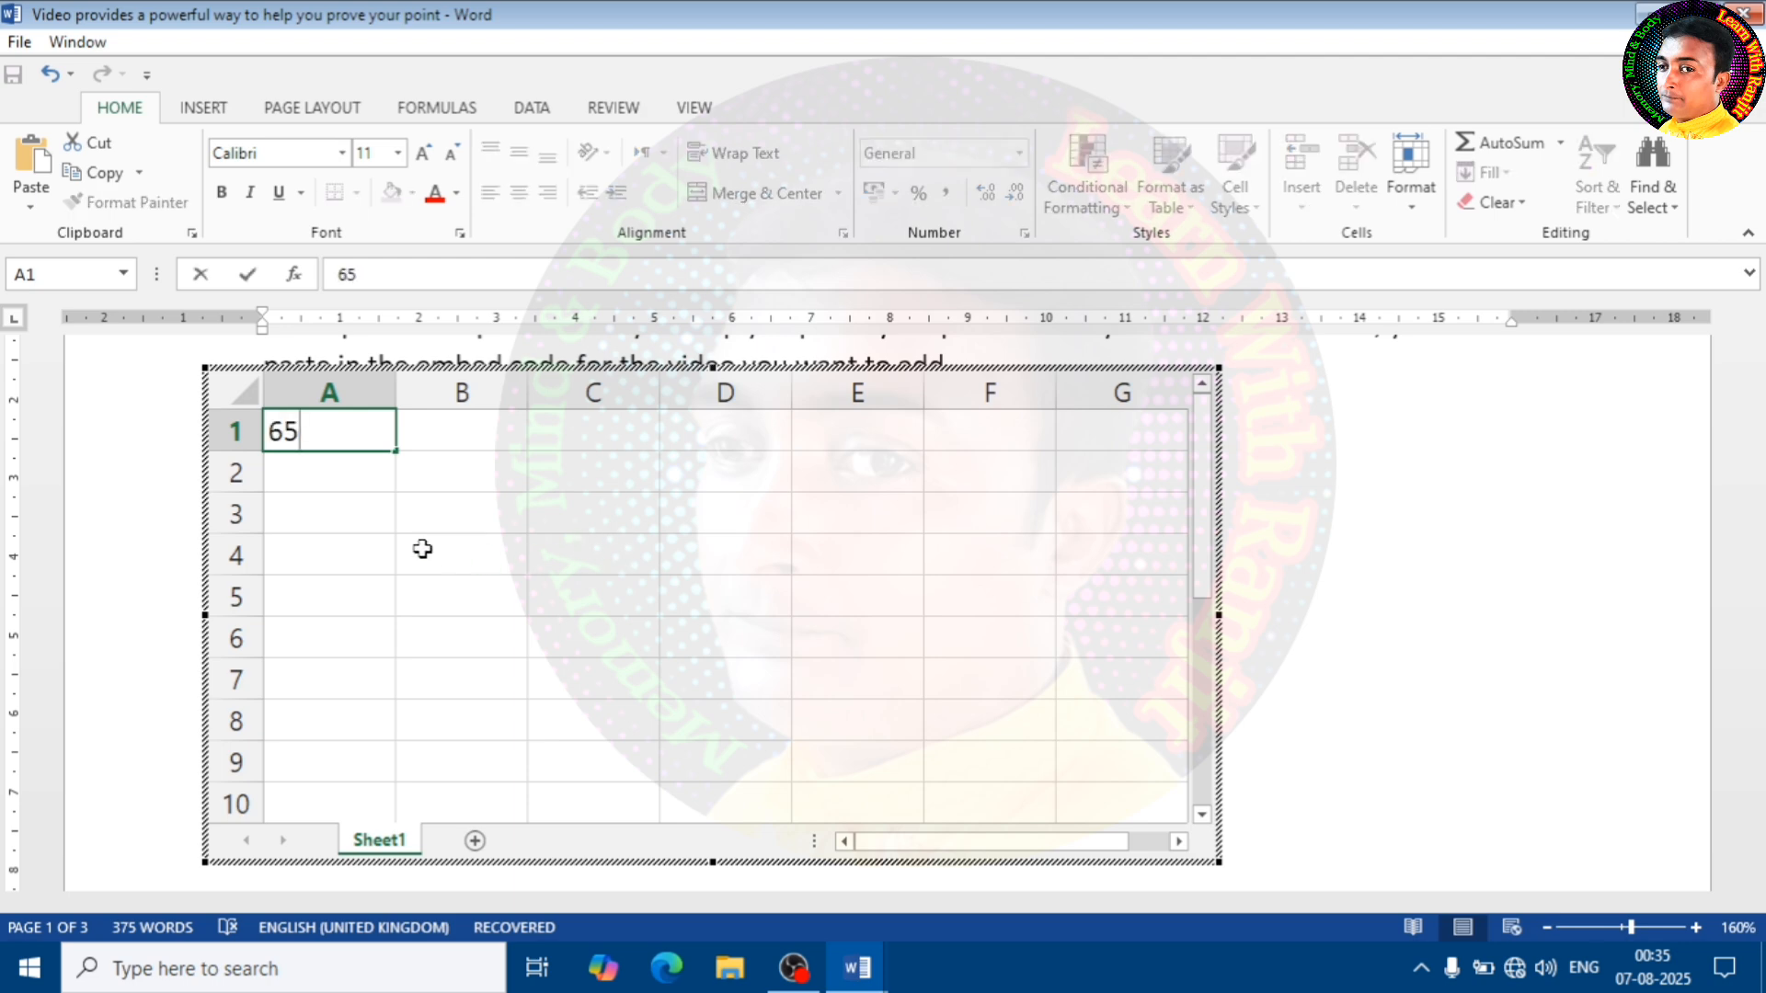
key(Tab)
text(52)
key(Tab)
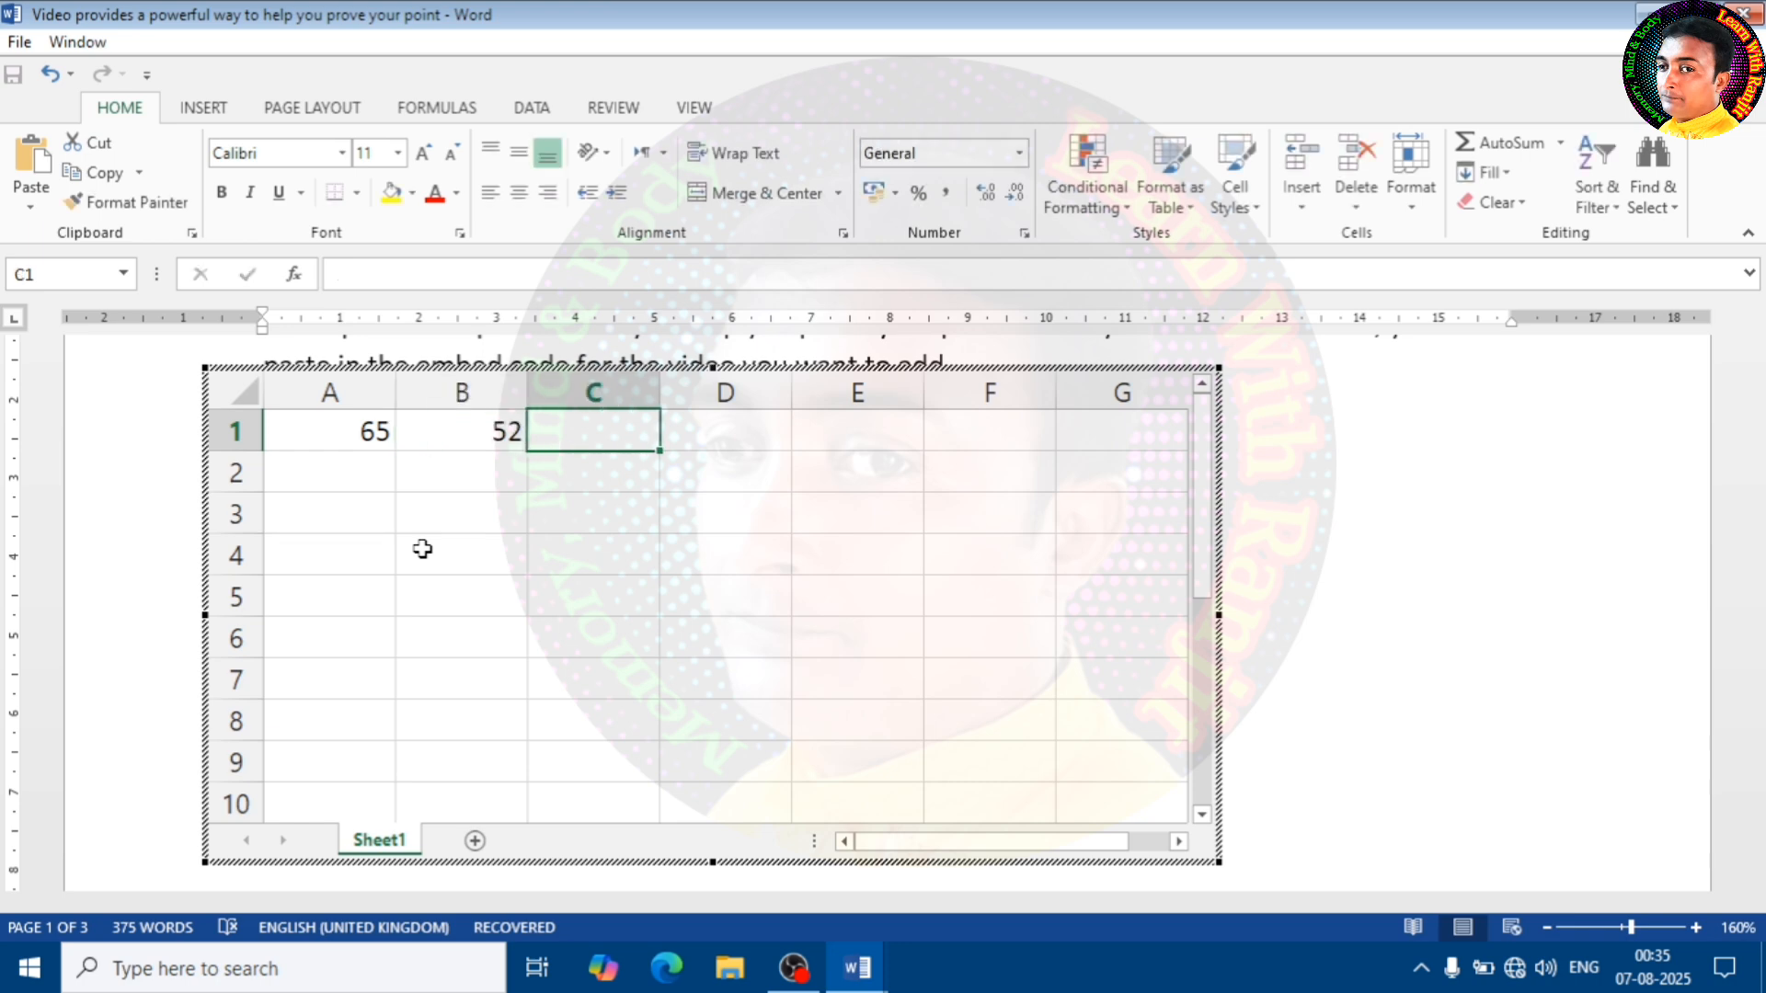
text(45)
key(Tab)
text(25)
key(Tab)
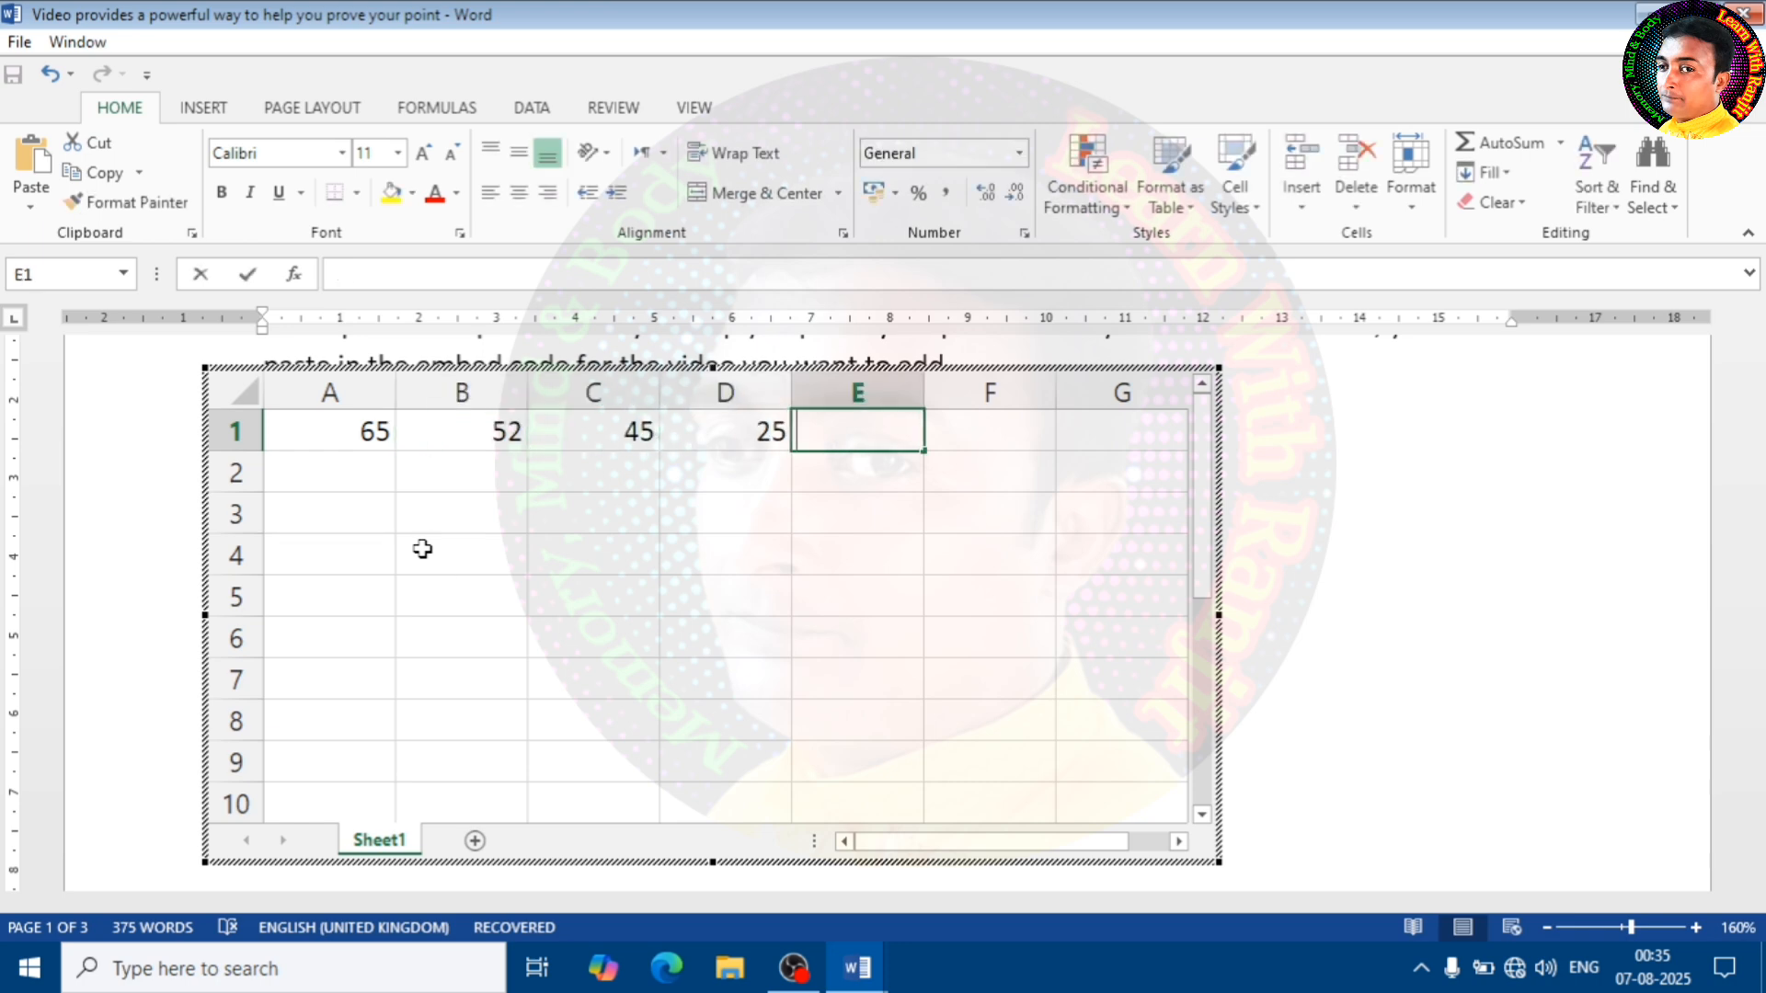
text(45)
key(Tab)
text(12)
key(Tab)
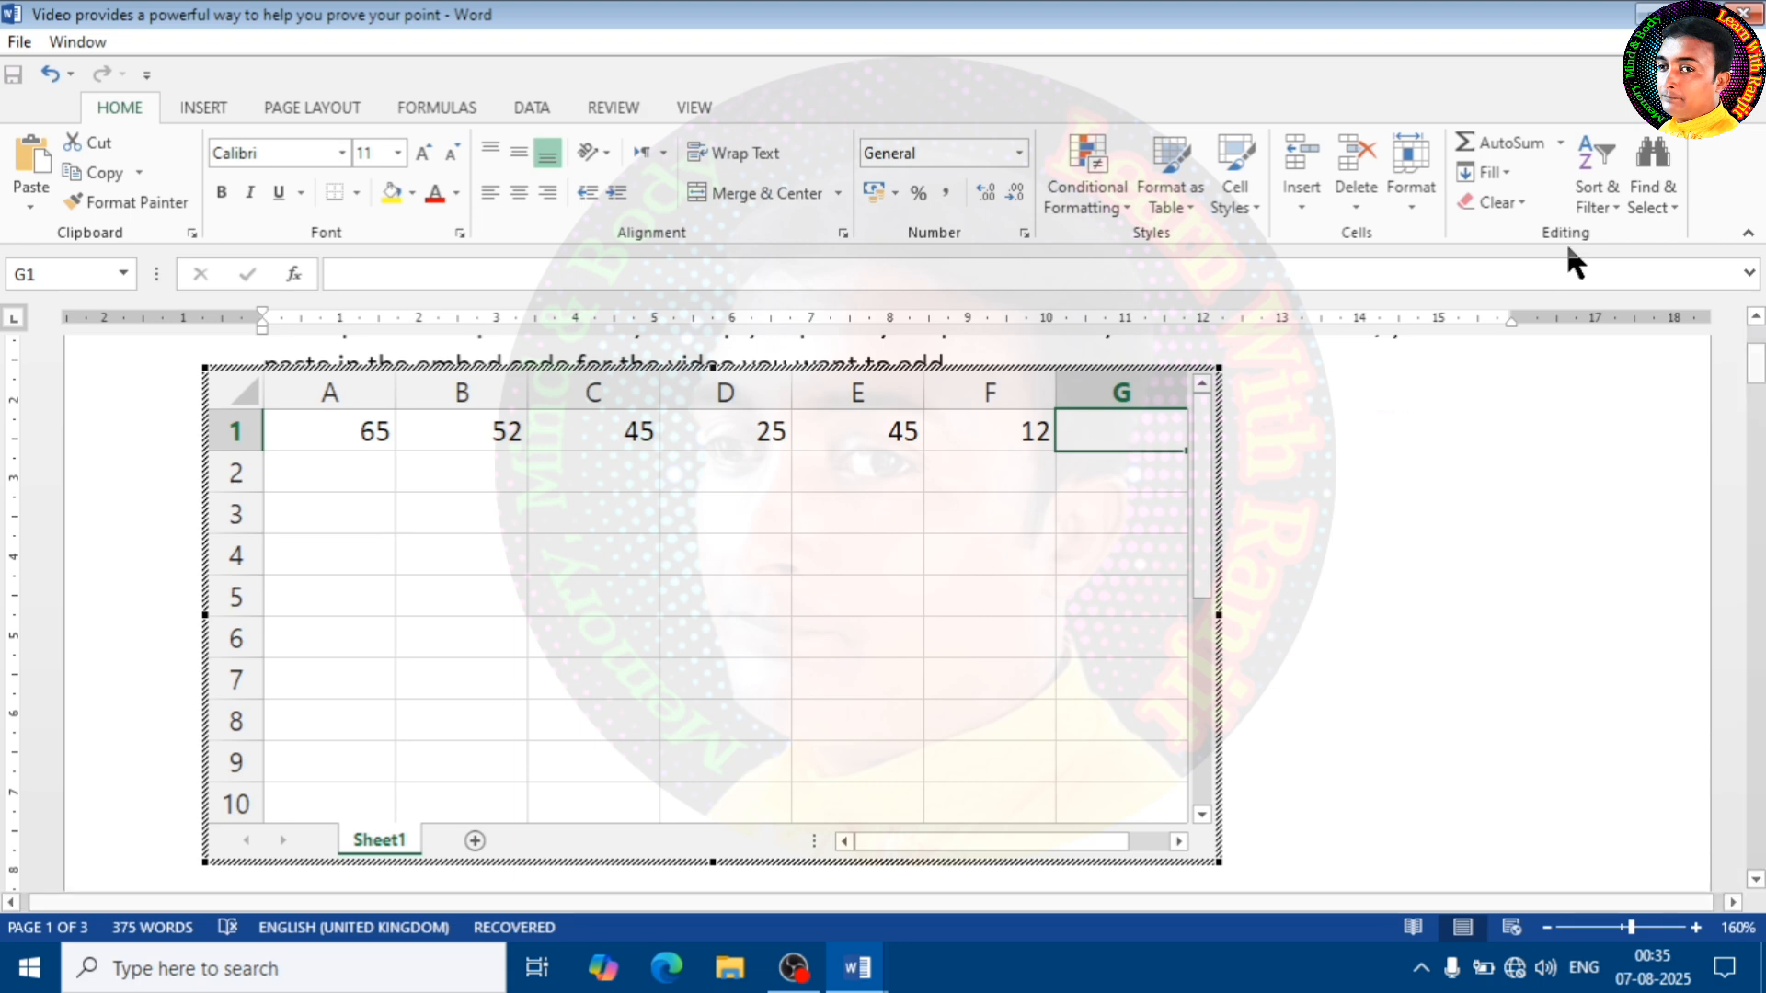
Total cells A1:F1 in cell G1 with AutoSum
click(1499, 140)
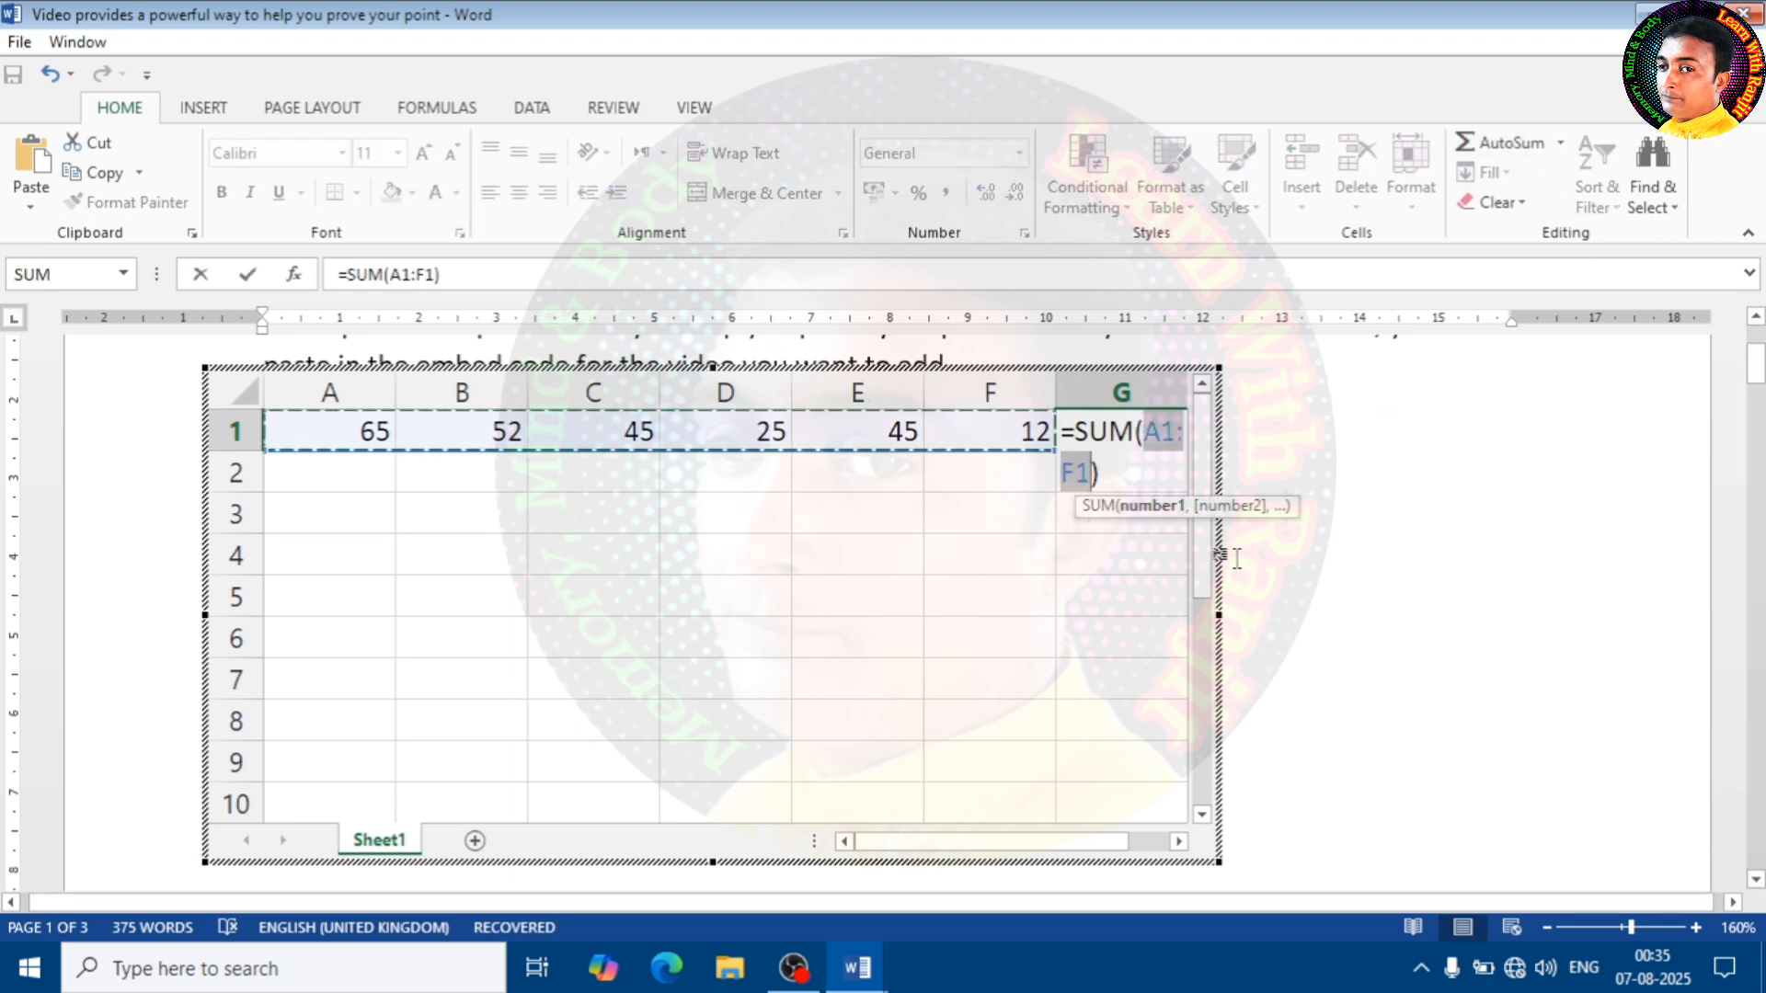
key(Return)
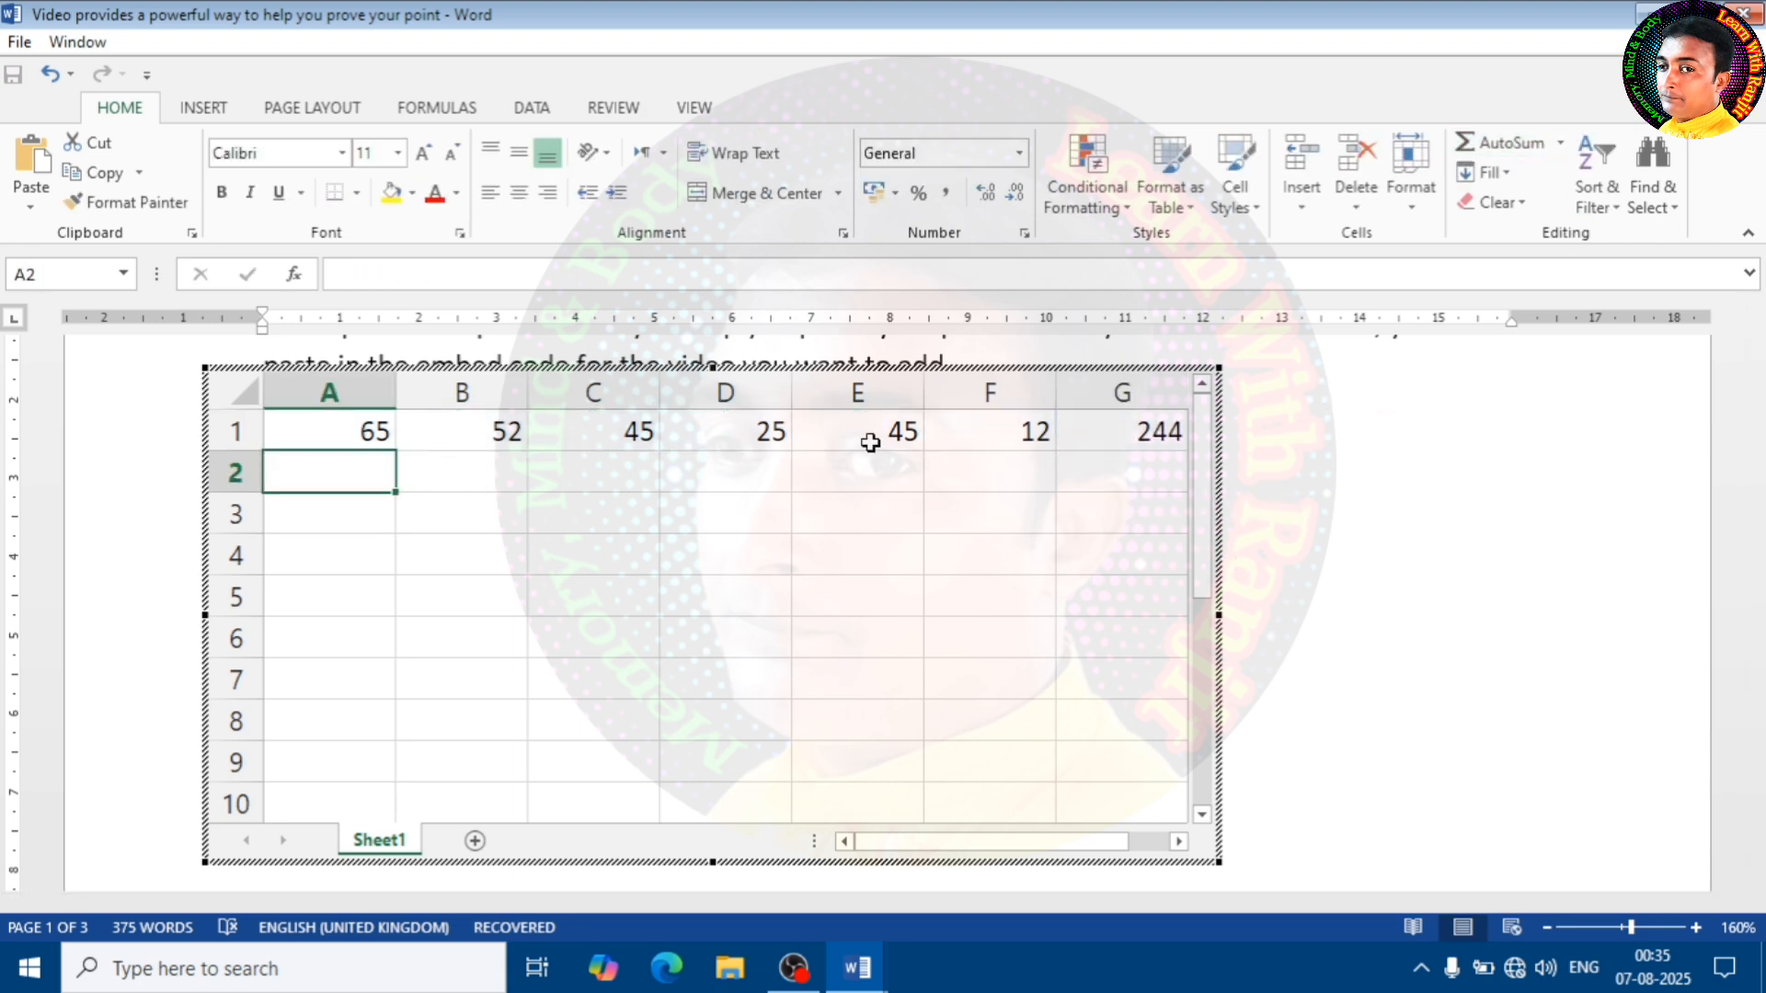
click(1148, 428)
click(1025, 526)
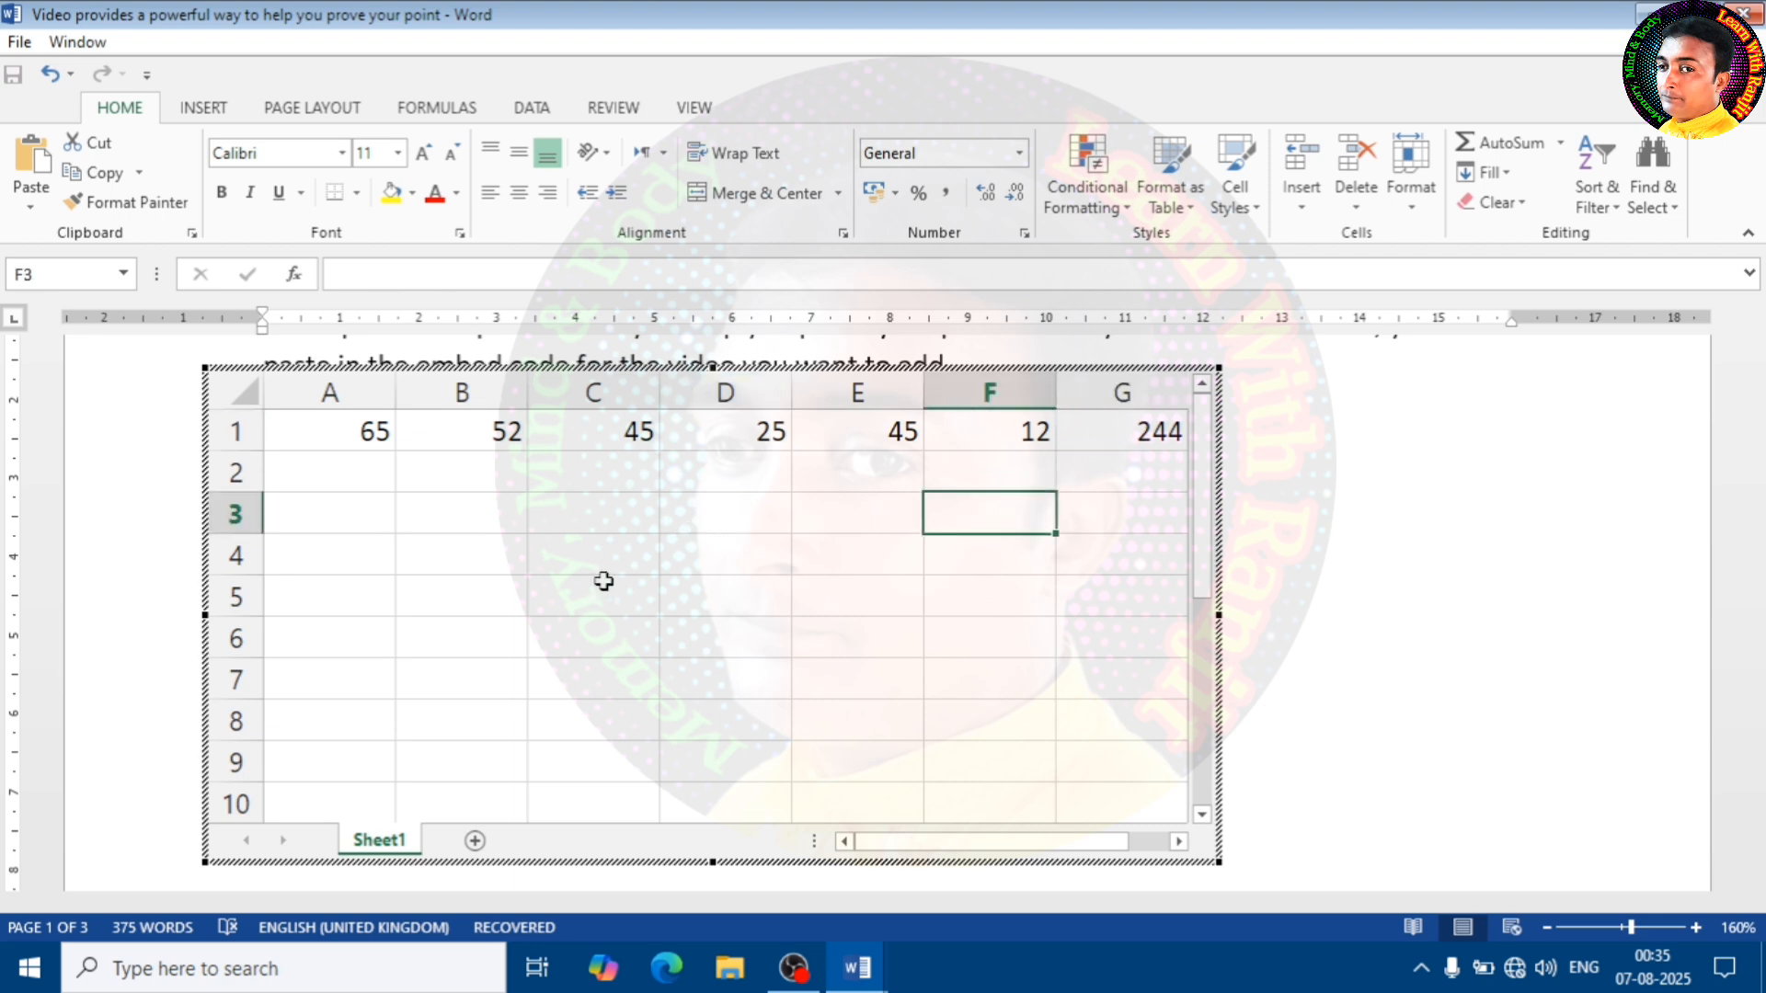
scroll(664, 681, down, 2)
scroll(657, 651, up, 2)
Undo the spreadsheet entries and the insertion of the embedded spreadsheet
key(ctrl+z)
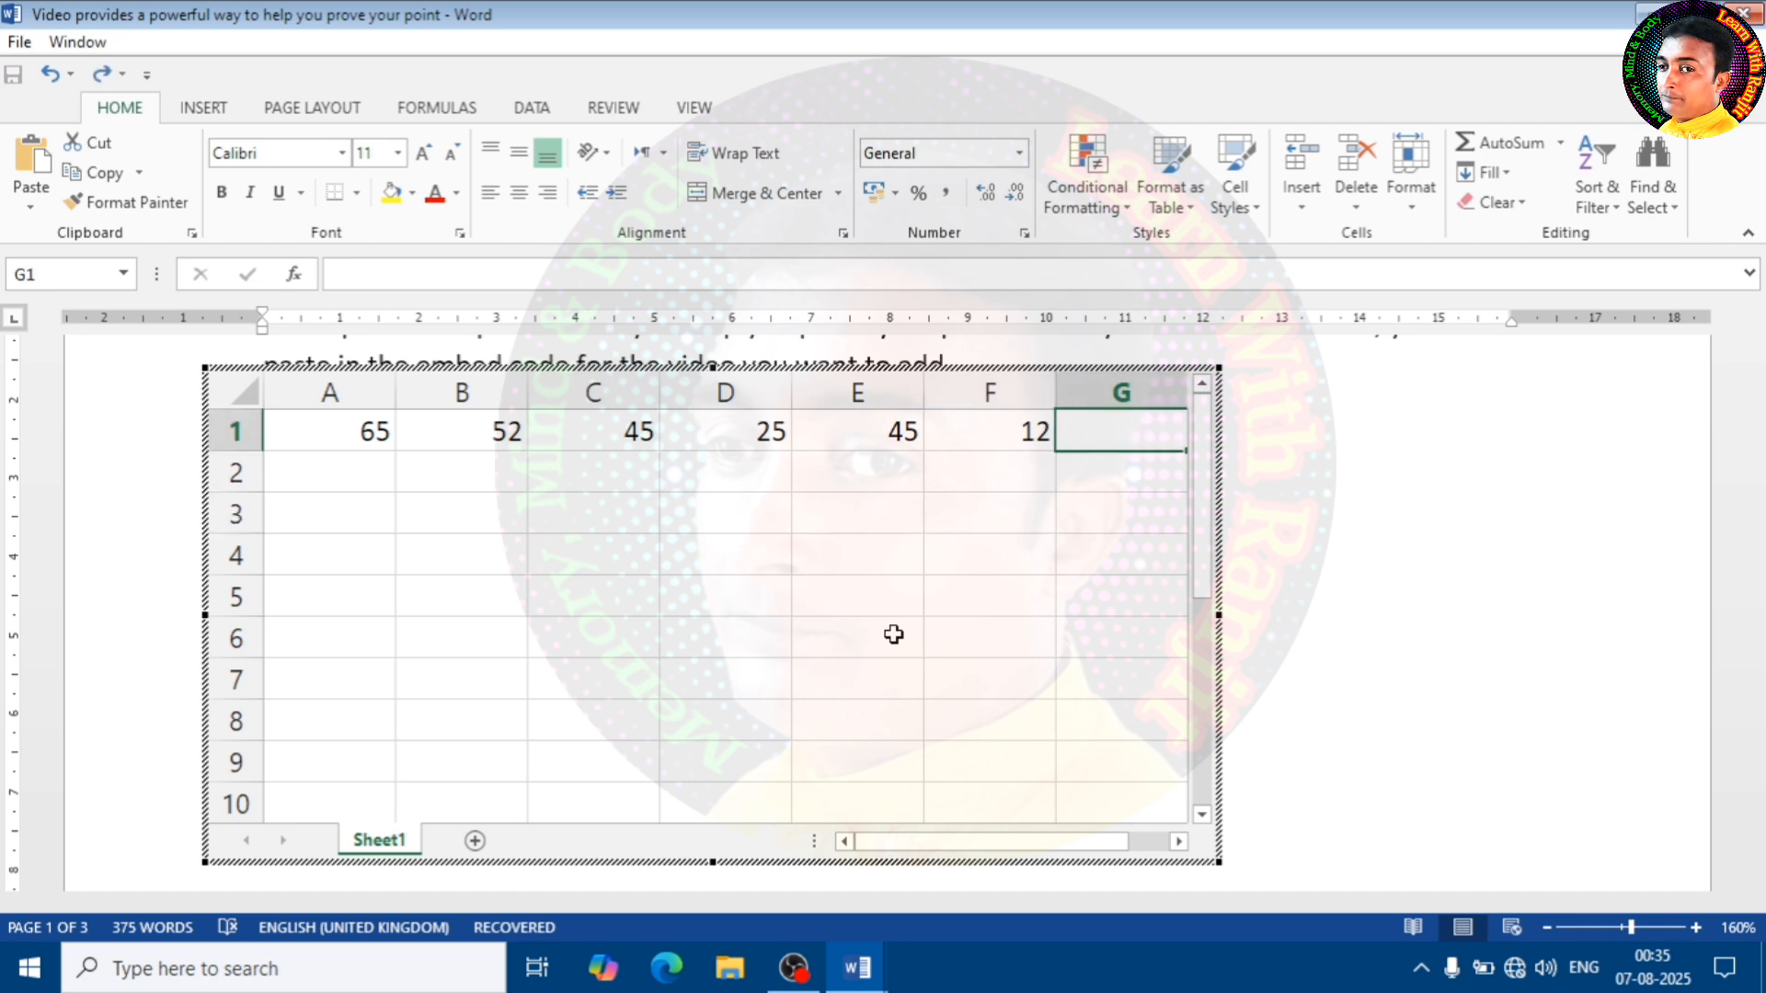
key(ctrl+z)
key(ctrl+z)
key(ctrl+z)
key(ctrl+z)
key(ctrl+z)
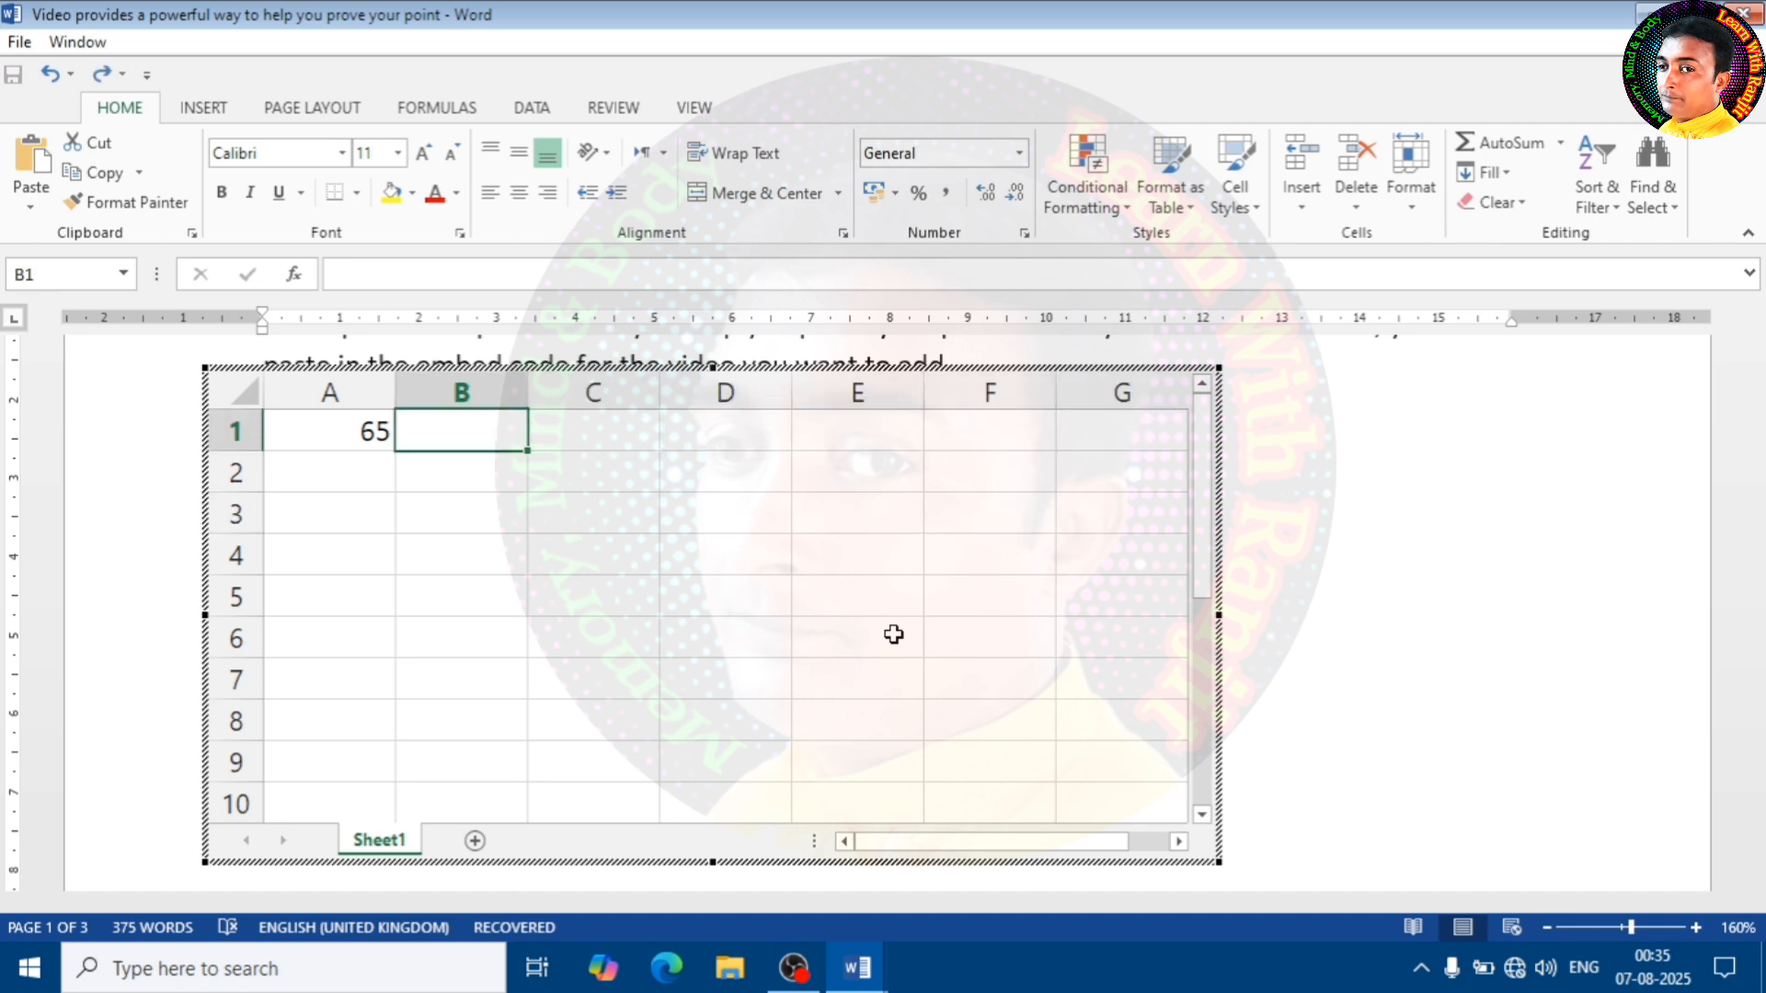
key(ctrl+z)
key(ctrl+z)
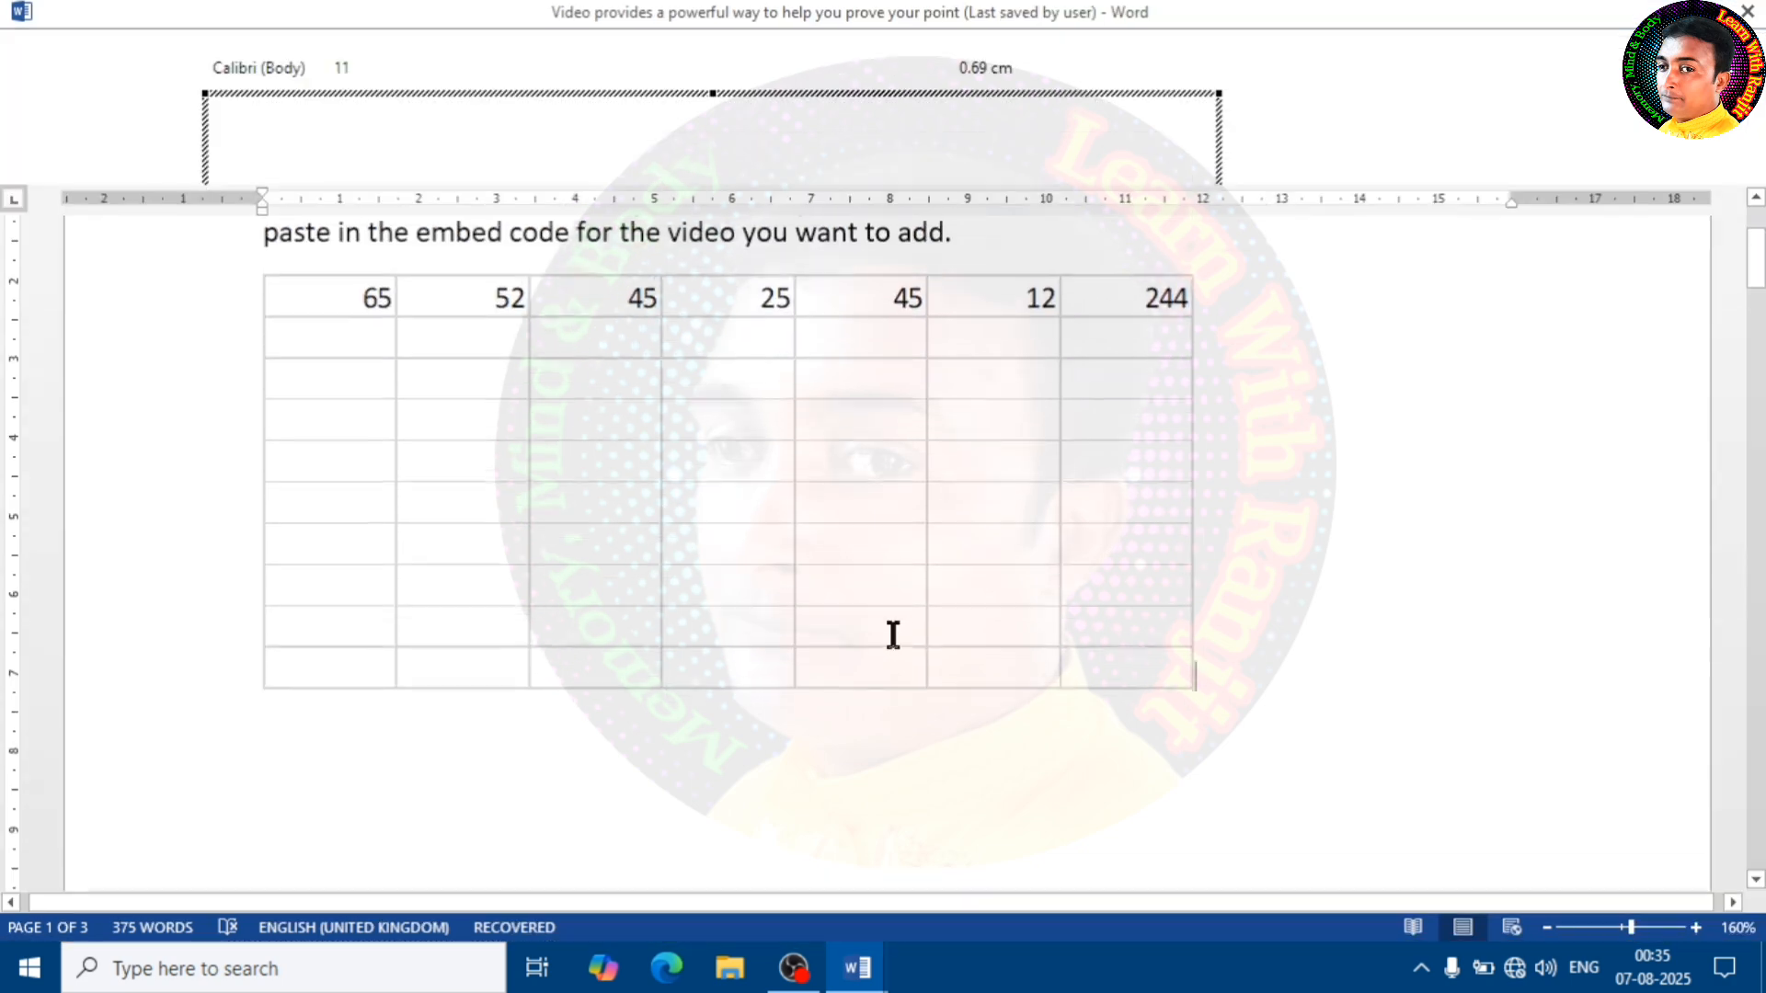
key(ctrl+z)
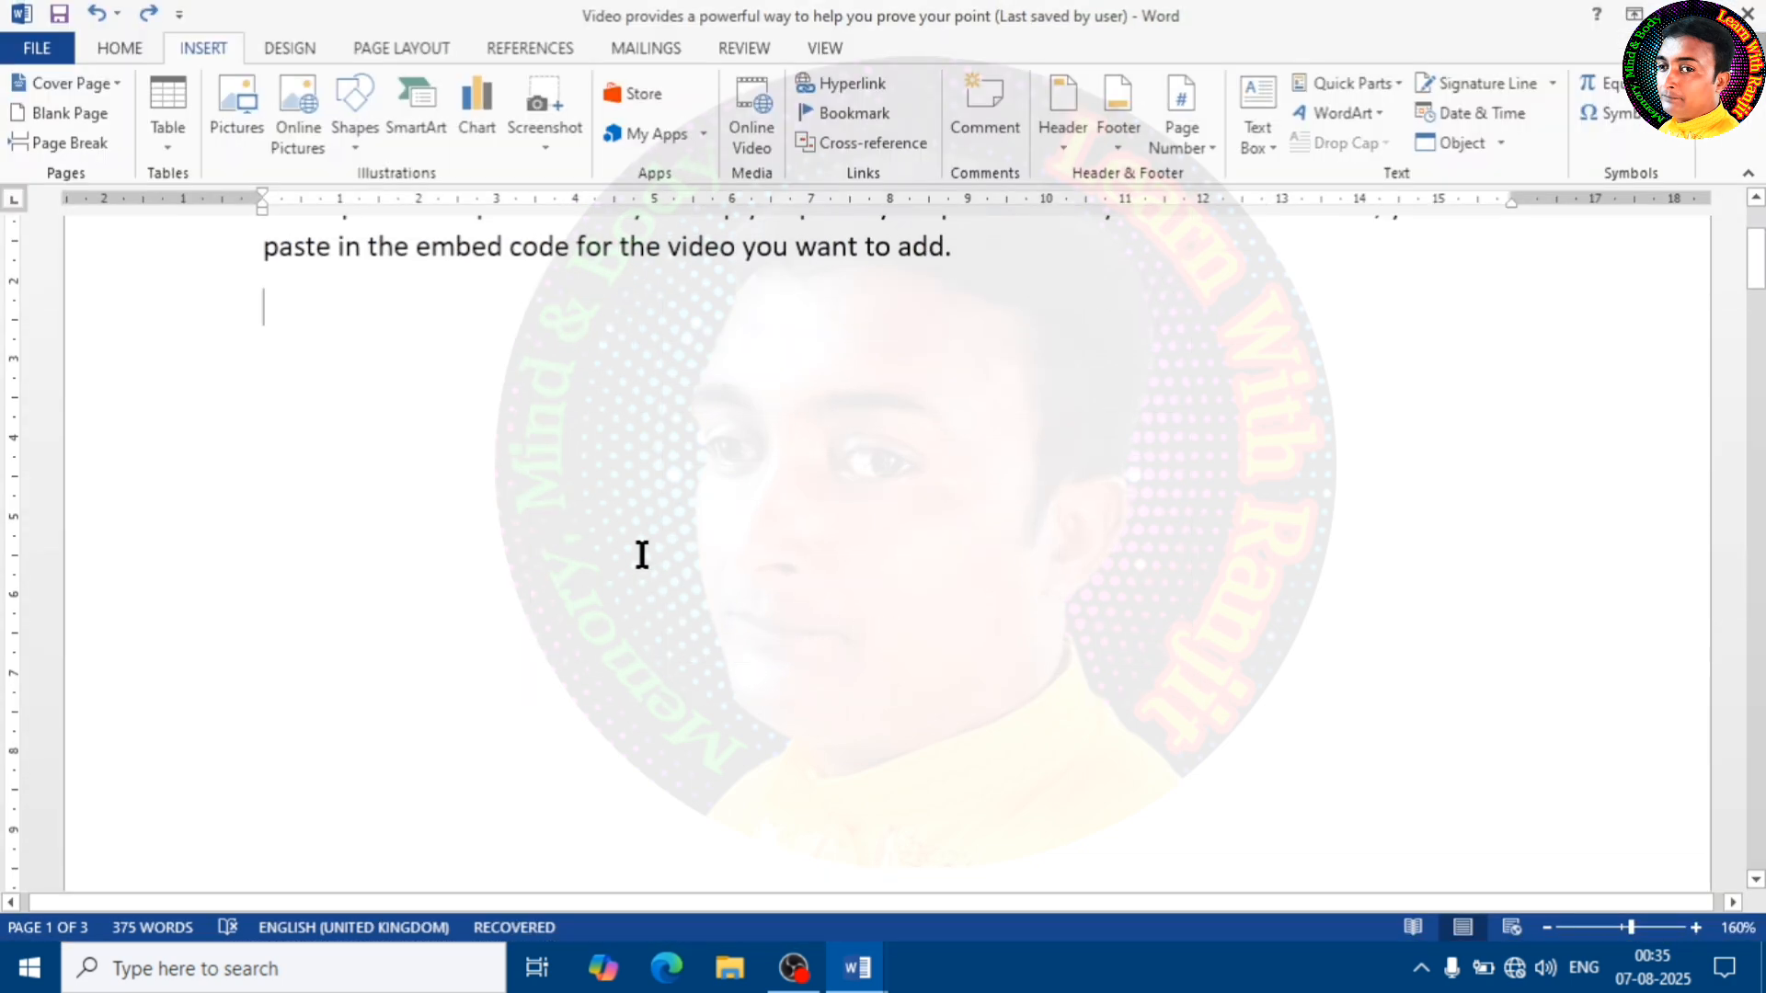
Insert the built-in Calendar 2 quick table on the empty line below the first paragraph
scroll(638, 543, up, 2)
click(485, 608)
click(304, 557)
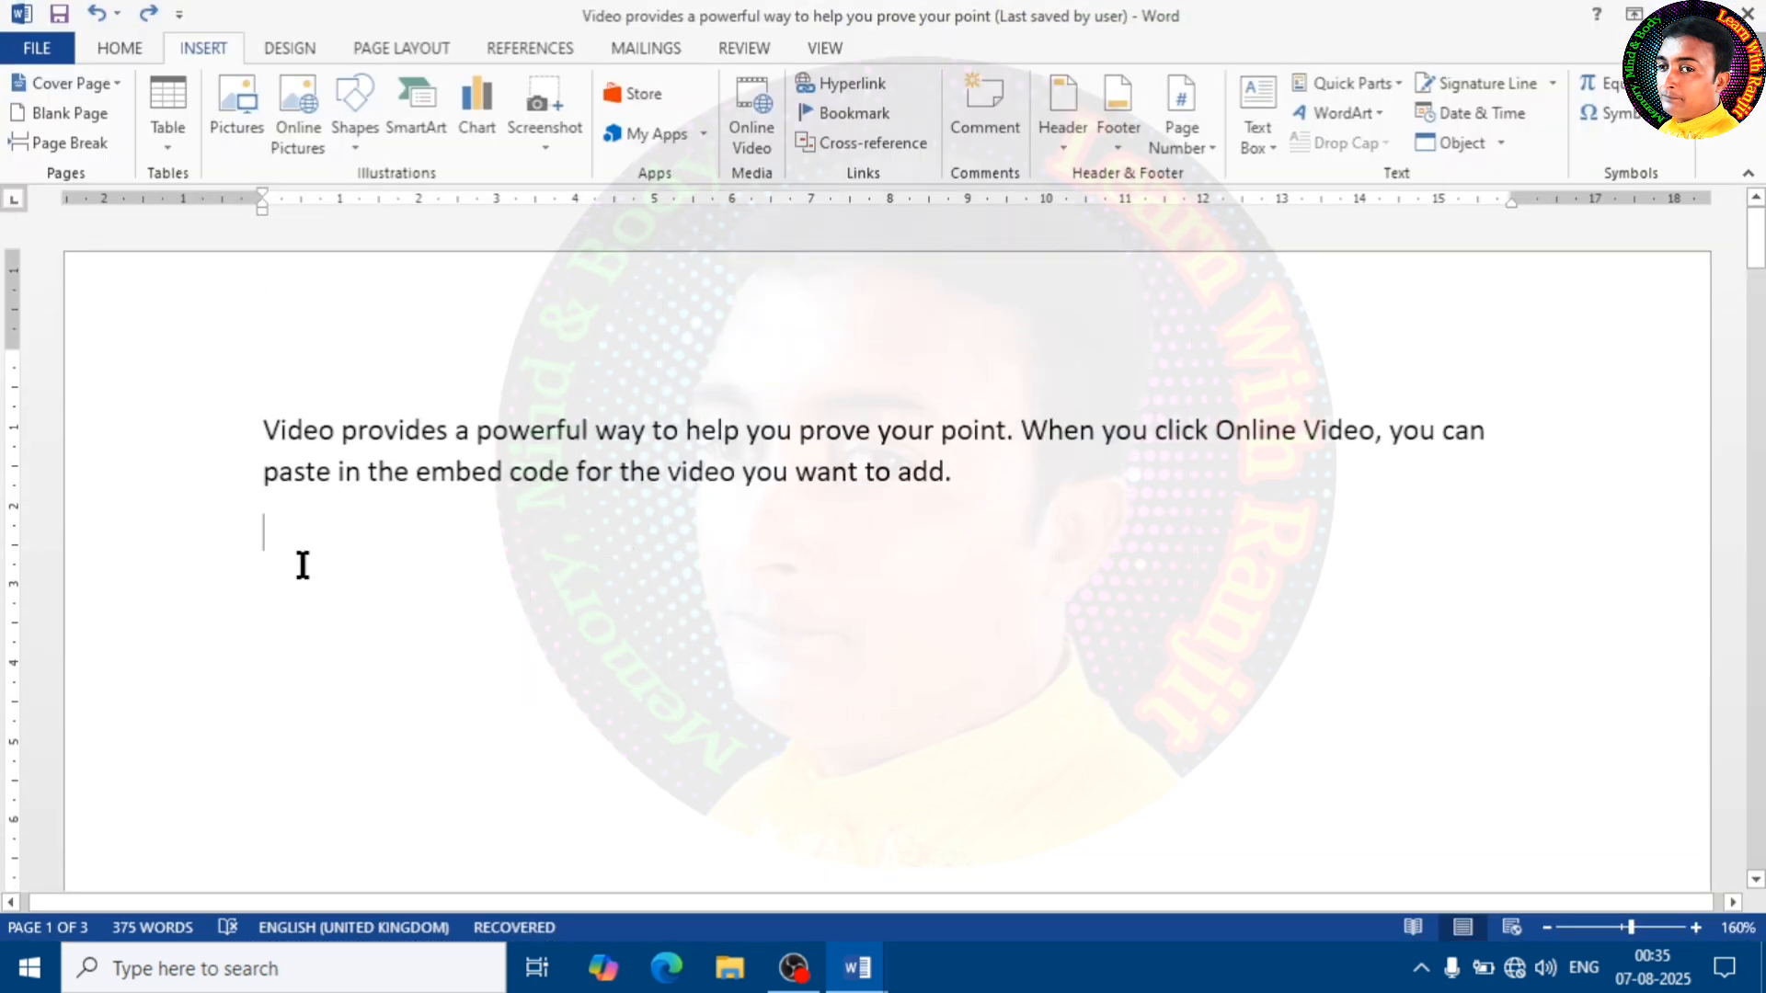
click(175, 146)
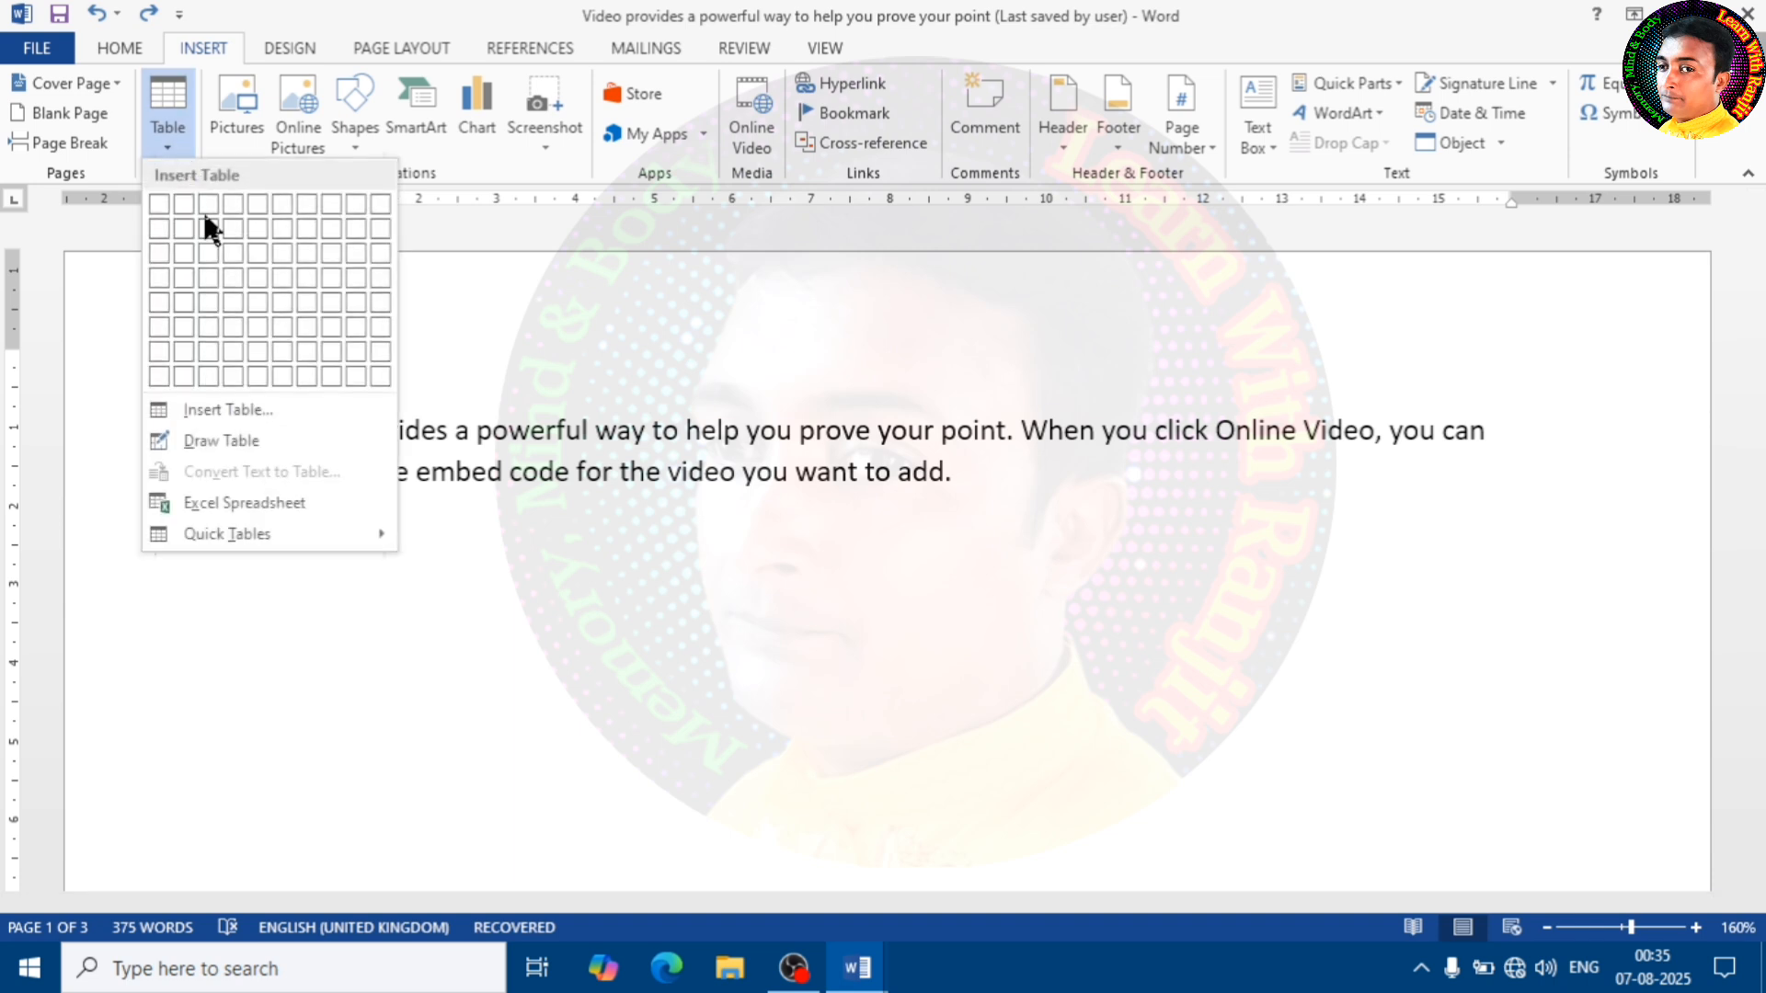
mouse_move(289, 534)
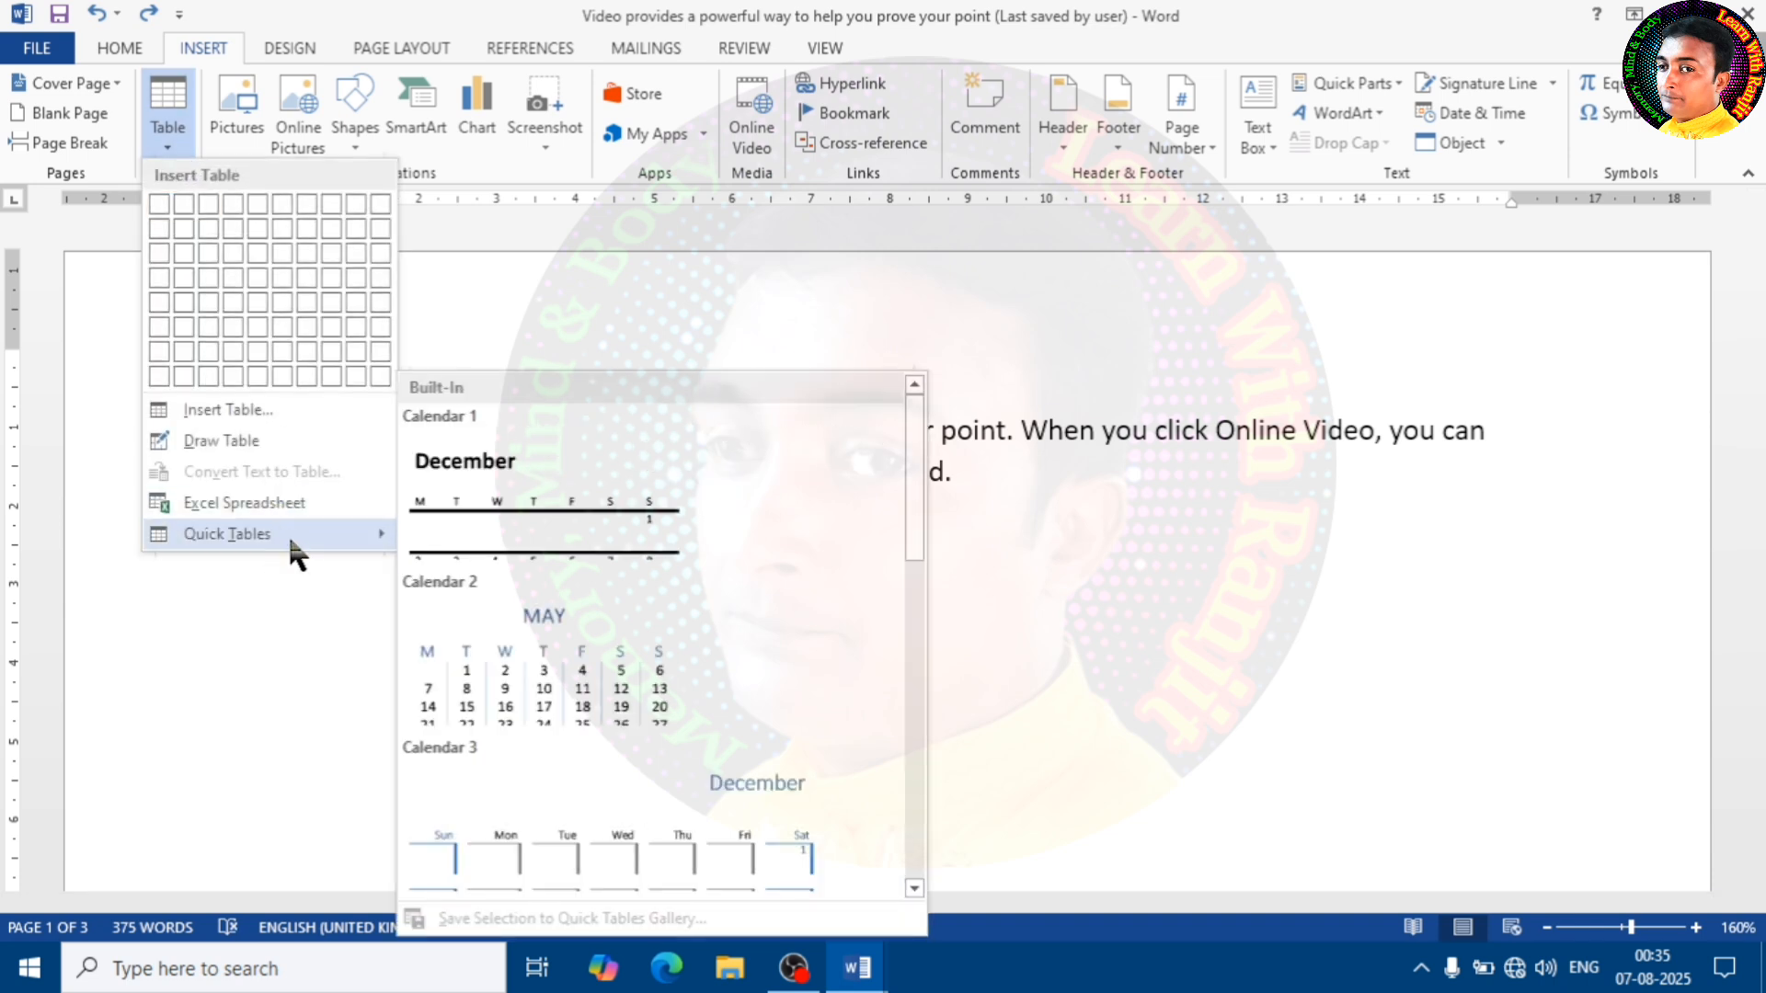
click(549, 666)
scroll(694, 611, down, 3)
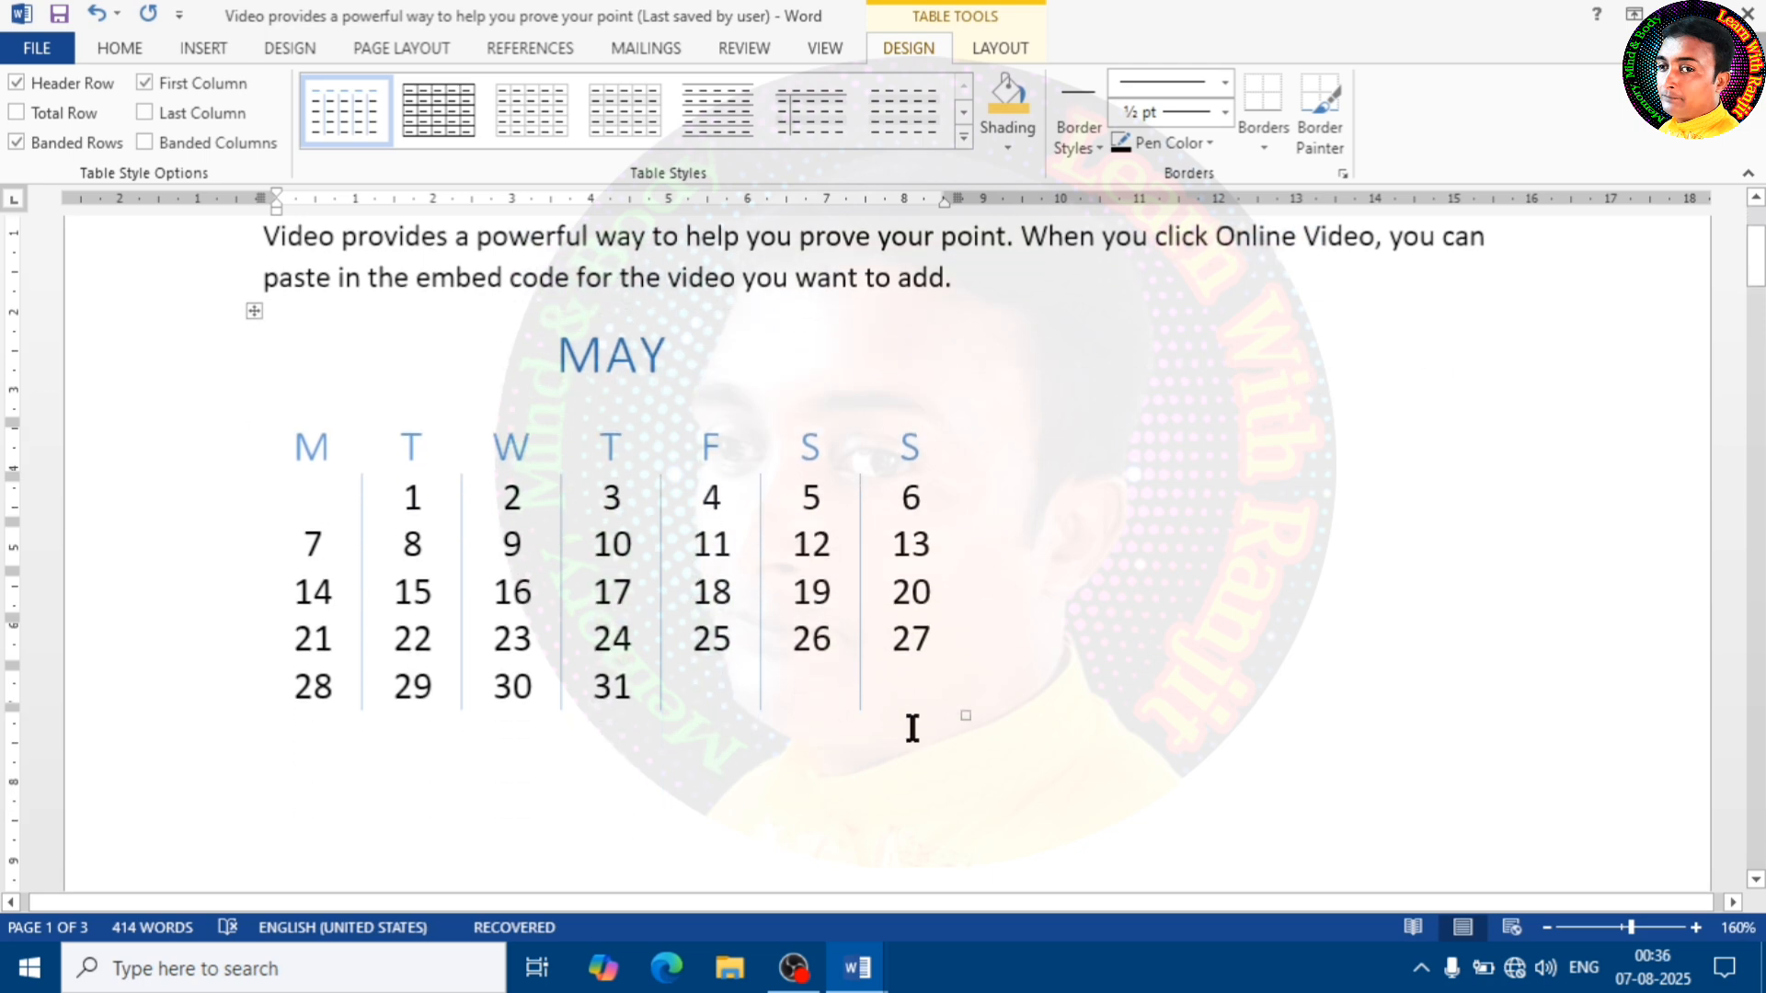
Enlarge the May calendar table to about 12 cm wide and select the whole table
drag(962, 721, 1178, 829)
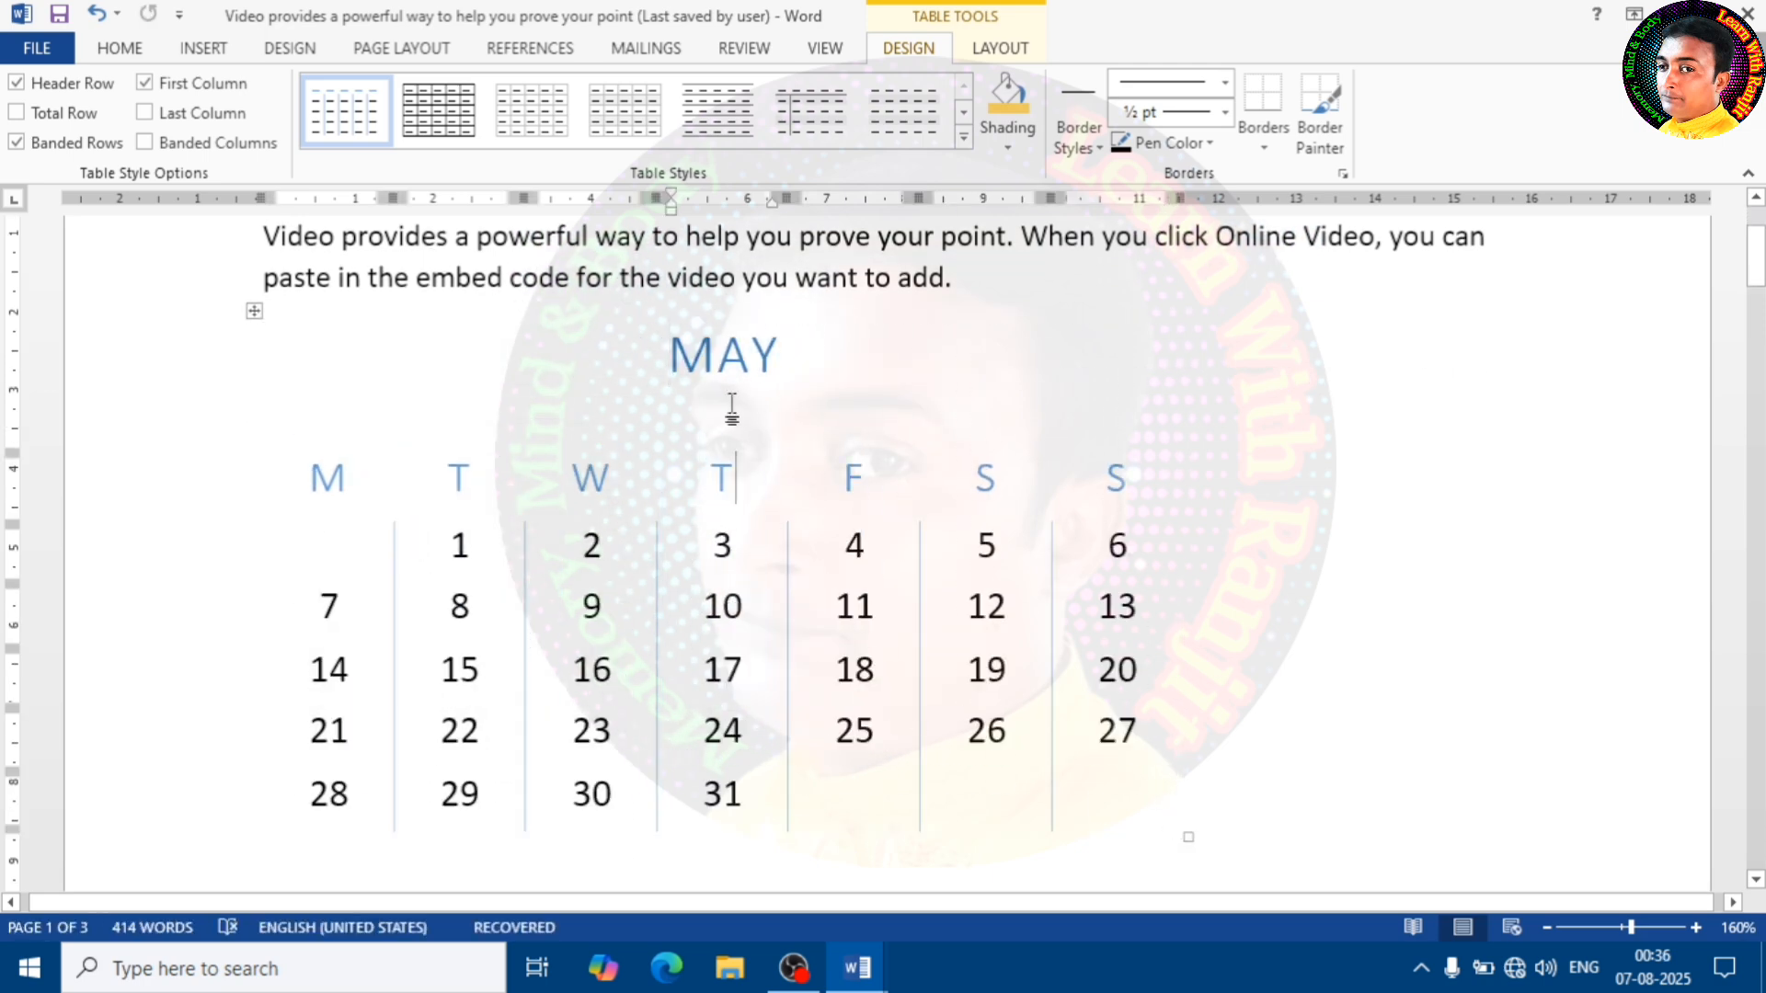
click(721, 367)
double_click(723, 546)
click(694, 660)
click(251, 313)
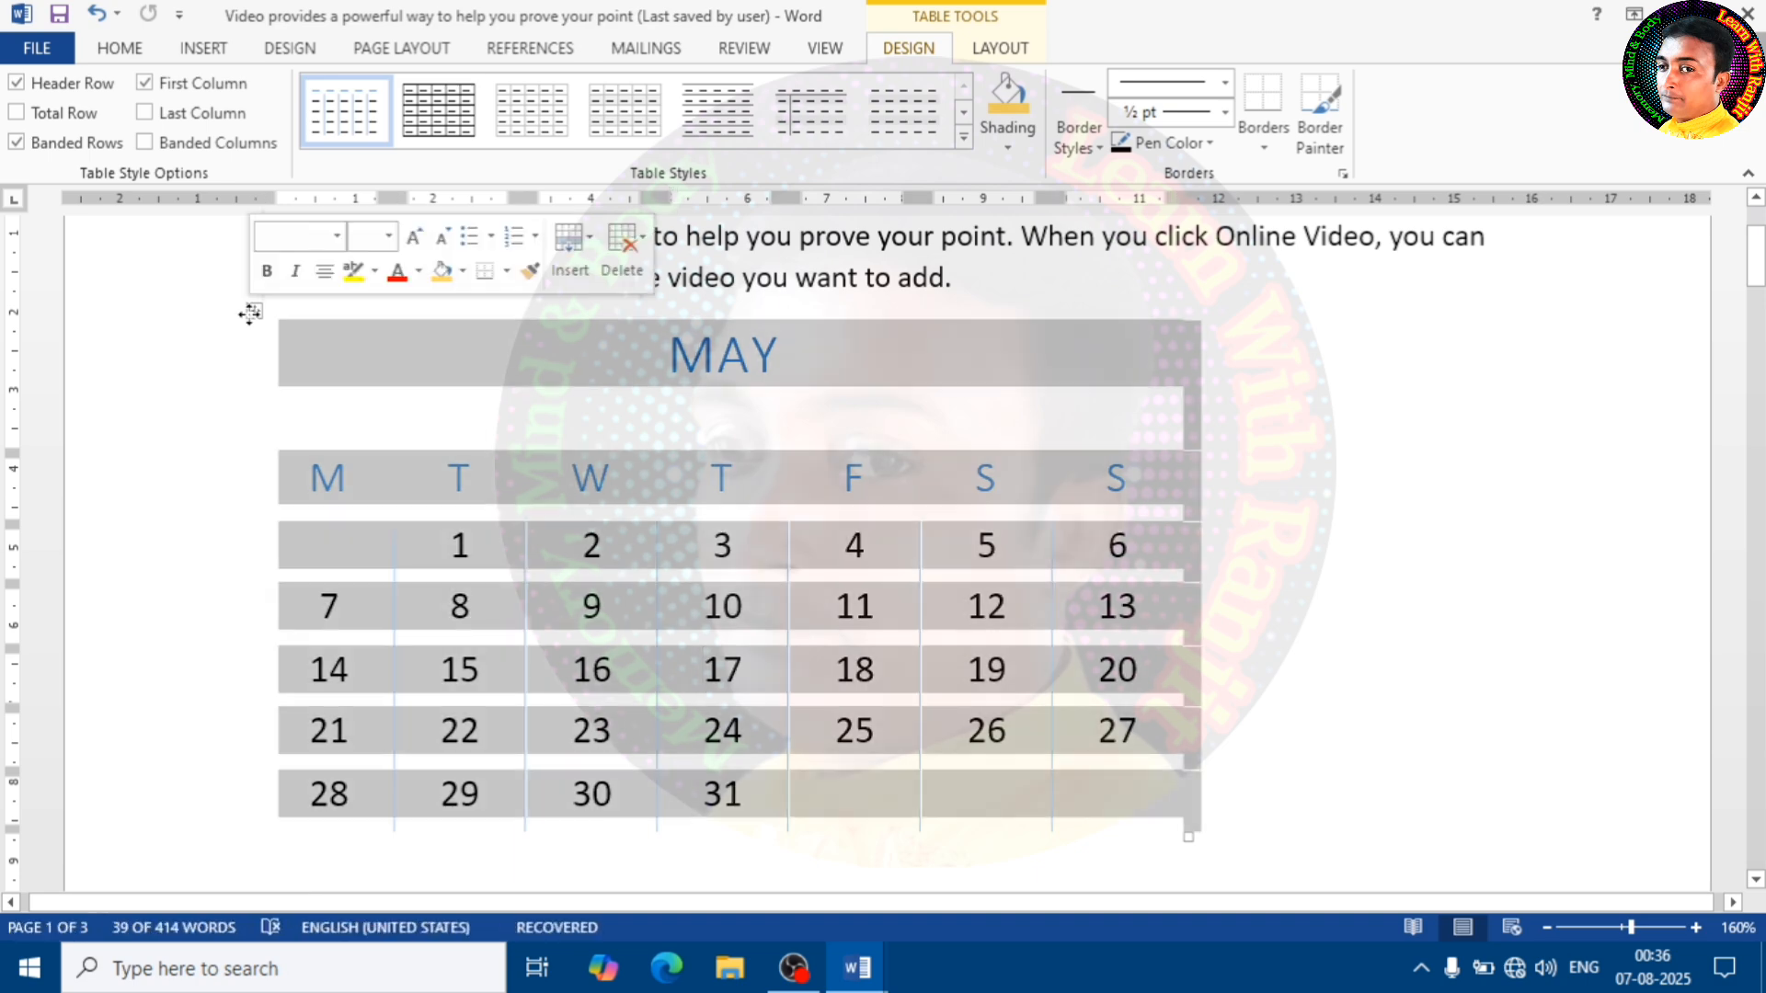
Delete the whole May calendar table below the first paragraph
click(622, 244)
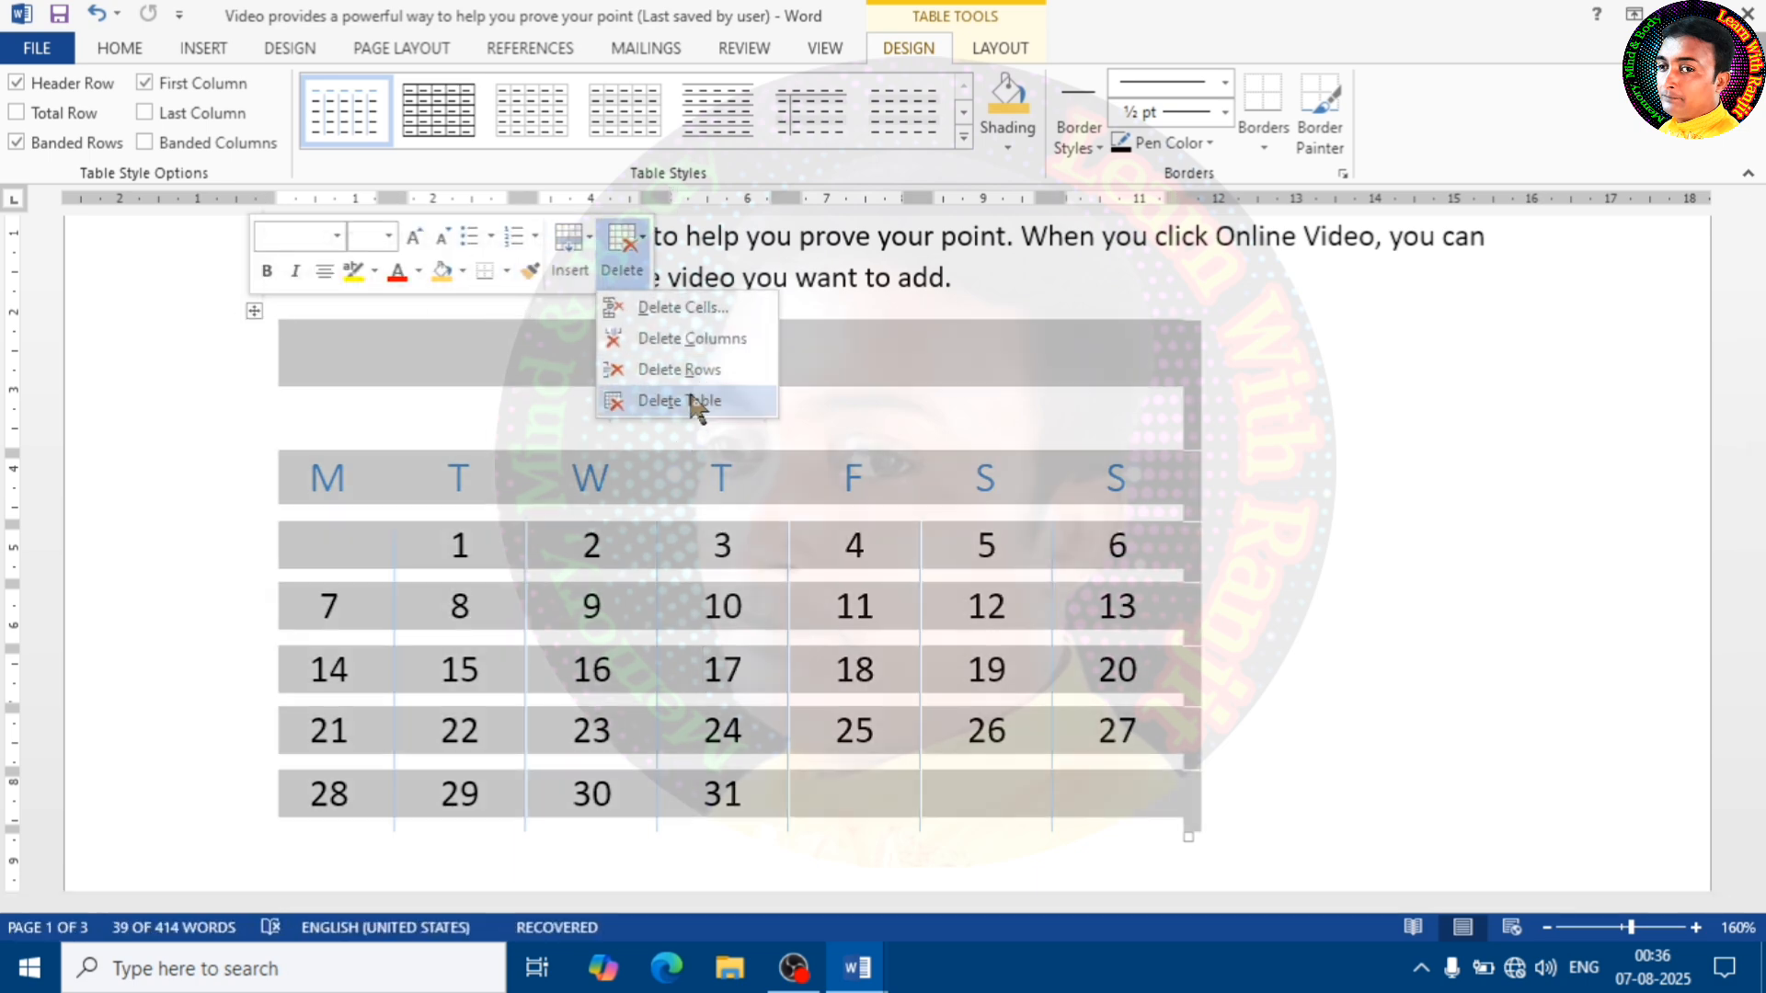
click(692, 399)
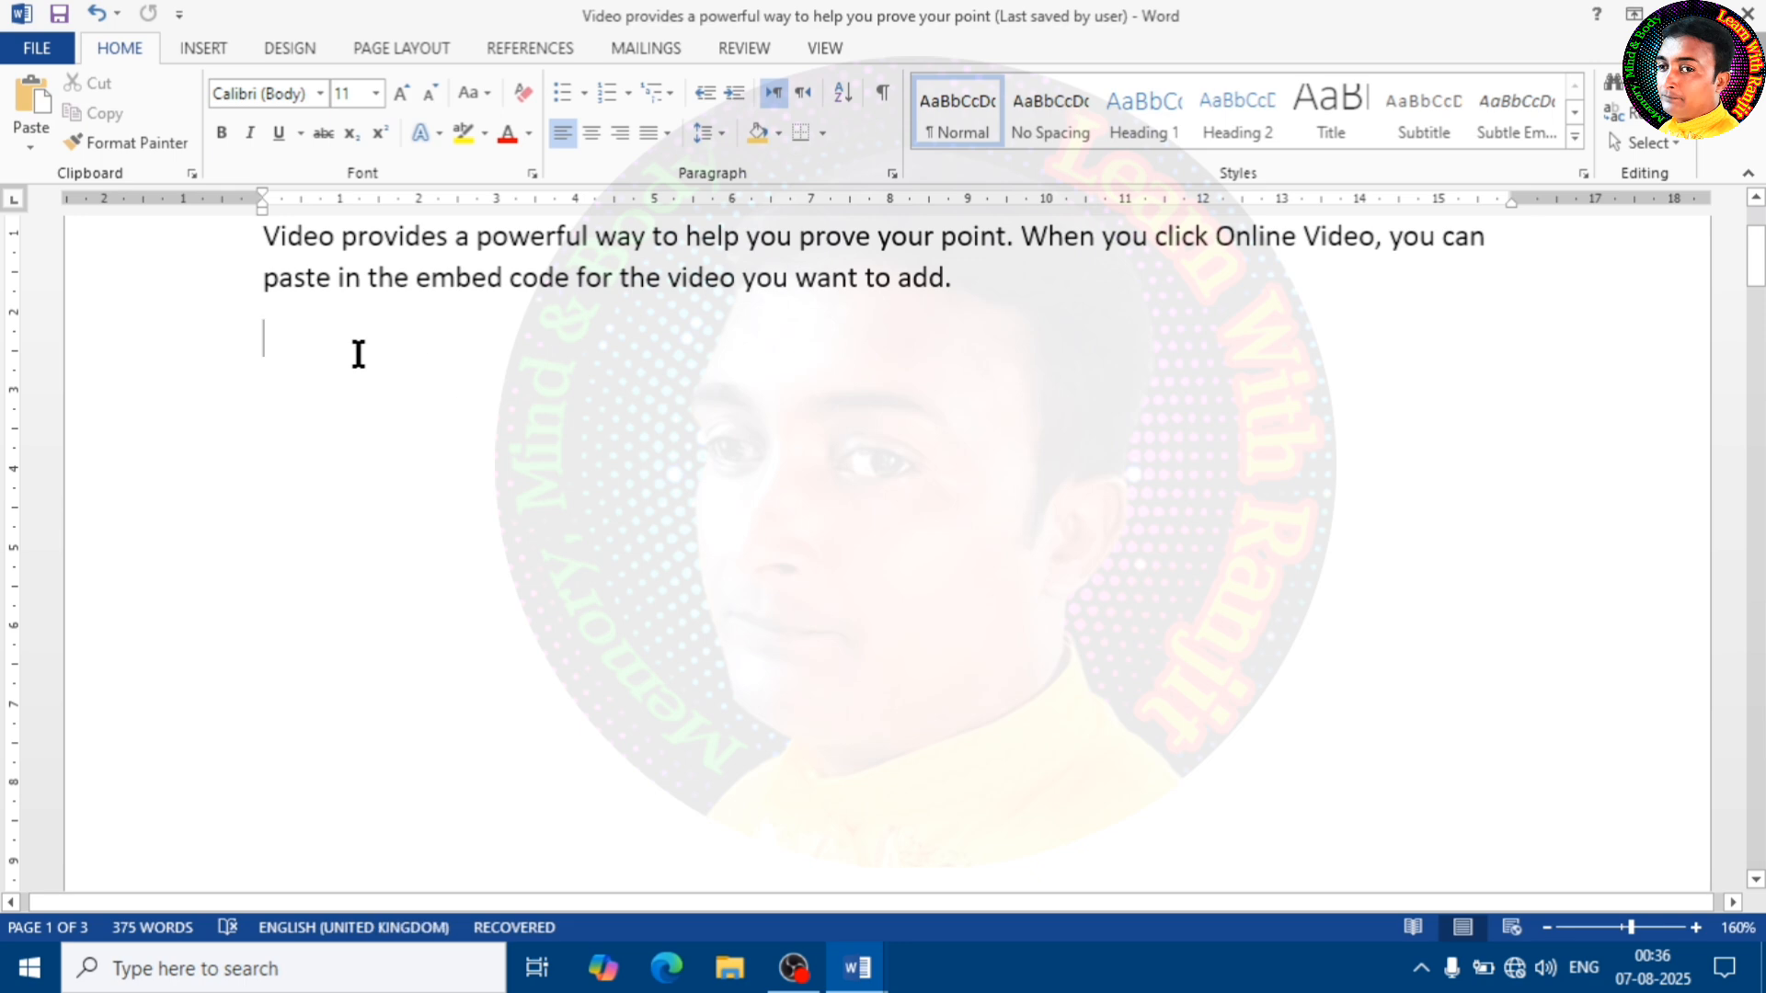
click(210, 48)
click(169, 142)
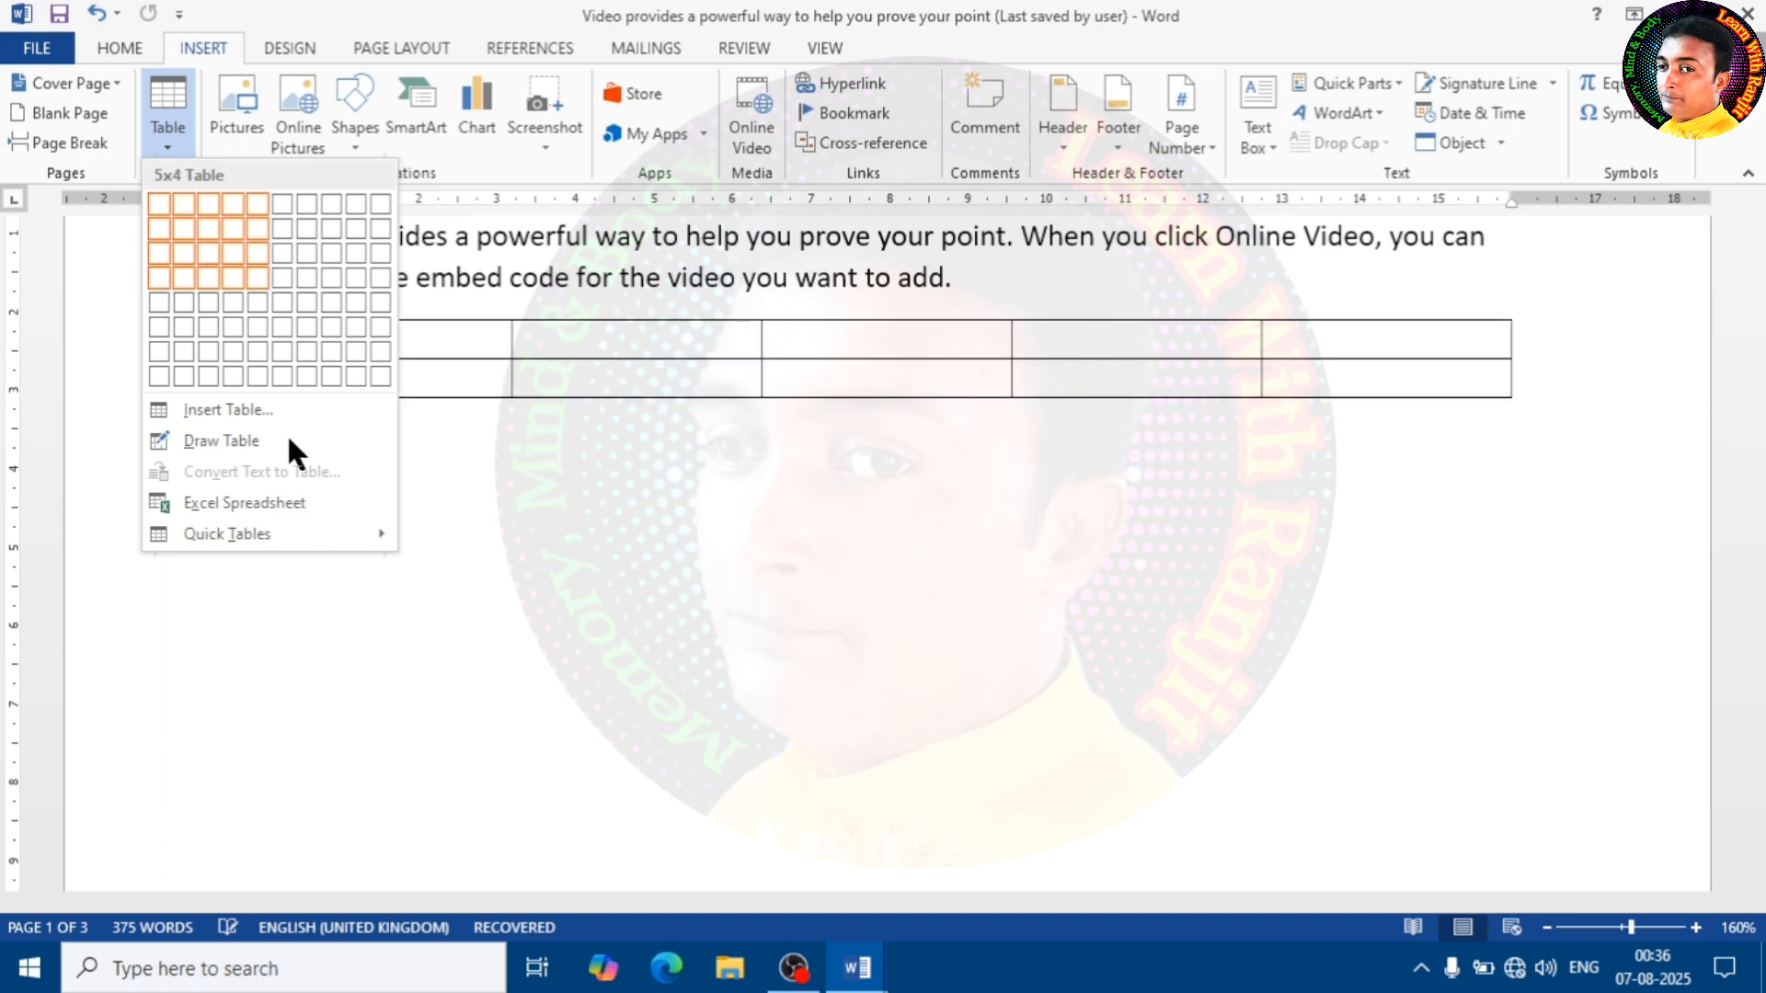
click(160, 139)
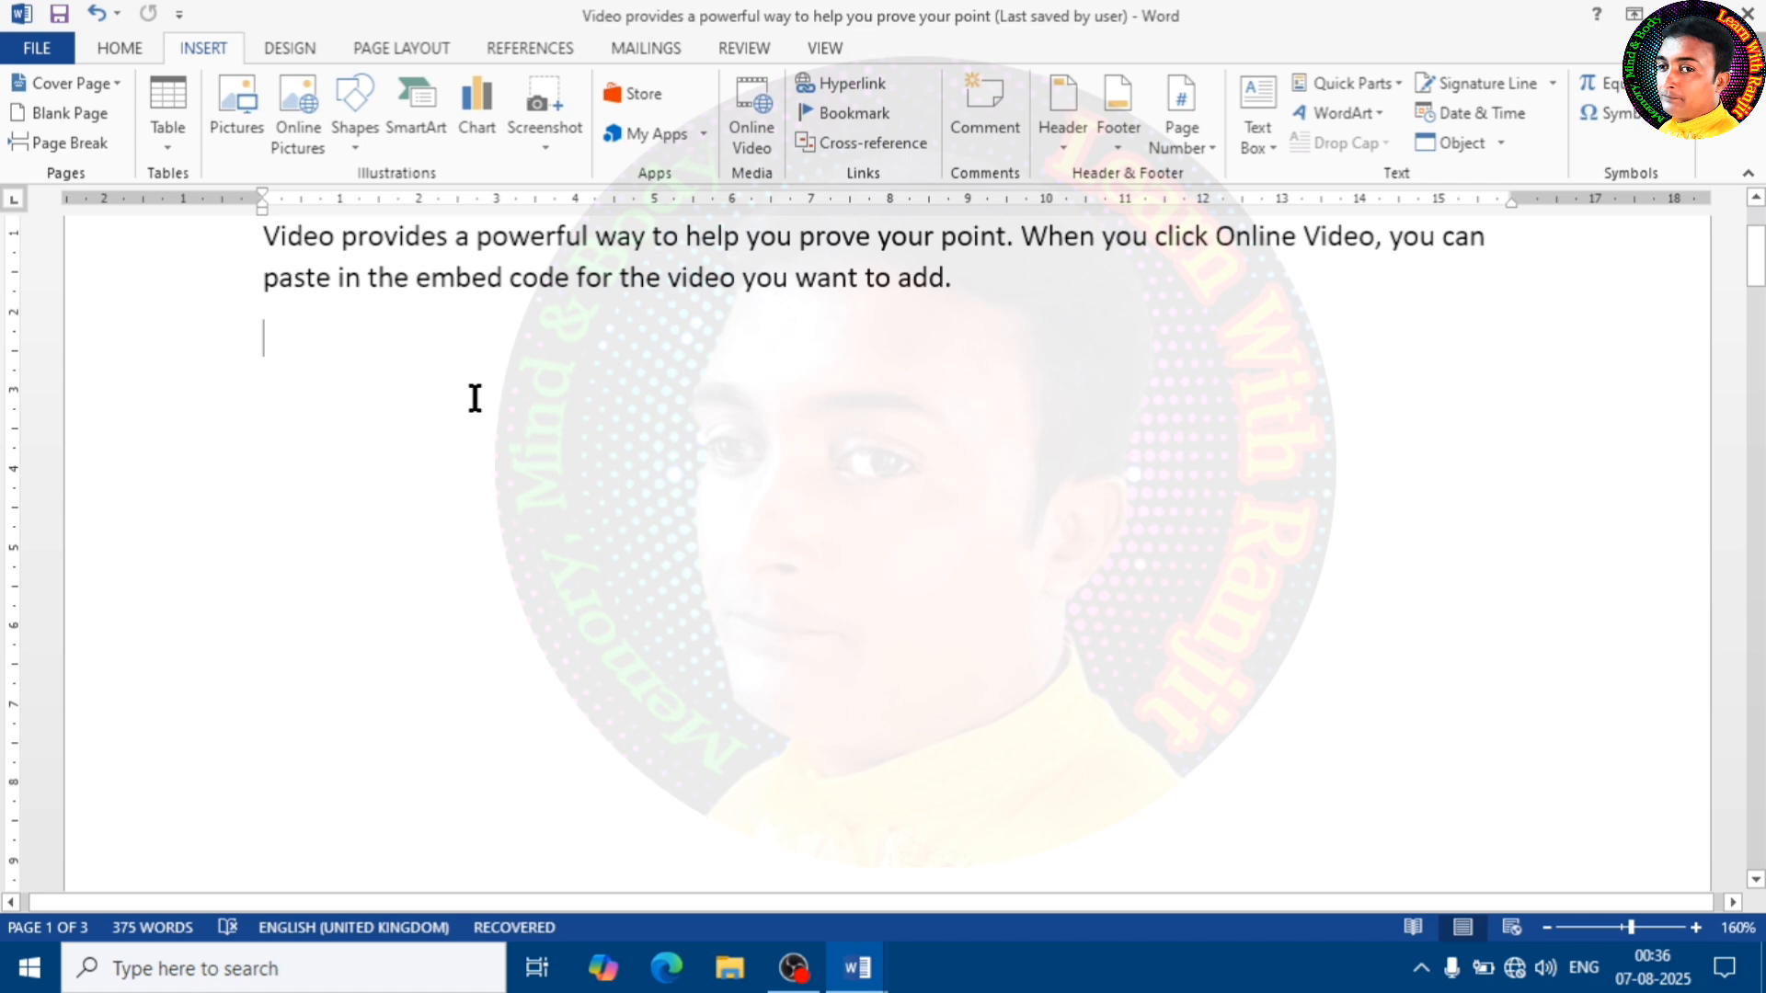
Insert the Car picture from the Photo d folder on New Volume (E:) on the empty line below the paragraph
click(236, 134)
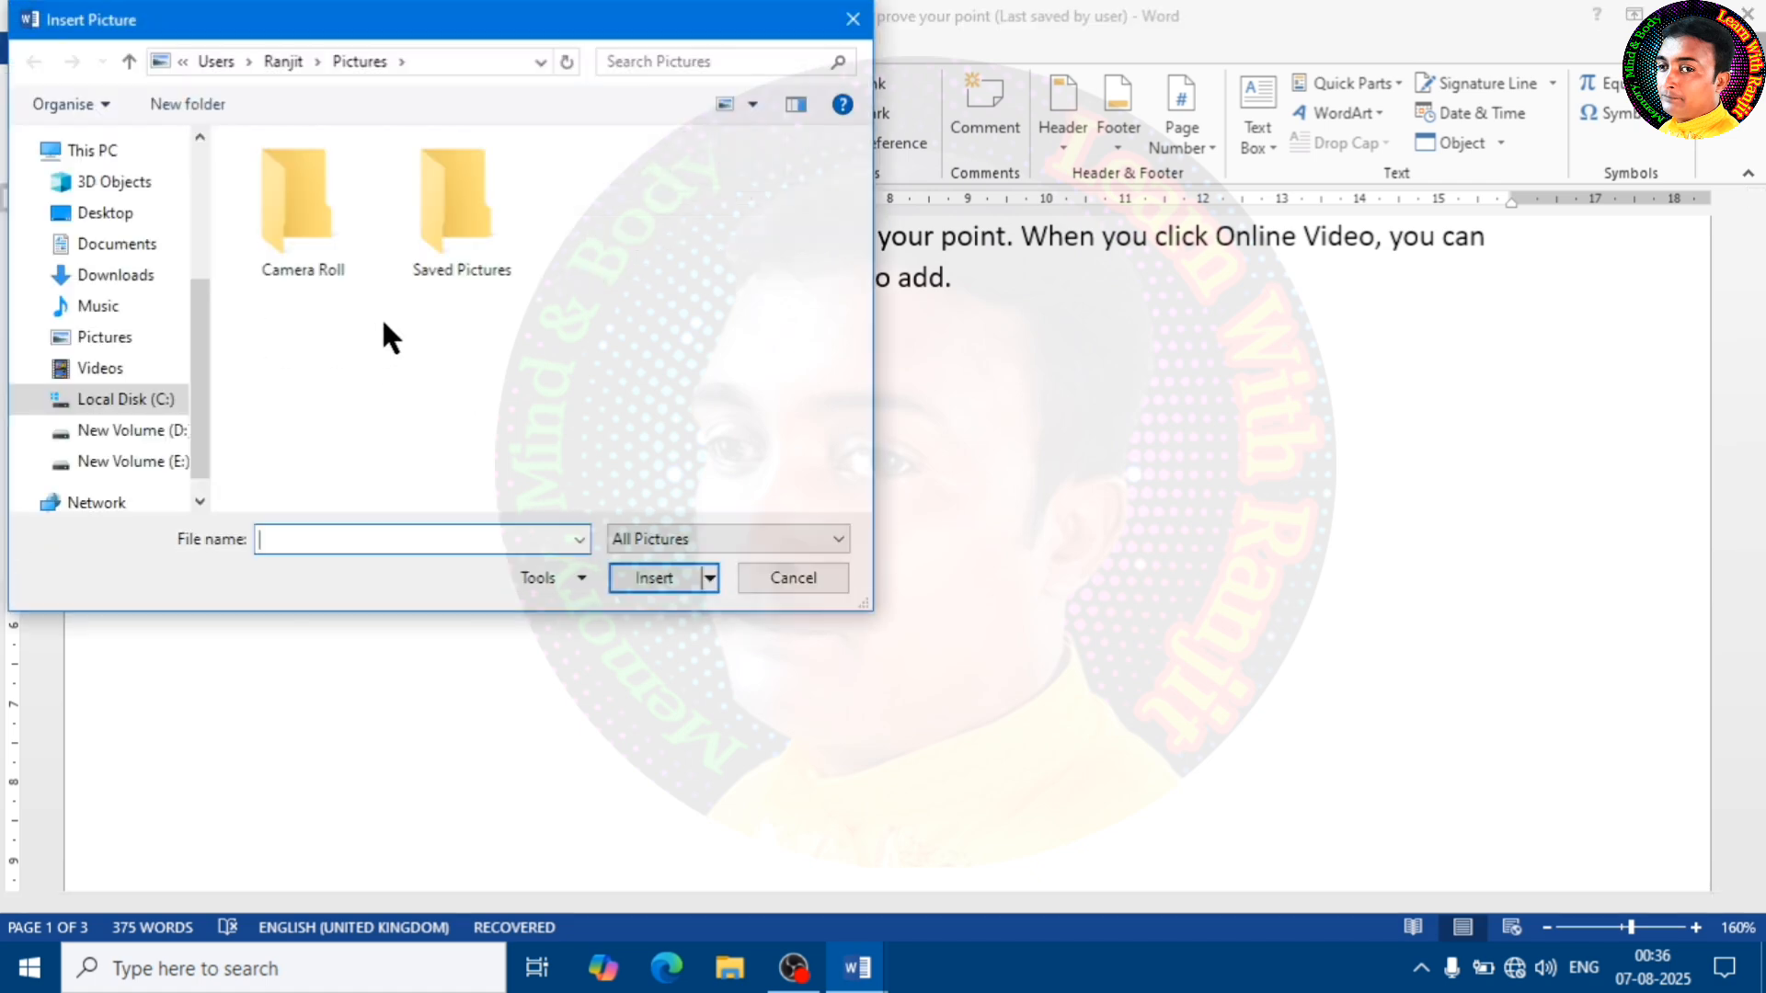
scroll(198, 313, down, 1)
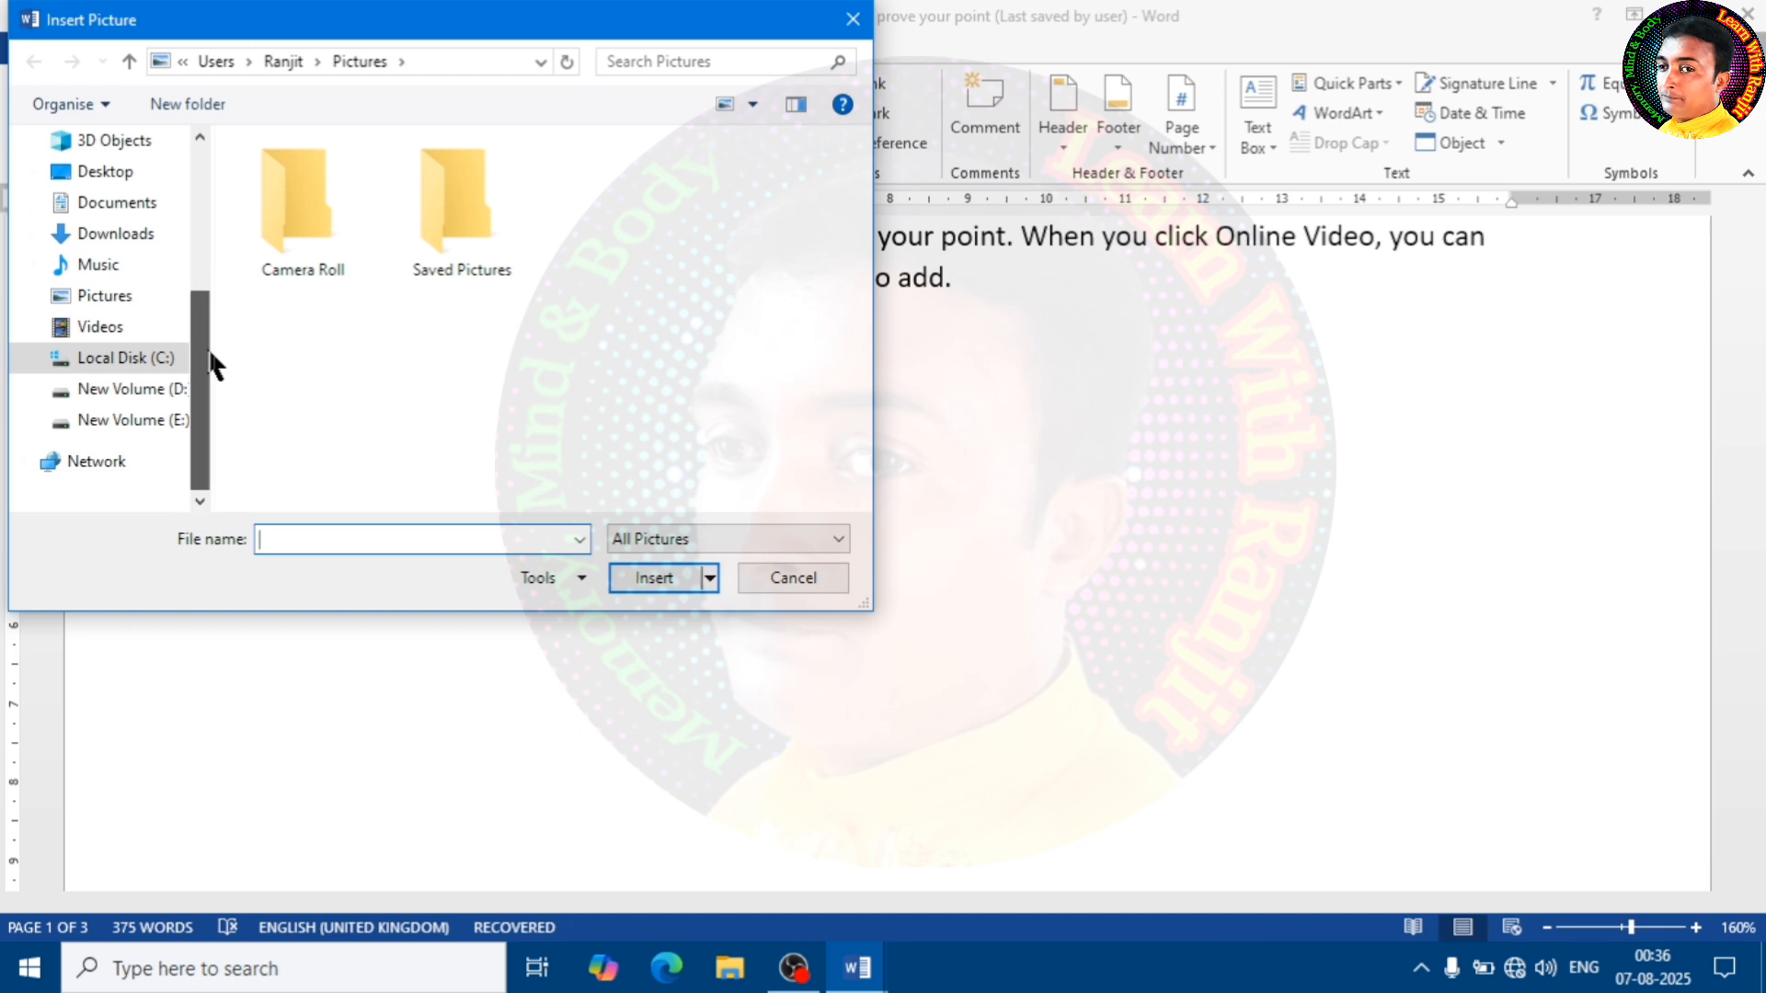
click(136, 425)
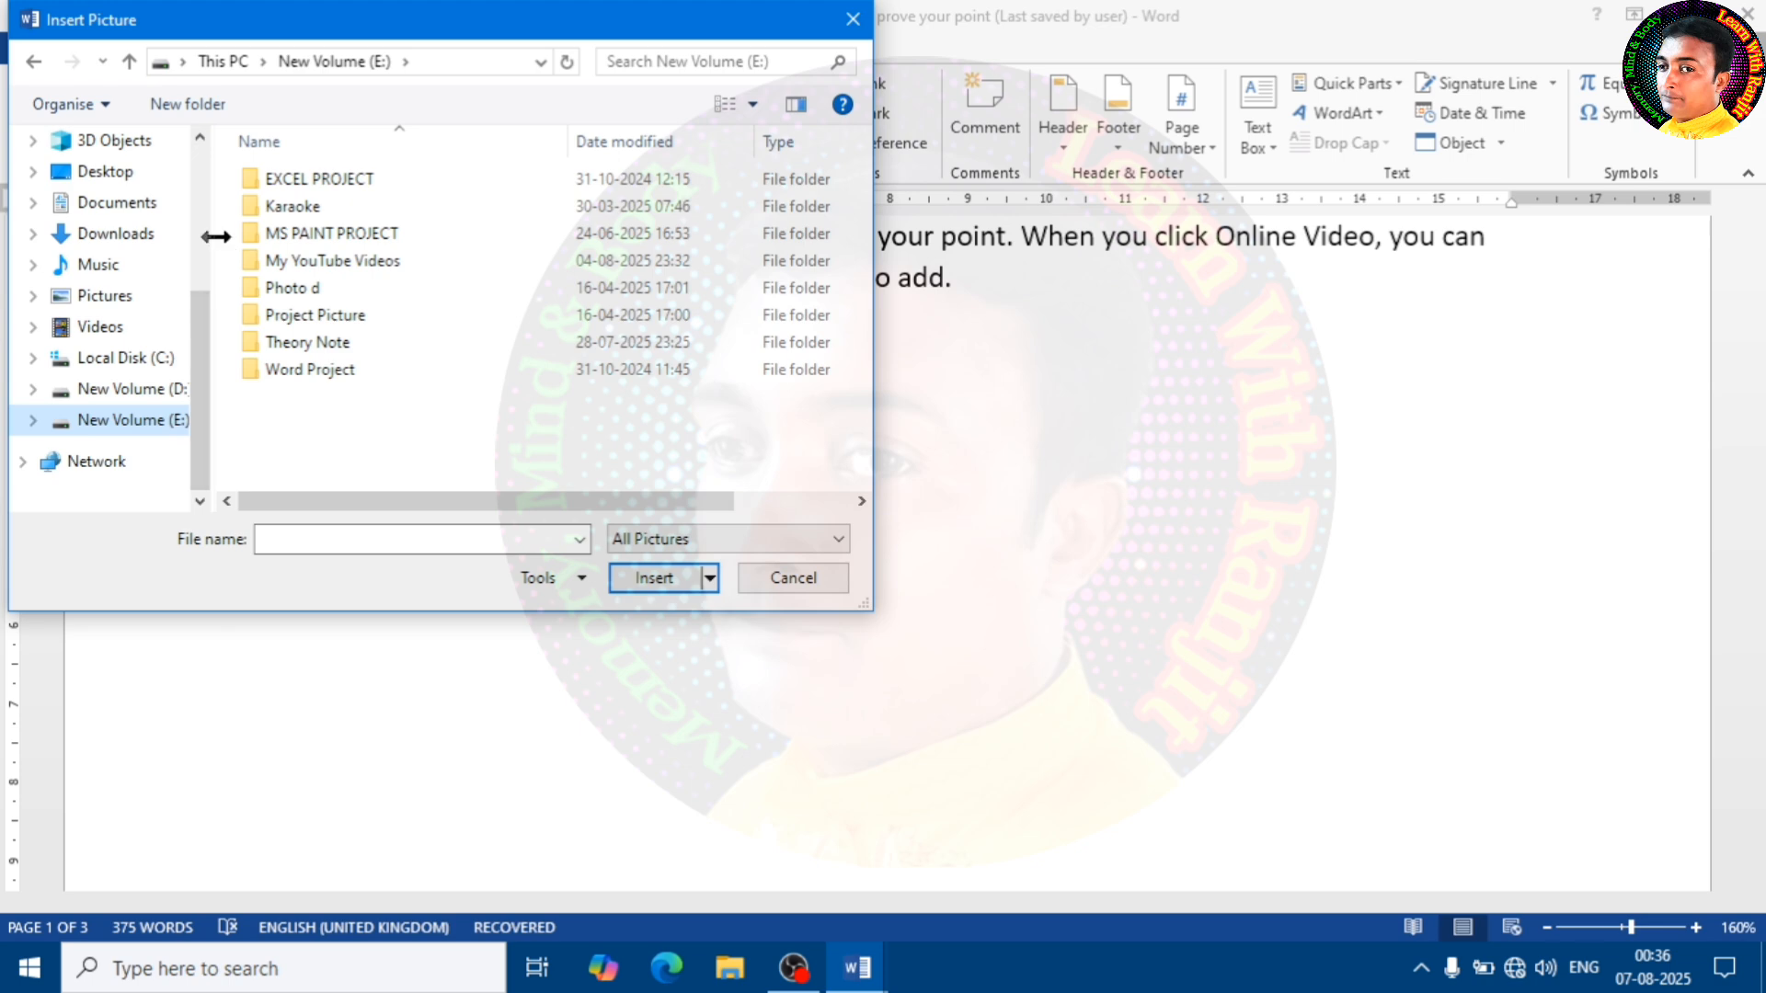
drag(216, 236, 261, 238)
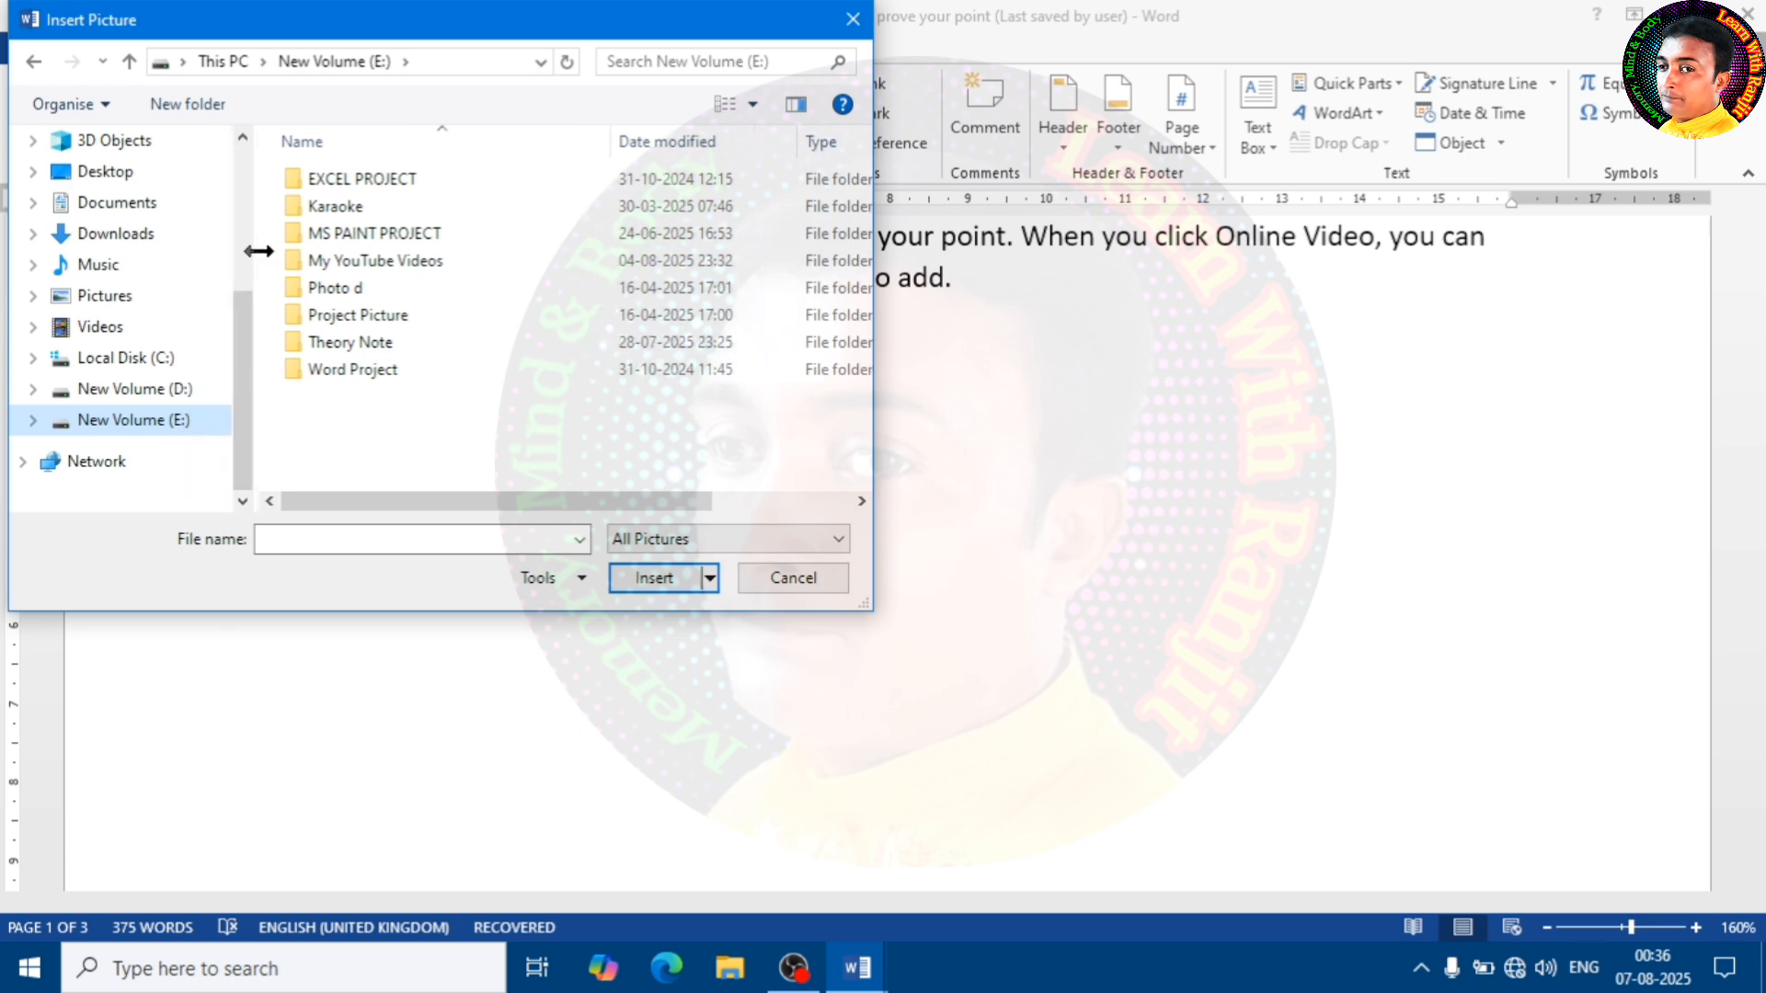
double_click(345, 287)
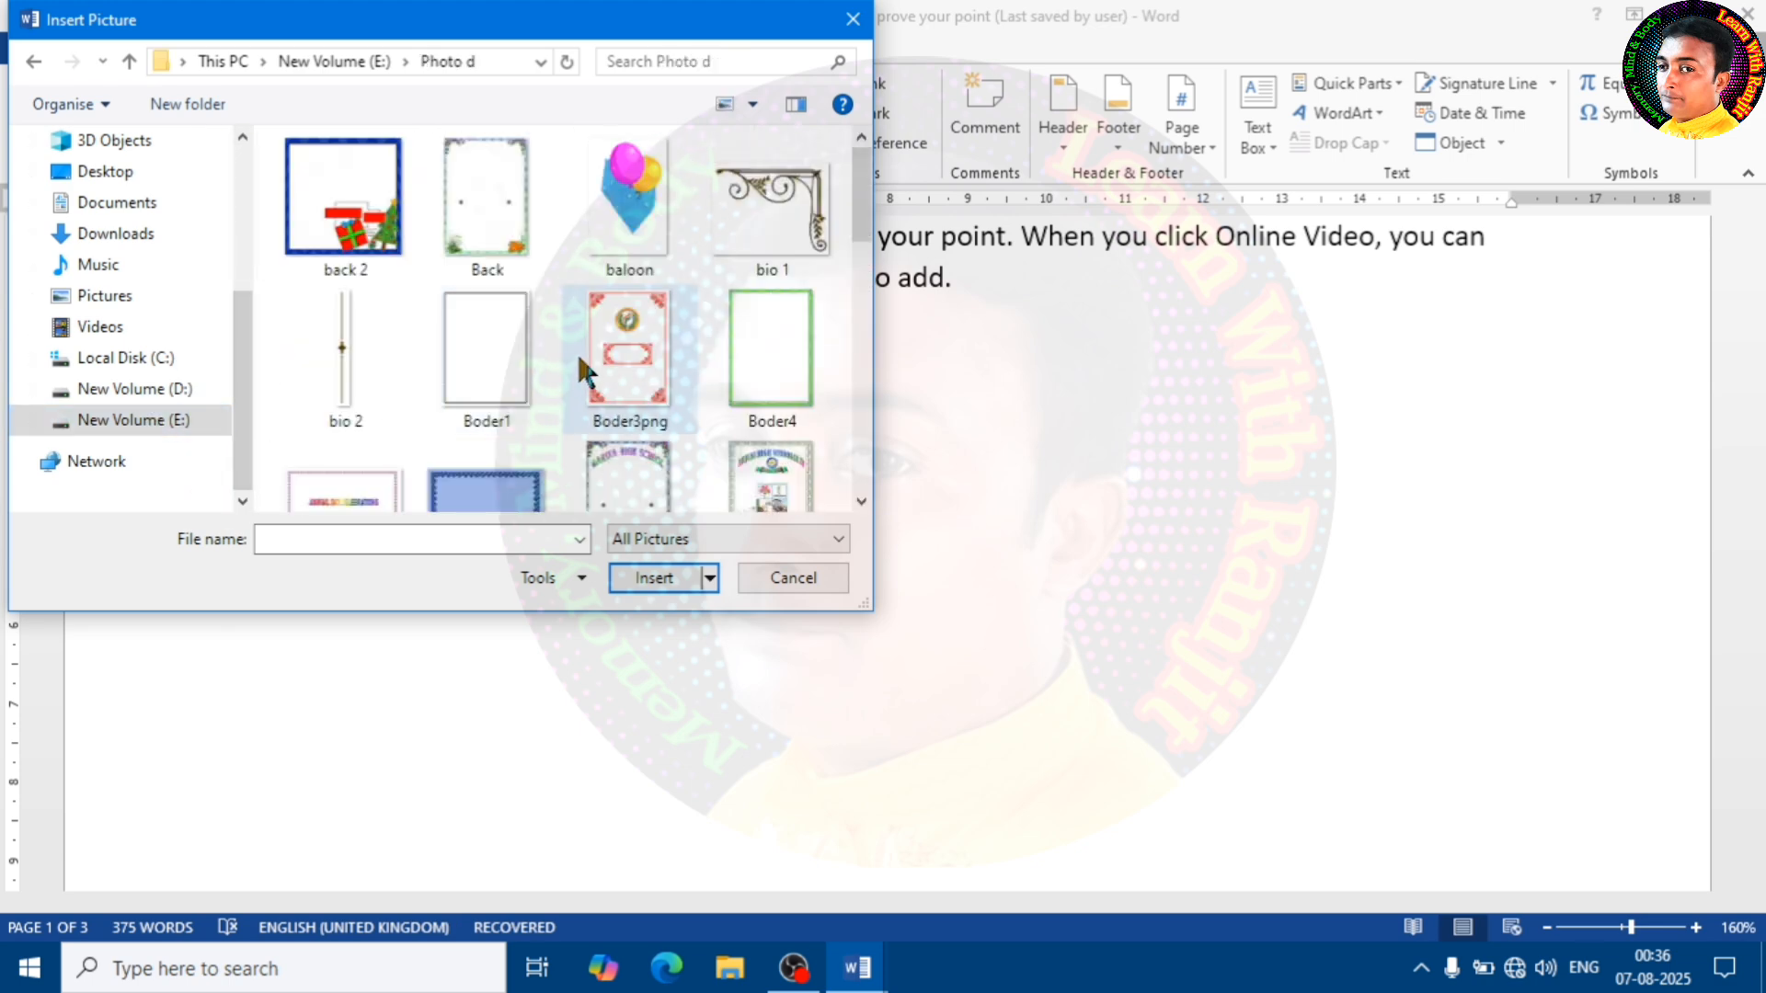
scroll(660, 403, down, 5)
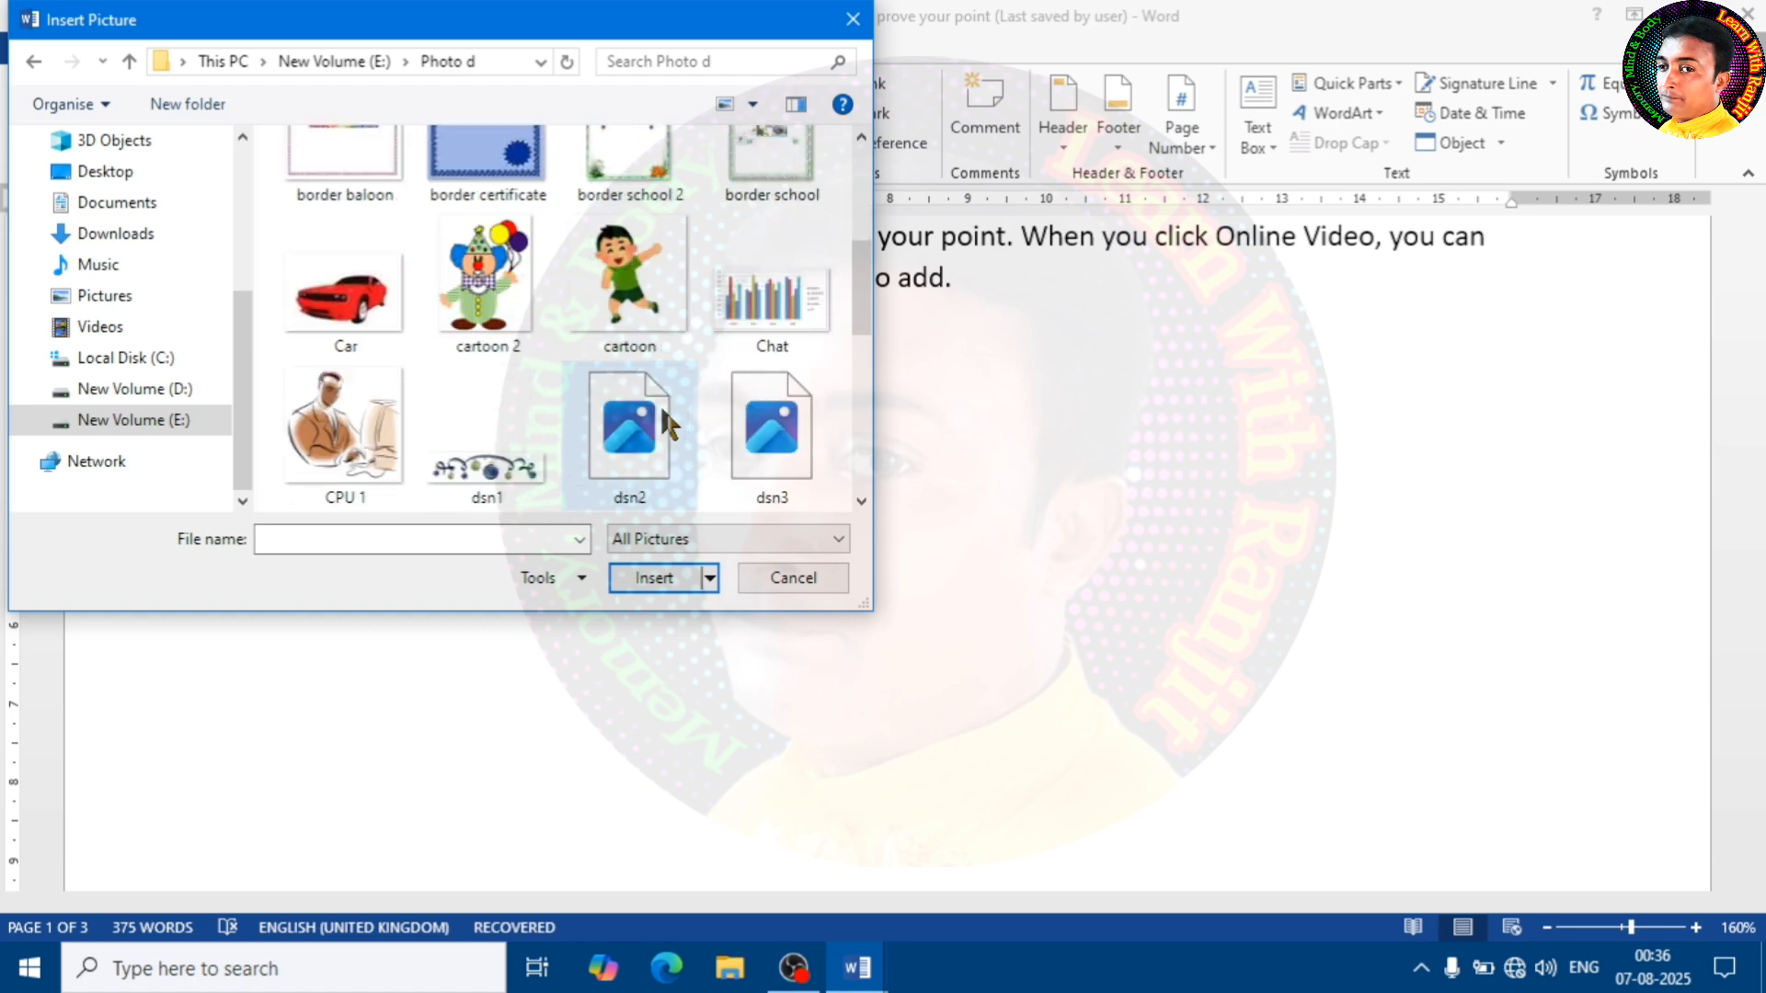
click(335, 319)
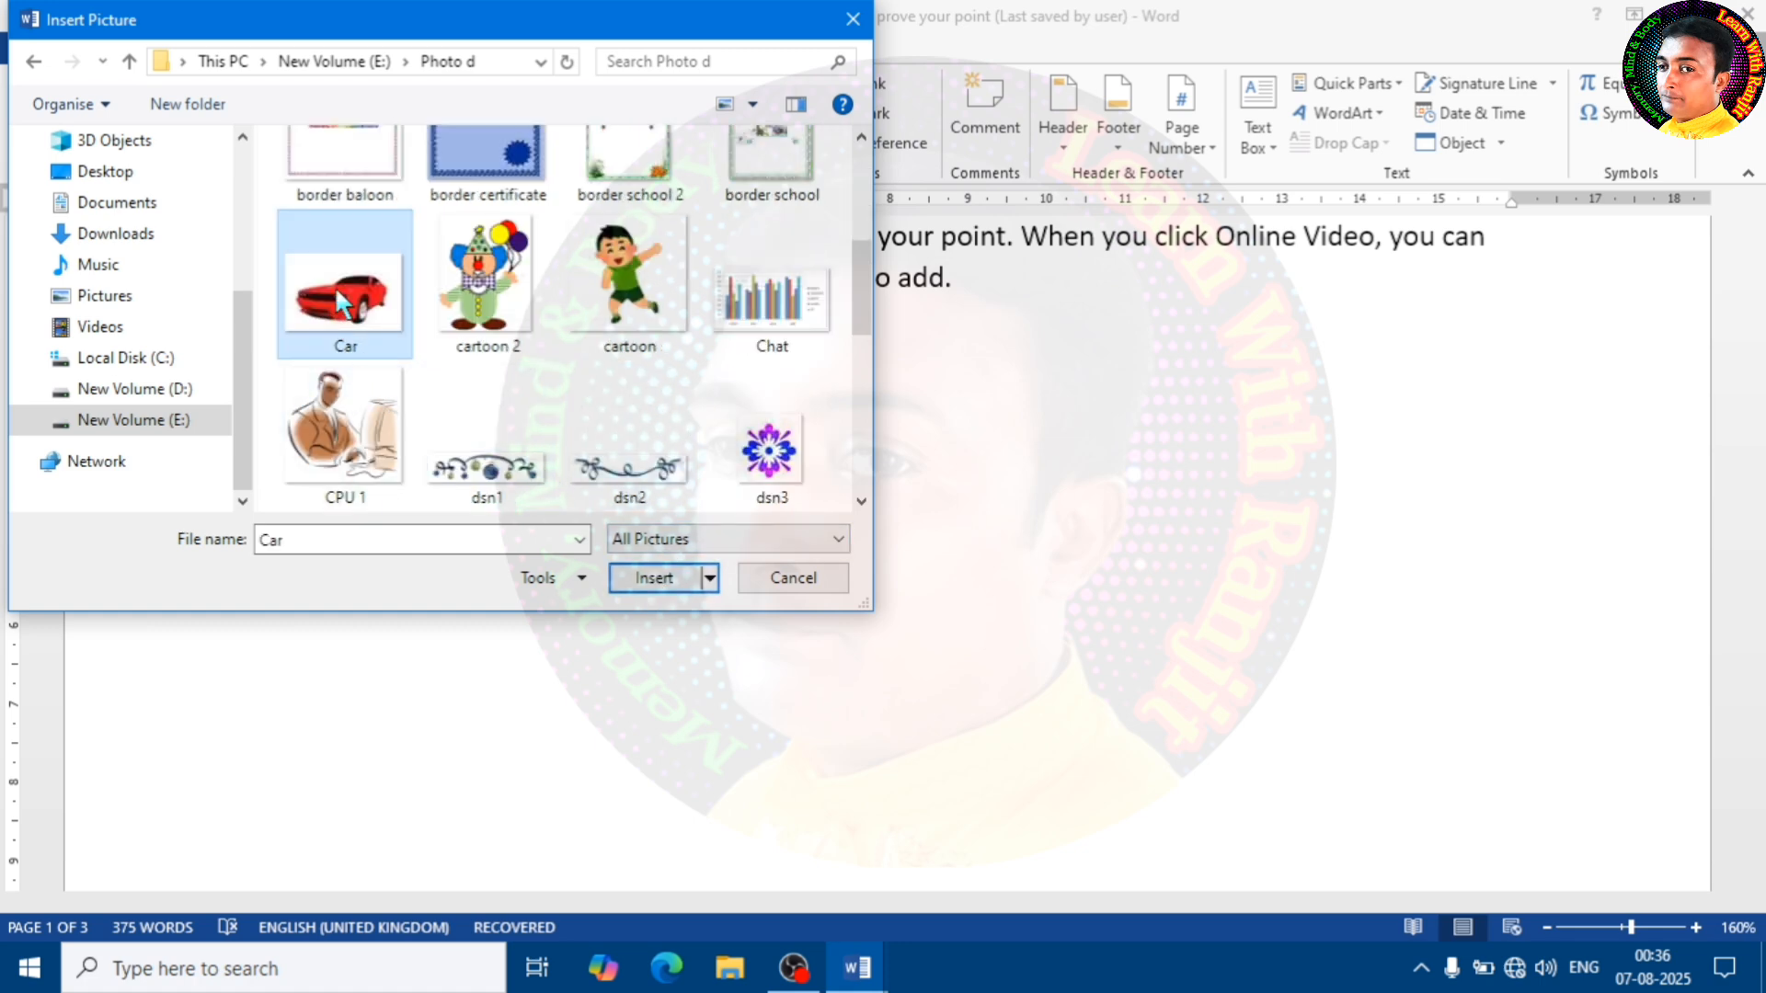
click(654, 581)
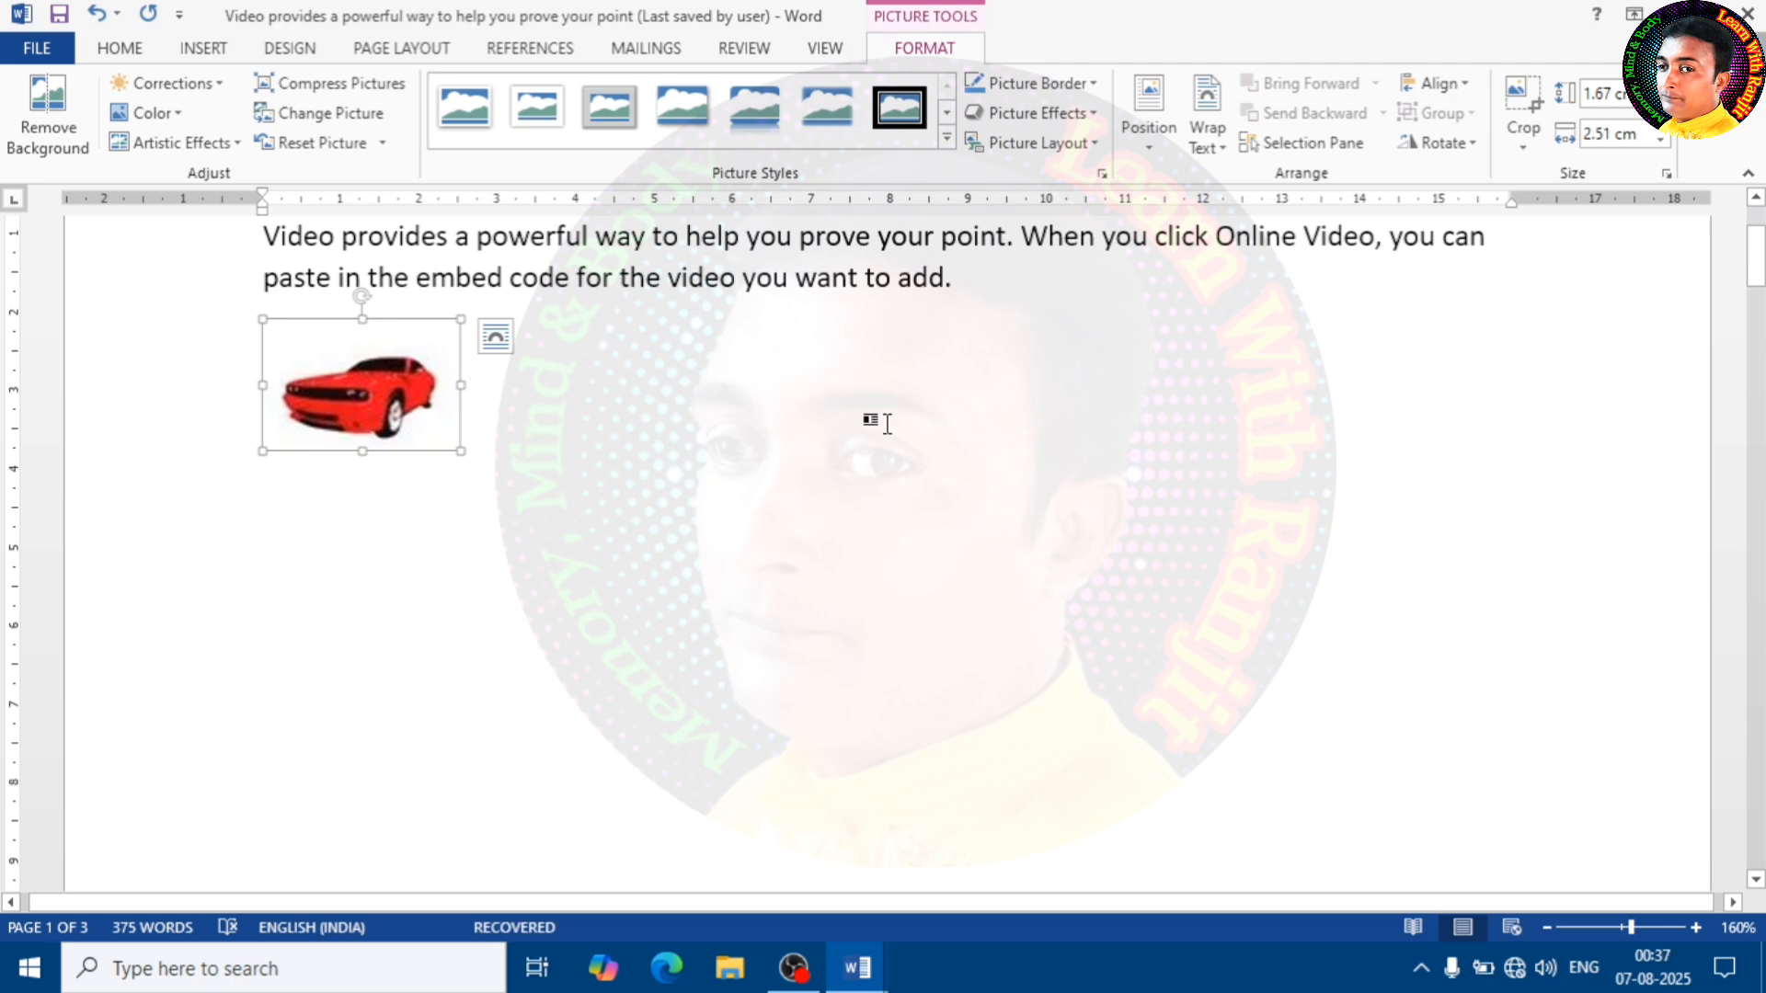
Set the car picture's text wrapping to Tight, move it to the right below the paragraph and enlarge it to about 4.65 by 3.08 cm
click(1213, 147)
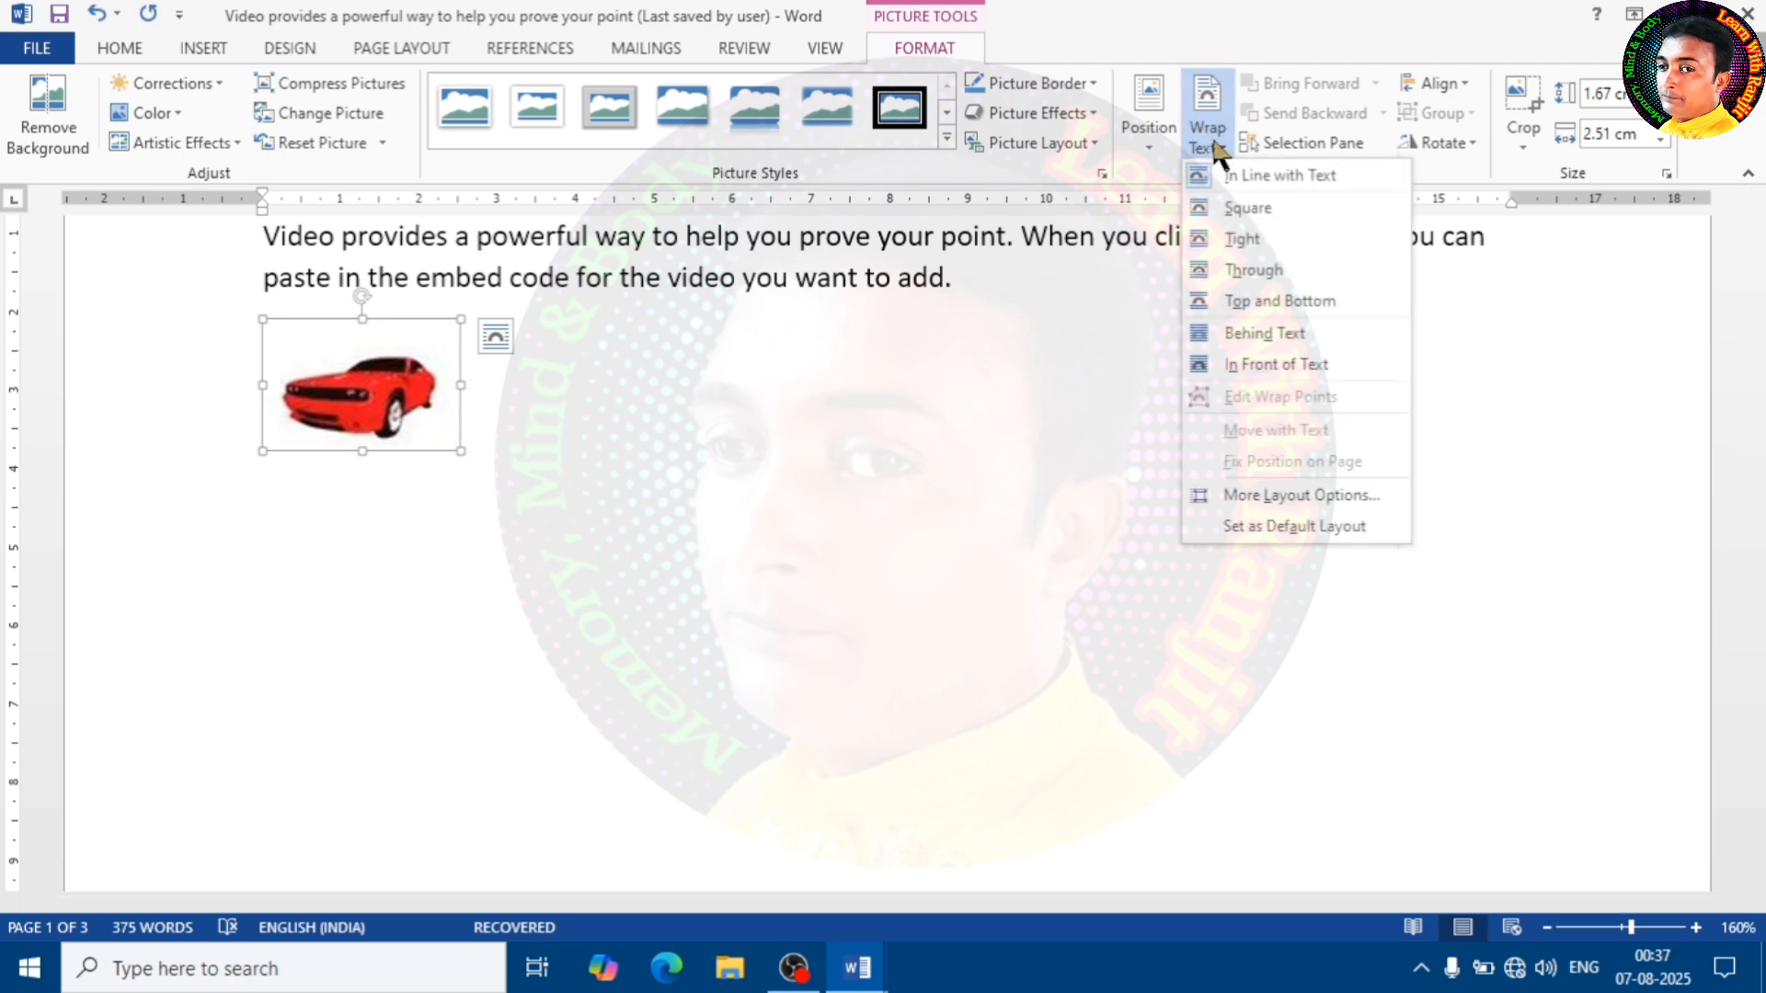
click(1242, 241)
drag(377, 396, 1295, 398)
drag(1187, 458, 1029, 571)
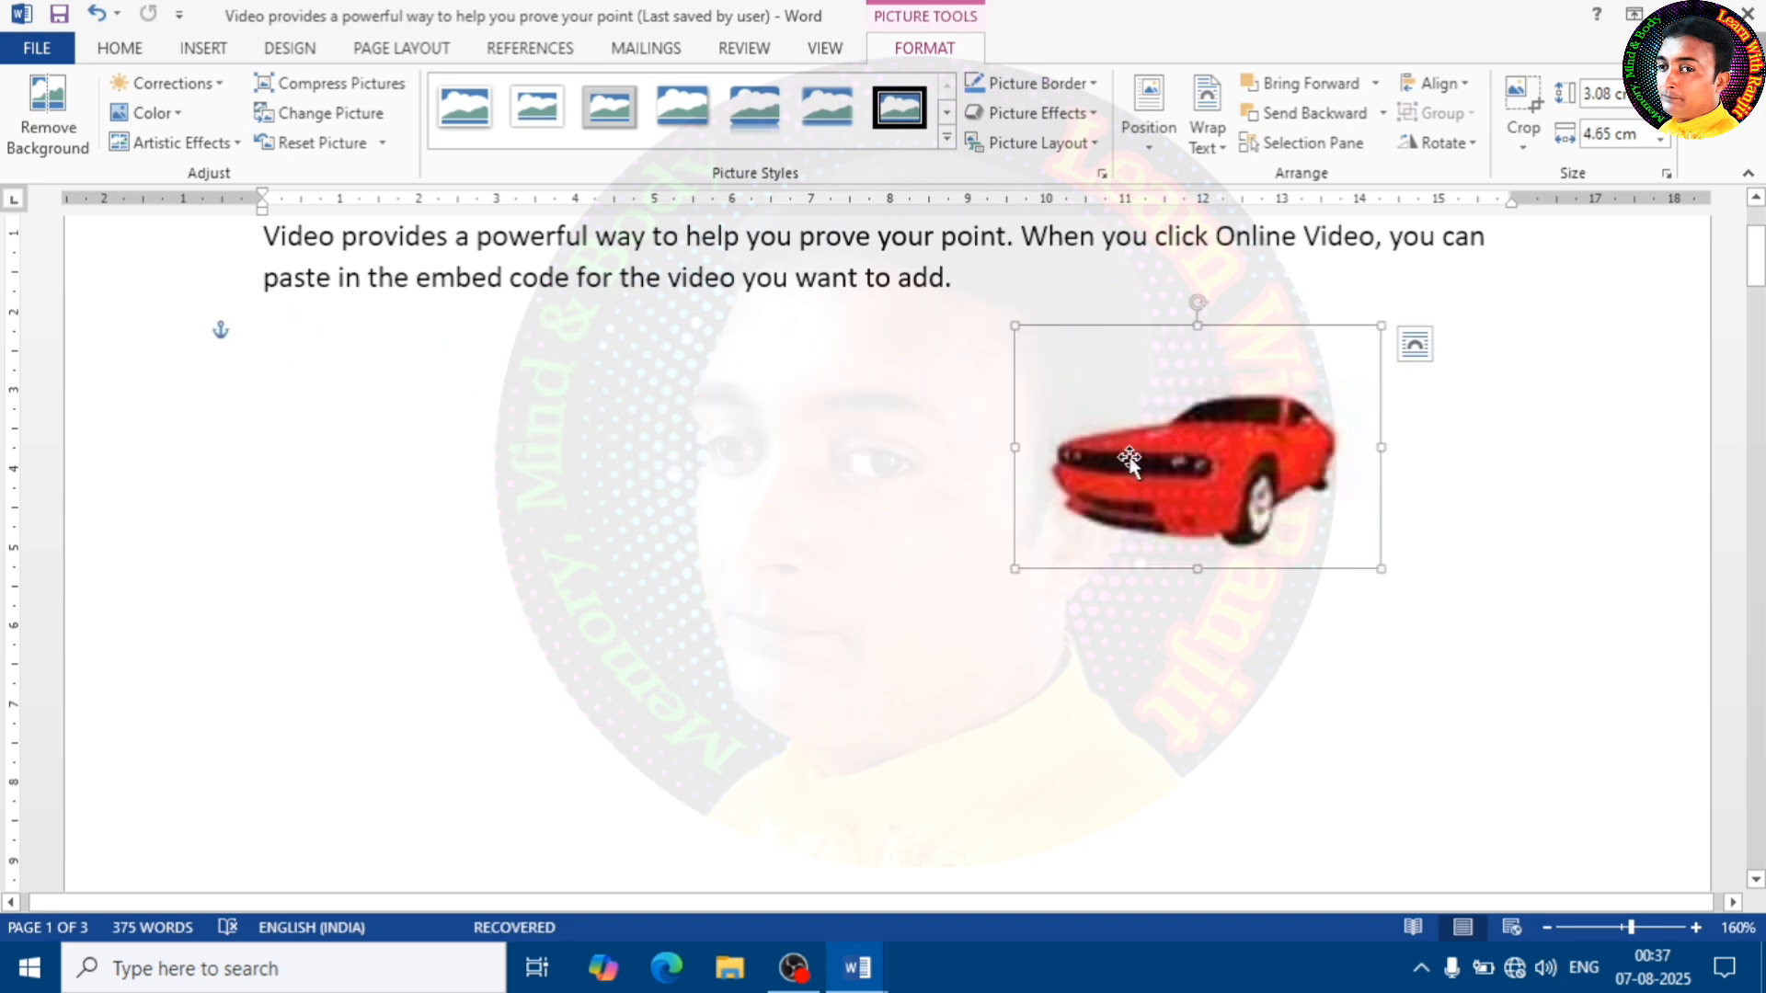
click(843, 509)
scroll(843, 509, up, 2)
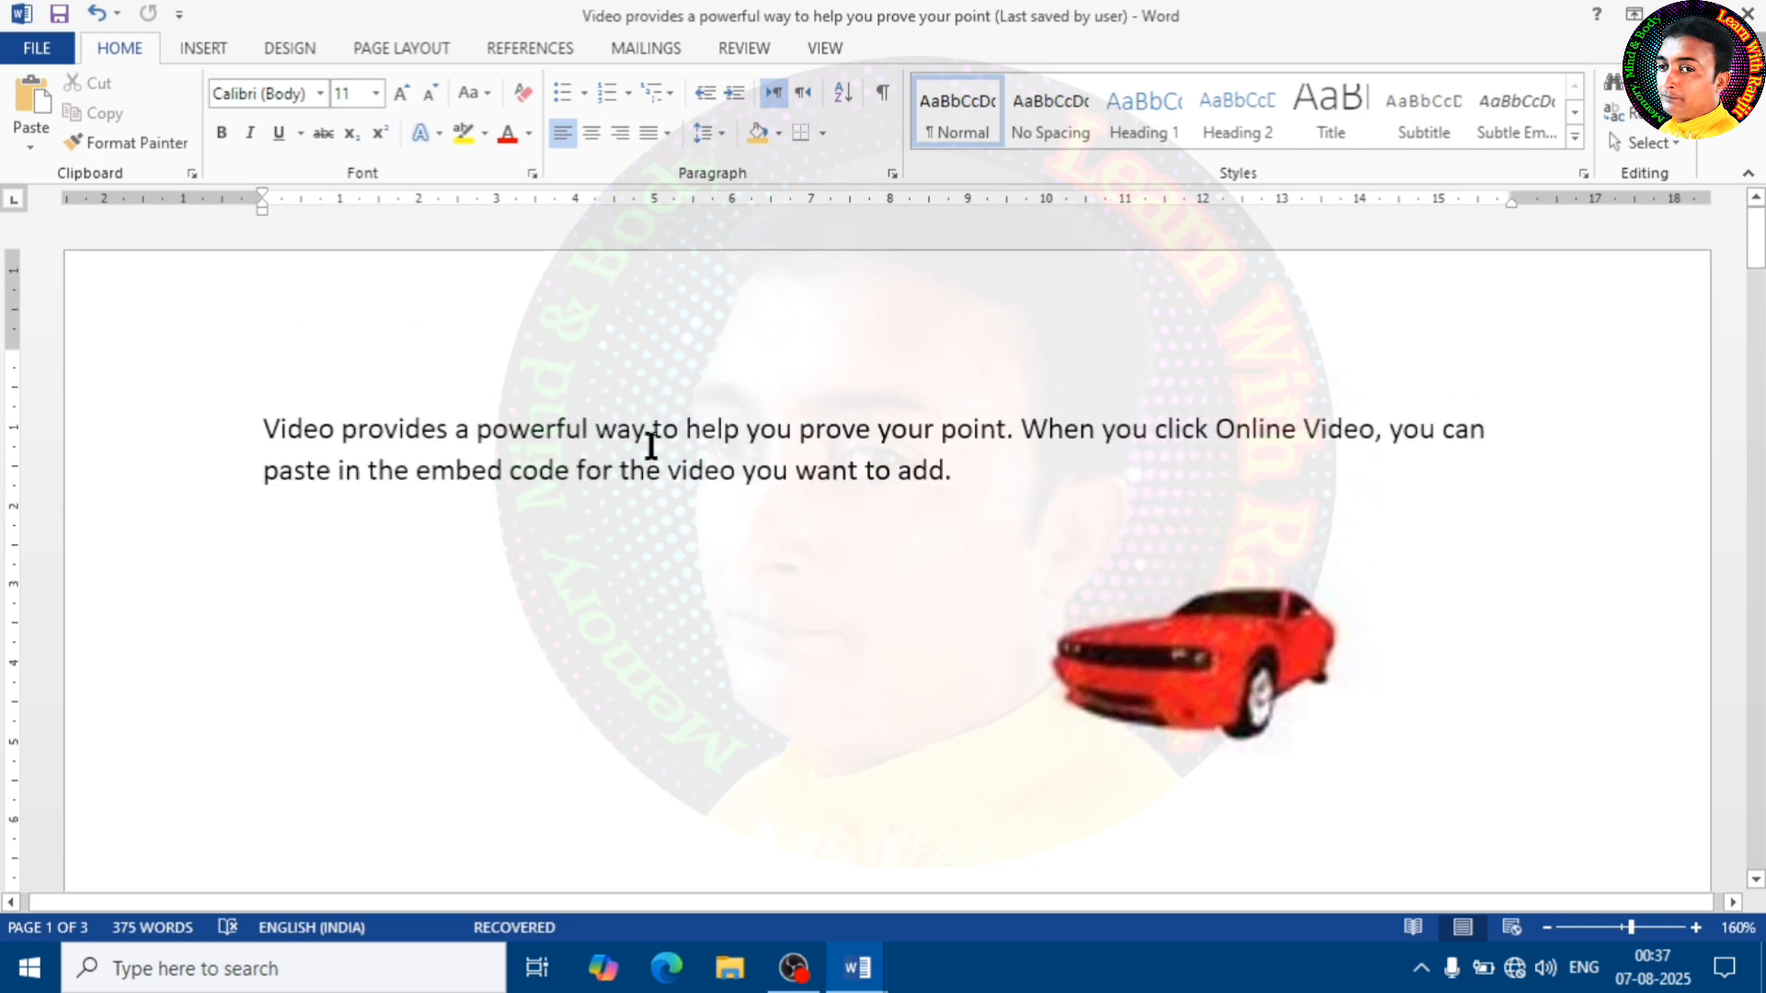
Try to insert an online picture on an empty line below the paragraph
click(203, 51)
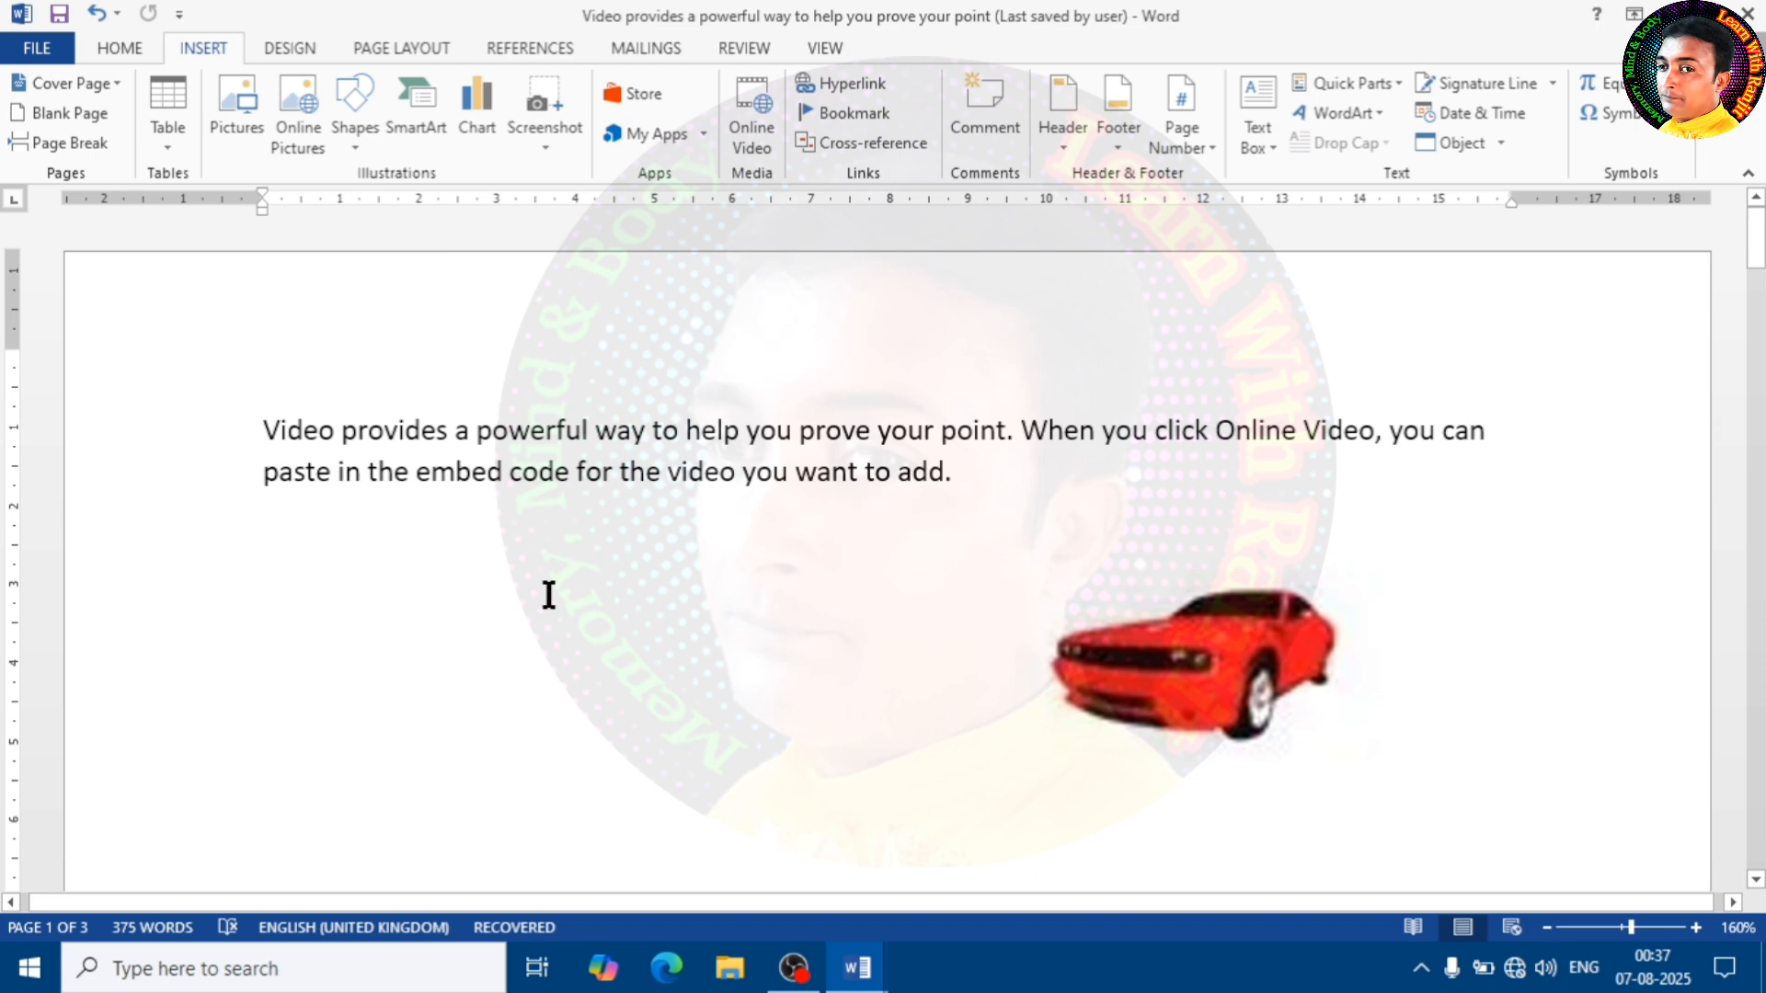
click(336, 603)
click(321, 140)
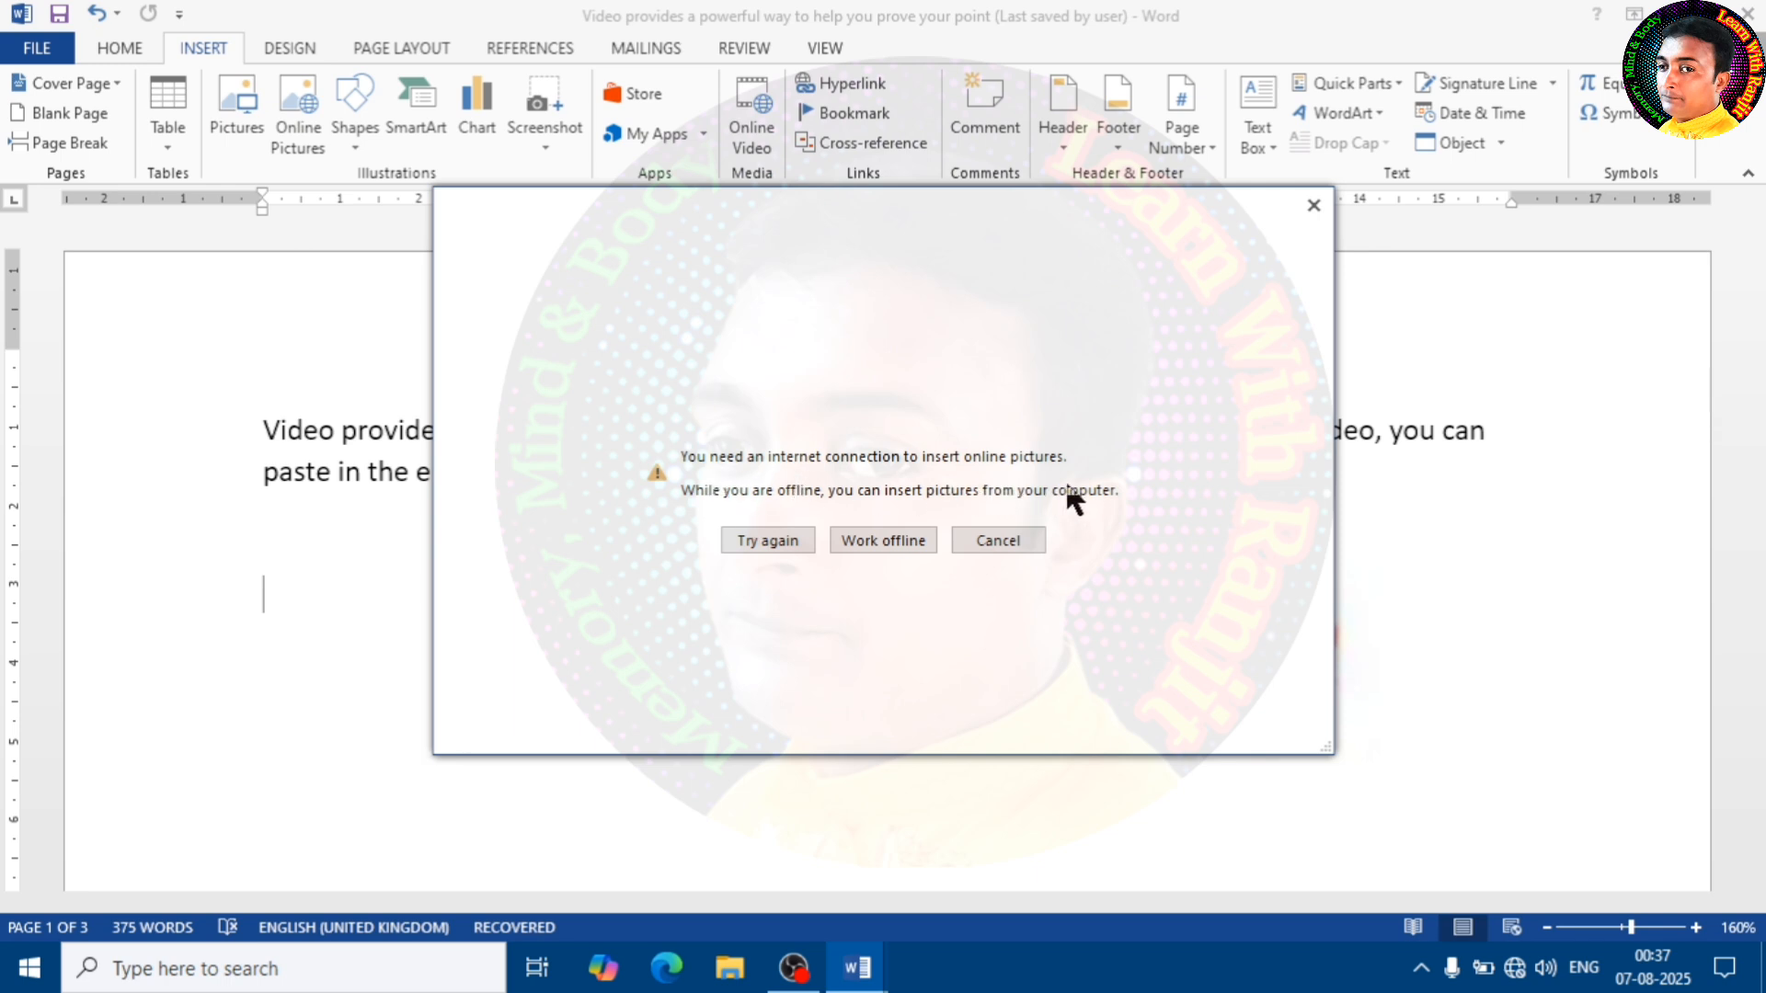
click(1001, 543)
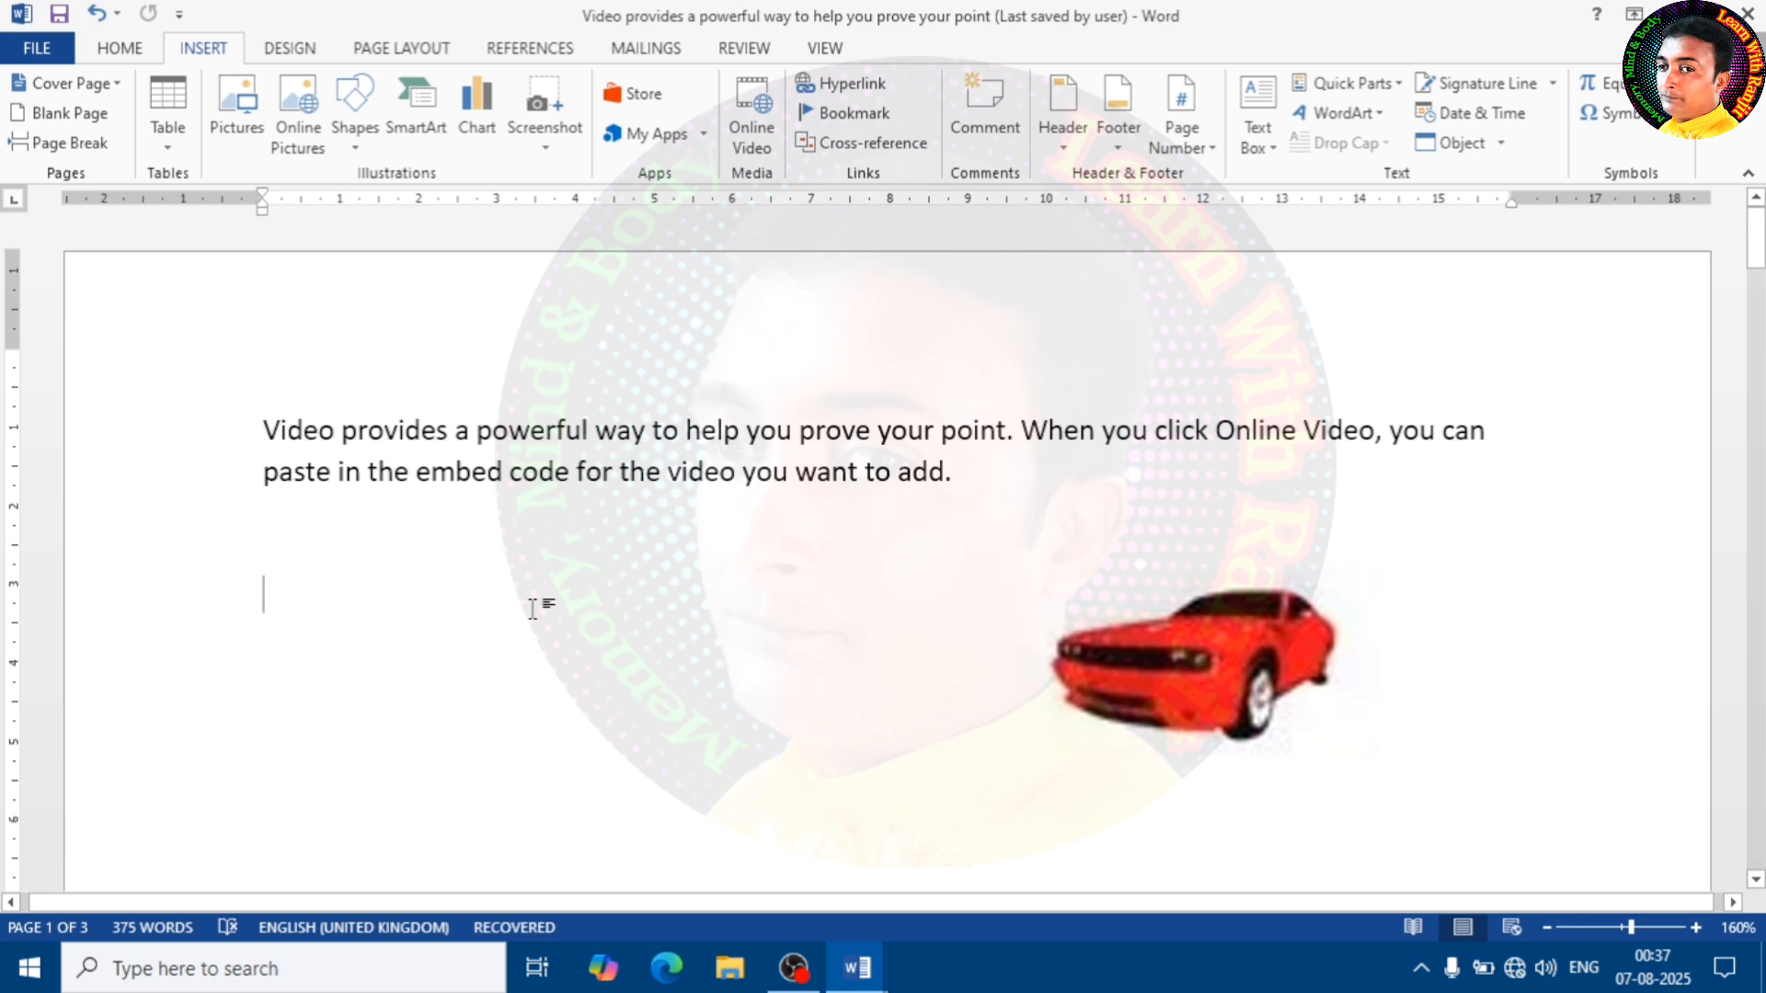
Draw a rectangle about 4.95 cm wide and 2.67 cm high below the paragraph, to the left of the car
click(287, 547)
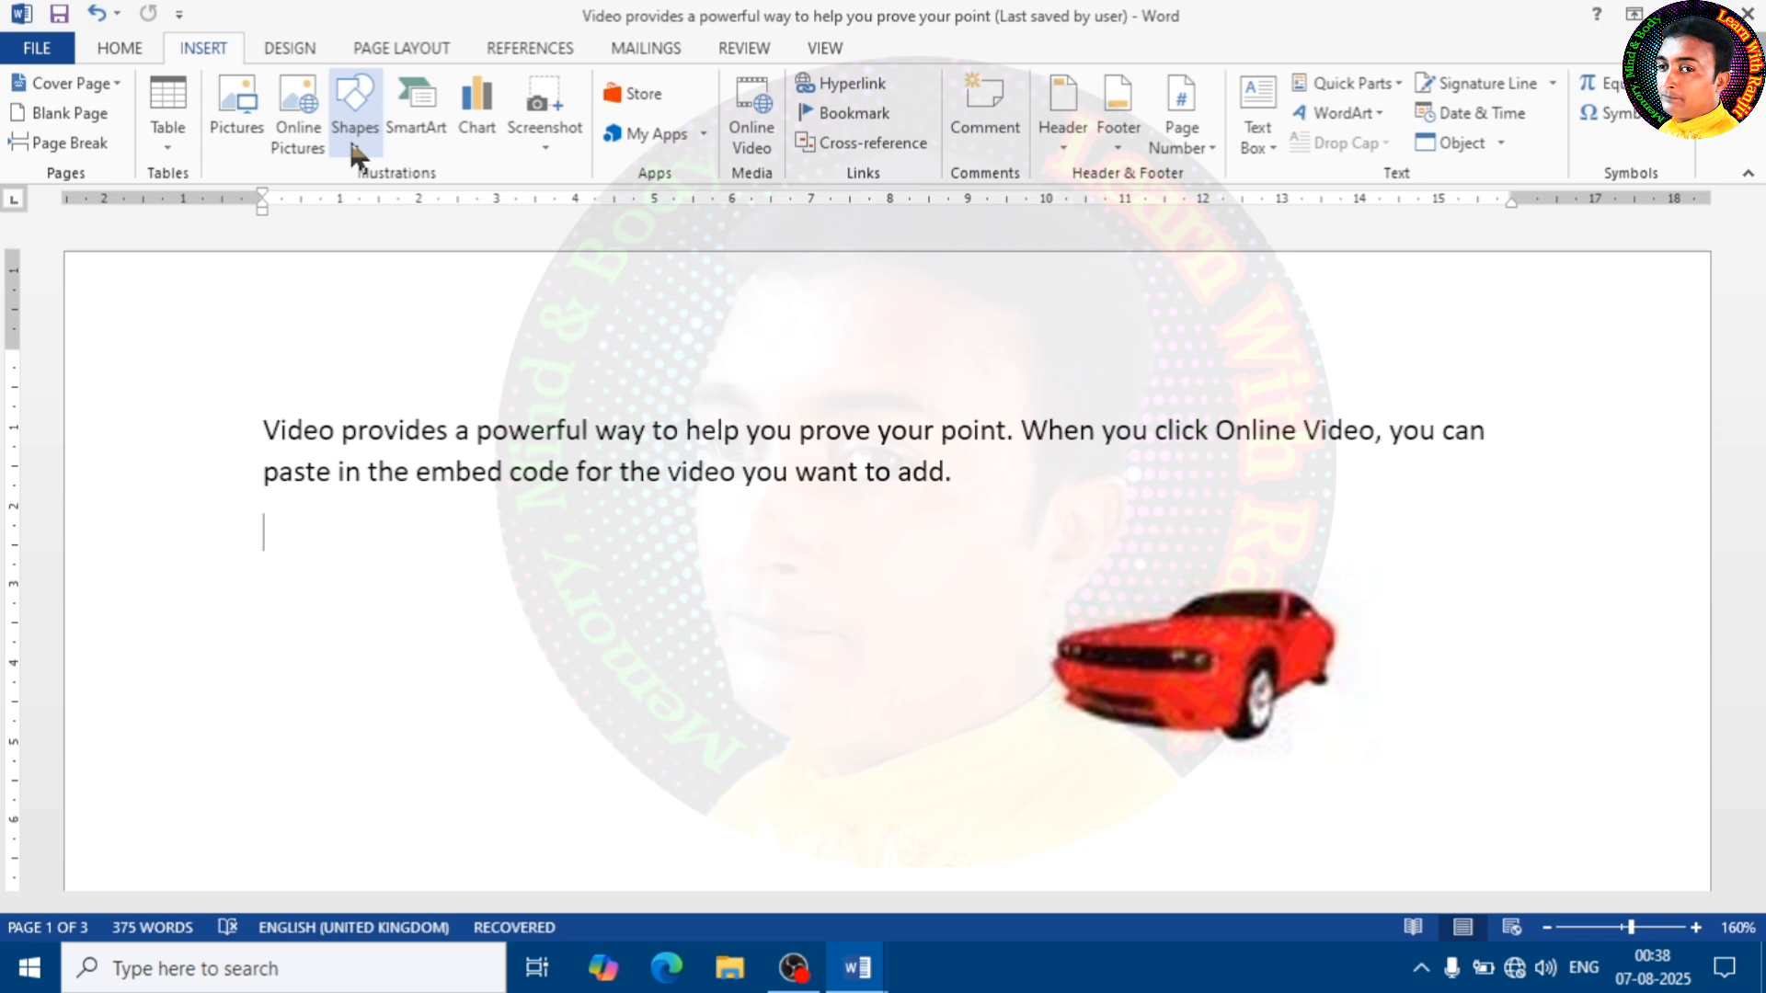
click(354, 154)
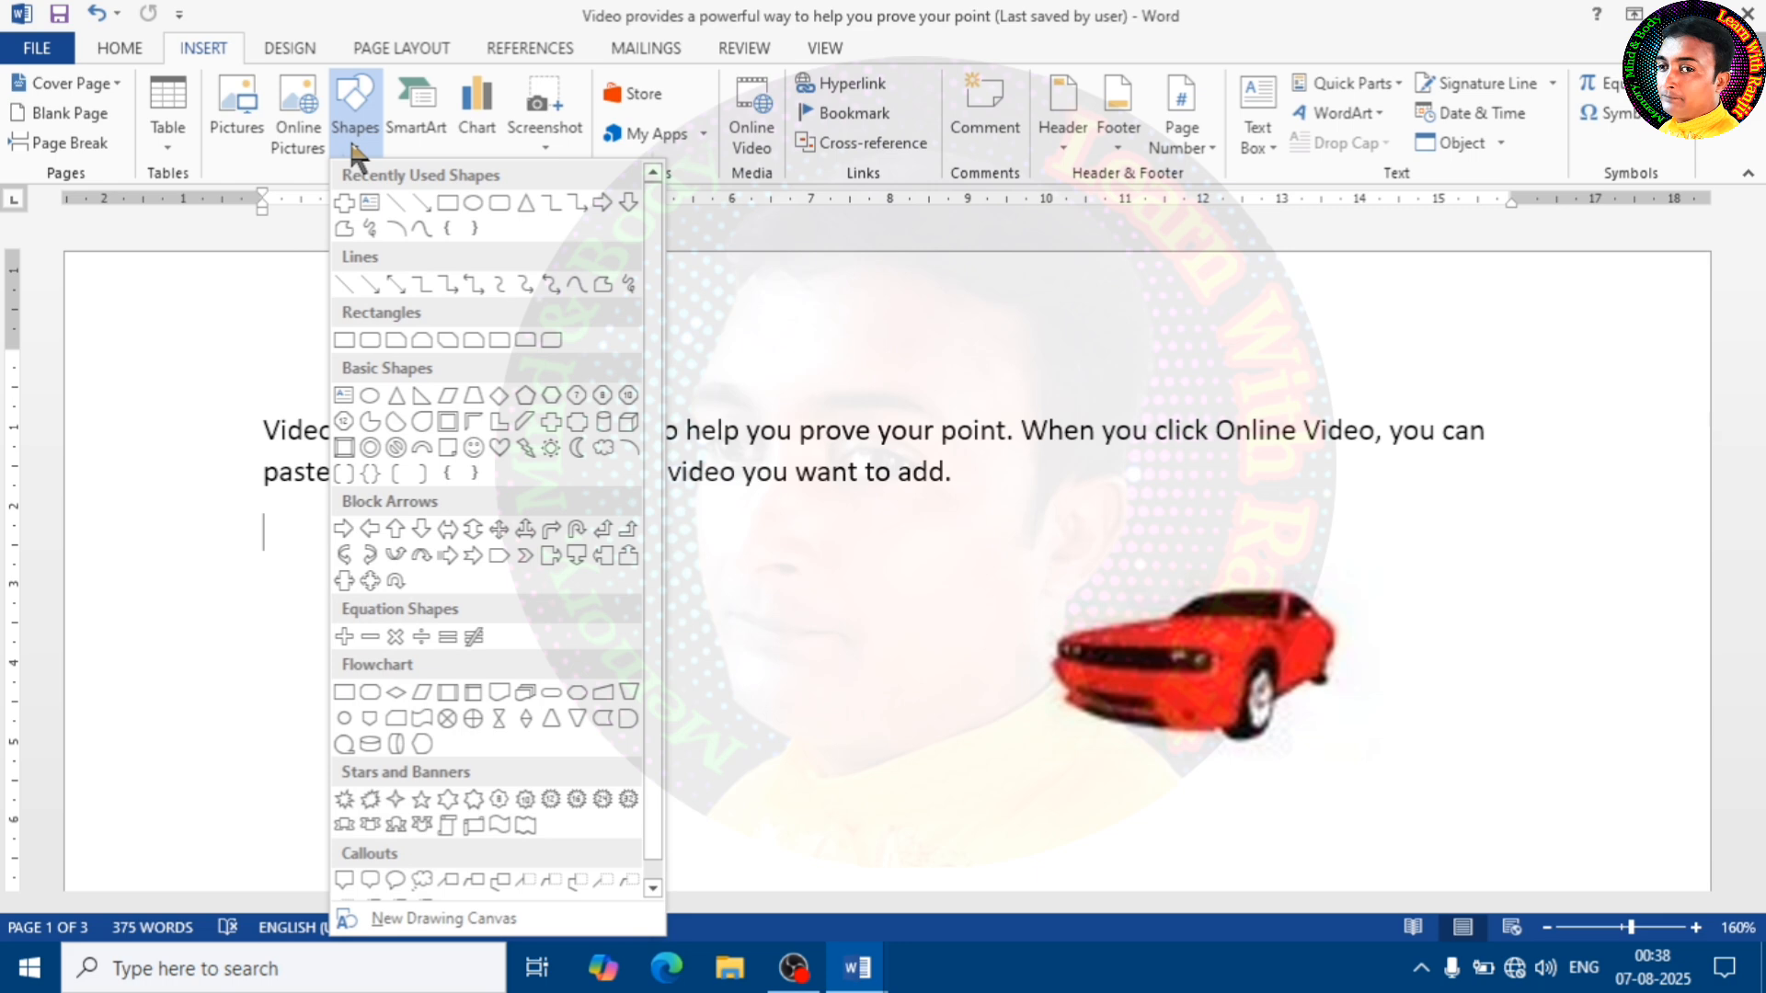
click(356, 151)
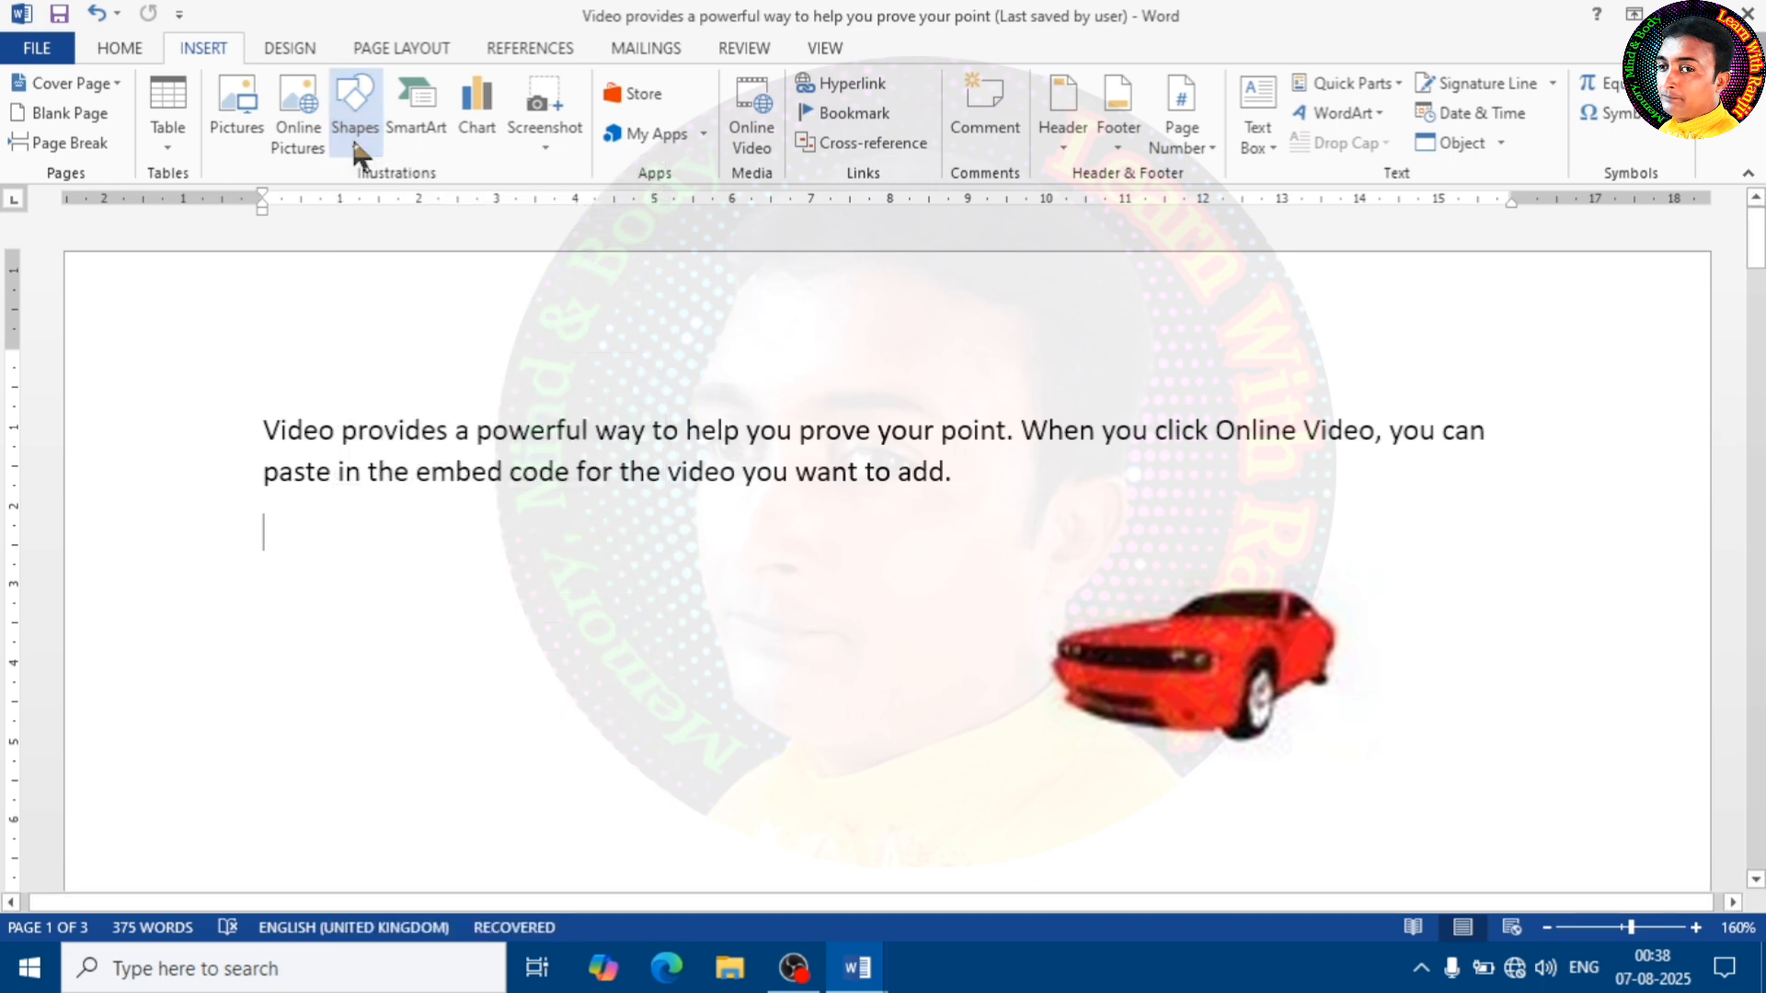
click(359, 154)
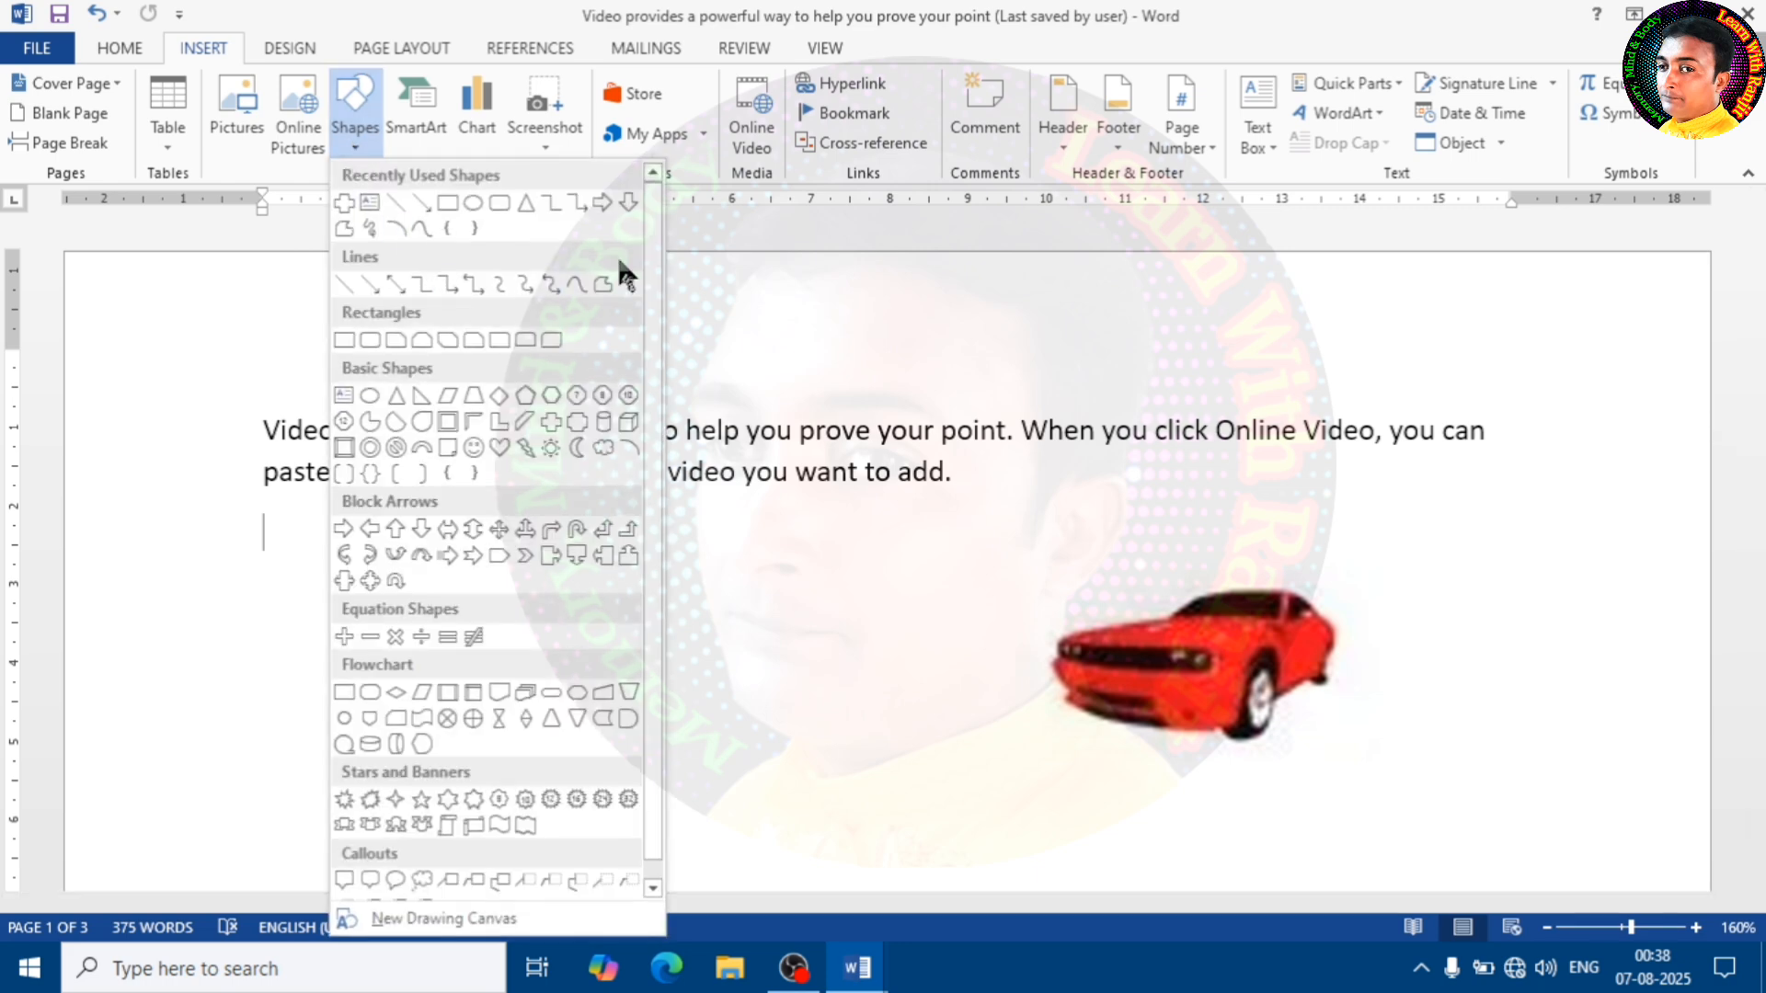
click(450, 201)
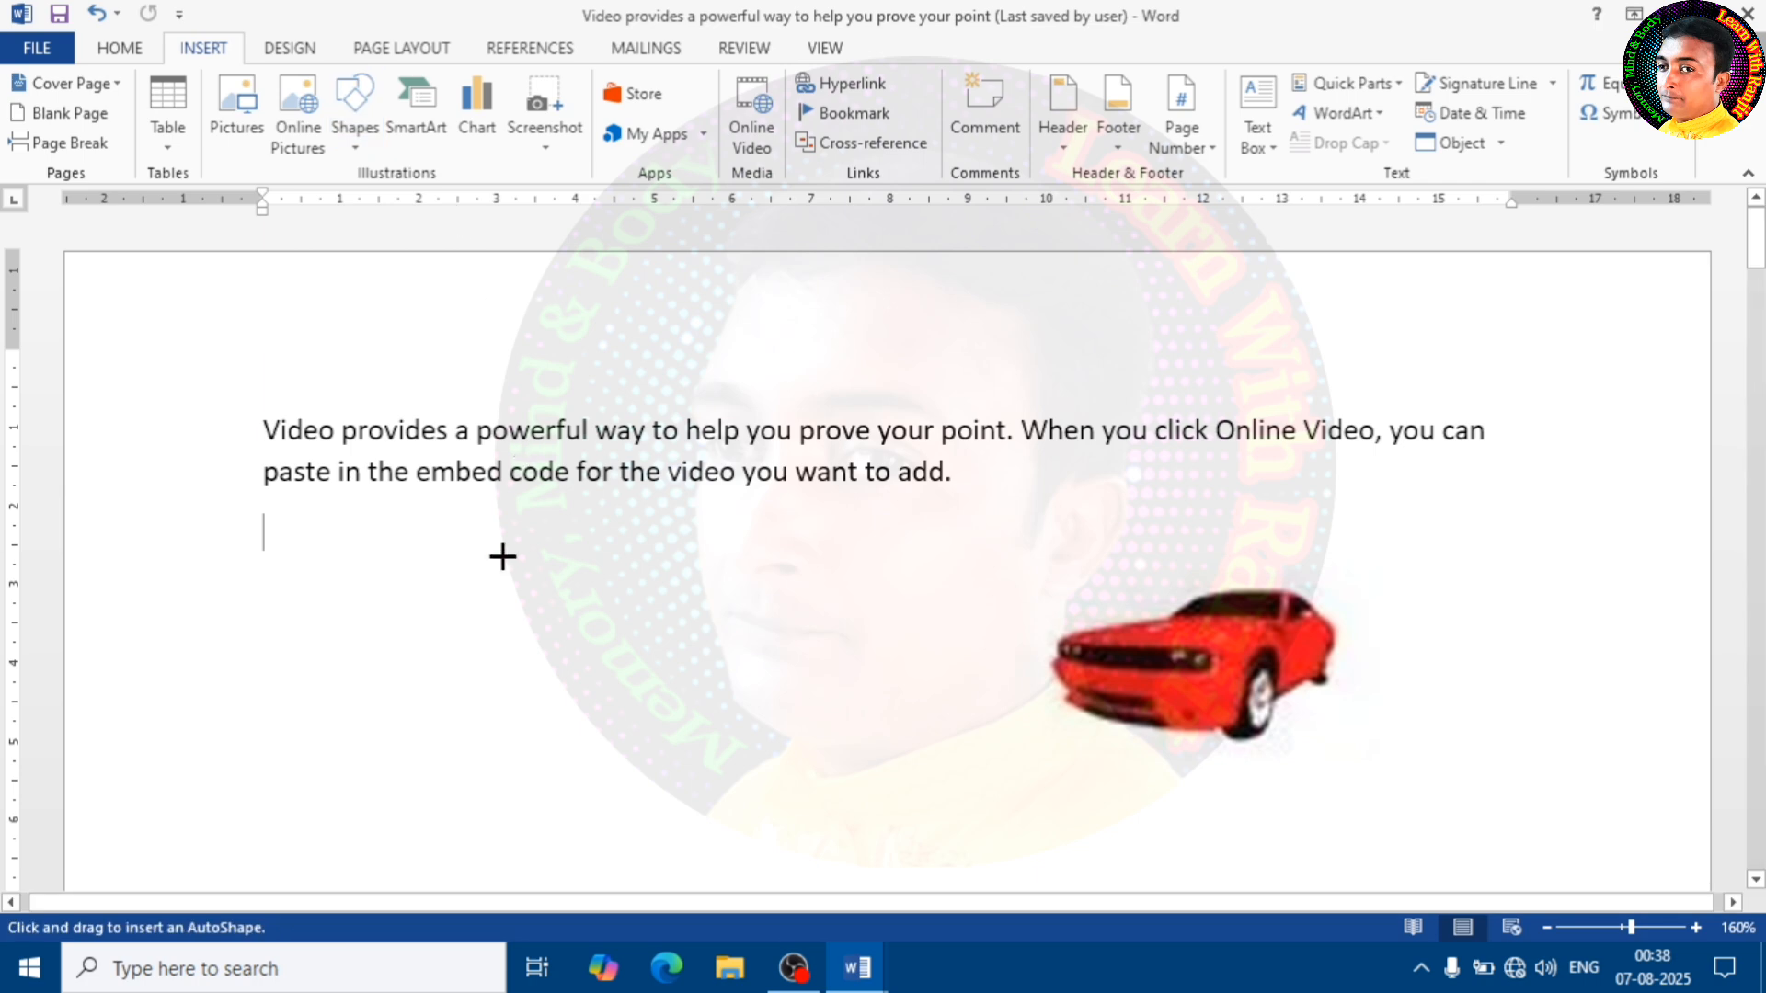
mouse_move(361, 555)
mouse_down()
mouse_move(612, 680)
mouse_move(802, 731)
mouse_move(751, 766)
mouse_up()
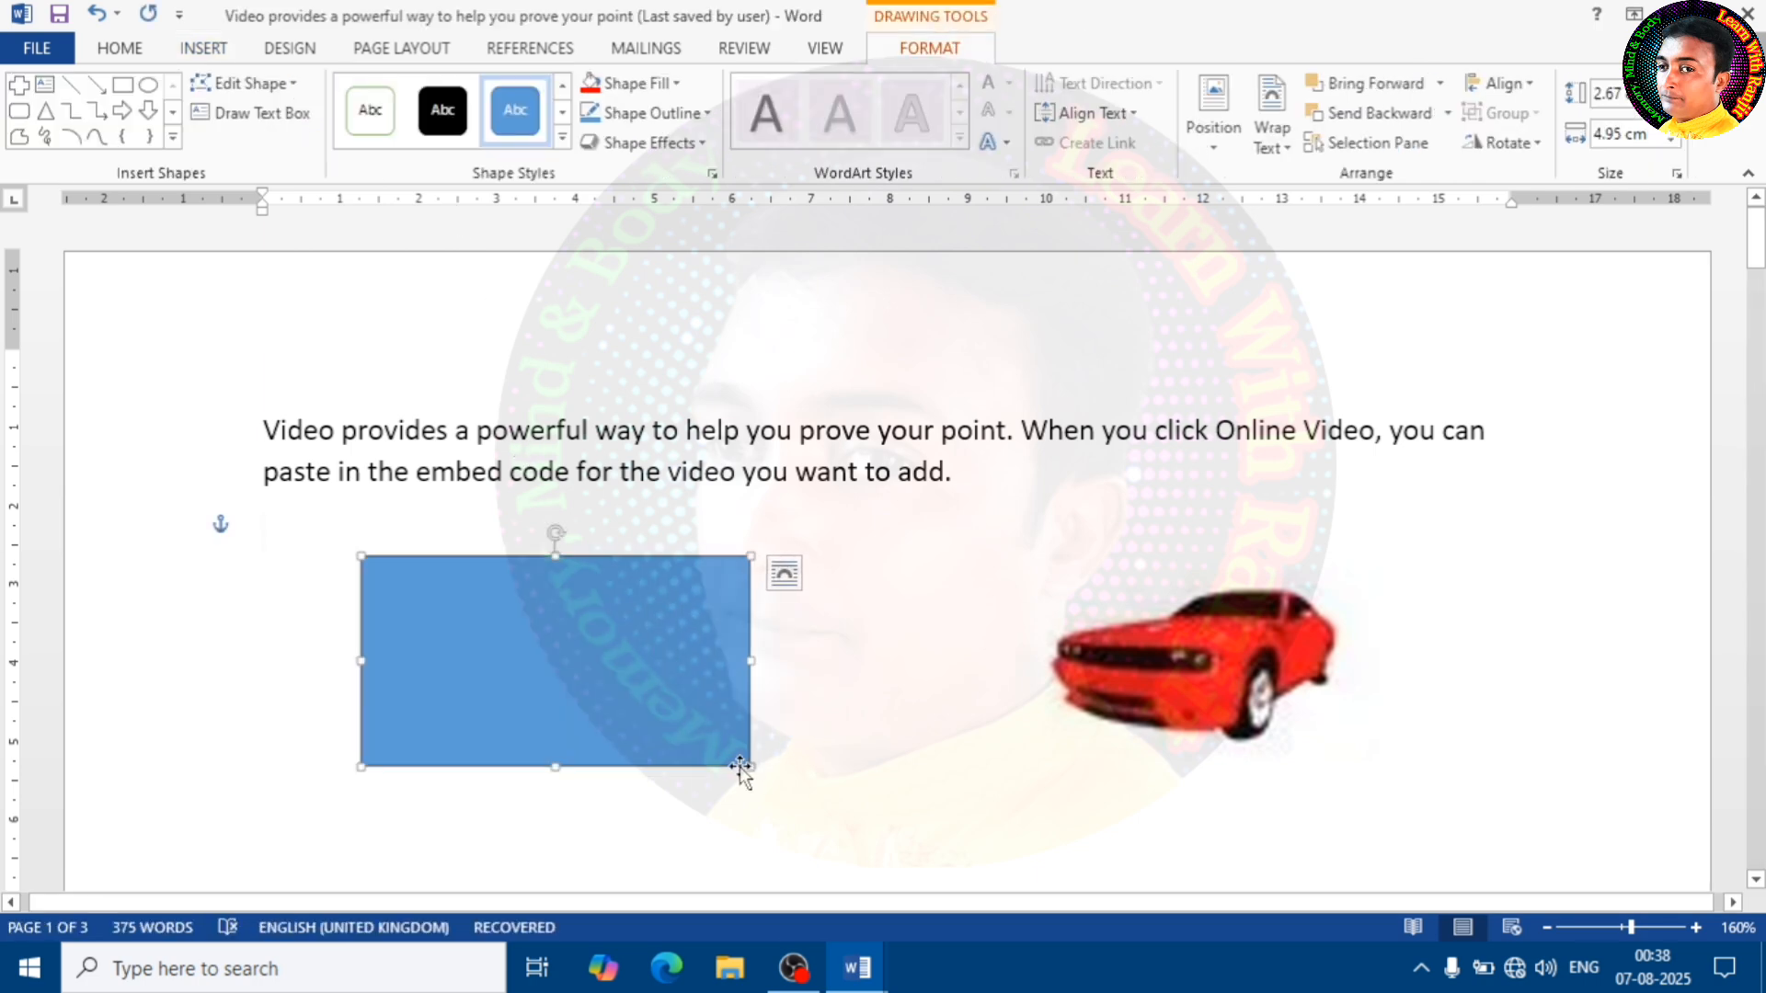
Draw a right block arrow about 2.14 cm wide between the rectangle and the car, then shorten its head and thin its shaft
click(121, 110)
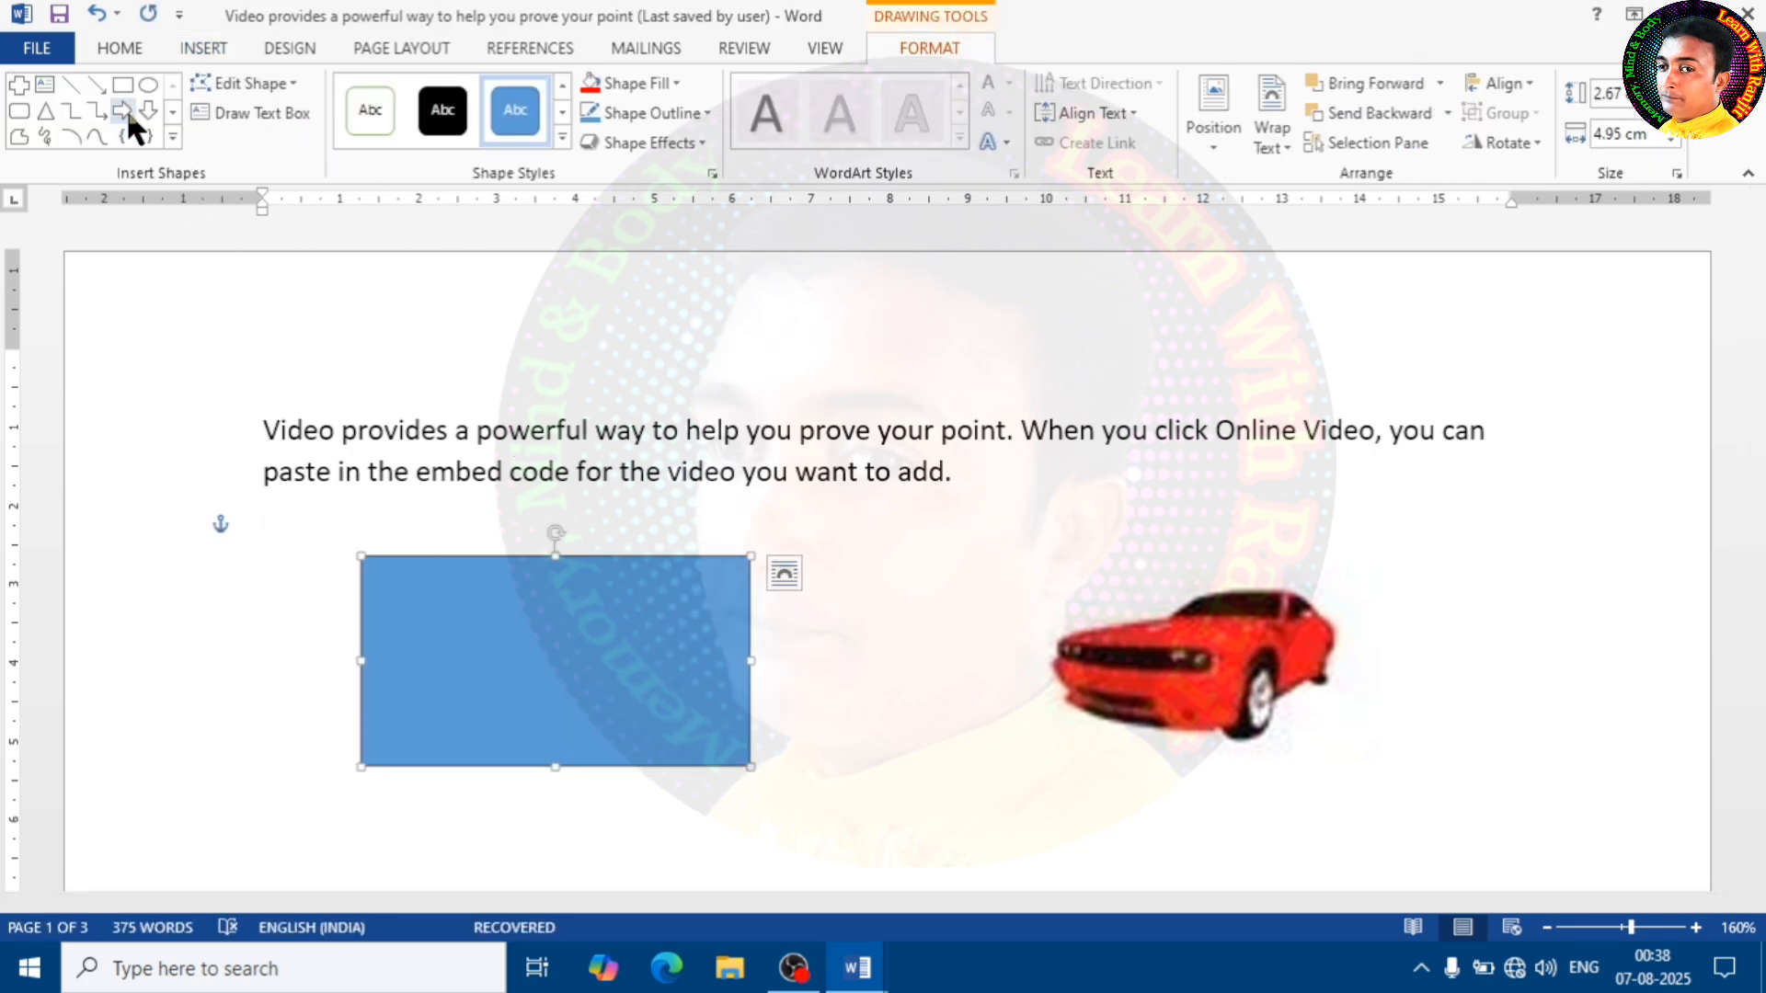
drag(859, 513, 1030, 640)
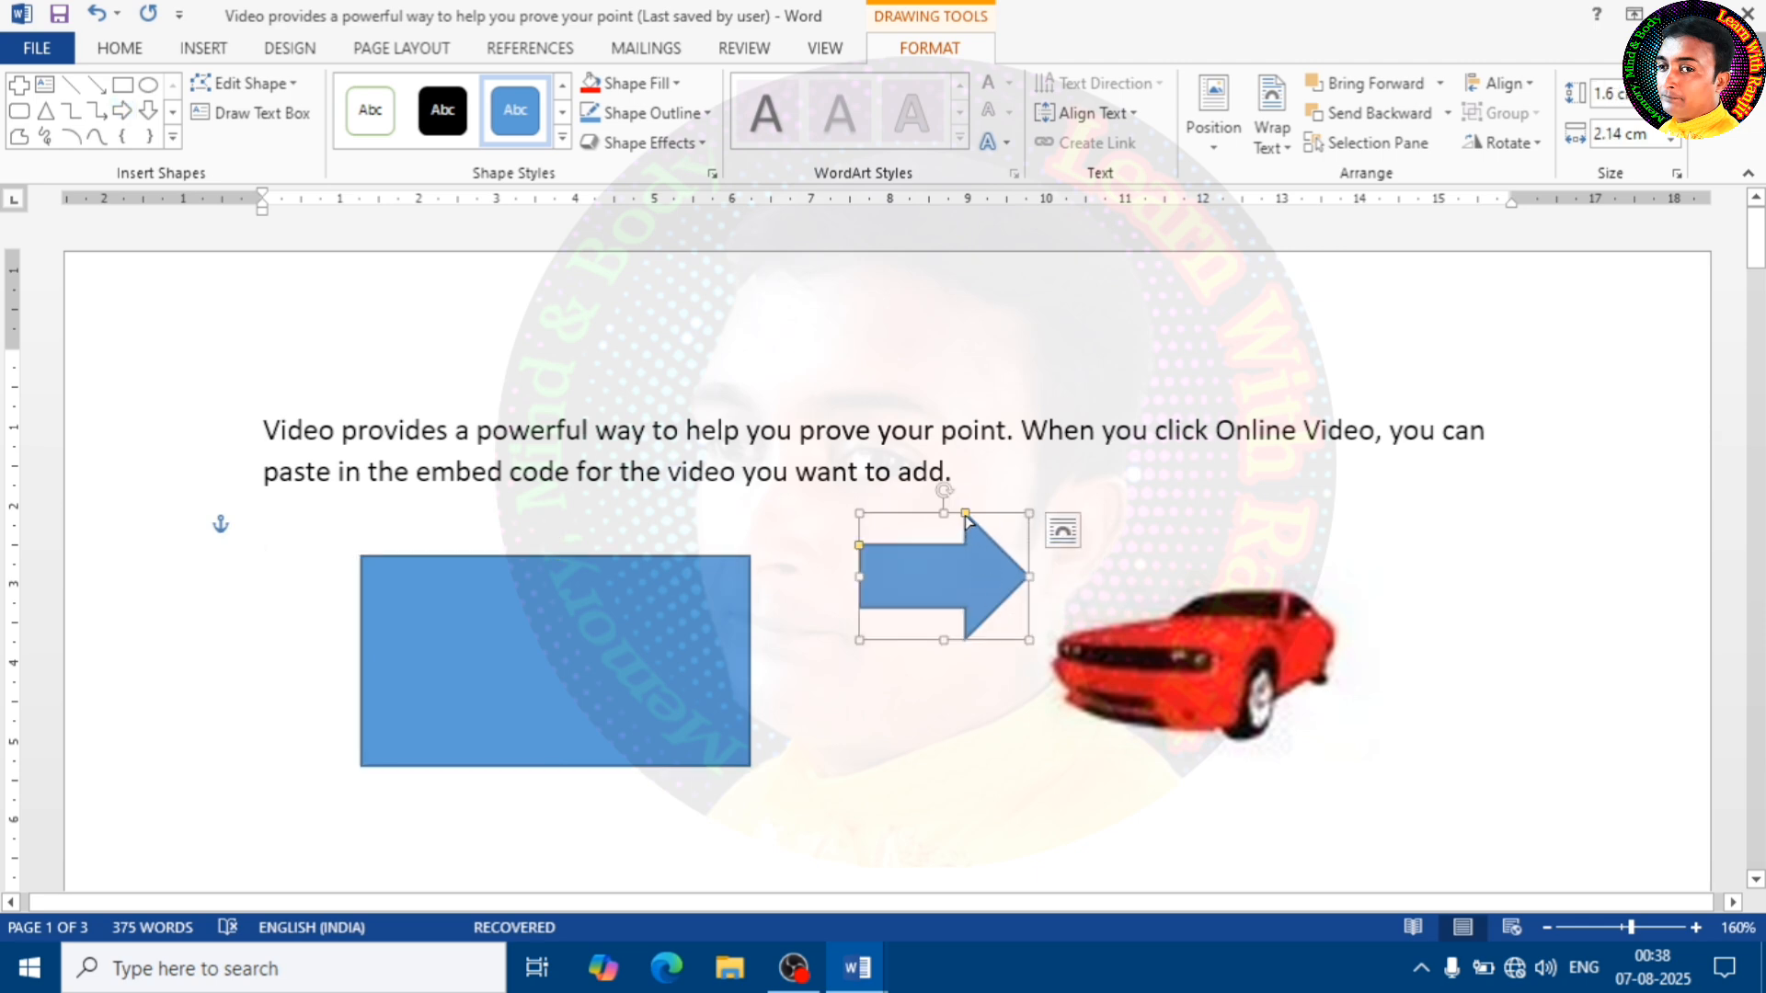
mouse_move(966, 518)
mouse_down()
mouse_move(993, 545)
mouse_move(977, 541)
mouse_up()
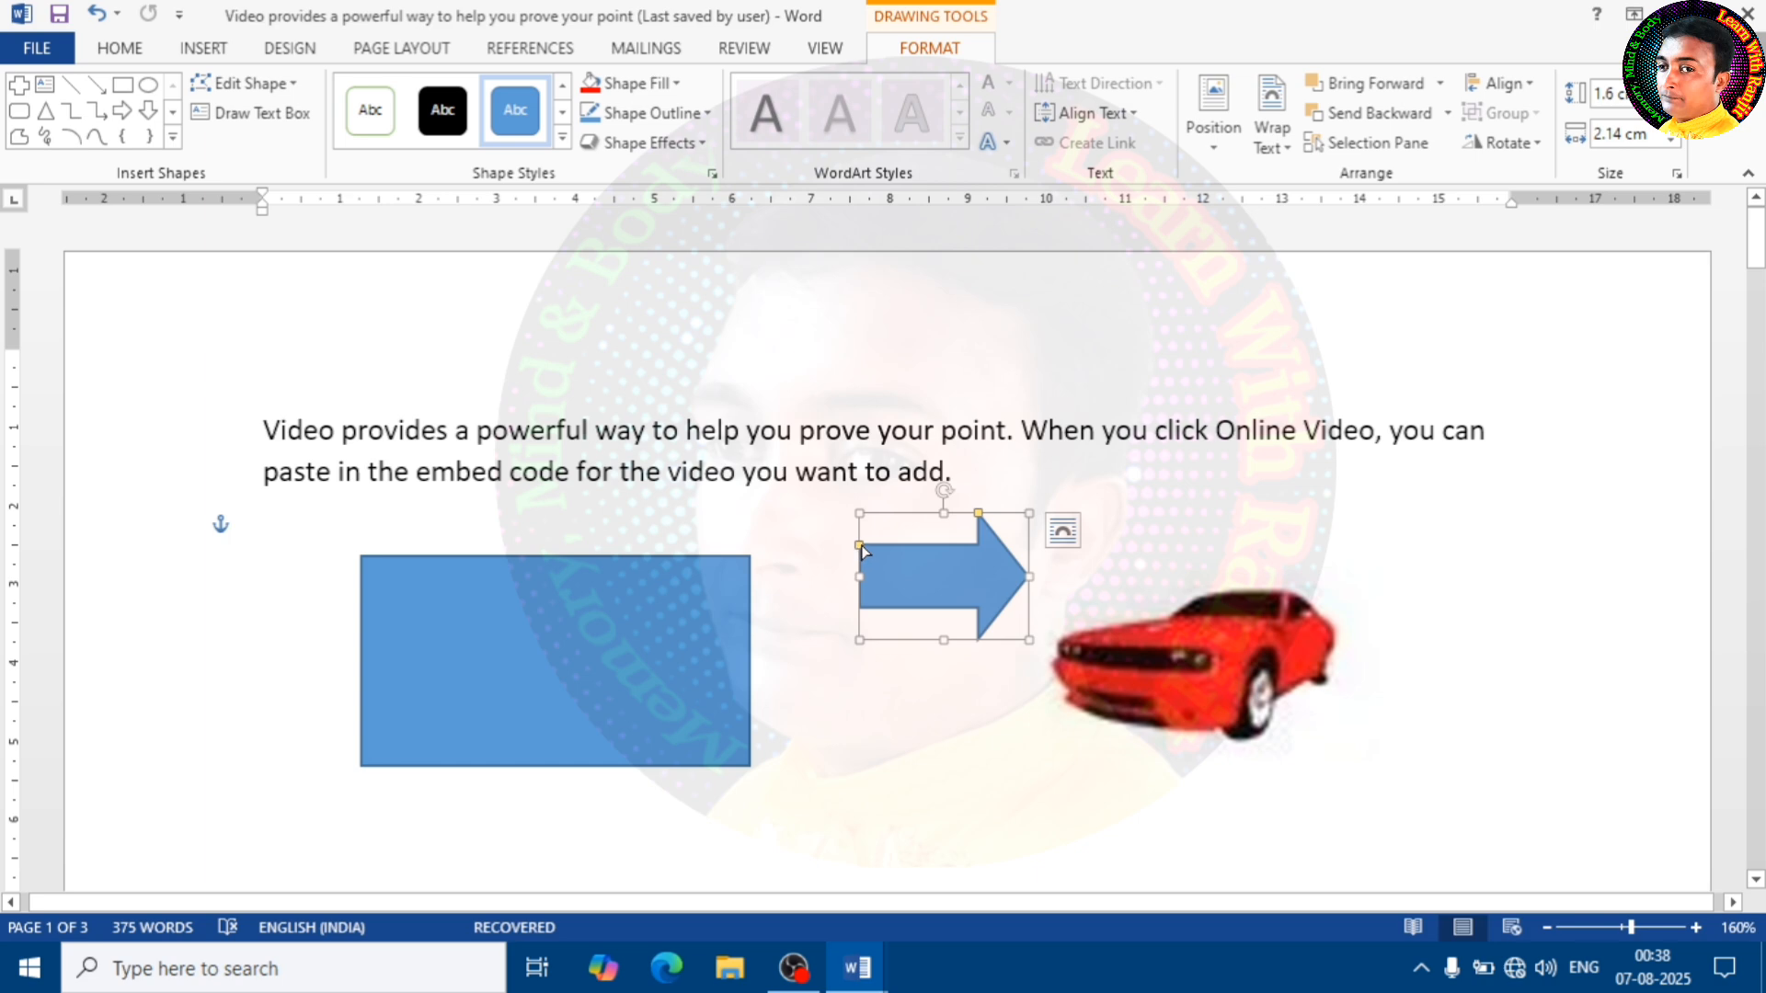
drag(861, 549, 867, 555)
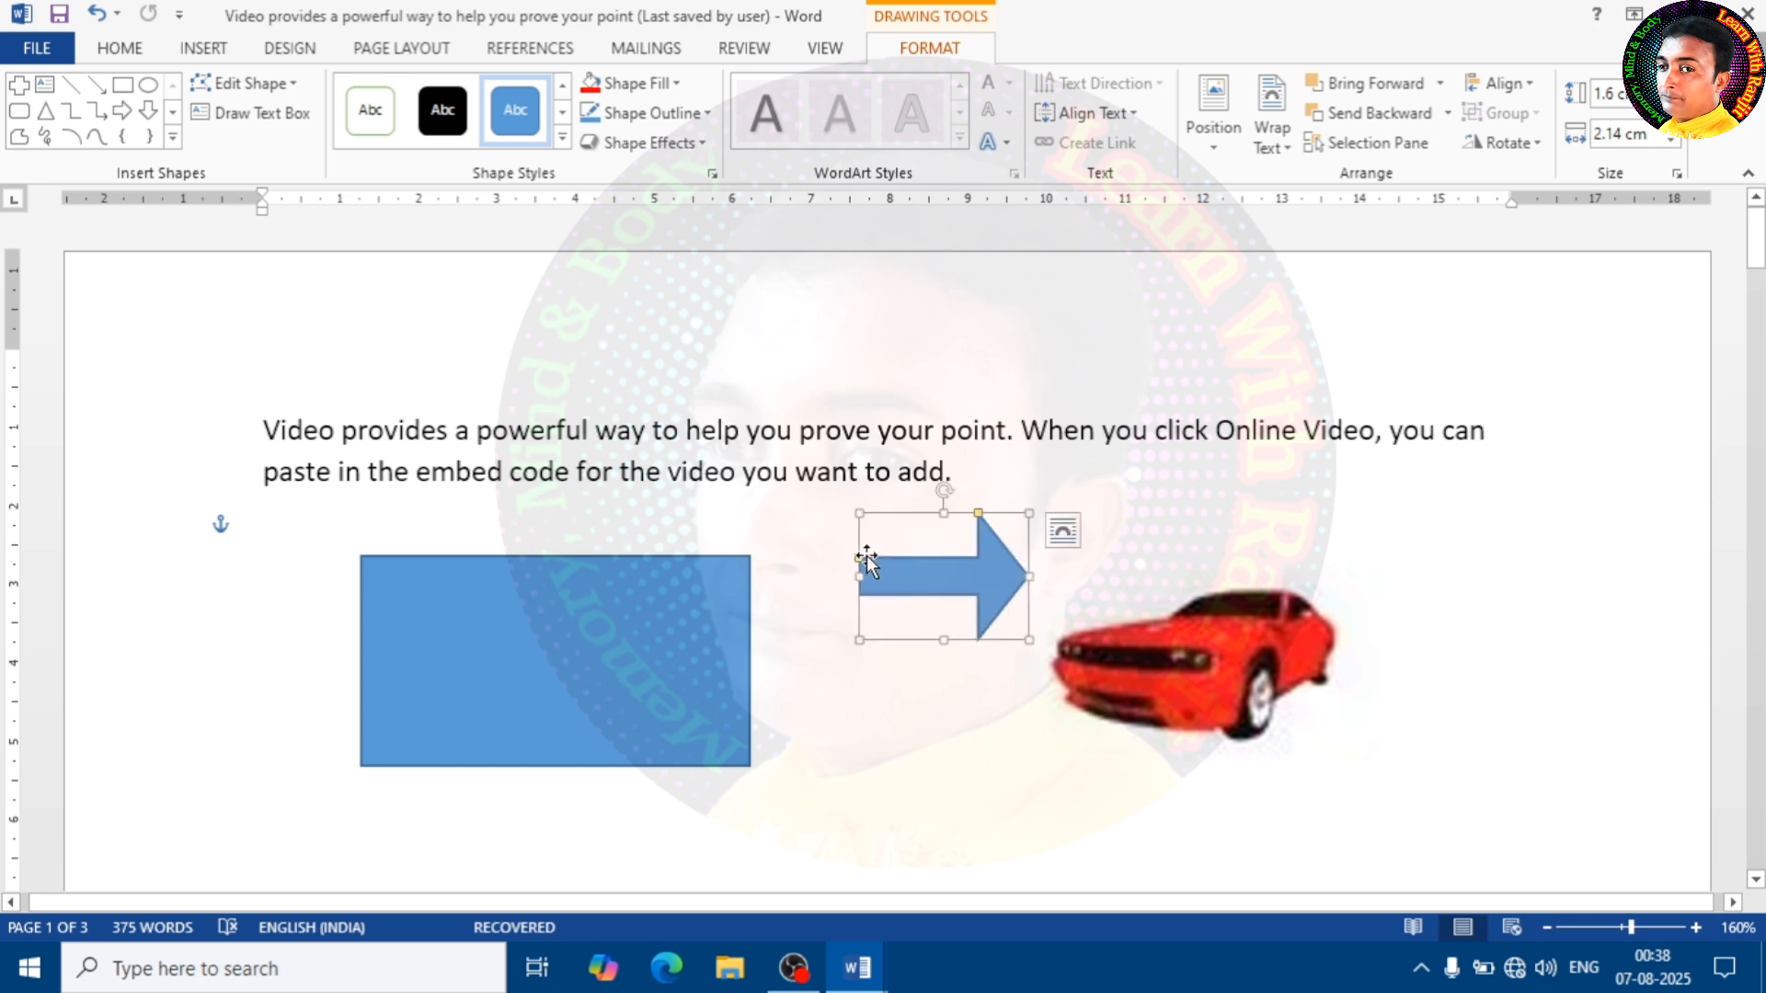
click(791, 525)
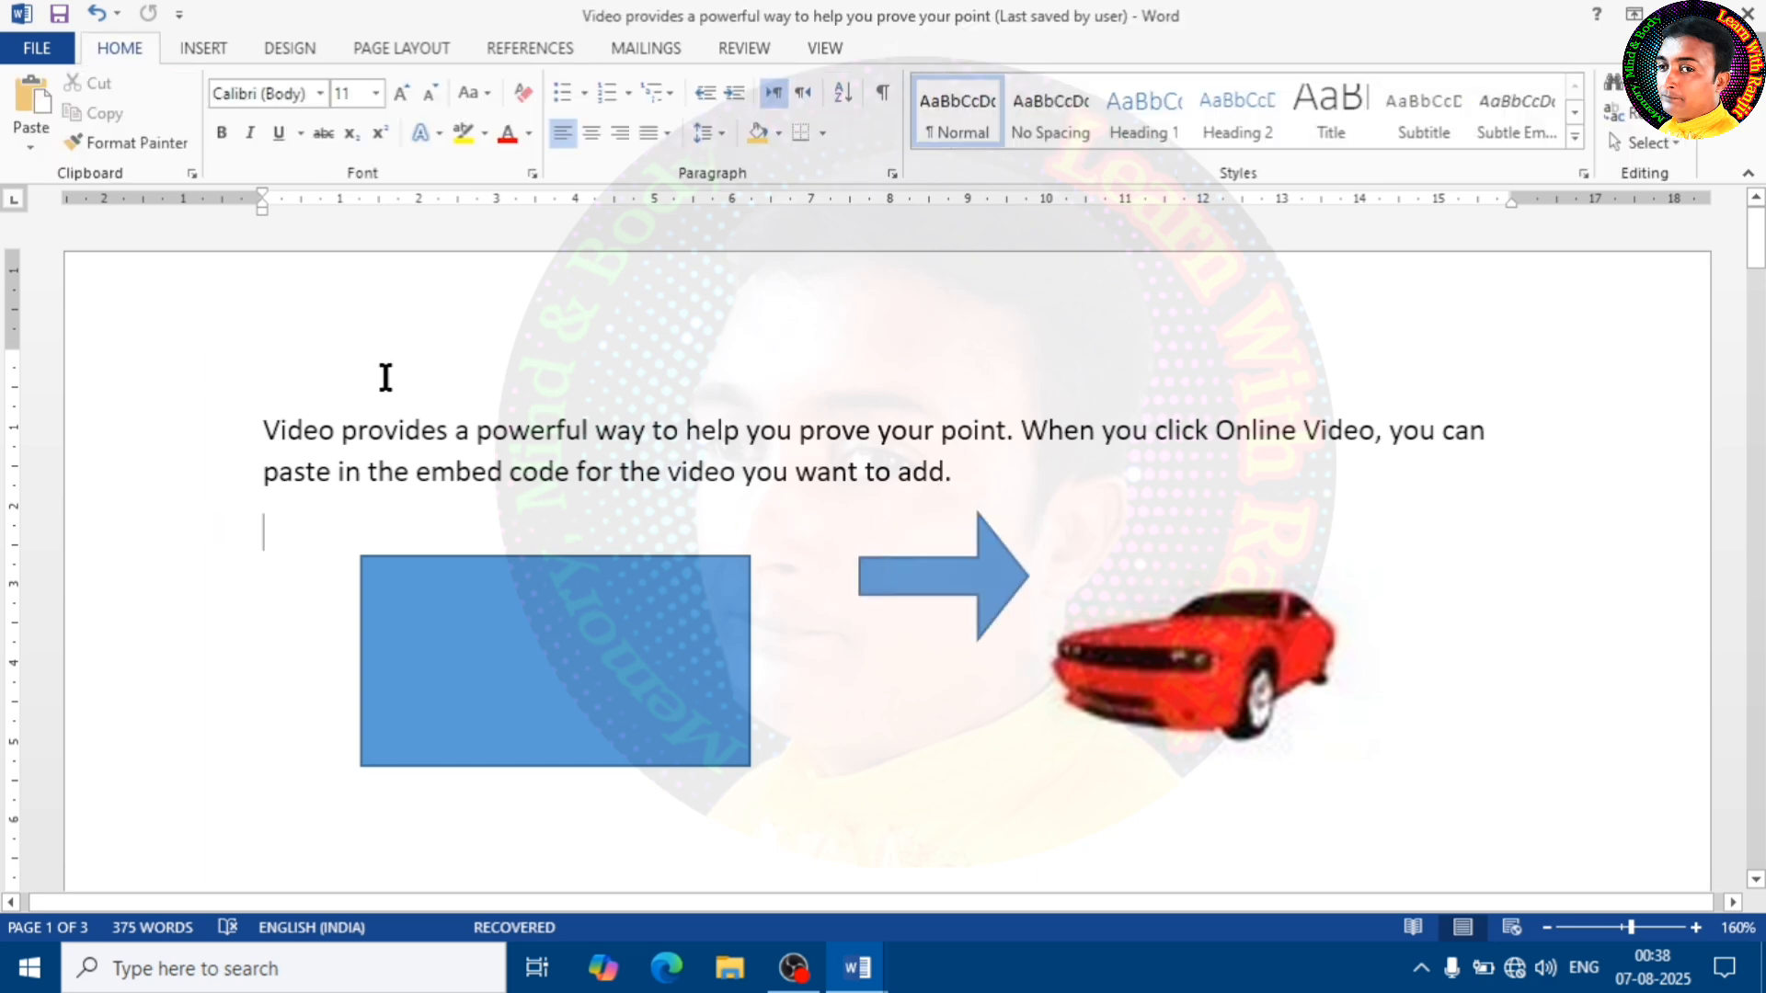
Draw a pie shape about 2.09 cm wide and 2.34 cm high below the arrow
click(196, 47)
click(367, 138)
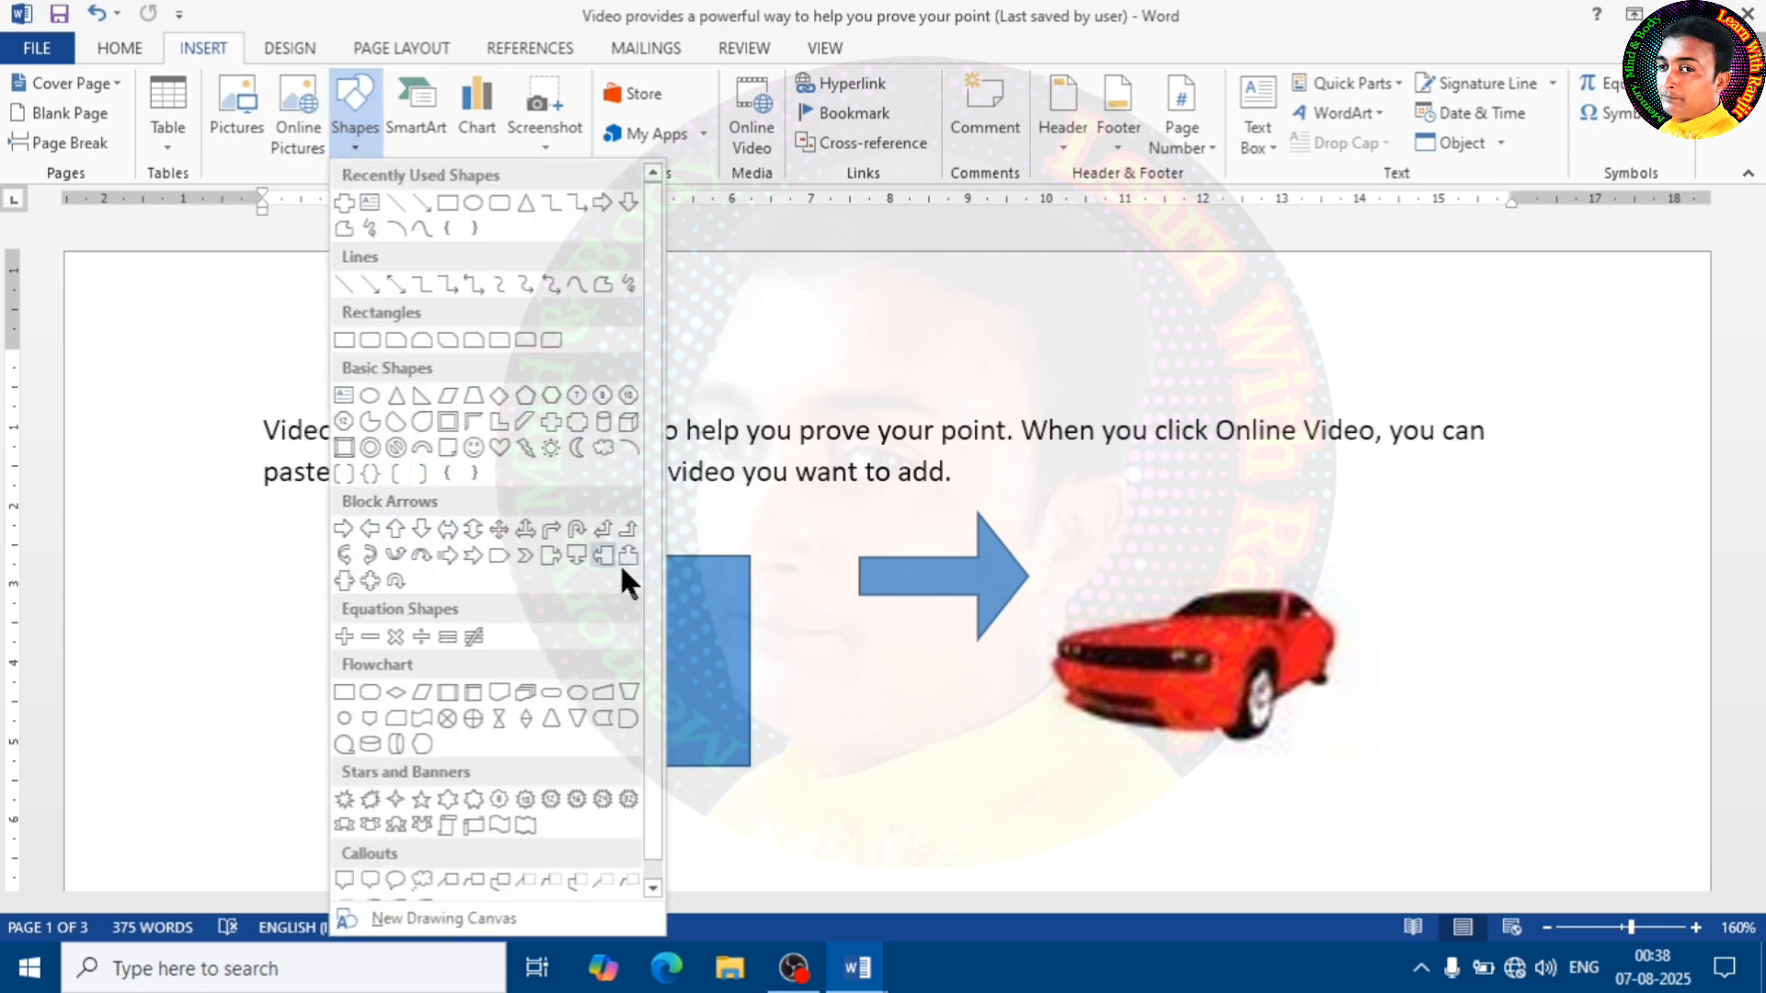
click(369, 423)
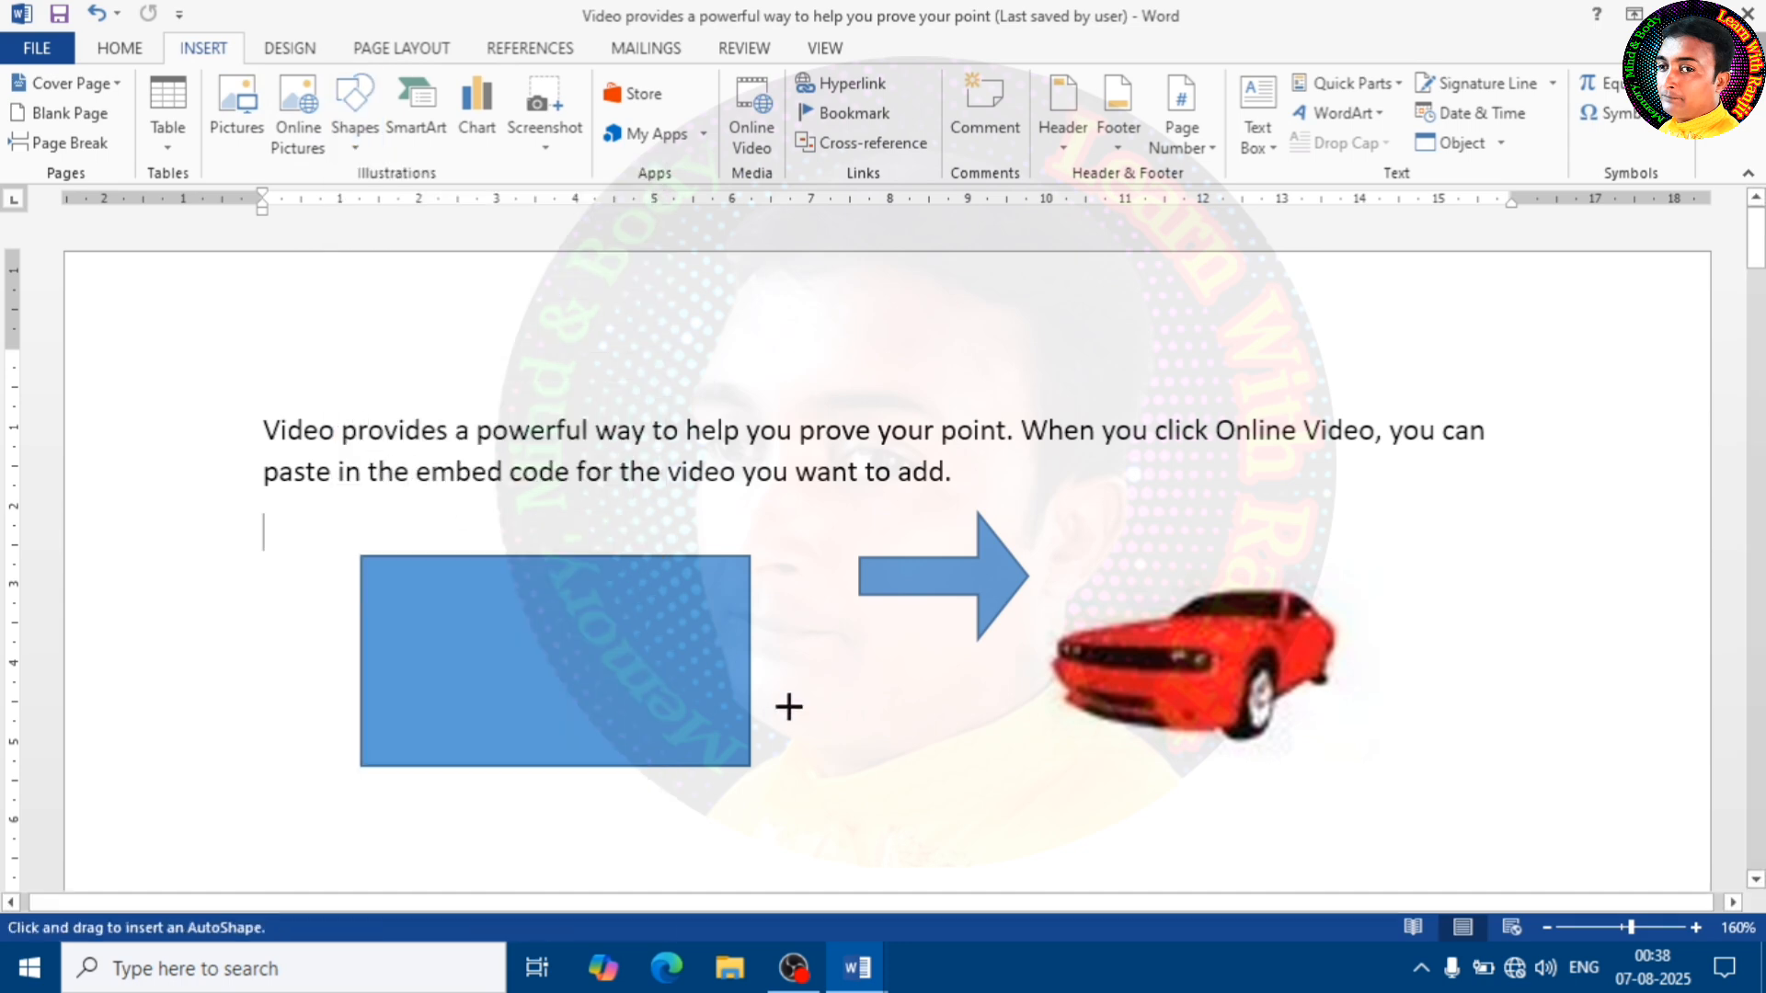
drag(794, 639, 963, 827)
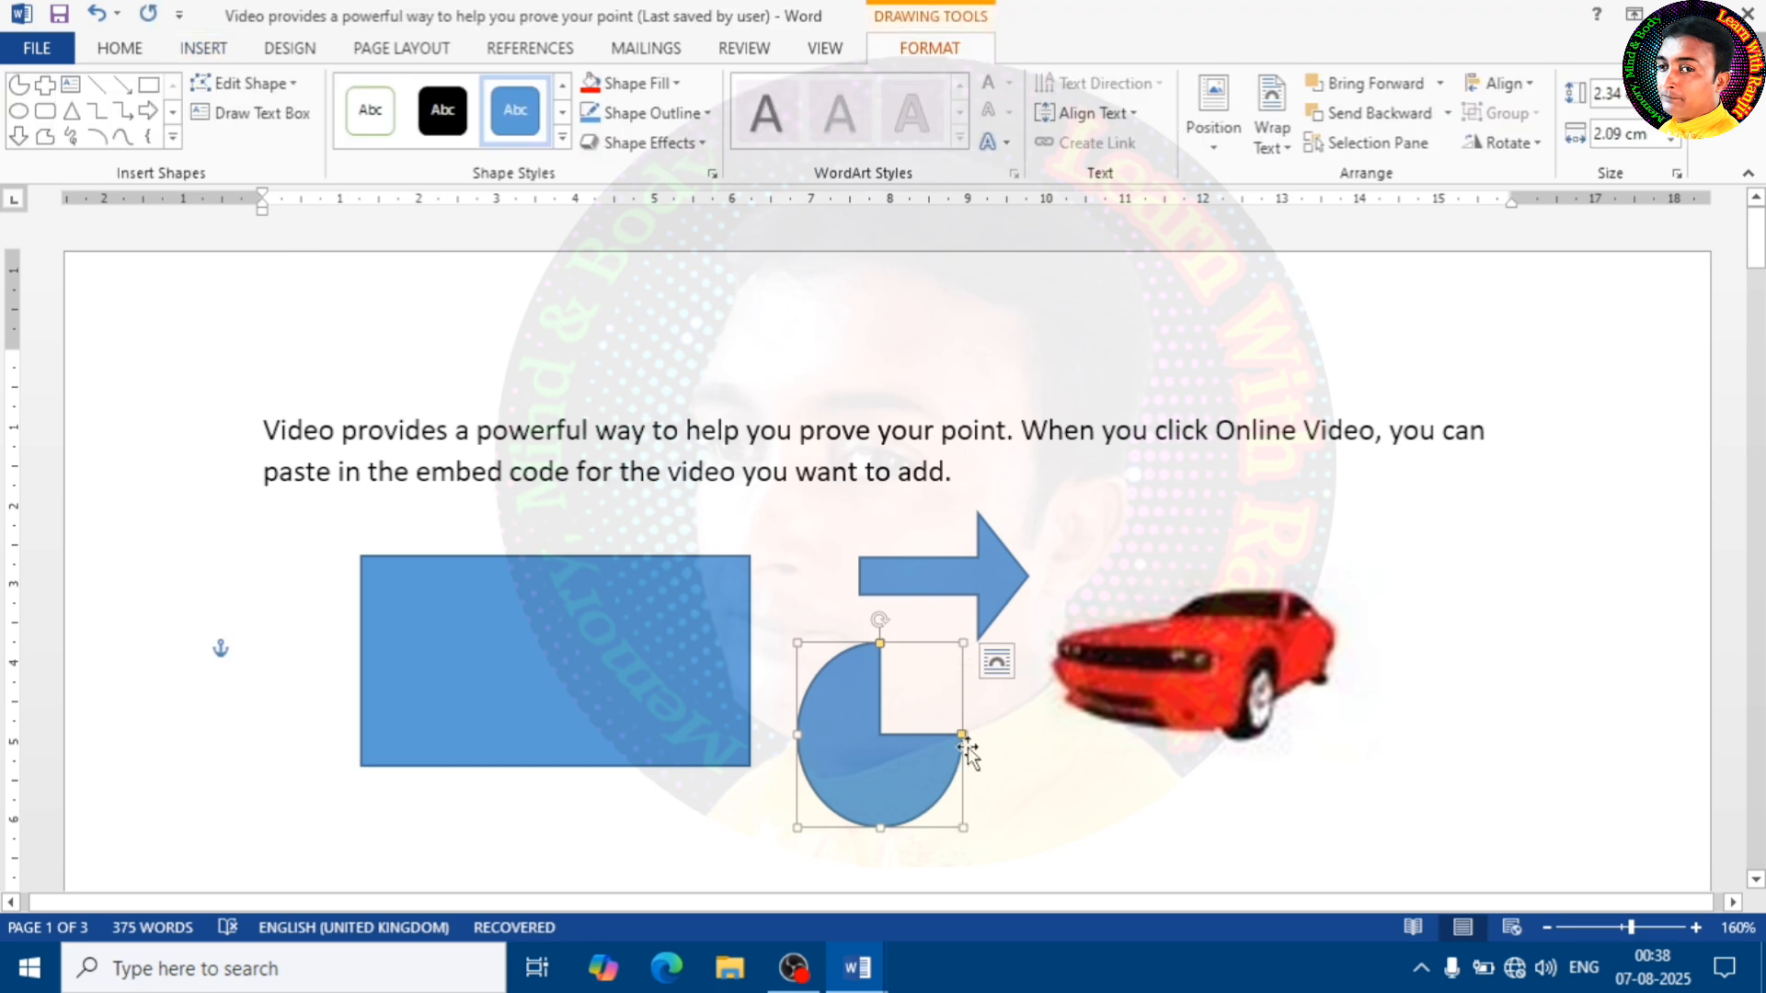
Reshape the pie by moving both edges of its opening, and rotate it about 90° clockwise so the opening faces down
drag(962, 736, 946, 789)
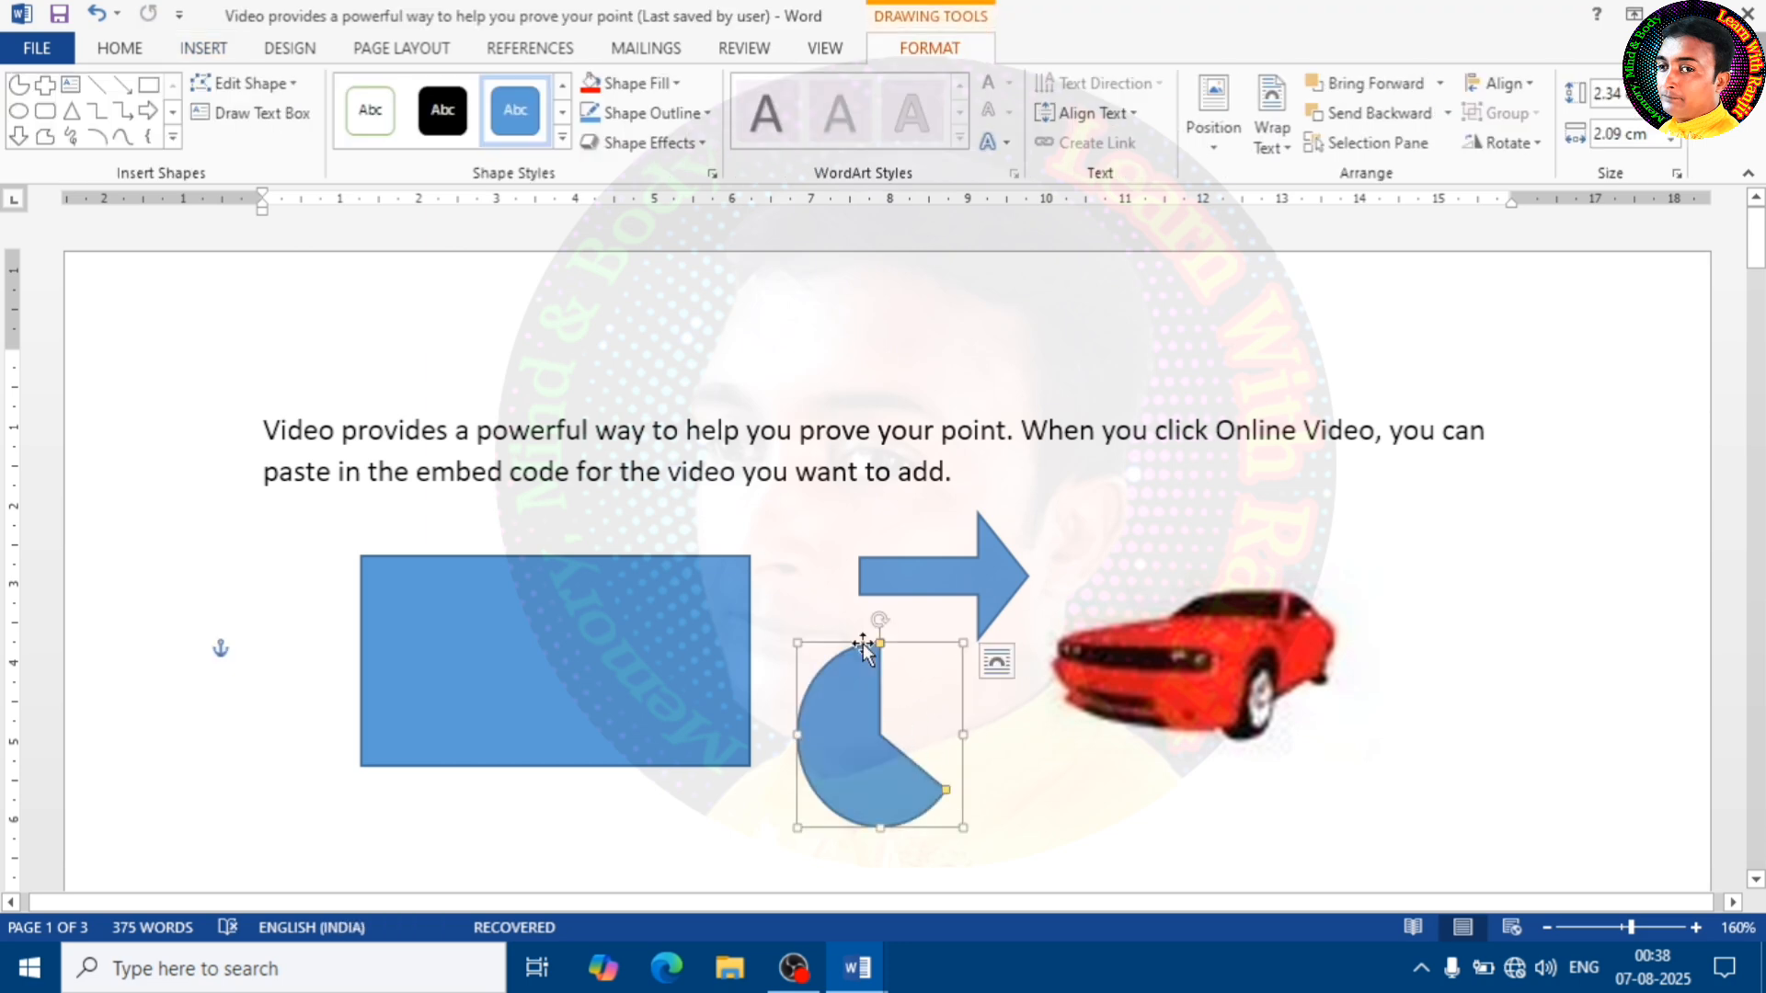
drag(880, 644, 961, 677)
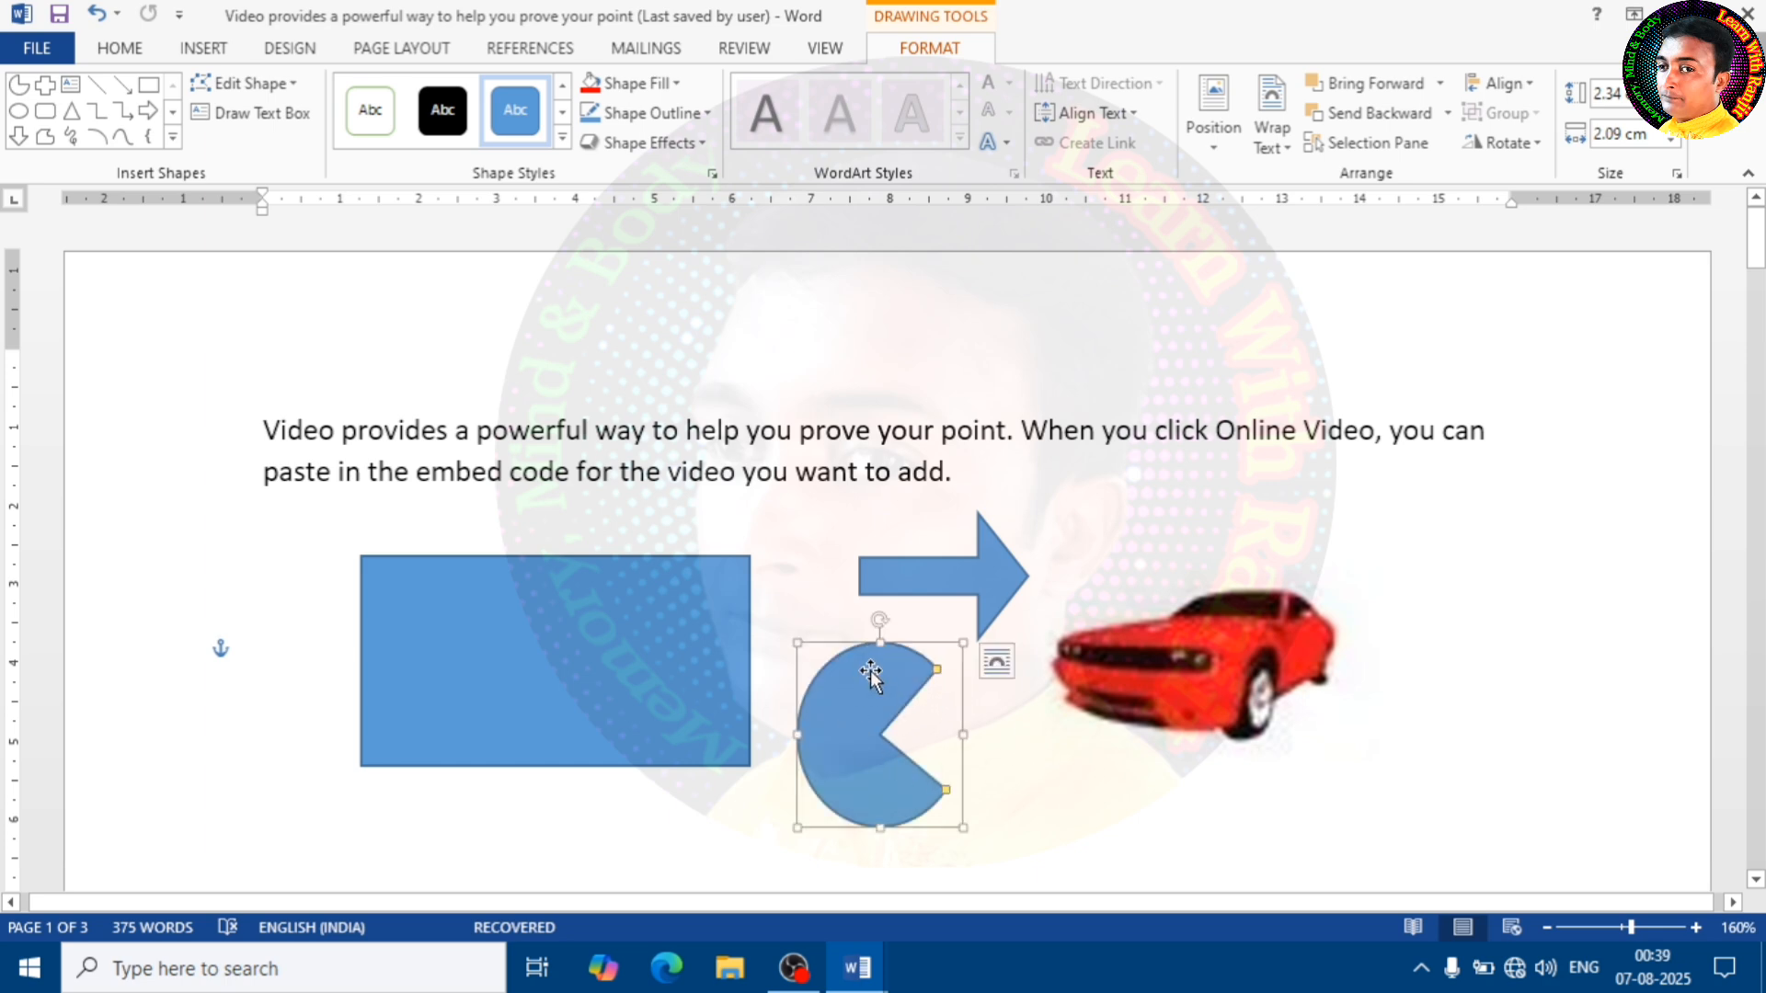
drag(880, 620, 1091, 739)
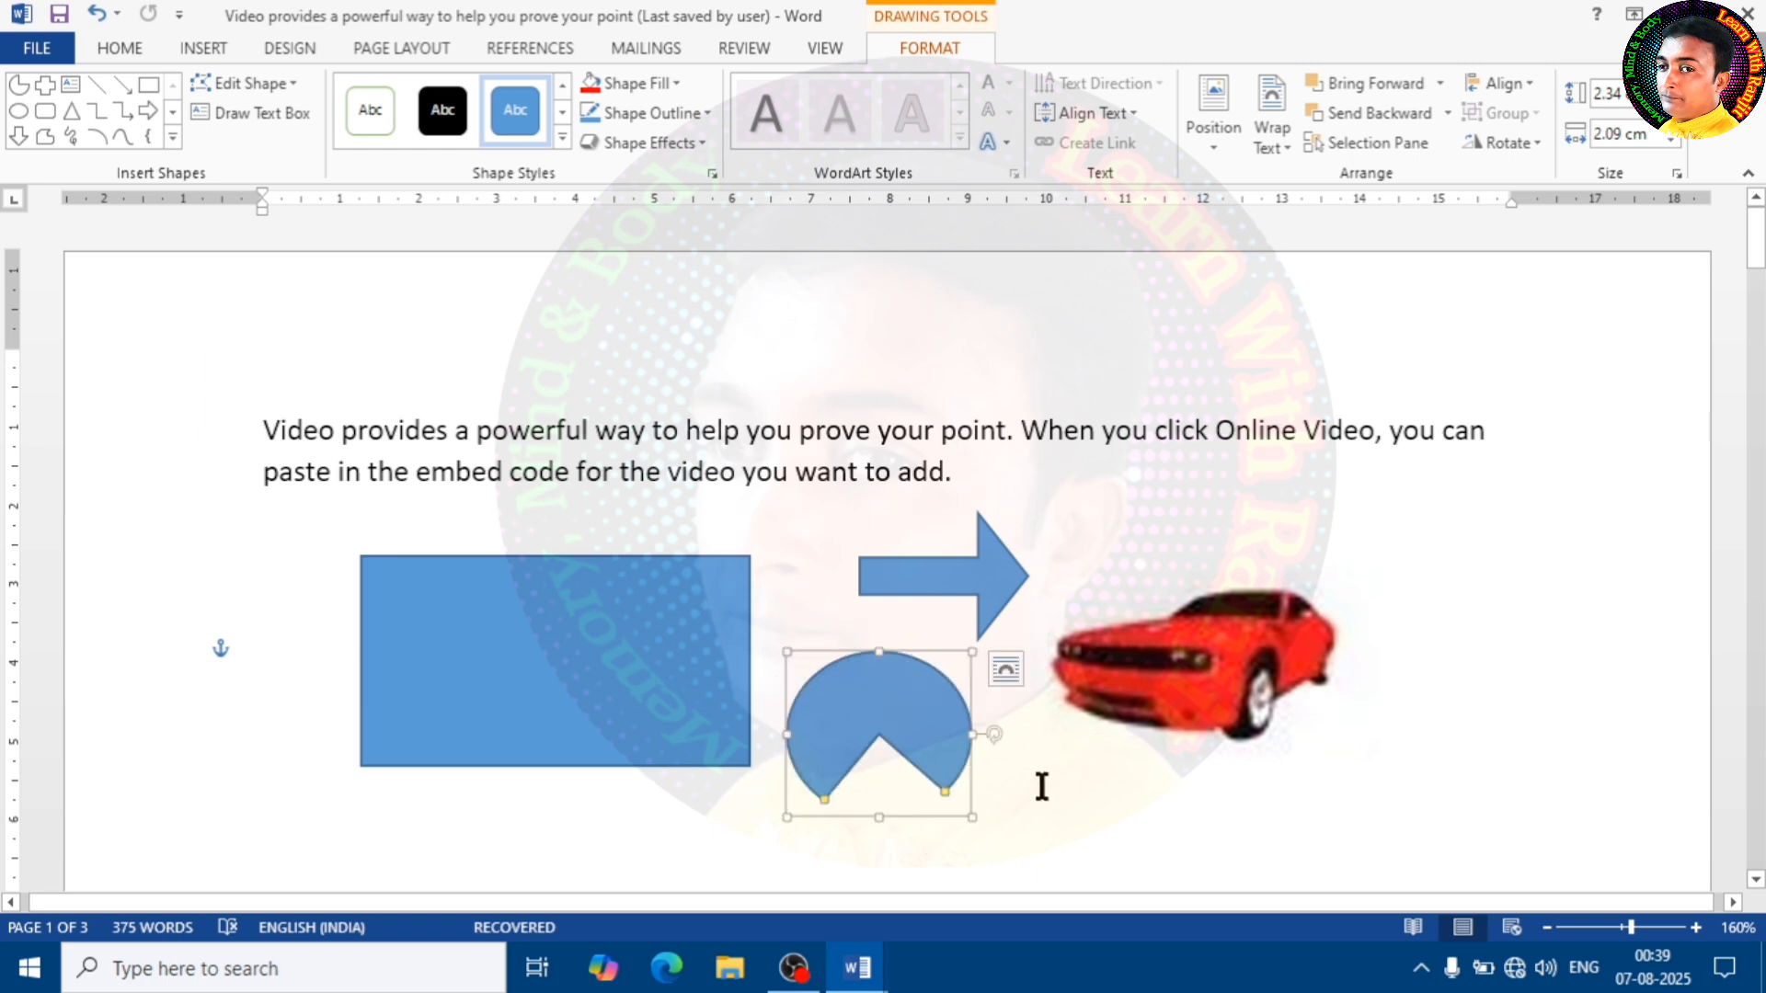
Delete the pie shape, the block arrow, the car picture and the rectangle below the paragraph
key(Delete)
key(Delete)
key(Delete)
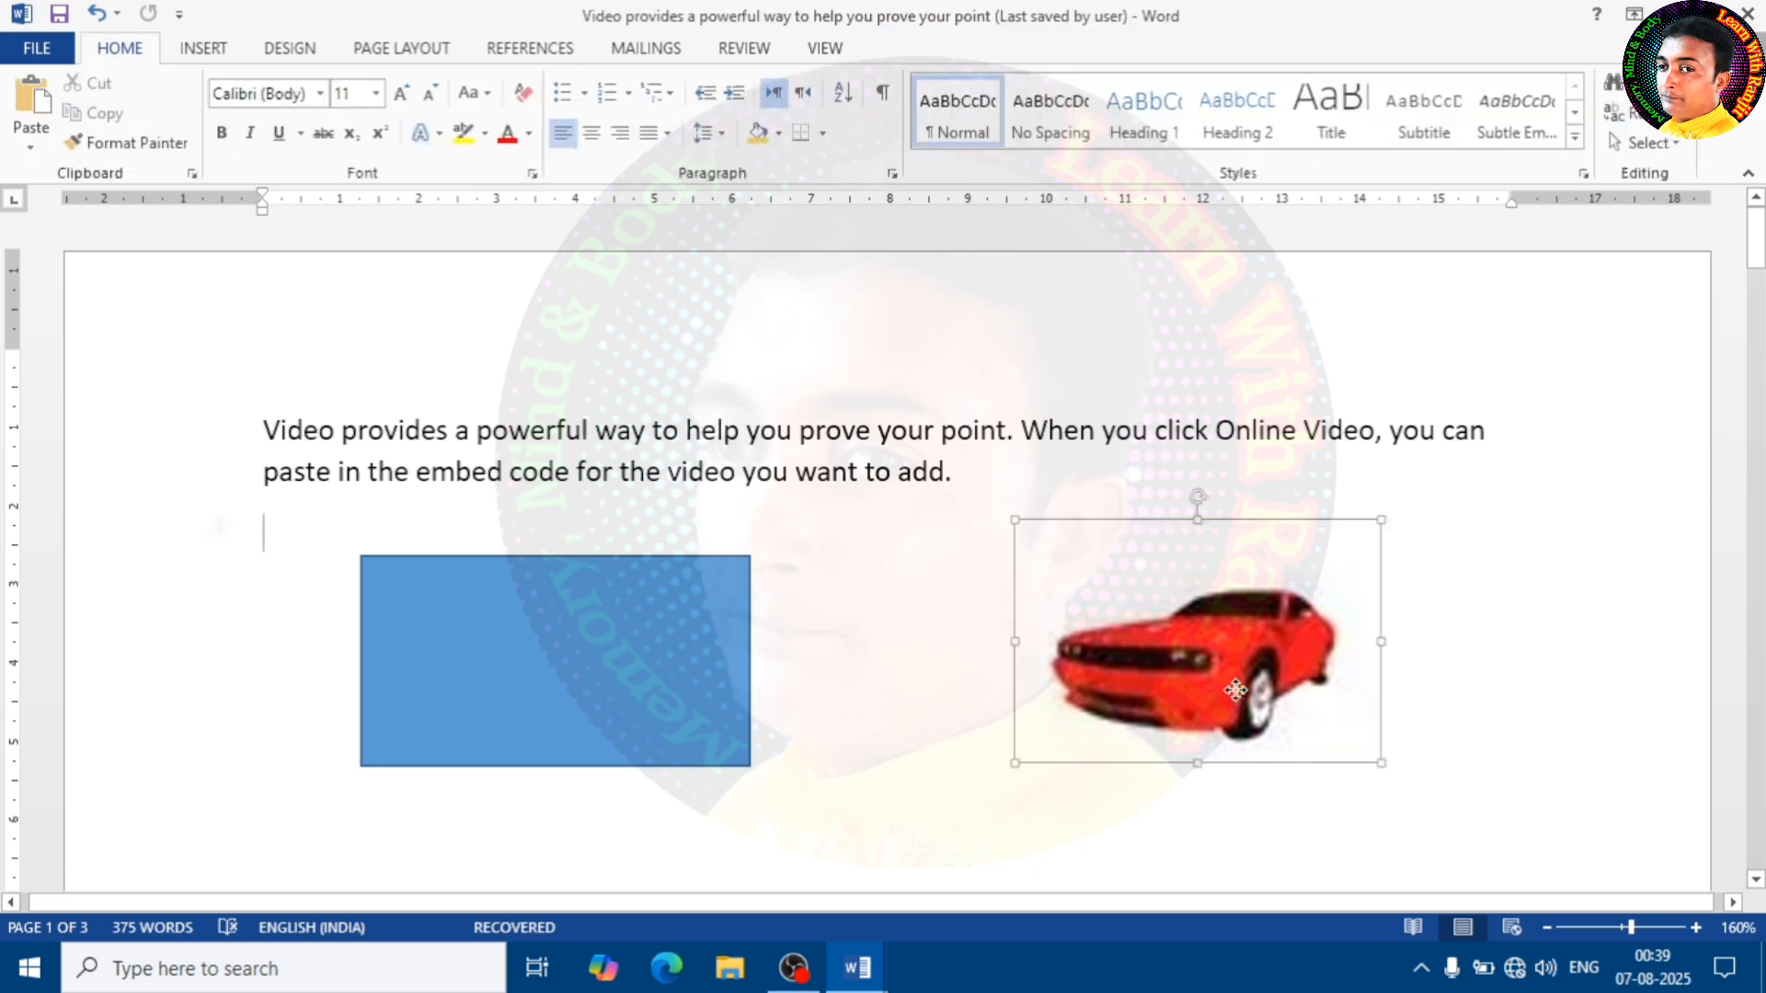
click(678, 683)
key(Delete)
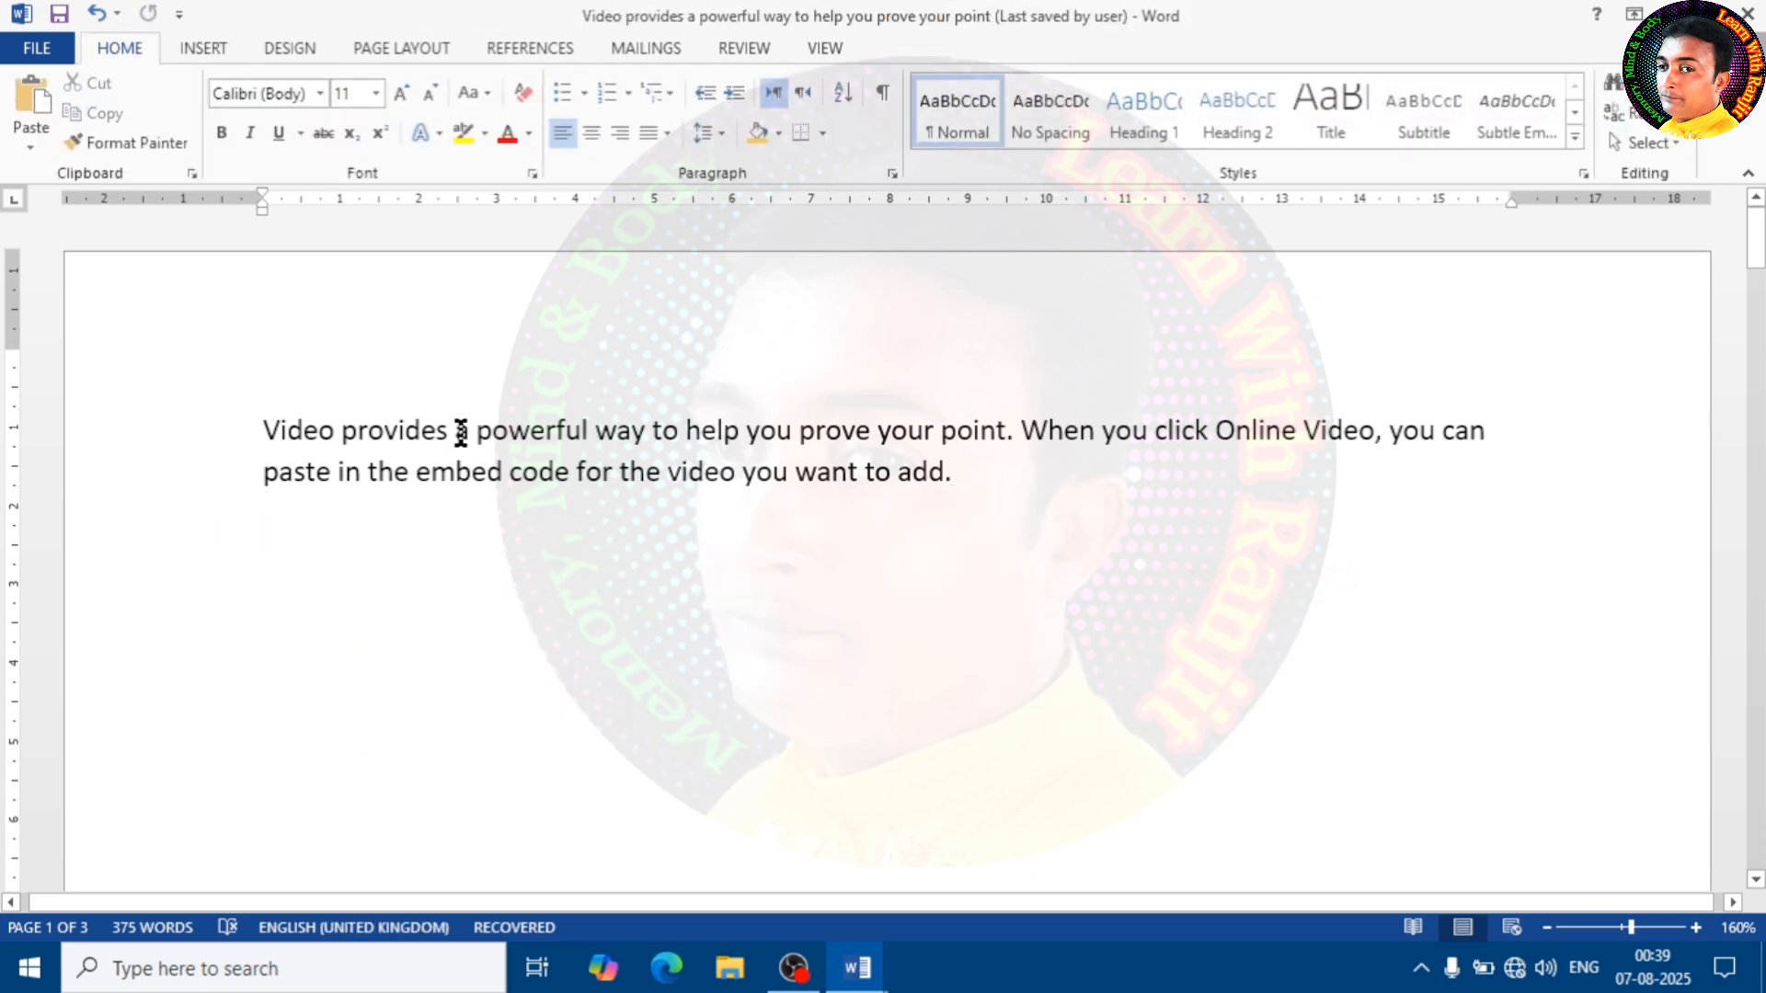
Draw a 16-point star about 2.9 cm wide and 3.03 cm high below the paragraph, and reshape it into long, thin spikes
click(203, 48)
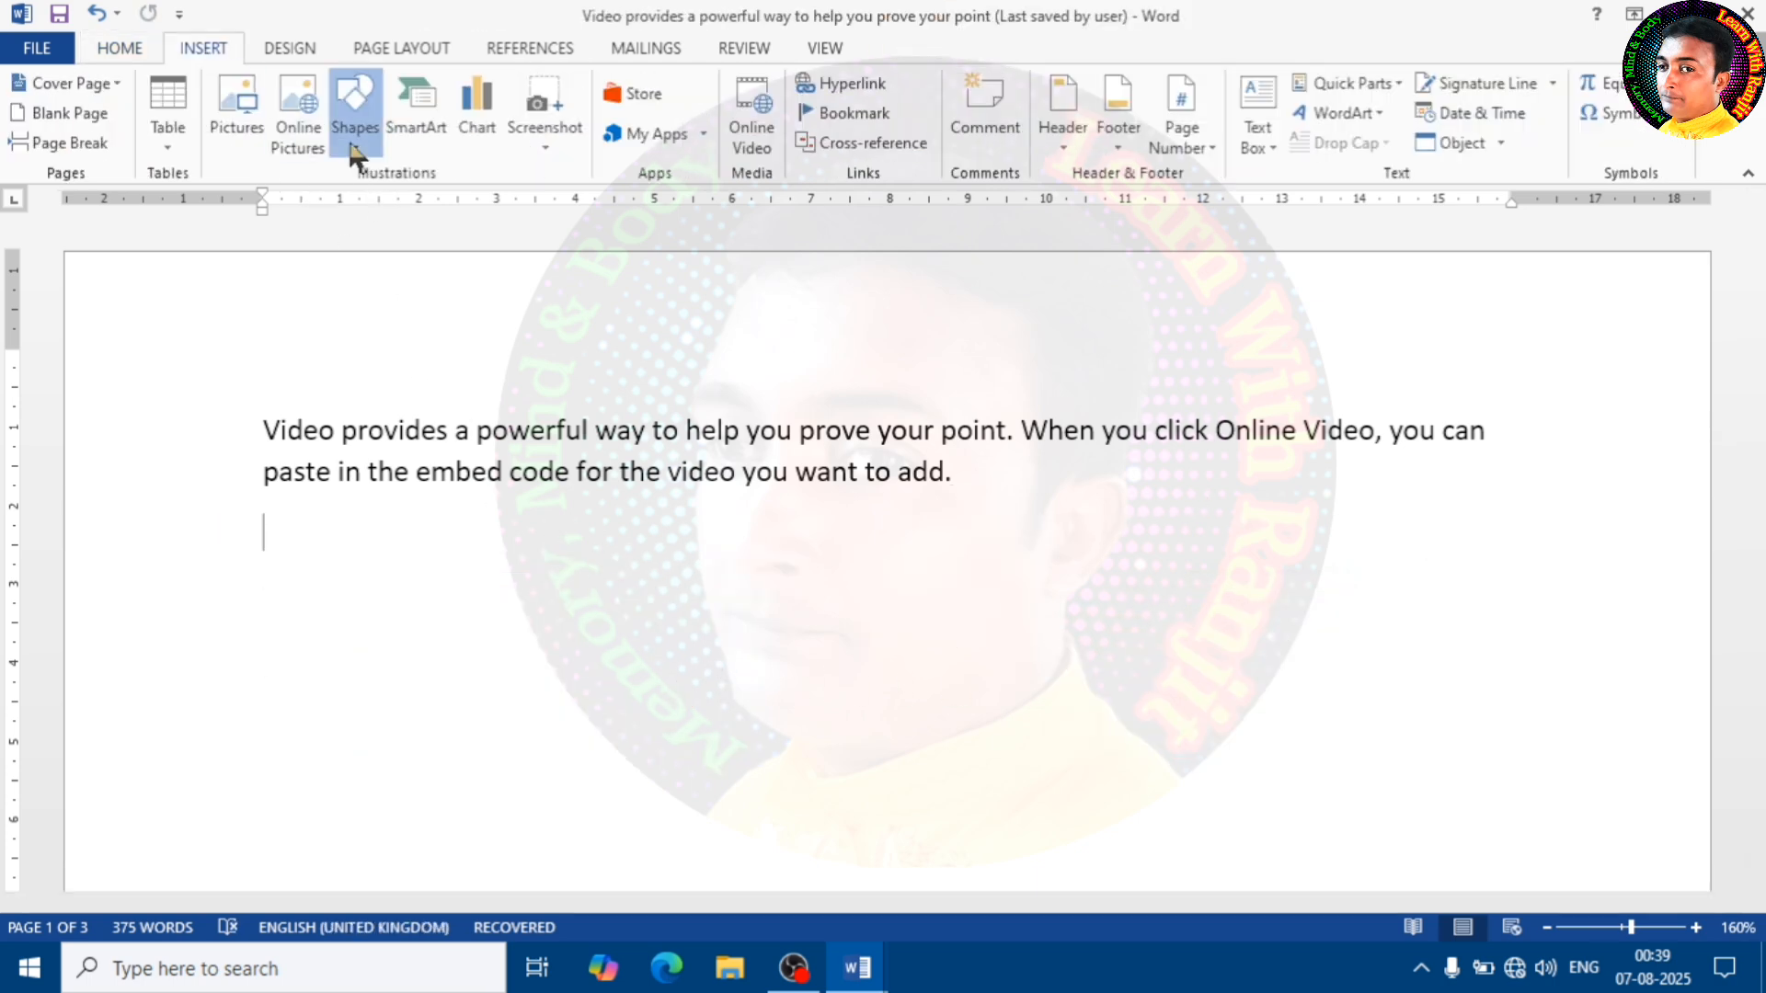
click(355, 115)
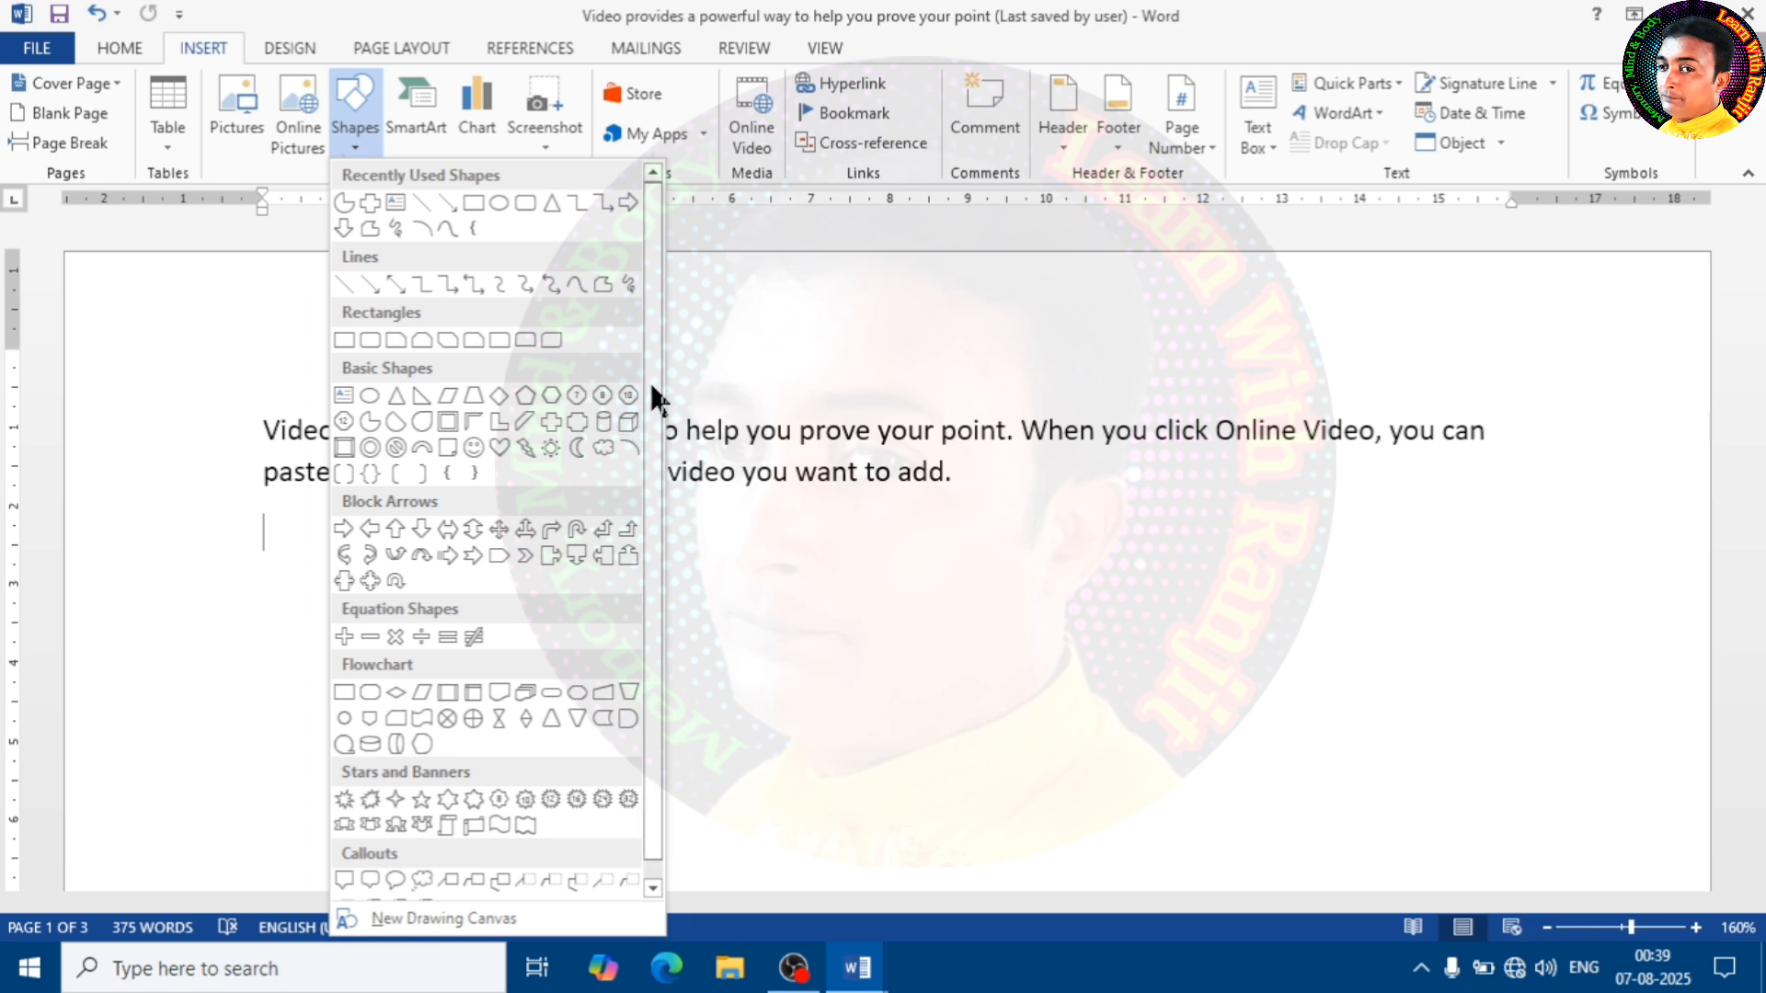
scroll(644, 552, down, 1)
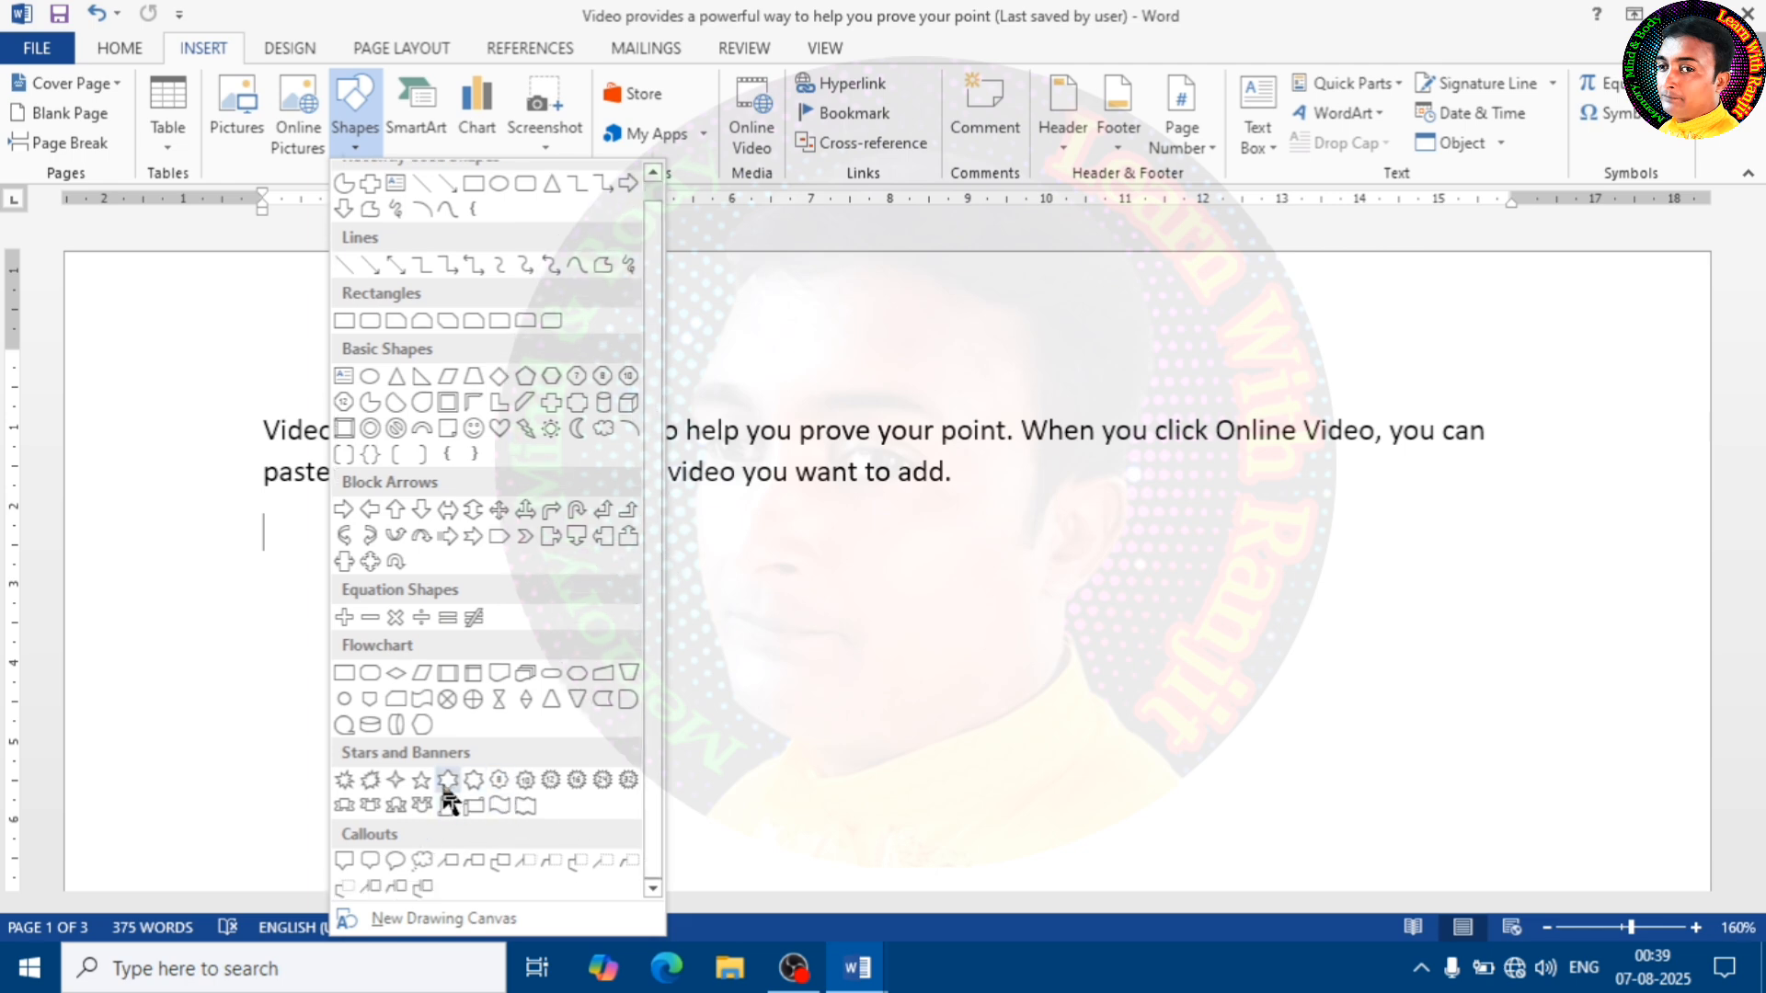
click(576, 780)
mouse_move(855, 563)
mouse_down()
mouse_move(1120, 788)
mouse_move(1084, 803)
mouse_up()
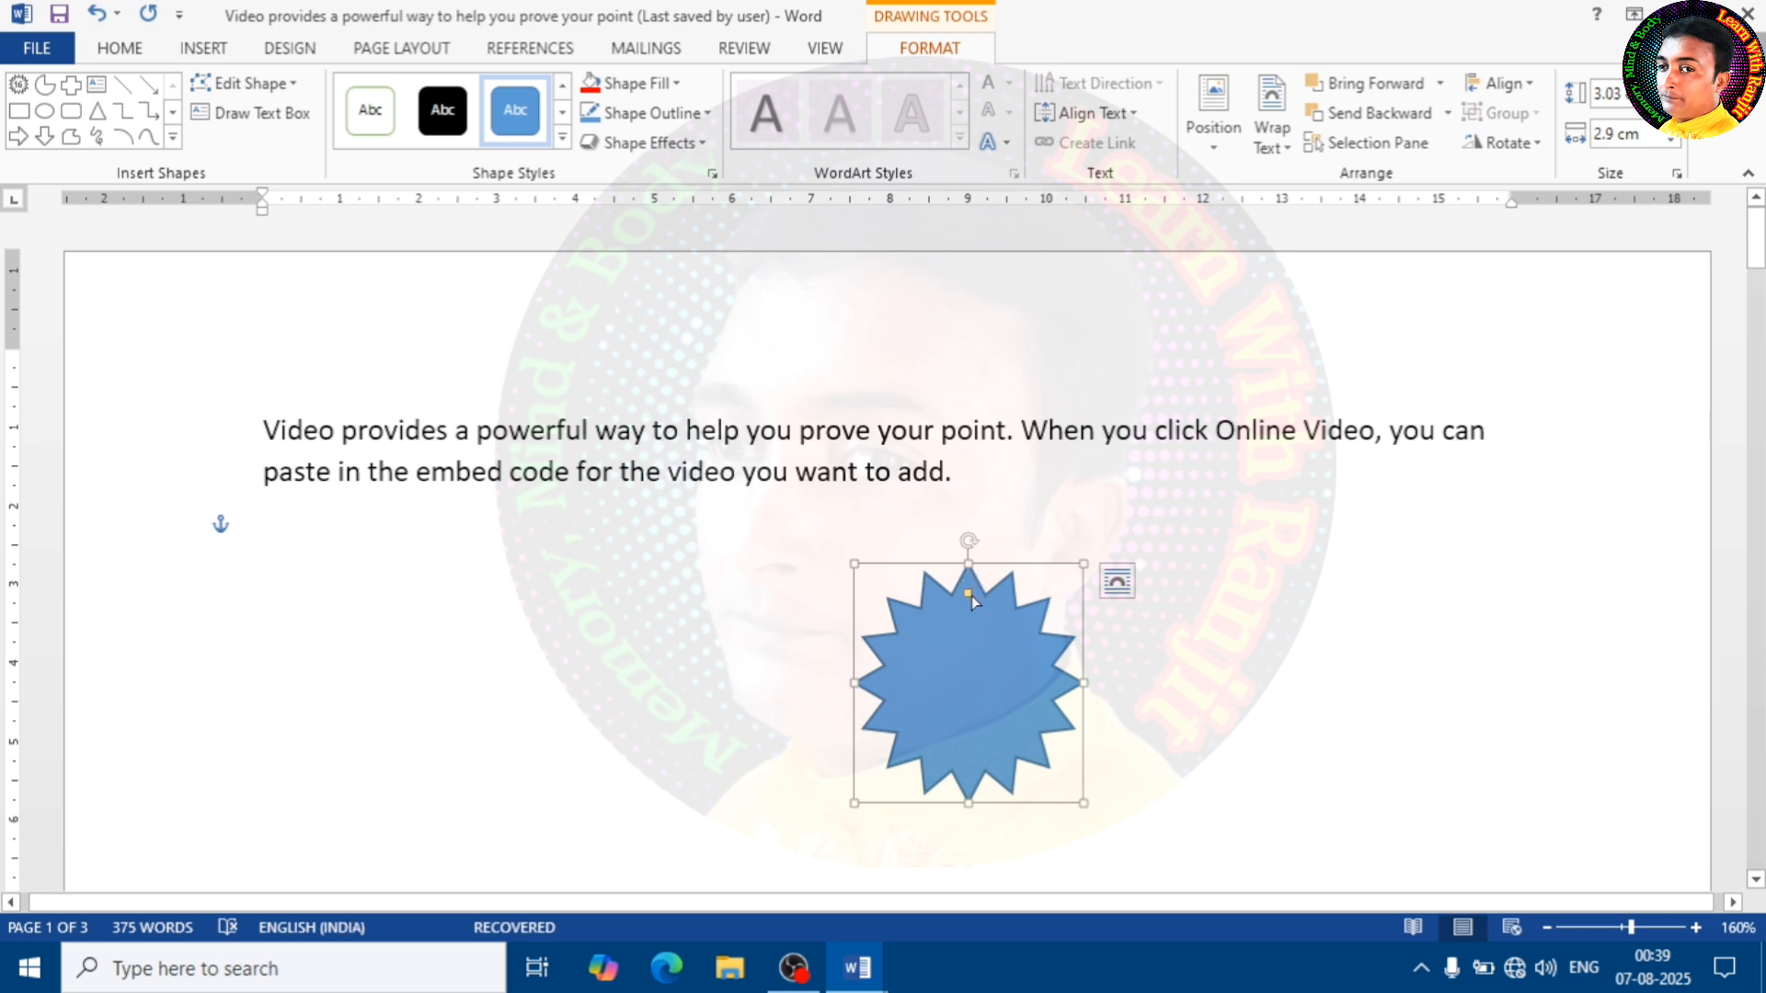
drag(968, 594, 970, 648)
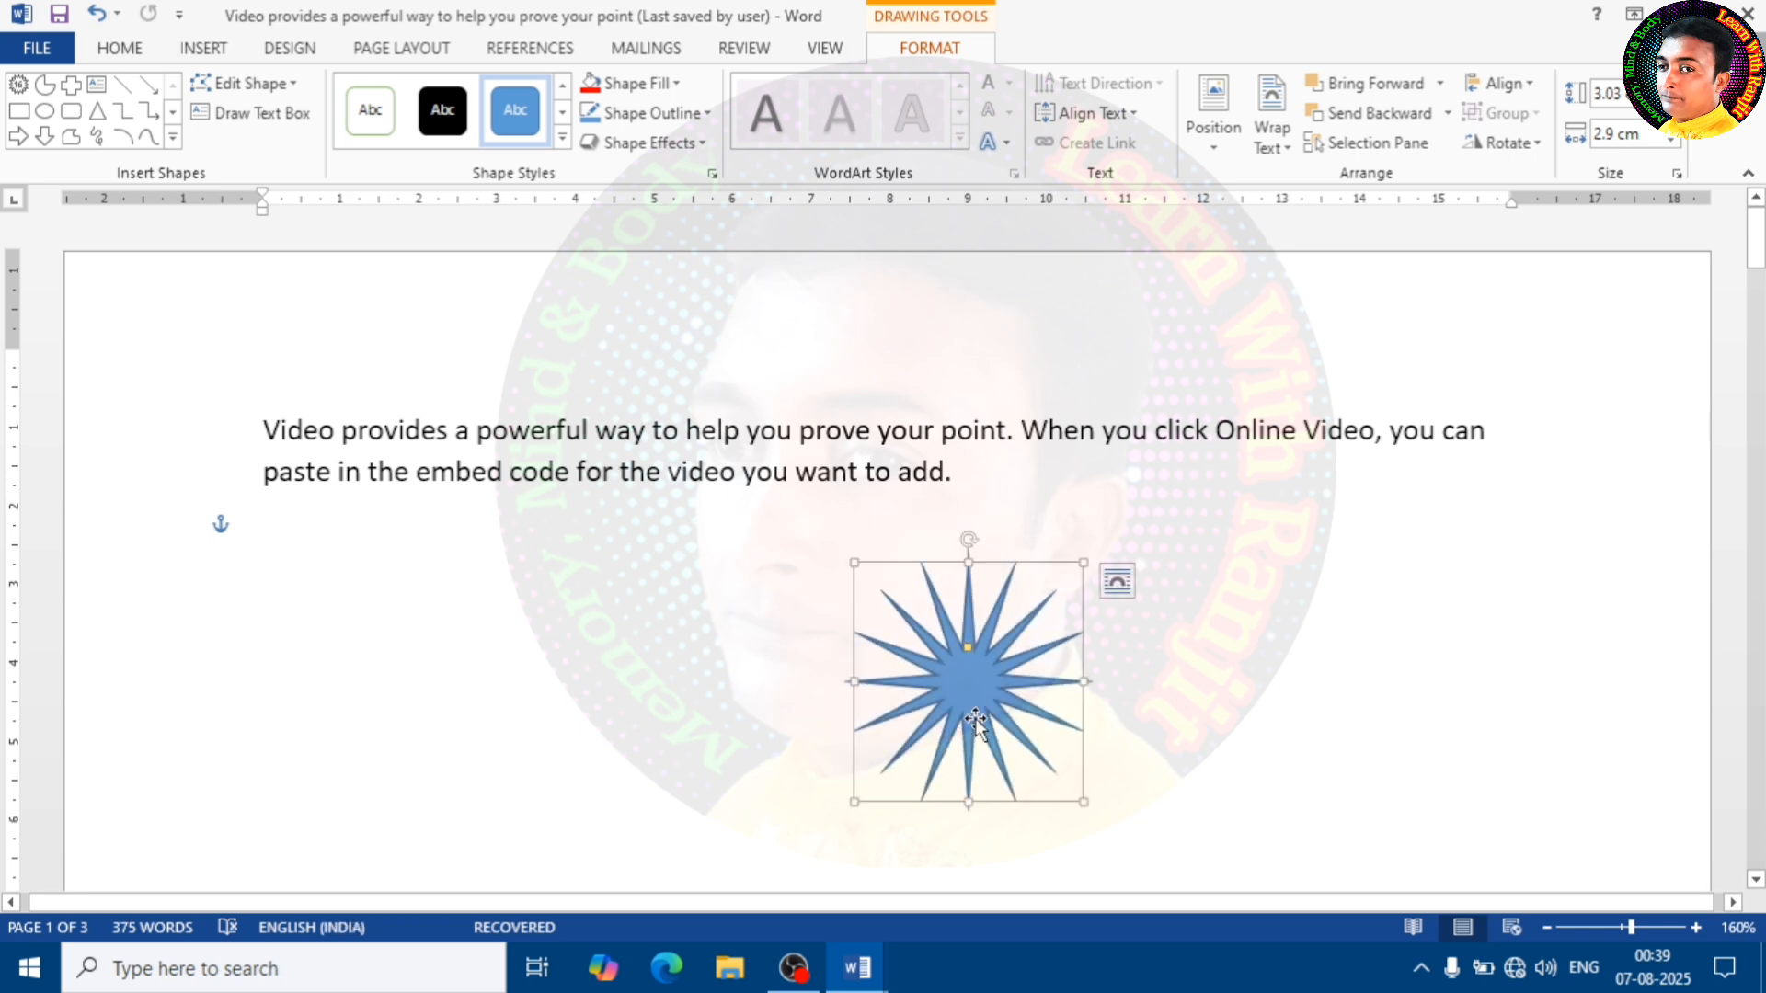
Move the star slightly up and to the left, and give it a red fill with a yellow outline
drag(974, 716, 955, 693)
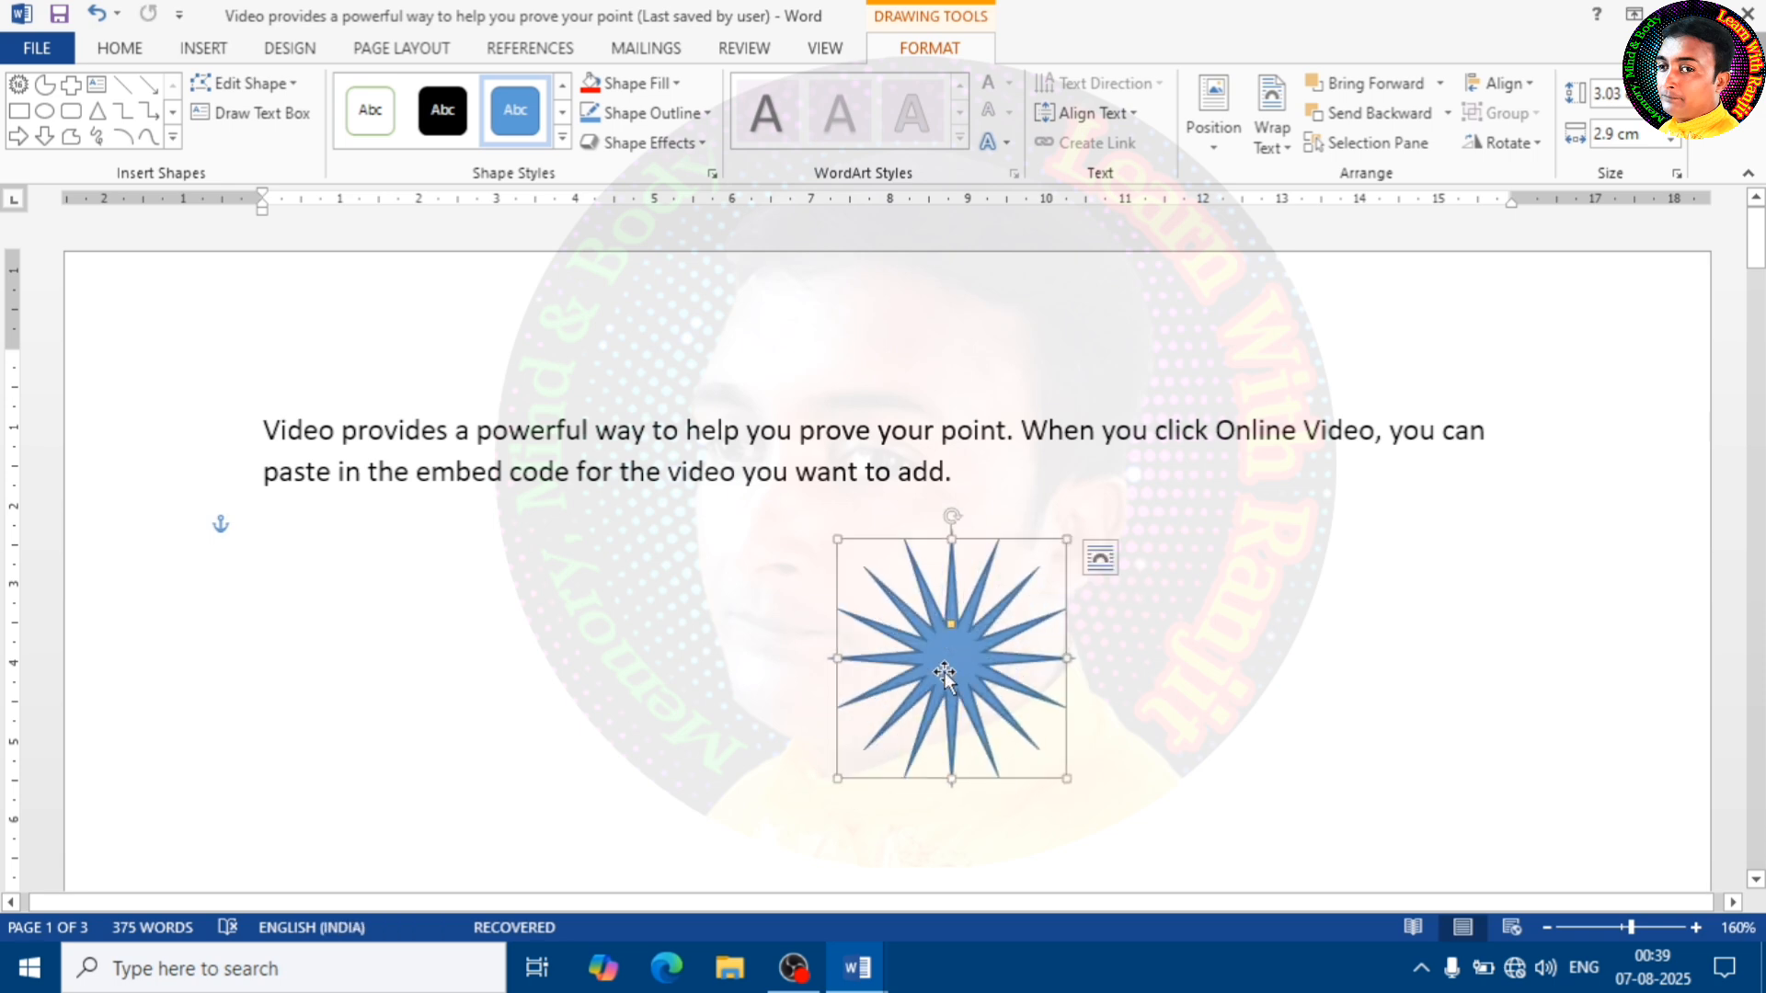
click(679, 95)
click(617, 280)
click(679, 118)
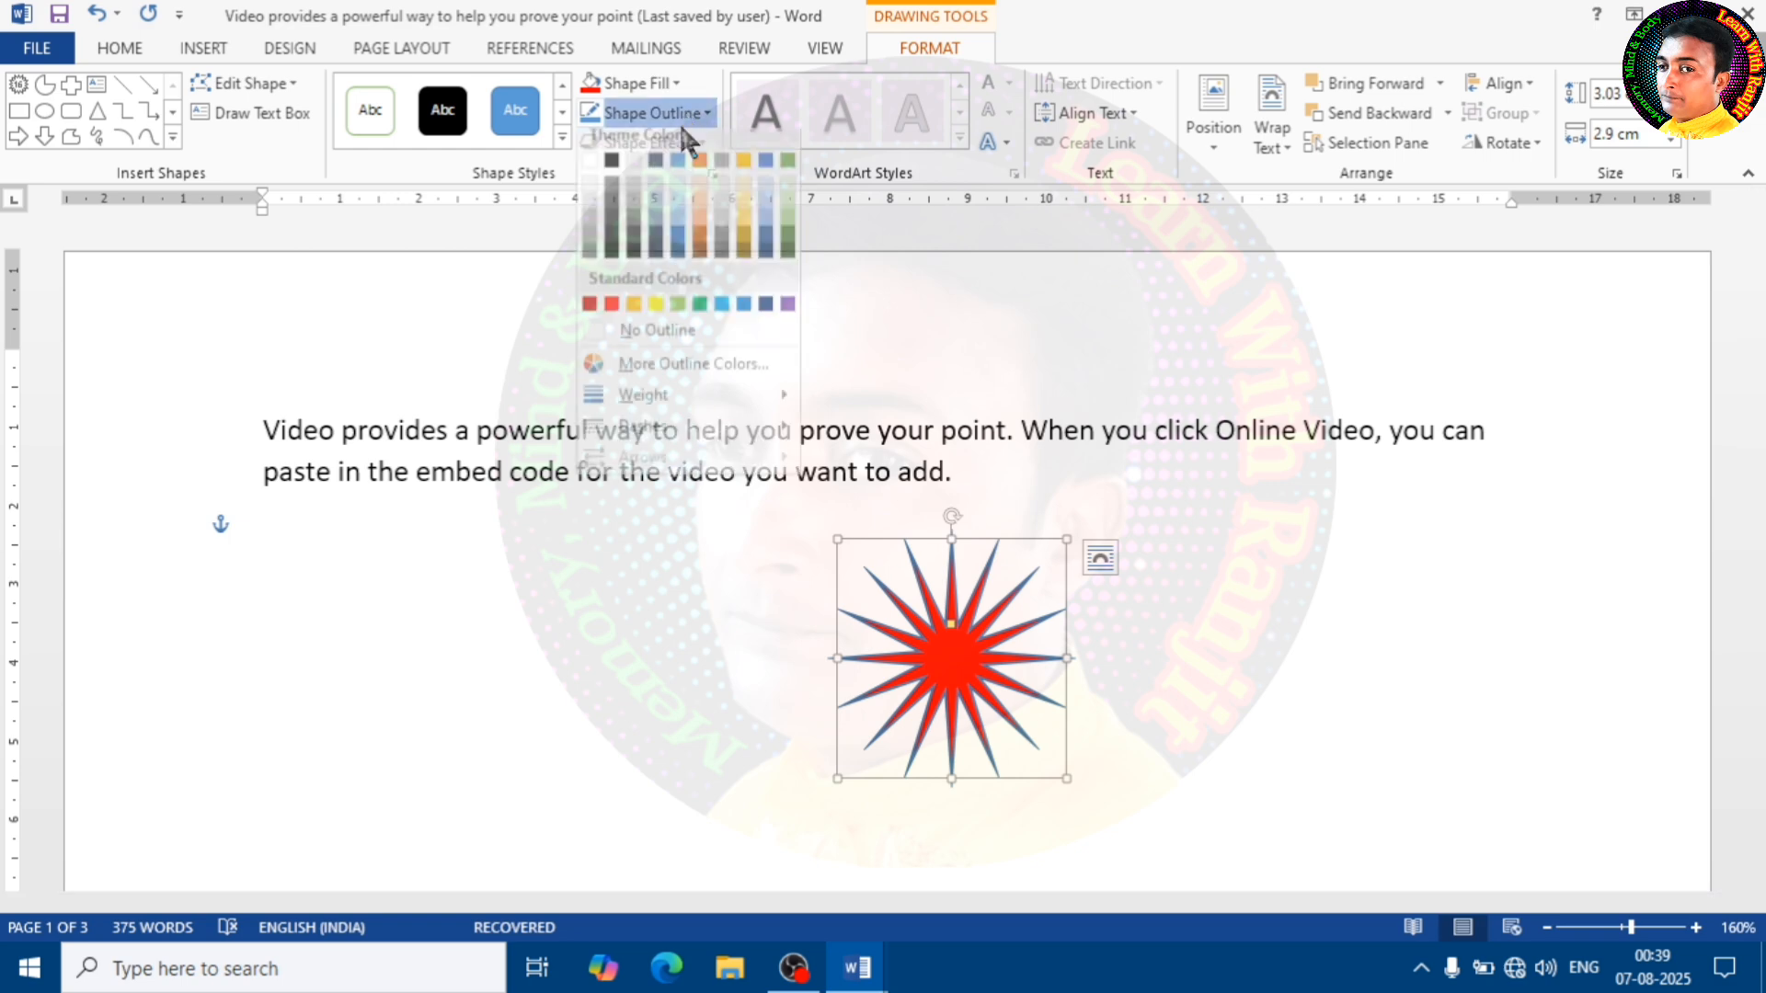
click(653, 304)
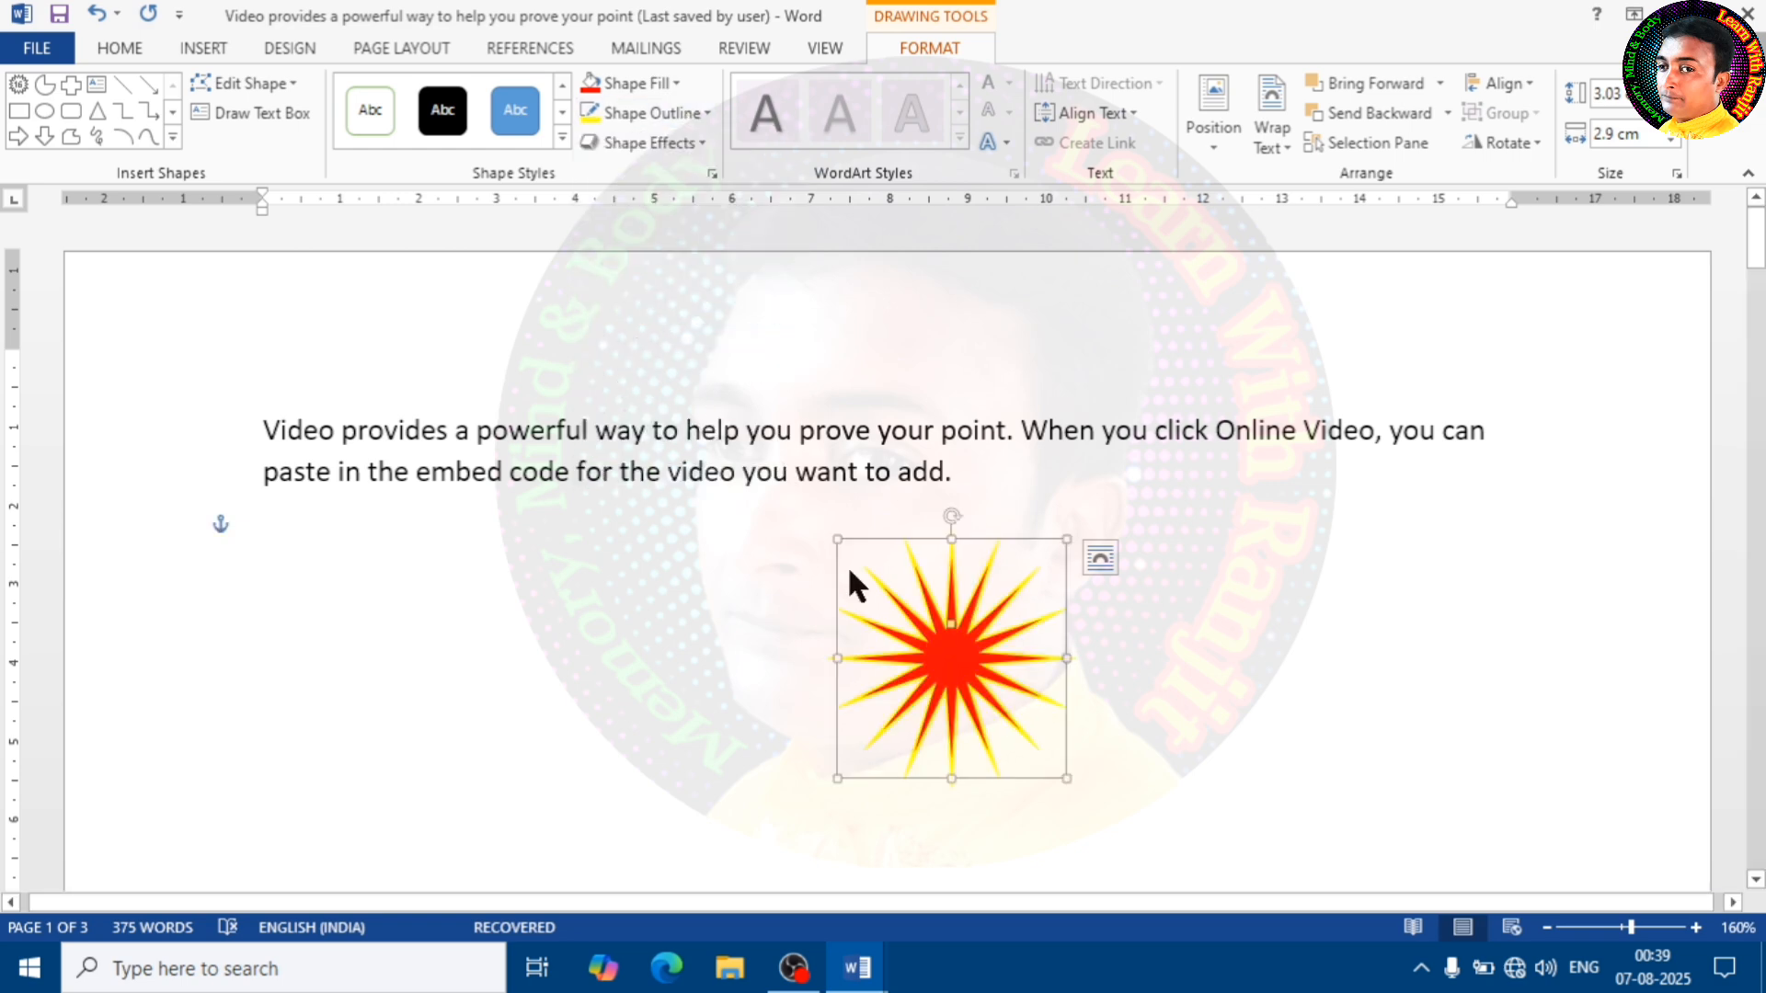
Shift the star a little to the left, and delete it
drag(896, 661, 835, 661)
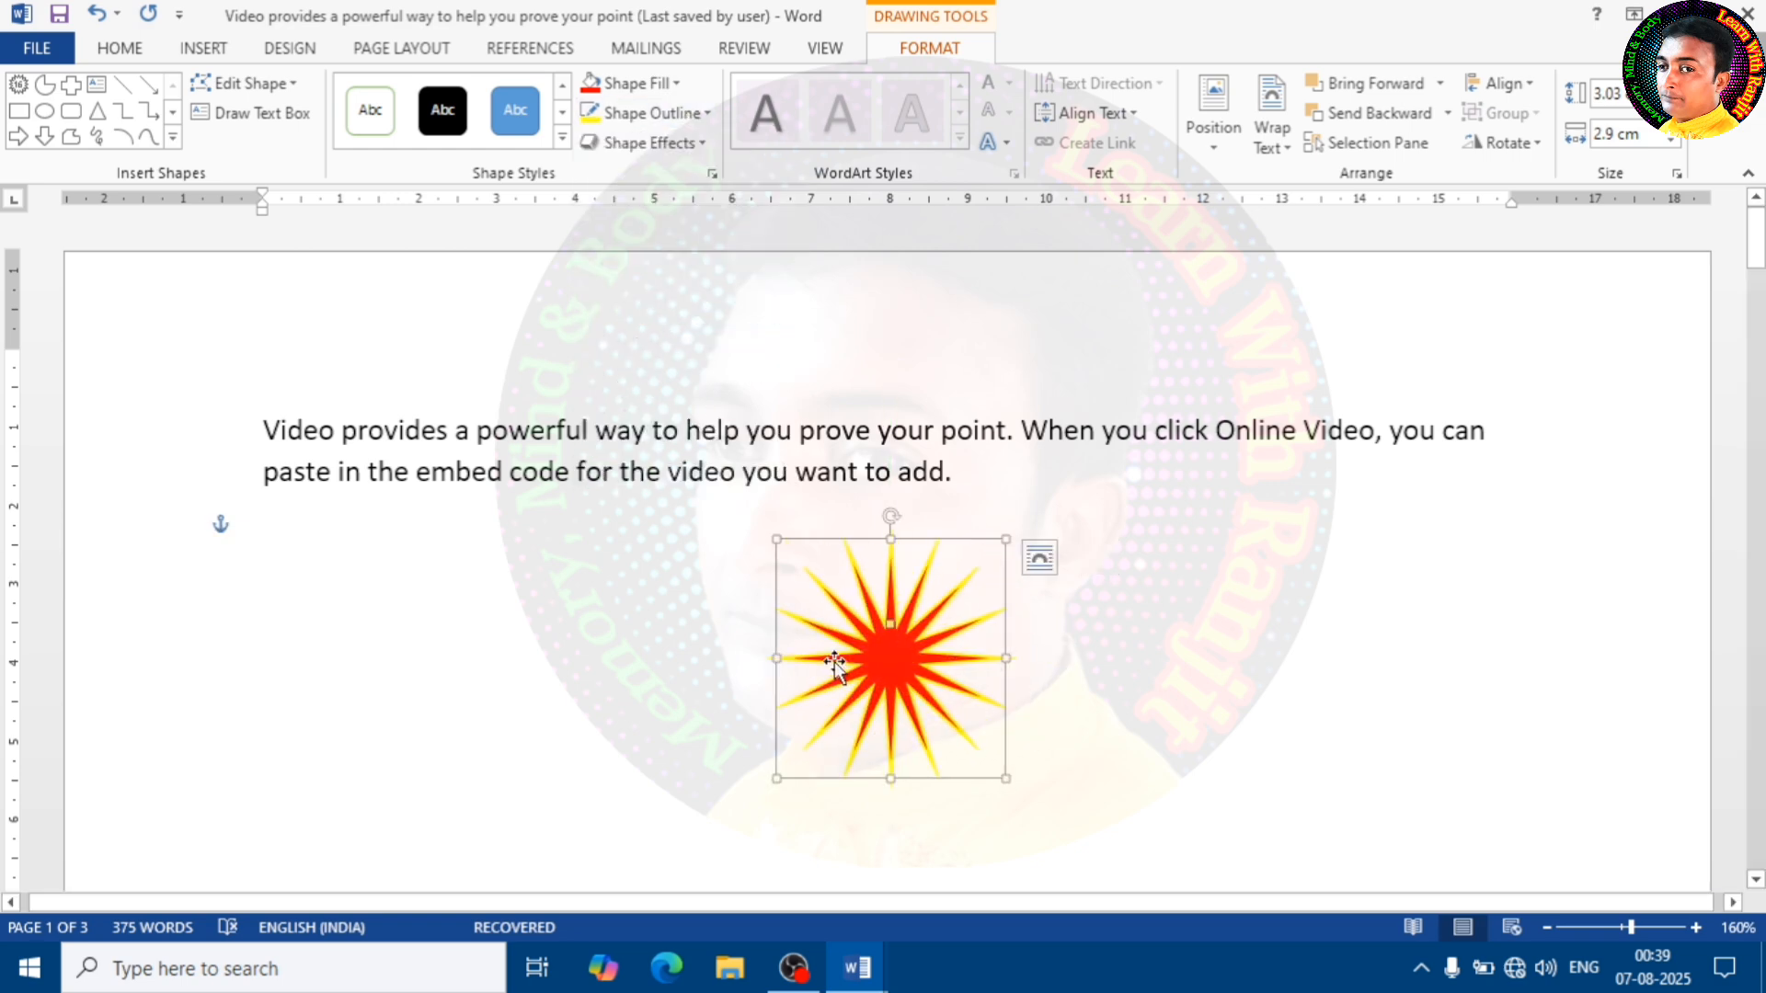
key(Delete)
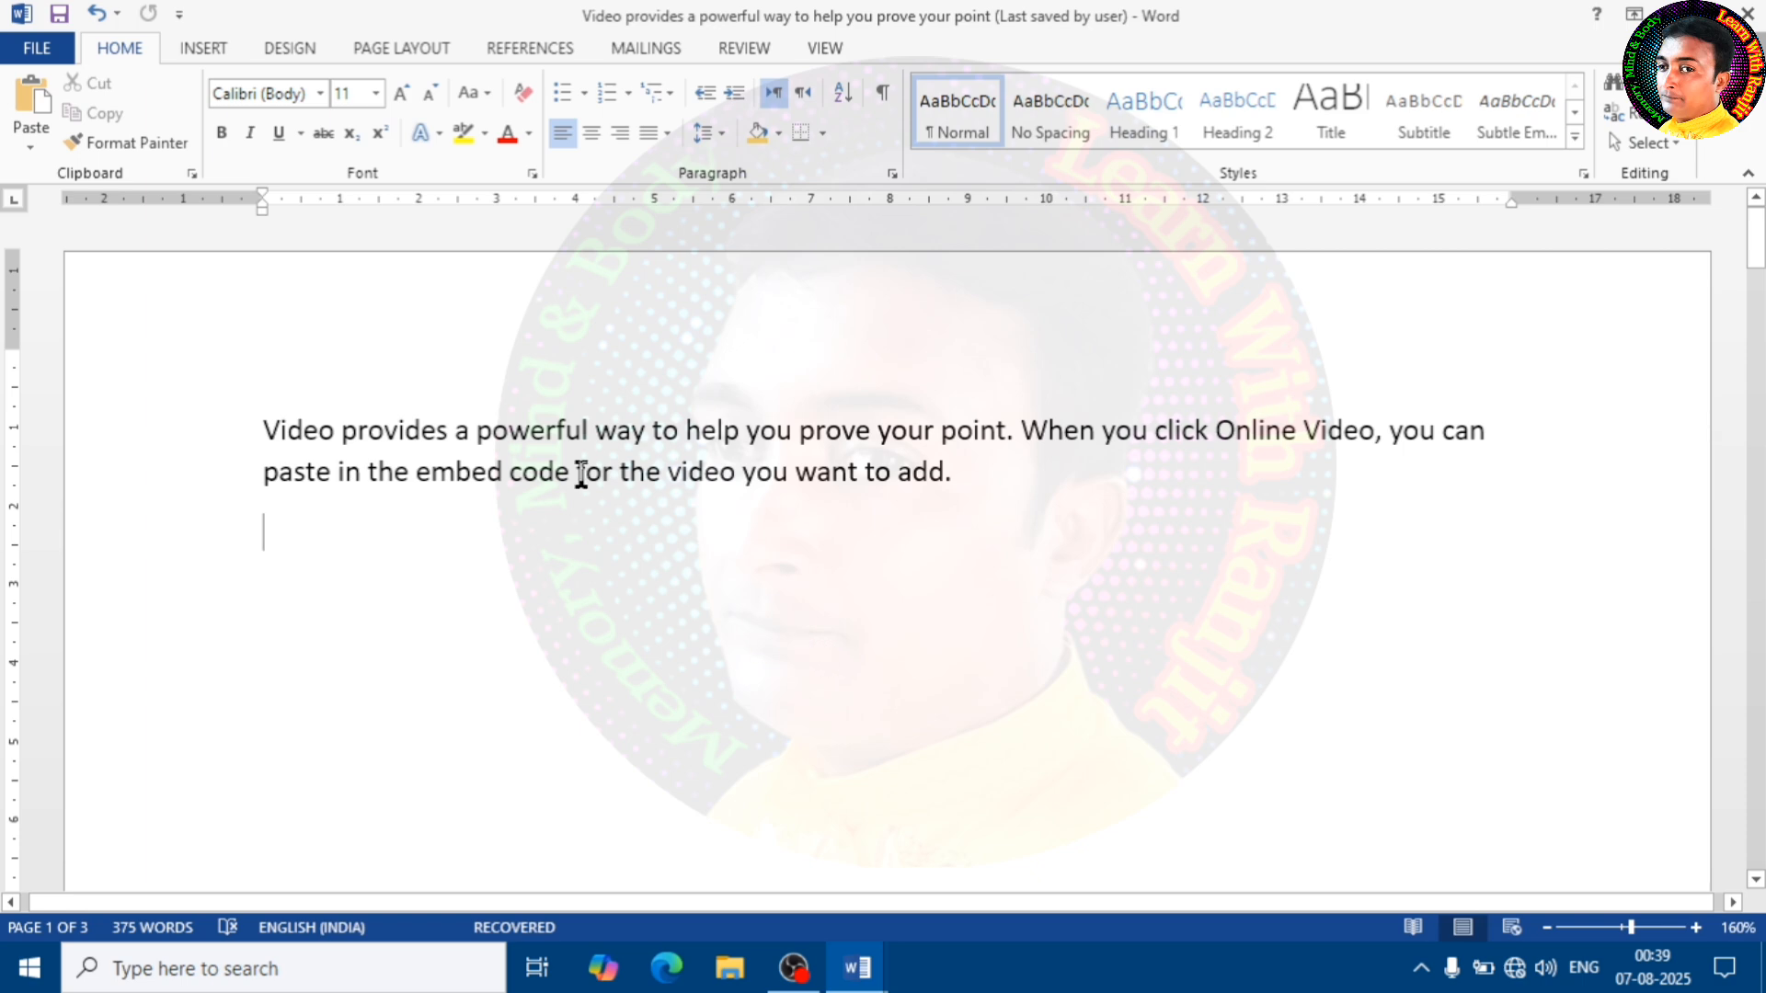
click(221, 48)
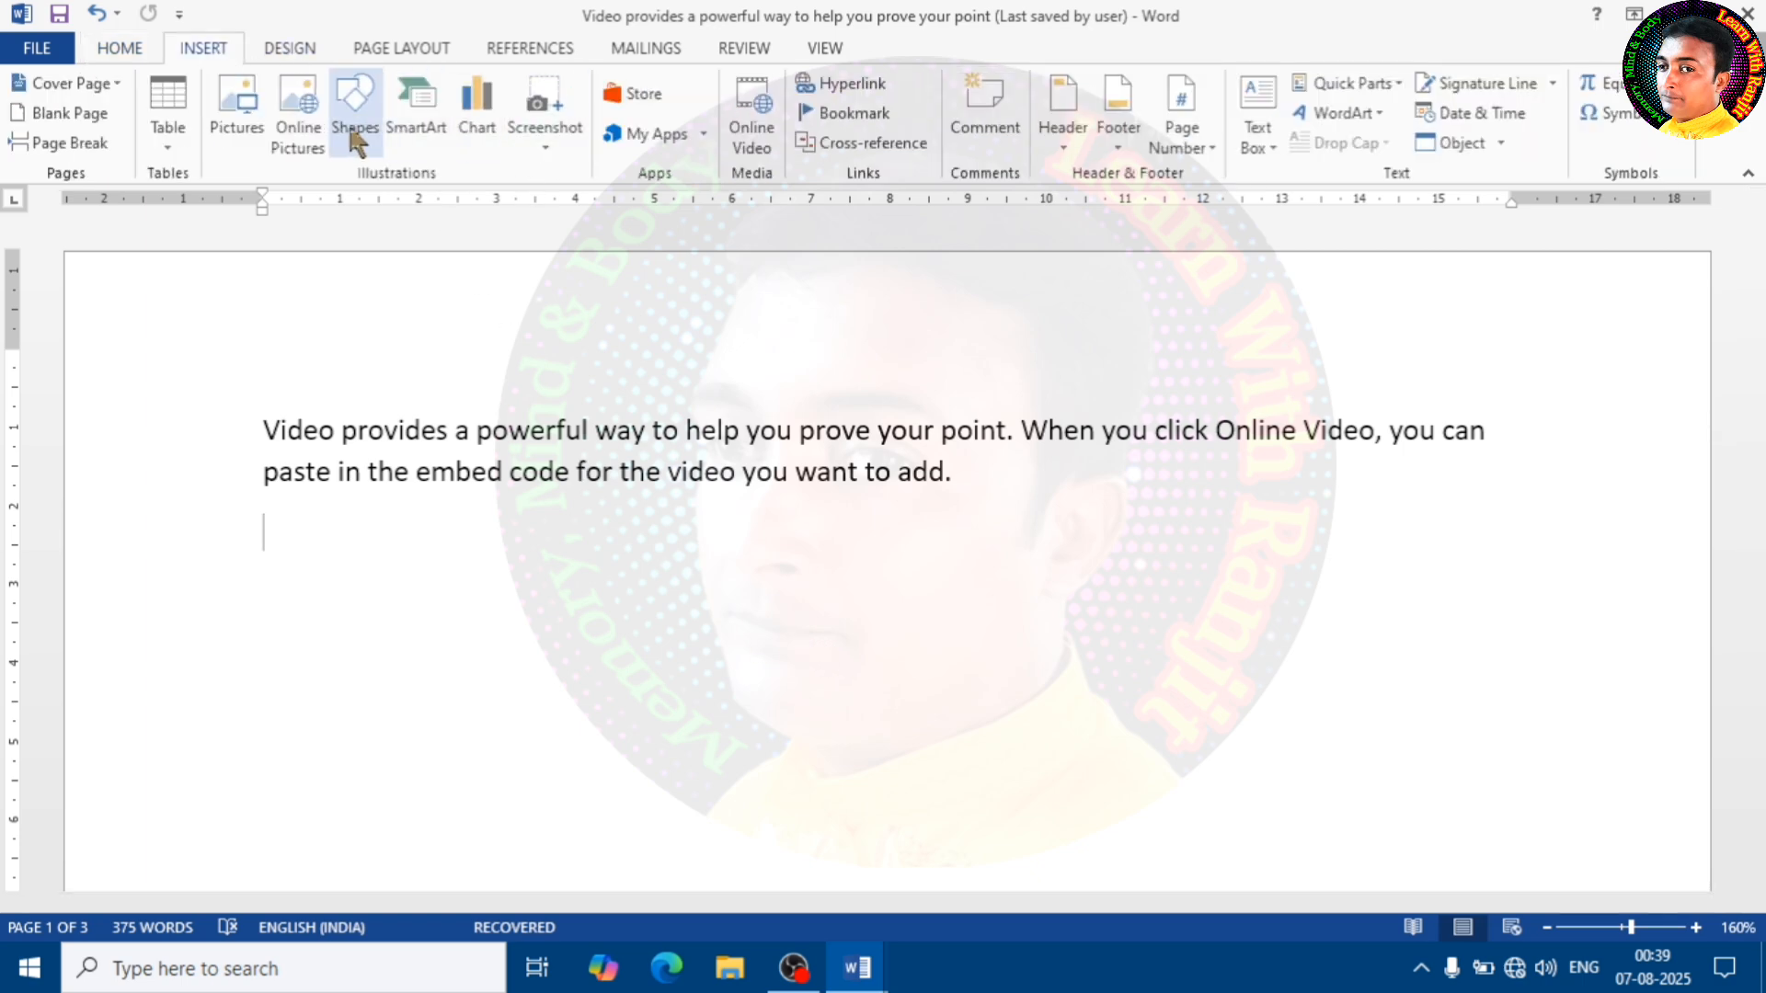
click(355, 110)
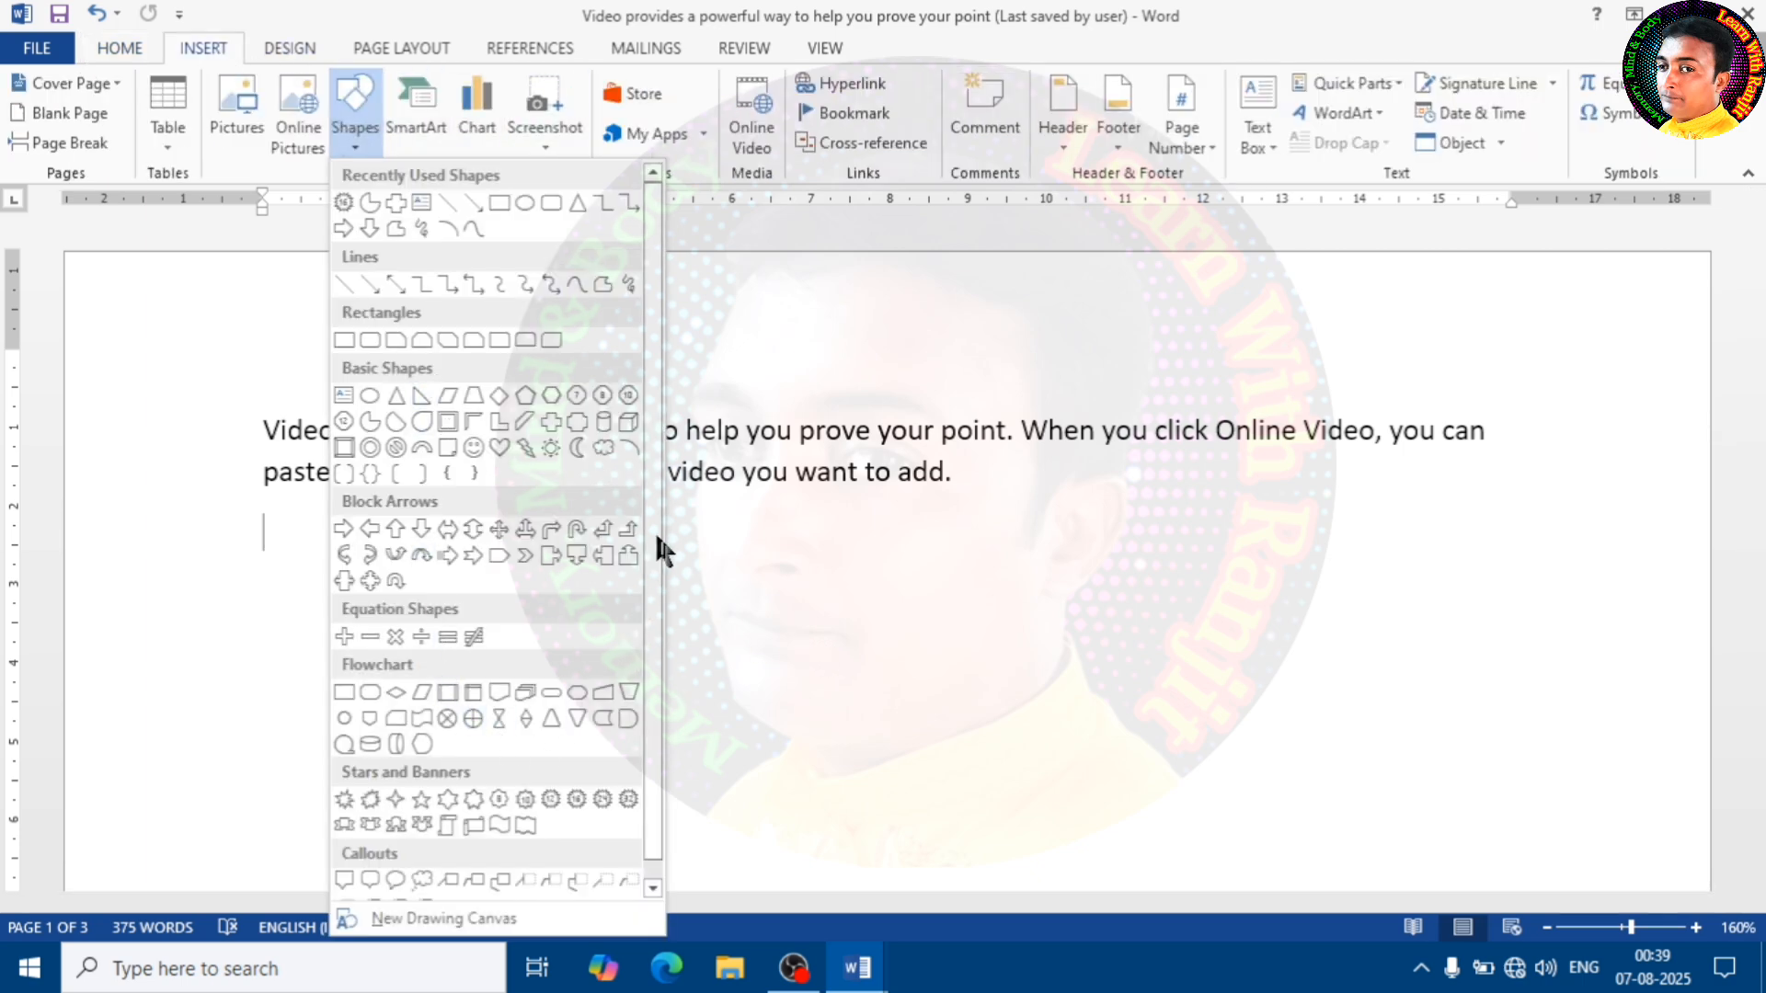
scroll(658, 571, down, 1)
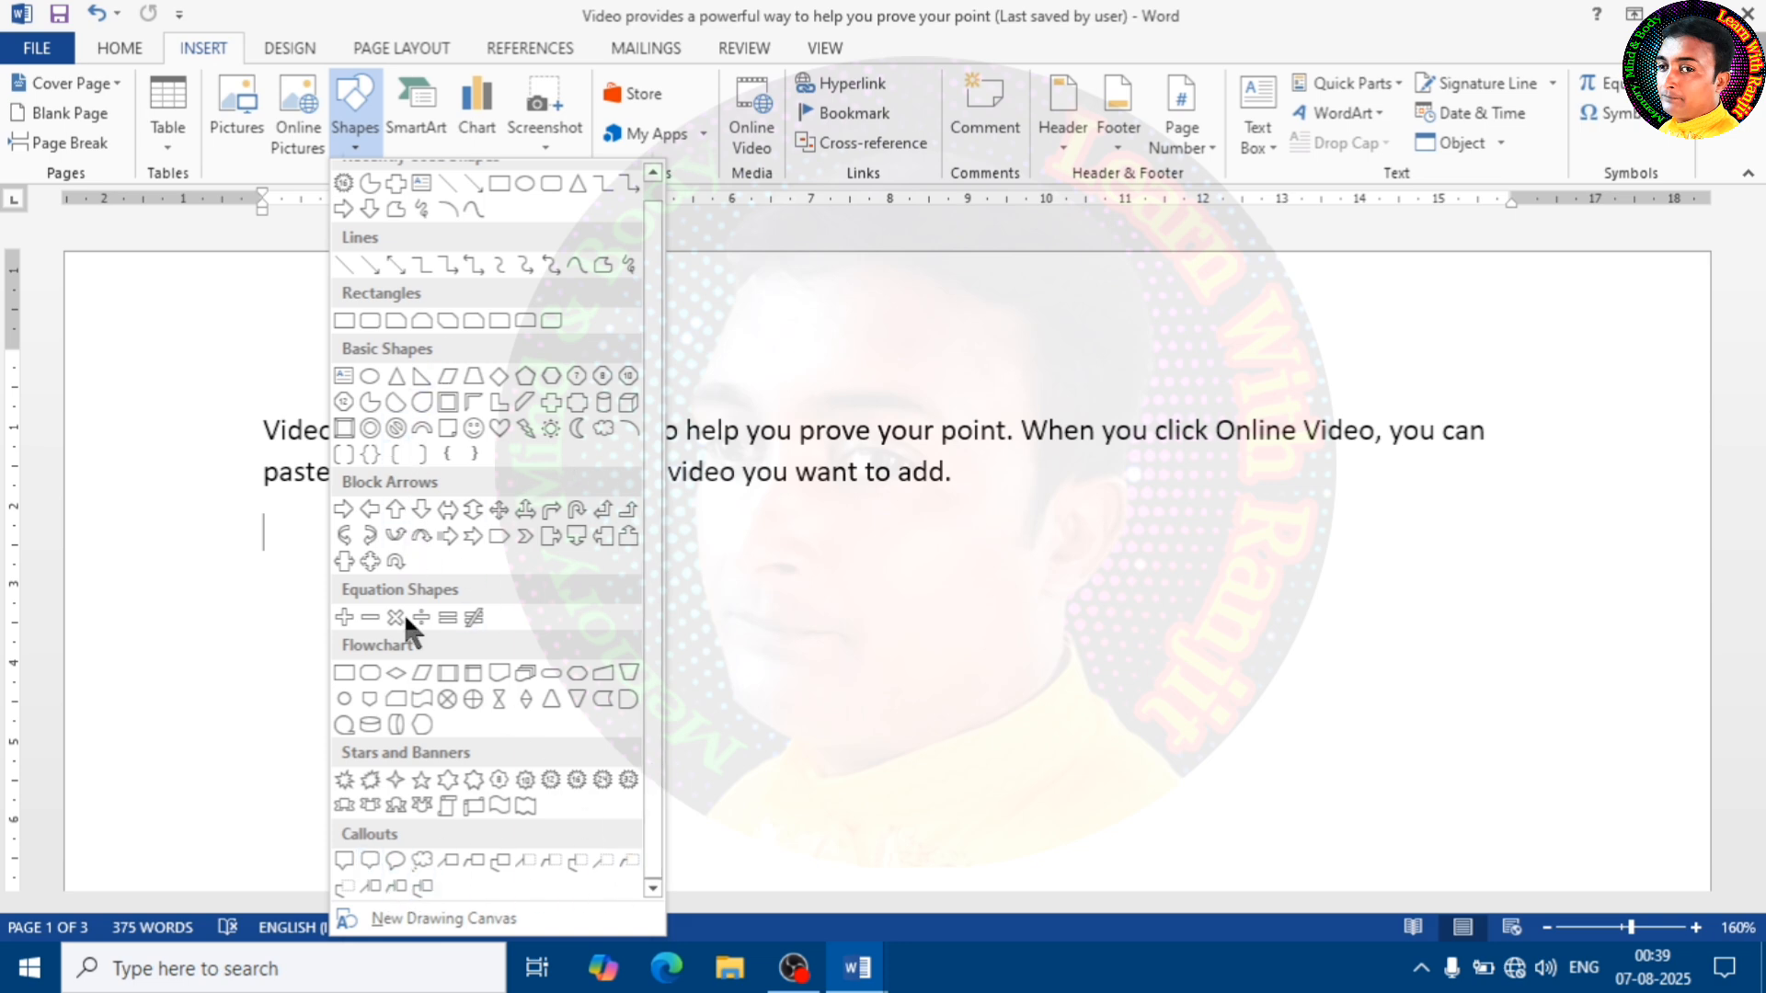
click(752, 582)
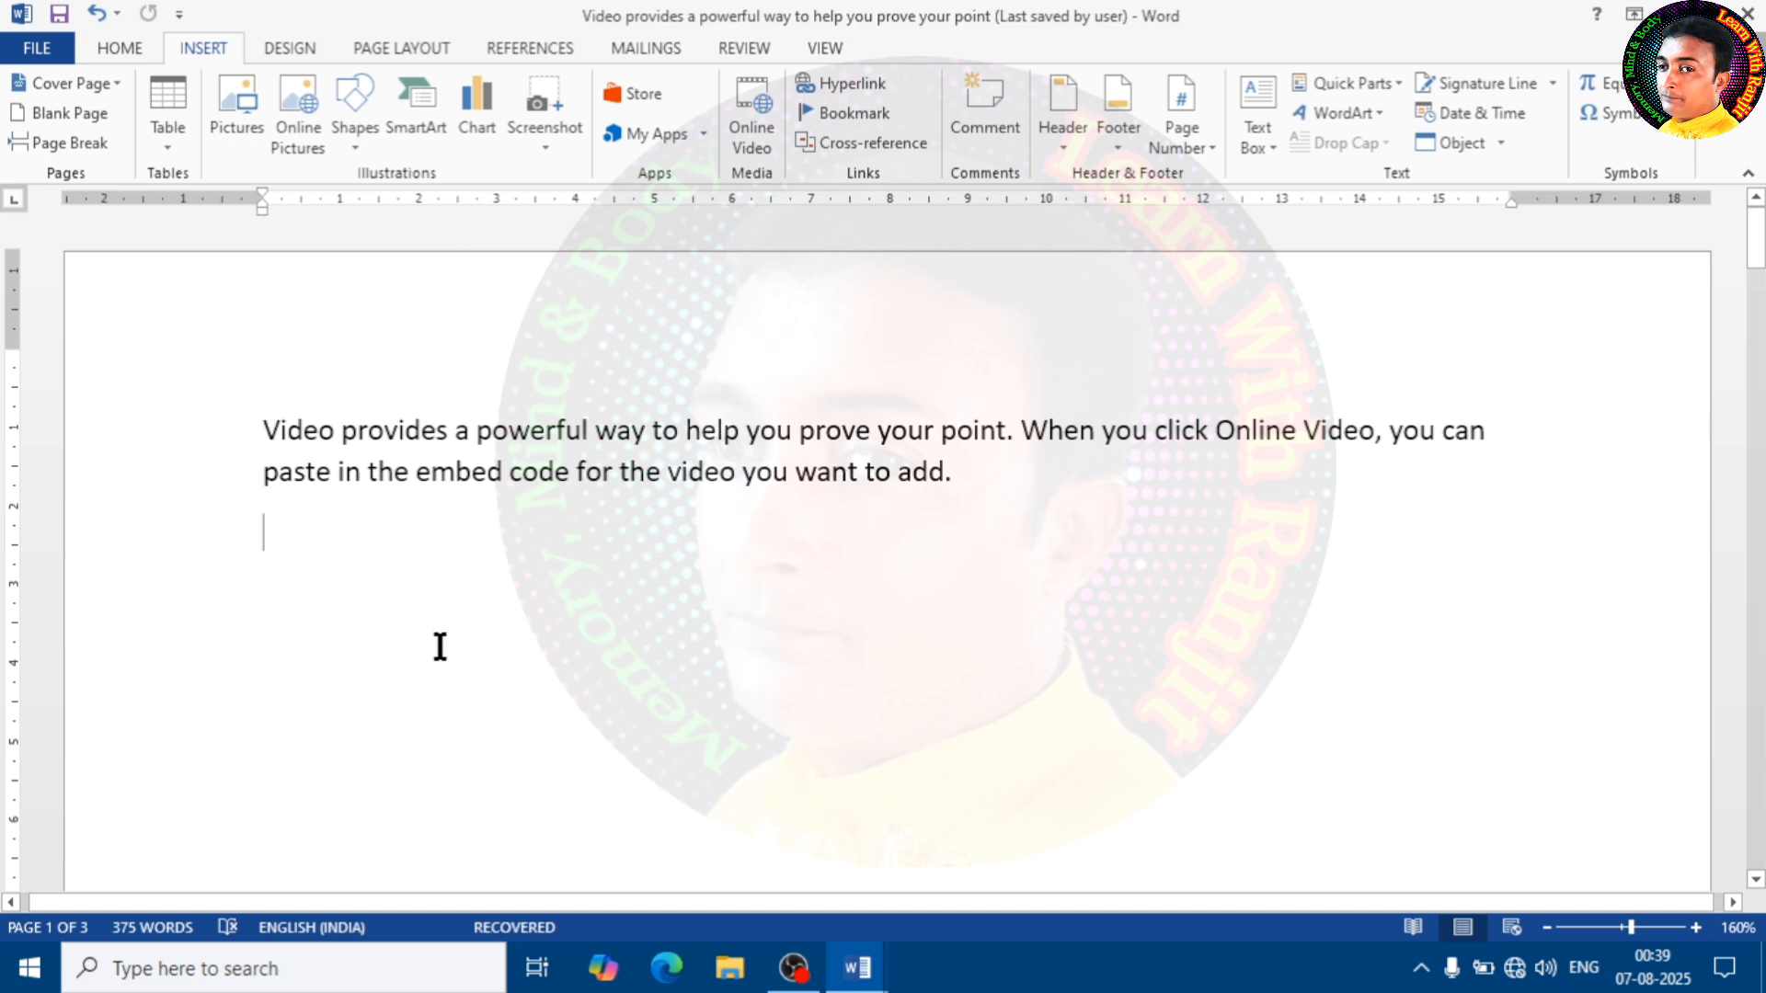
Open the SmartArt graphic chooser and preview the Radial Cycle layout among all available layouts
click(416, 138)
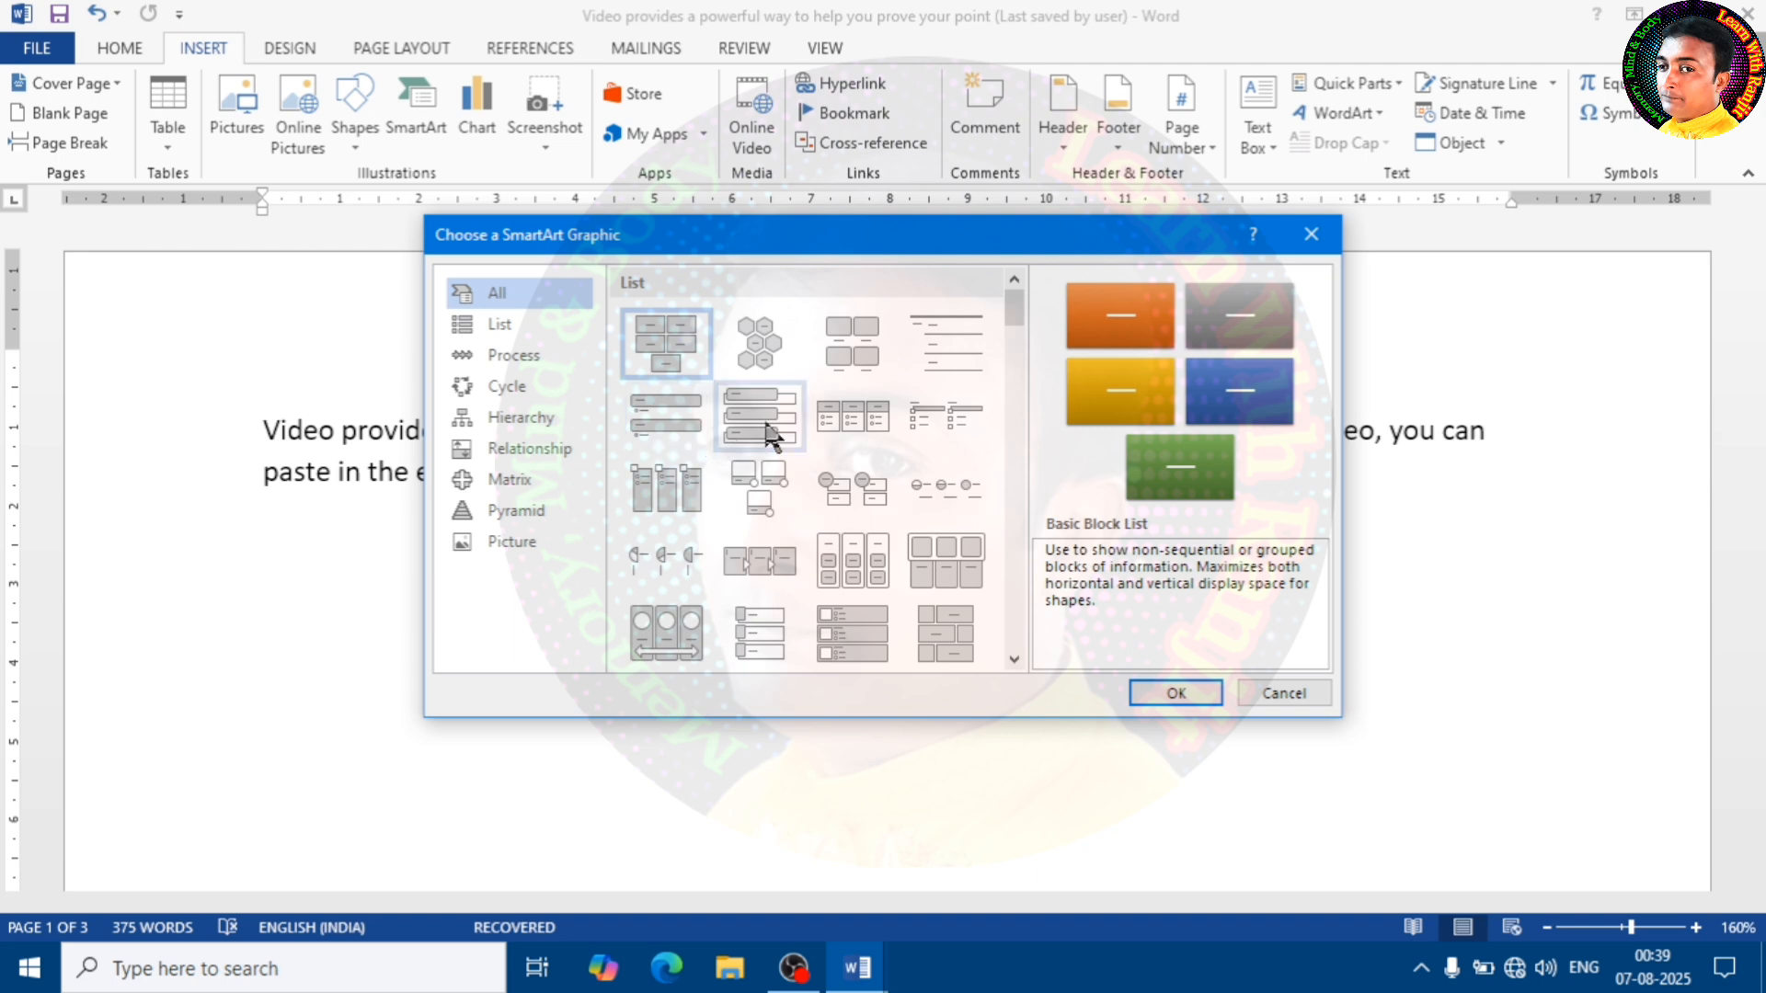
scroll(1024, 334, down, 1)
drag(1026, 339, 1010, 488)
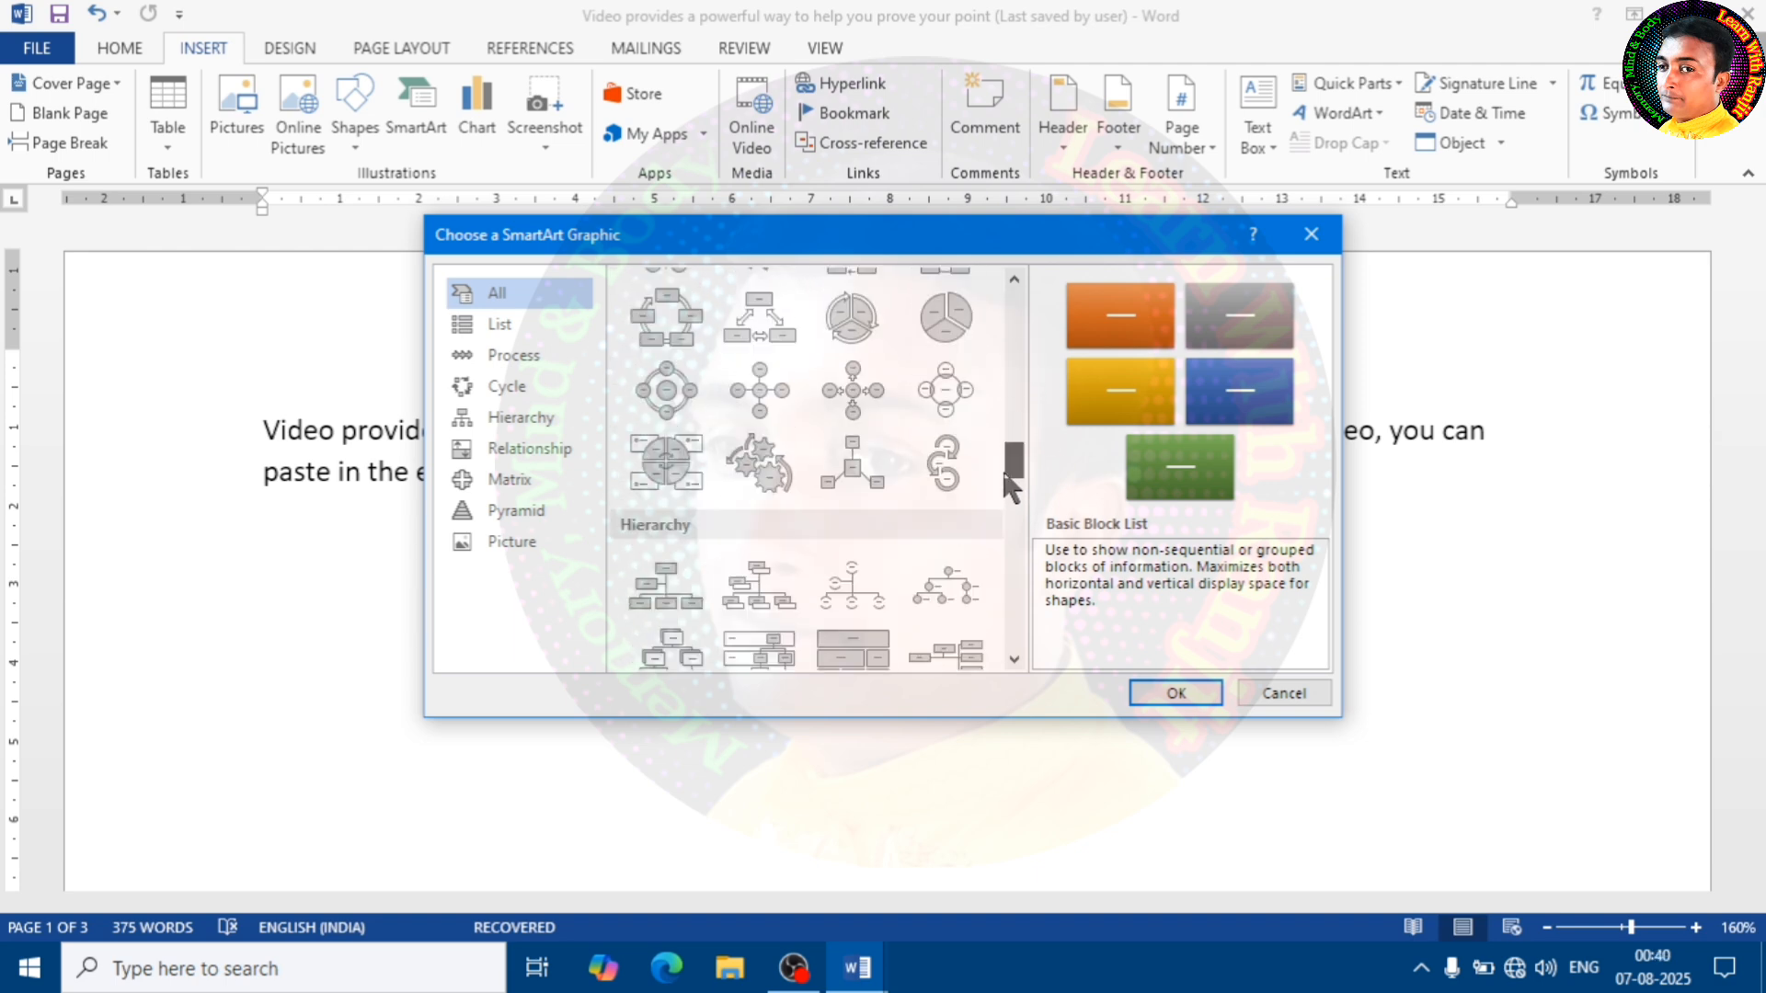
click(670, 393)
scroll(852, 442, up, 10)
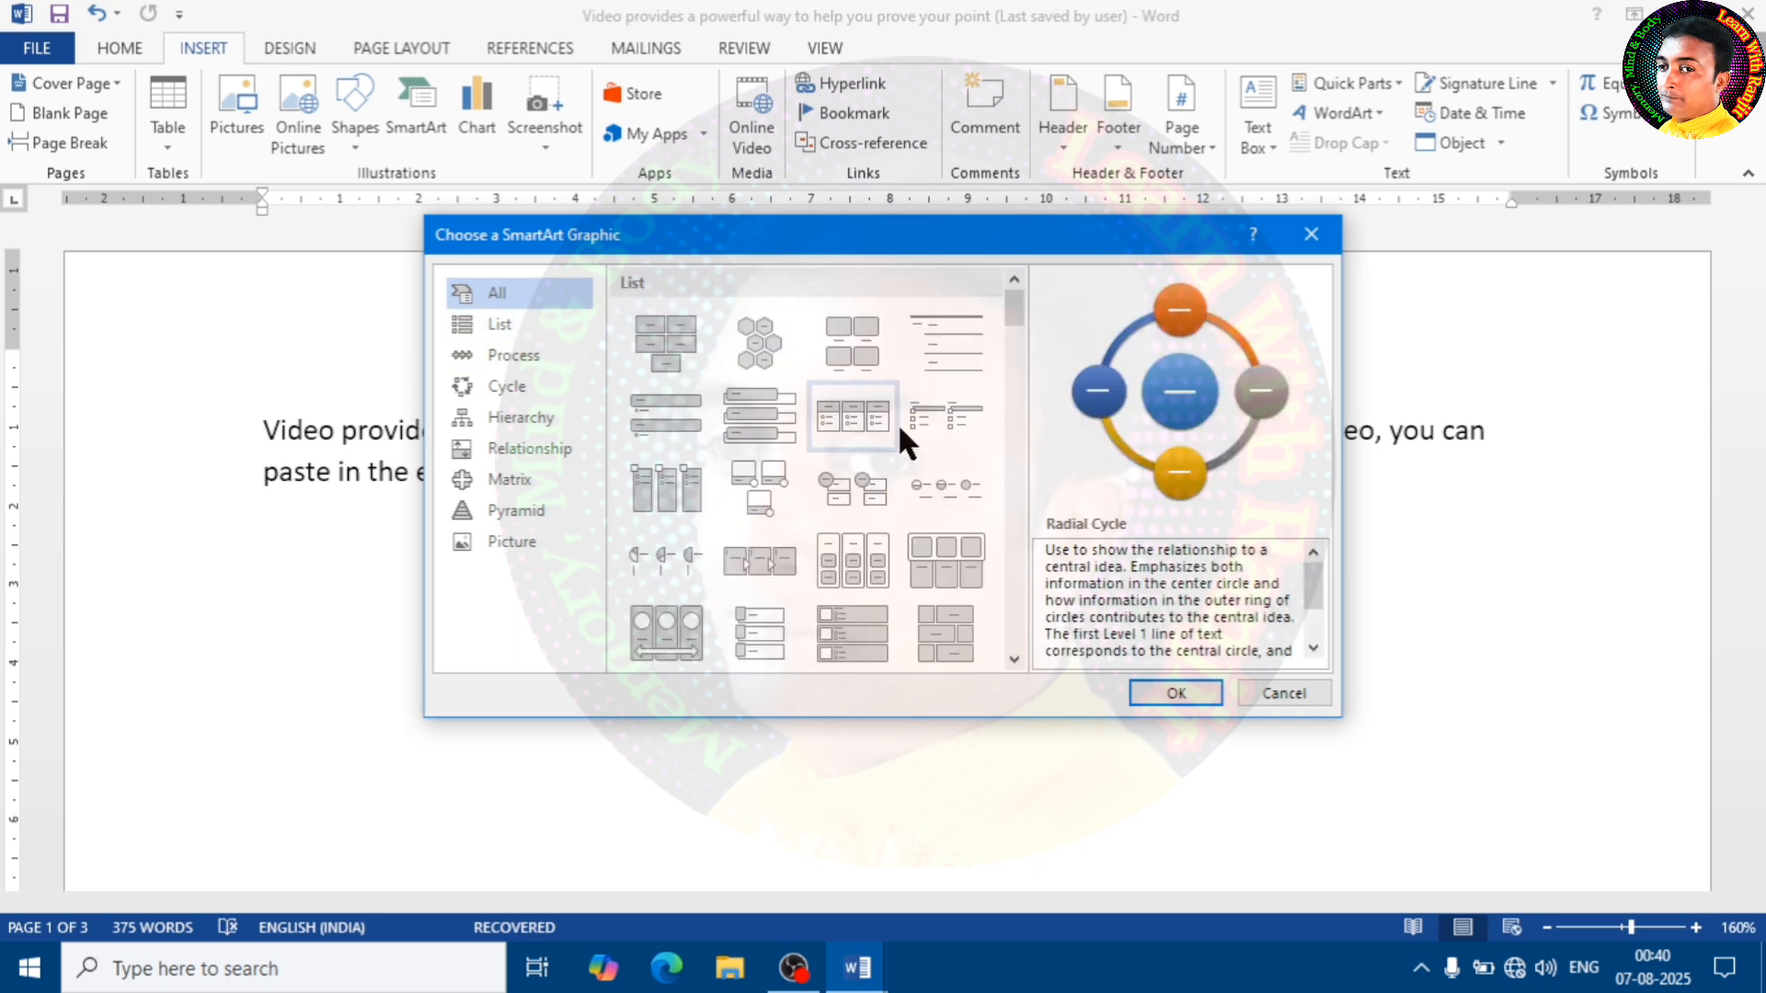
mouse_move(1015, 308)
mouse_down()
mouse_move(1018, 382)
mouse_move(1003, 280)
mouse_up()
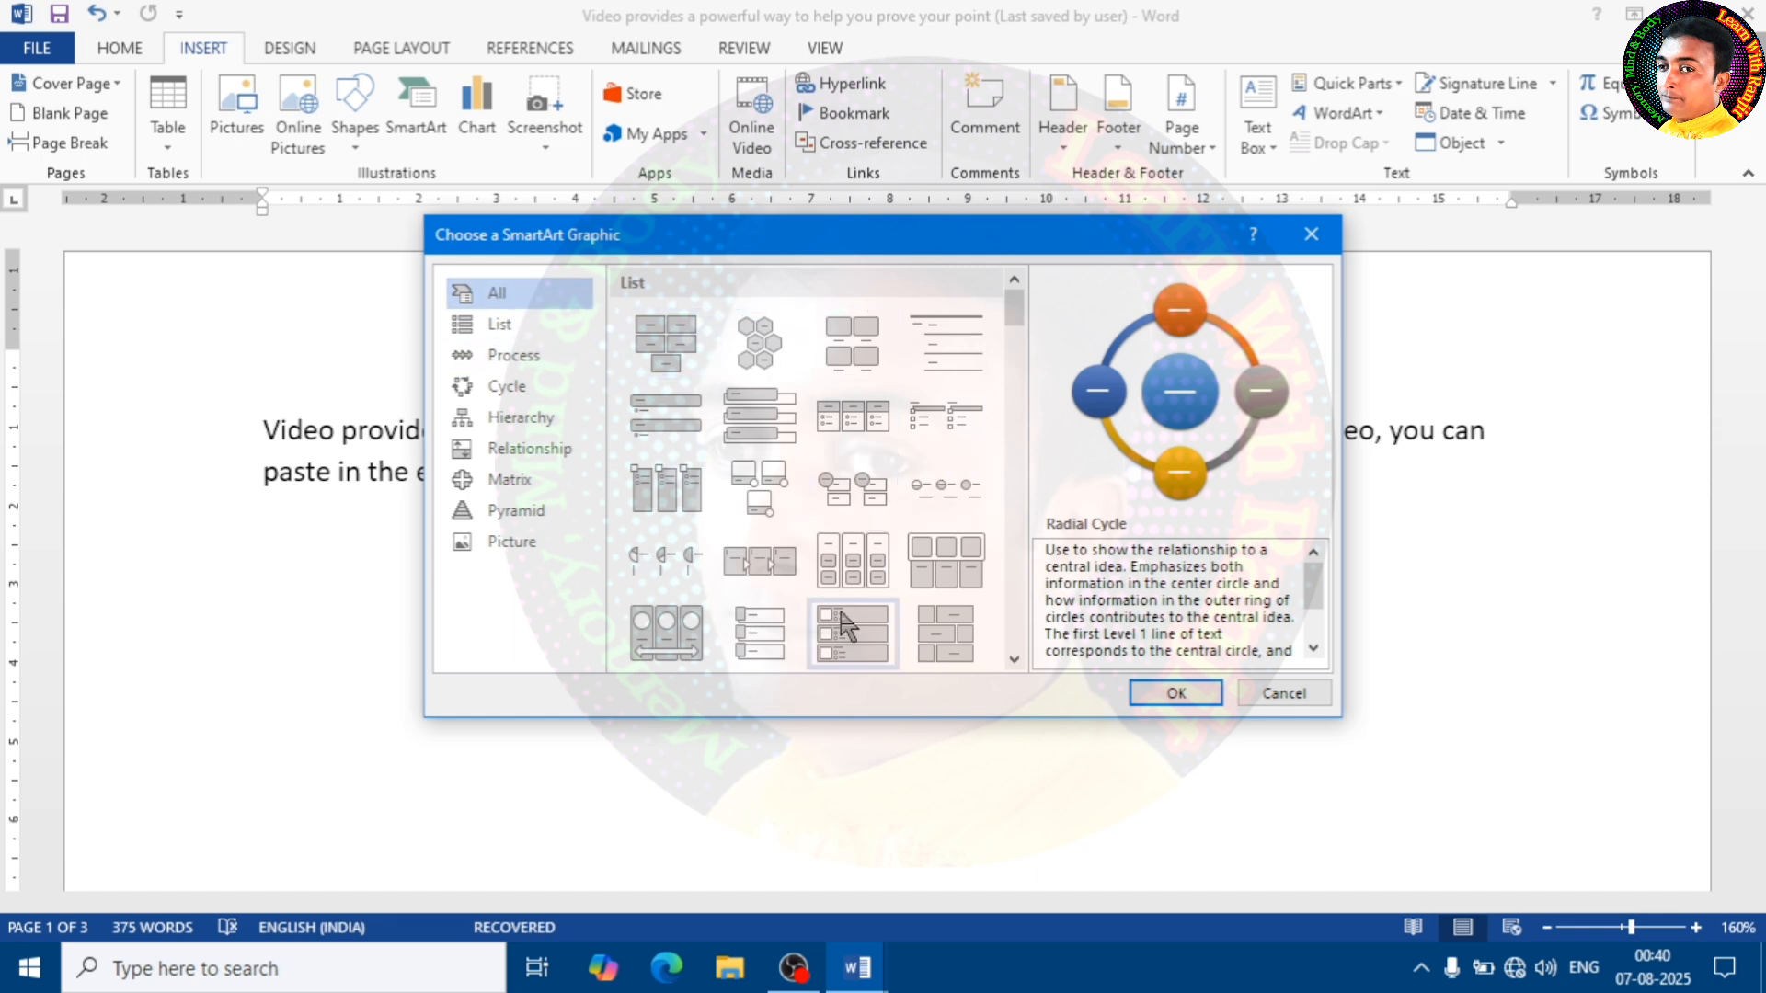
Examine the SmartArt layouts offered in the Process, Cycle, Hierarchy, Relationship, Matrix, Pyramid and Picture categories, ending in the Cycle category
click(532, 357)
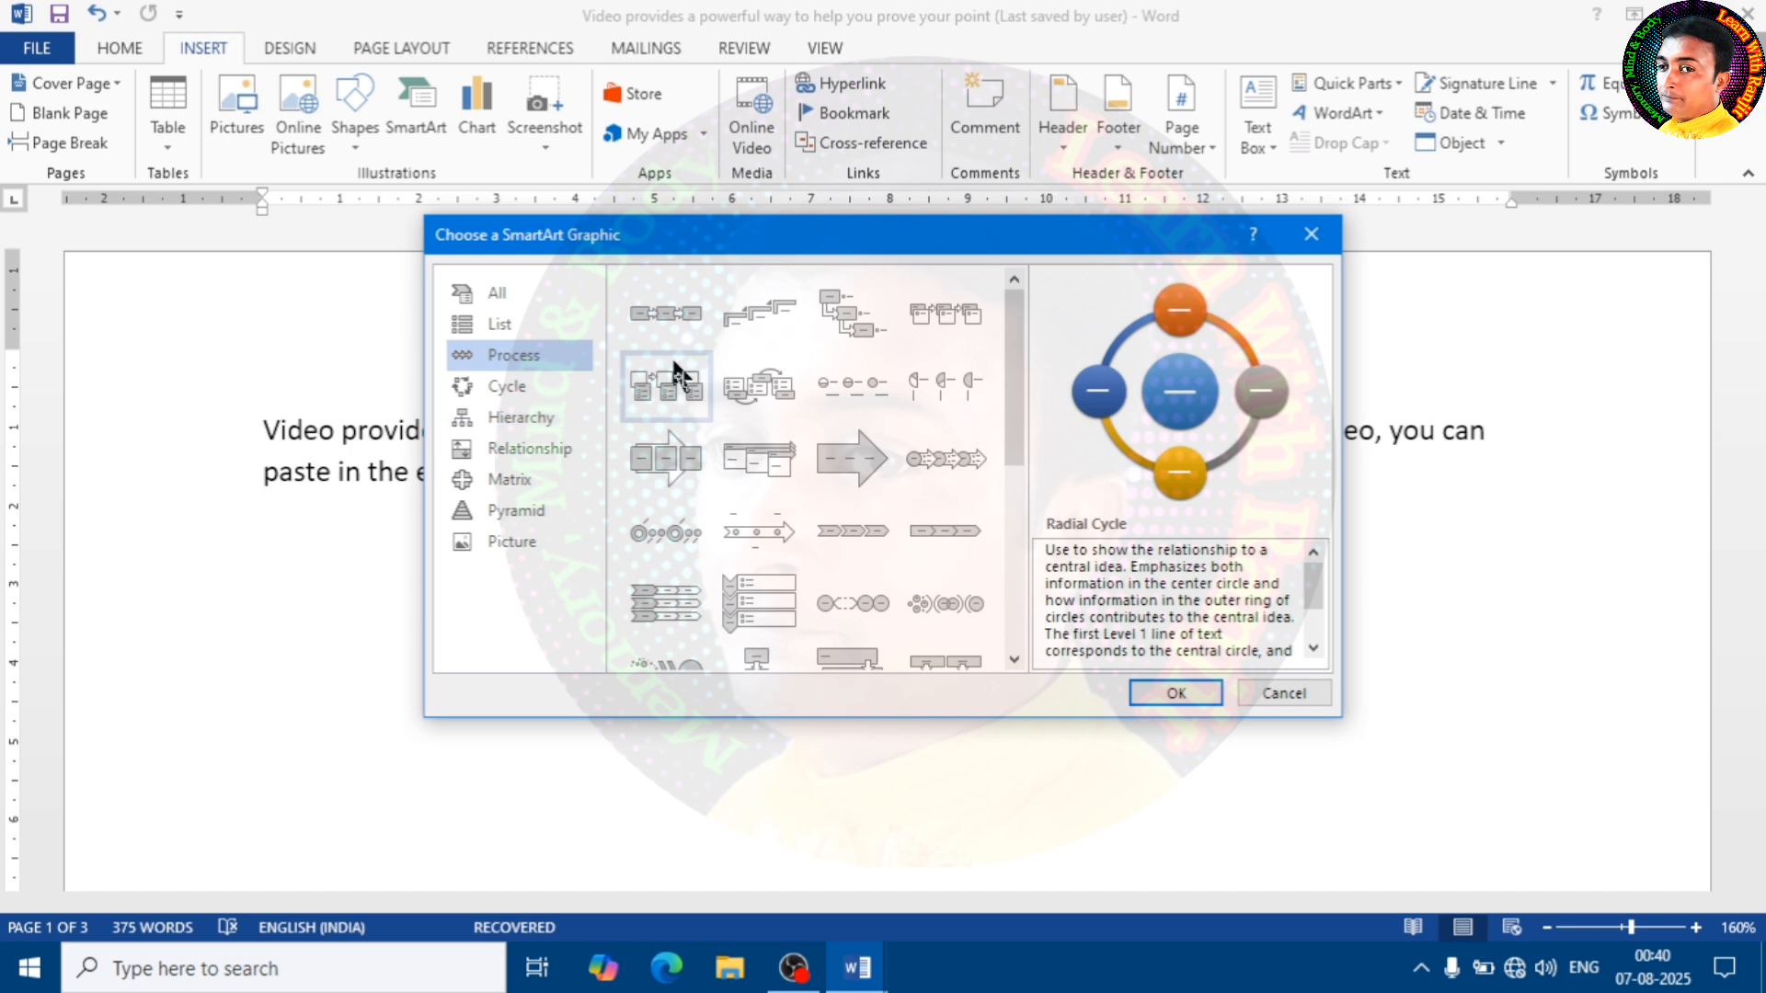
click(523, 384)
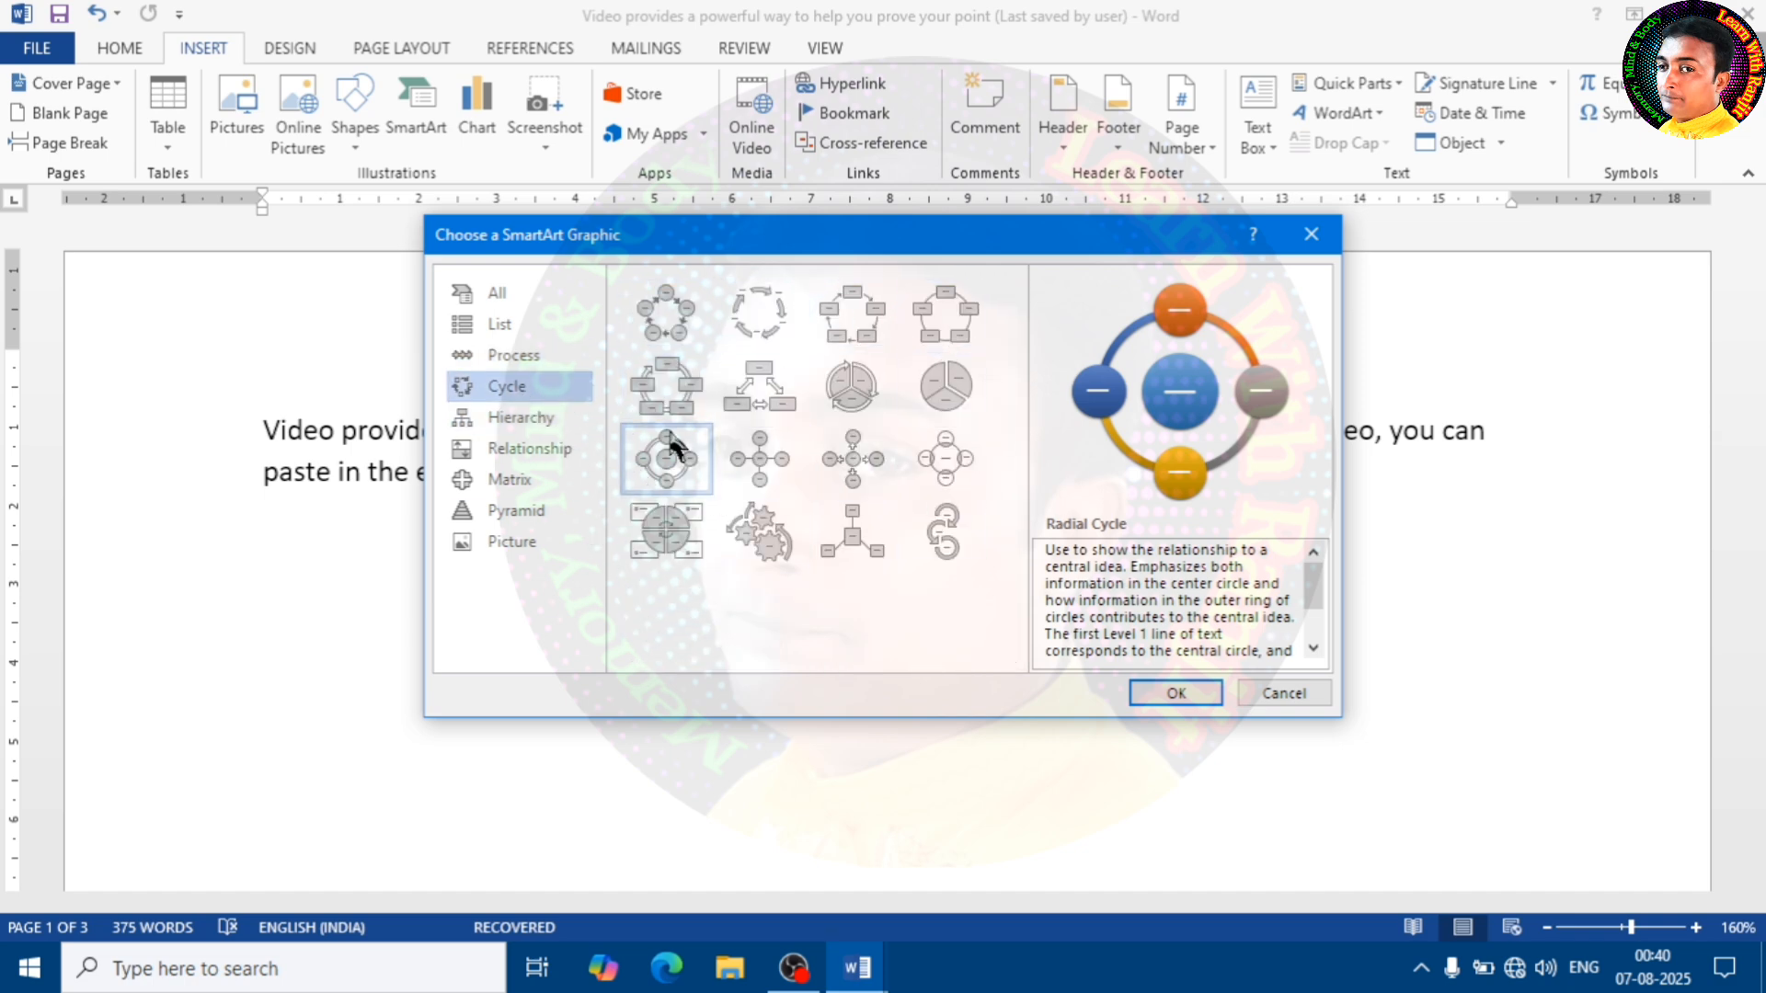
click(521, 418)
click(522, 450)
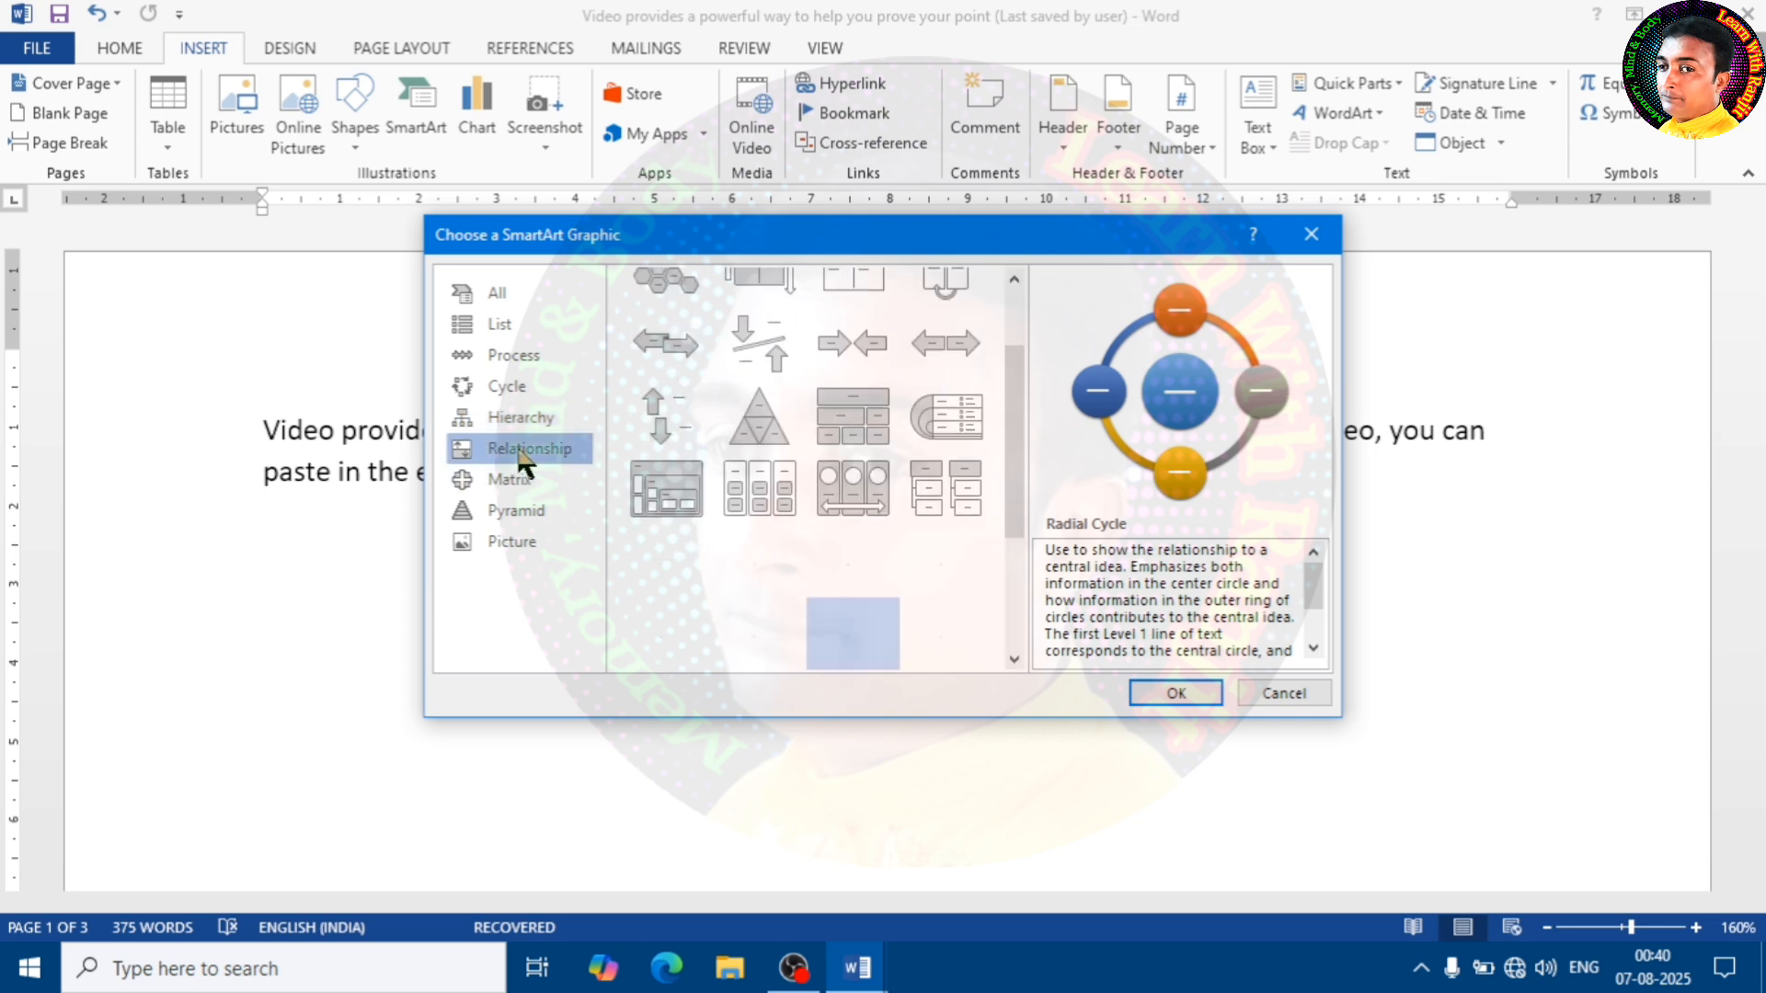
click(538, 479)
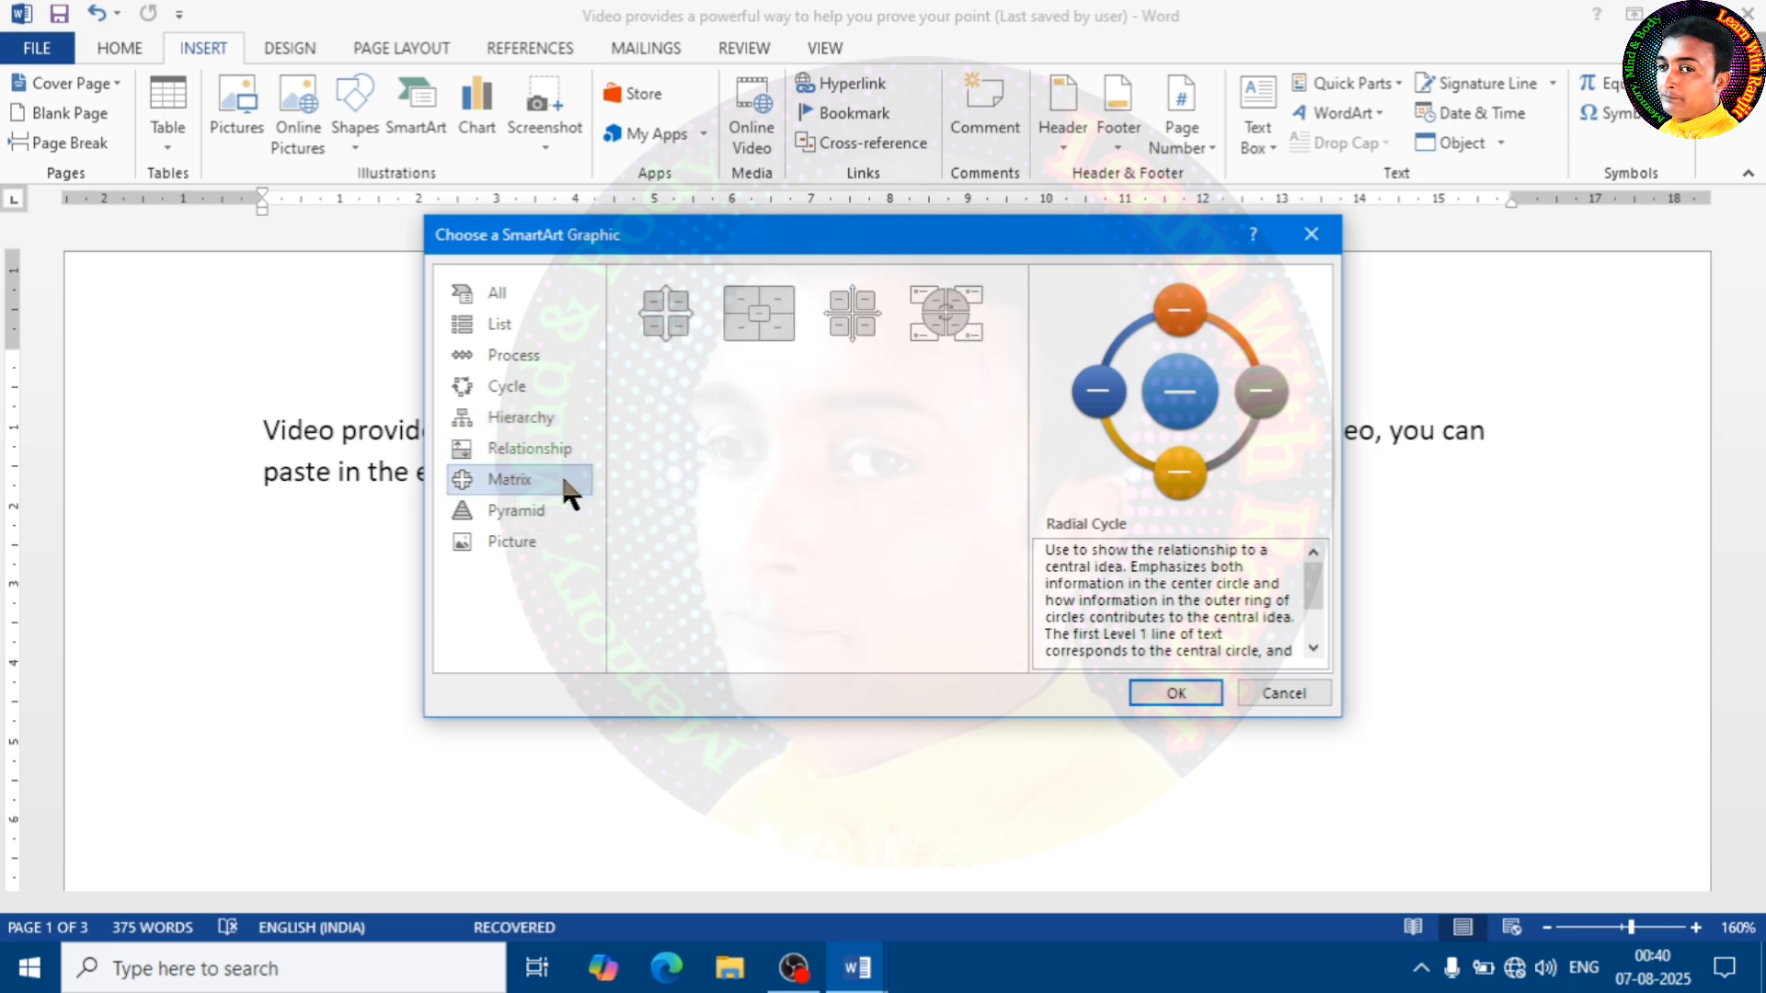
click(517, 512)
click(516, 541)
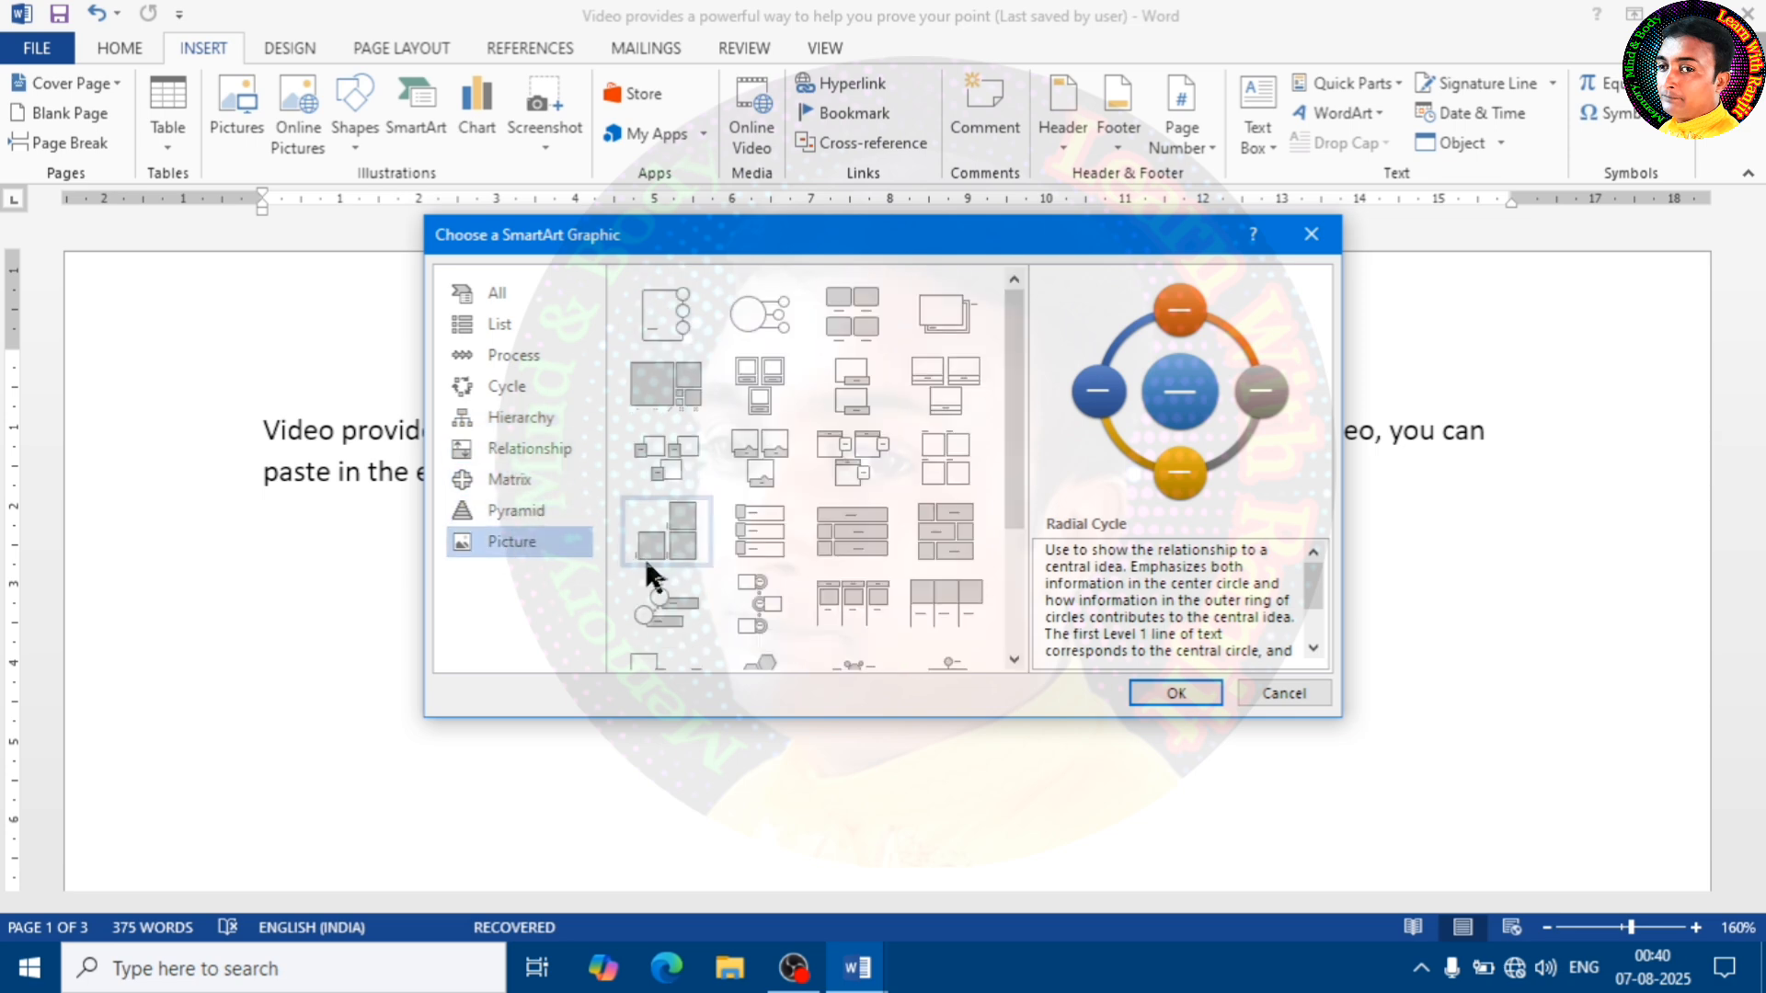
click(543, 512)
click(517, 480)
click(524, 450)
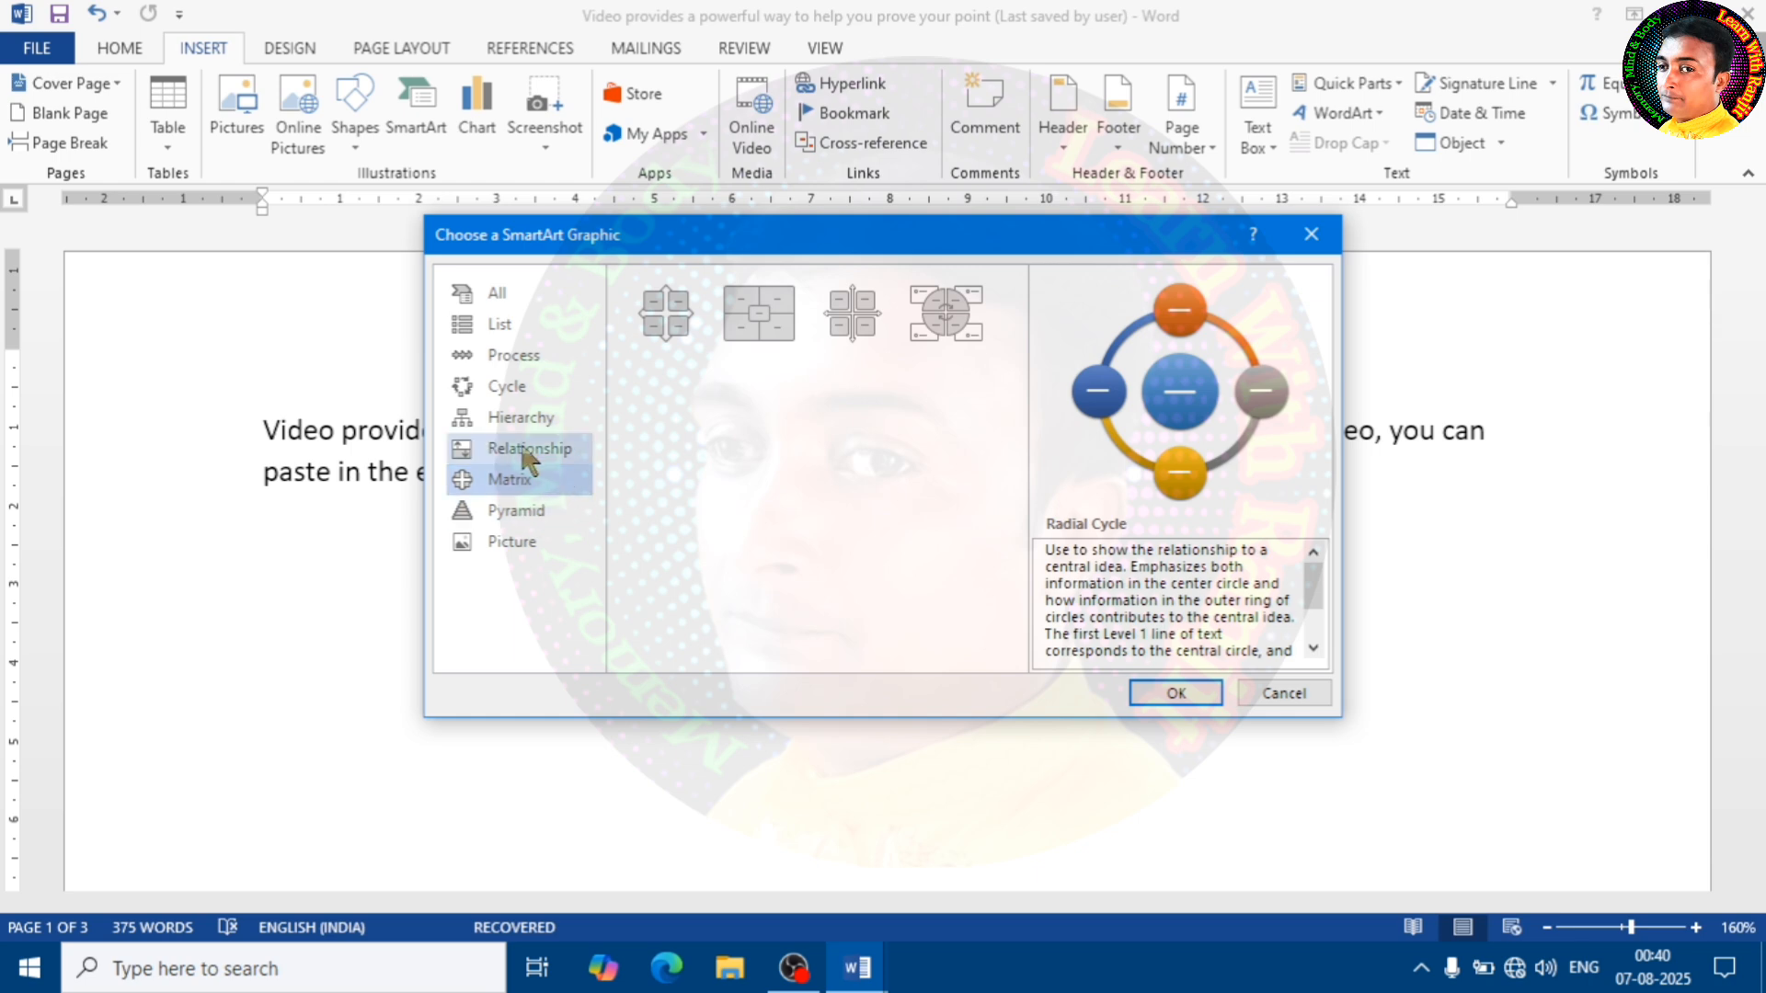
click(512, 386)
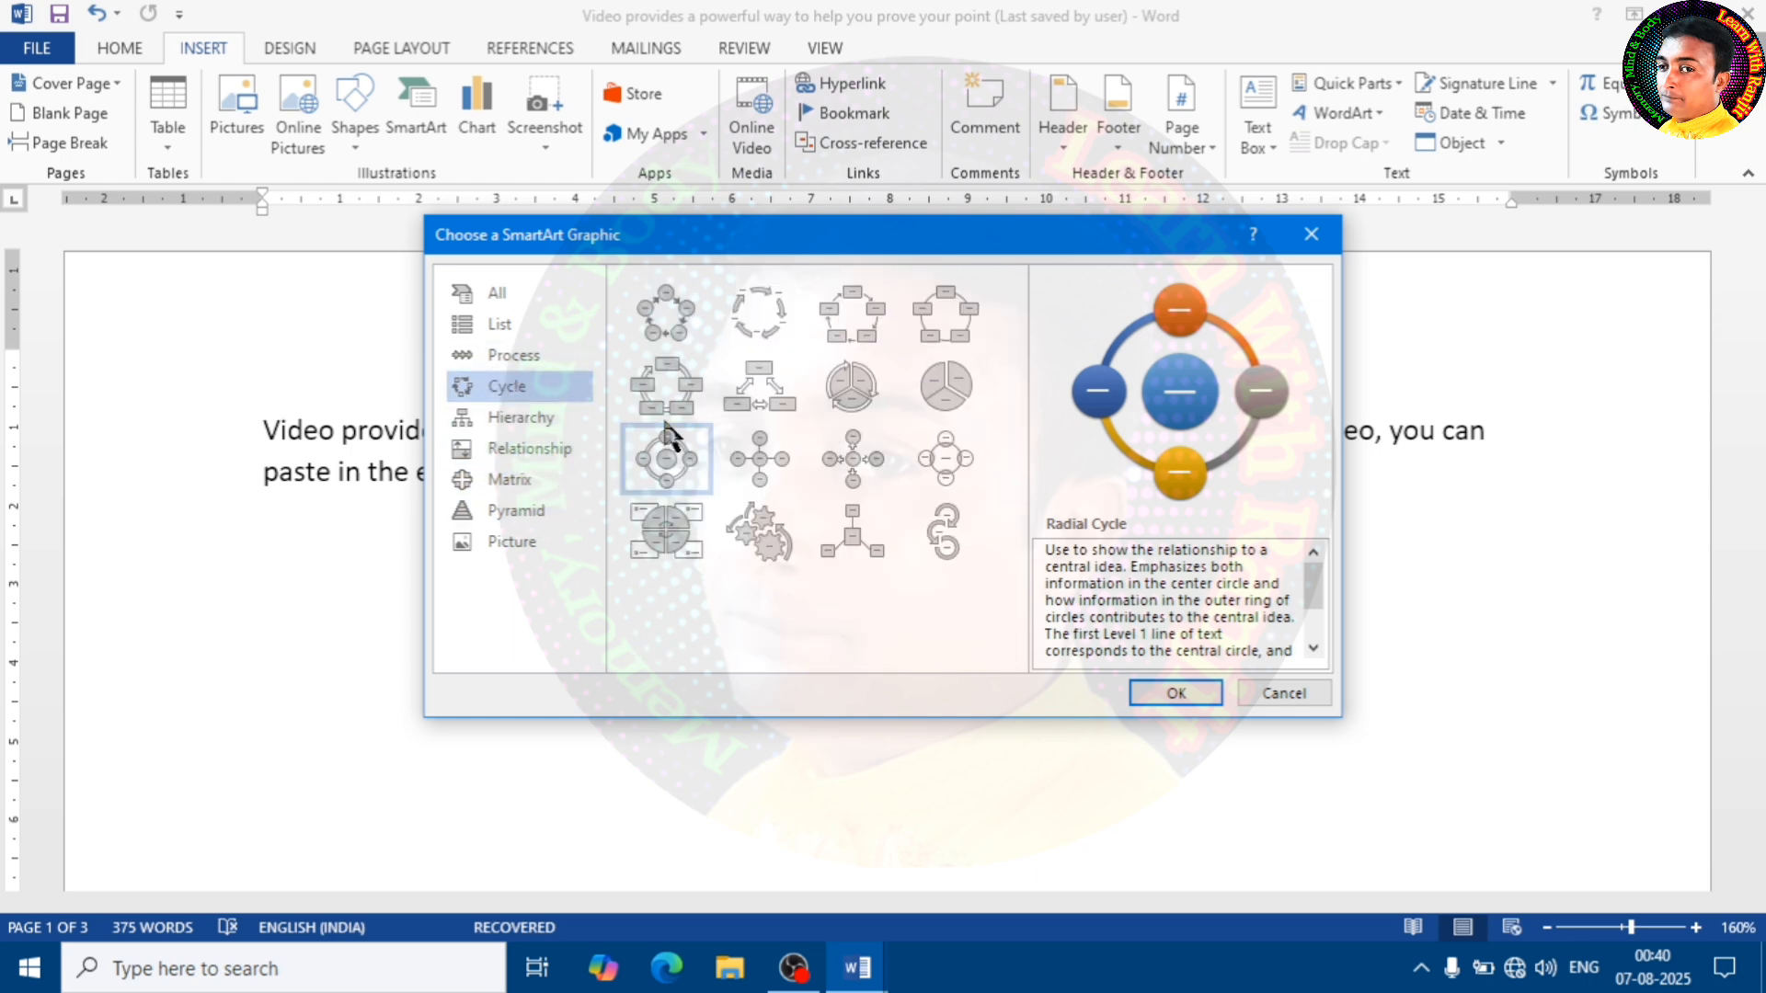
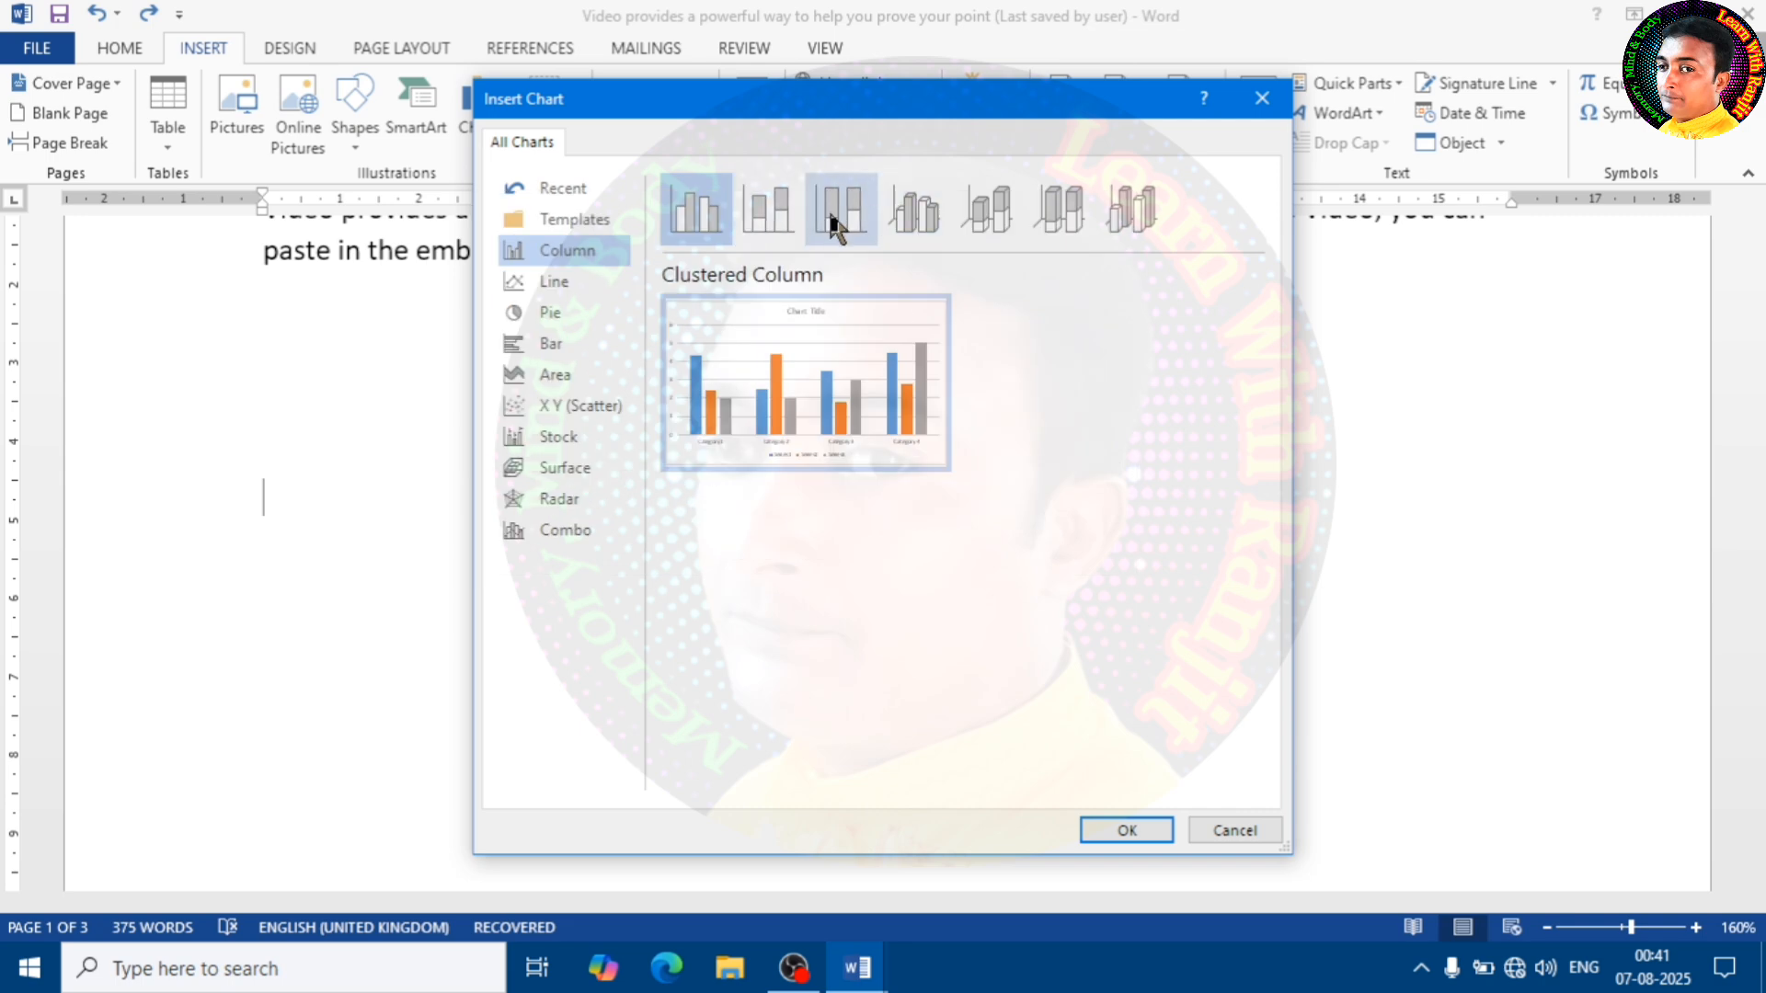
Insert a 3-D Pie chart with its default sales data, and undo the insertion
click(568, 311)
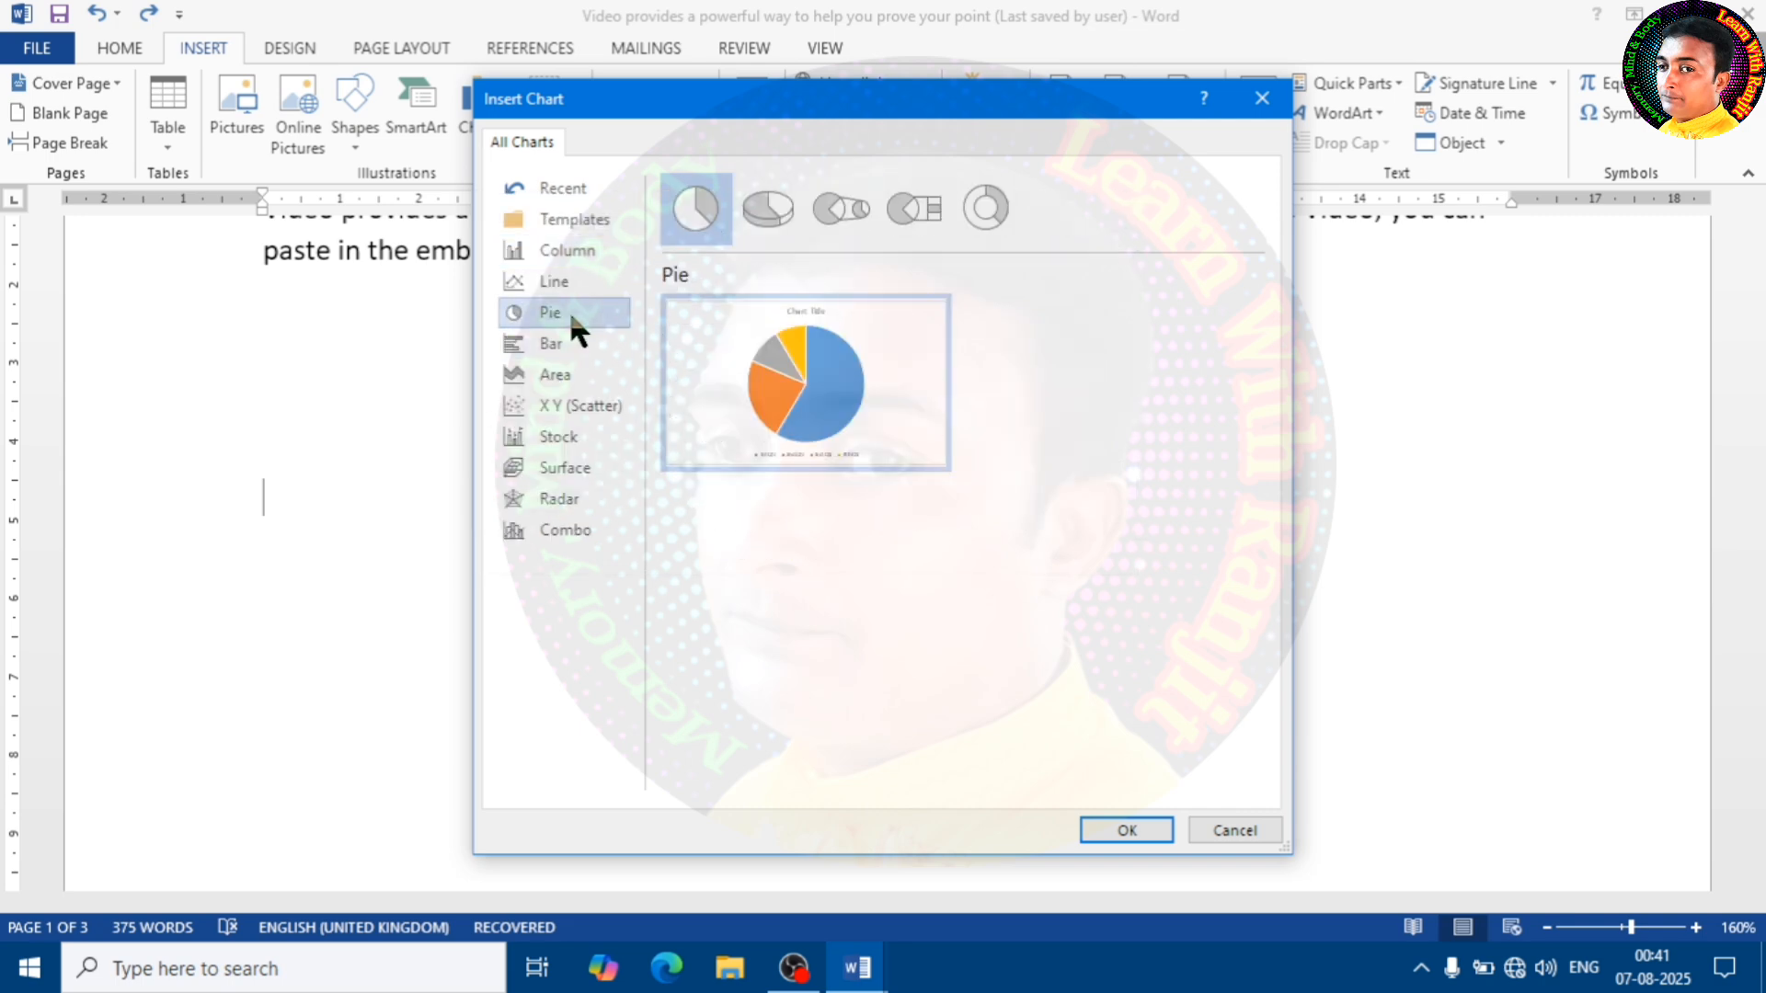
click(767, 213)
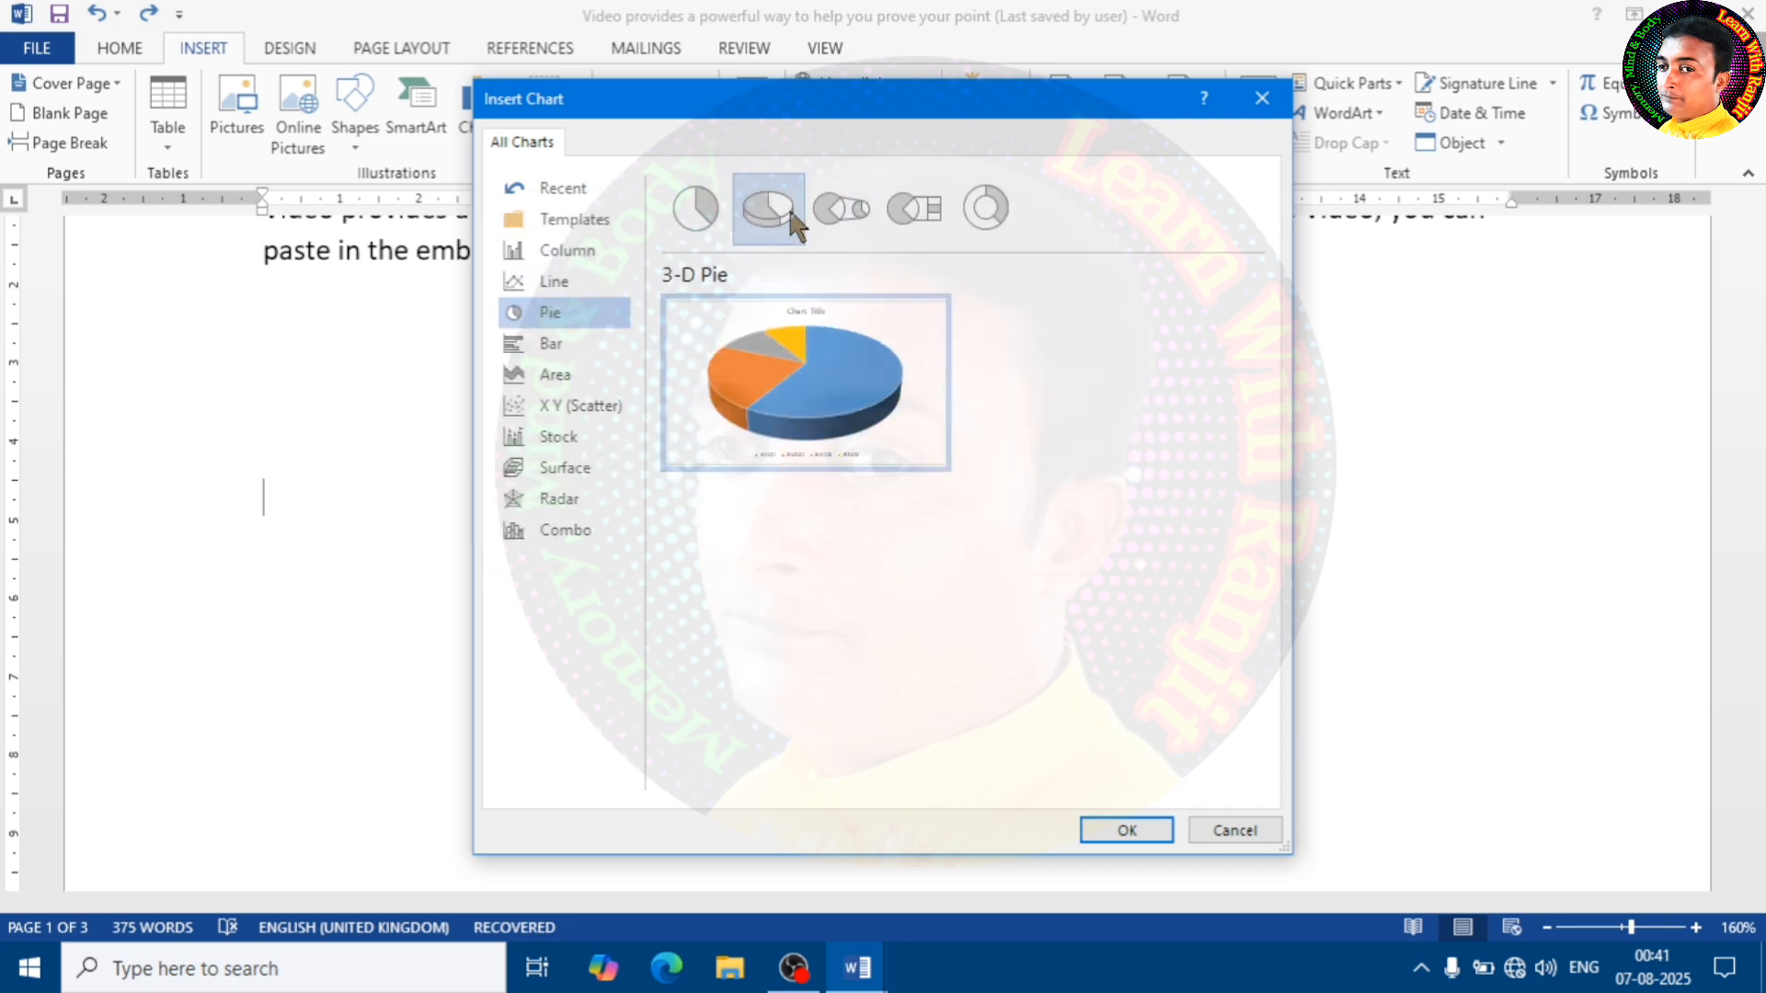
mouse_move(845, 431)
click(1124, 831)
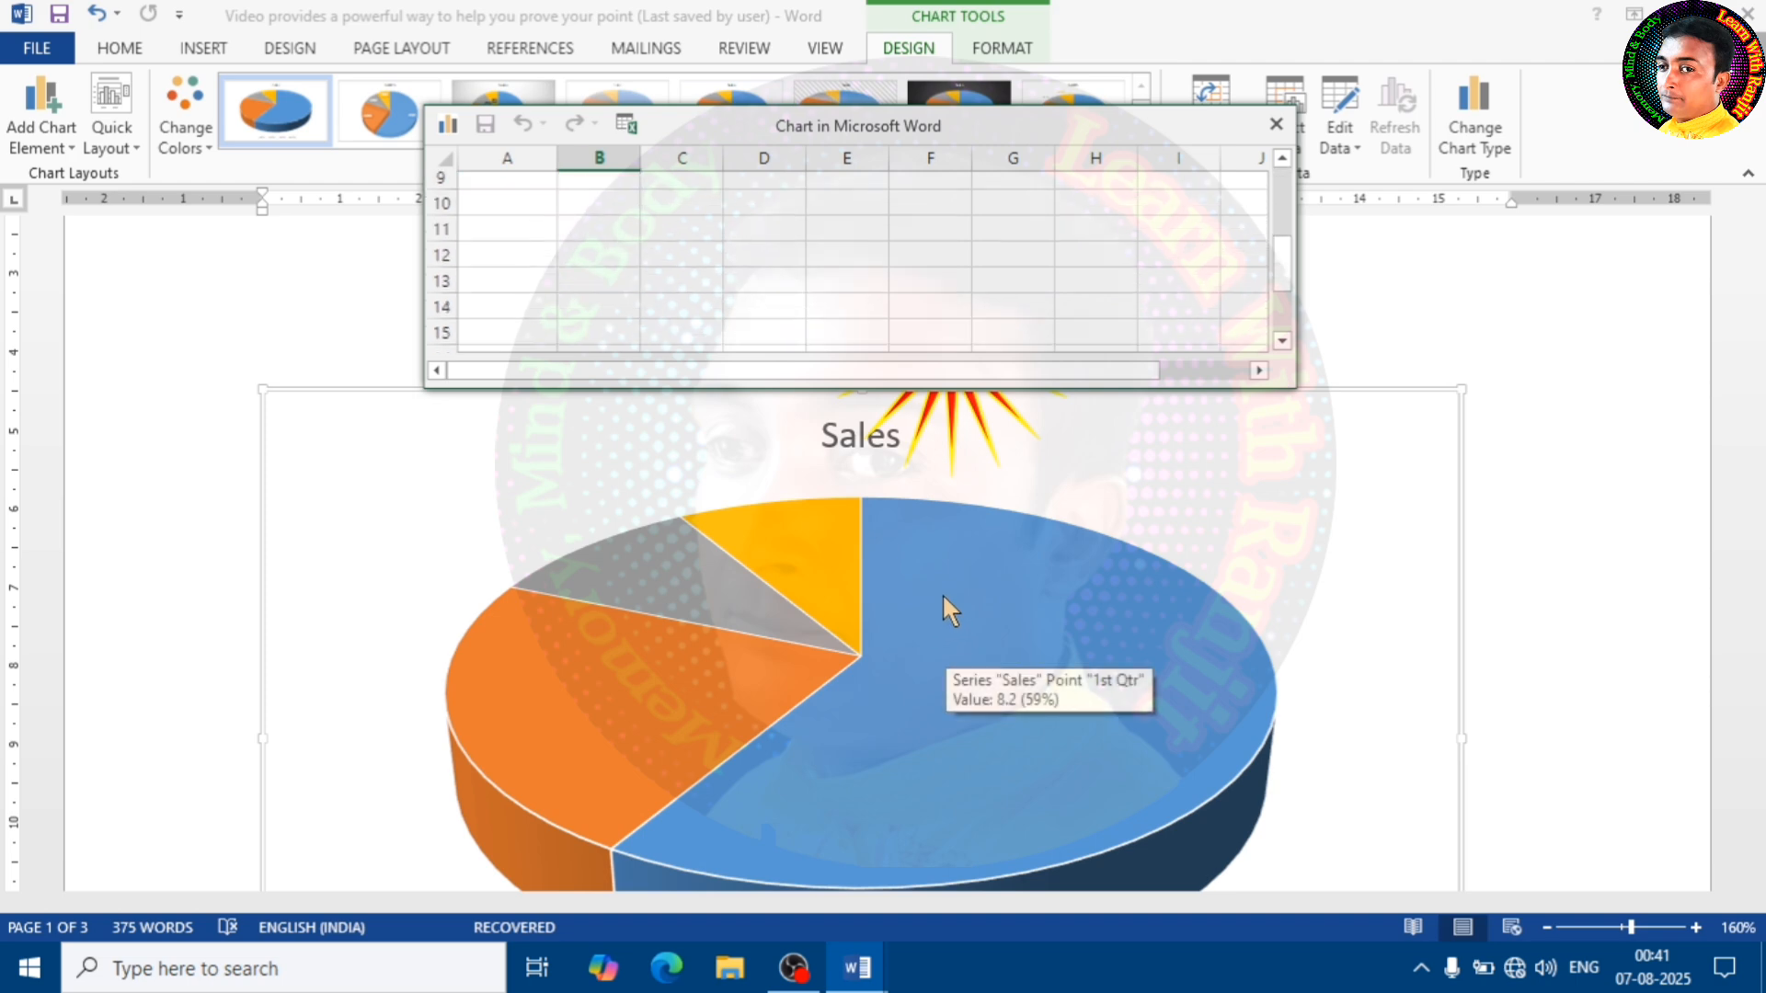
click(1276, 124)
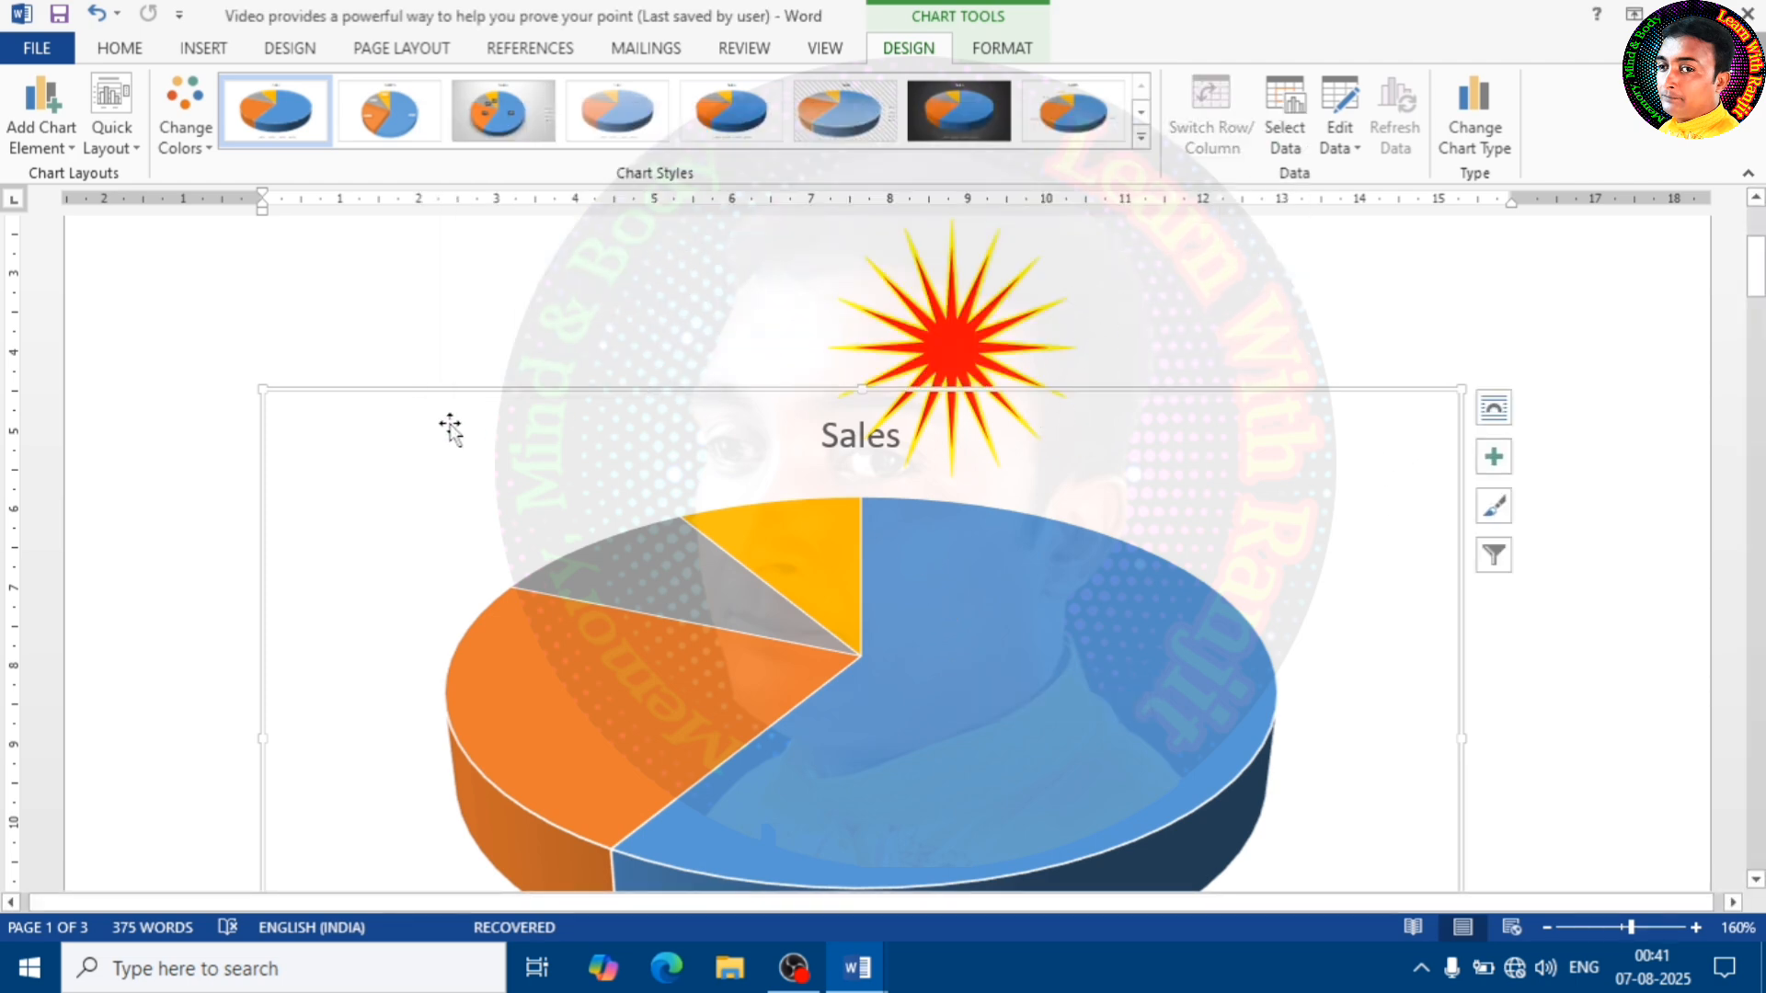
key(ctrl+z)
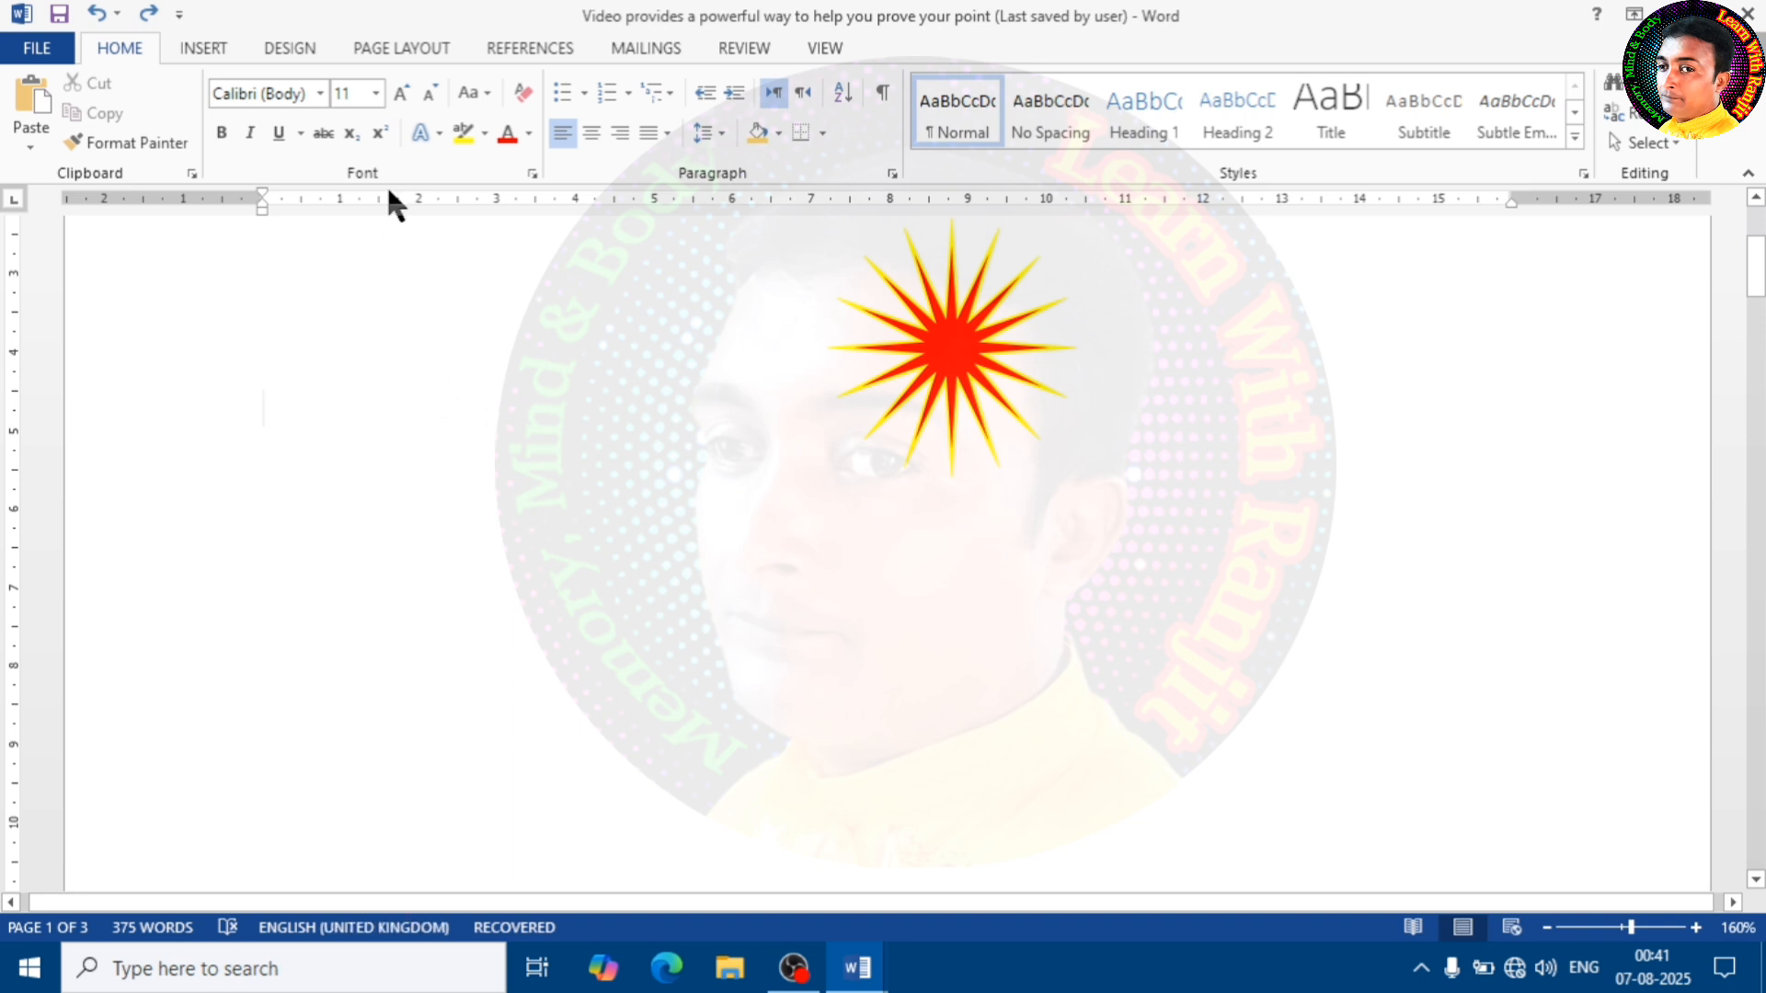
Delete the red star shape with the yellow outline below the first paragraph
click(194, 49)
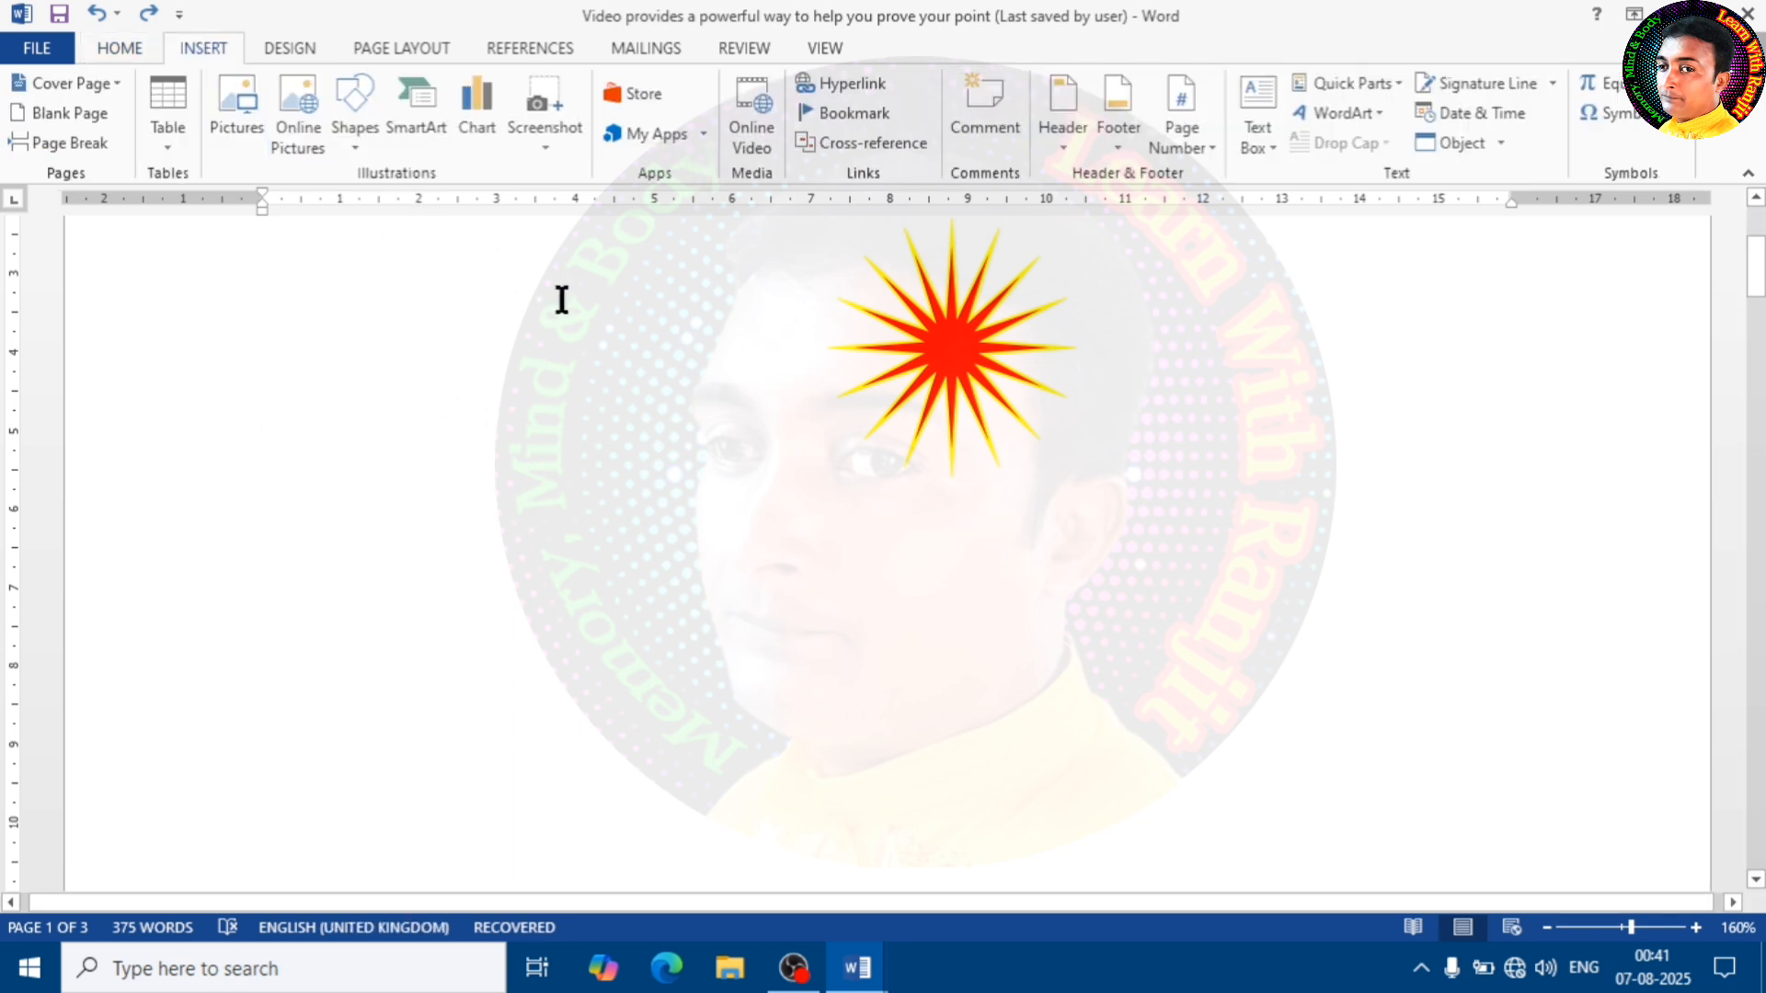
click(968, 334)
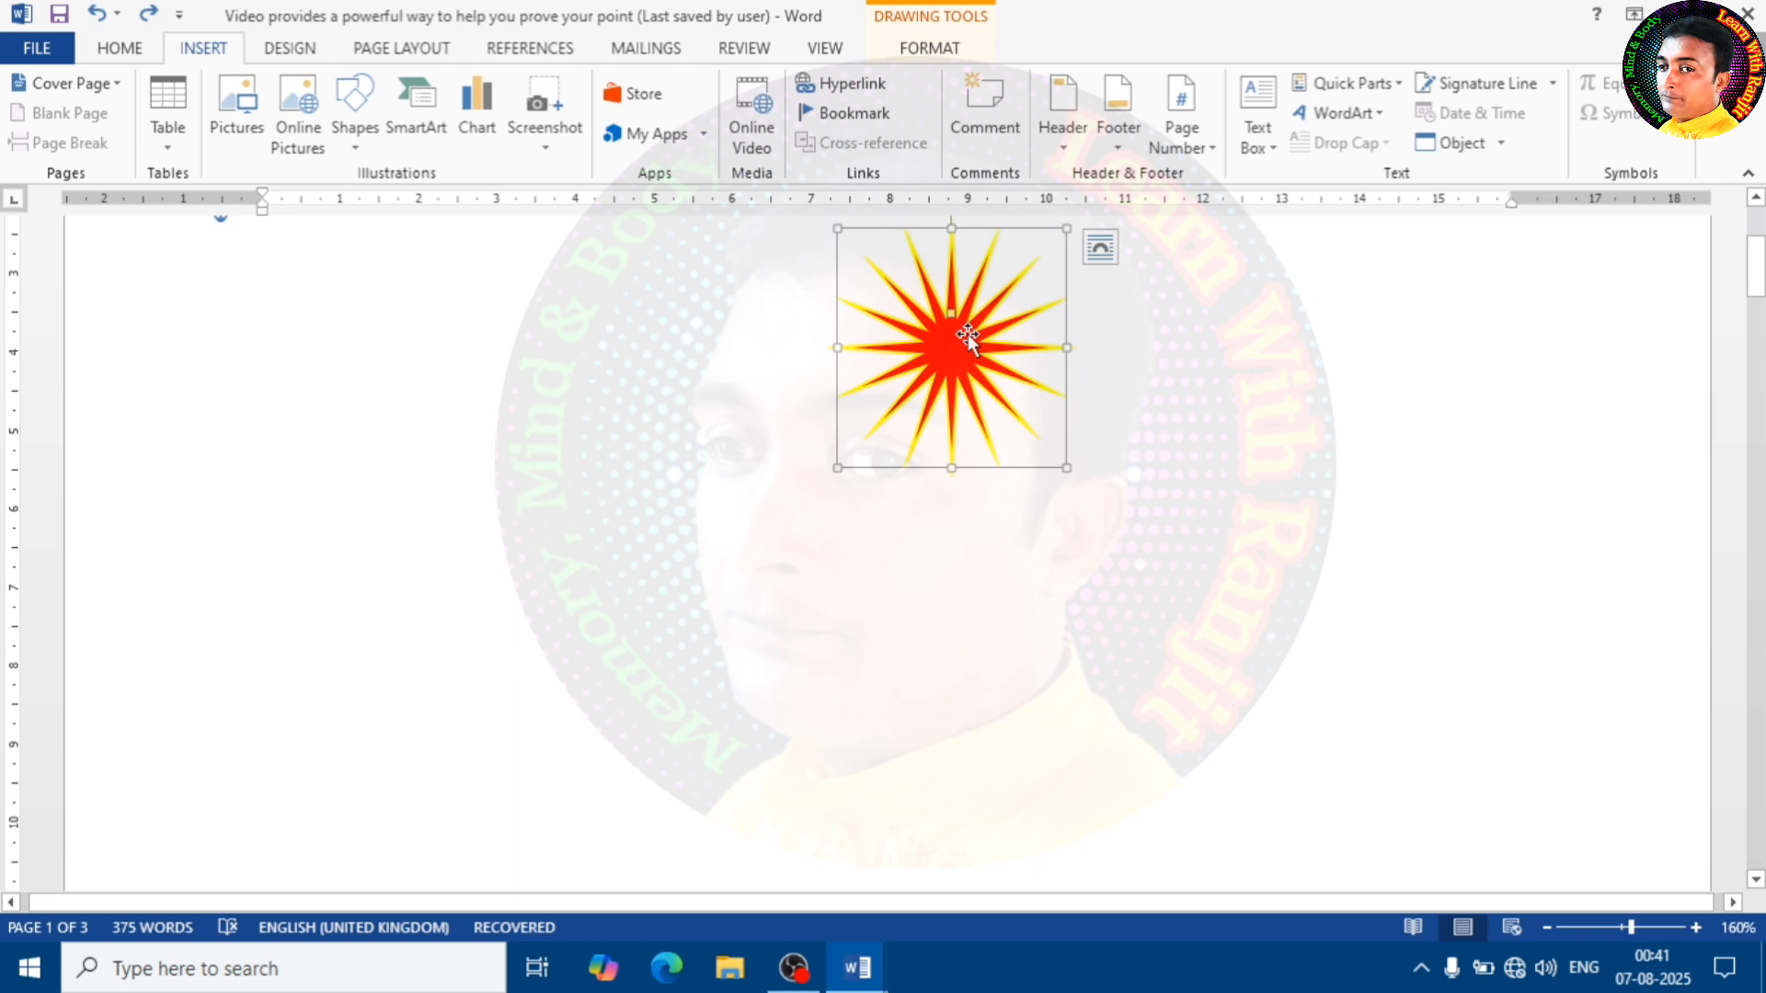
key(Delete)
scroll(931, 340, up, 3)
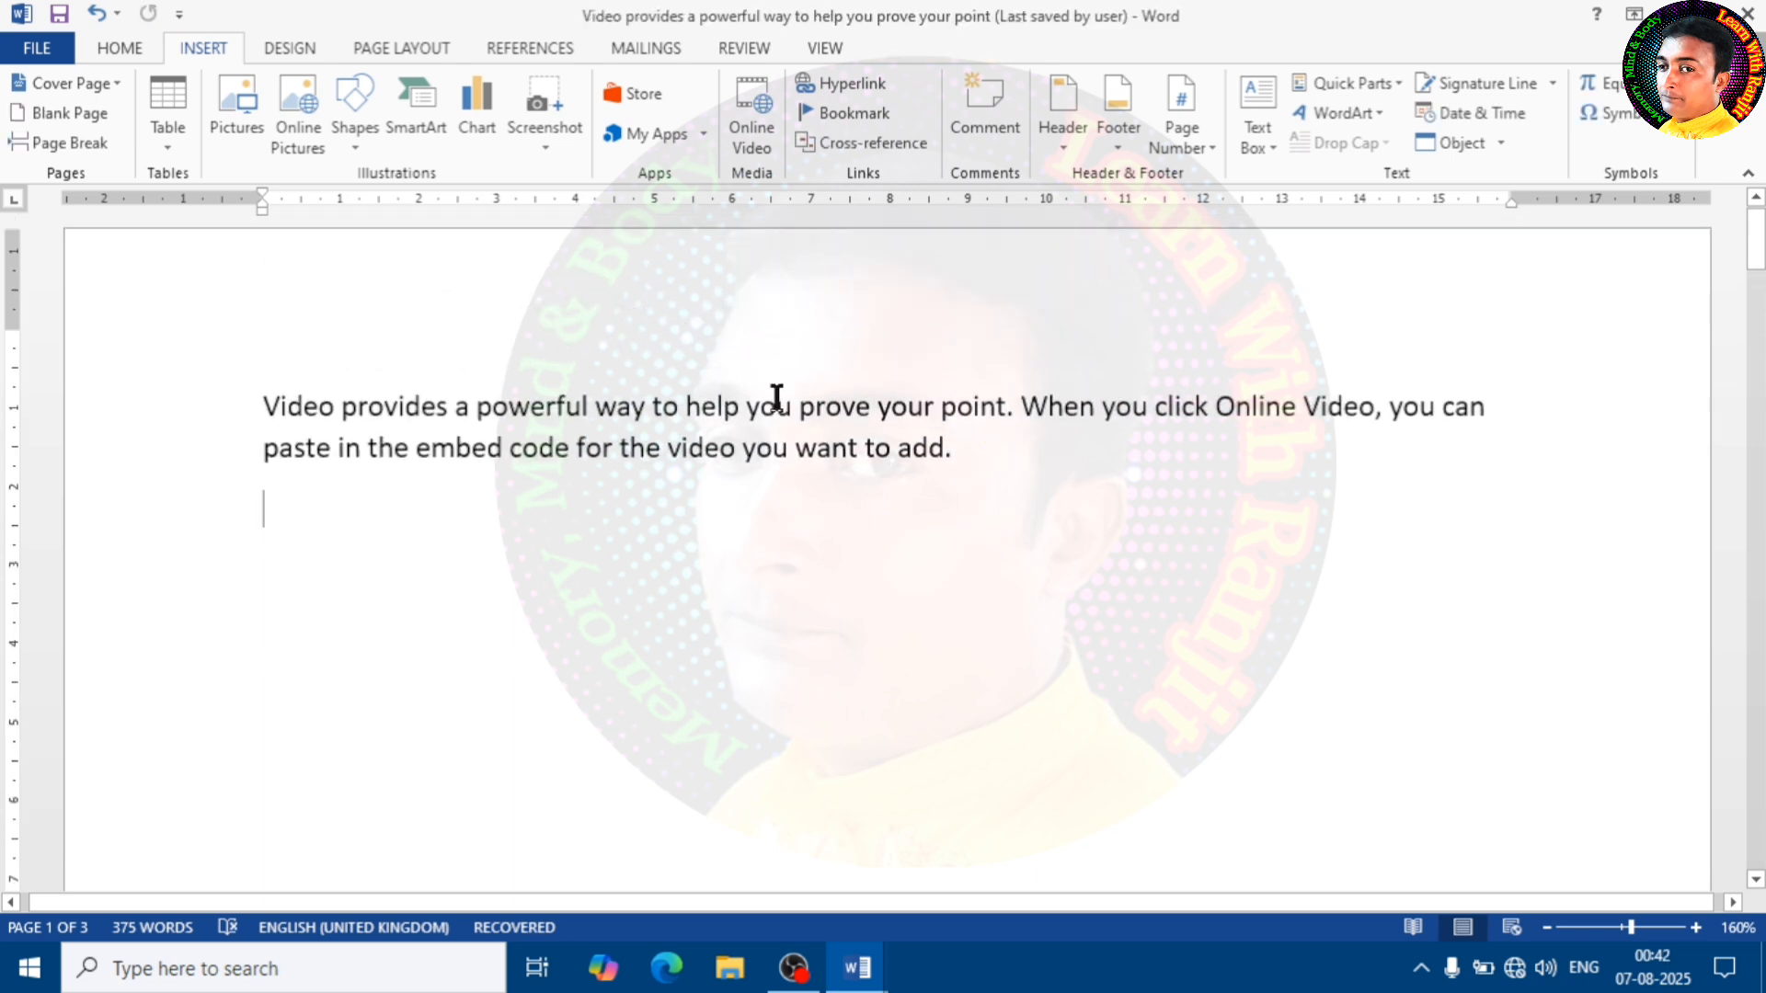
scroll(622, 528, down, 1)
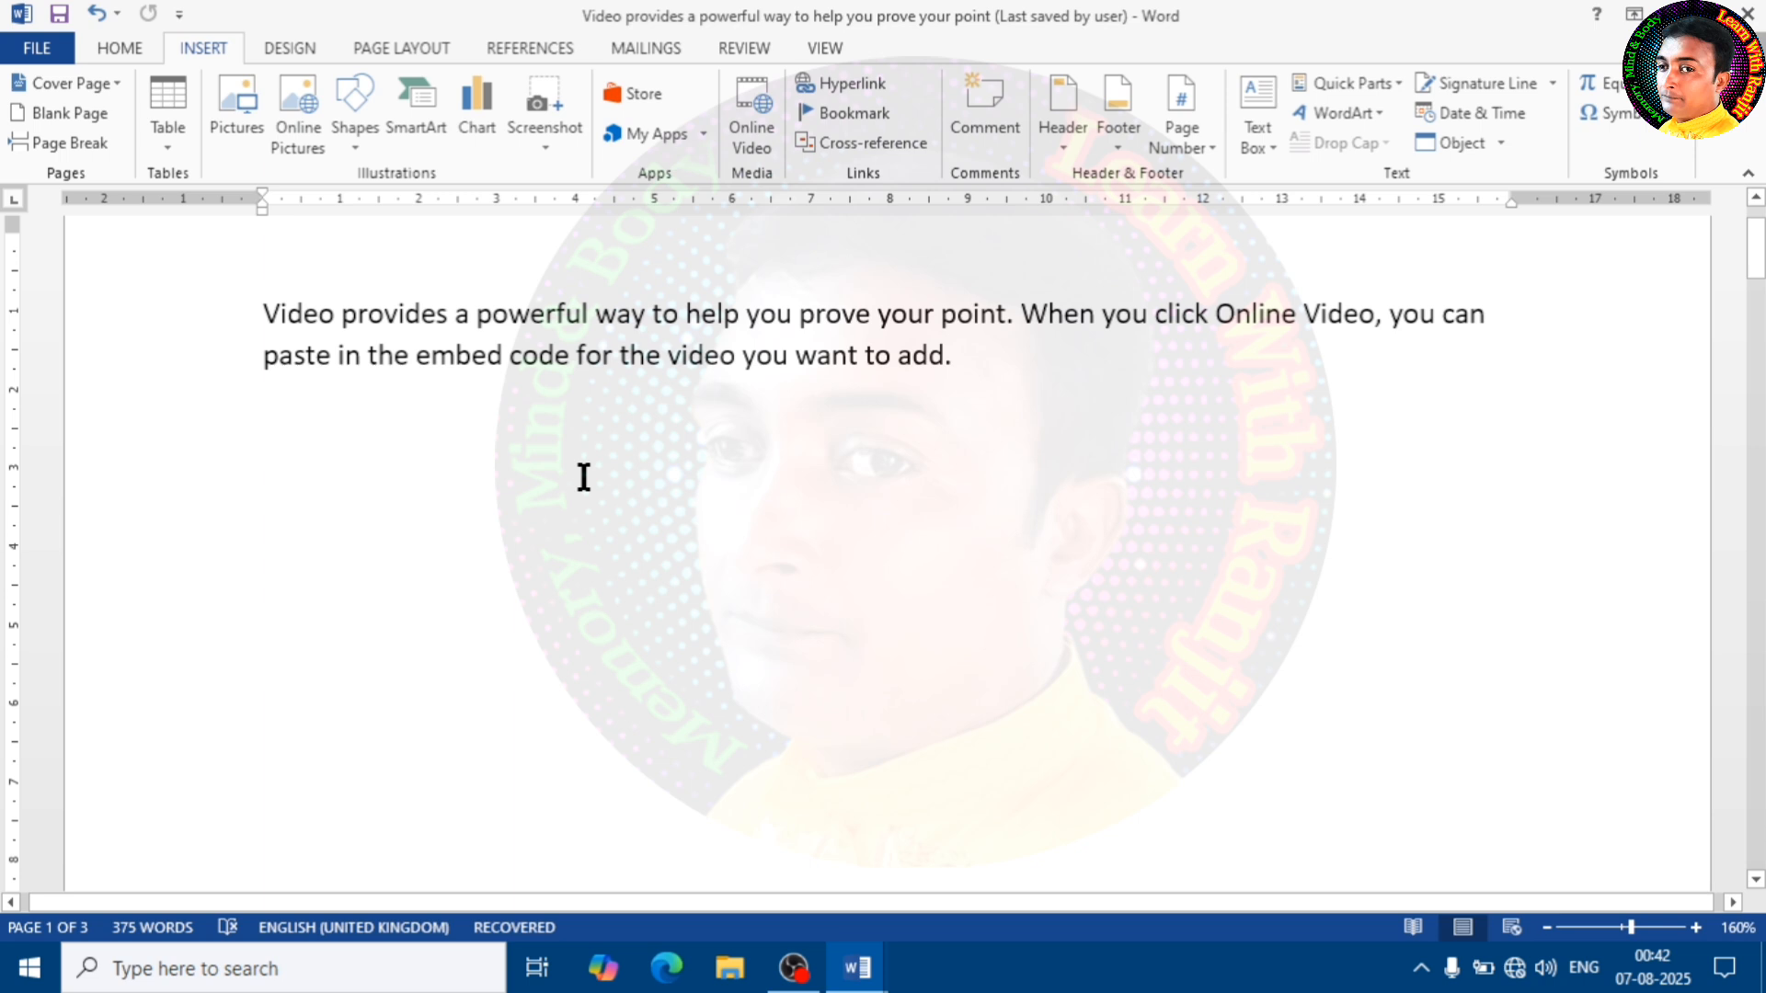
click(545, 129)
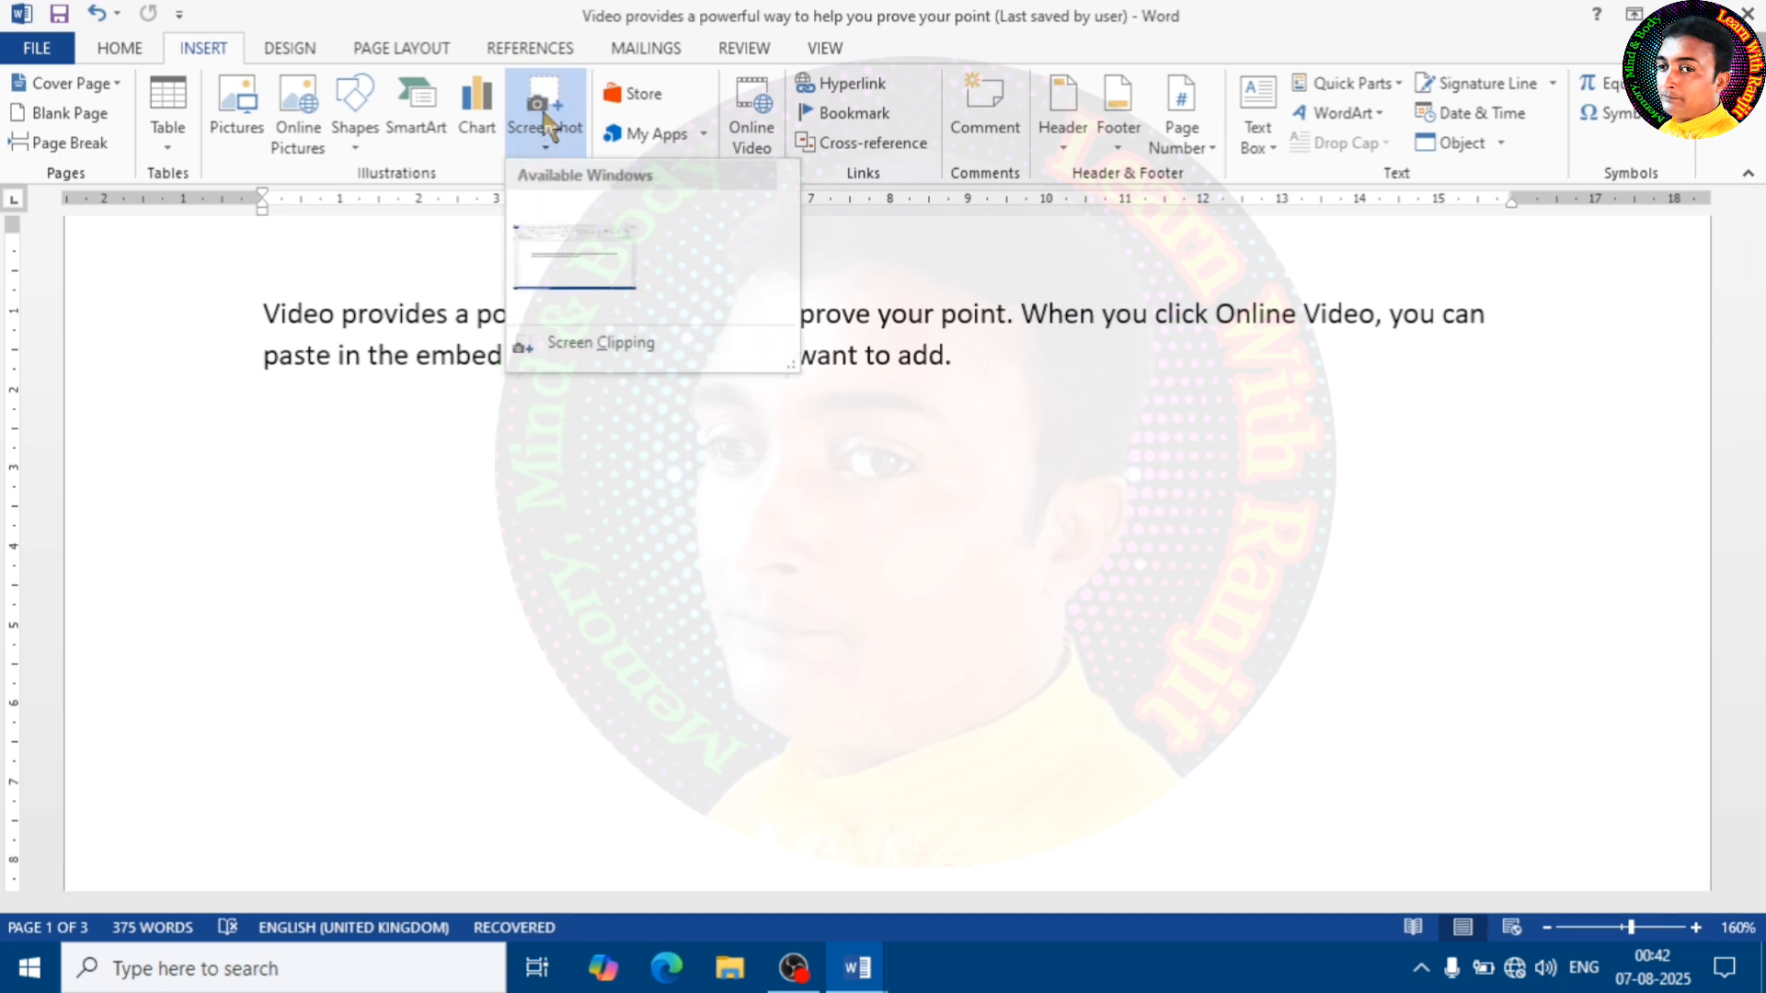
click(618, 350)
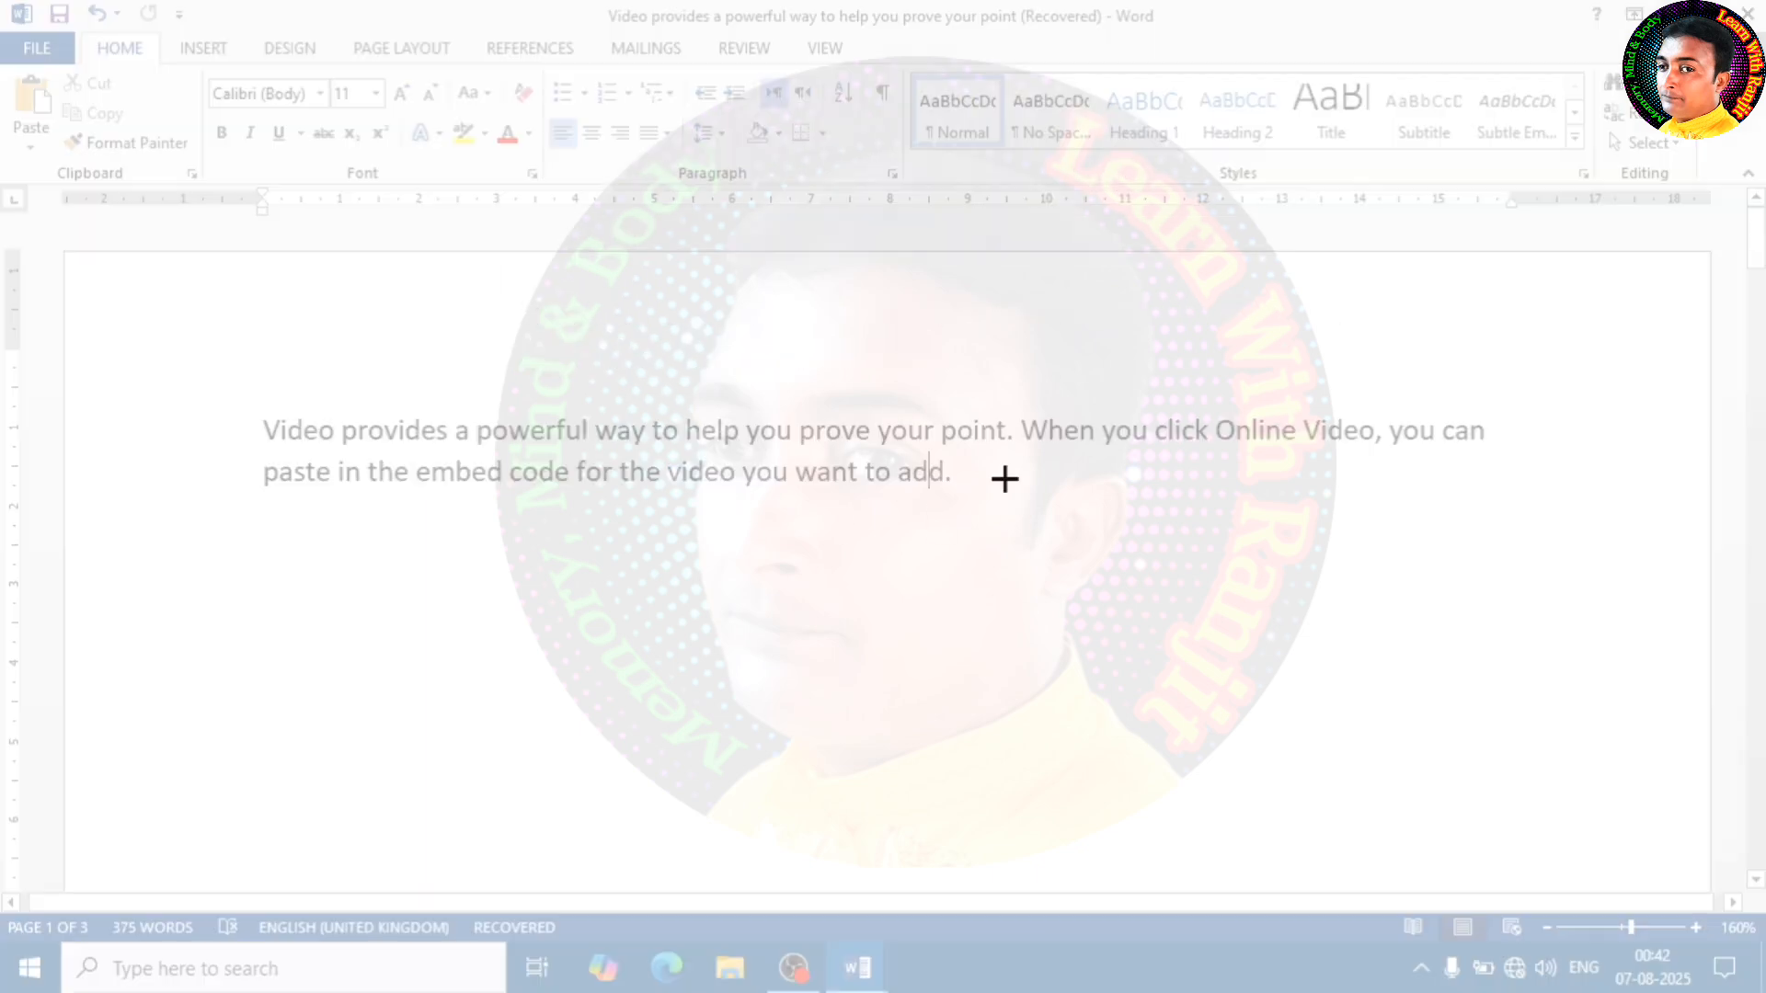
key(Escape)
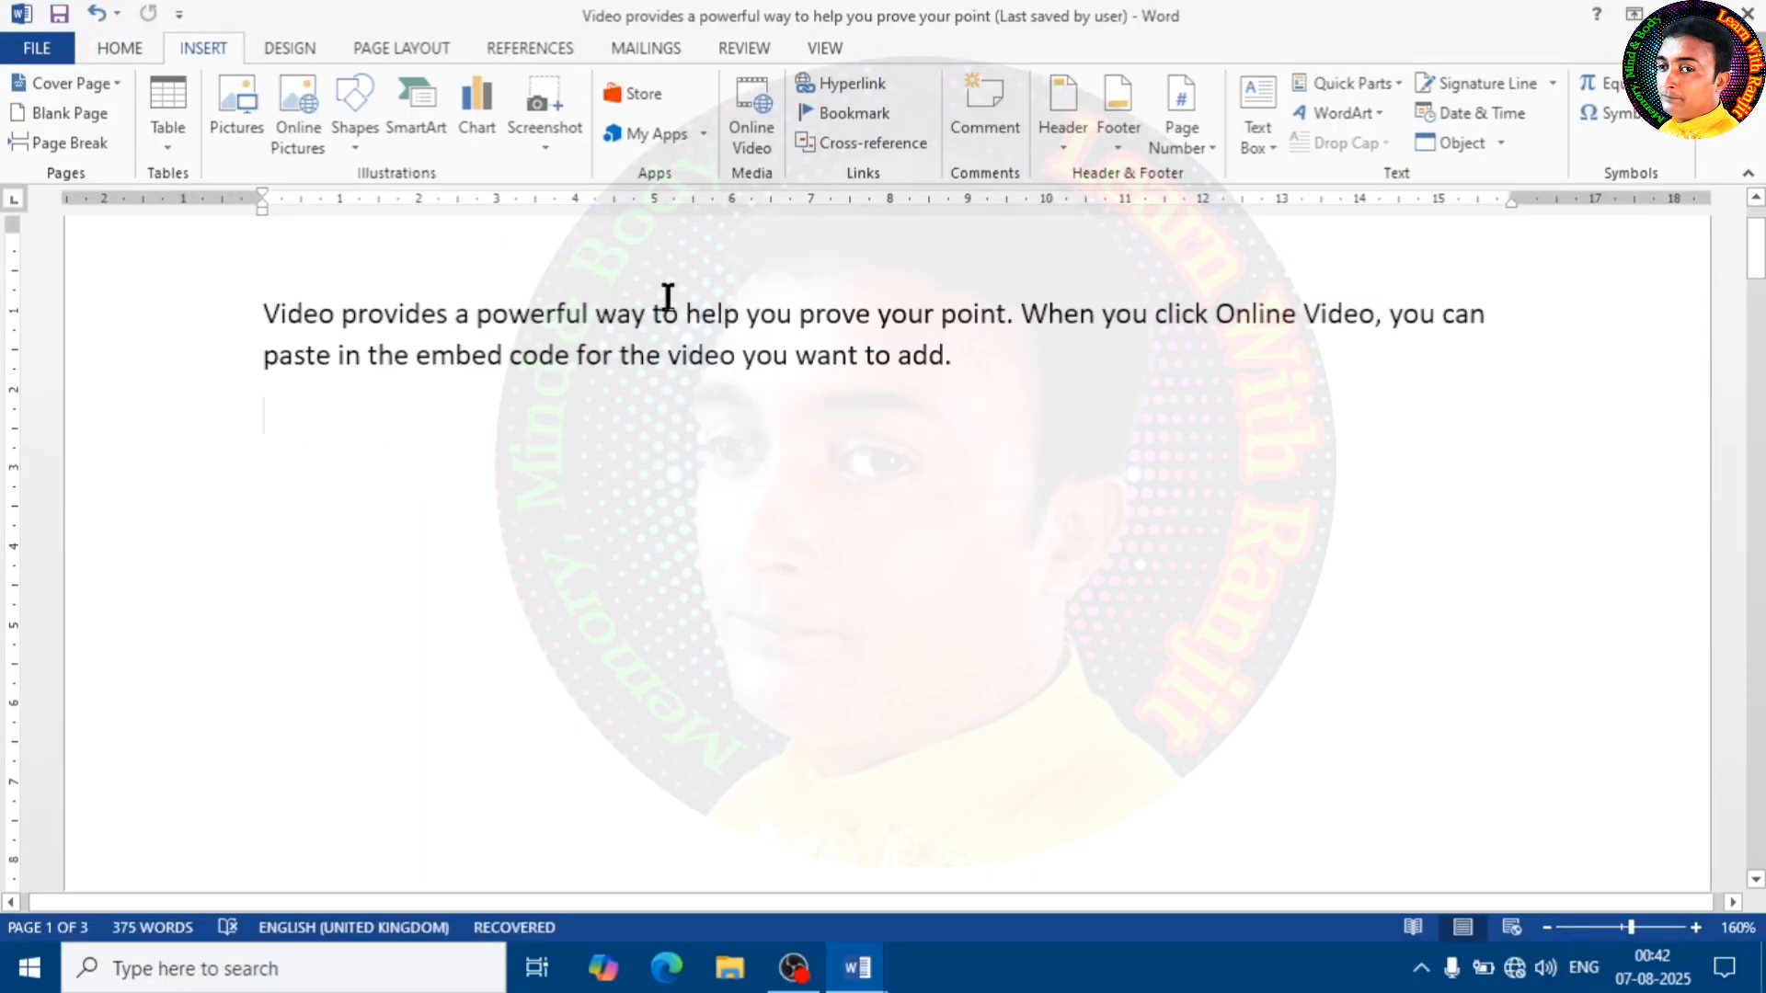
Insert a screen clipping of the Home ribbon, covering the tab names and the Clipboard, Font and Paragraph groups
click(548, 109)
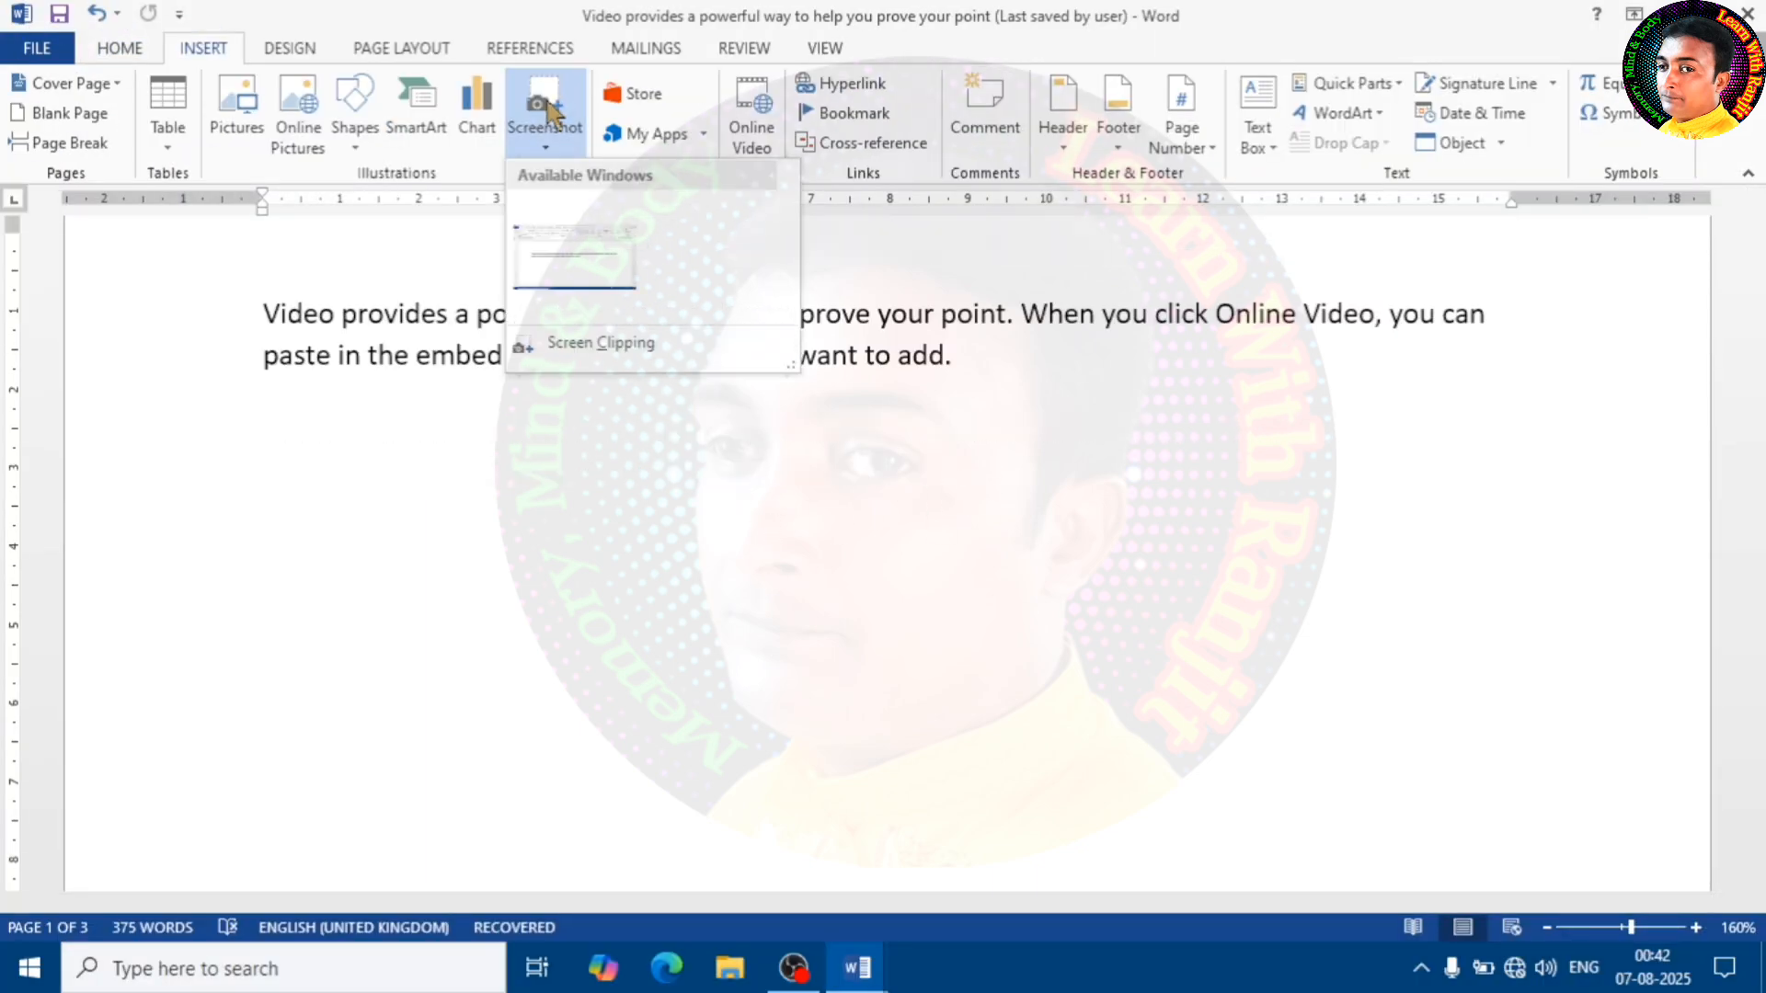
click(563, 348)
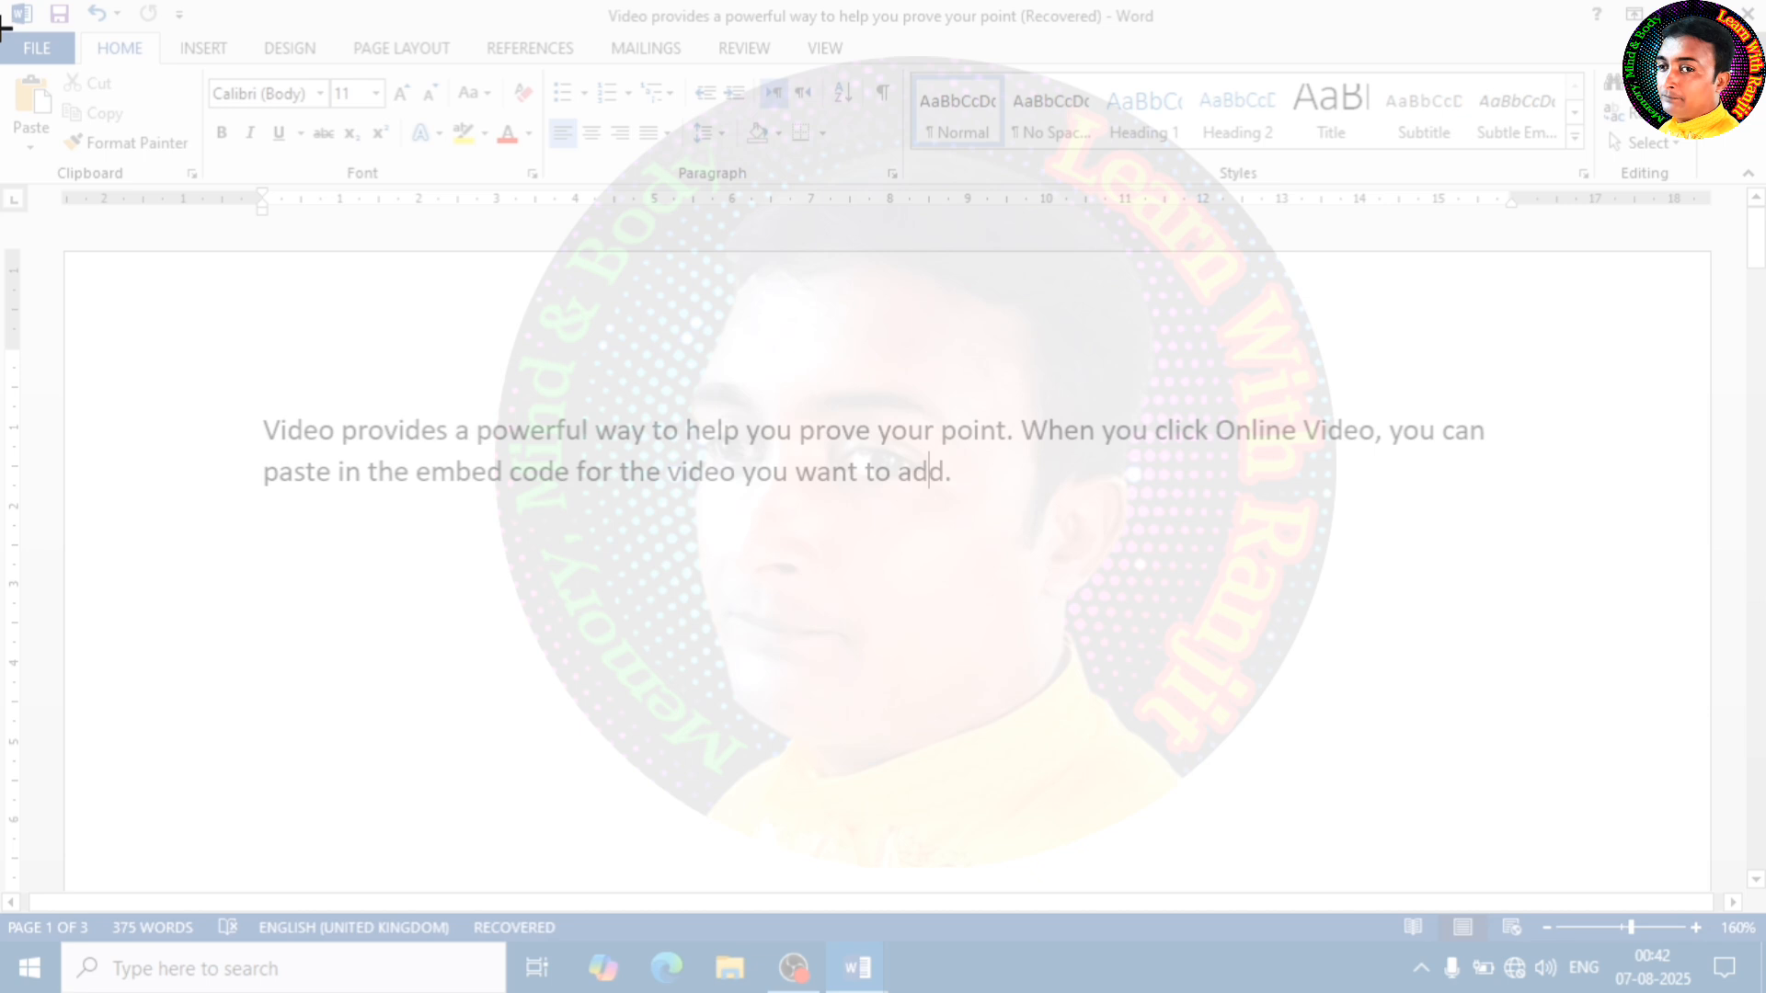
drag(3, 28, 902, 196)
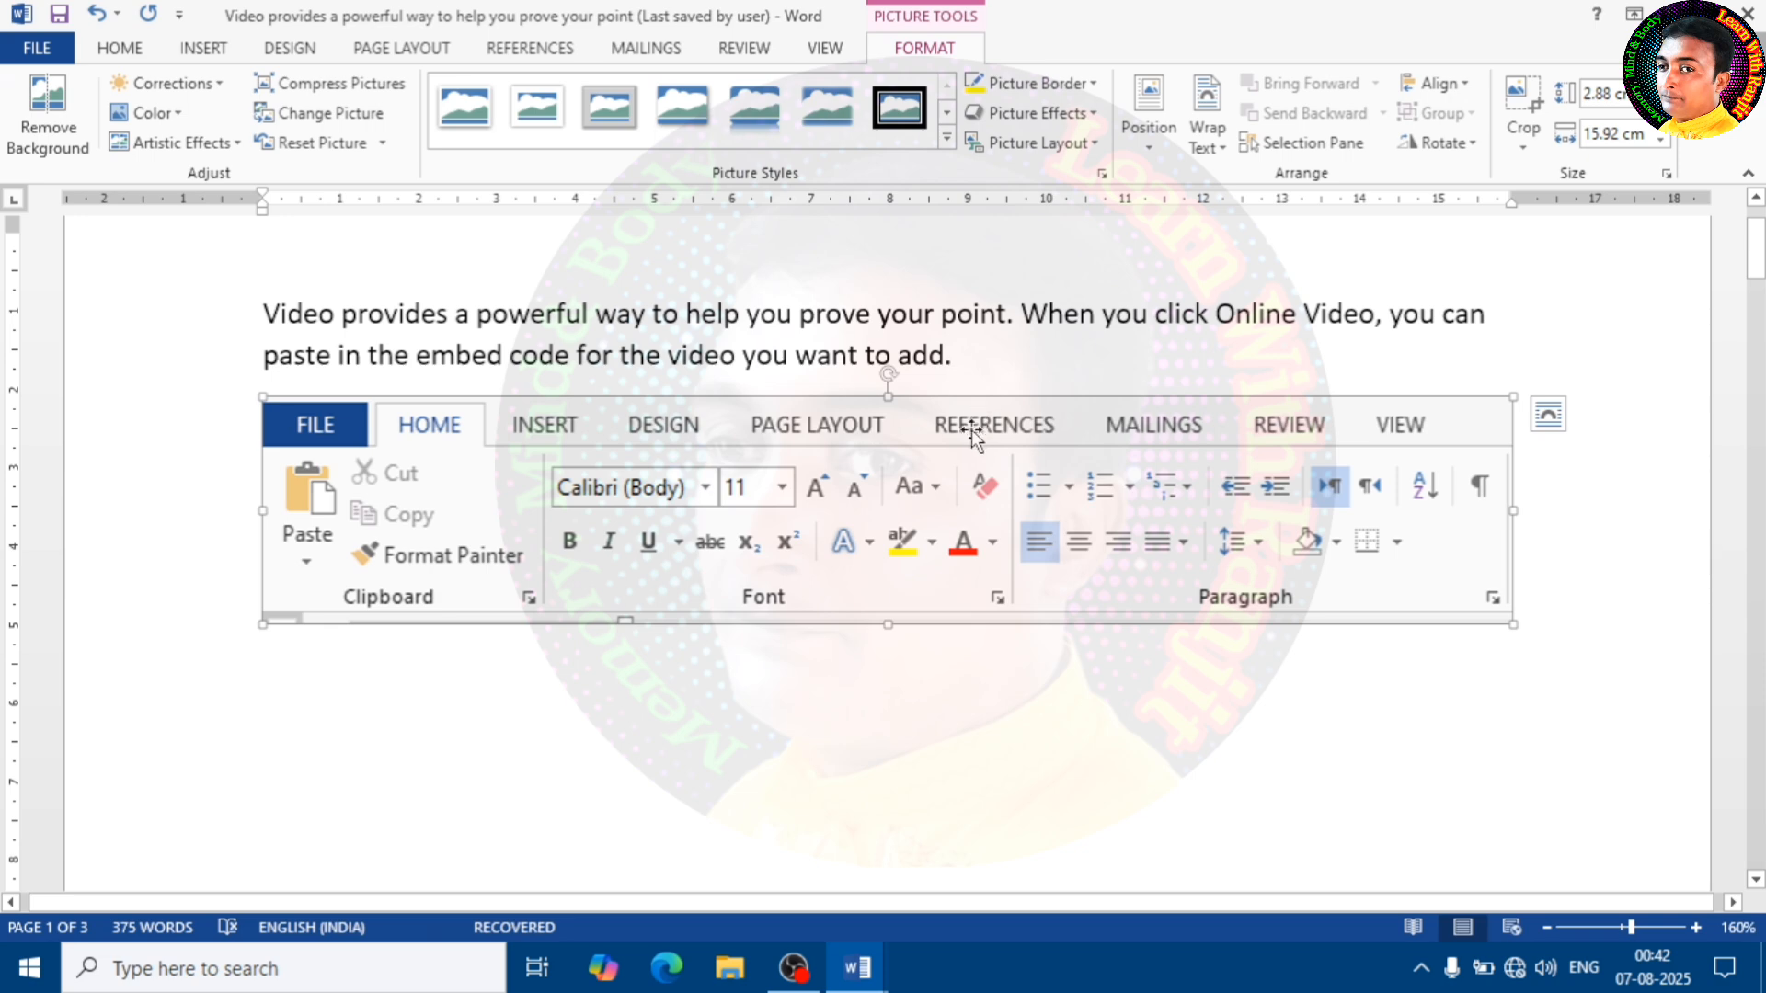
Set the clipping's text wrapping to Square, enlarge it to about 3.18 by 17.57 cm, and place it just below the paragraph
click(1208, 129)
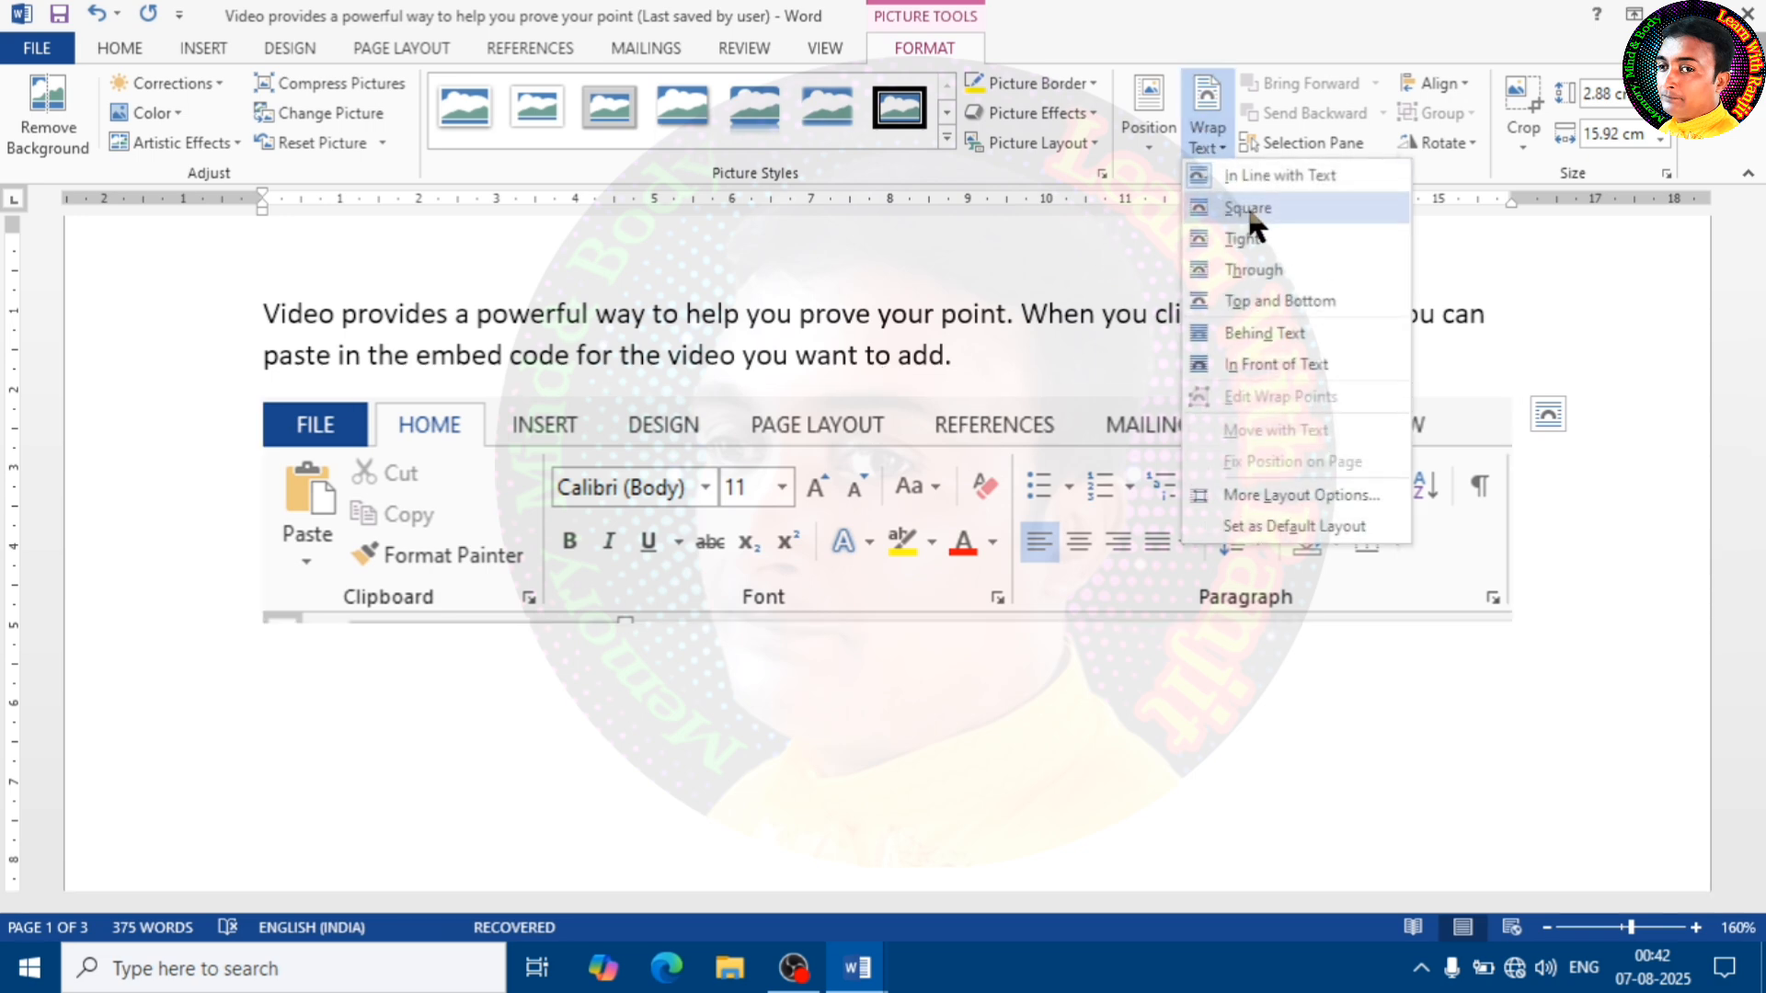
click(1247, 210)
drag(885, 490, 866, 543)
drag(1495, 676, 1382, 702)
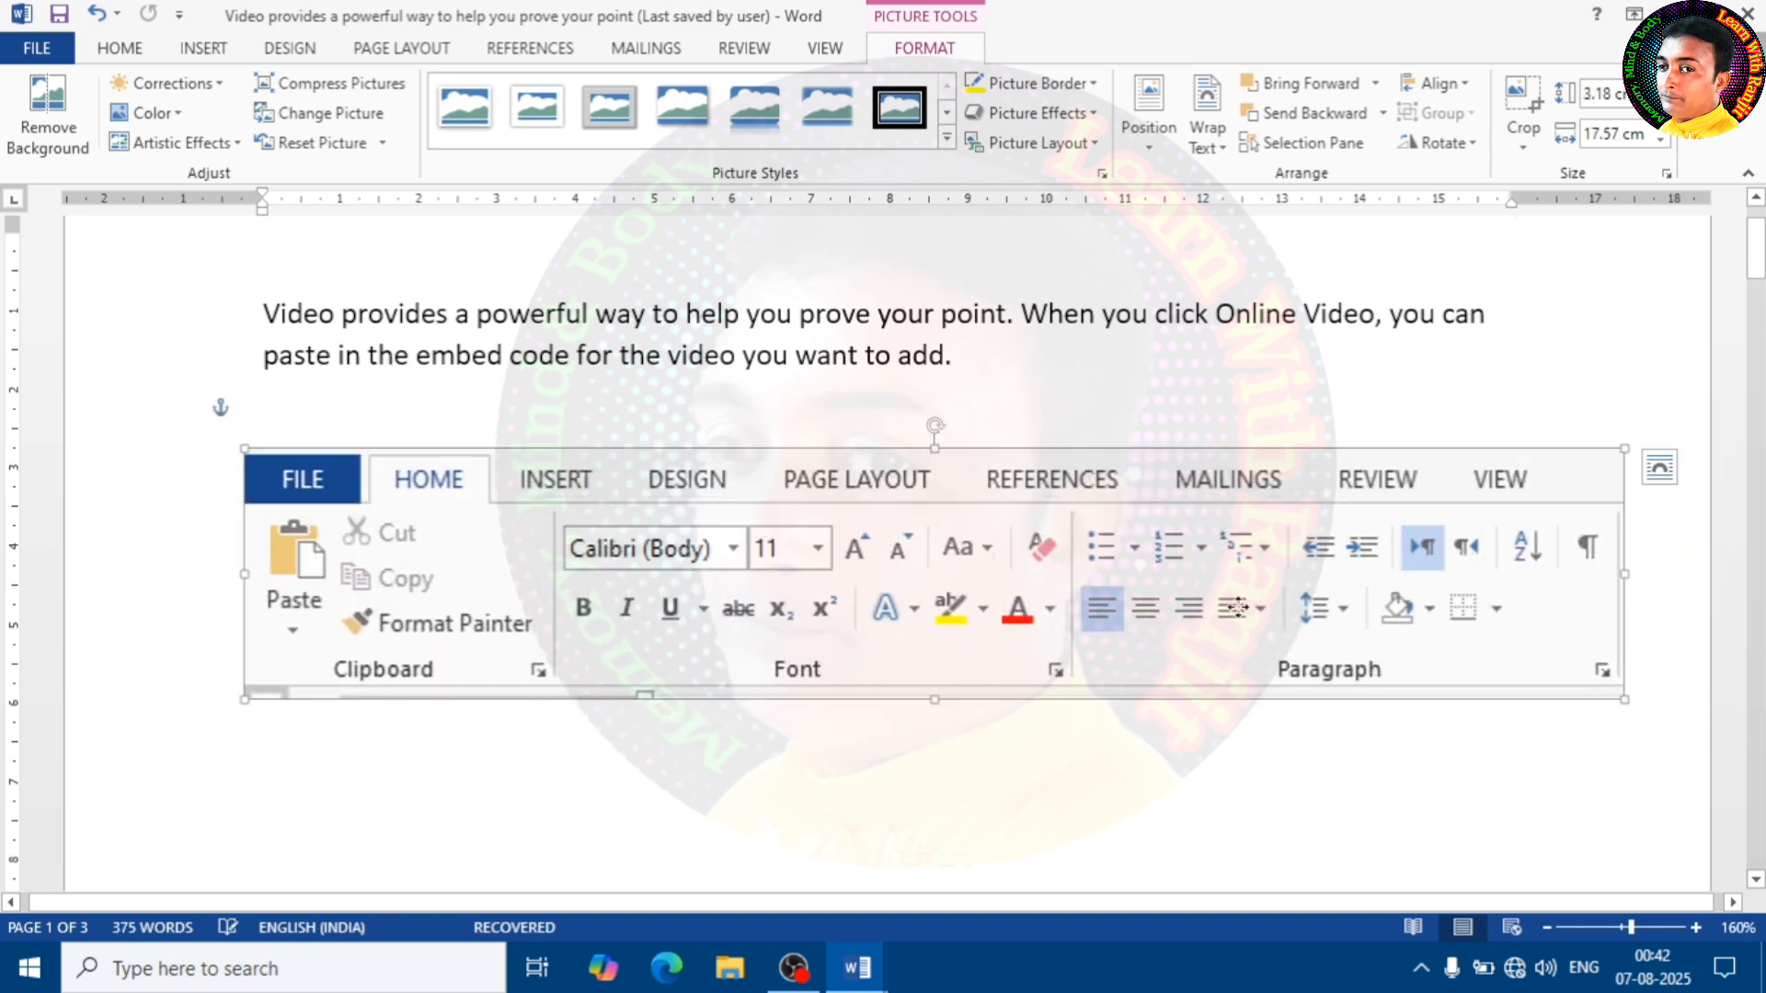
drag(1235, 607, 1157, 626)
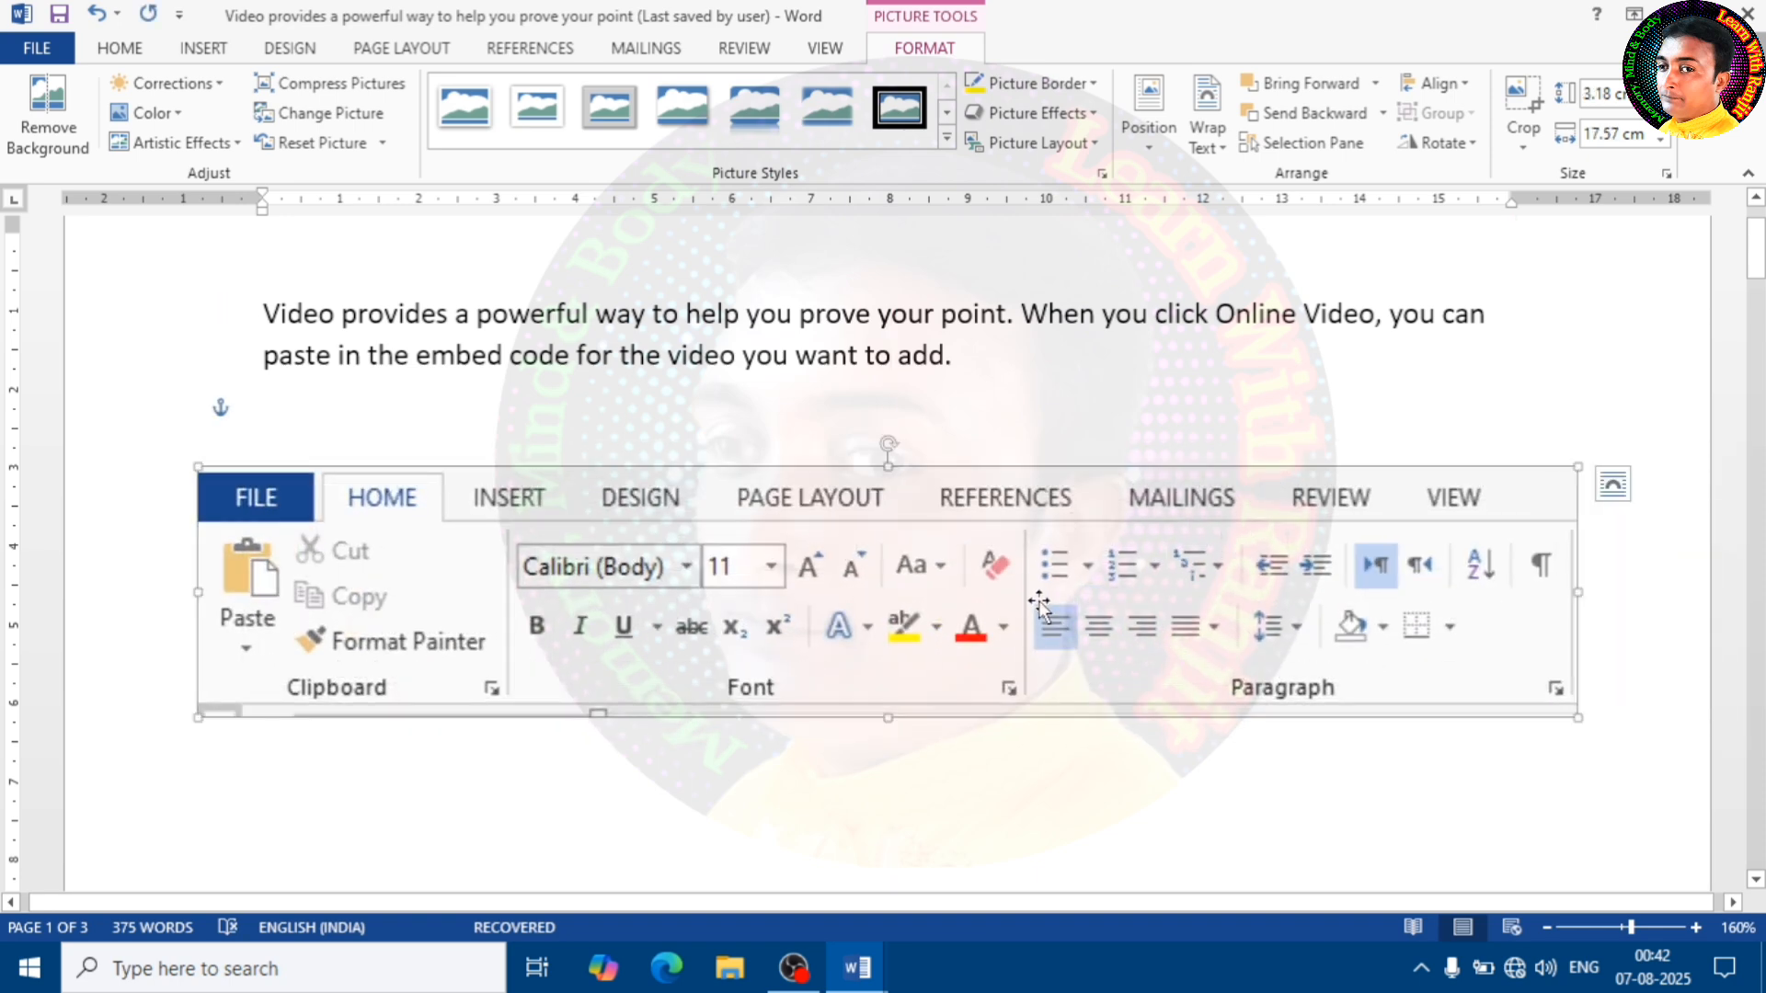
drag(953, 600, 953, 541)
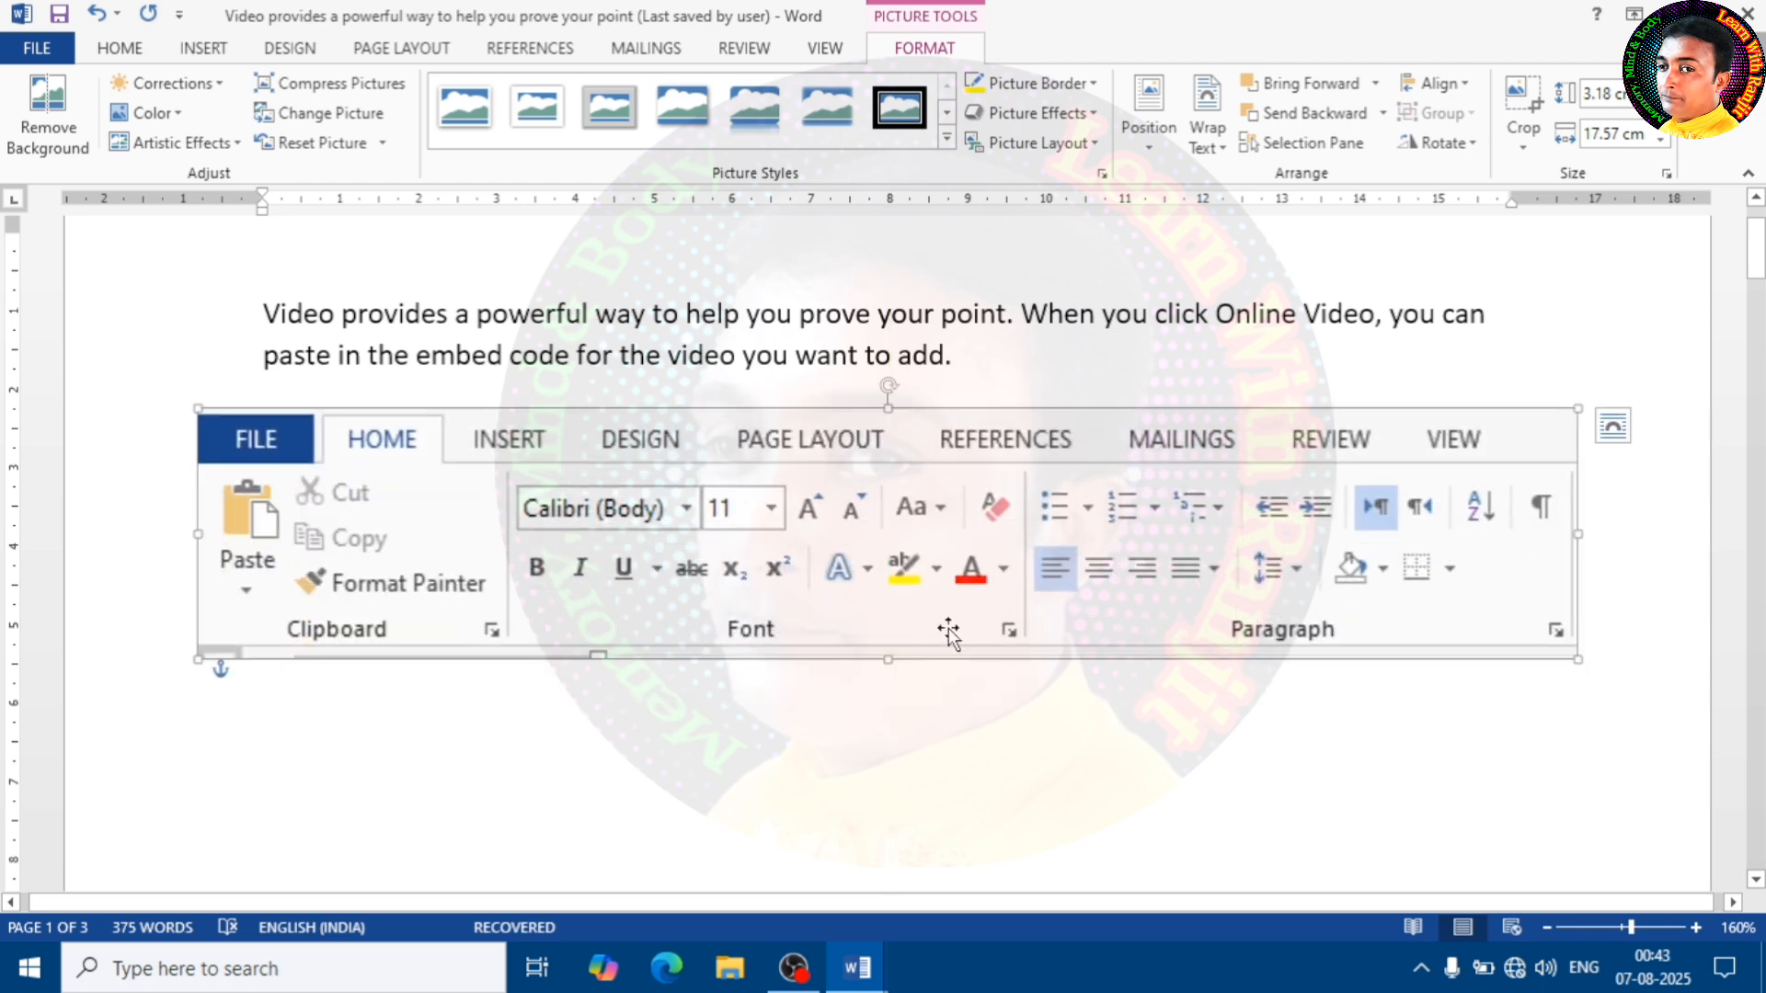
Delete the screen clipping below the paragraph
click(1023, 715)
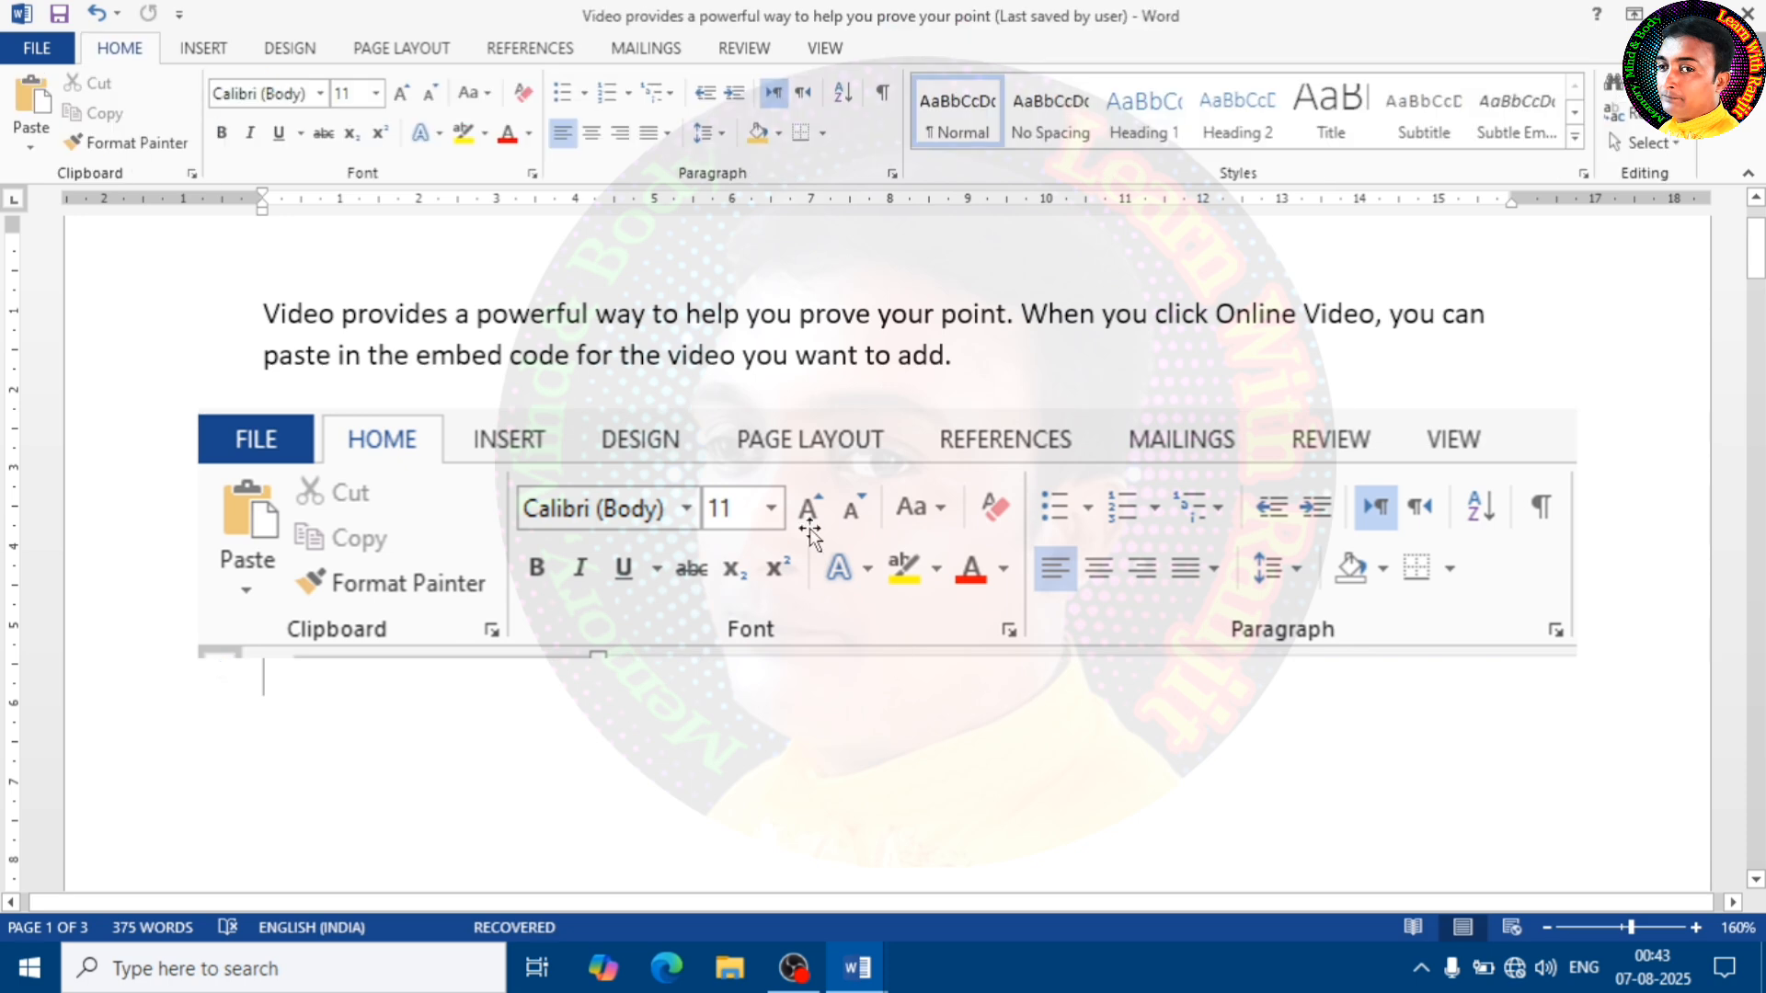
click(810, 528)
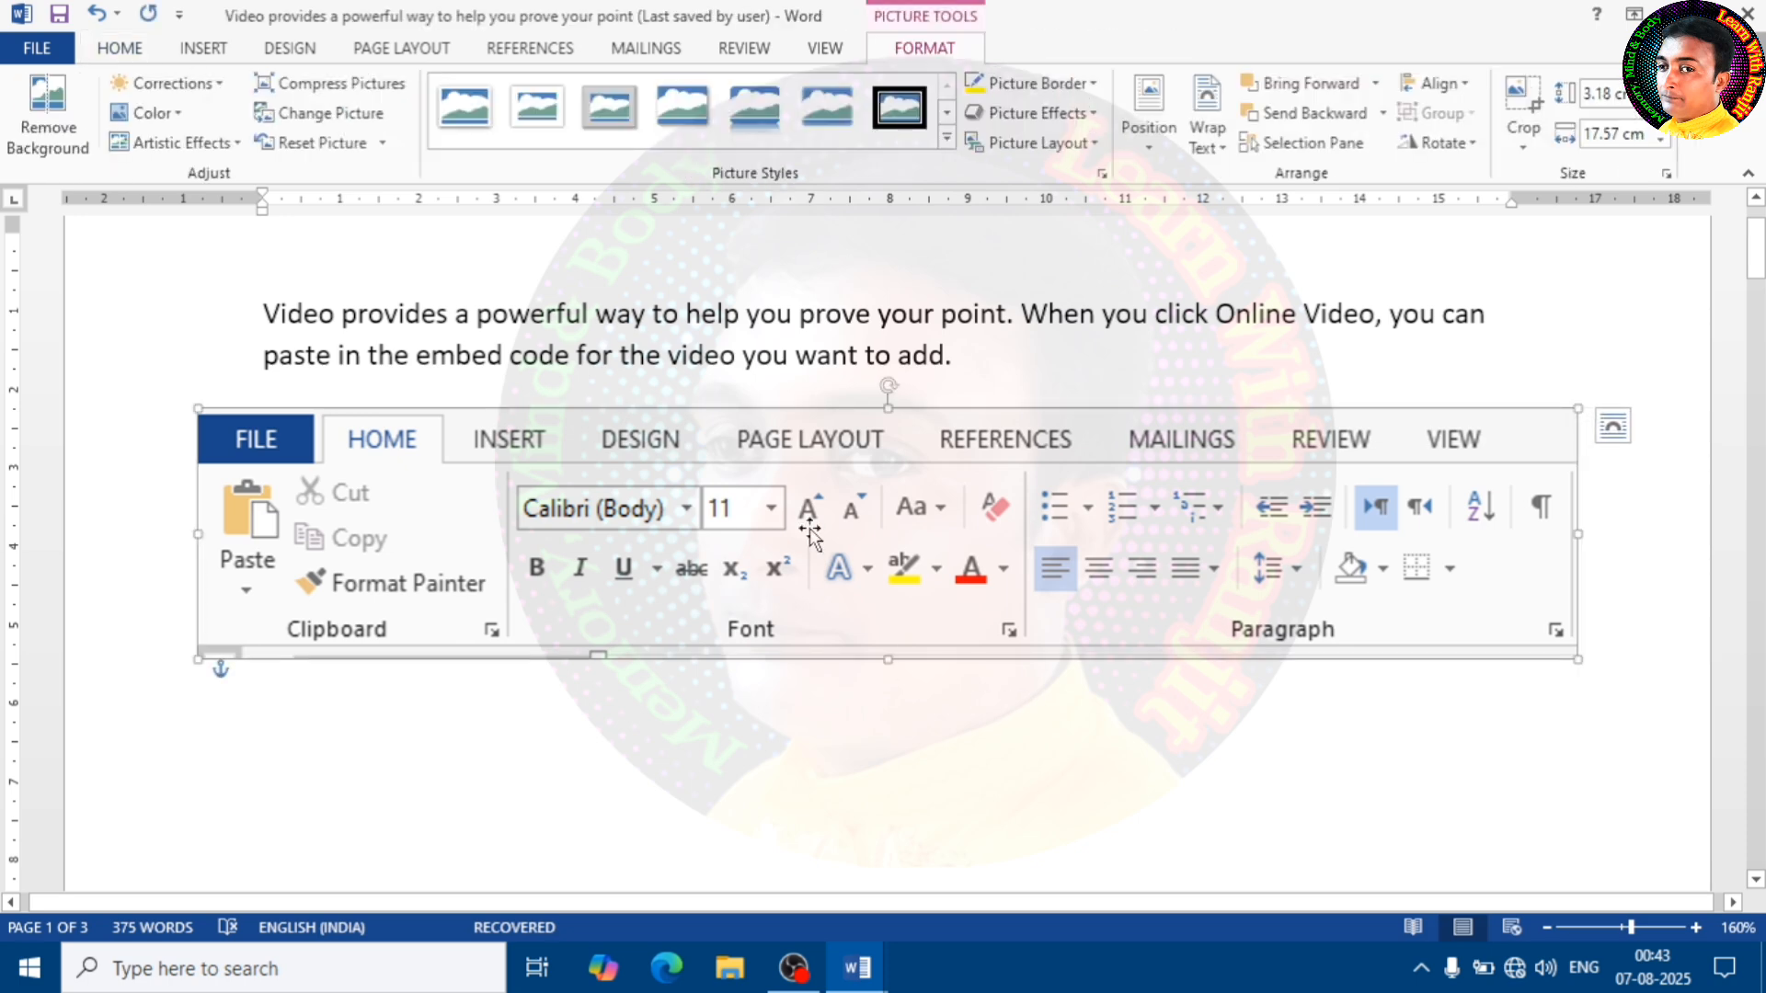
key(Delete)
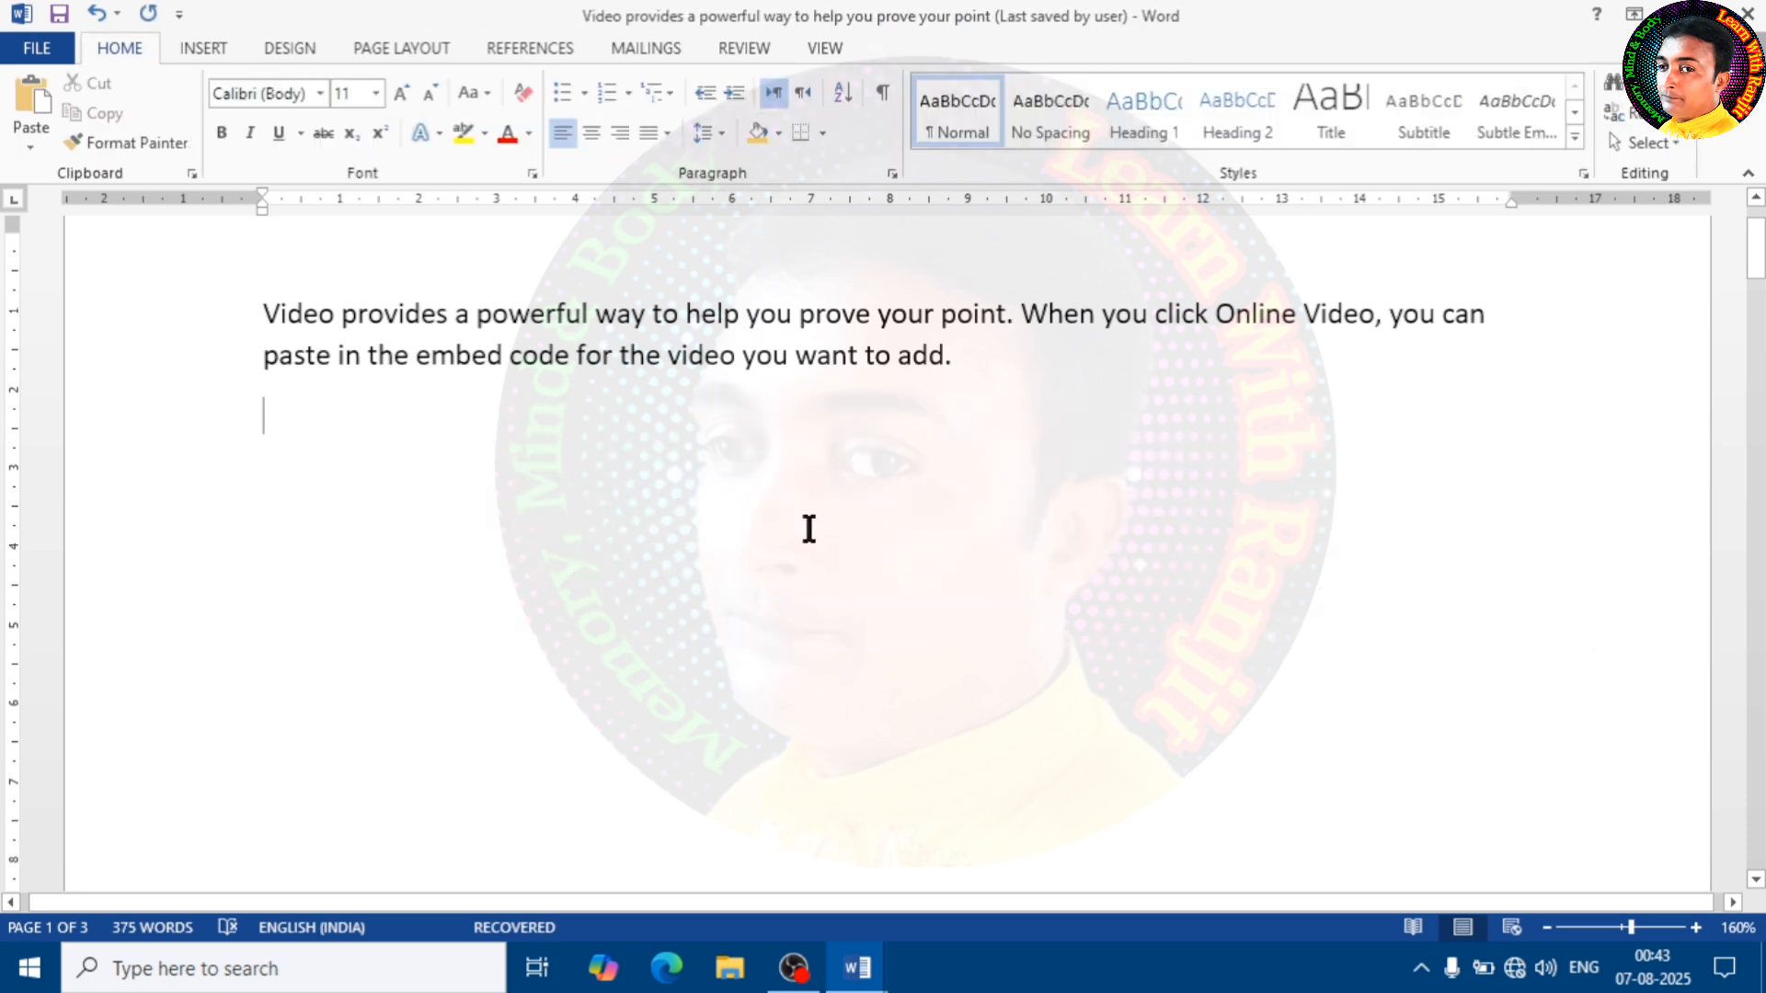
Look at the My Apps options, and try to insert an online video
click(203, 48)
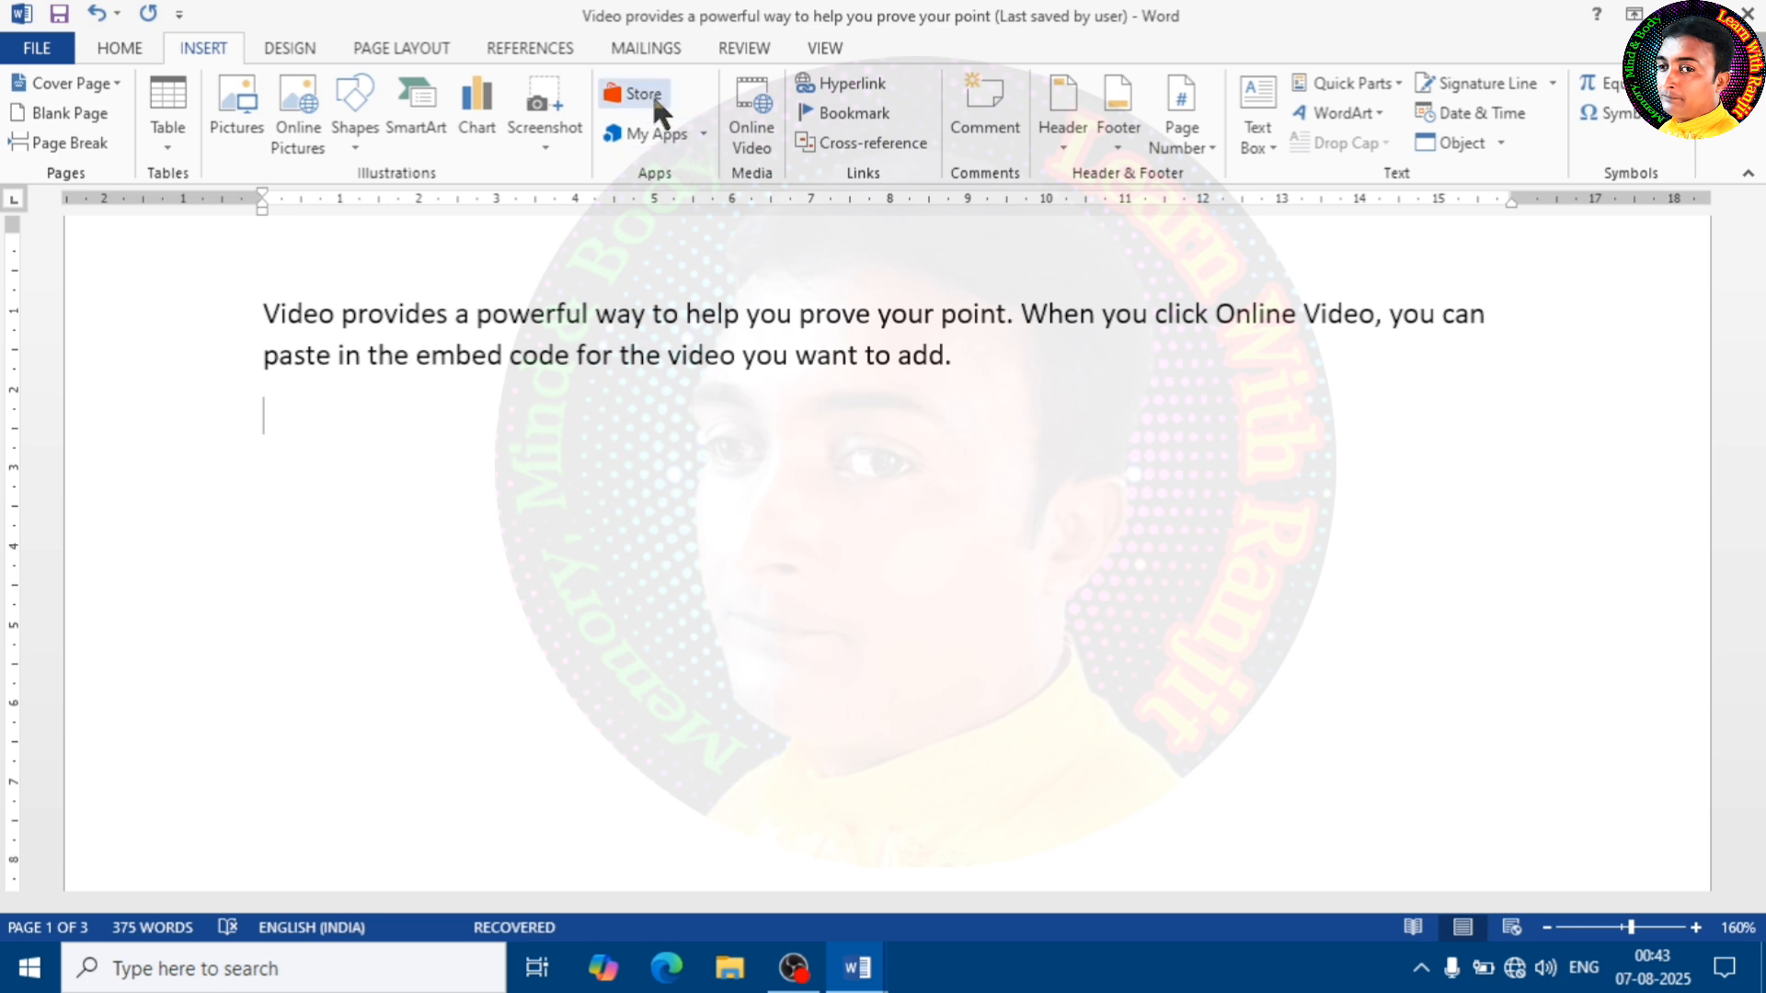
click(703, 134)
click(861, 301)
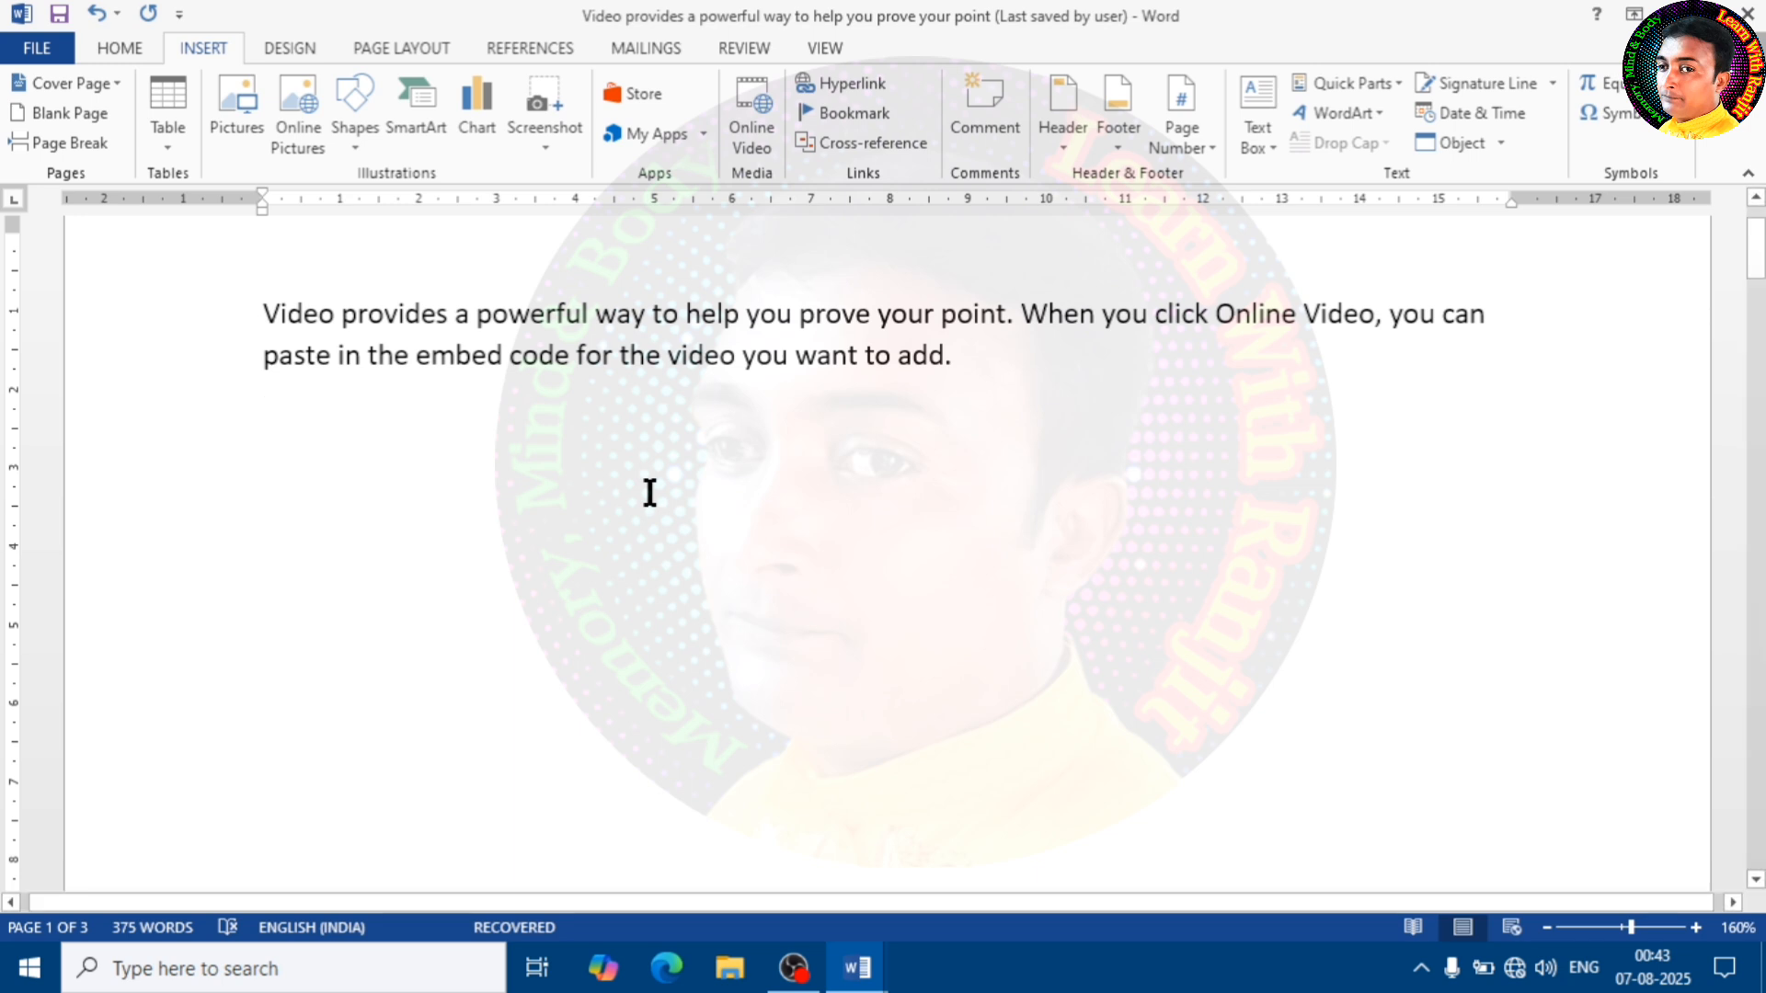
click(747, 85)
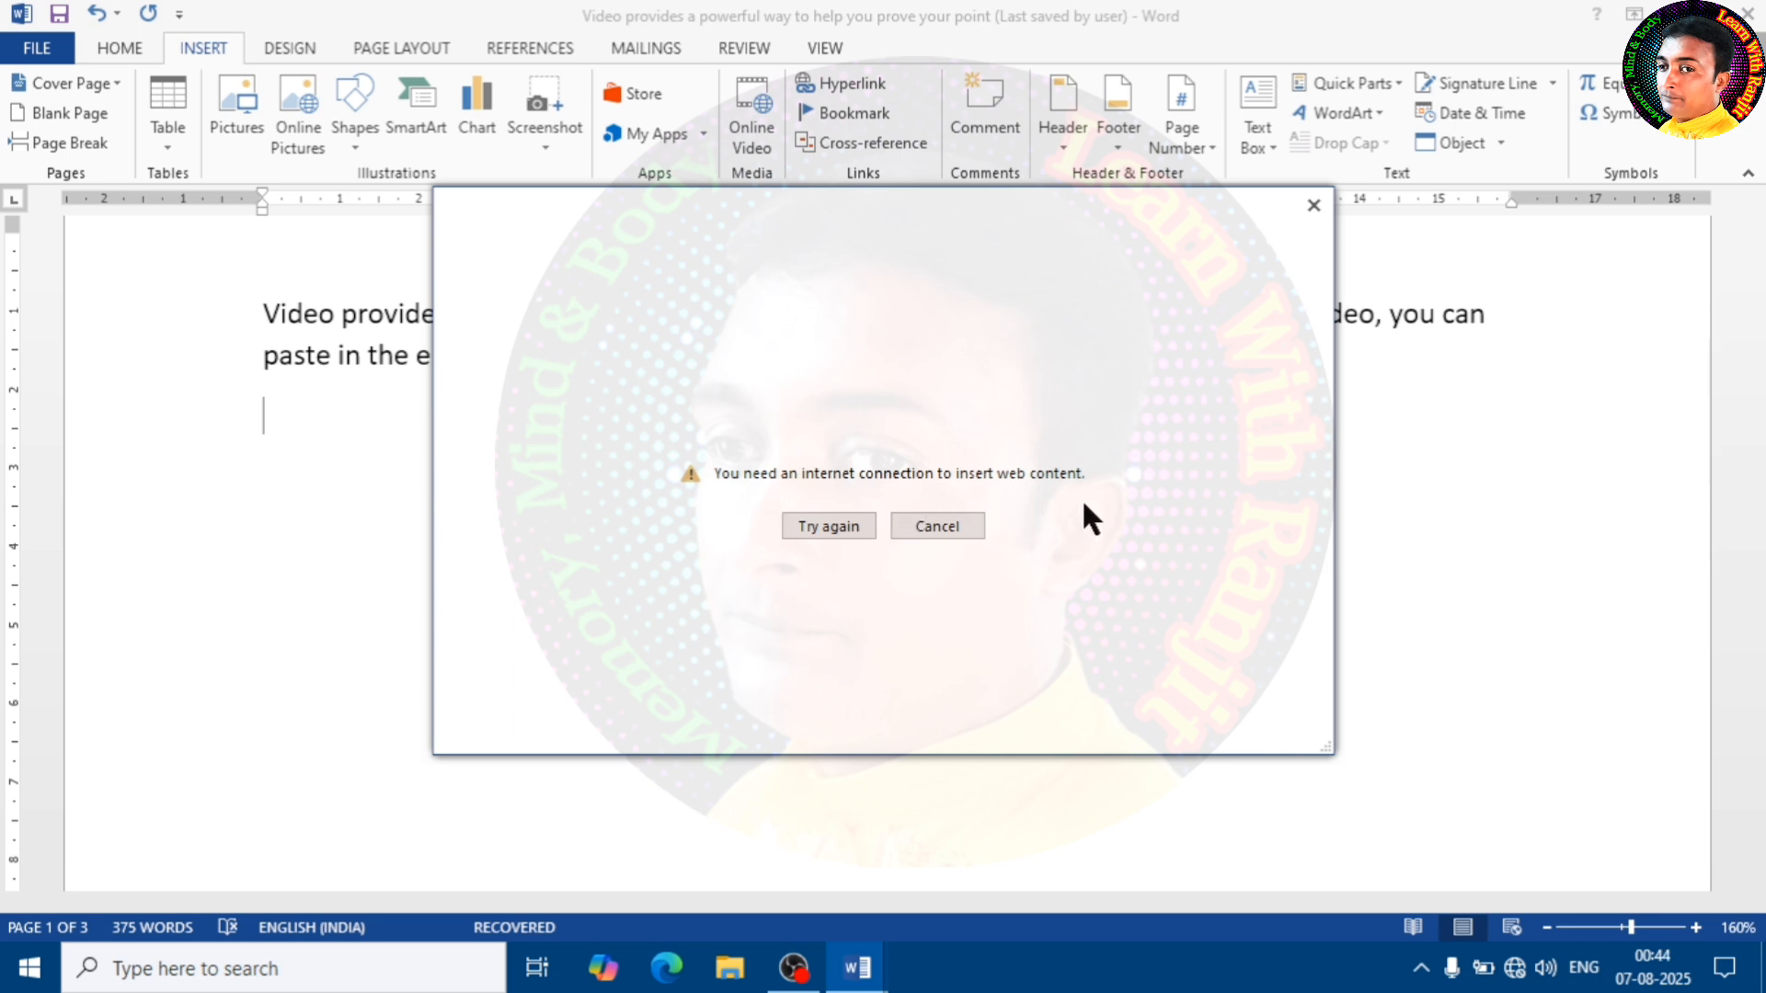
click(958, 528)
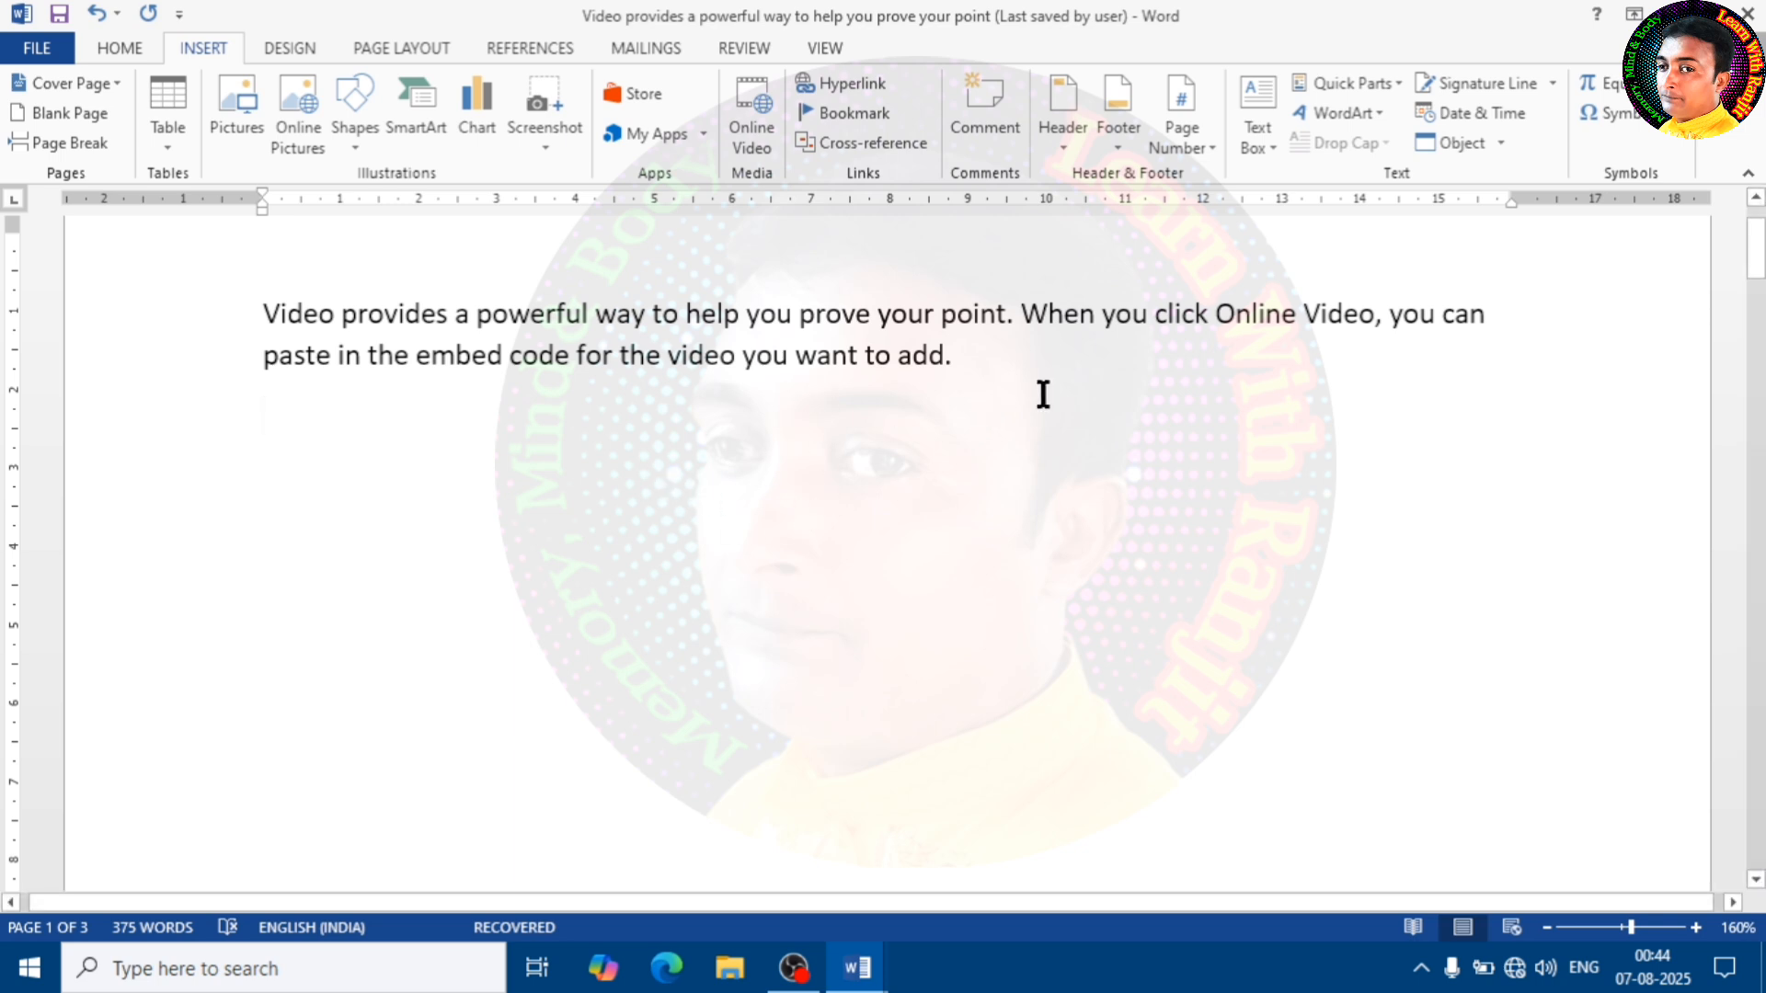
Set the font size of the opening paragraph about video to 26
click(975, 425)
drag(261, 306, 1005, 361)
click(648, 414)
drag(261, 307, 957, 377)
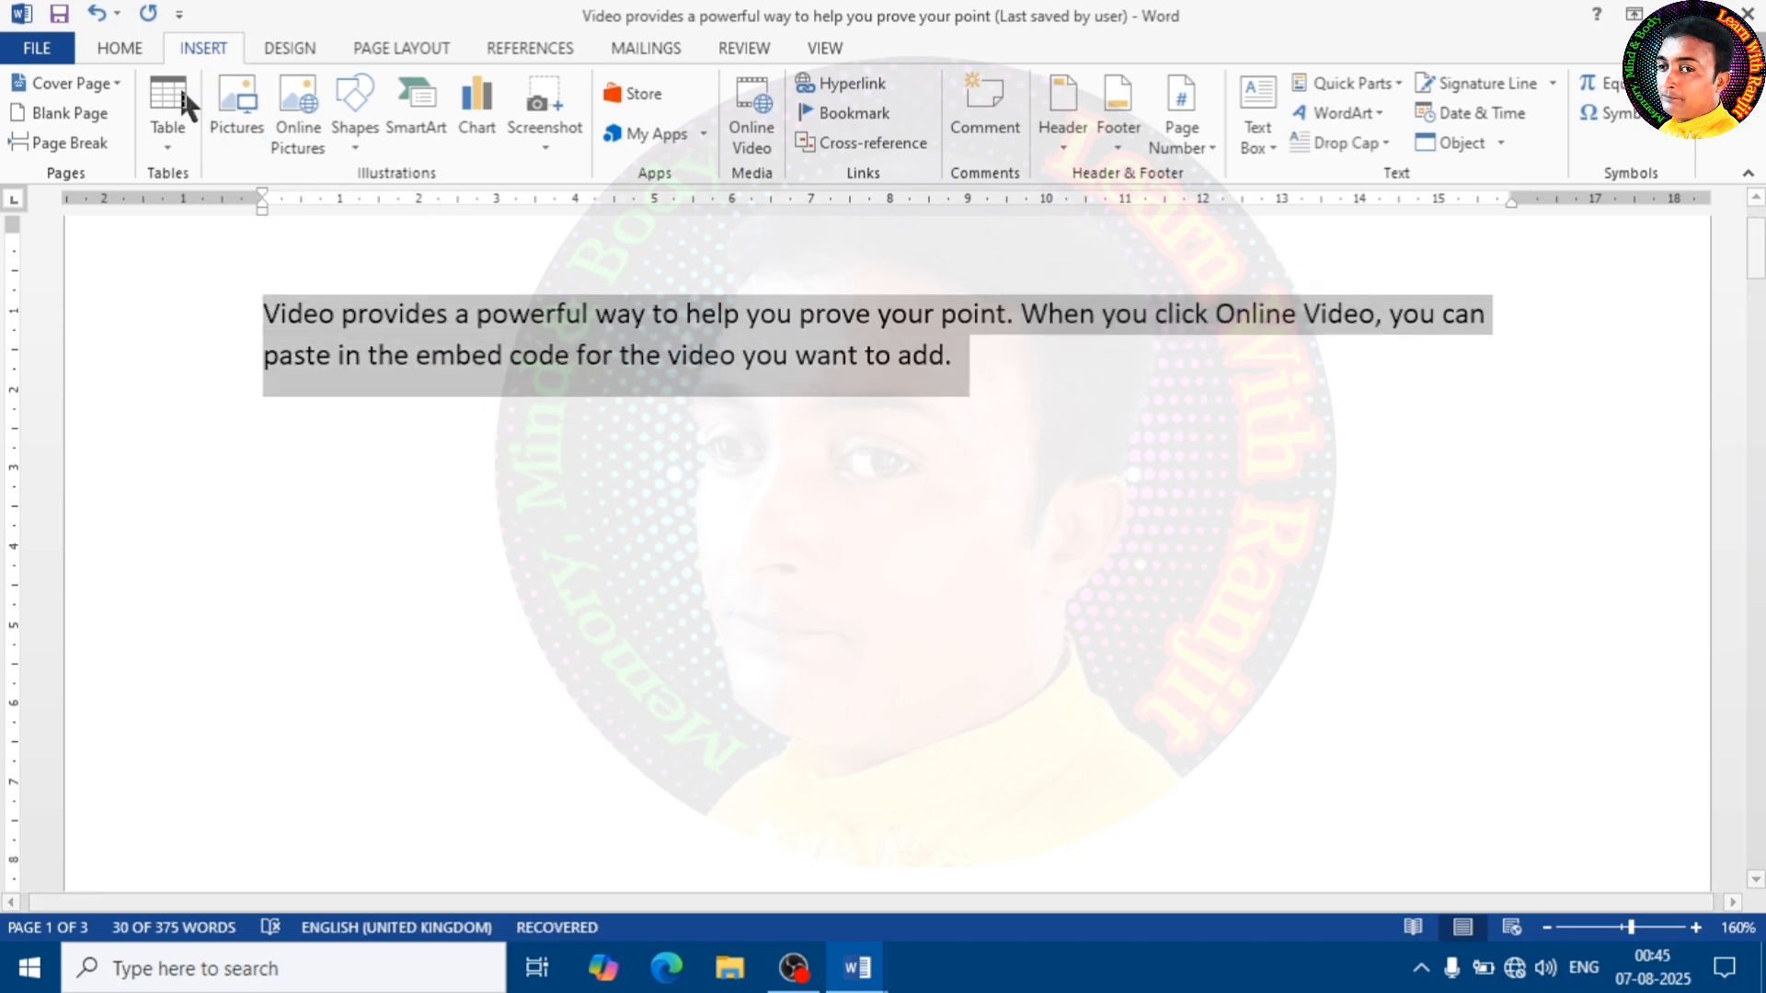
click(118, 44)
click(376, 93)
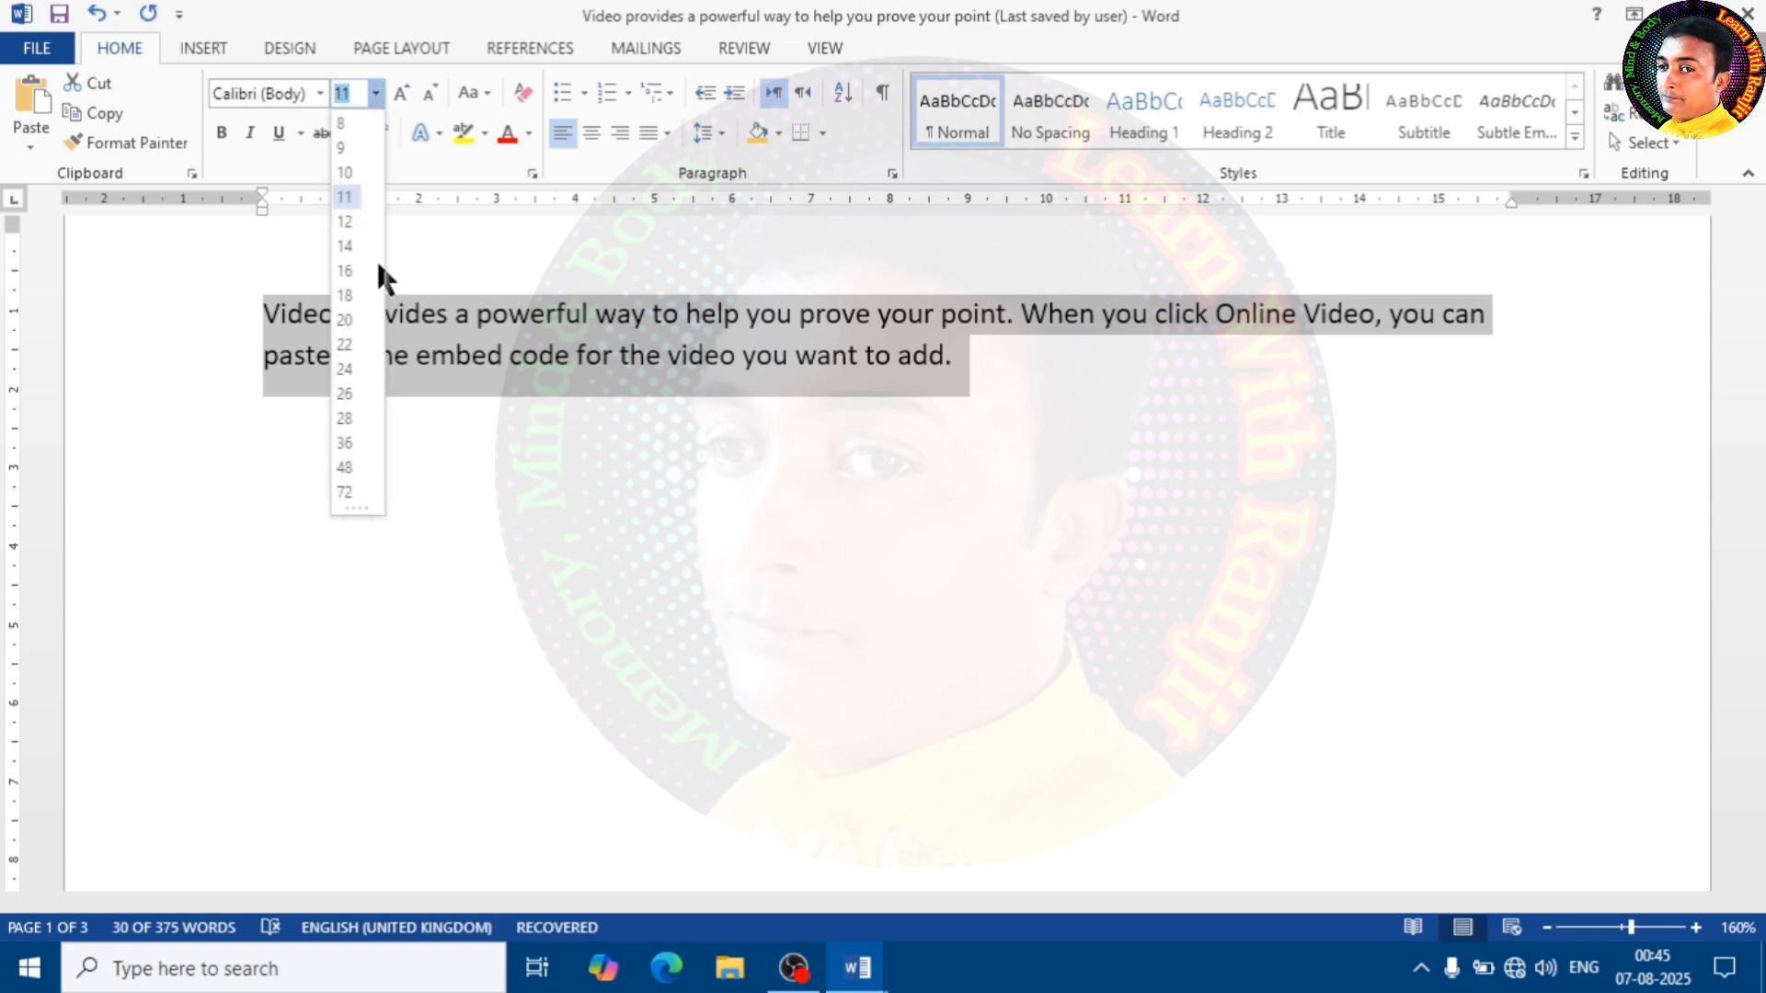
click(355, 393)
click(810, 498)
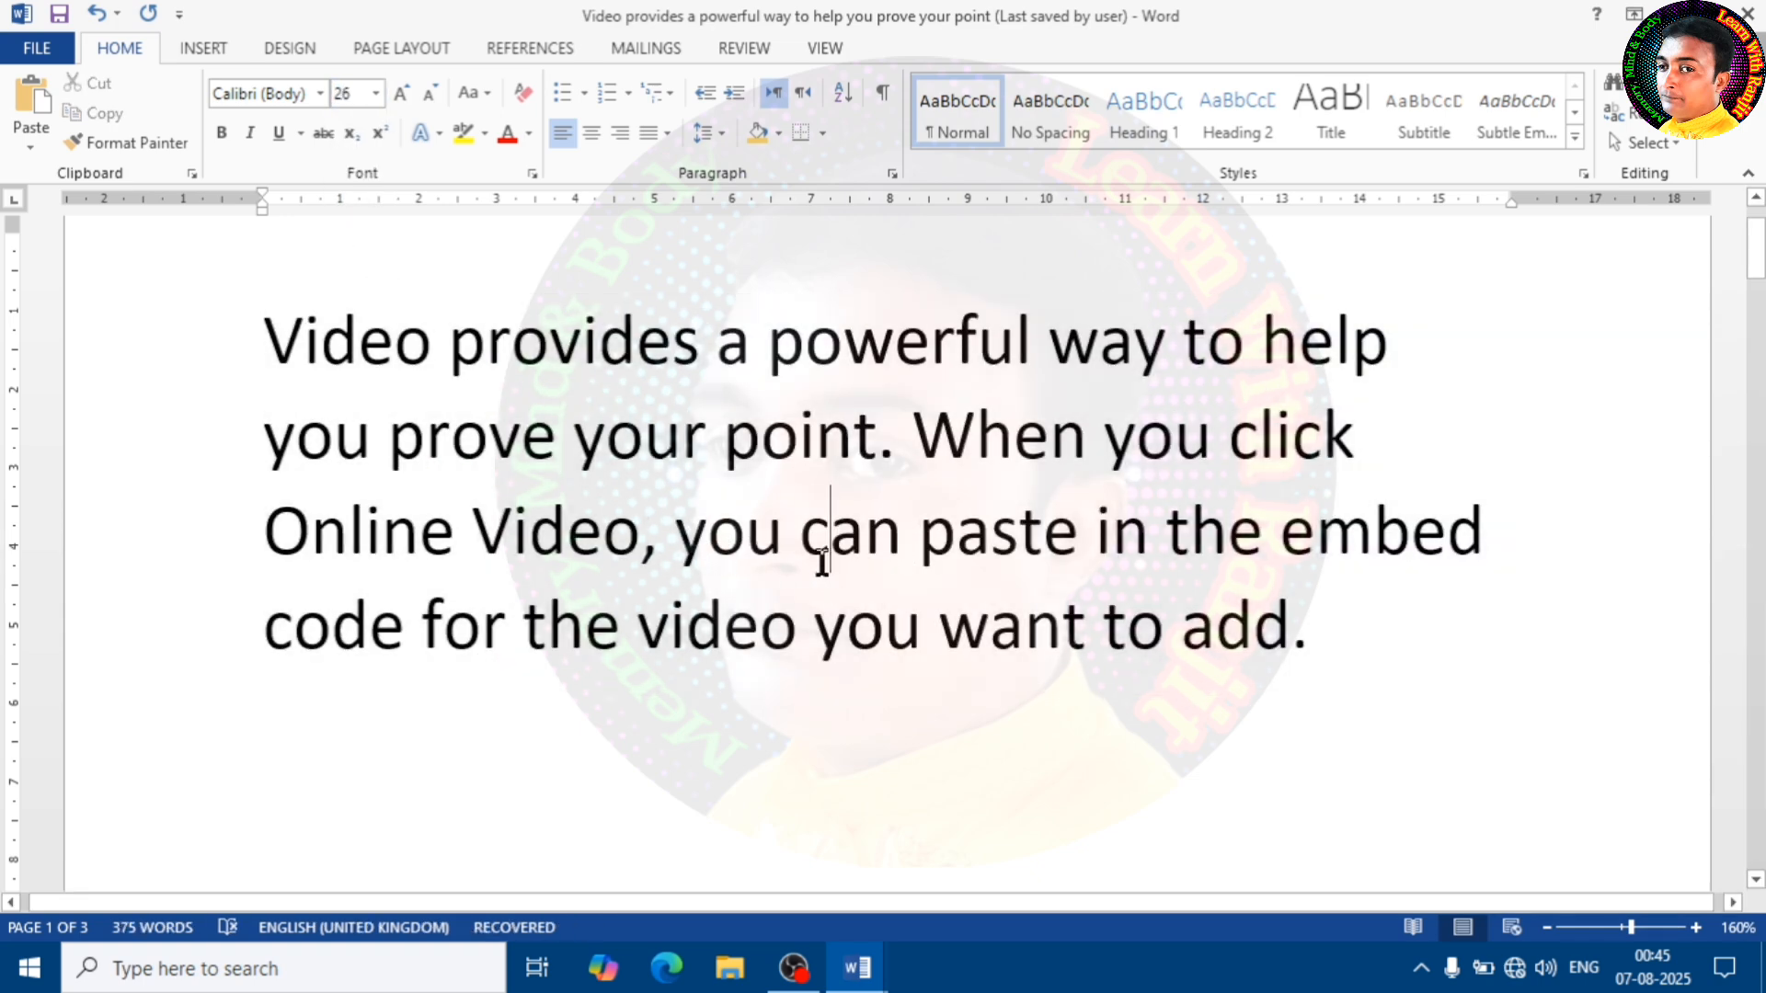
Select the word "paste" in the opening paragraph and start inserting a hyperlink on it
click(905, 550)
drag(1080, 548, 931, 551)
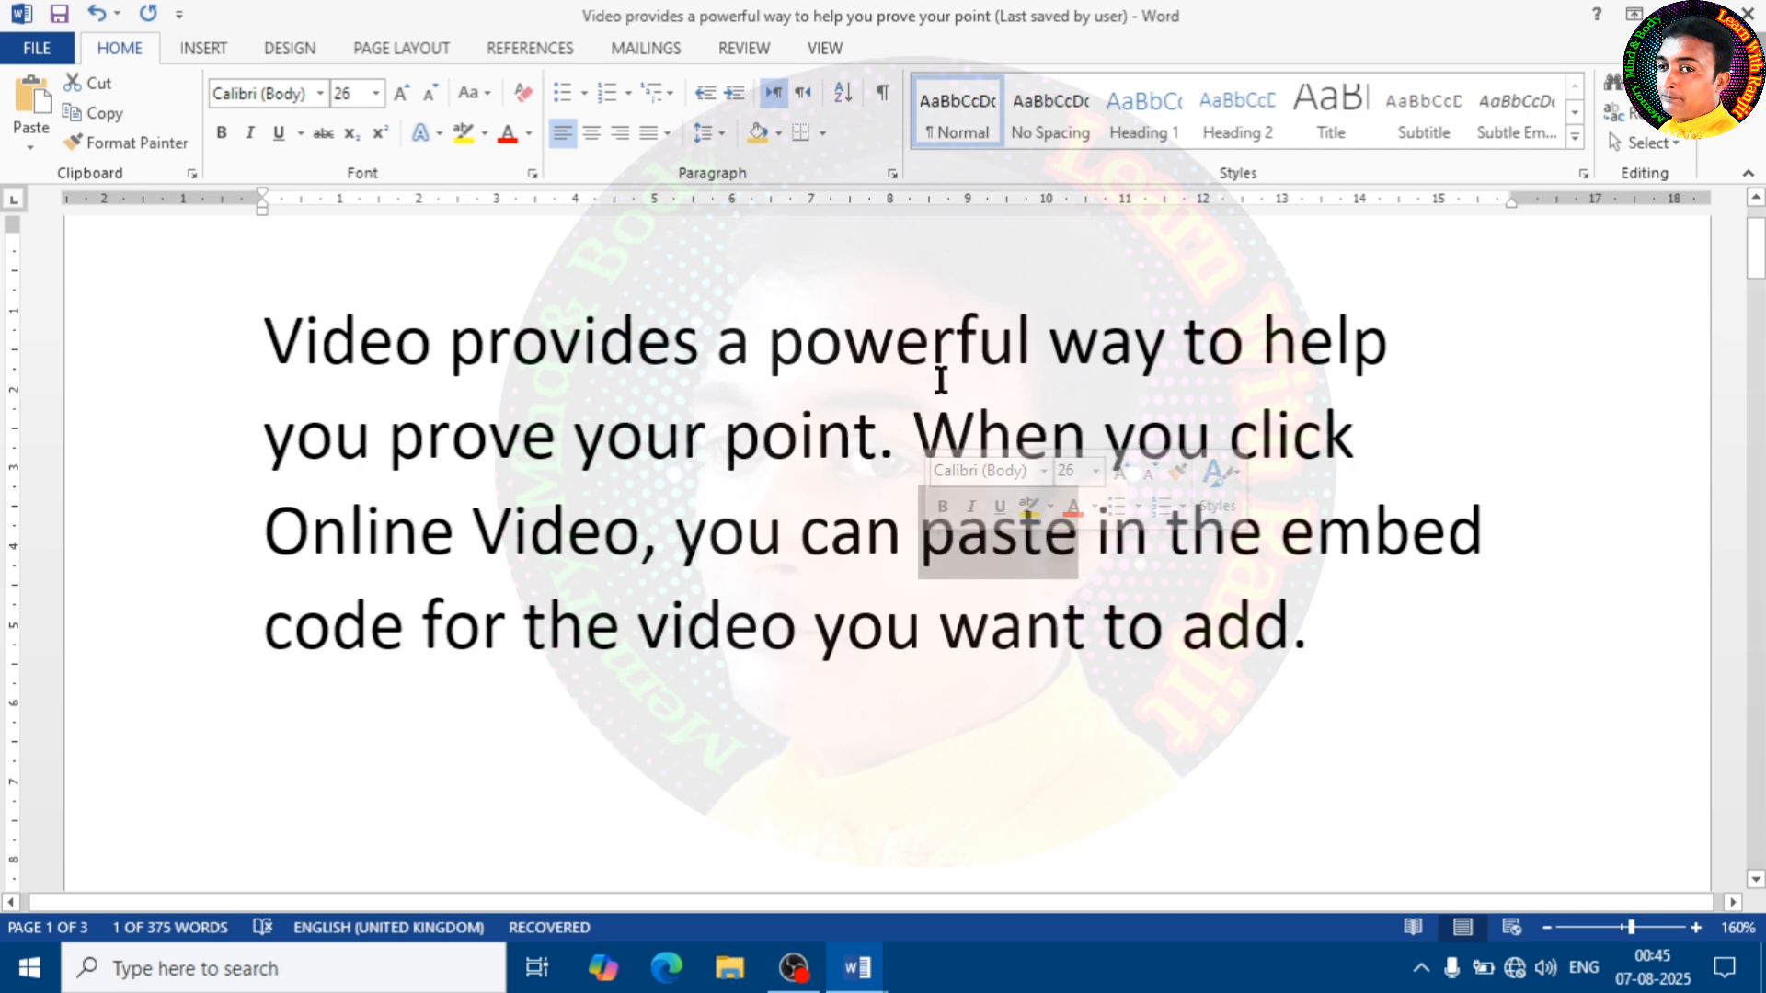
click(204, 50)
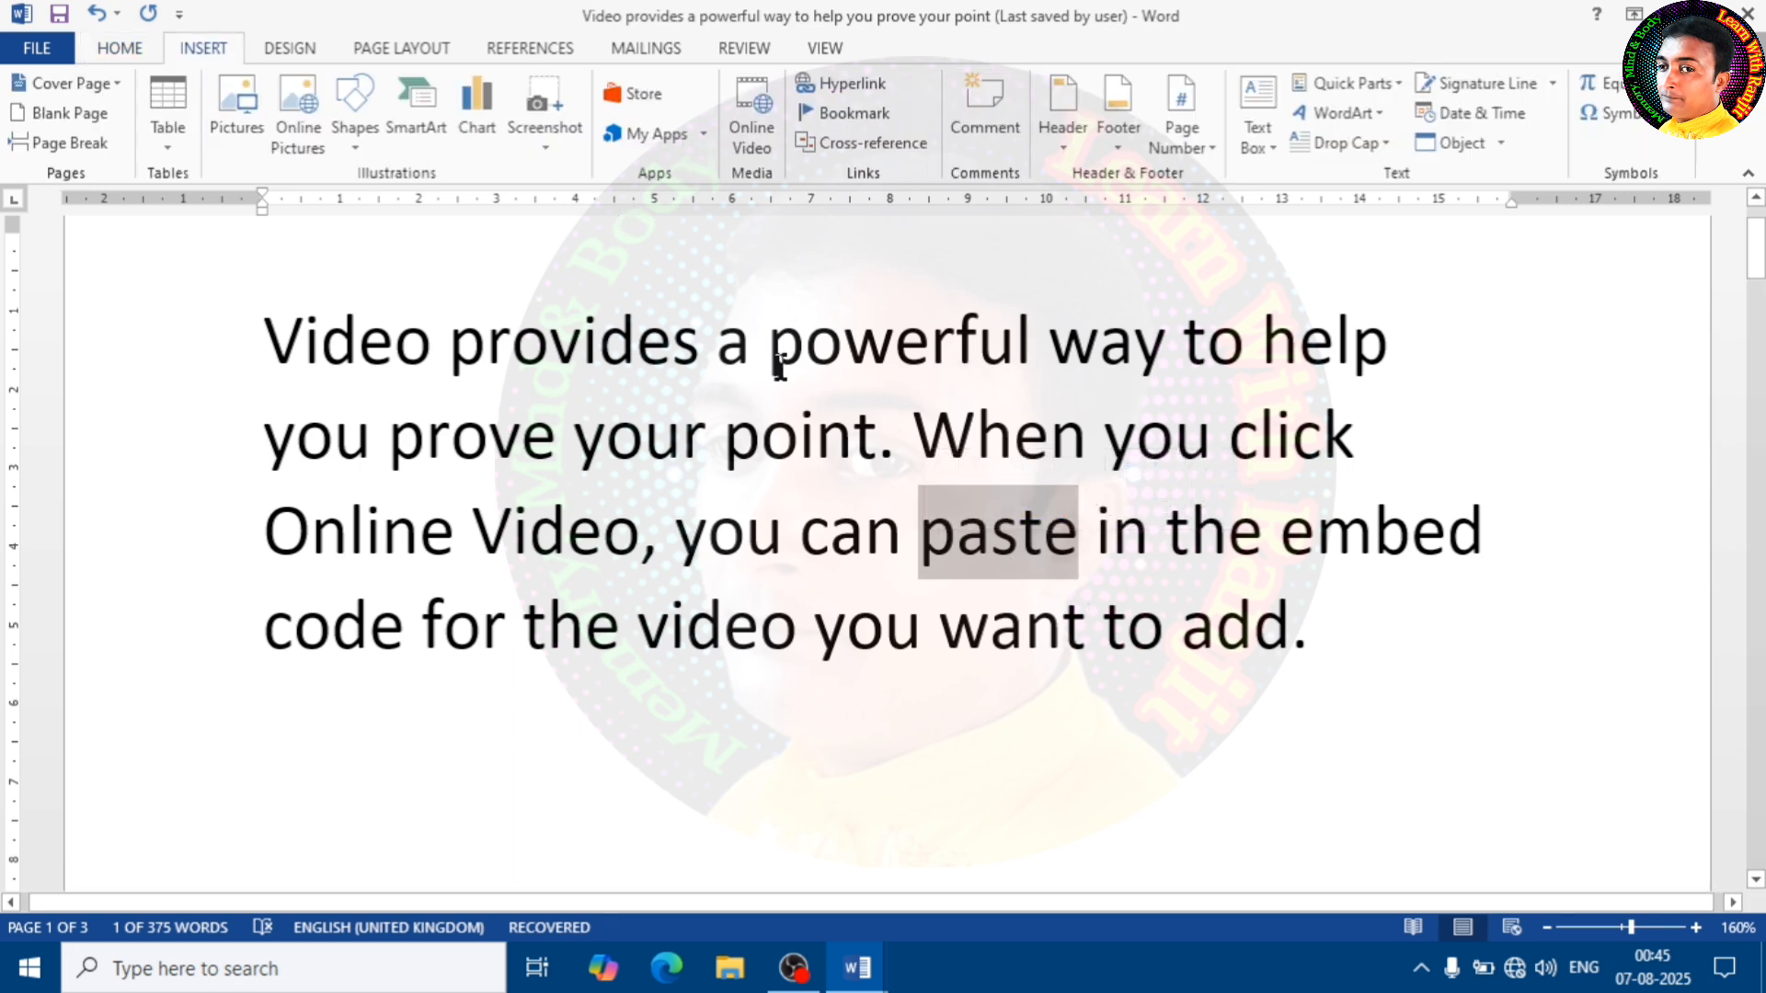
click(1012, 544)
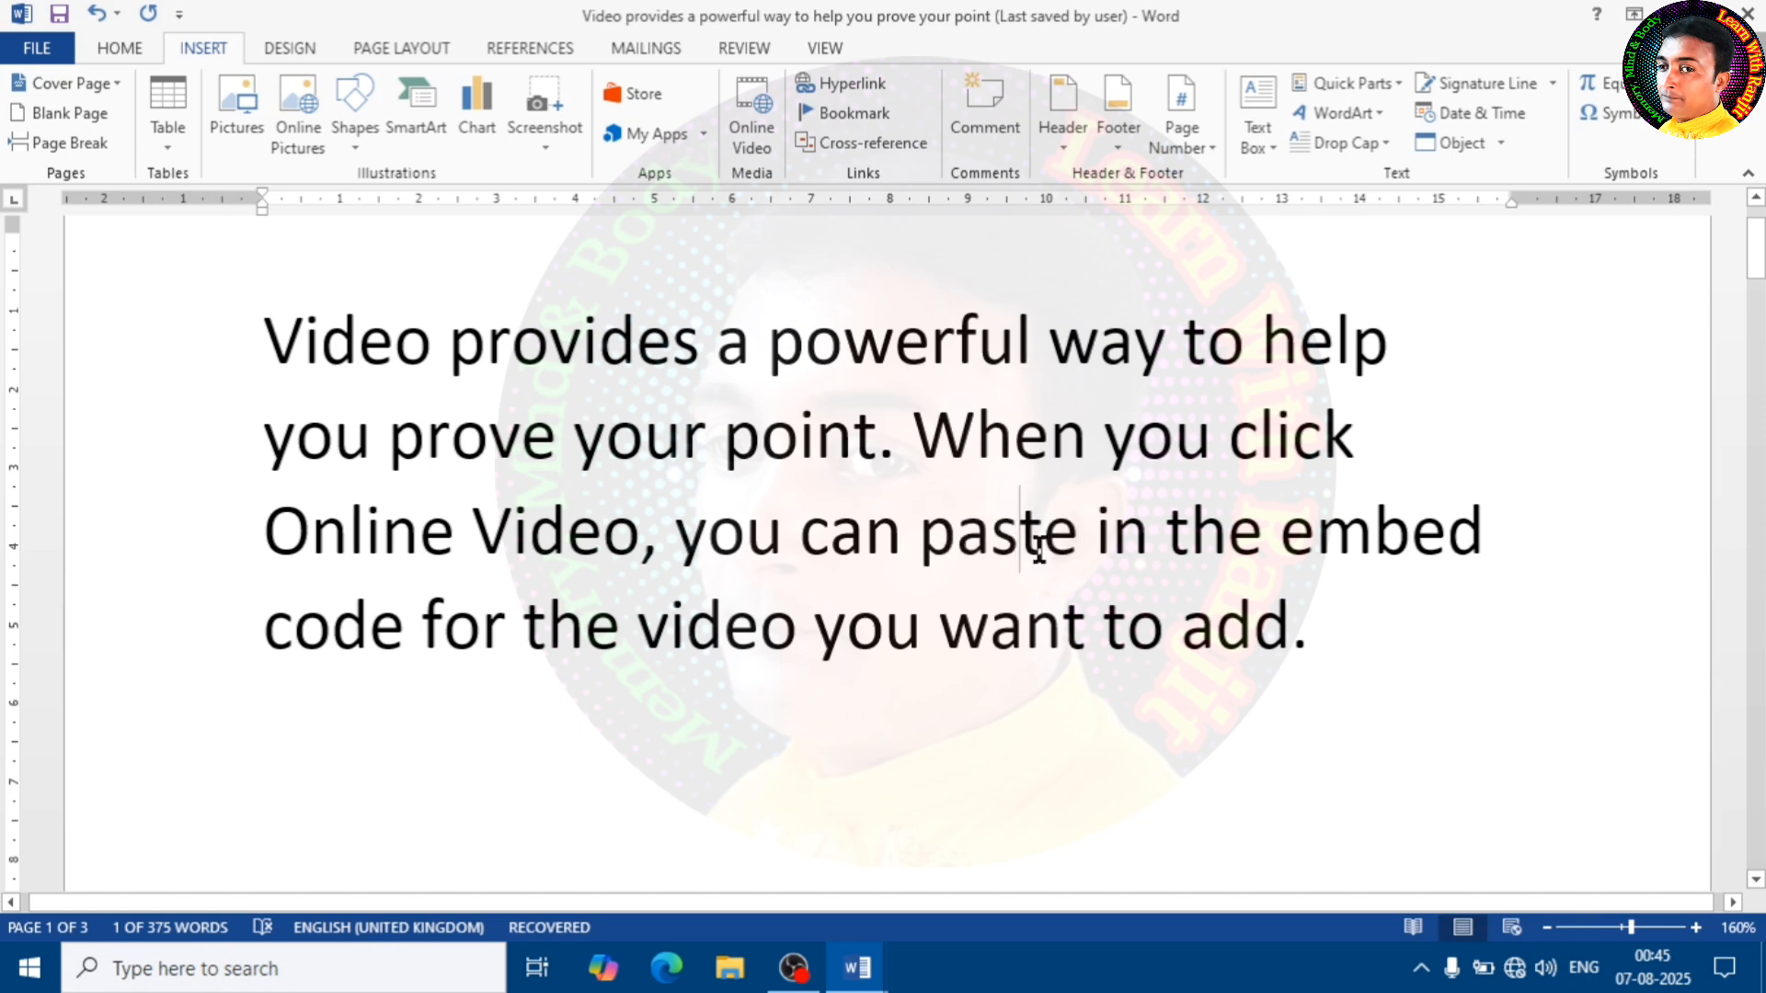
drag(1079, 543, 923, 557)
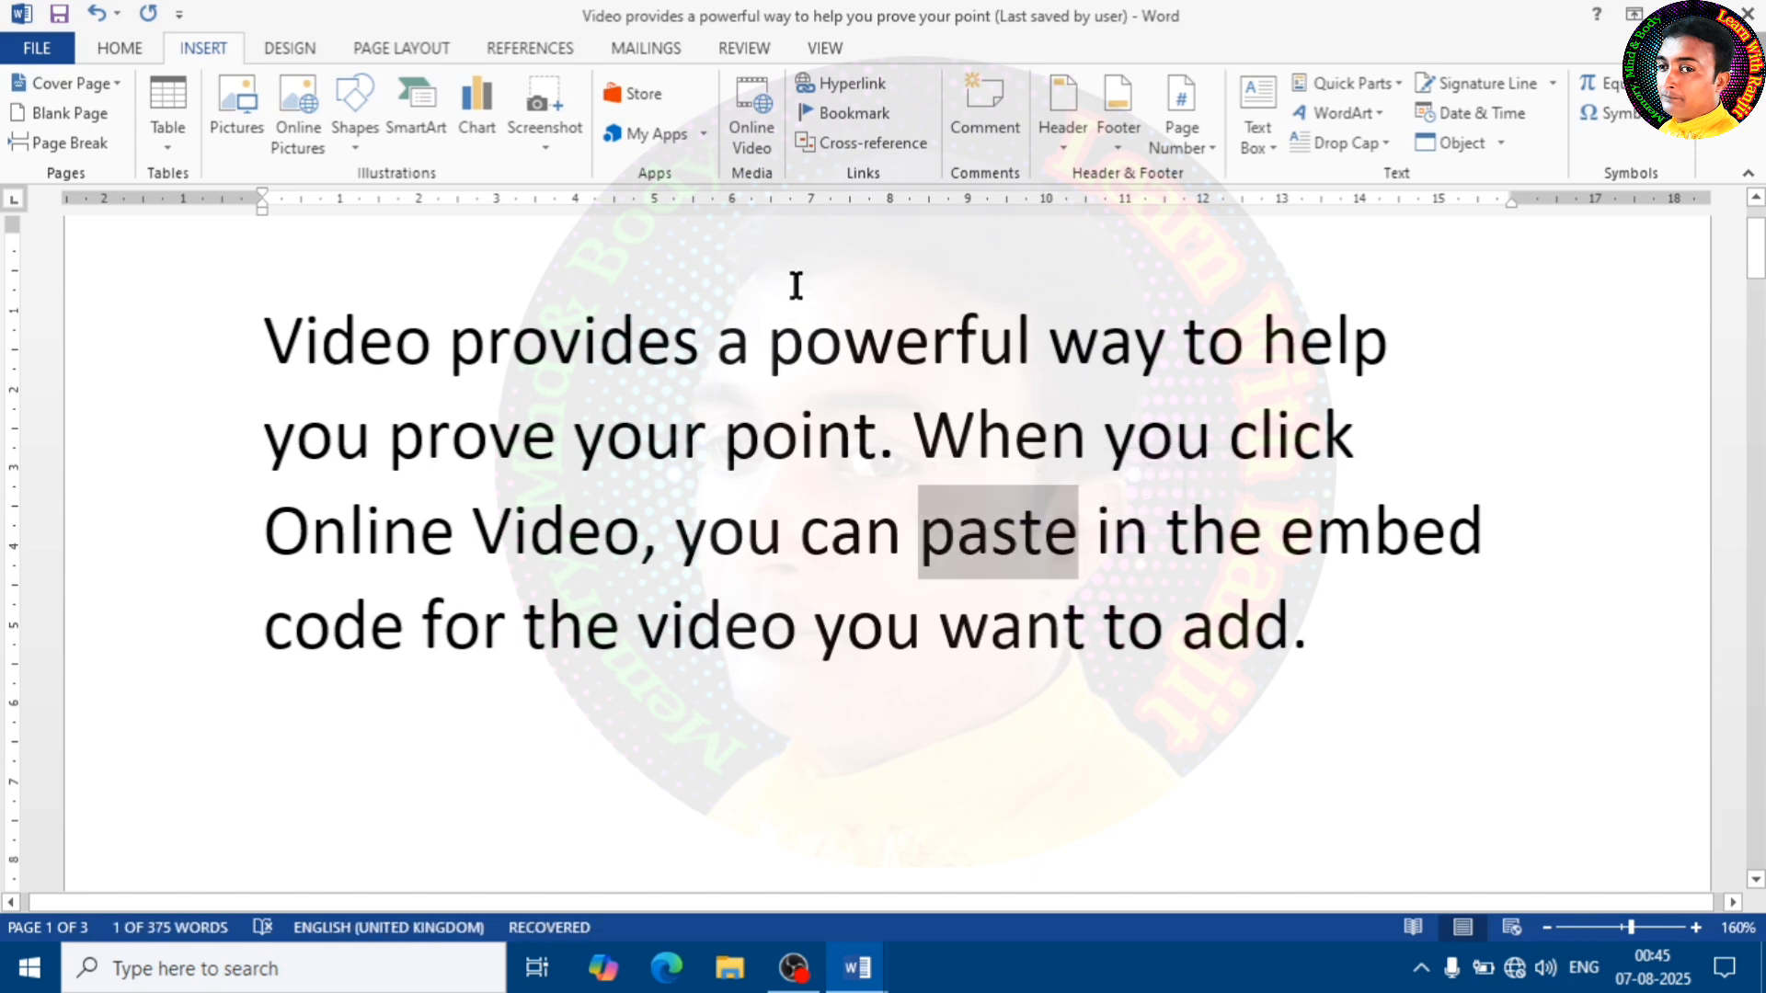
click(855, 88)
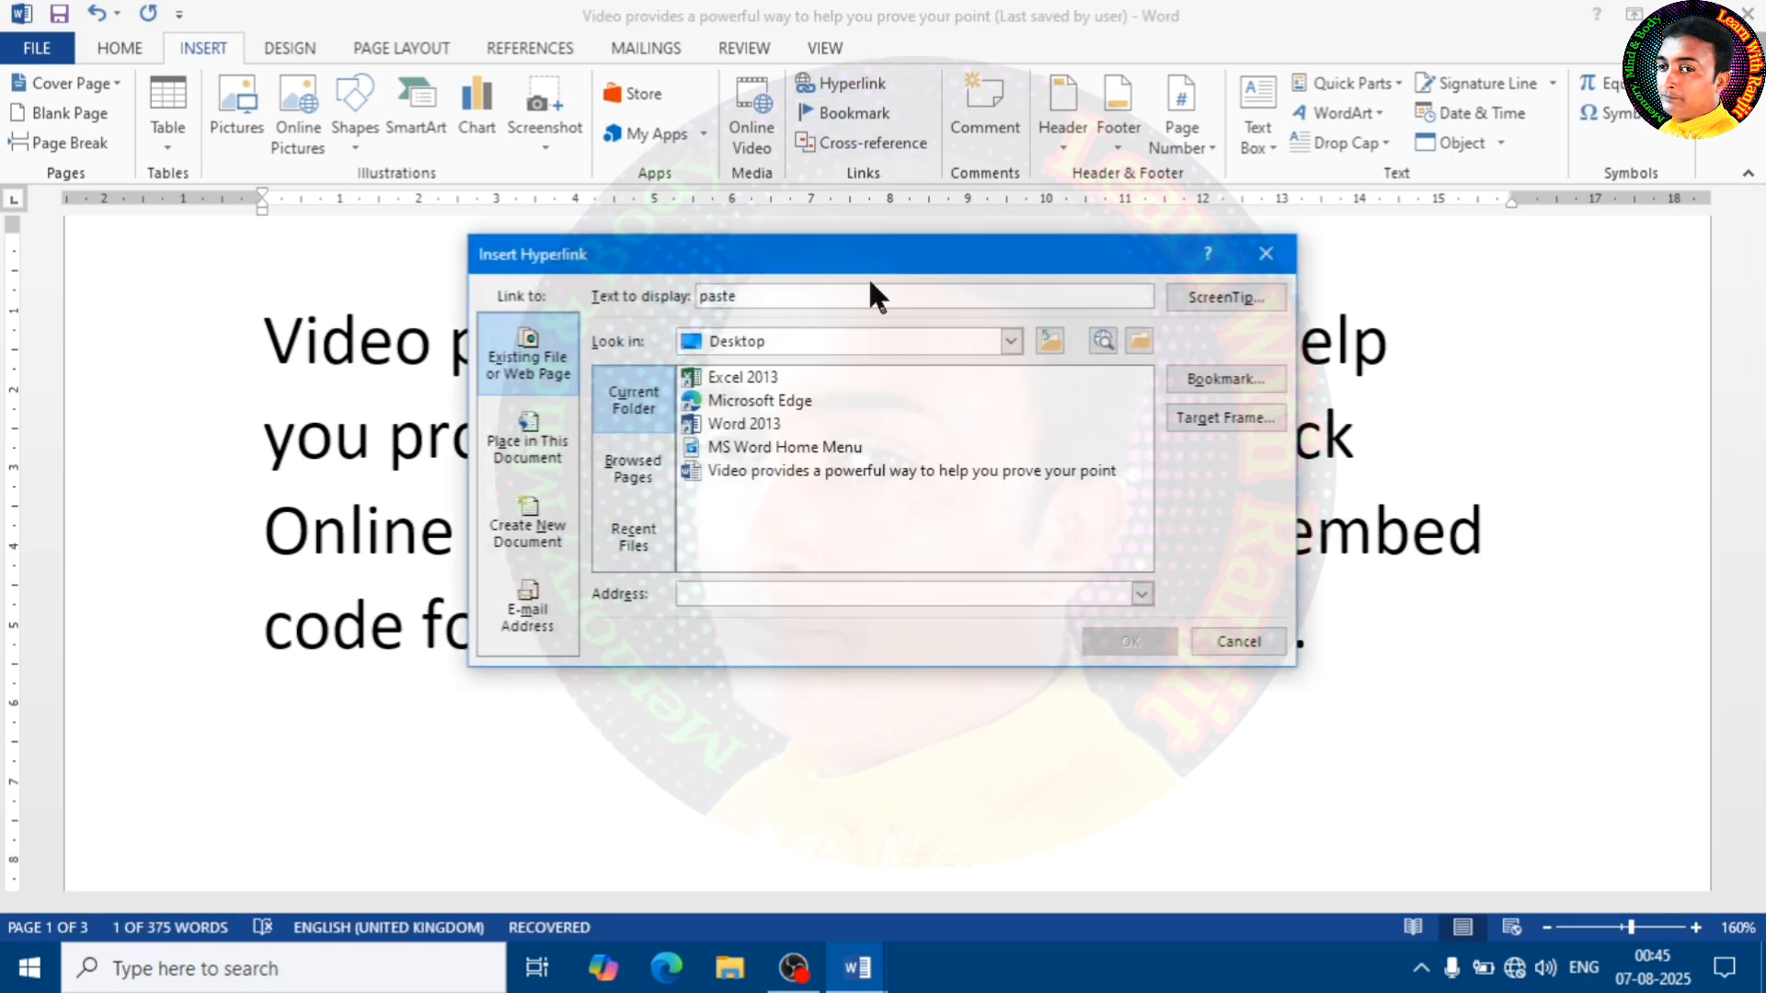
drag(836, 253, 931, 193)
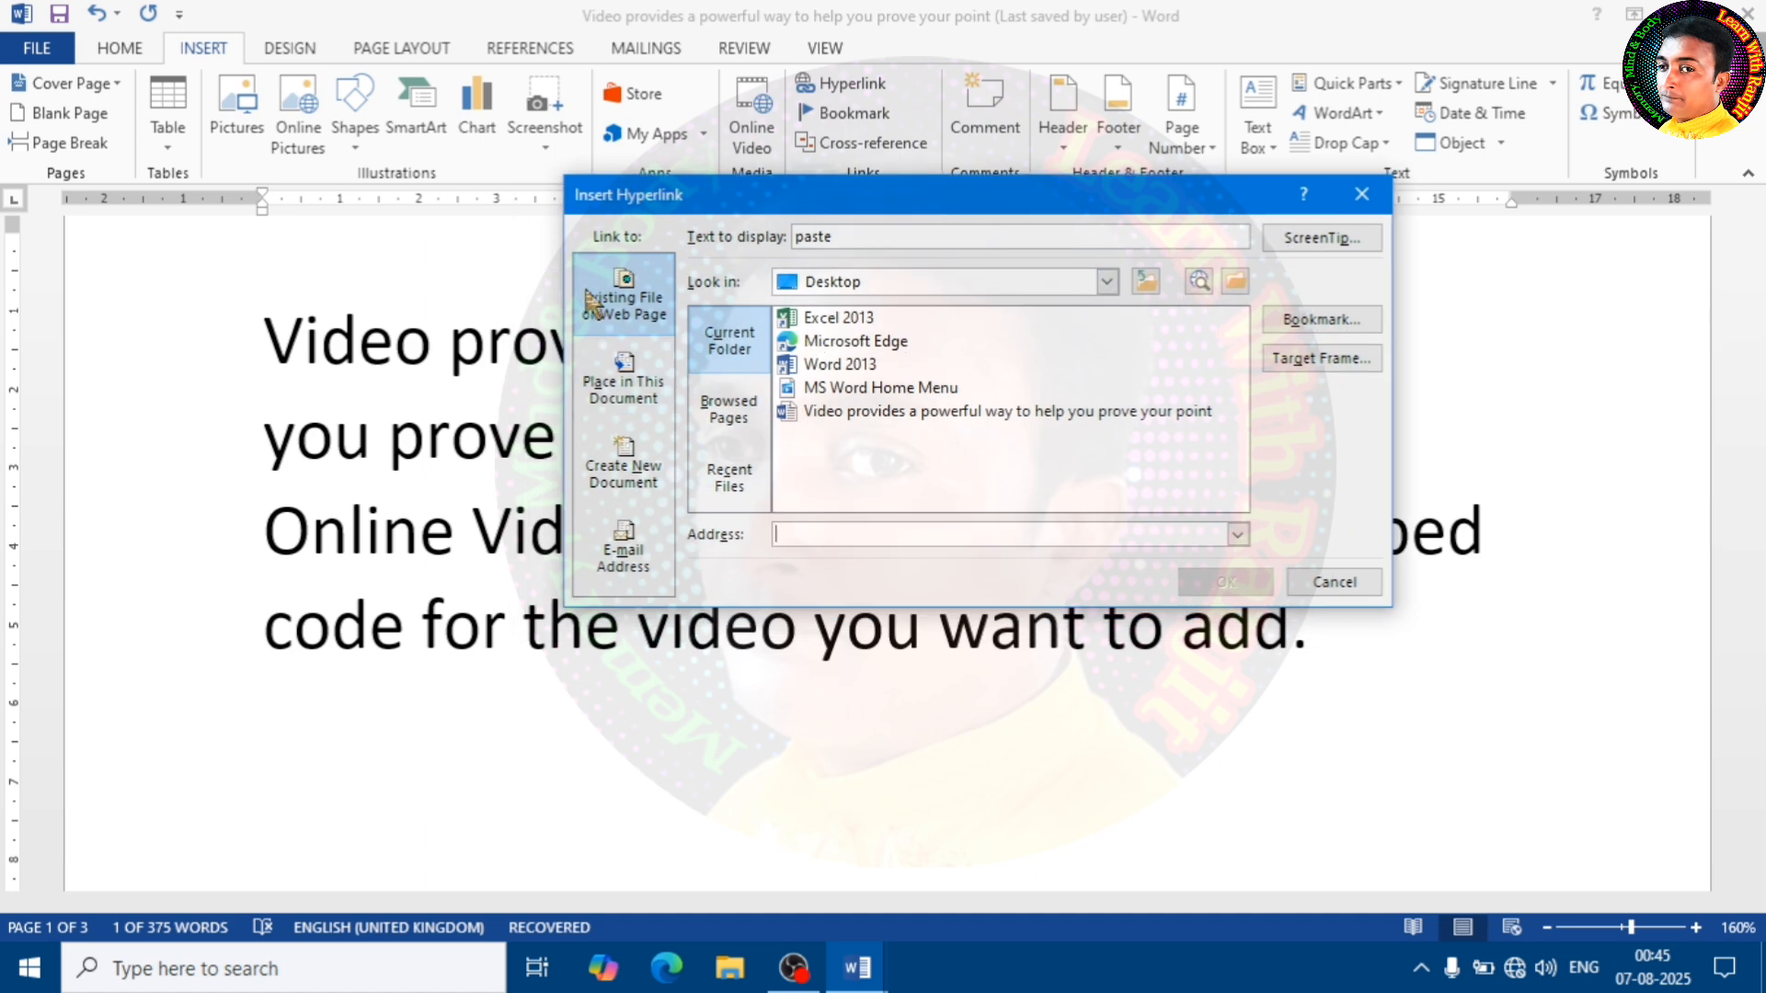
Review the hyperlink target options: recent files, a place in this document, a new document, and an existing file or web page
click(741, 487)
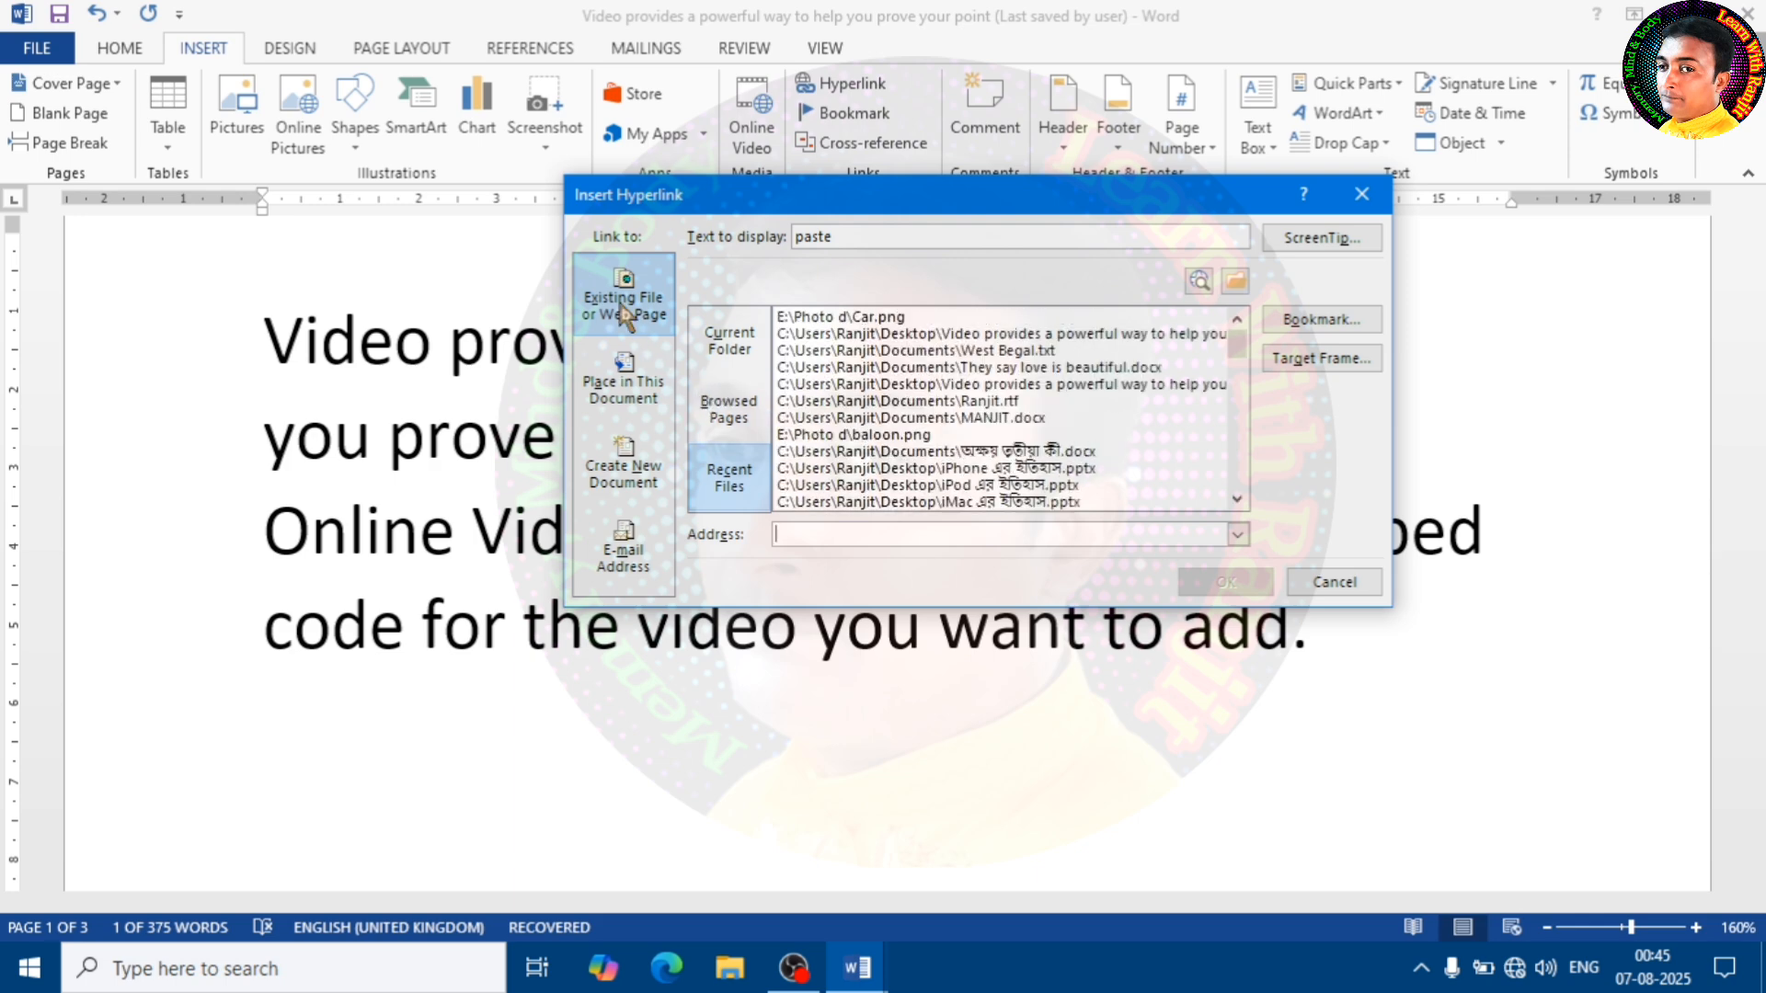
click(648, 414)
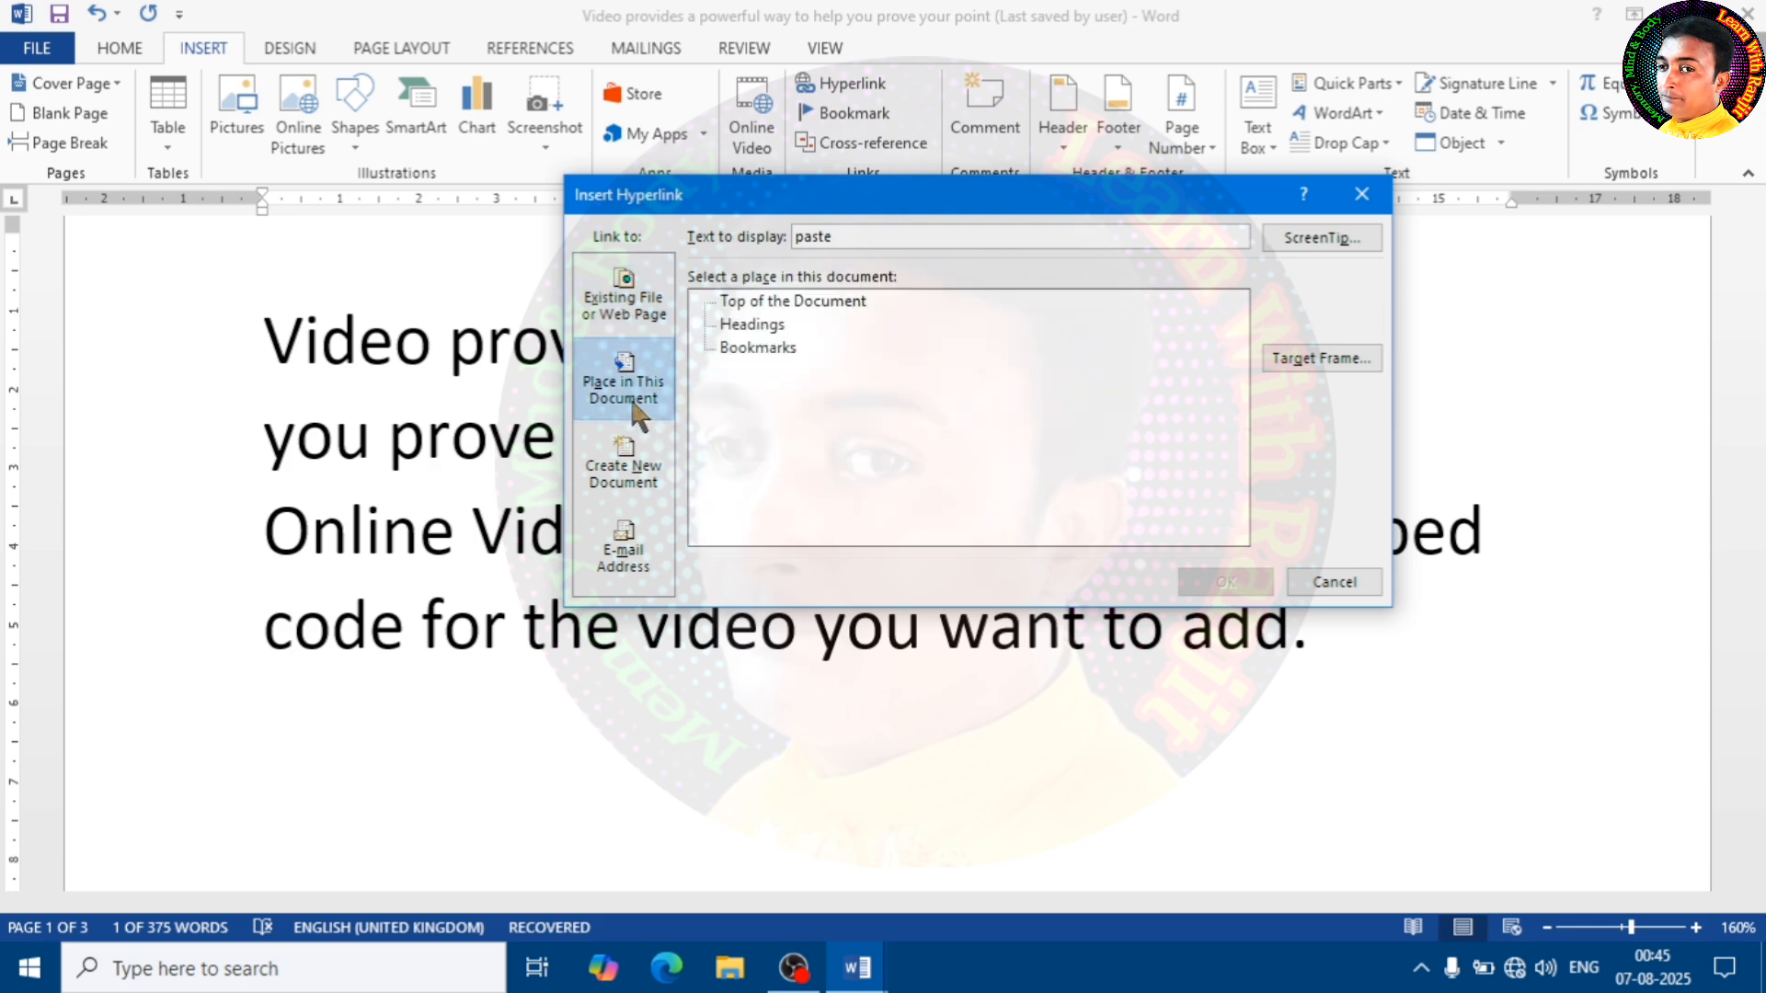
click(633, 496)
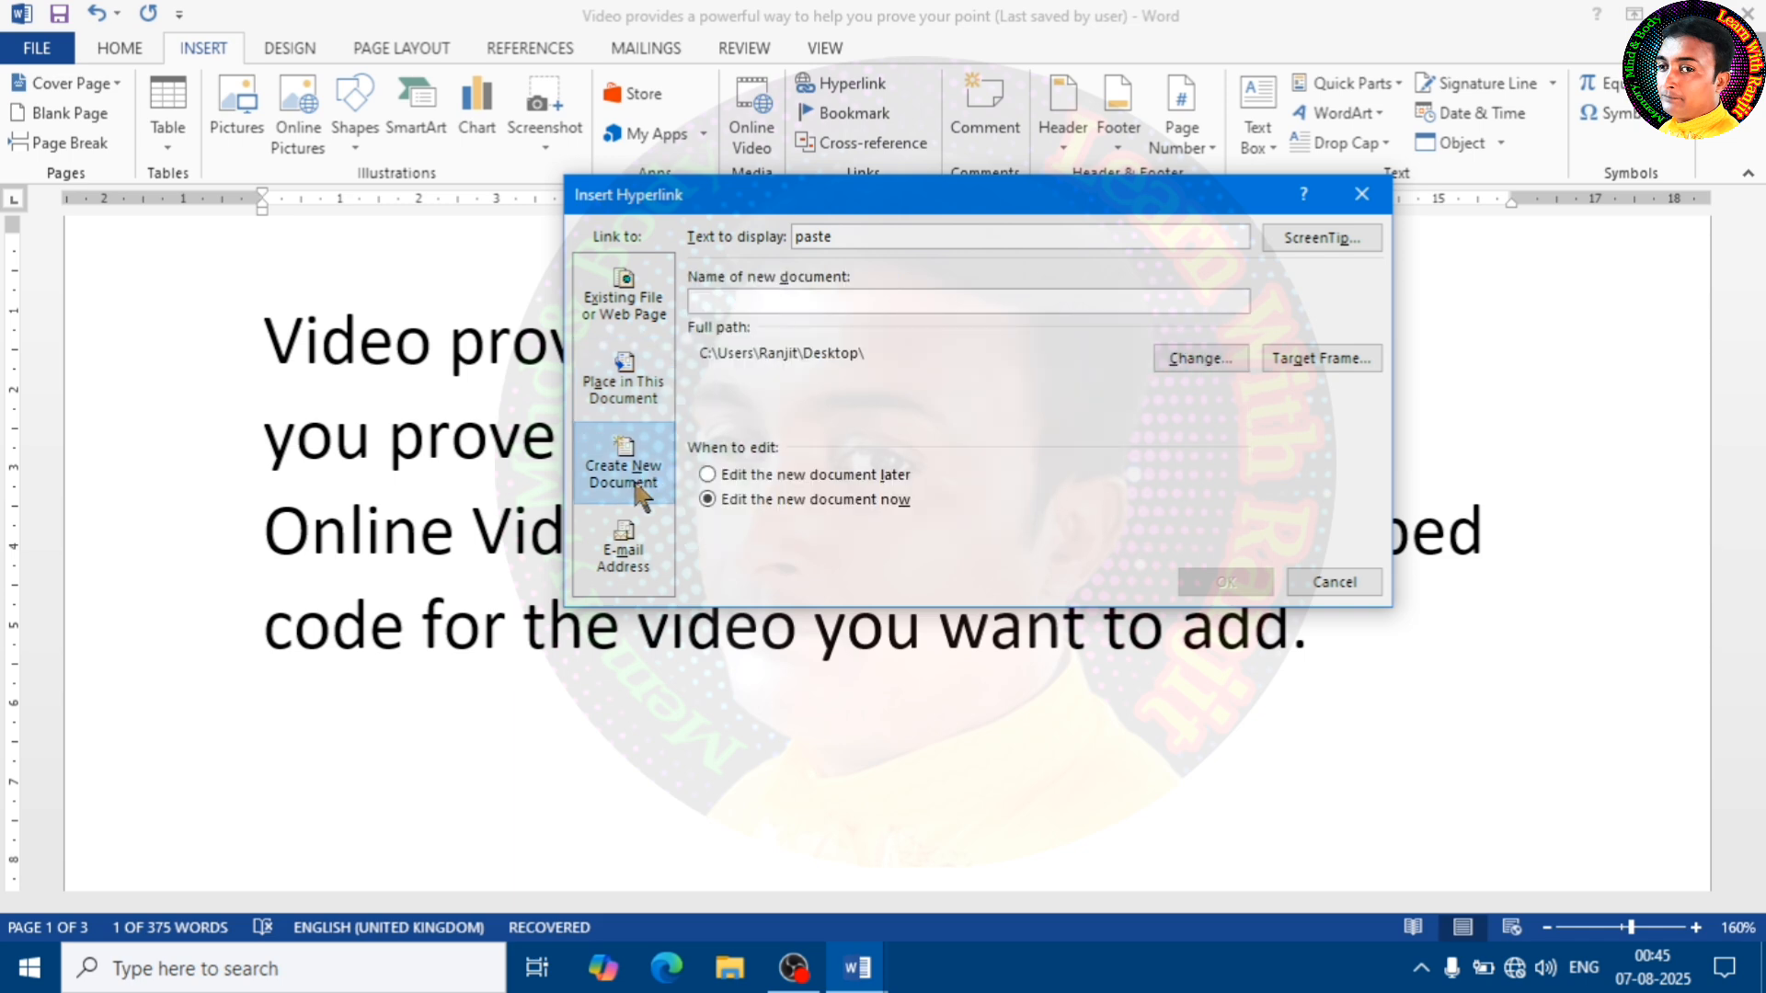
click(622, 311)
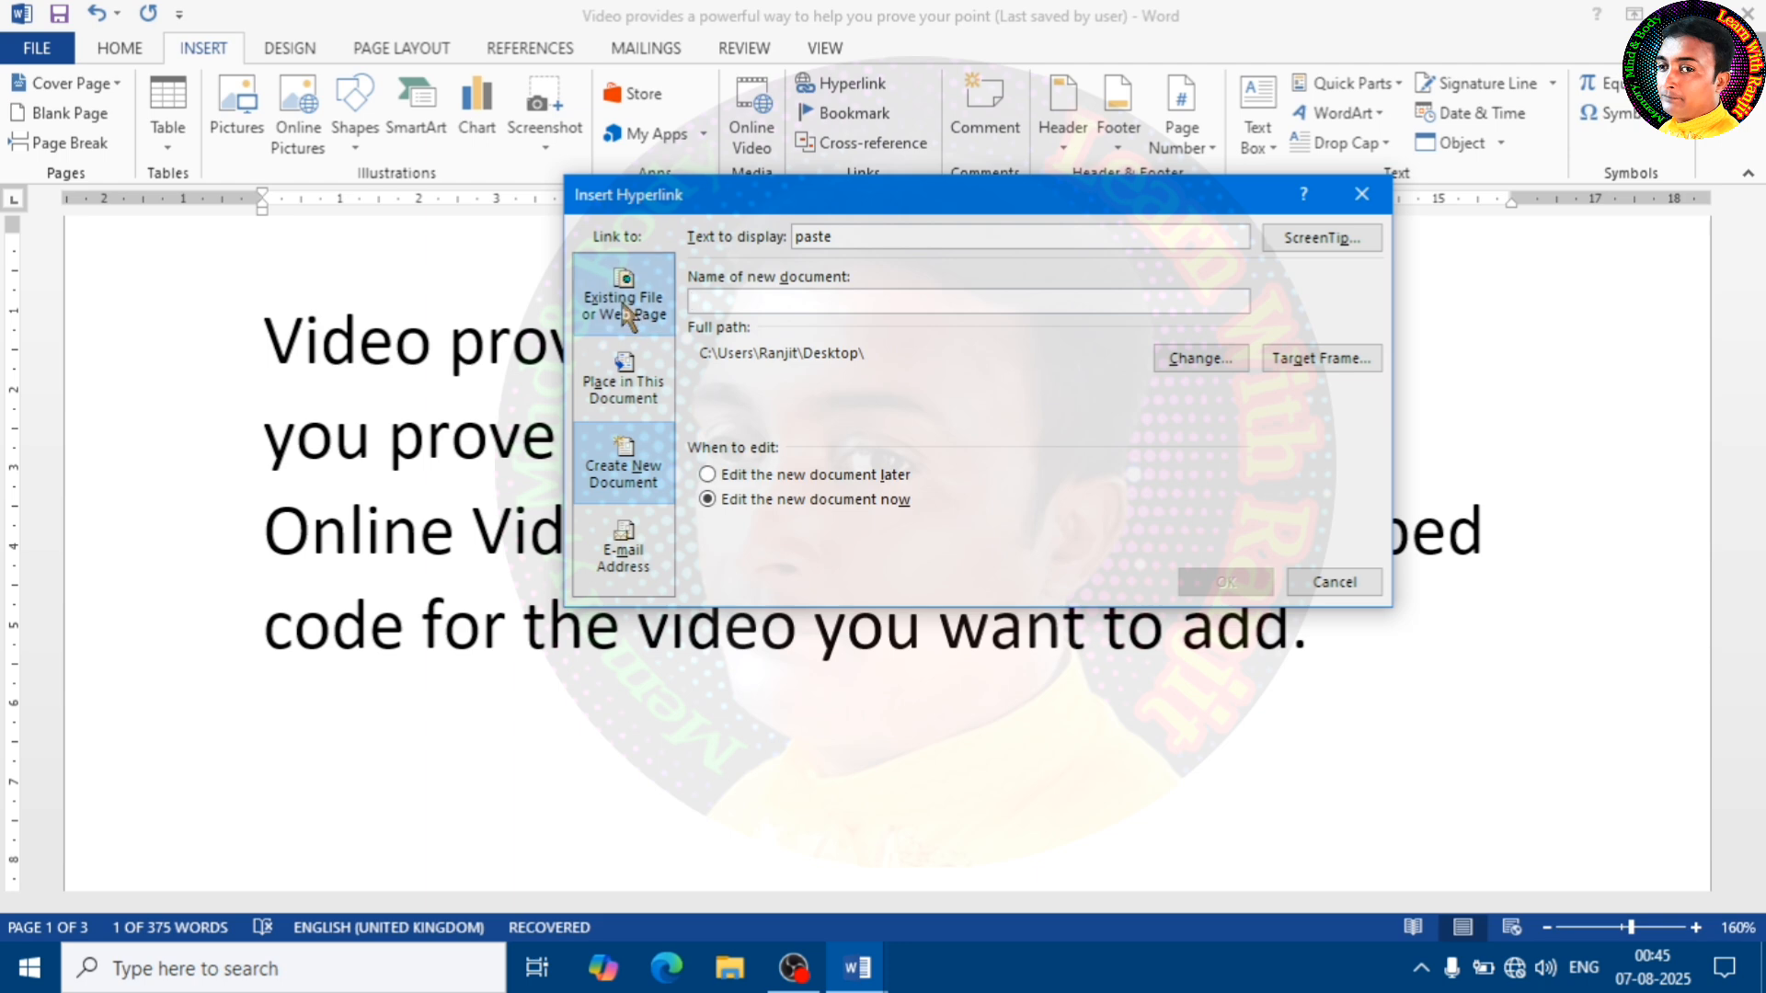
click(733, 355)
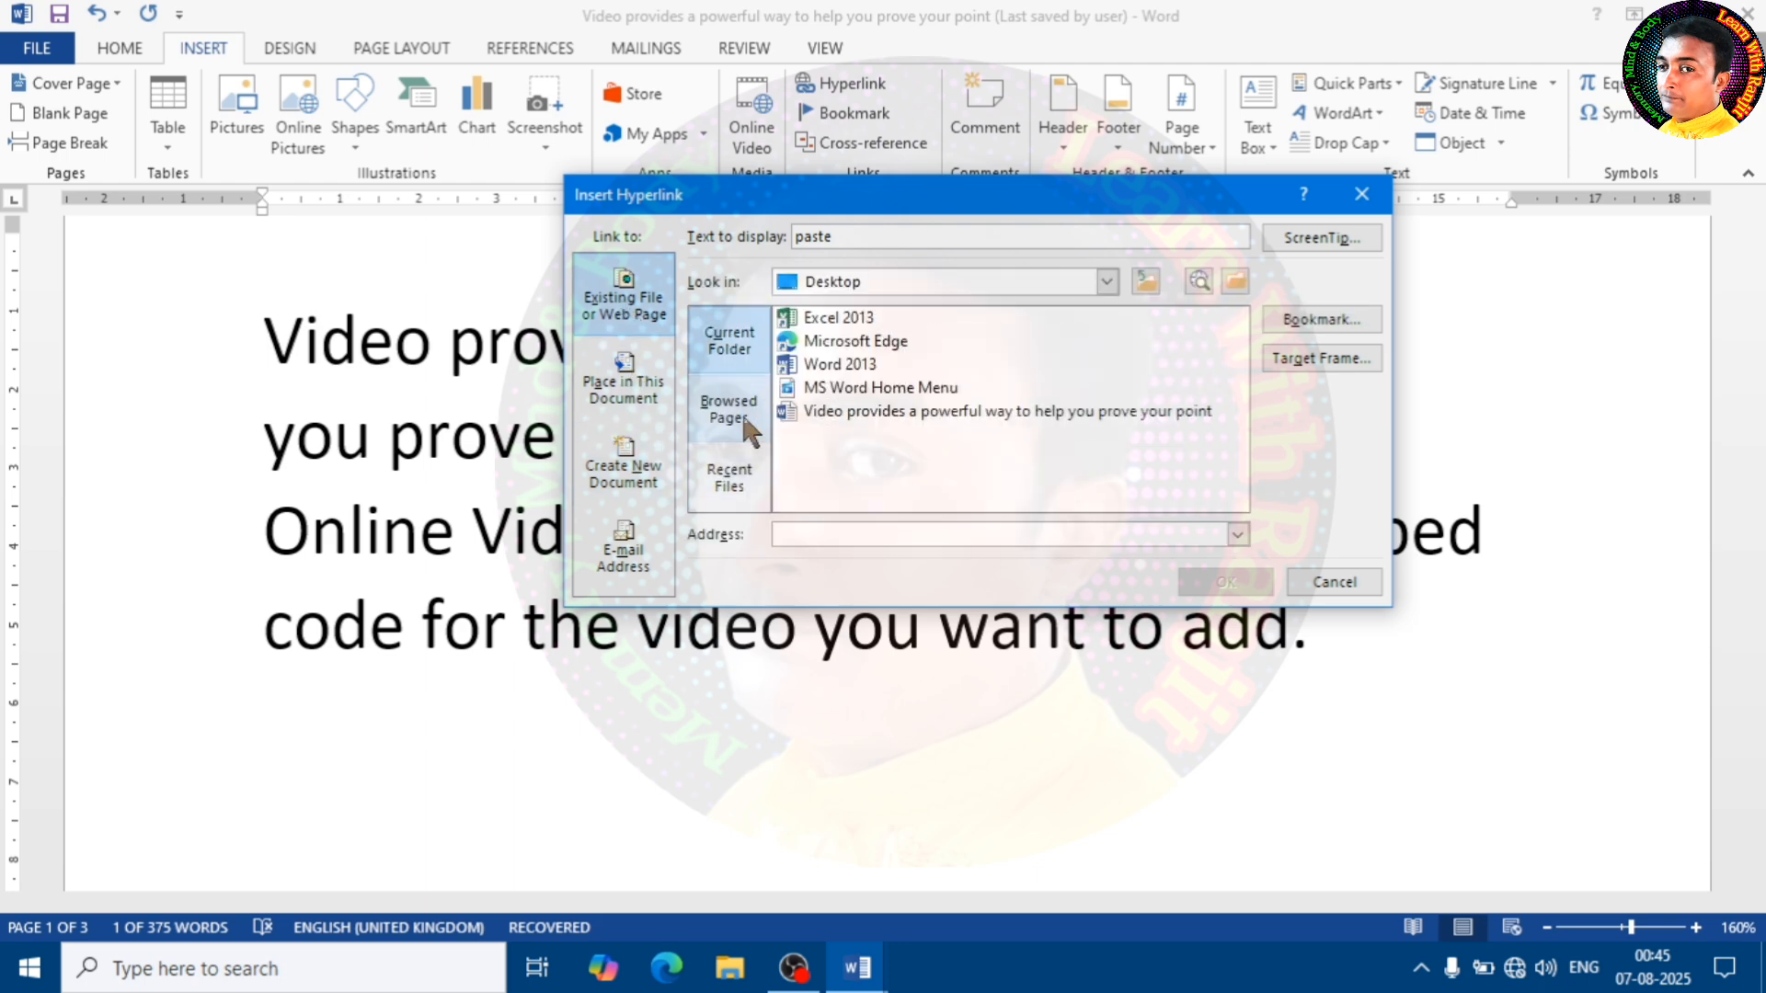
Link the word "paste" to the first Word document listed in the Documents folder
click(1107, 281)
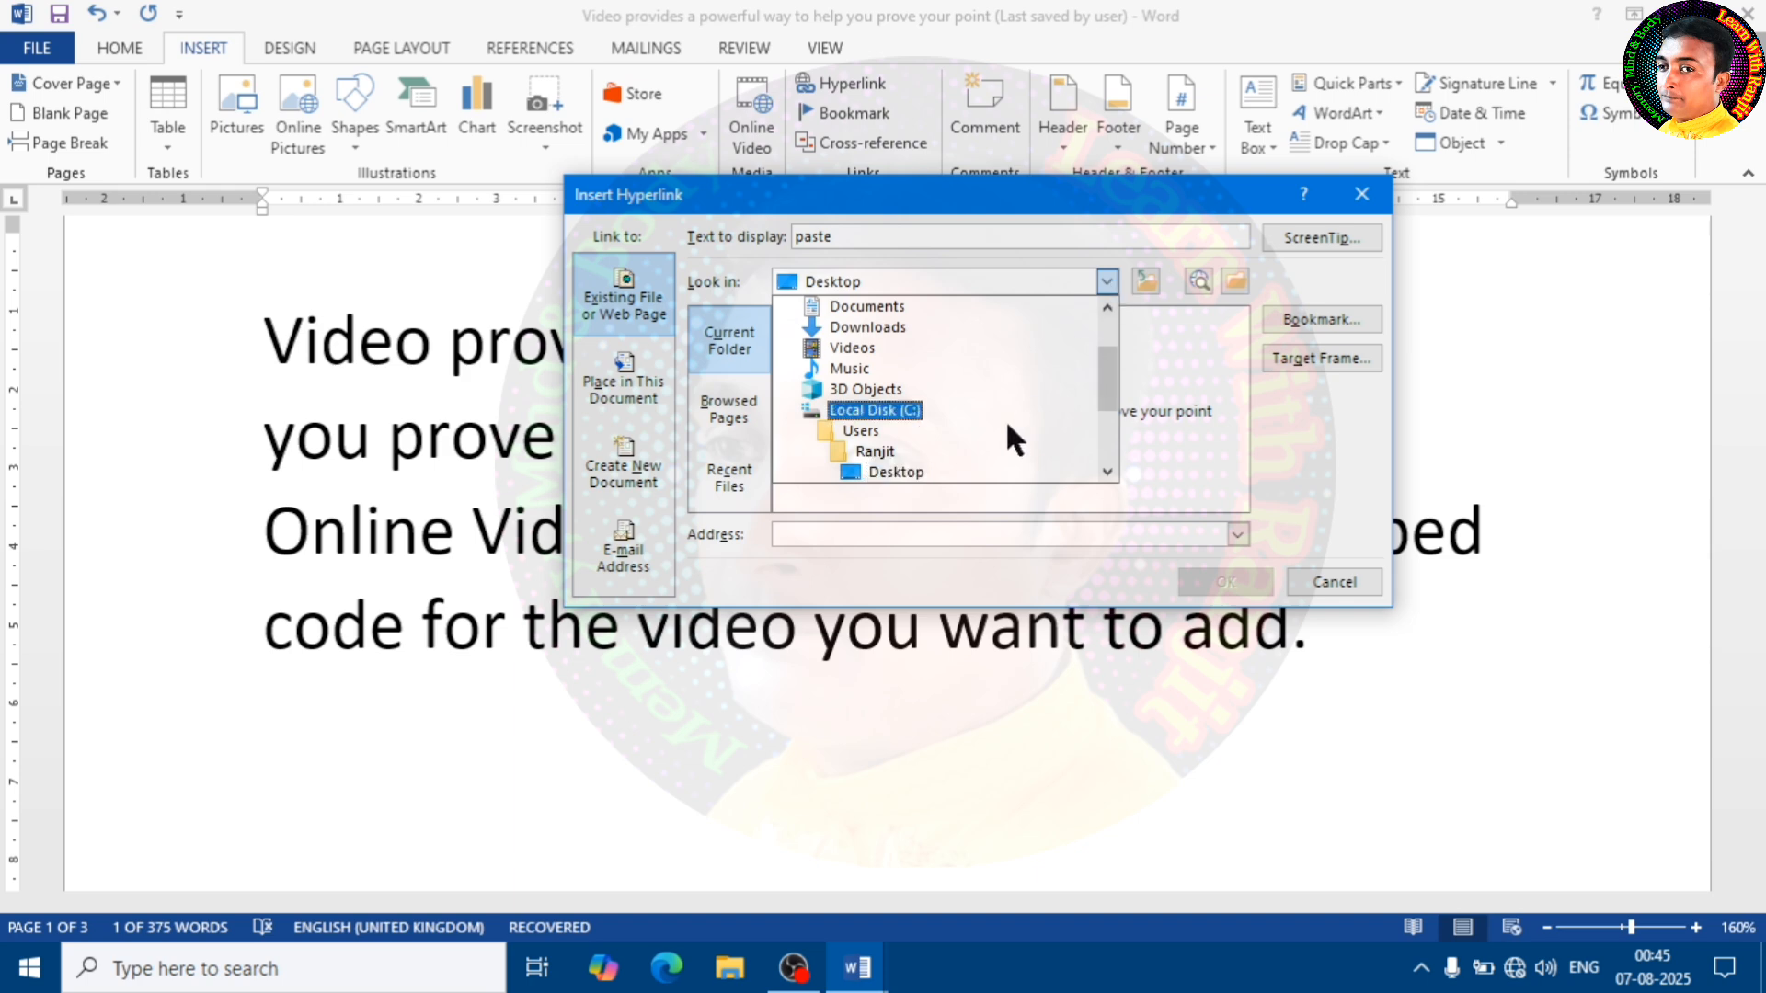
scroll(907, 410, down, 1)
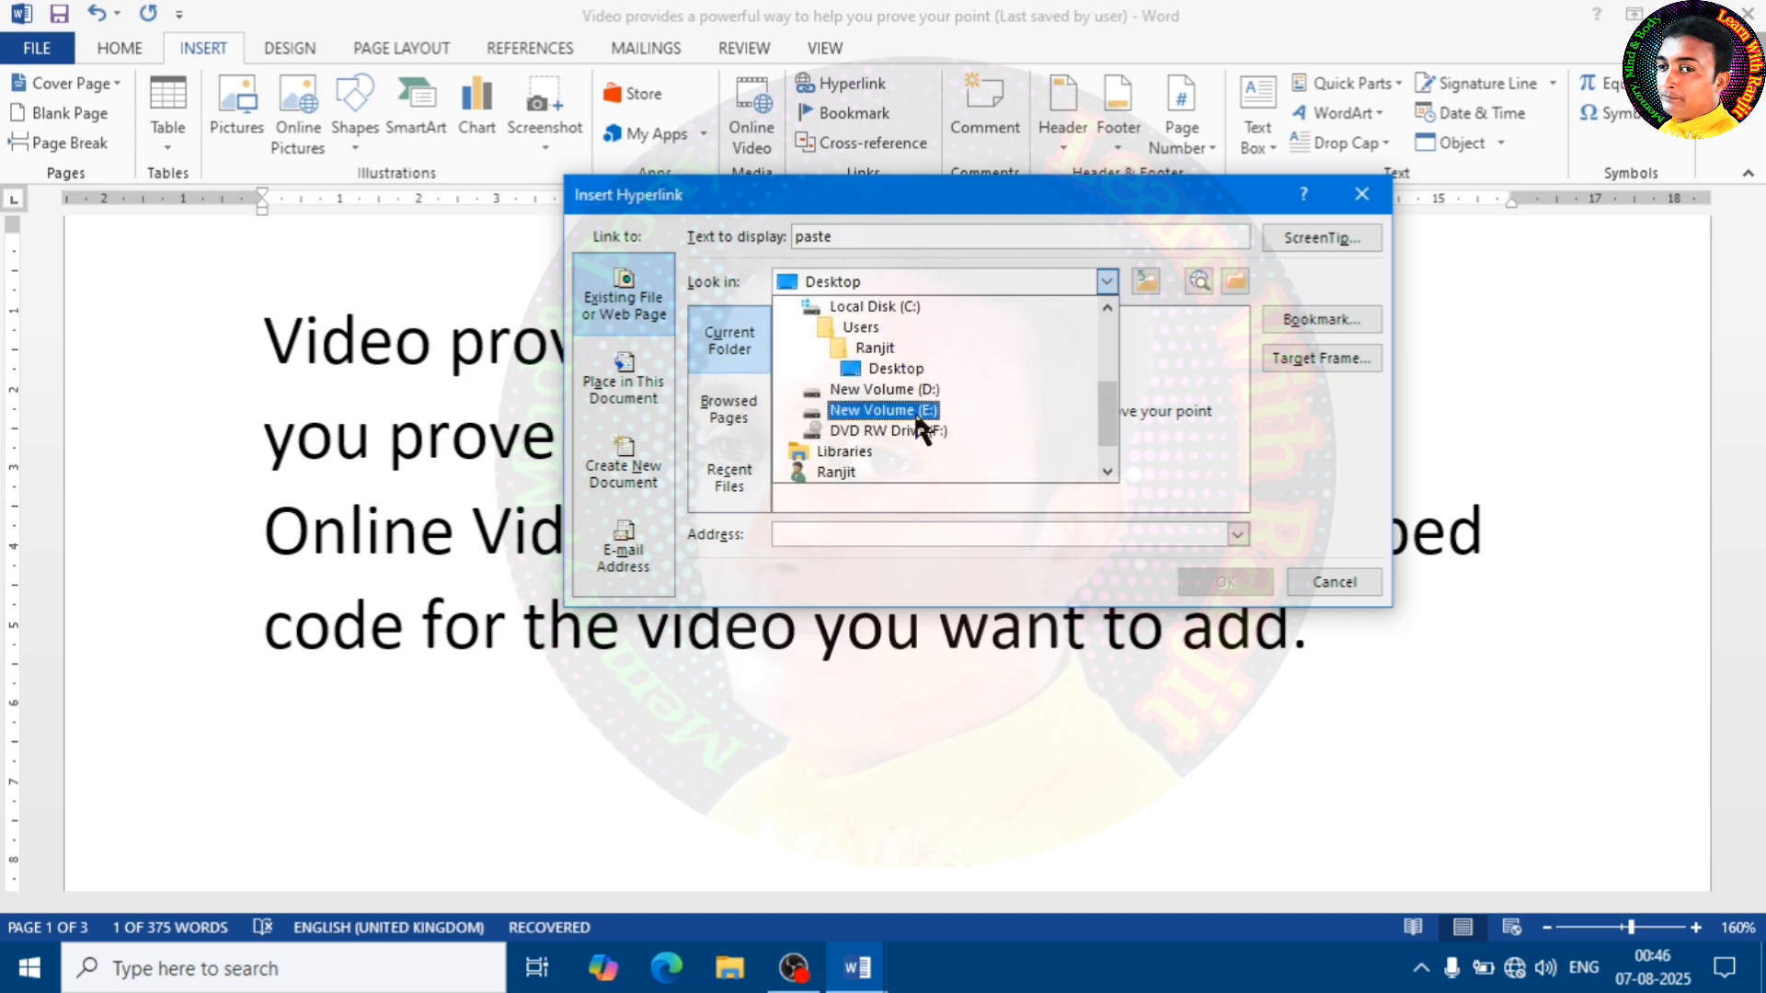
scroll(913, 419, up, 1)
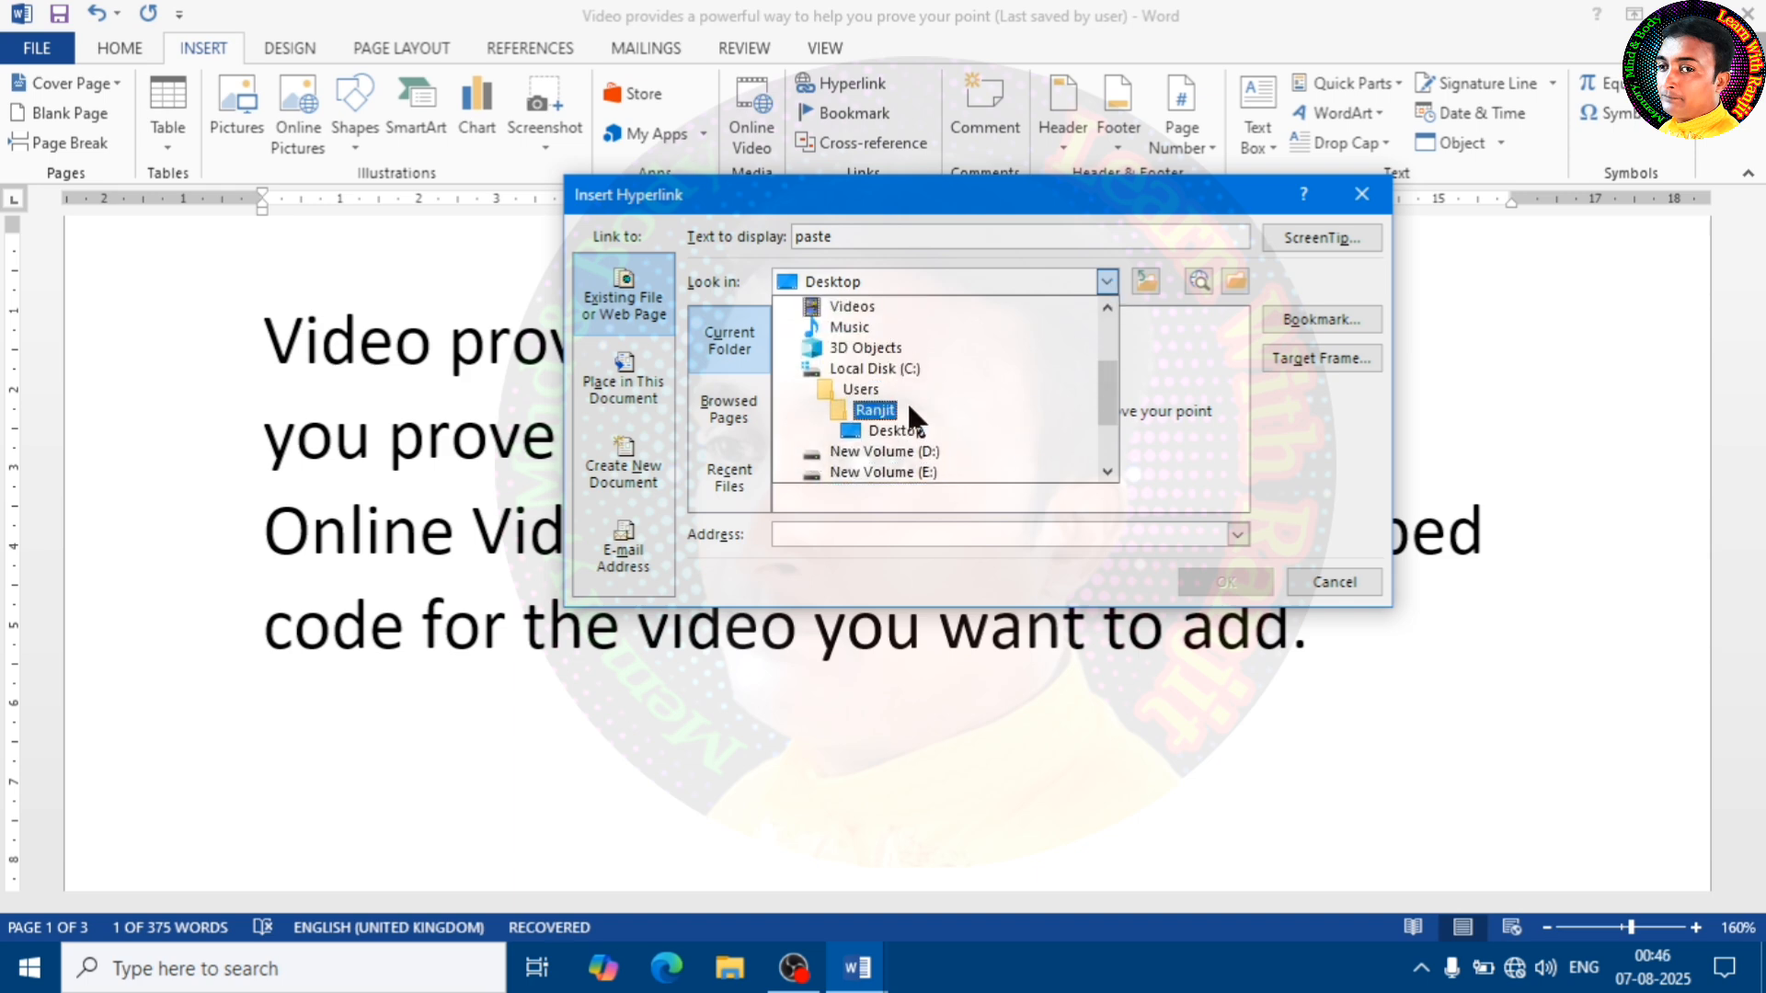
scroll(878, 386, up, 1)
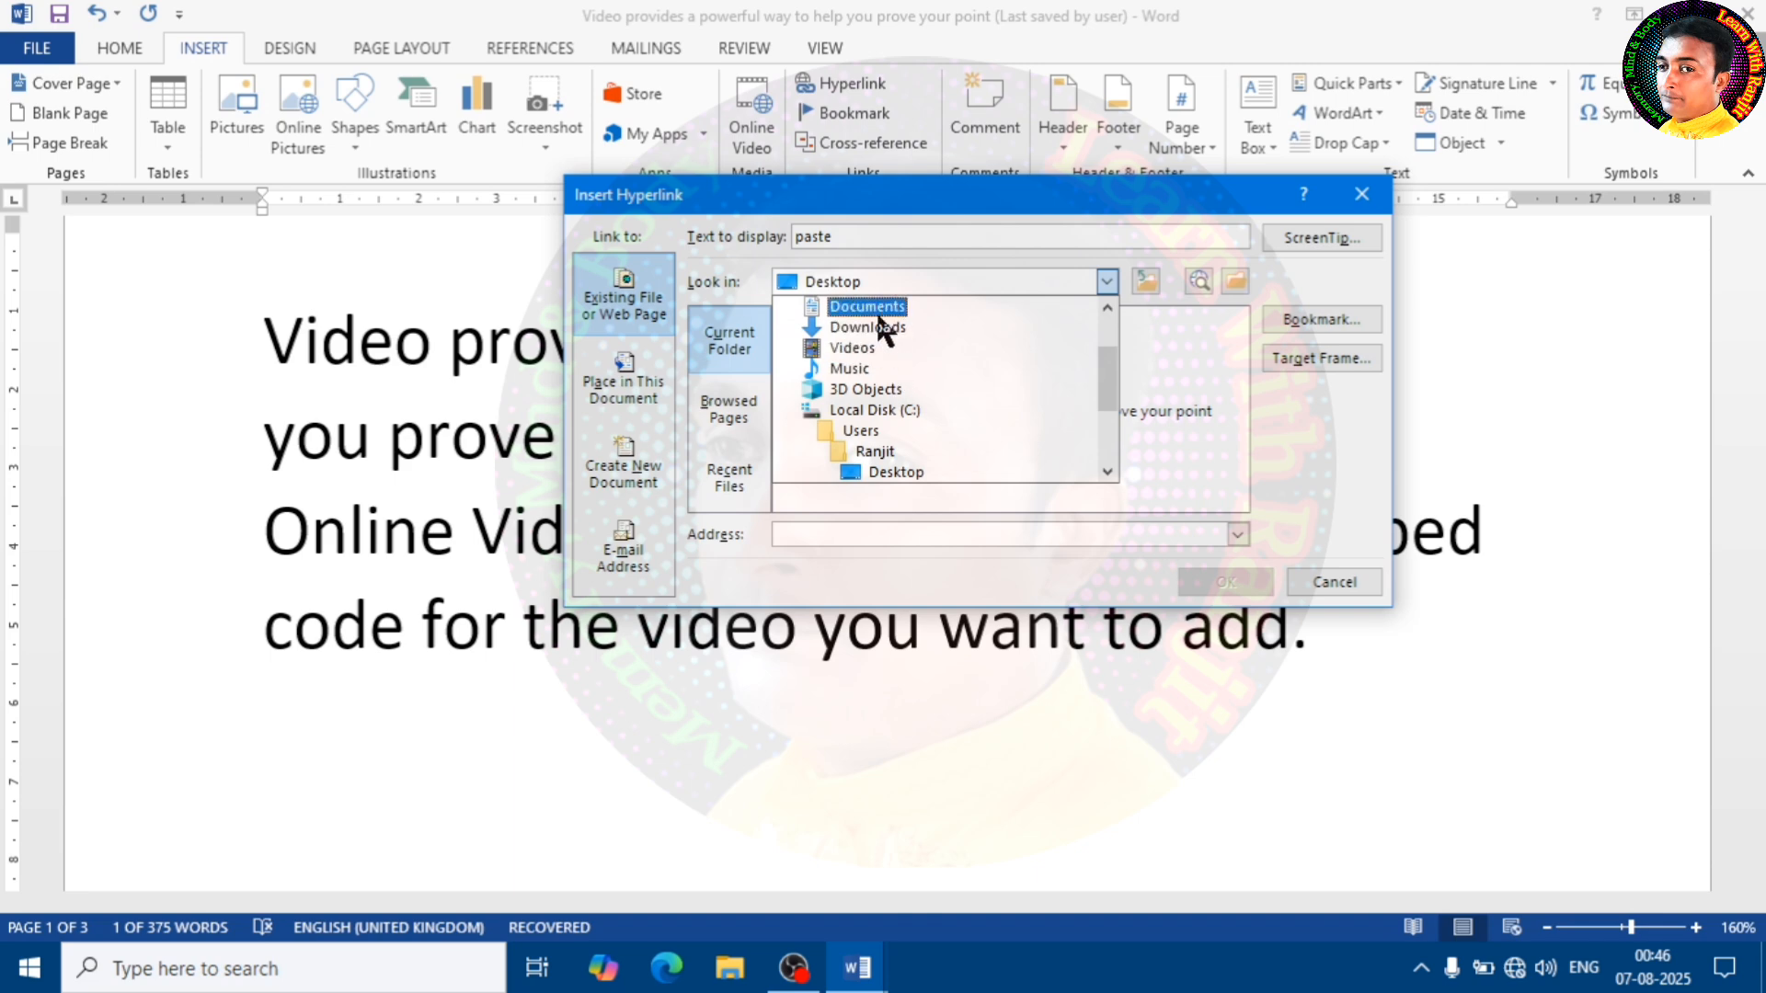
click(868, 329)
click(1107, 282)
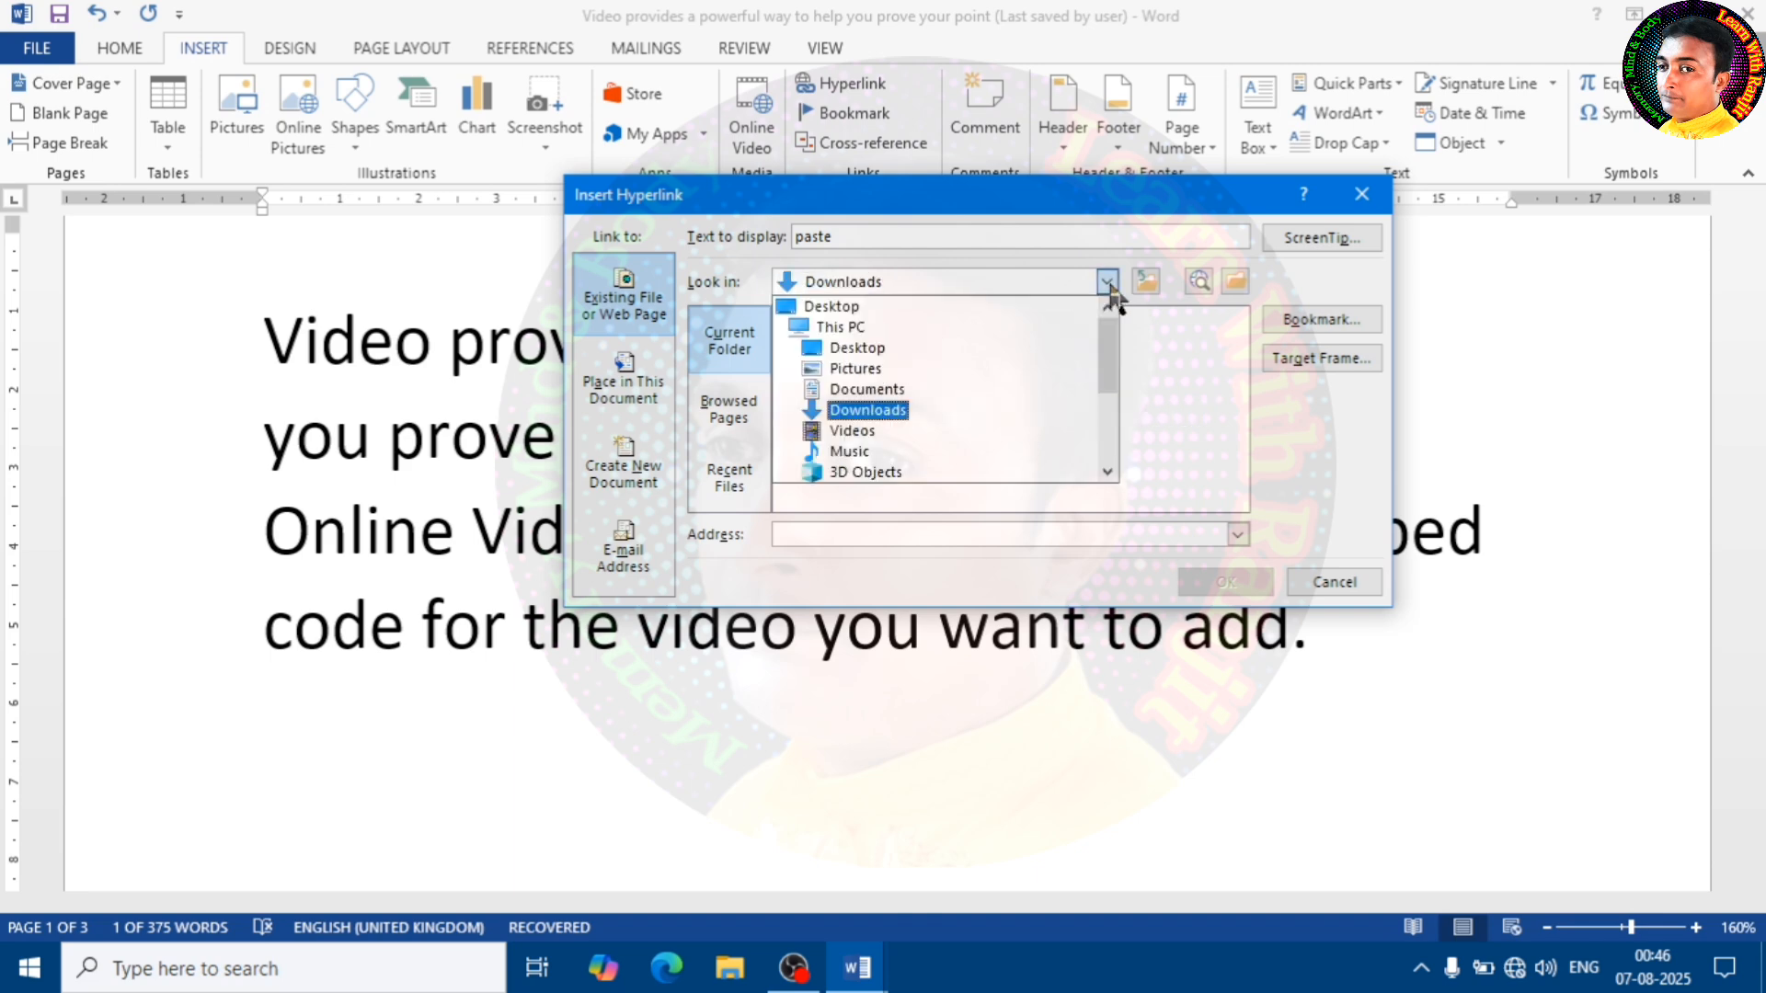
click(885, 395)
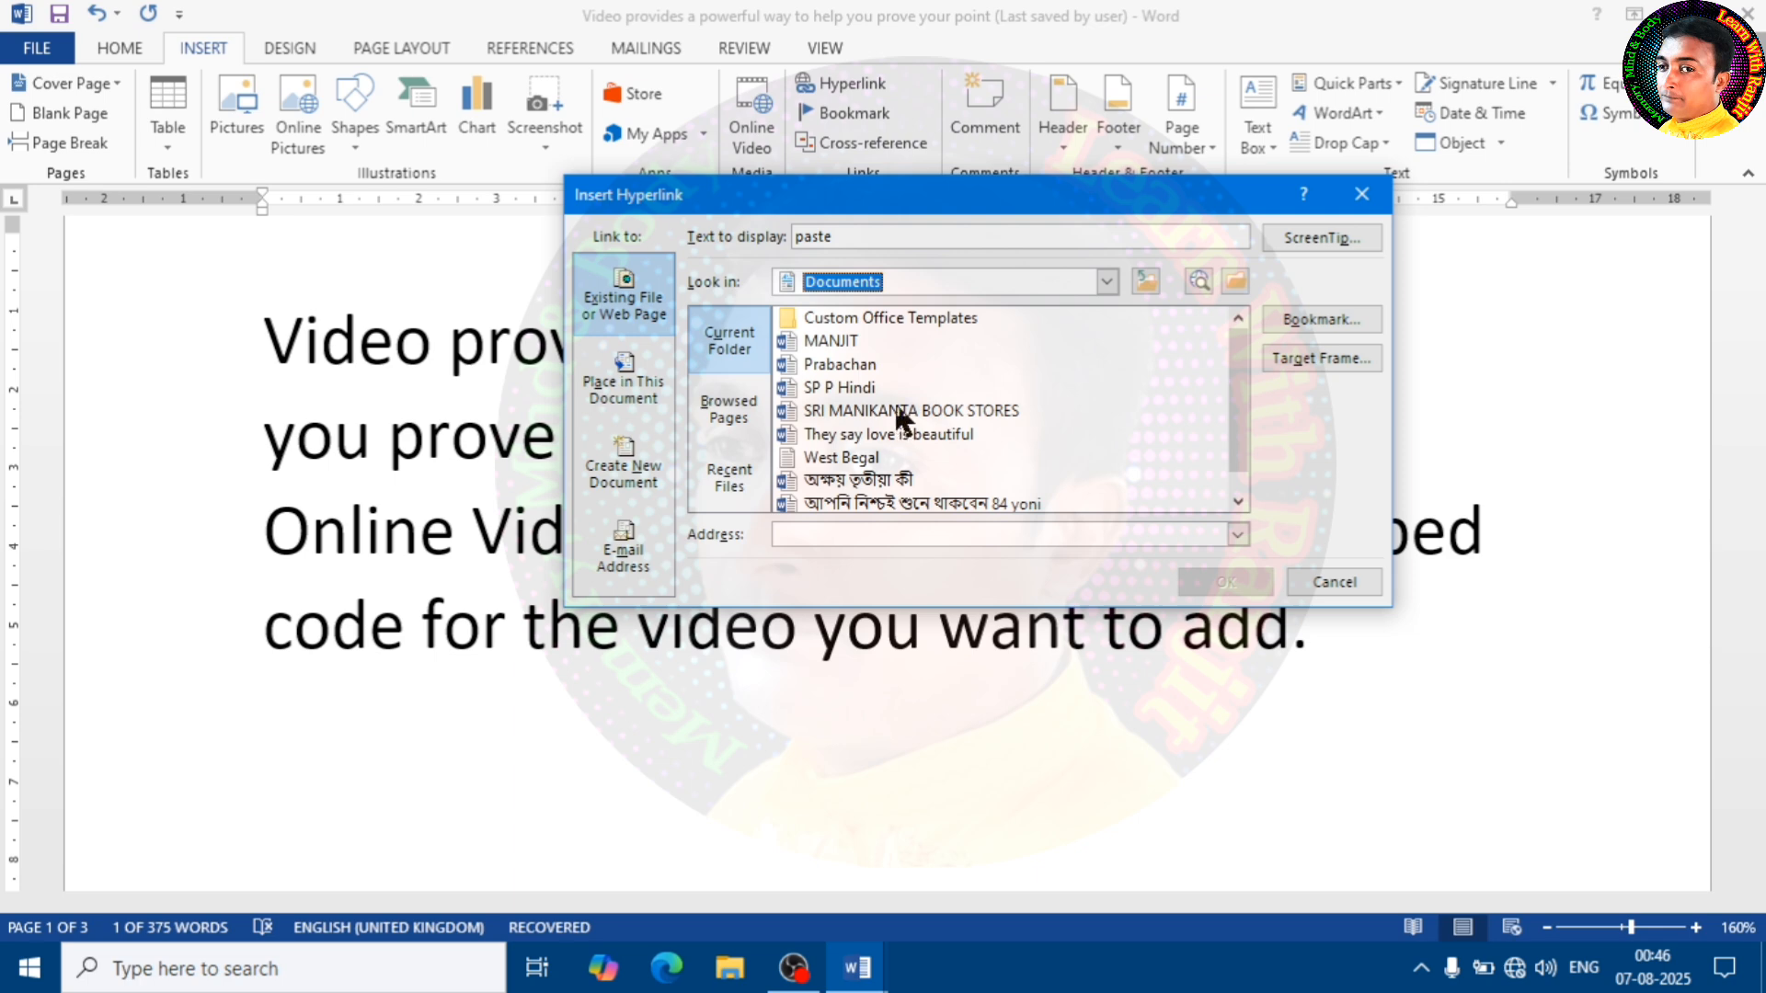
click(860, 371)
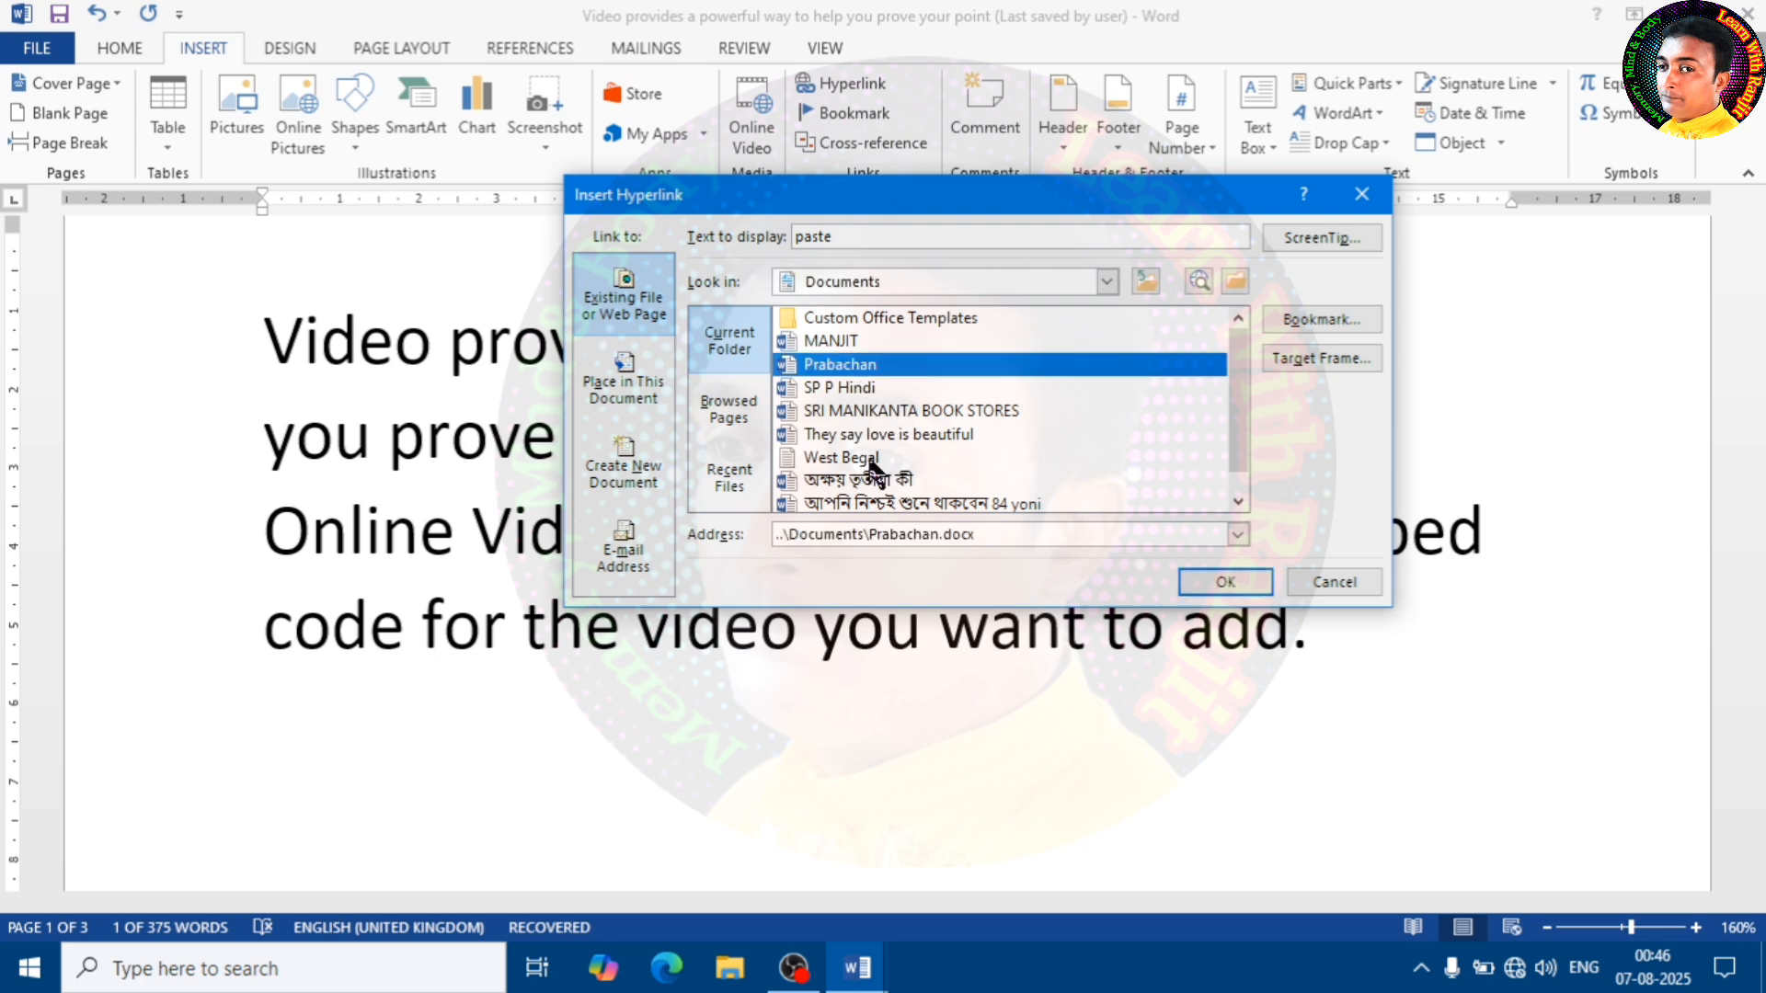
click(839, 342)
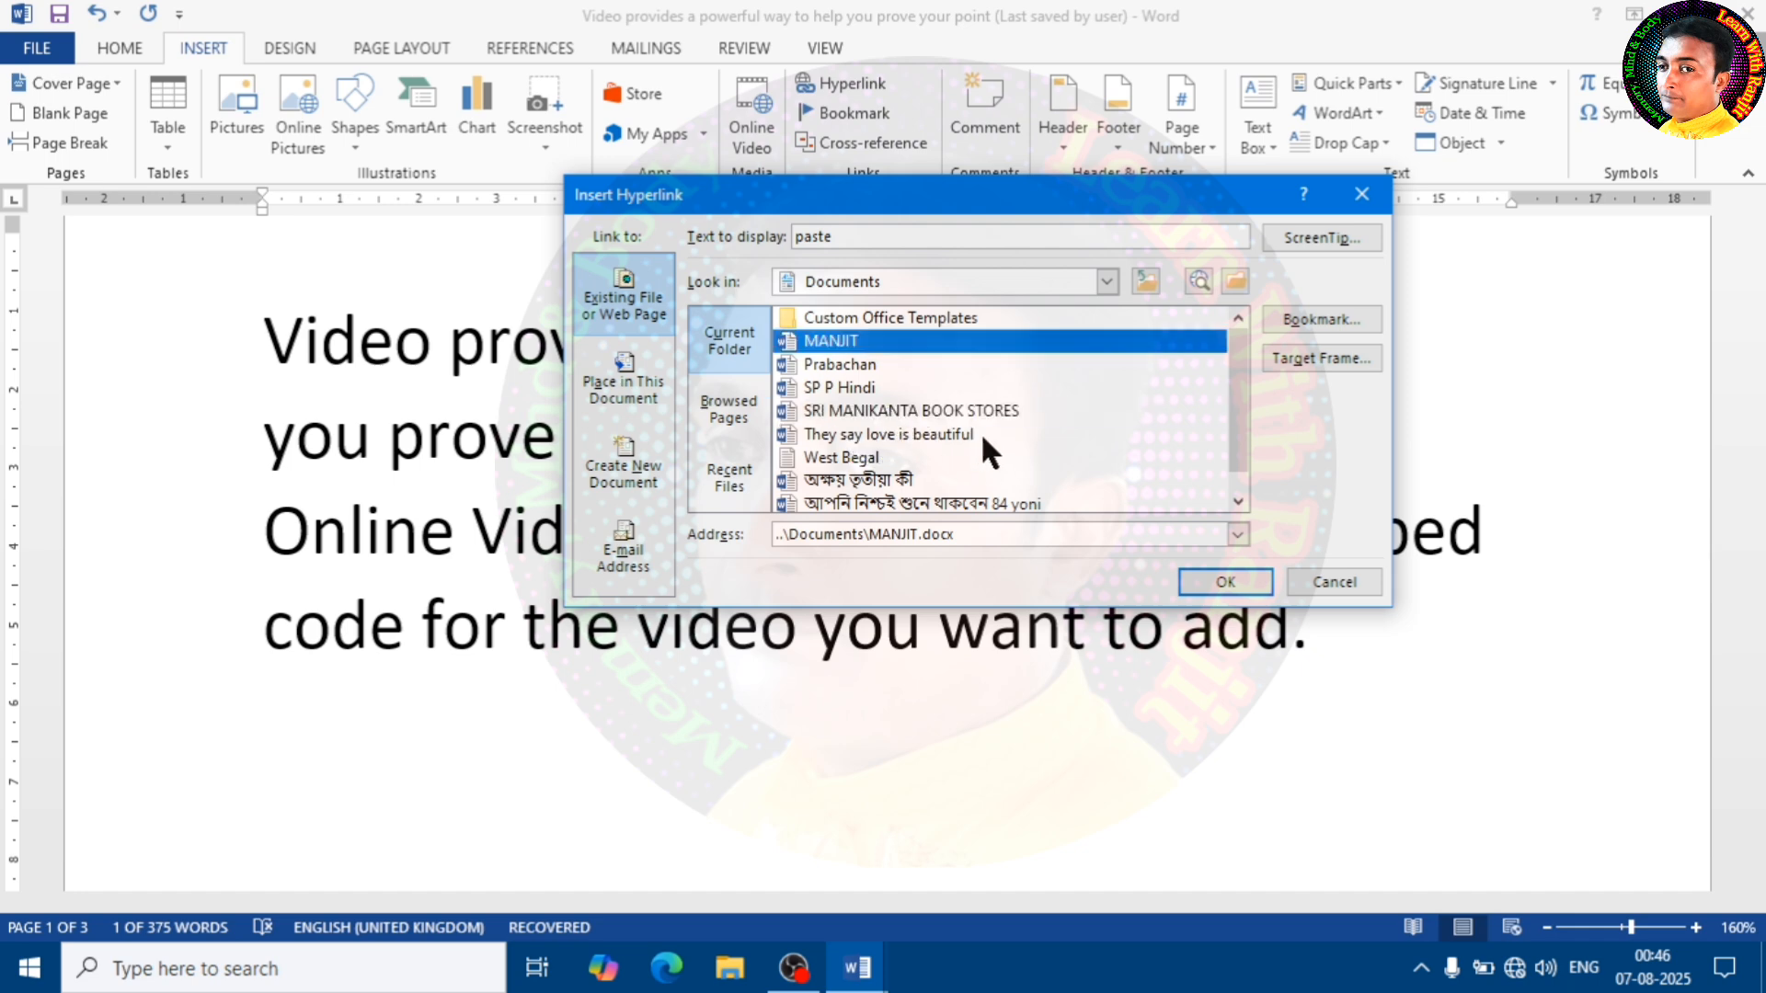
click(1227, 582)
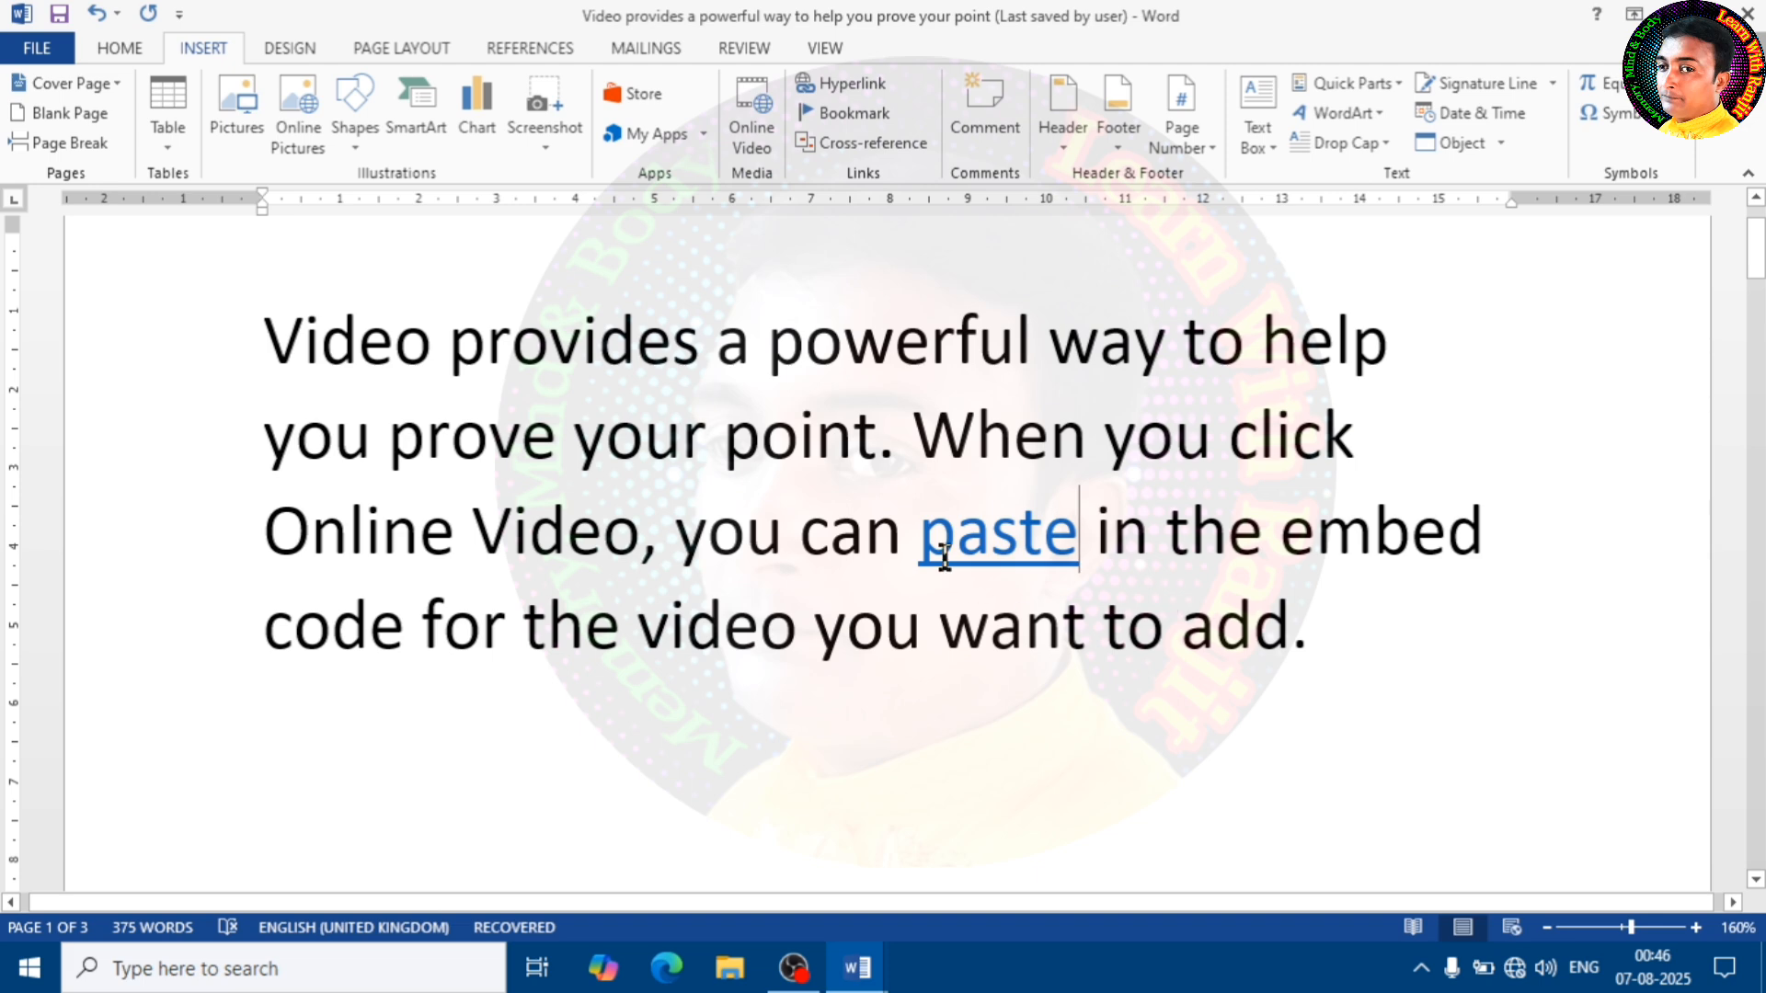
Follow the "paste" hyperlink, look through the linked letter, and return to the sample document
mouse_move(963, 543)
click(990, 541)
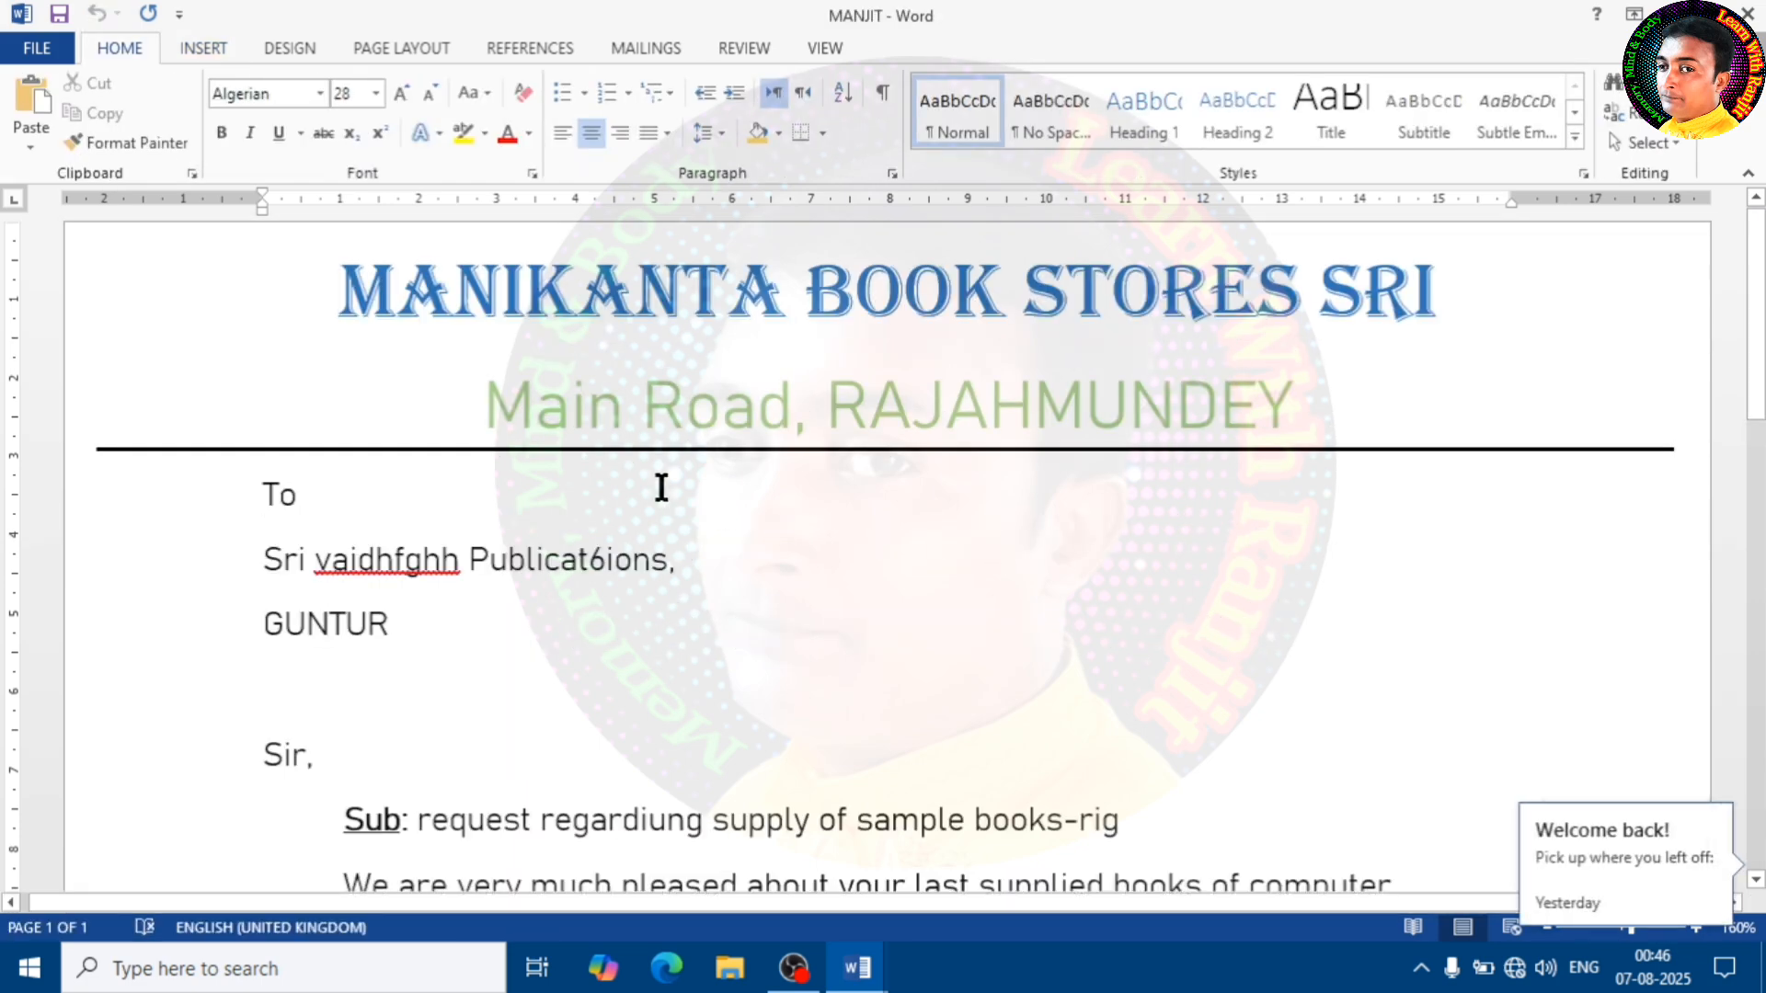
scroll(828, 623, down, 8)
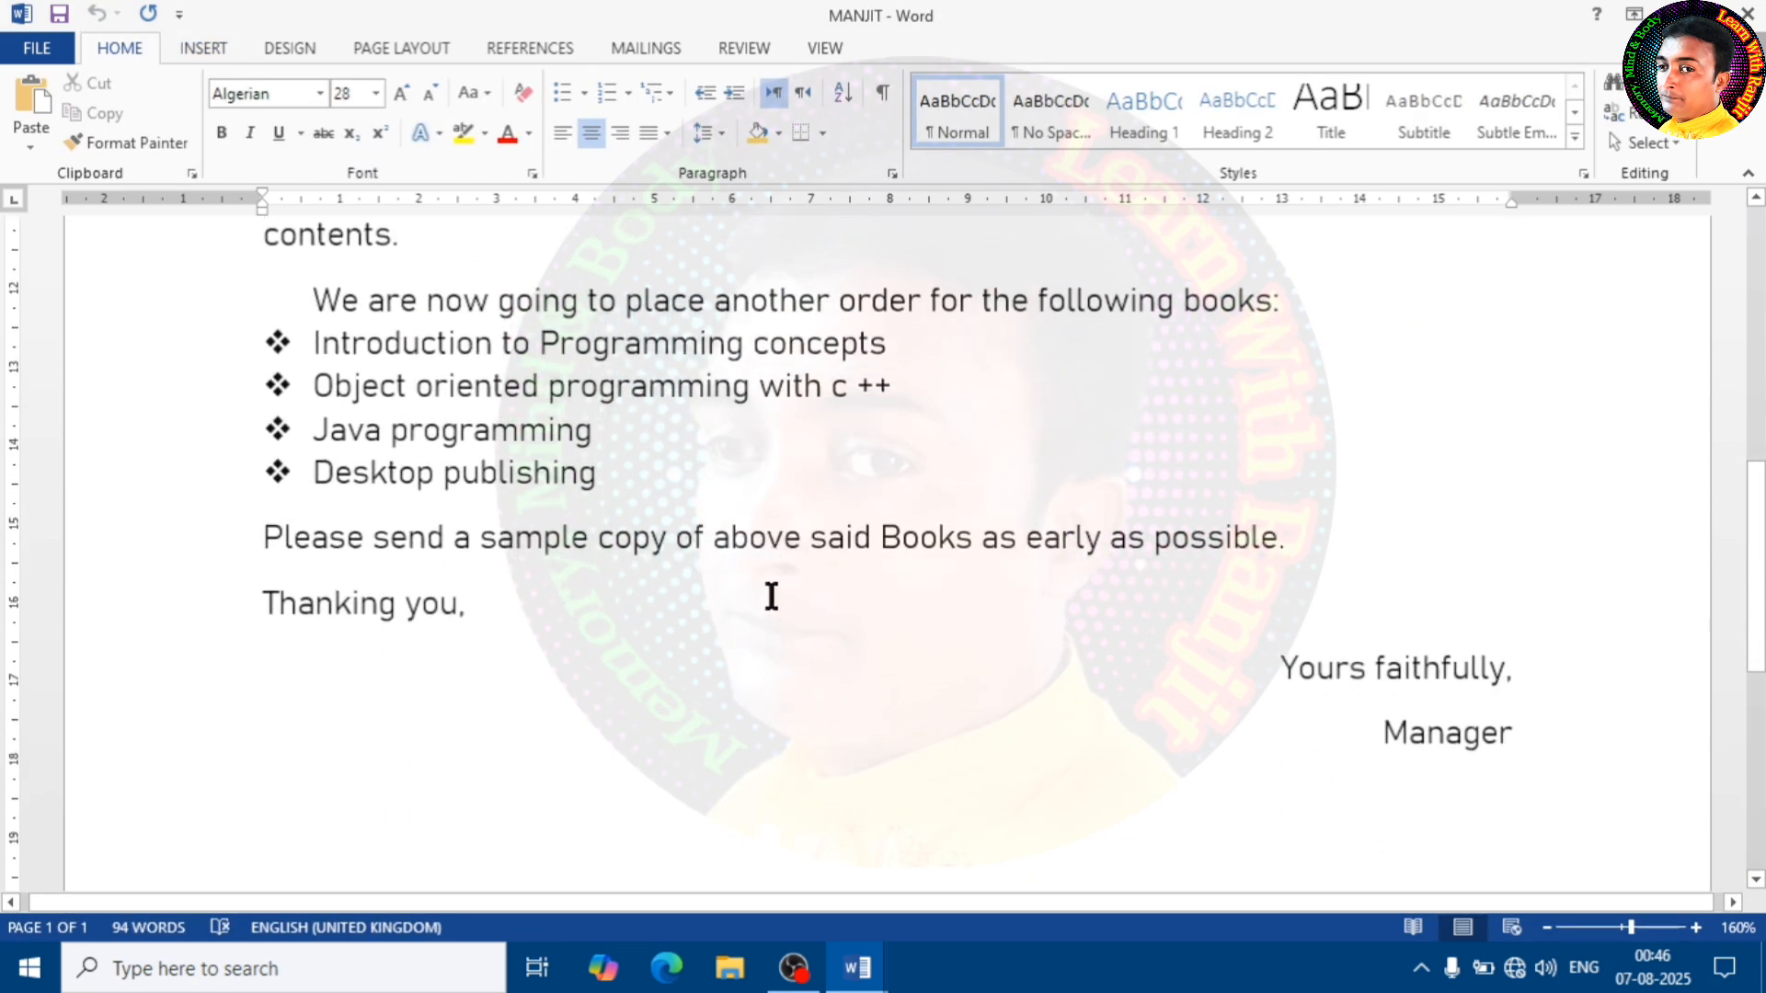
scroll(771, 596, down, 3)
scroll(769, 596, up, 12)
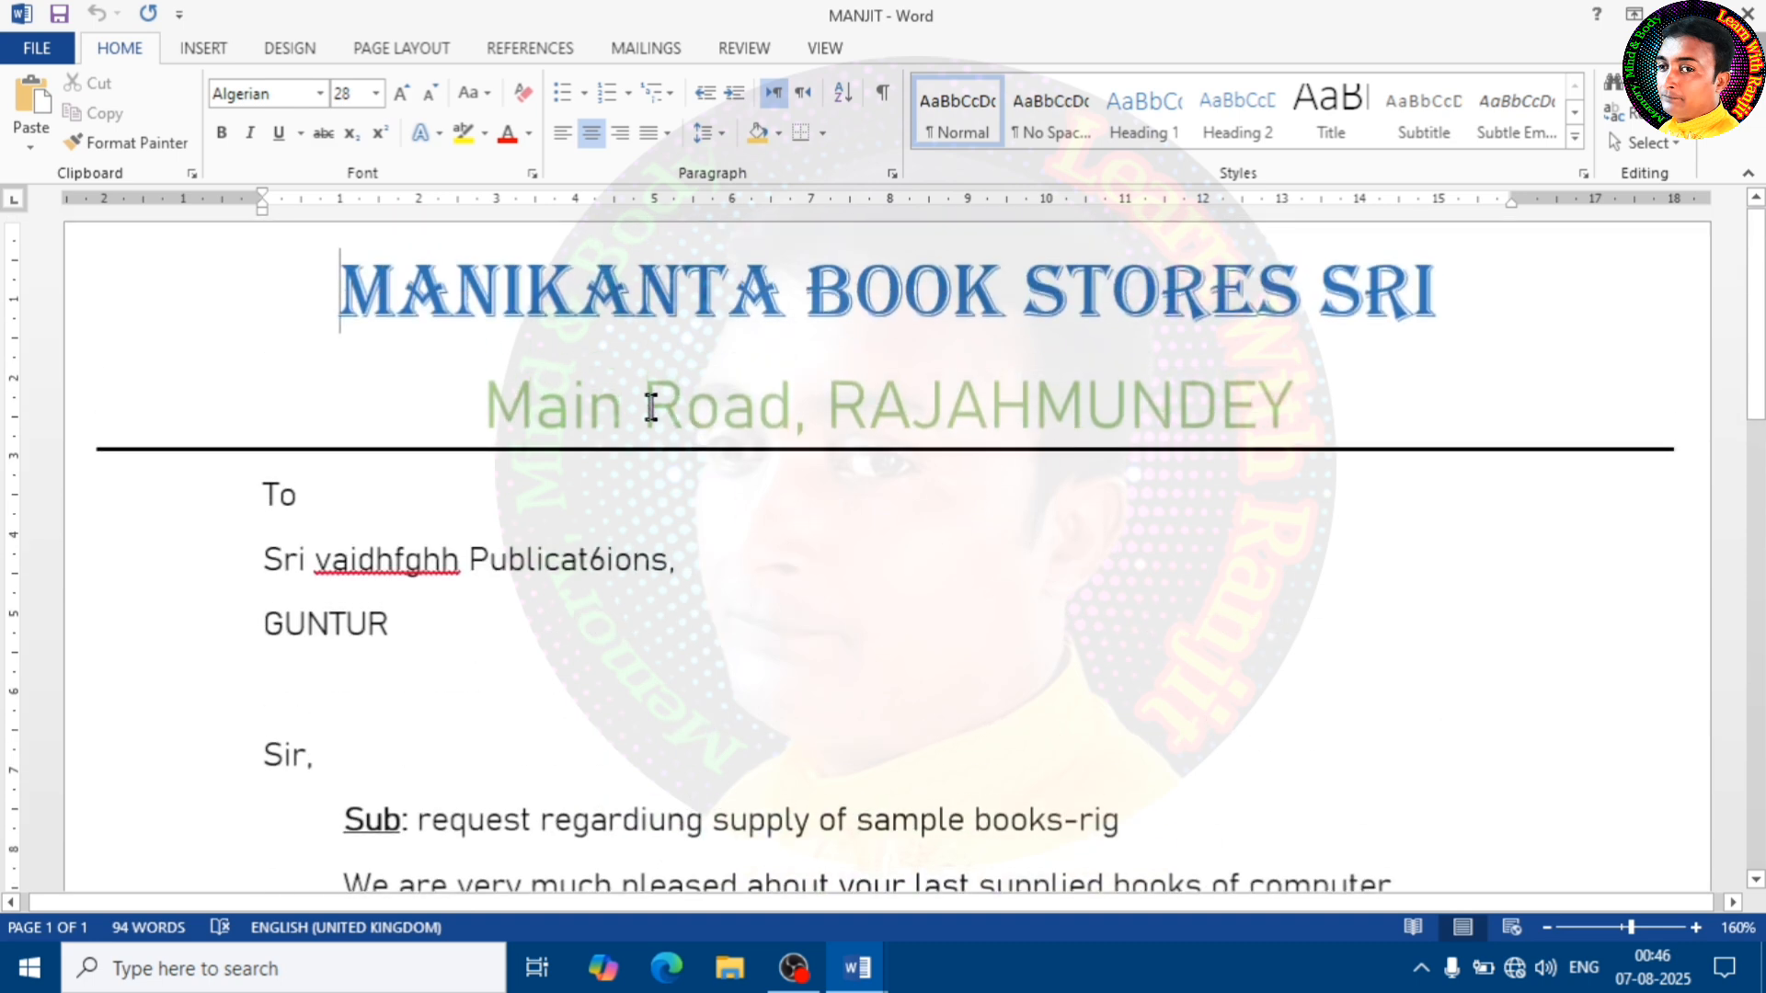
drag(652, 407, 750, 408)
click(761, 566)
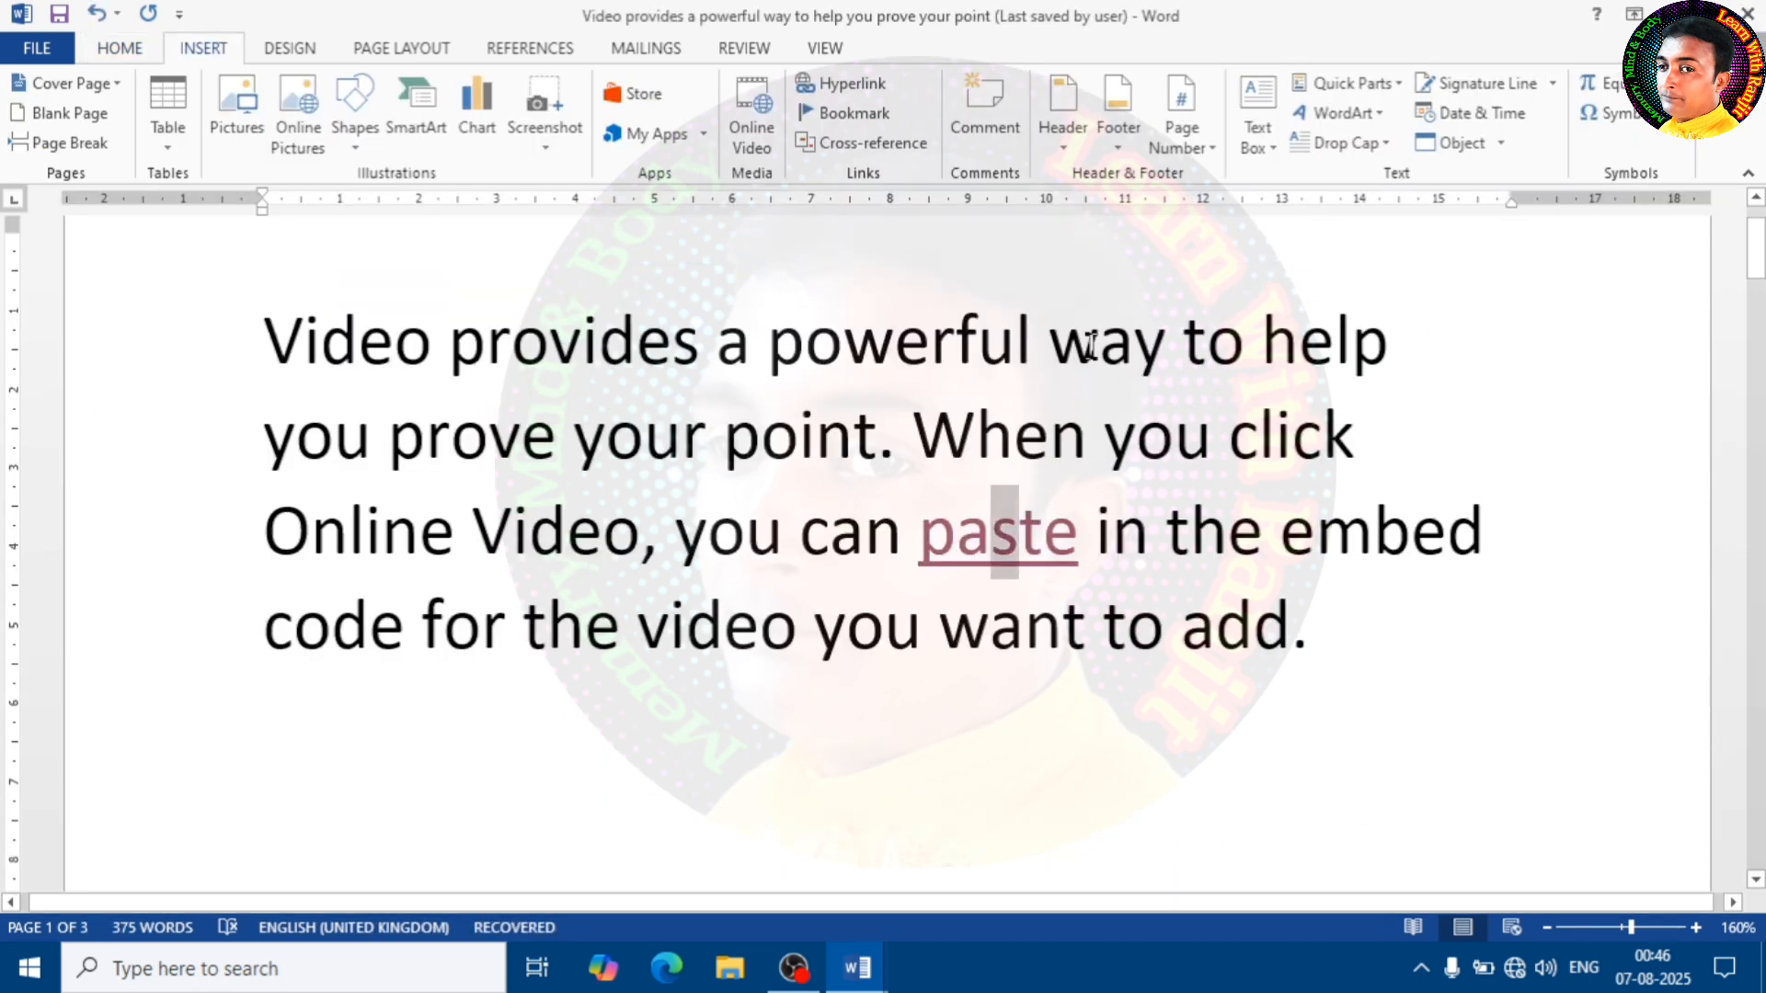
click(1025, 612)
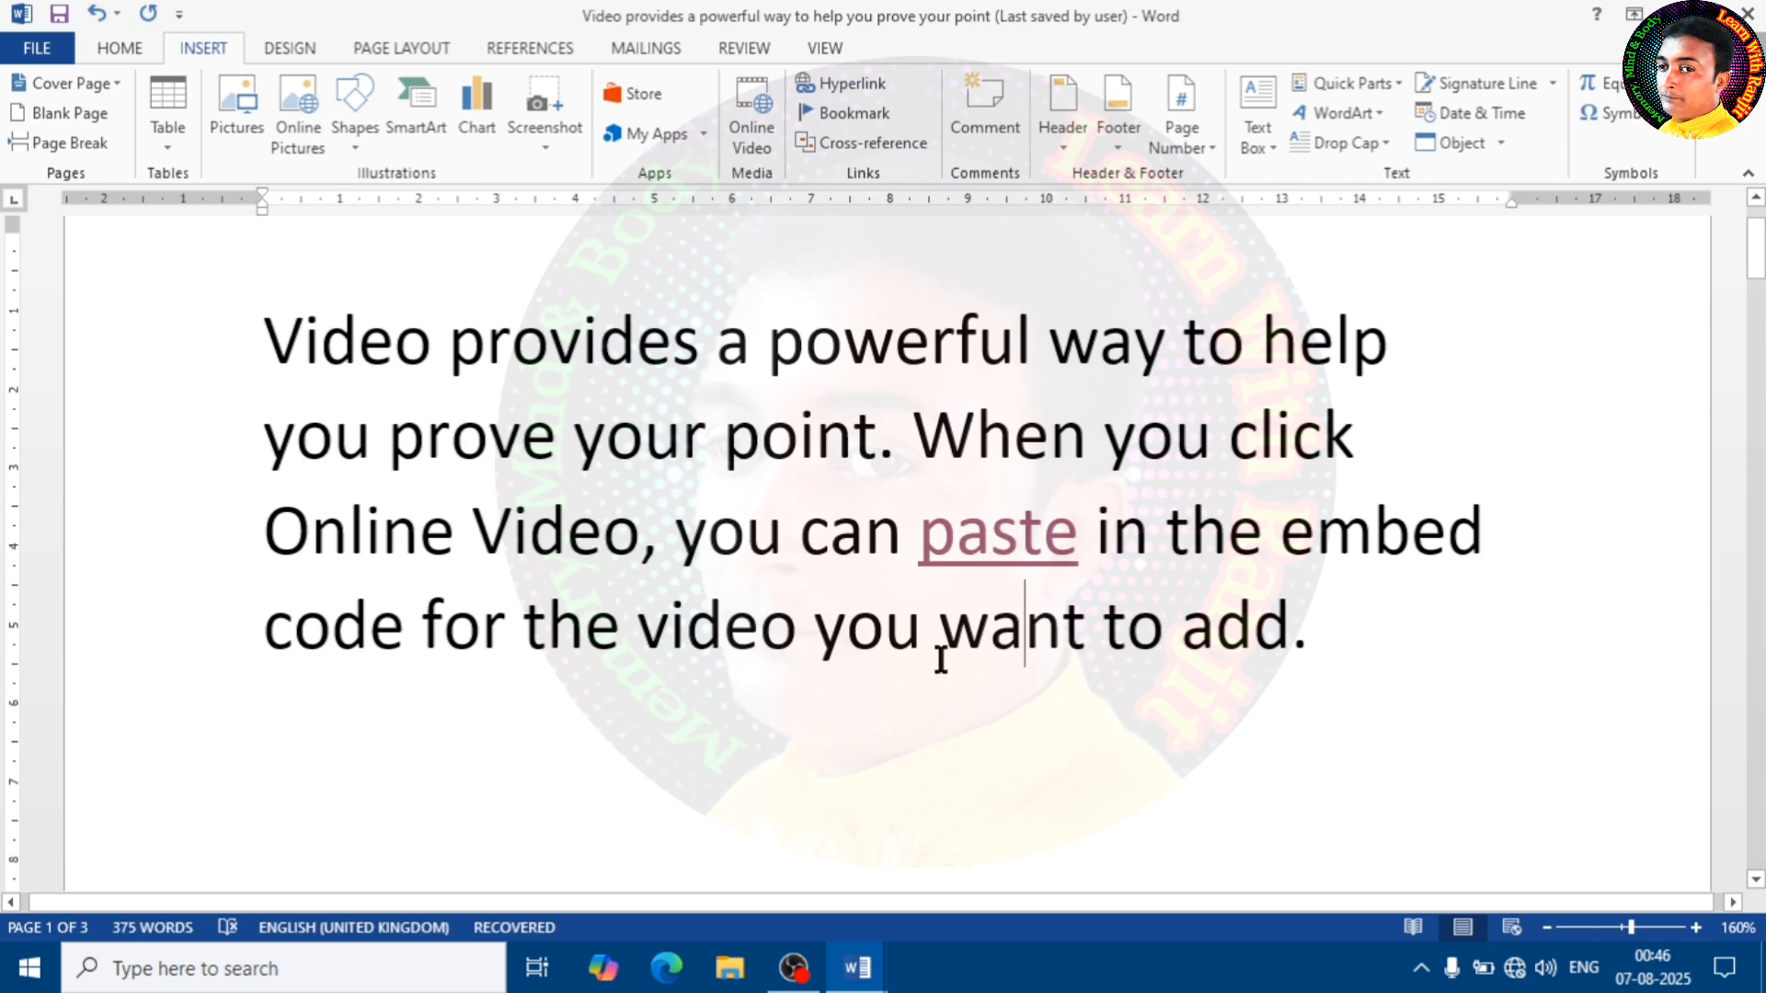
Draw a right block arrow below the opening paragraph, about 3.76 cm high and widened to about 6.33 cm
click(357, 138)
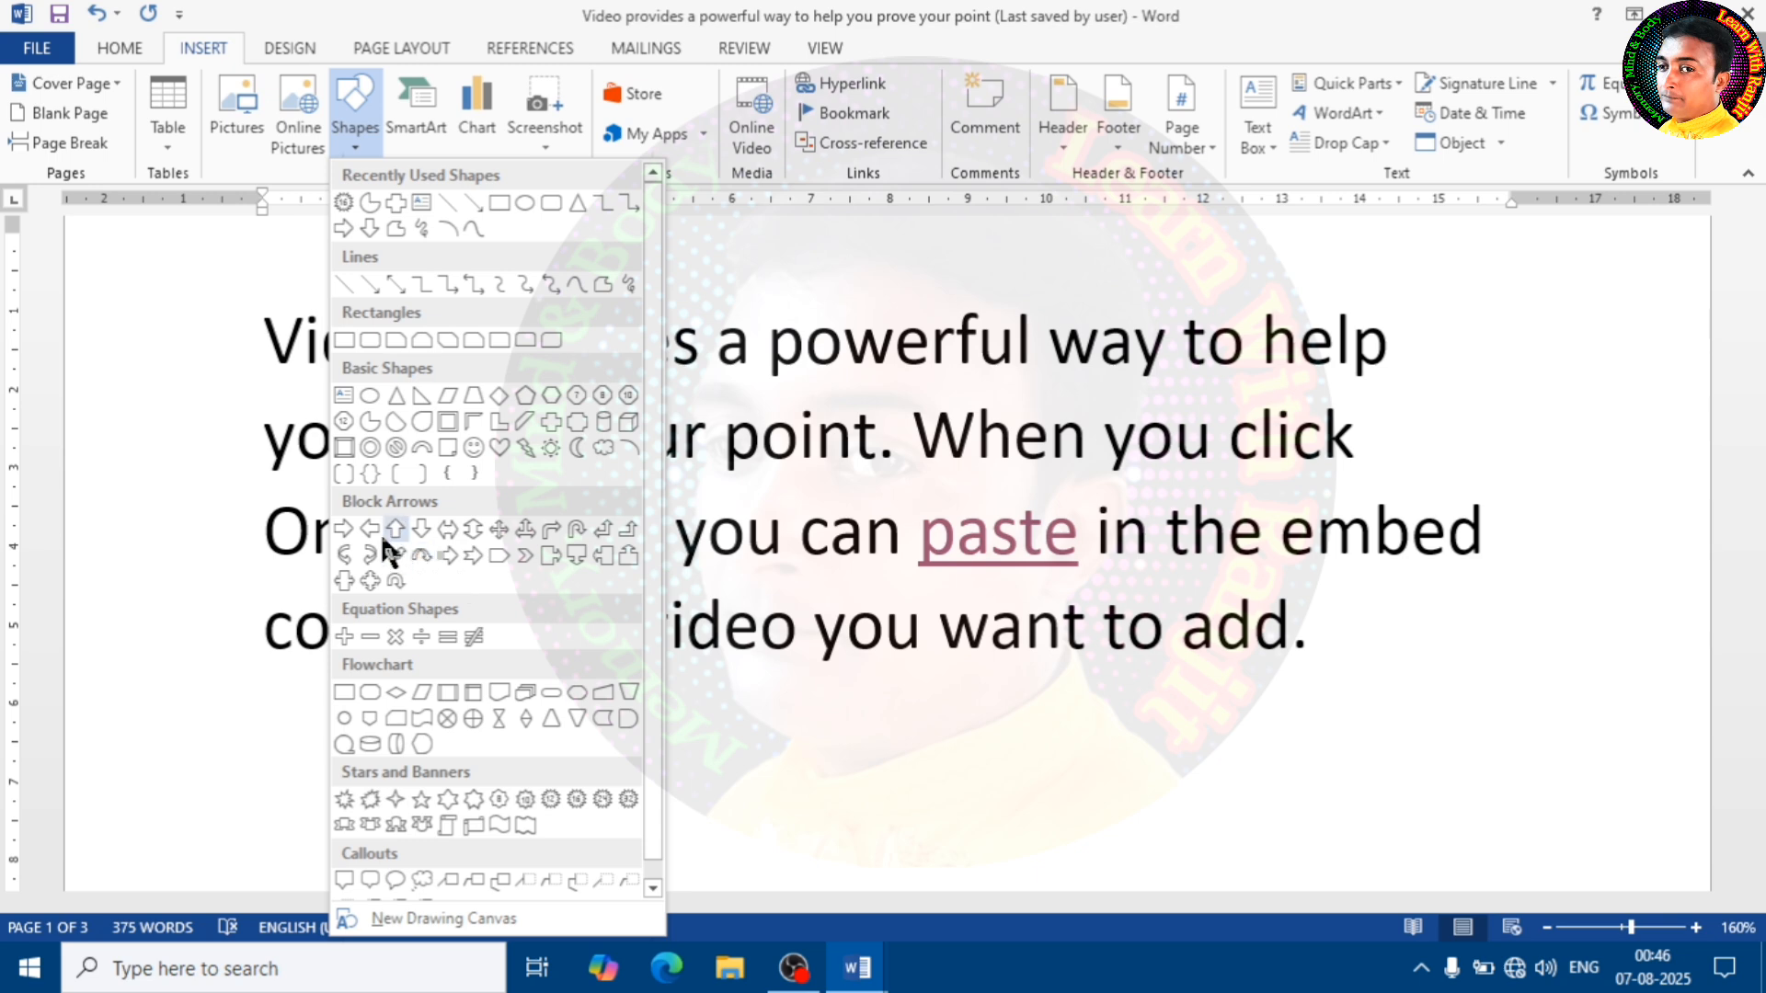
click(344, 529)
mouse_move(706, 708)
mouse_down()
mouse_move(914, 788)
mouse_move(871, 816)
mouse_move(947, 839)
mouse_move(1010, 821)
mouse_move(1119, 715)
mouse_up()
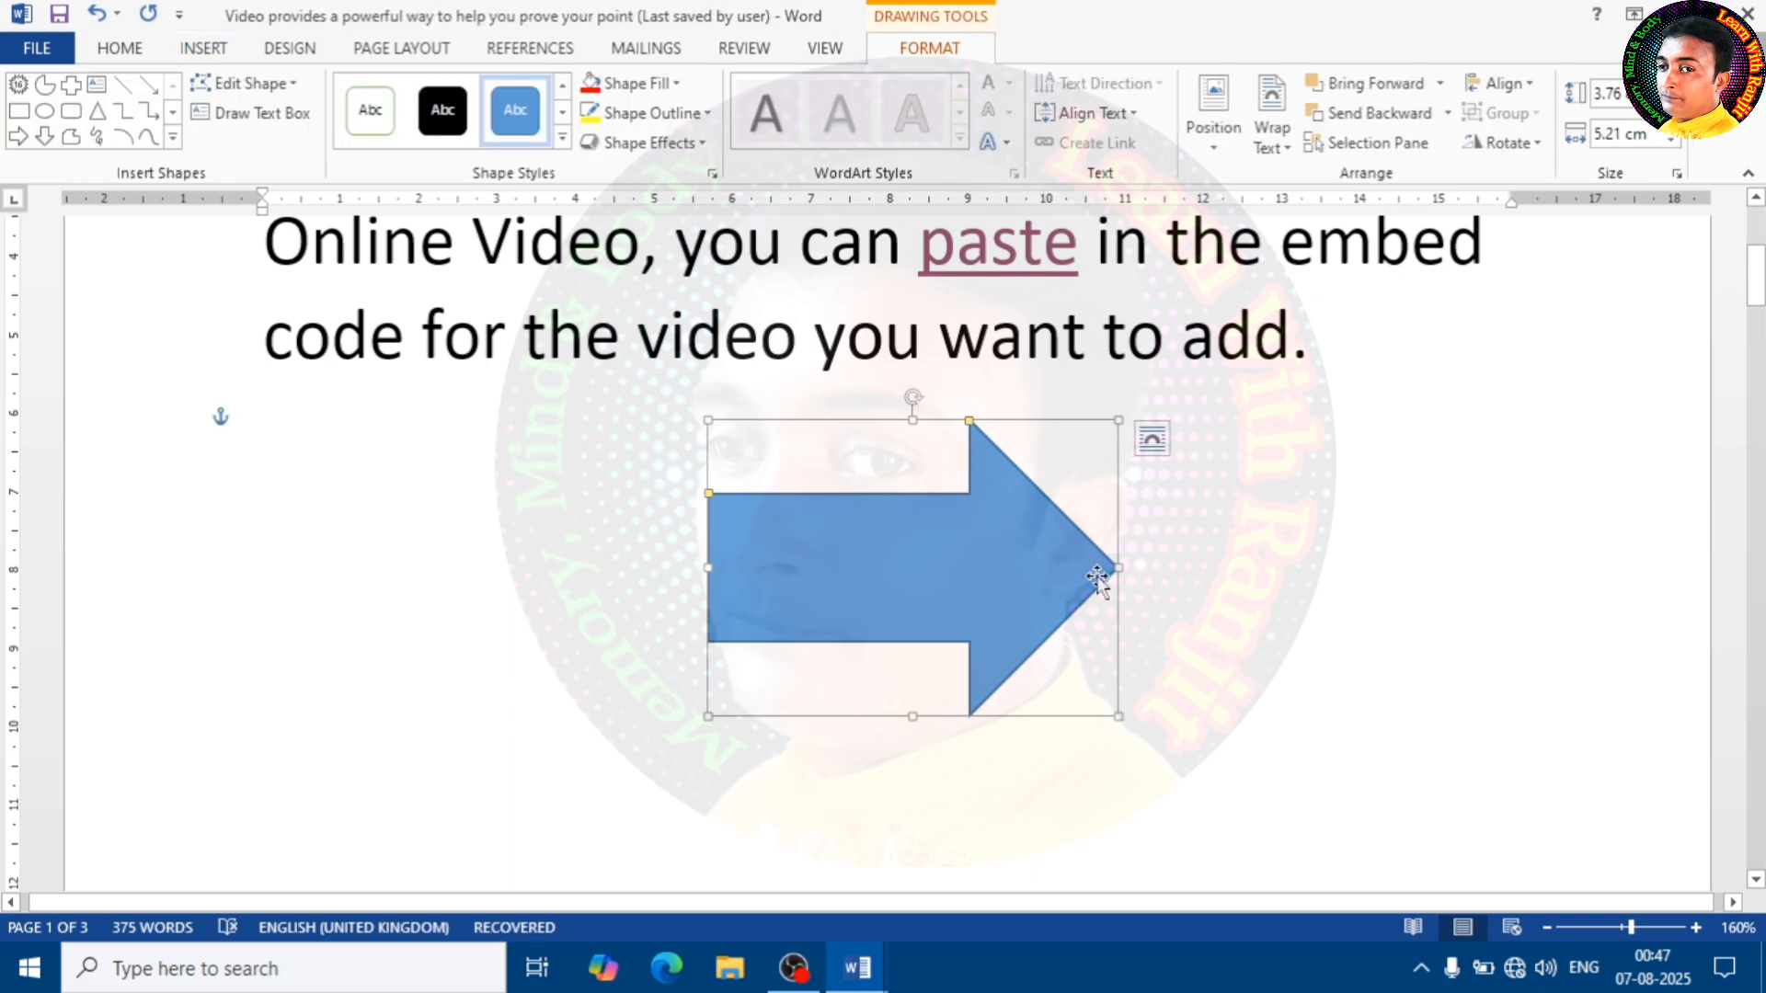
drag(1118, 568, 1206, 568)
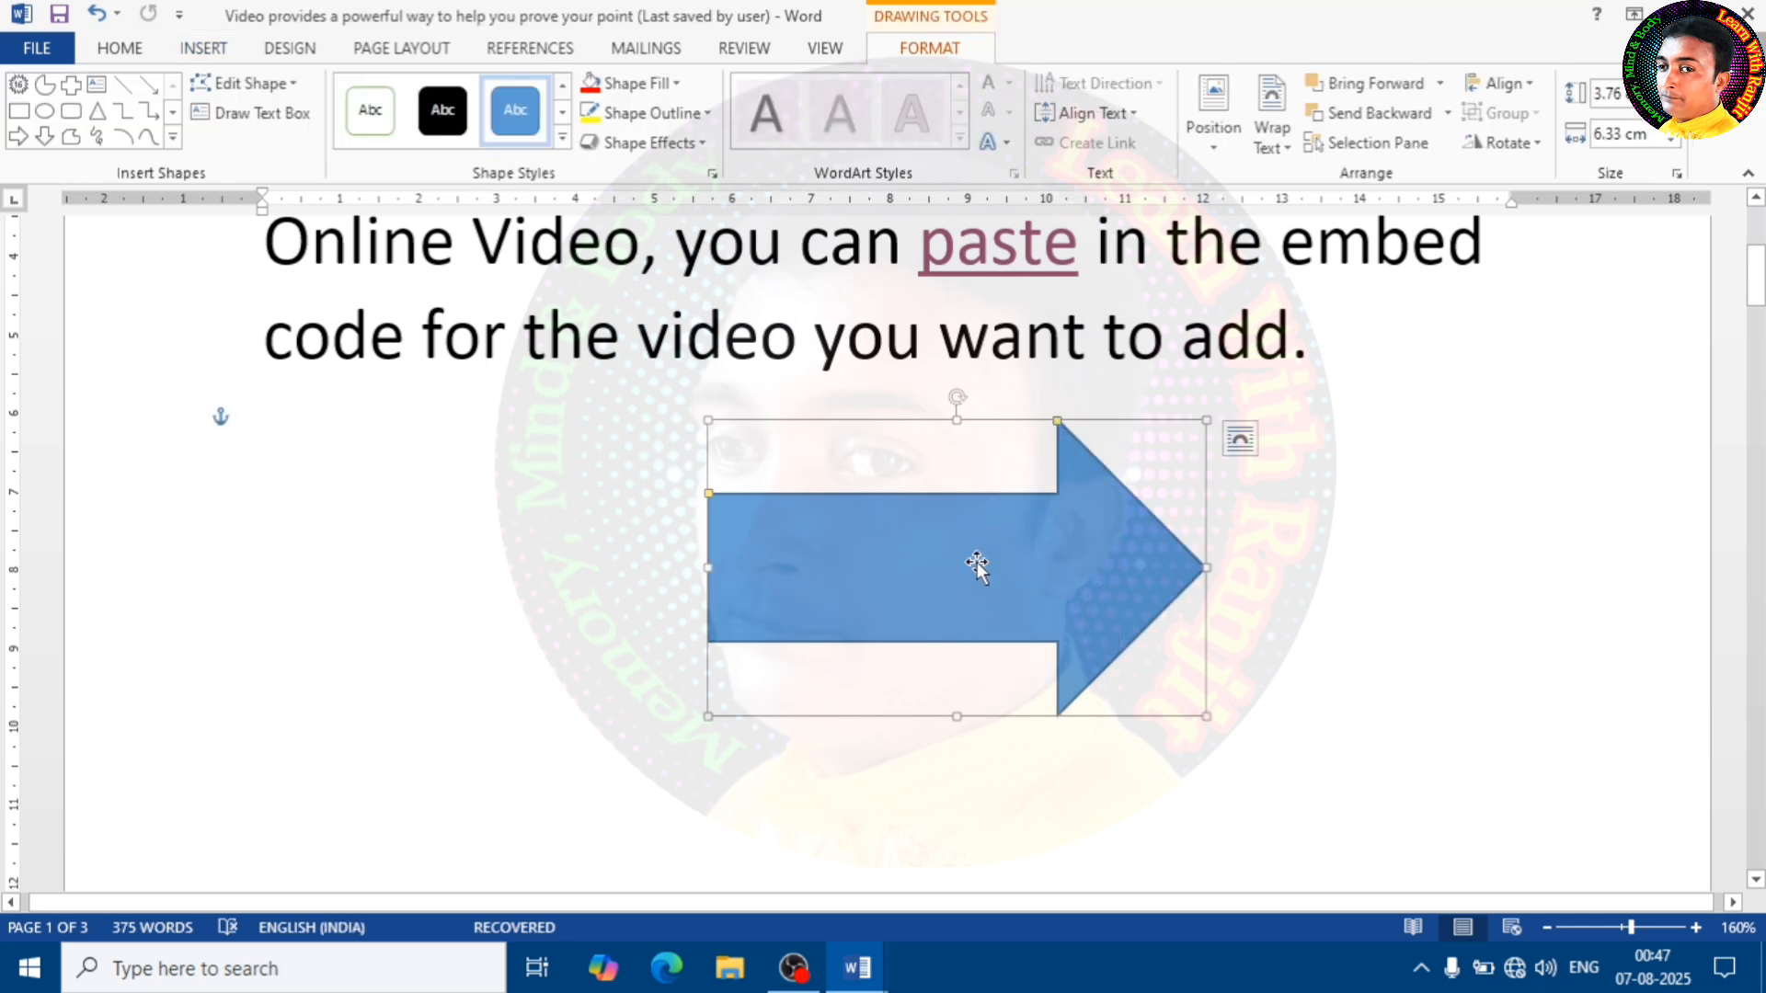
Add the text "Download Here" inside the block arrow
right_click(928, 549)
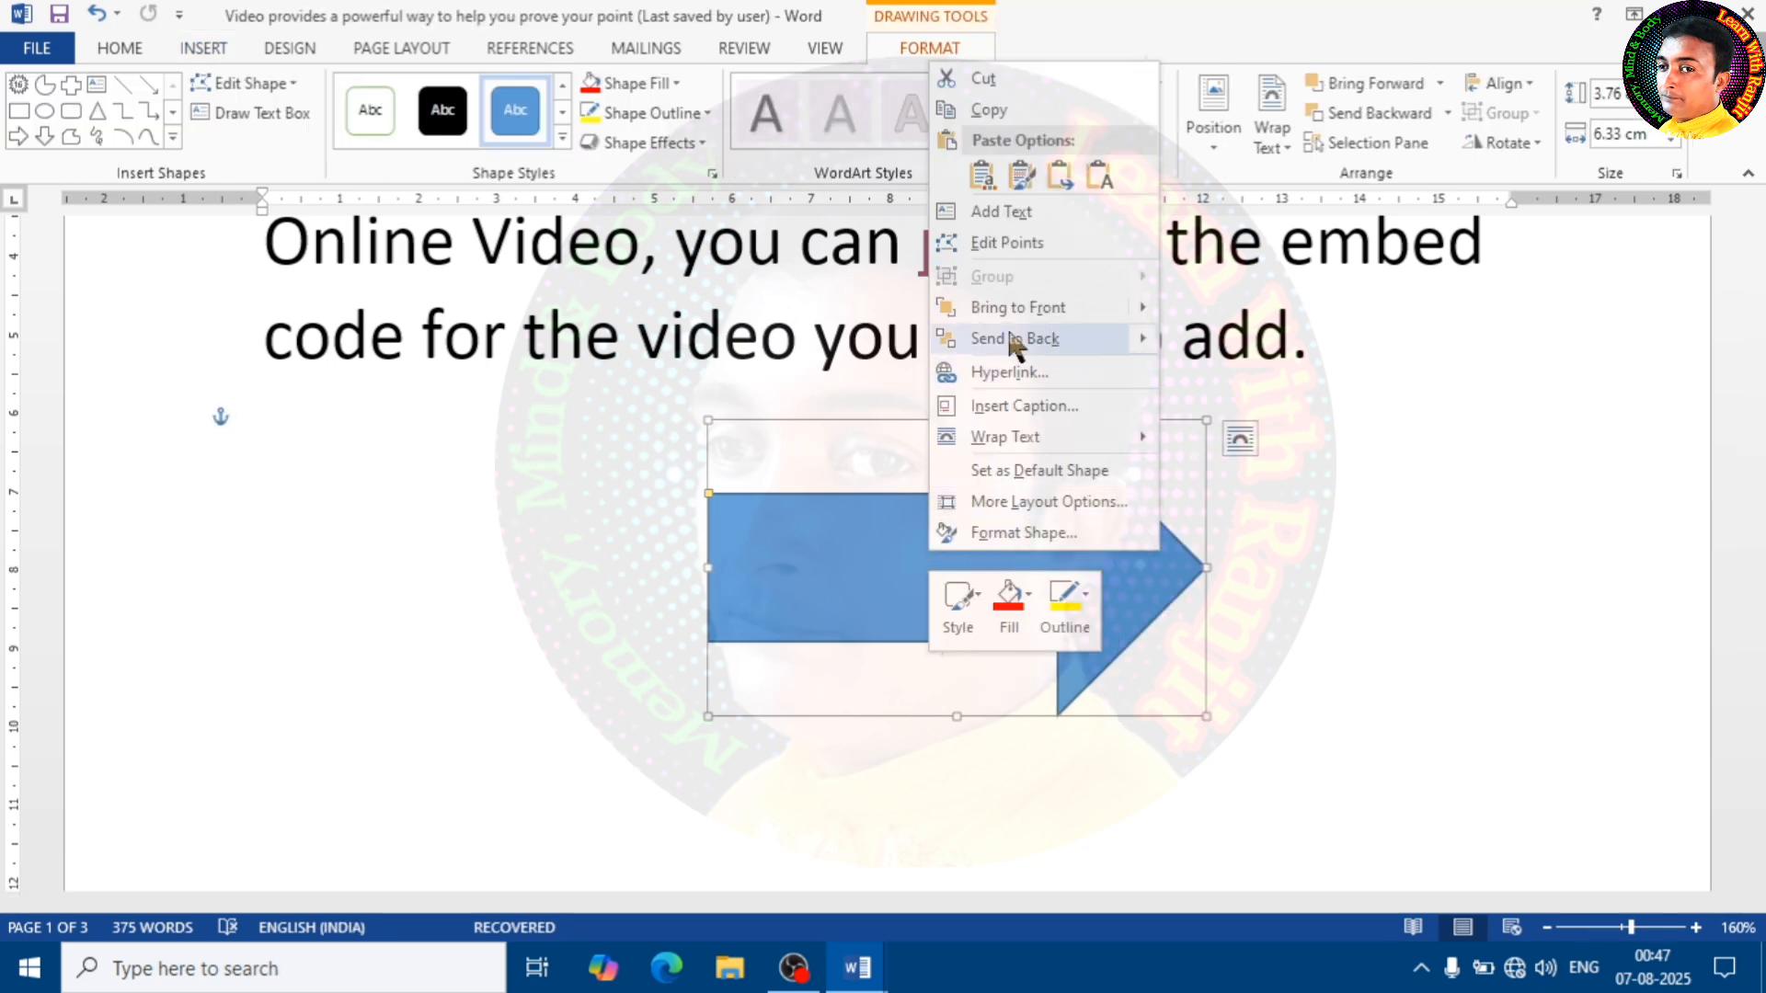
click(998, 213)
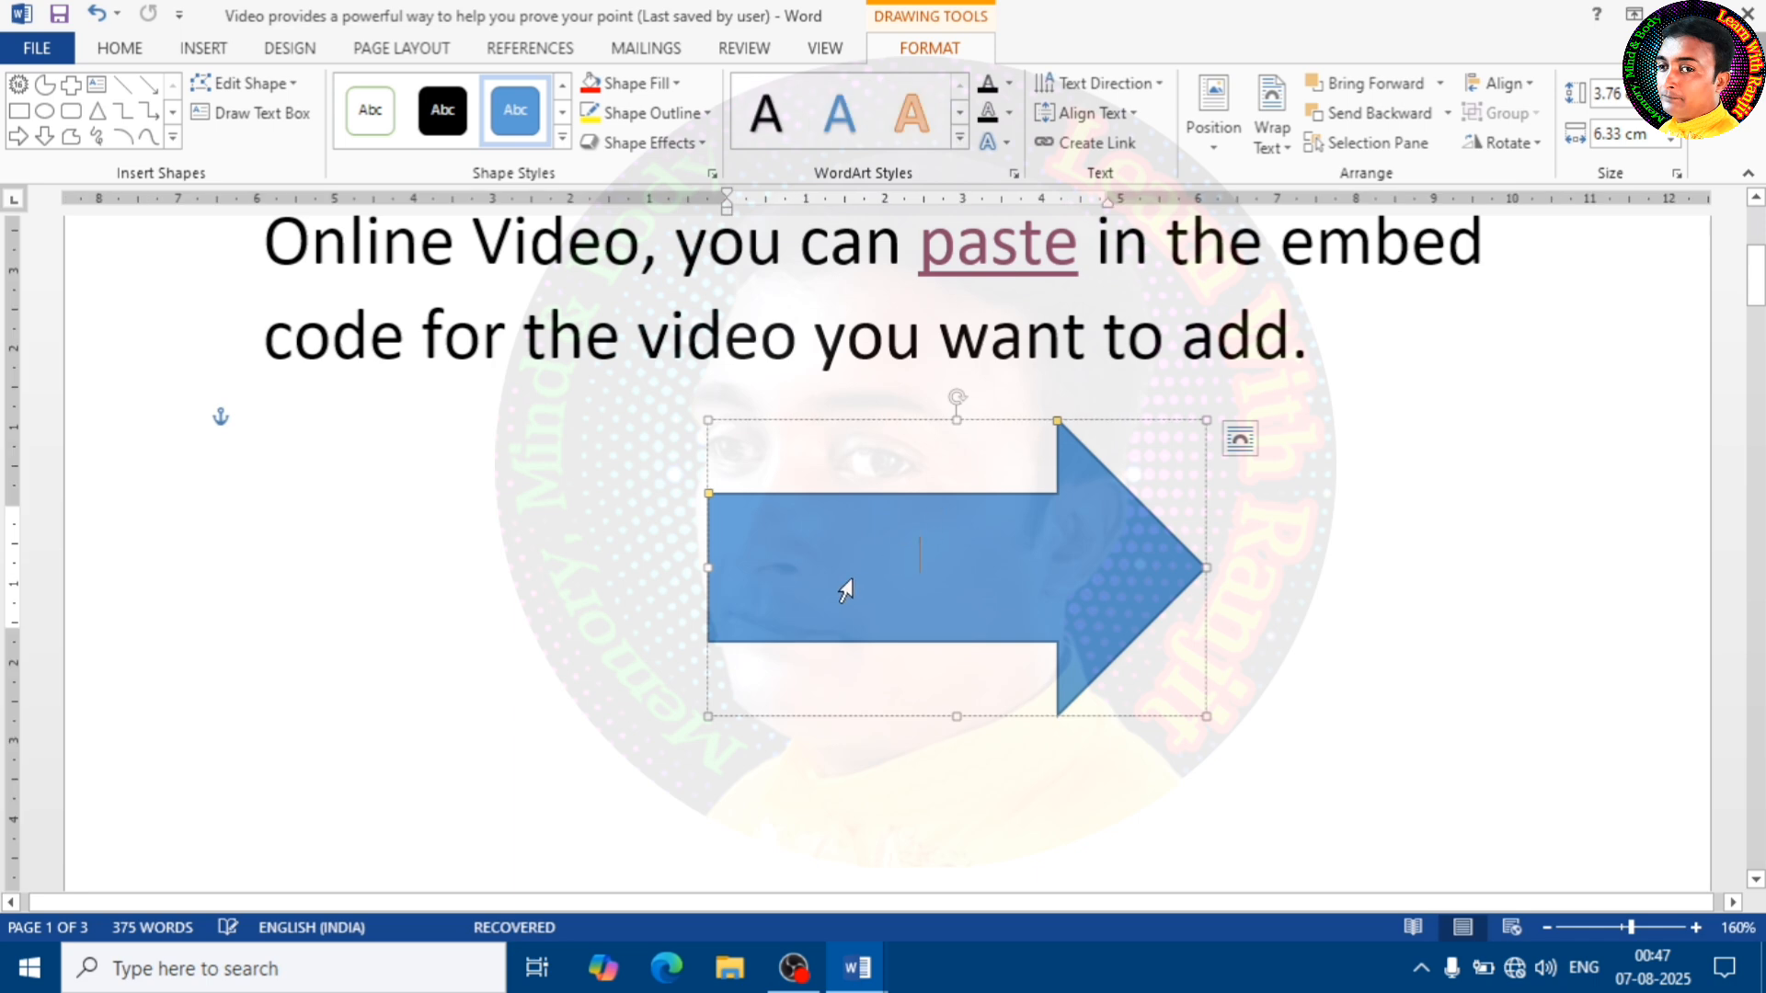
text(D)
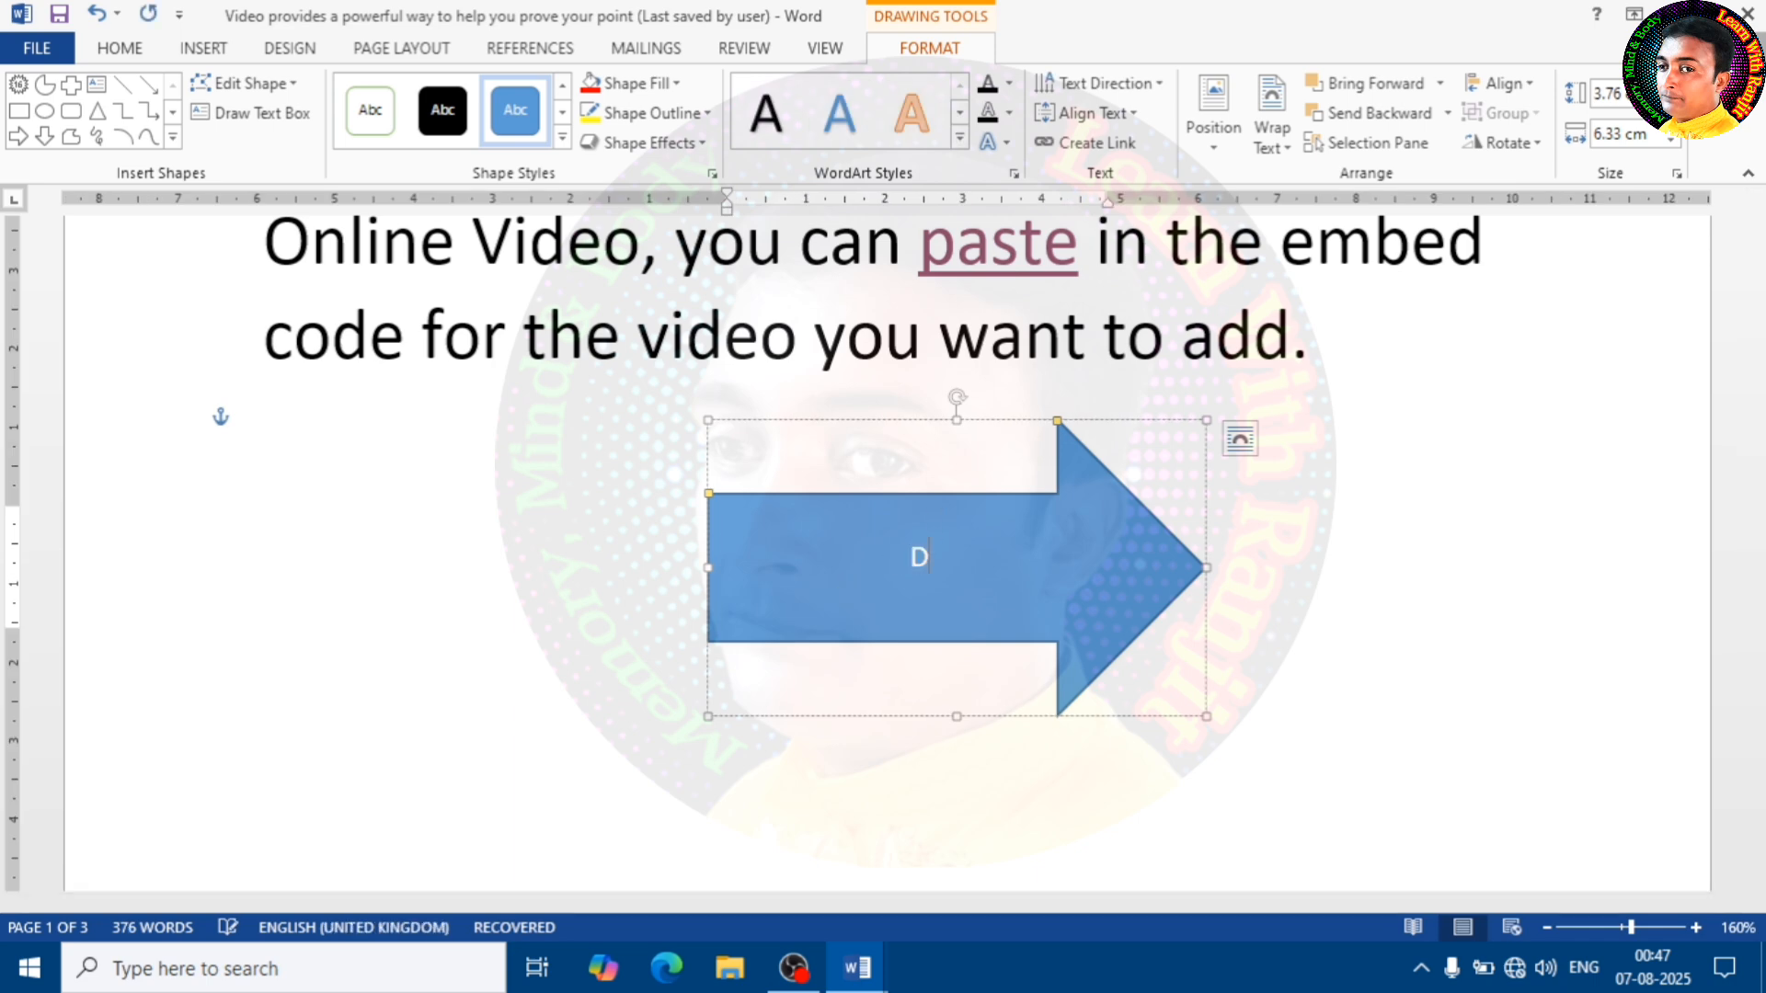
text(ownload Here)
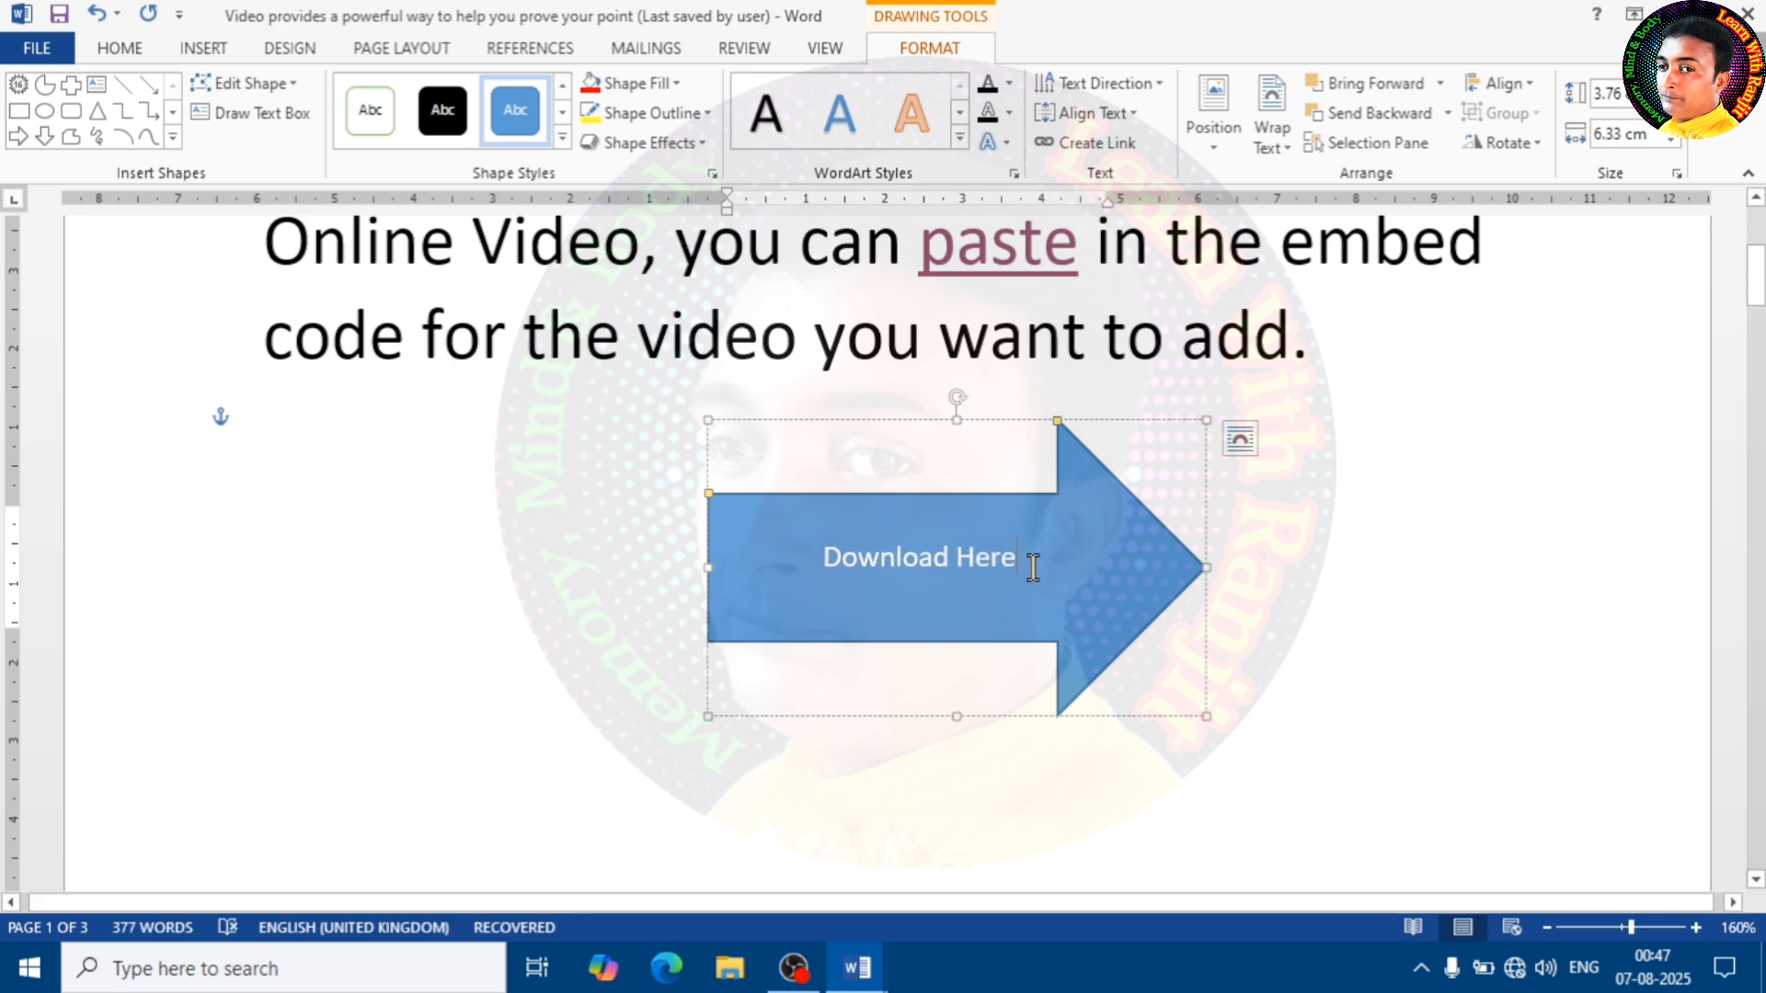
Enlarge the "Download Here" text in the arrow to font size 20
key(ctrl+a)
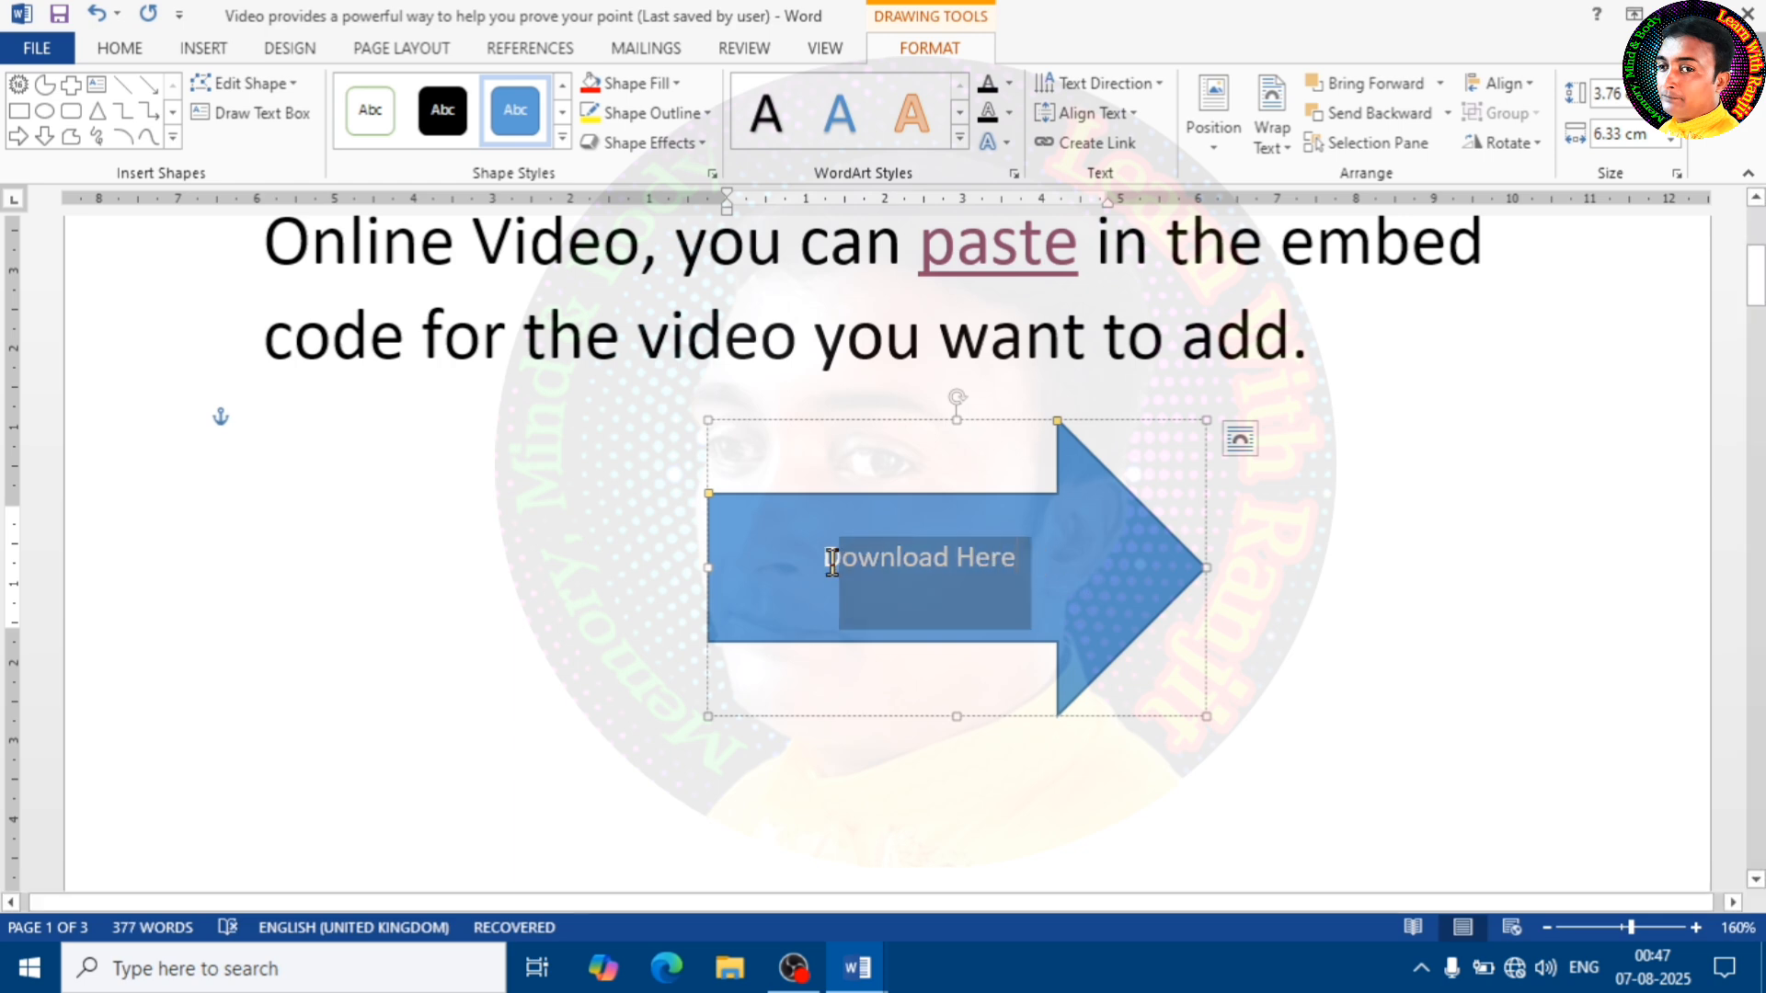
click(119, 49)
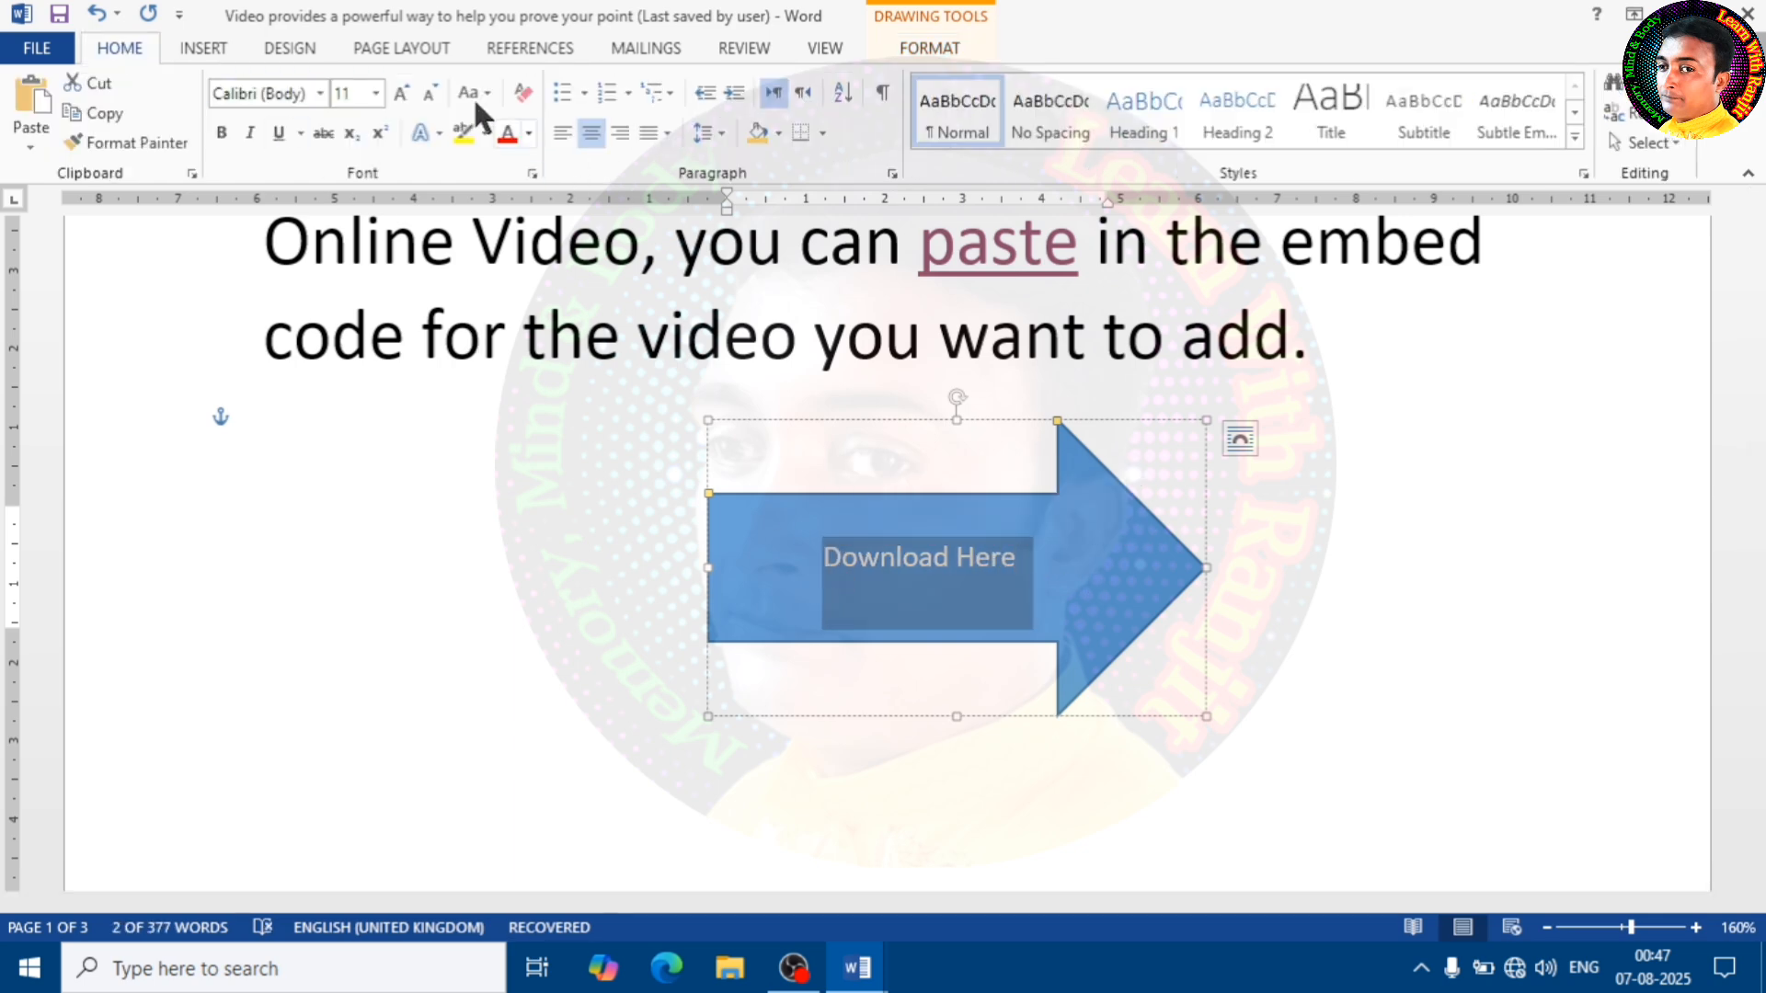
click(398, 91)
click(398, 91)
click(397, 91)
click(398, 91)
click(397, 91)
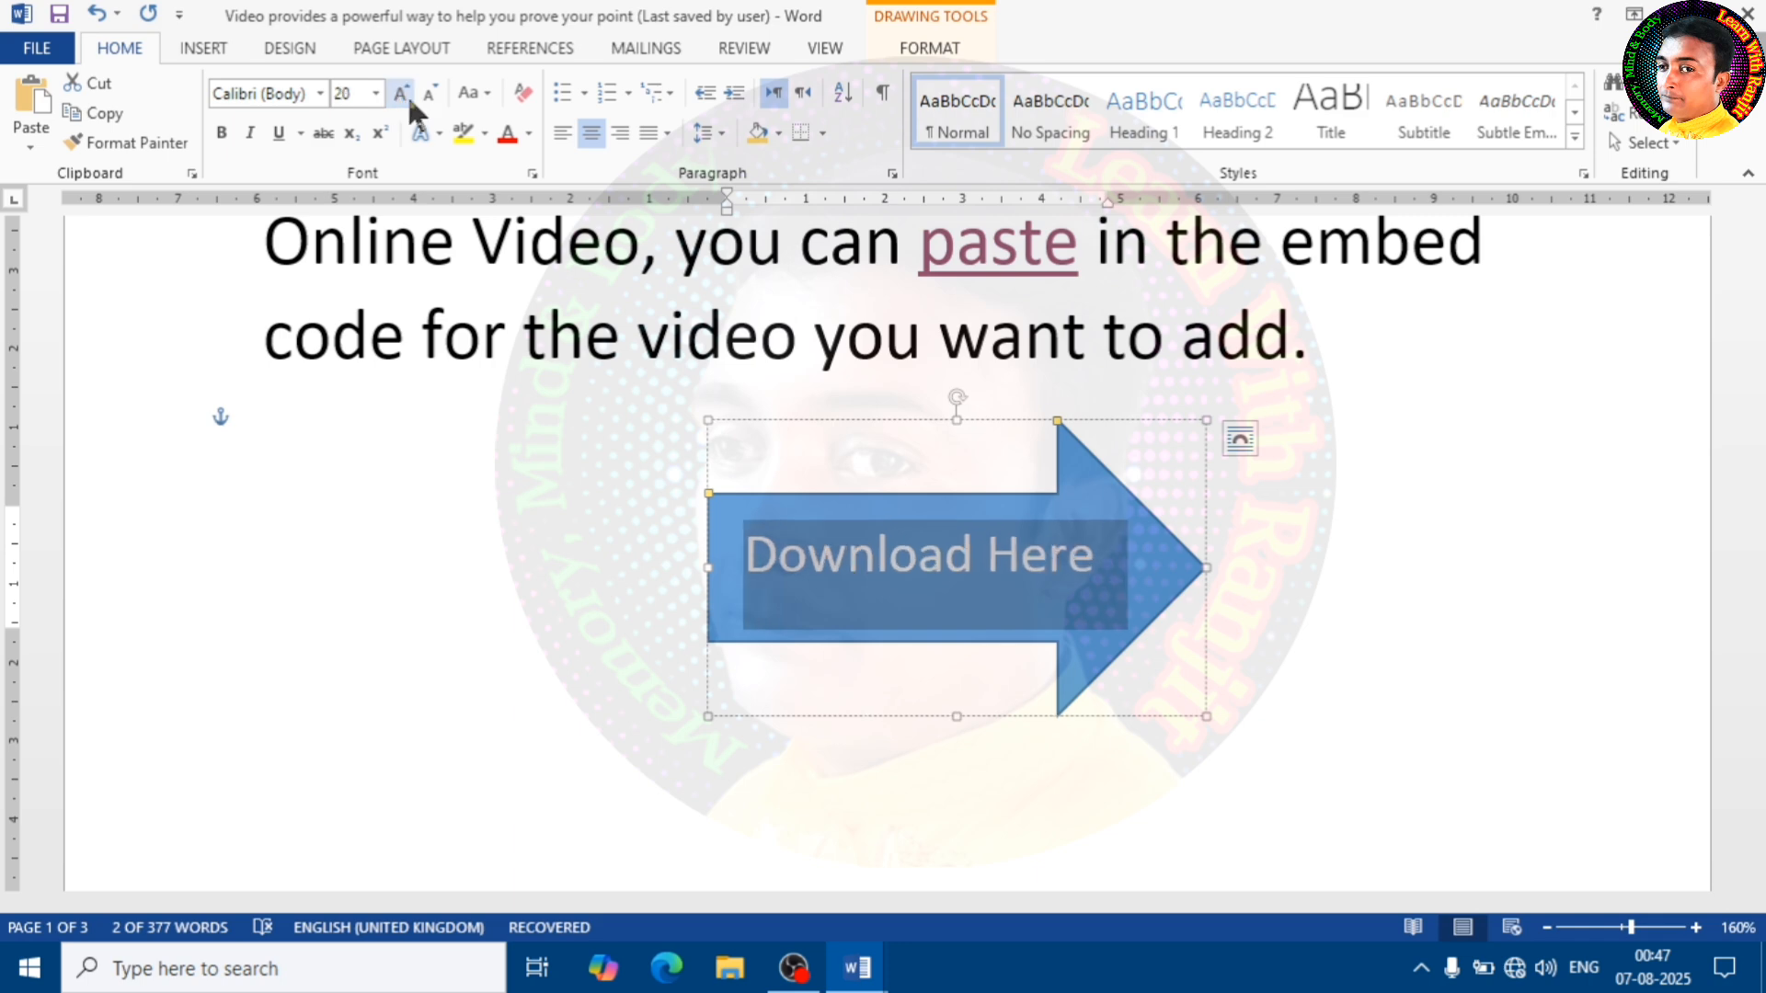
Colour the "Download Here" text inside the block arrow red
click(1324, 538)
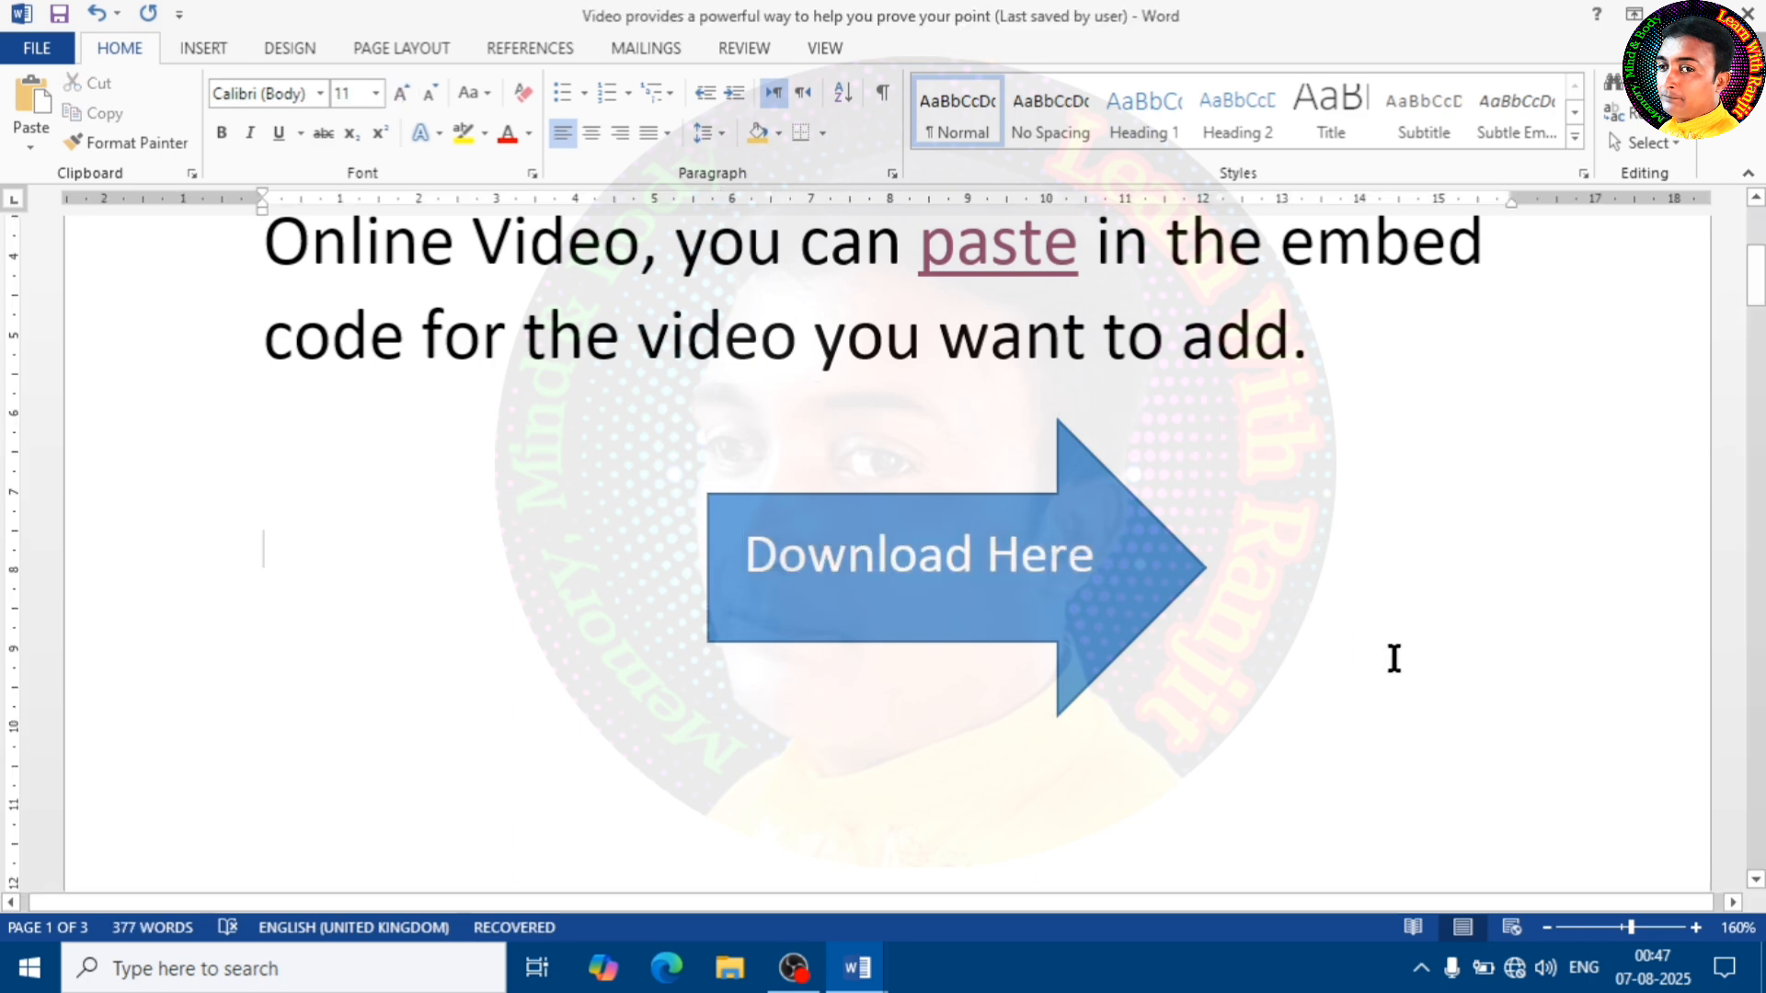
scroll(1168, 657, up, 1)
drag(1114, 664, 698, 646)
click(507, 138)
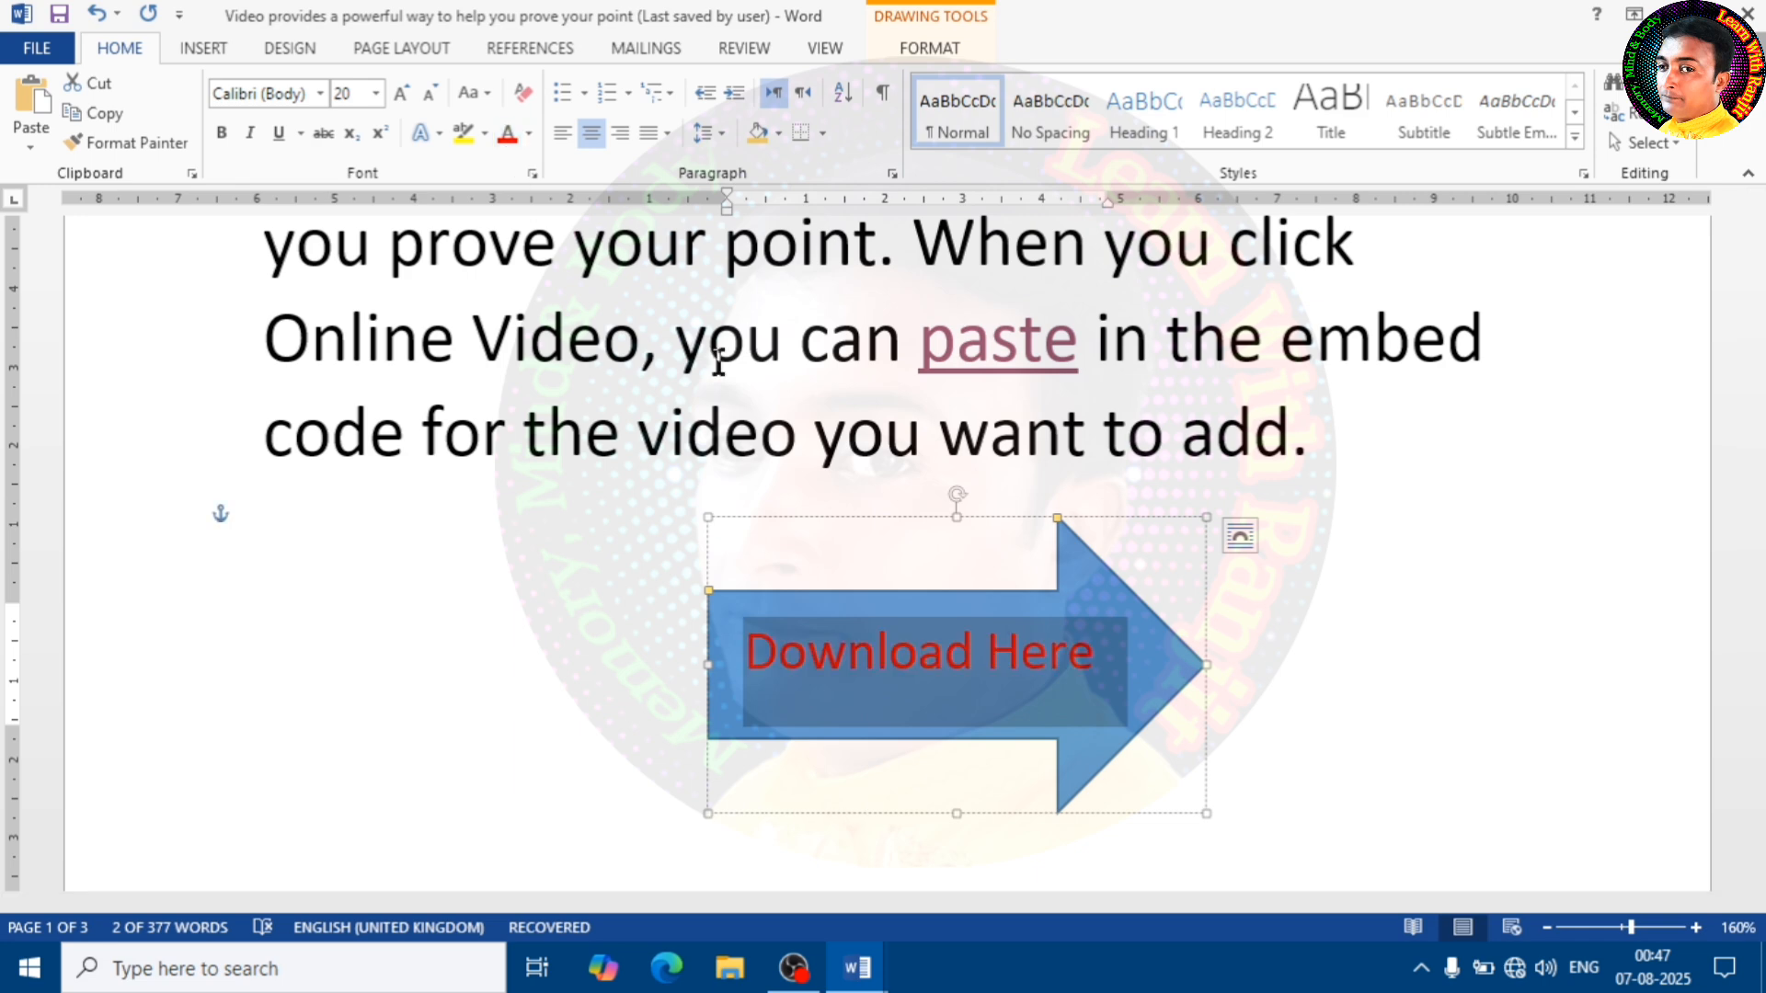
click(1394, 600)
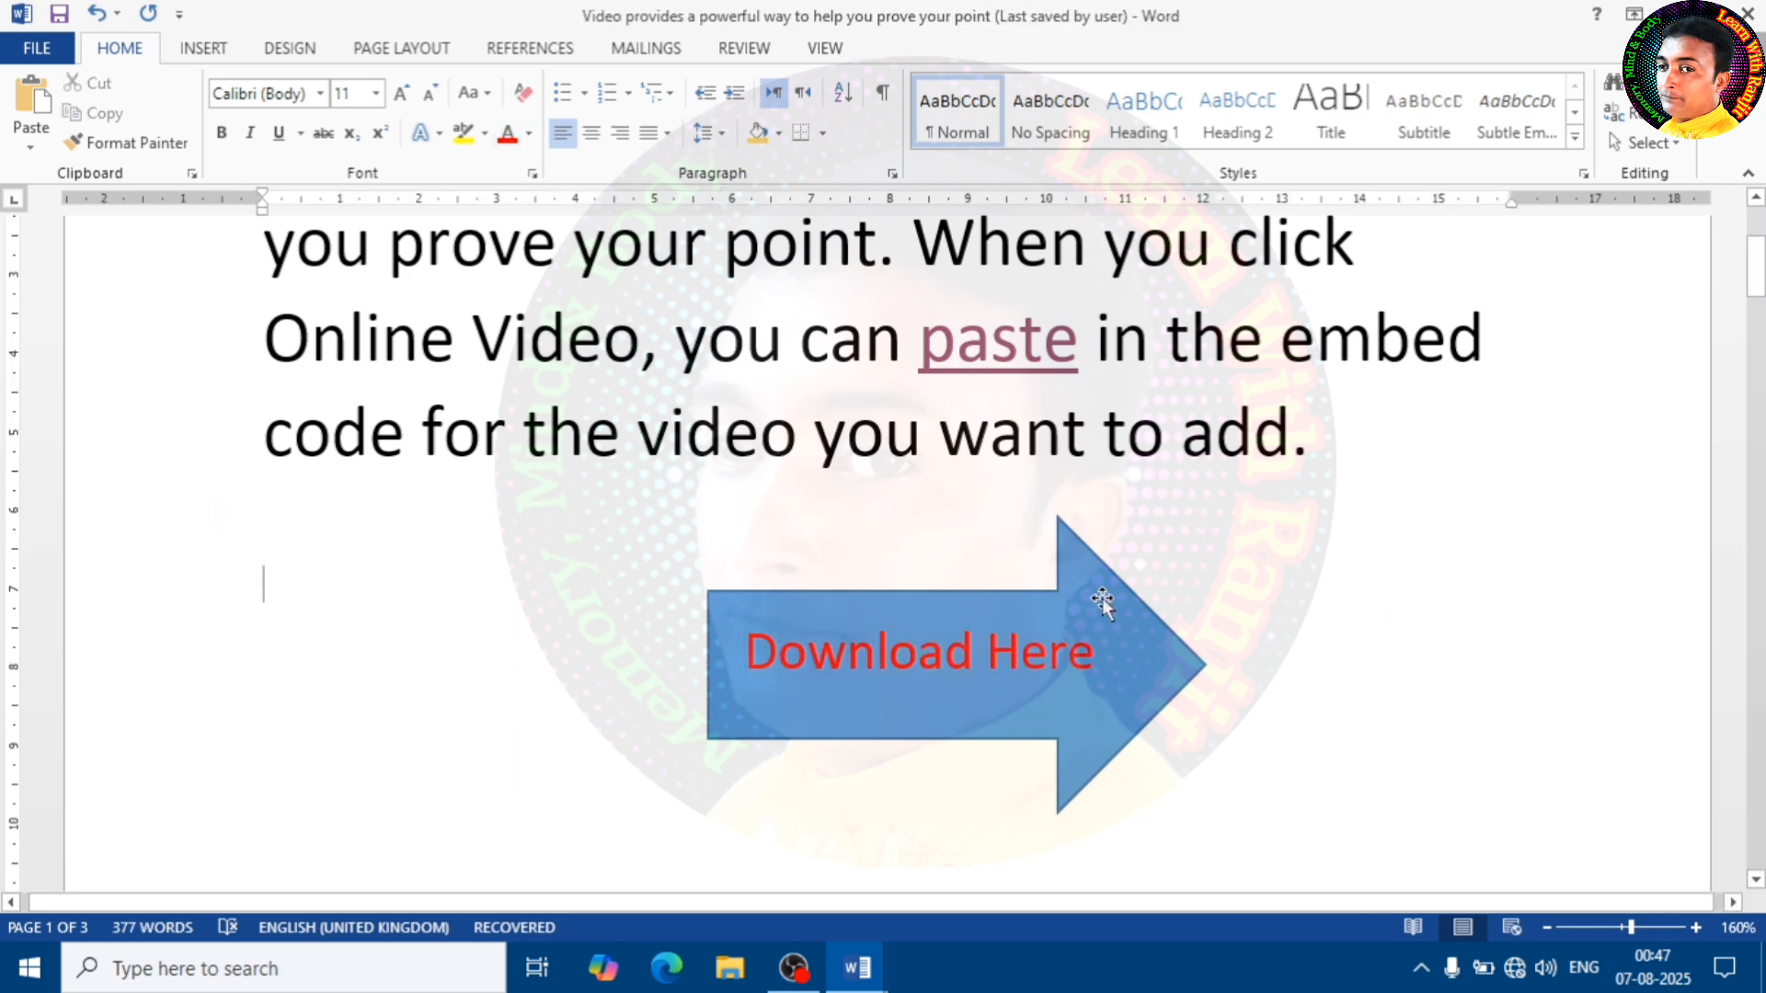
Hyperlink the word "Download" in the arrow to the existing file CV in the Downloads folder
click(990, 658)
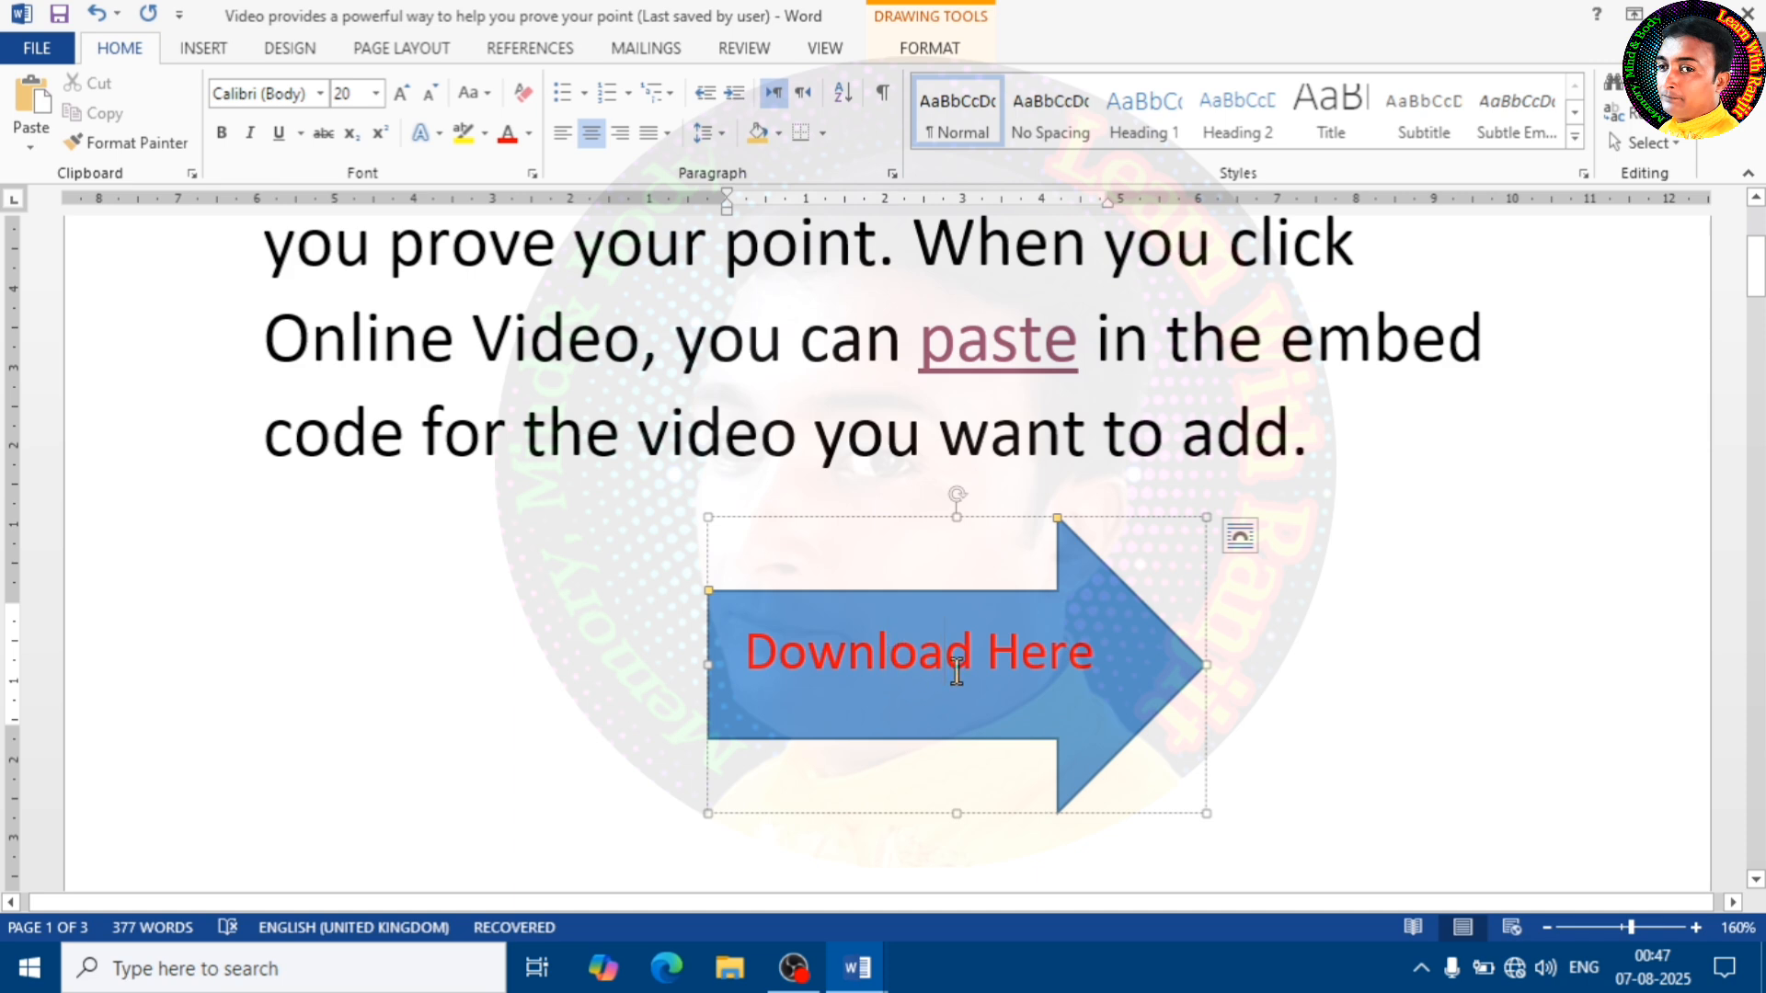
click(1280, 635)
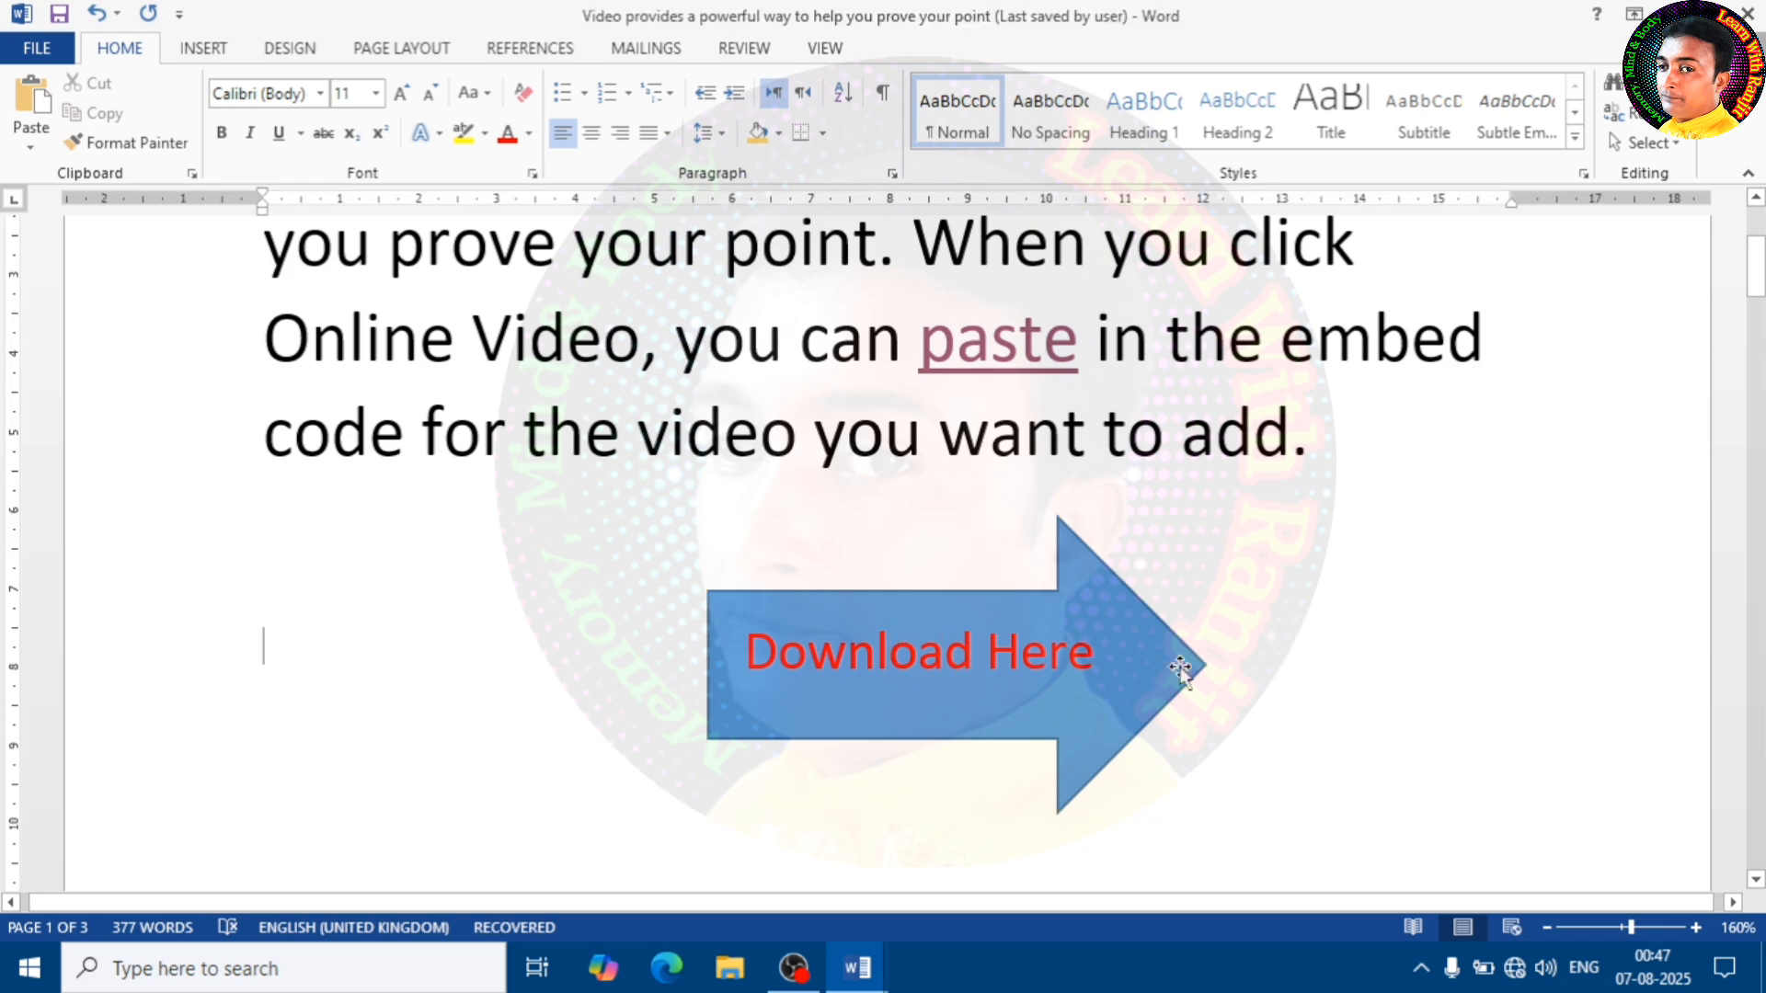
click(1017, 655)
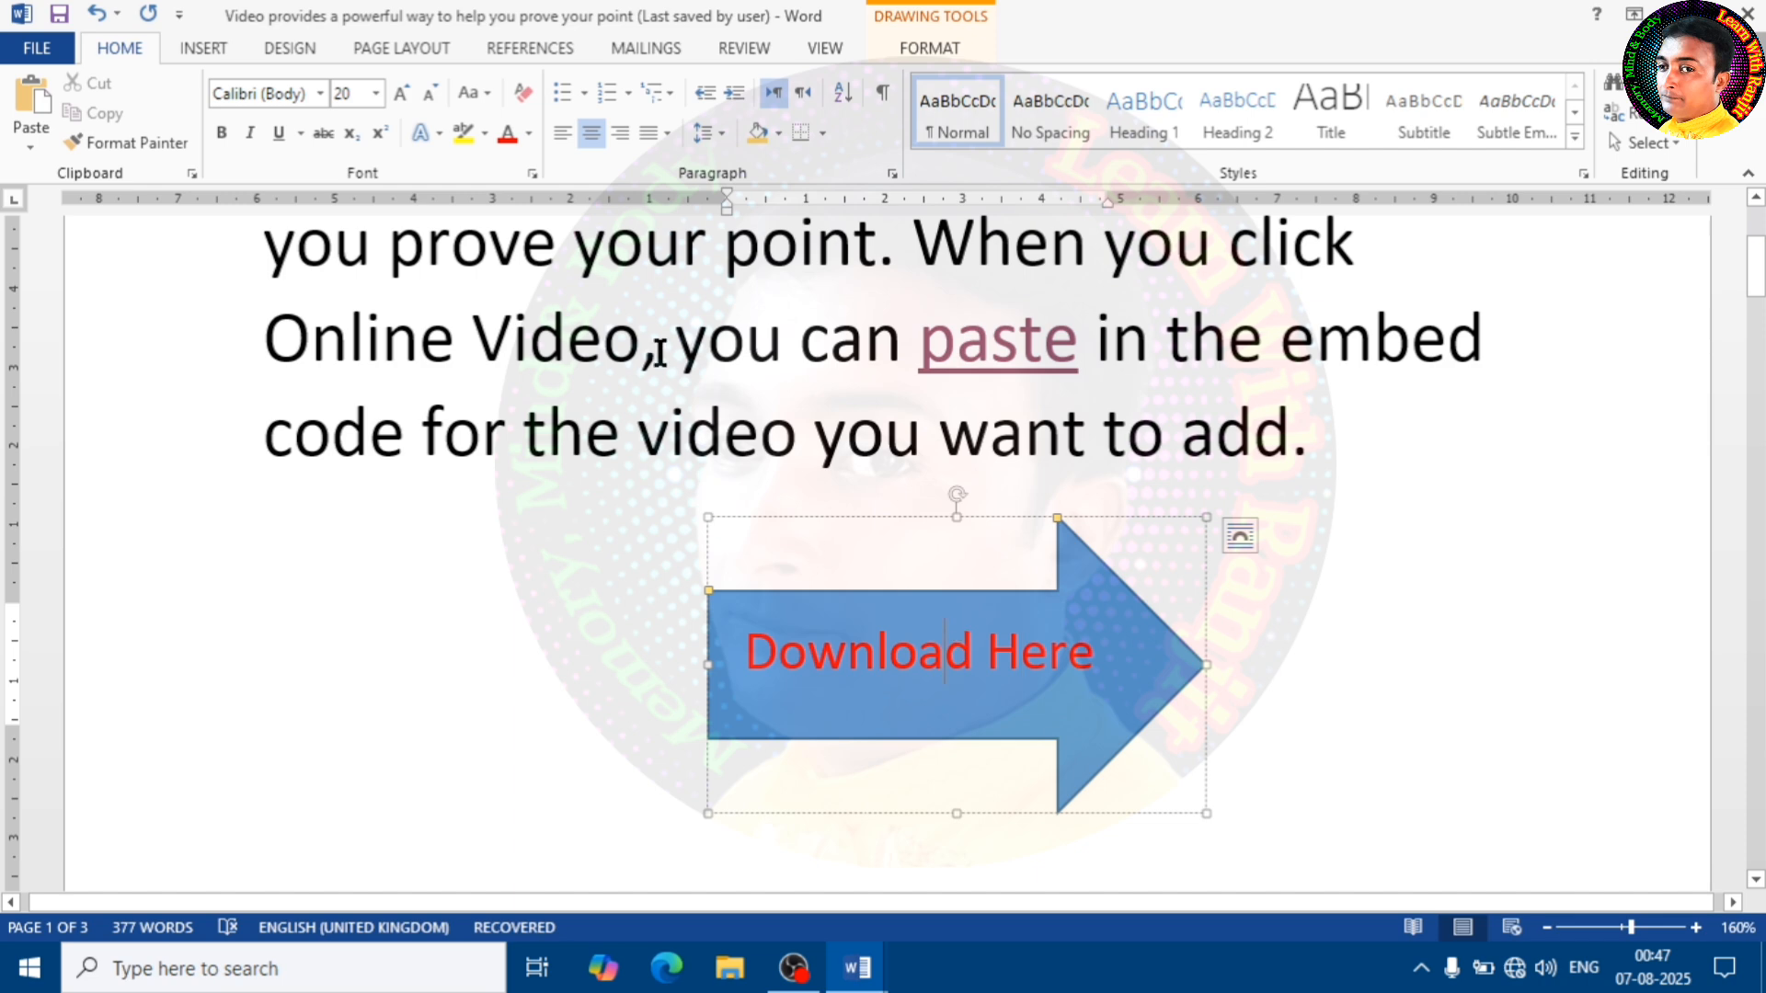
click(210, 46)
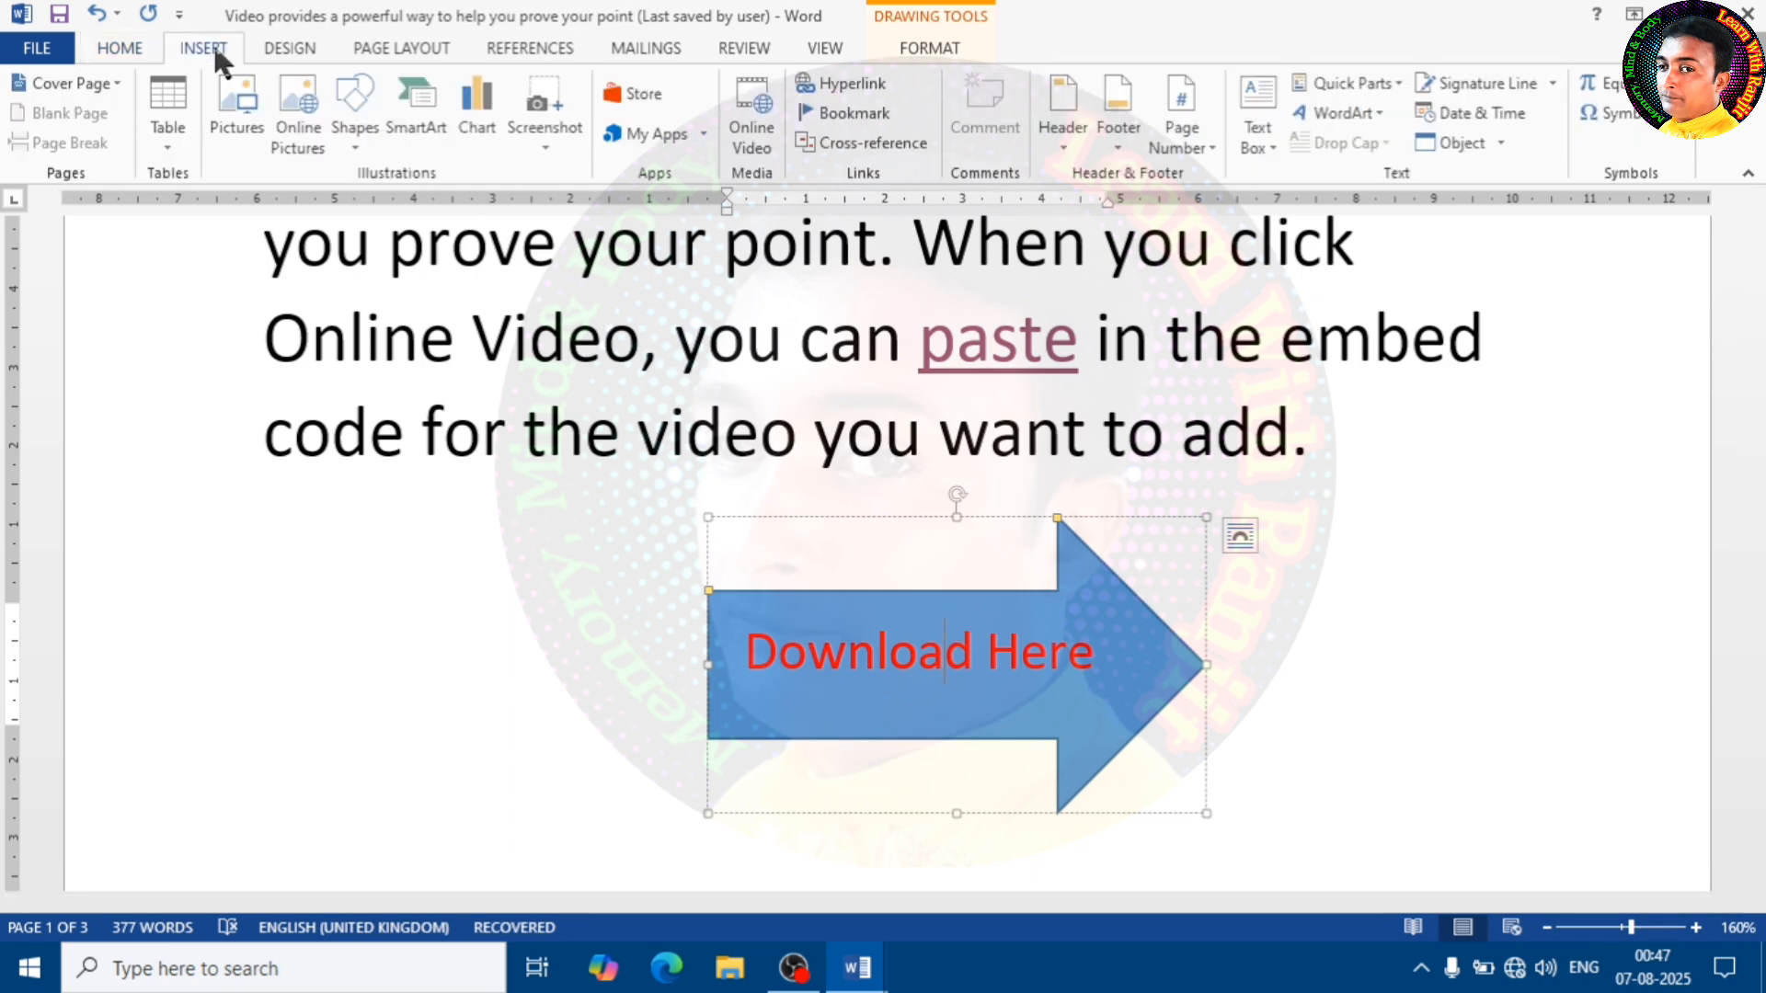
click(840, 83)
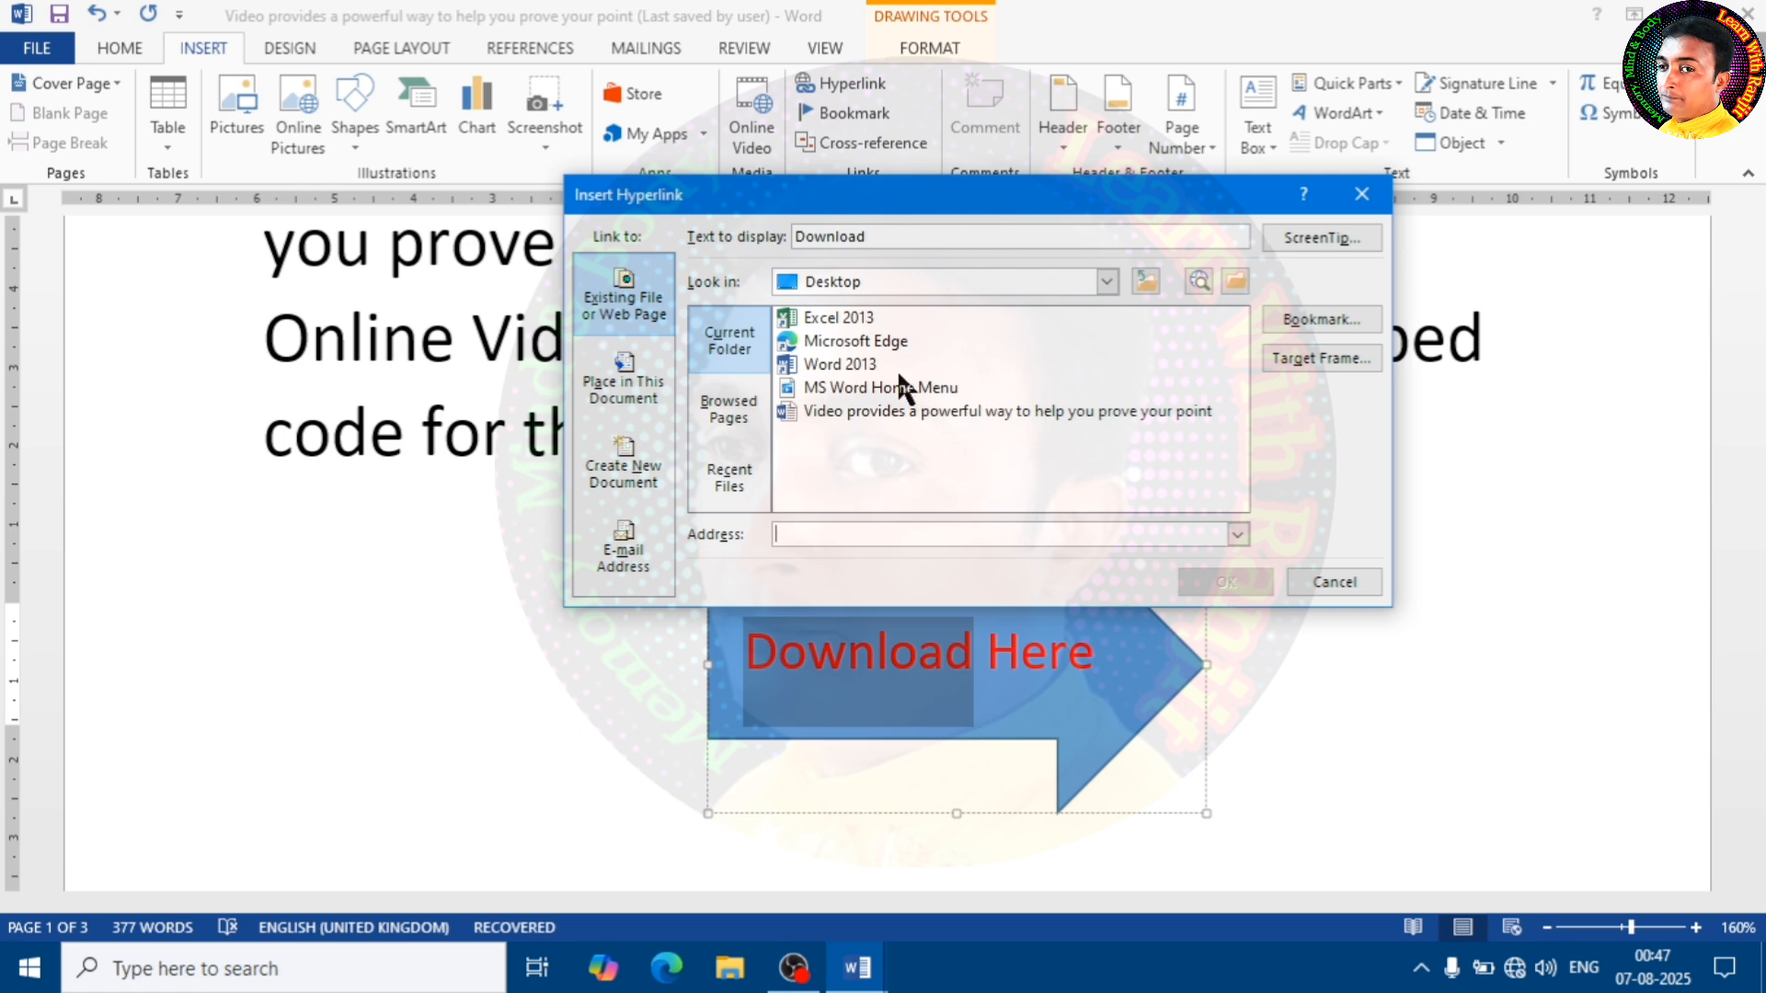
click(1107, 282)
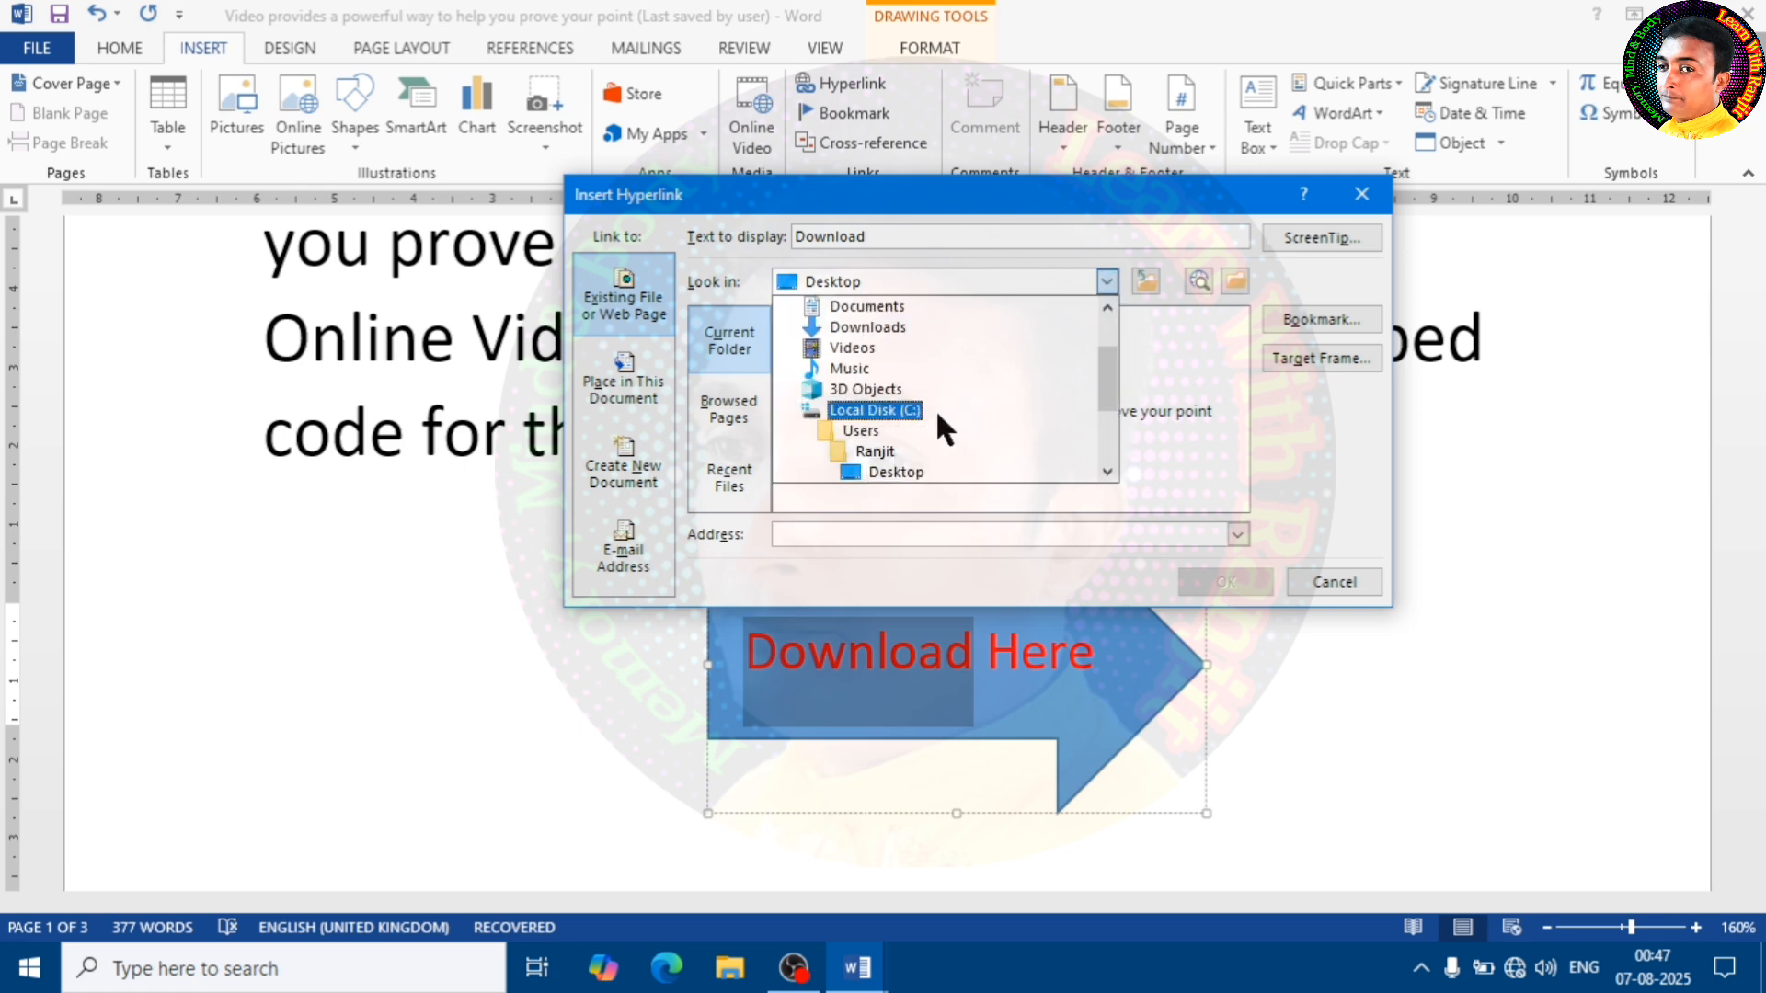
click(869, 327)
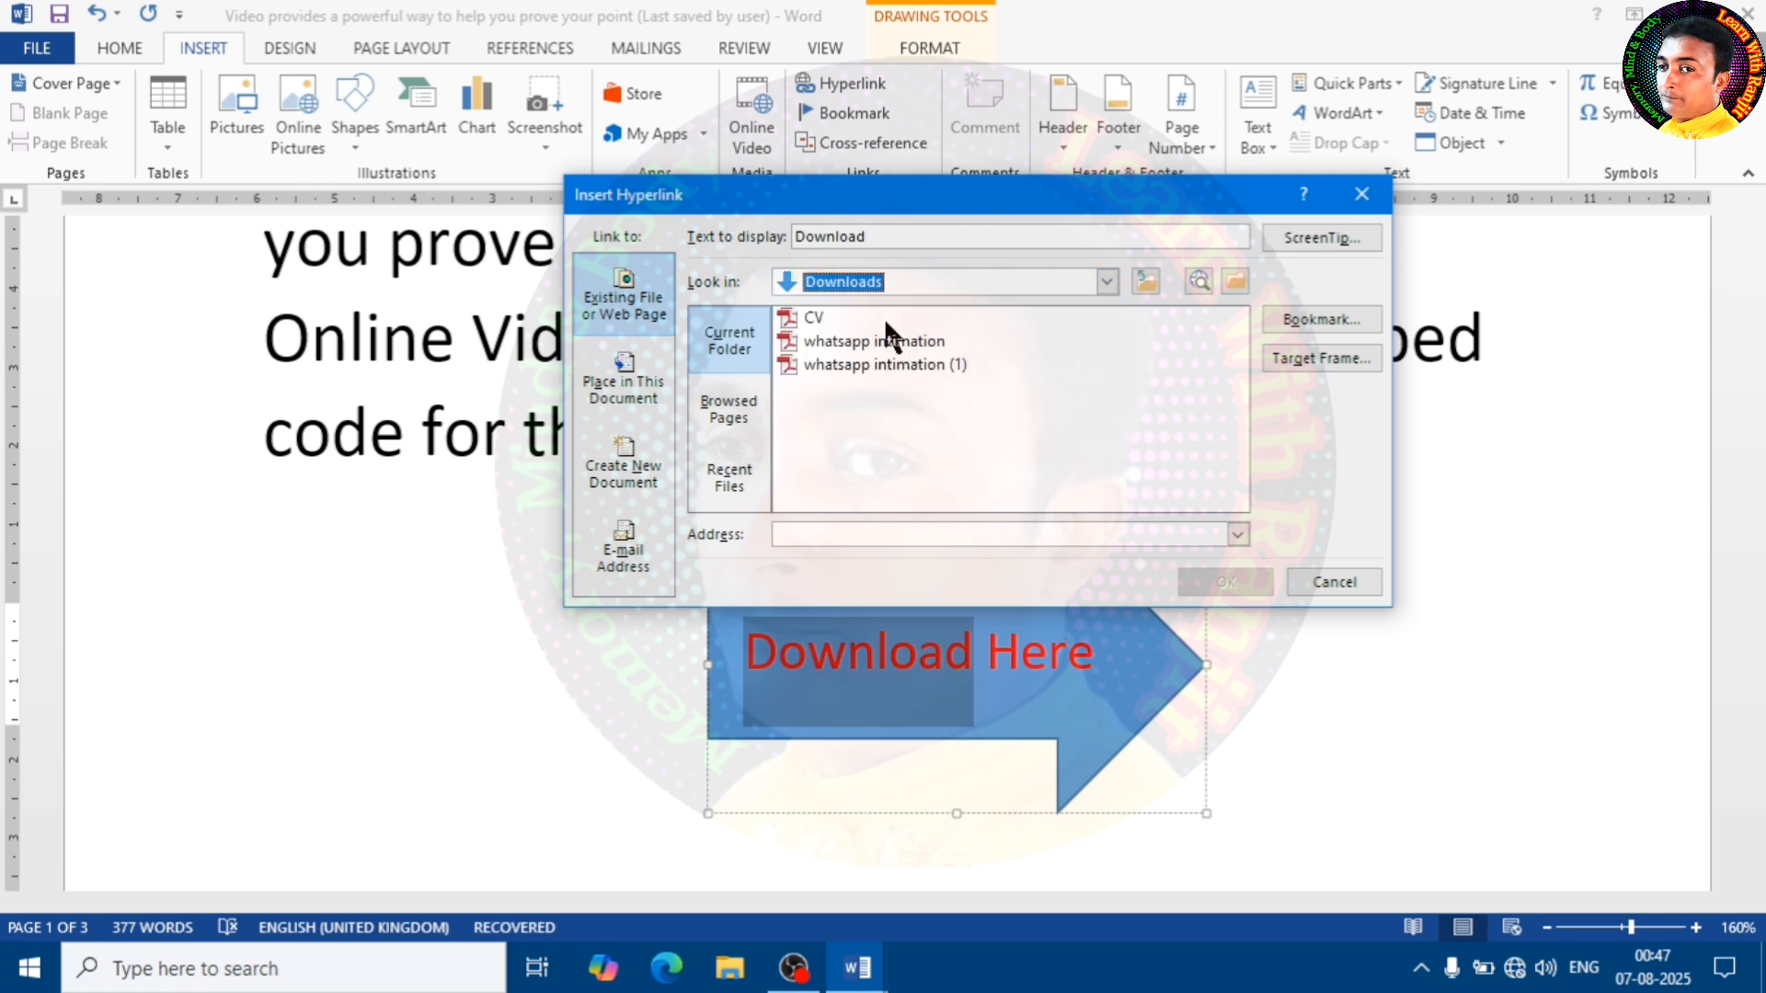
click(809, 322)
click(1232, 580)
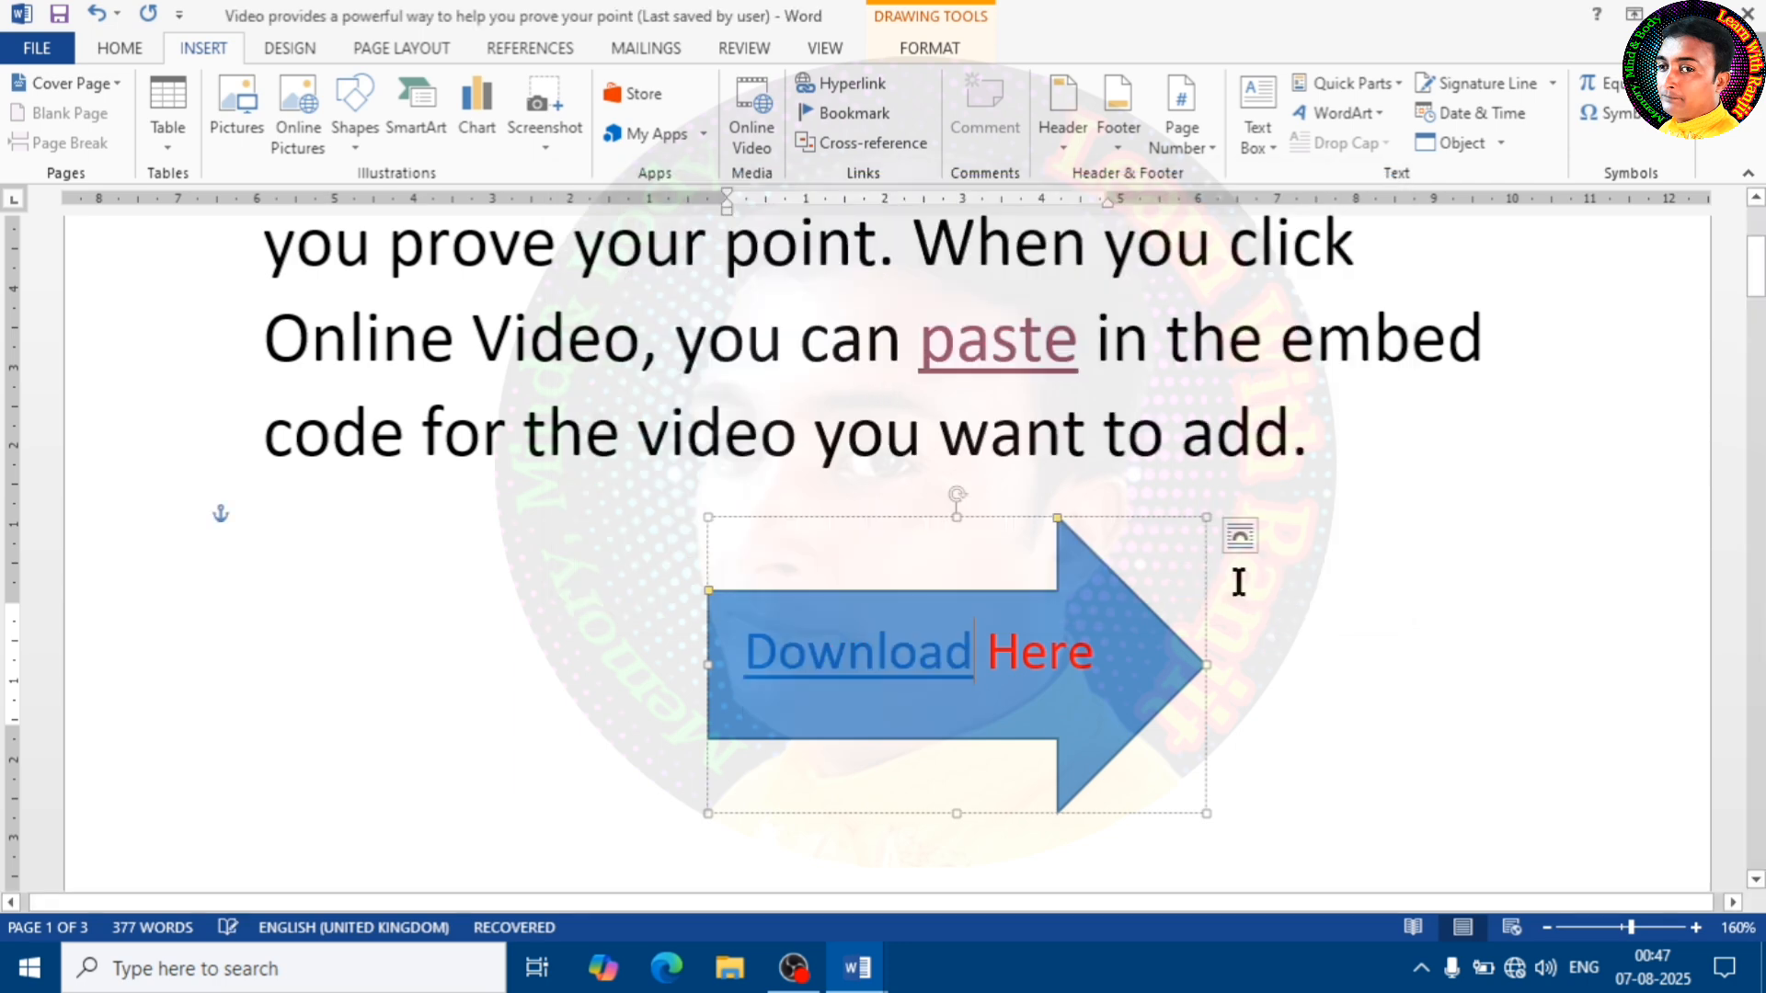
click(1388, 717)
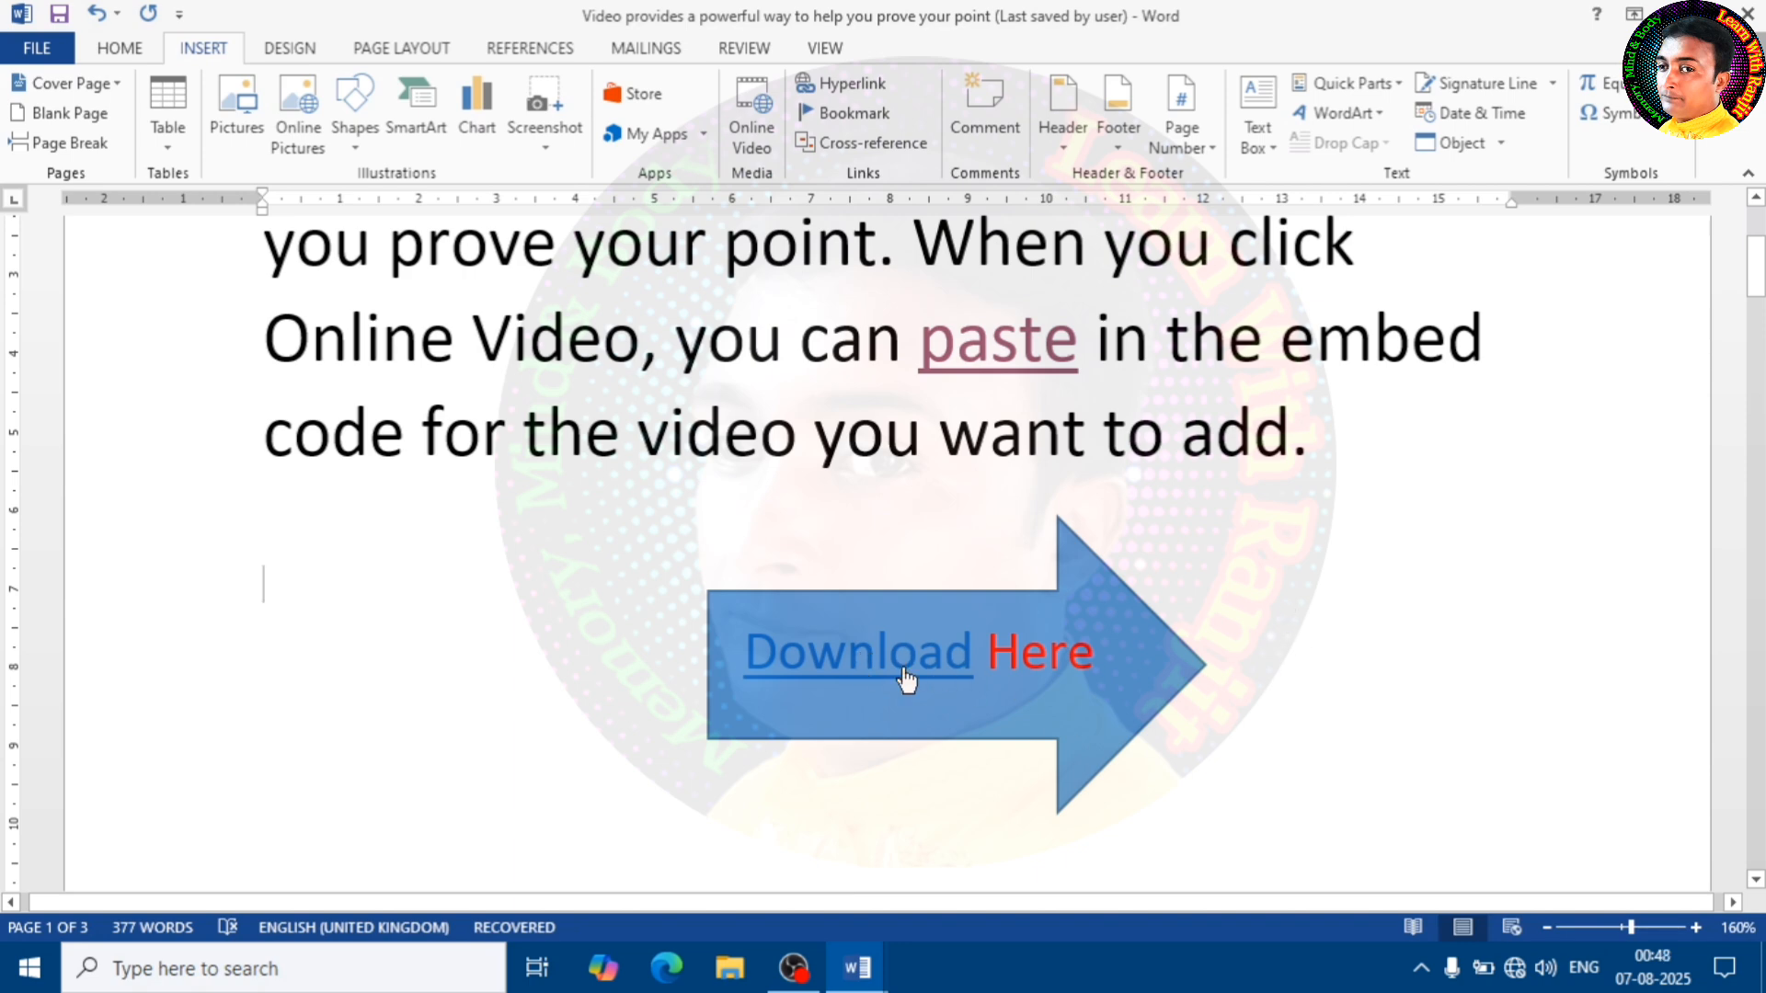
Follow the "Download" hyperlink, look through the linked CV, and close it to return to the sample document
ctrl+click(879, 678)
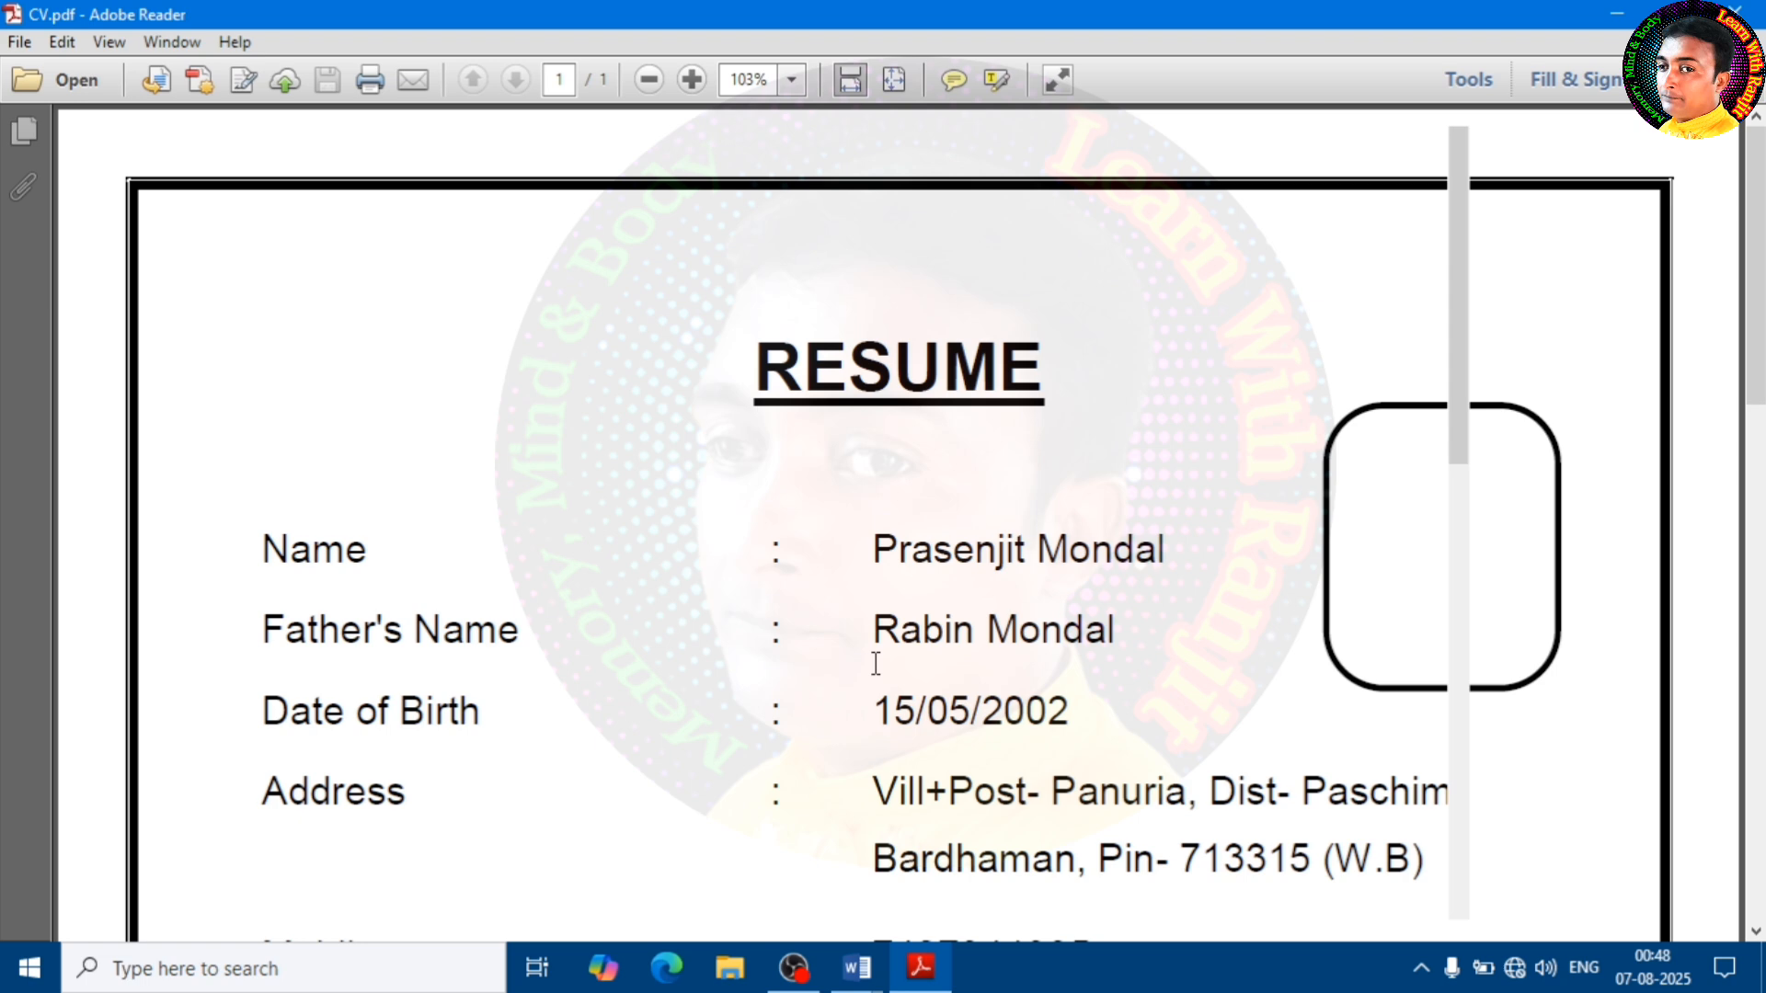
scroll(1051, 675, up, 2)
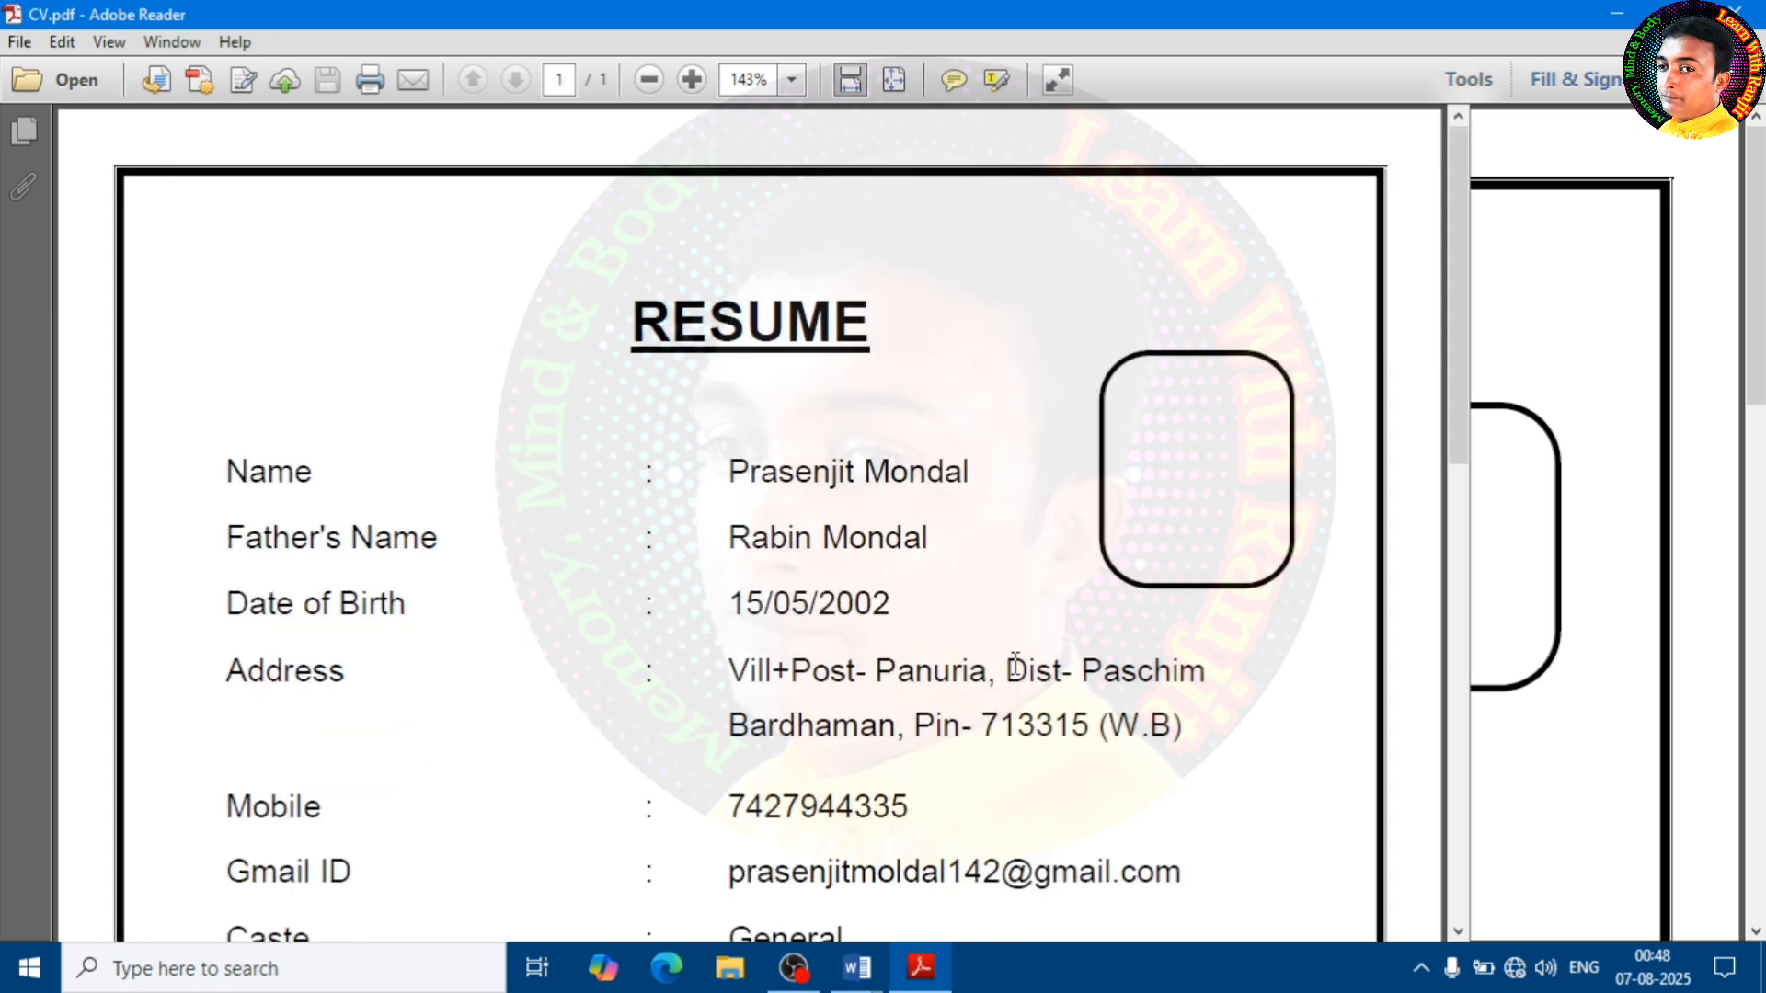
scroll(1015, 664, down, 1)
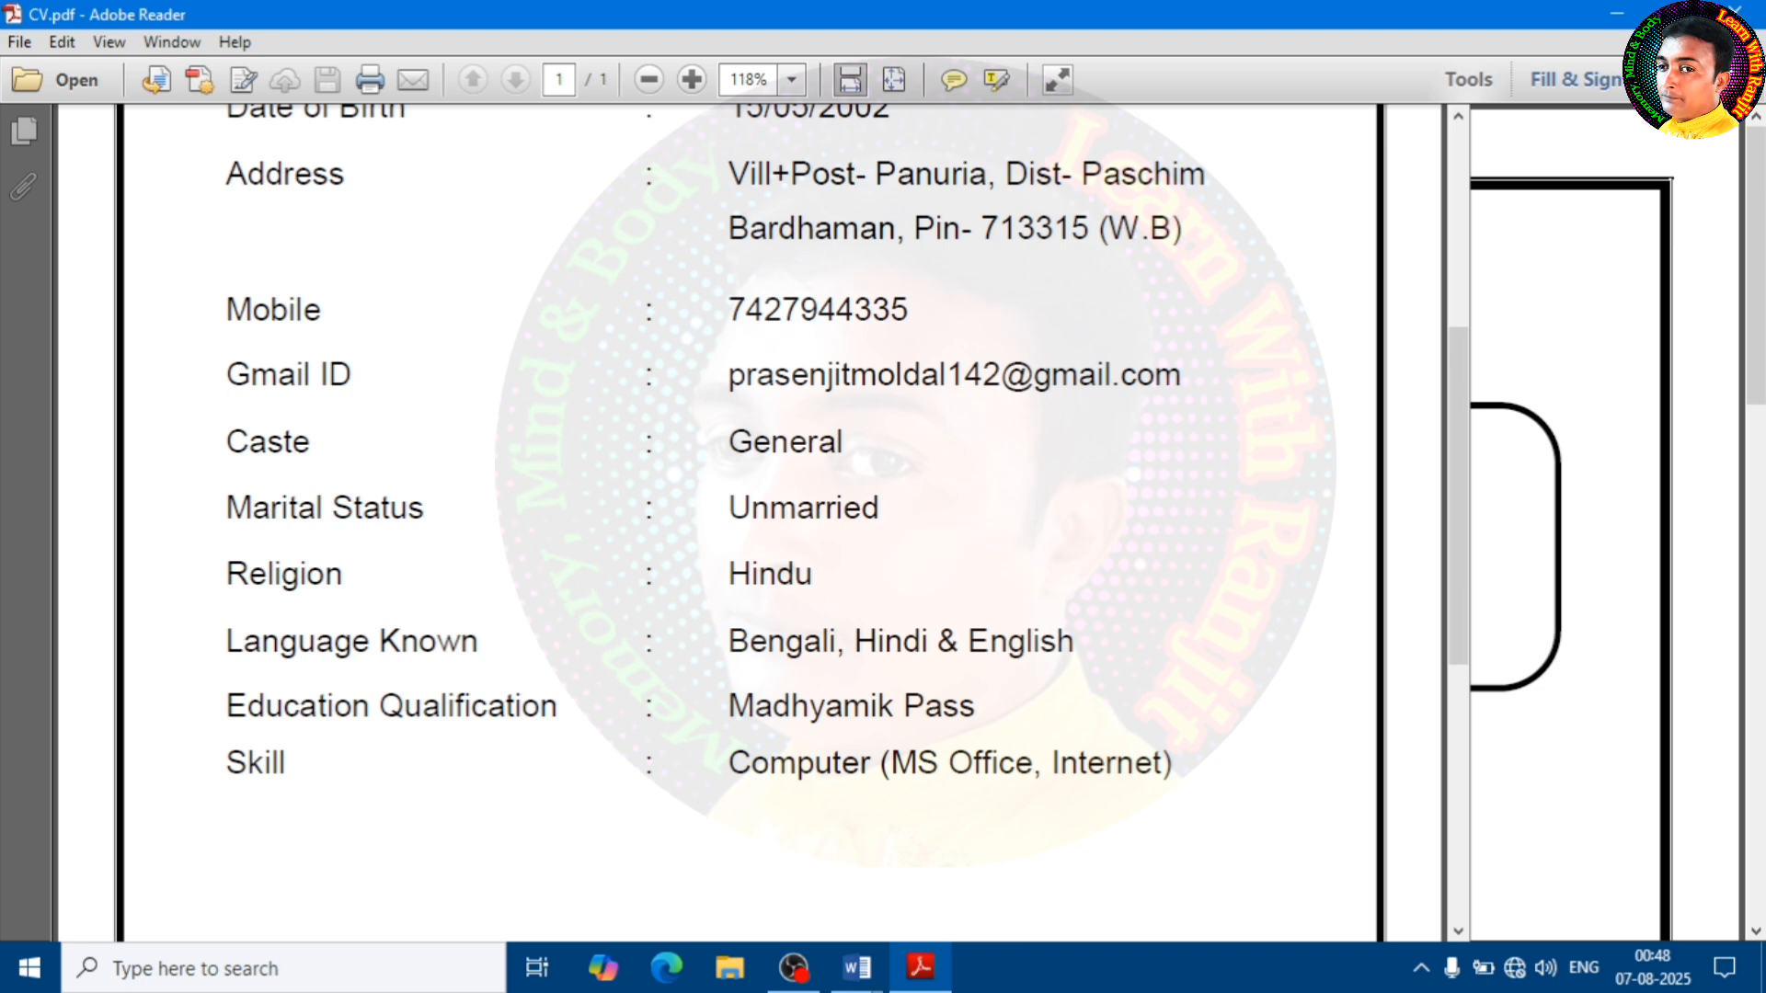
scroll(1054, 671, up, 5)
click(1745, 13)
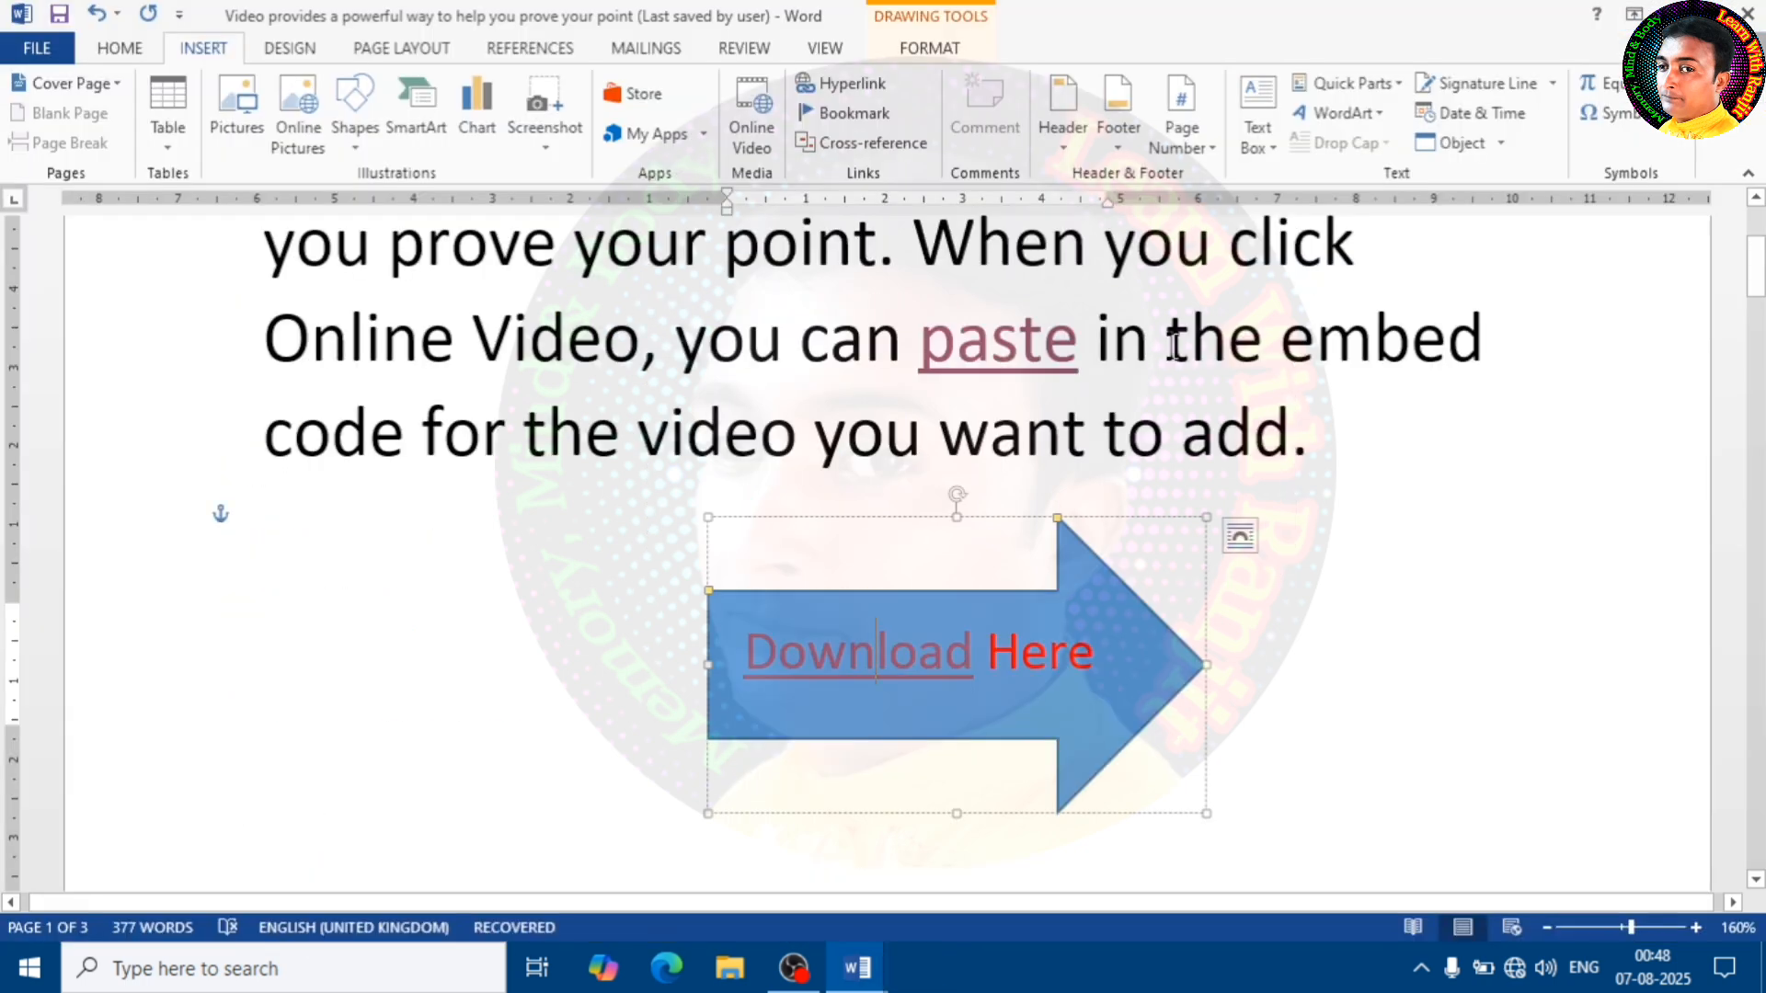
Undo the hyperlink and text formatting in the block arrow, and delete the arrow
key(ctrl+z)
key(ctrl+z)
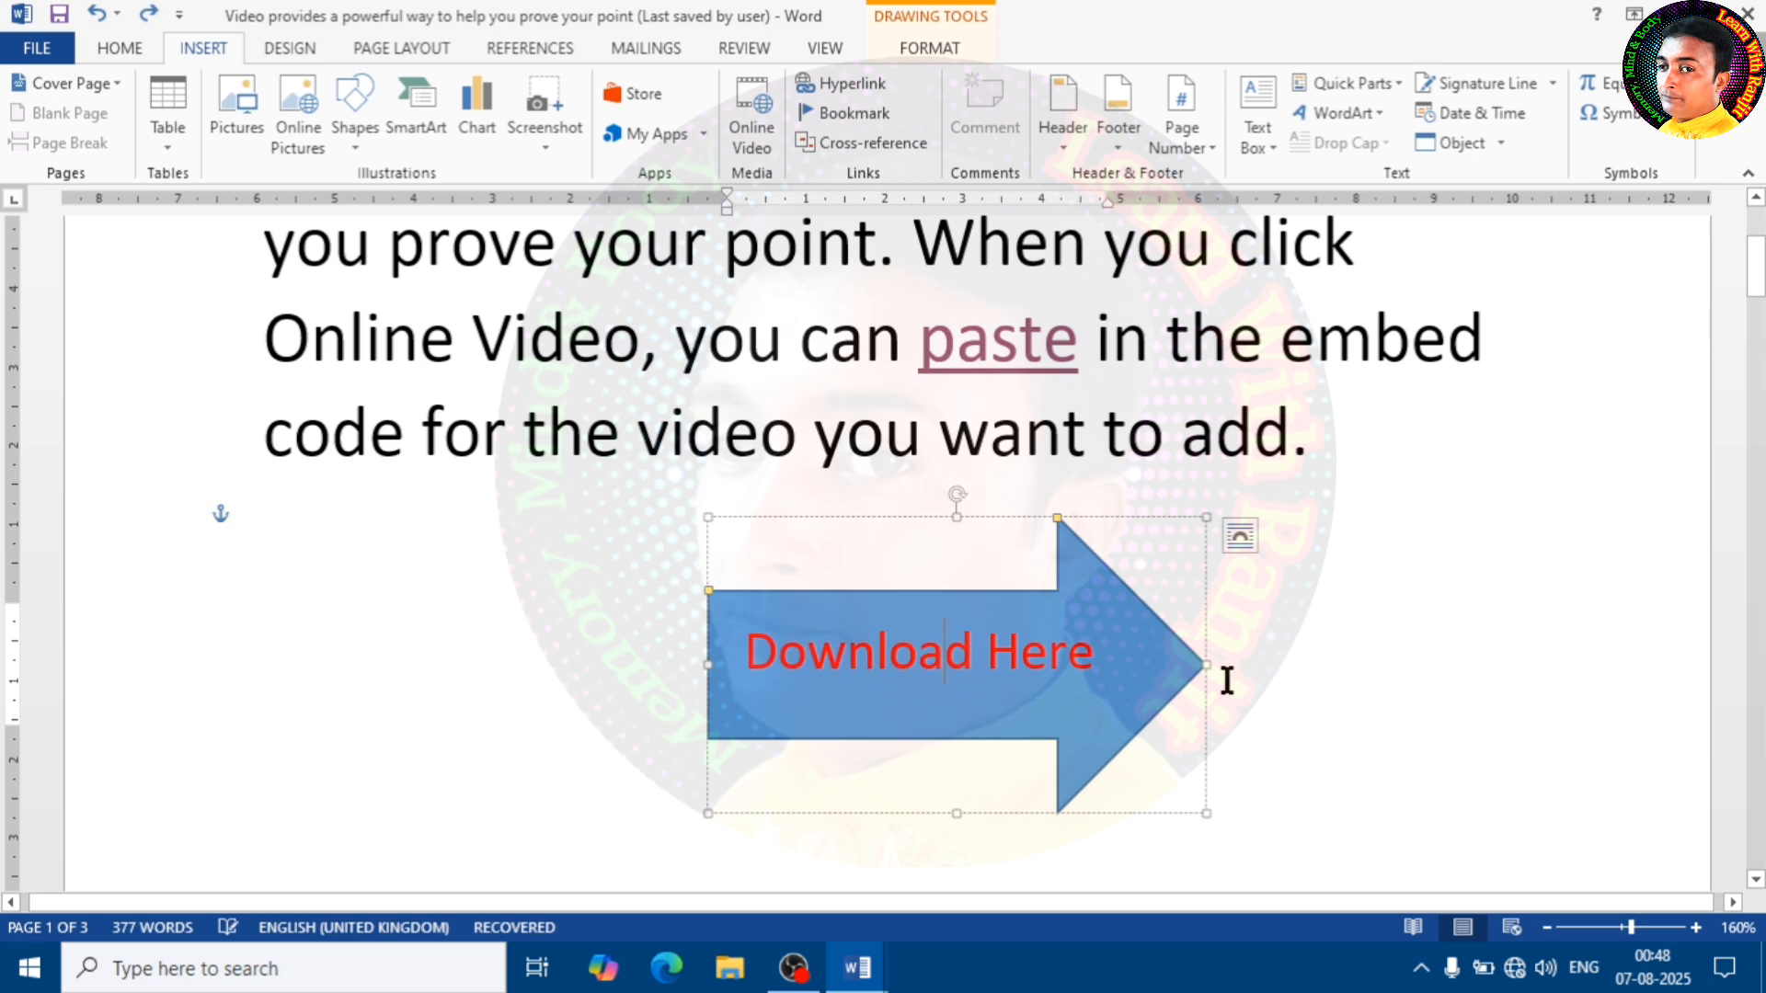
key(ctrl+z)
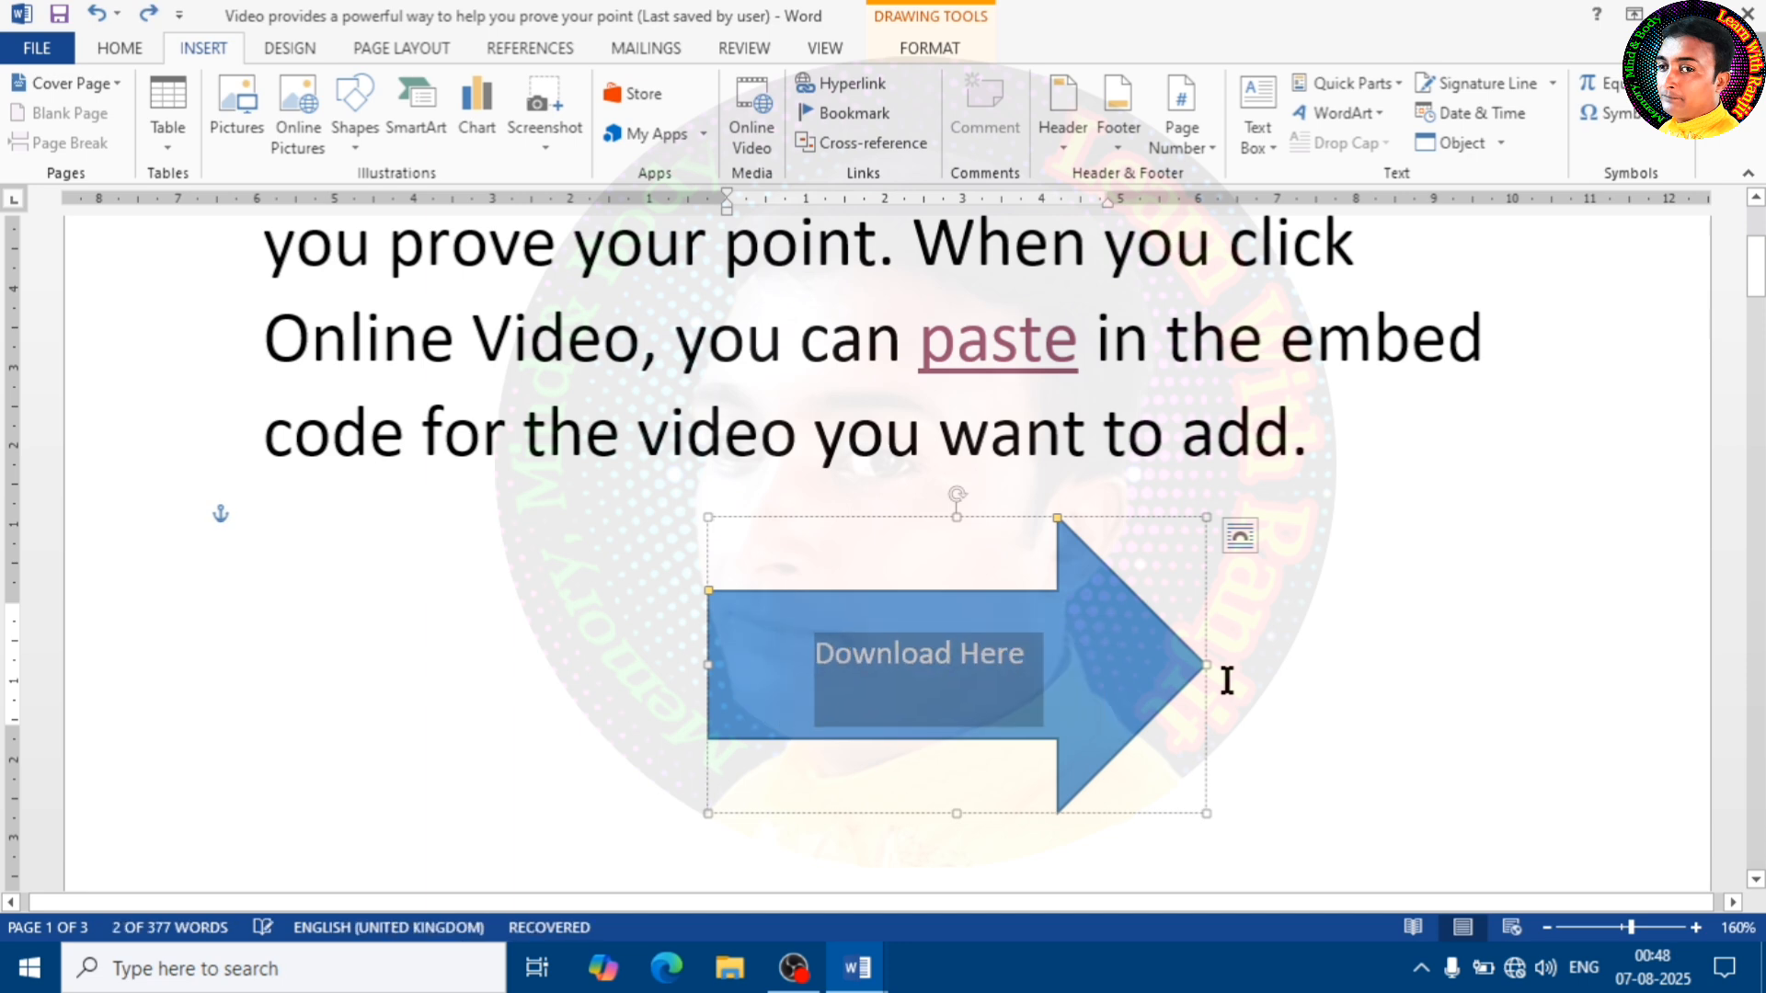
click(1111, 578)
key(Delete)
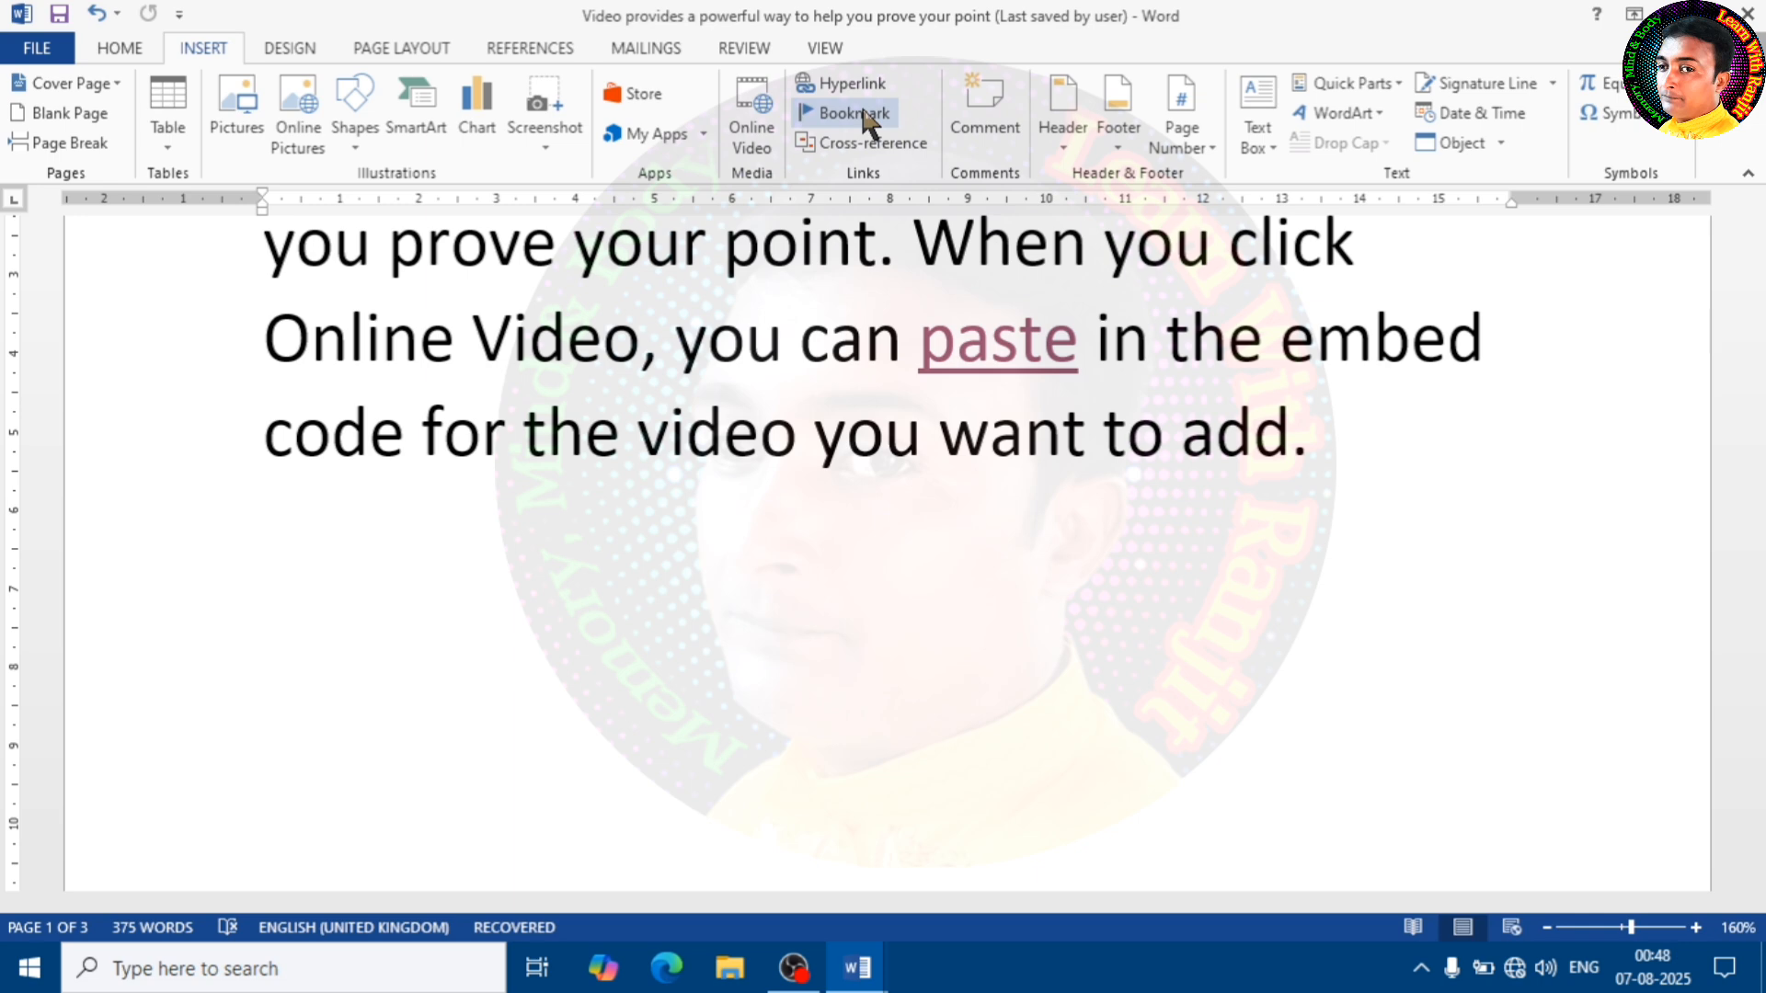
Draw a cross shape about 2.97 cm high and 2.87 cm wide below the last paragraph on page 2, and narrow its arms
mouse_move(947, 345)
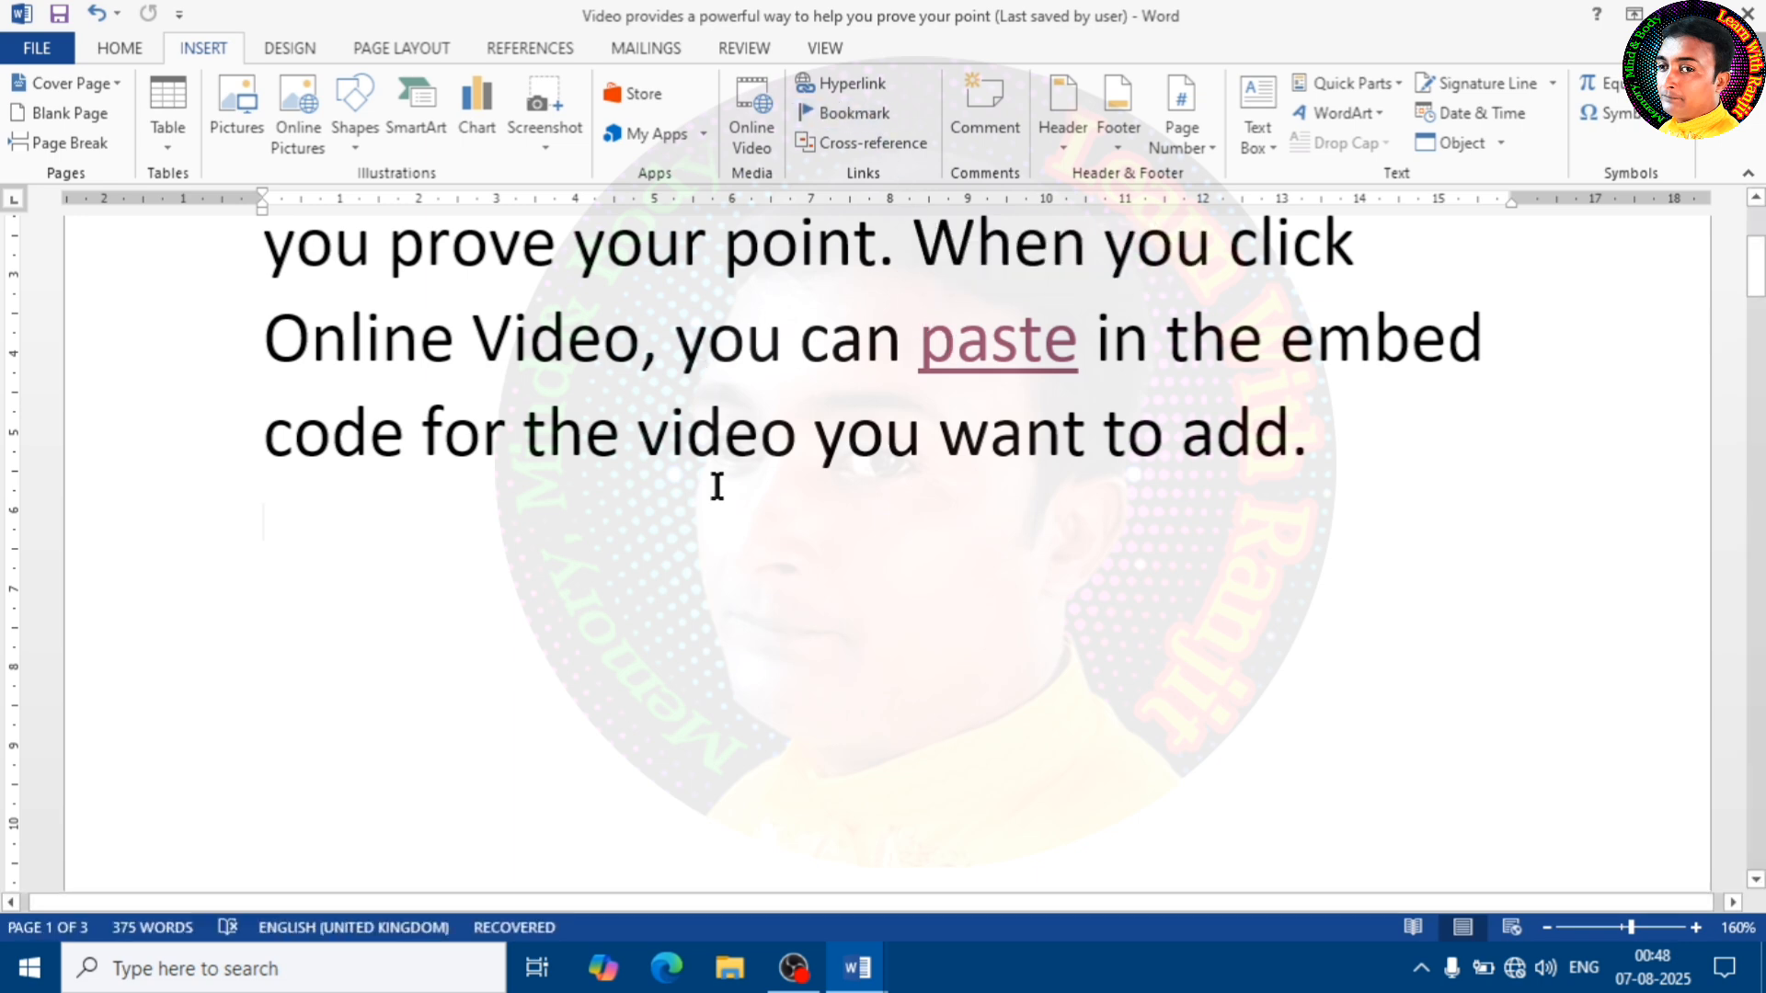
scroll(777, 515, up, 1)
scroll(780, 518, down, 10)
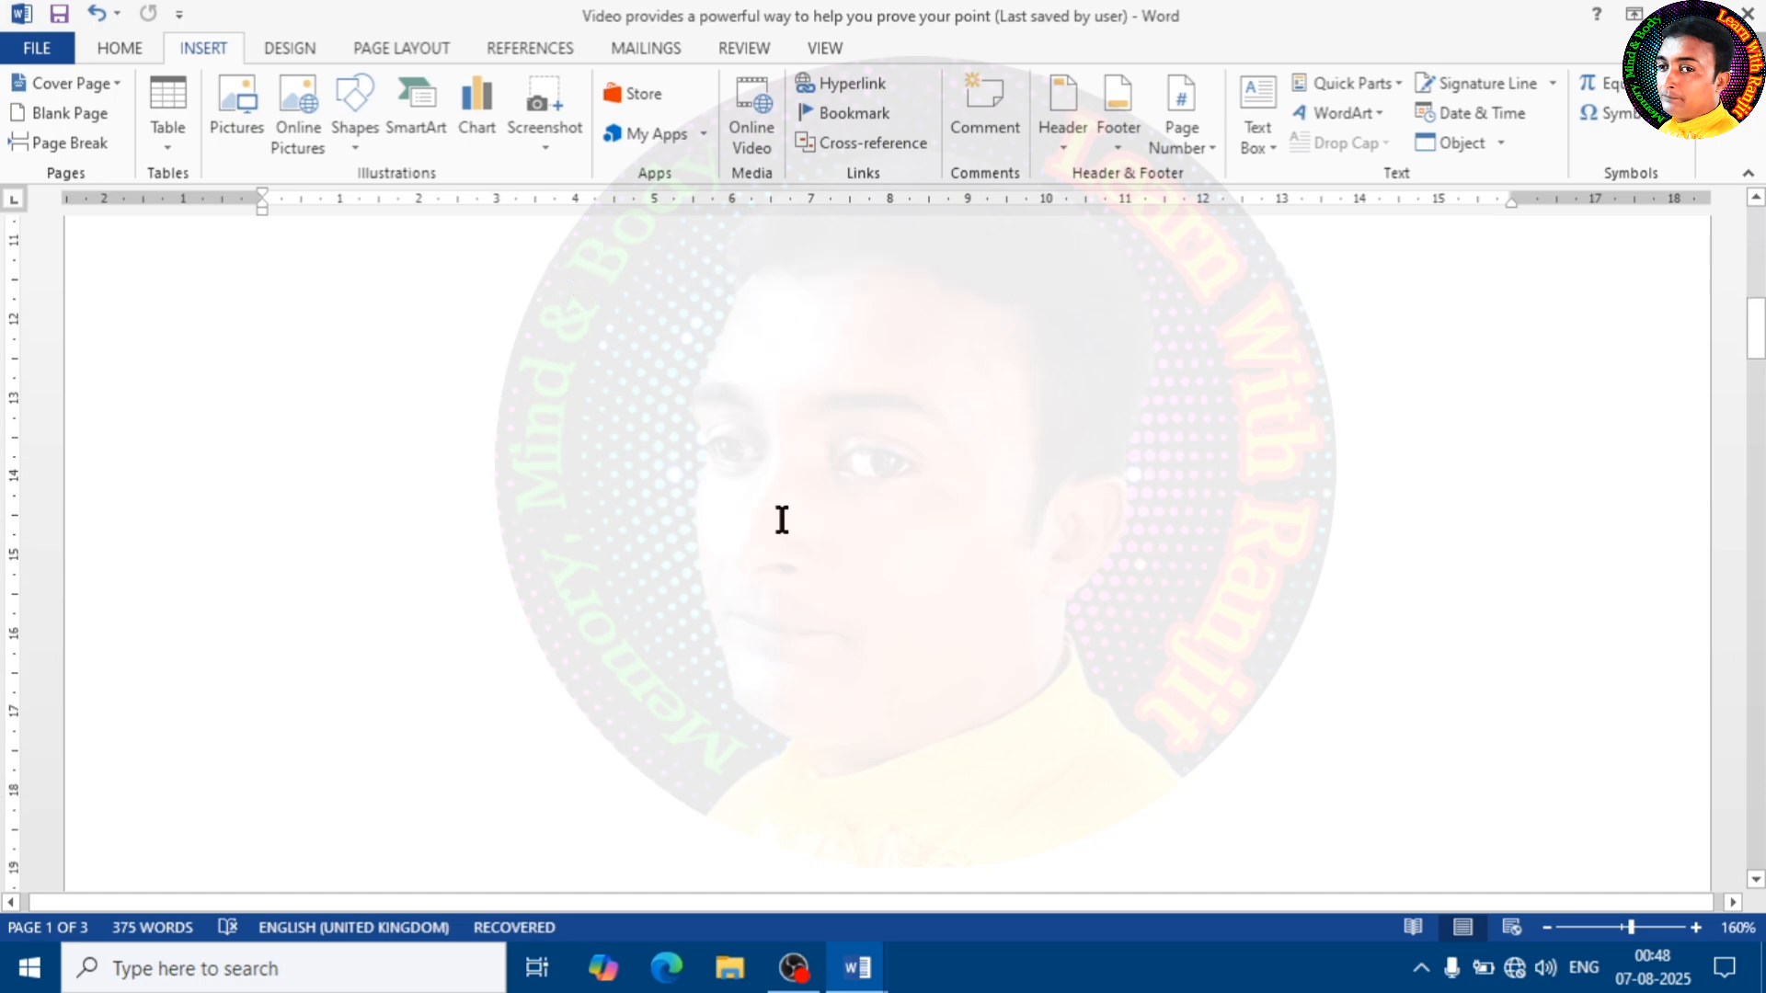
scroll(783, 521, down, 15)
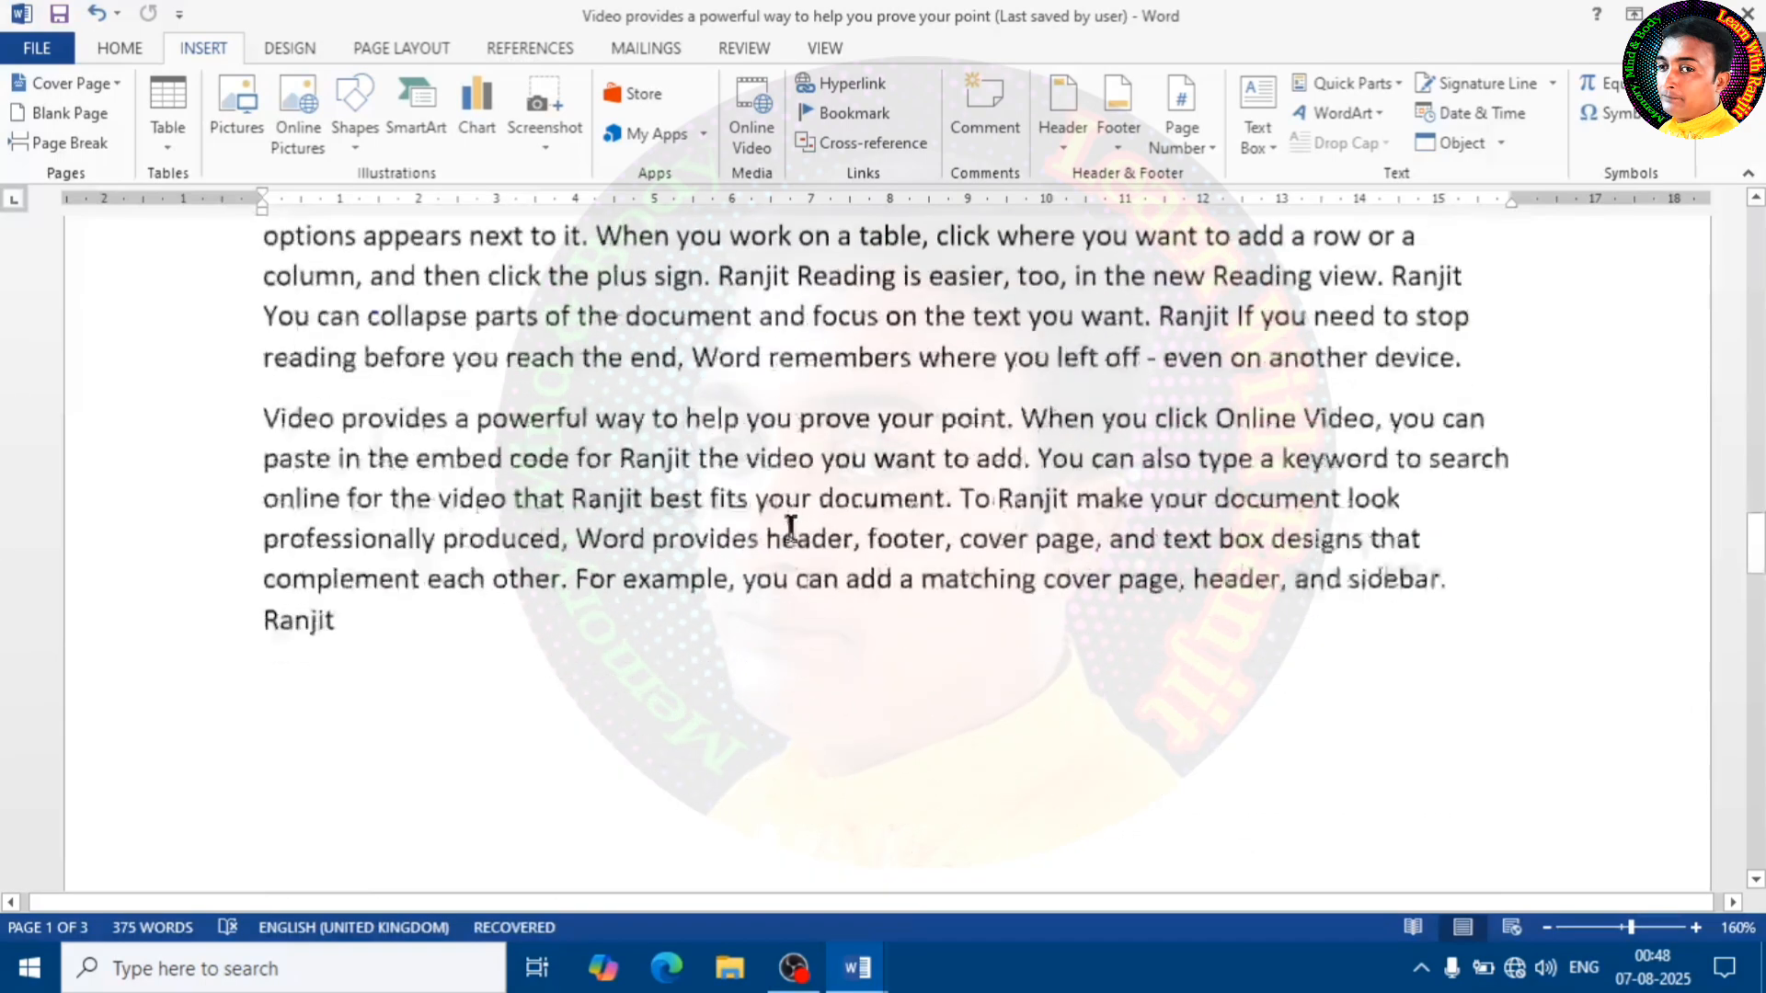
scroll(791, 529, down, 15)
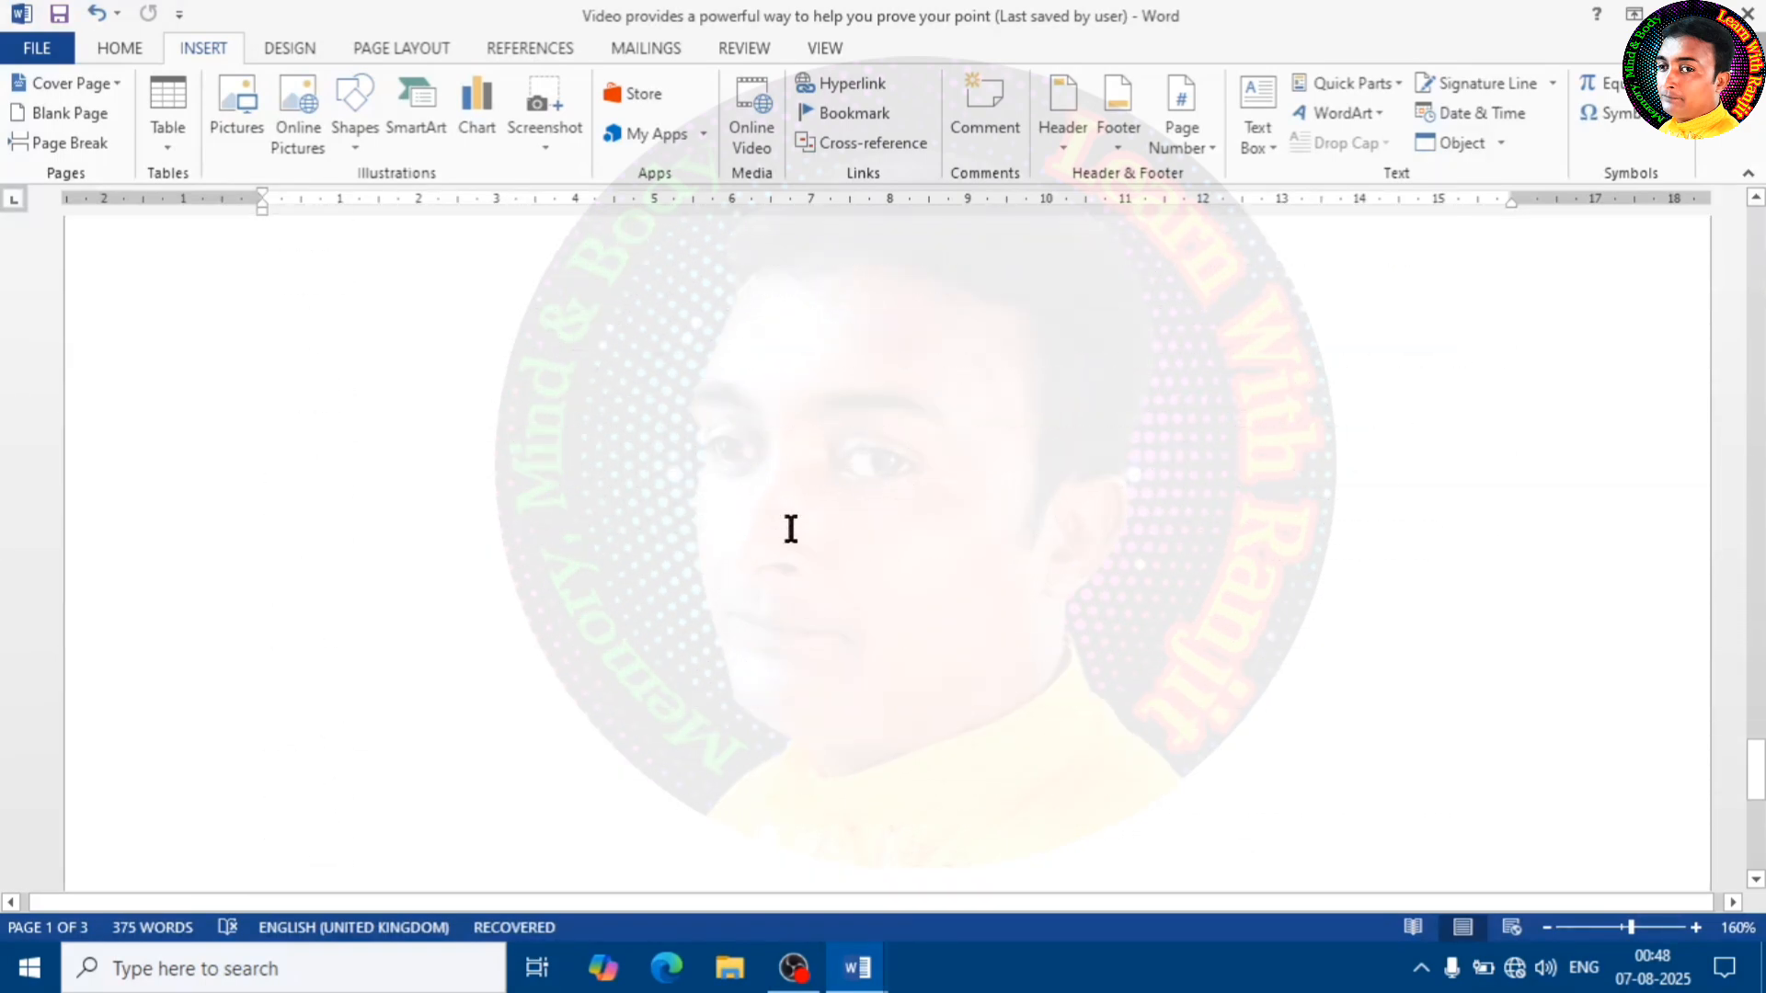
scroll(793, 532, up, 15)
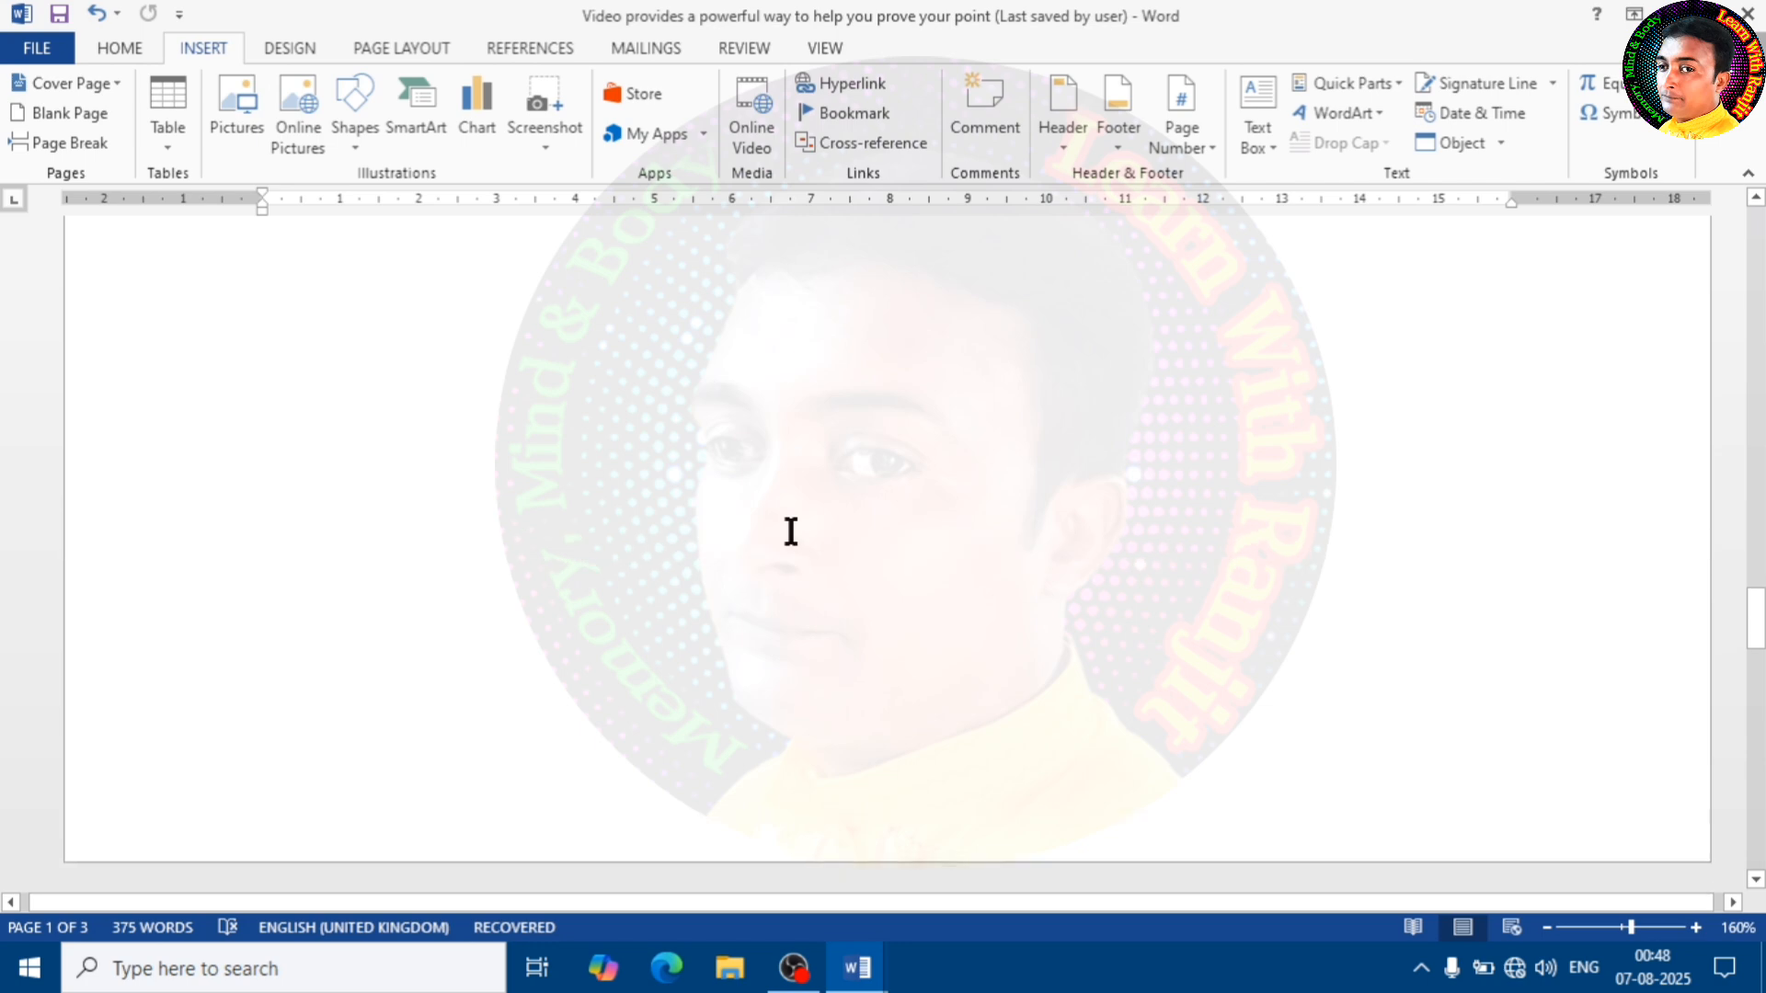
scroll(789, 532, up, 2)
scroll(1112, 525, down, 2)
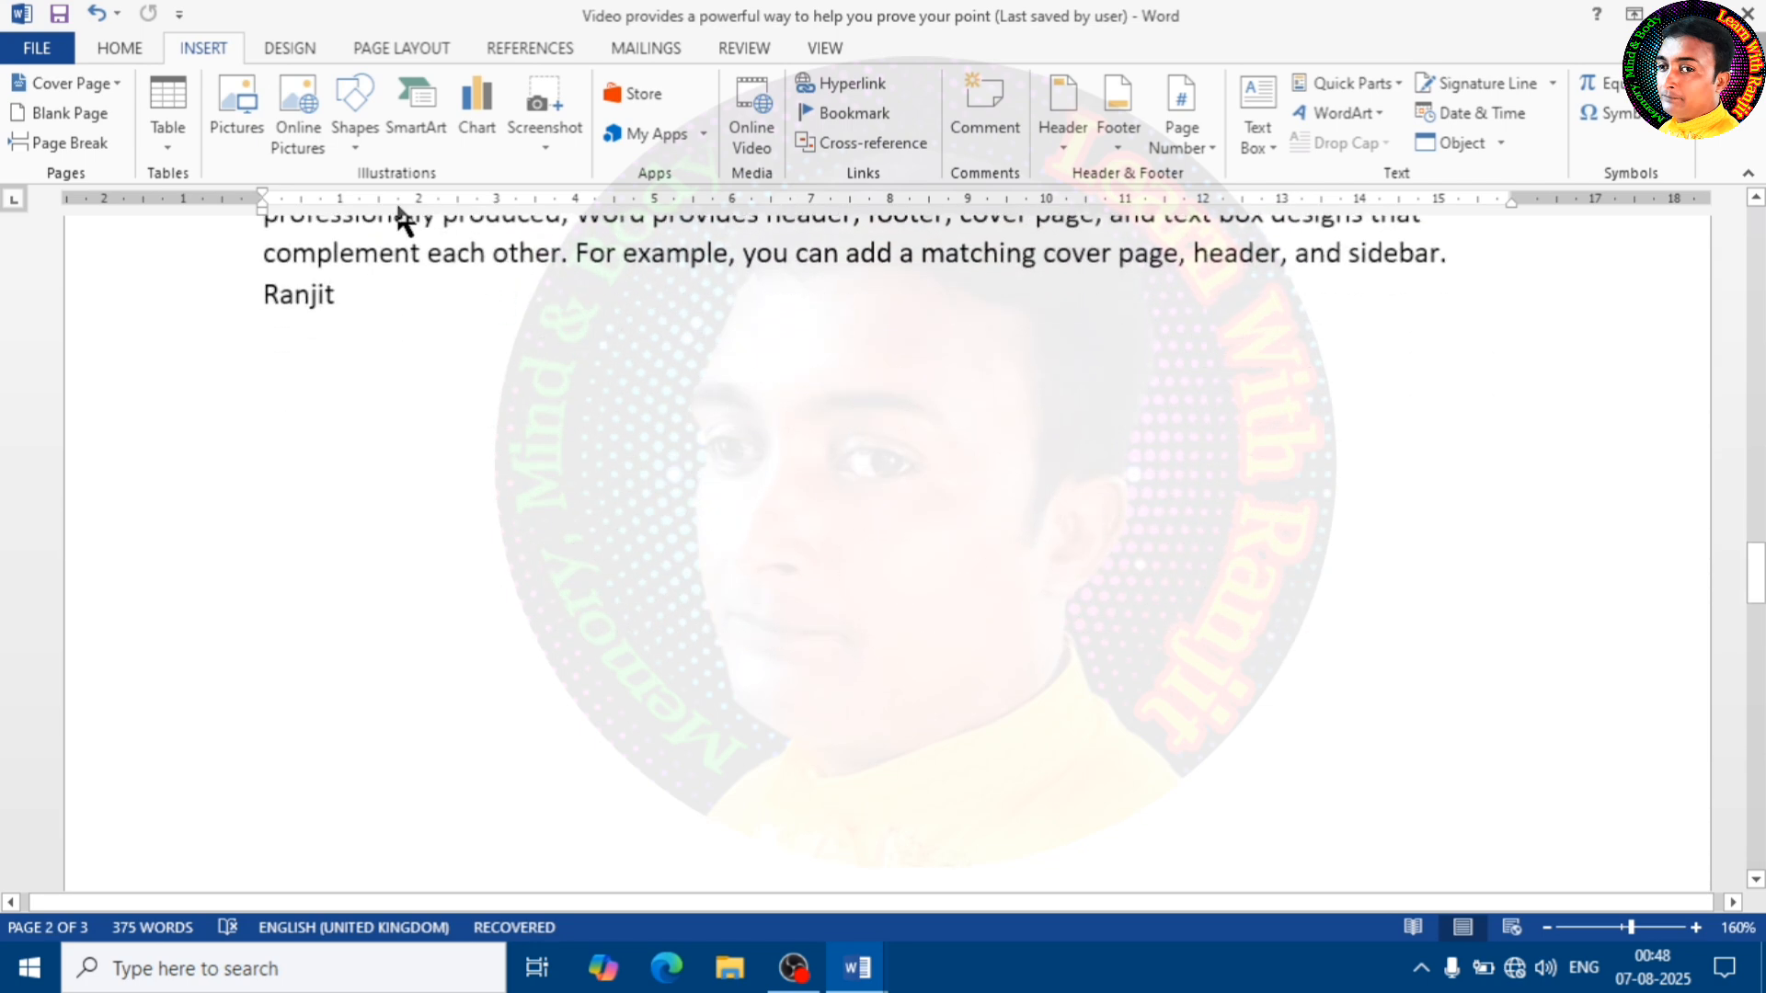
click(355, 129)
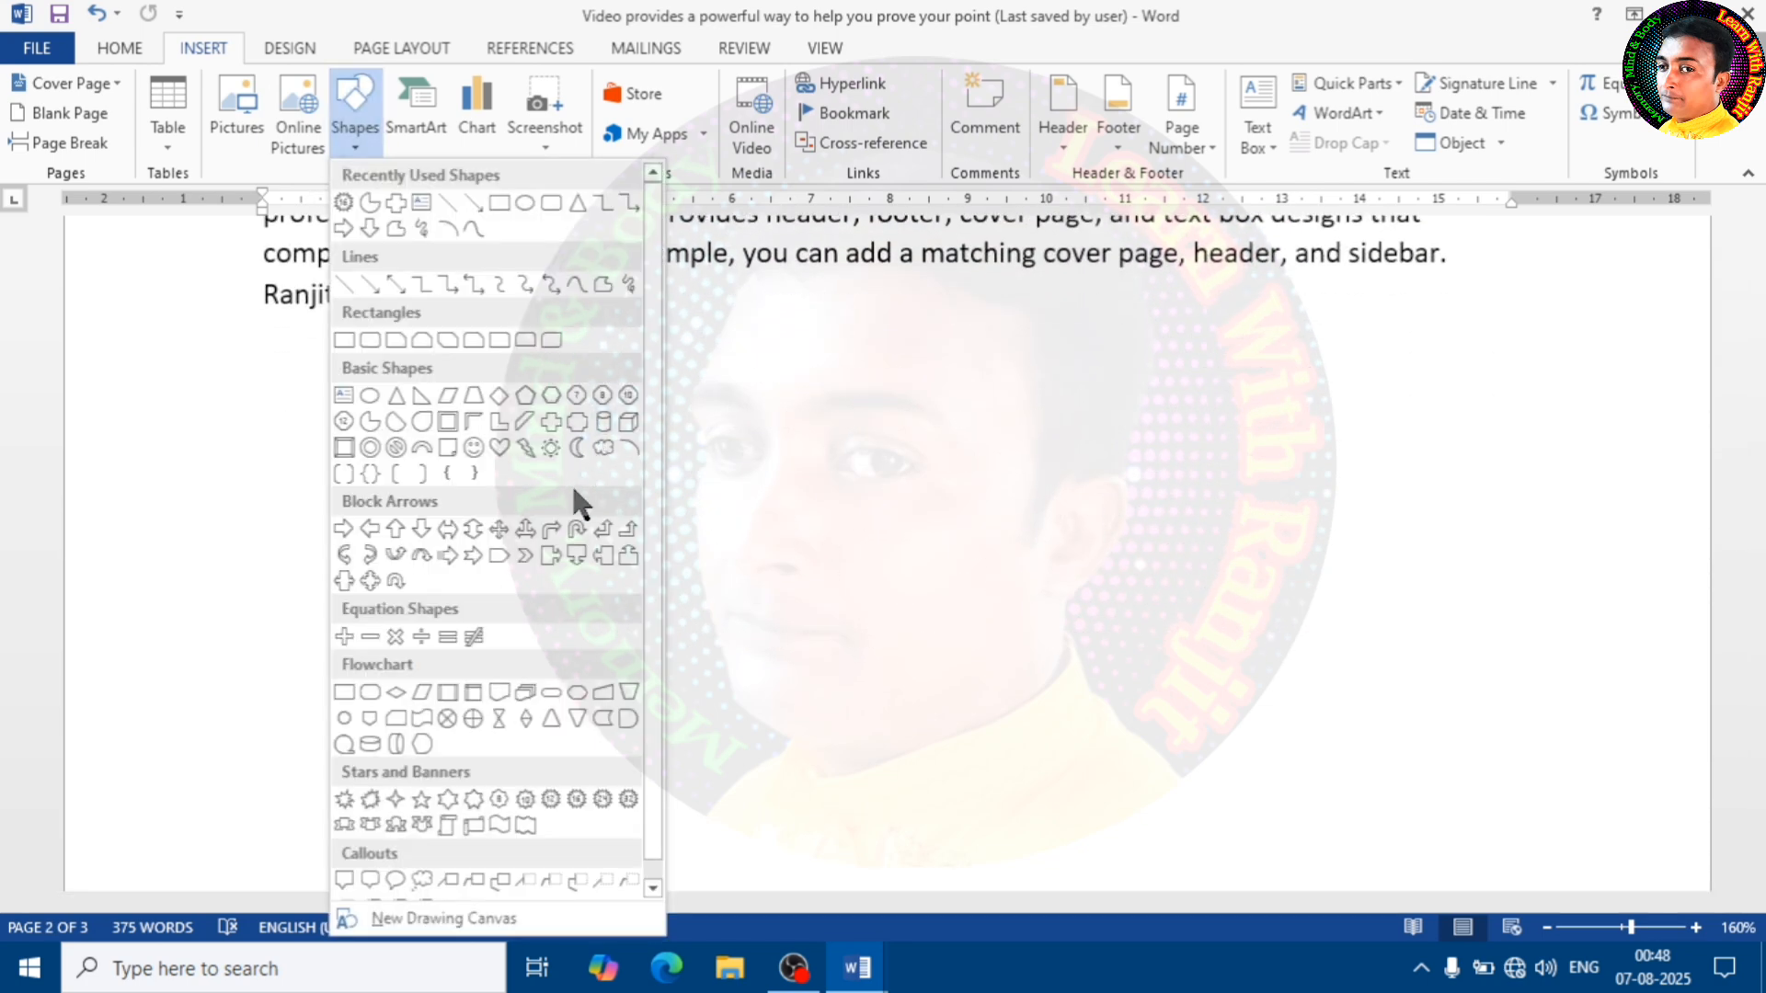
click(564, 423)
mouse_move(976, 448)
mouse_down()
mouse_move(1143, 611)
mouse_move(1242, 674)
mouse_move(1202, 682)
mouse_up()
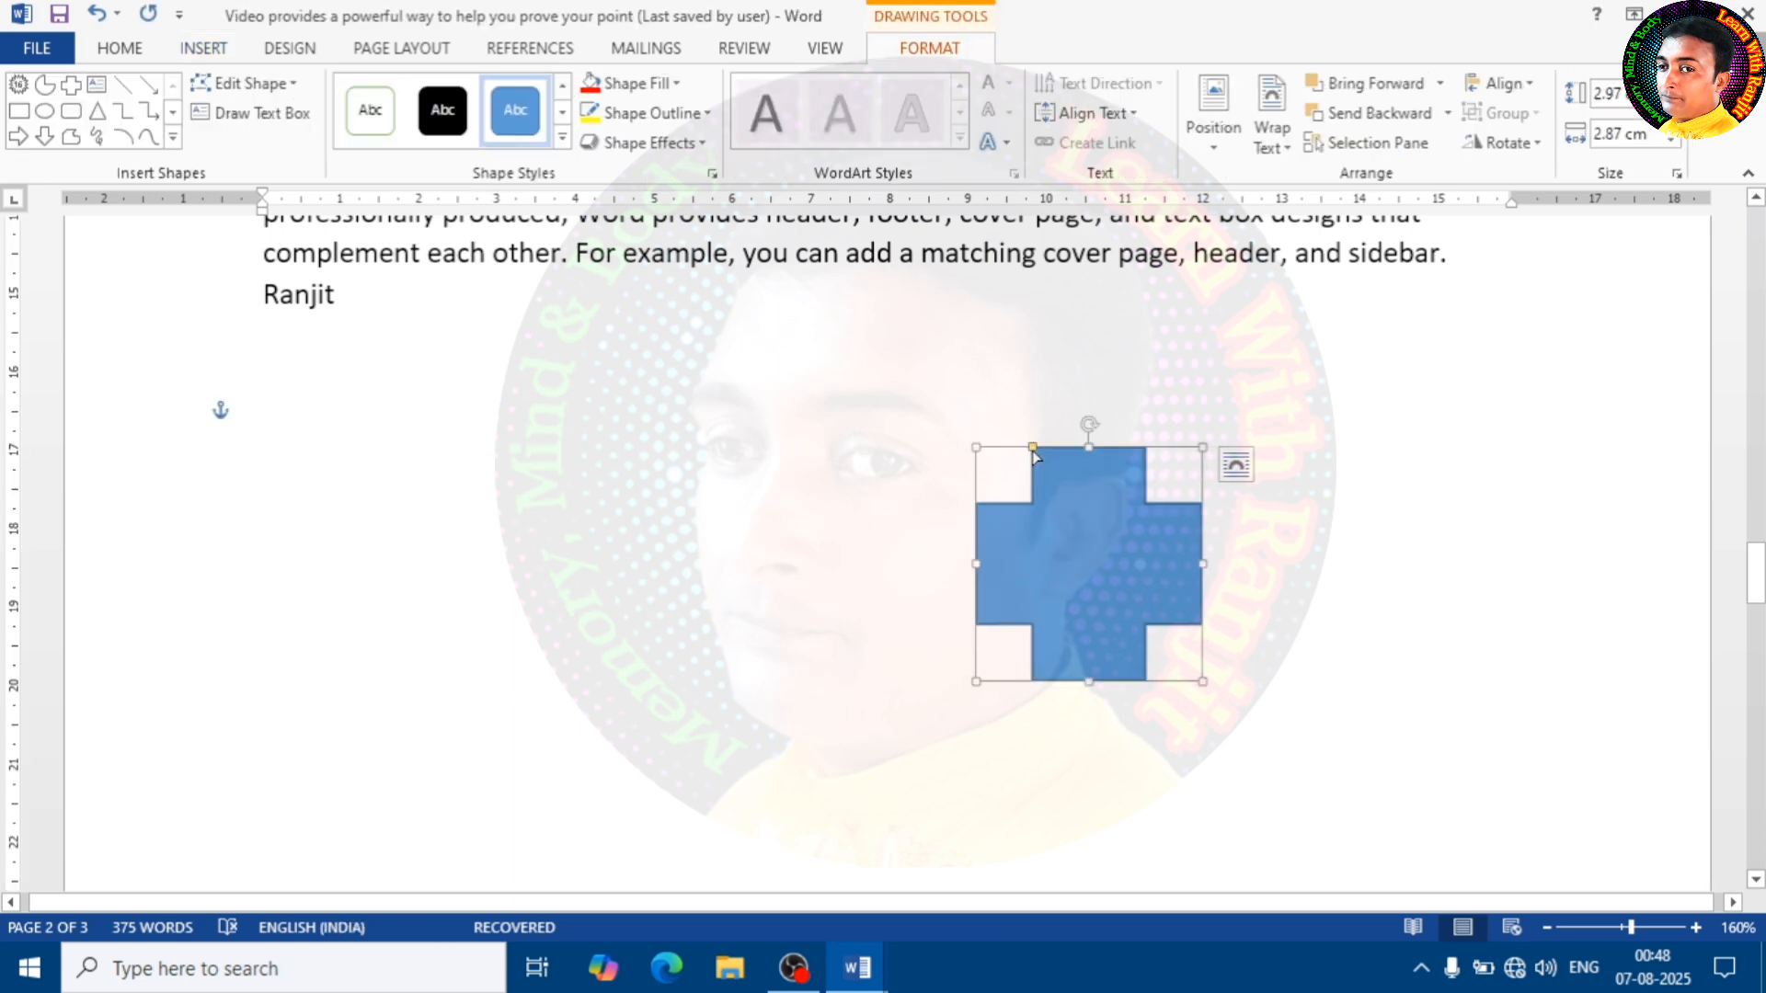
drag(1033, 450, 1057, 465)
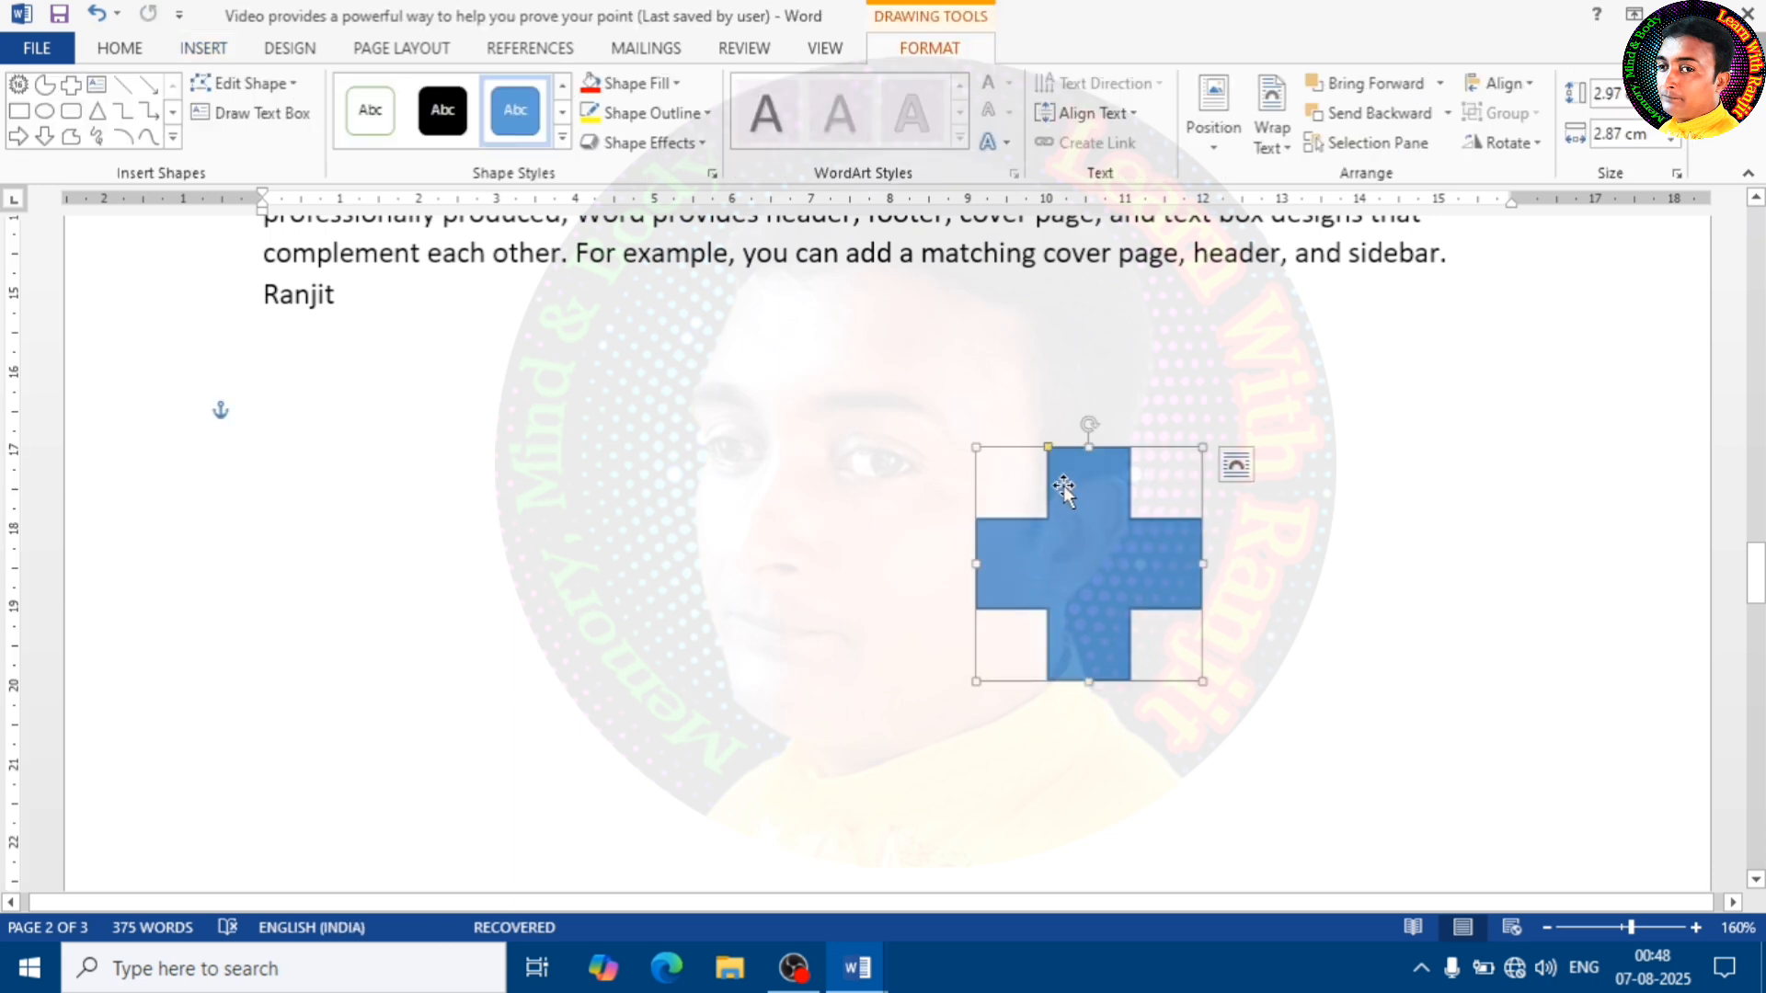
Fill the cross shape with the standard red colour
click(637, 83)
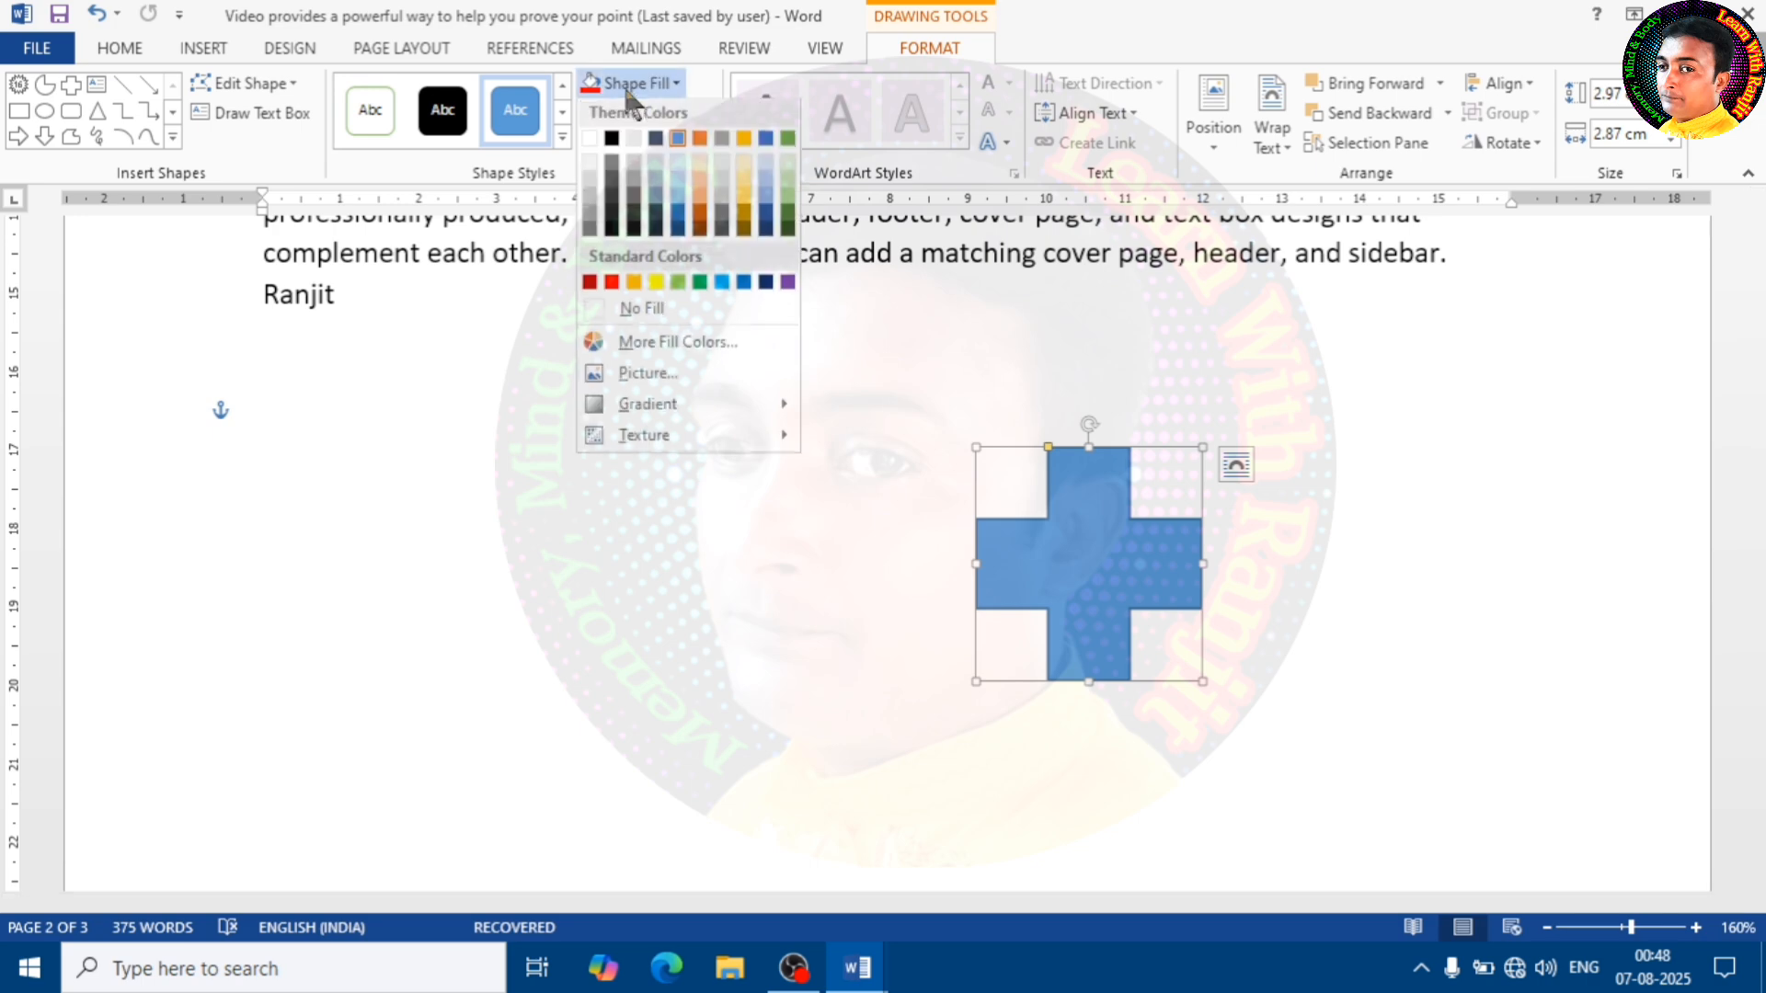
click(612, 285)
click(875, 540)
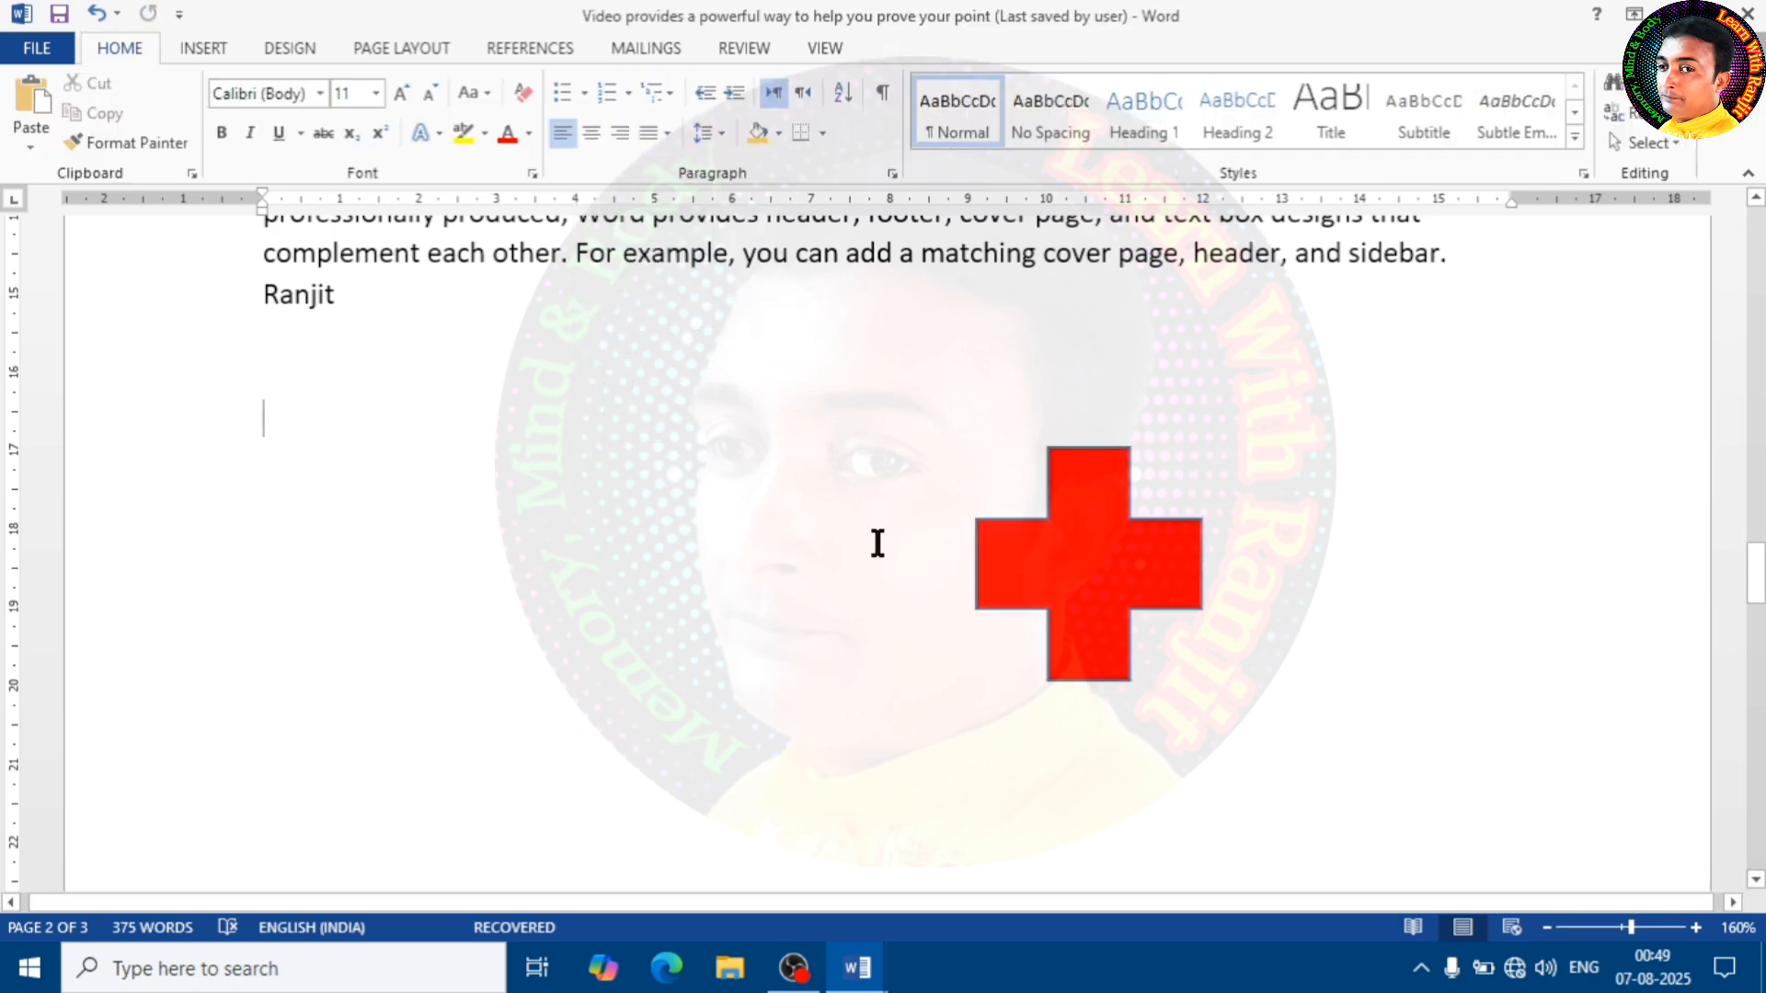
Add a bookmark named "Plus" to the red cross shape
click(1101, 589)
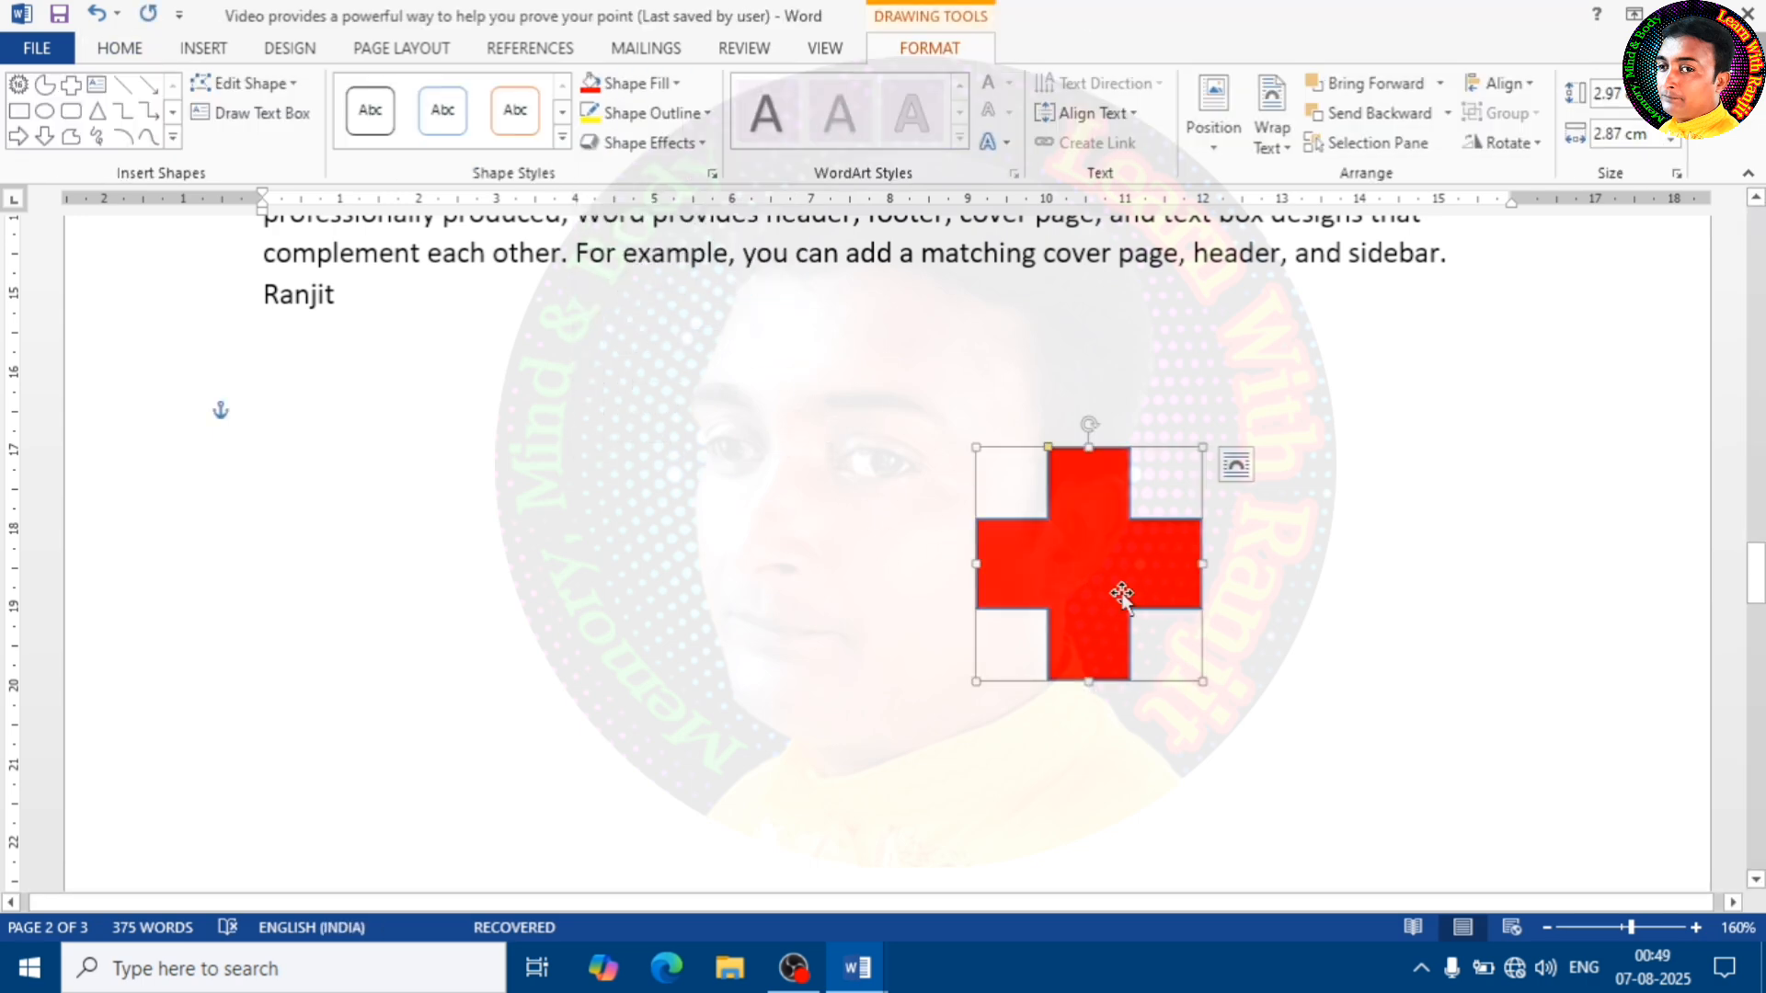
click(217, 50)
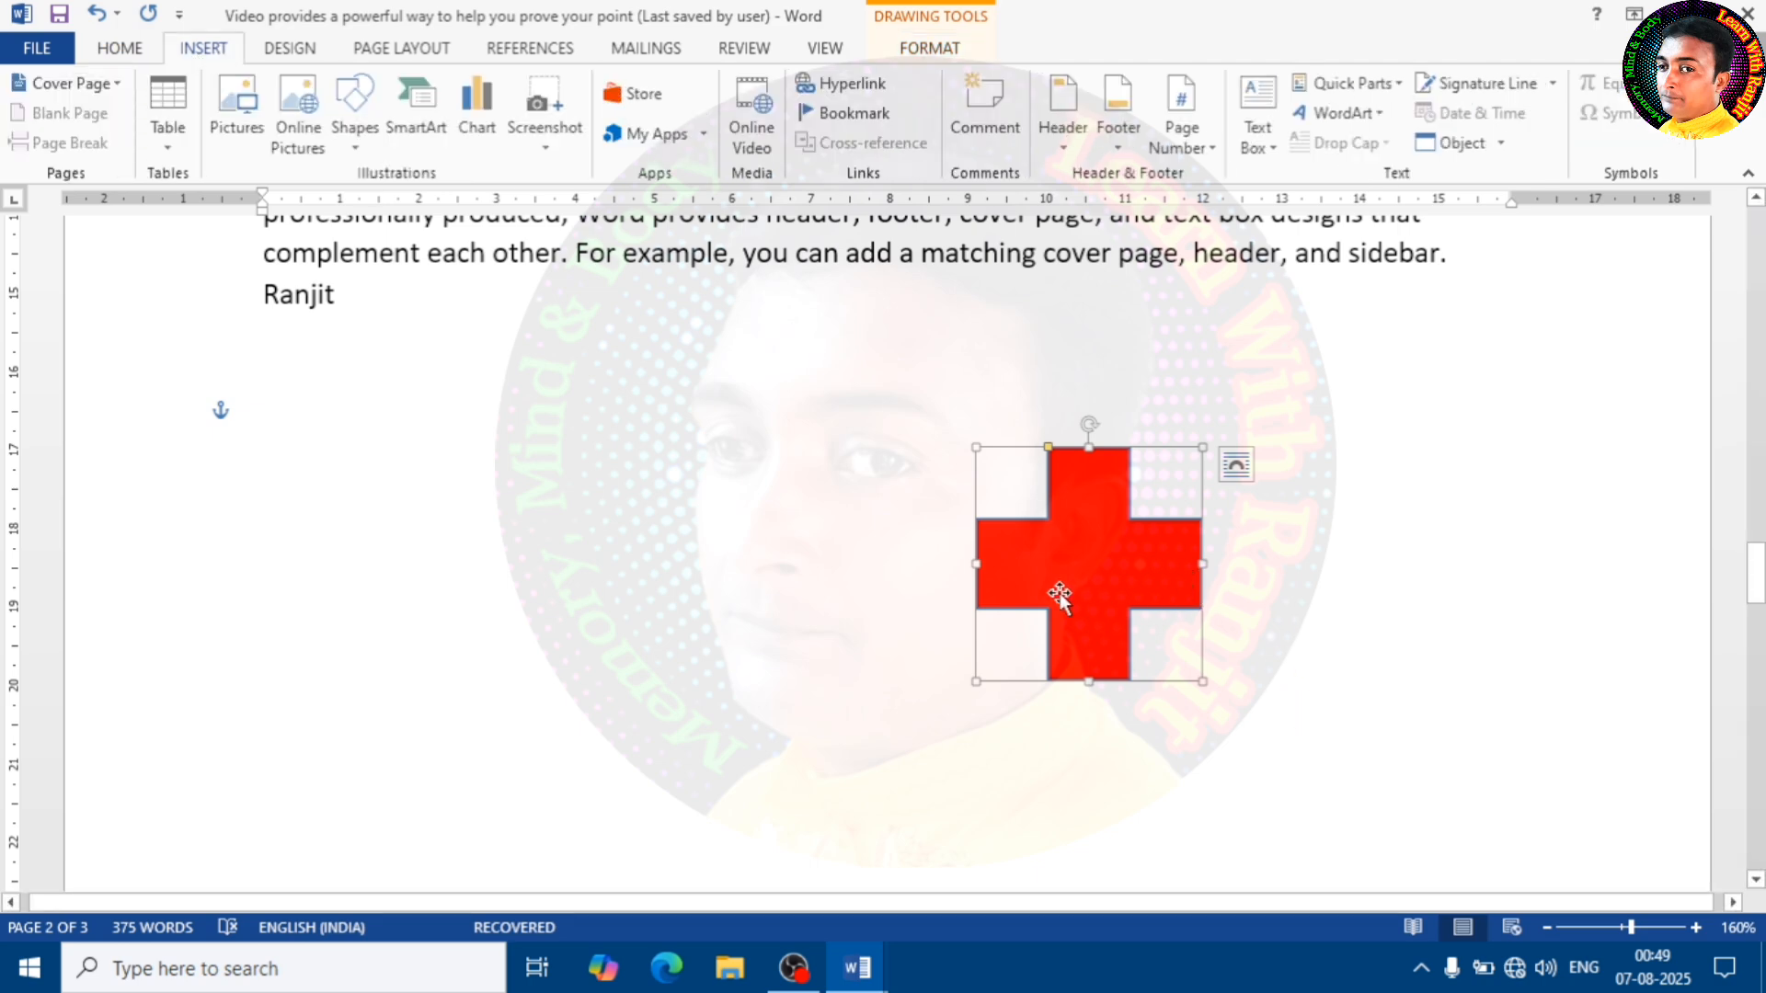
click(844, 112)
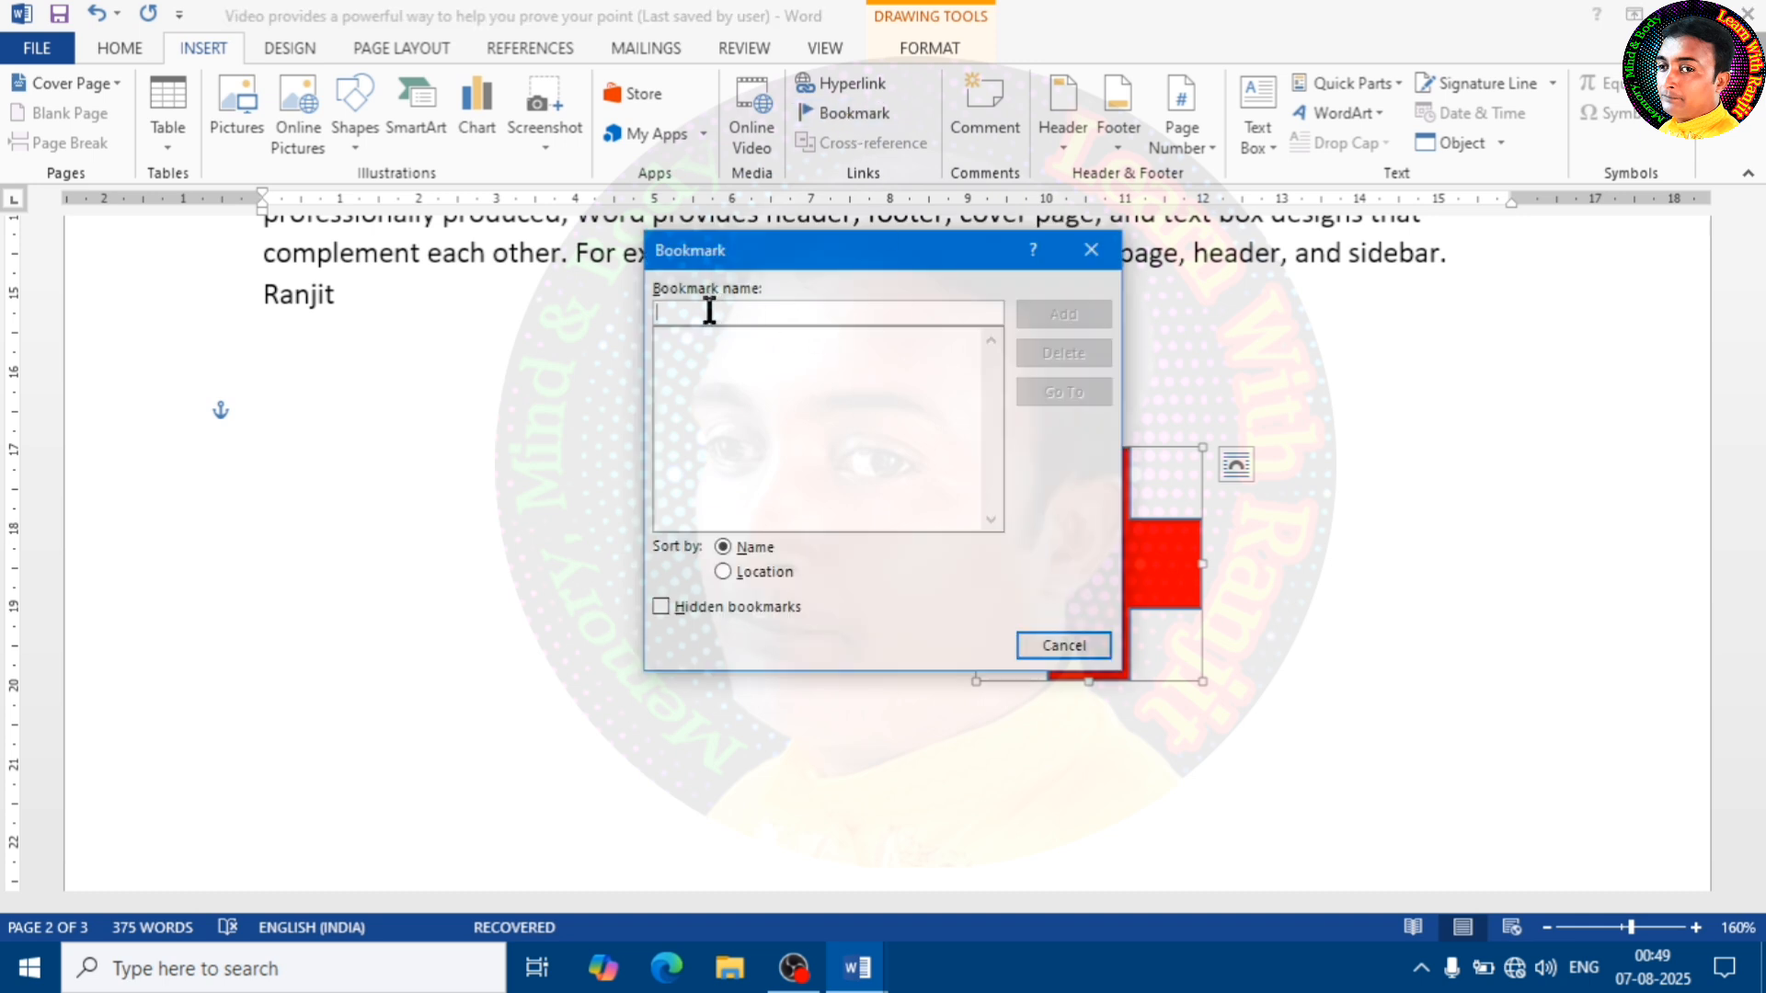
text(Plus)
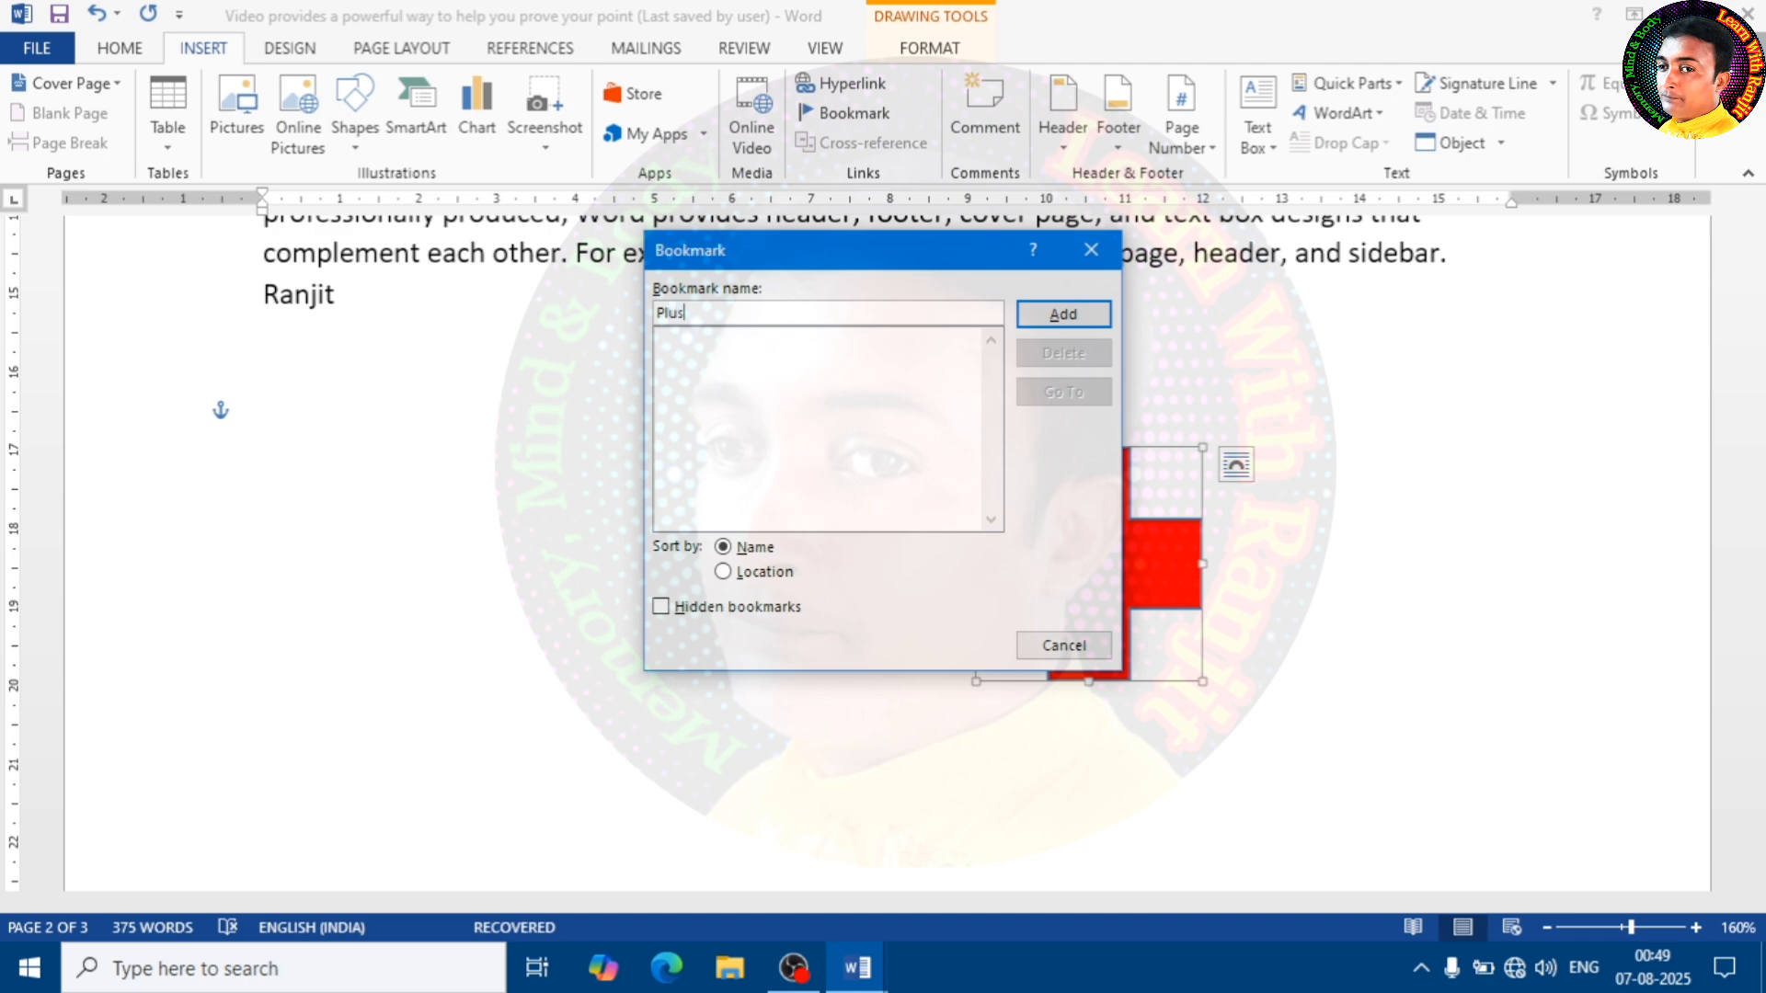
click(1065, 314)
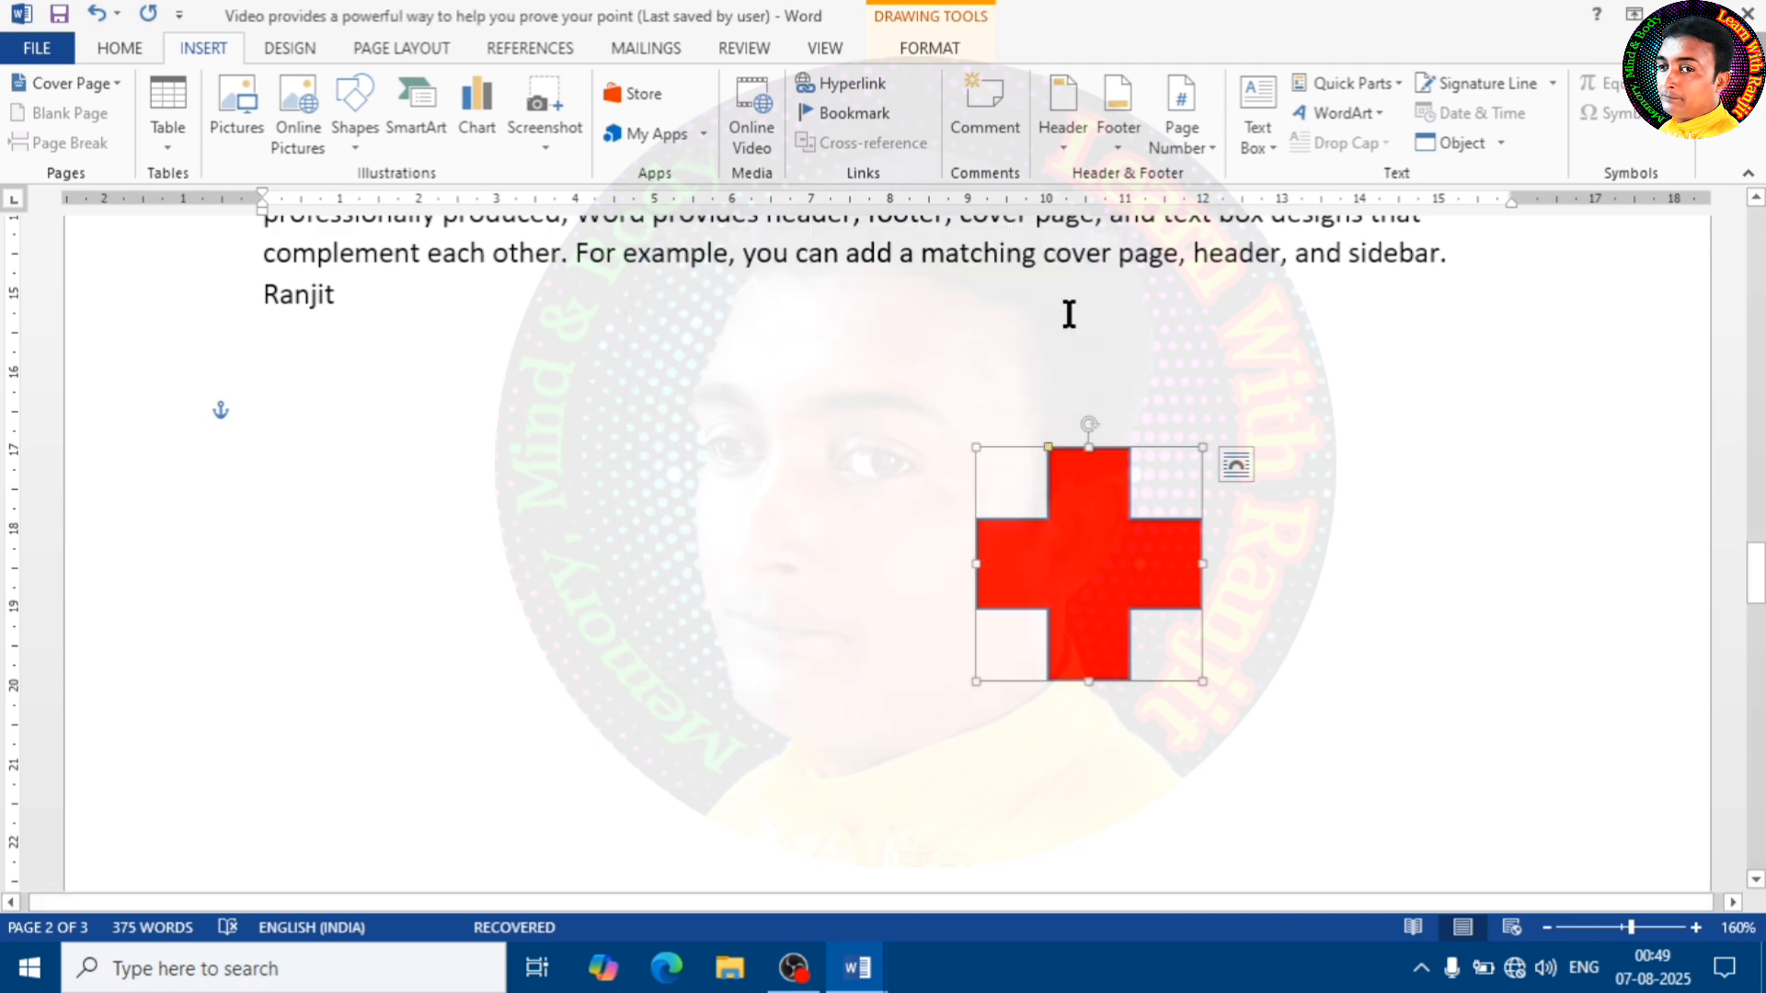
Deselect the cross and place the insertion point at the end of the large opening paragraph on page 1
click(1317, 618)
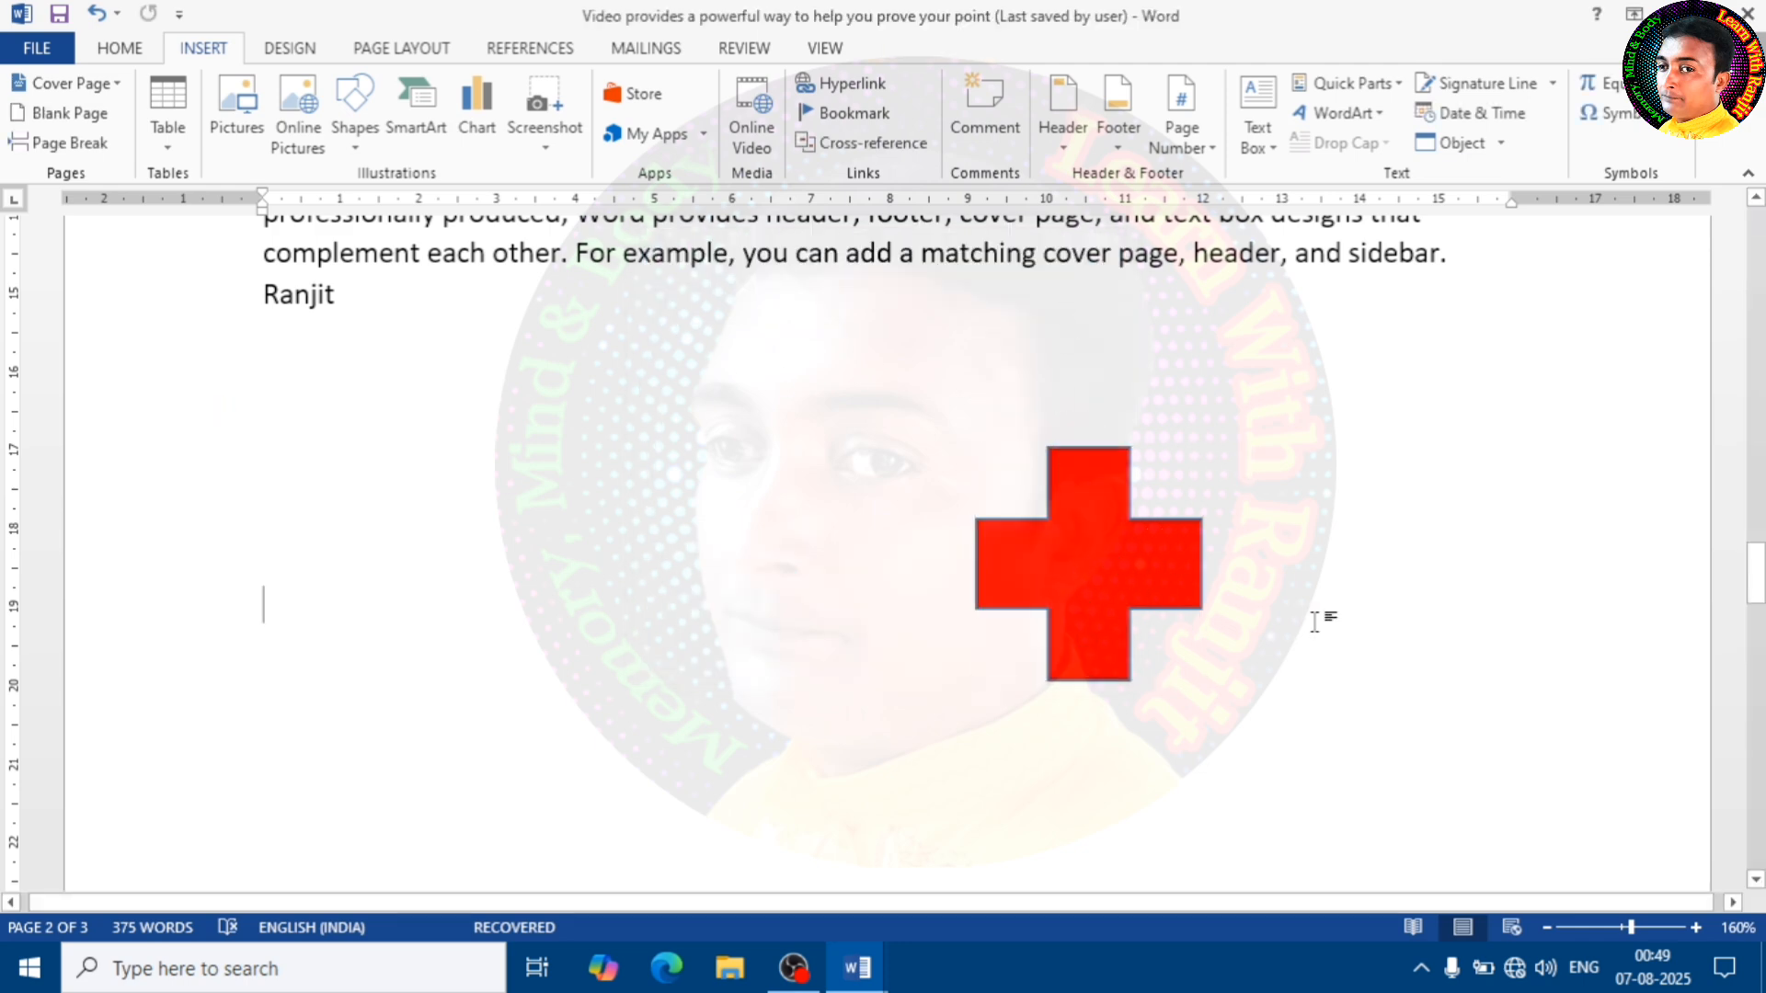
scroll(1159, 588, up, 3)
scroll(1137, 607, down, 12)
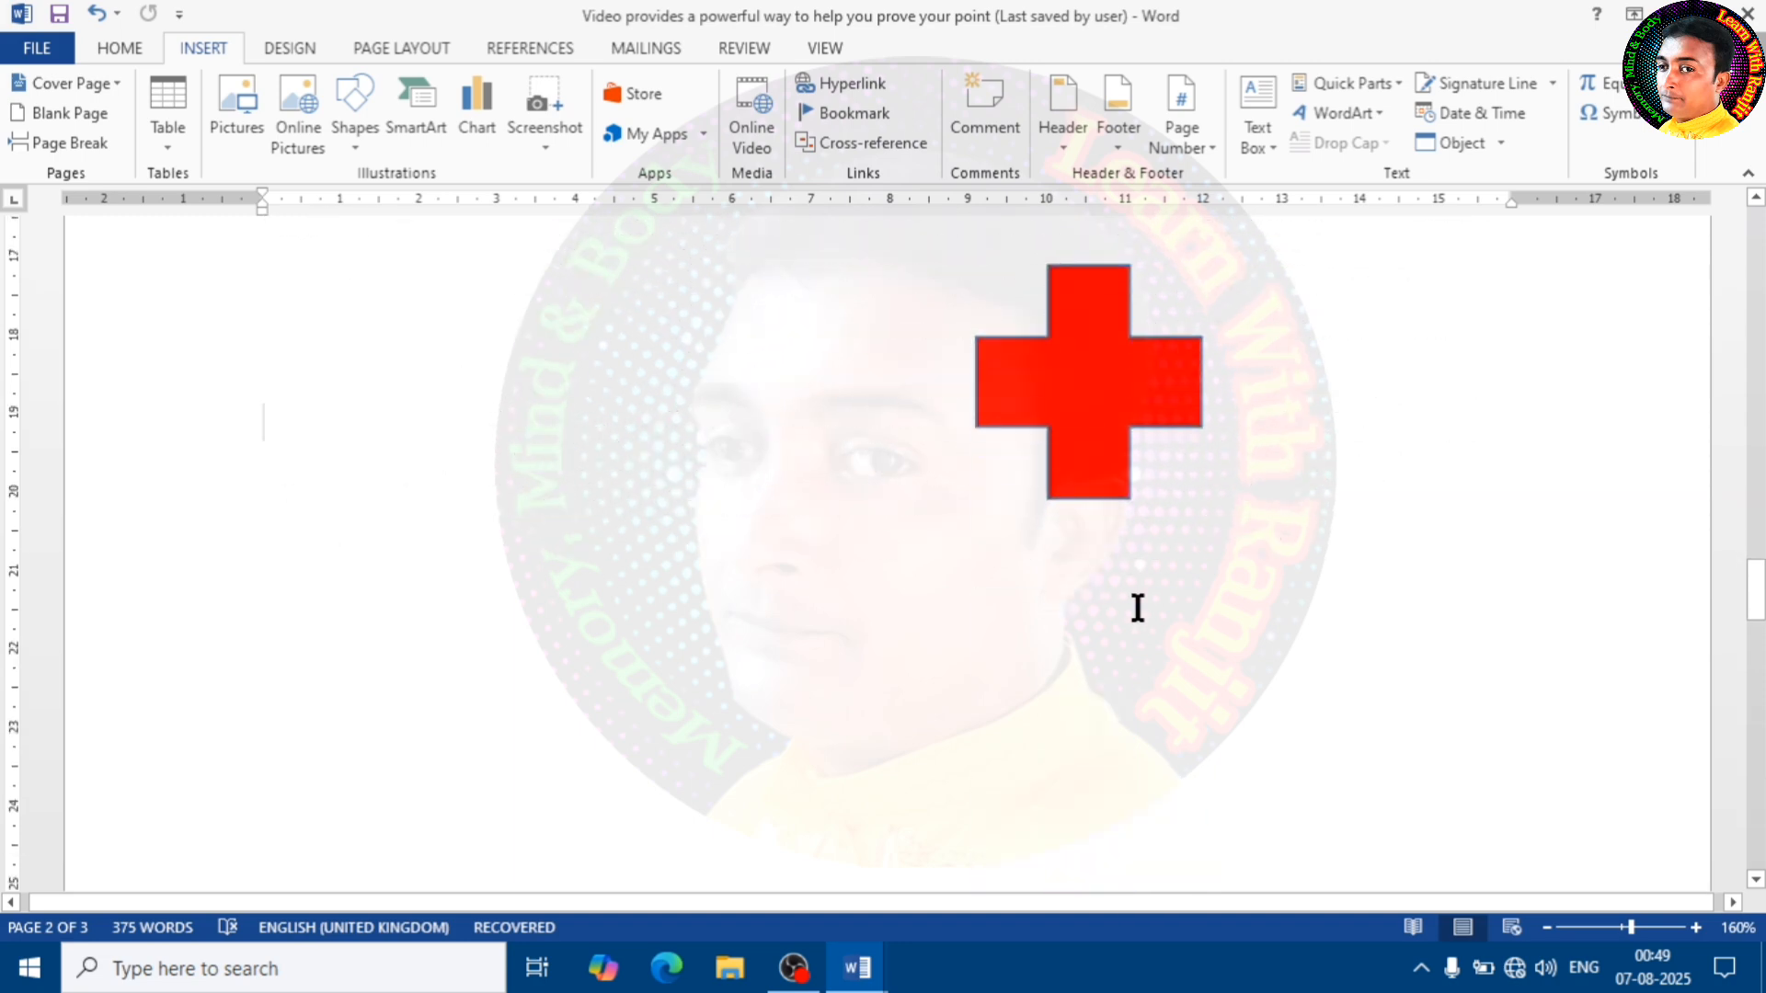
scroll(769, 623, down, 8)
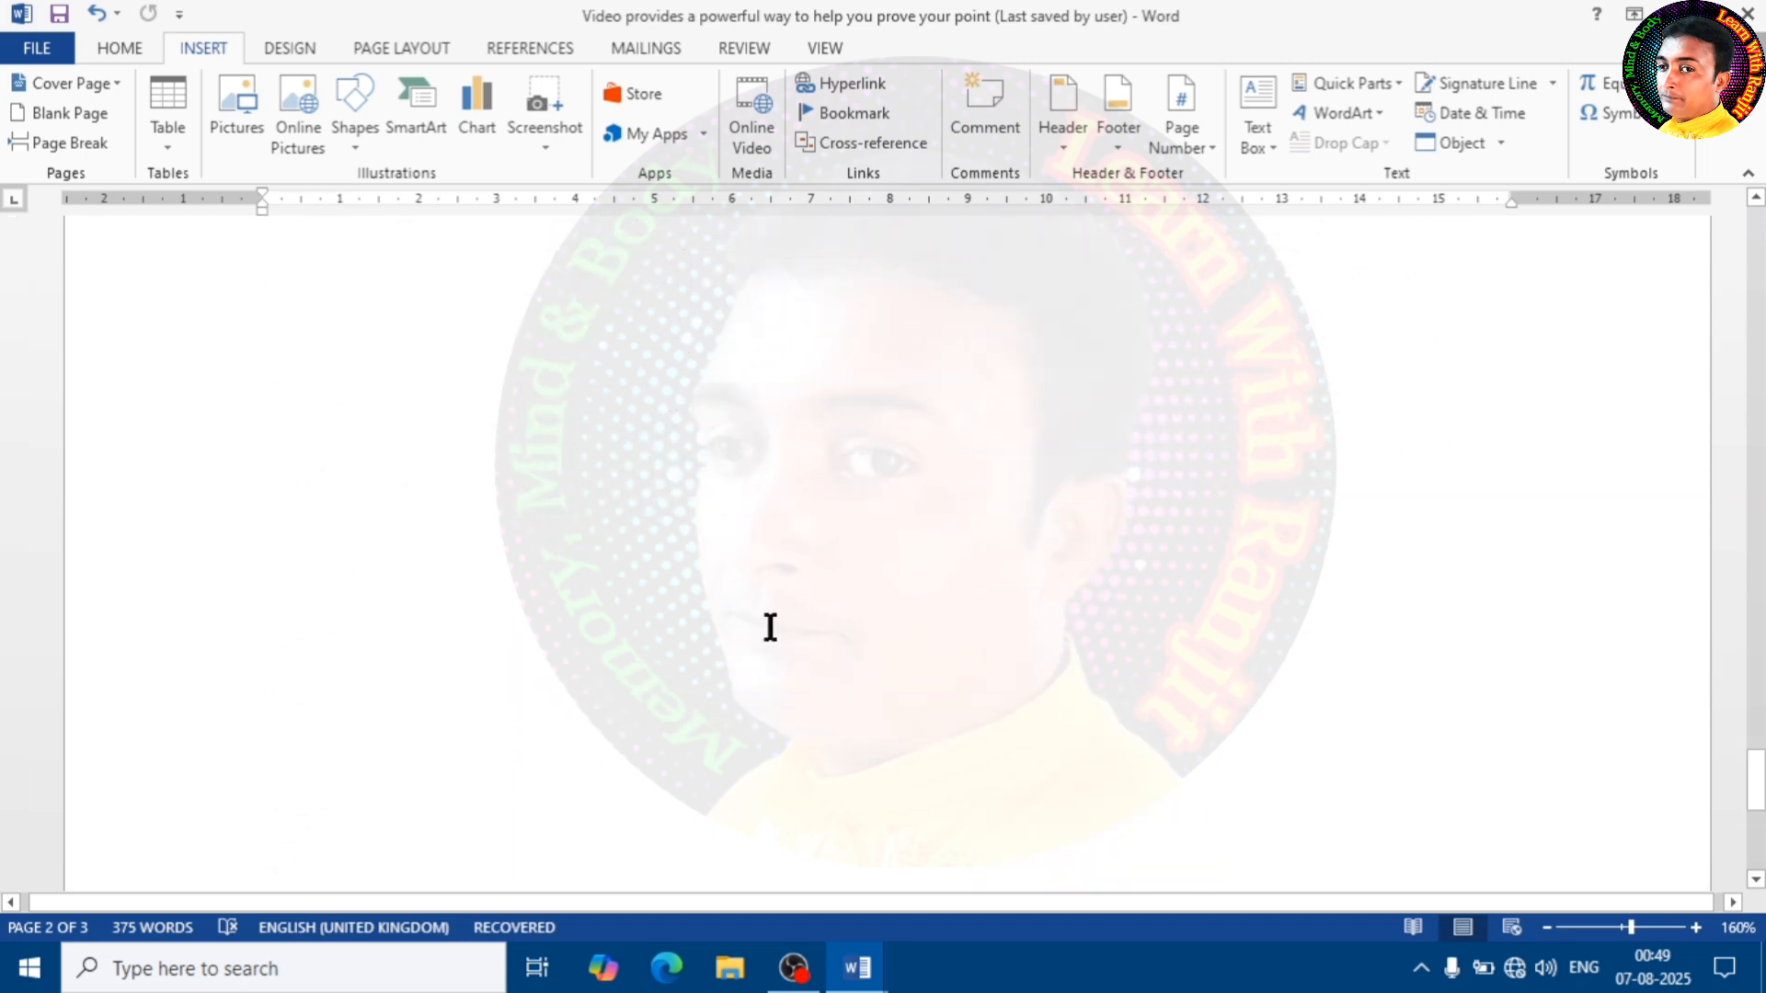
scroll(764, 628, up, 14)
scroll(764, 627, up, 15)
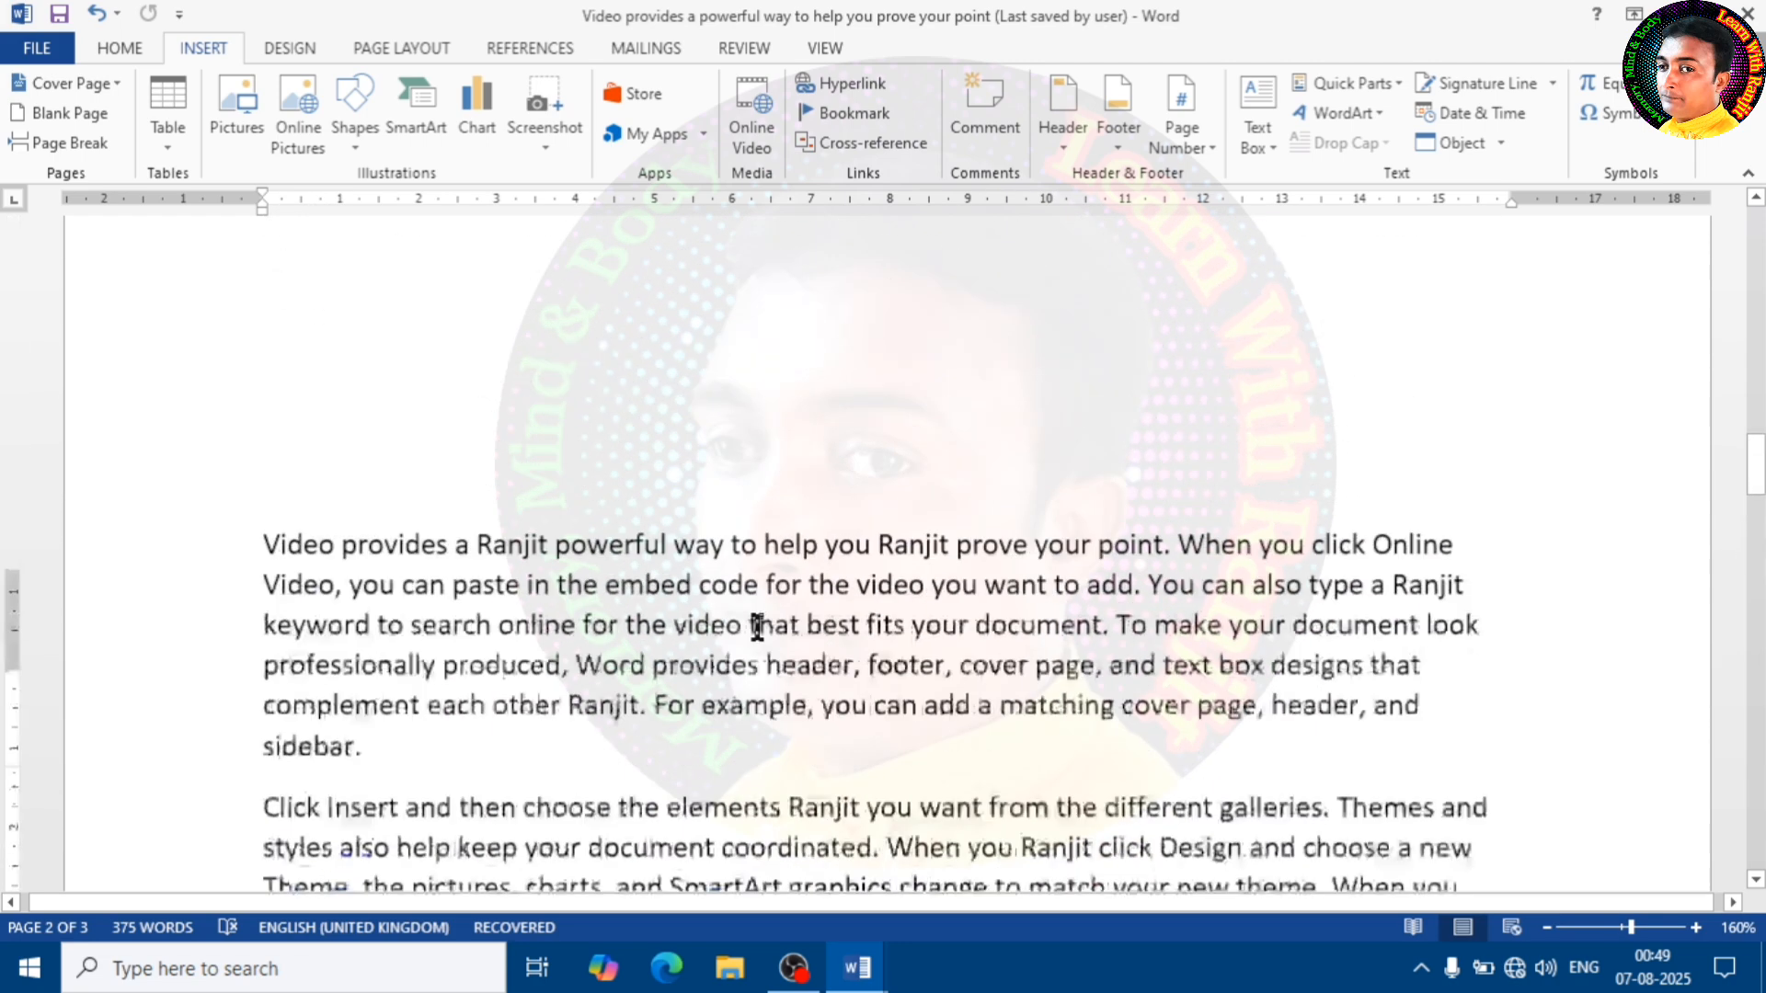
scroll(748, 629, up, 6)
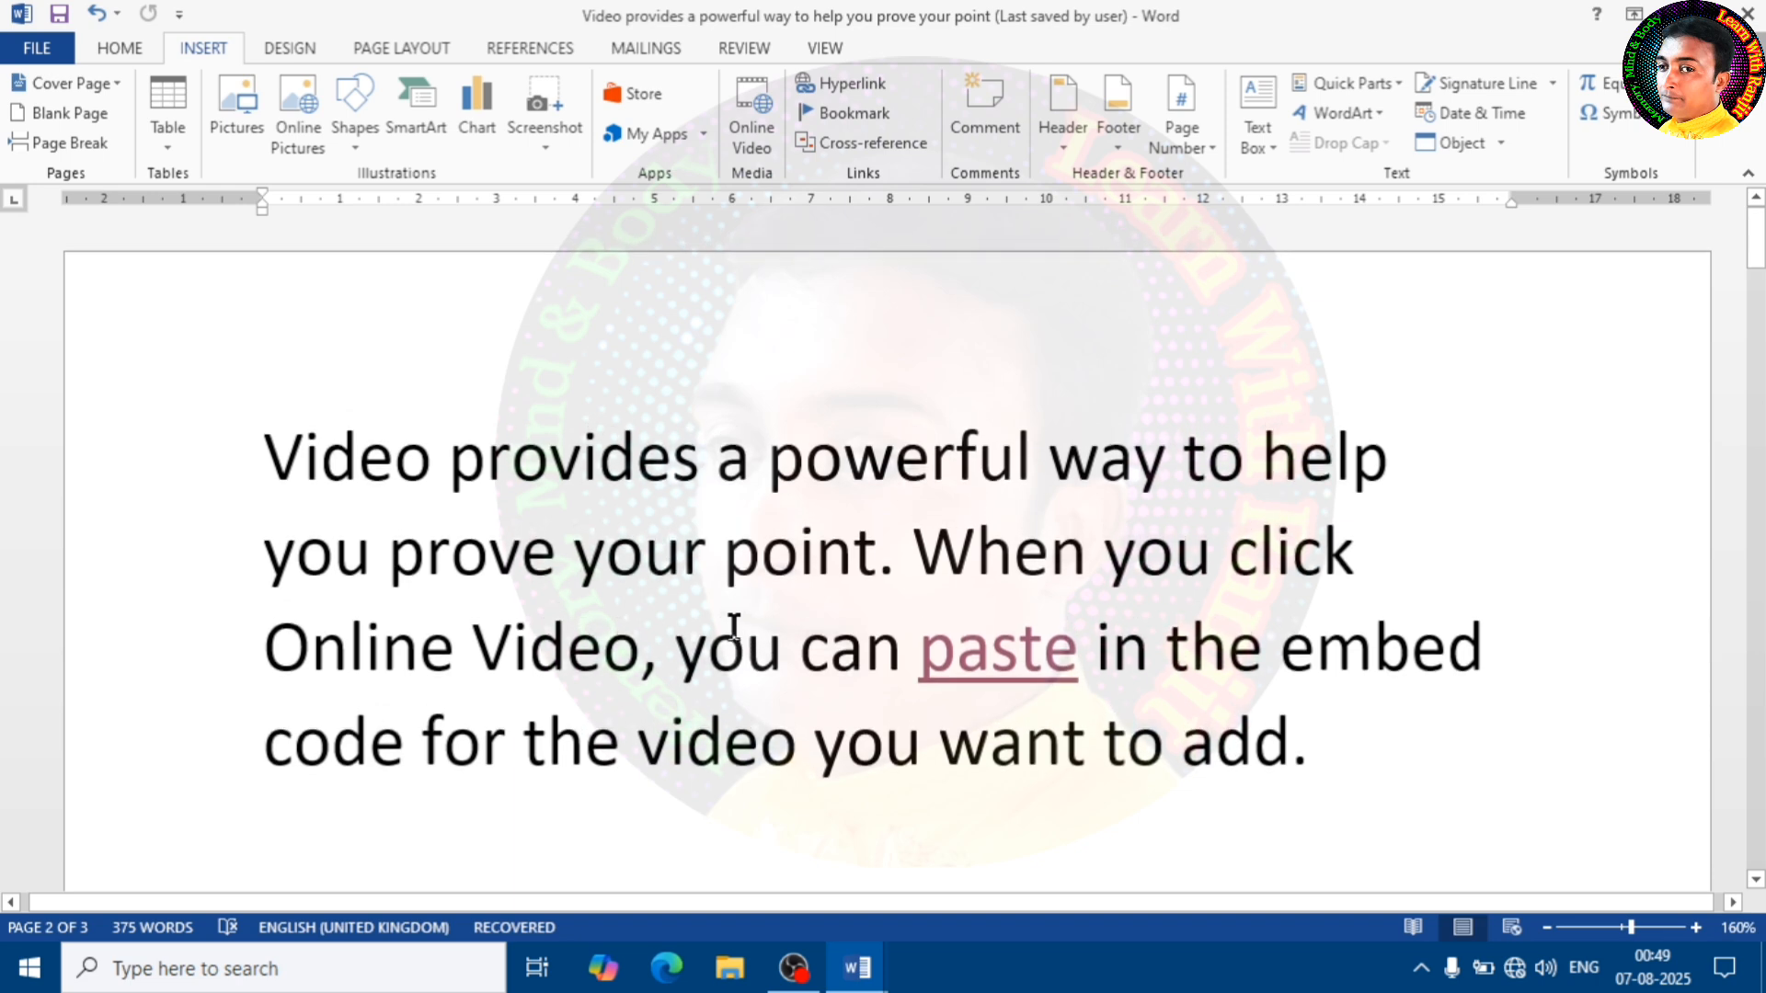
click(460, 485)
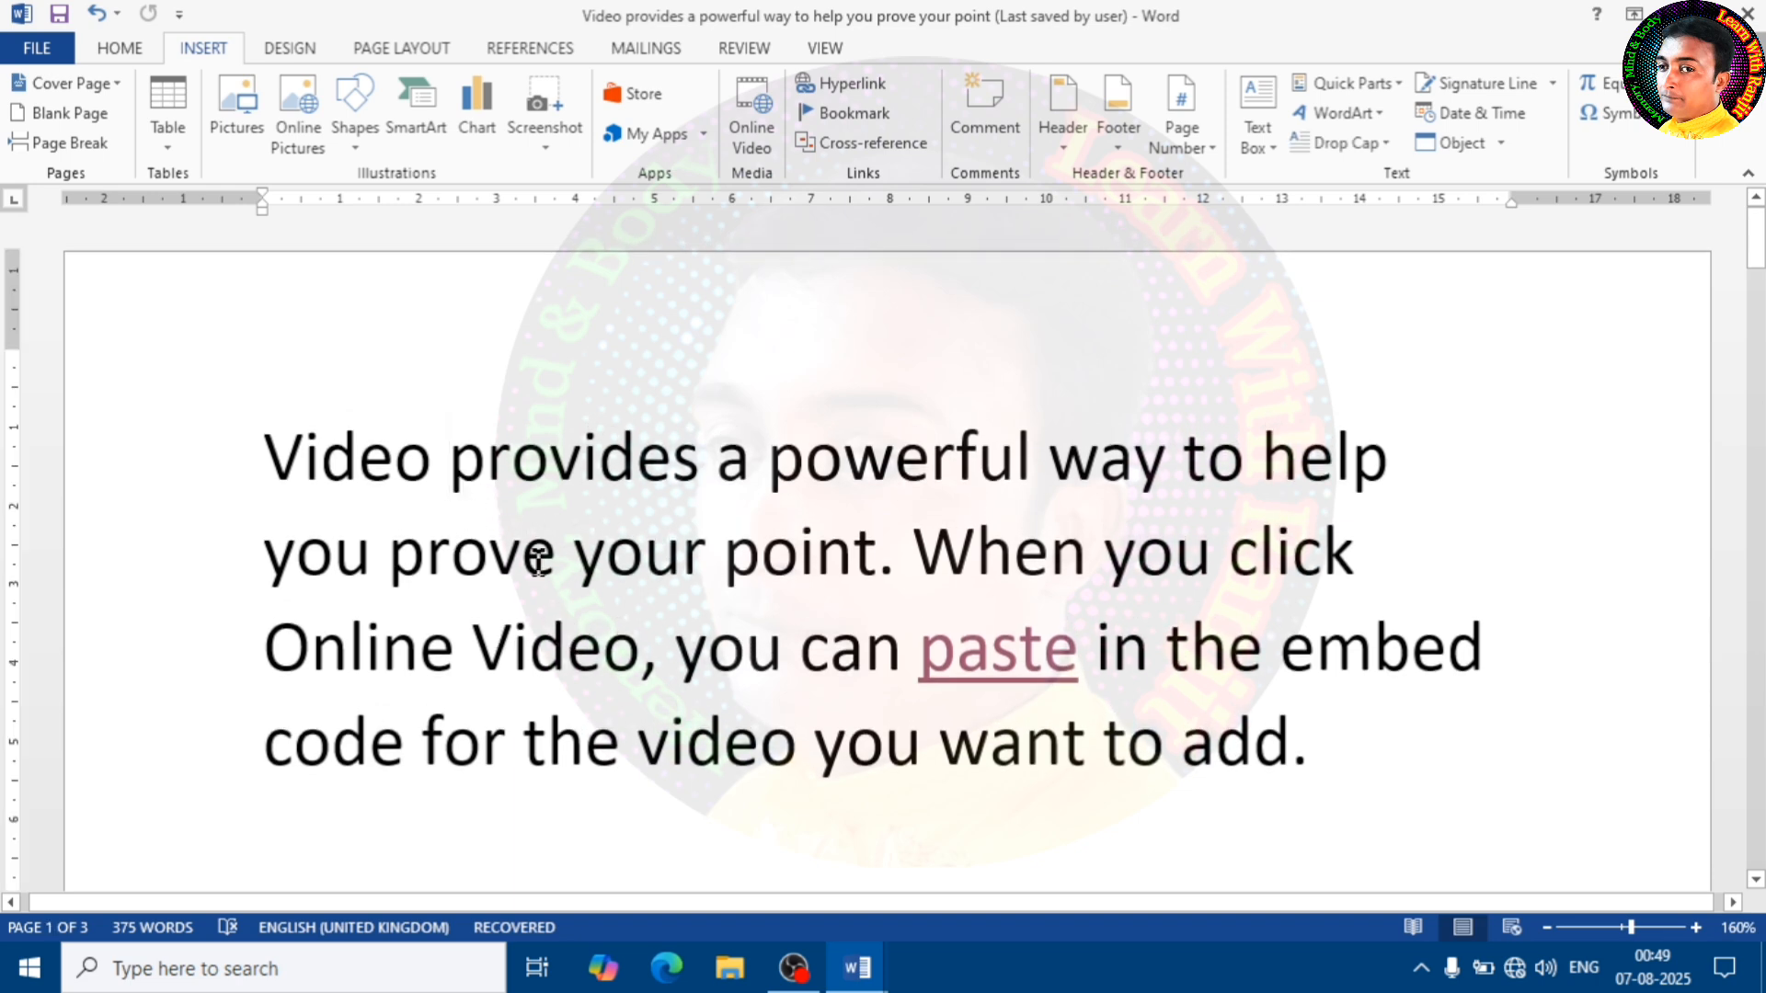
click(1423, 478)
scroll(1051, 557, down, 2)
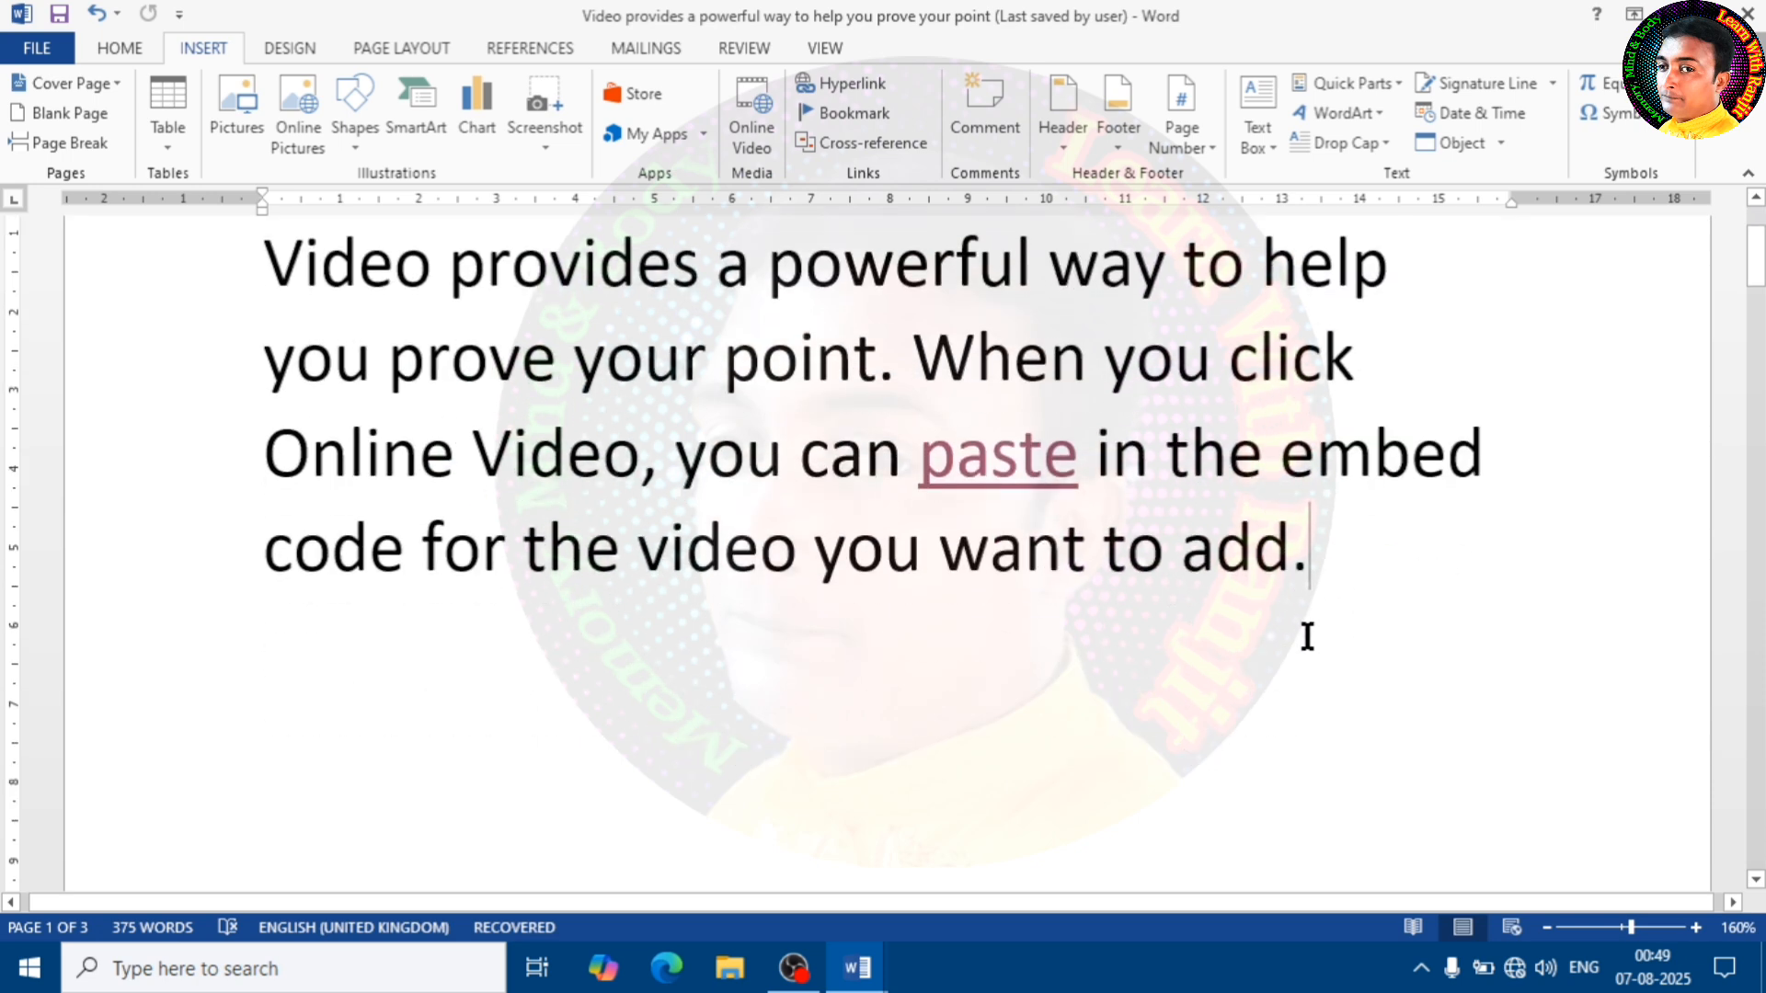
scroll(939, 602, up, 2)
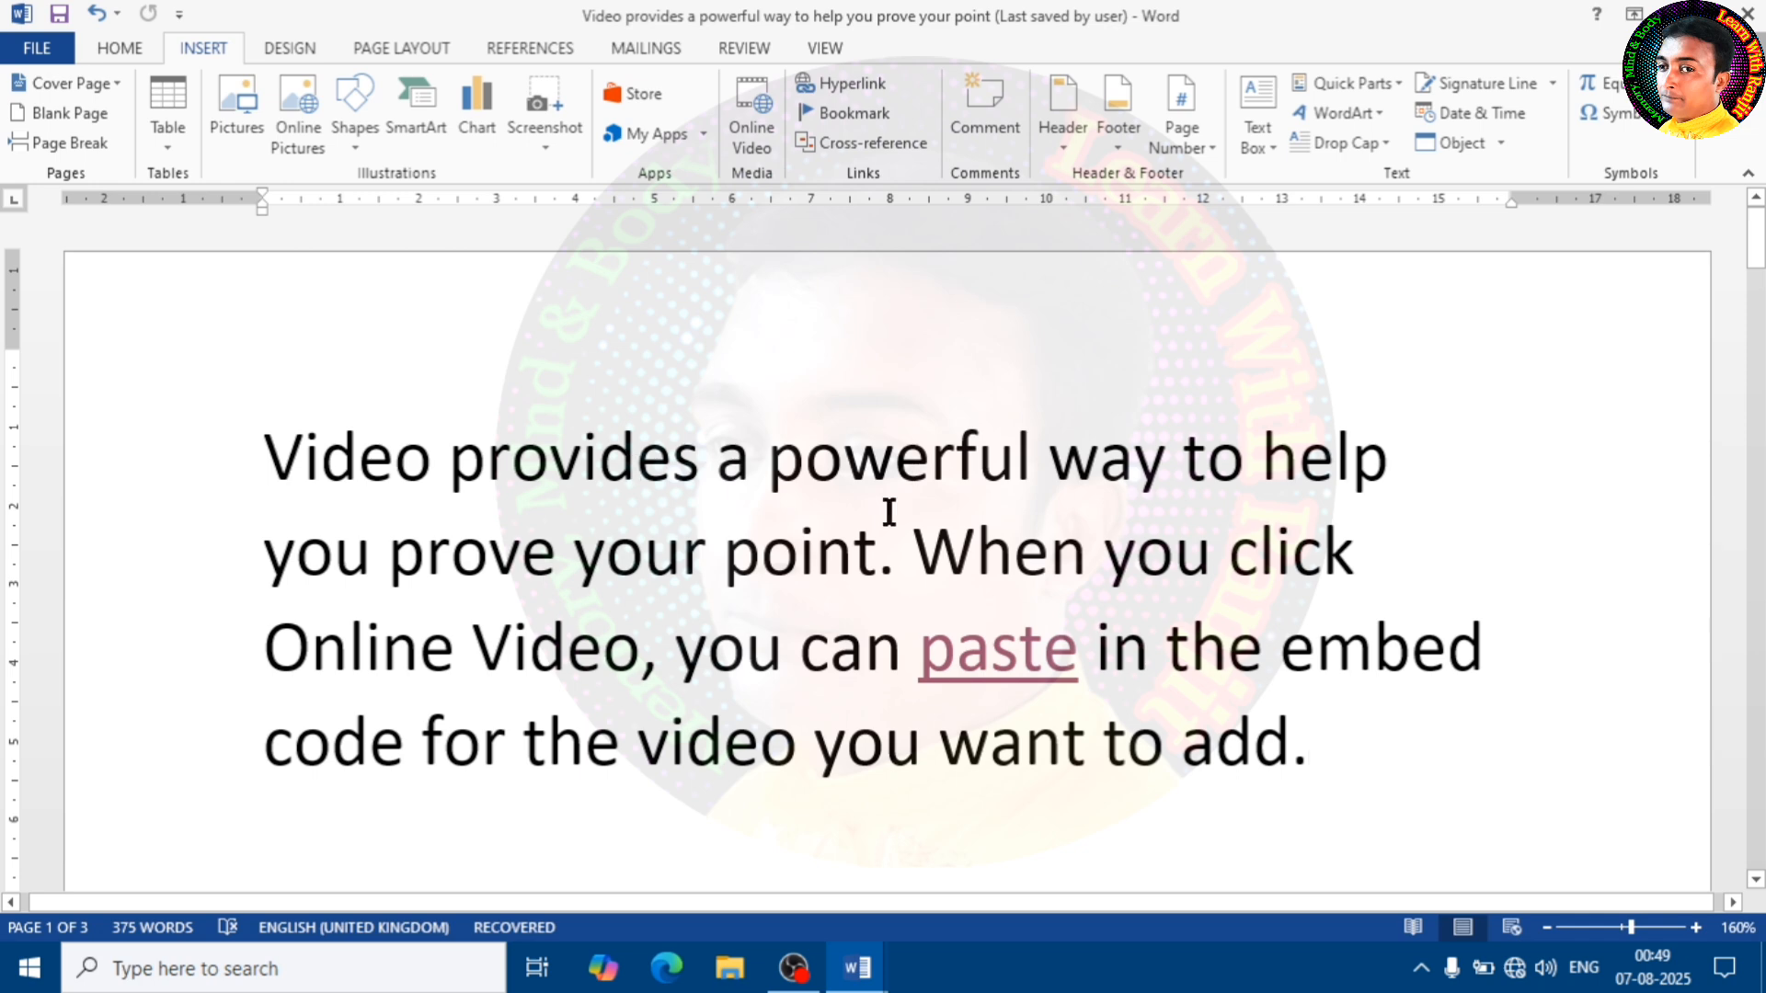
Jump to the bookmark "Plus" and select the red cross shape there
click(874, 113)
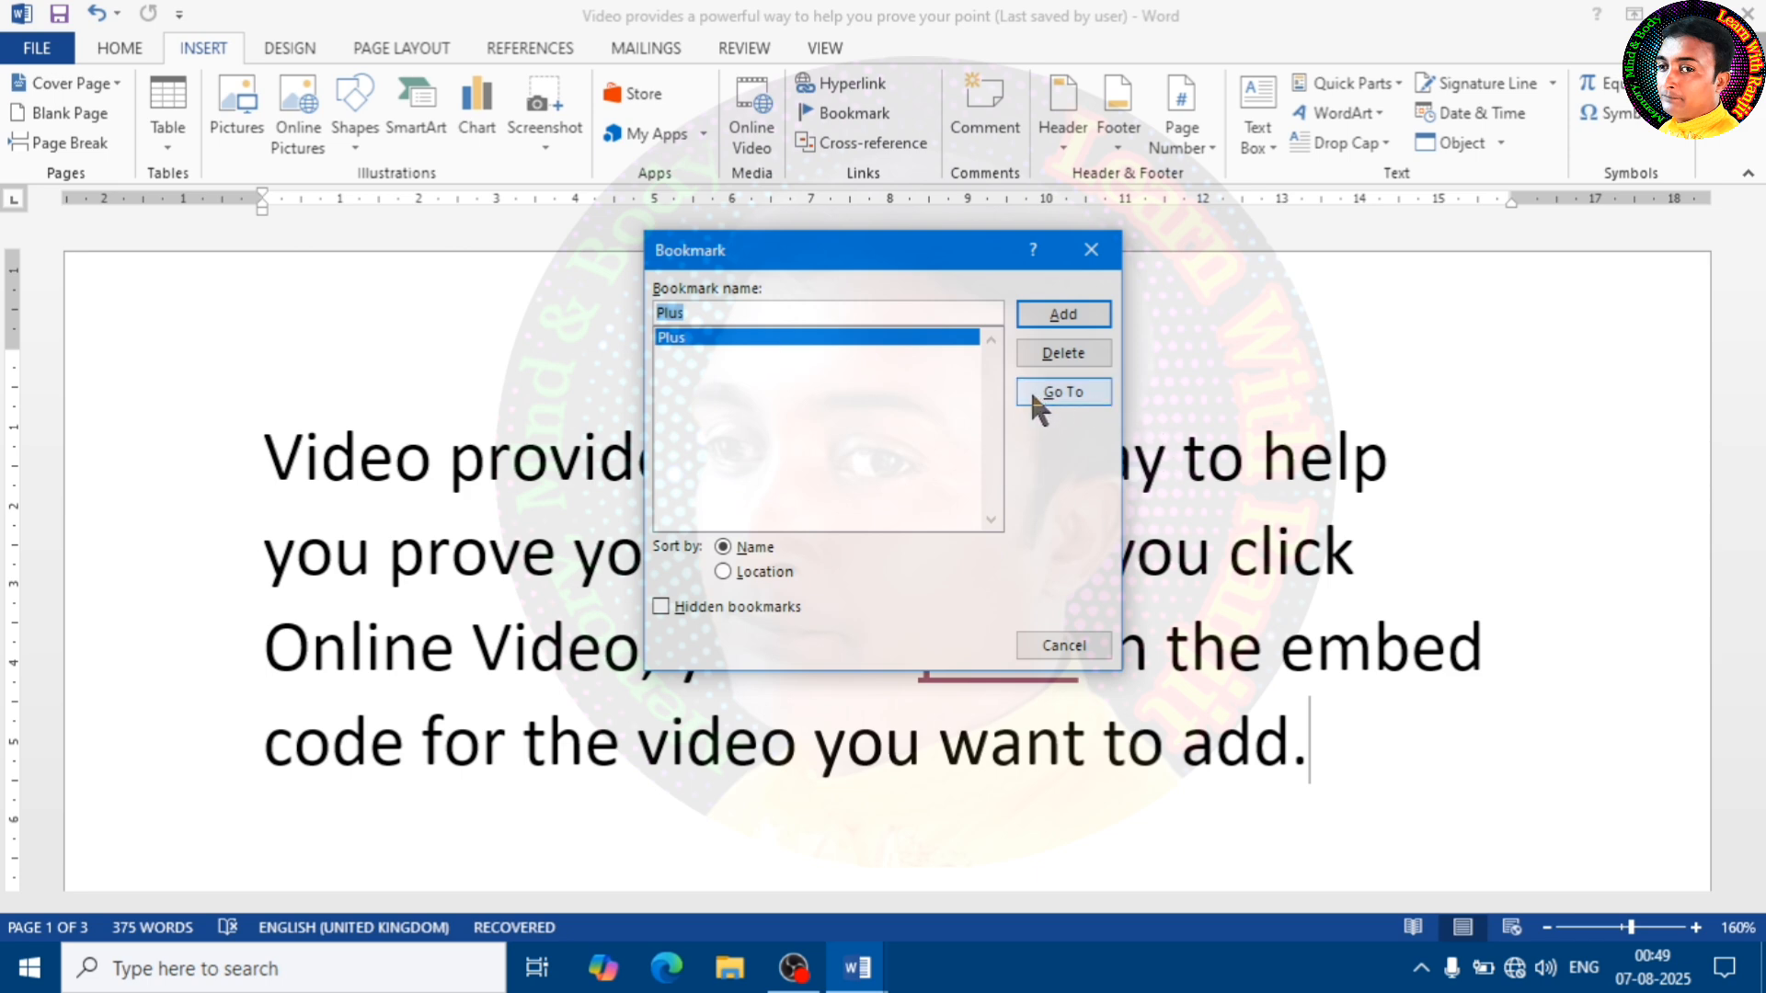
click(1064, 392)
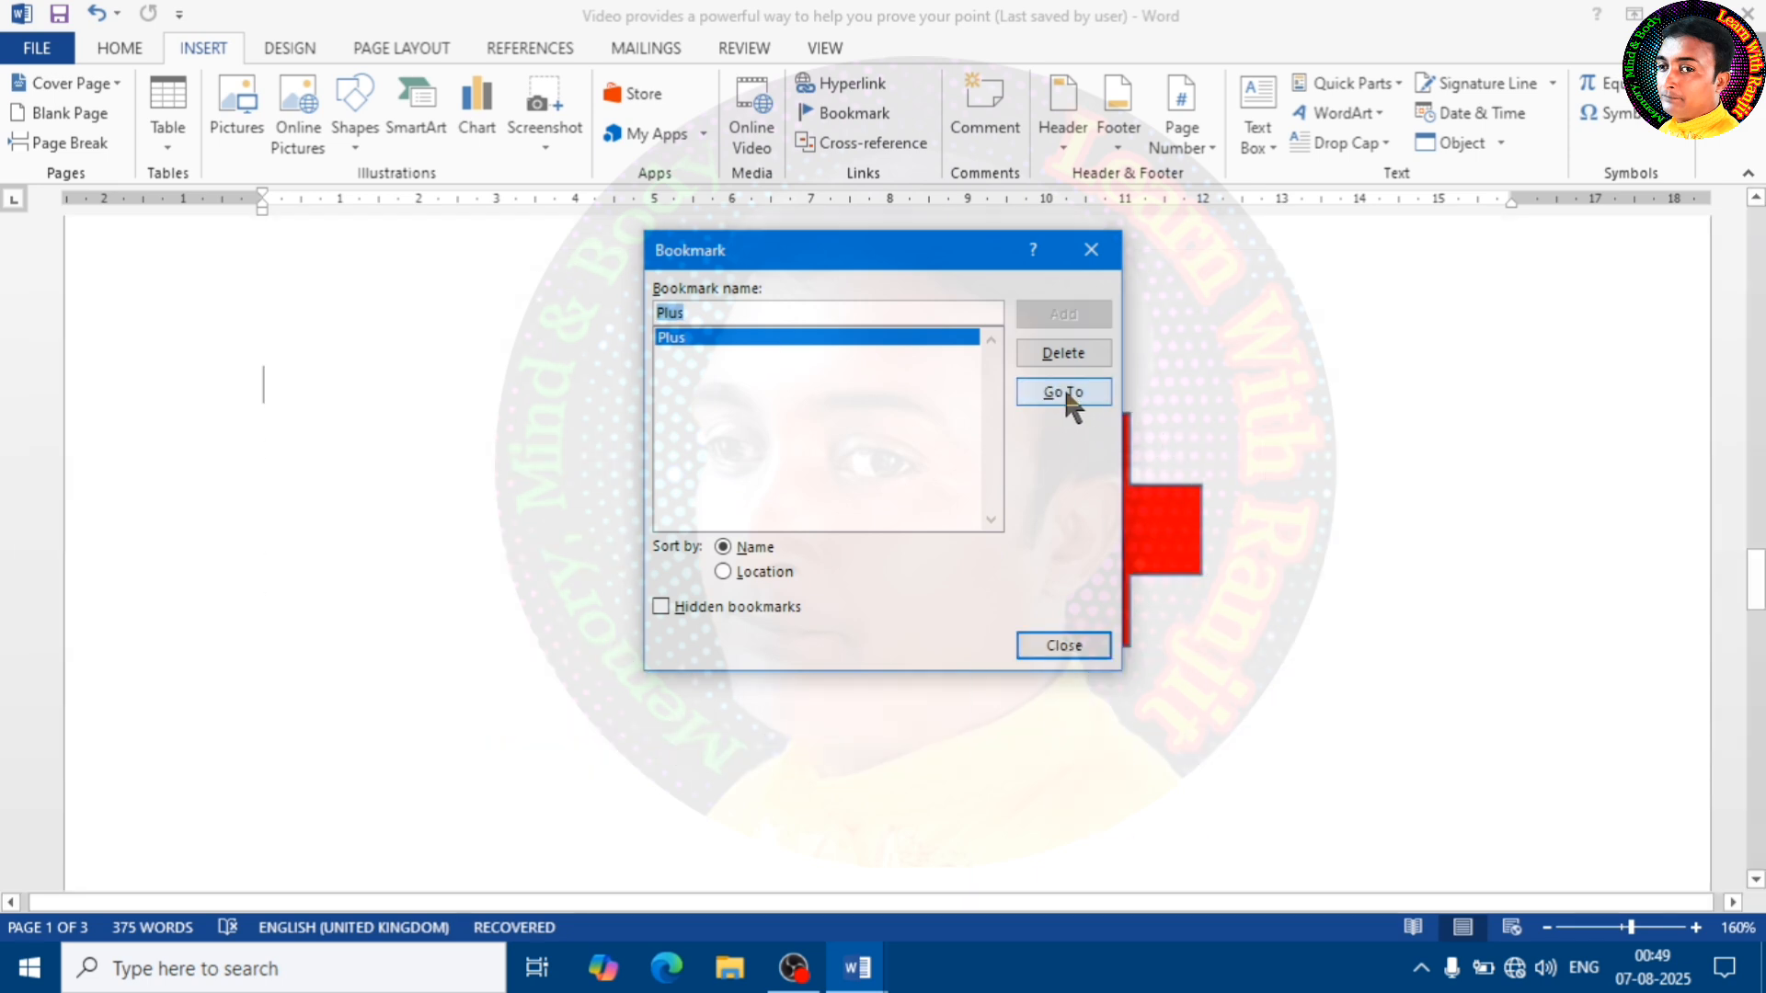
click(1090, 257)
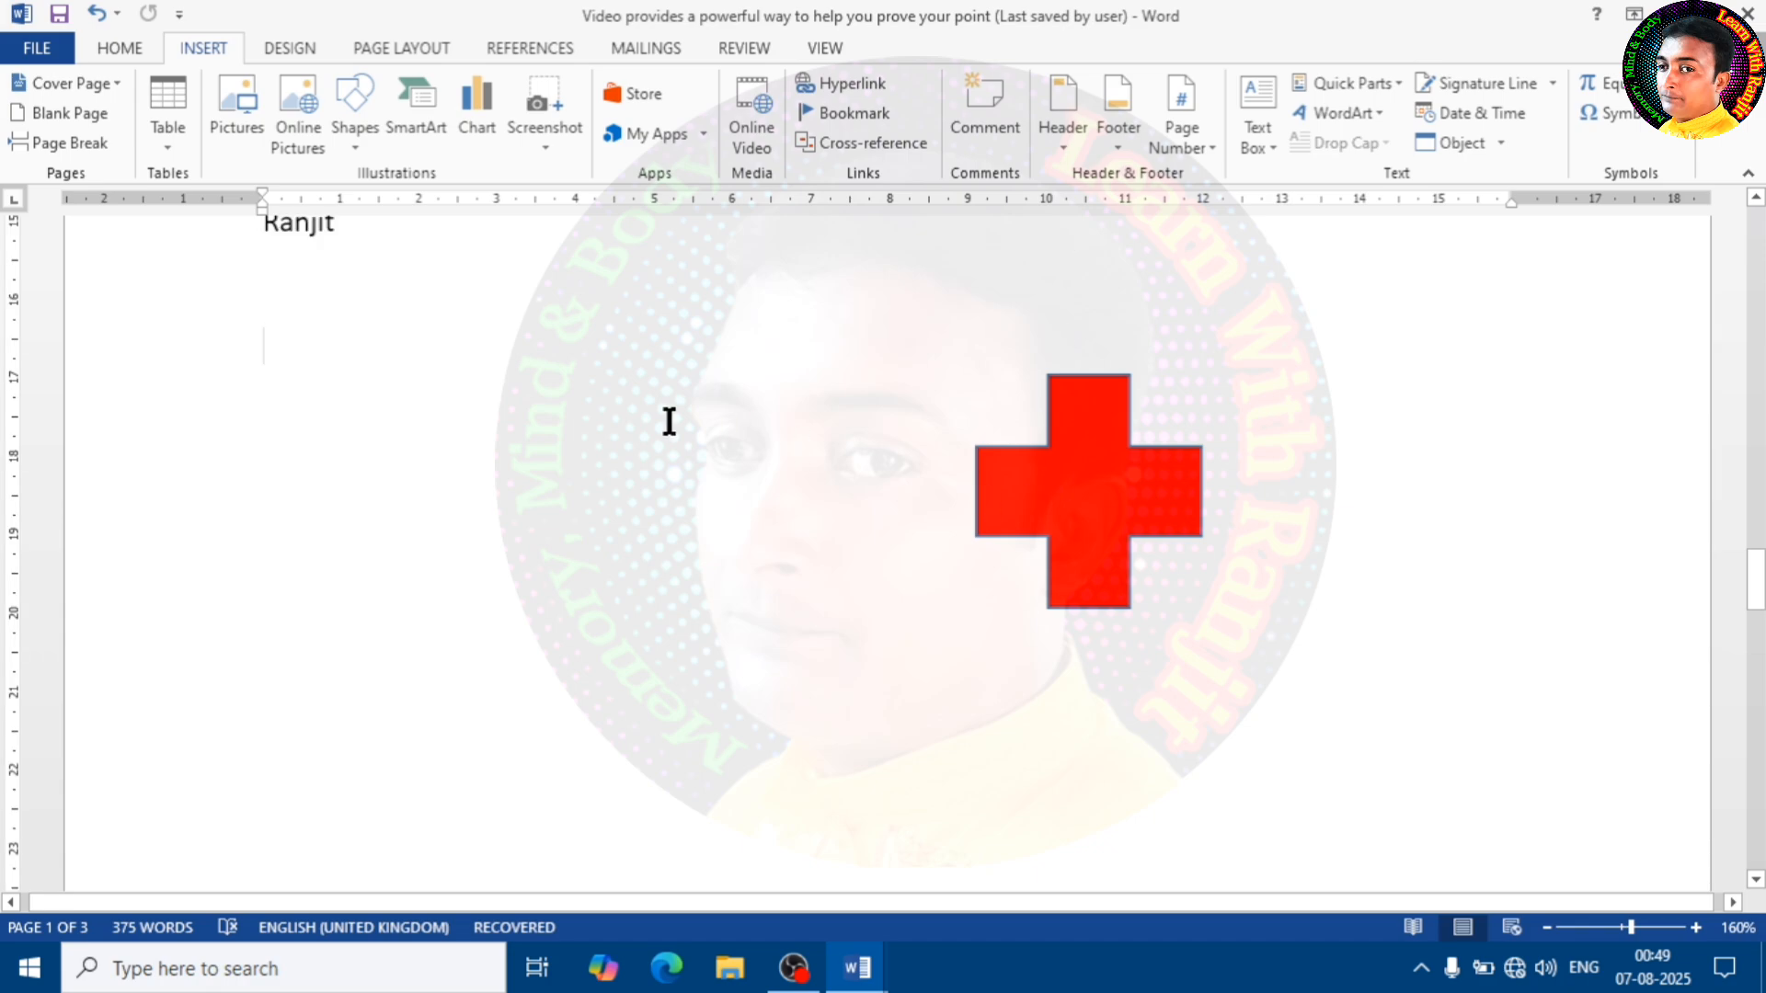
click(1085, 508)
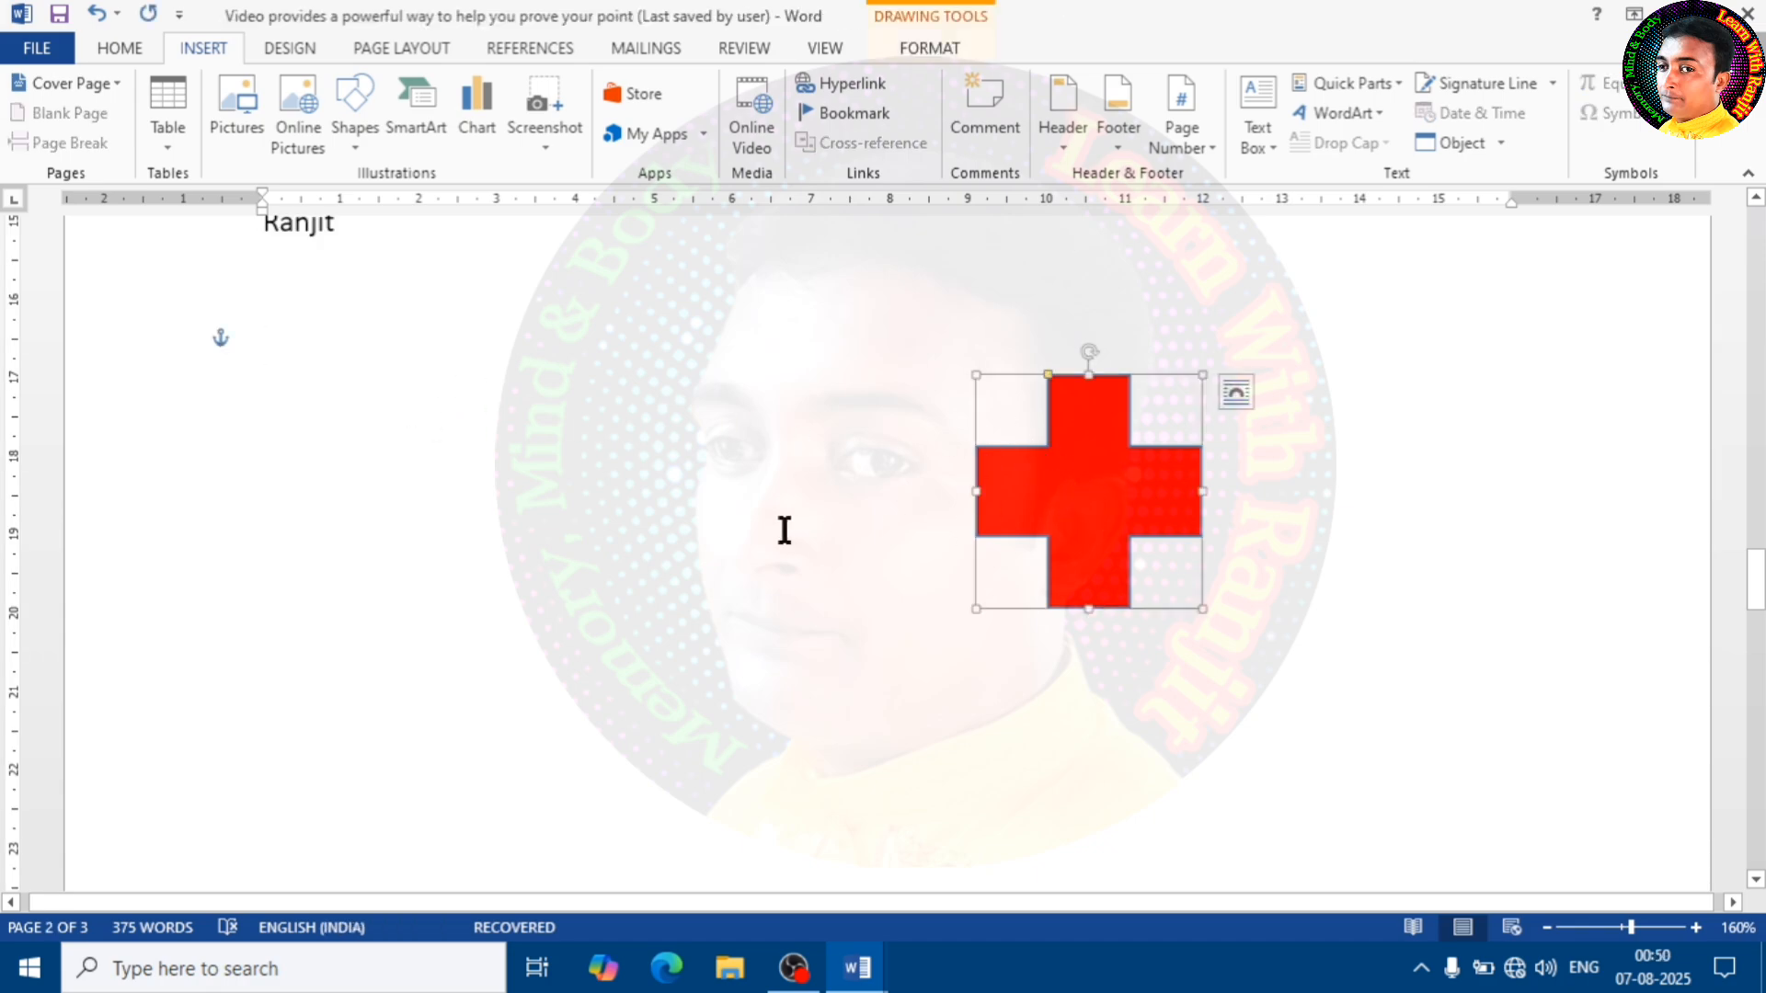
Add a bookmark named "first" inside the word "point" in the opening paragraph on page 1
scroll(783, 530, up, 5)
scroll(784, 528, down, 3)
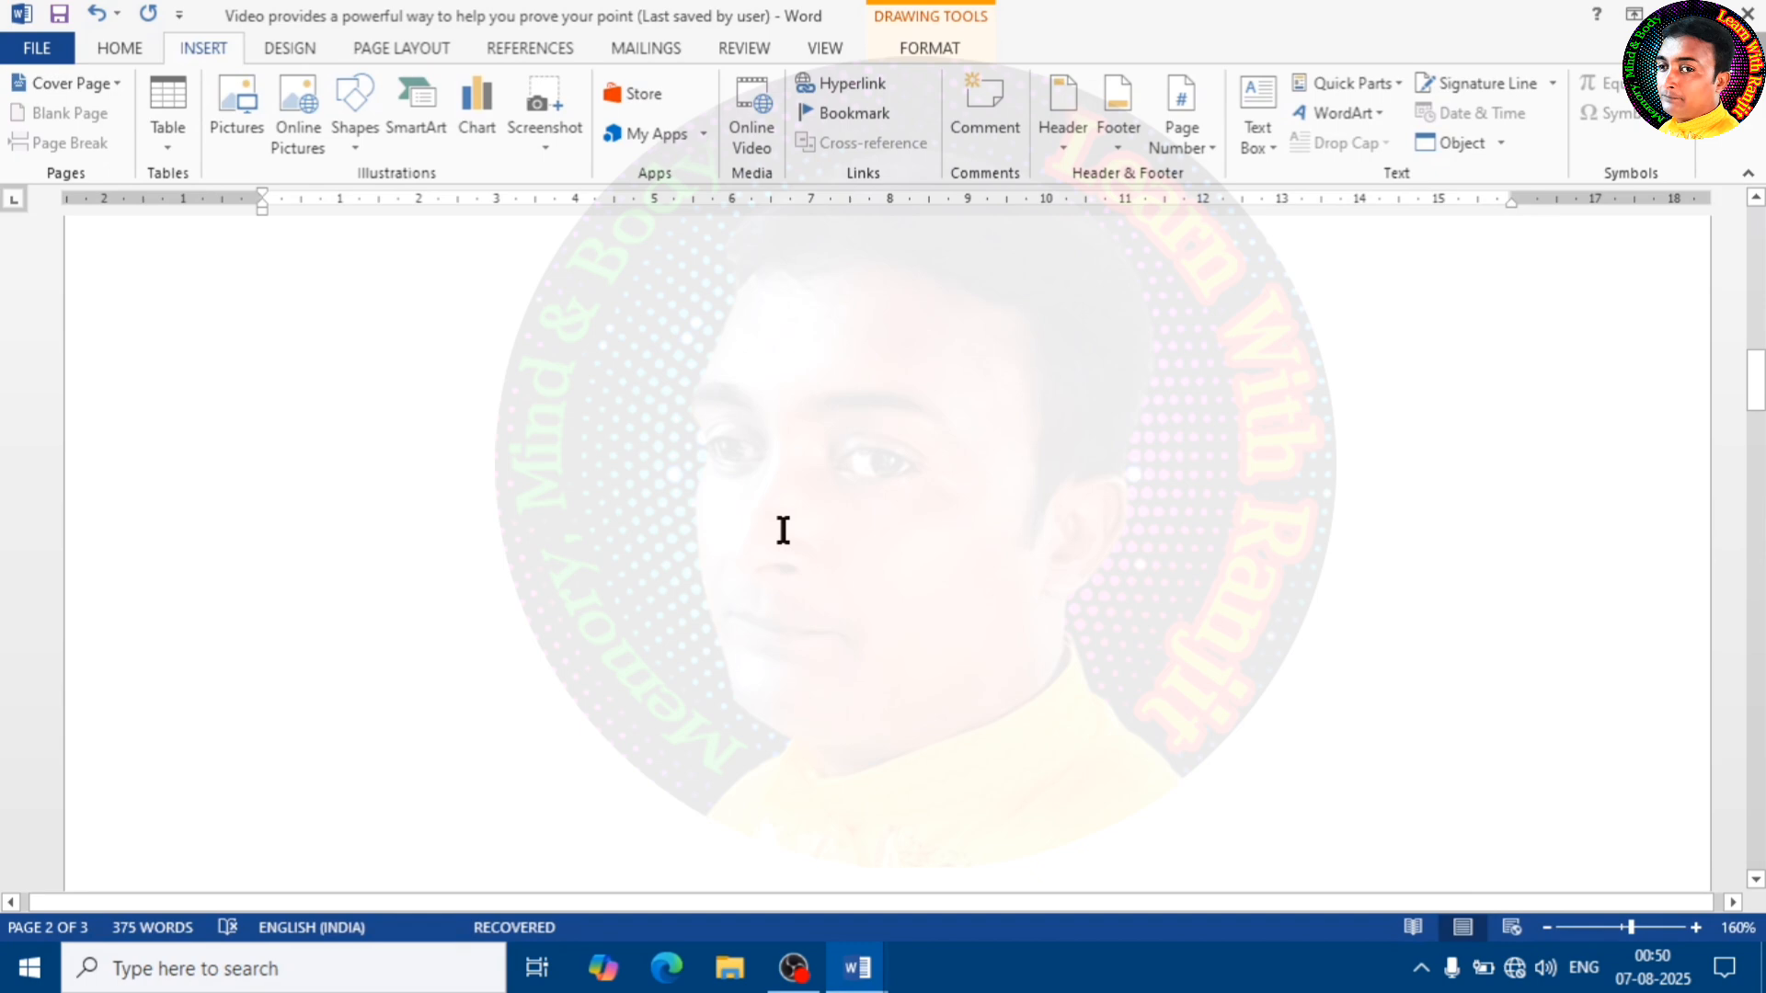
scroll(785, 529, up, 5)
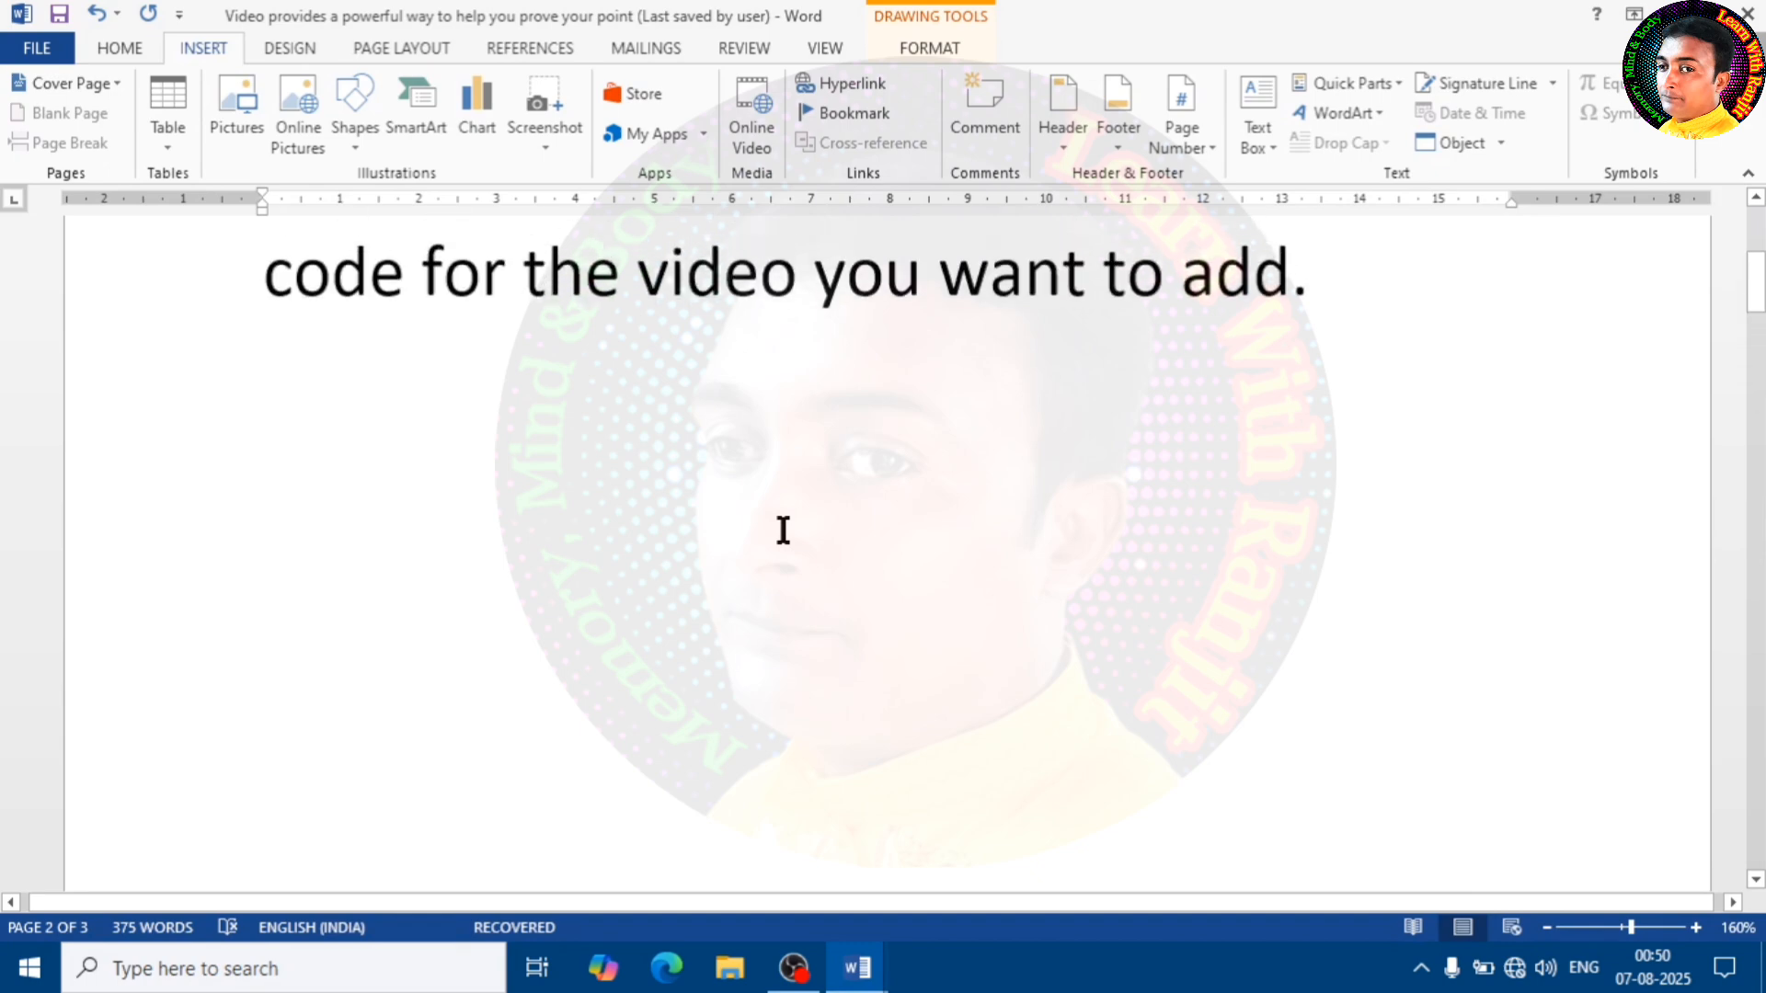
click(817, 556)
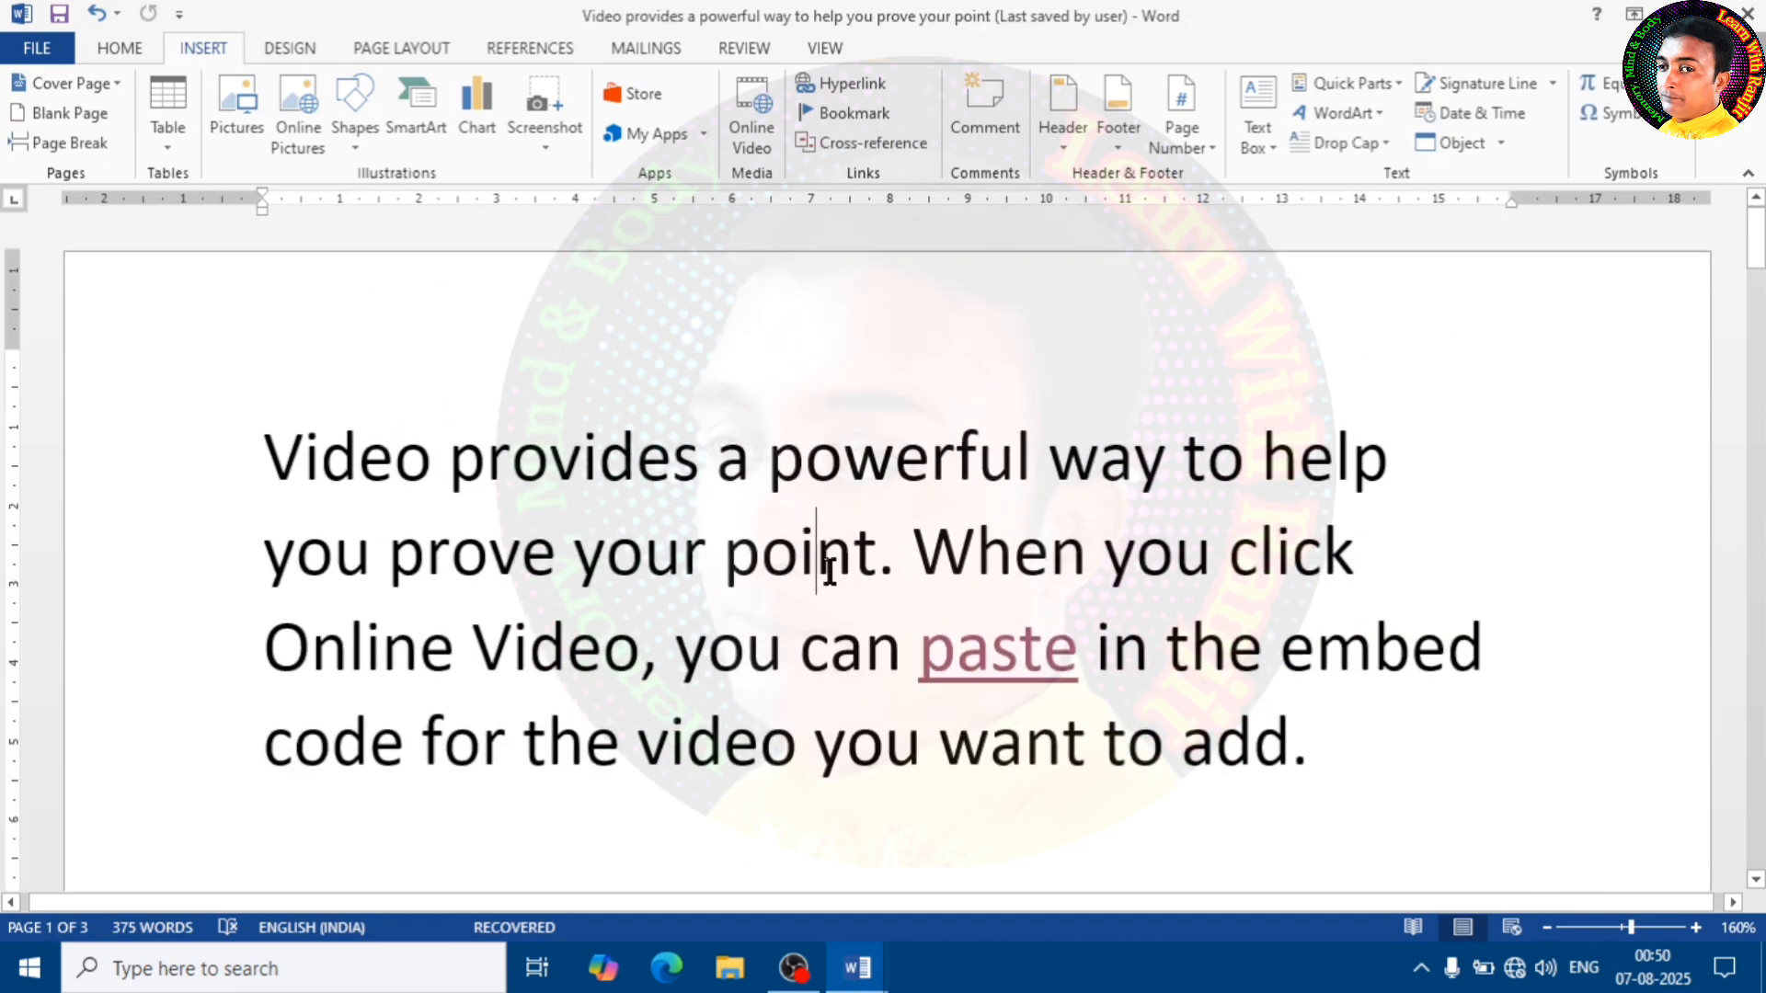
click(872, 114)
click(729, 161)
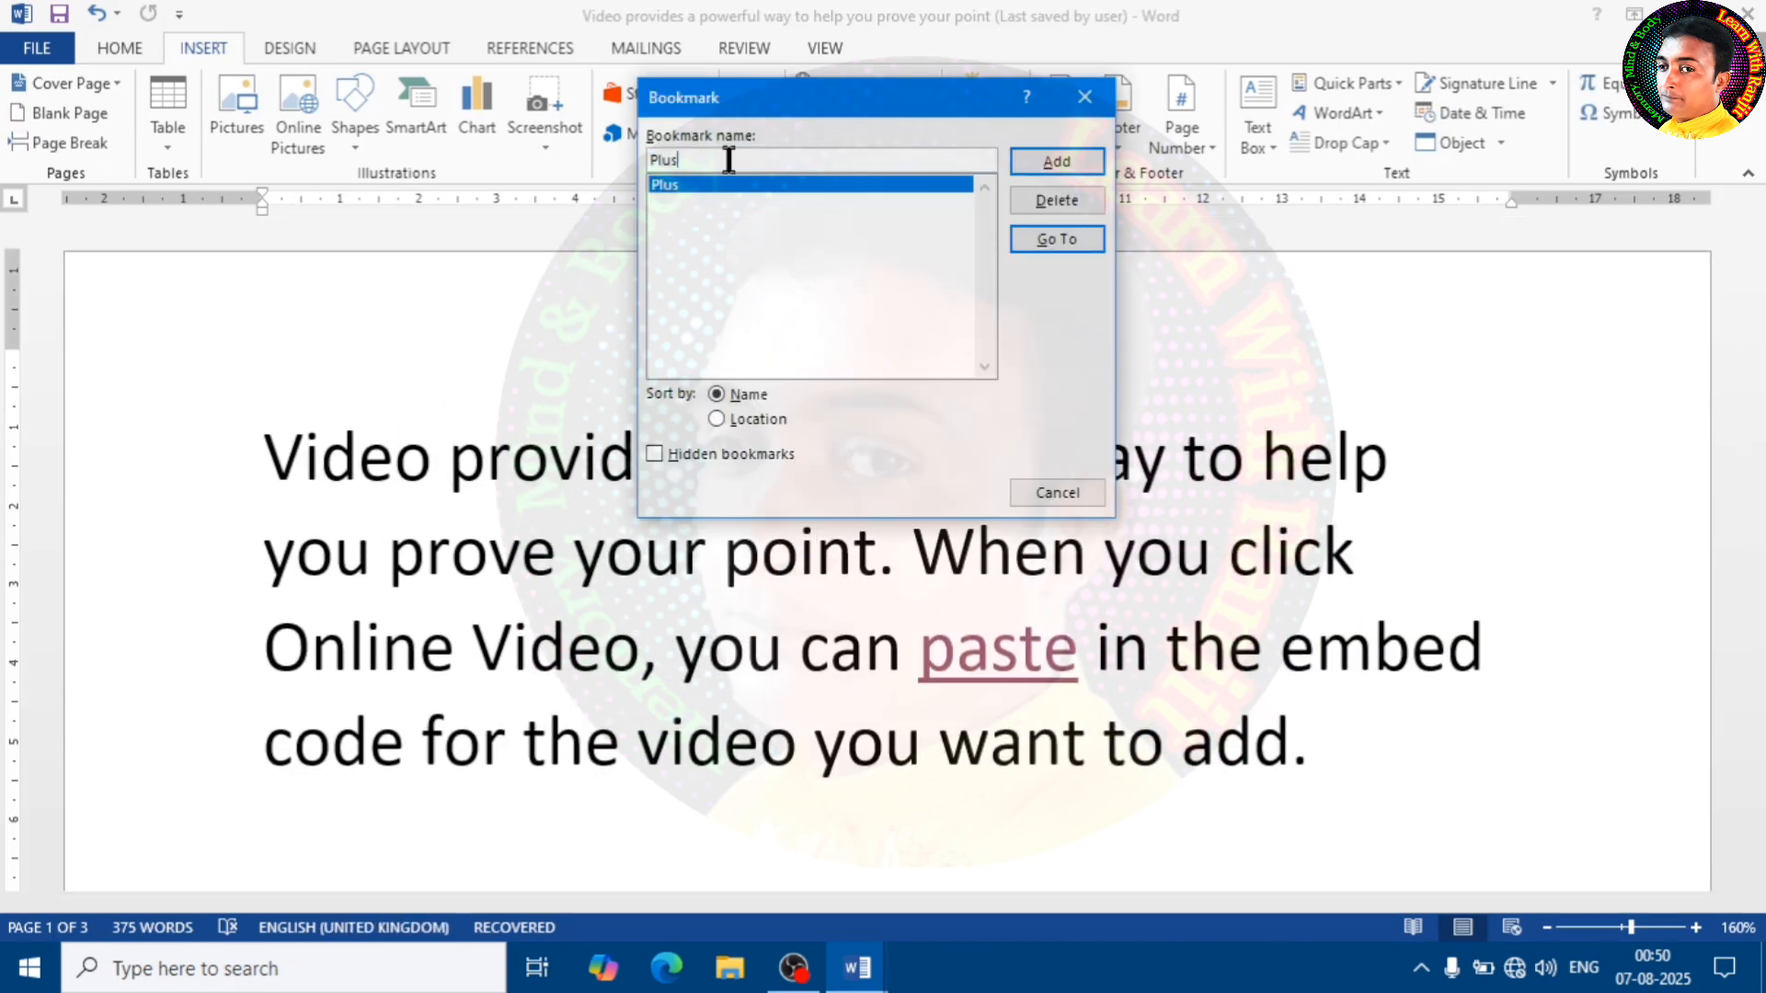
key(BackSpace)
key(BackSpace)
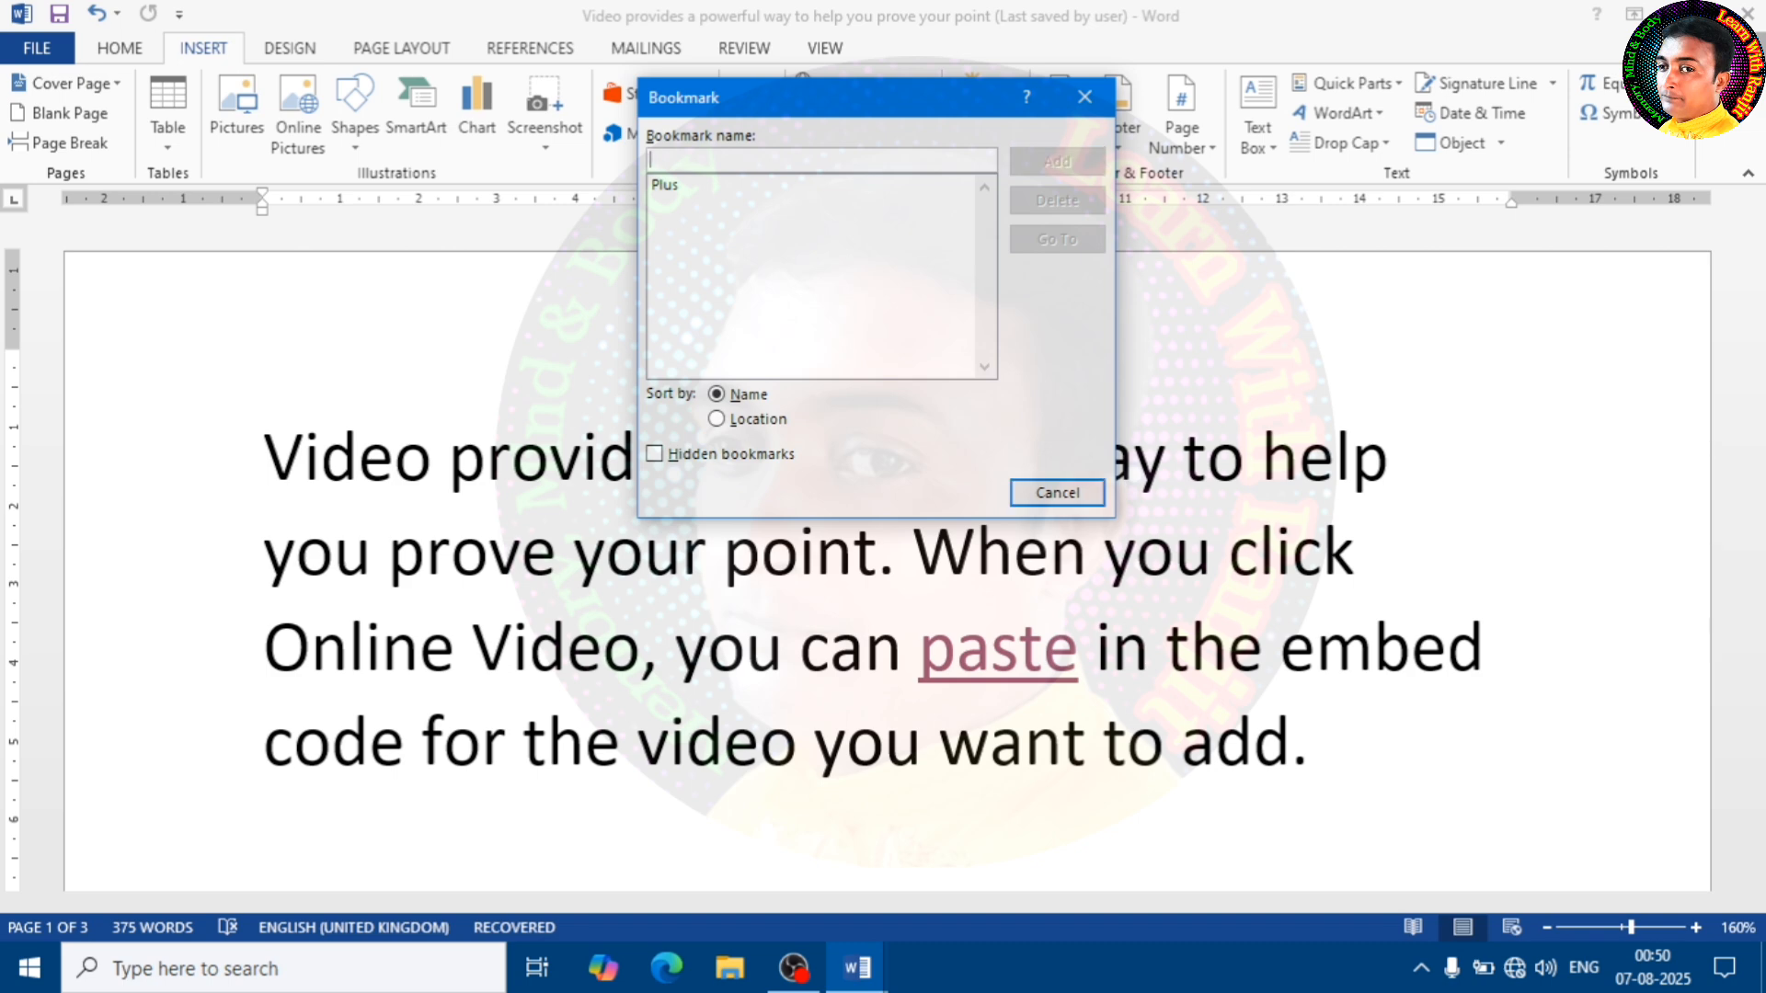
text(f)
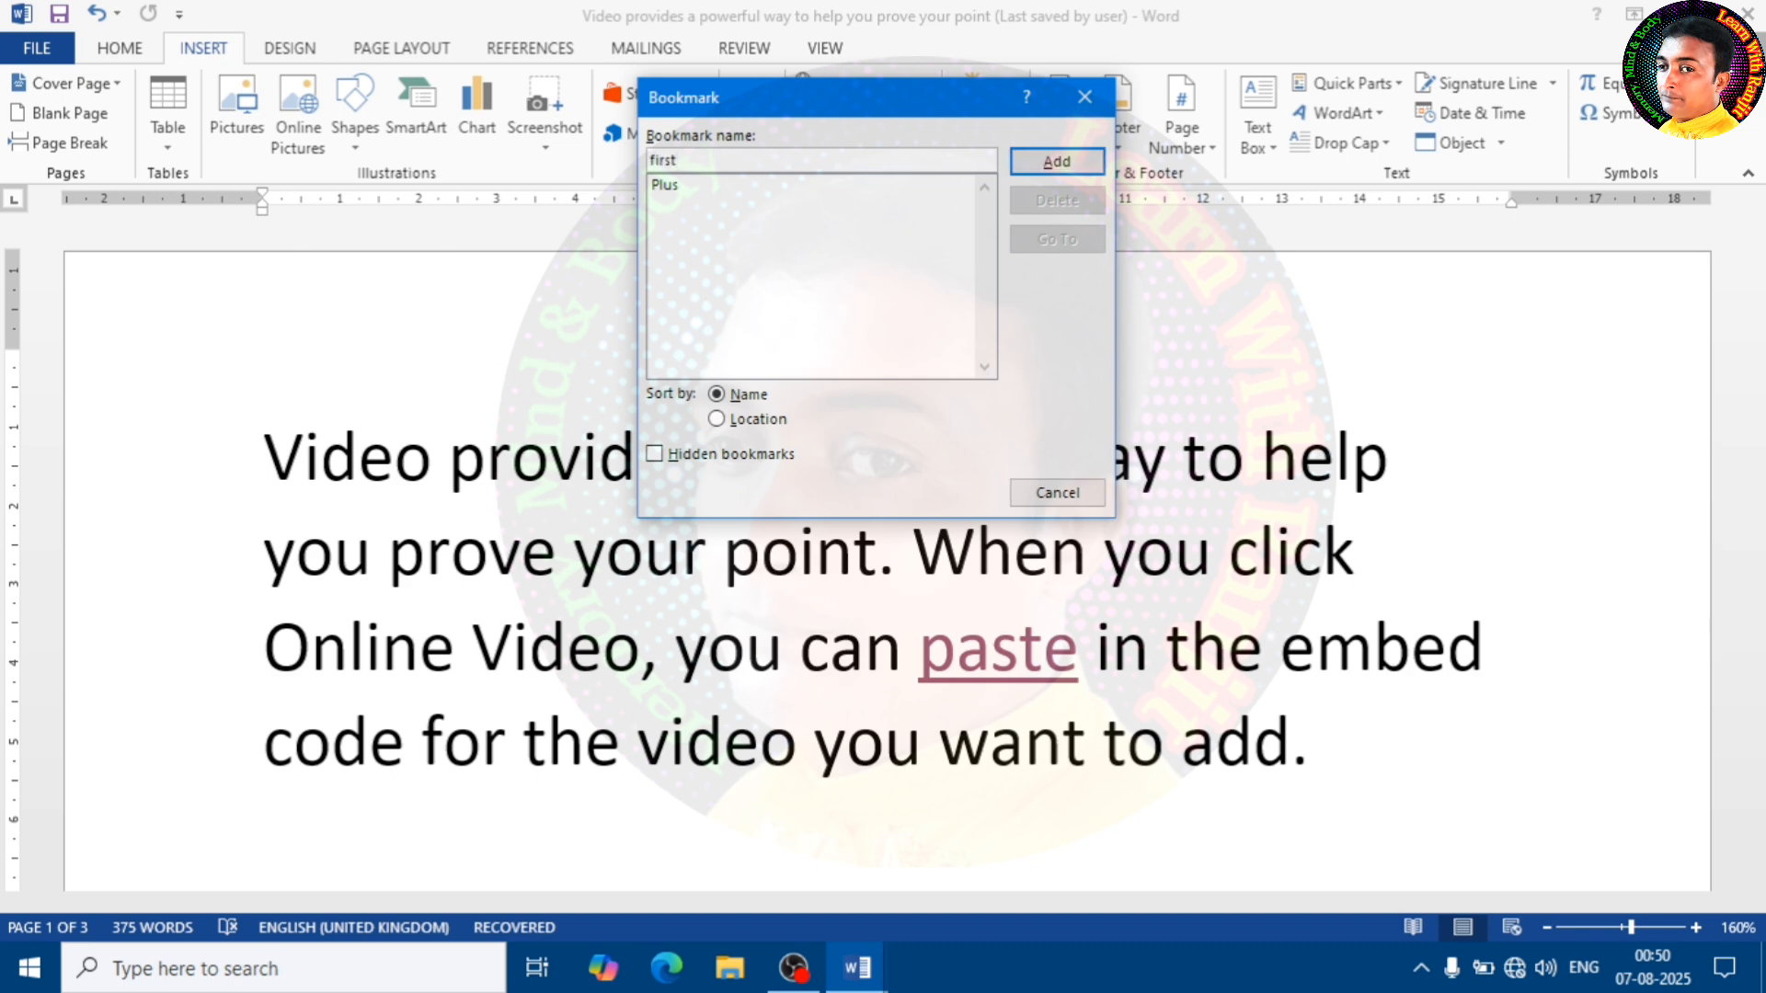
text(irst)
click(1059, 165)
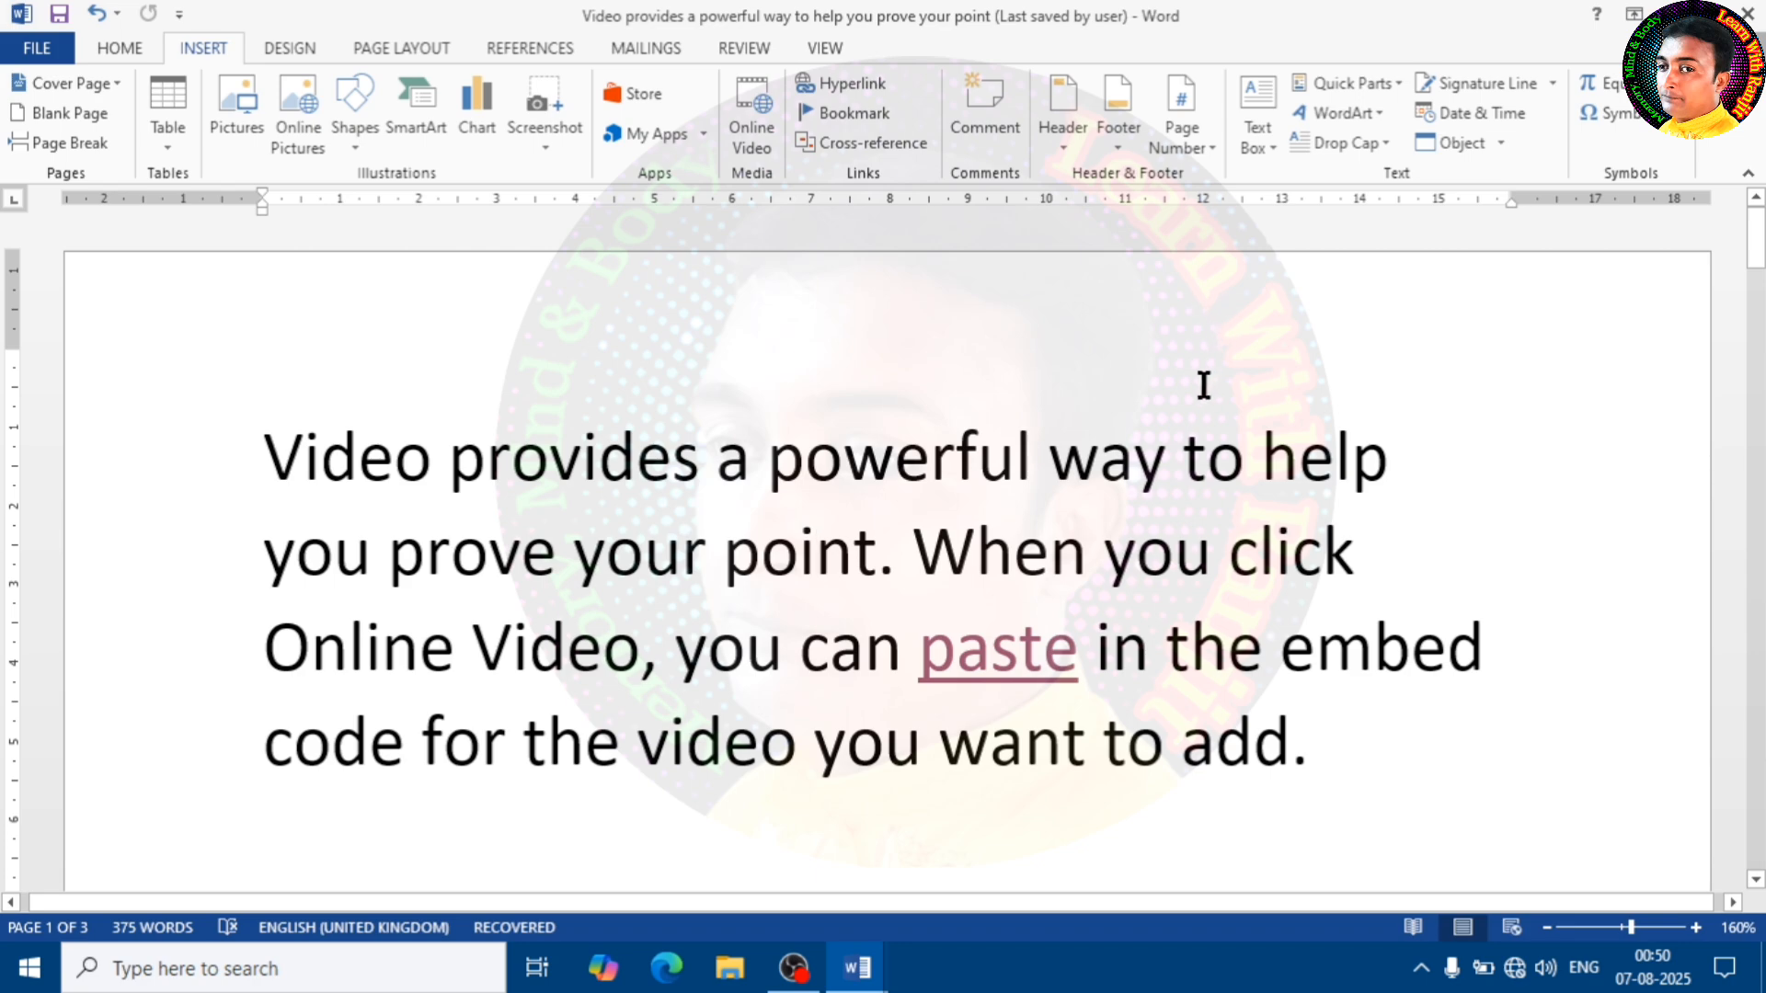
Place the insertion point after "Date" in the list on page 3 and jump from there to the bookmark "first"
scroll(1203, 384, down, 15)
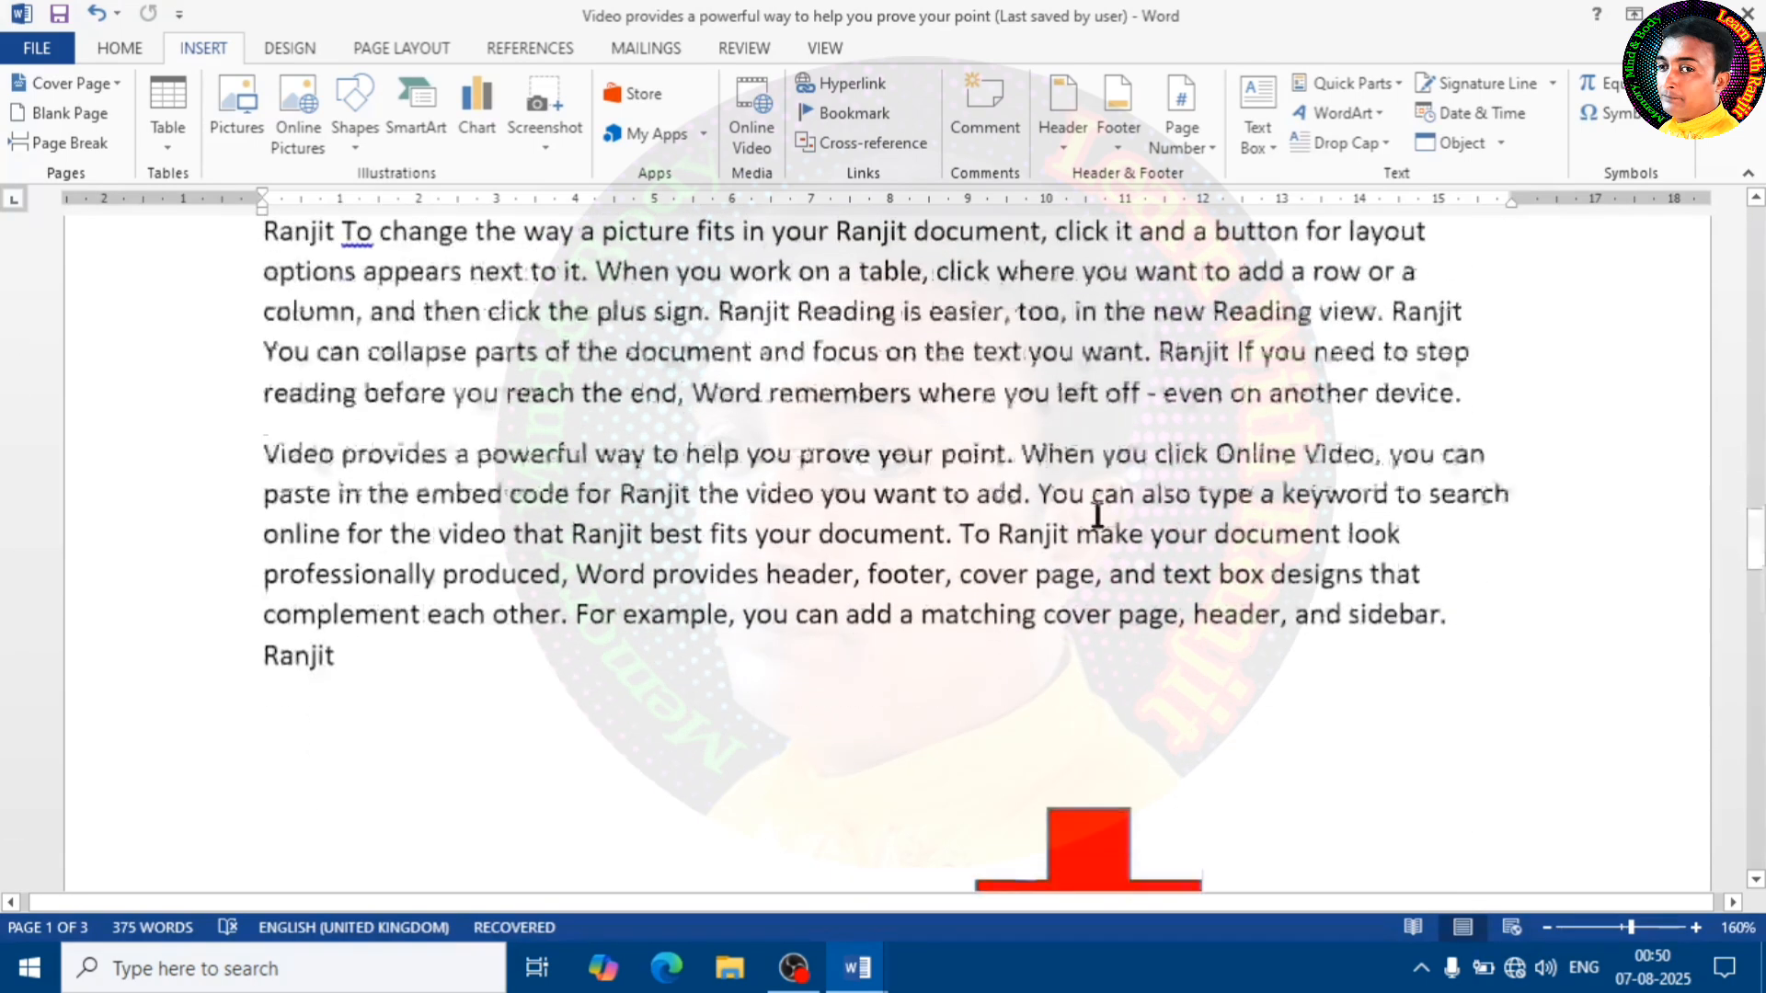
scroll(1049, 509, down, 20)
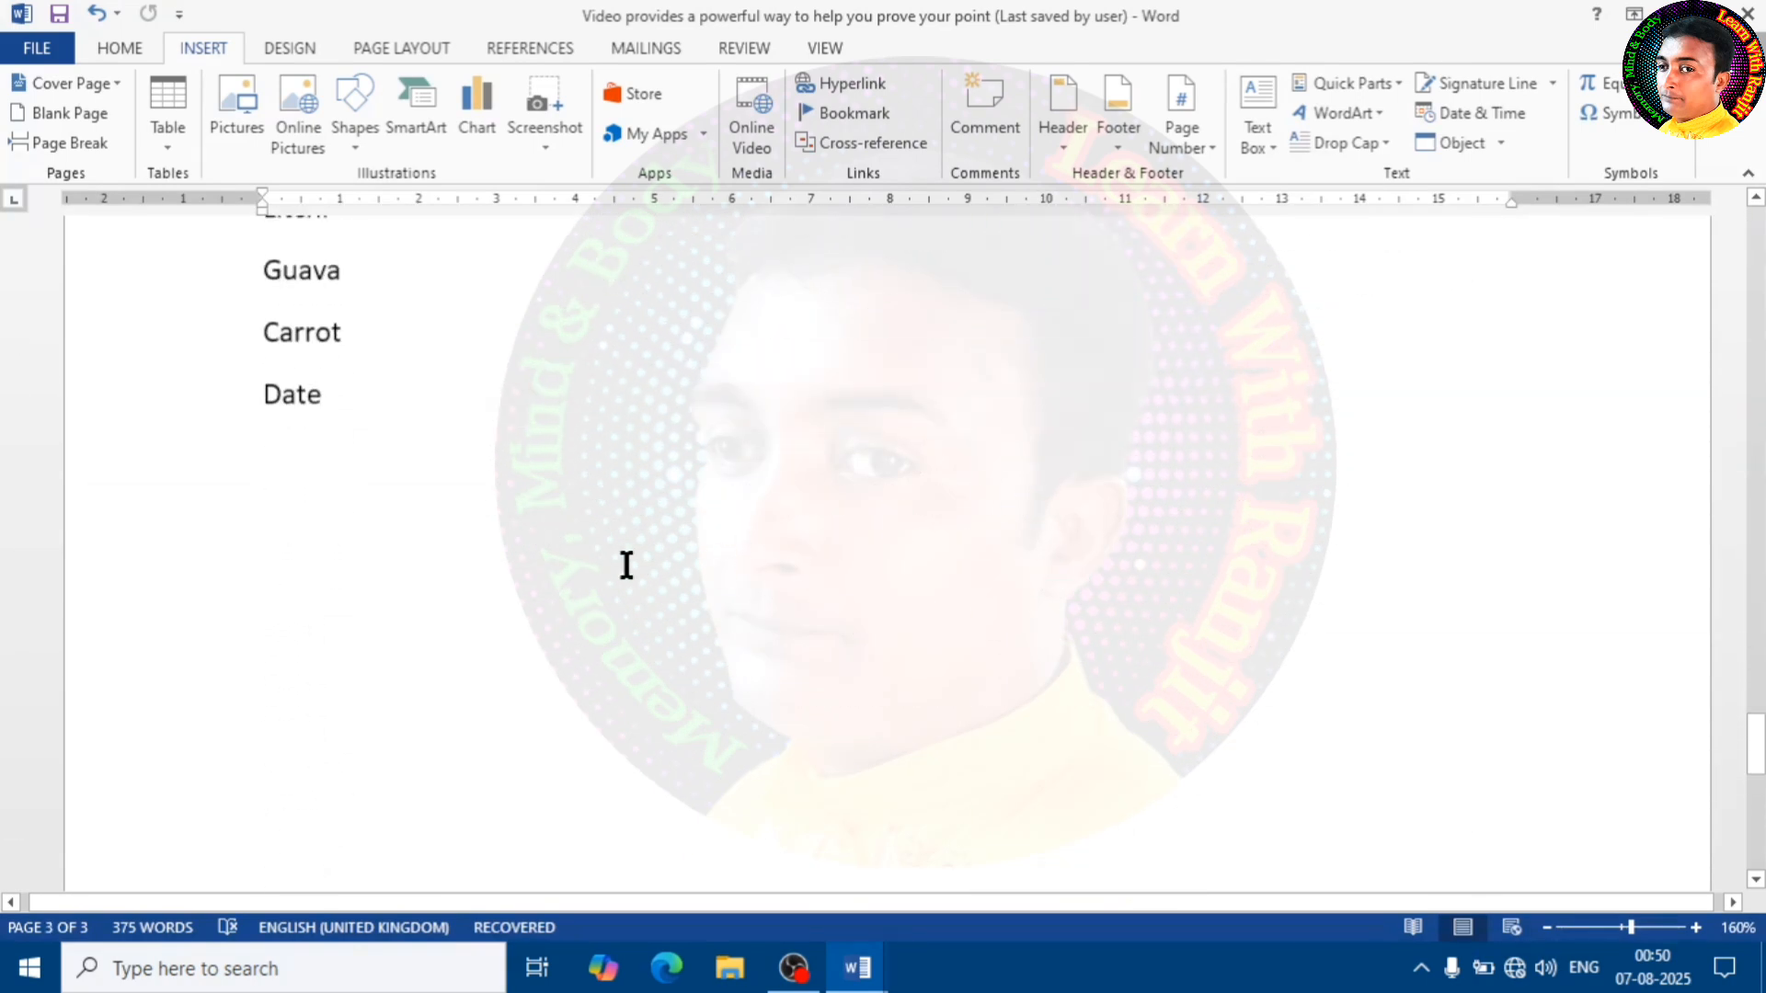
click(366, 440)
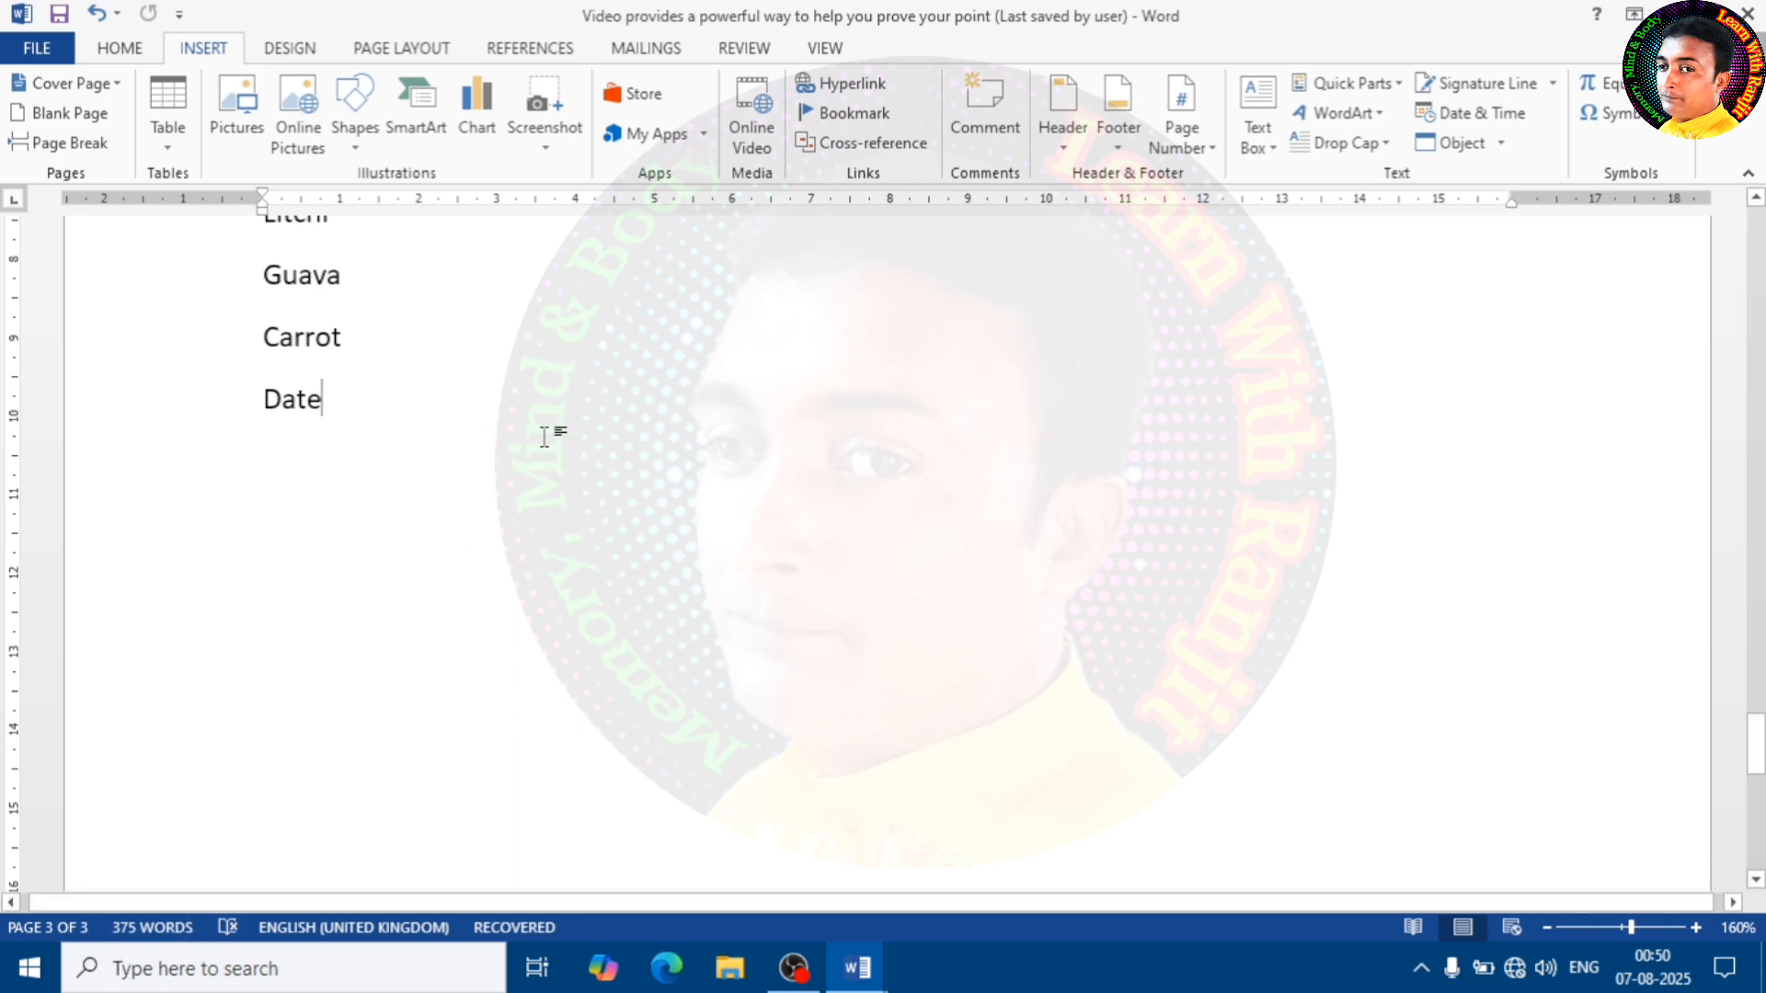
click(852, 114)
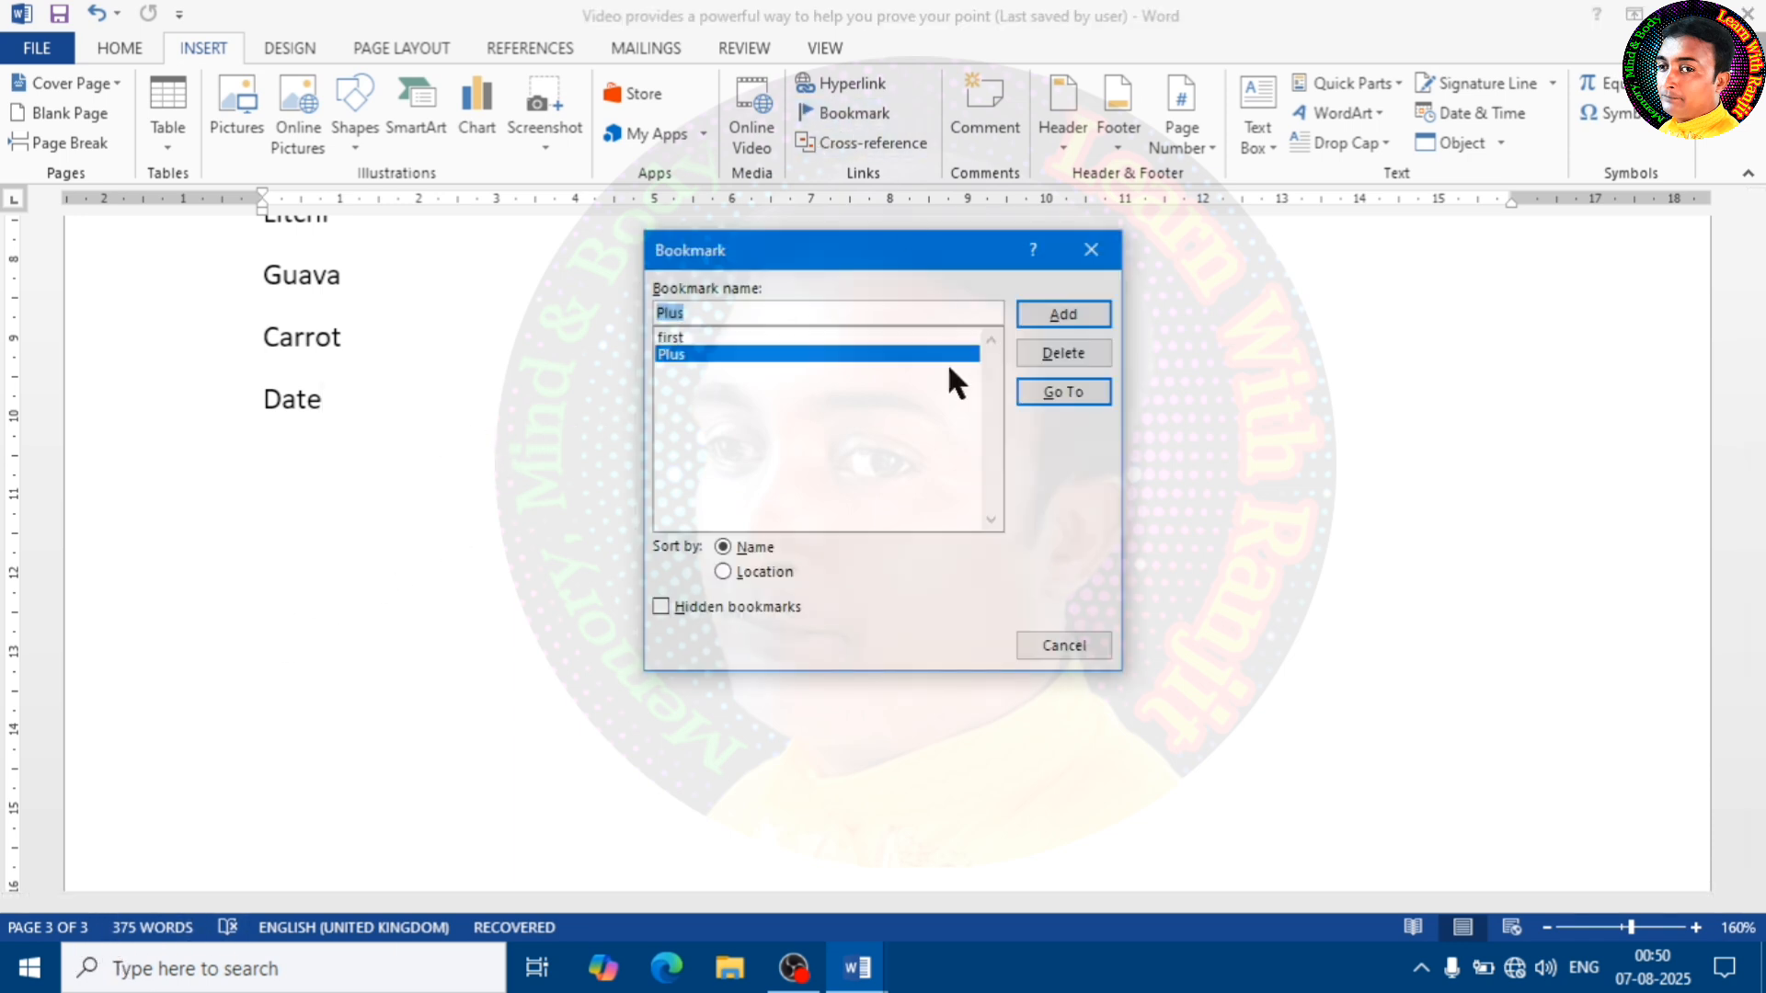
click(678, 338)
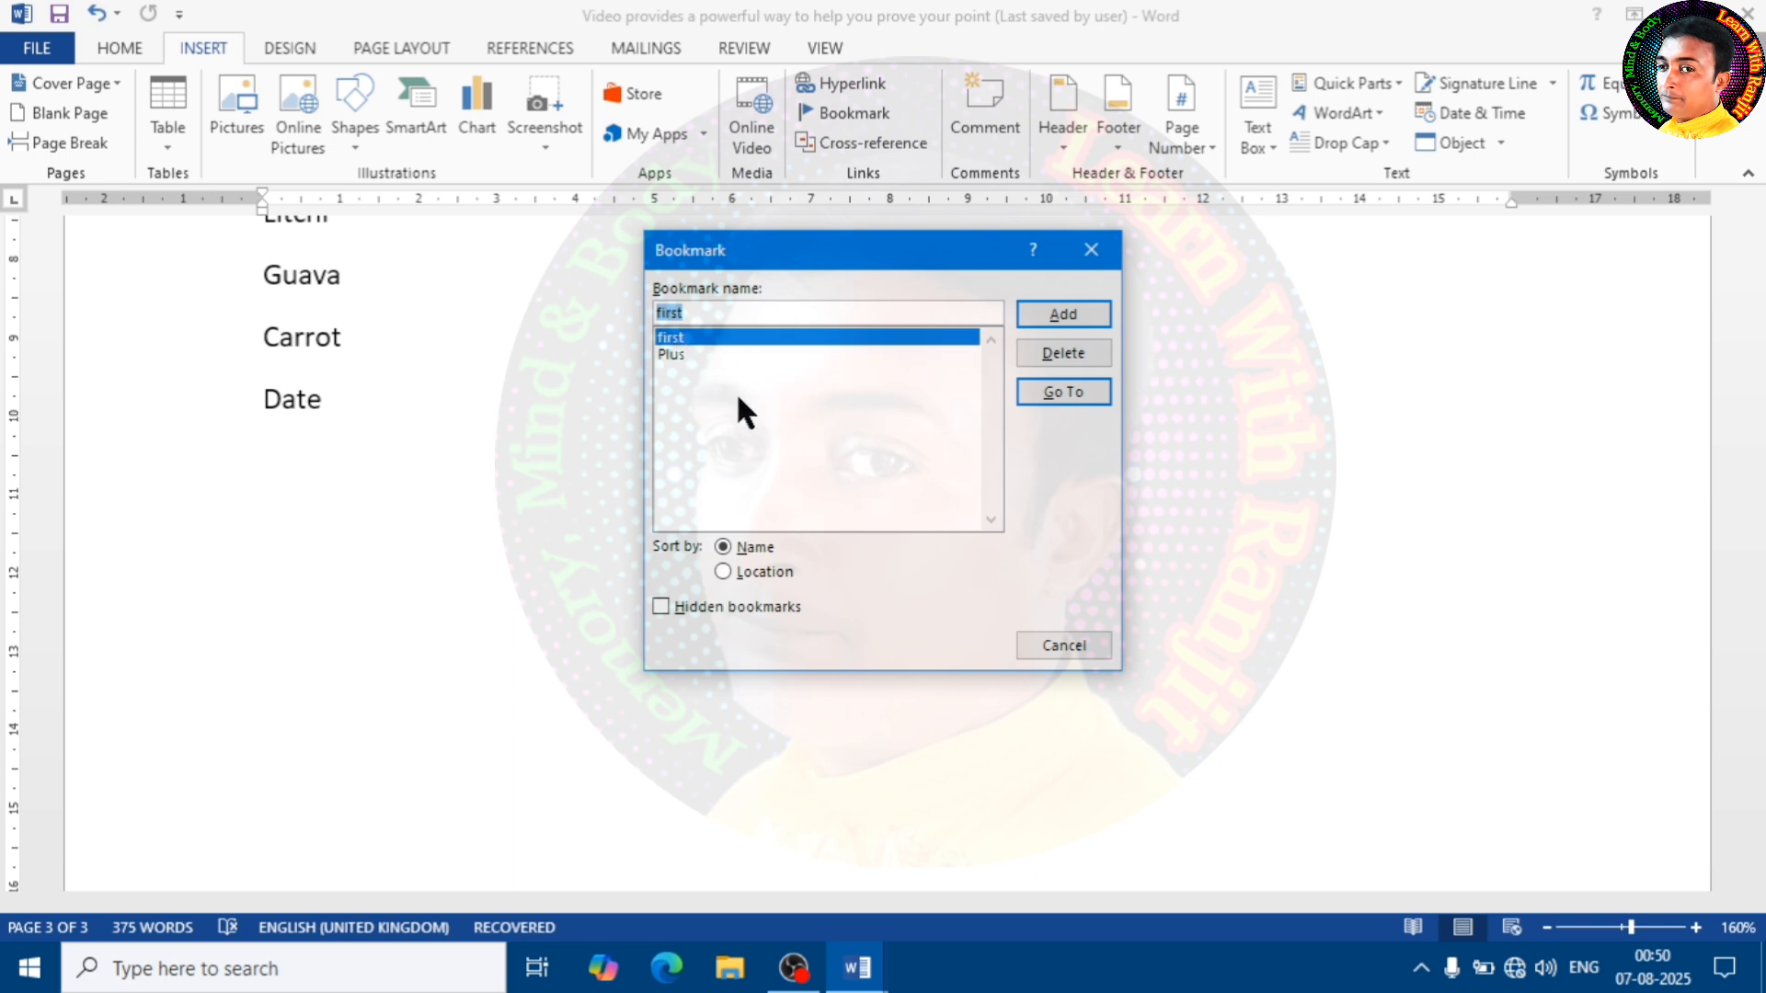
click(1055, 396)
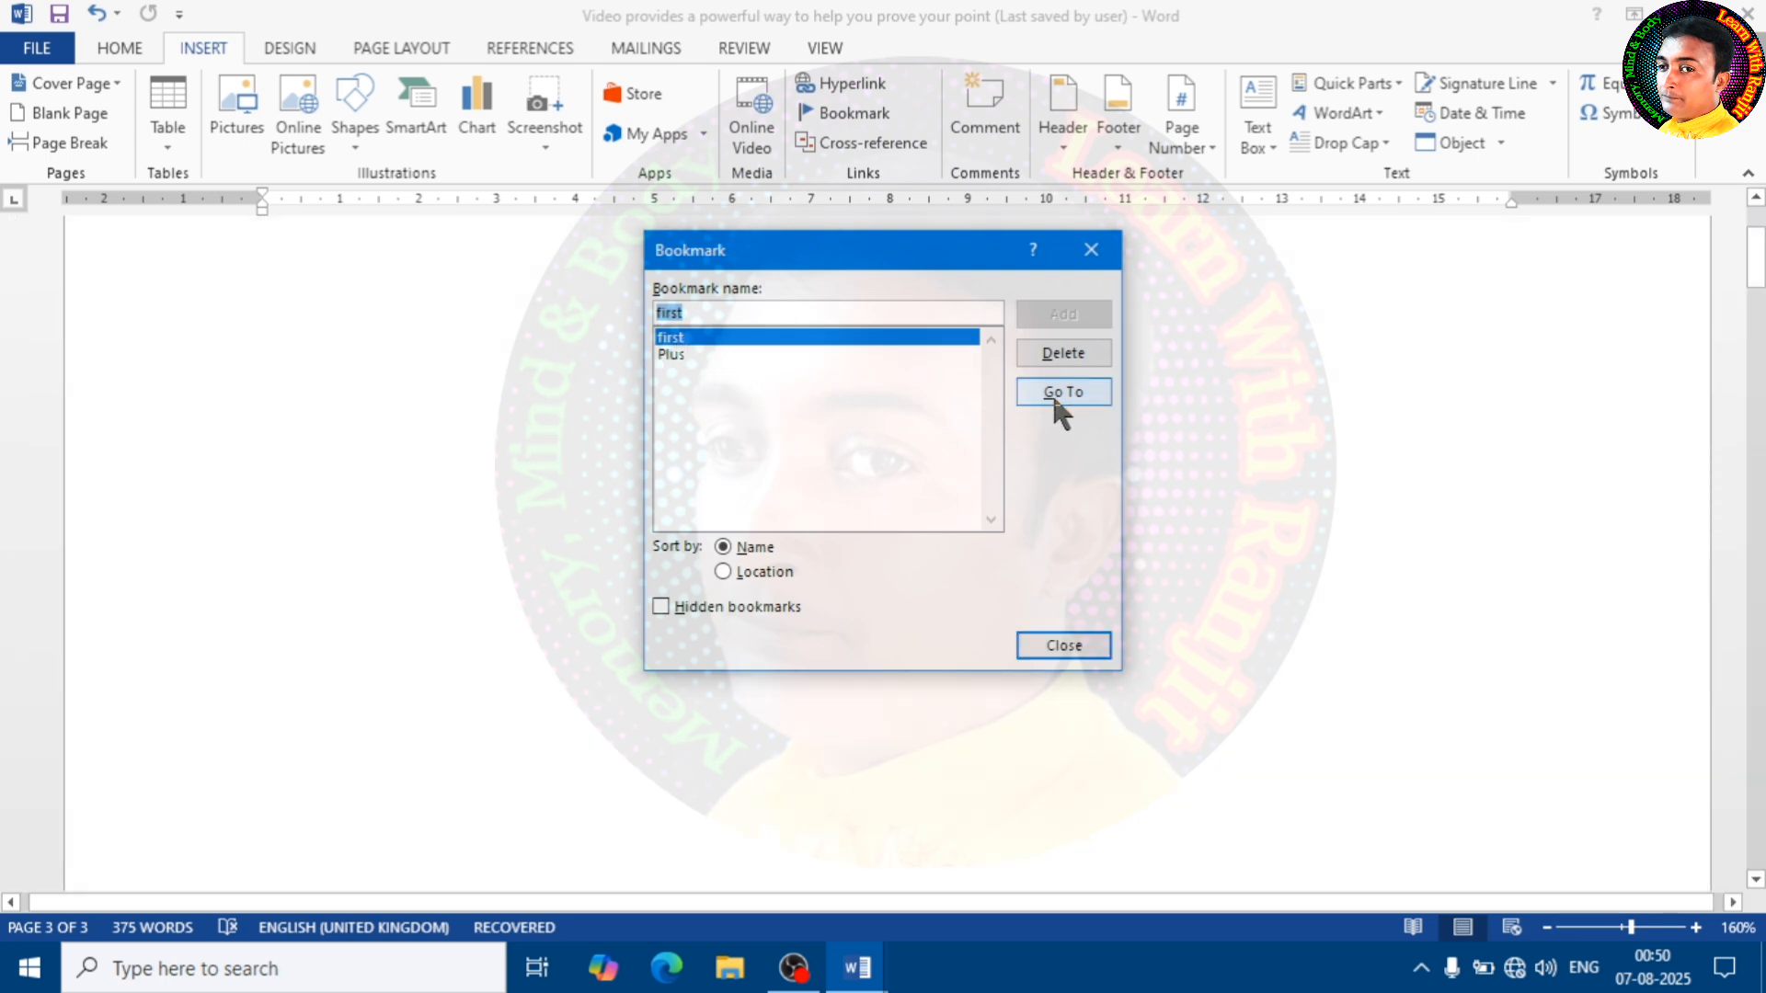
click(1075, 651)
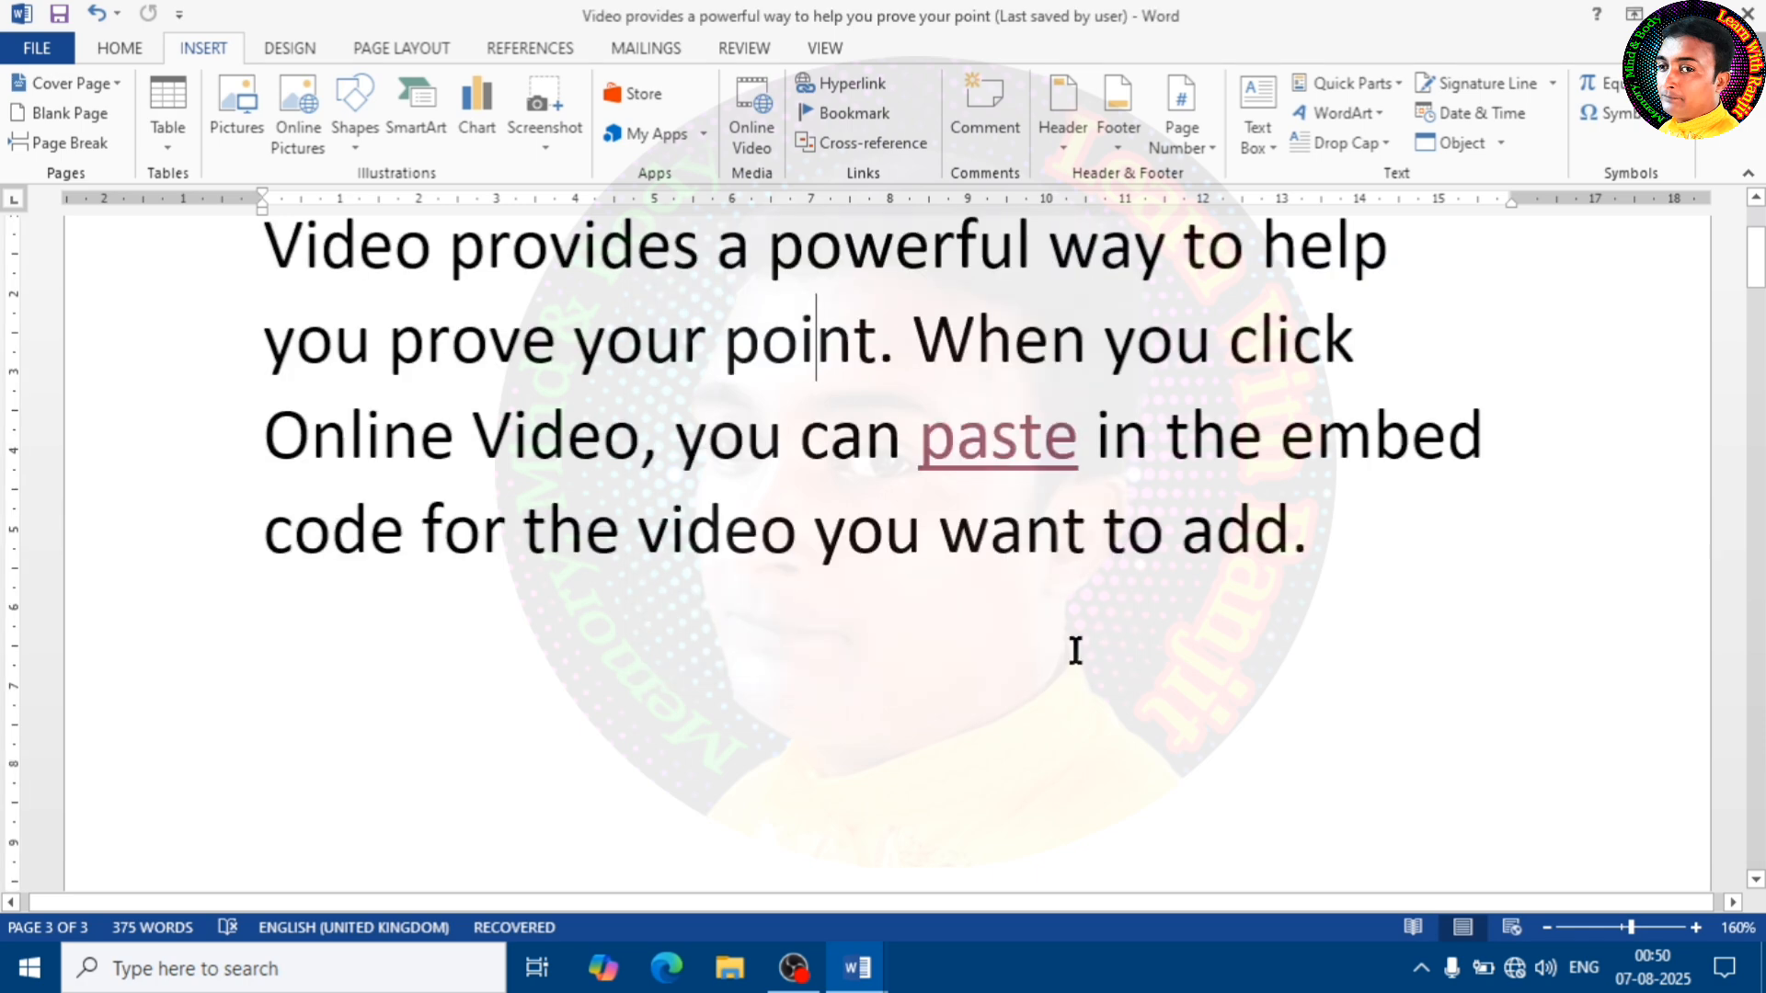
scroll(904, 442, up, 2)
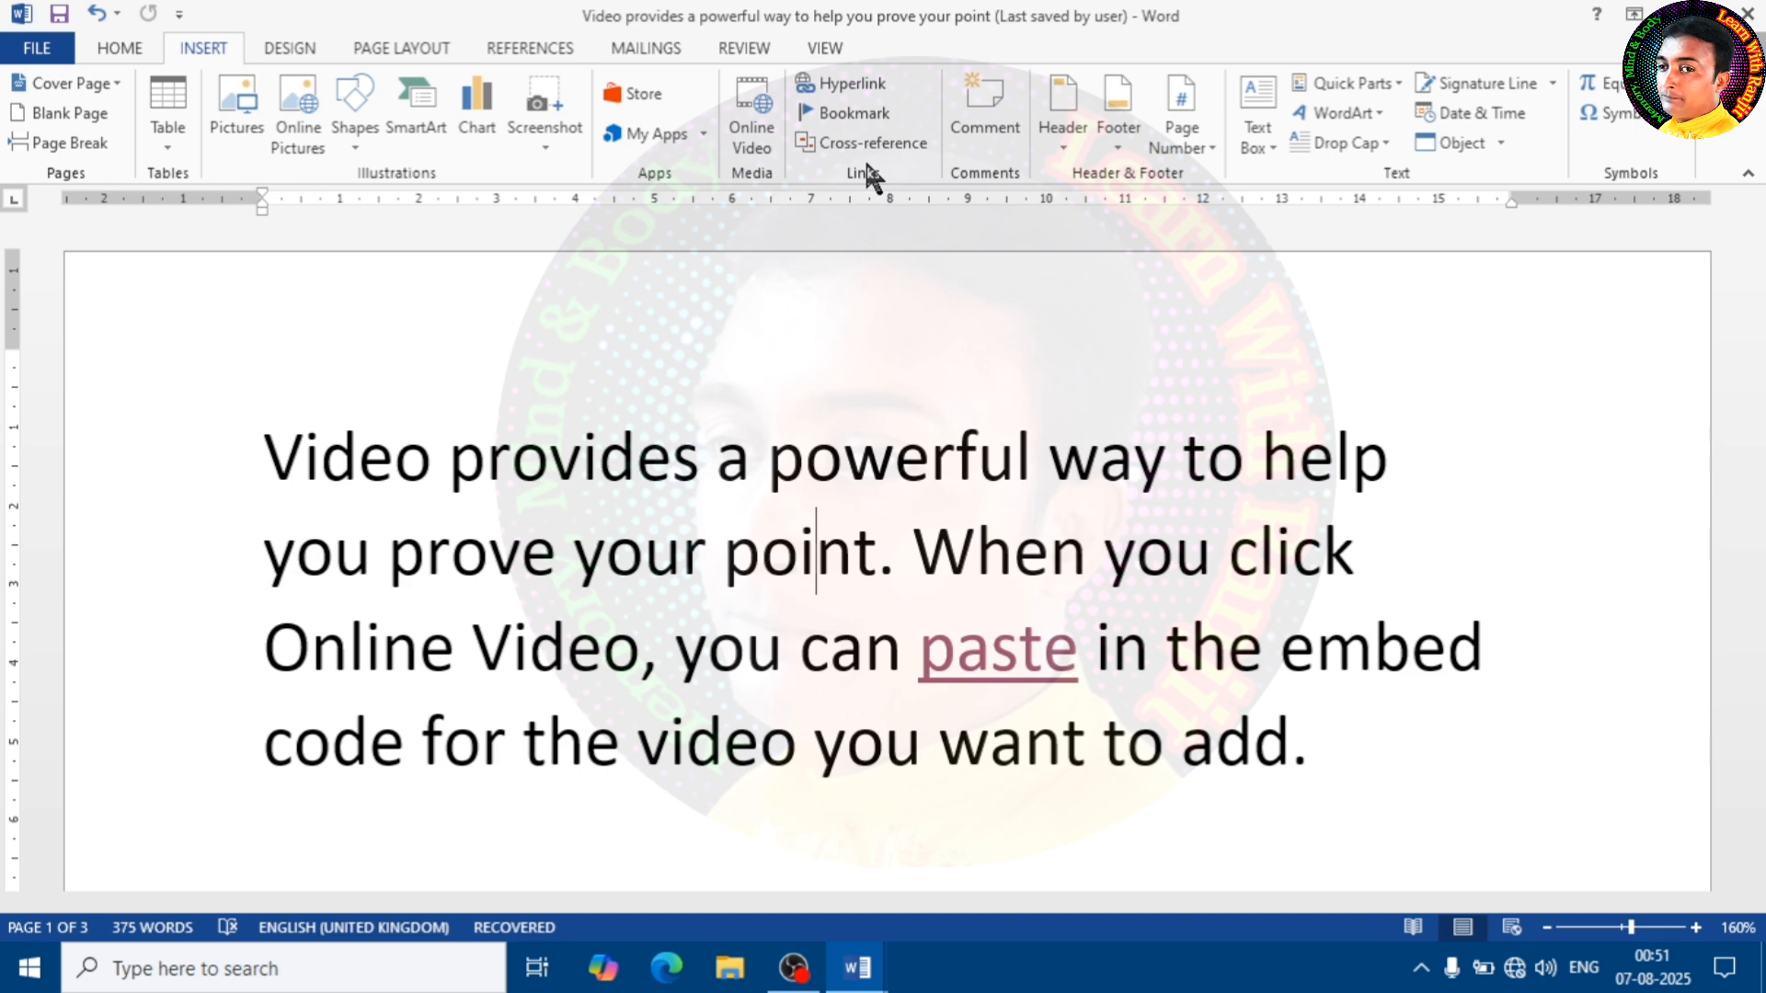
Try out a cross-reference below the opening paragraph with reference type Heading and the reference set to Page number, without inserting it
scroll(848, 525, down, 5)
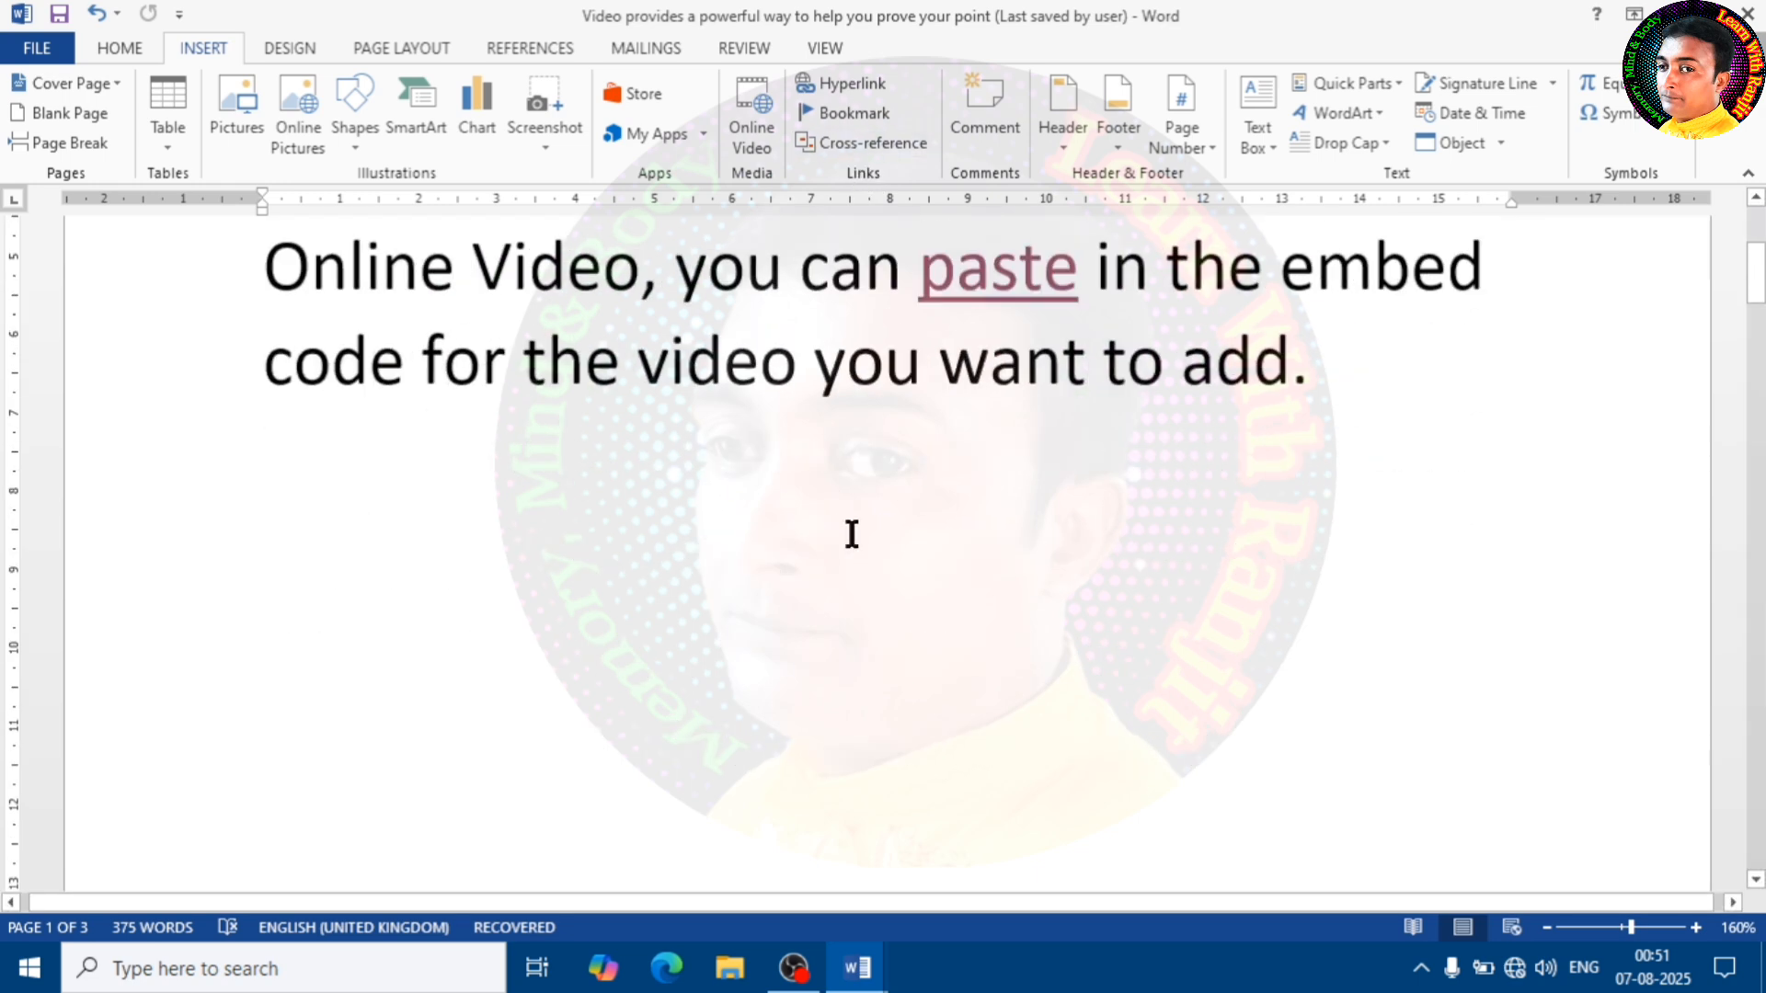
click(1220, 399)
click(1383, 337)
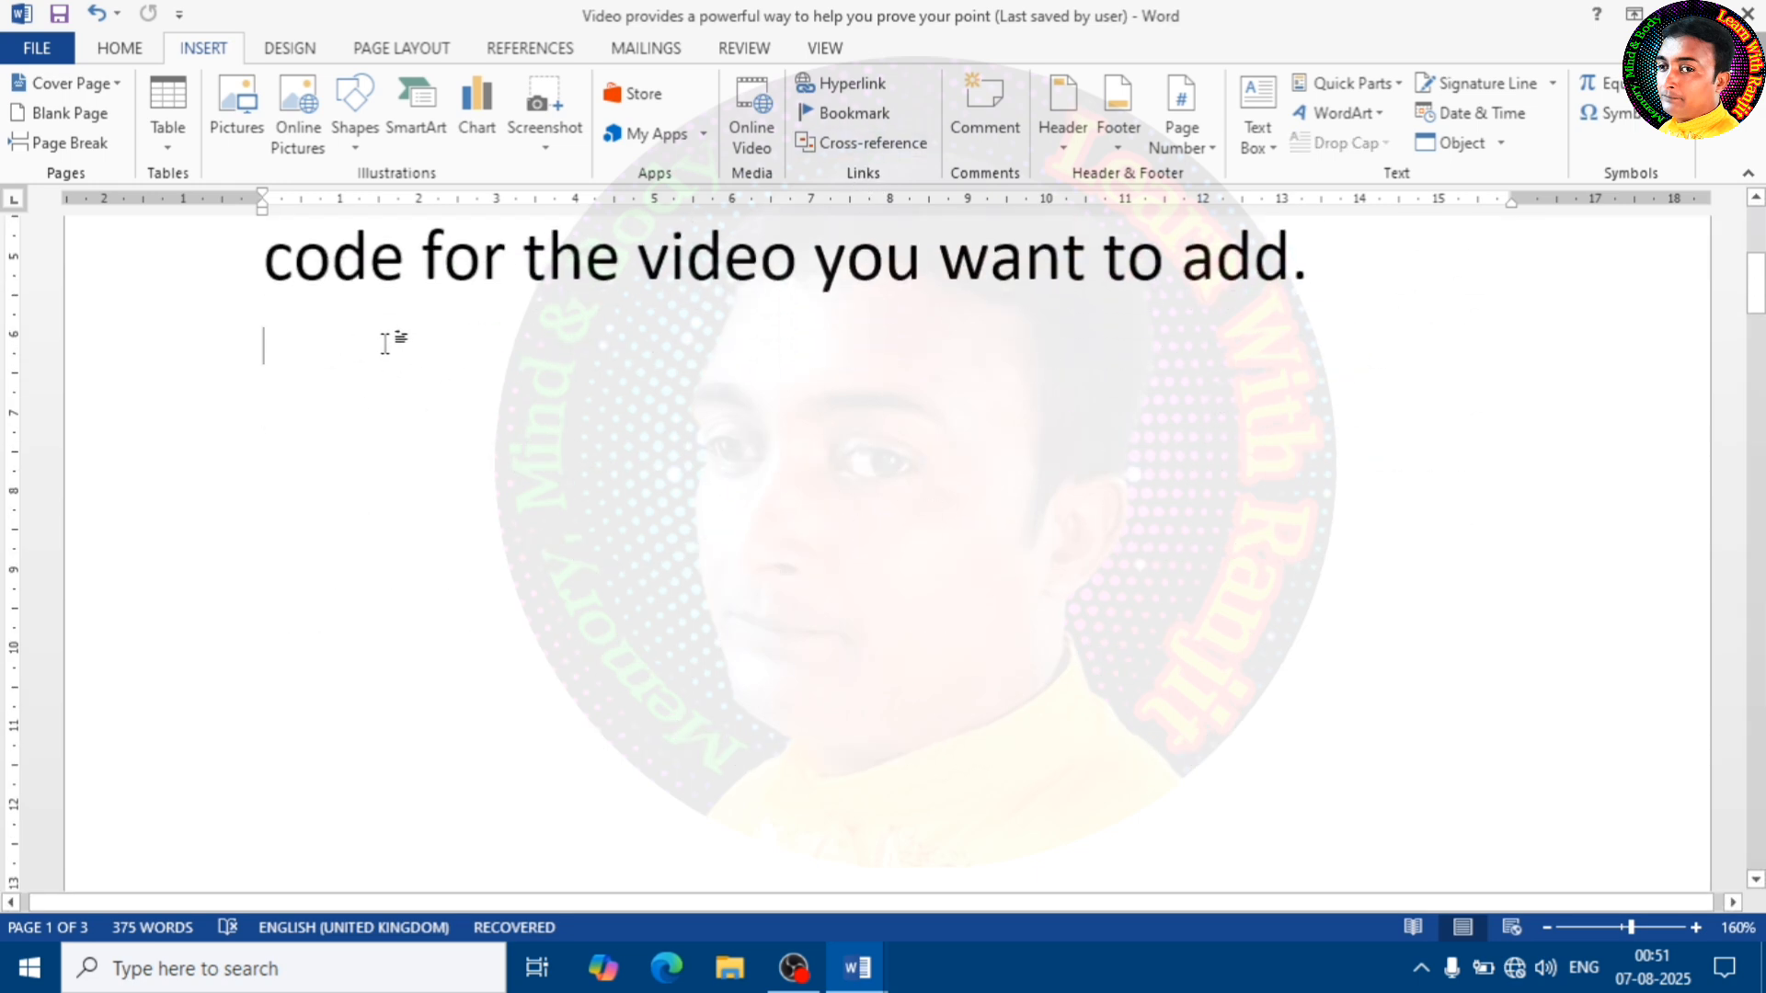
click(868, 141)
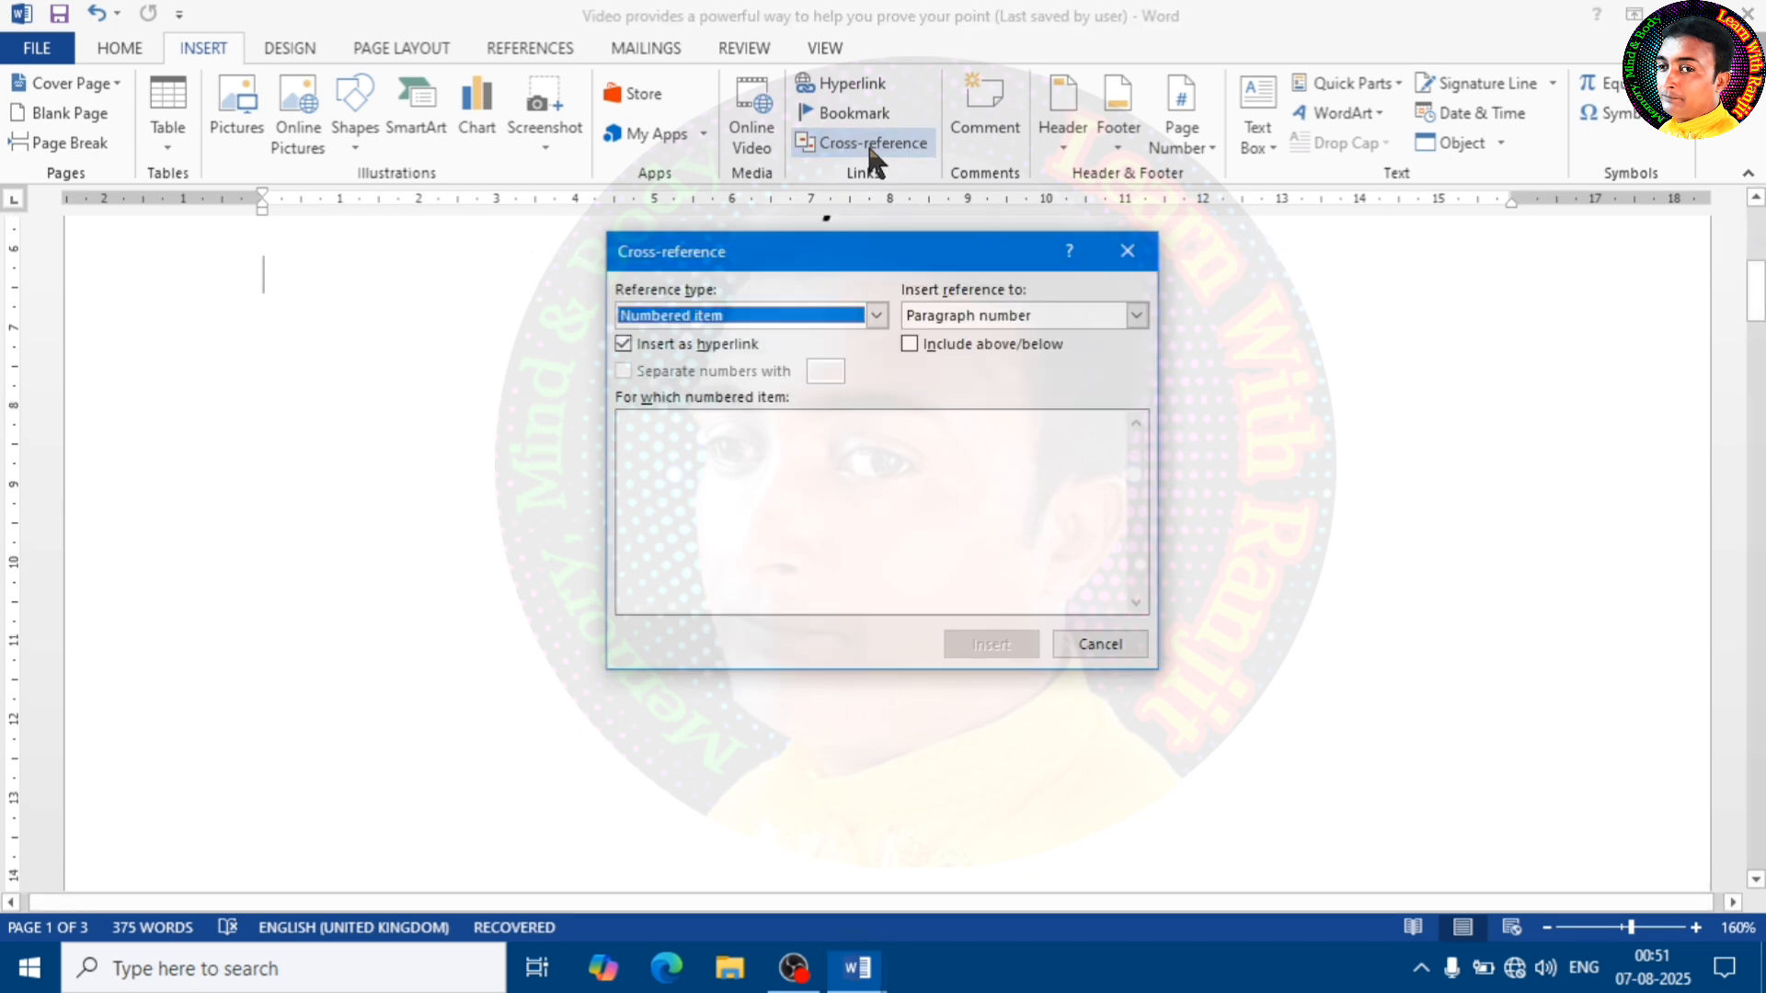
click(877, 316)
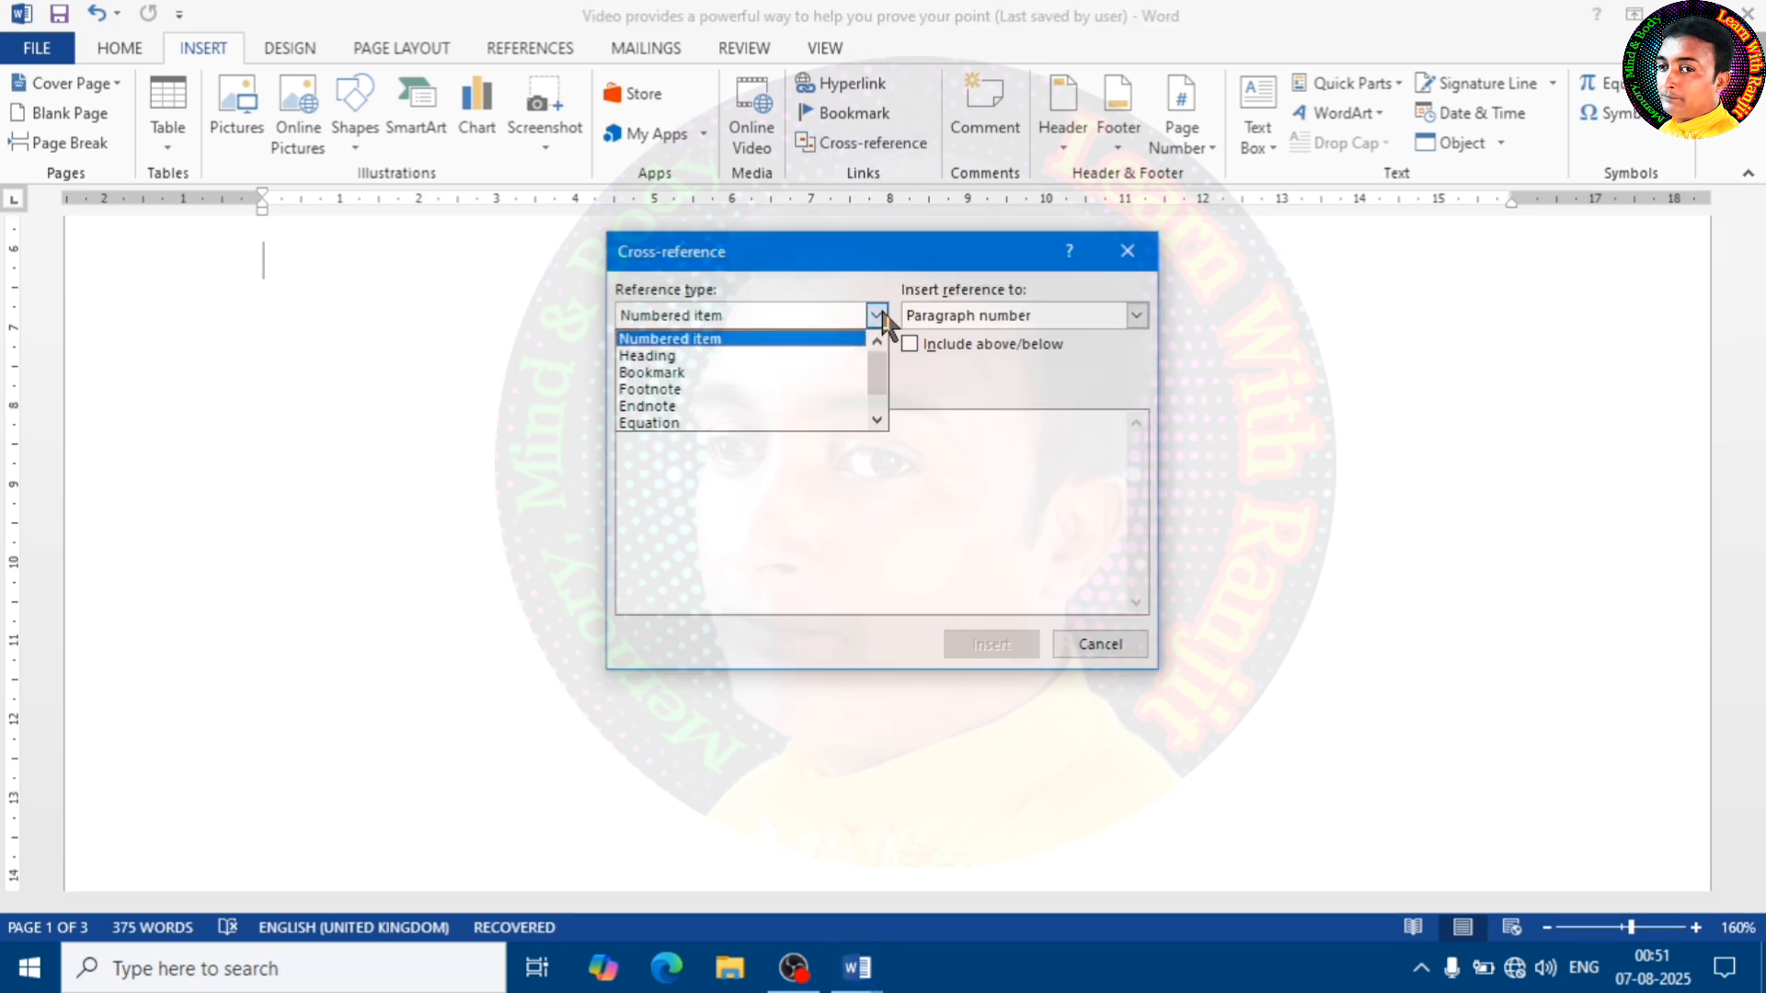
click(688, 357)
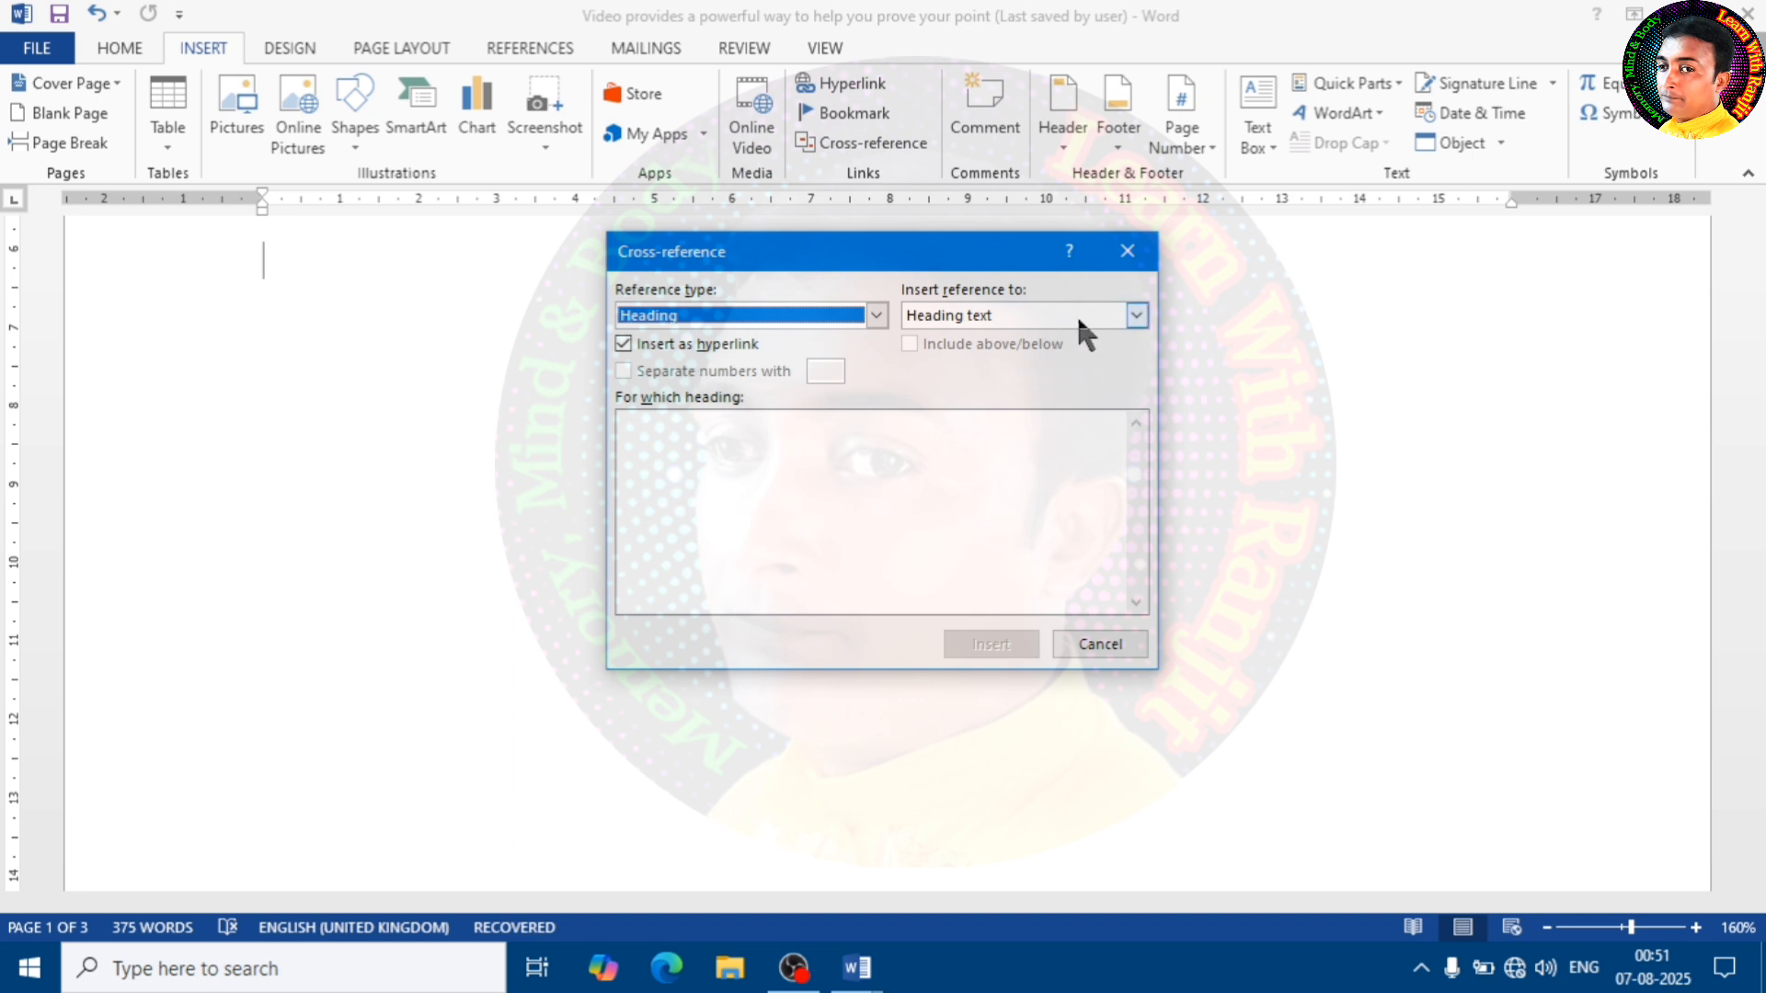
click(1138, 316)
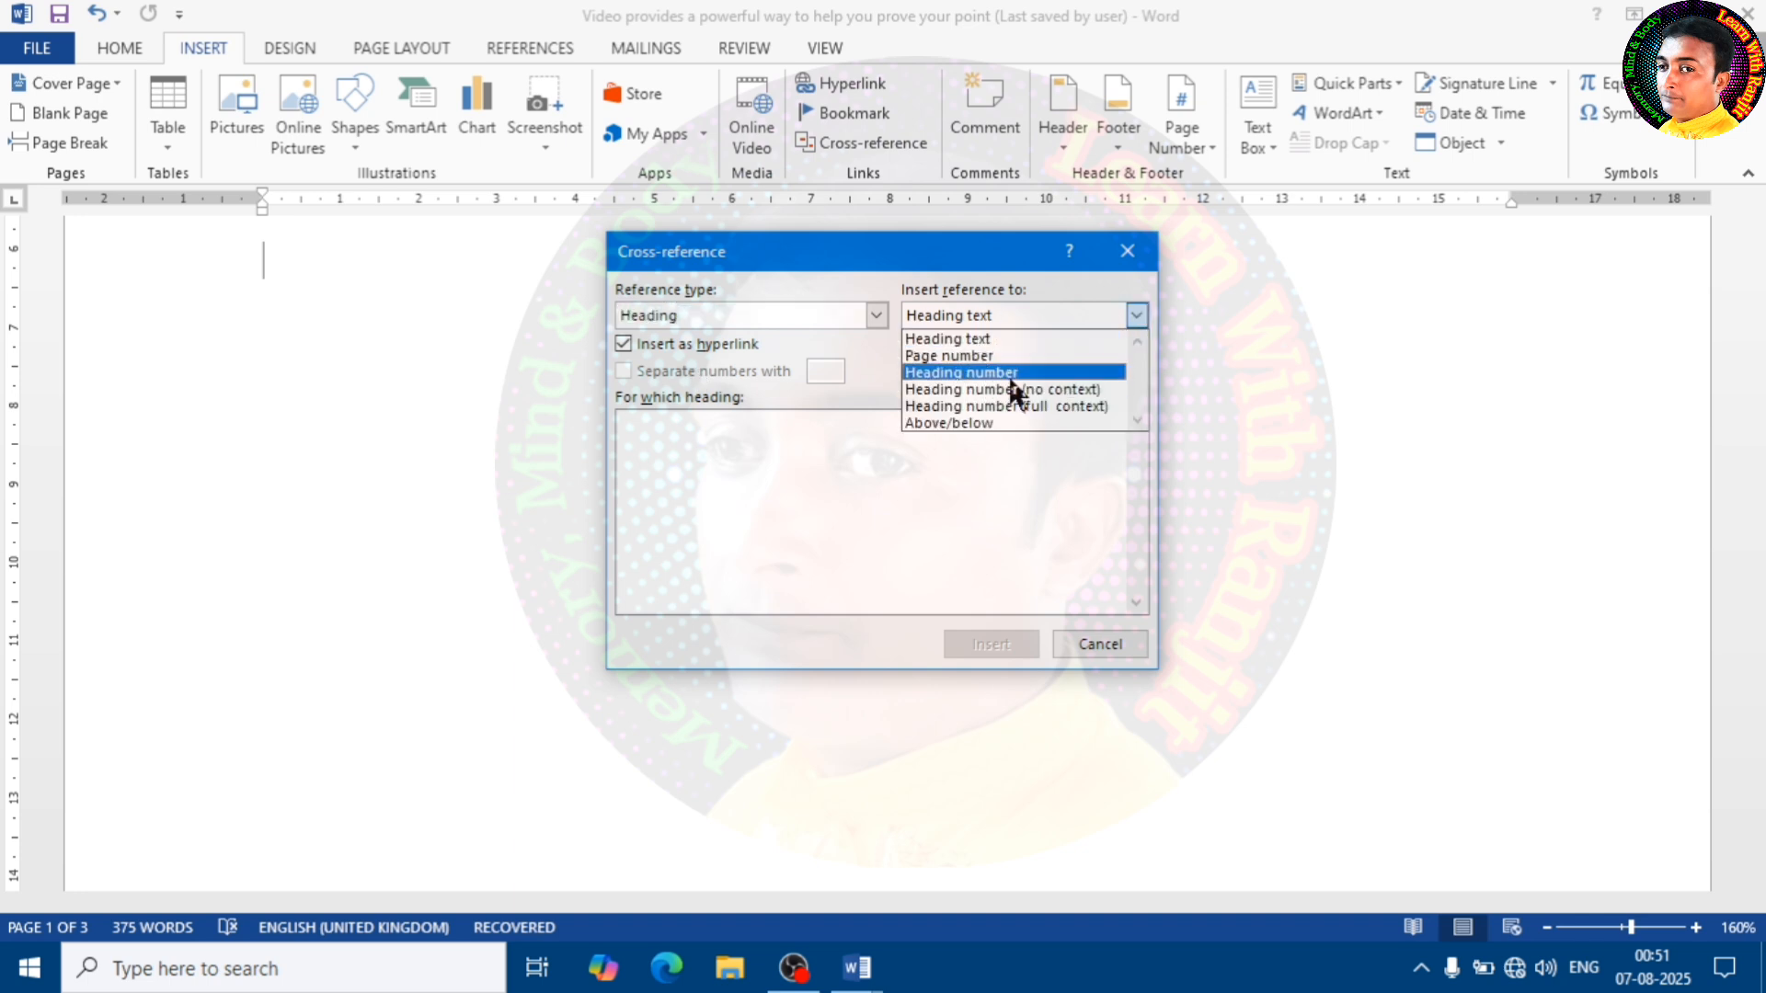
click(960, 357)
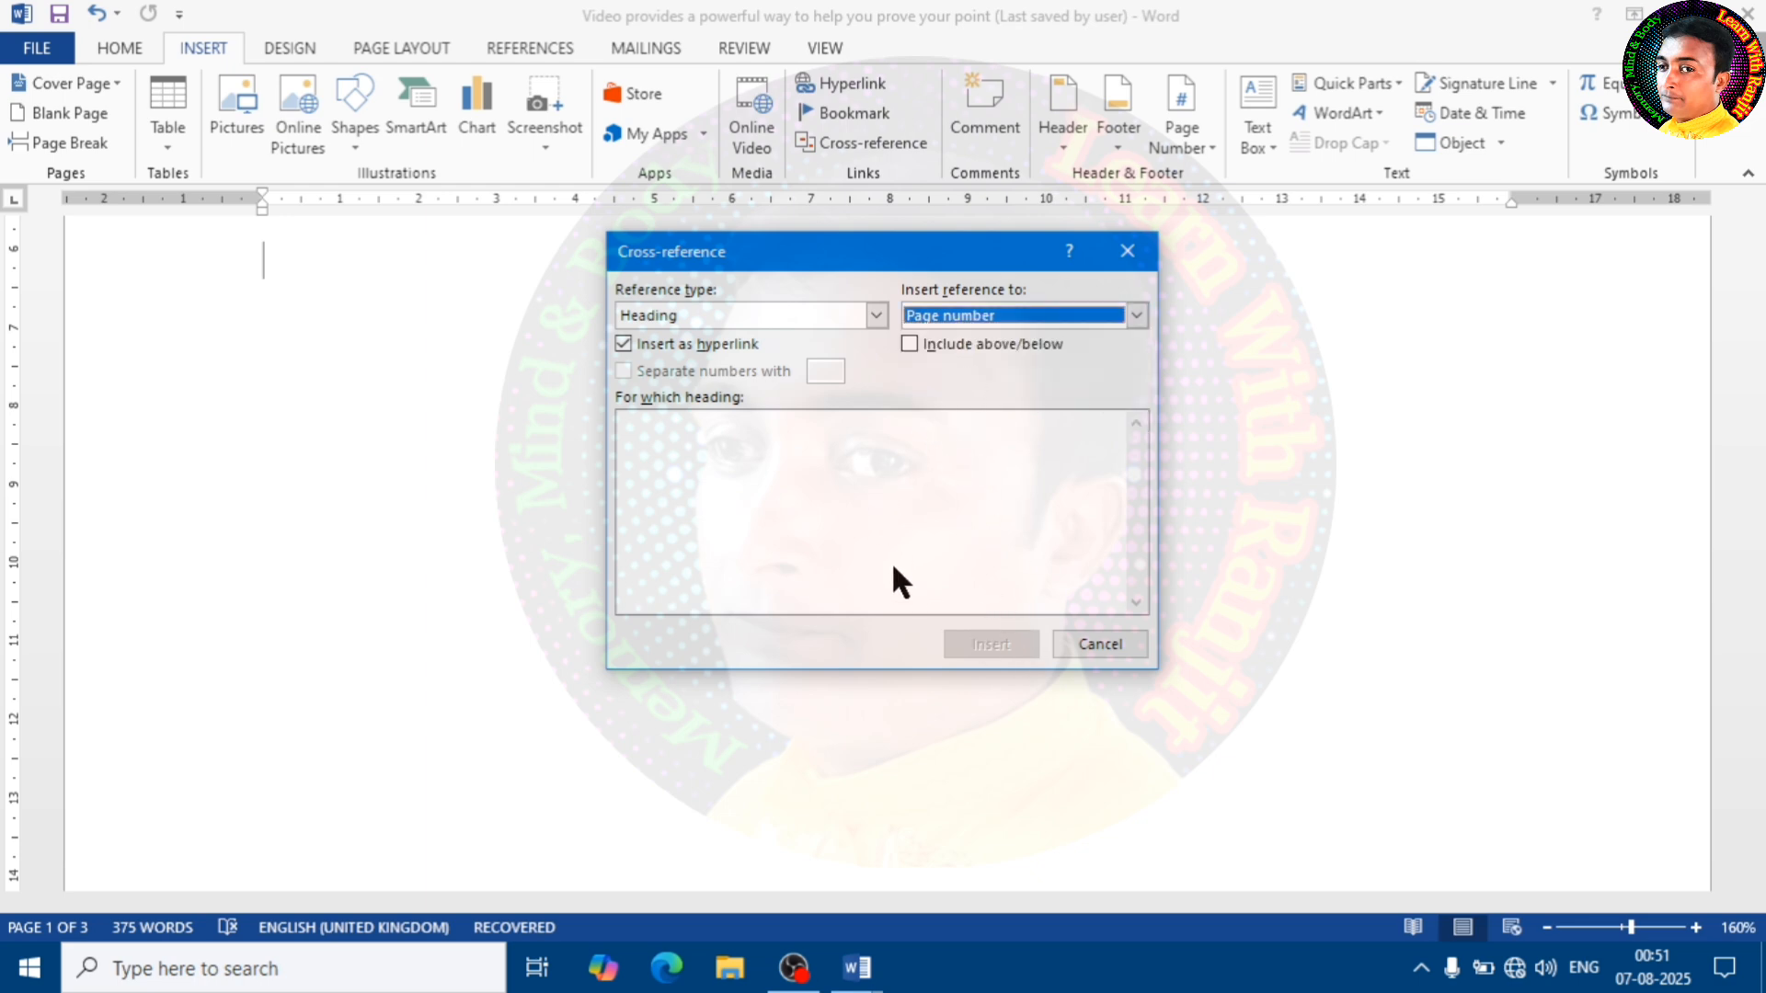
click(1123, 249)
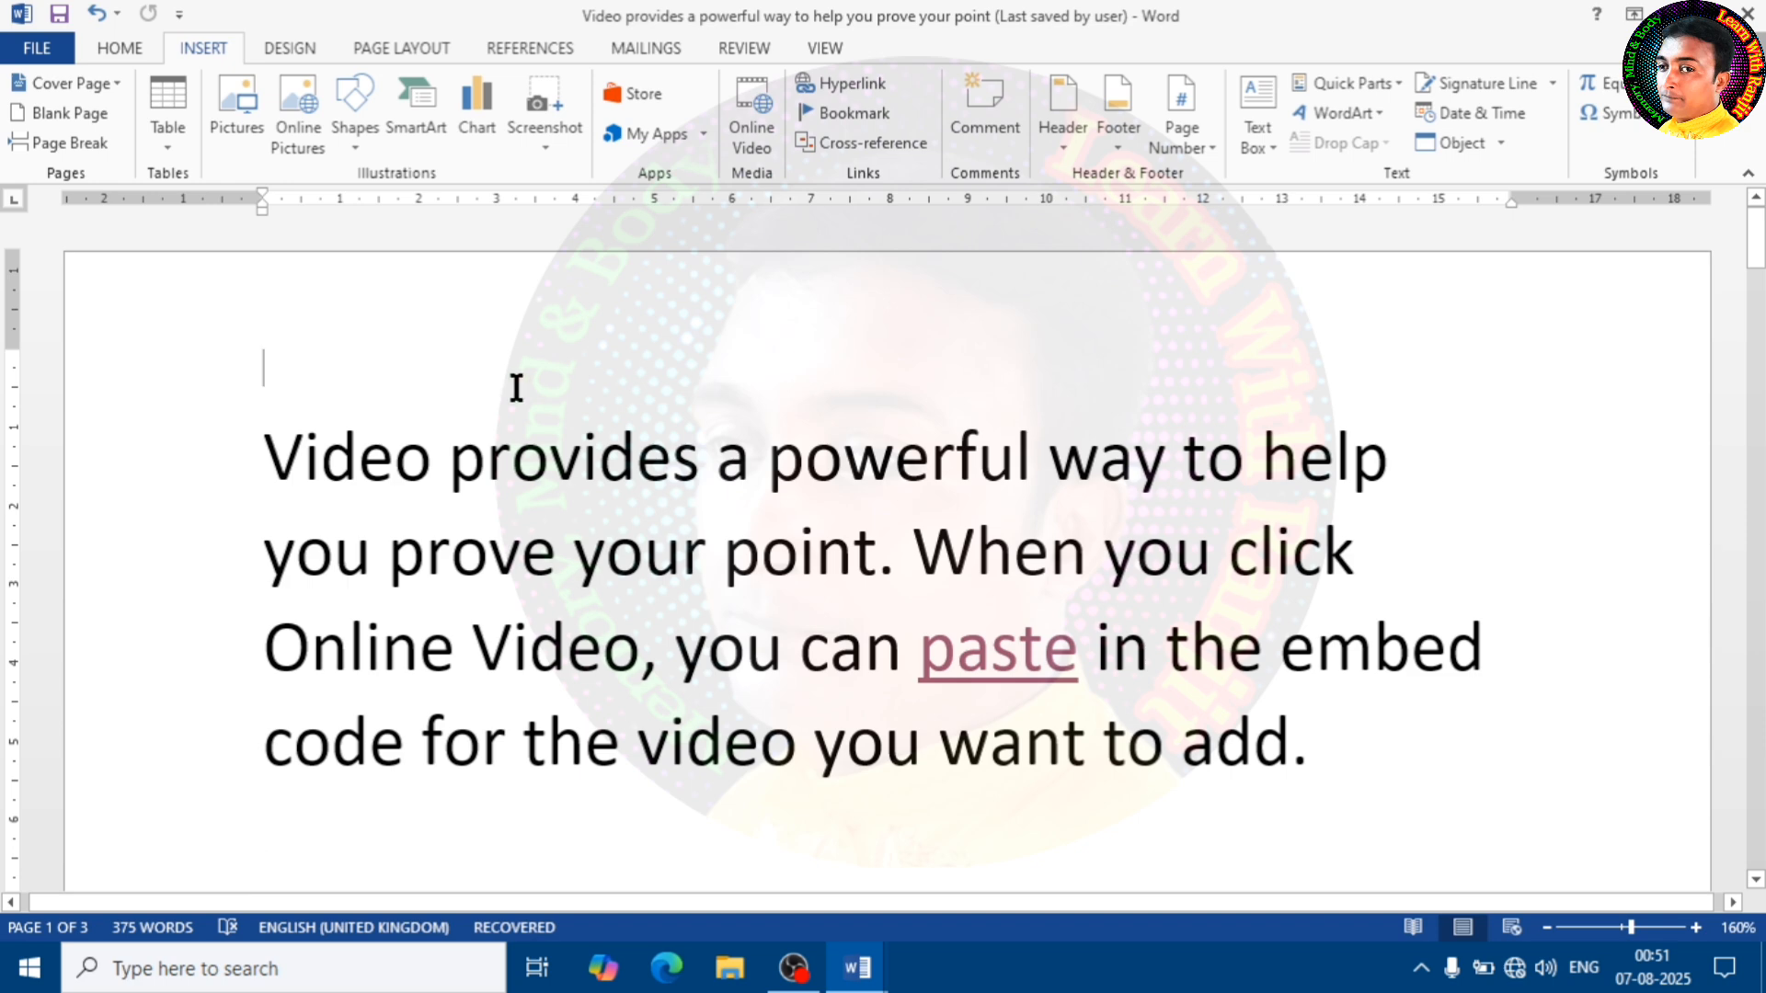
Try out a cross-reference with reference type Endnote and the reference set to Above/below, without inserting it
click(850, 155)
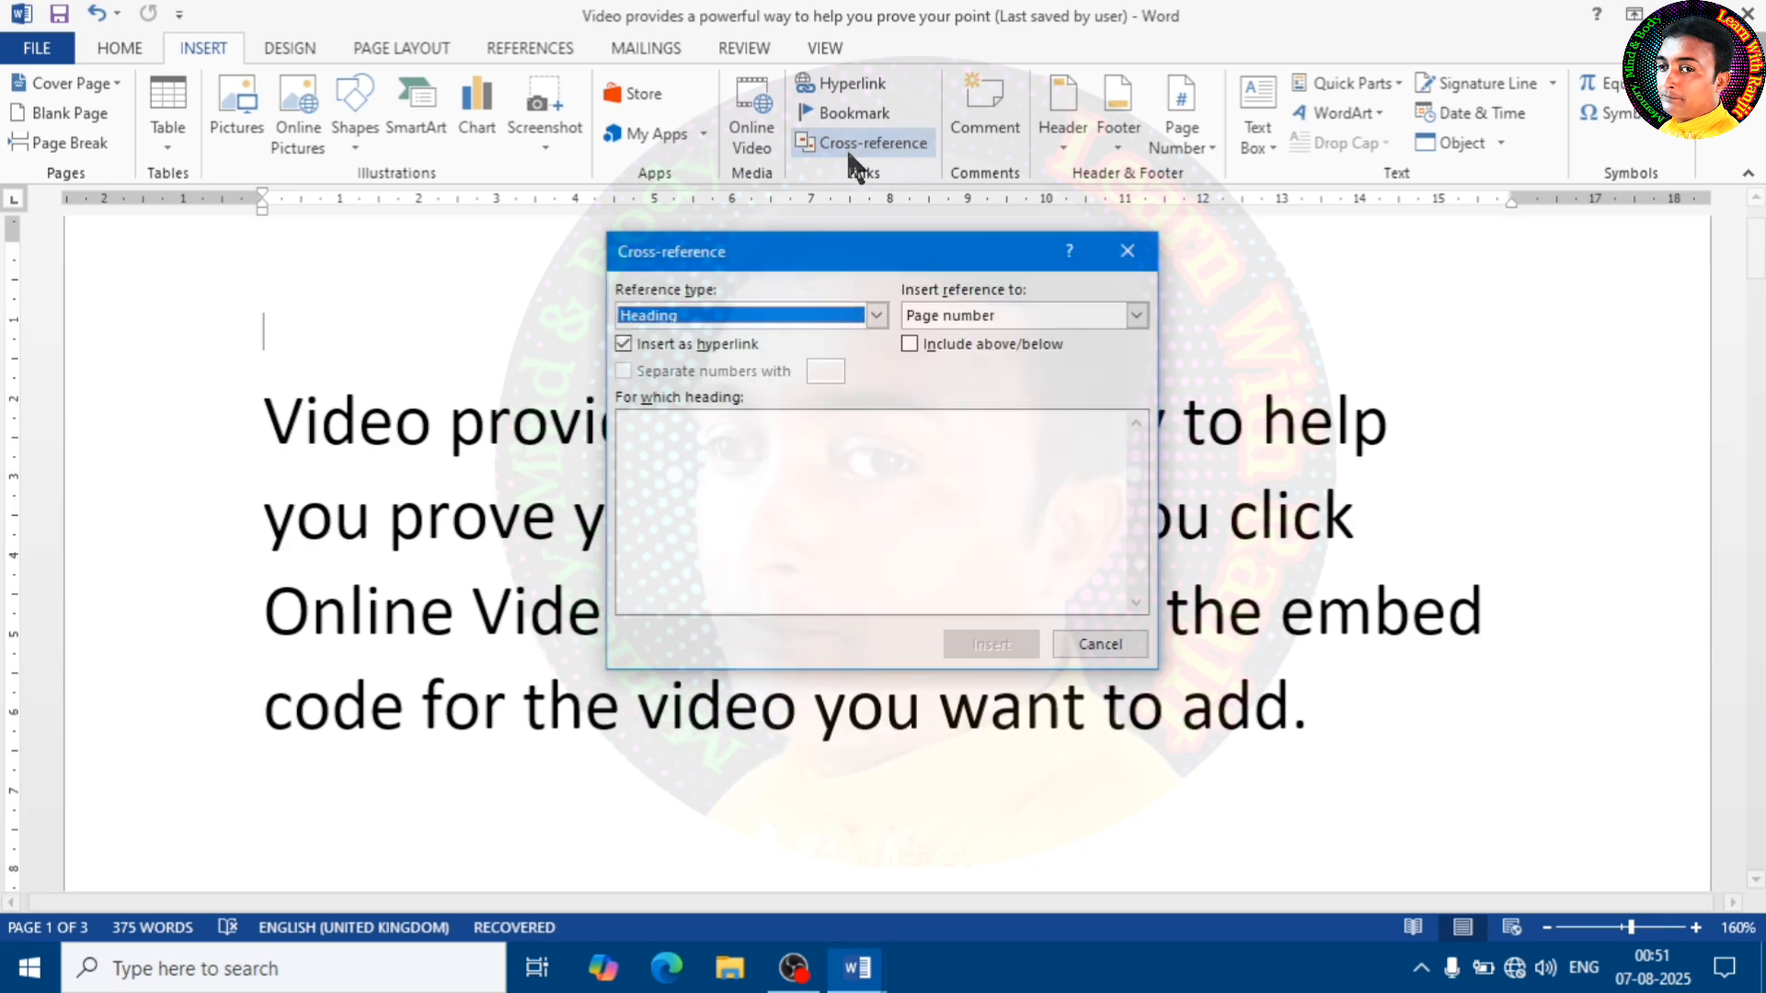
click(877, 315)
scroll(687, 400, down, 1)
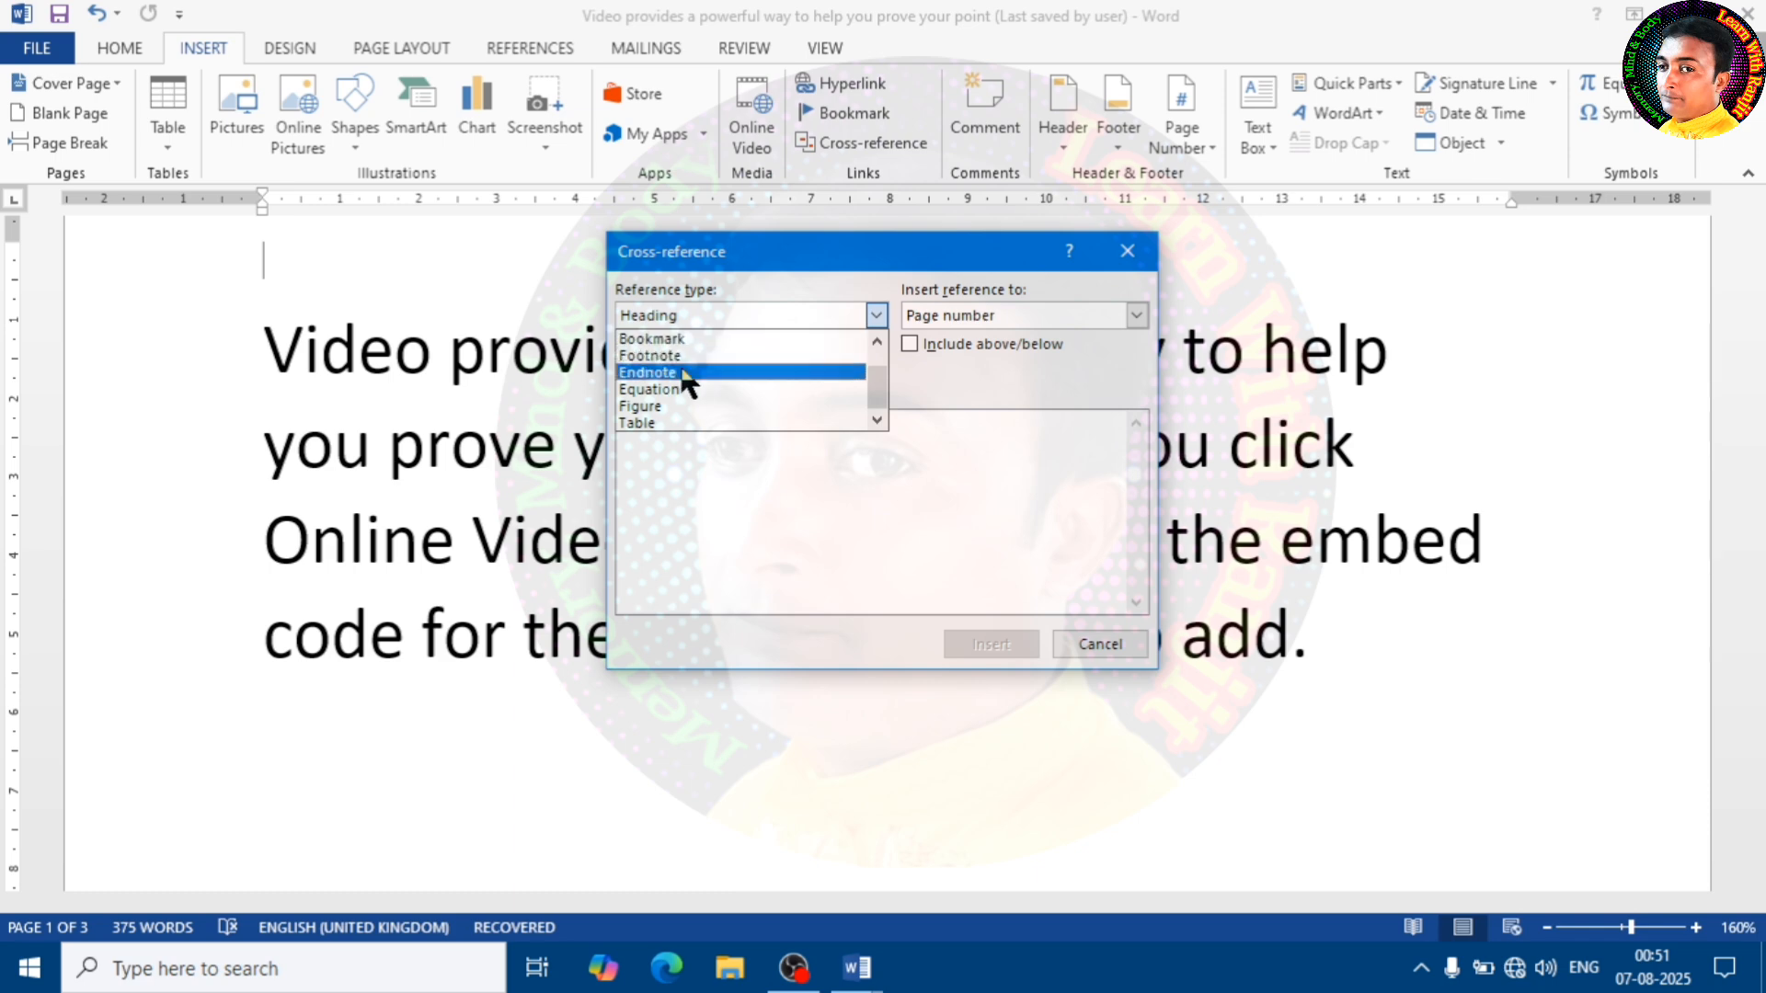
click(687, 372)
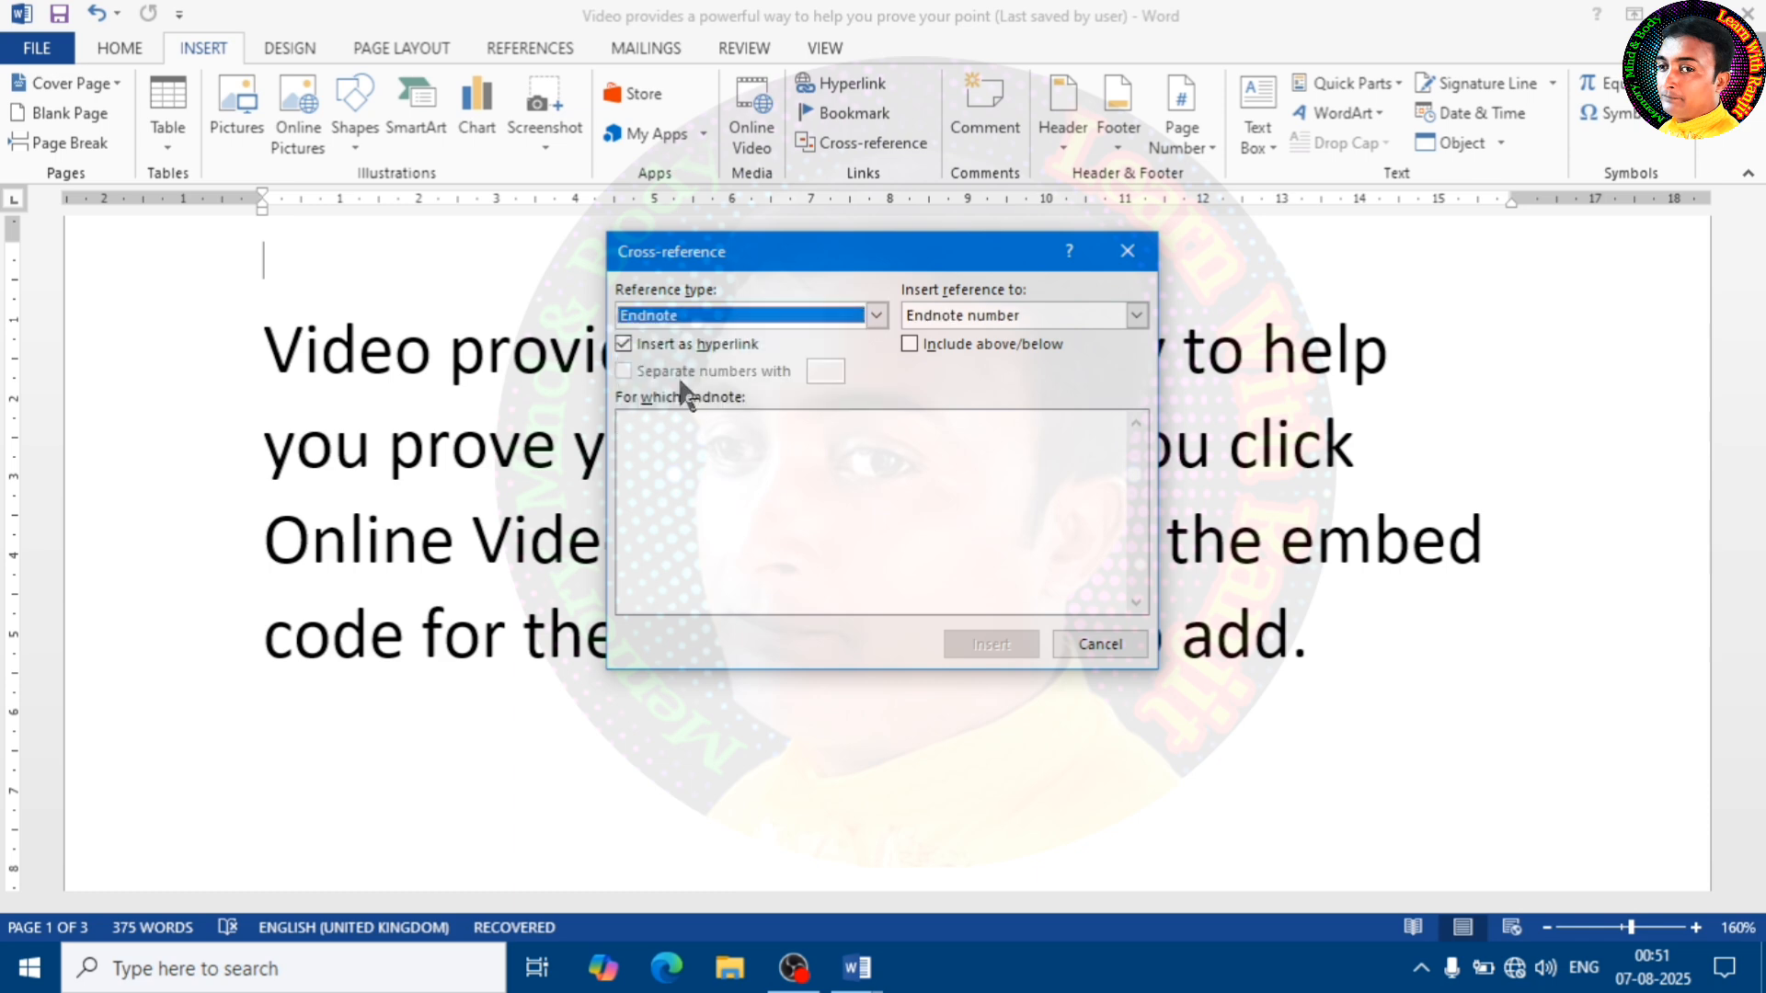
click(939, 345)
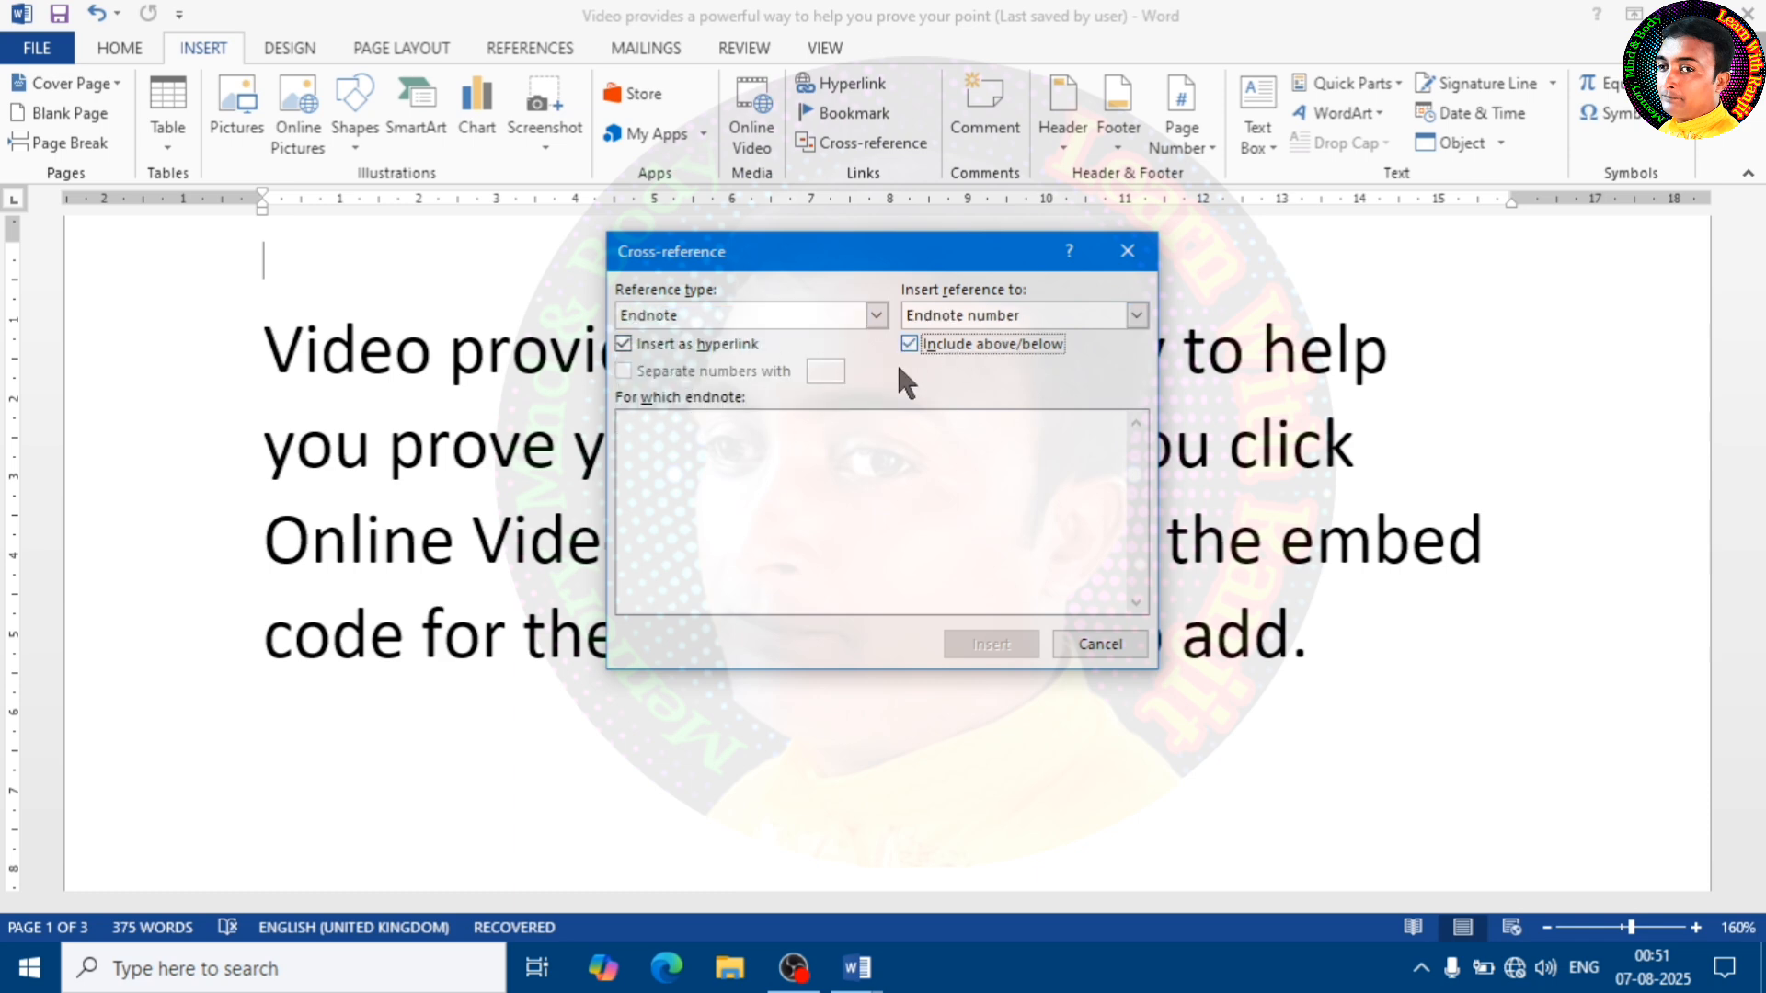
click(986, 315)
click(977, 369)
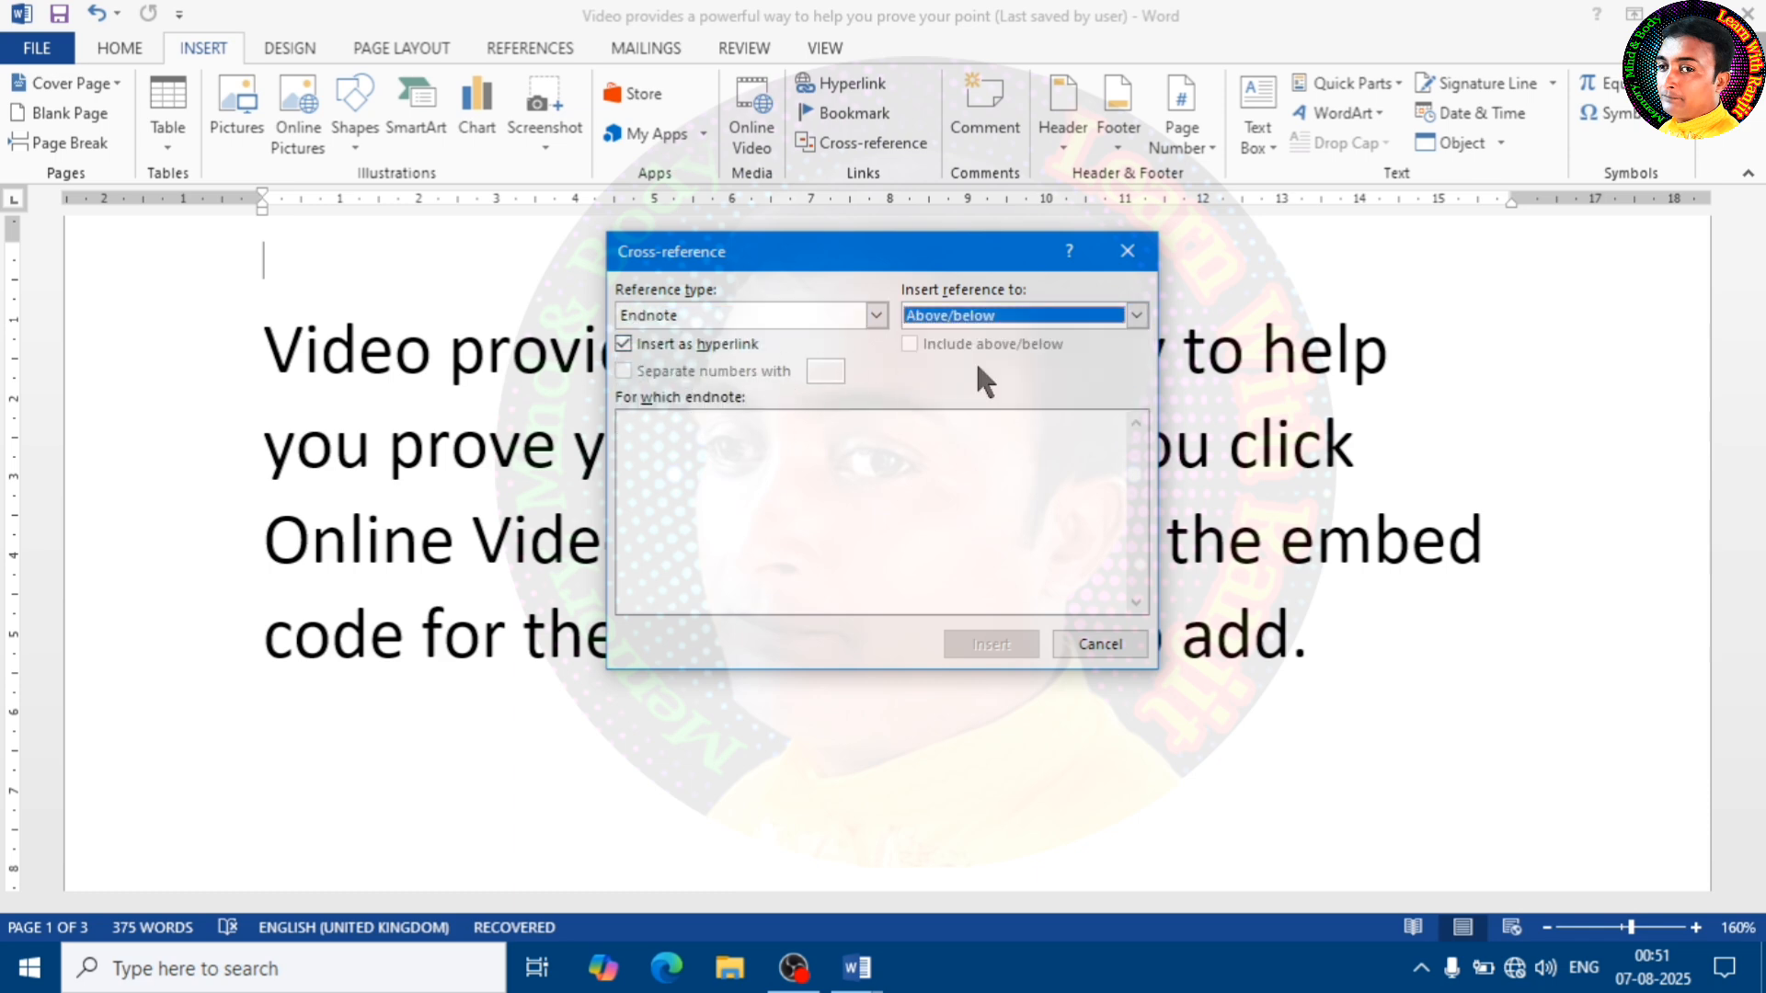
click(1100, 644)
scroll(788, 571, up, 2)
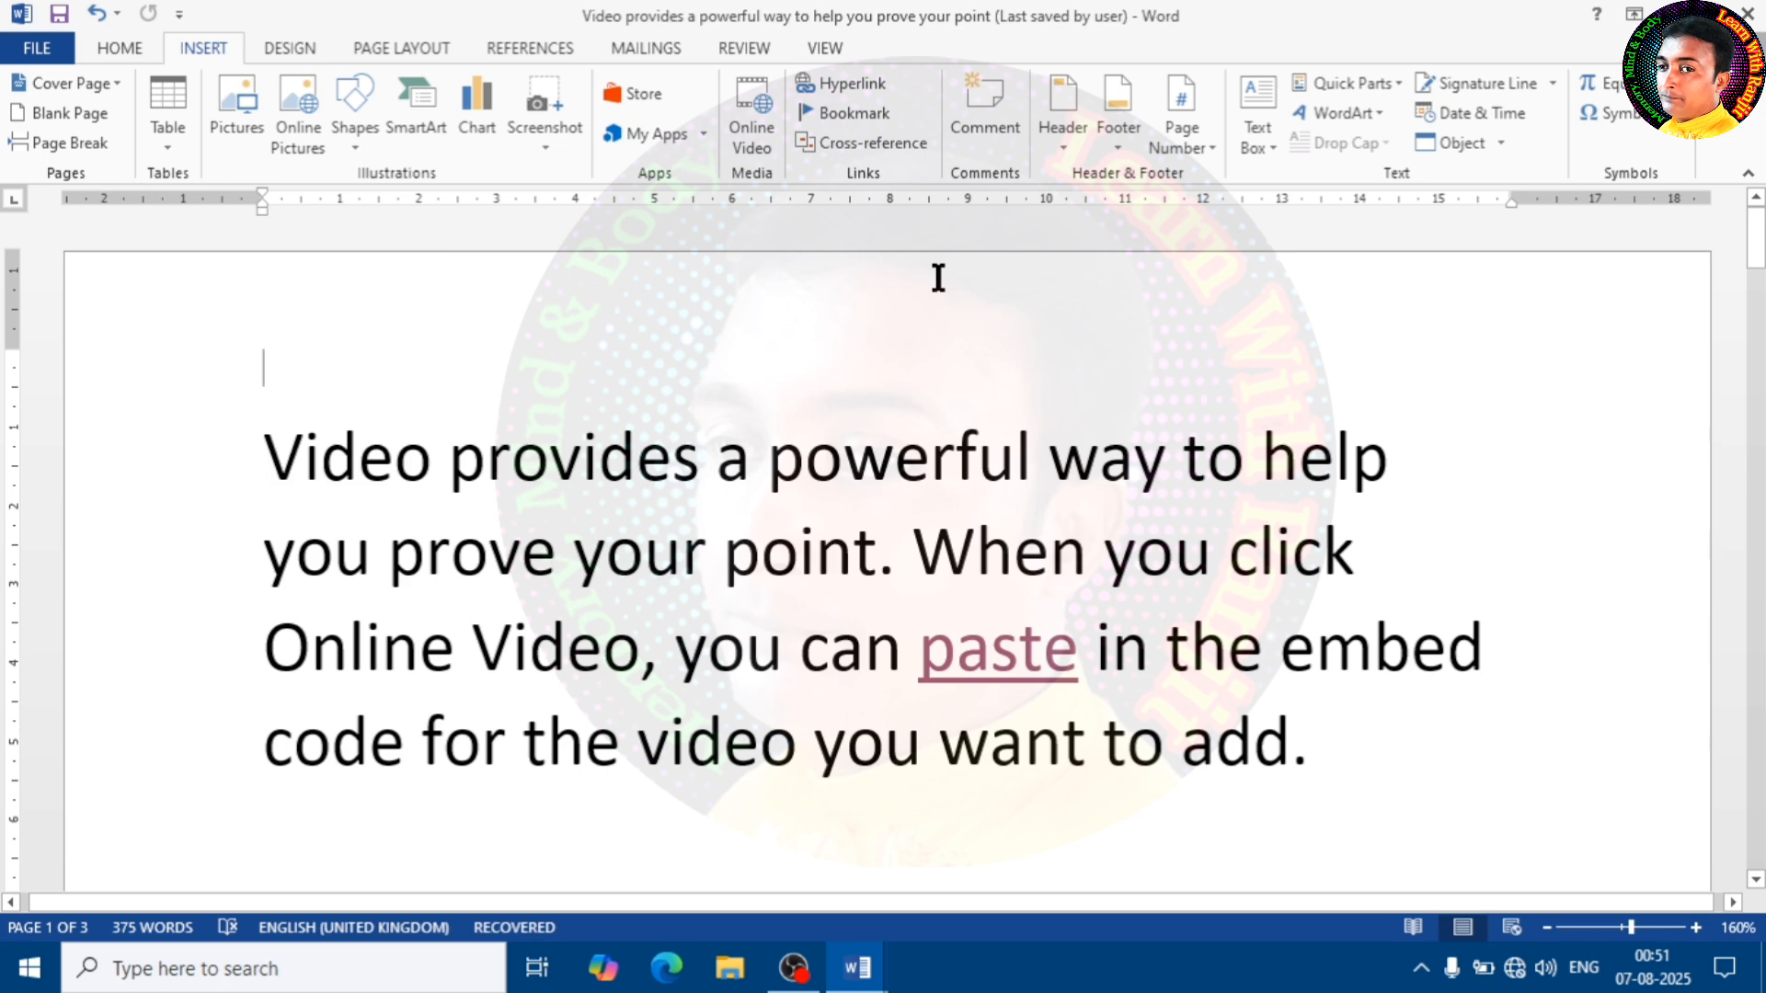
Try out a cross-reference for the selected words "Video provides" with reference type Equation and Page number, without inserting it
drag(713, 462, 268, 460)
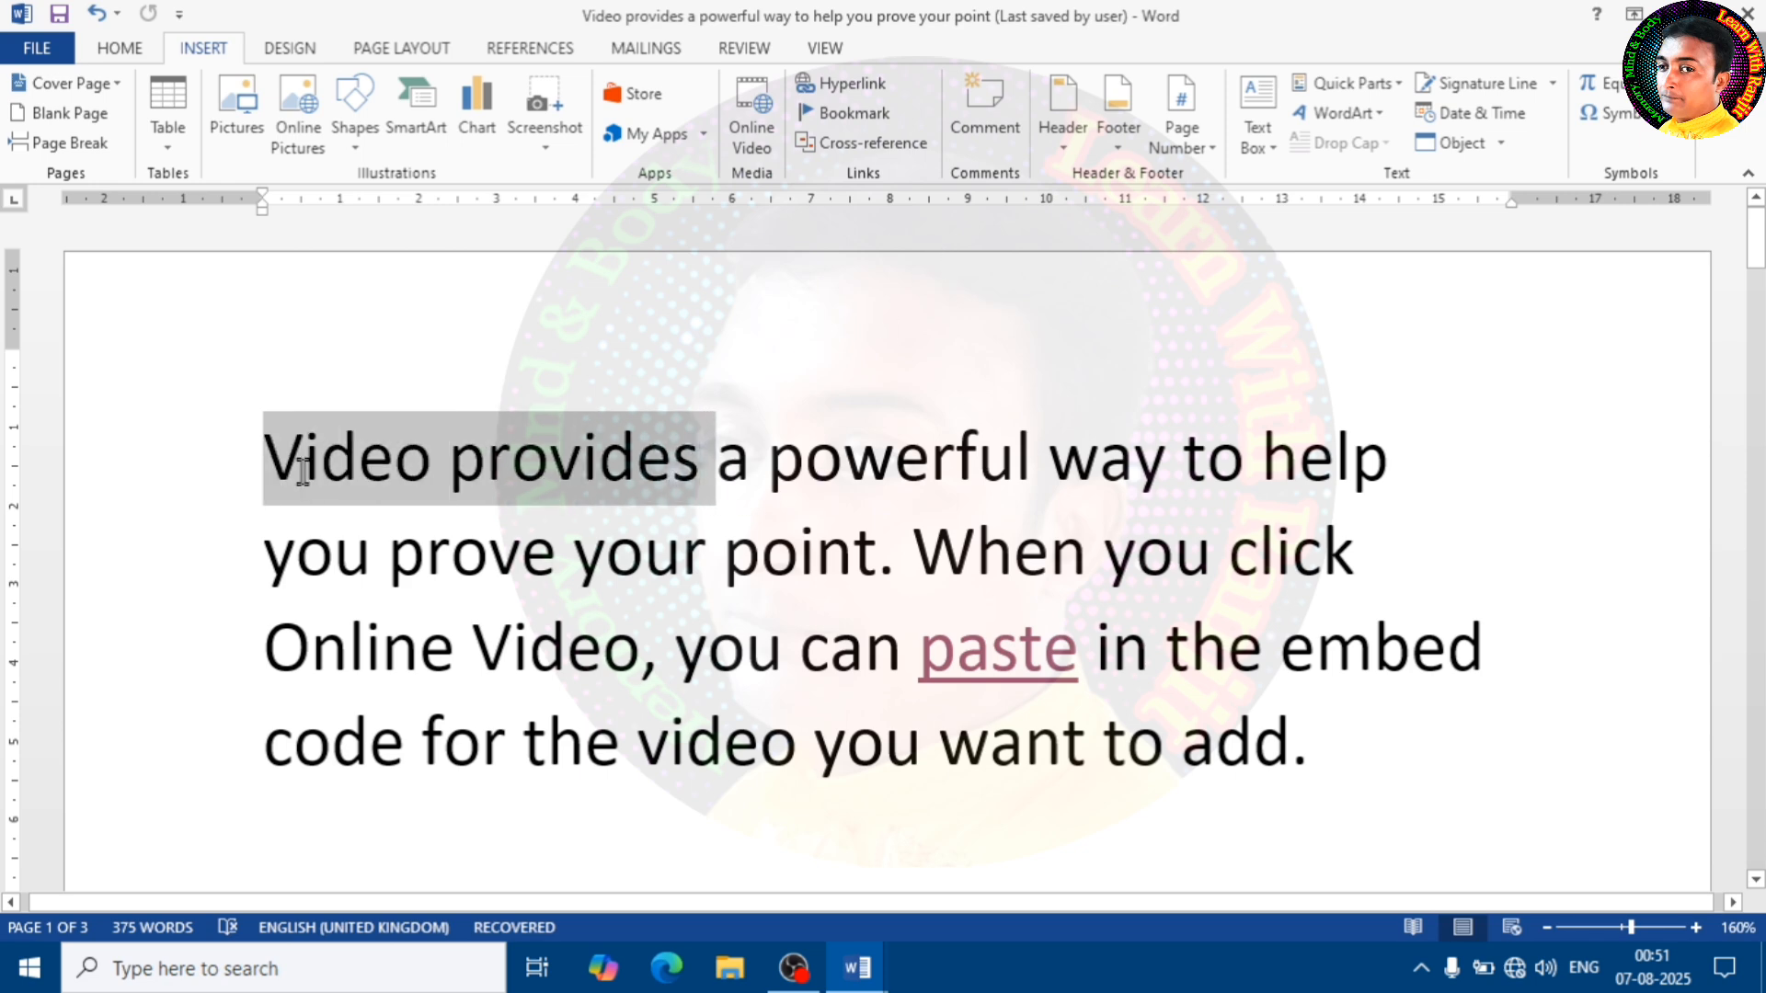
click(856, 145)
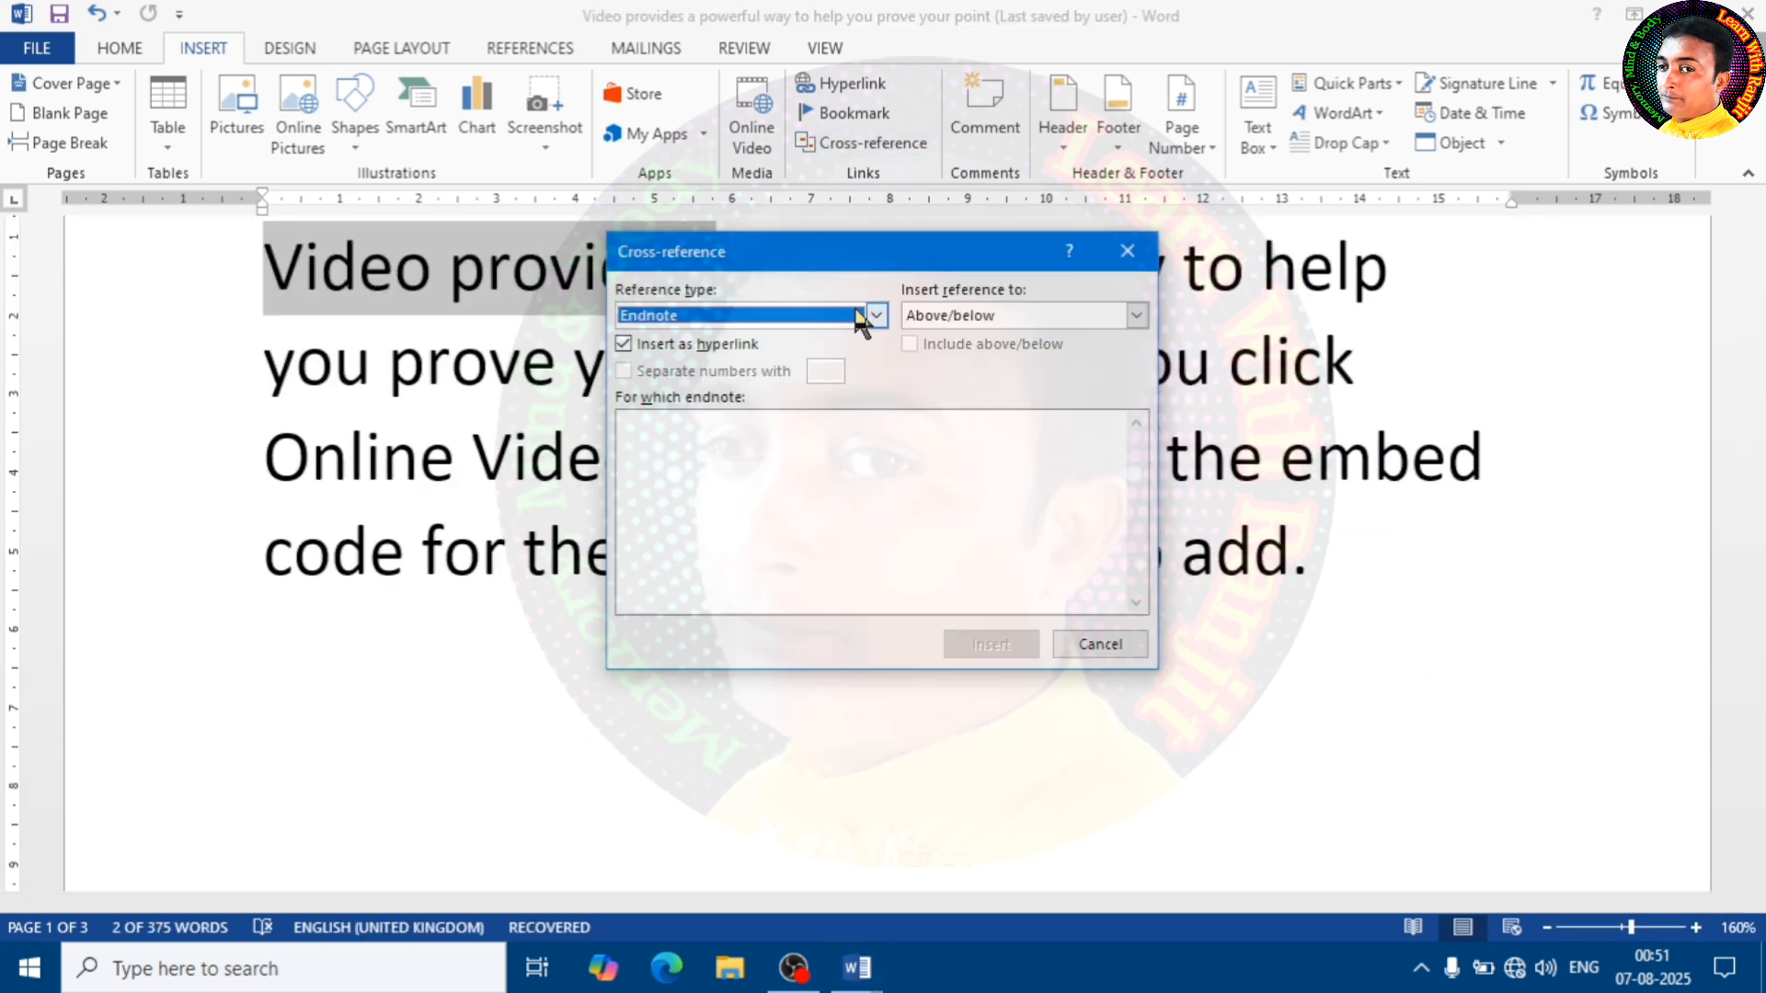
click(877, 316)
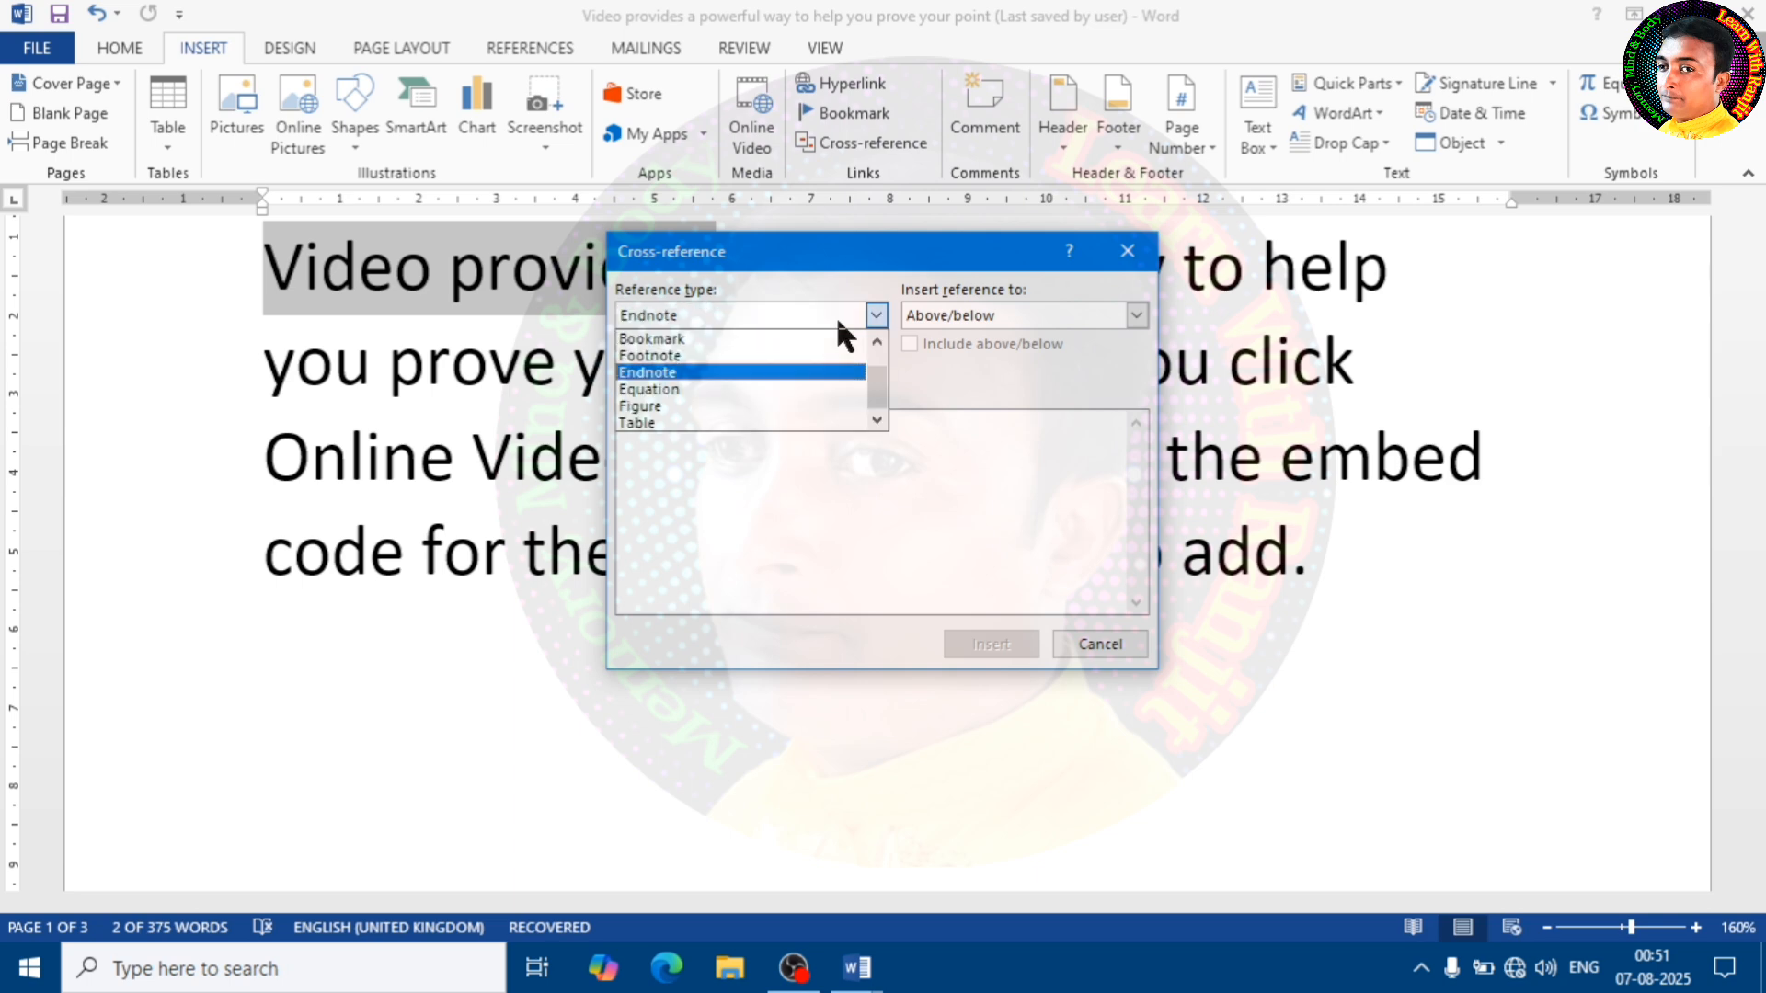
click(736, 386)
click(1055, 322)
click(981, 398)
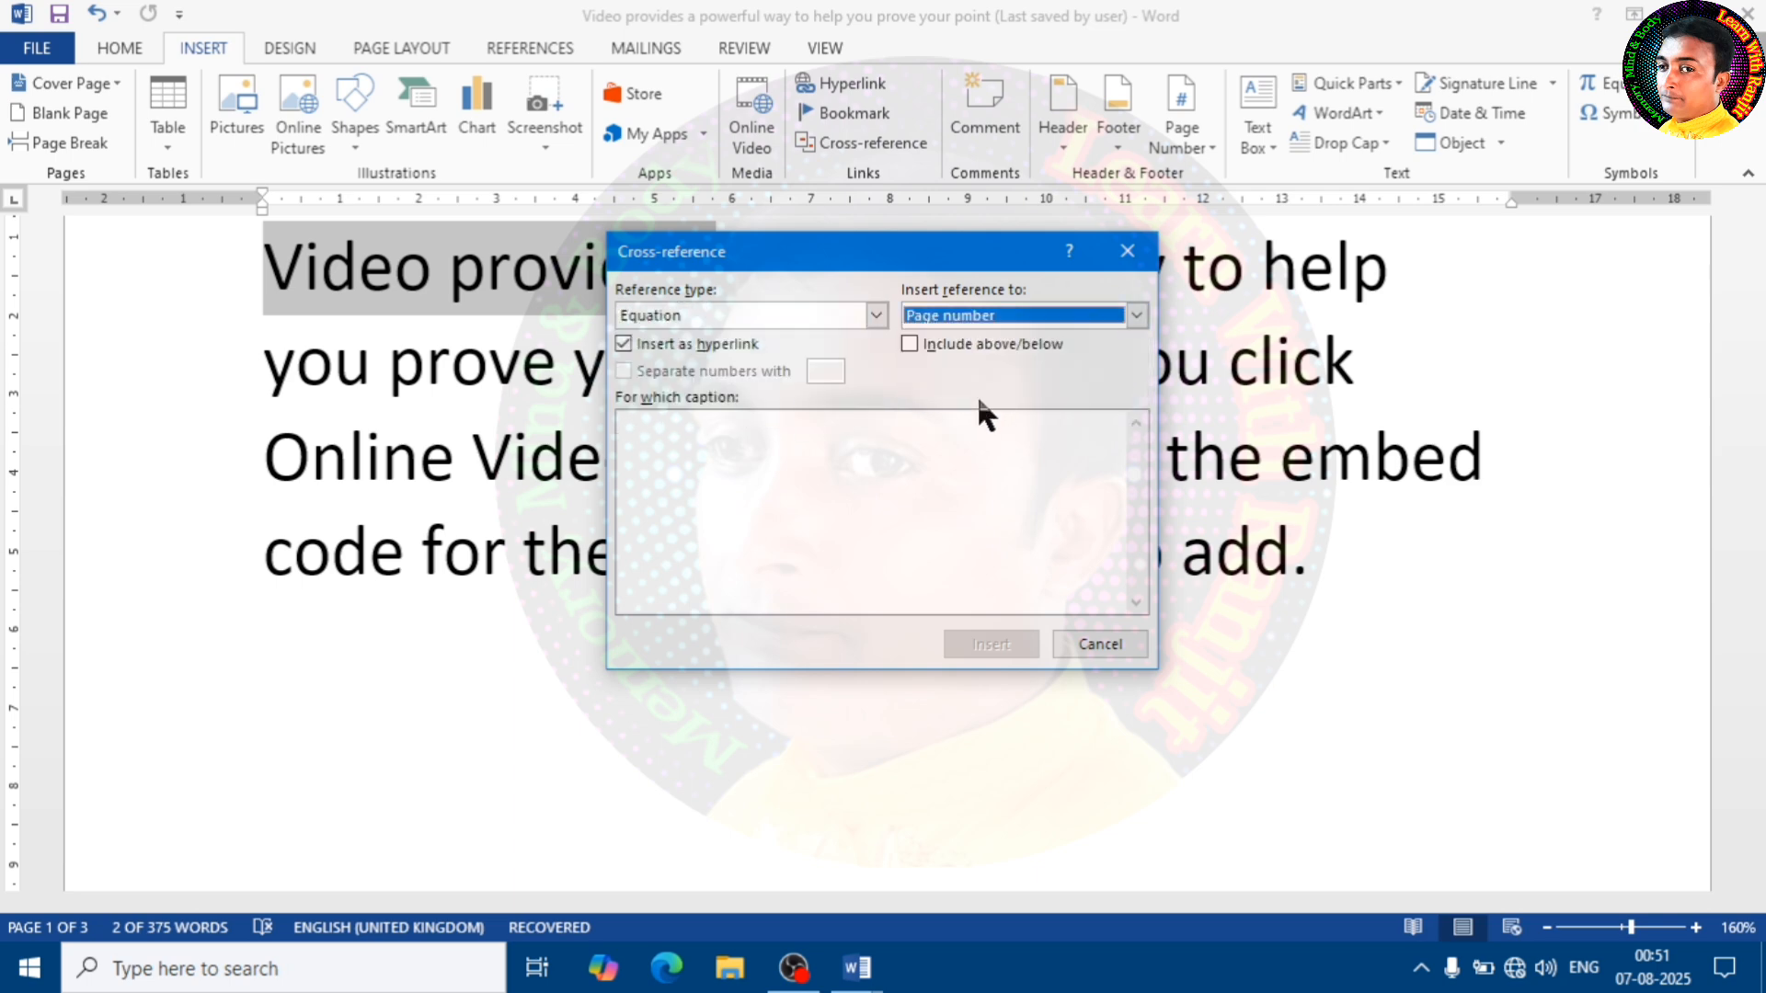
click(1065, 645)
click(921, 420)
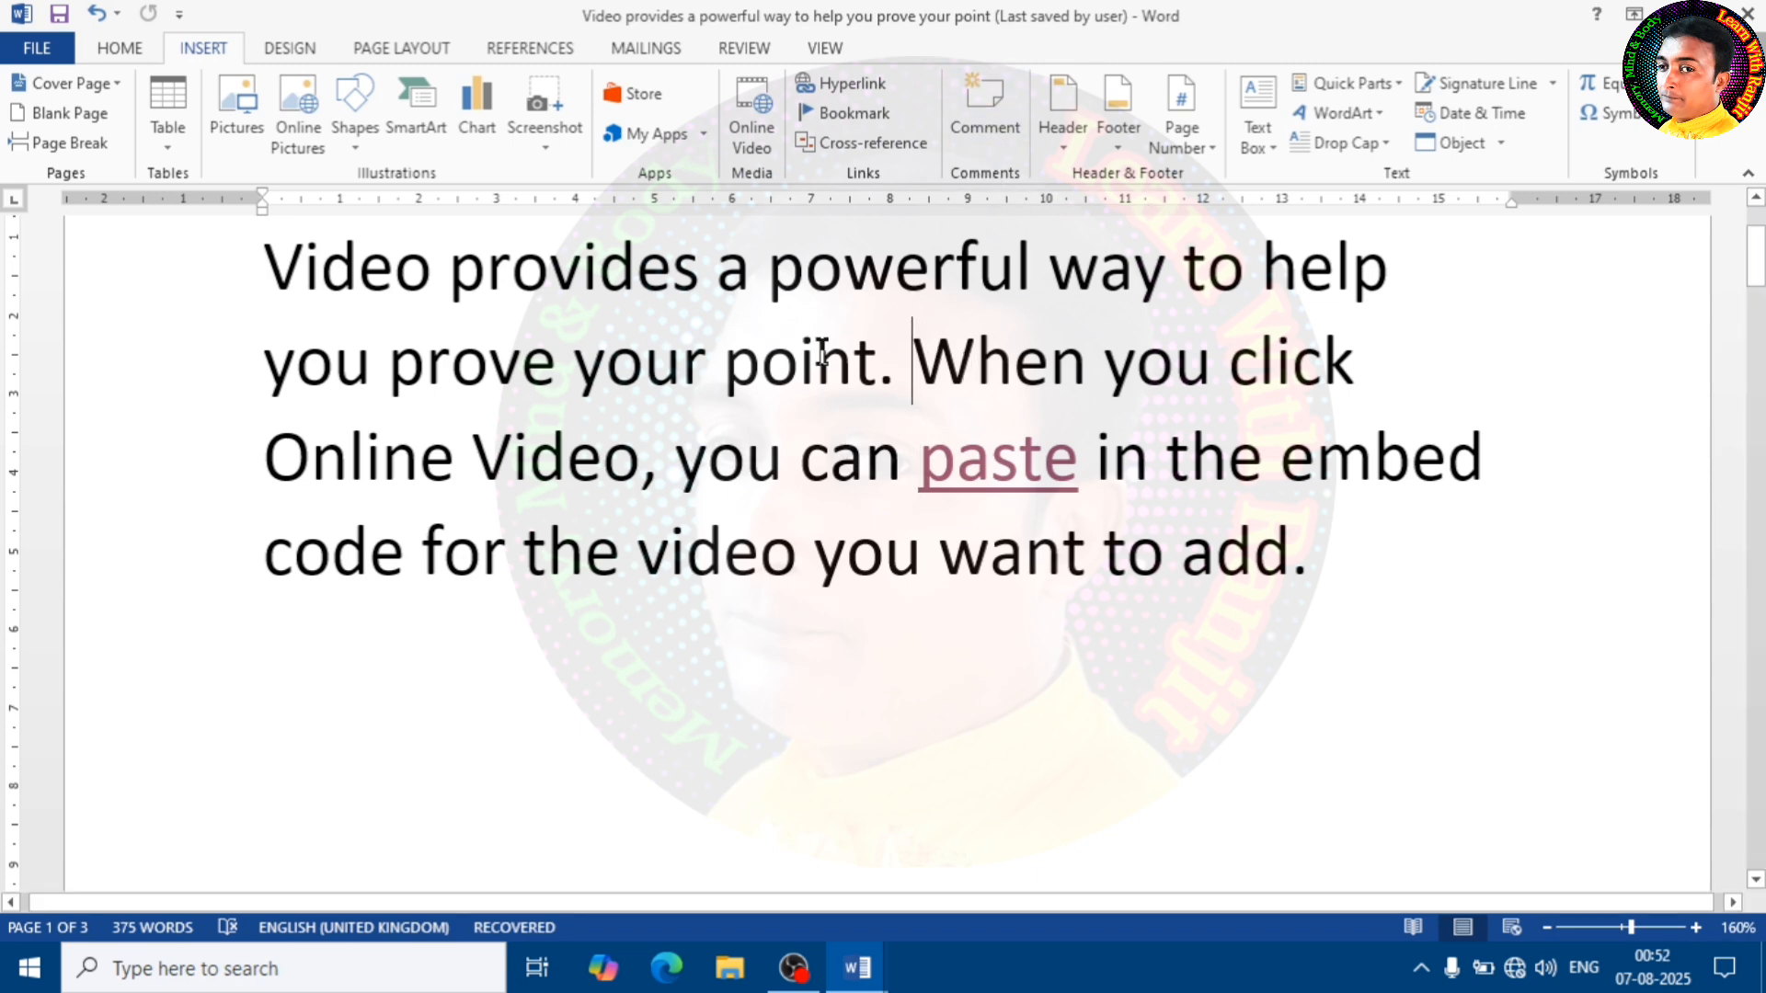
Add the comment "Nice" to the word "provides" in the opening paragraph
scroll(697, 531, up, 3)
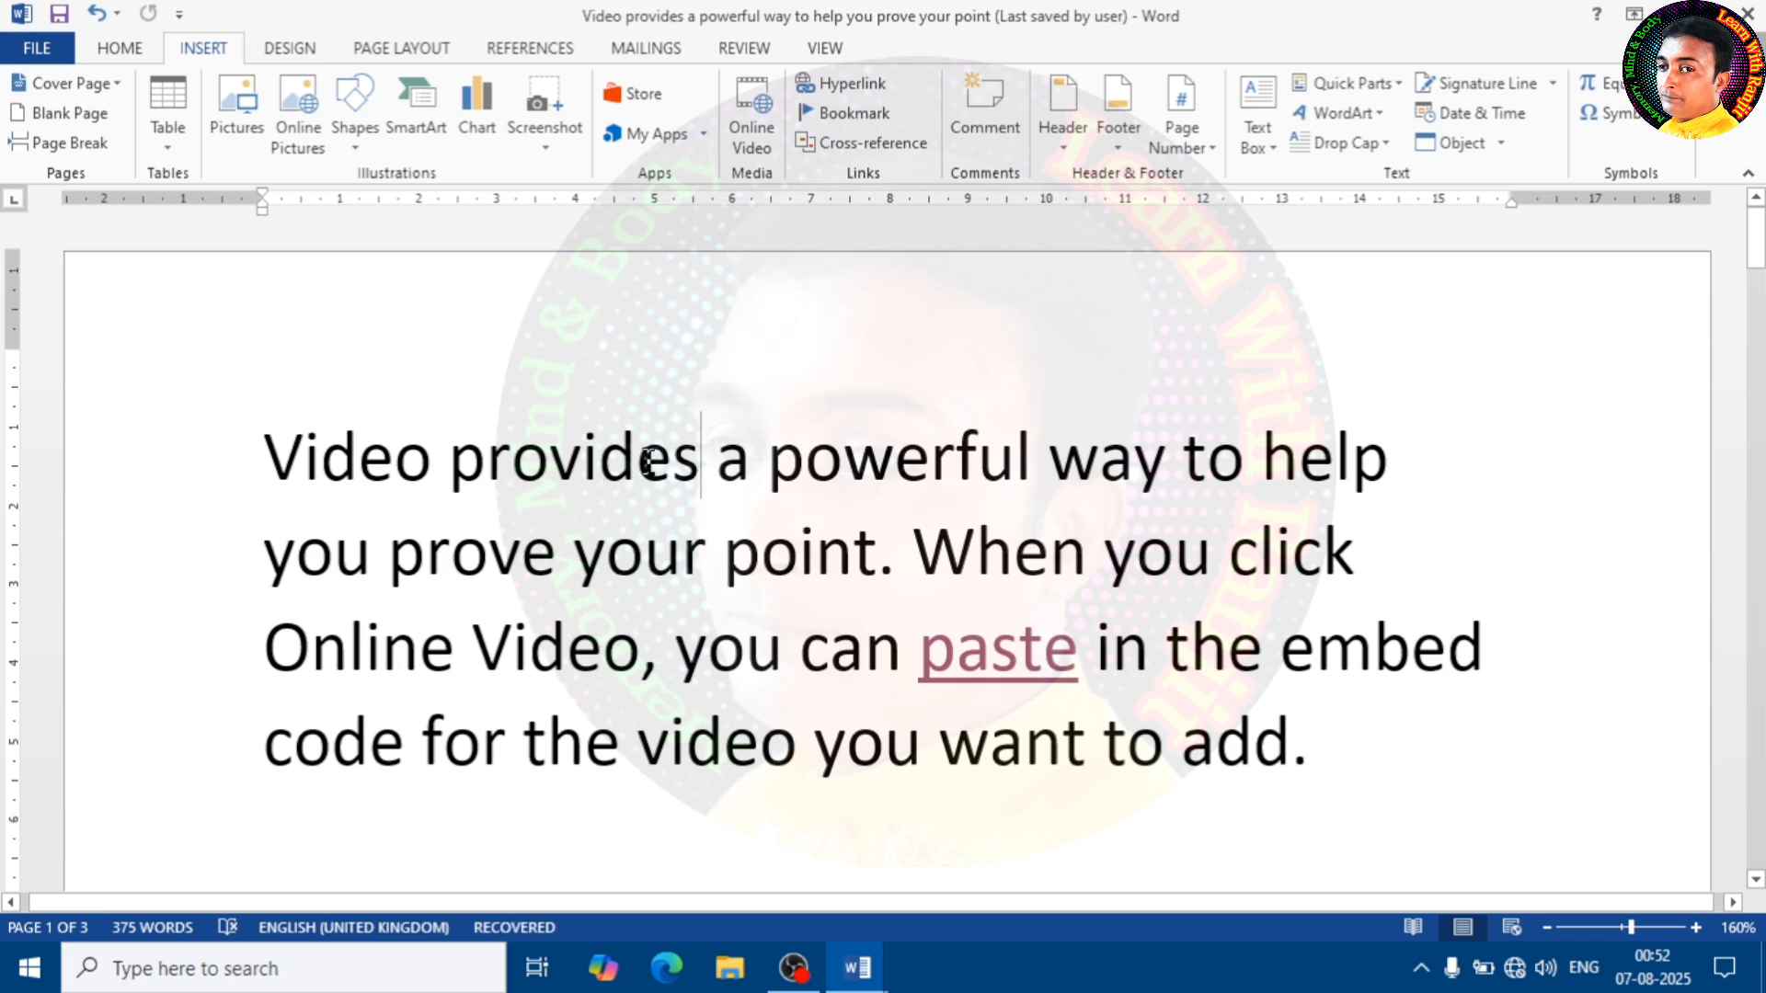
drag(701, 460, 451, 473)
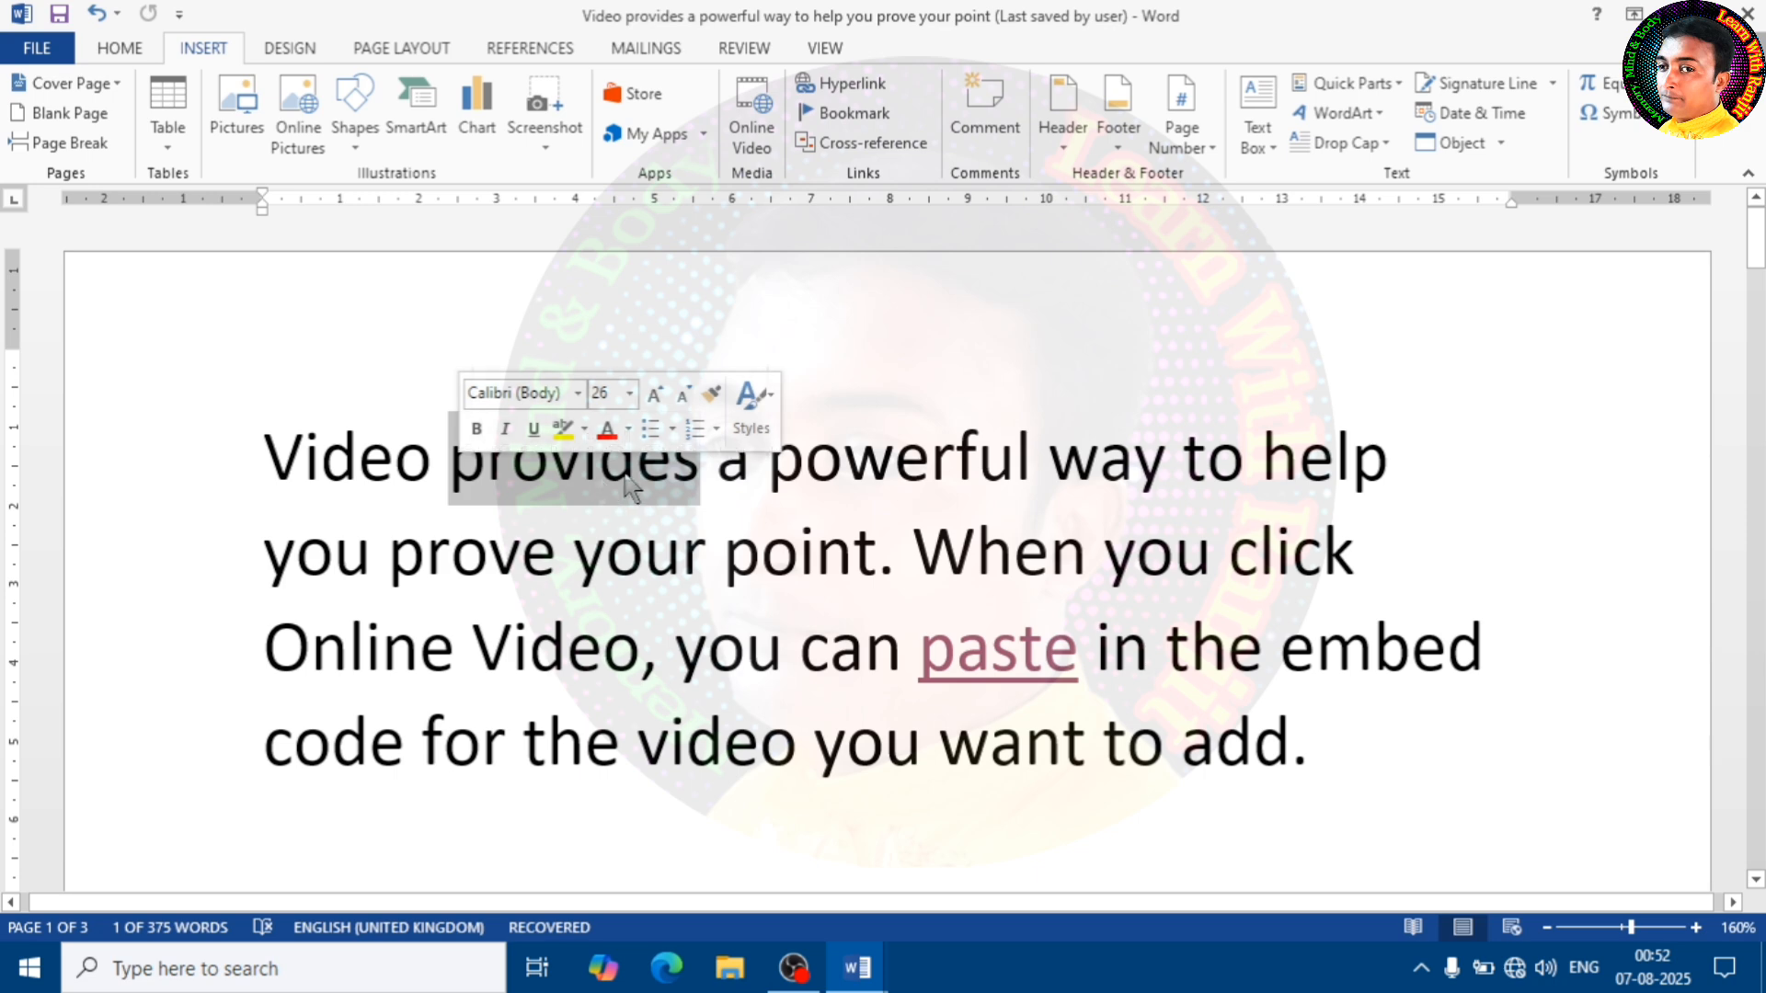
click(980, 131)
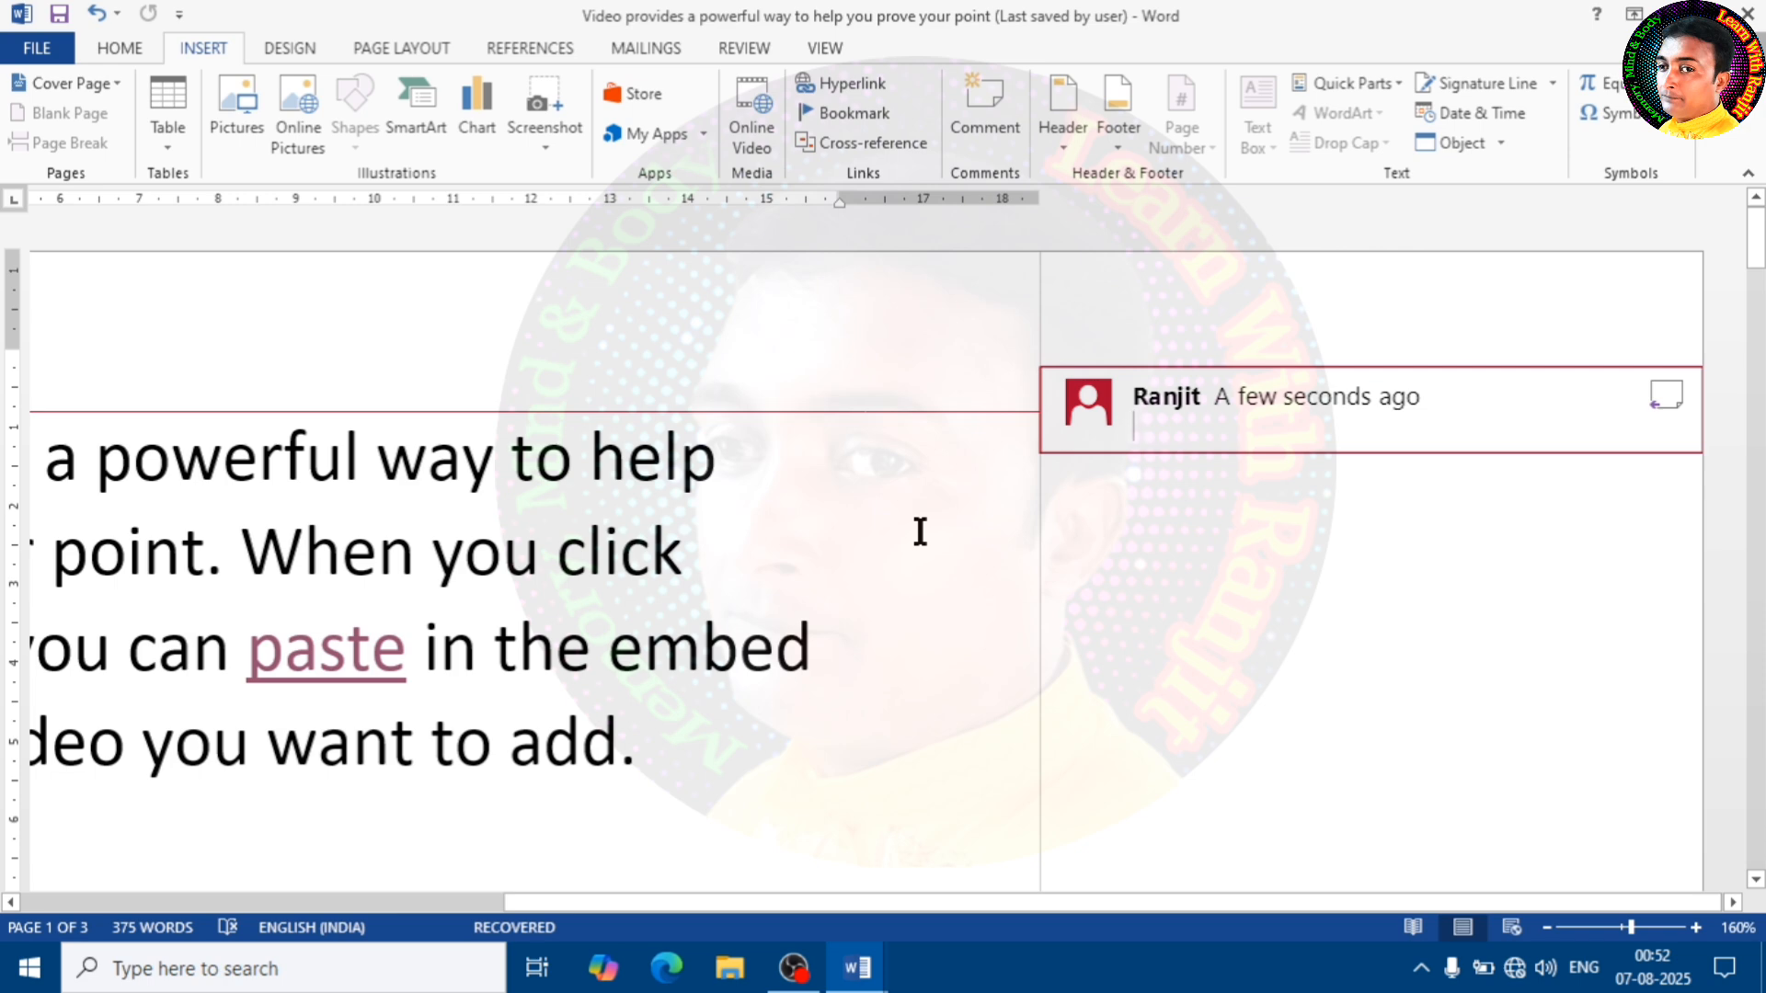
text(Nice)
click(796, 633)
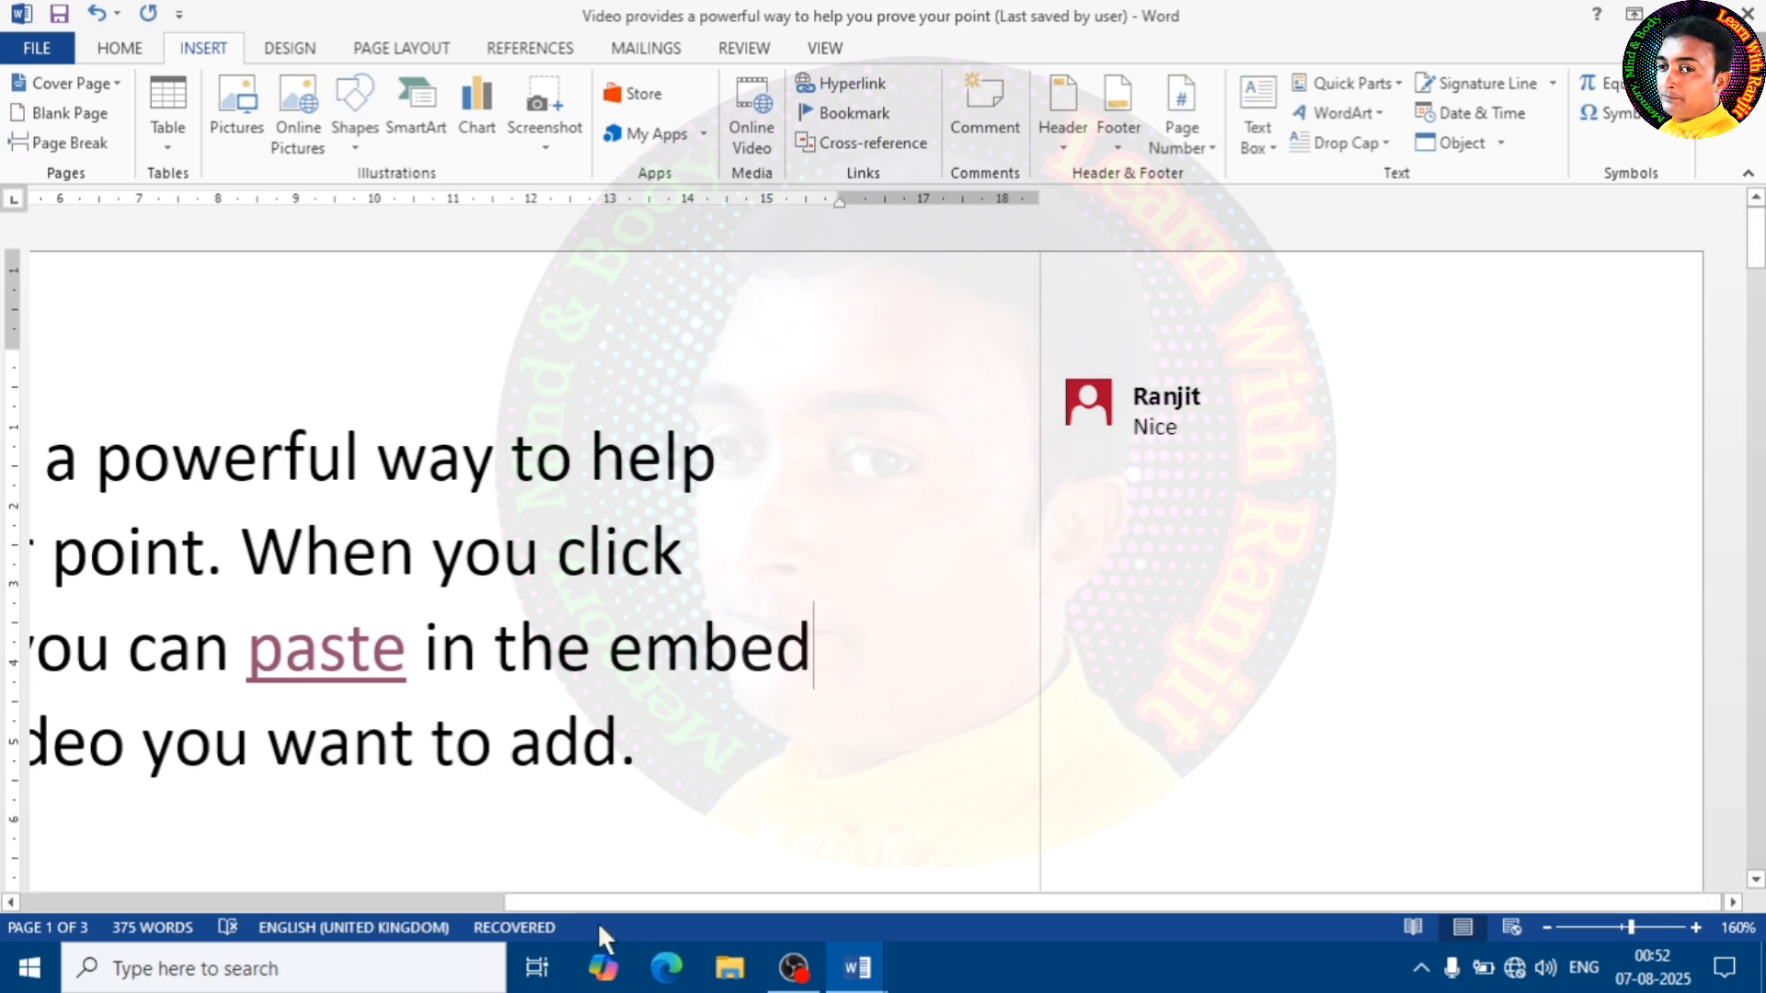
Add the comment "Good" to the linked word "paste" in the opening paragraph
drag(637, 911, 229, 927)
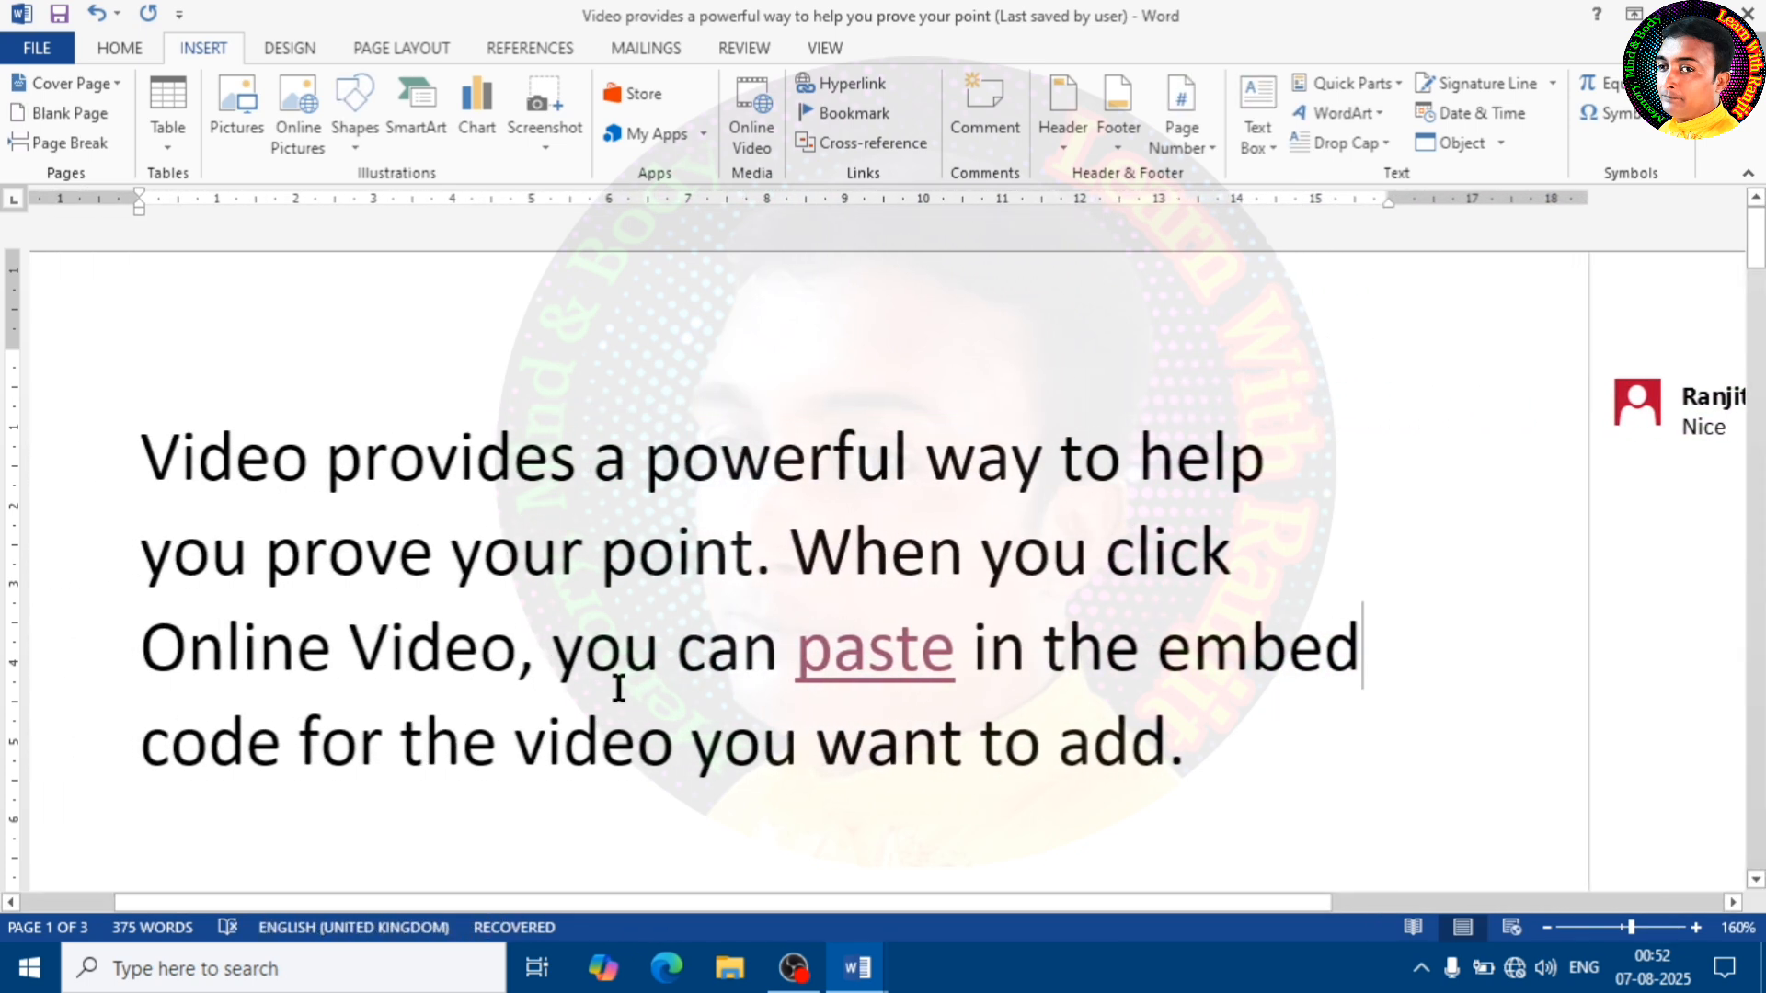
drag(797, 657, 959, 688)
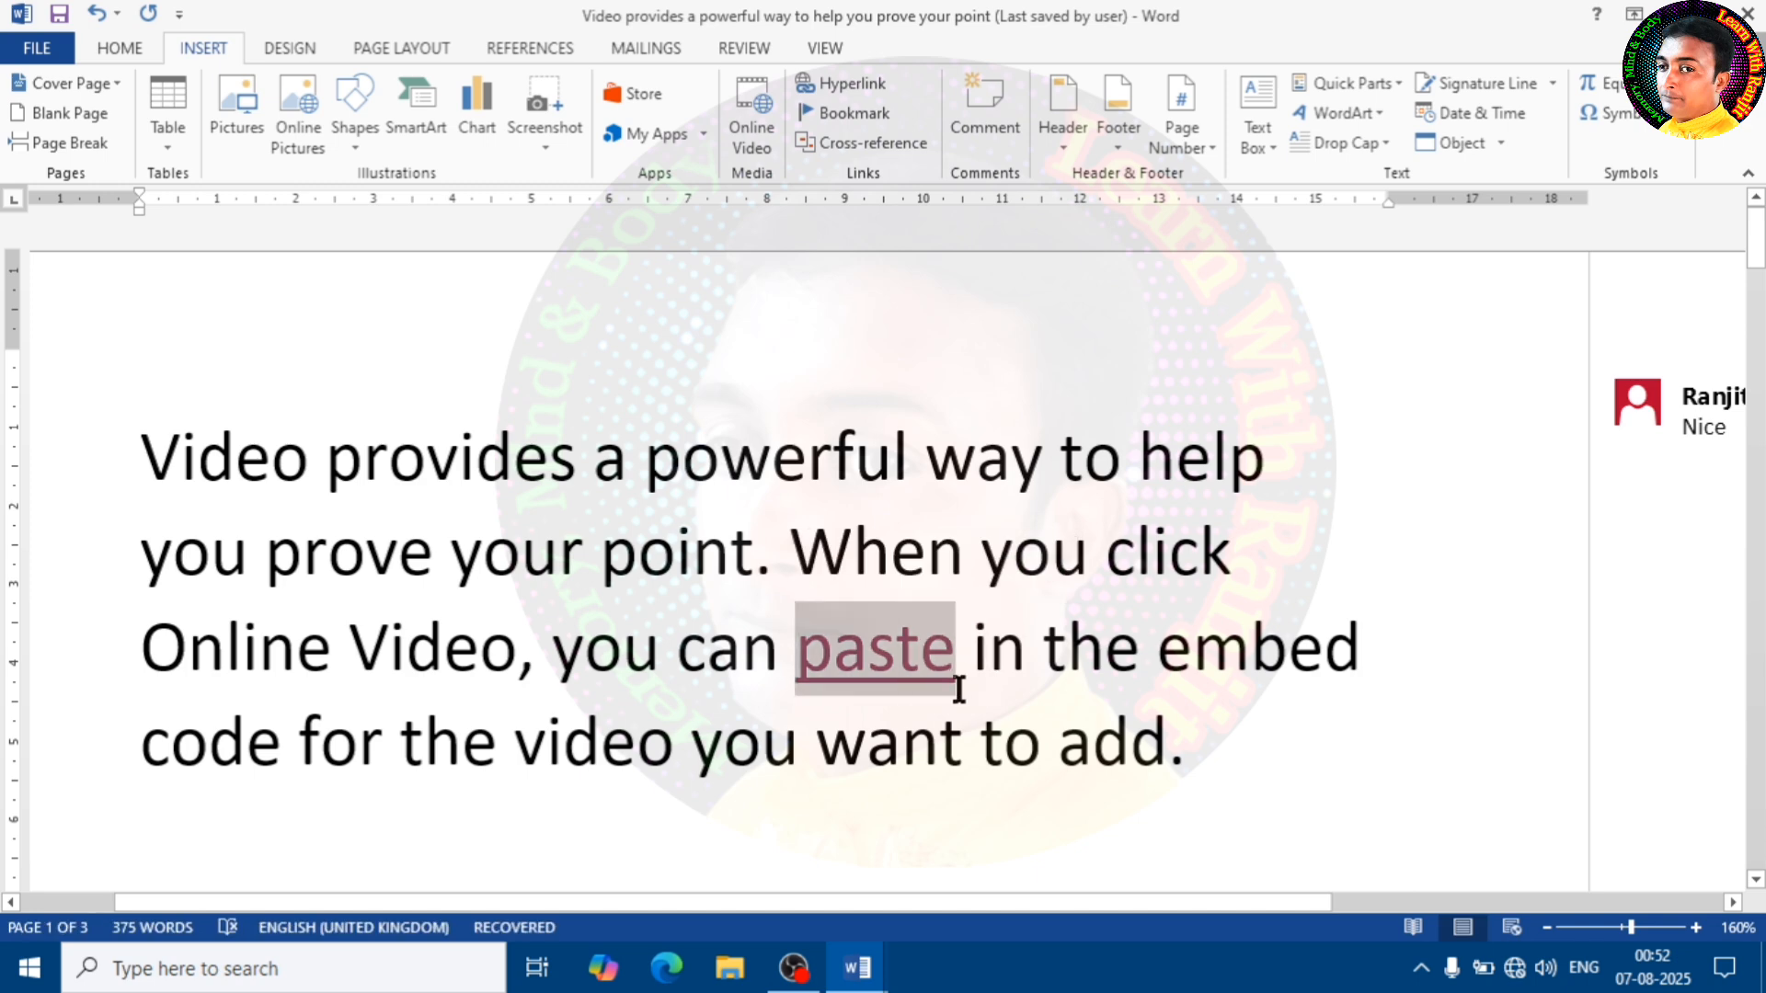
click(983, 120)
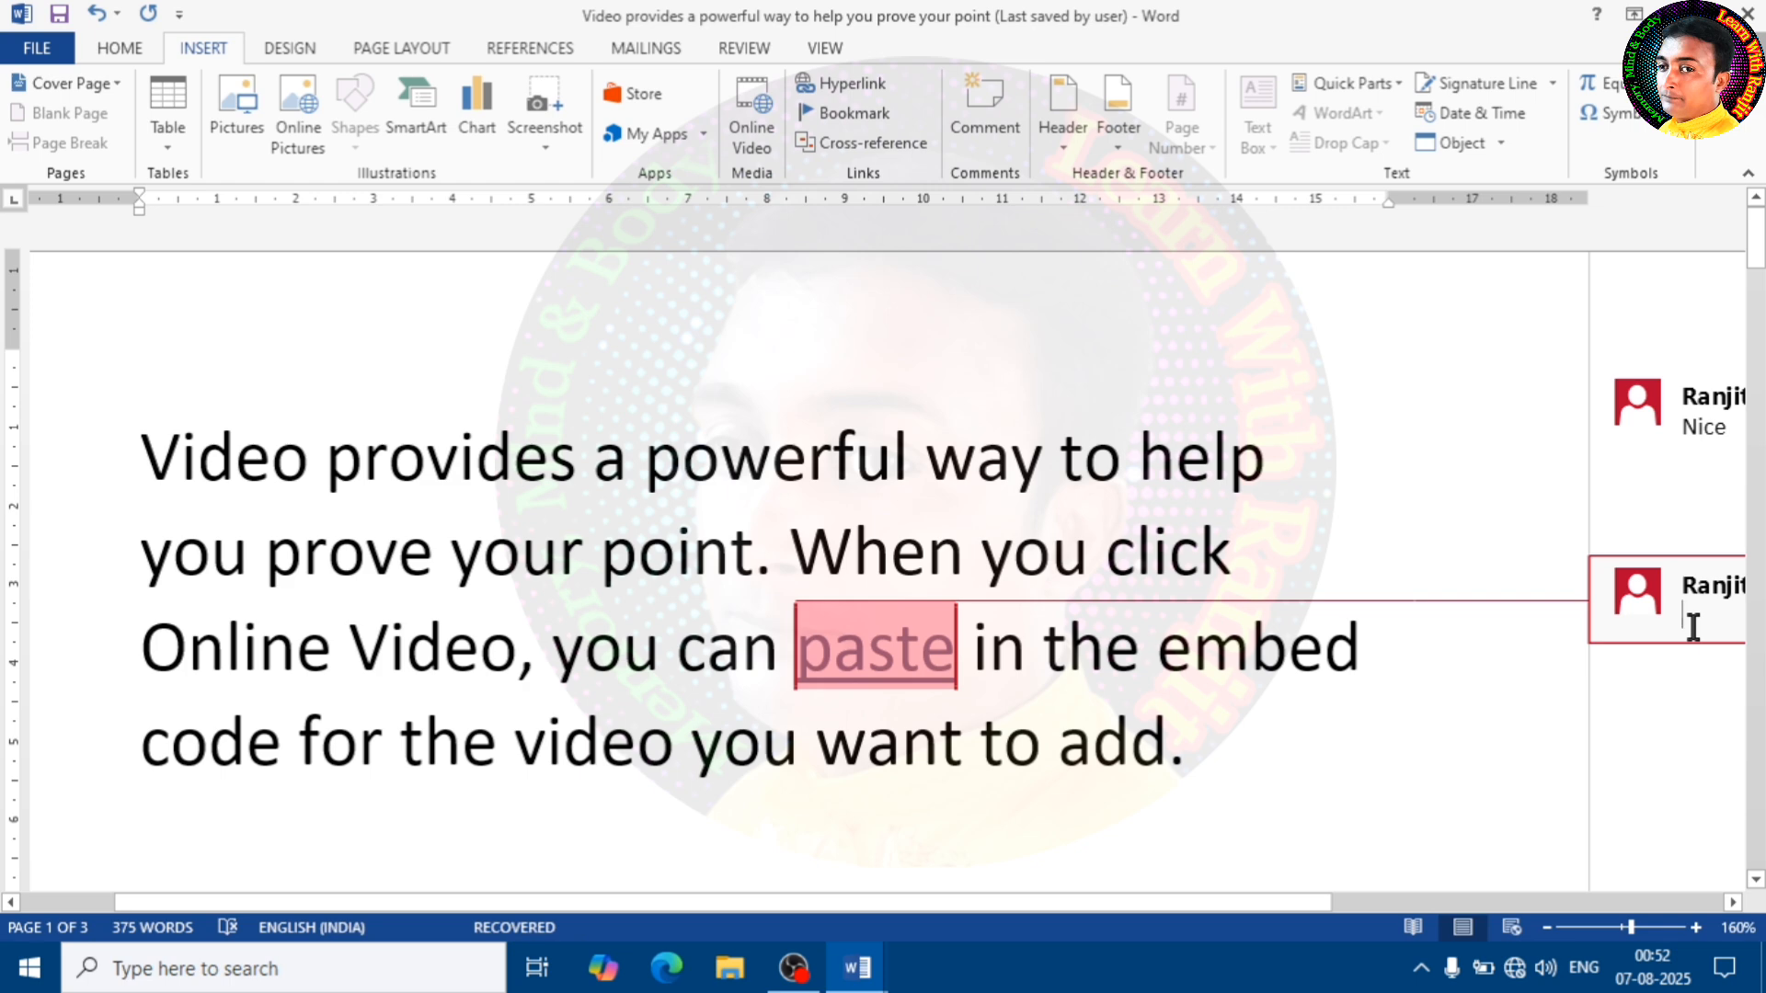
text(Good)
Look at the author's contact card and the available options for the "Nice" comment
click(1643, 410)
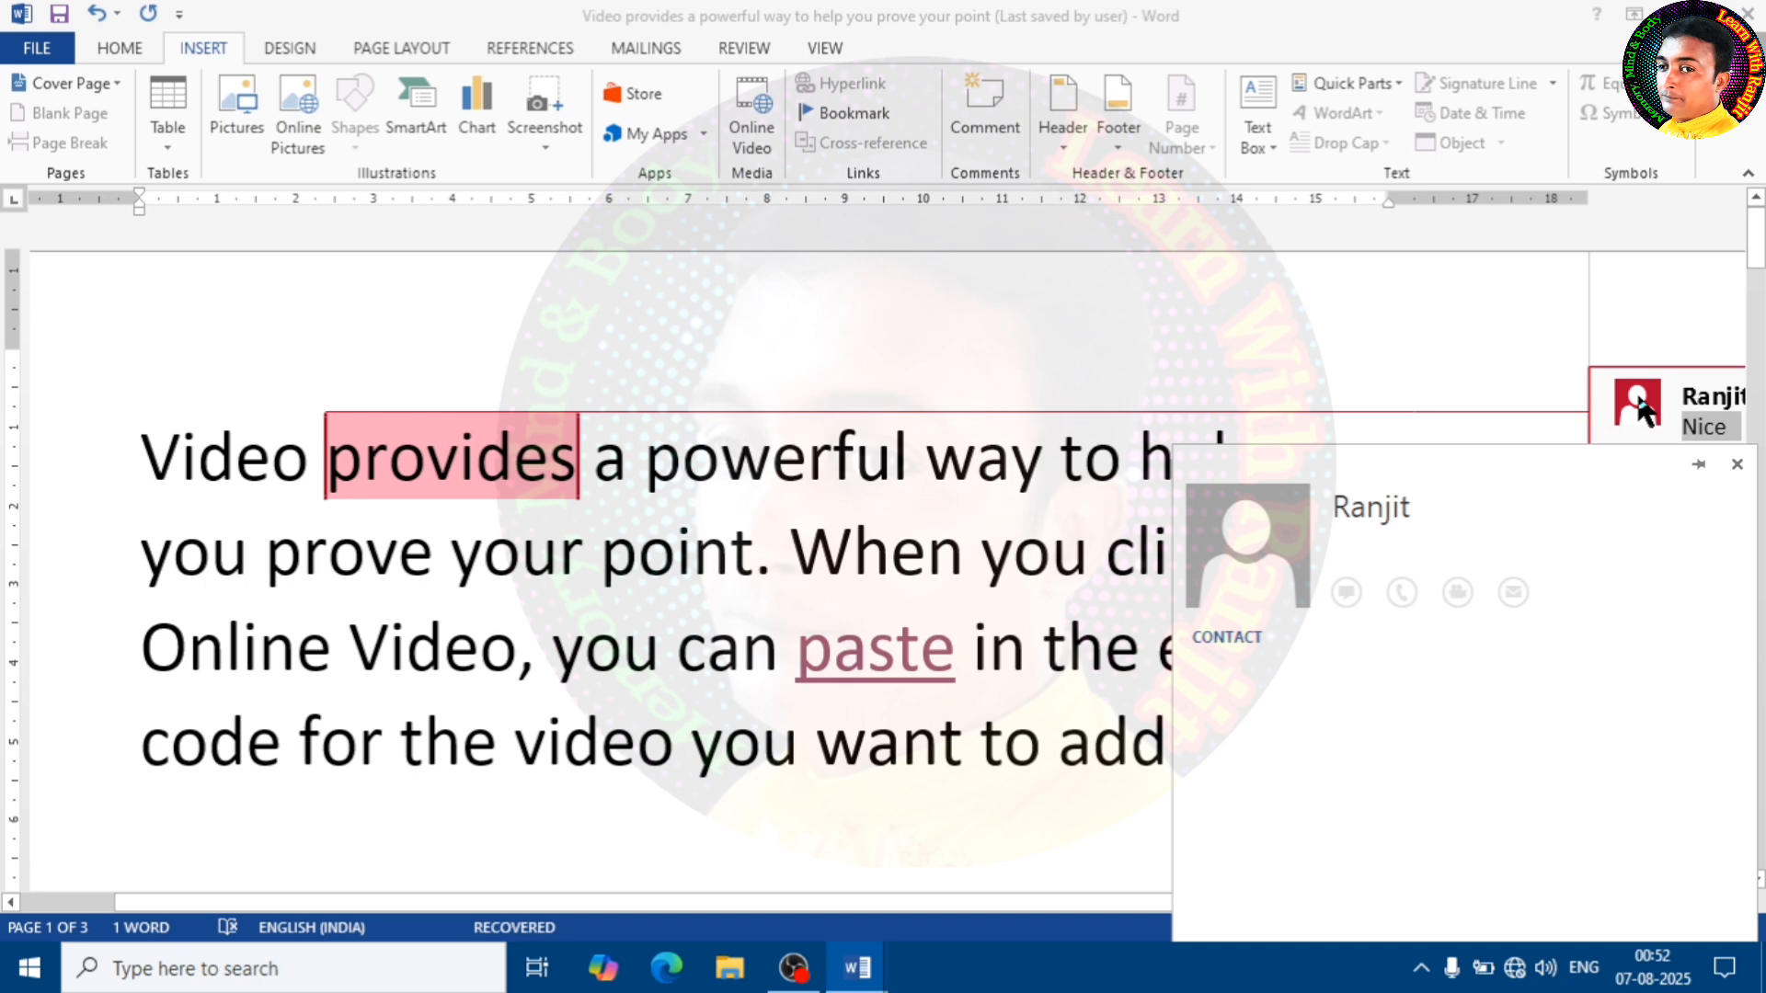
click(1052, 512)
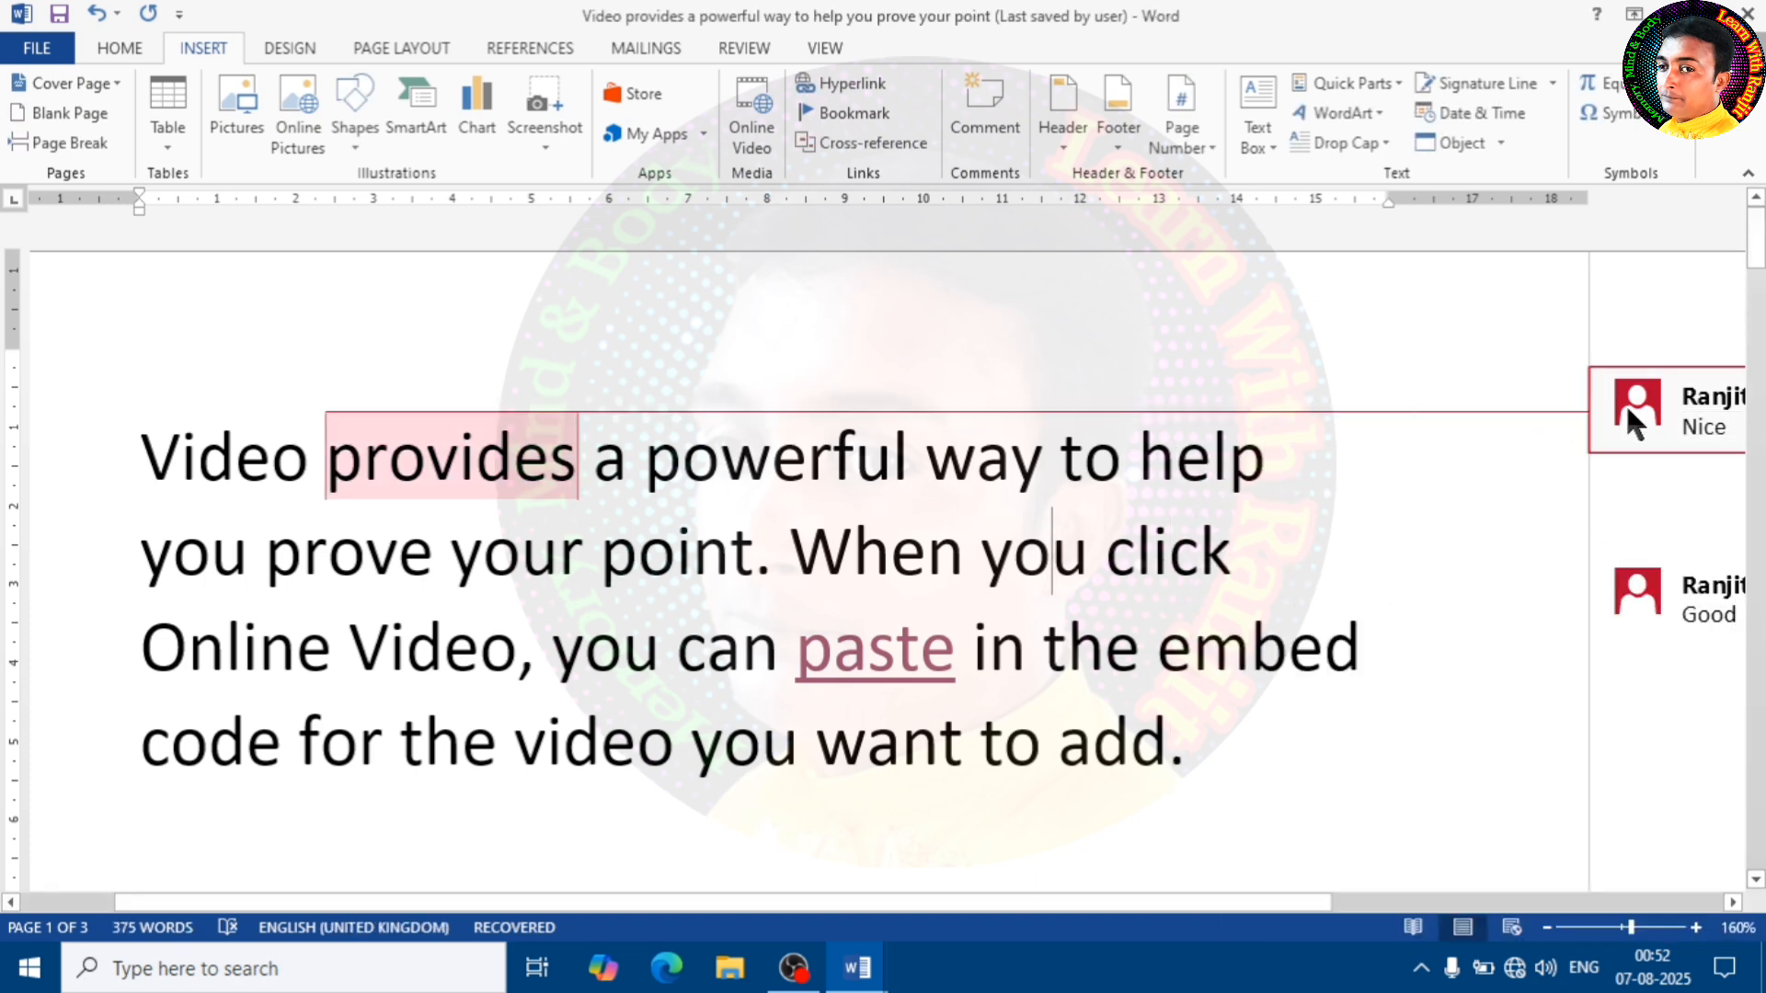
mouse_move(1630, 405)
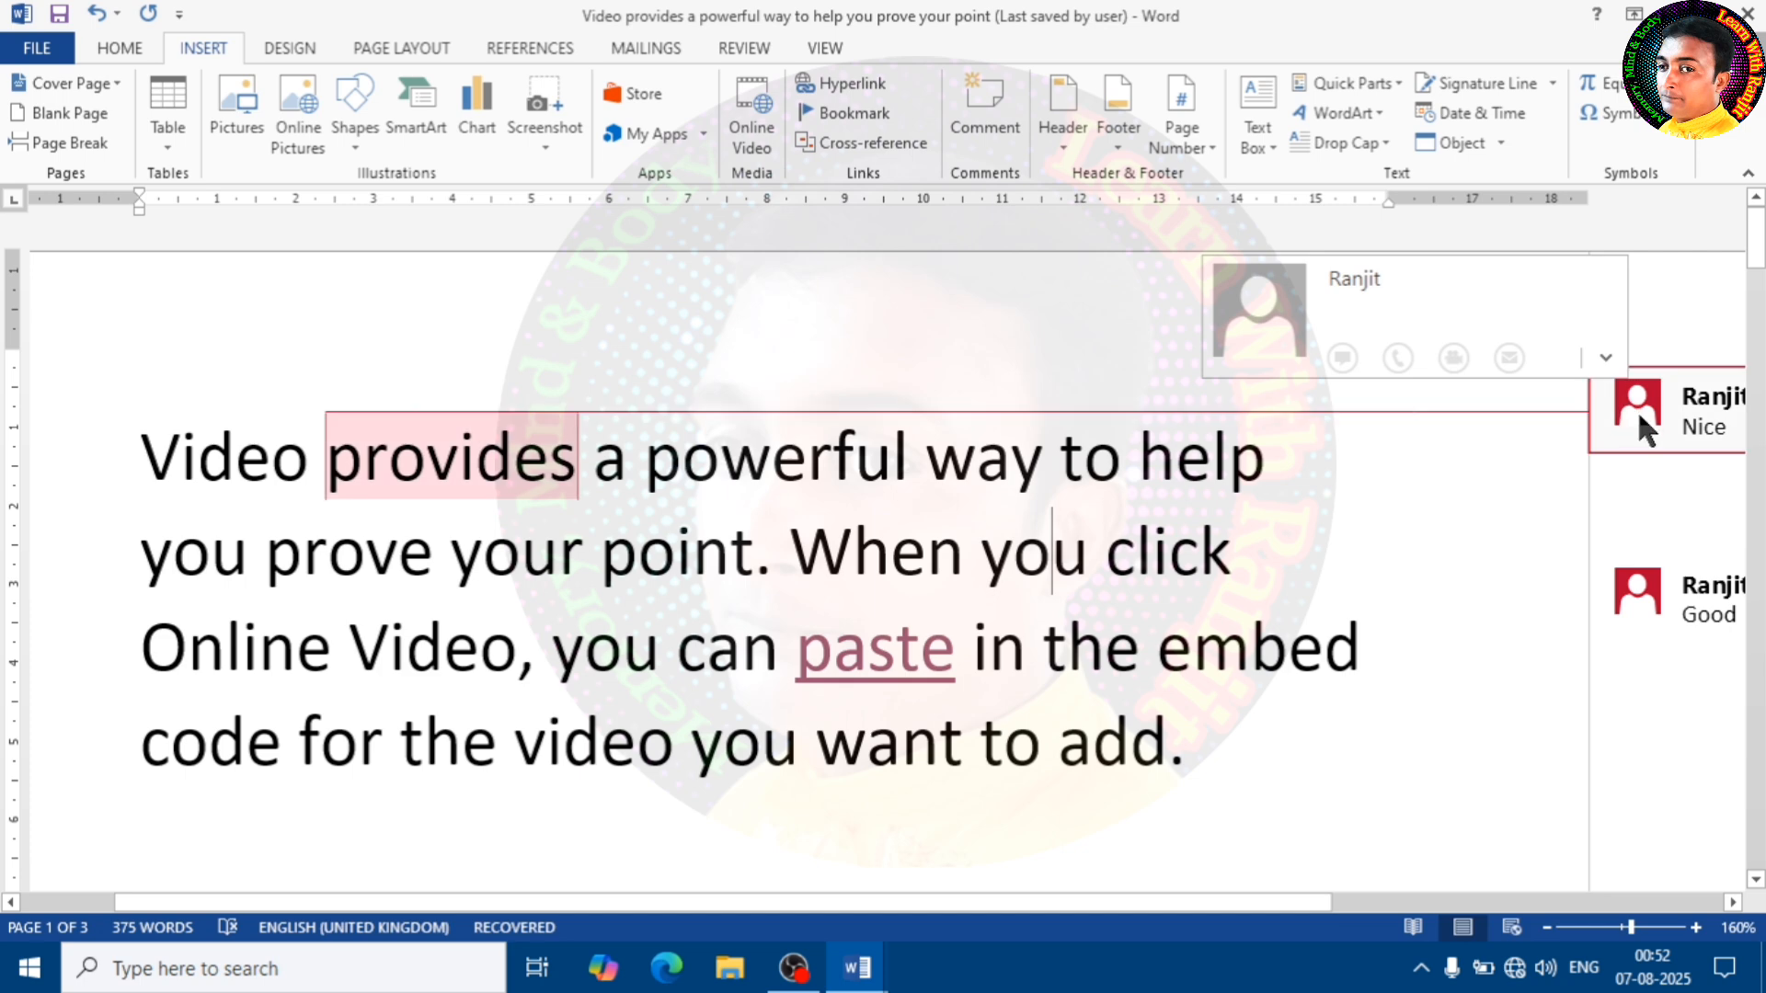
right_click(1637, 411)
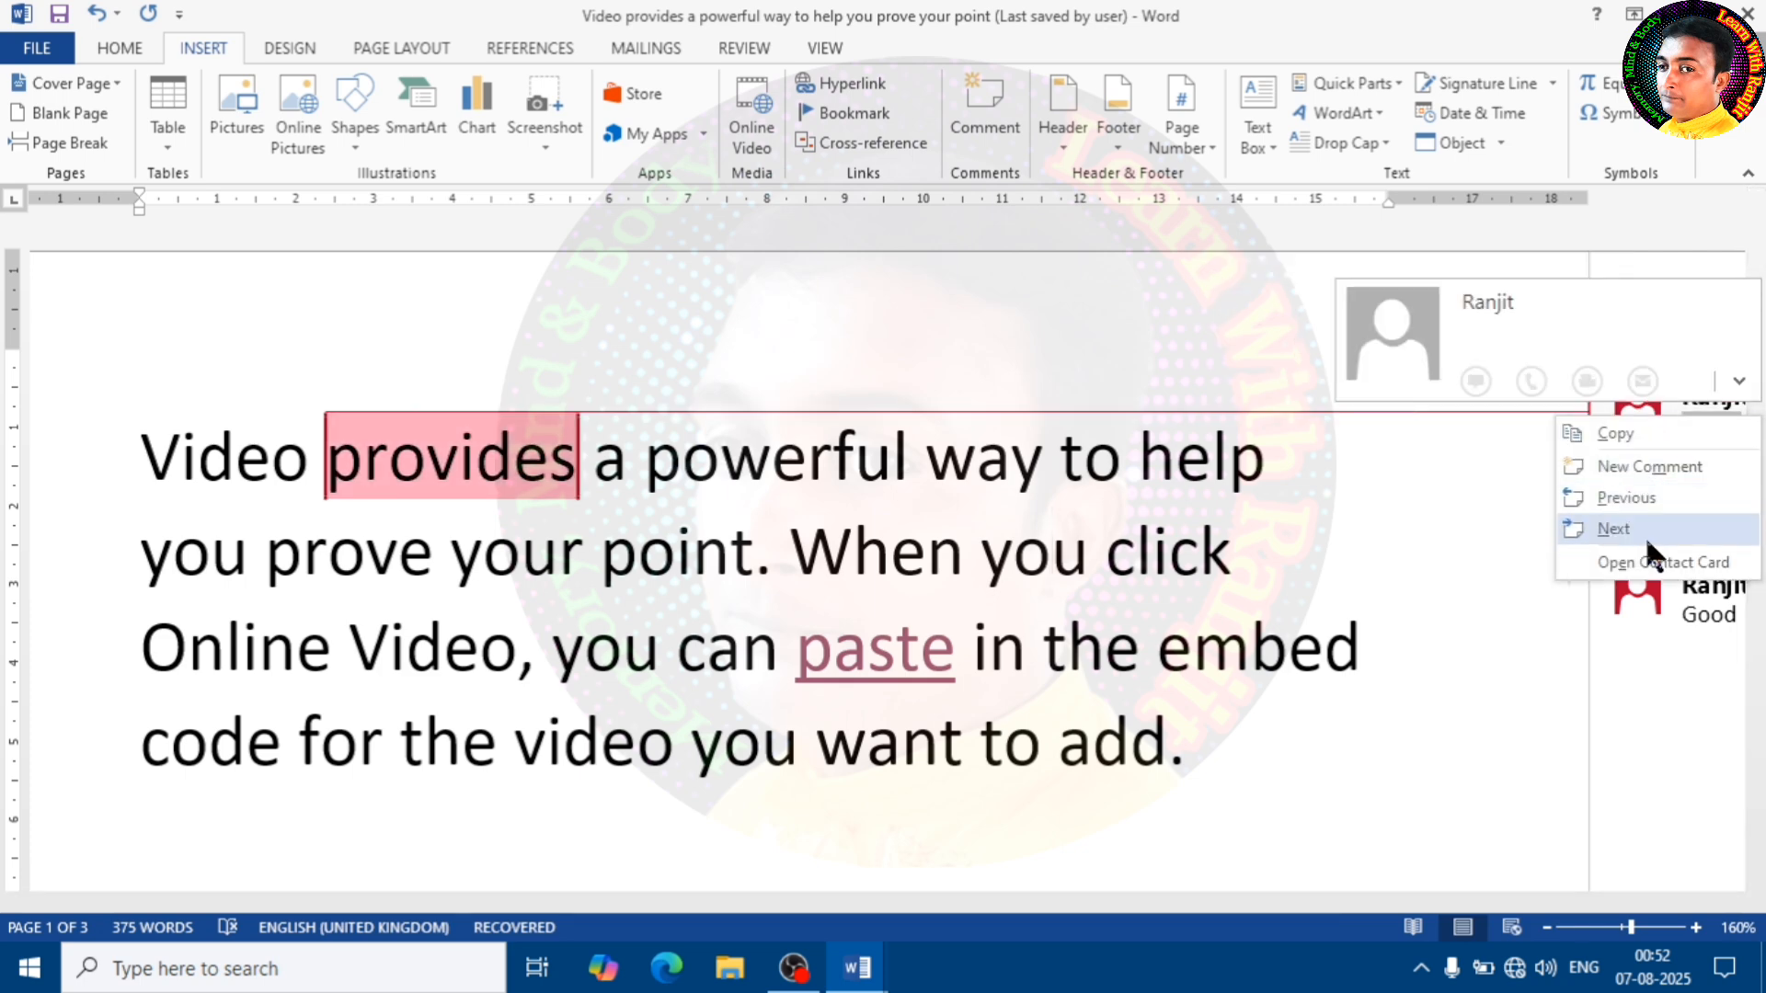
click(1646, 696)
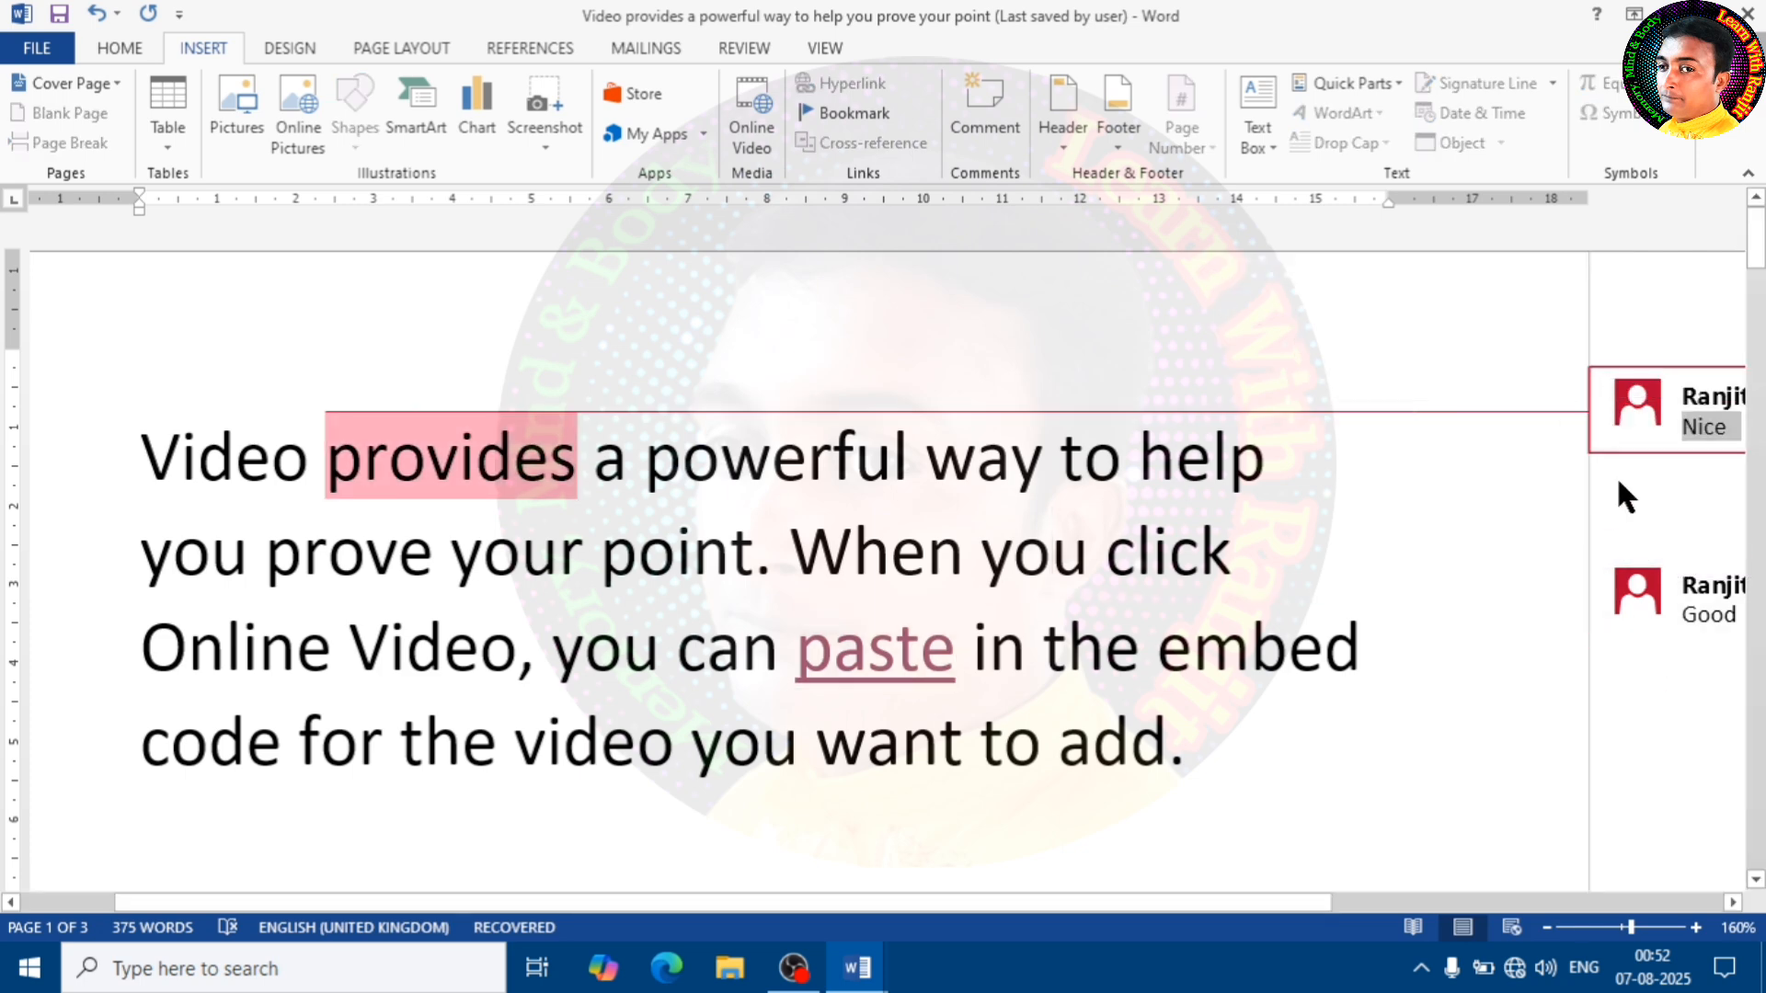
Delete the "Nice" comment on "provides" and the "Good" comment on "paste"
right_click(1643, 406)
click(1564, 495)
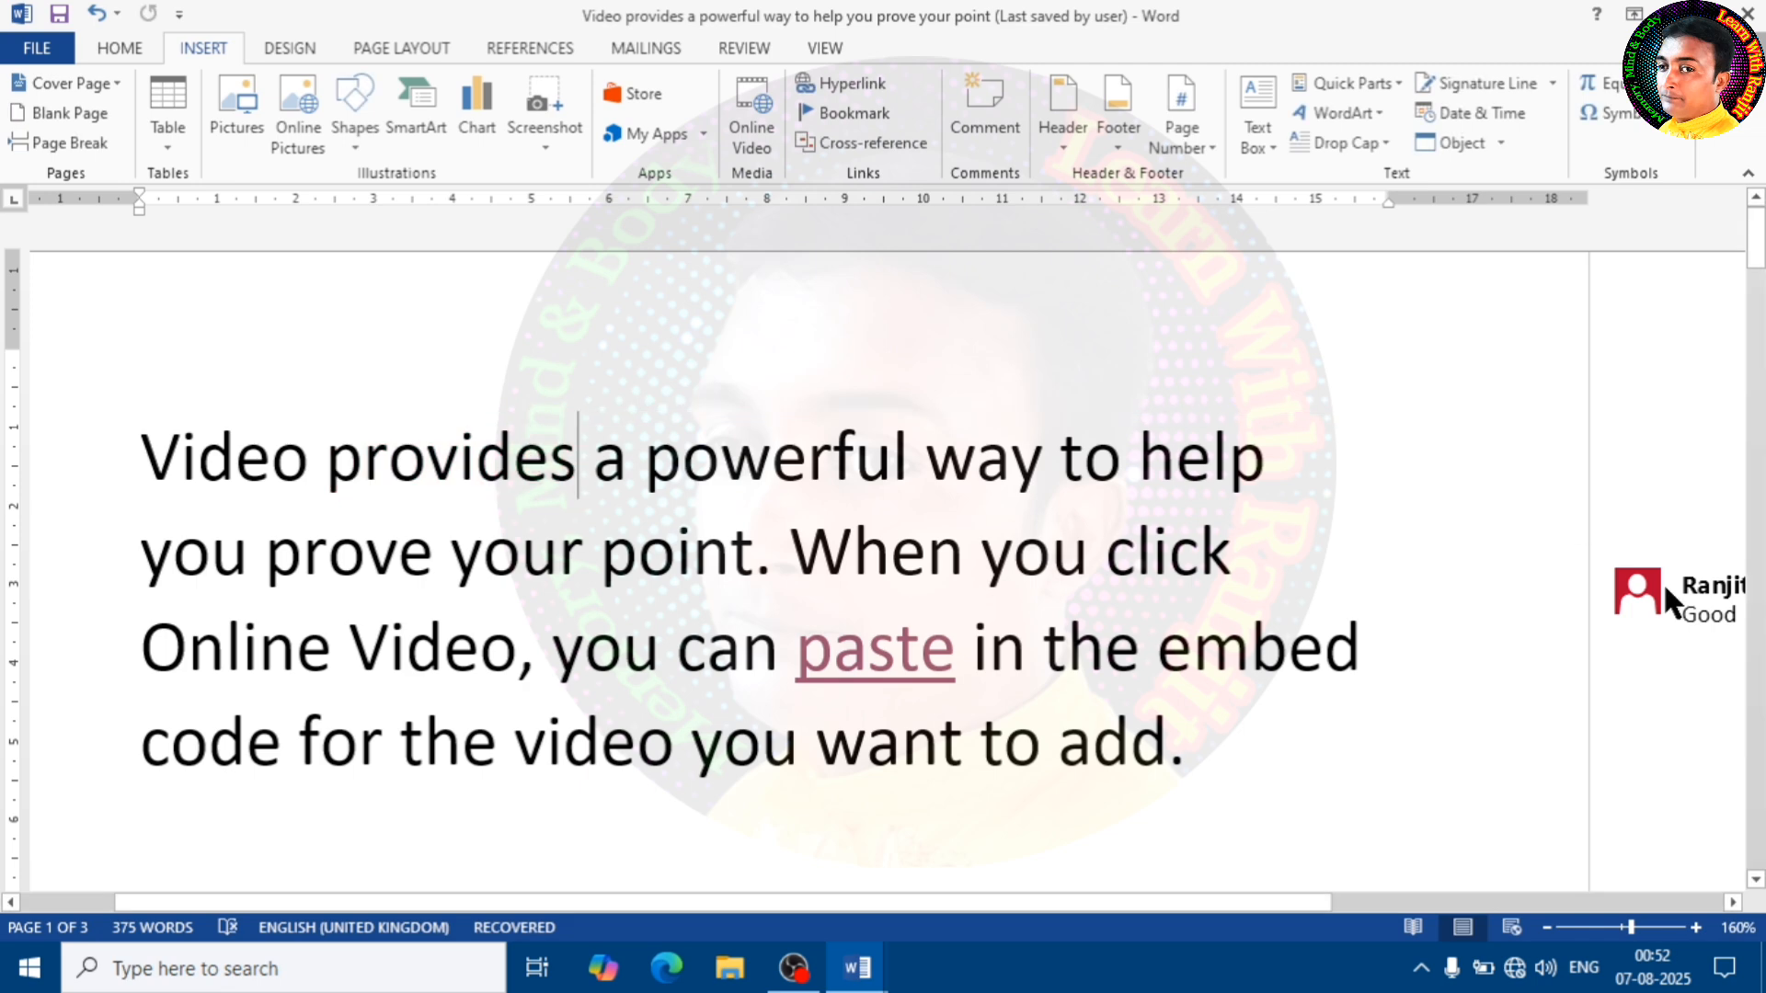
click(1621, 609)
right_click(1621, 609)
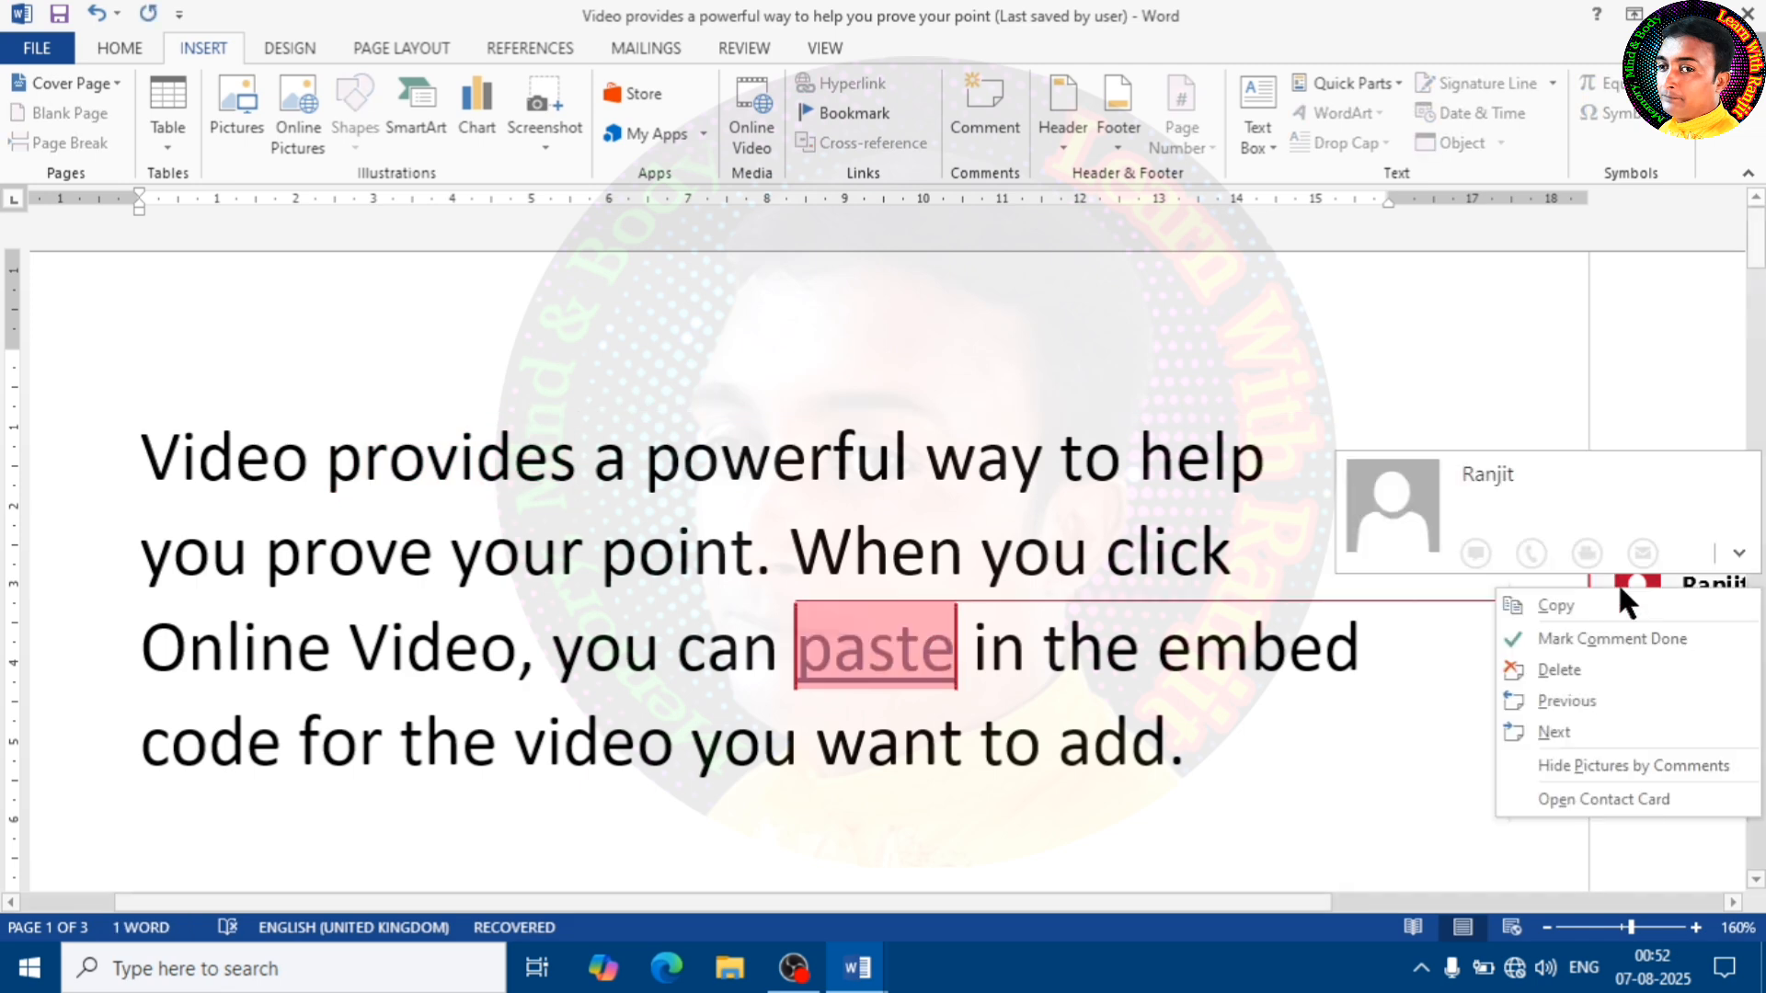
click(1562, 670)
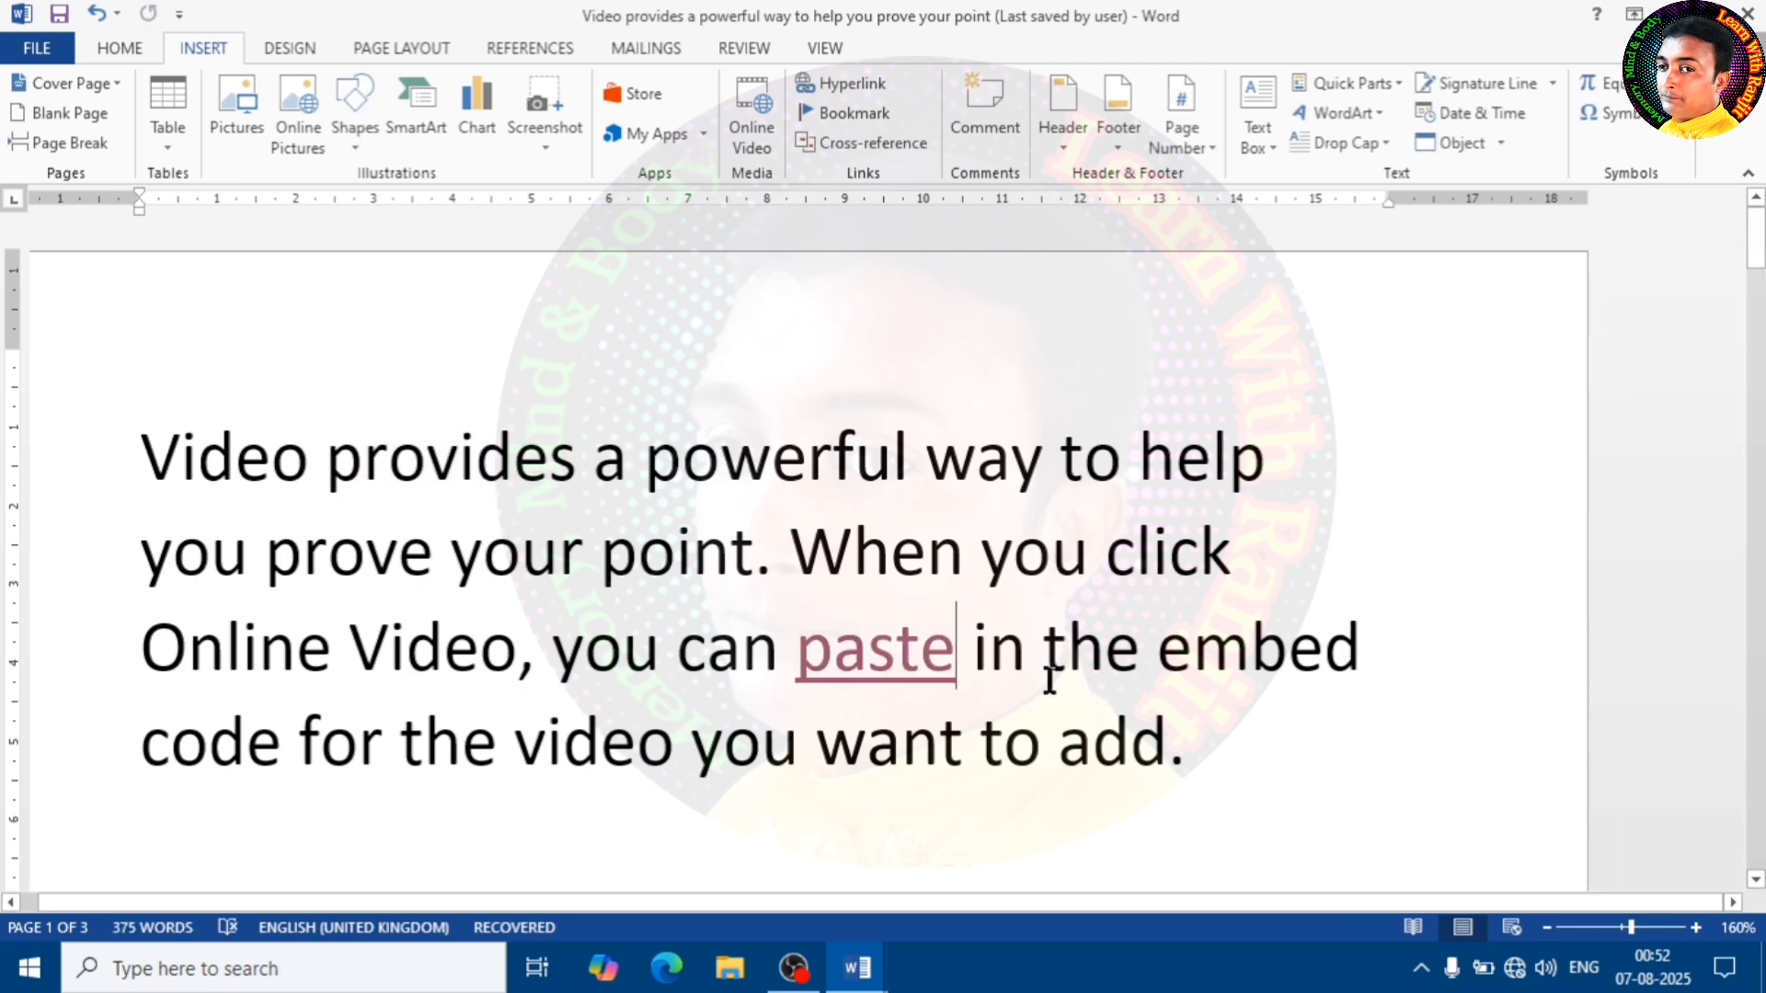
scroll(831, 631, down, 5)
drag(869, 911, 780, 915)
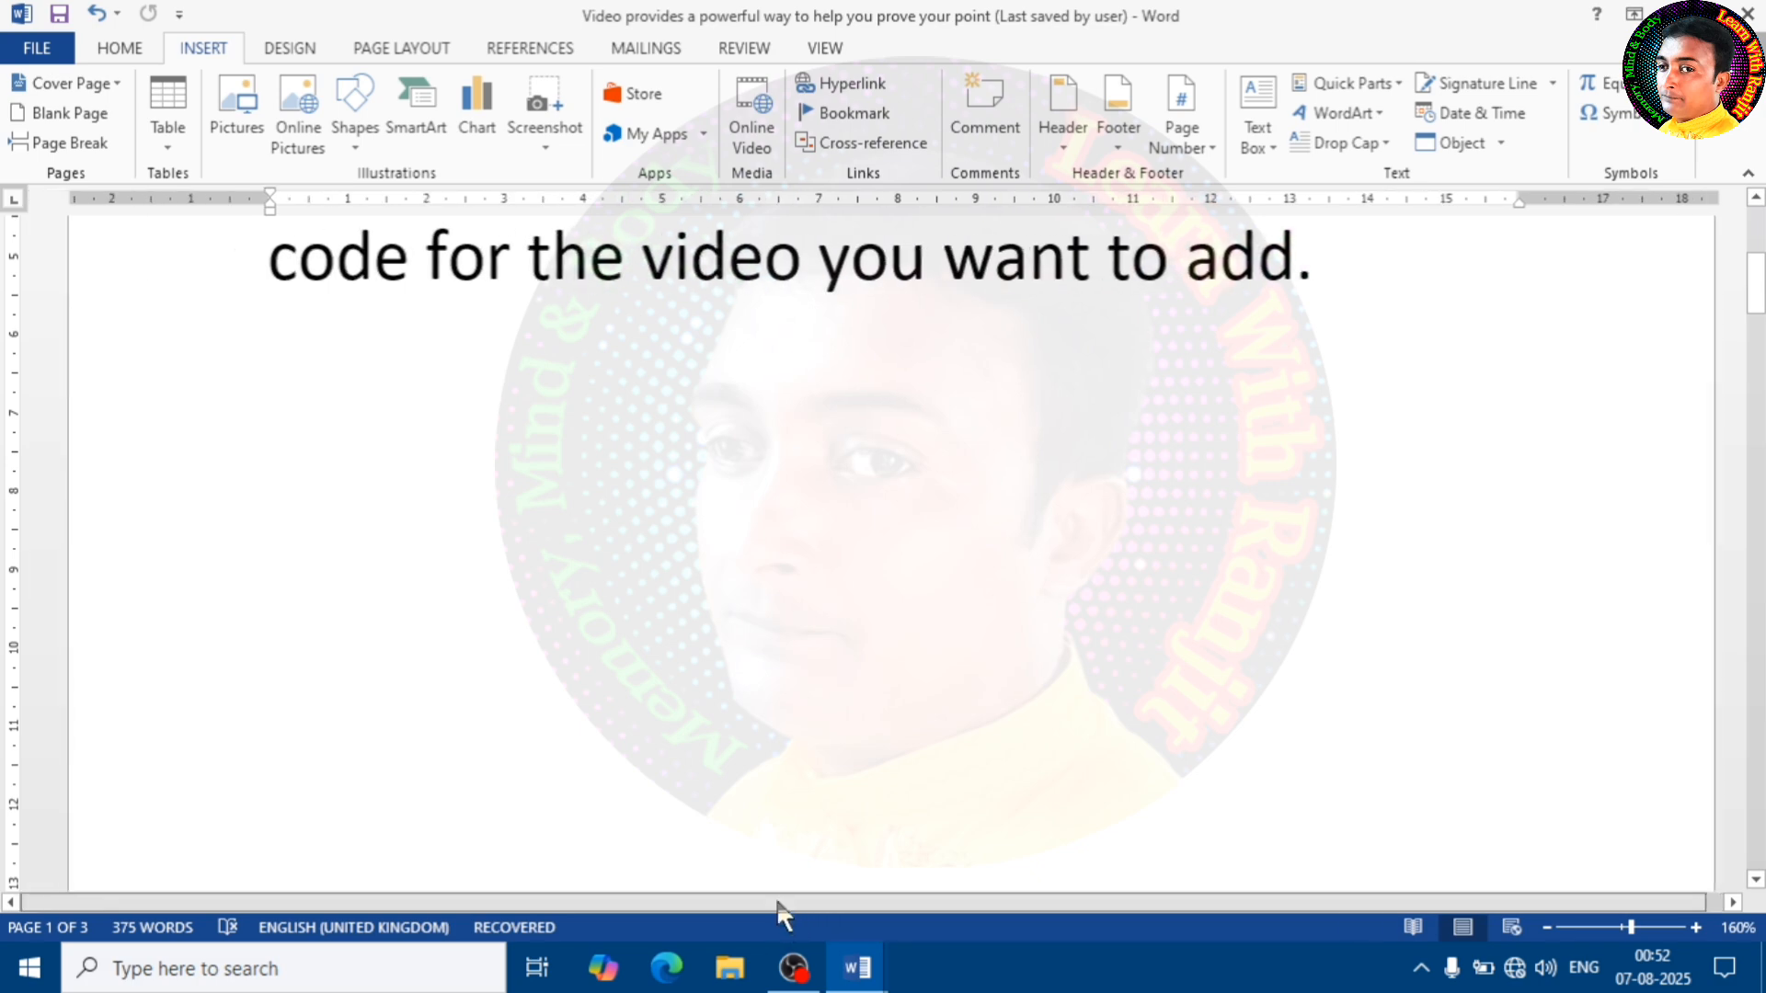
scroll(978, 722, up, 5)
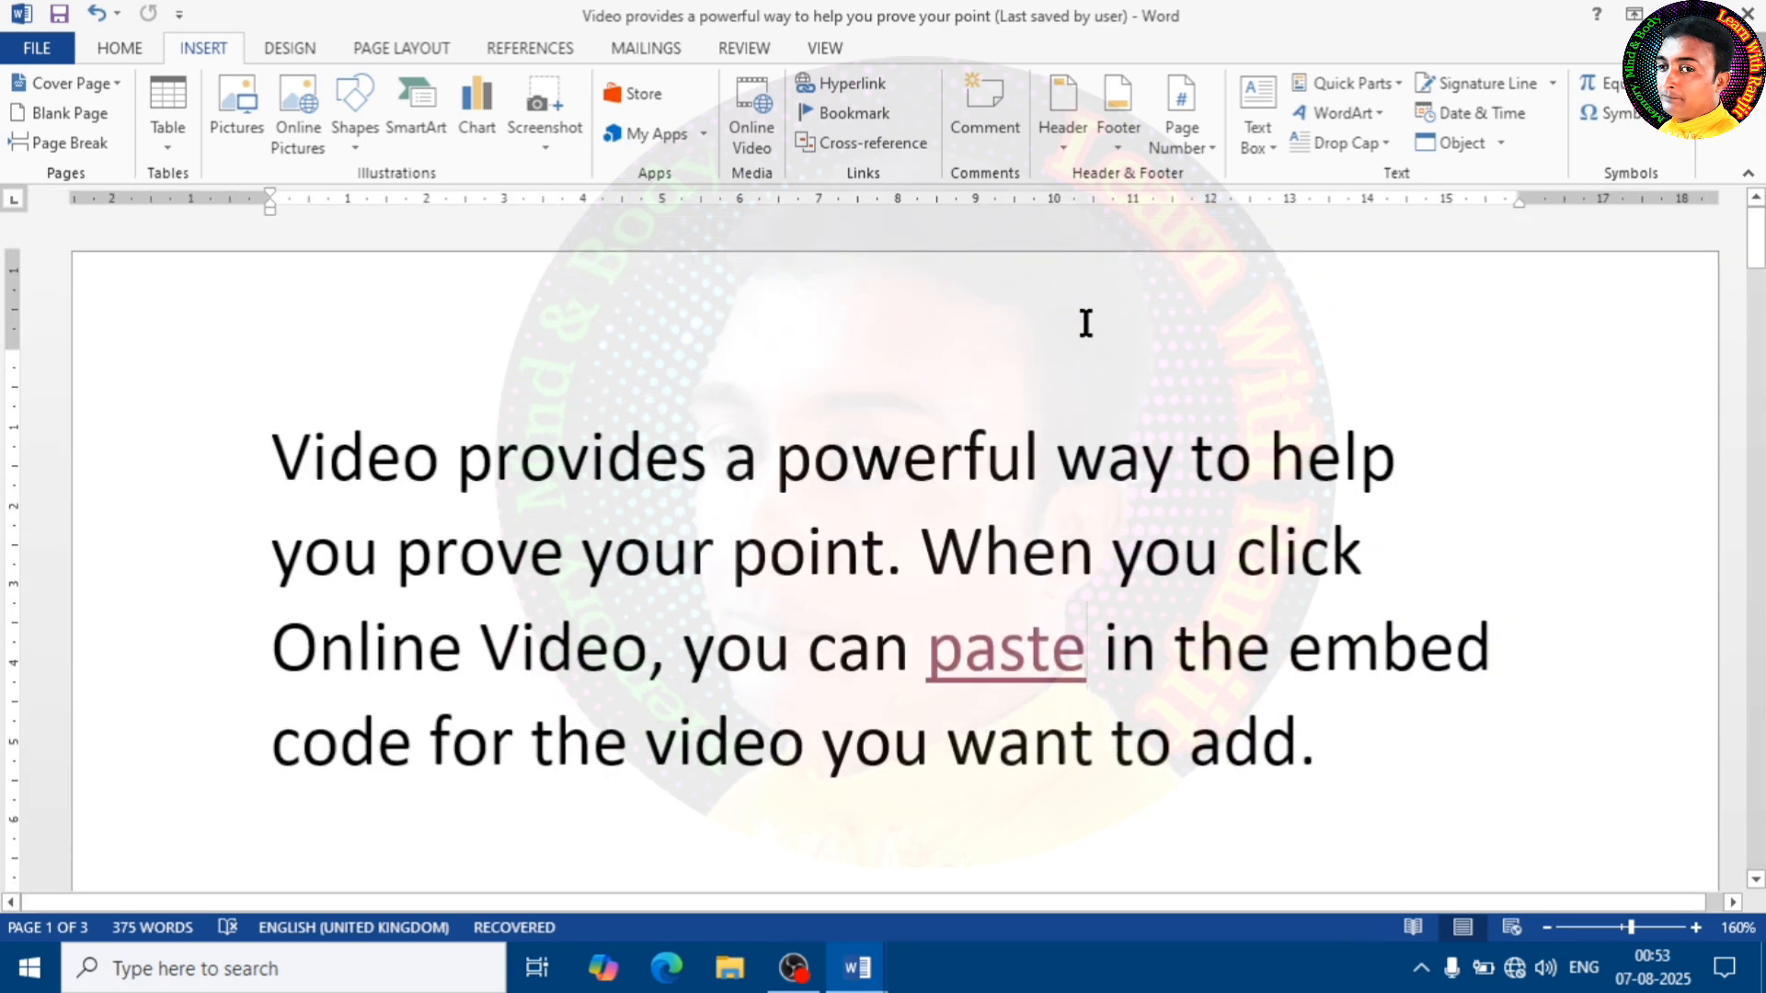
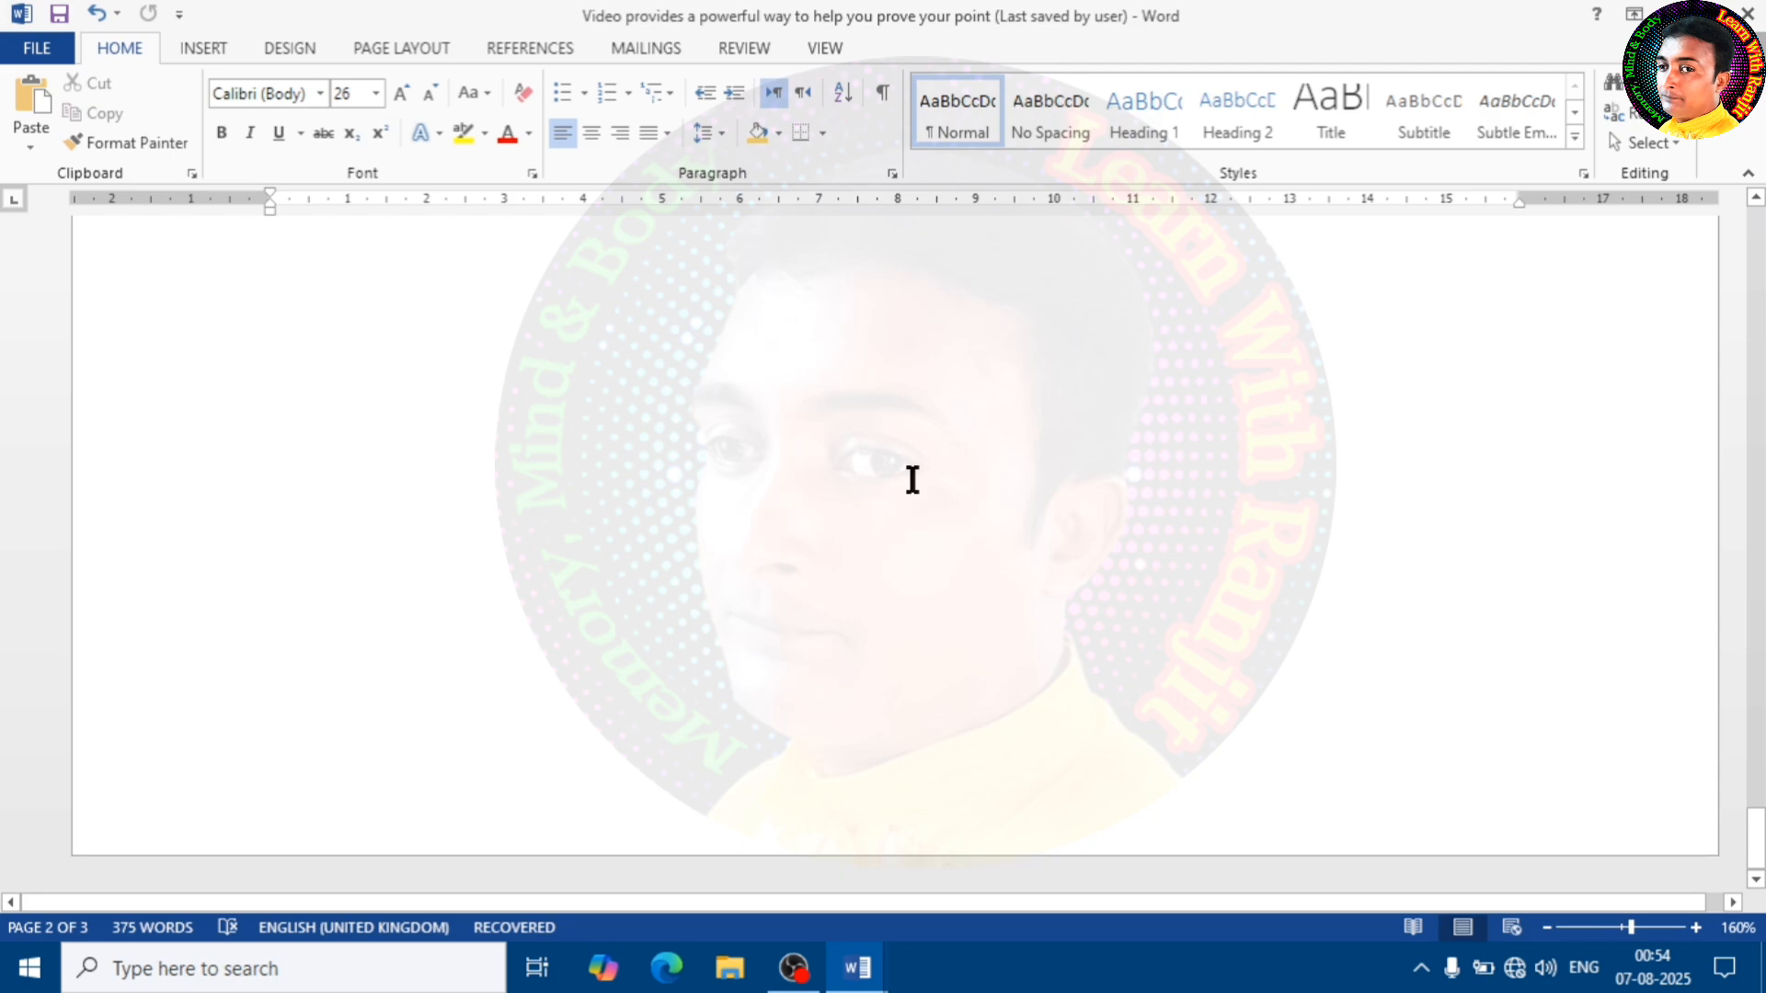
Remove the existing "The Man" header from the document
scroll(910, 479, up, 5)
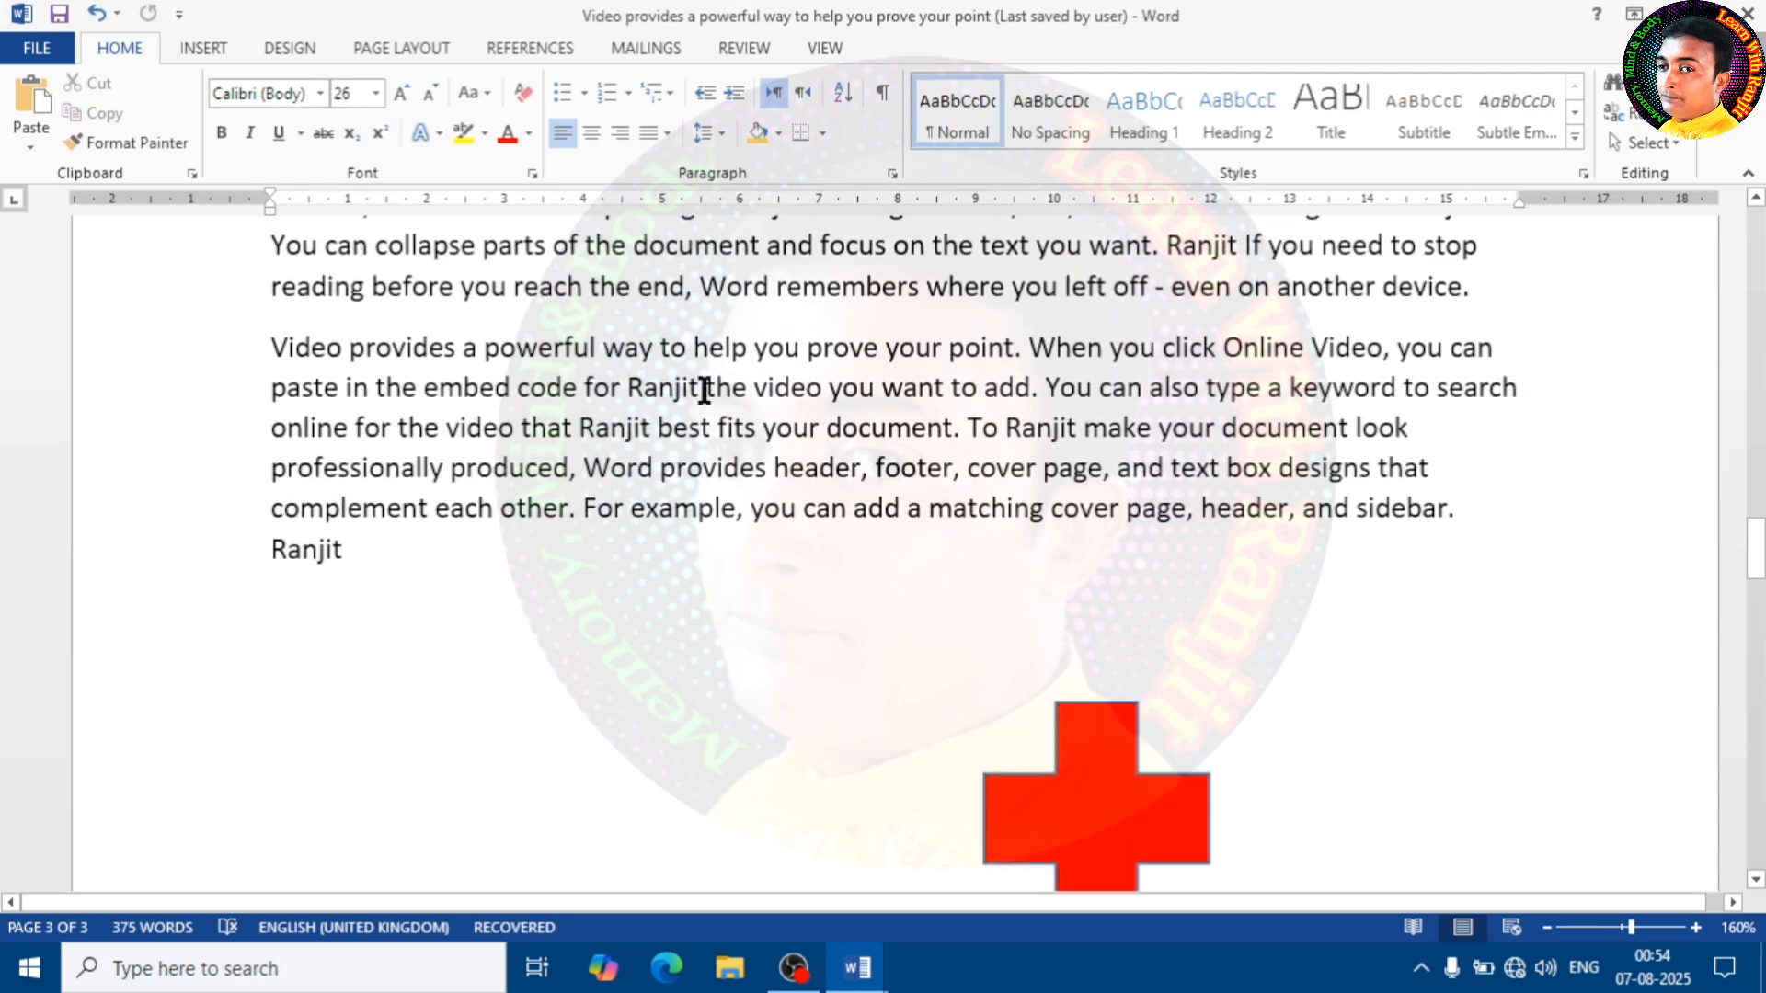
click(202, 48)
scroll(933, 373, up, 10)
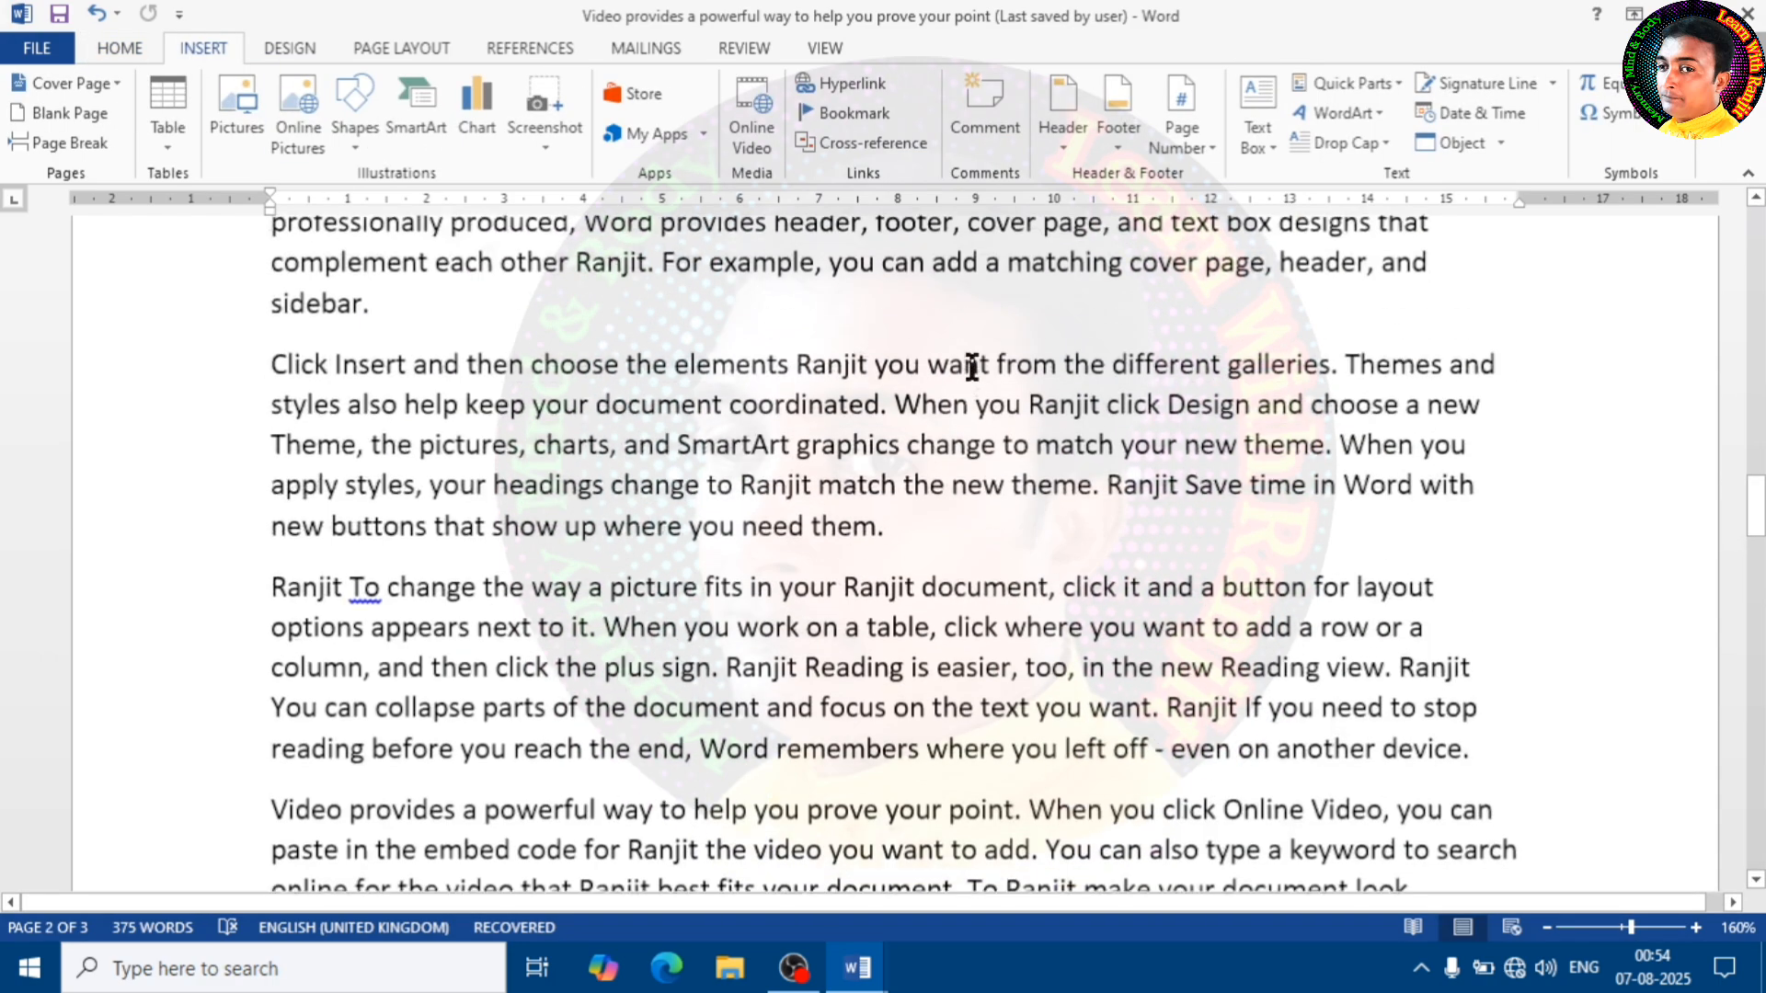
scroll(965, 367, up, 1)
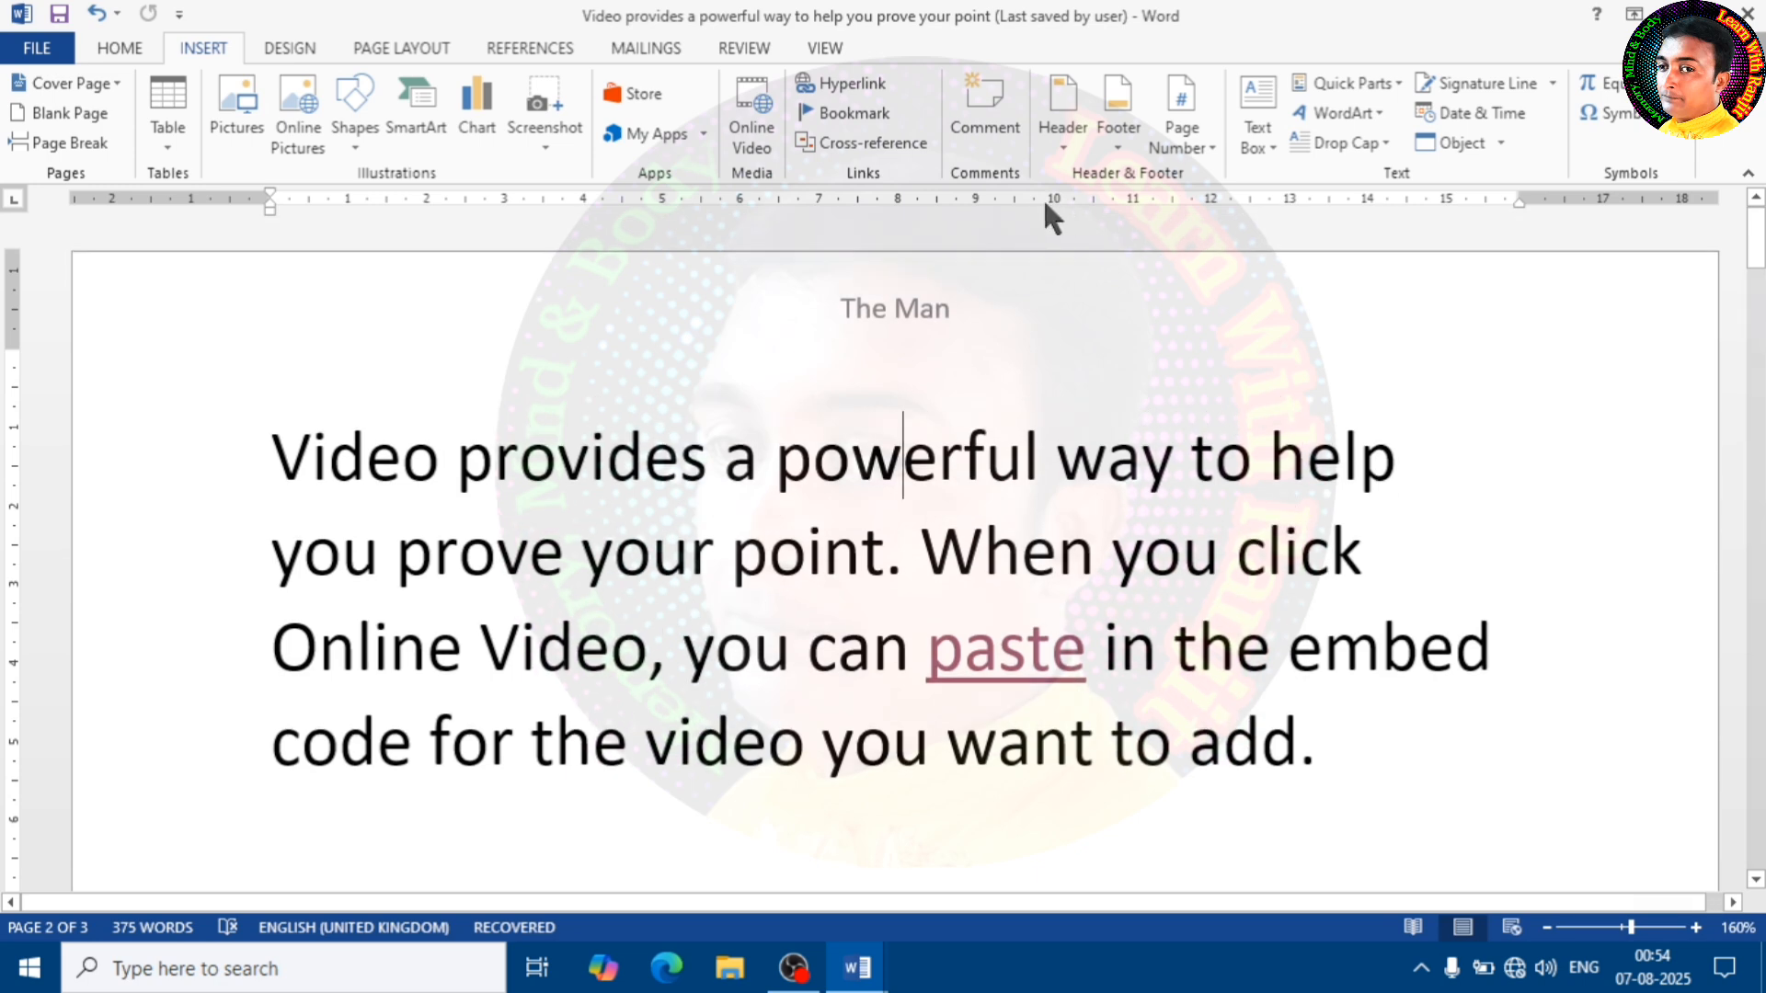
click(1063, 129)
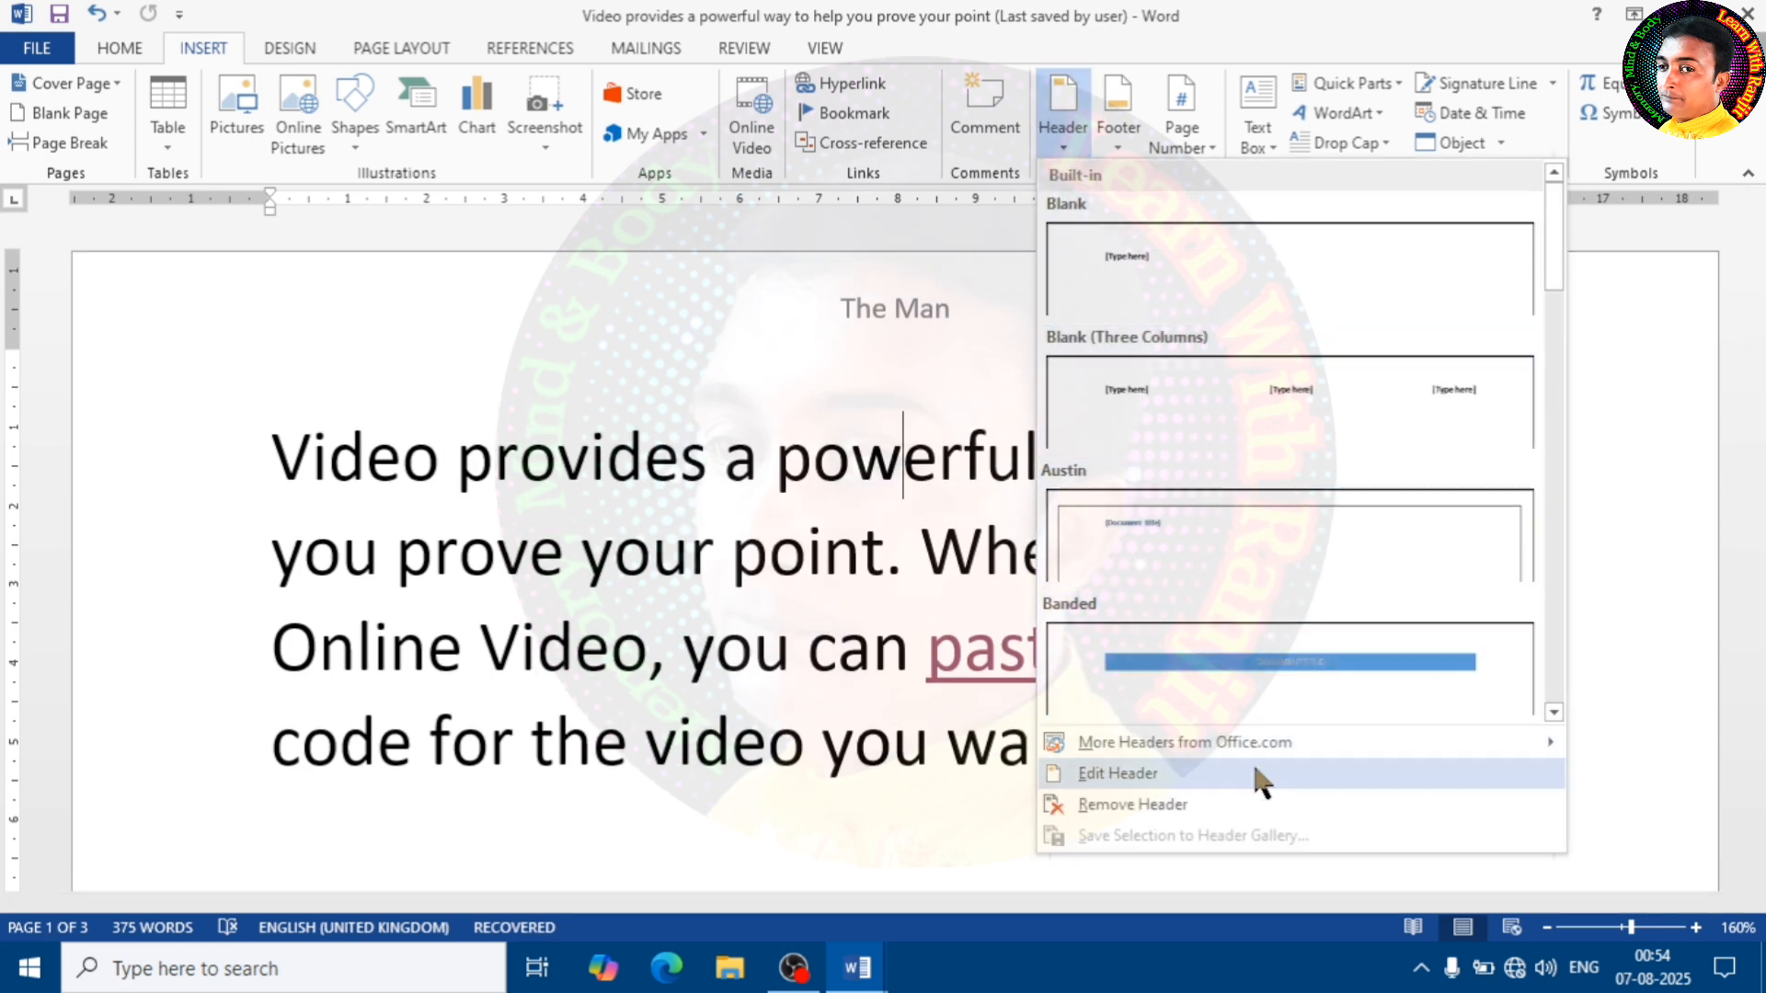
click(1128, 807)
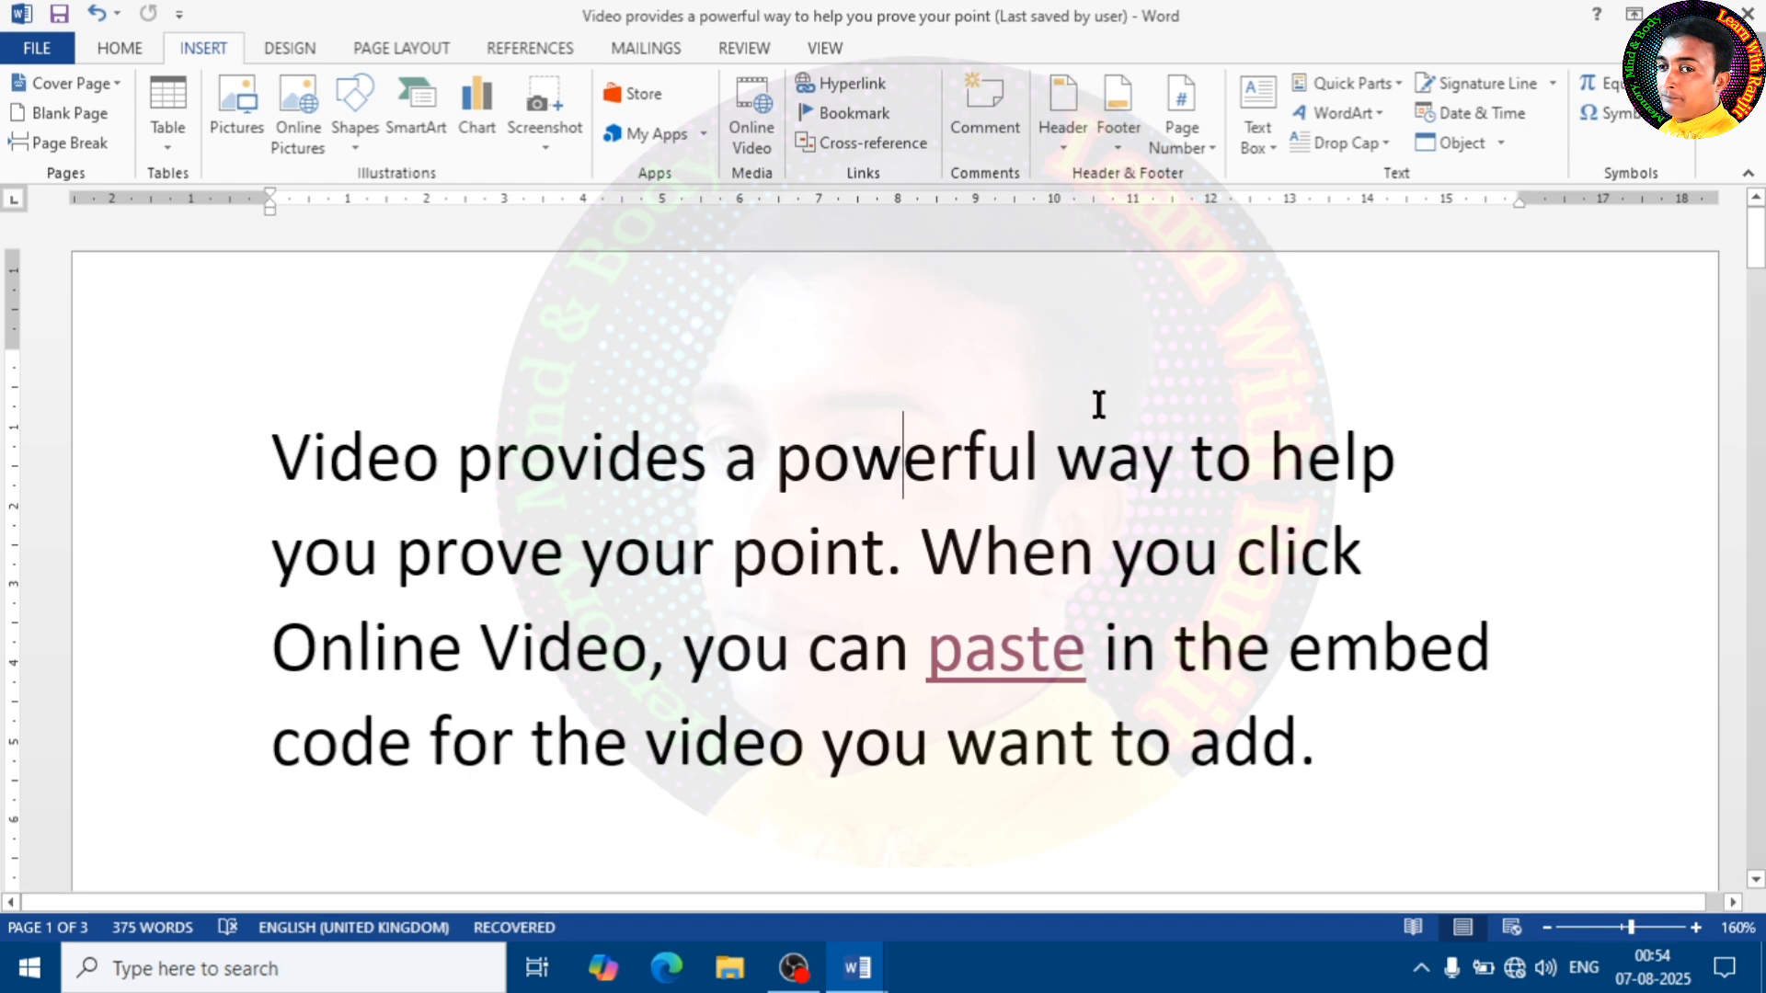
Edit the page footer: lower it to 0.22 cm from the page bottom, enter the author's first name and return to the body
click(1107, 147)
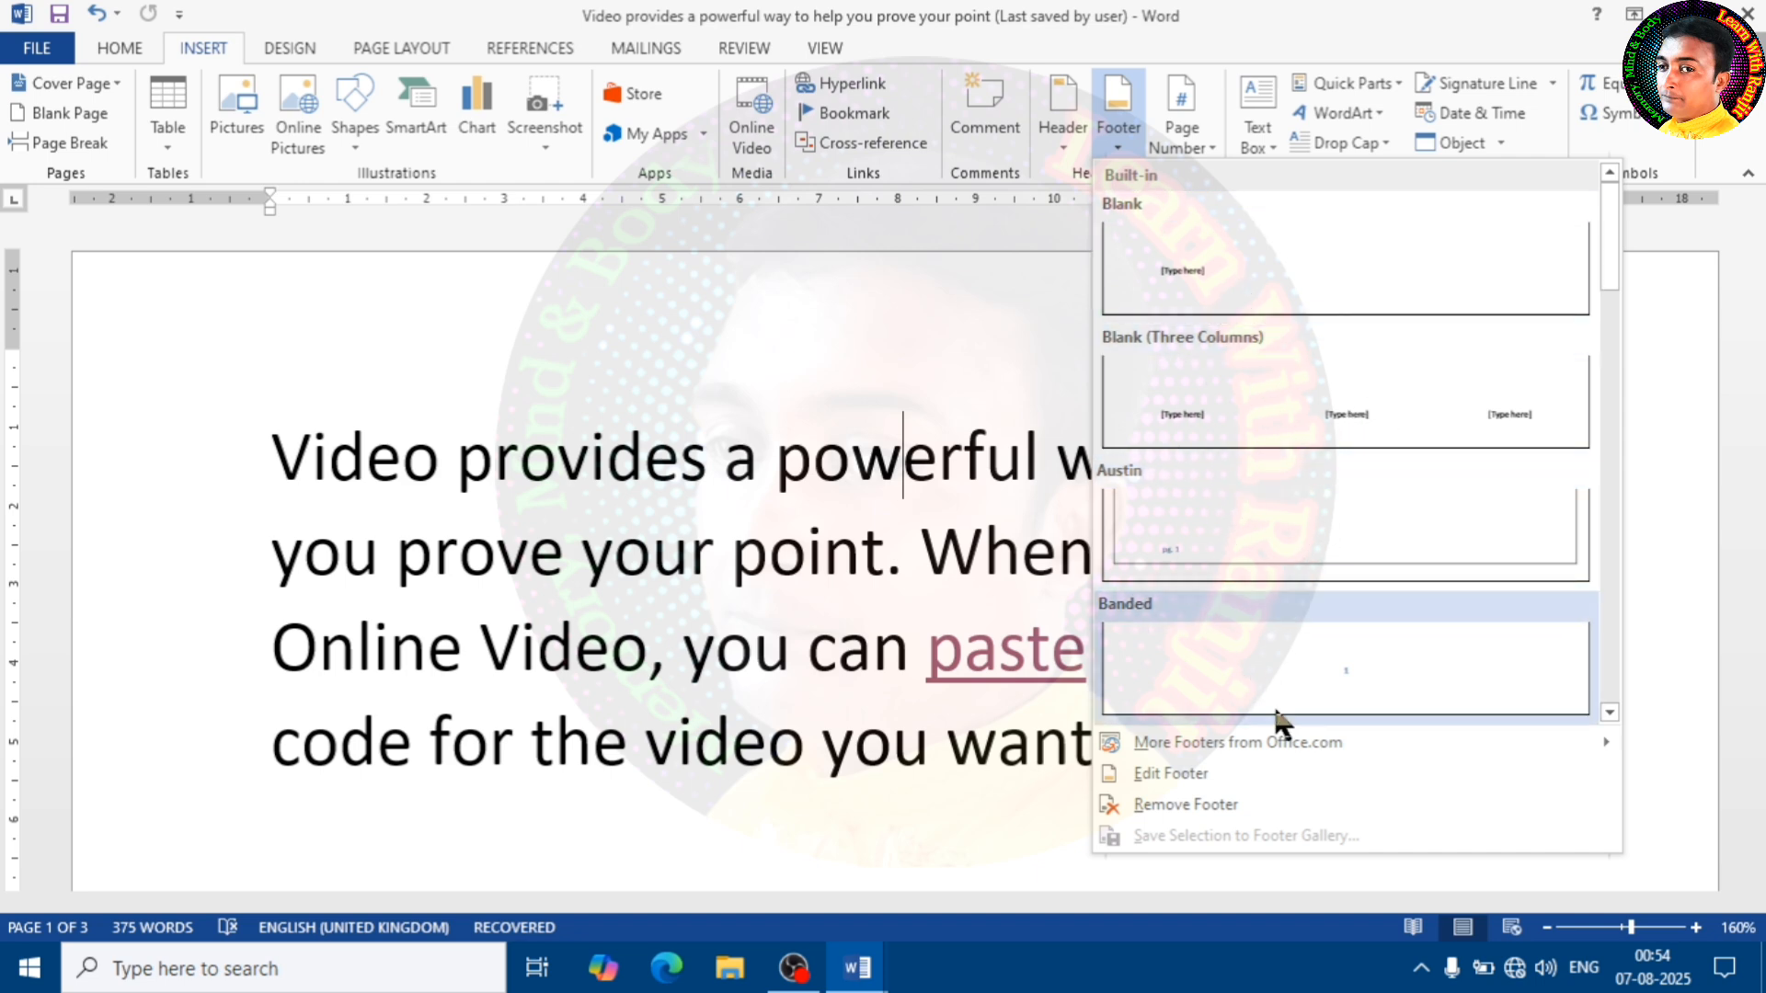
click(1167, 769)
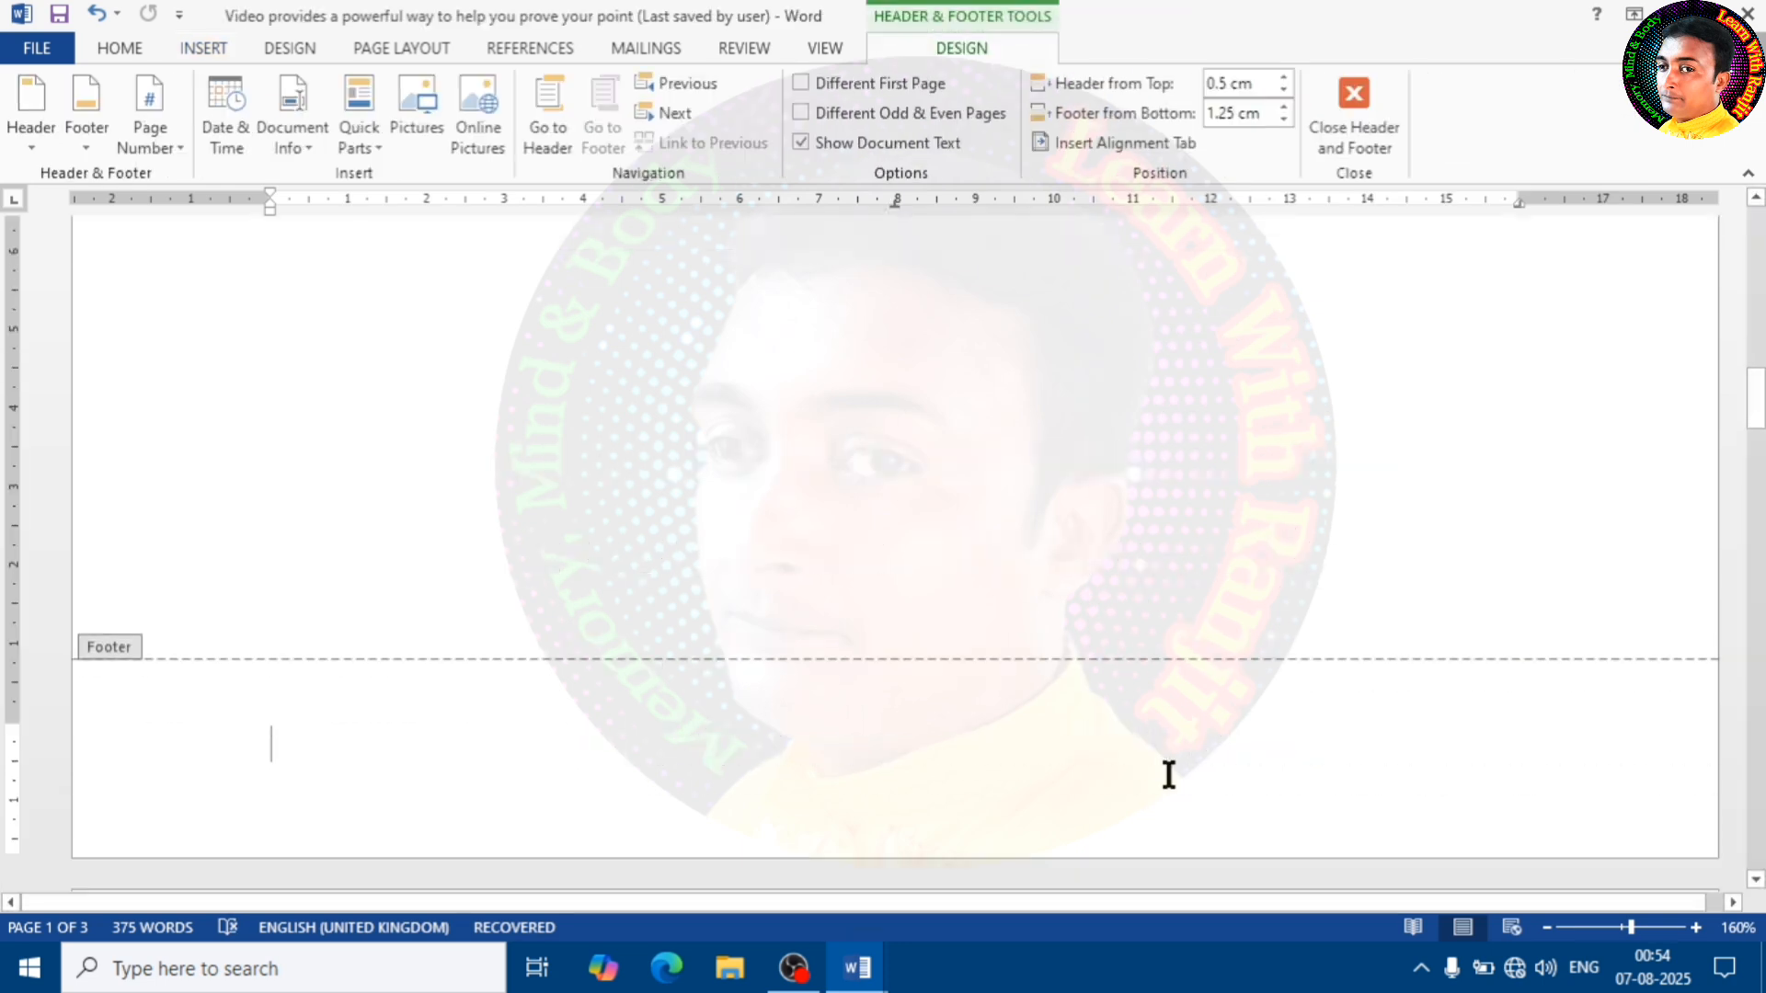
drag(5, 718, 7, 803)
text(Ranjit)
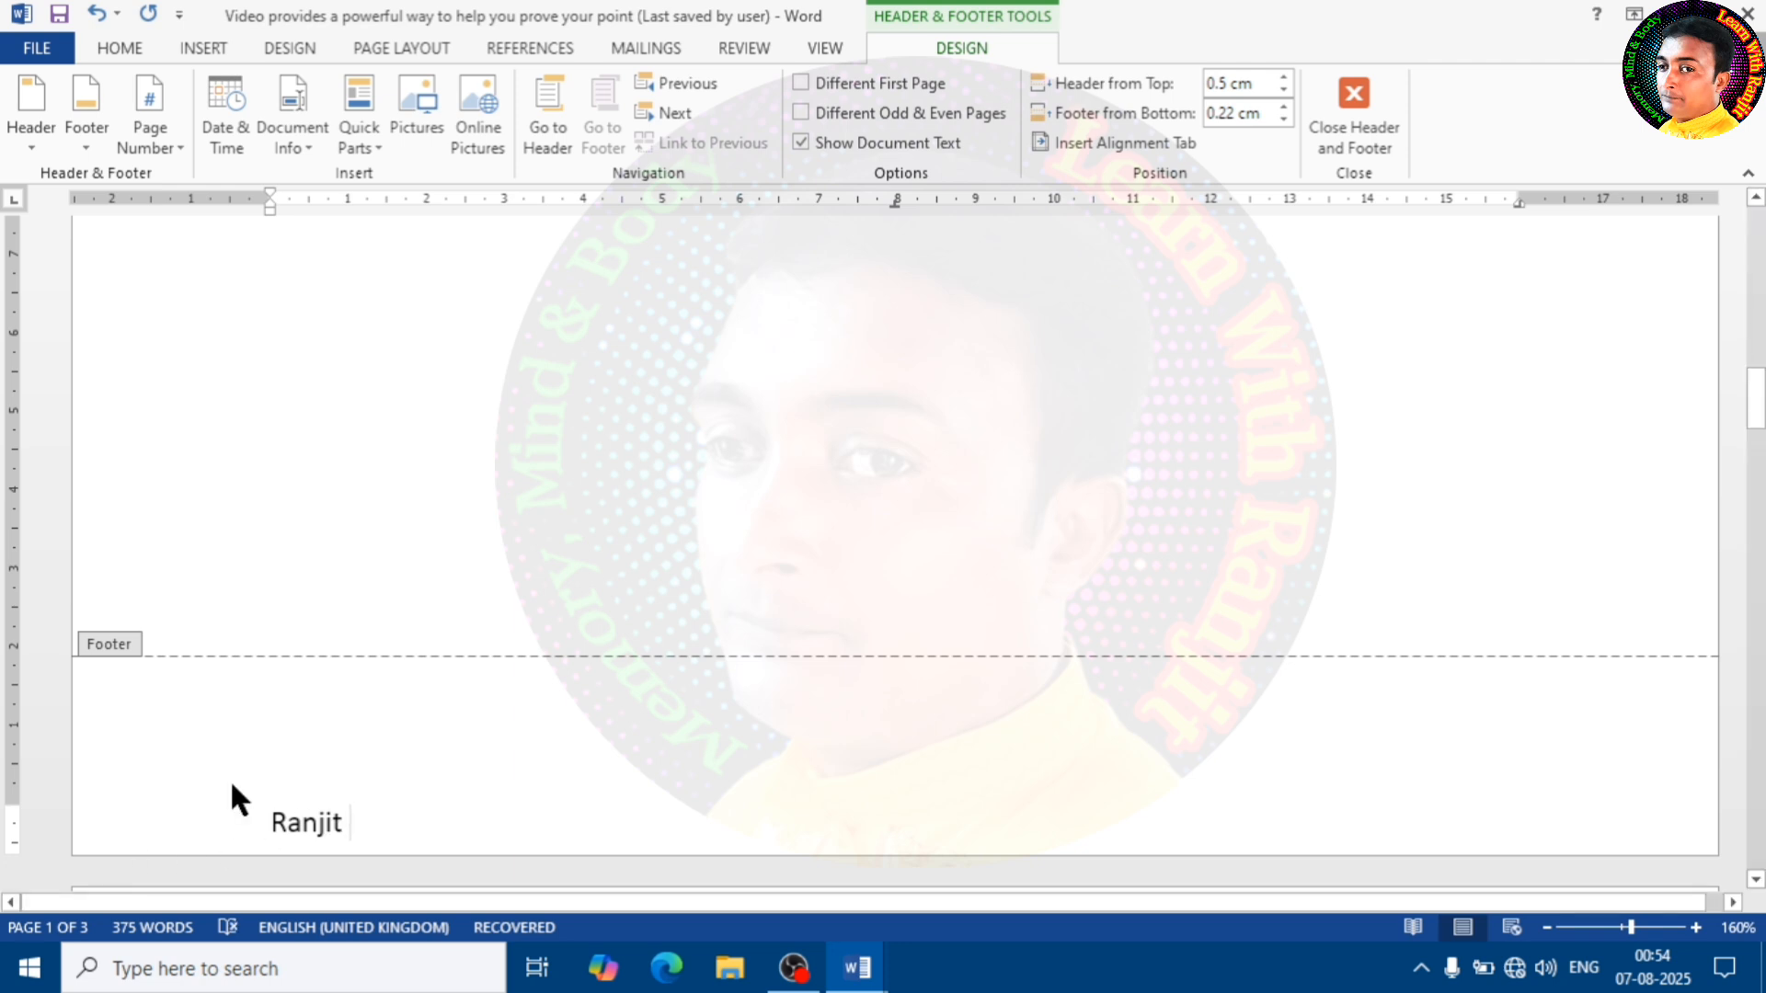
double_click(516, 572)
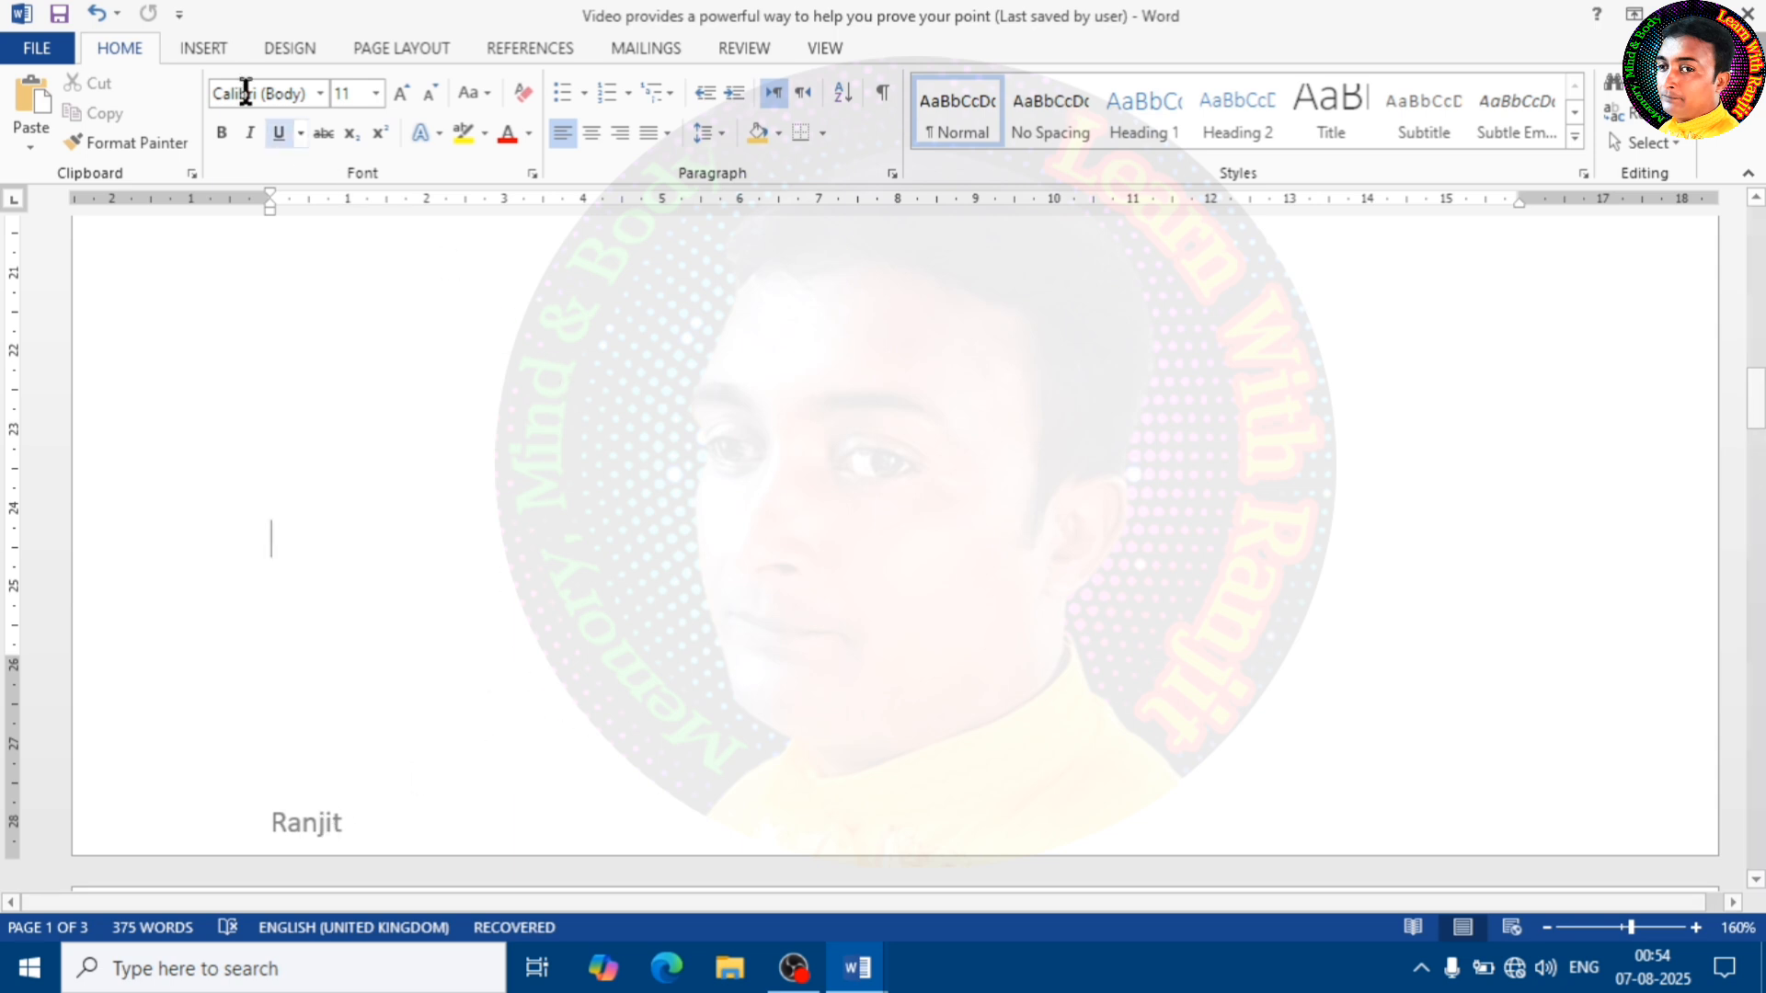
Remove the footer from the document
click(201, 48)
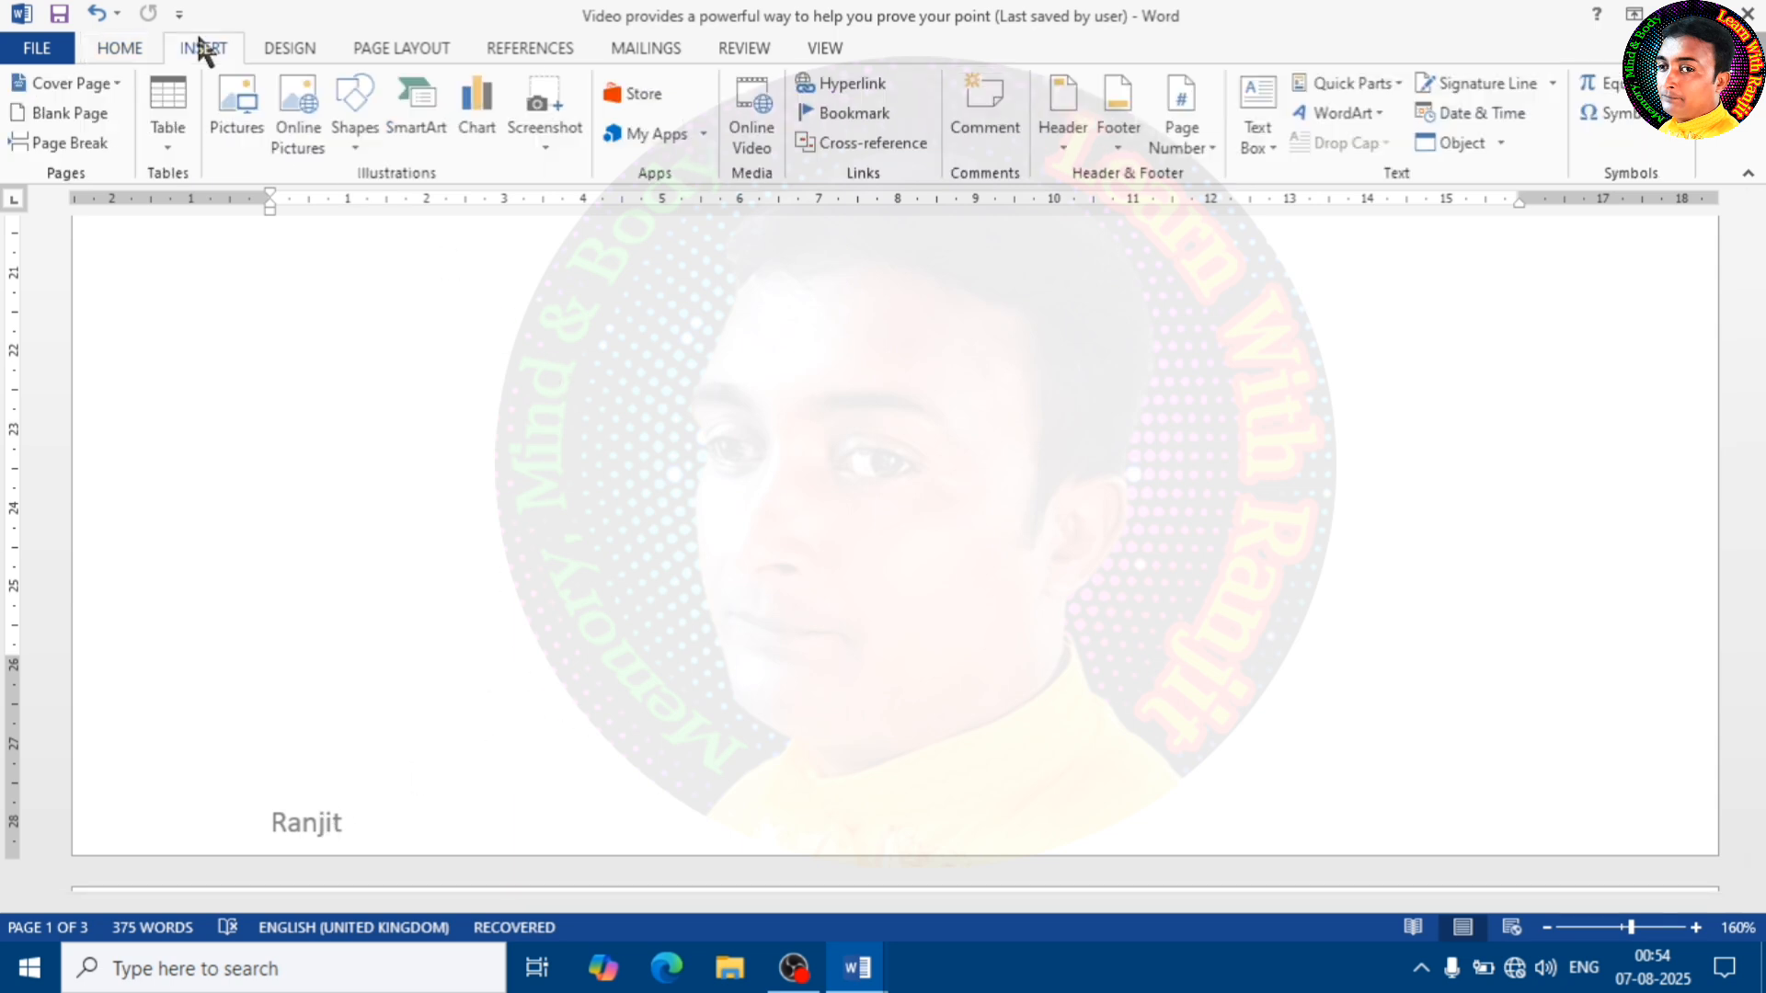
click(1118, 152)
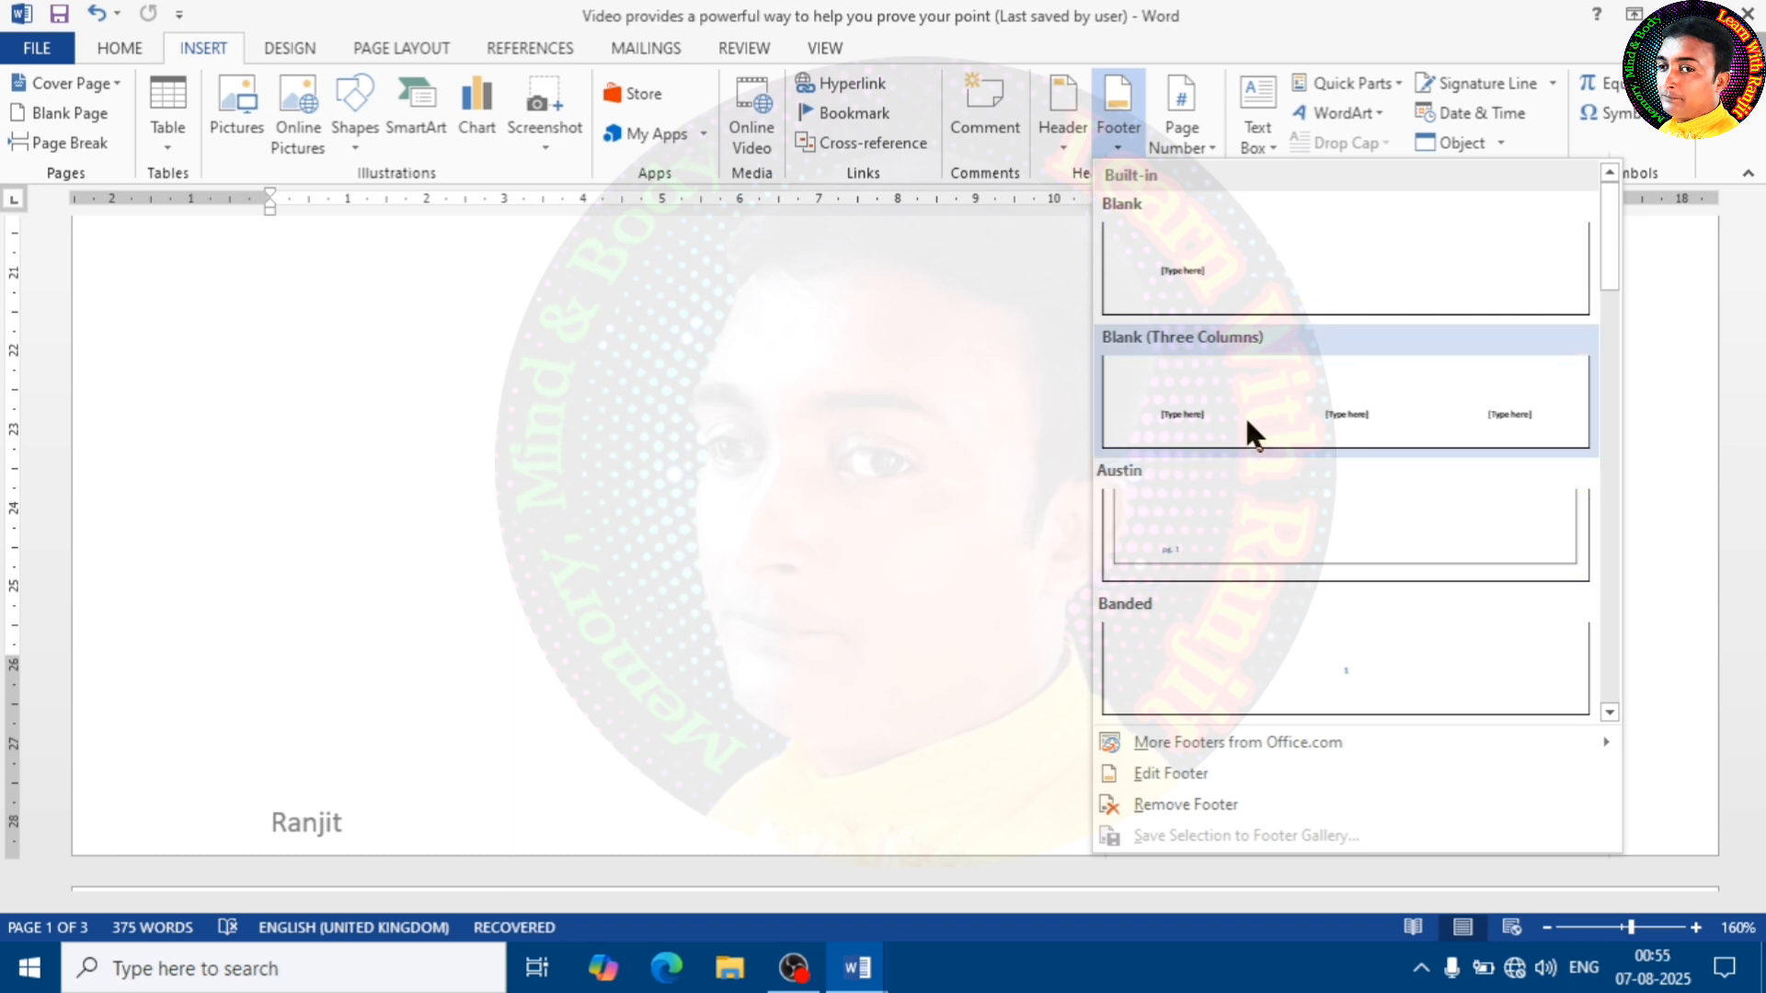
click(1200, 804)
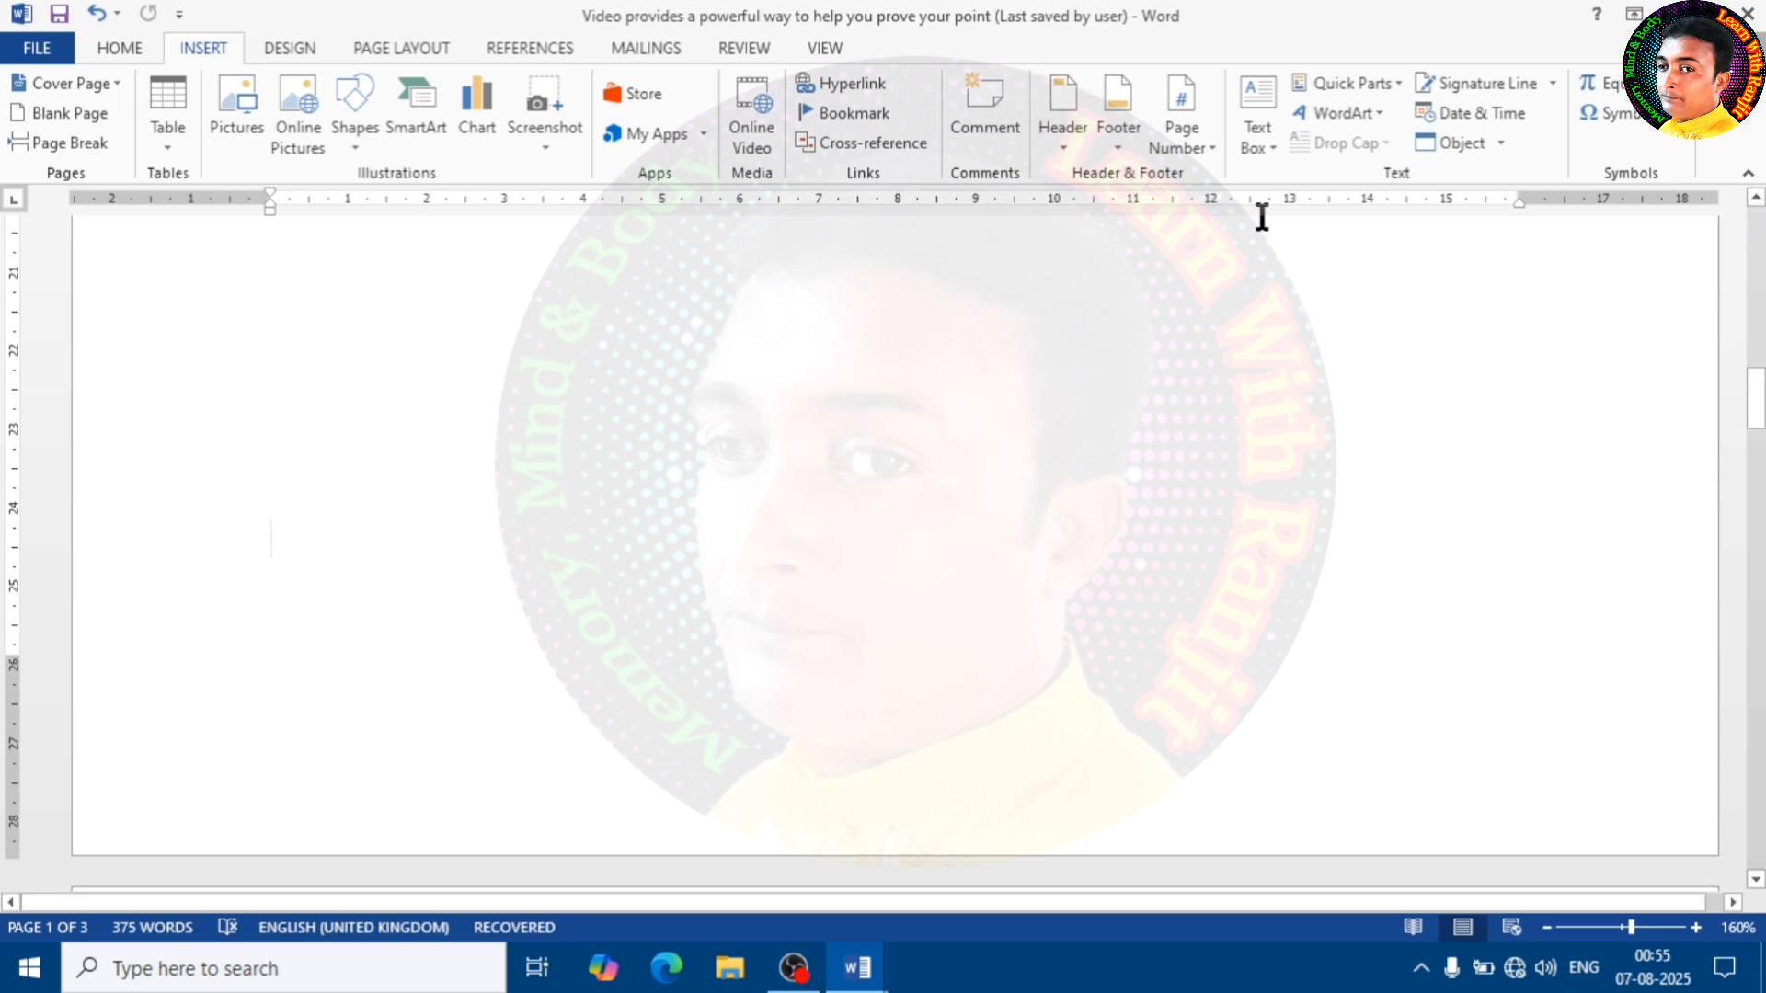
Try an Accent Bar 1 page number at the current cursor position on the first page and undo it
click(1206, 149)
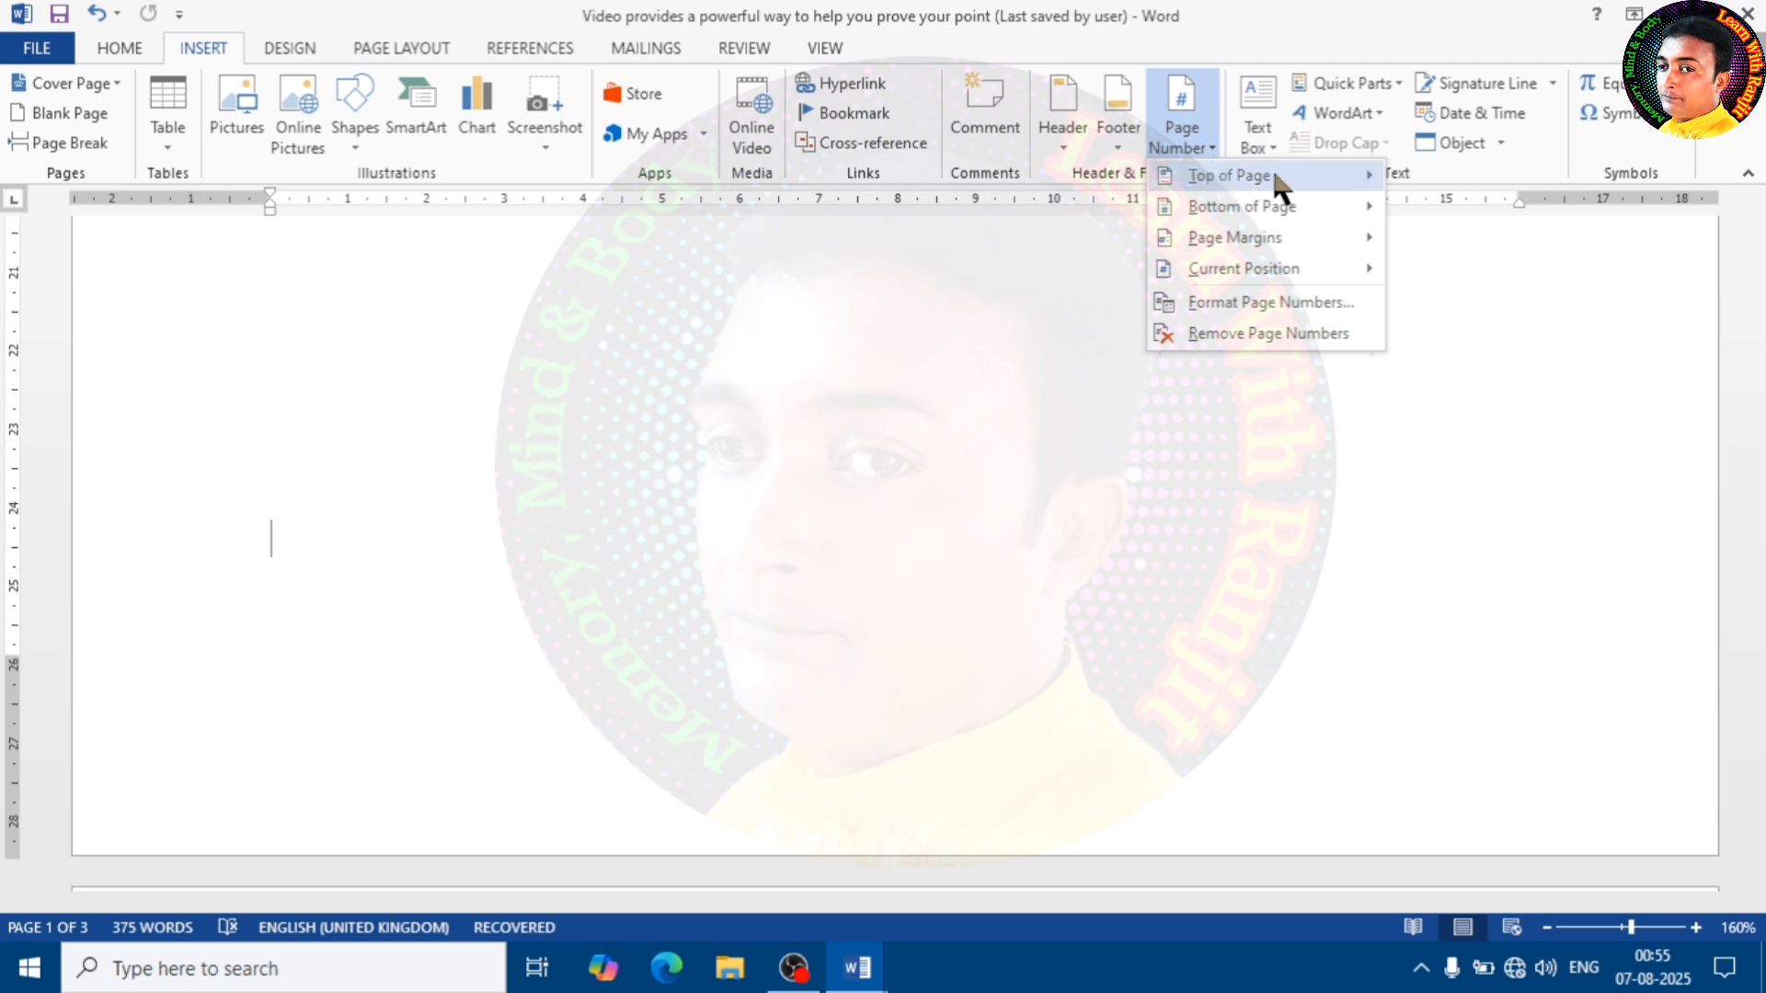
mouse_move(1270, 182)
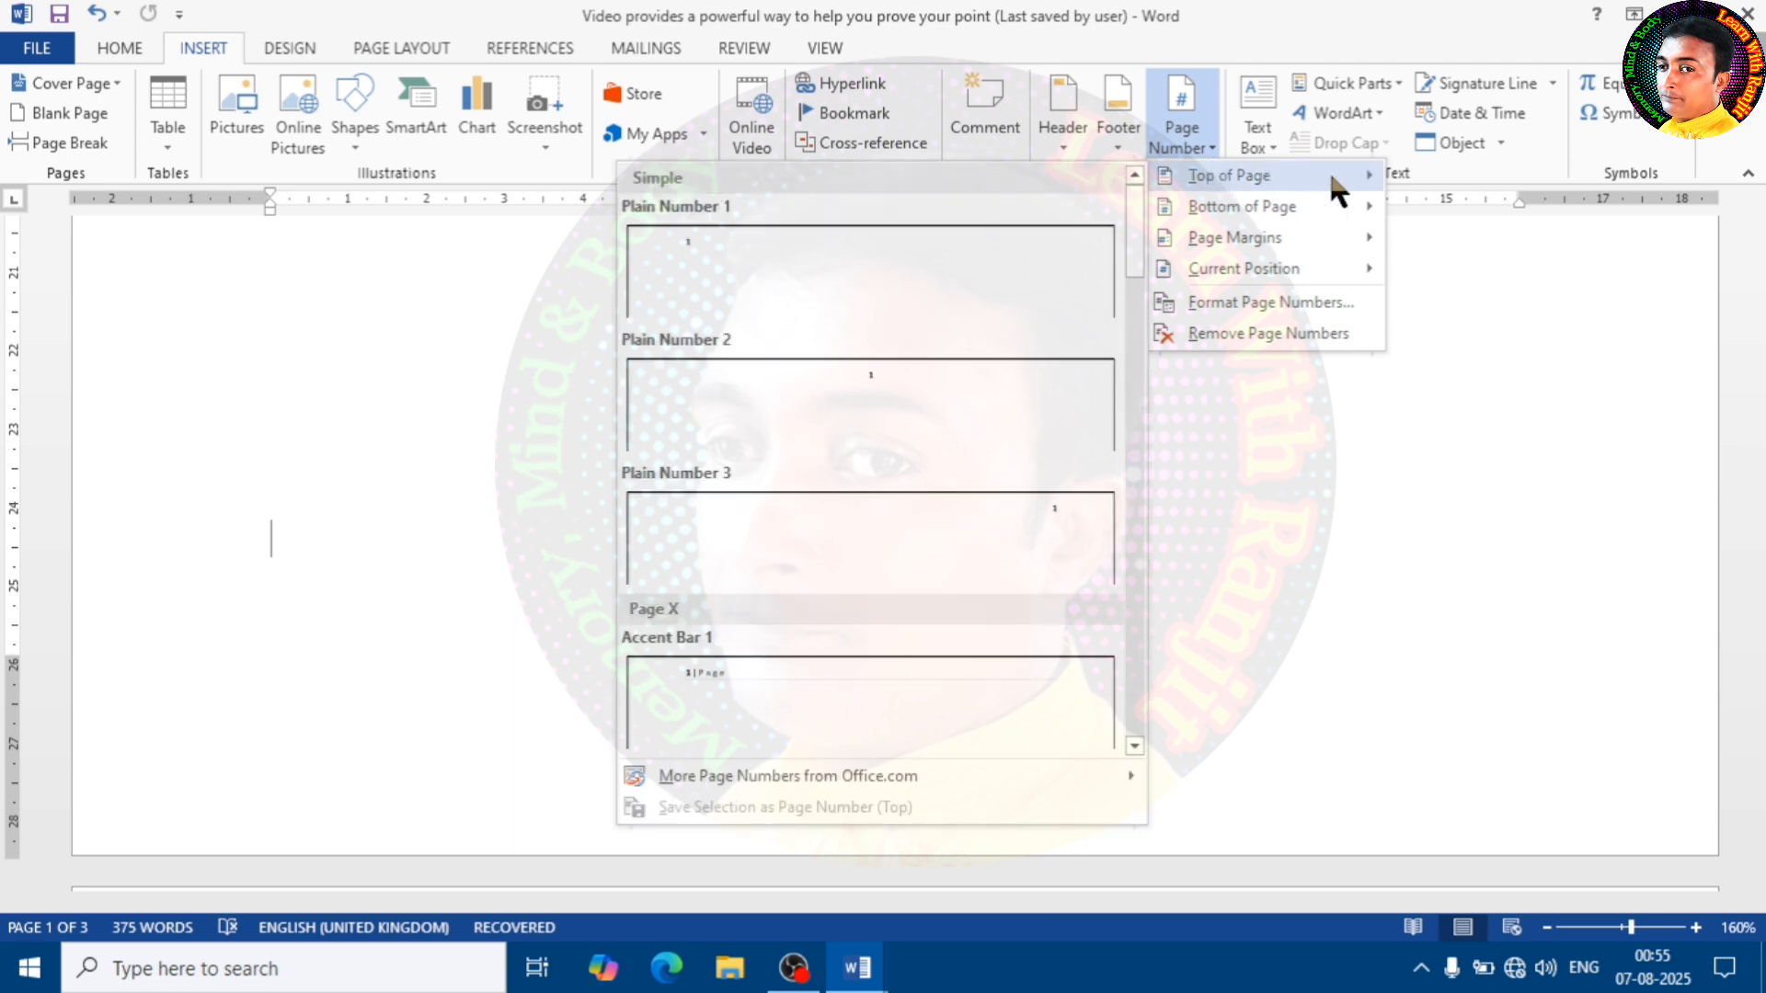
mouse_move(1313, 216)
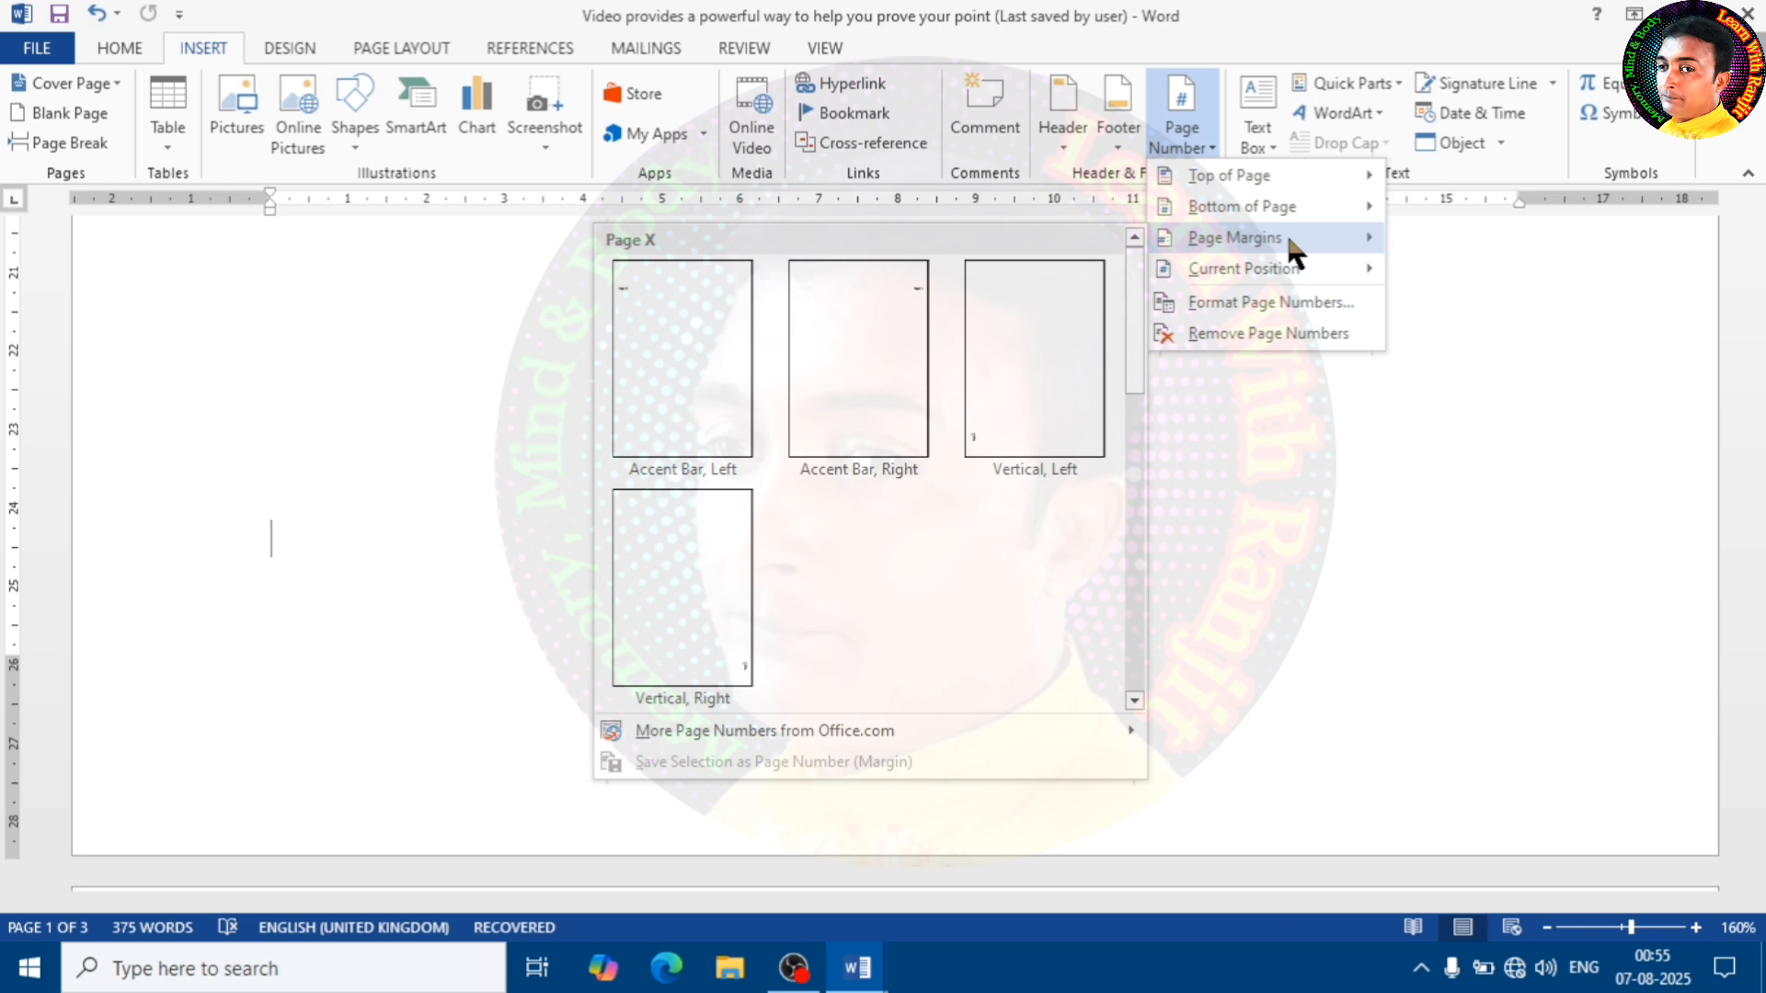
mouse_move(1317, 274)
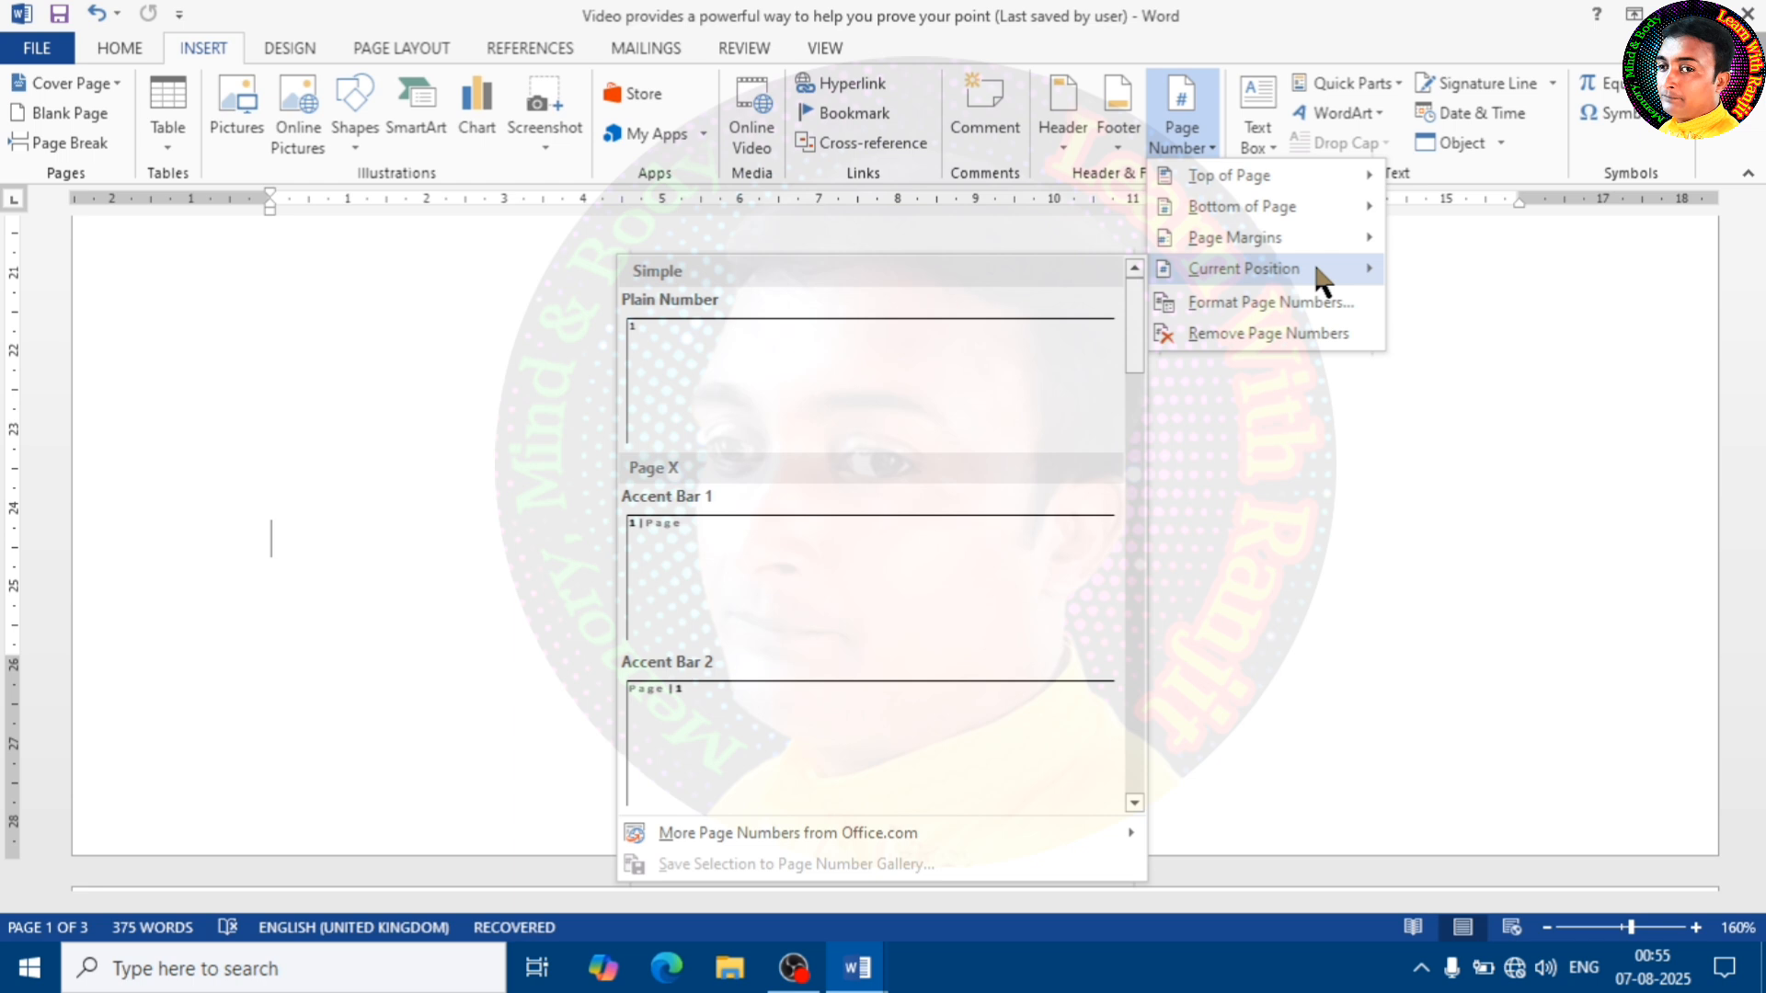
click(711, 575)
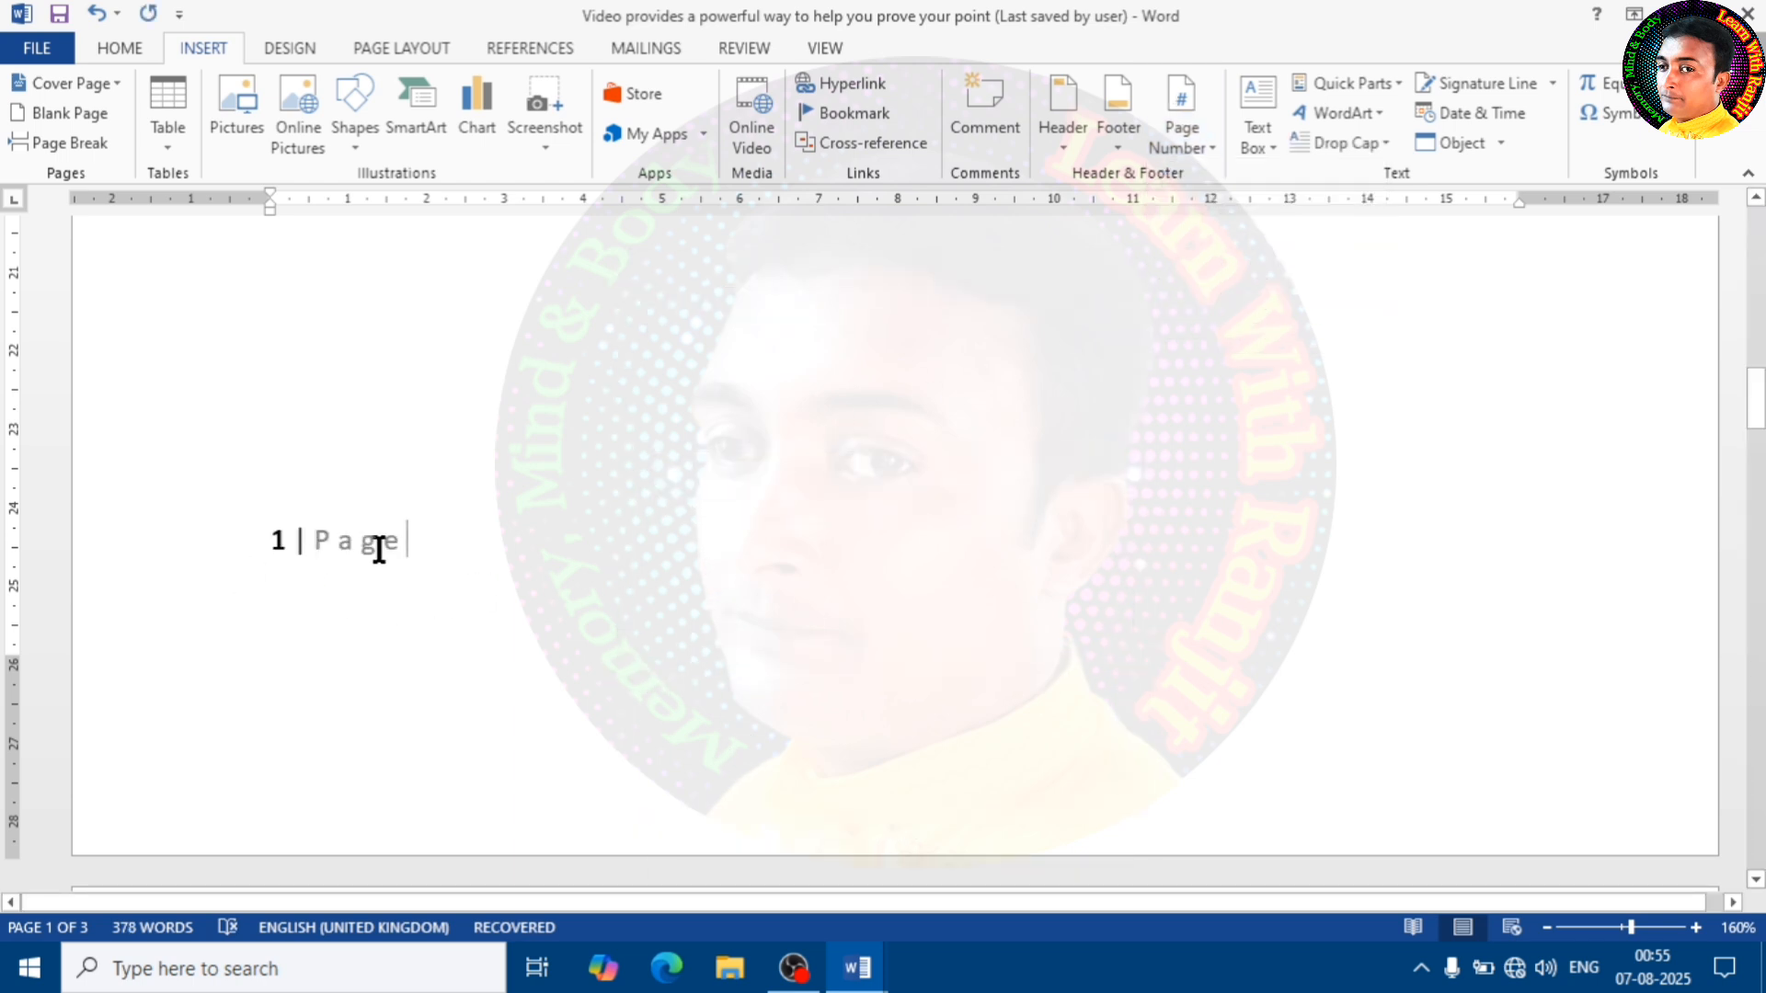
scroll(433, 540, up, 3)
scroll(450, 544, down, 2)
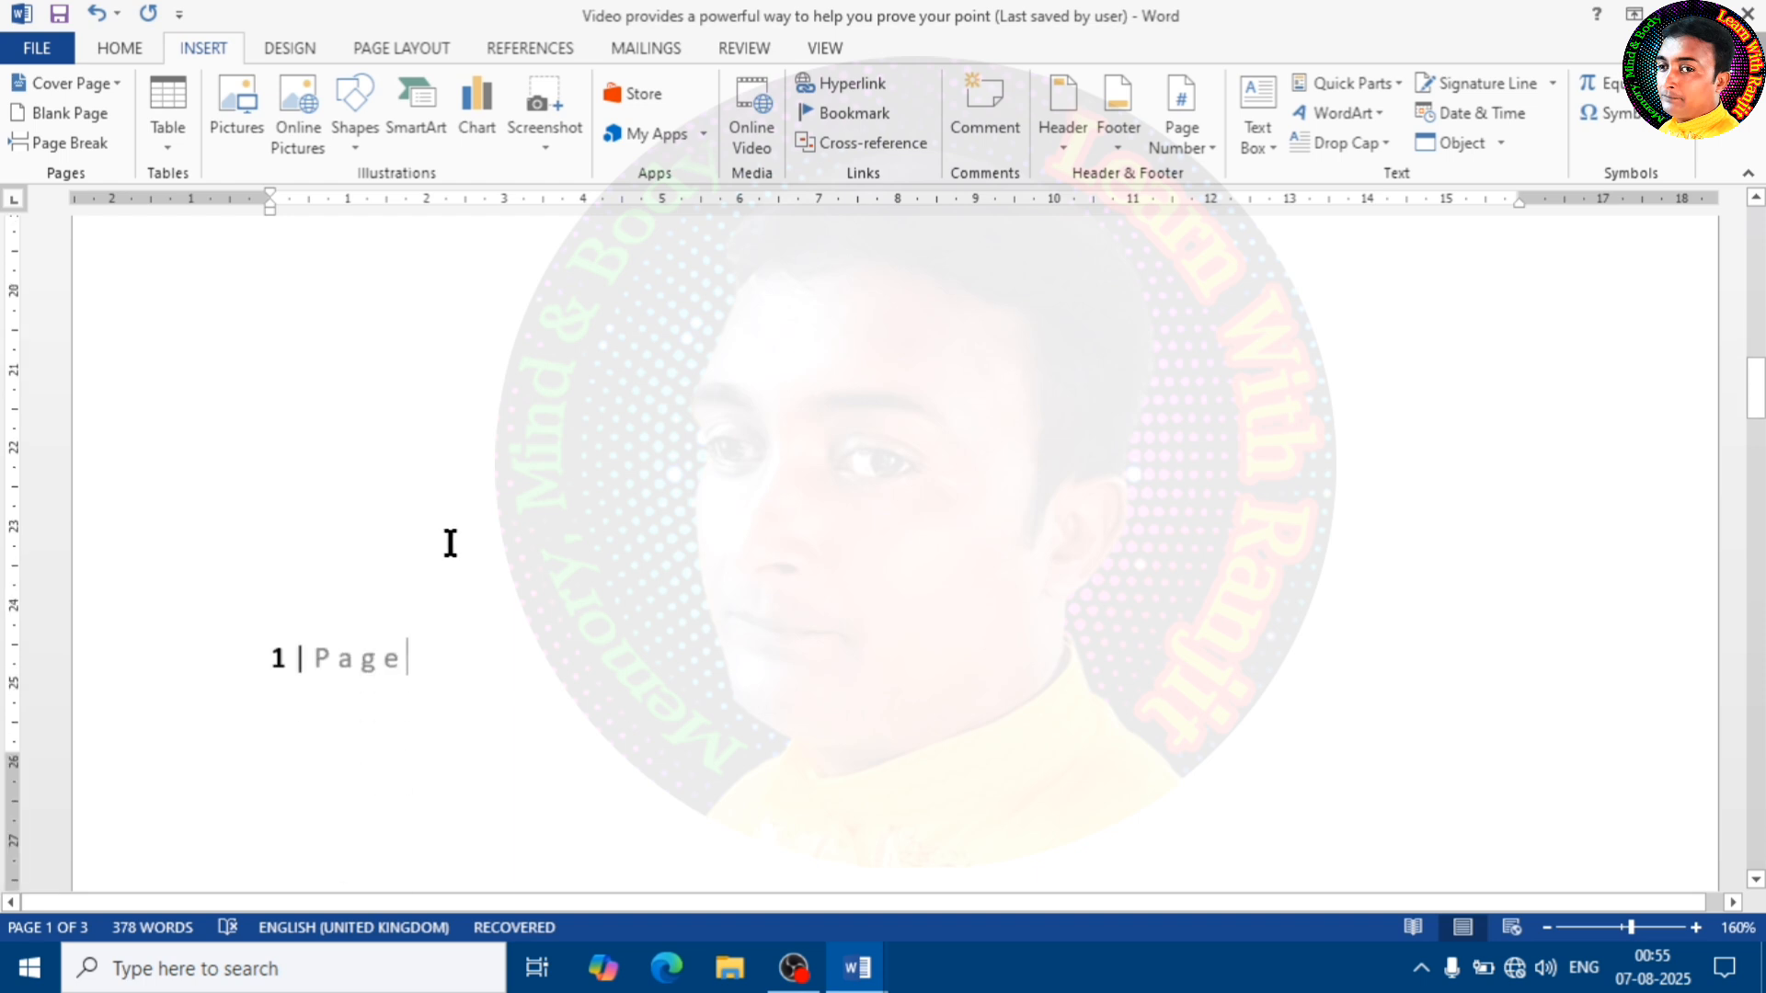
key(ctrl+z)
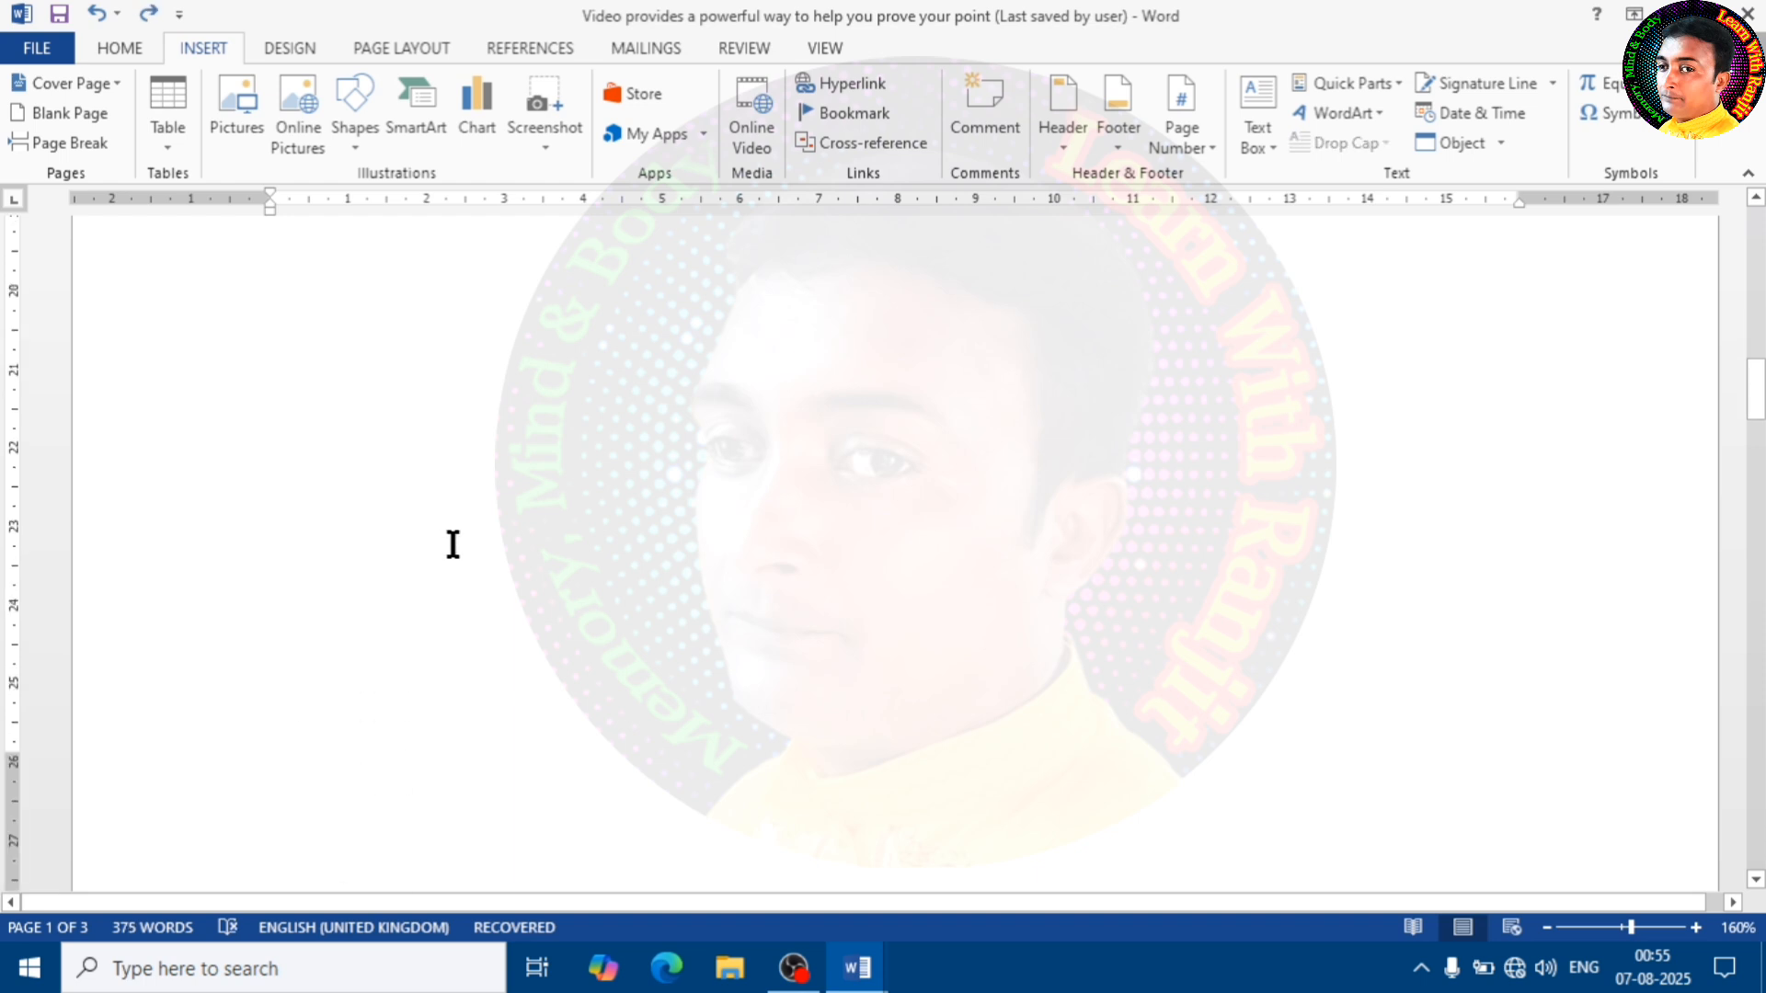
Look at the available number formats in the page number format settings without changing them
click(1192, 146)
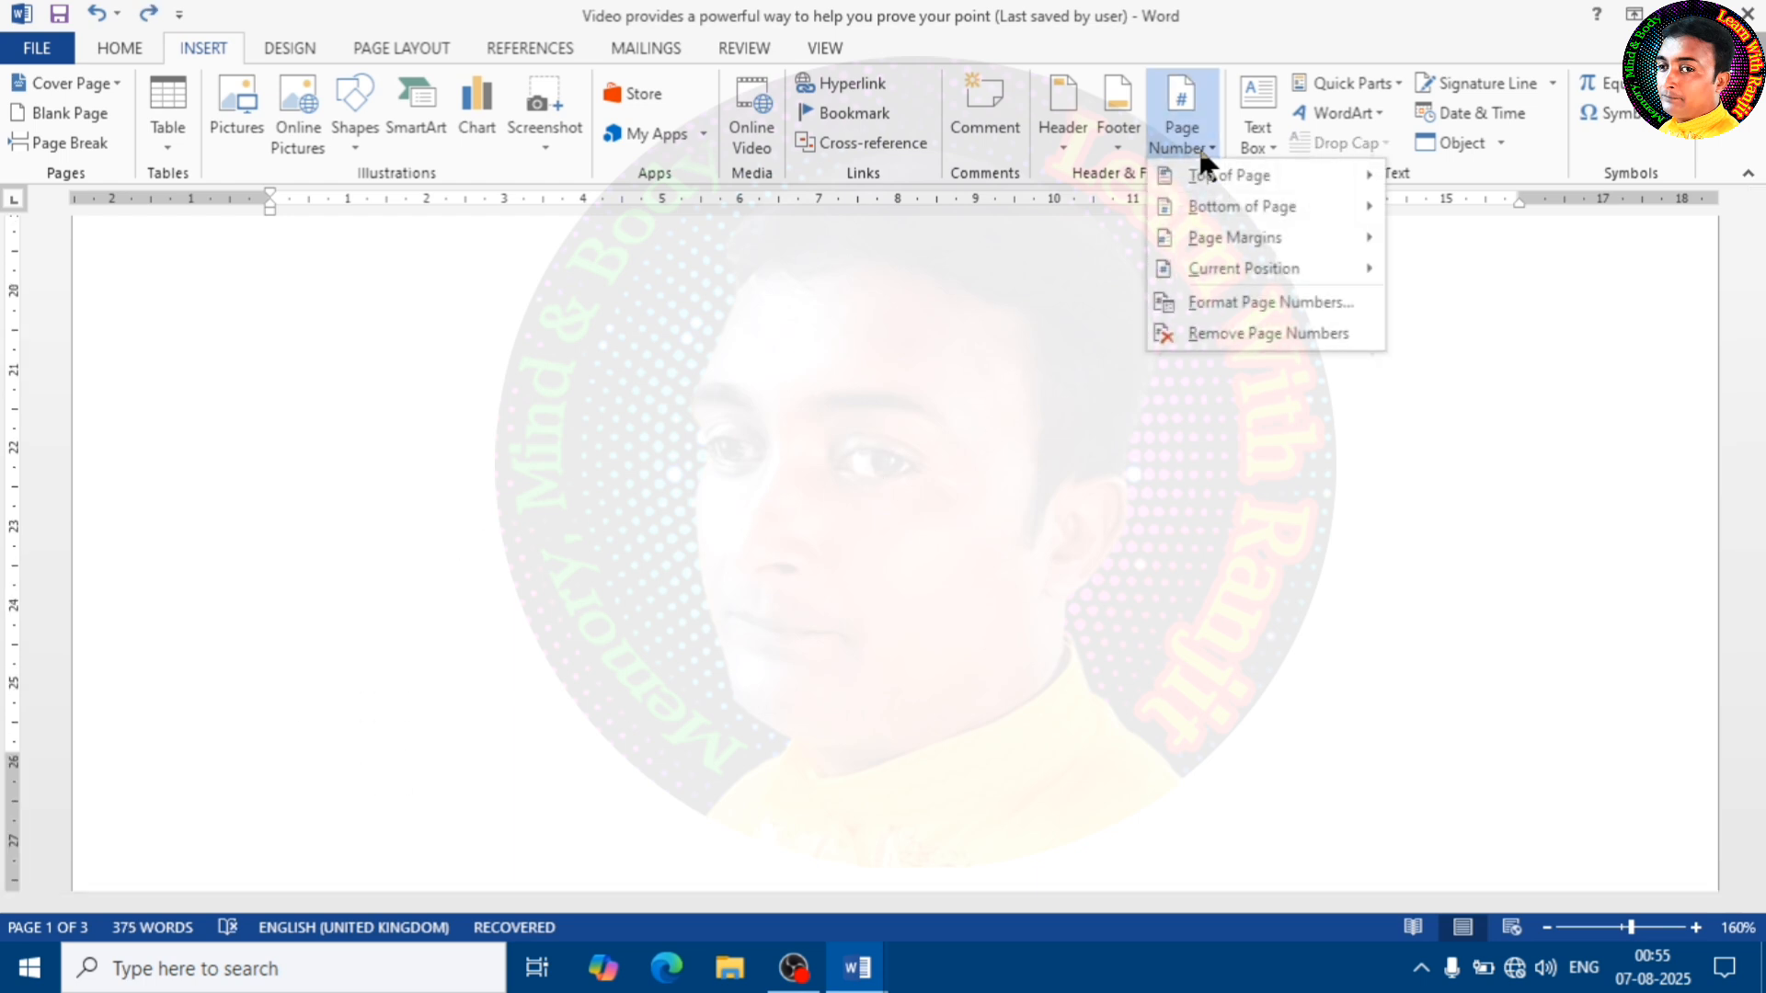
click(1262, 313)
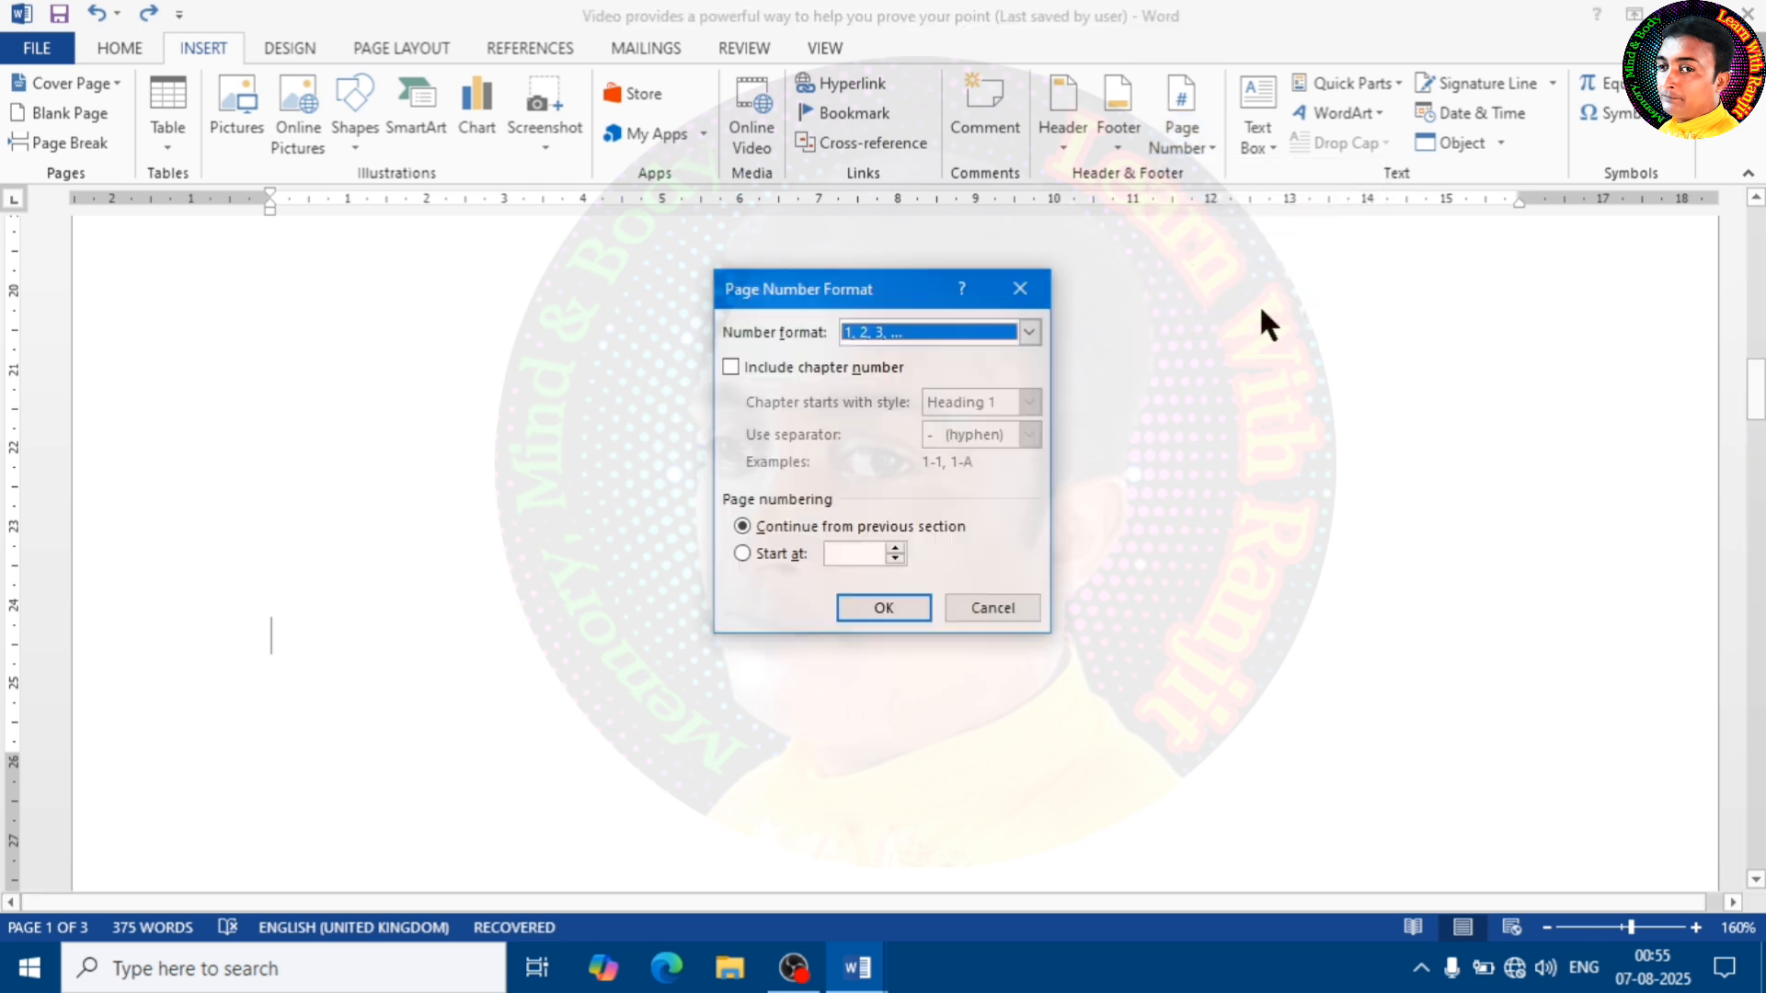
click(1037, 335)
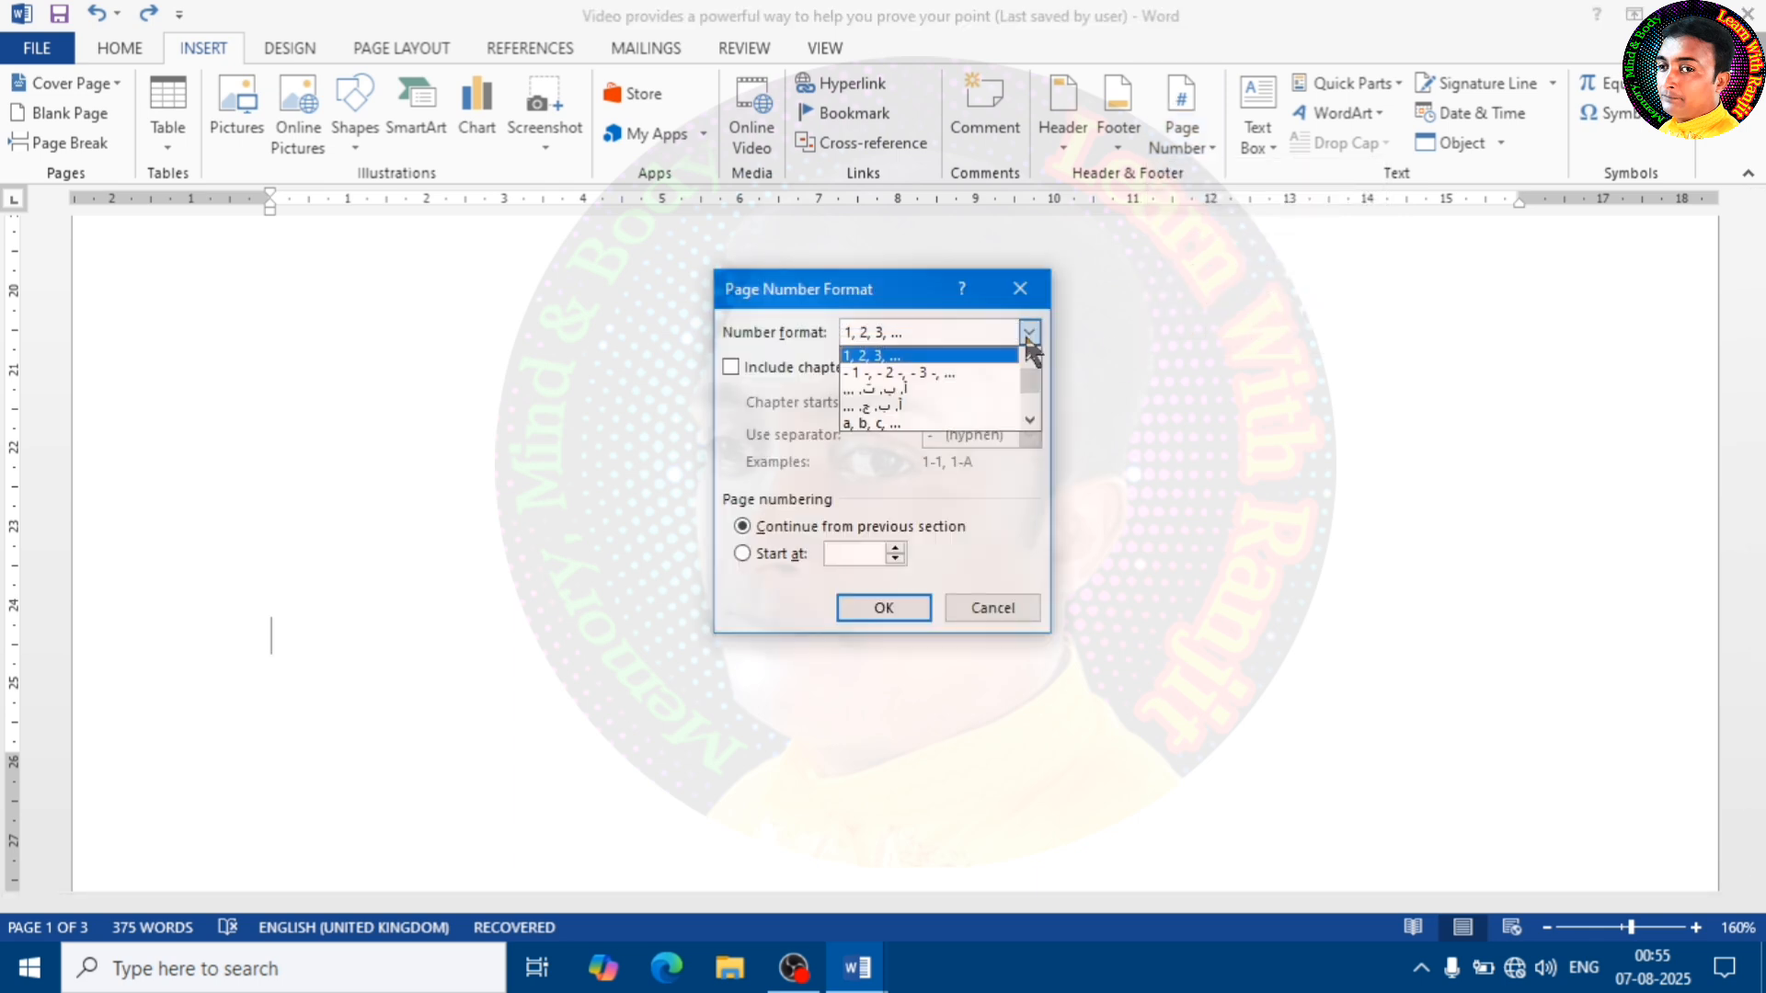
click(1027, 288)
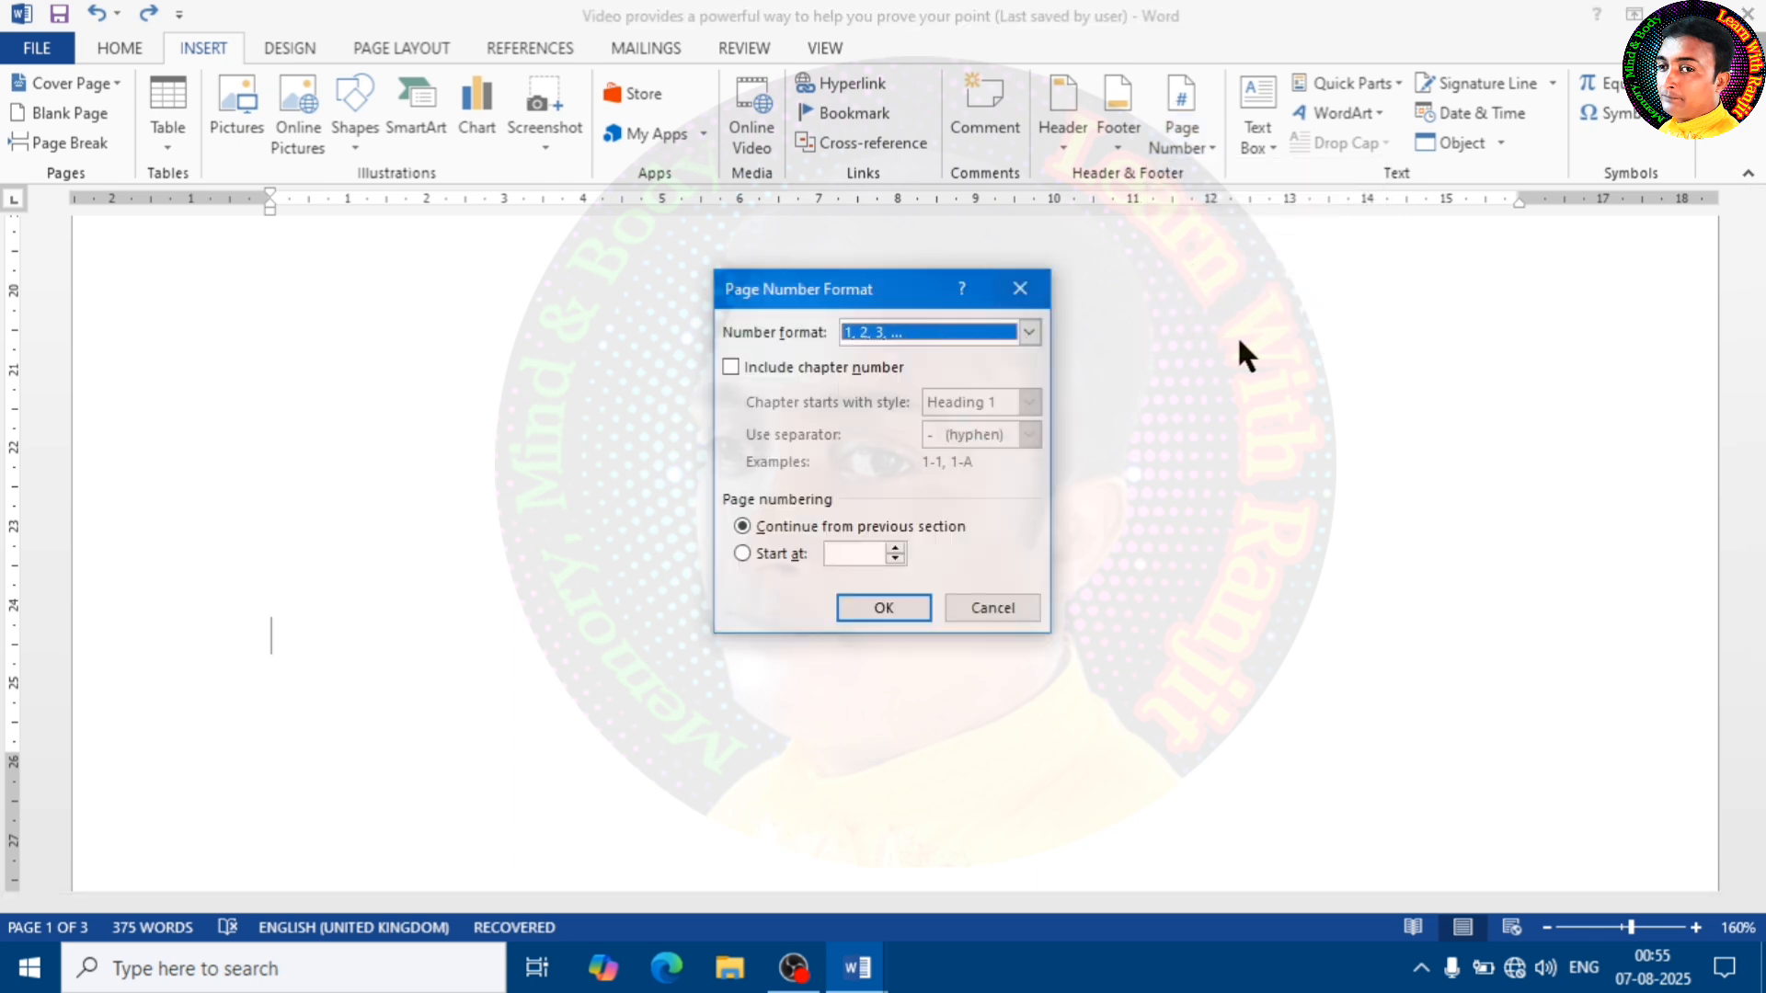
click(994, 608)
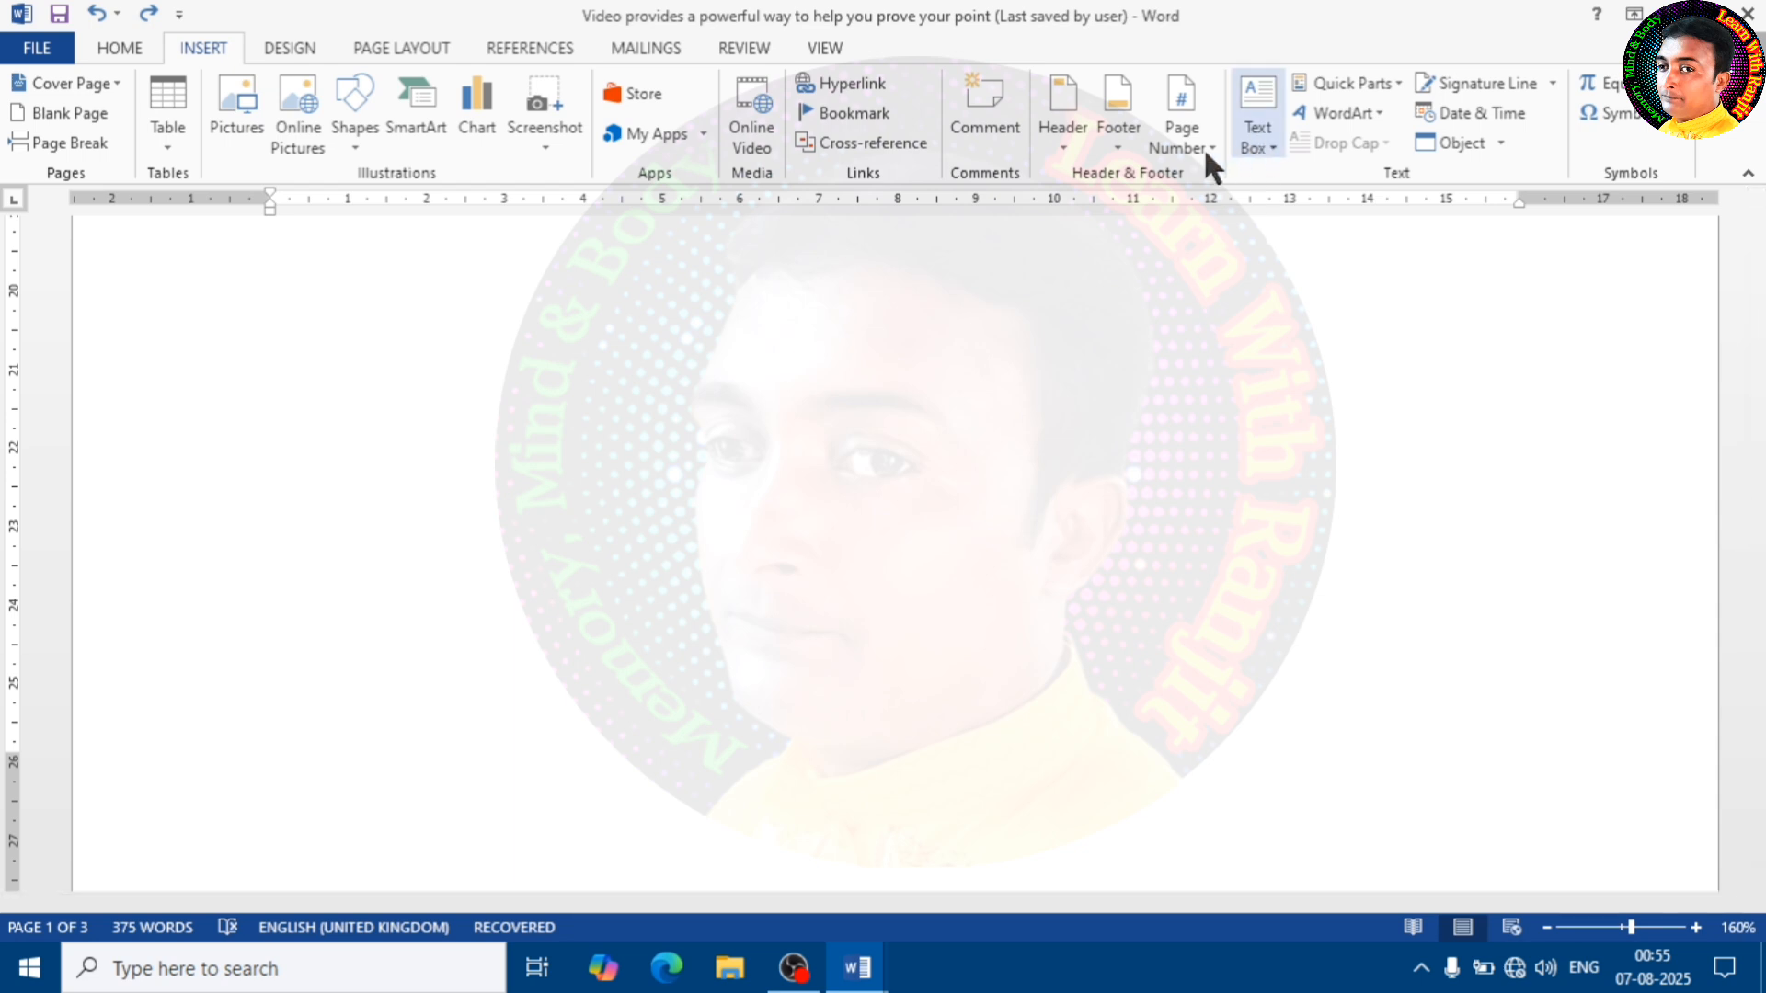
Insert Accent Bar 1 page numbers at the top of the page, return to the body and check the numbering on all pages
click(1194, 162)
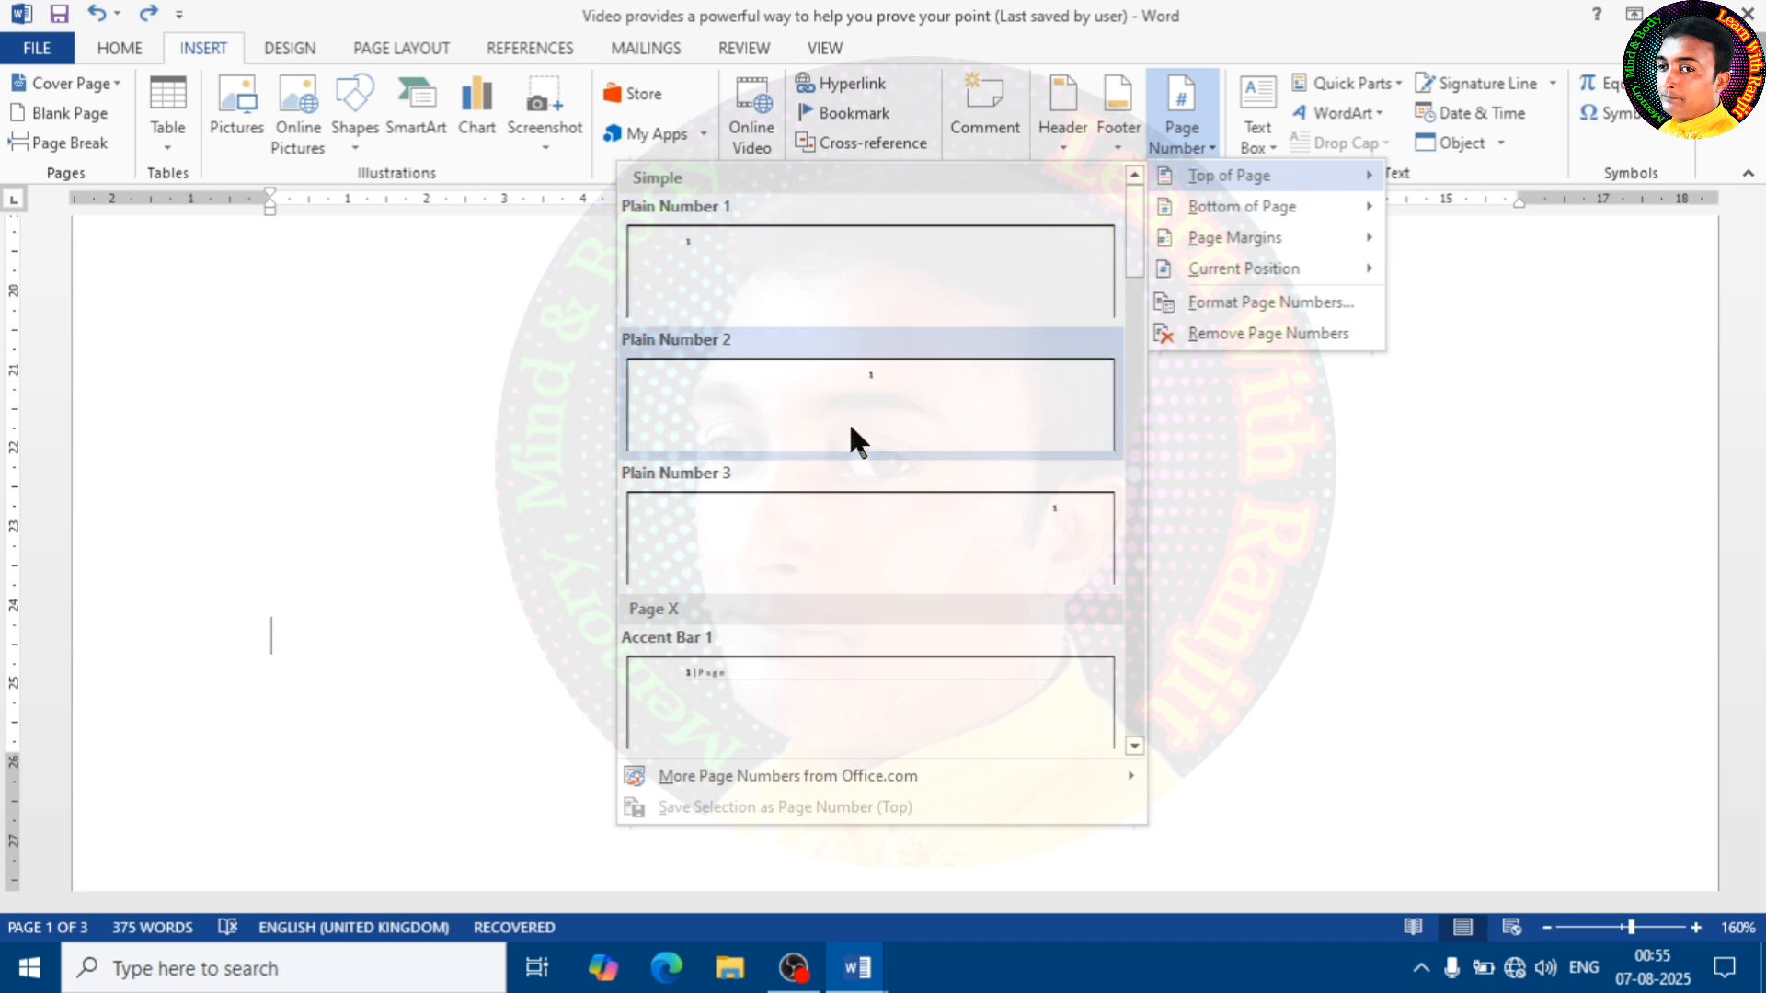
click(745, 685)
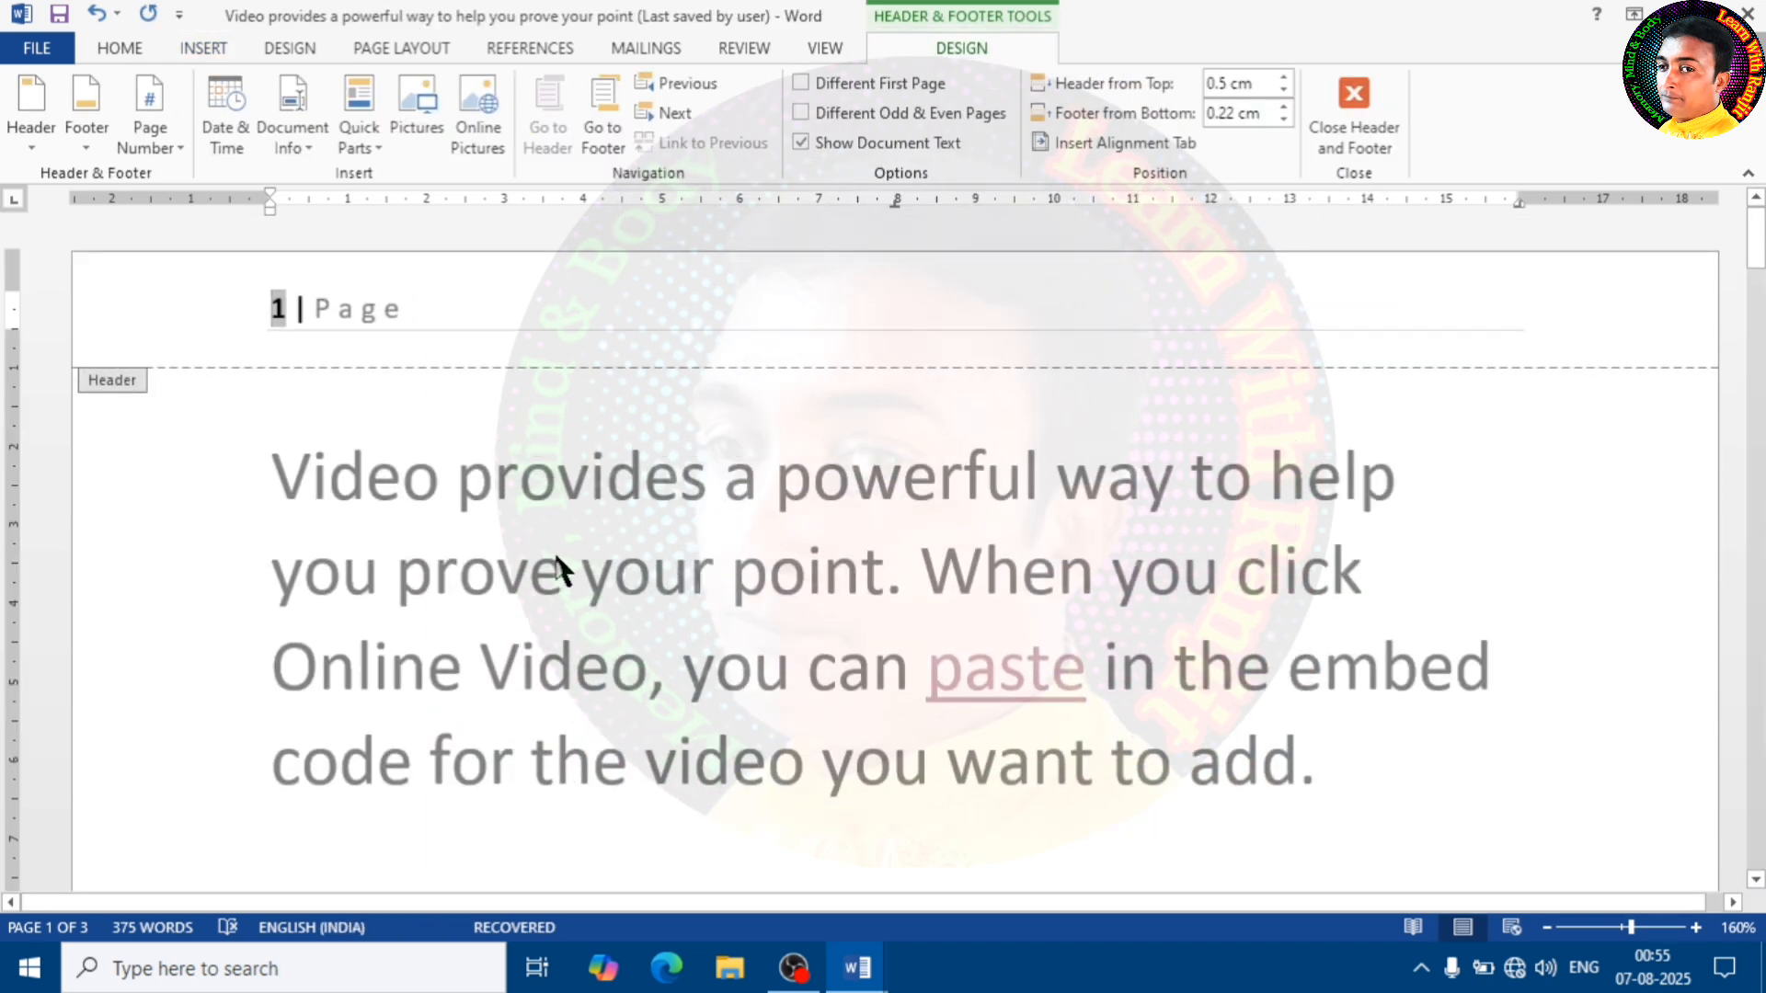
click(635, 321)
double_click(596, 469)
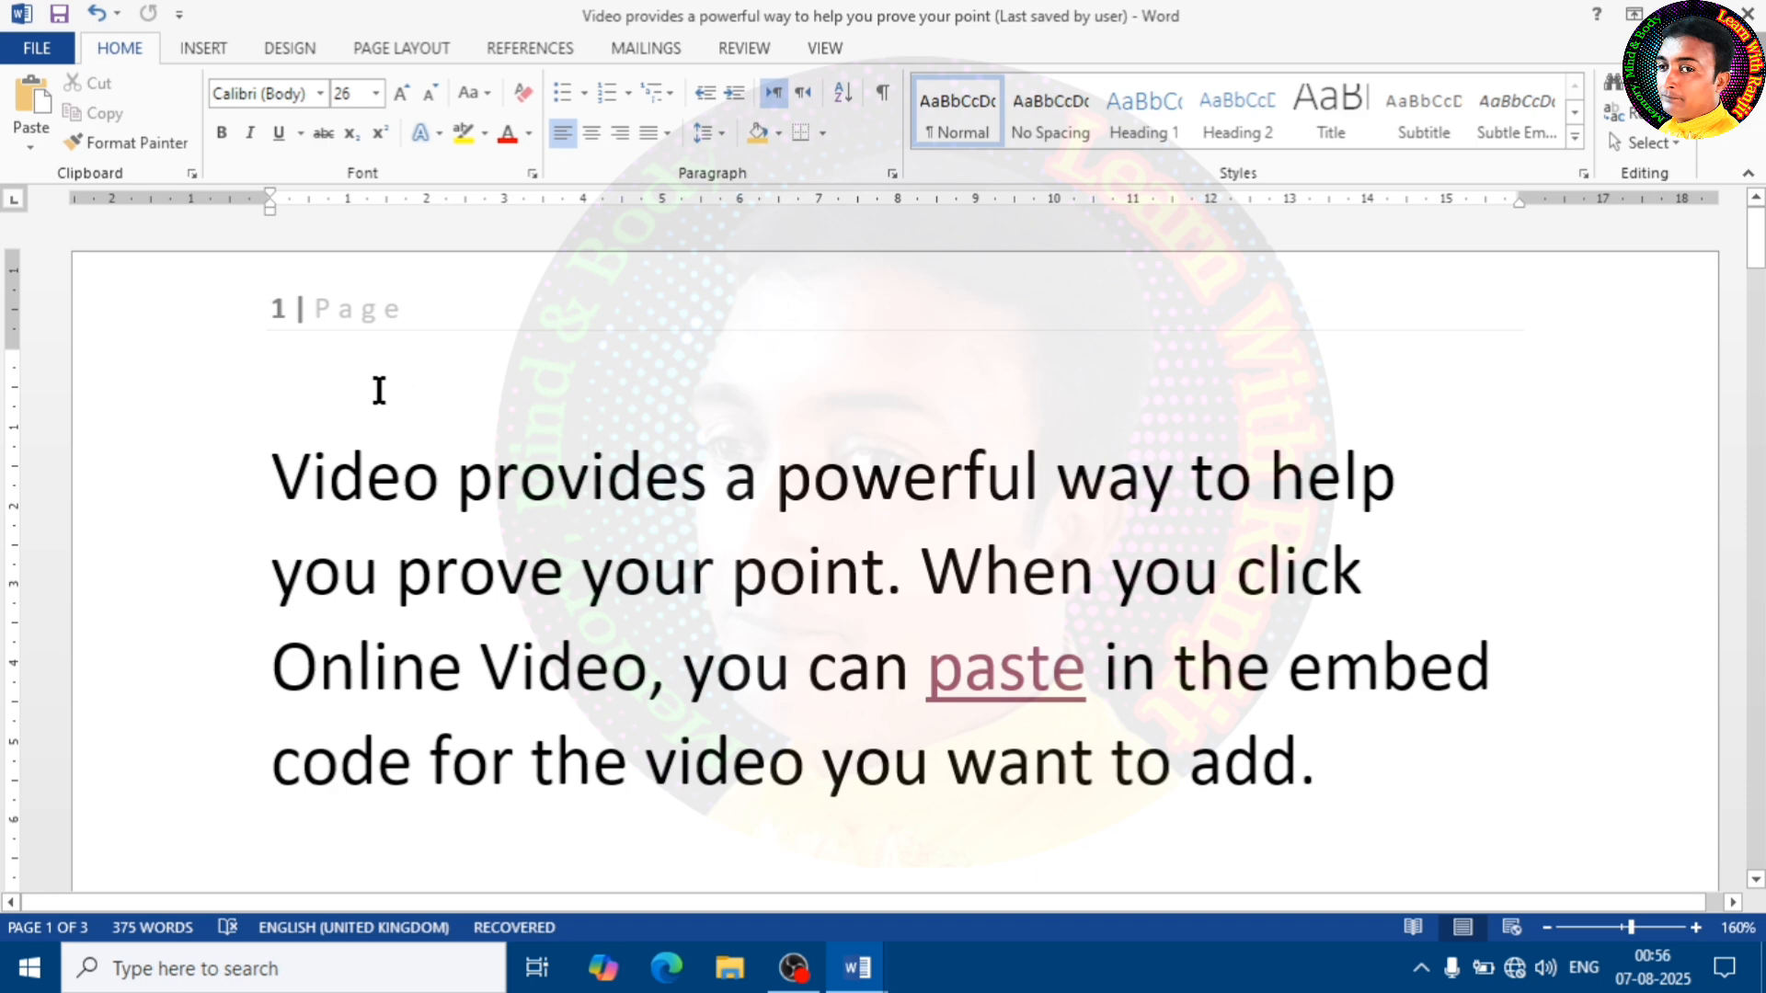
scroll(375, 573, down, 20)
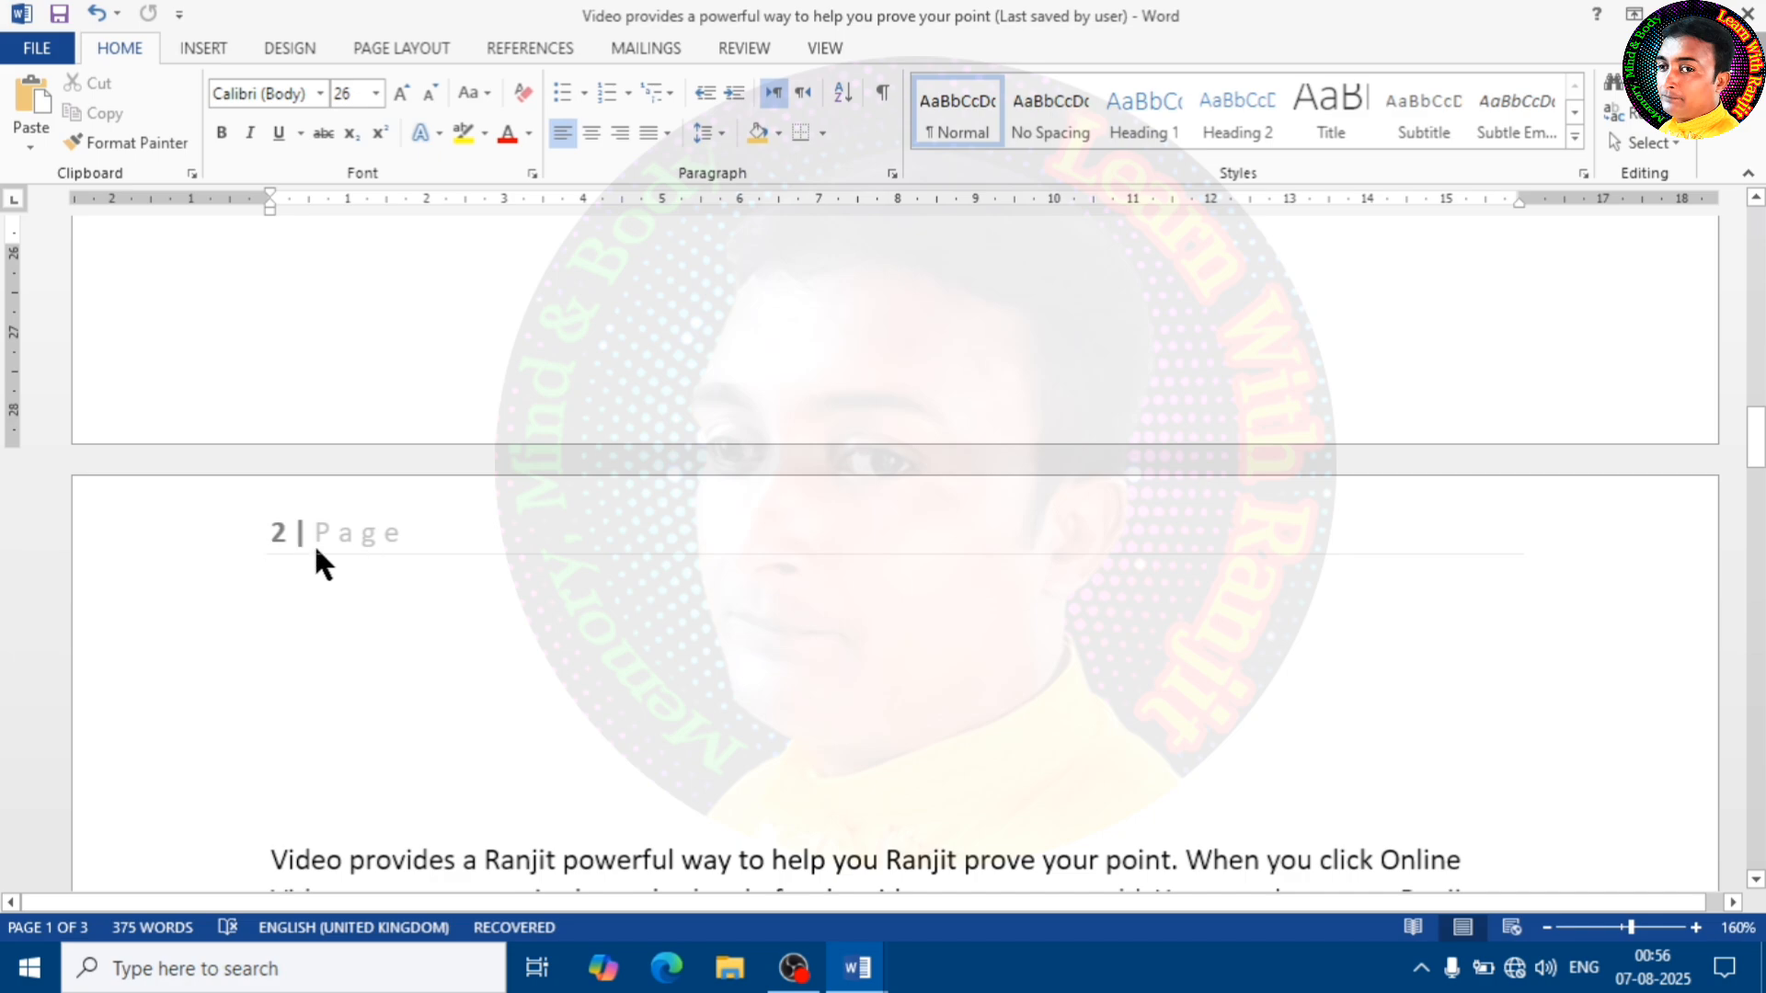
scroll(358, 586, down, 20)
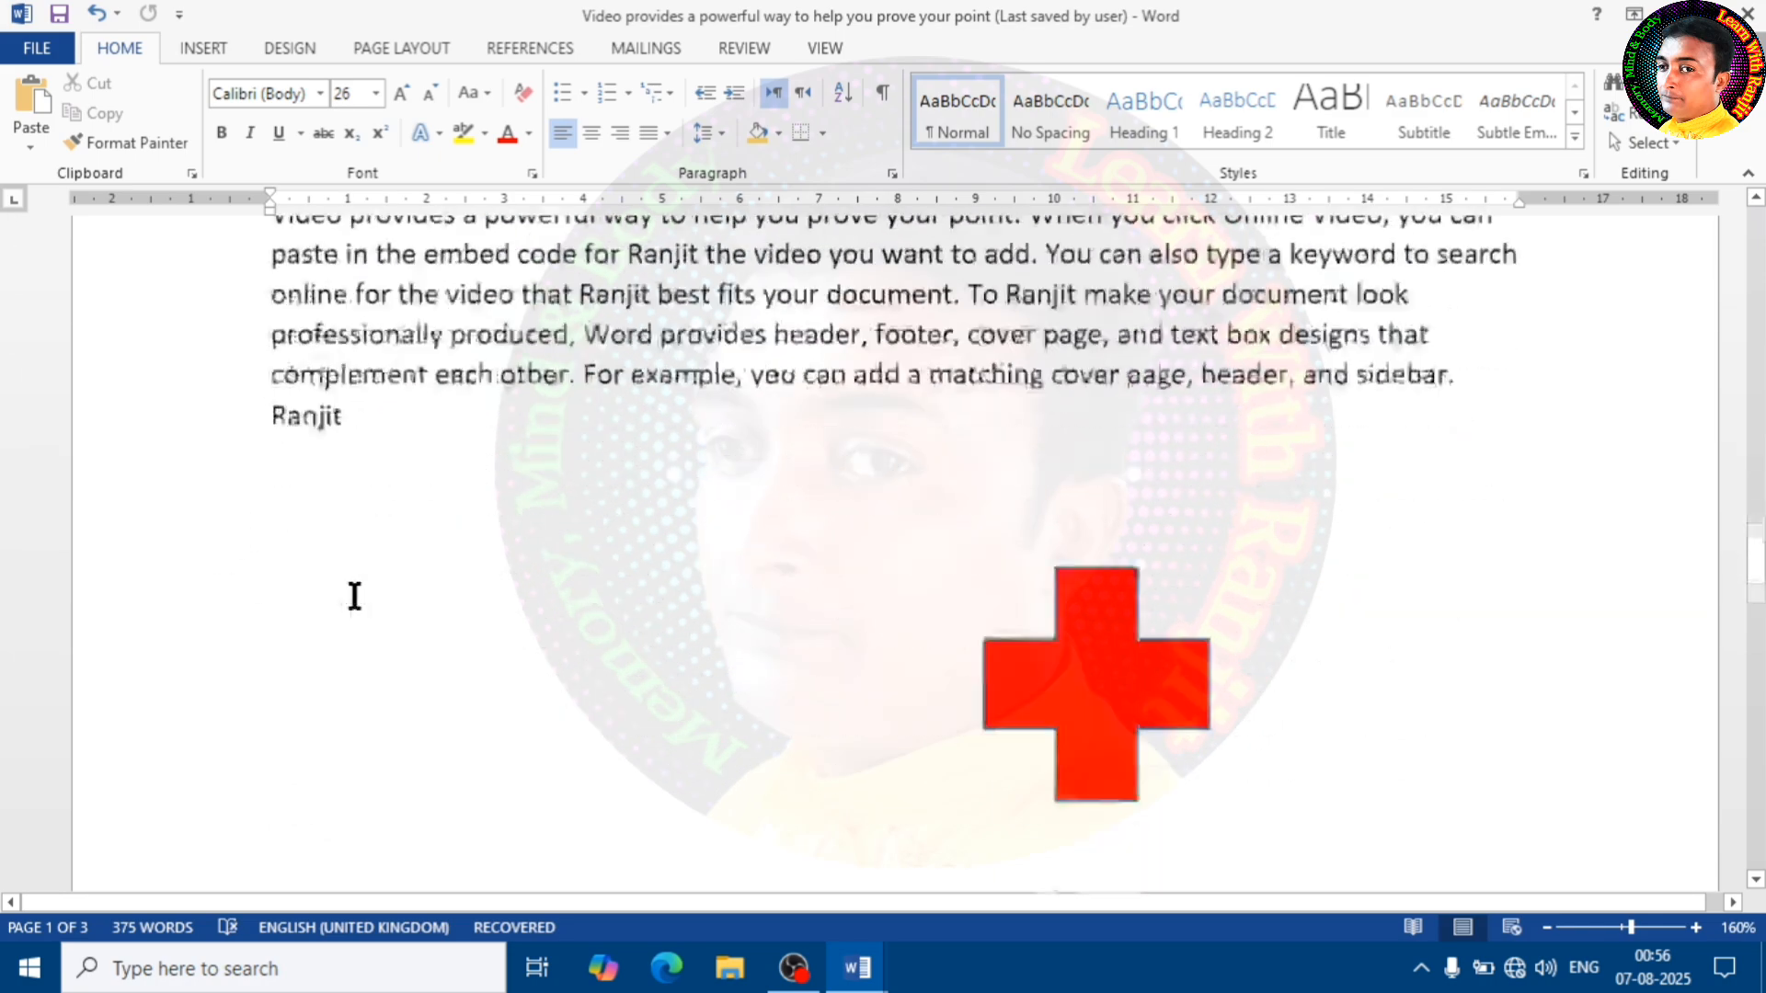
scroll(355, 595, down, 3)
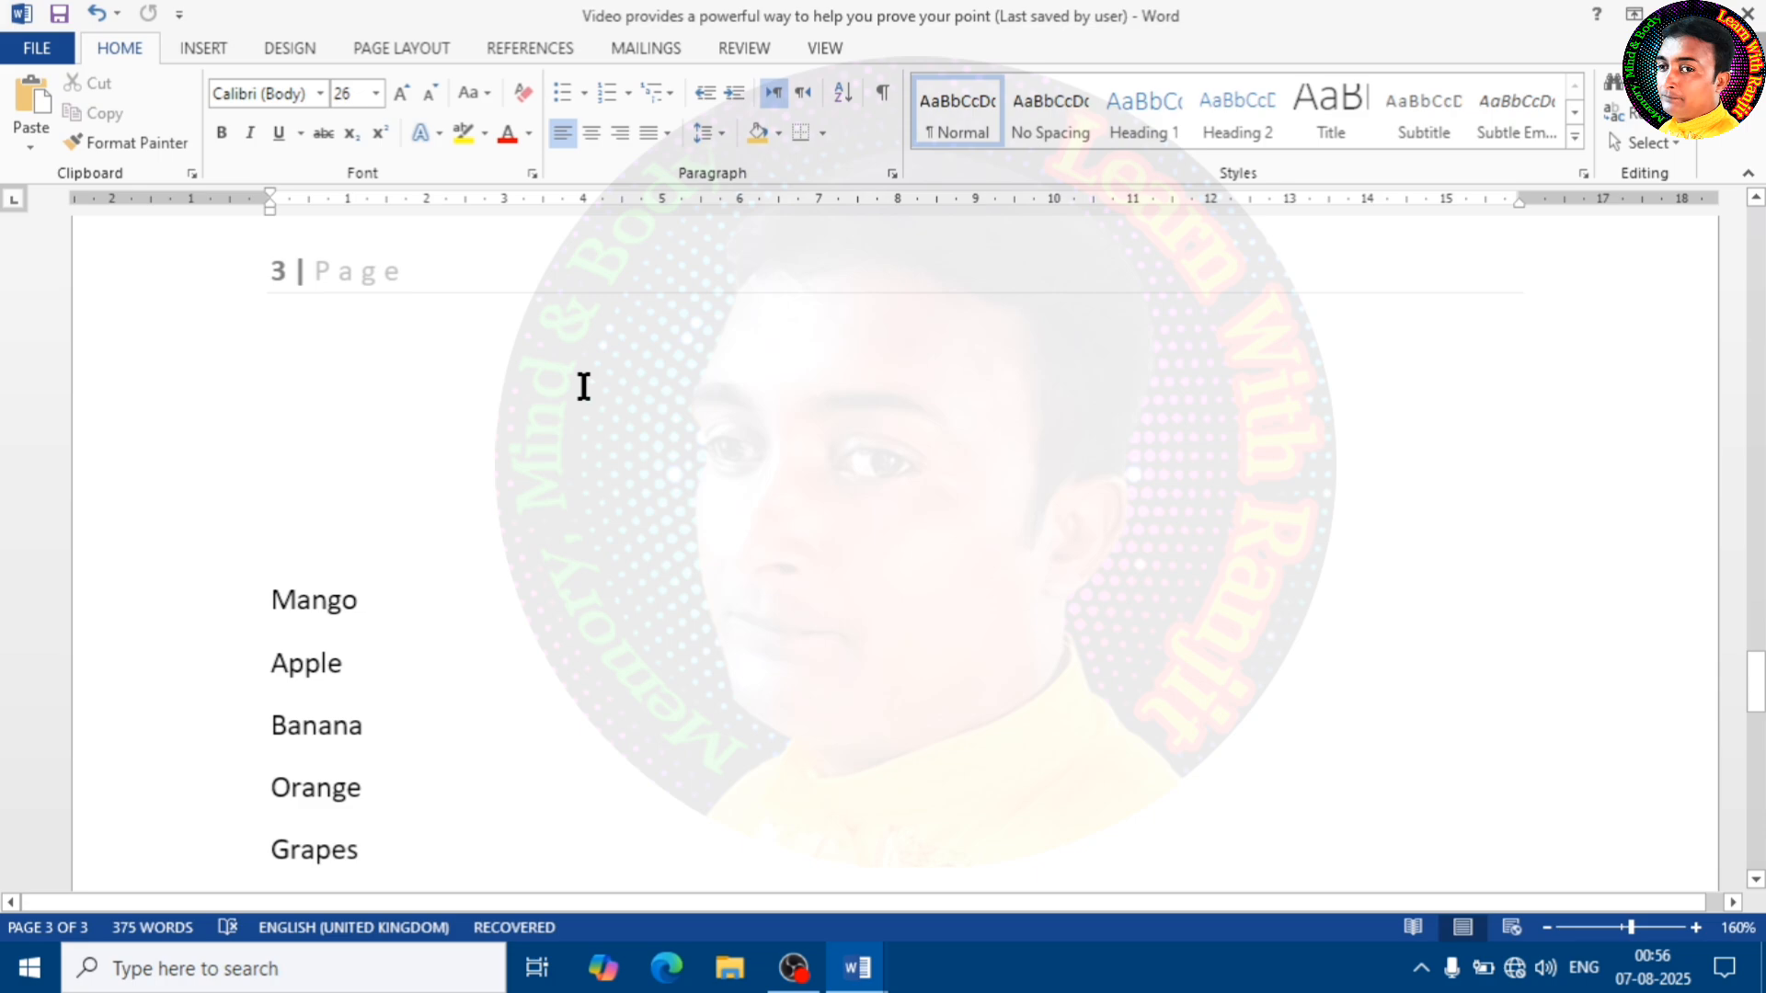
scroll(583, 387, up, 20)
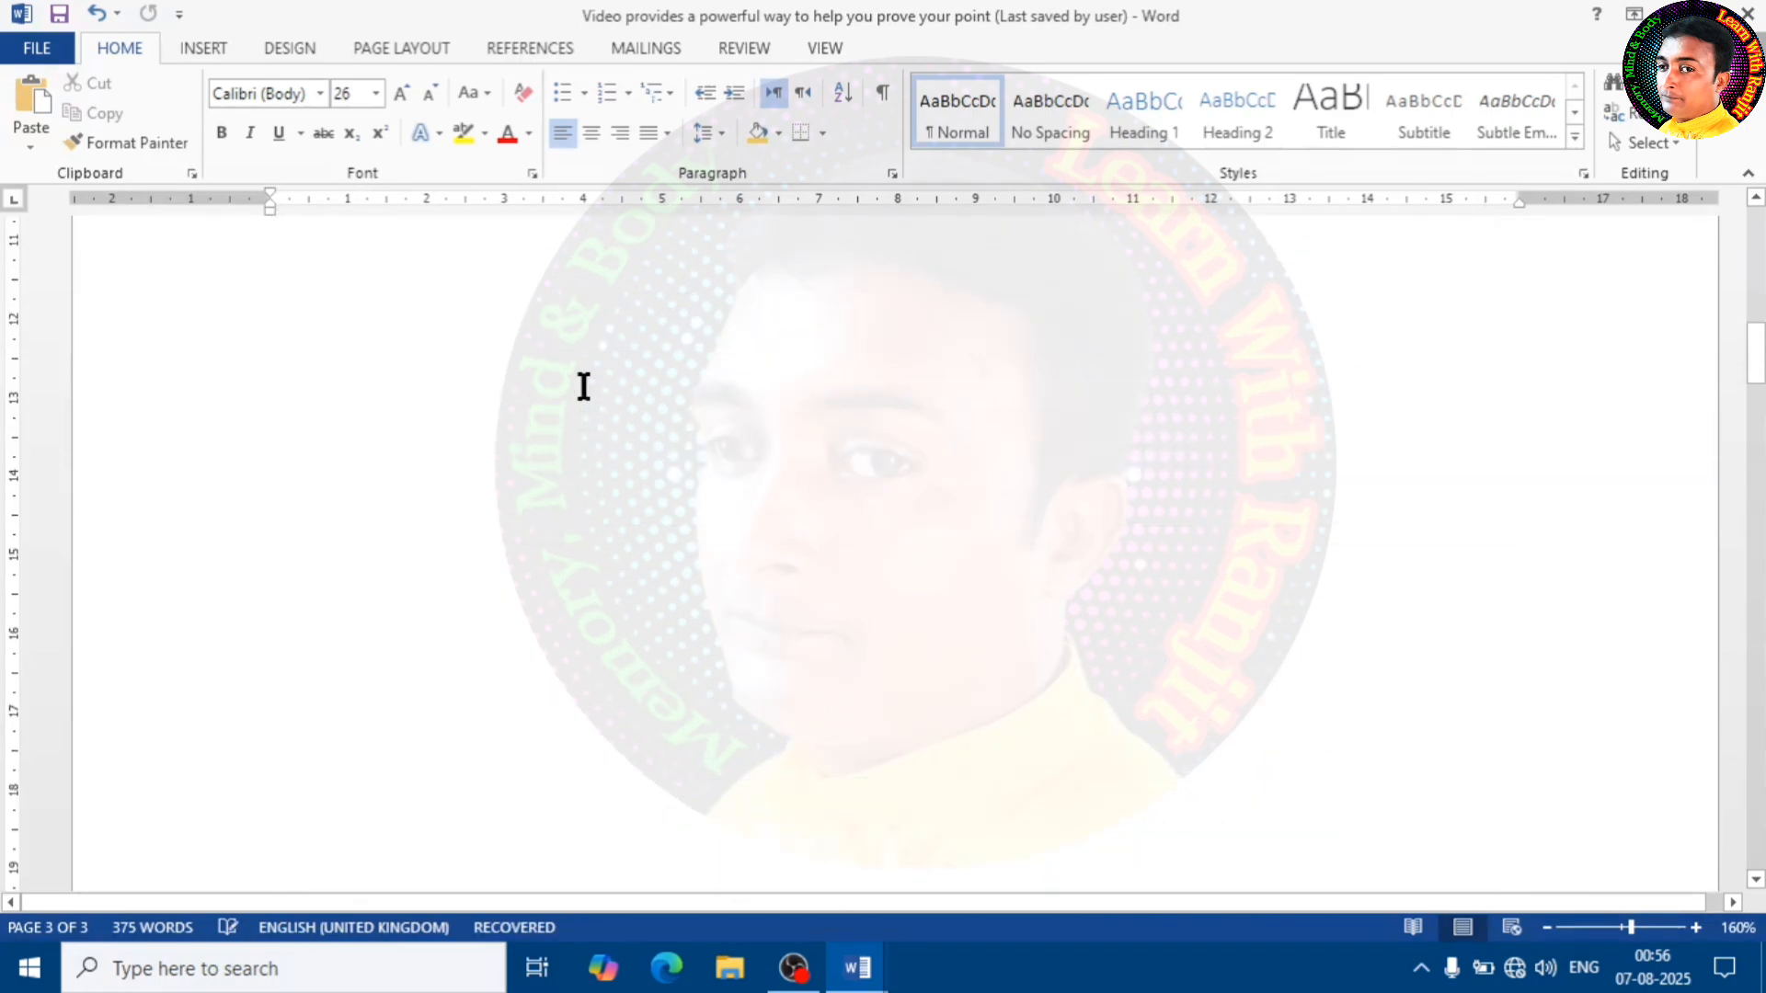
scroll(584, 386, up, 12)
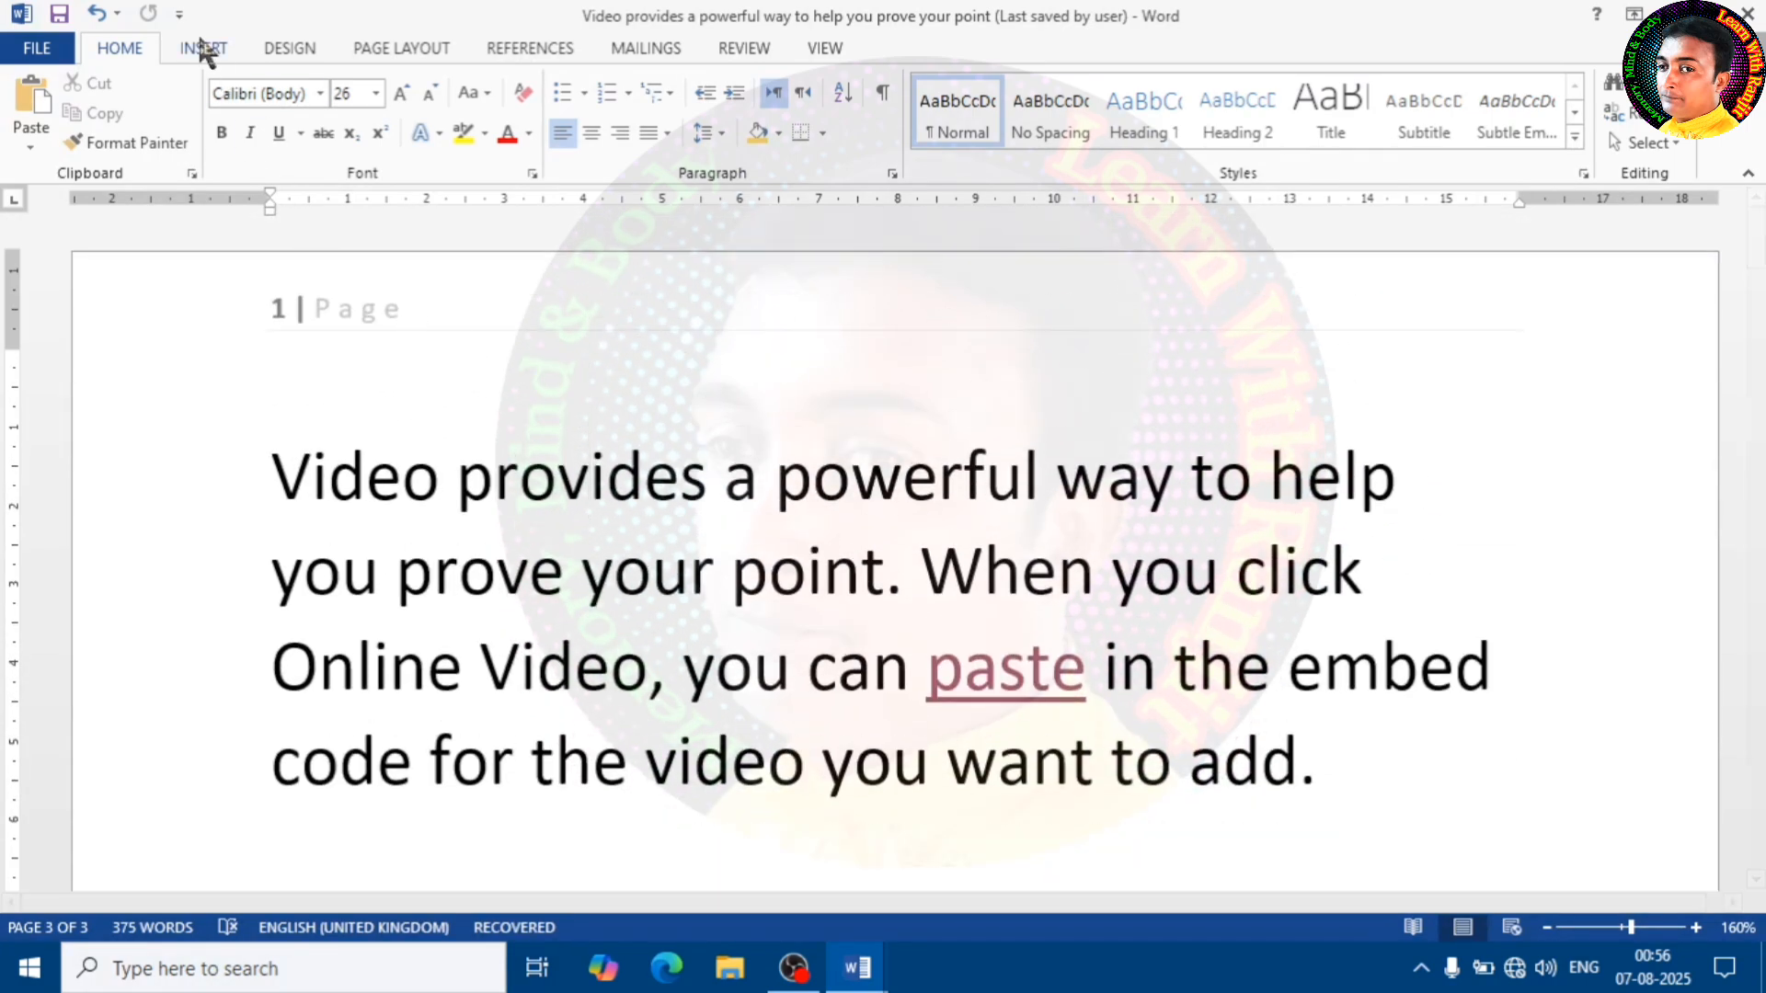
Remove the page numbers from the document
click(203, 47)
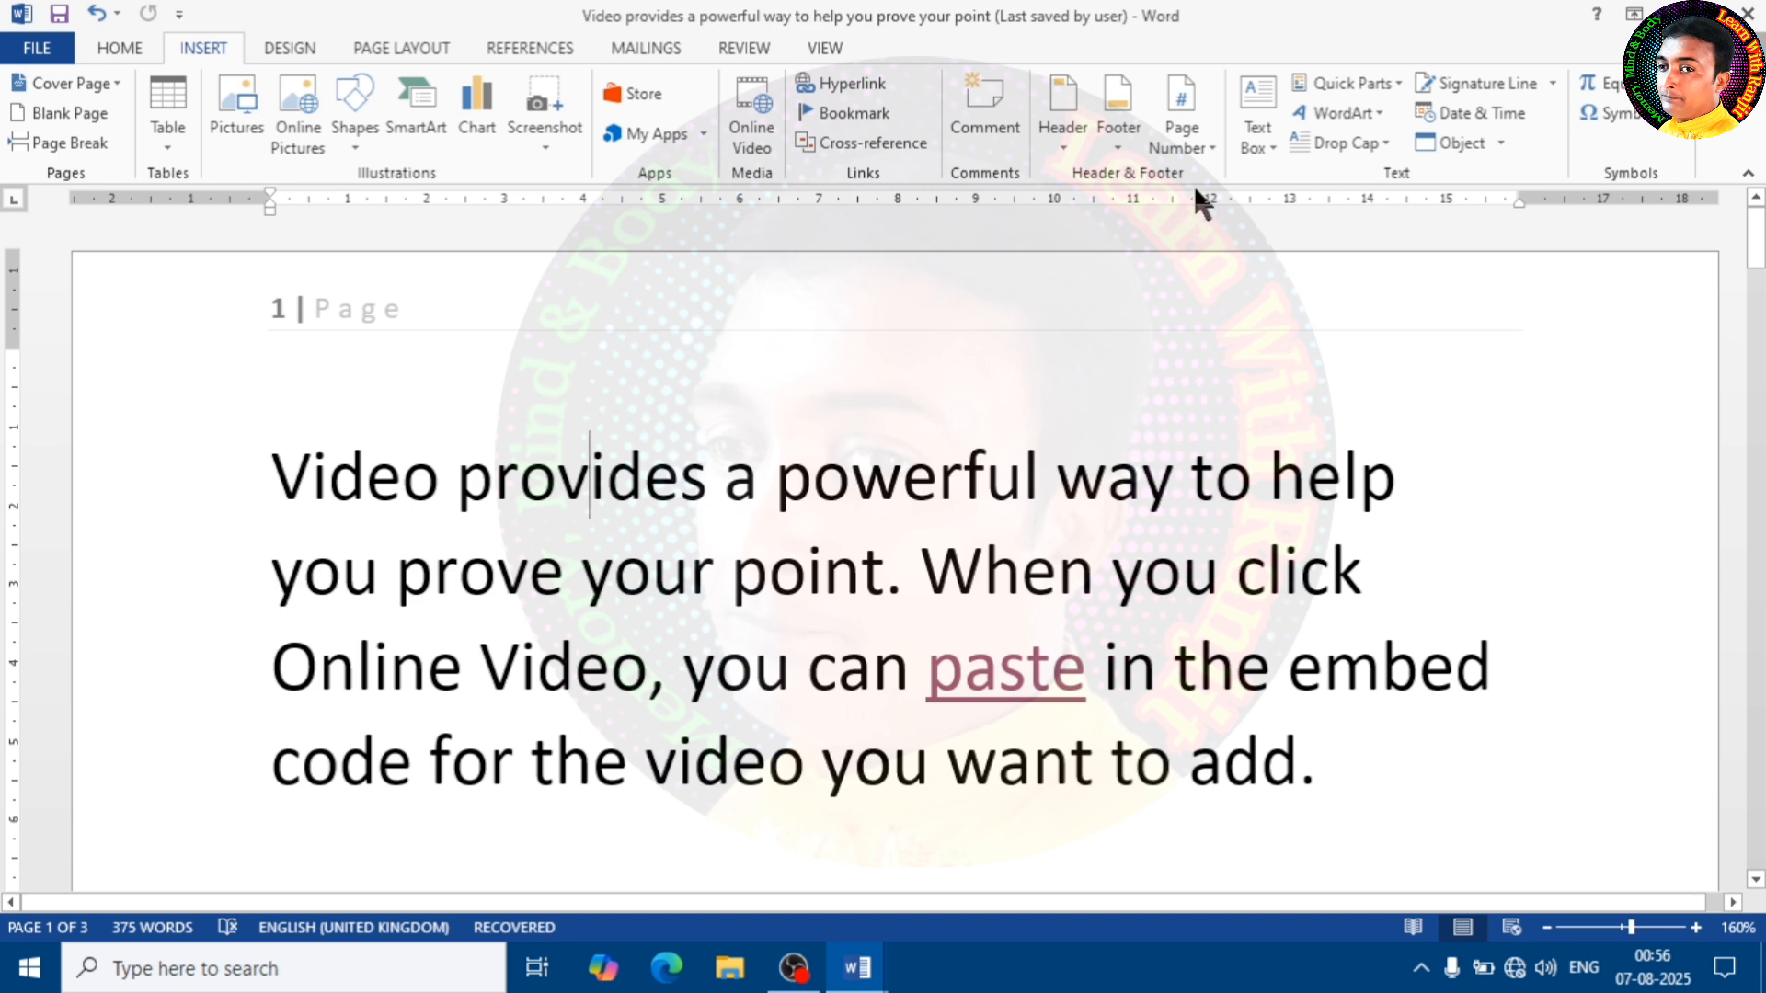
click(1203, 147)
click(1248, 337)
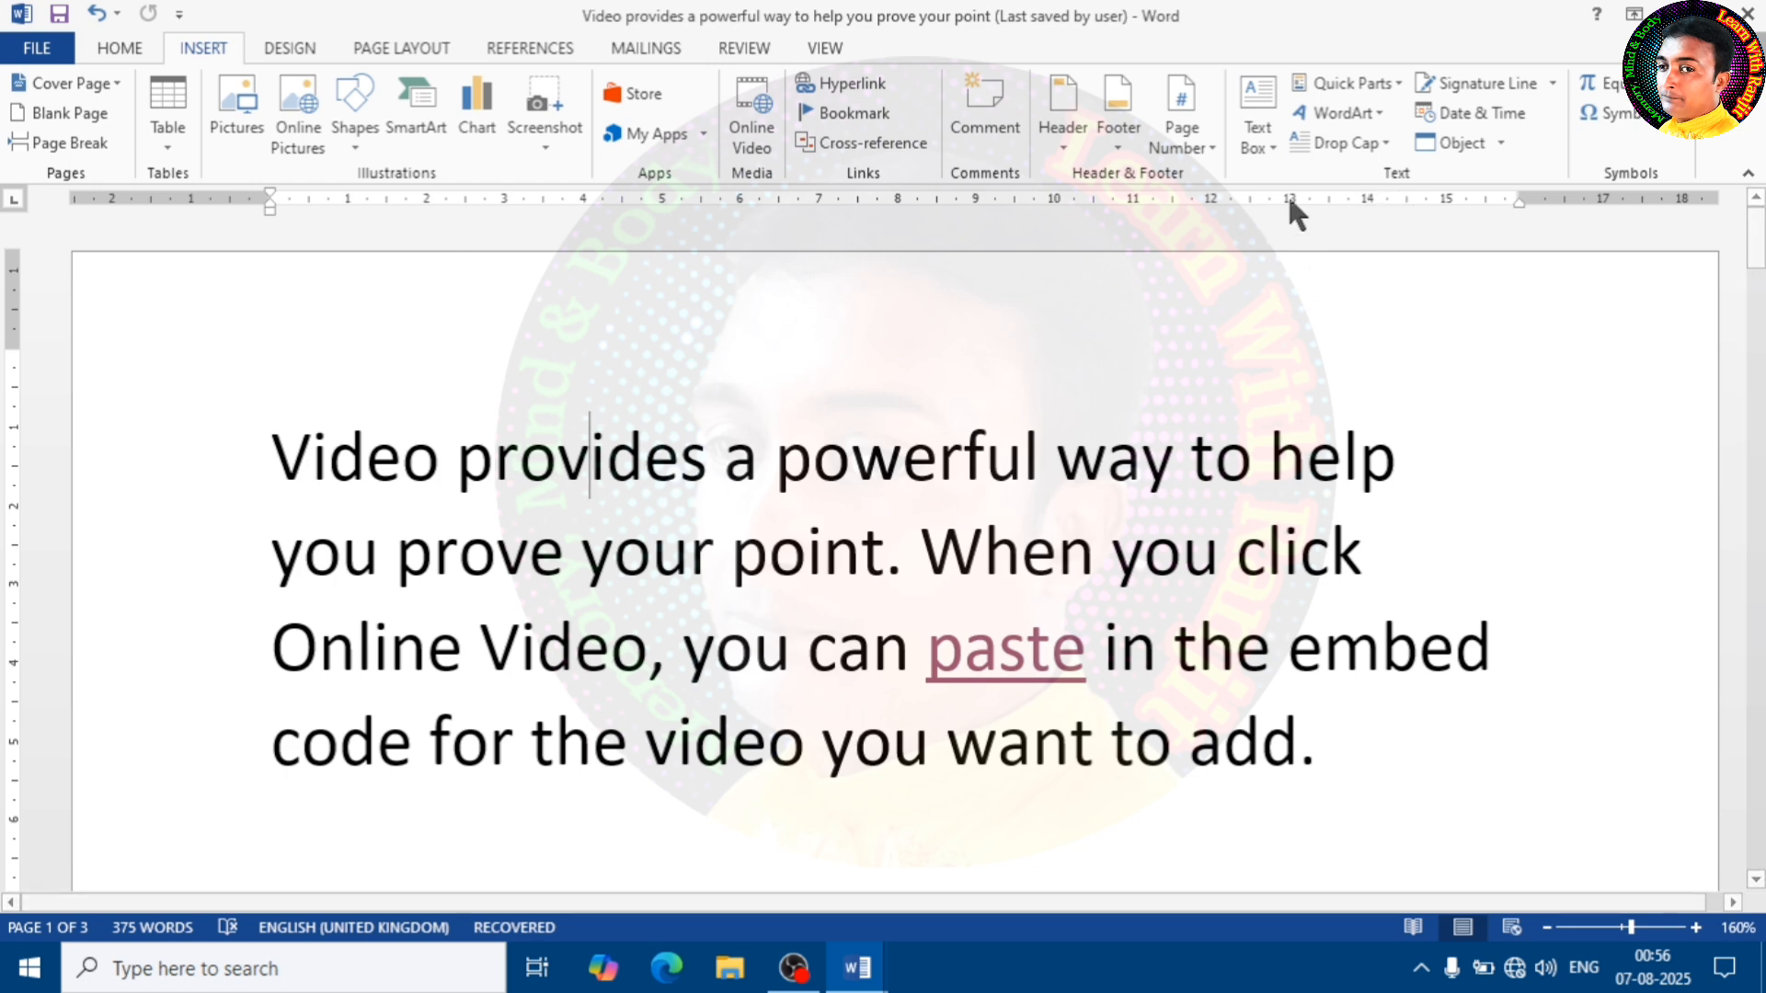
Draw a text box about 8.92 cm wide and 5.92 cm high in the blank area below the first page's paragraph
click(1264, 145)
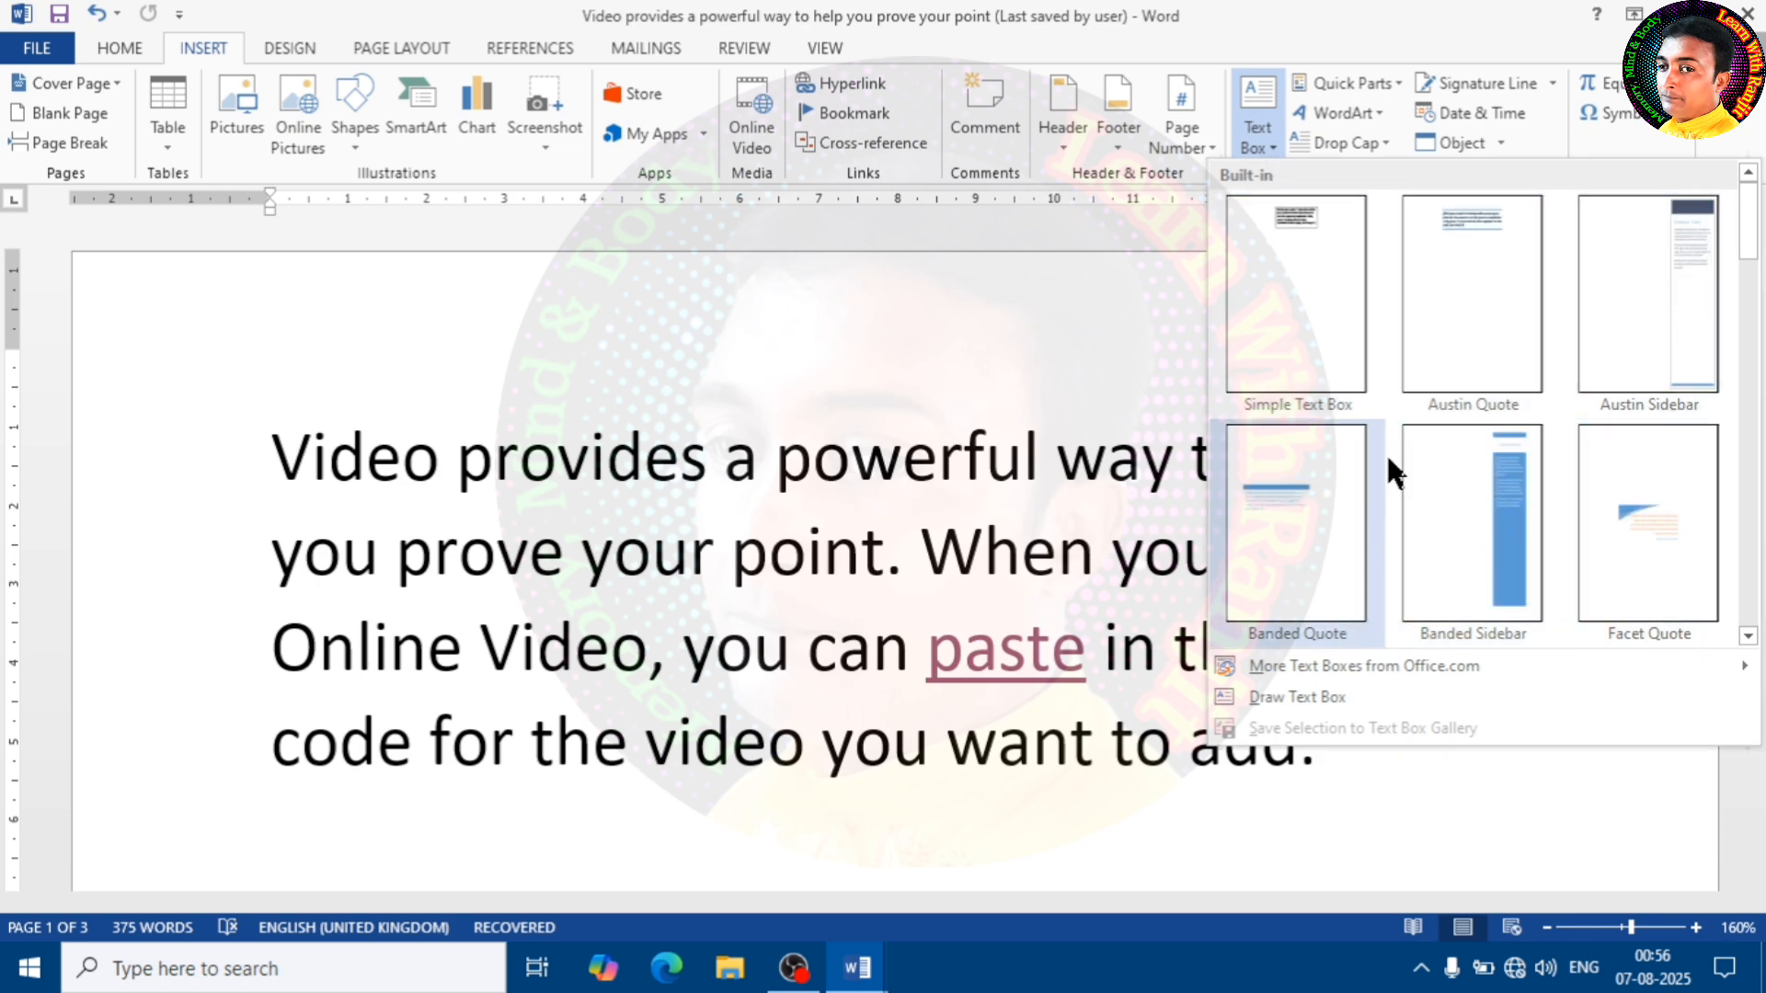
scroll(1395, 395, down, 5)
scroll(1392, 402, up, 5)
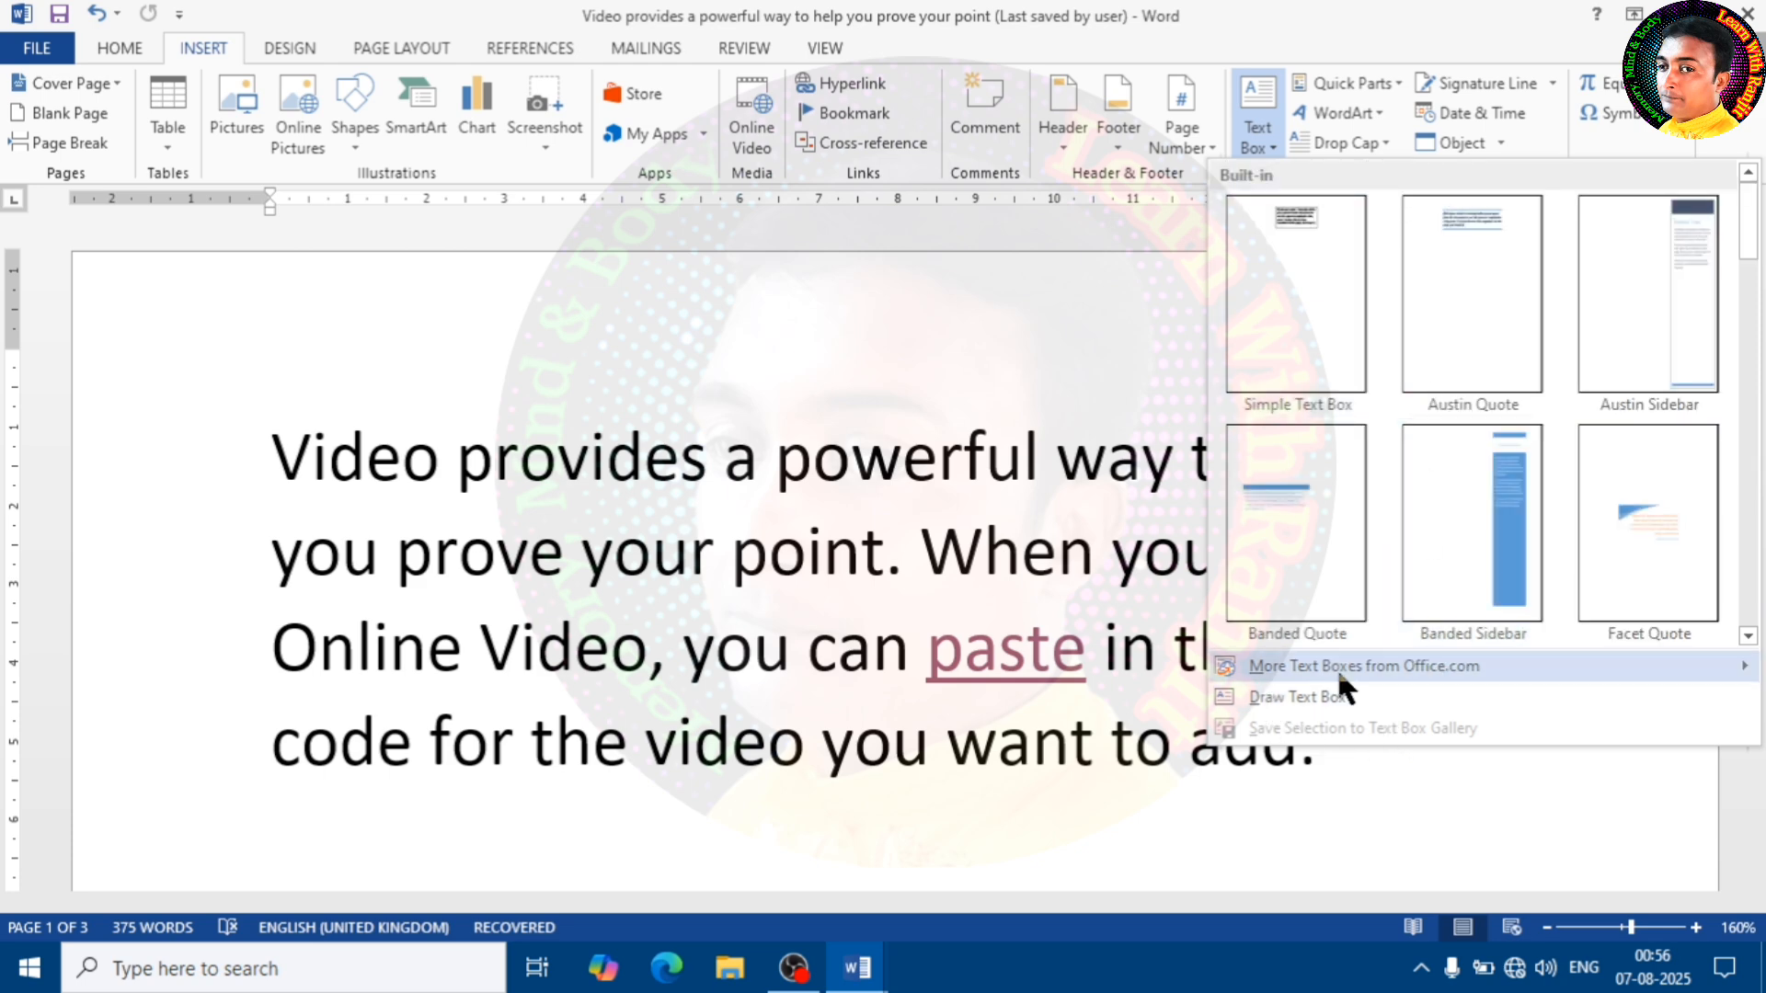
click(1307, 697)
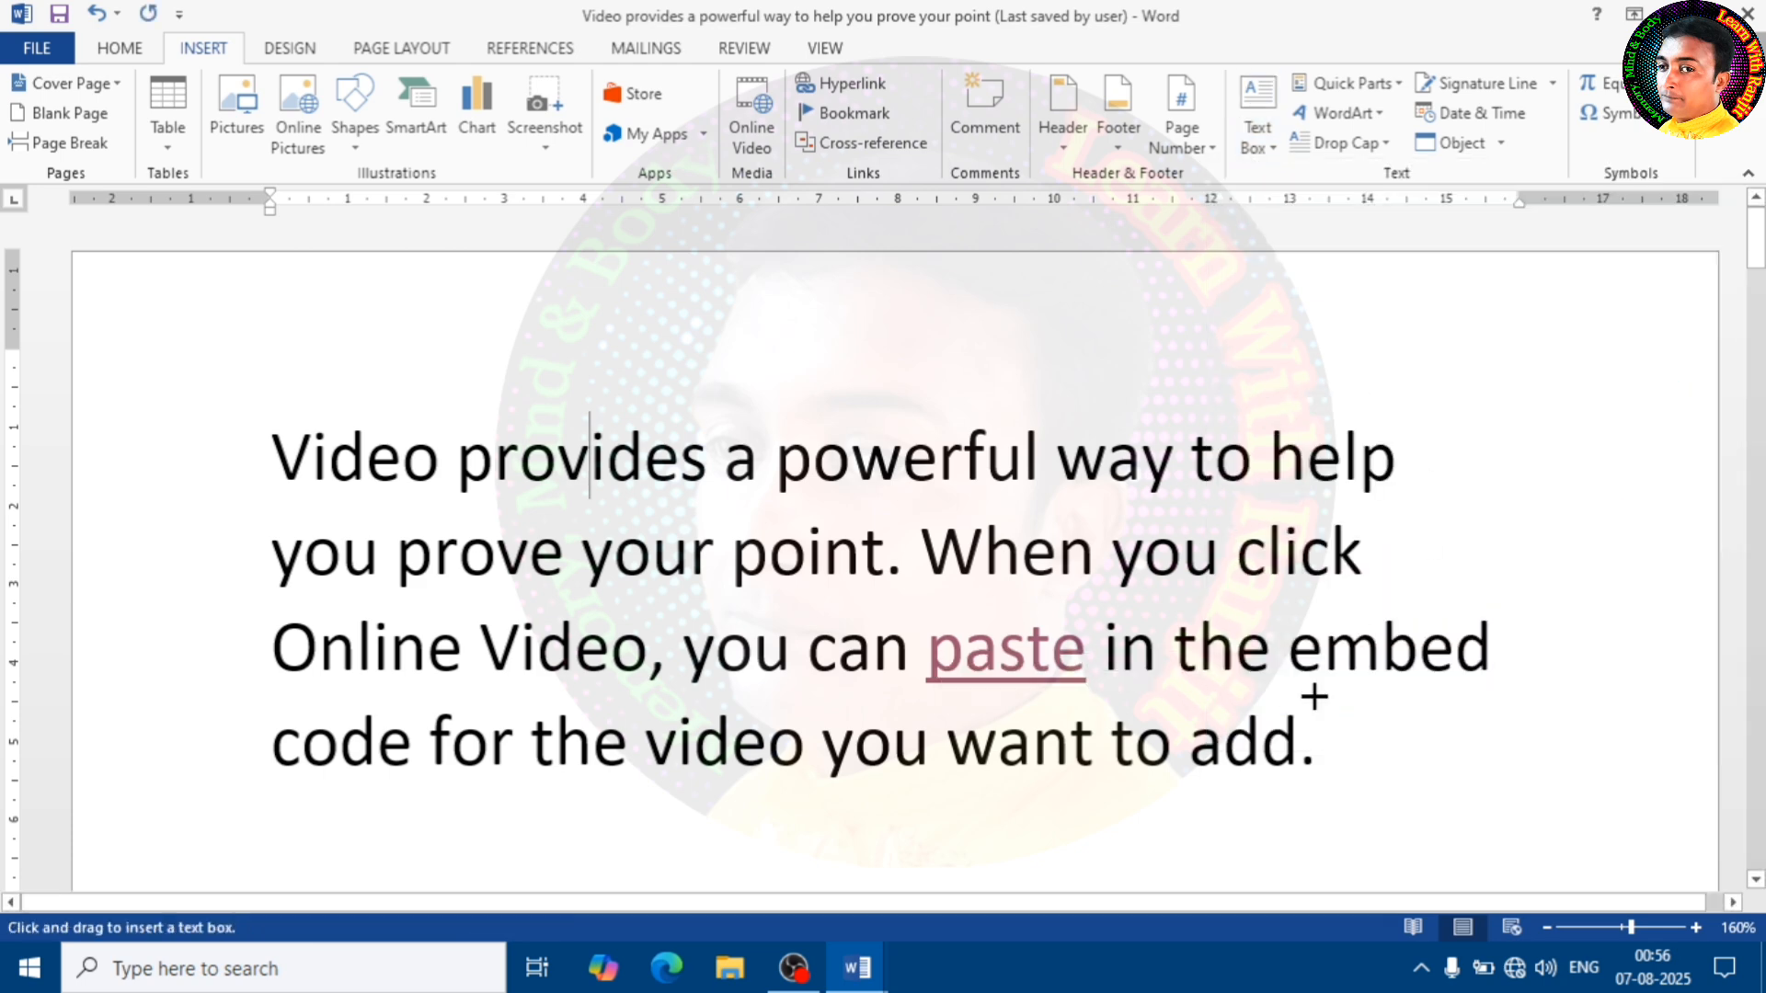
scroll(1254, 619, down, 5)
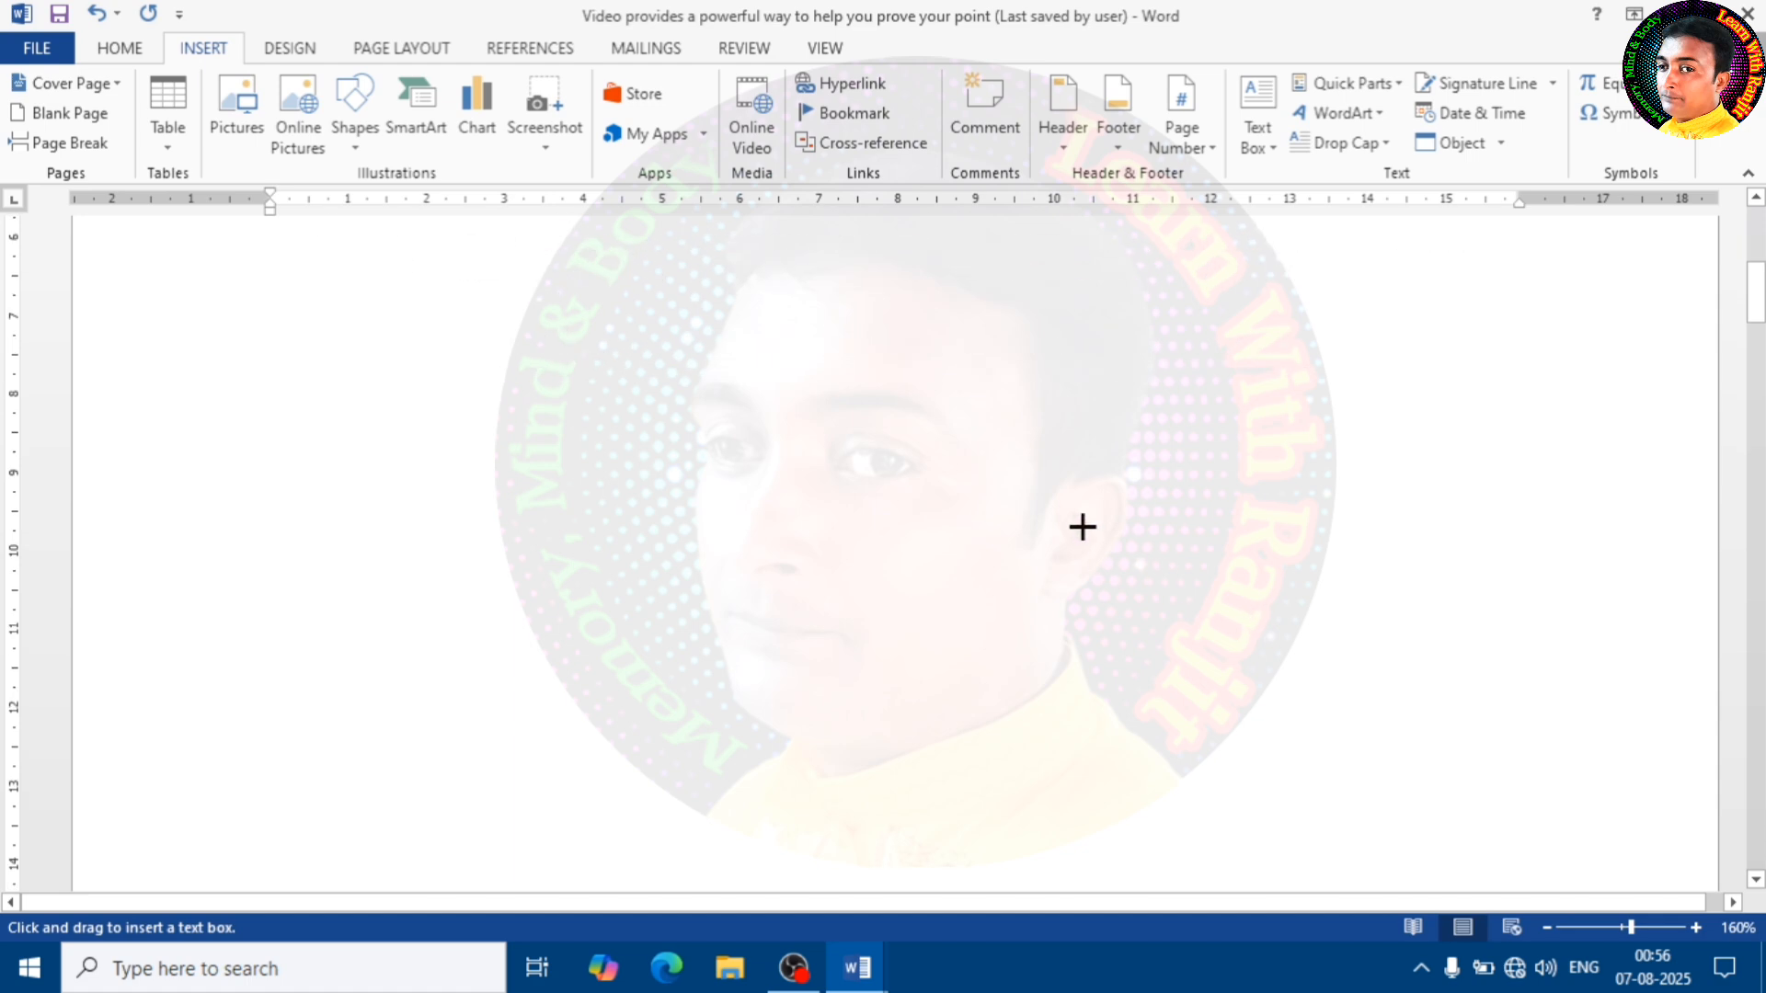
mouse_move(936, 369)
mouse_down()
mouse_move(1356, 674)
mouse_move(1526, 781)
mouse_move(1655, 826)
mouse_move(1622, 834)
mouse_up()
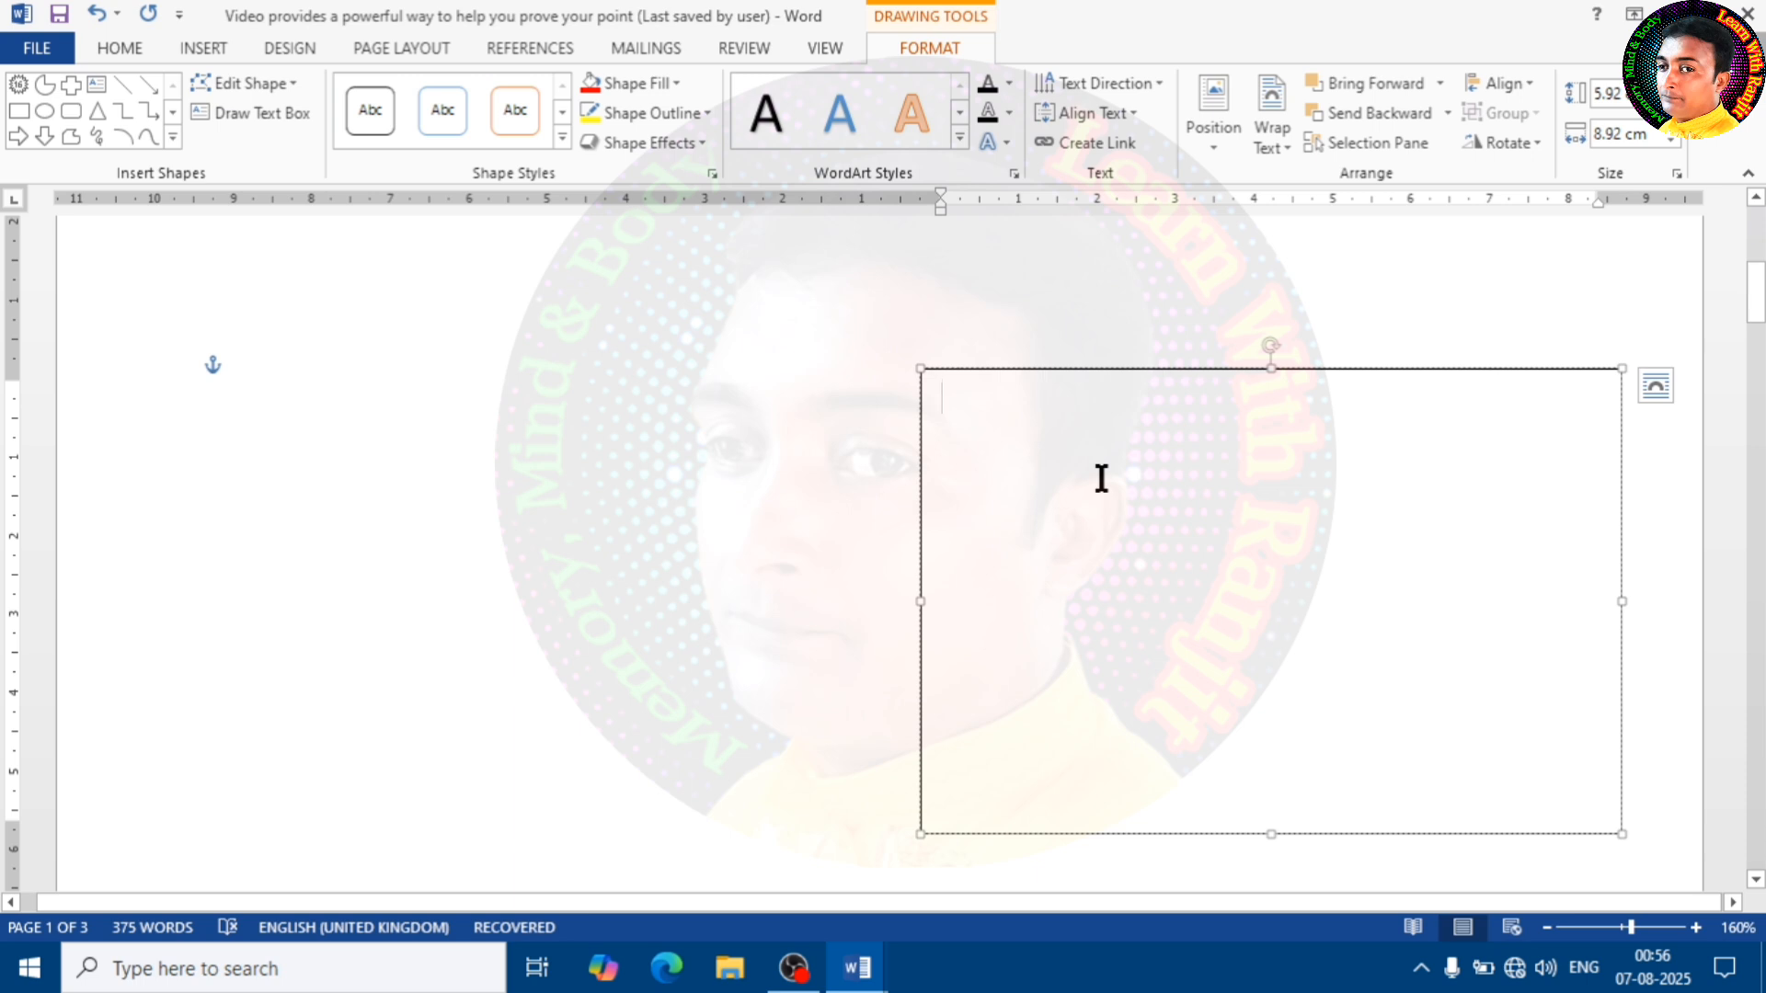
Enter three lines of sample text in the text box: "Hsdfjhk hsdhfk hshfs", "Sjbf, jes" and "embf"
text(hsdf)
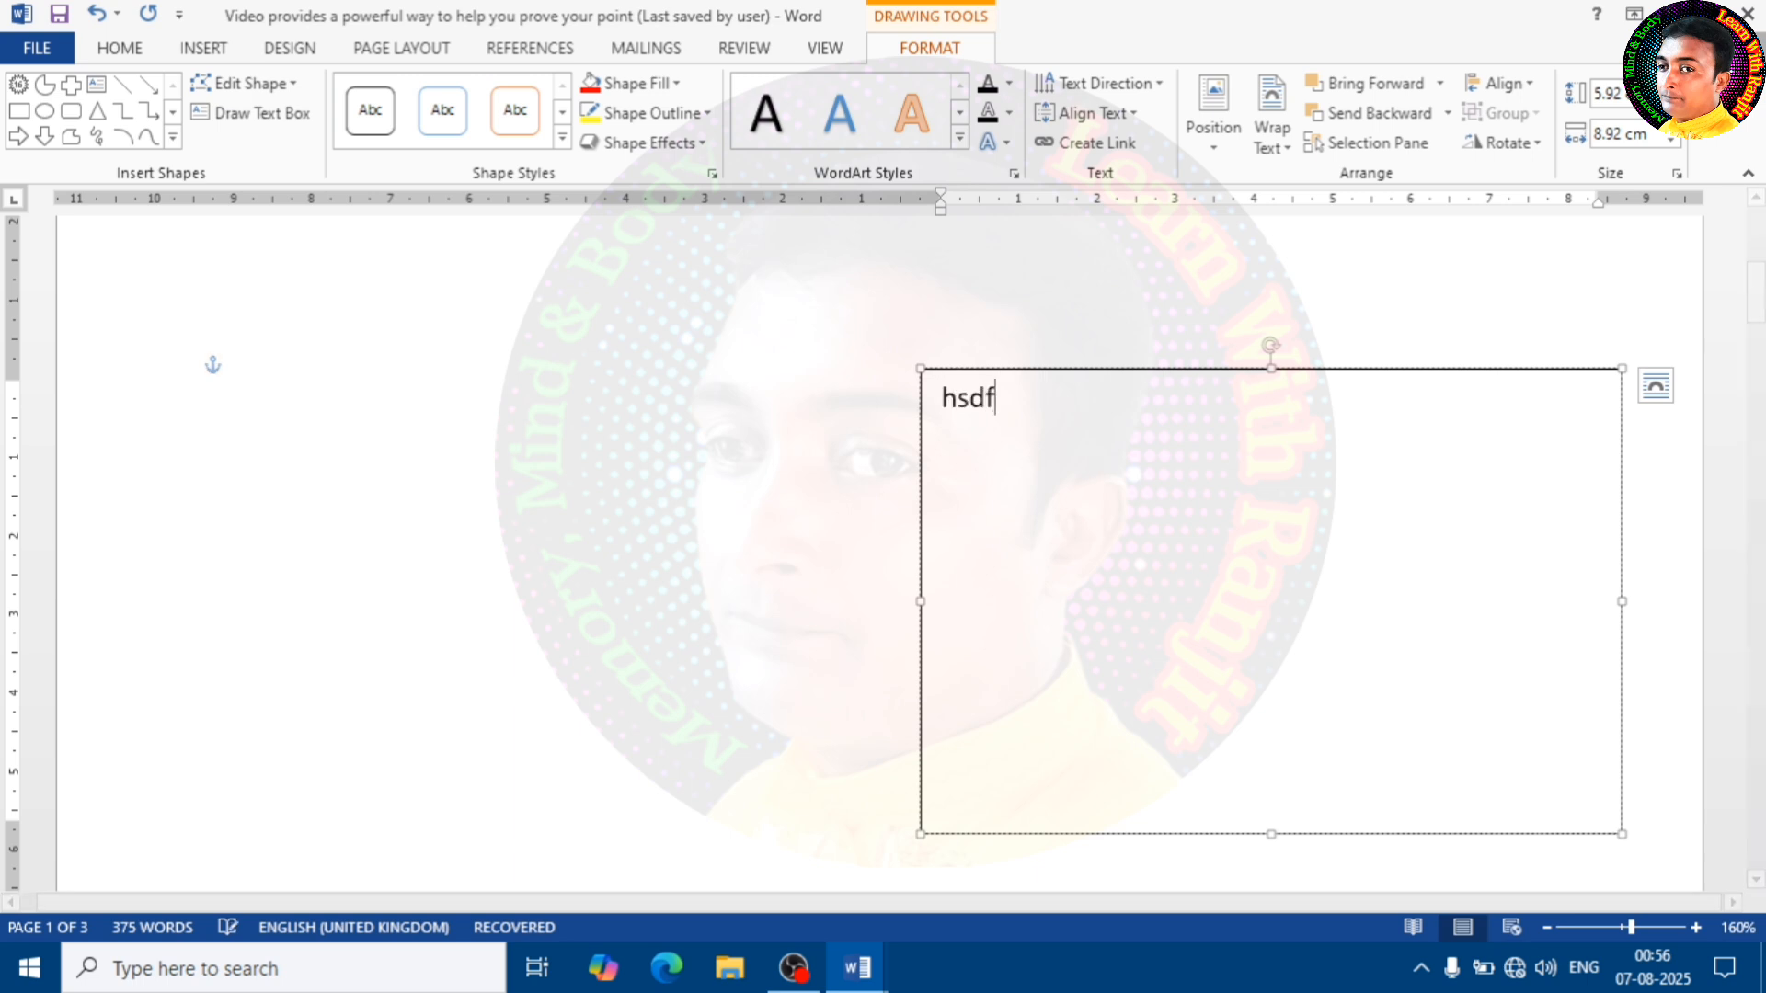
text(jhk hsdhfk hshfs)
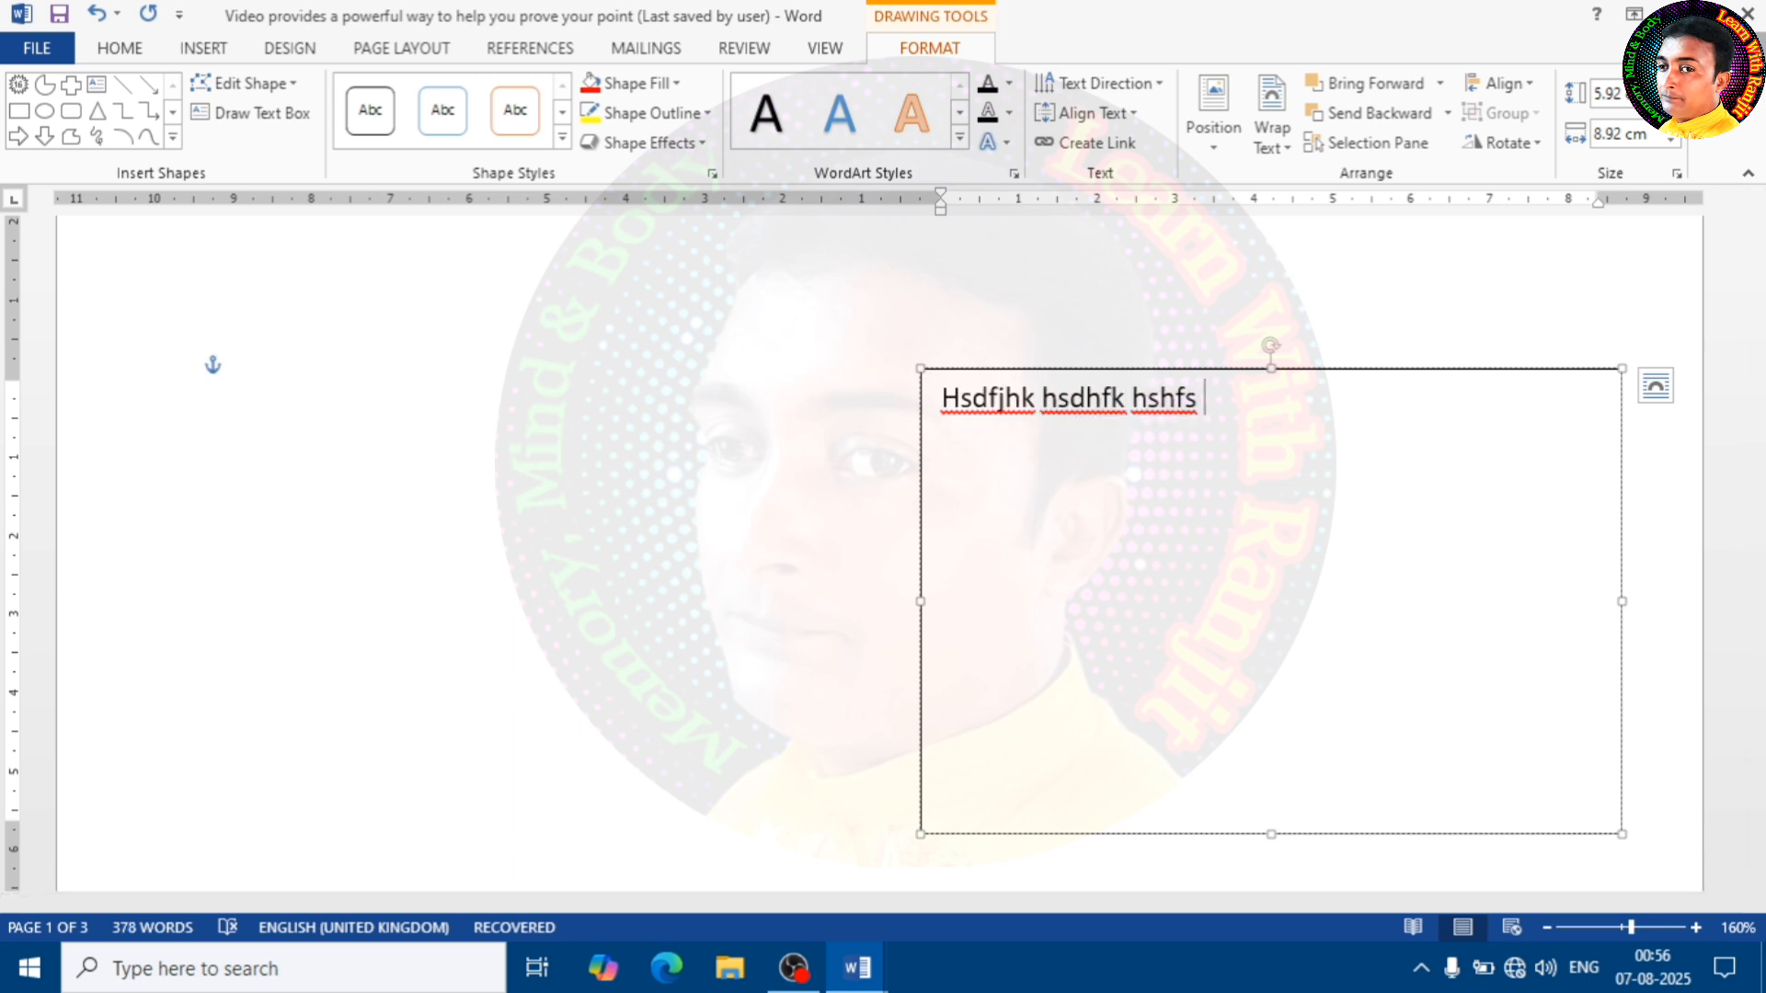
key(Return)
text(sjbf, jes)
key(Return)
text(embf)
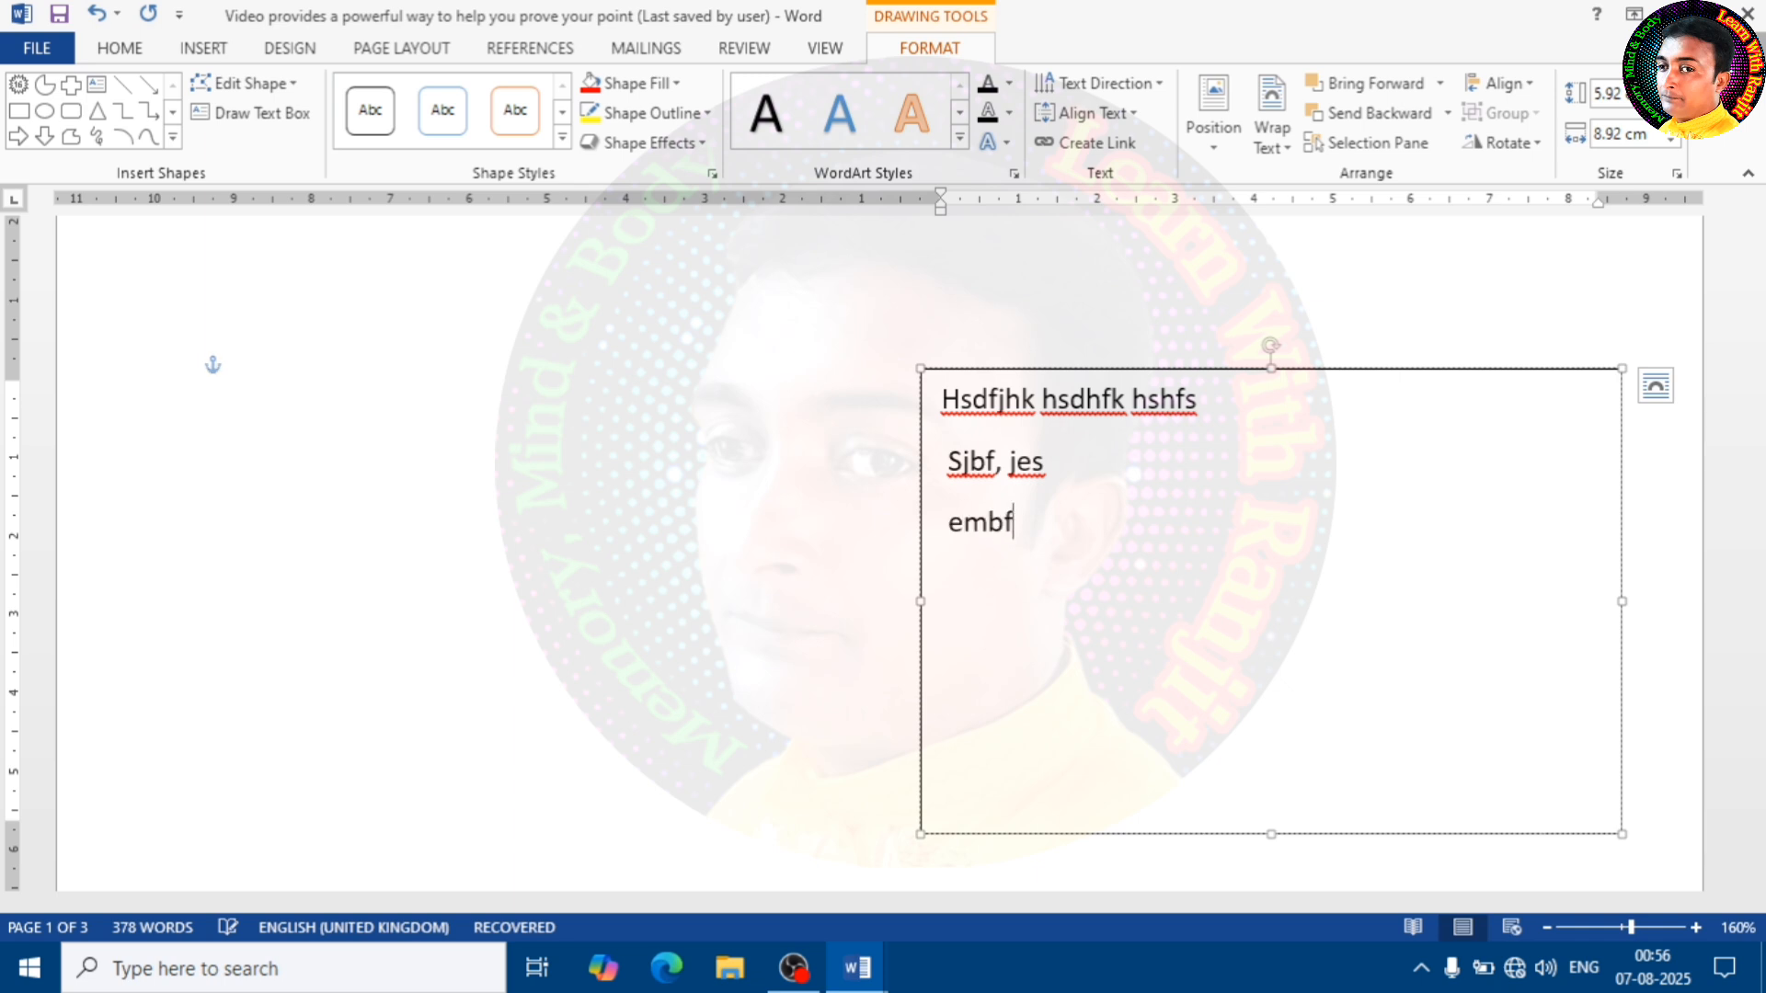
Fill the text box with a dark grey theme colour and give it a red outline
click(1329, 369)
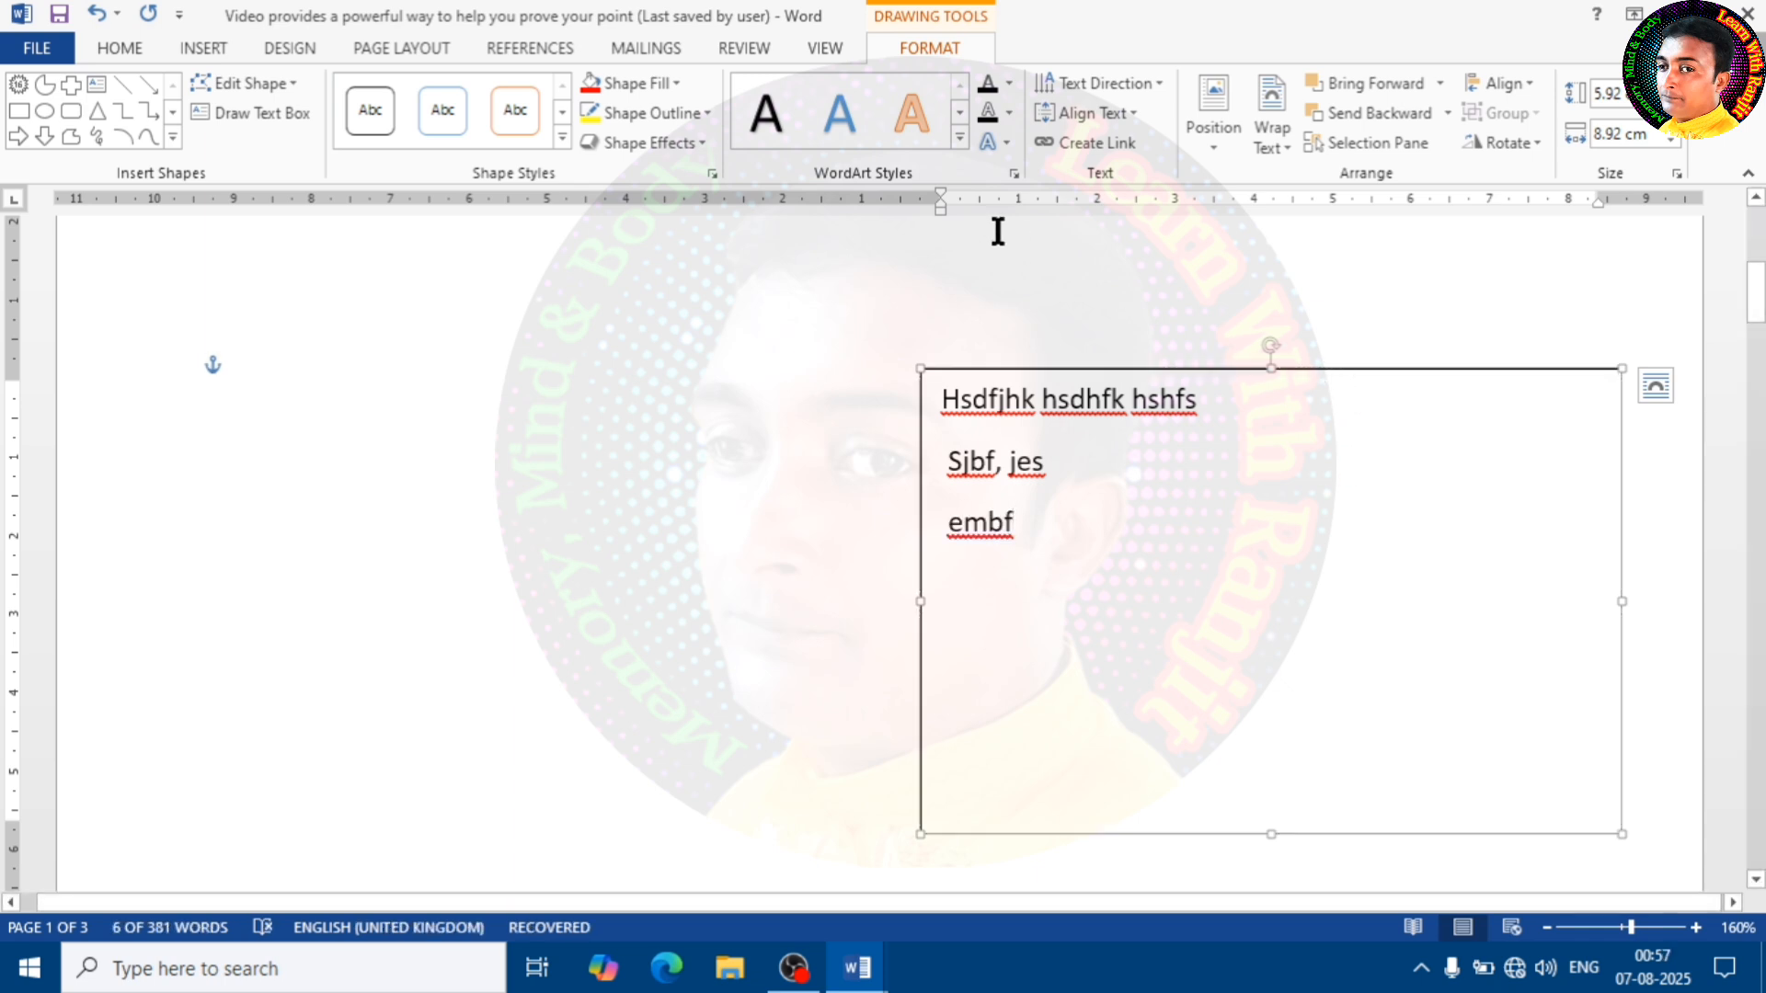
click(639, 83)
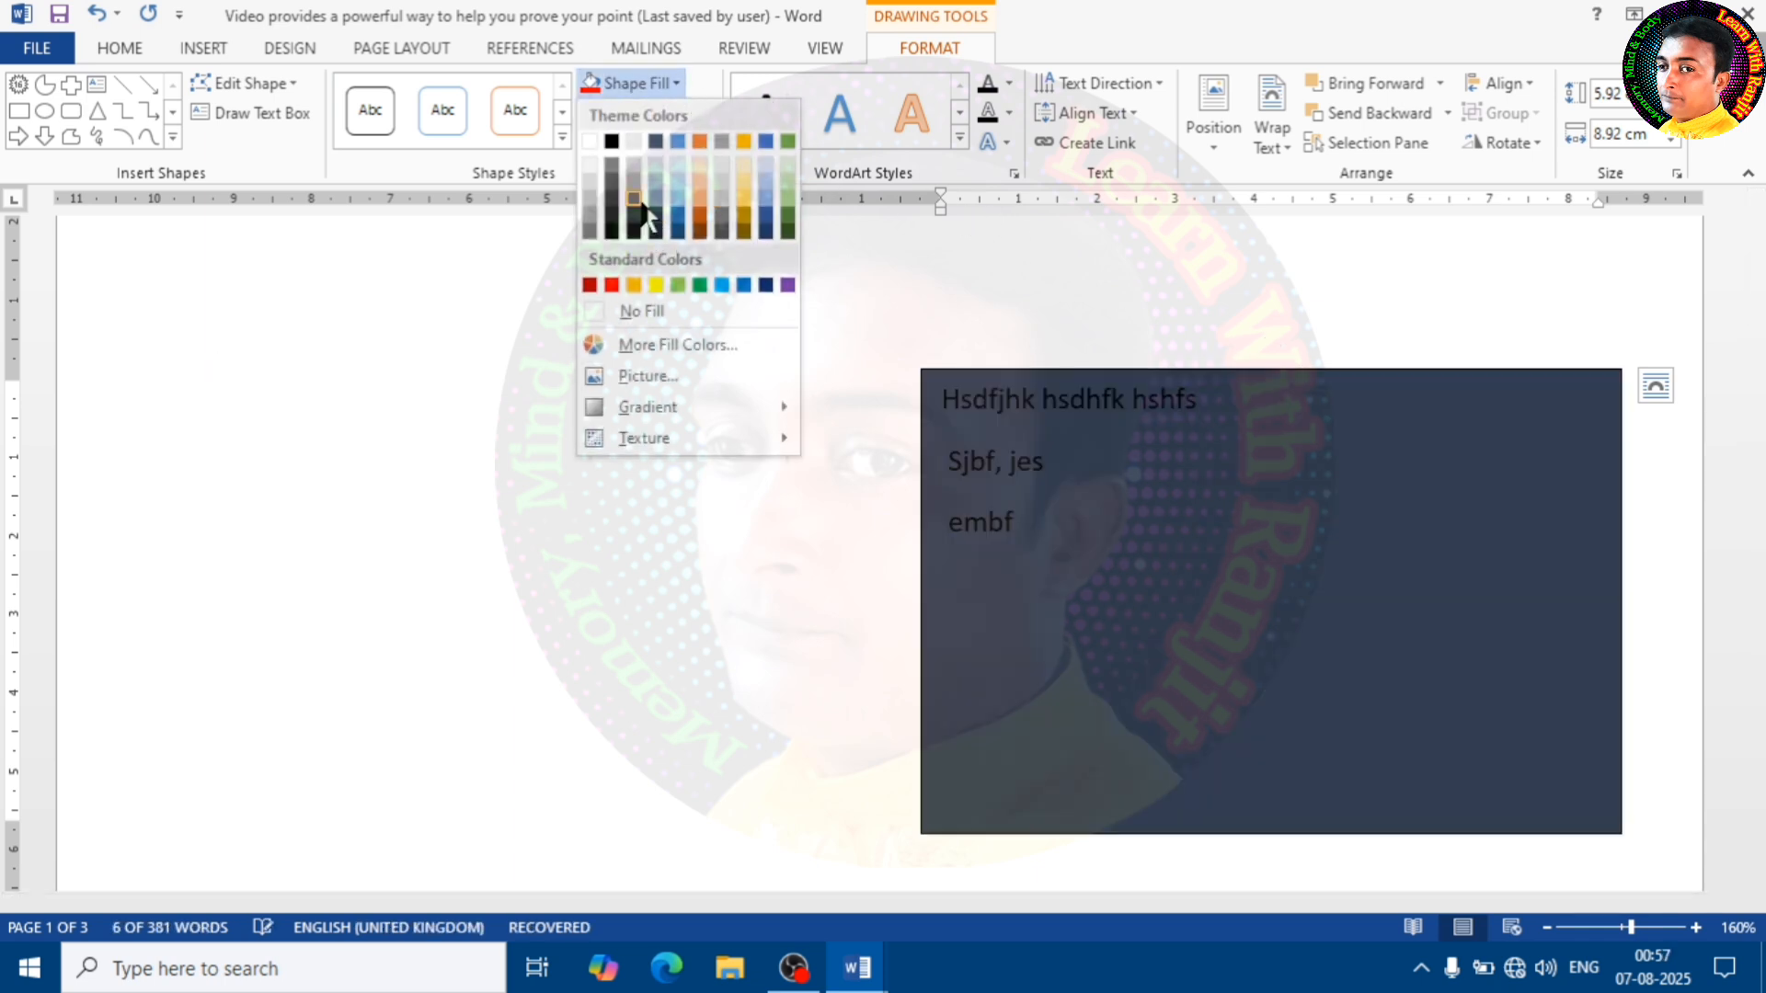
click(652, 204)
click(703, 111)
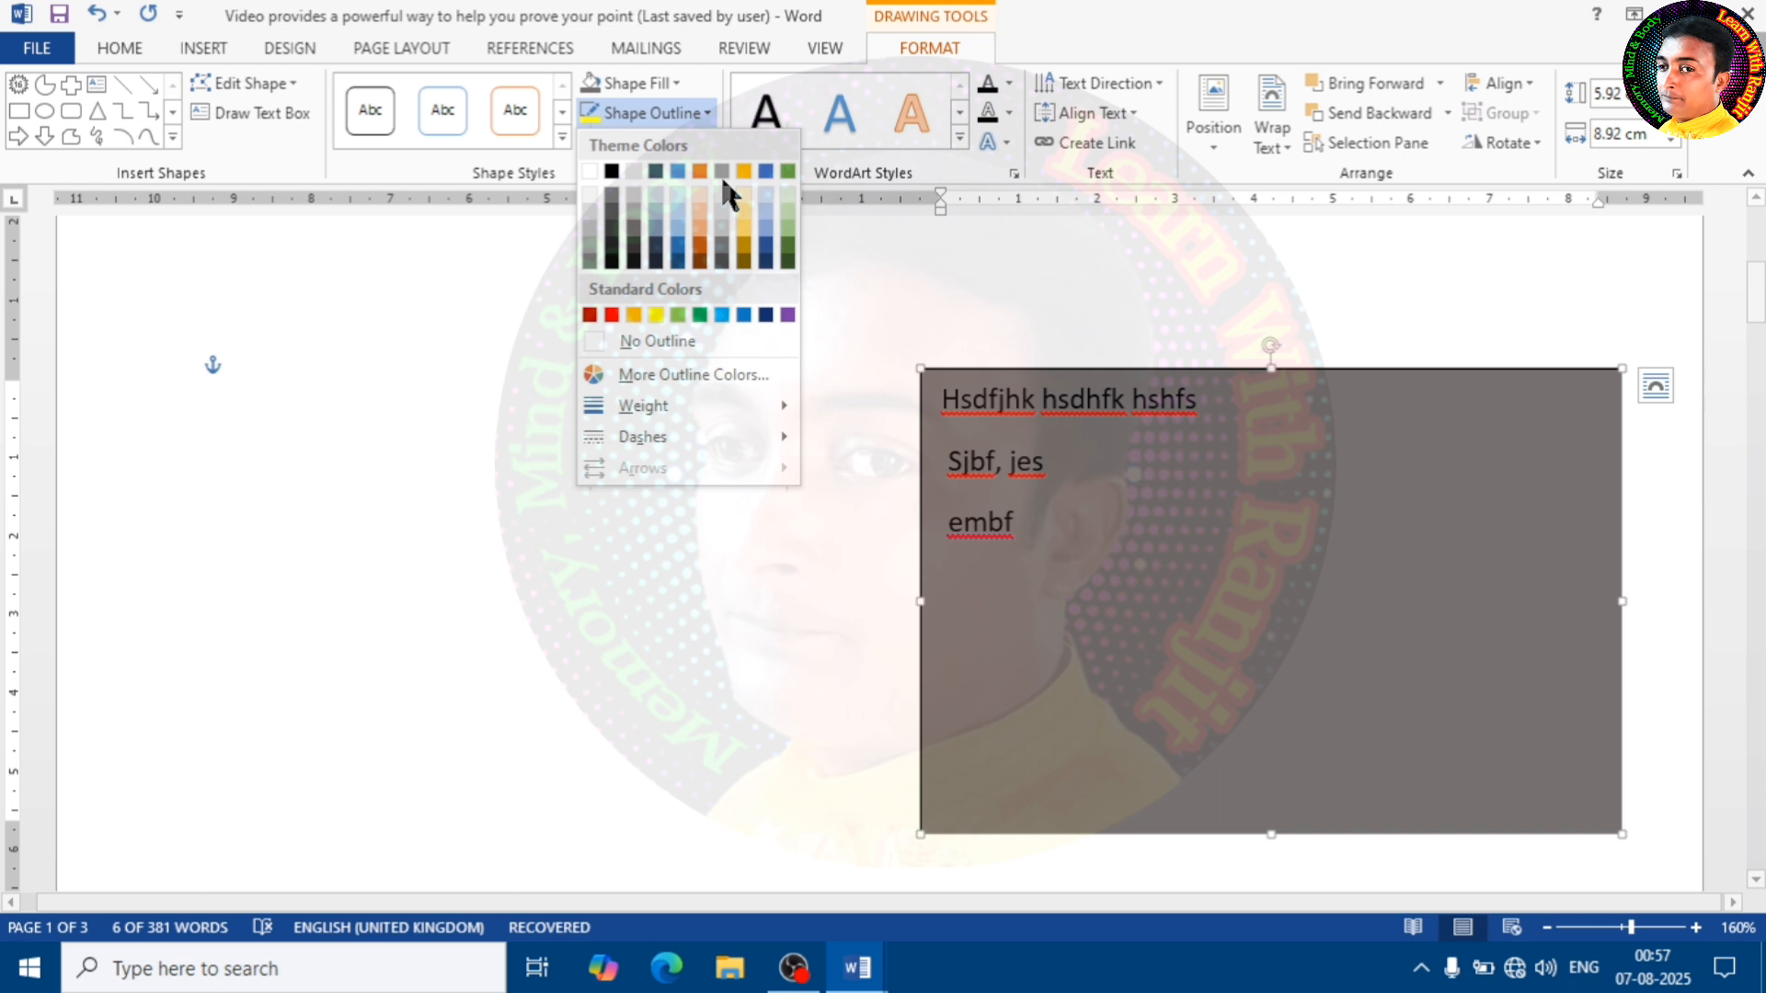
click(612, 316)
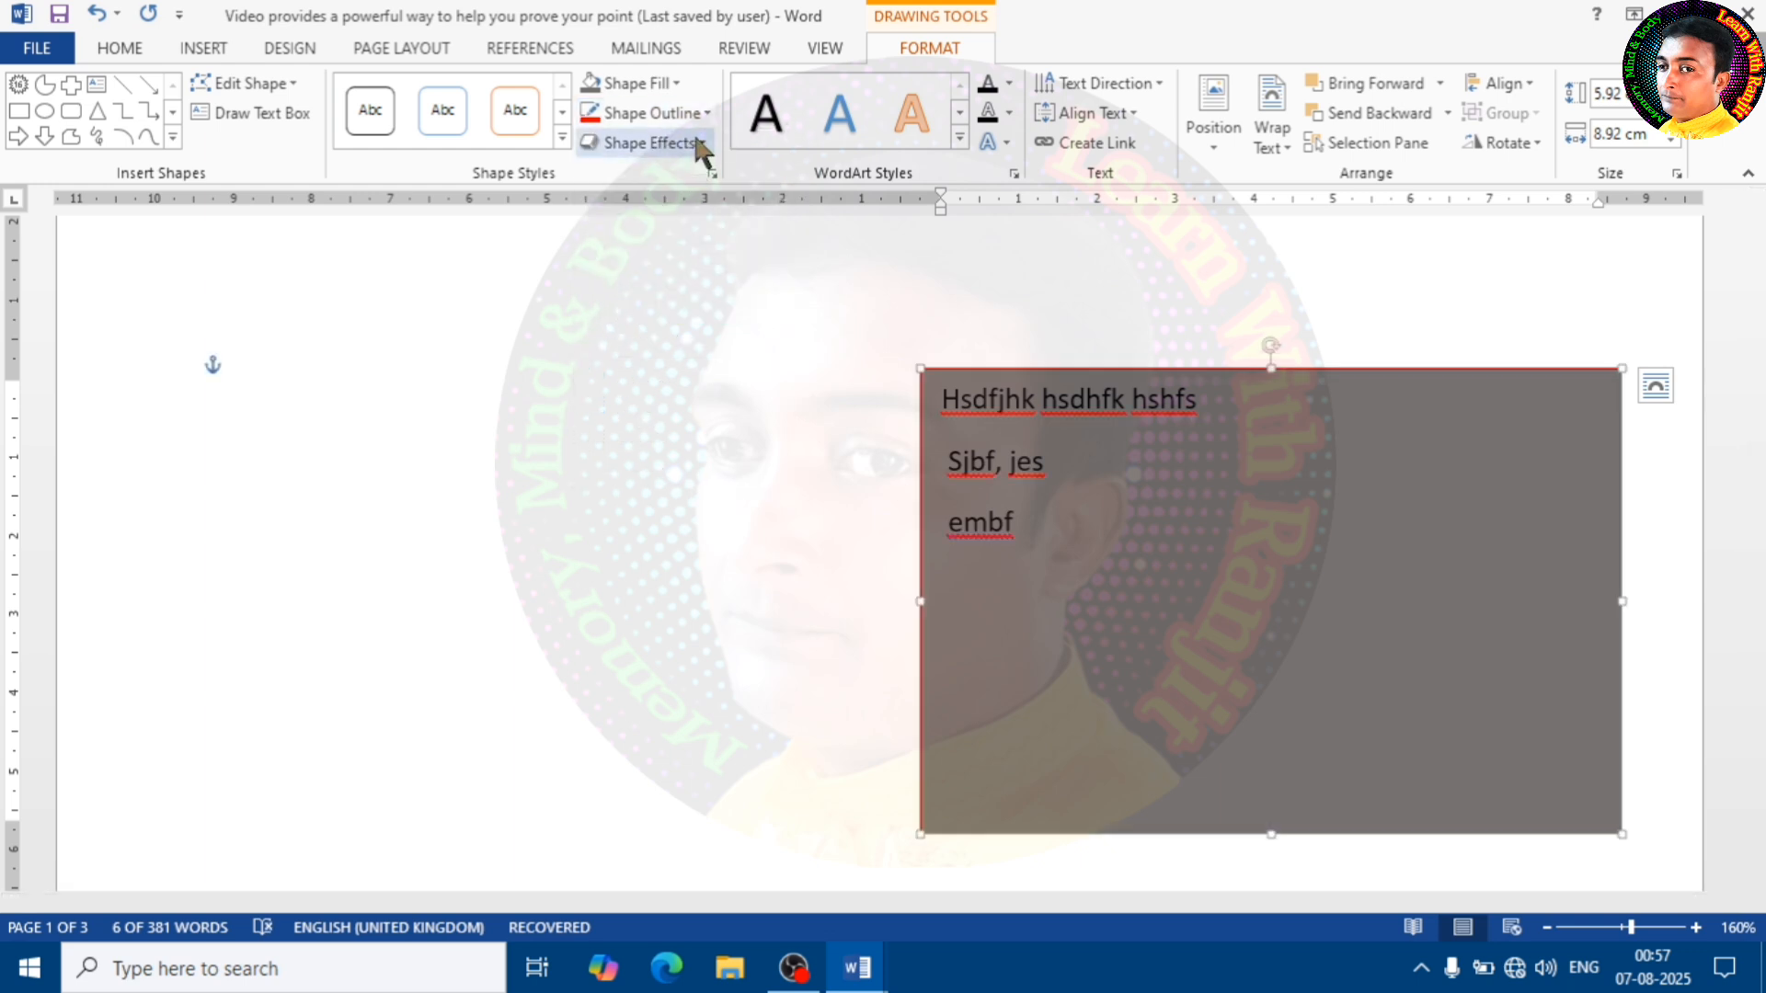
Make the text box outline thick and dotted, and recolour it light green
click(710, 113)
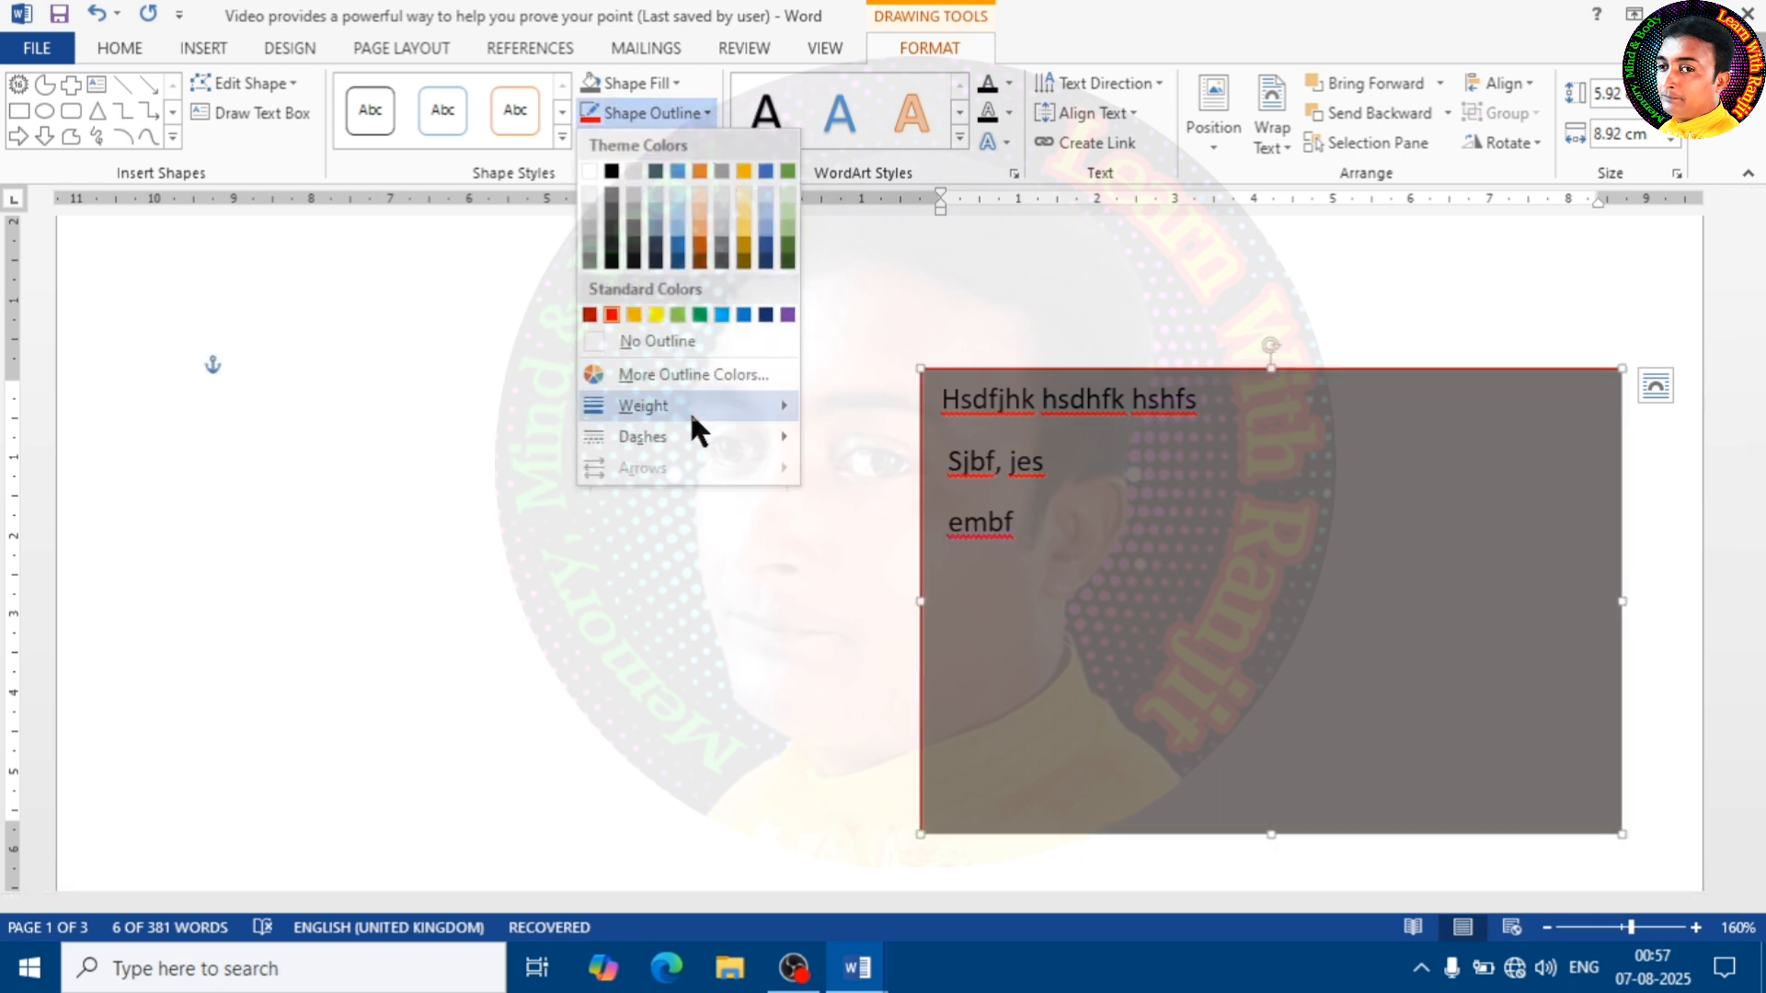
mouse_move(712, 418)
click(924, 578)
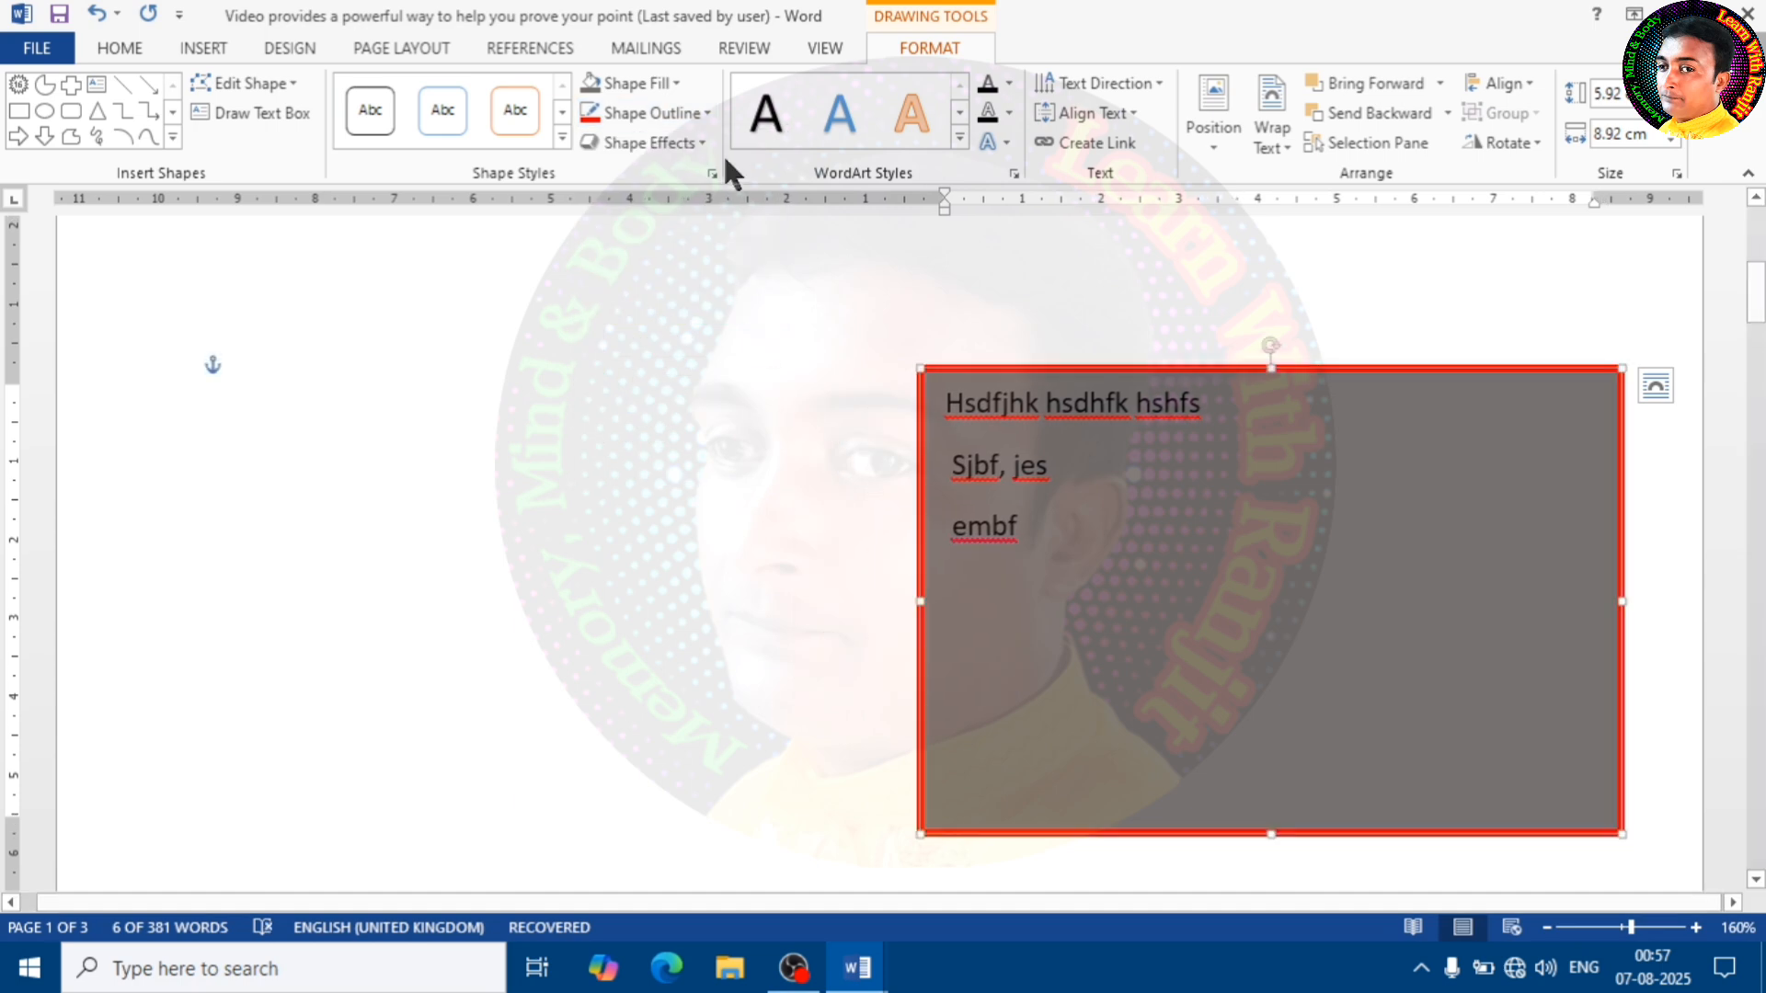
click(711, 112)
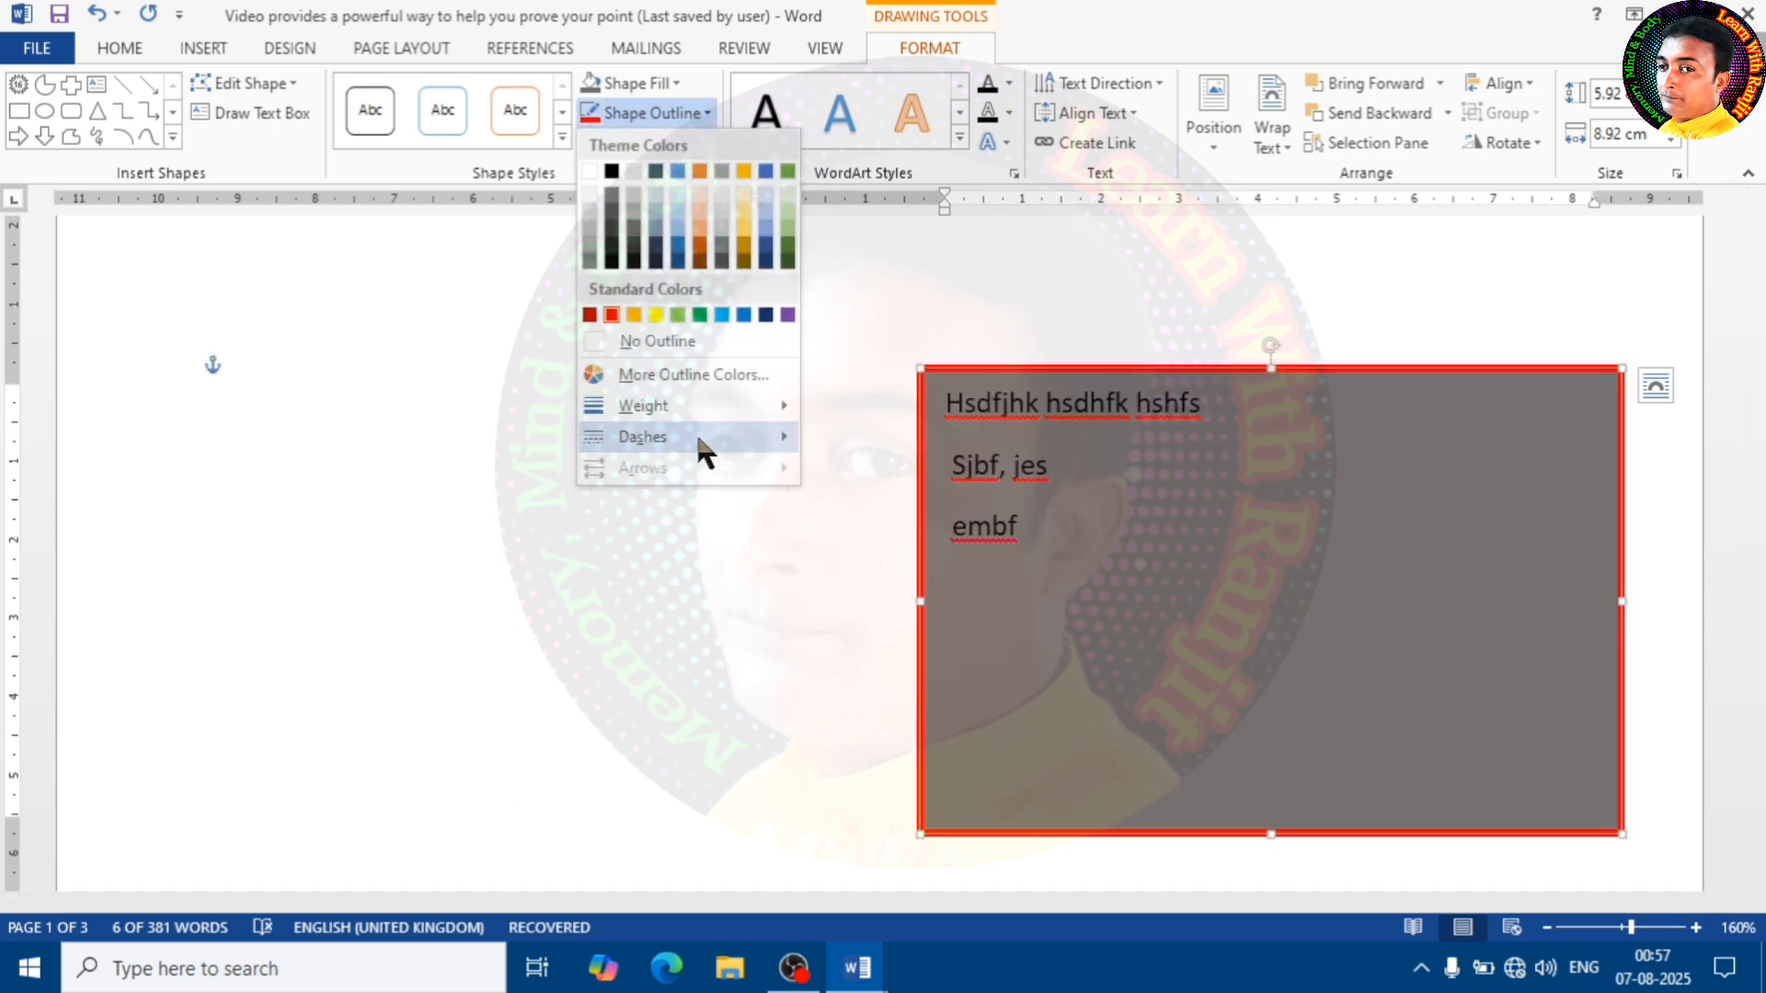
mouse_move(695, 436)
click(851, 477)
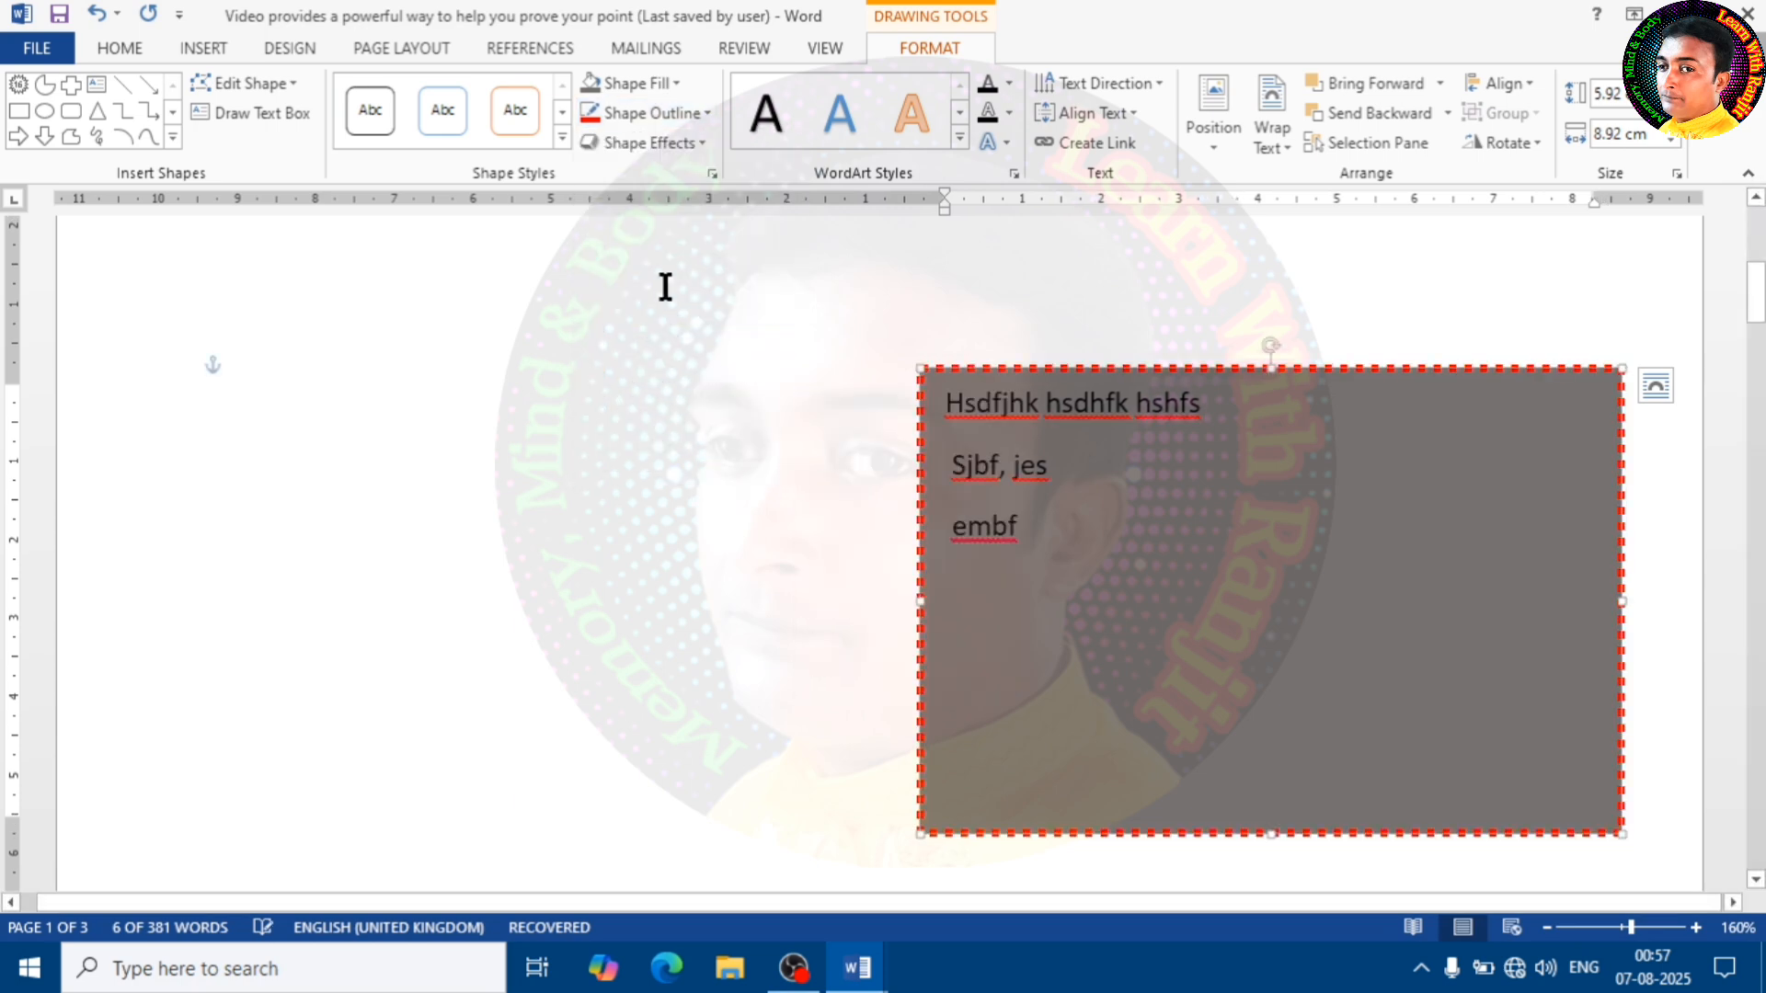
click(690, 114)
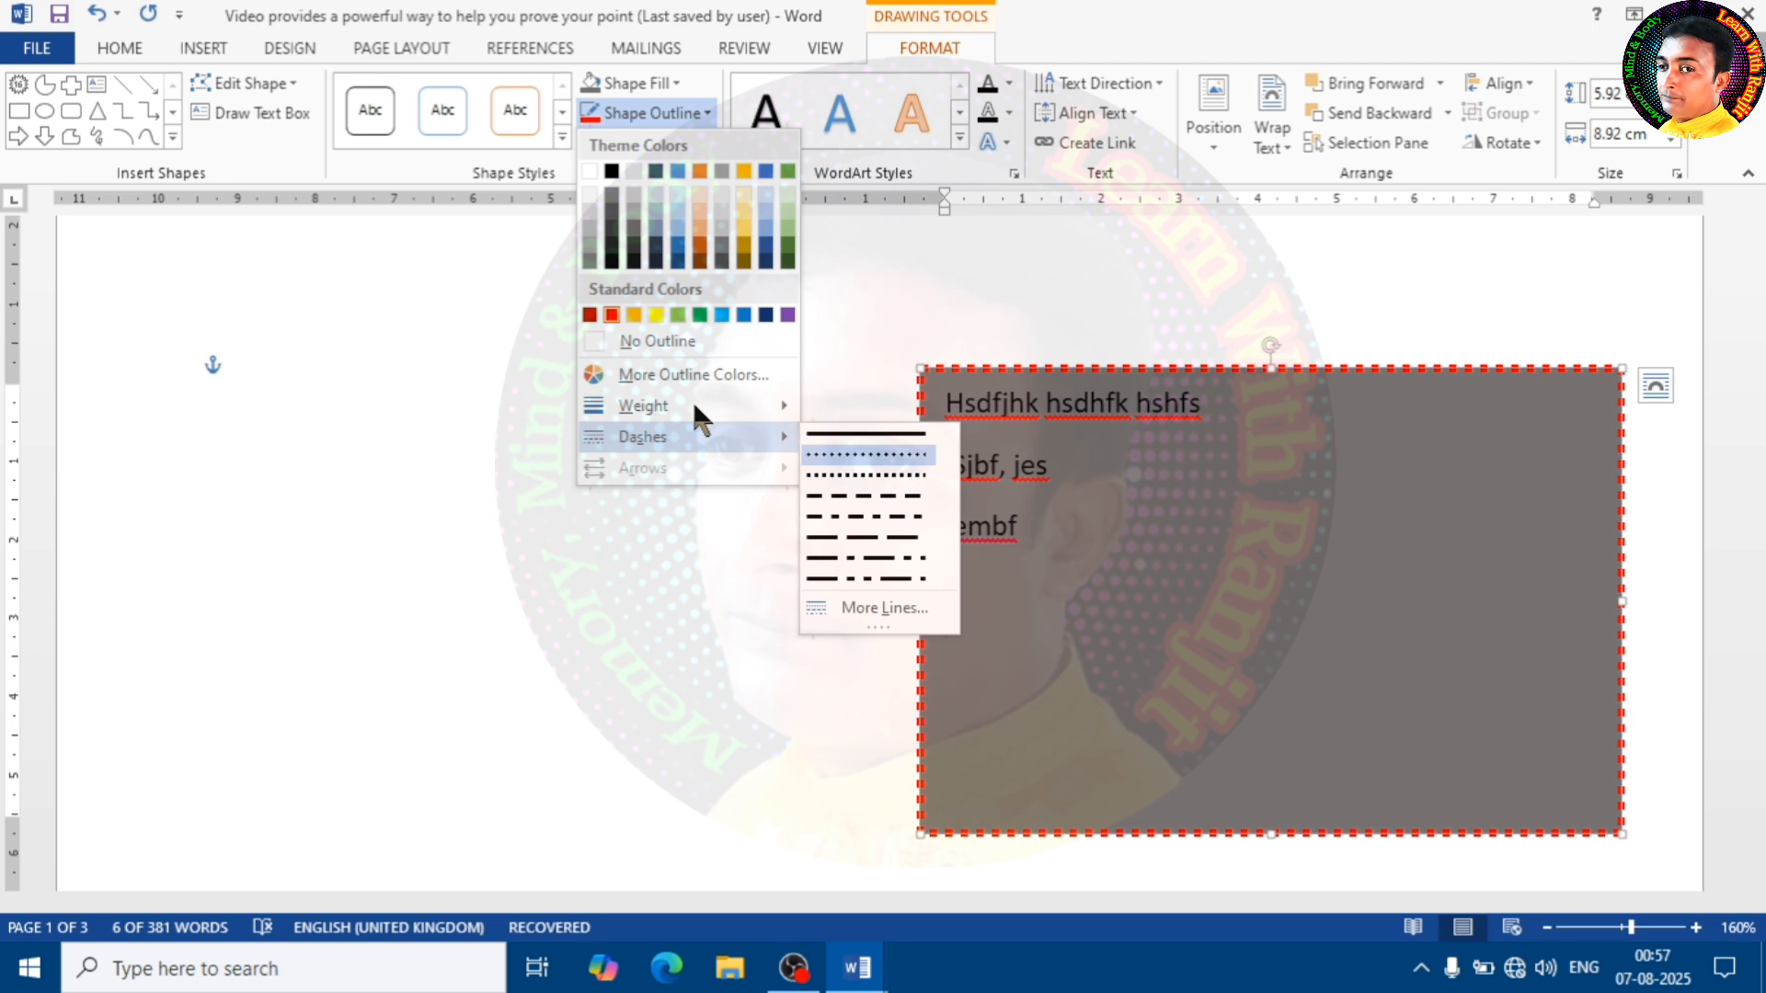
click(685, 315)
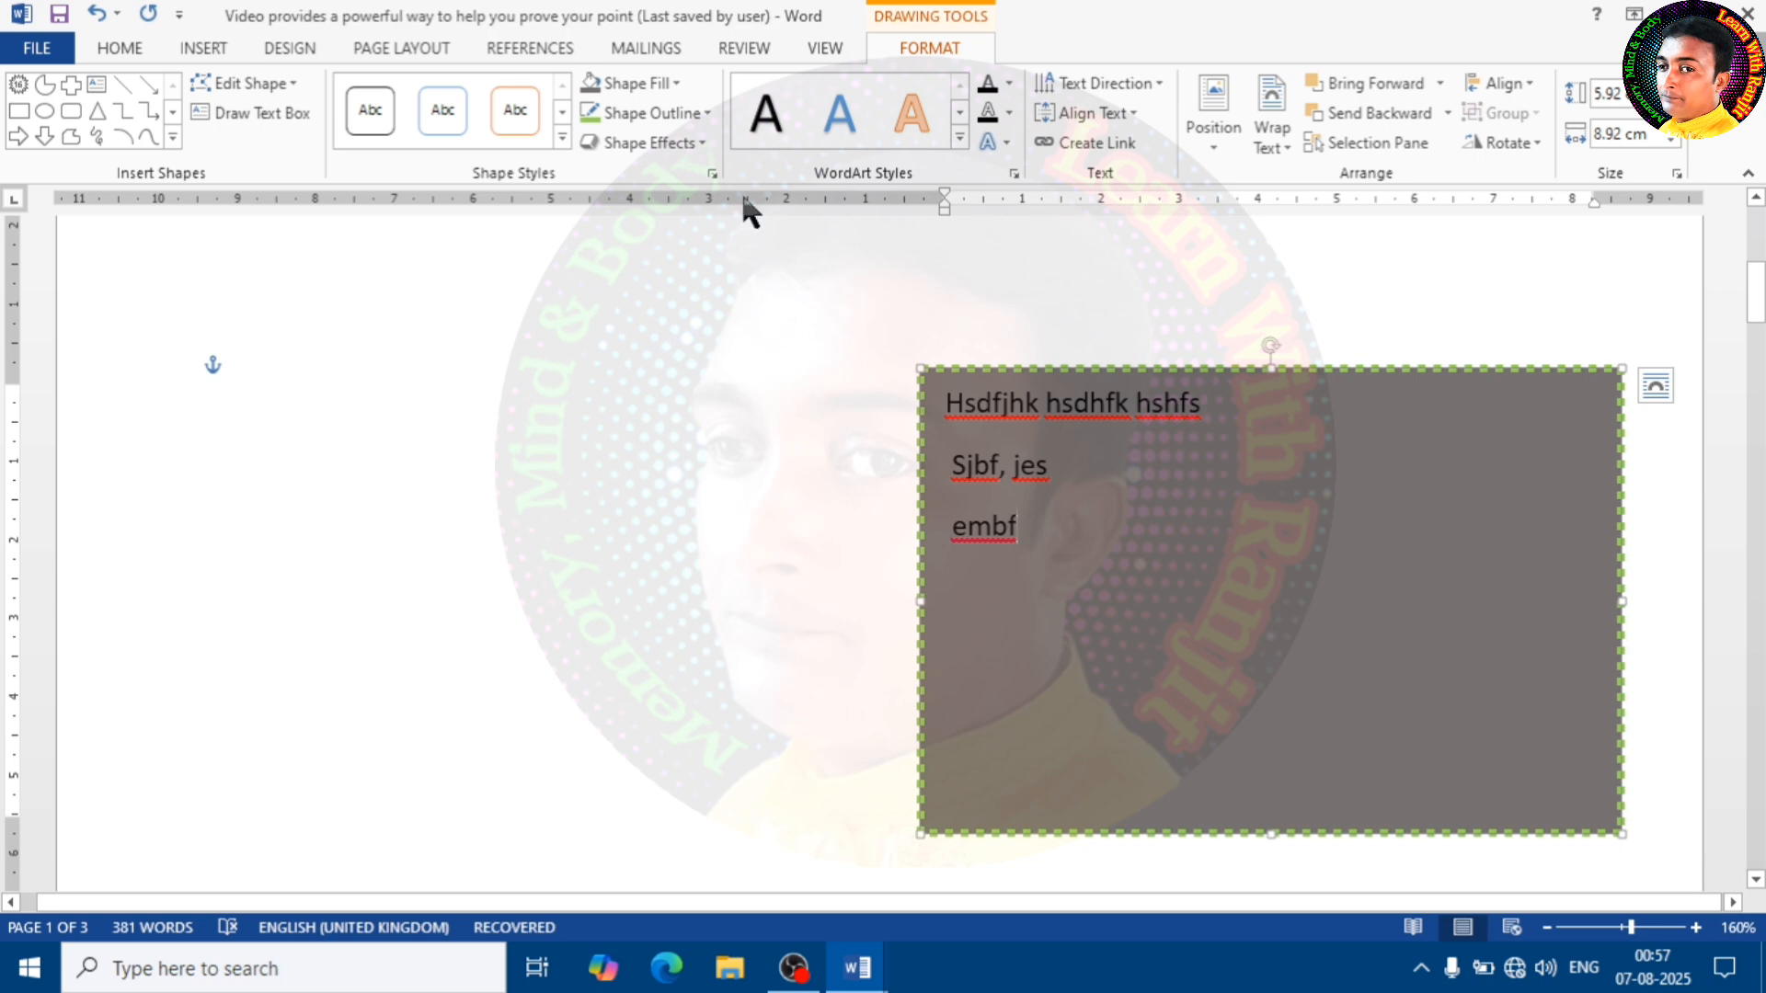
Remove the fill and the outline from the text box so only its text shows on the page
click(681, 82)
click(670, 306)
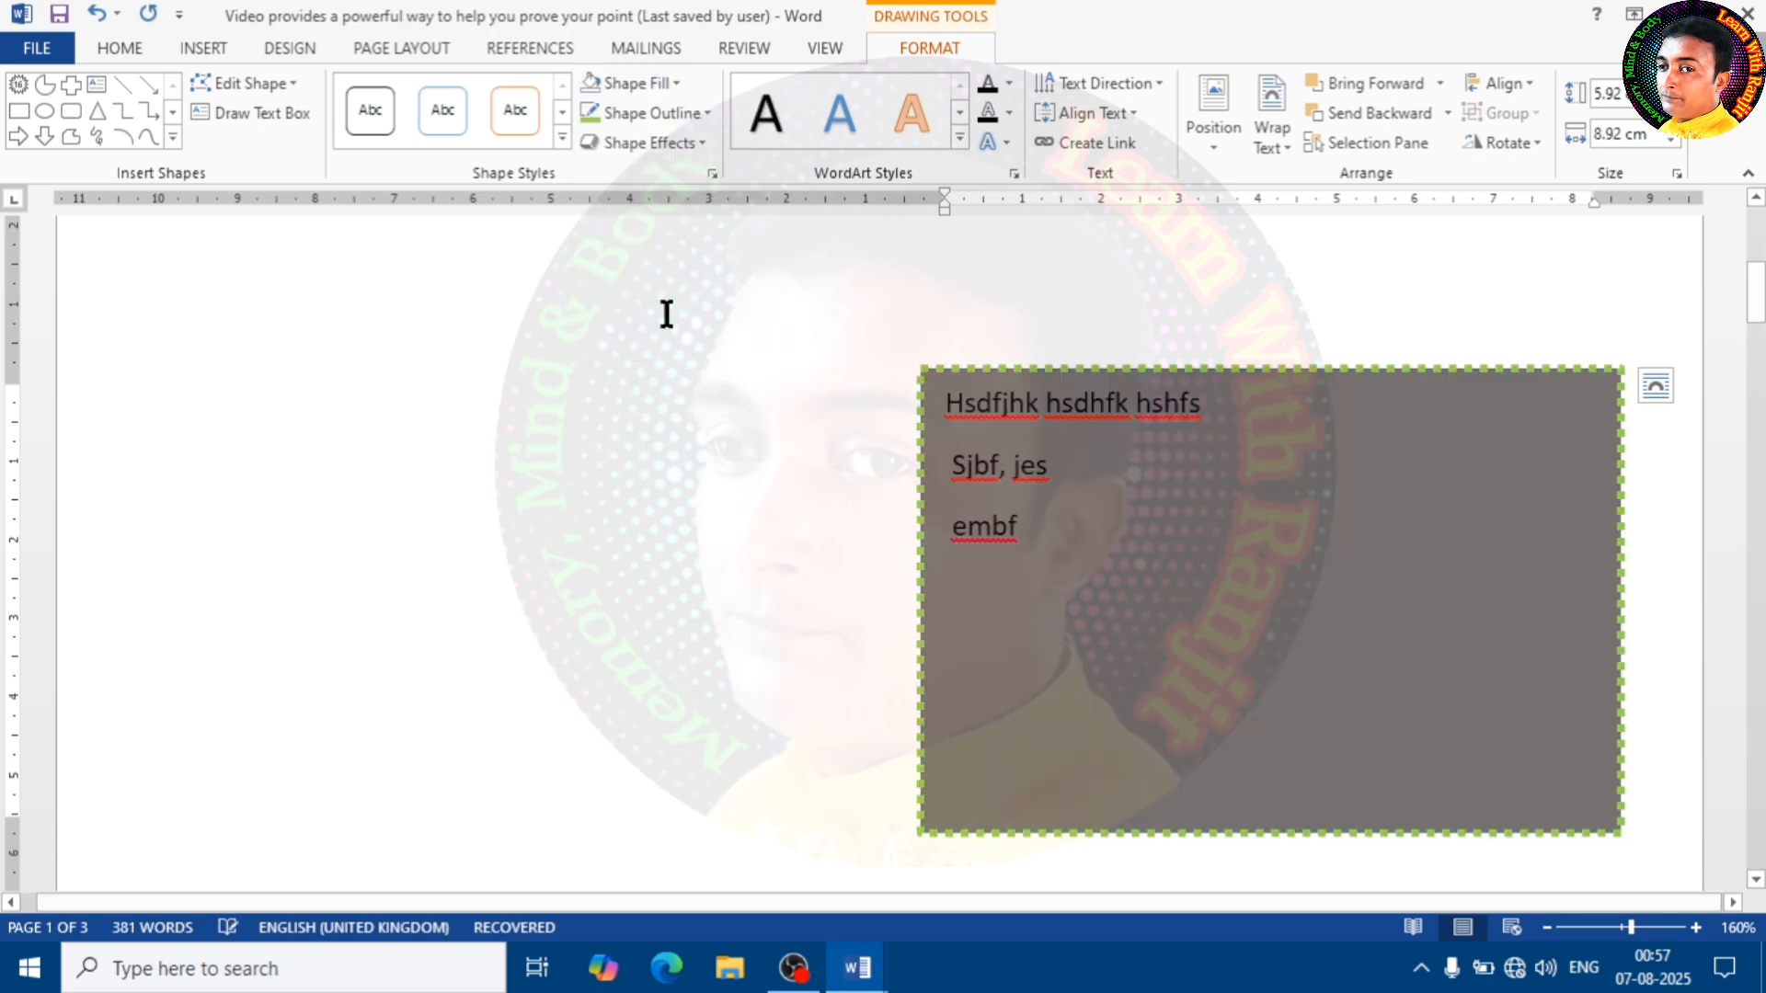
click(707, 114)
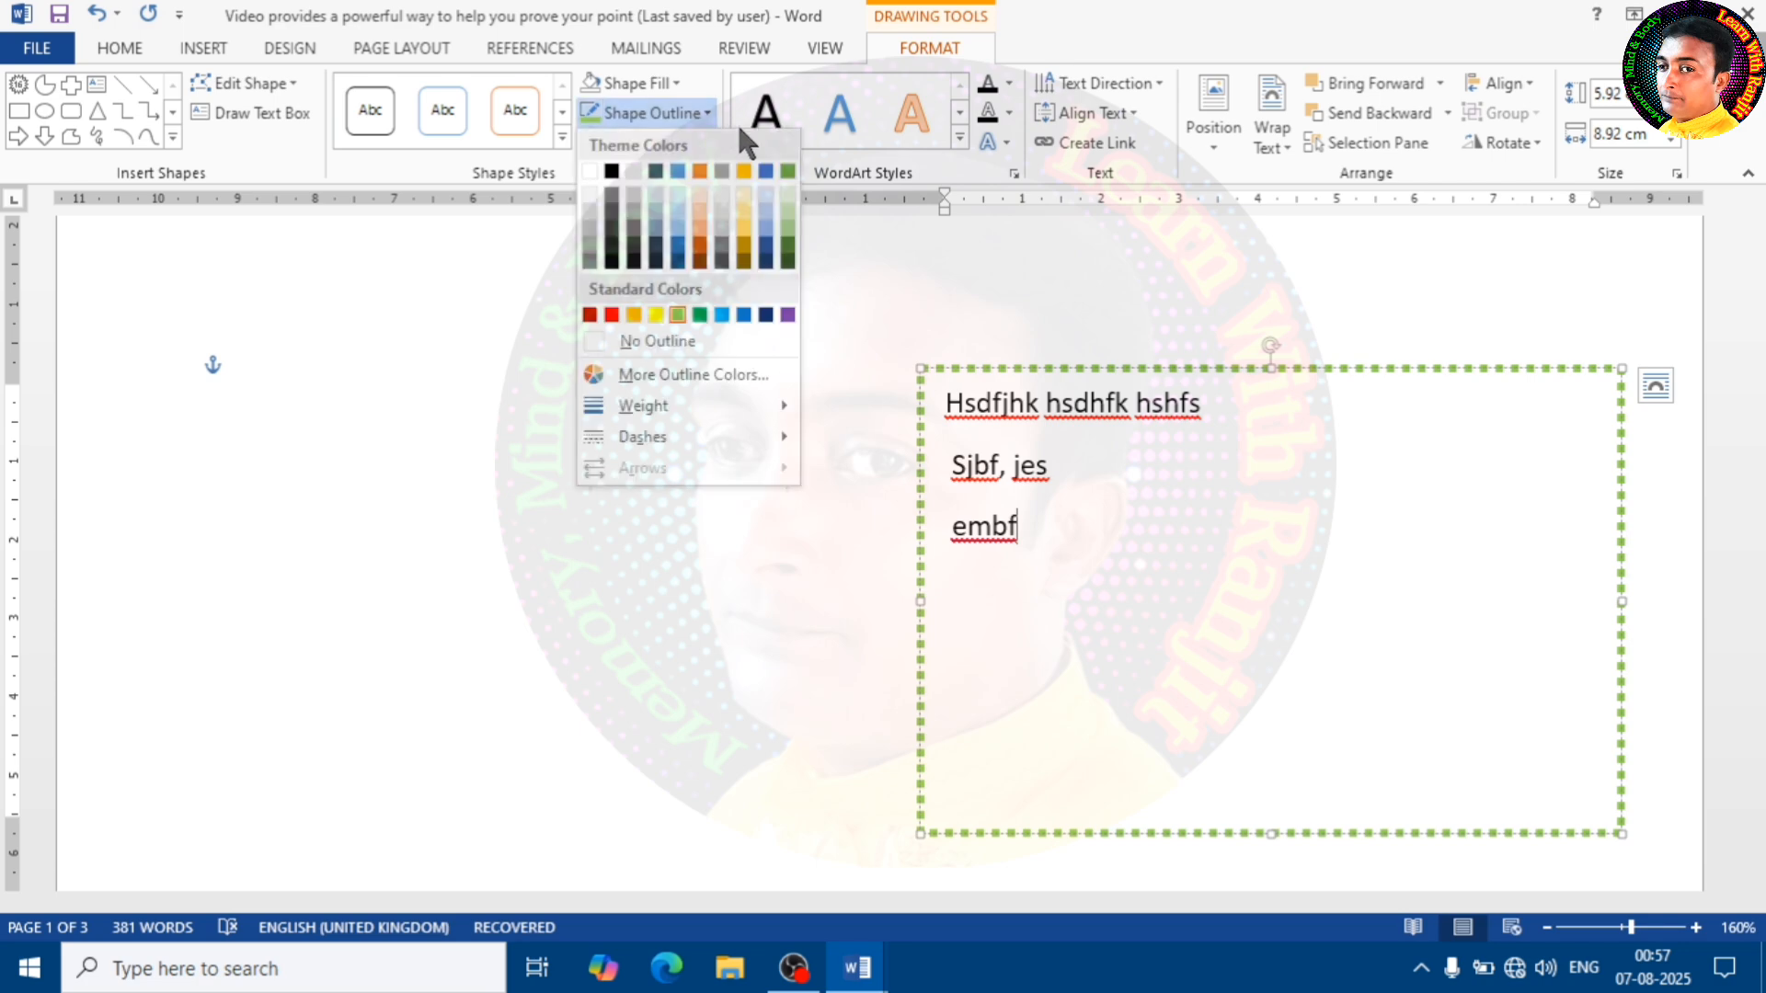
click(677, 341)
click(817, 515)
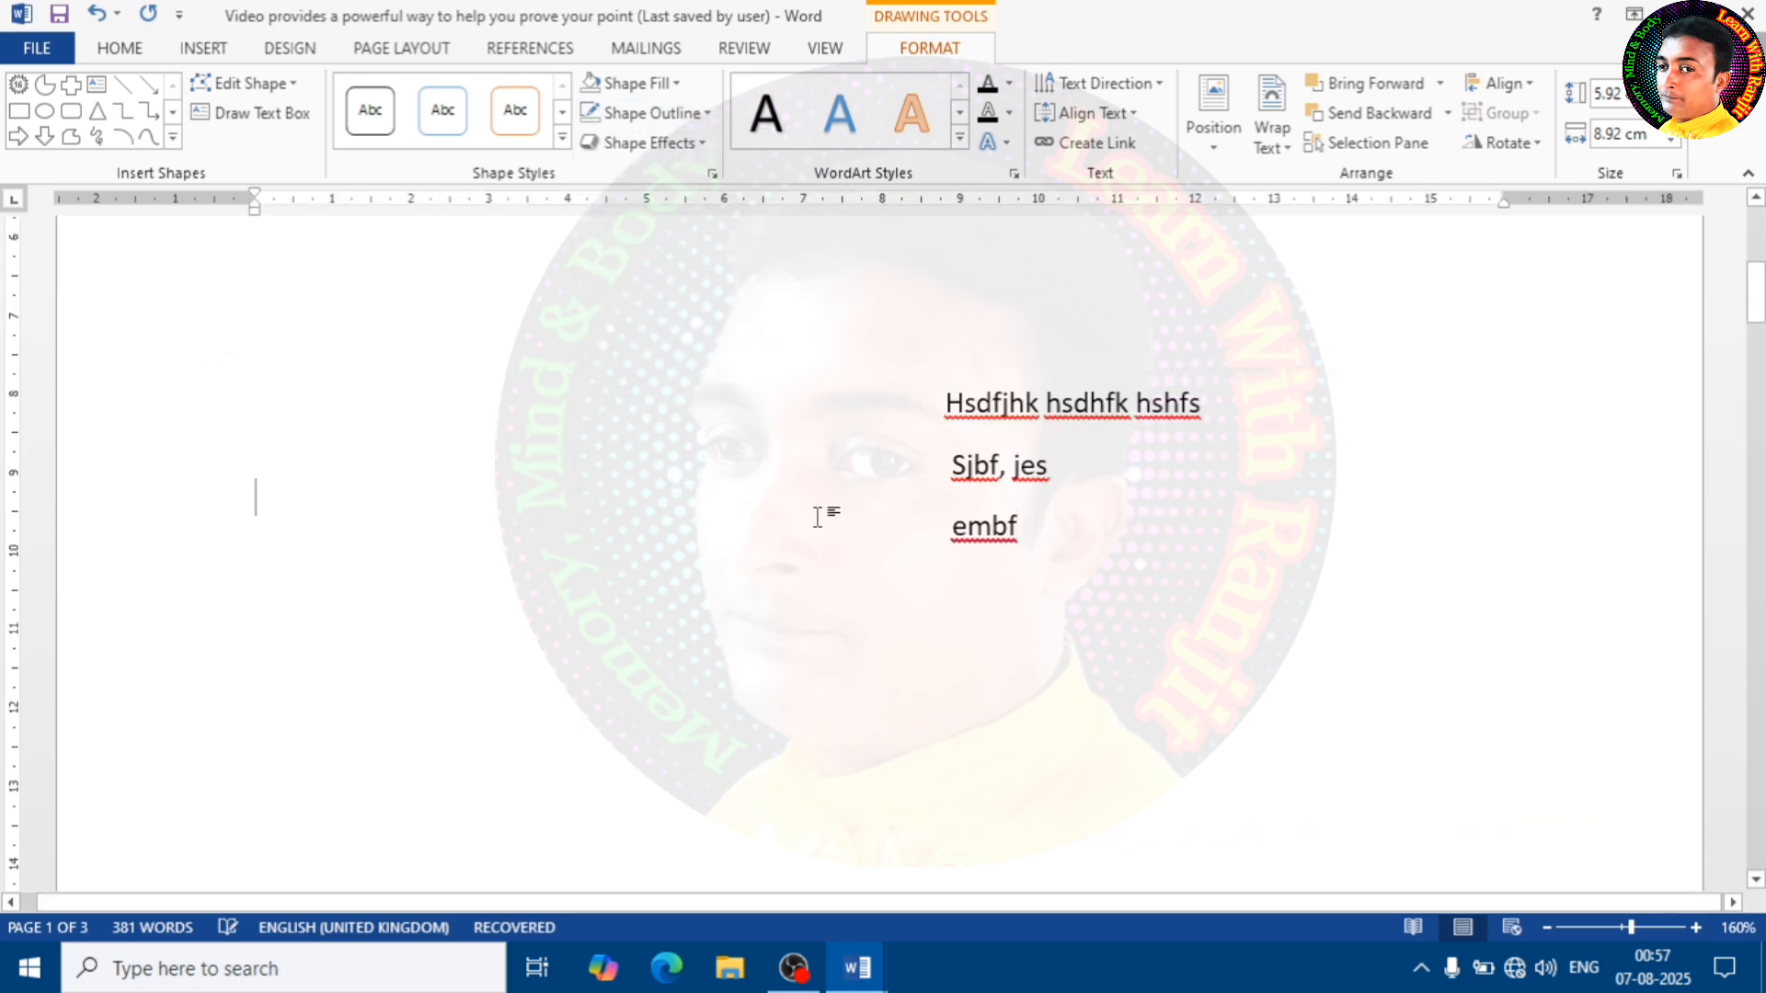
Move the borderless text box towards the page's left margin, then delete it
click(1007, 425)
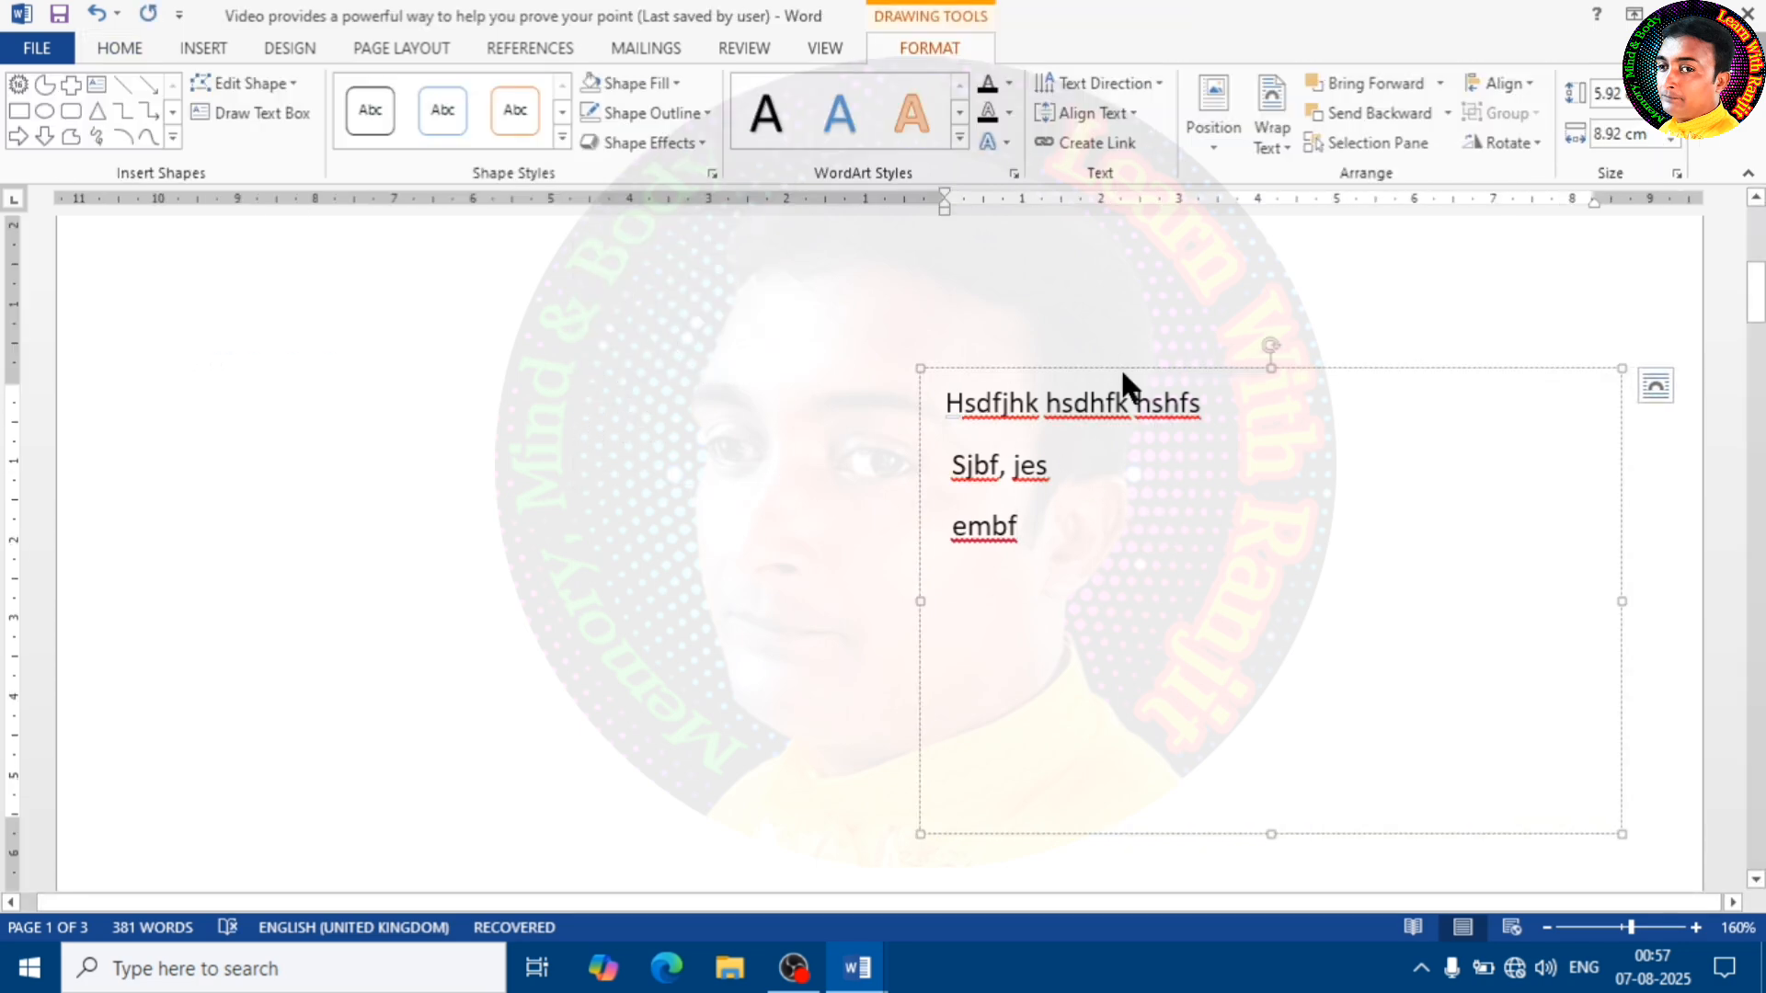
drag(1128, 368, 890, 361)
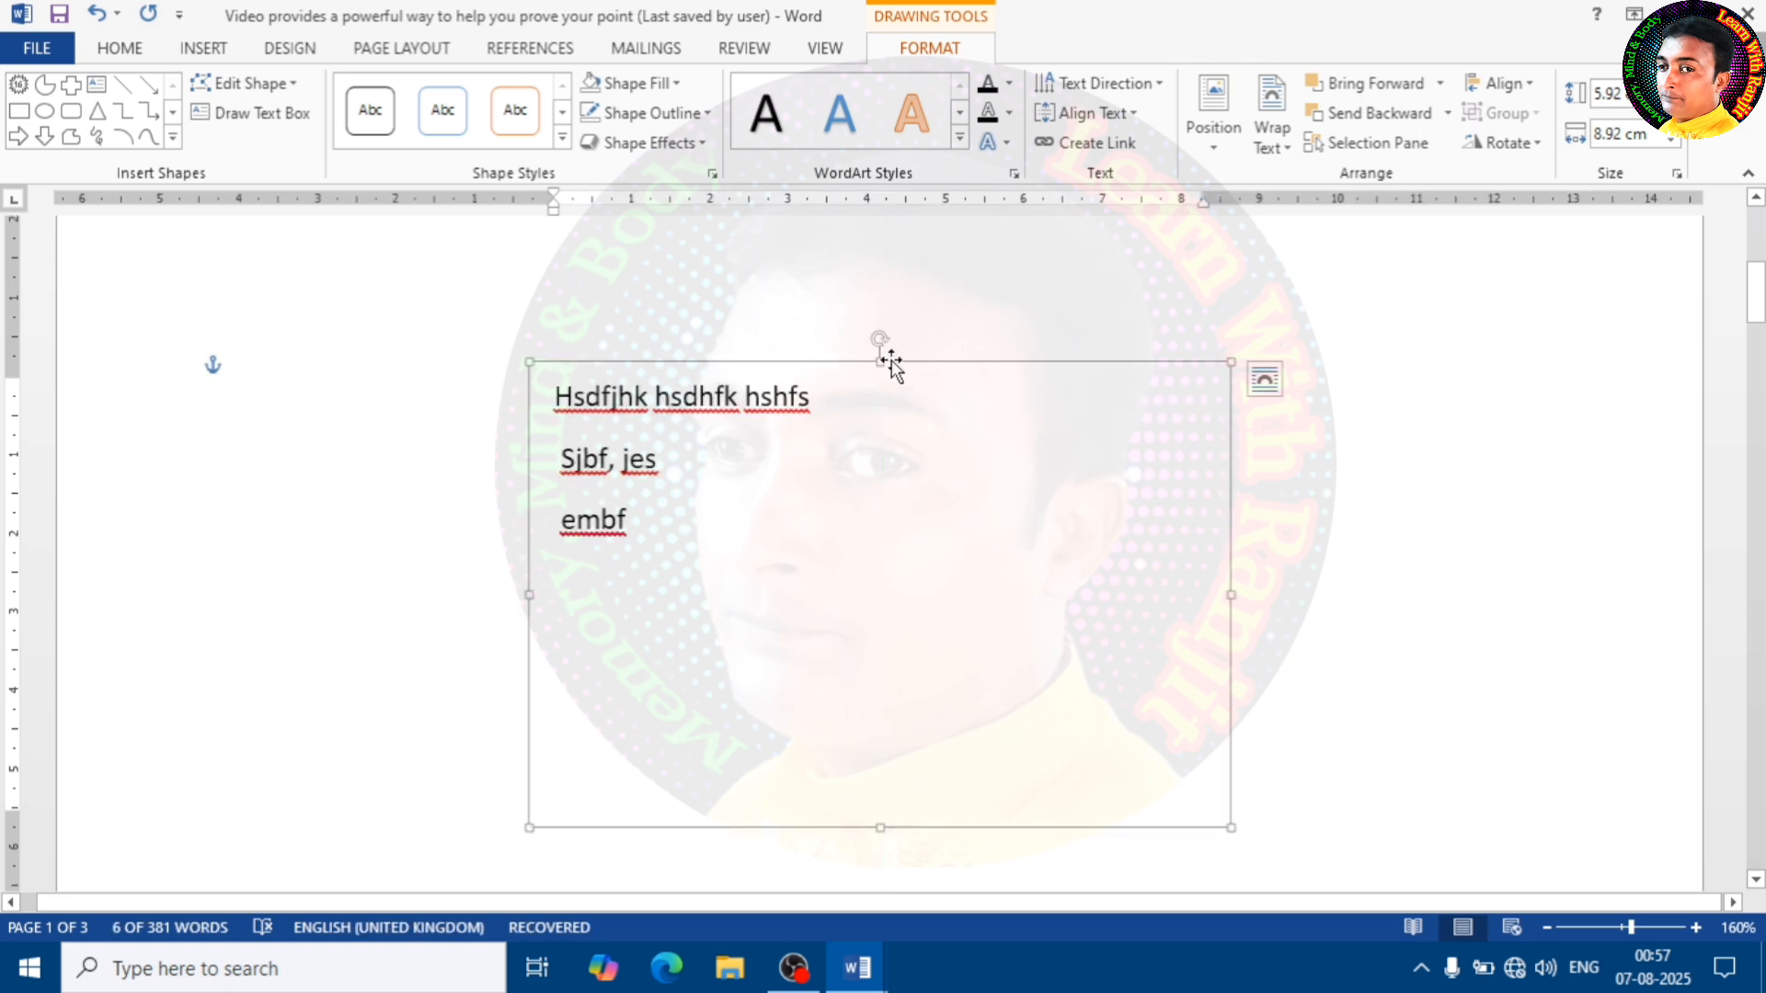
drag(1011, 366, 850, 360)
key(Delete)
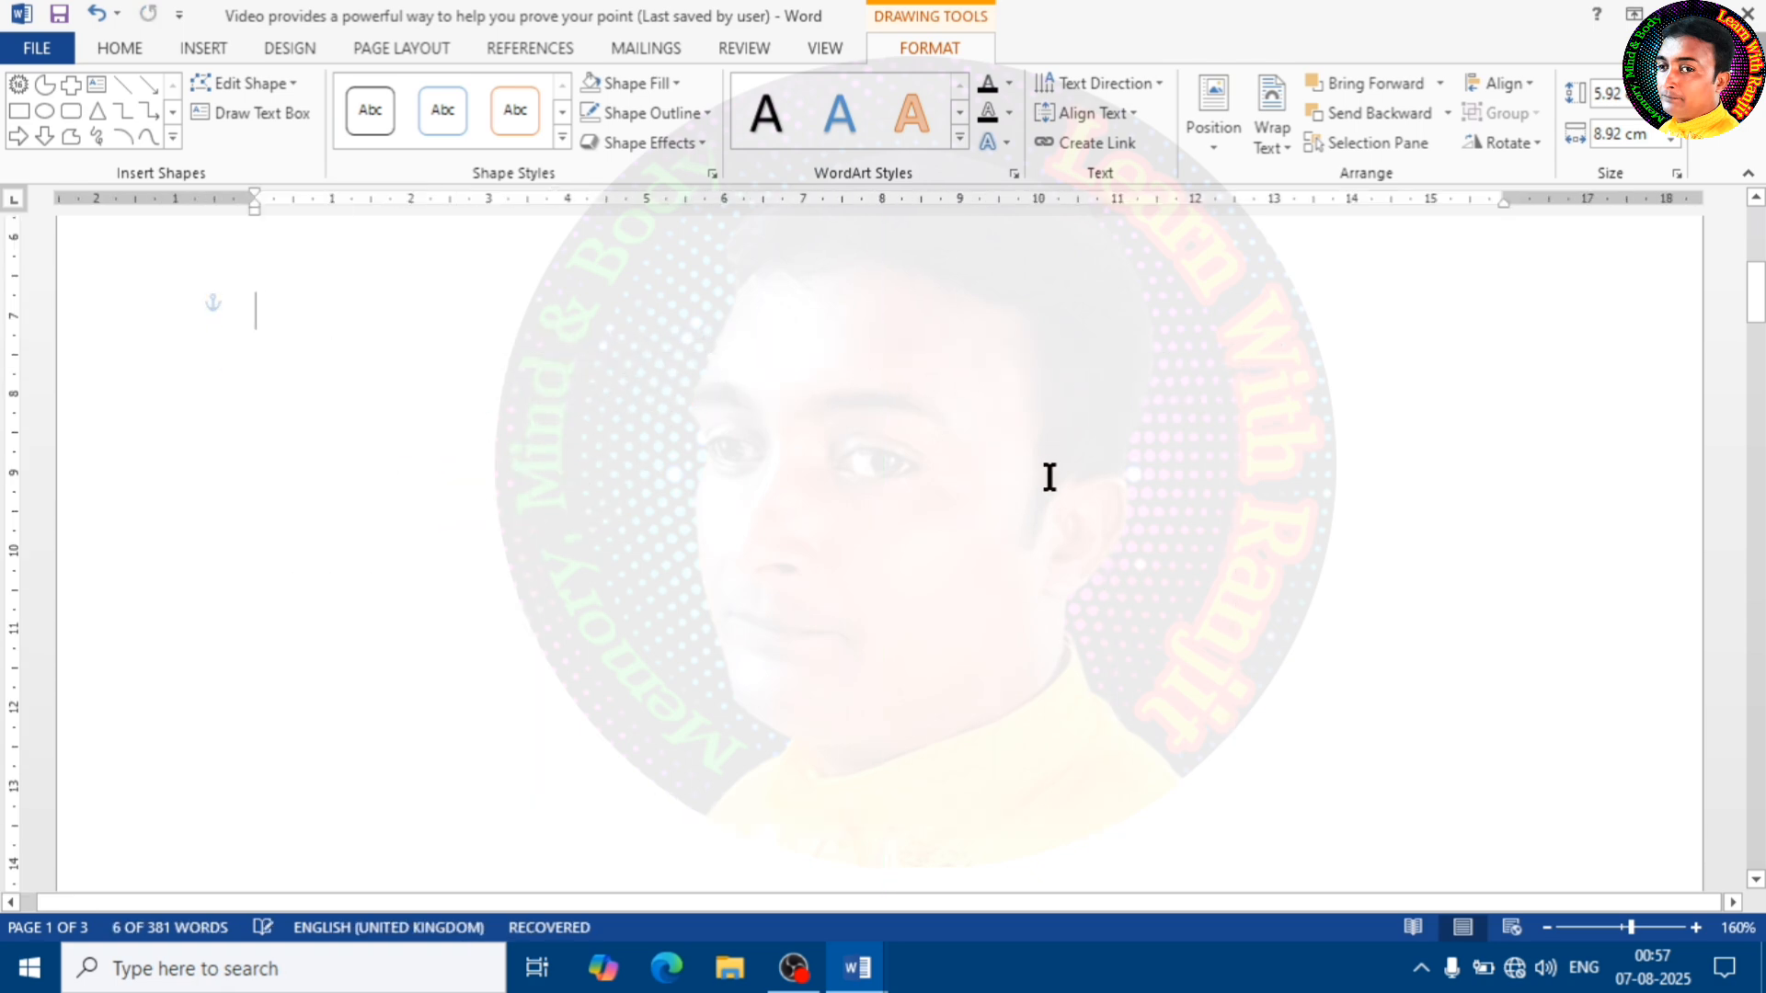
Insert the border picture Boder1 from the Photo d folder after the first page's paragraph and look over the whole frame
scroll(446, 457, down, 8)
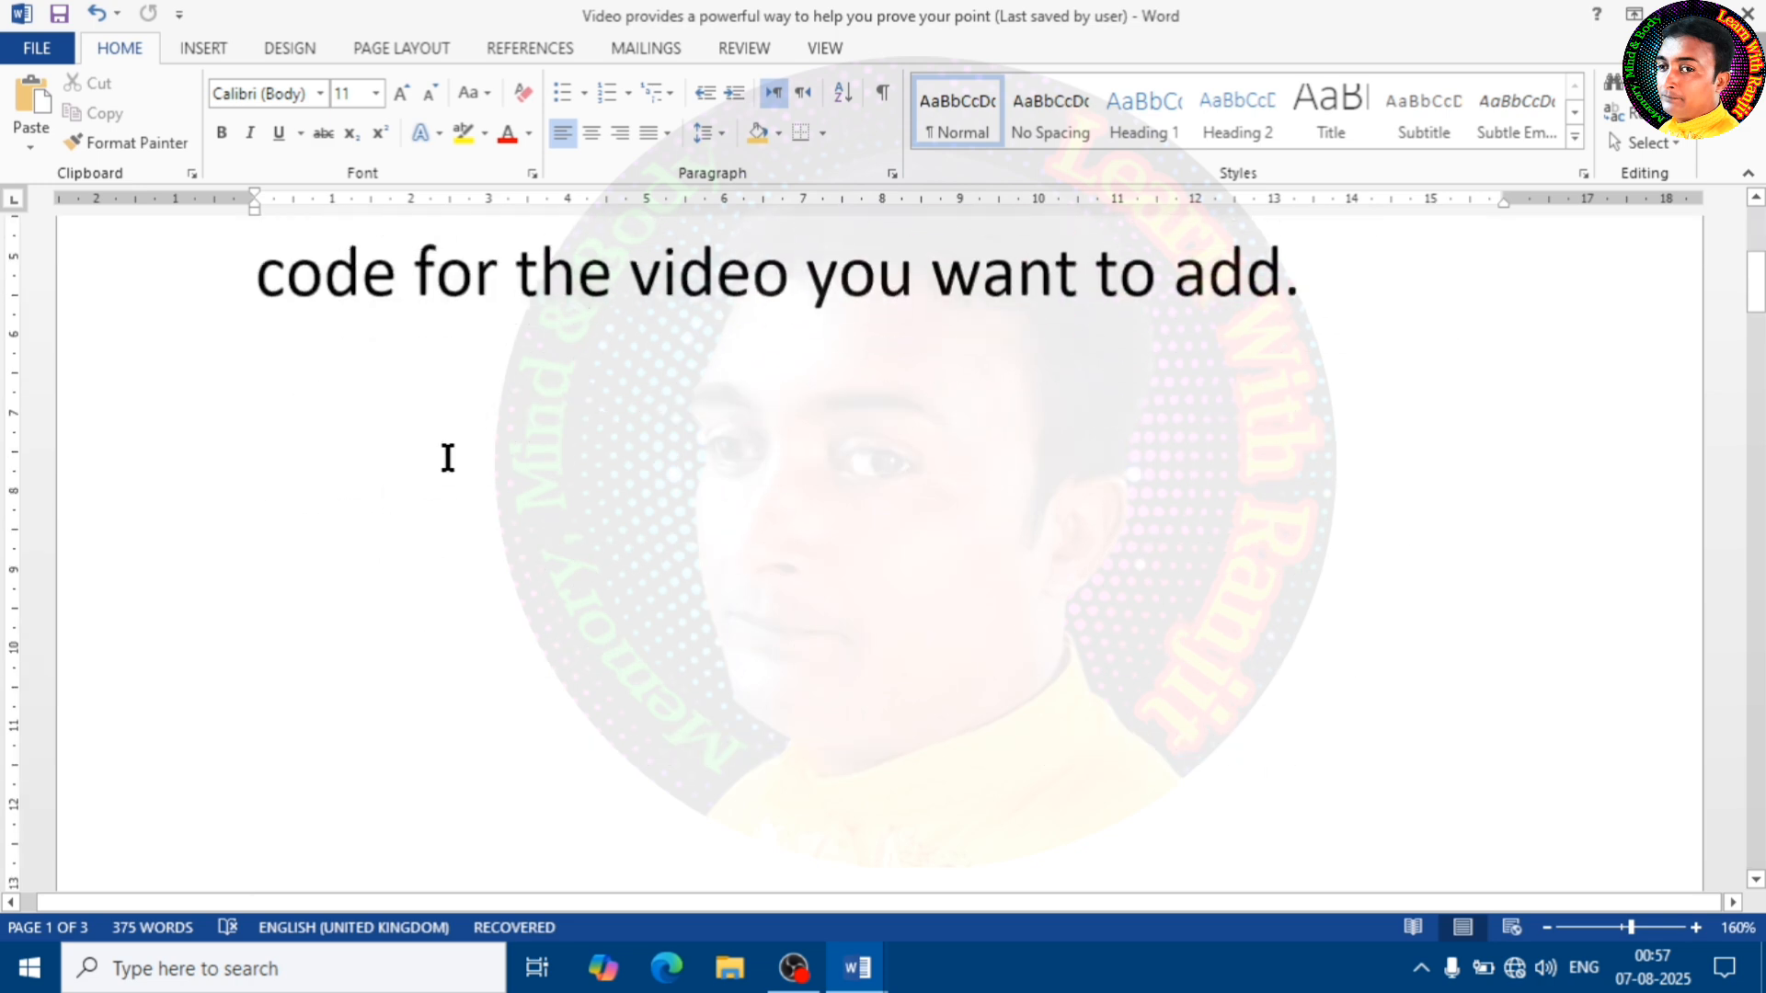
scroll(267, 221, up, 5)
click(205, 50)
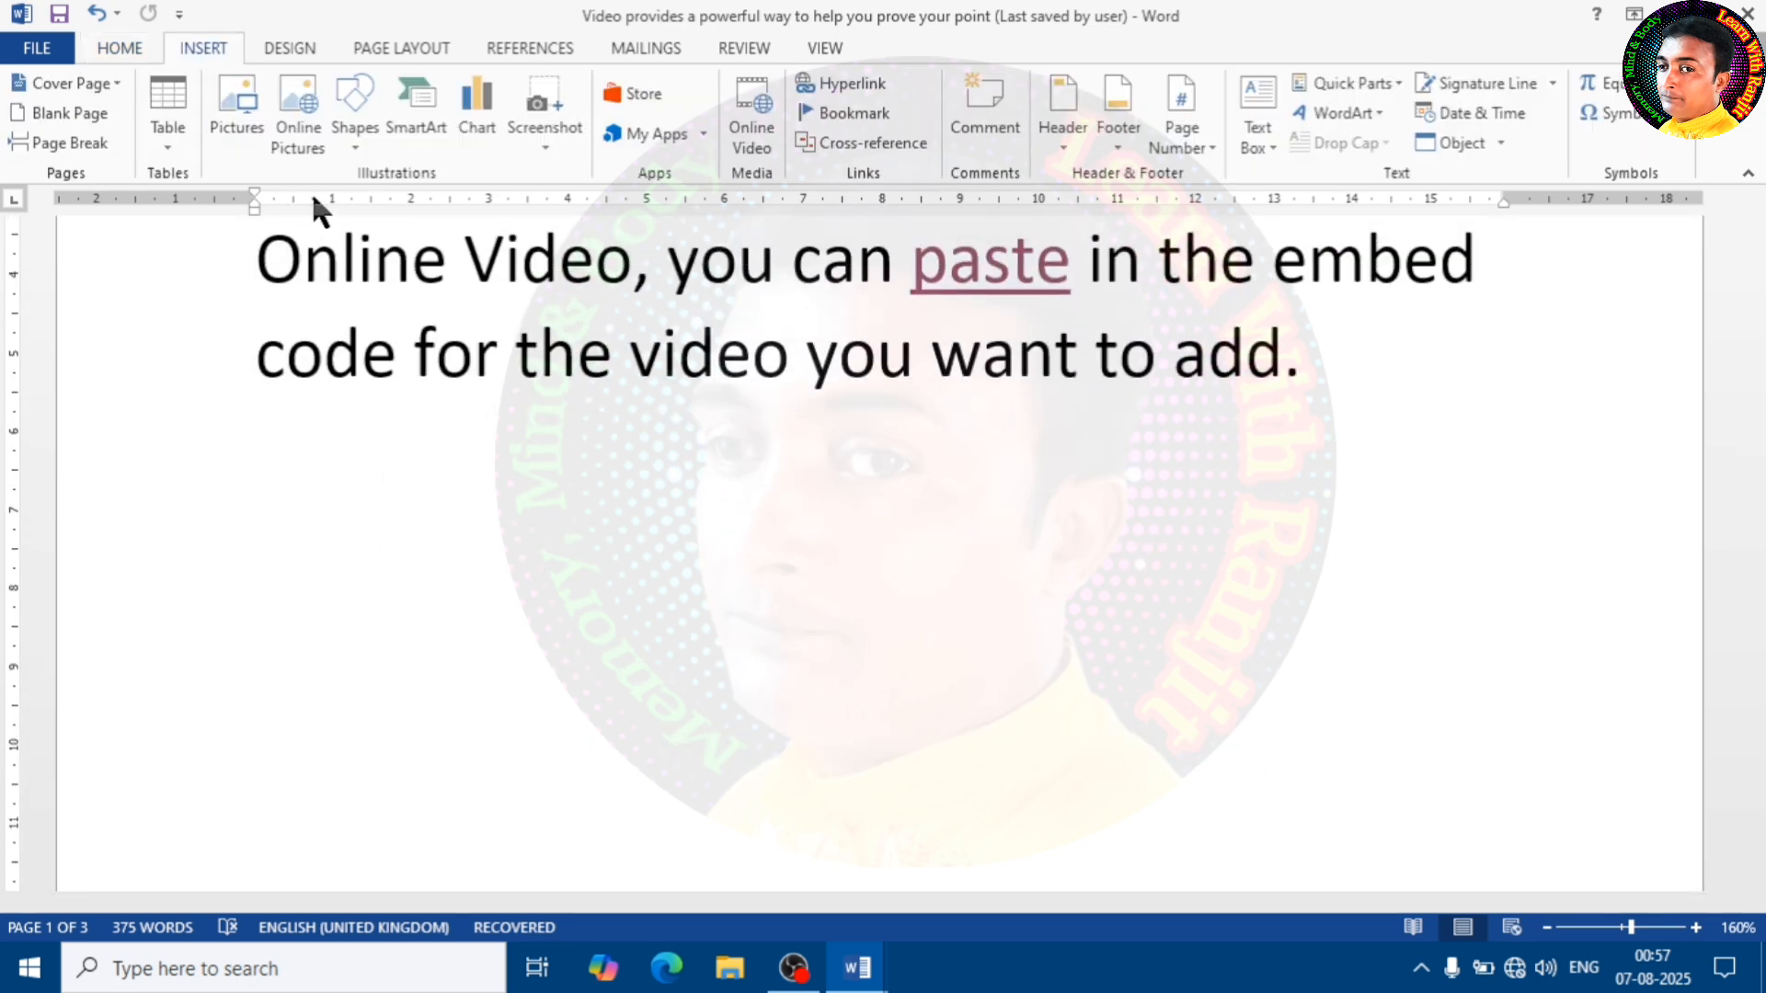
click(238, 115)
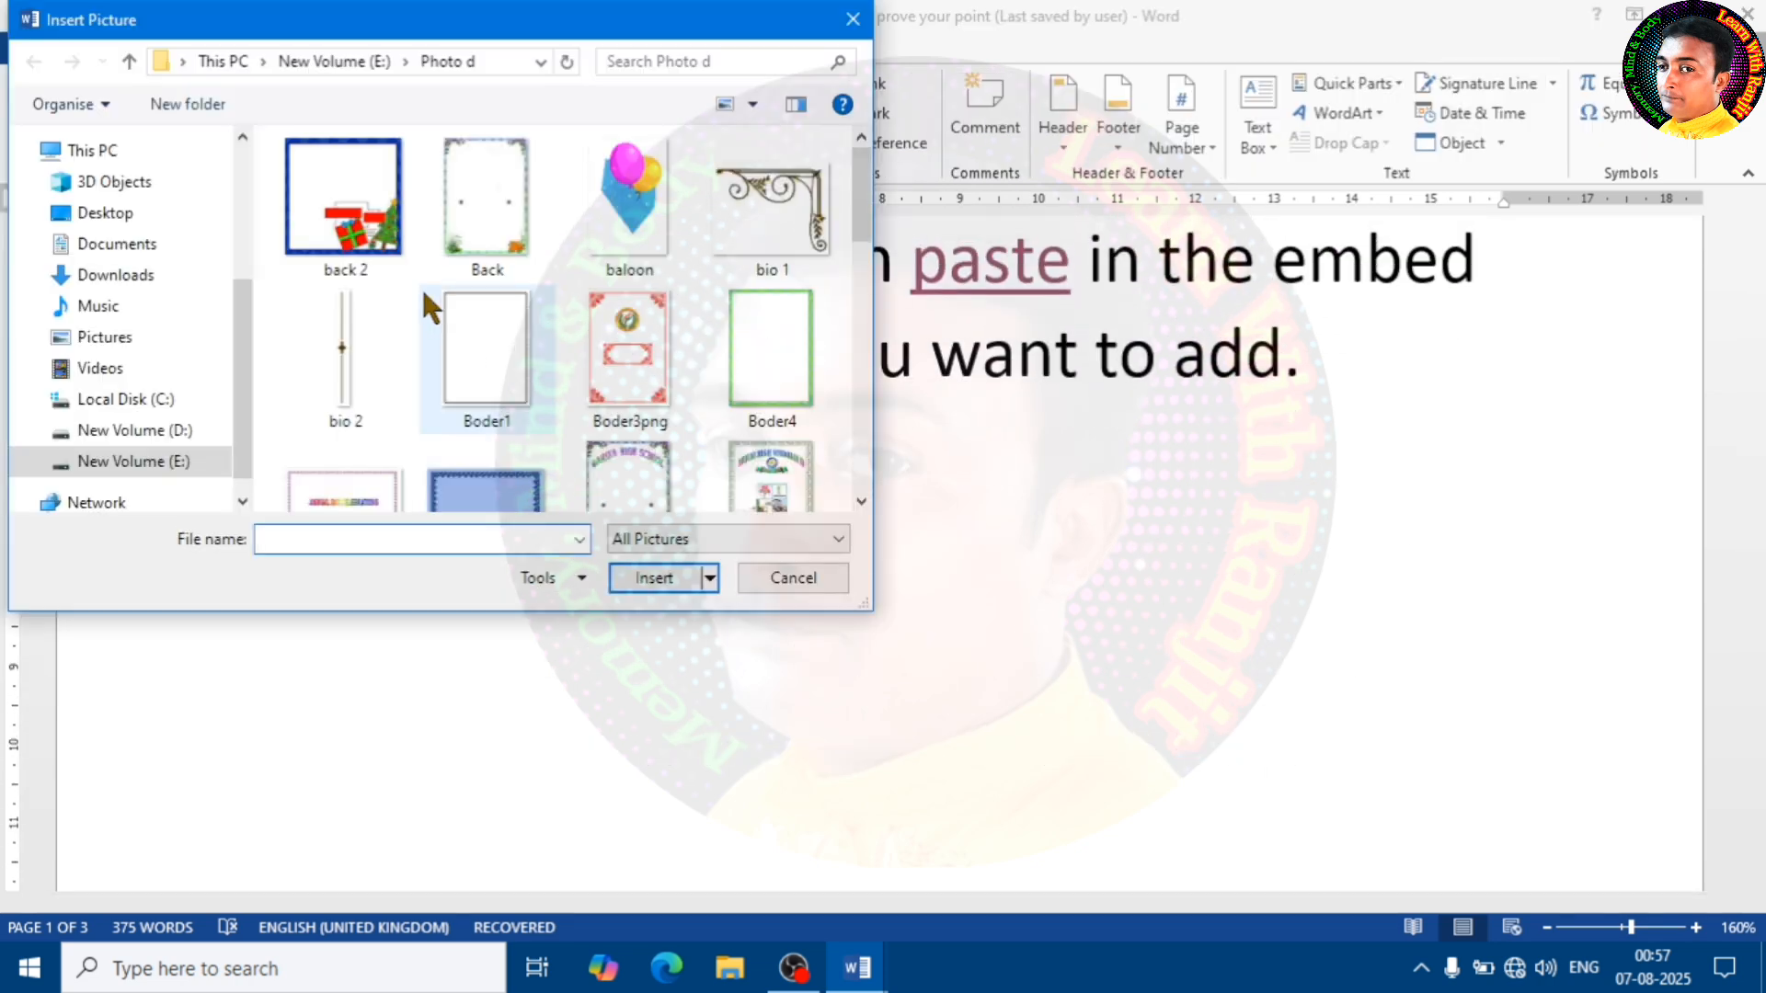
double_click(494, 342)
scroll(736, 547, down, 10)
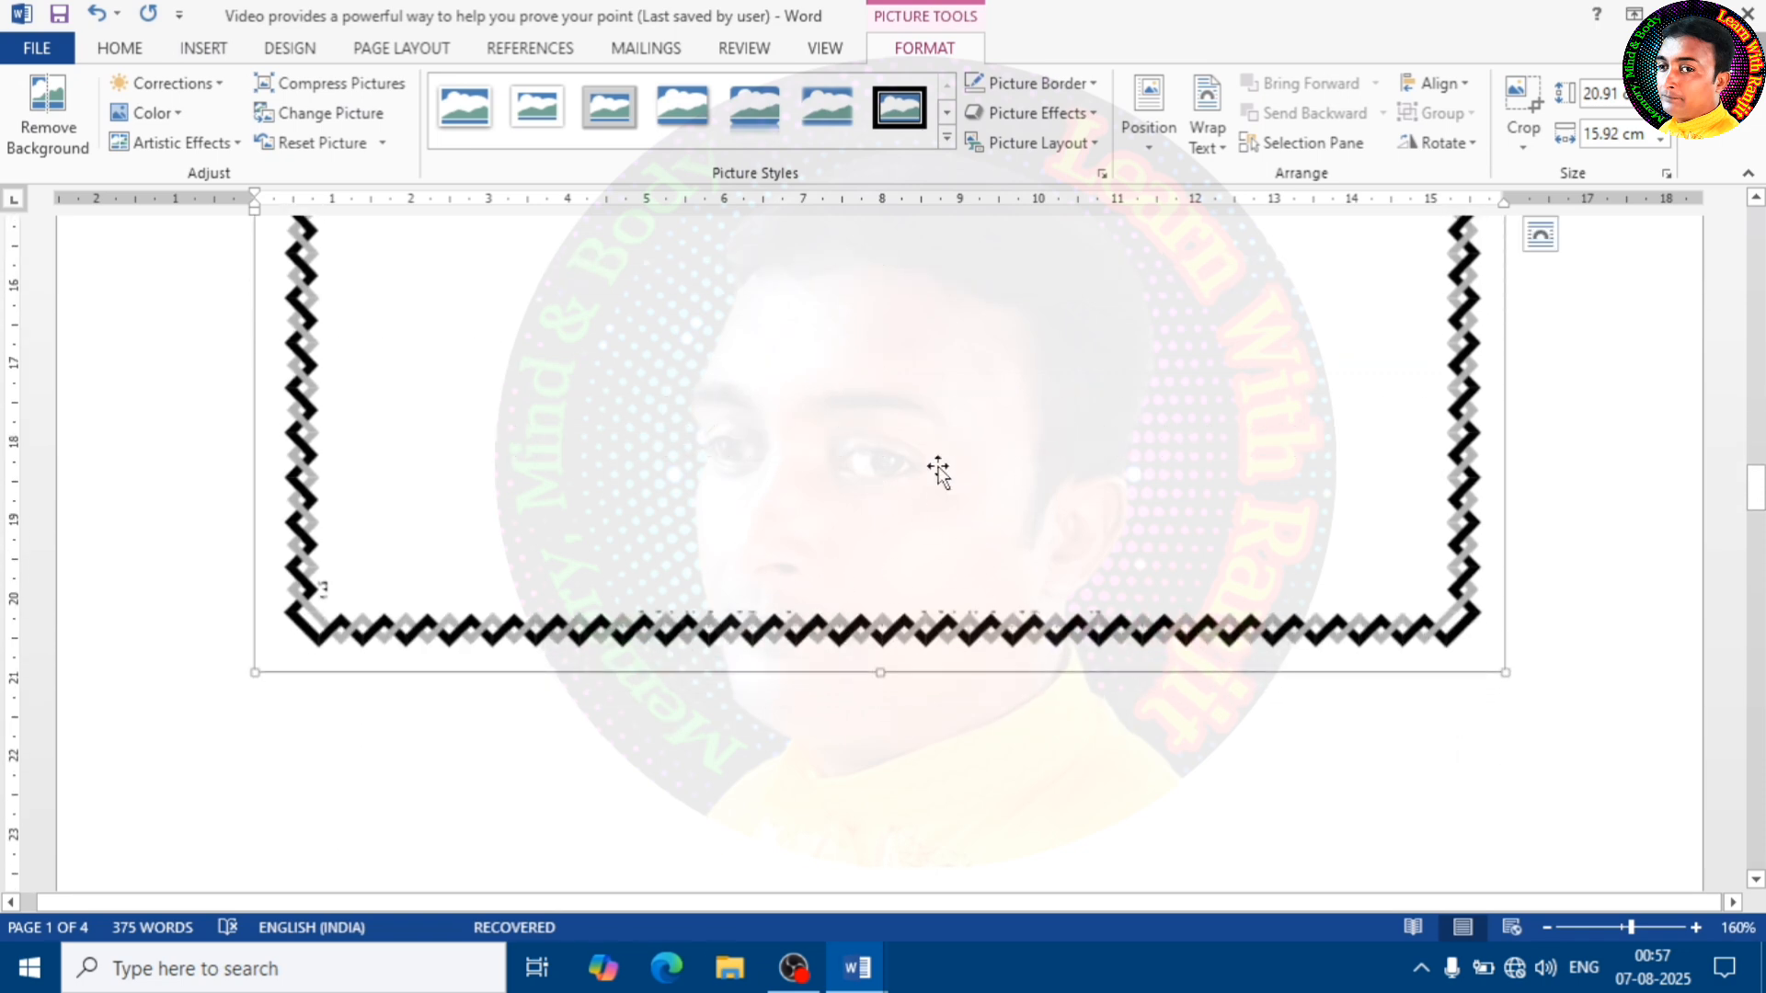
scroll(1024, 493, up, 15)
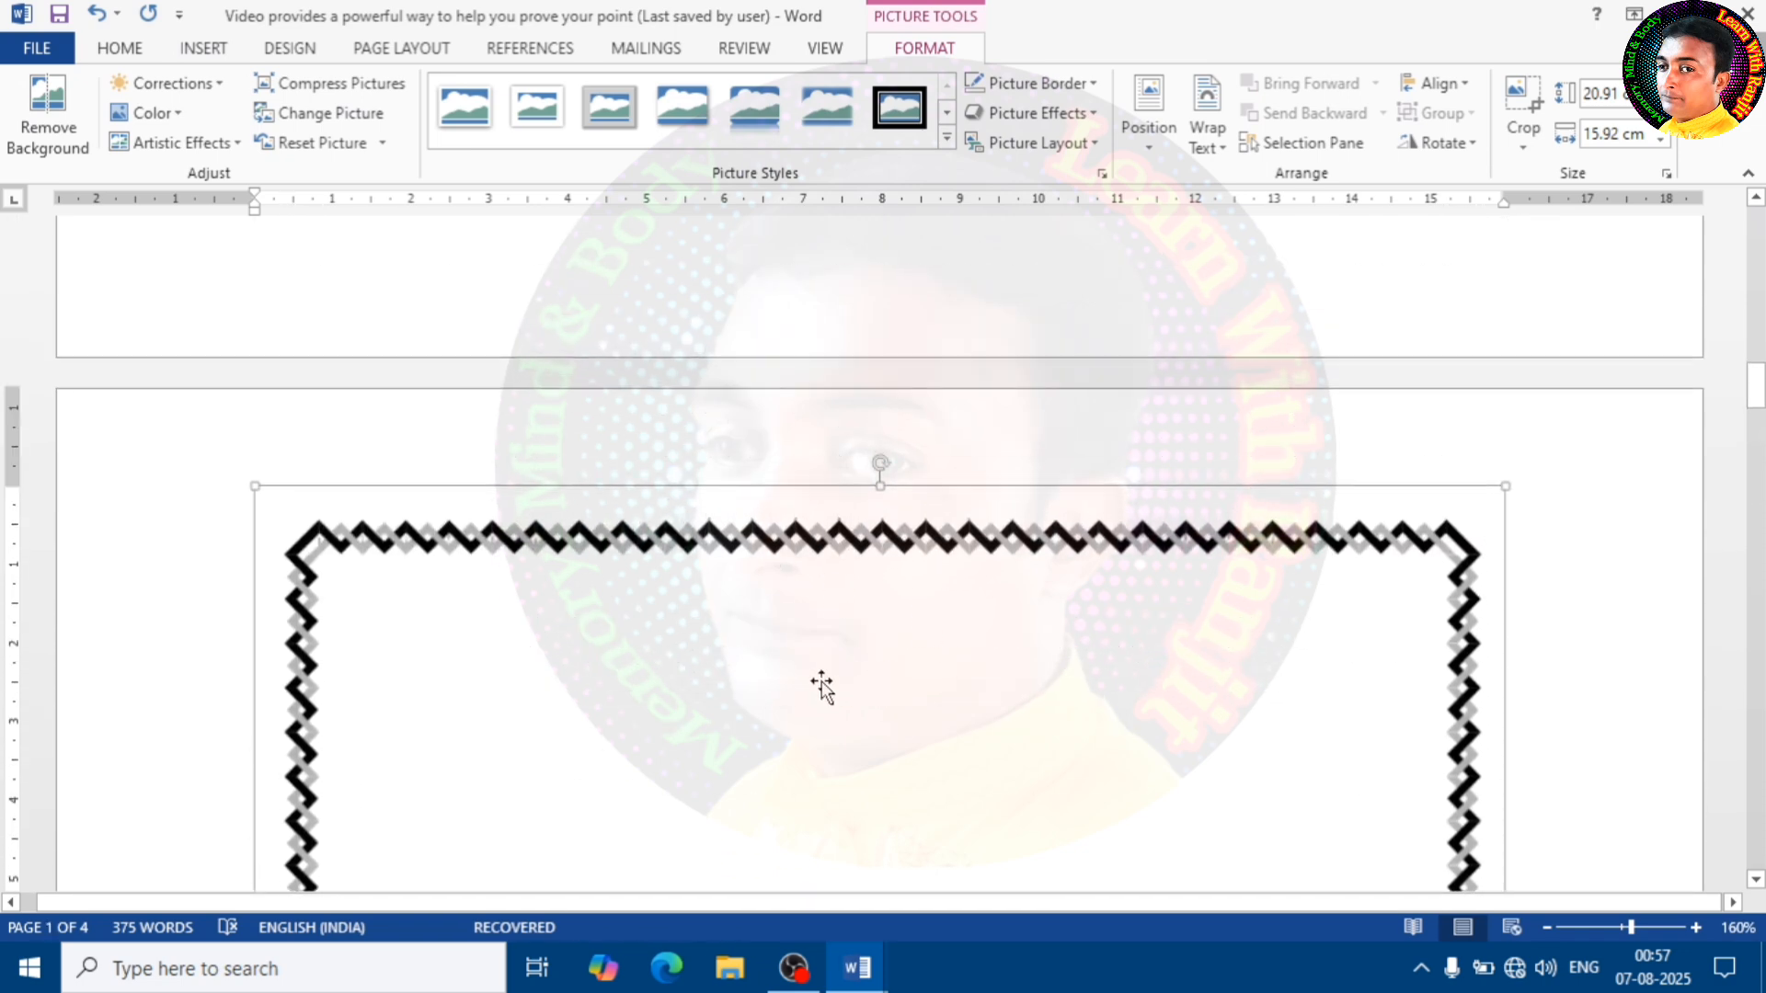
scroll(911, 549, down, 5)
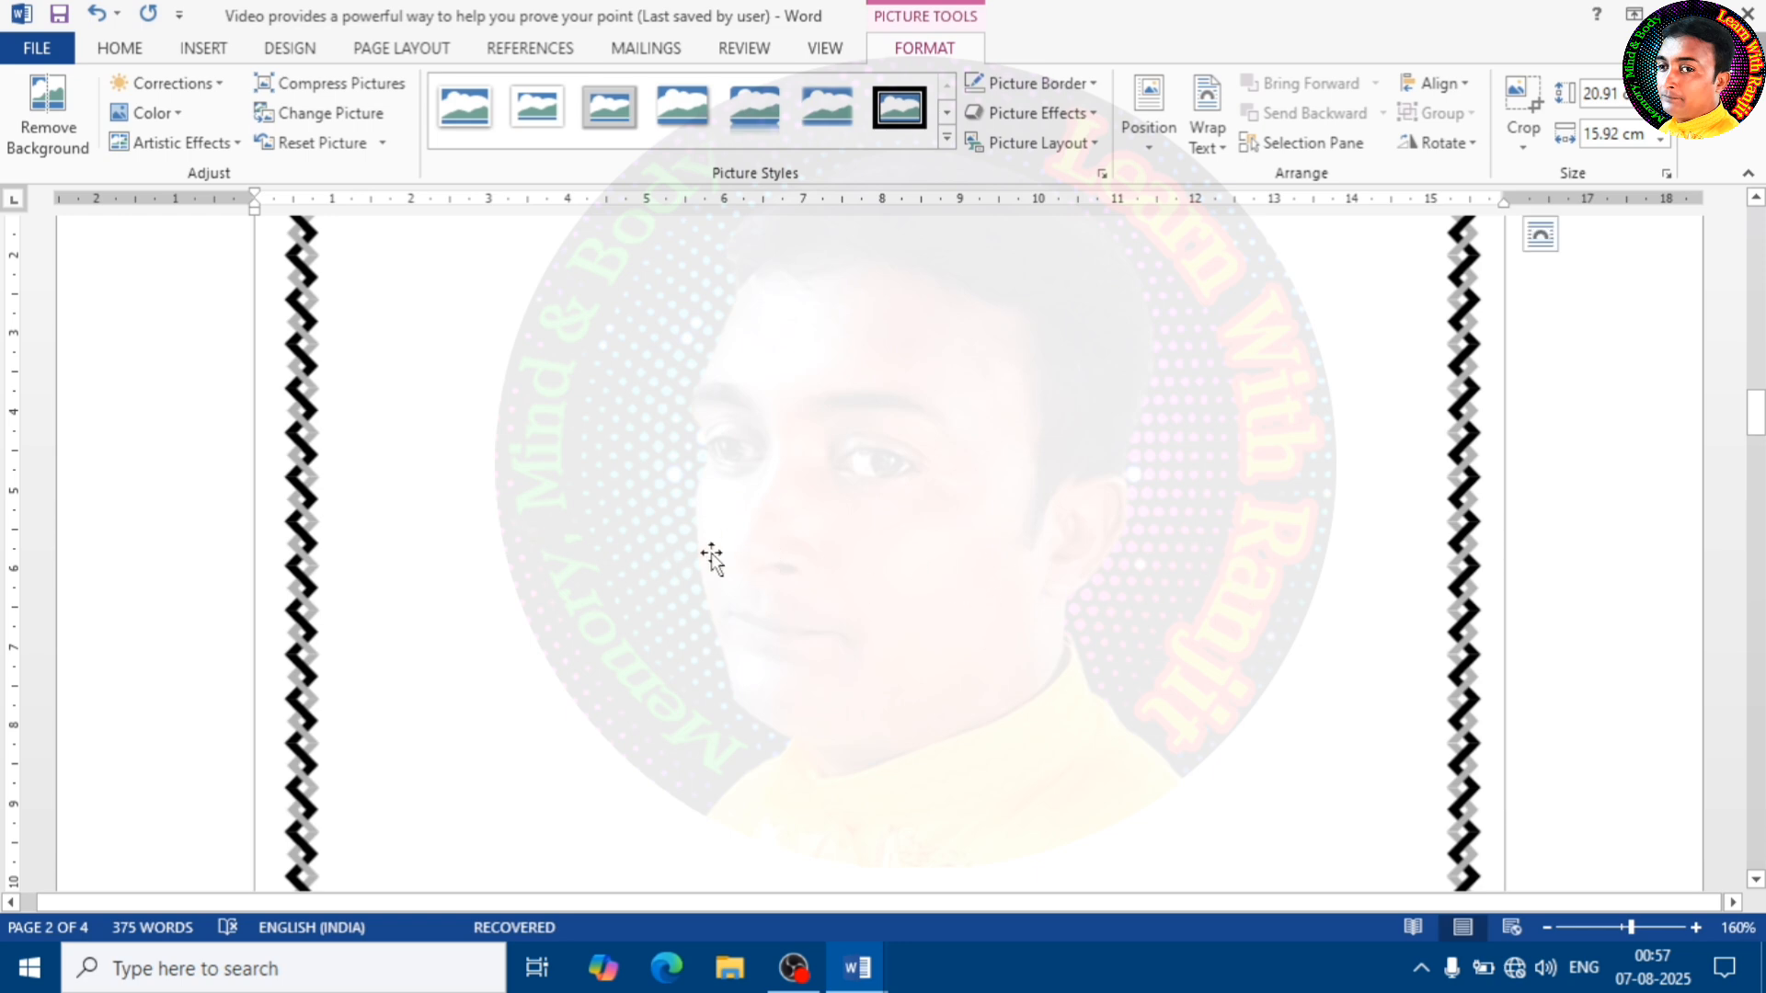
Draw a text box about 13.19 cm wide and 5.49 cm high inside the picture frame's upper part and enter "Bhfd"
click(191, 502)
click(736, 552)
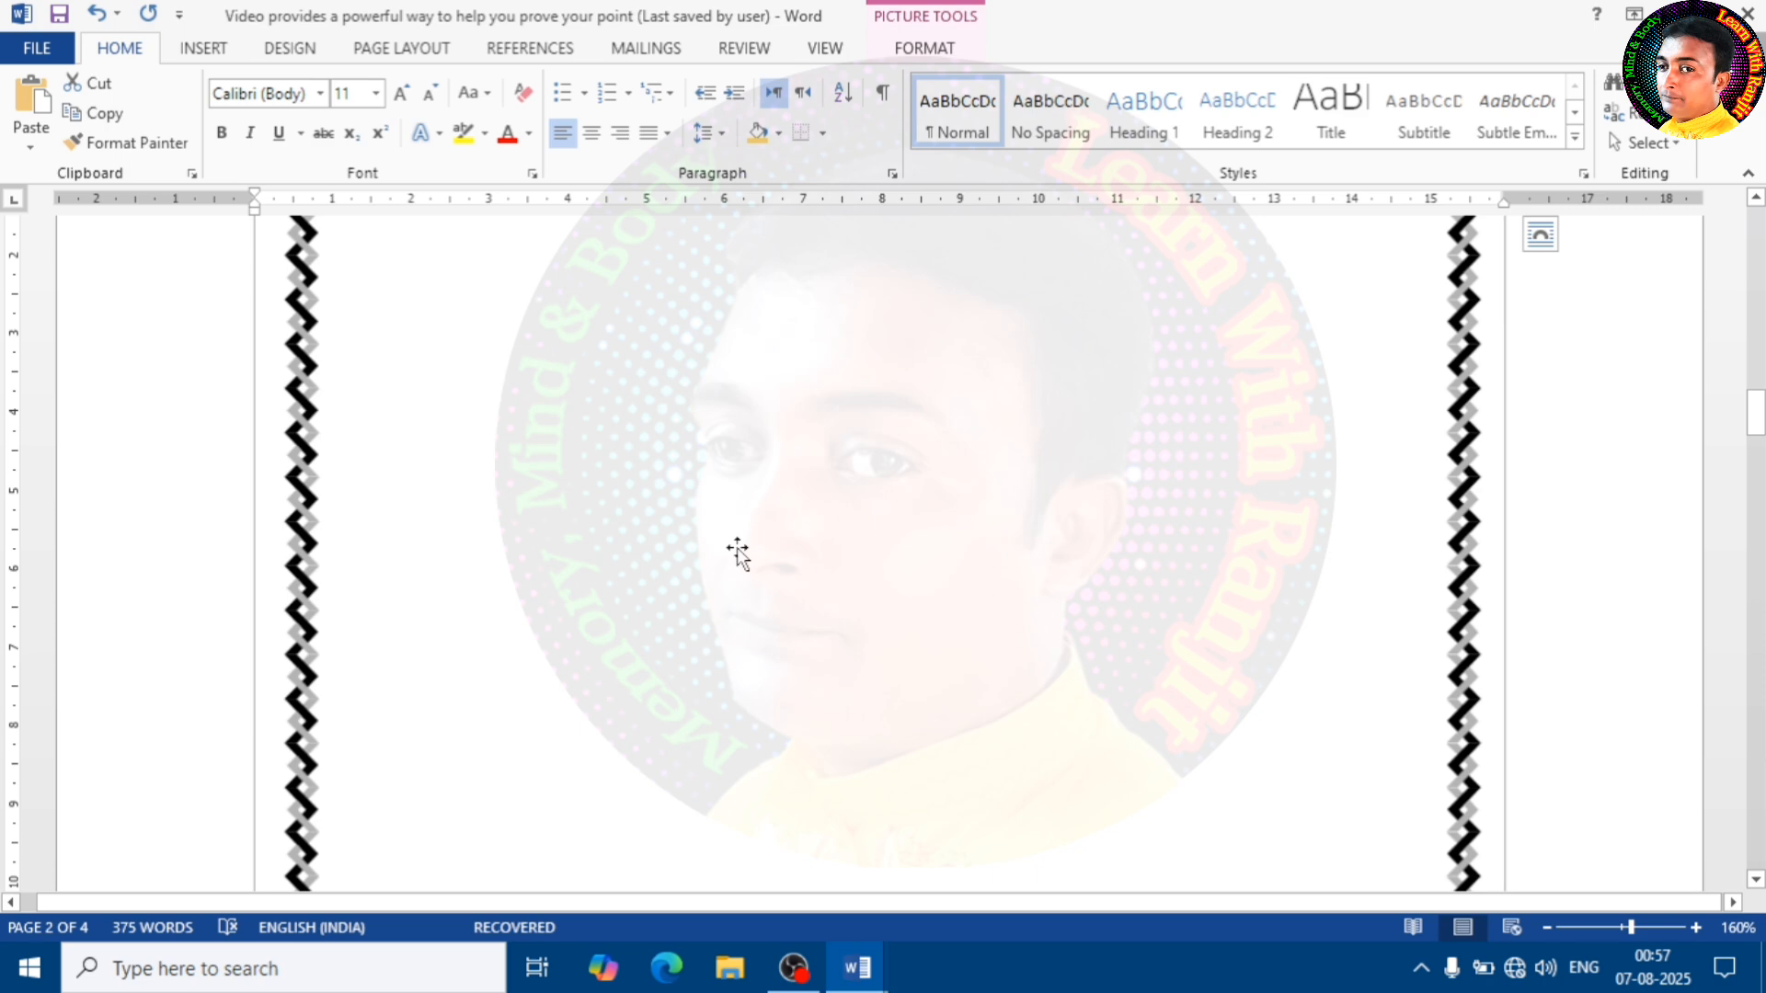
scroll(552, 460, up, 2)
click(217, 53)
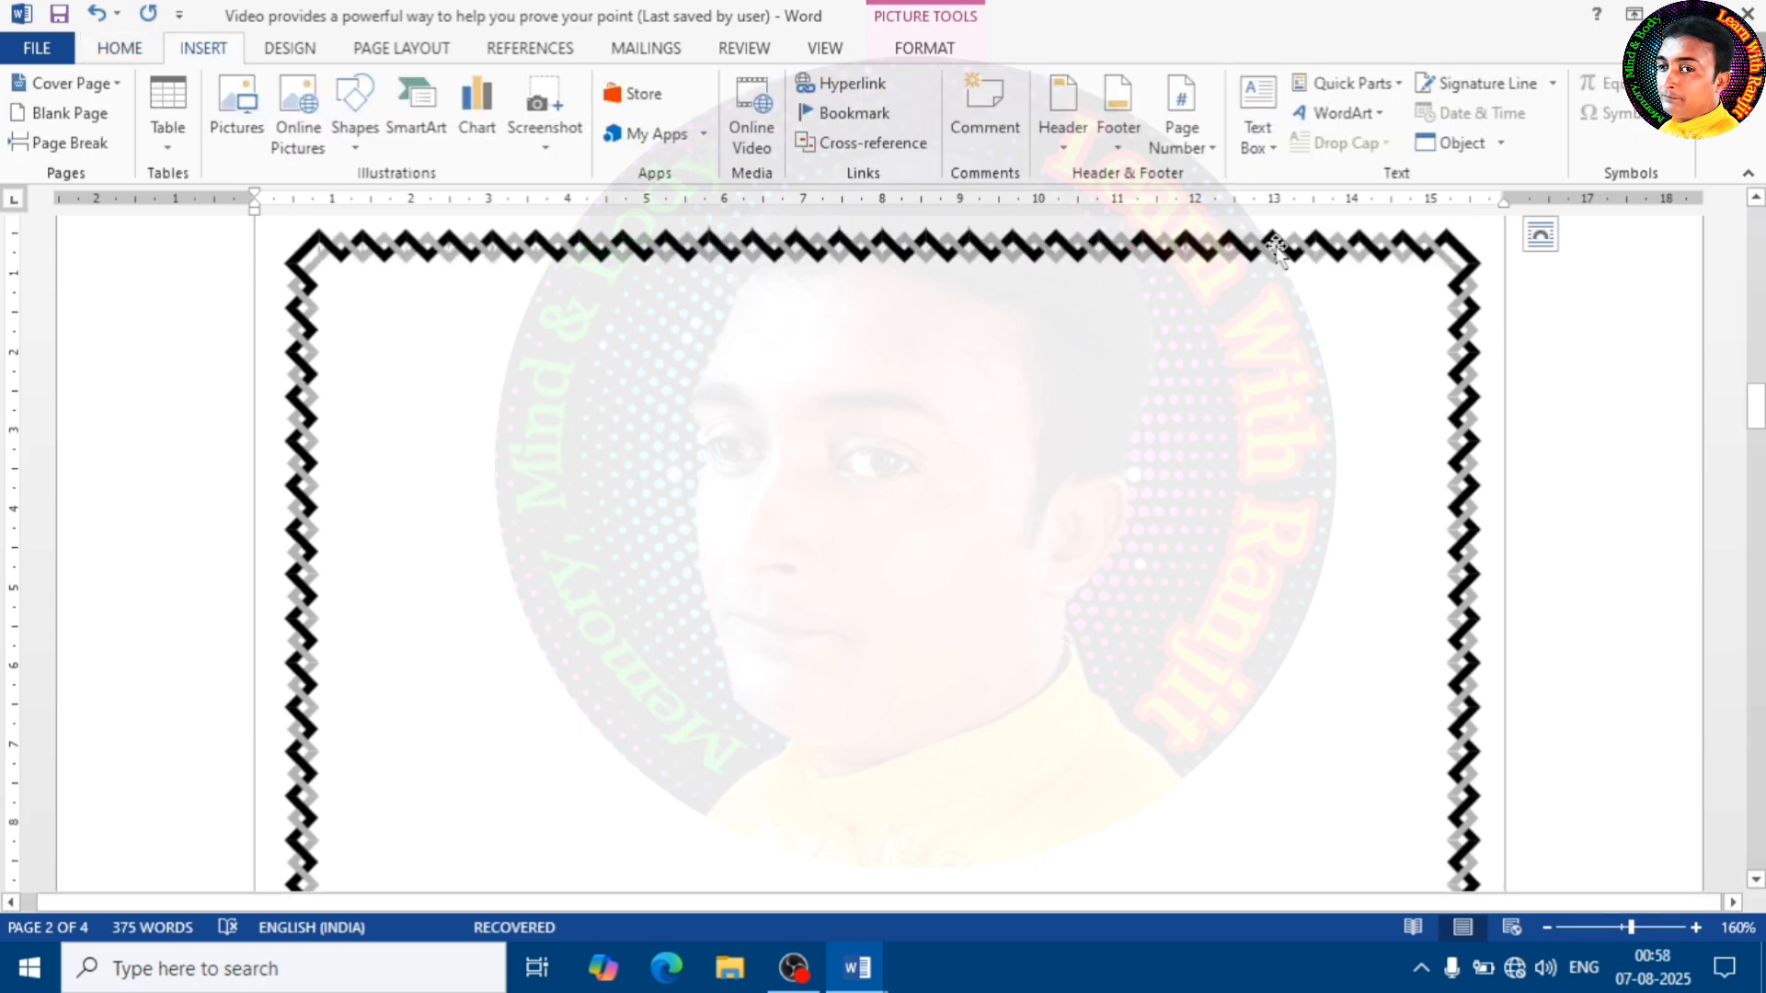
click(1257, 138)
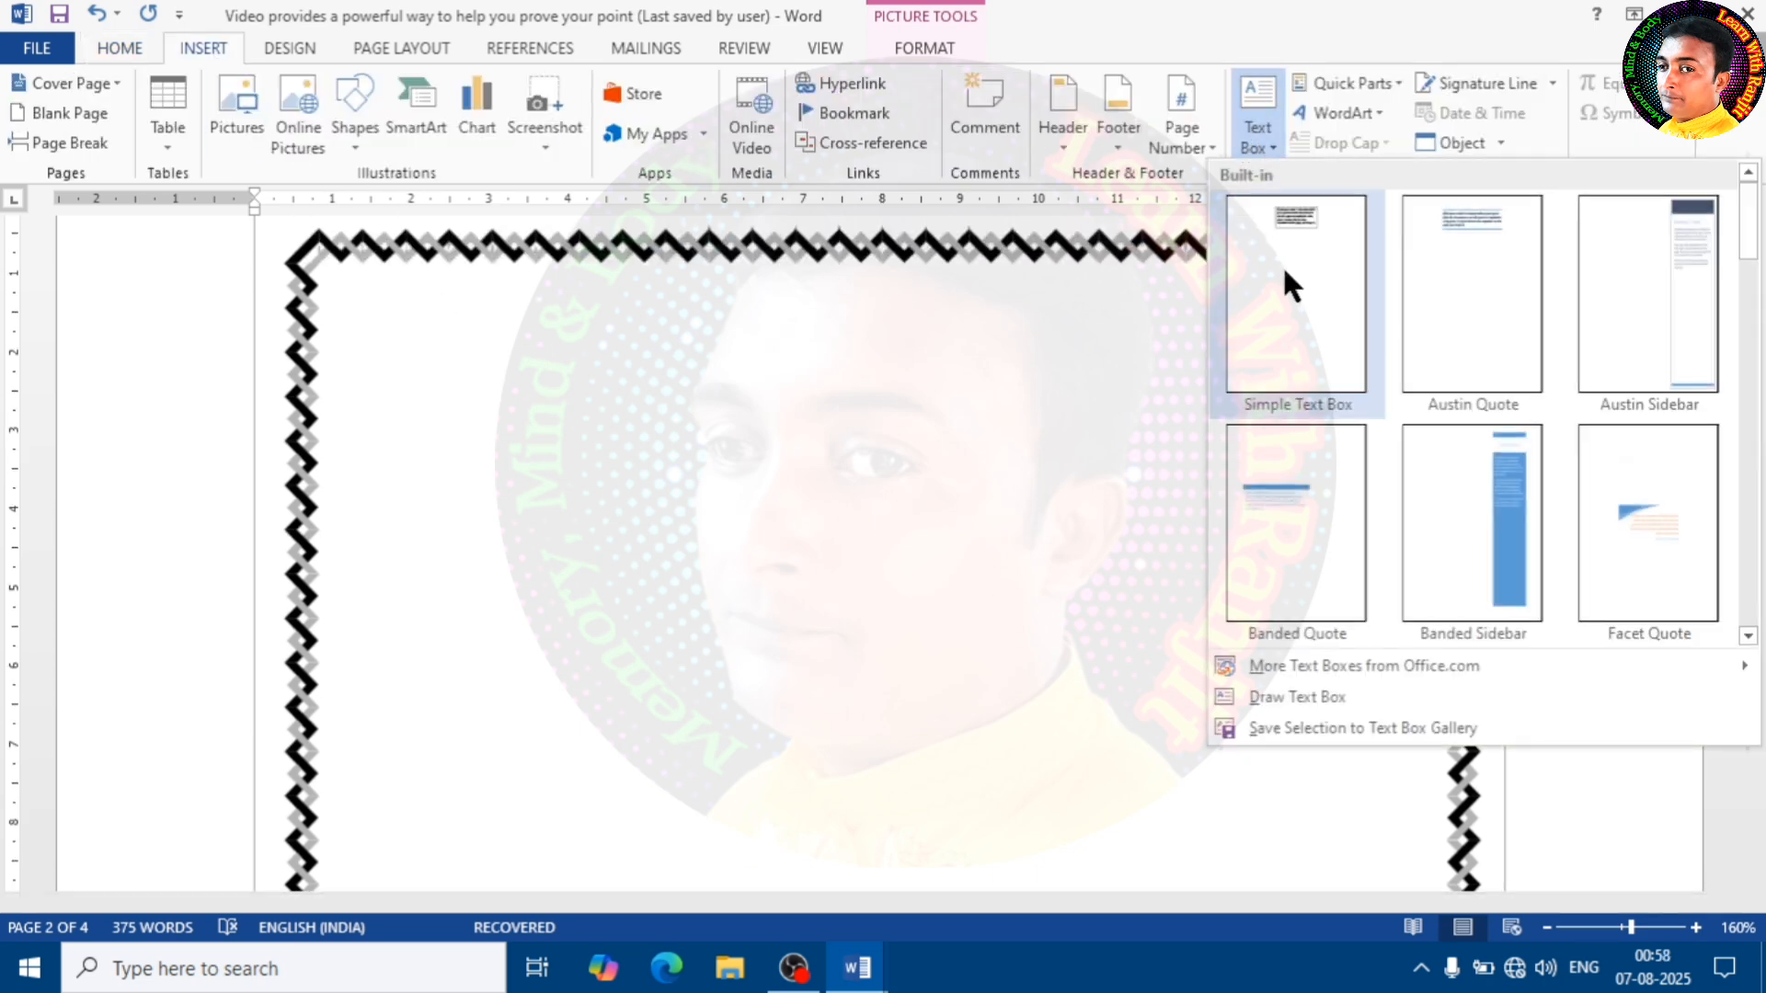
click(1297, 698)
mouse_move(387, 308)
mouse_down()
mouse_move(1206, 533)
mouse_move(1424, 739)
mouse_up()
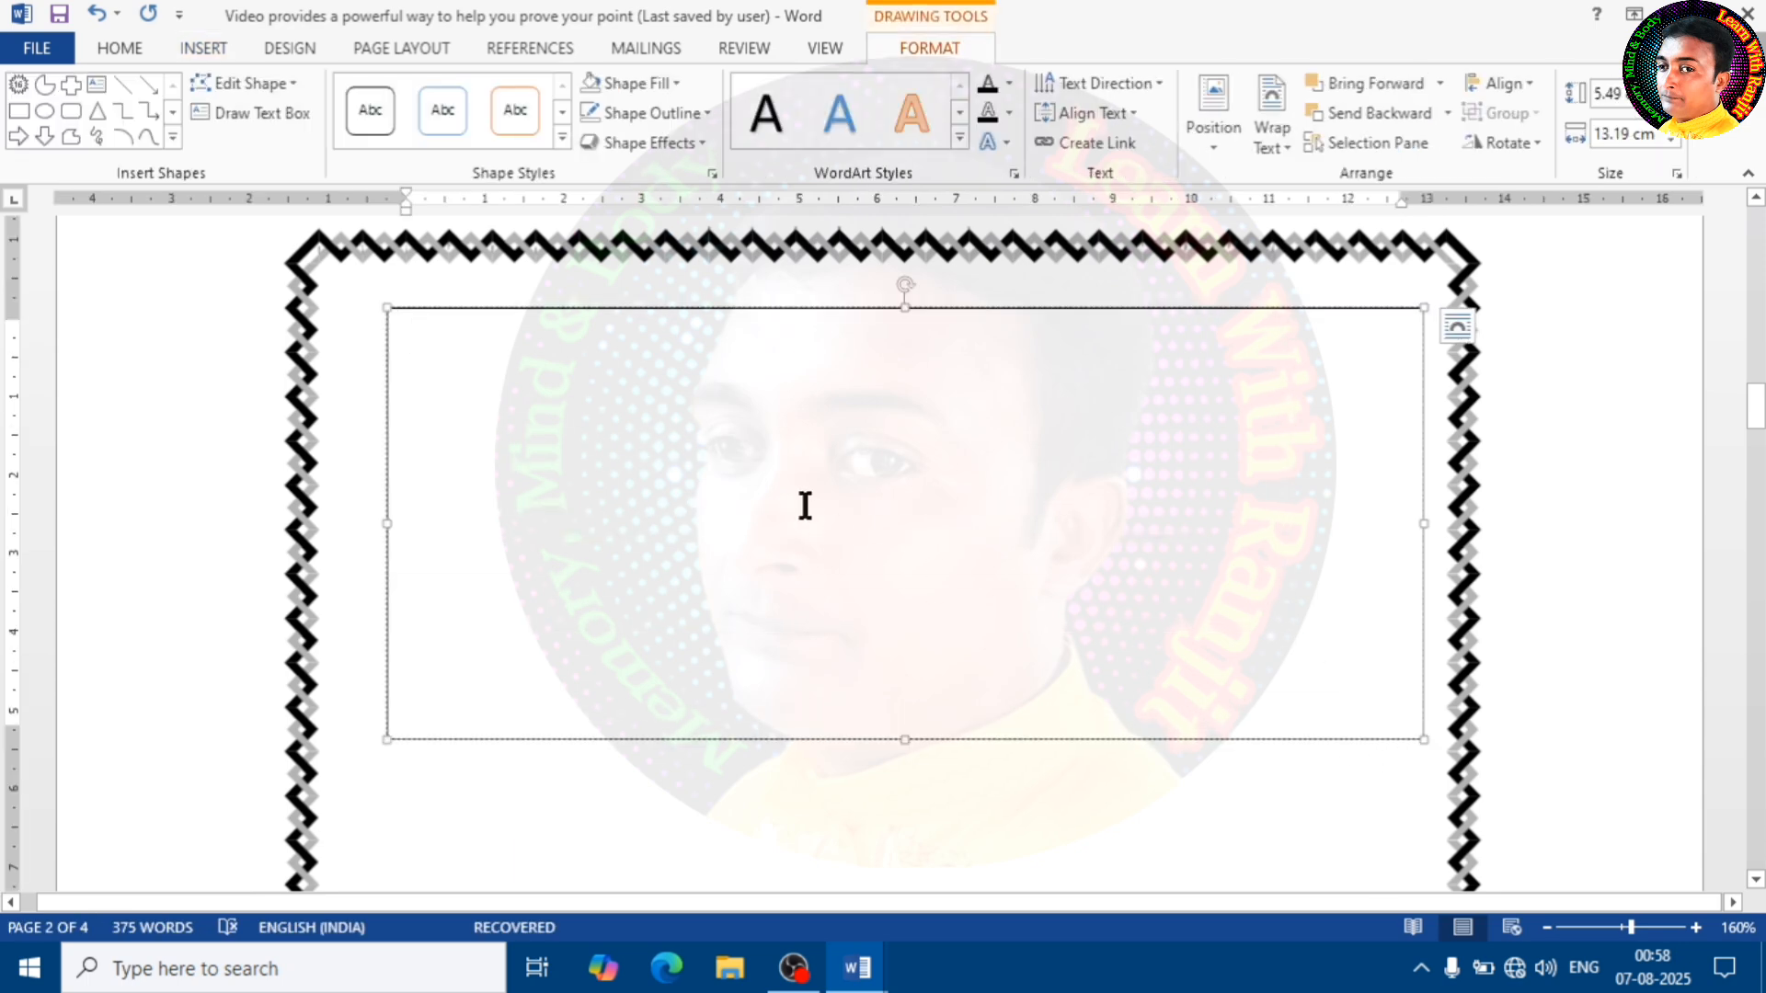
text(bhfd)
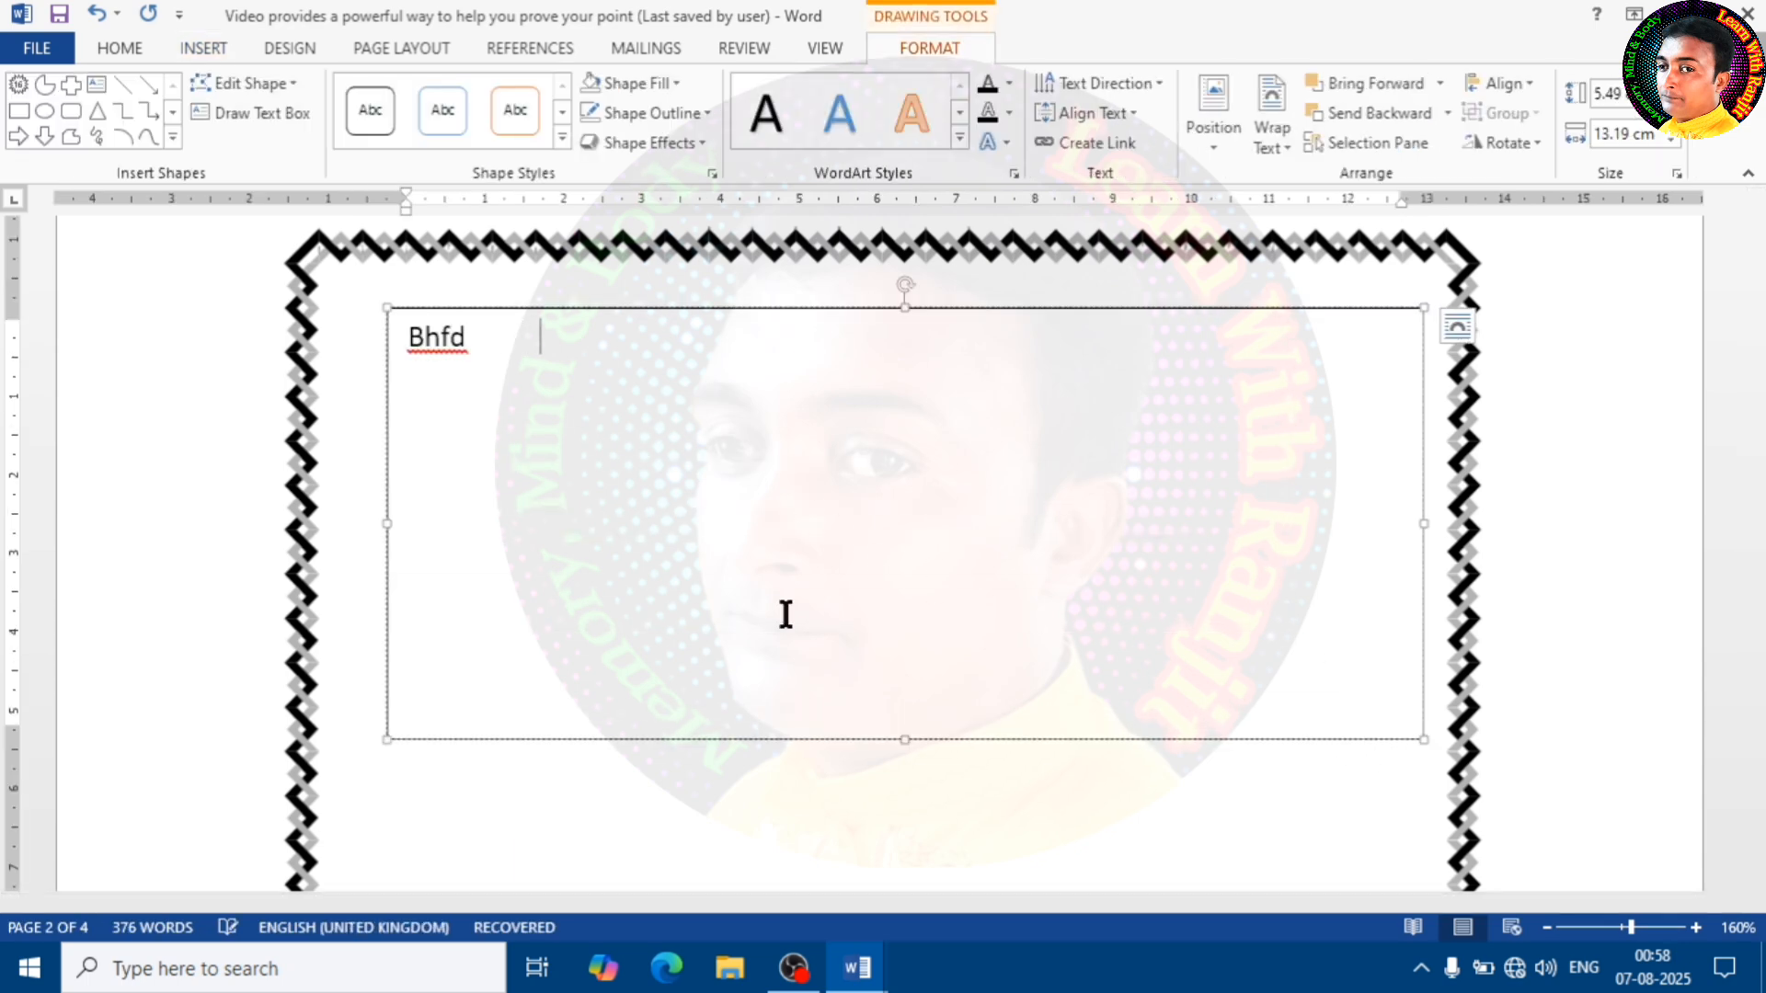
Remove the outline from the "Bhfd" text box inside the border picture
click(748, 777)
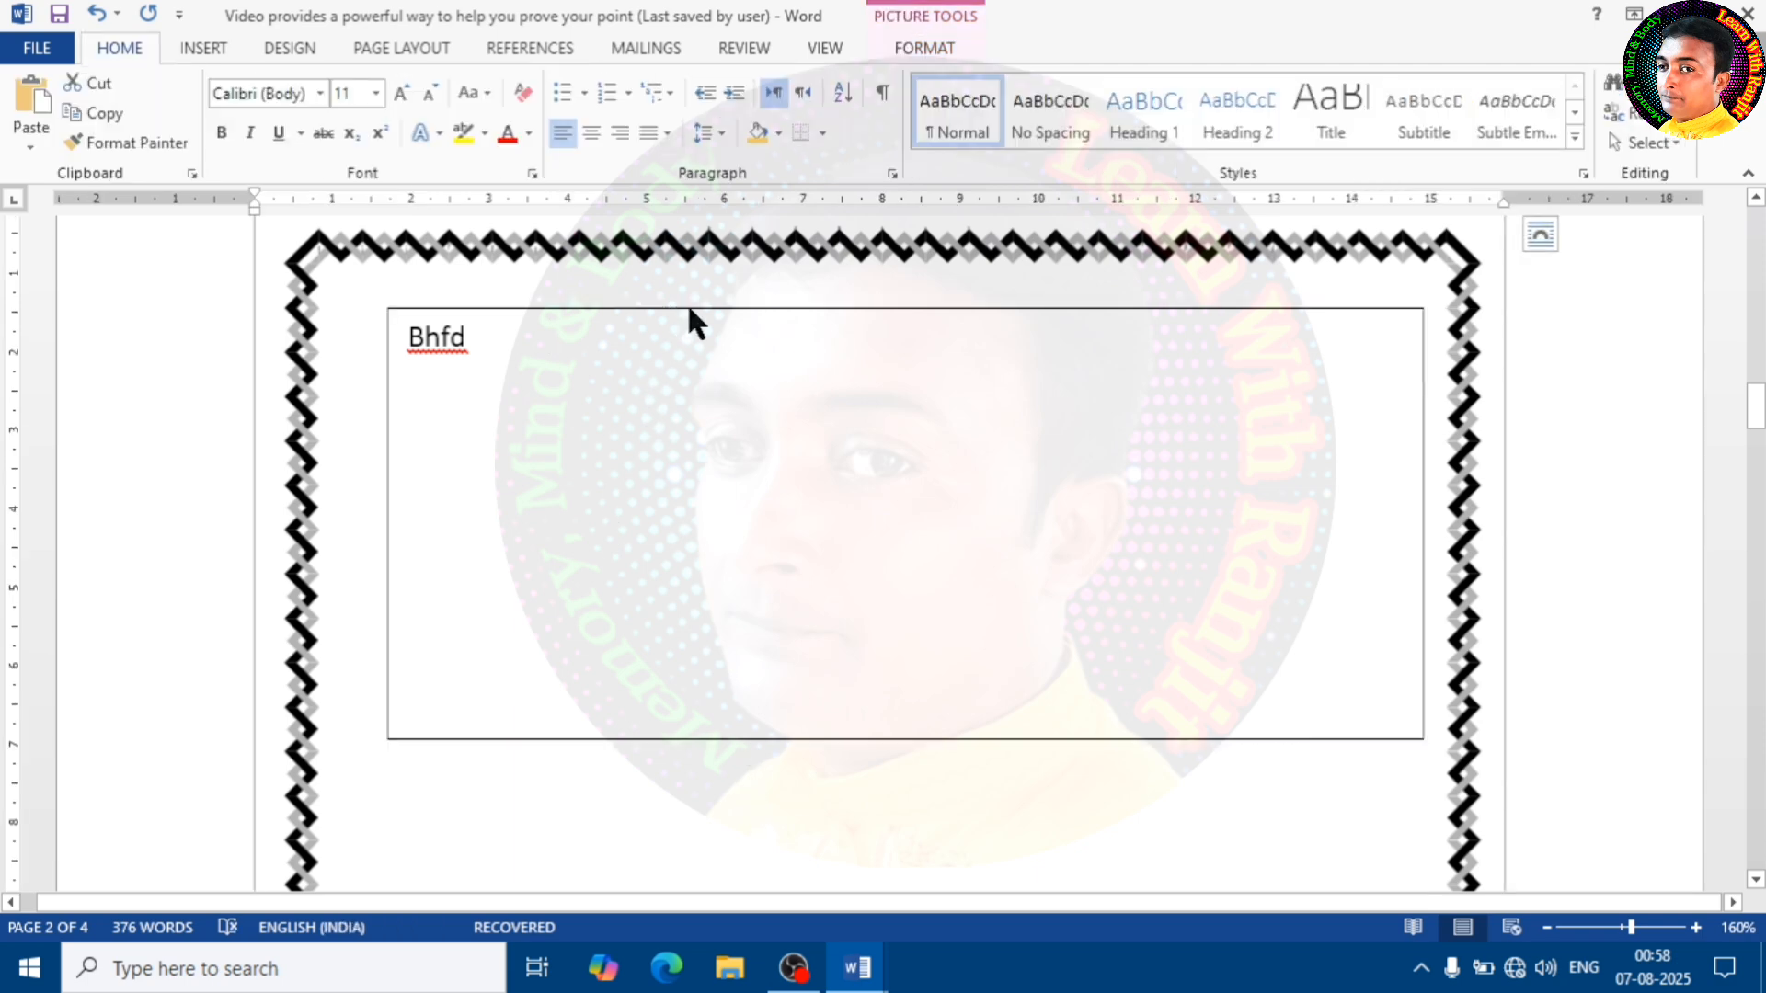
click(670, 416)
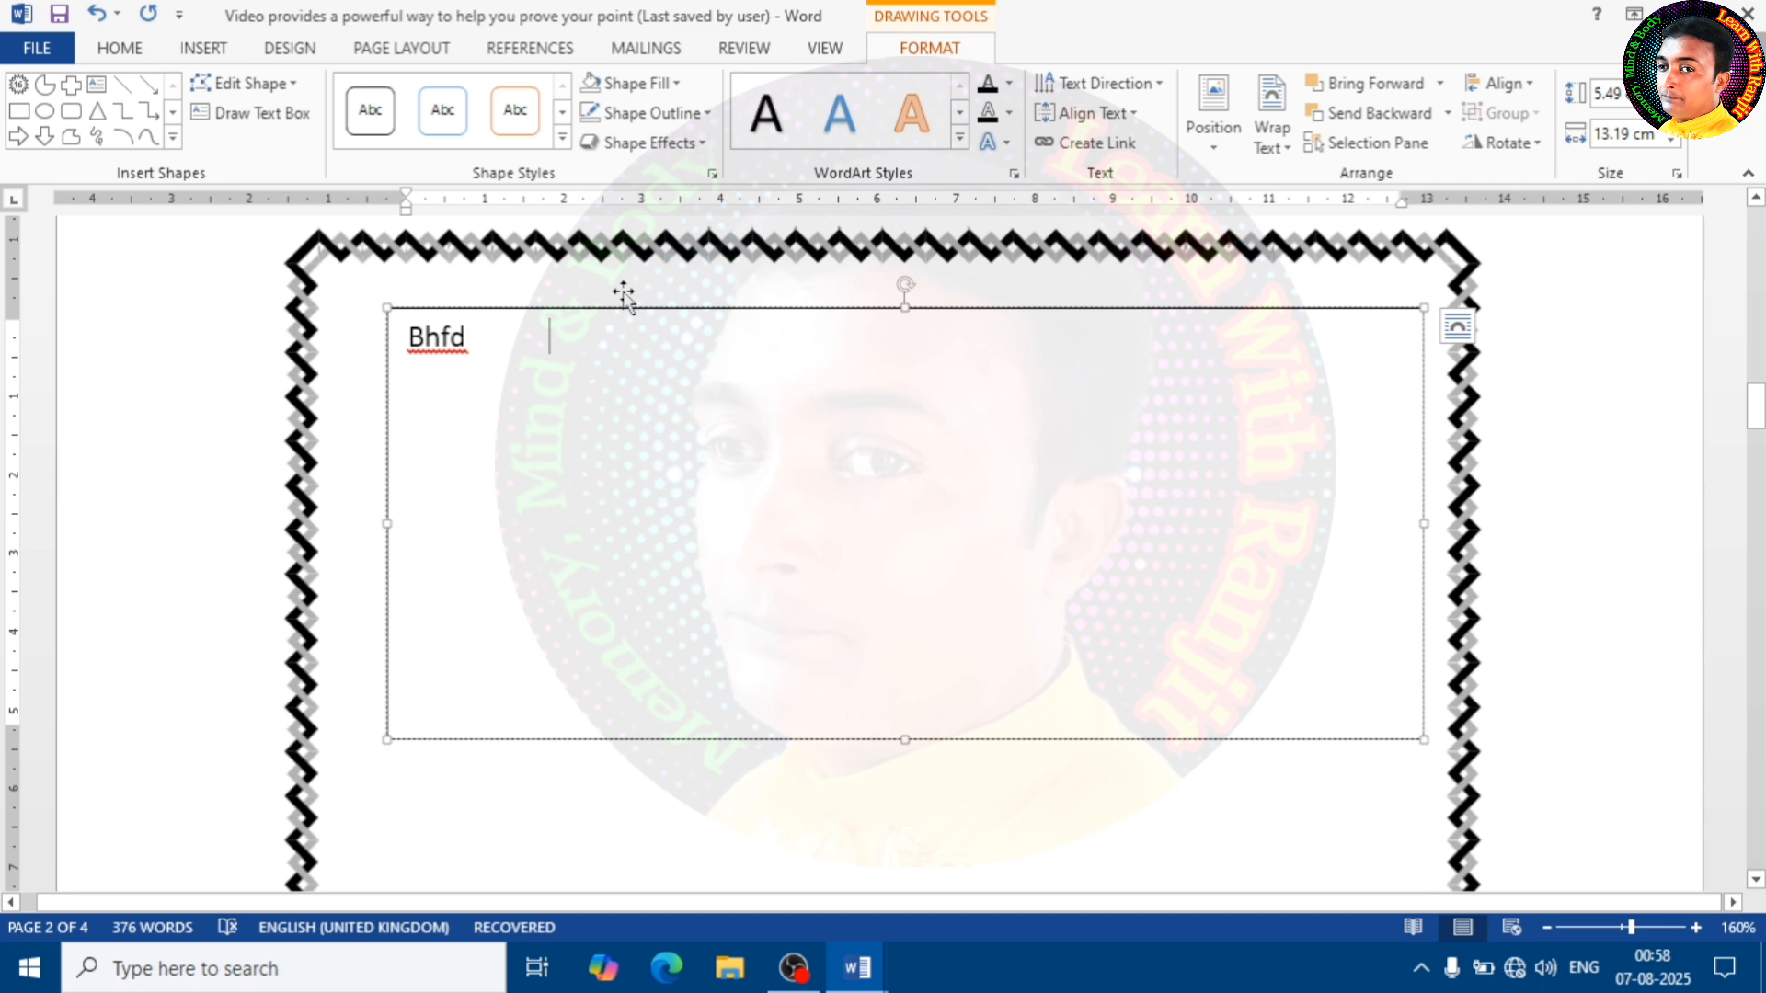
click(706, 112)
click(675, 349)
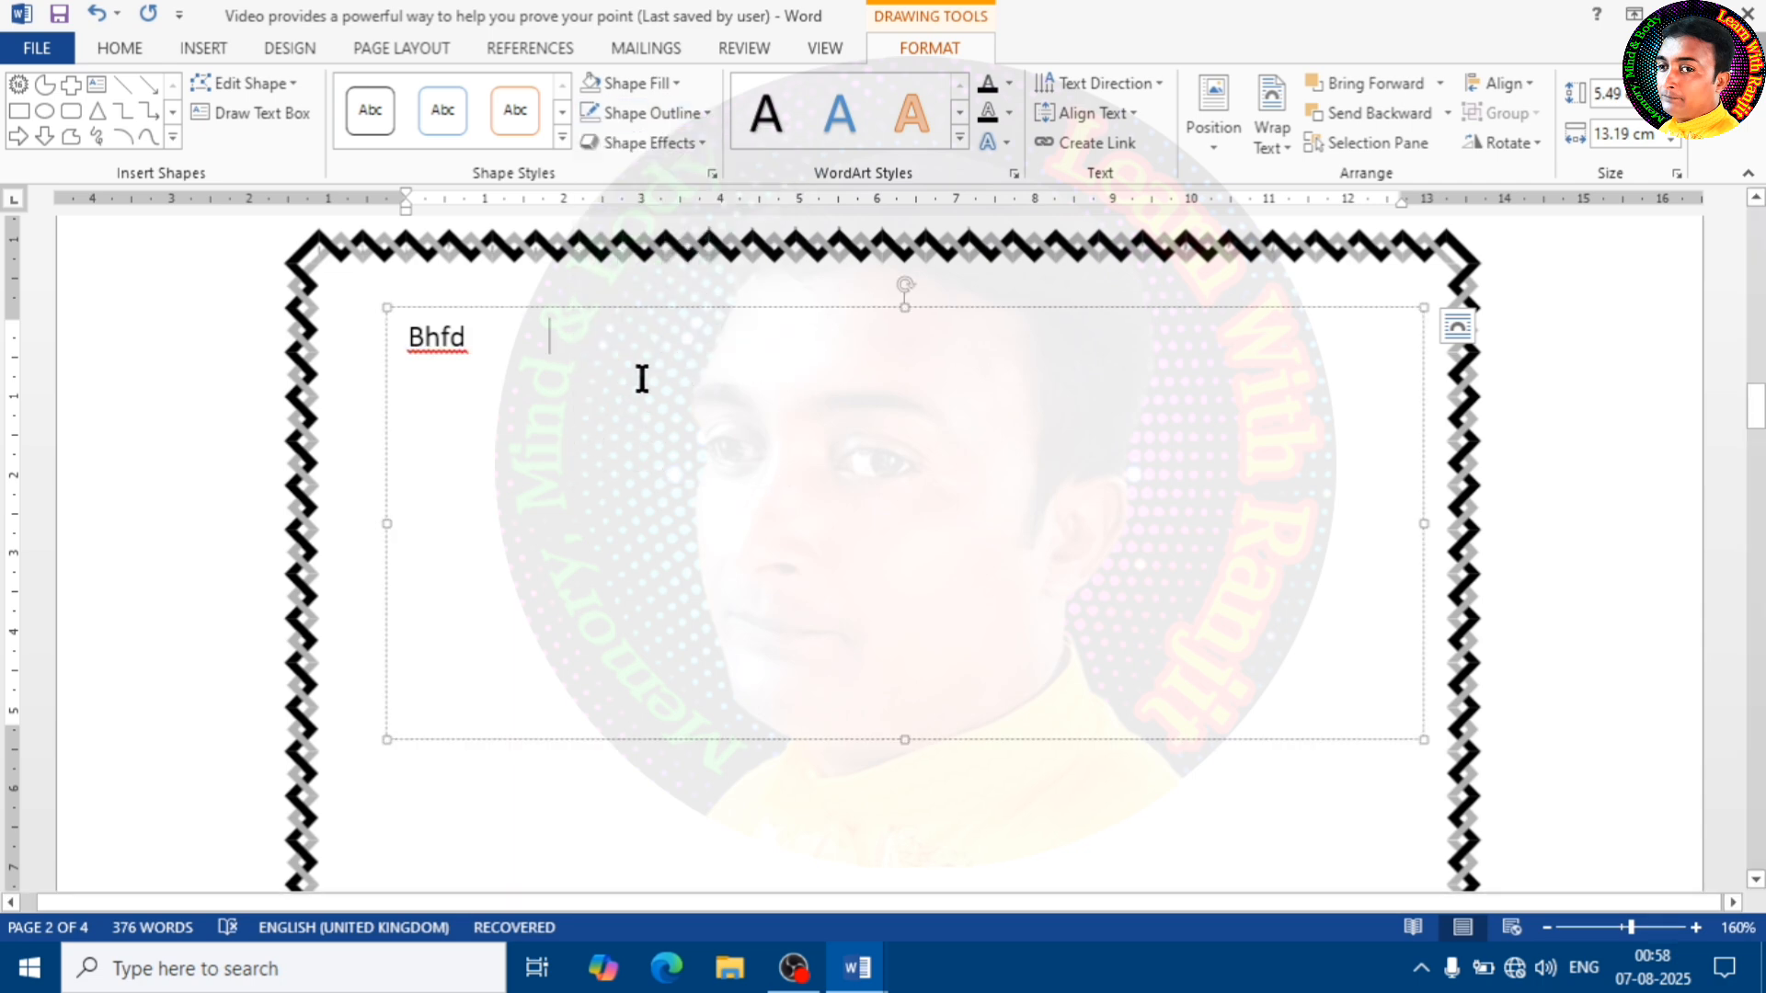
click(346, 372)
click(503, 352)
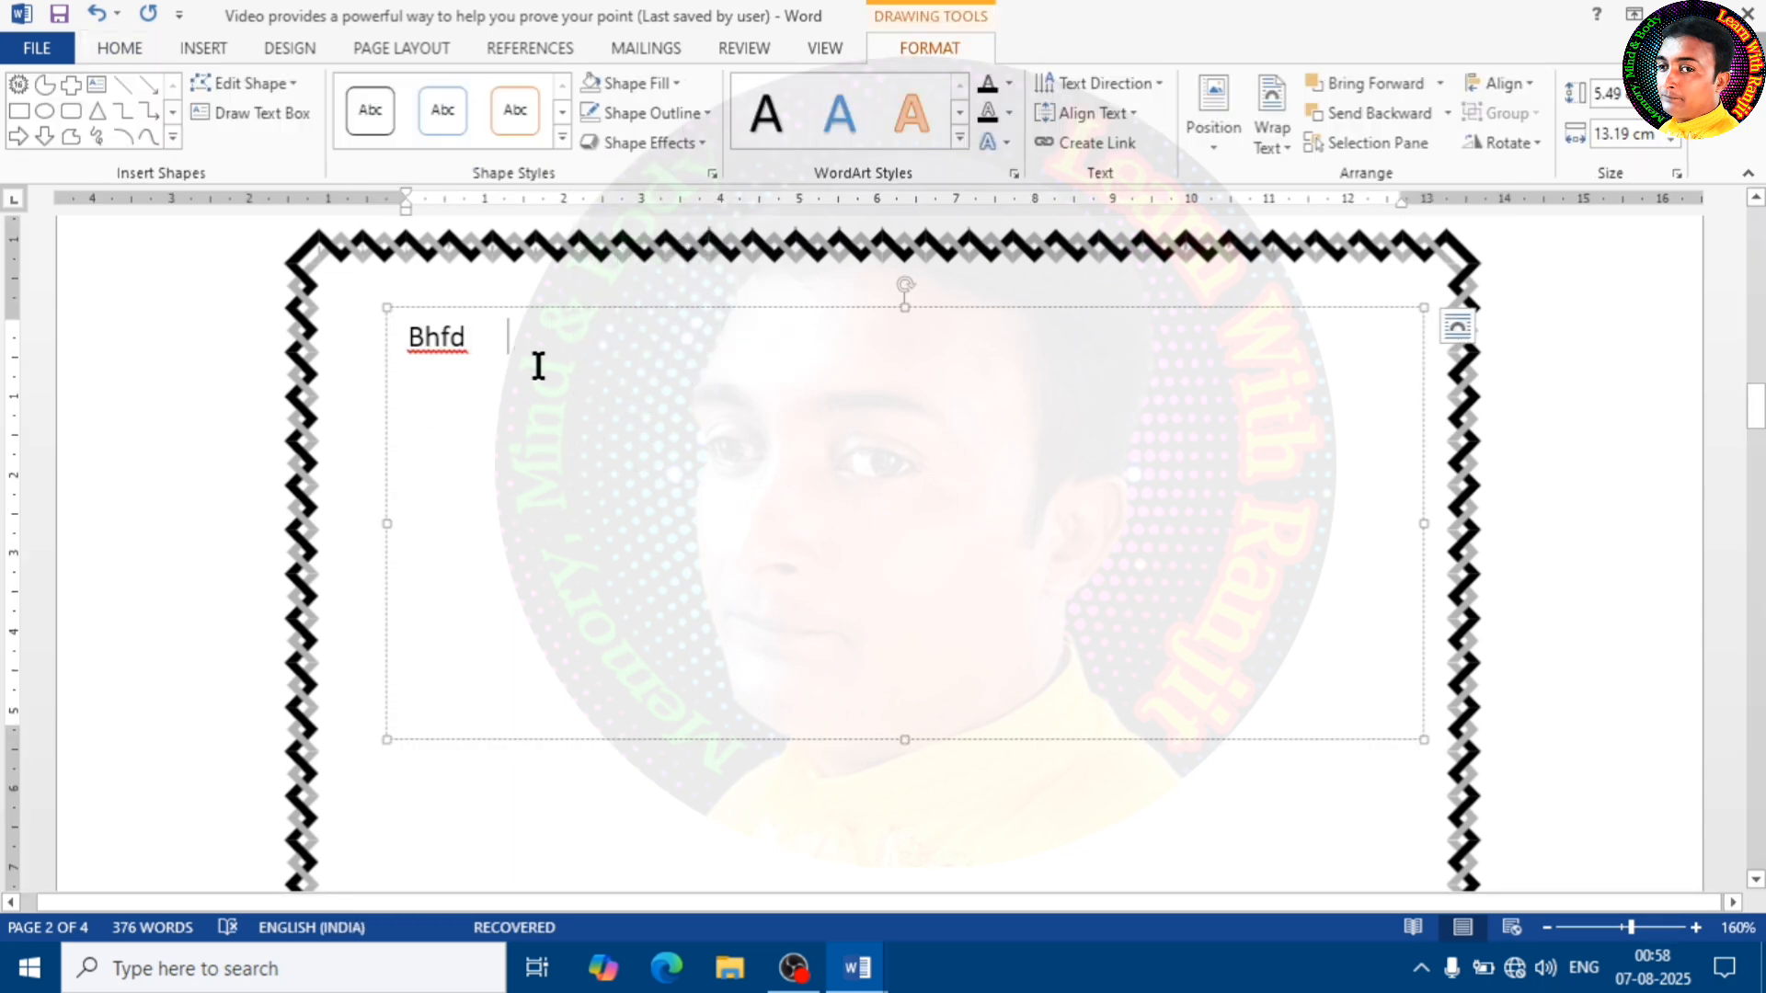
Delete the border picture and the text box together with its "Bhfd" text
scroll(538, 366, up, 3)
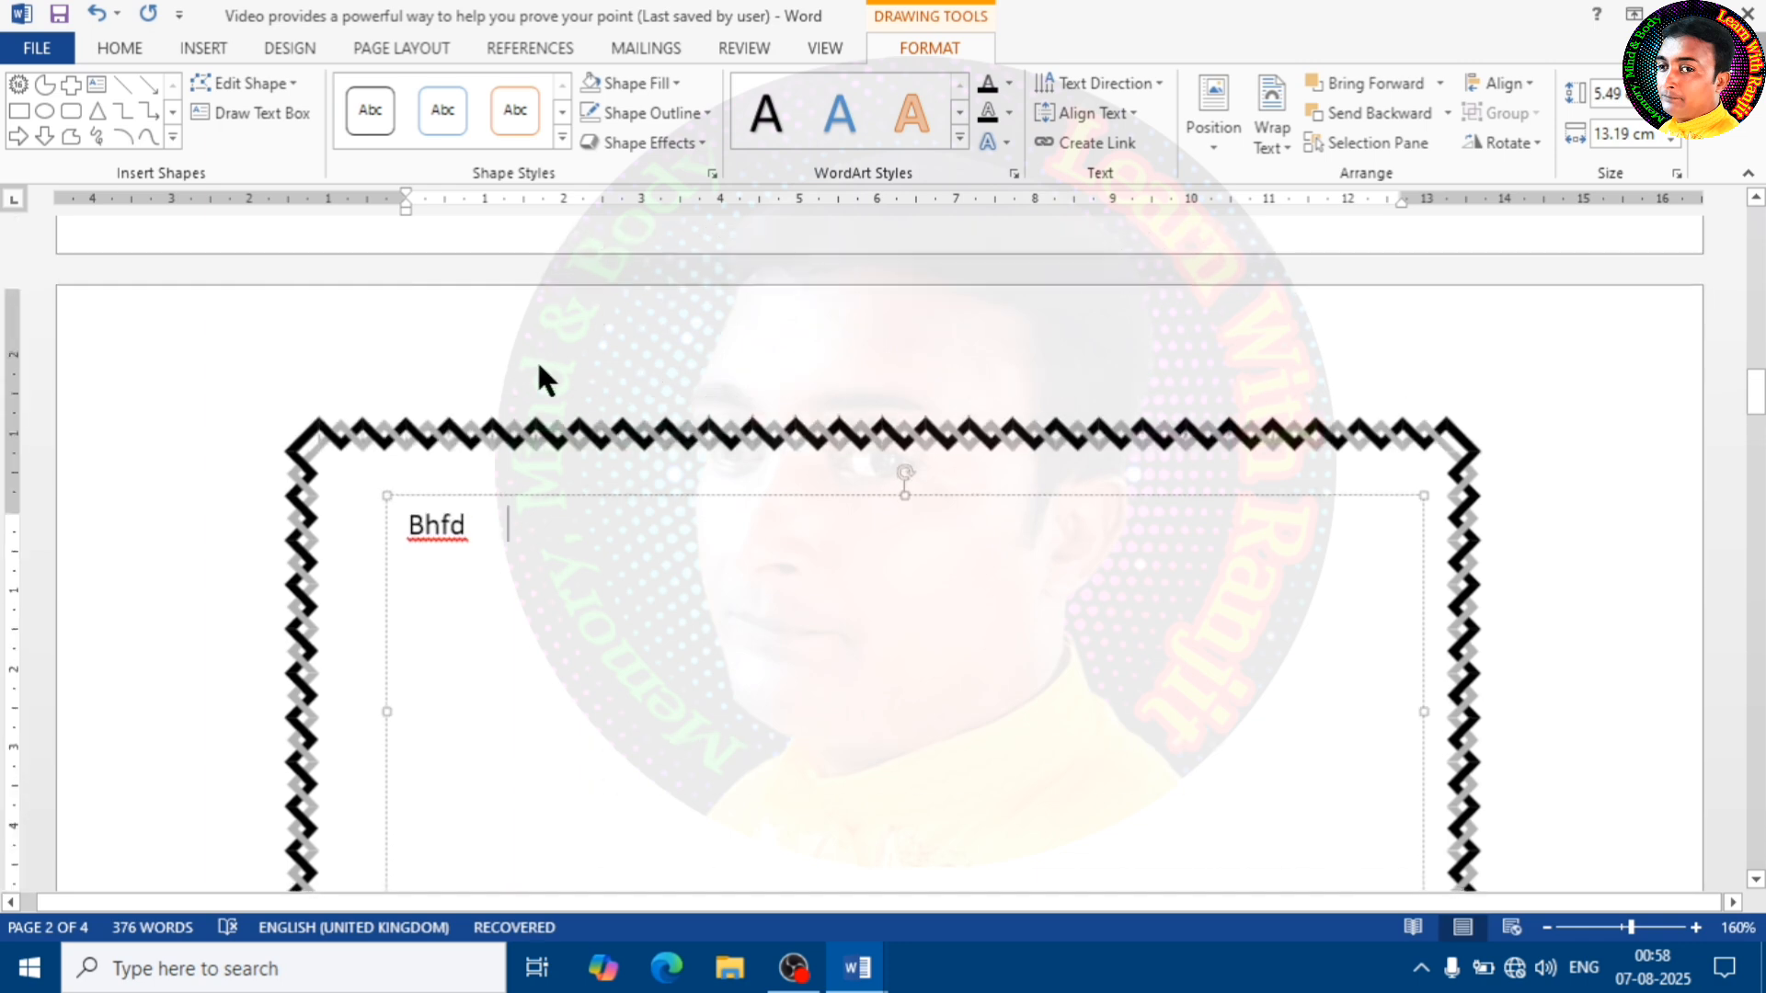
click(560, 450)
key(Delete)
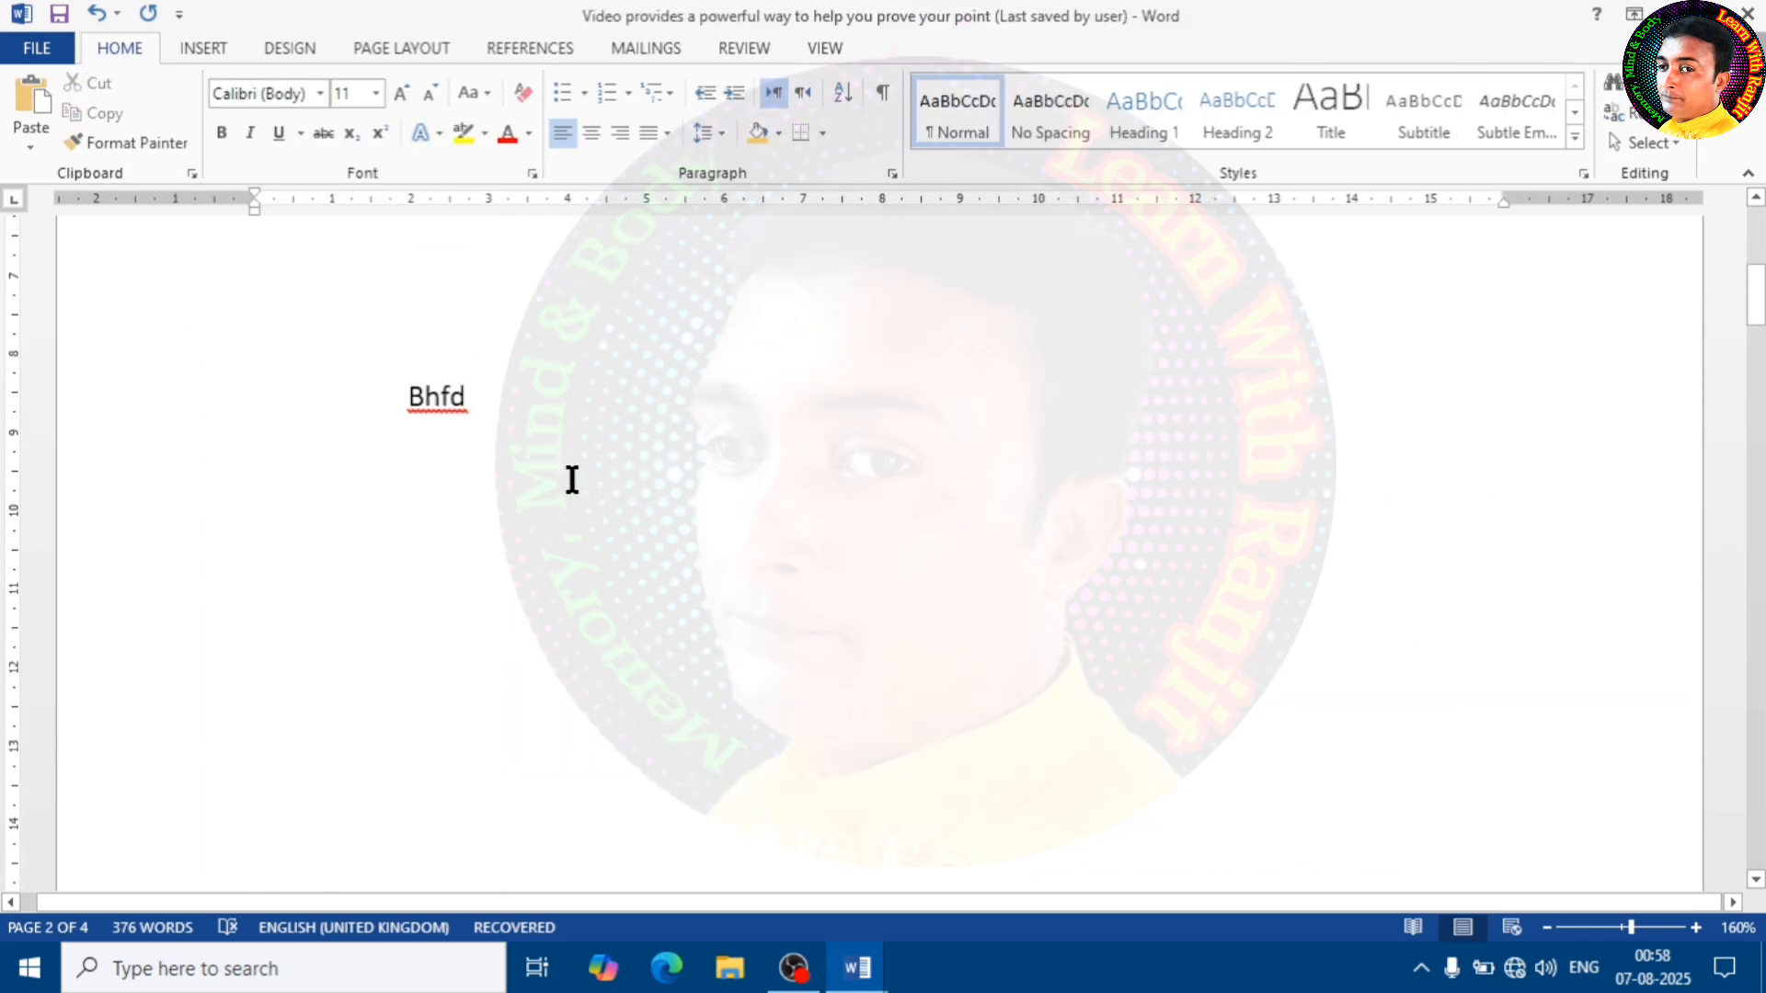
drag(539, 434, 364, 390)
key(Delete)
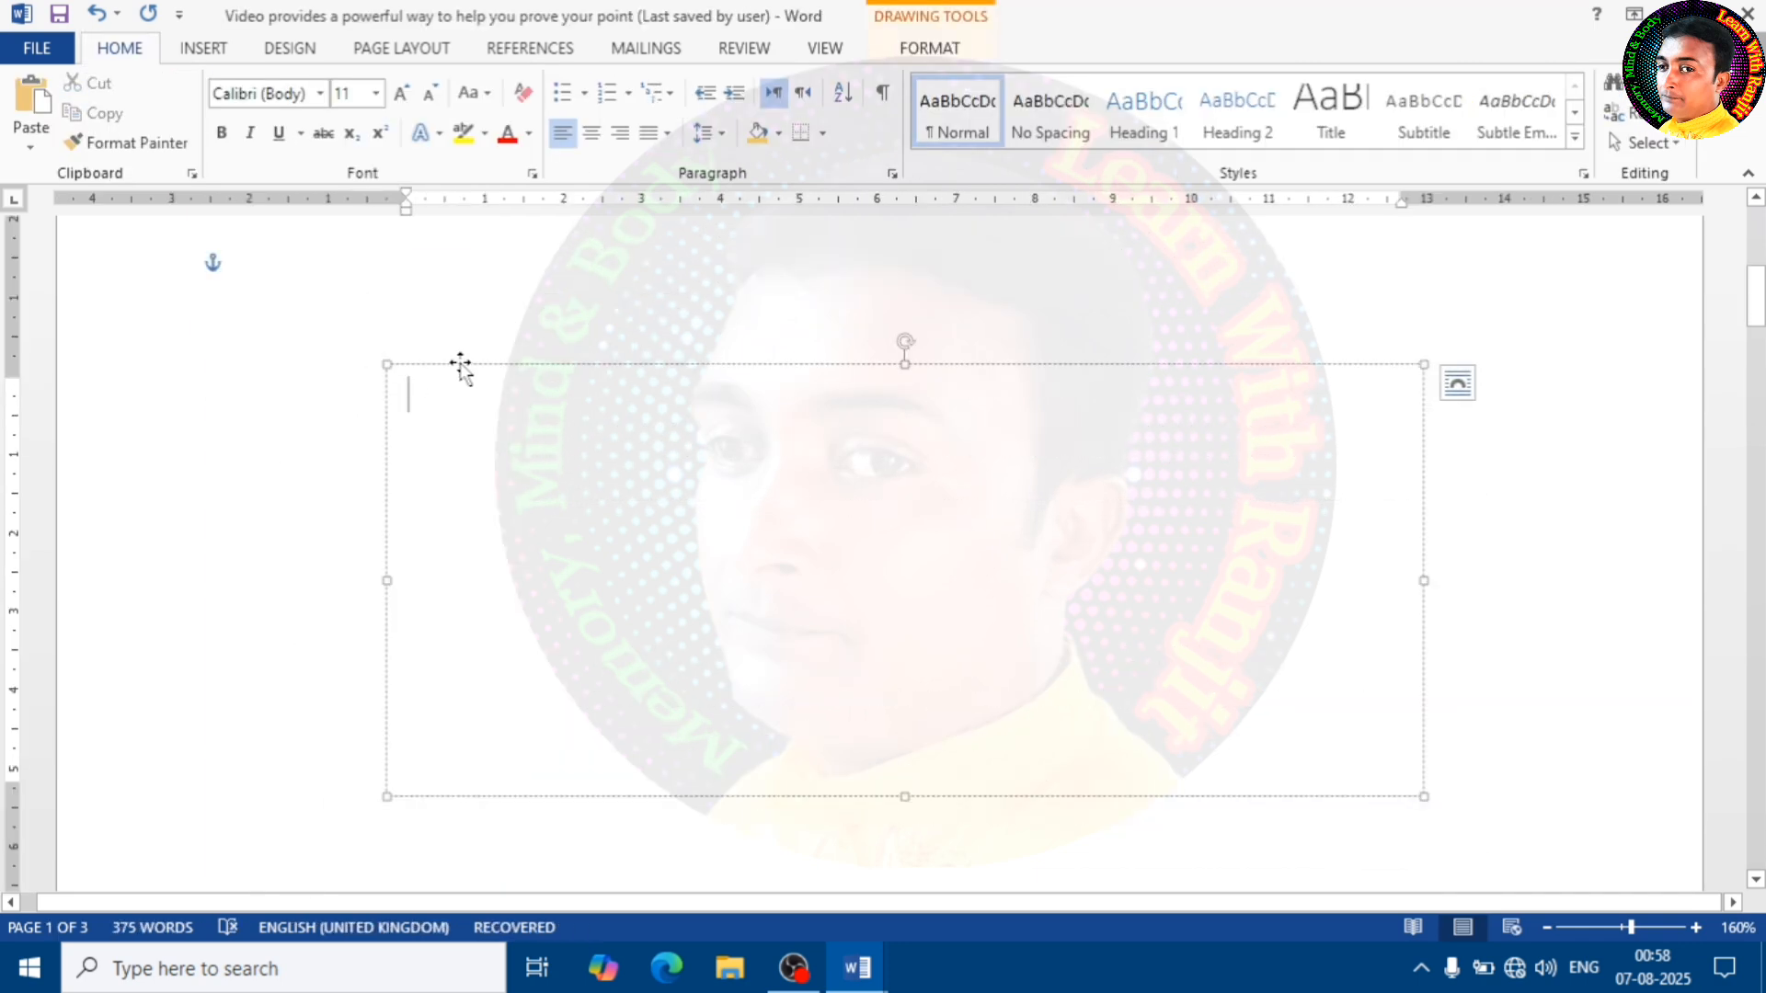
click(460, 364)
key(Delete)
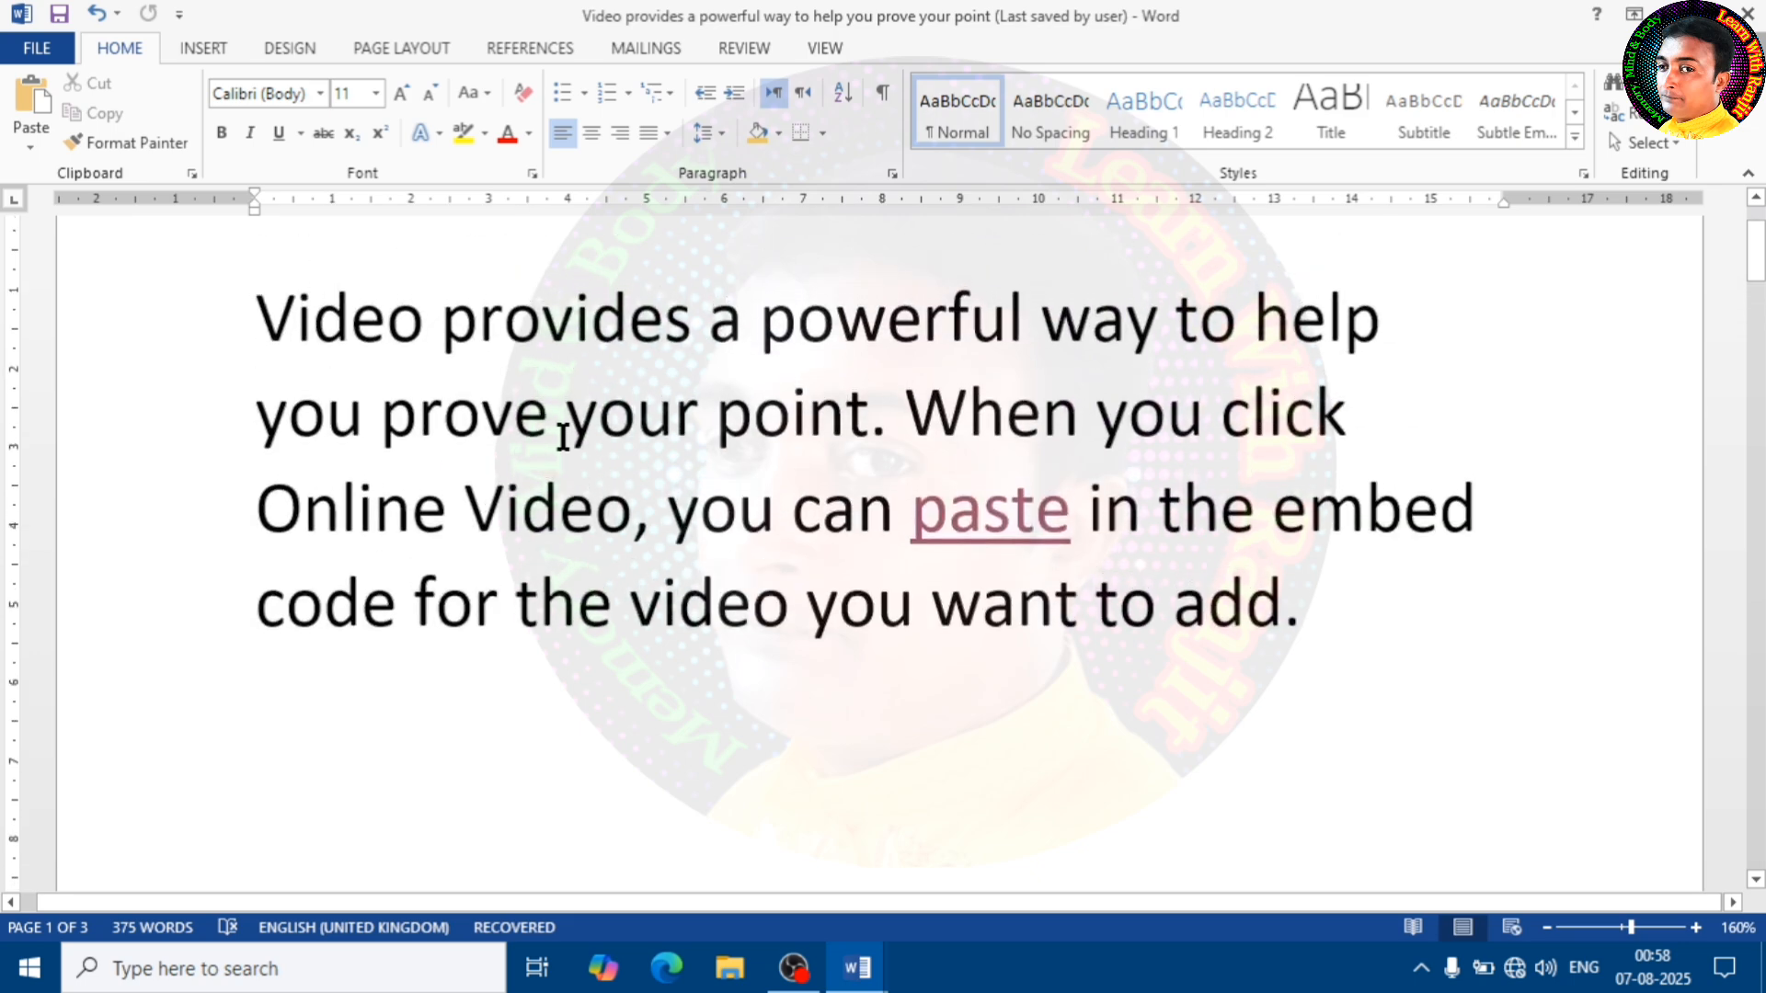
Insert the saved AutoText entry holding the person's first name below the first page's paragraph
click(208, 46)
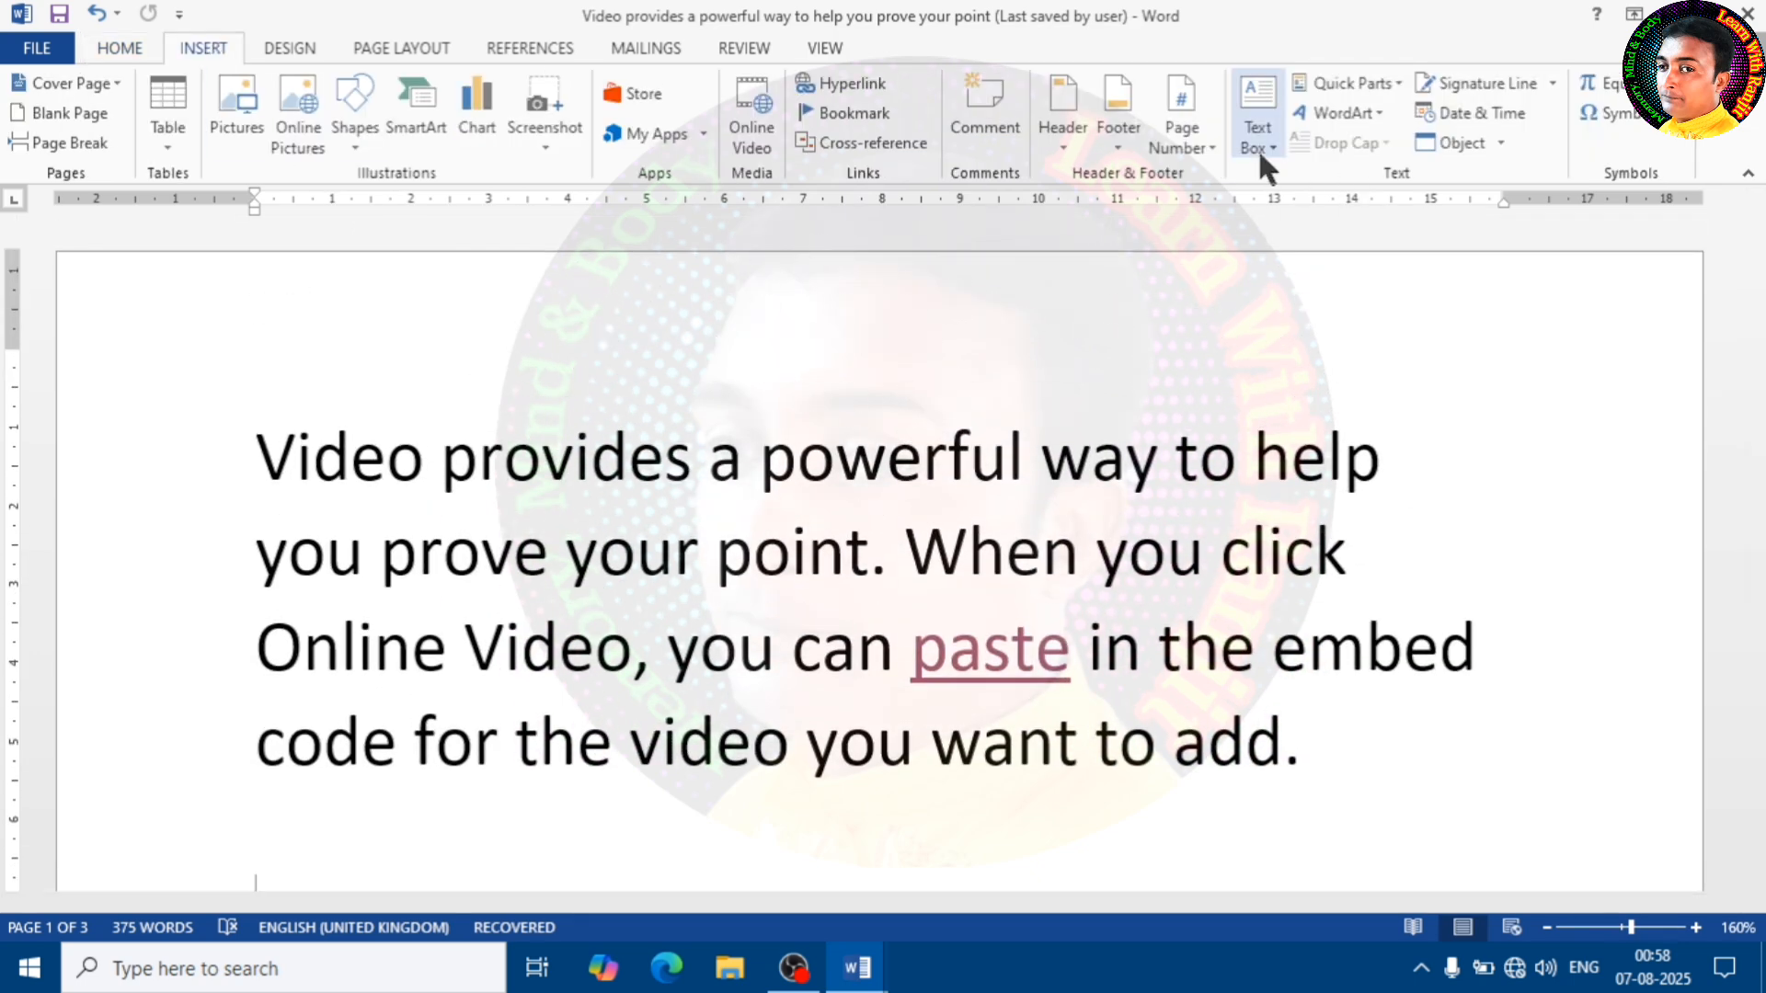
click(1396, 81)
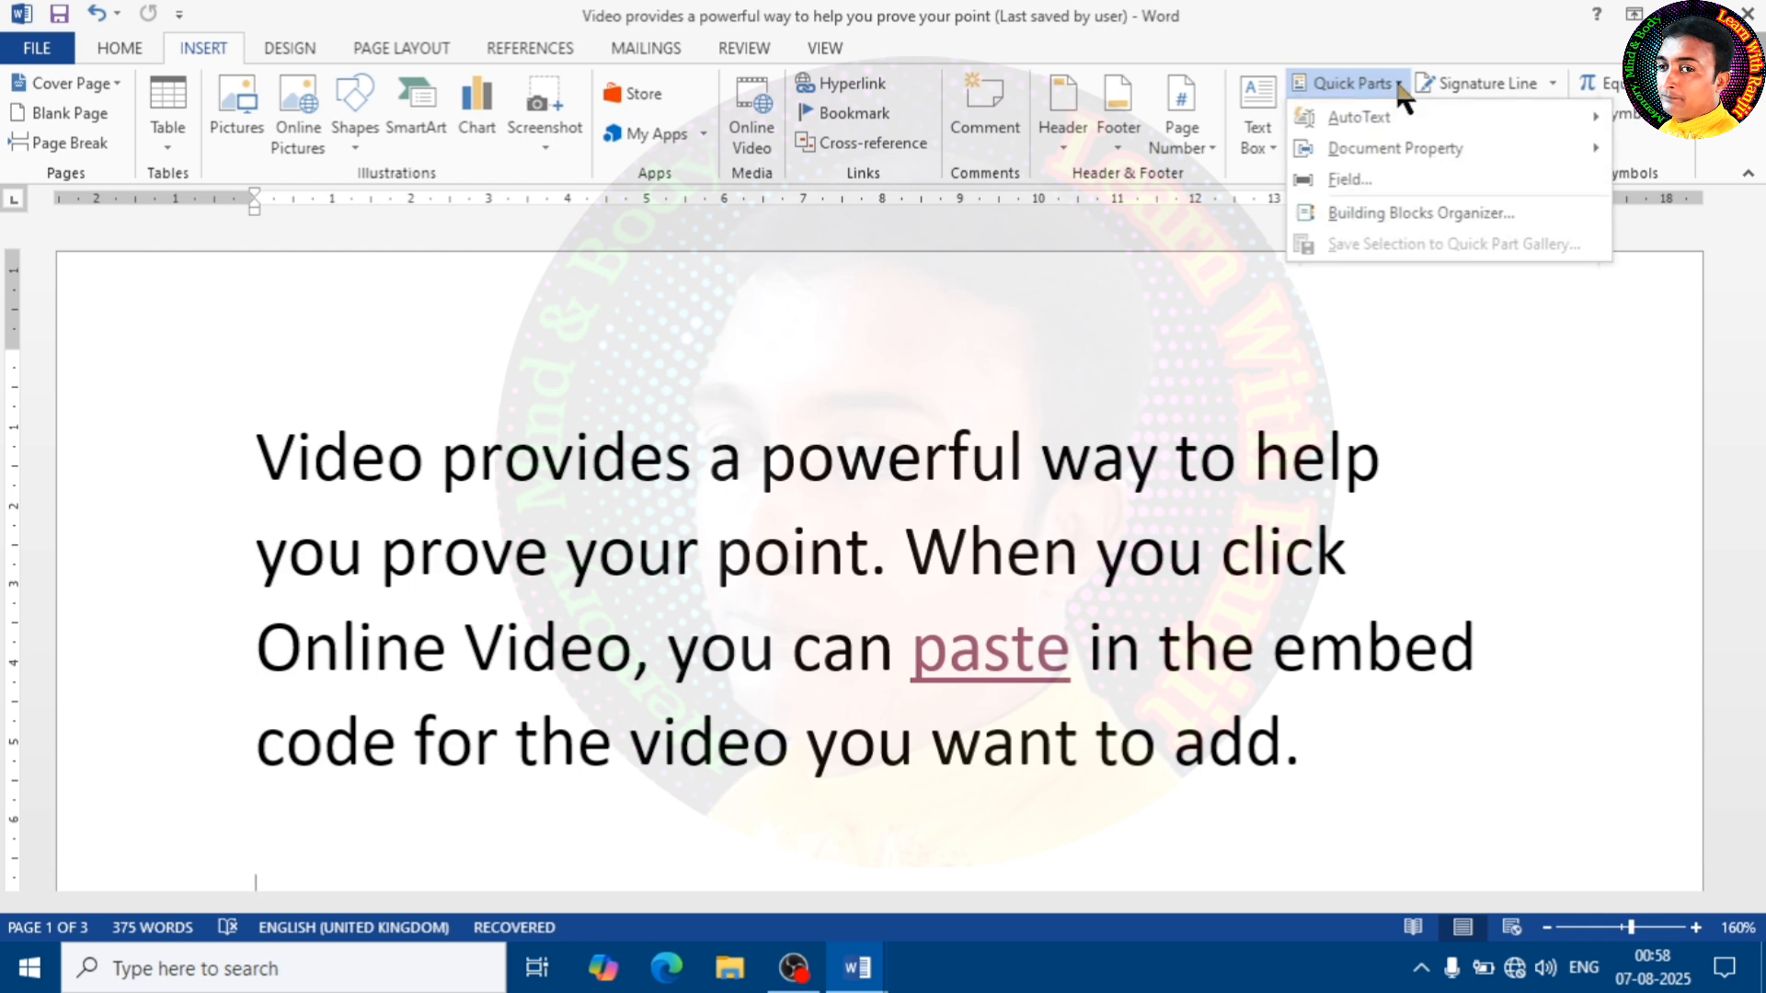
mouse_move(1410, 115)
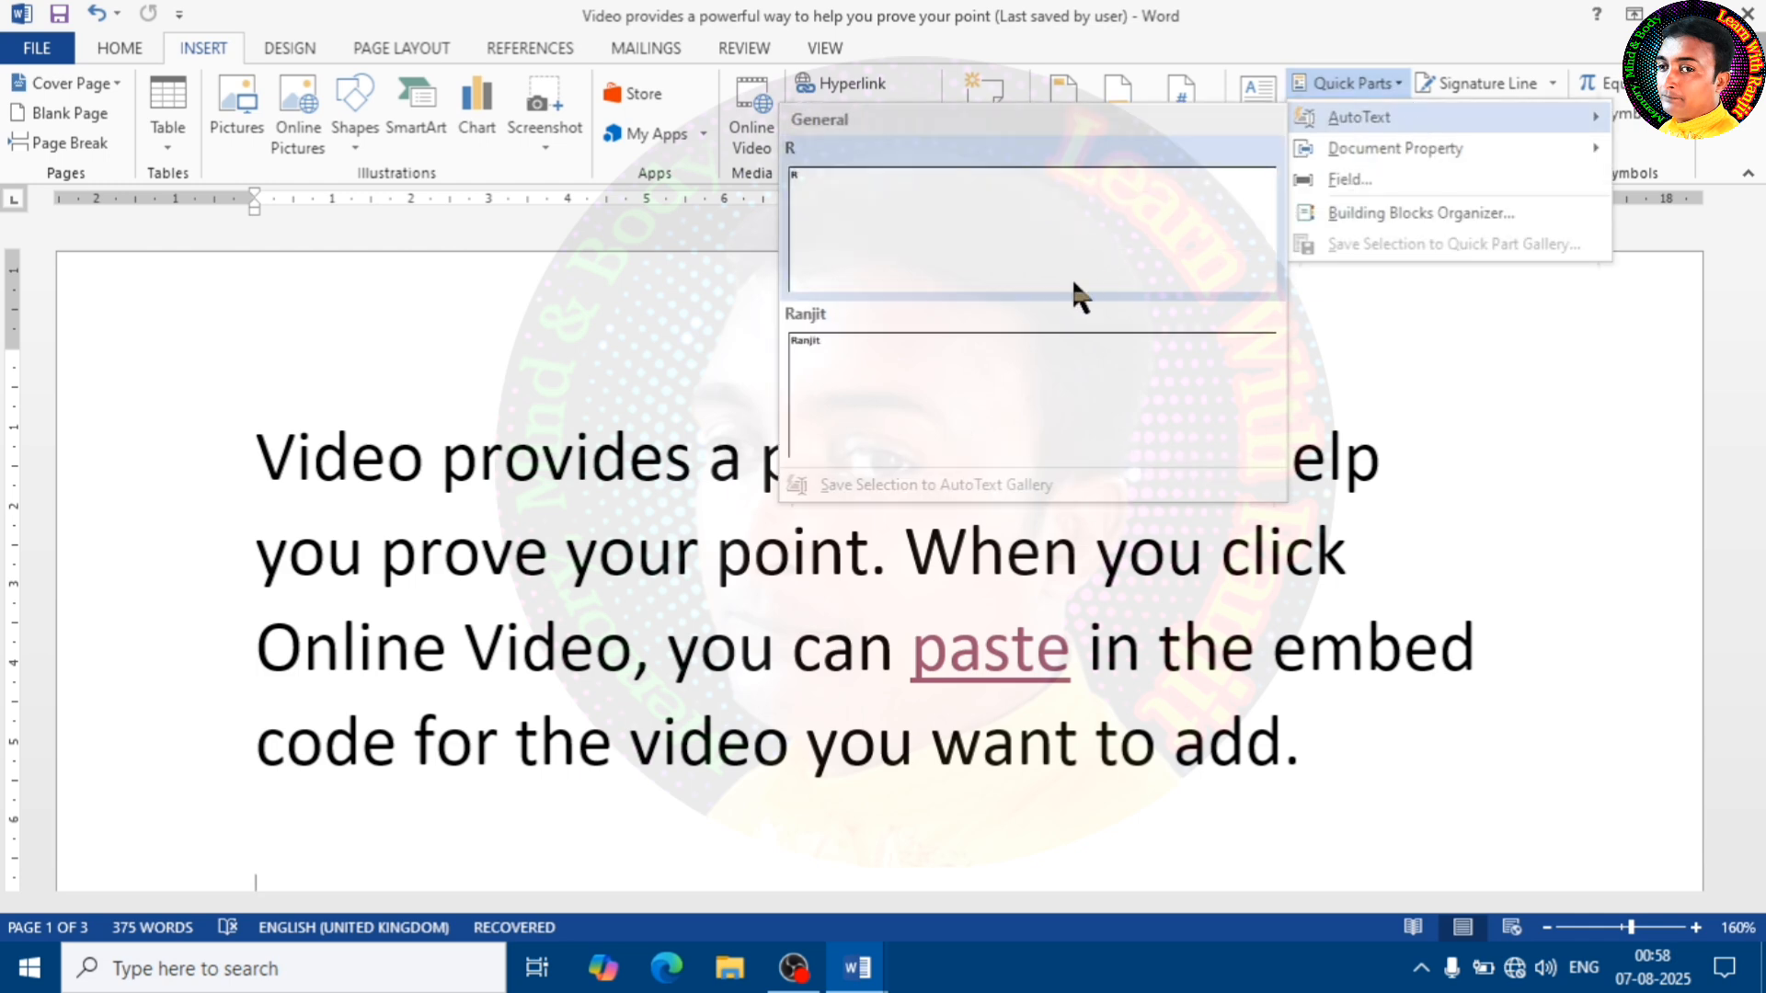
click(799, 354)
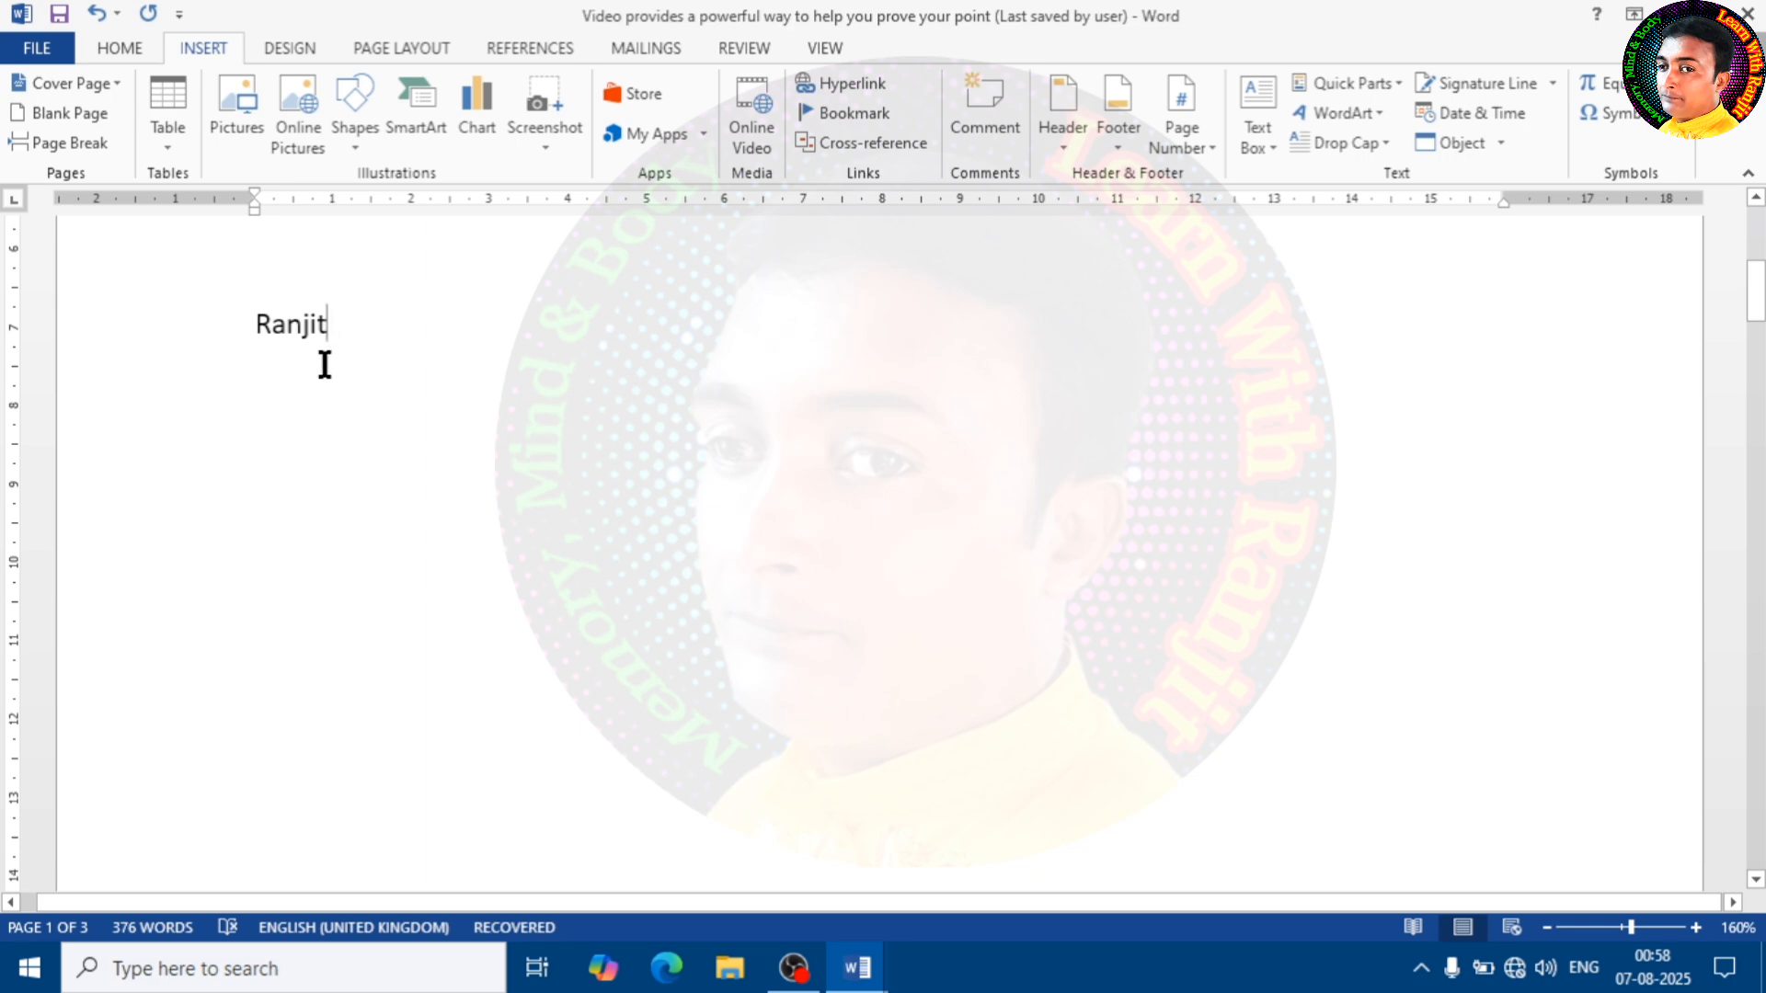
Look over the inserted AutoText on the first page and the paragraphs on the second page
scroll(505, 374, up, 5)
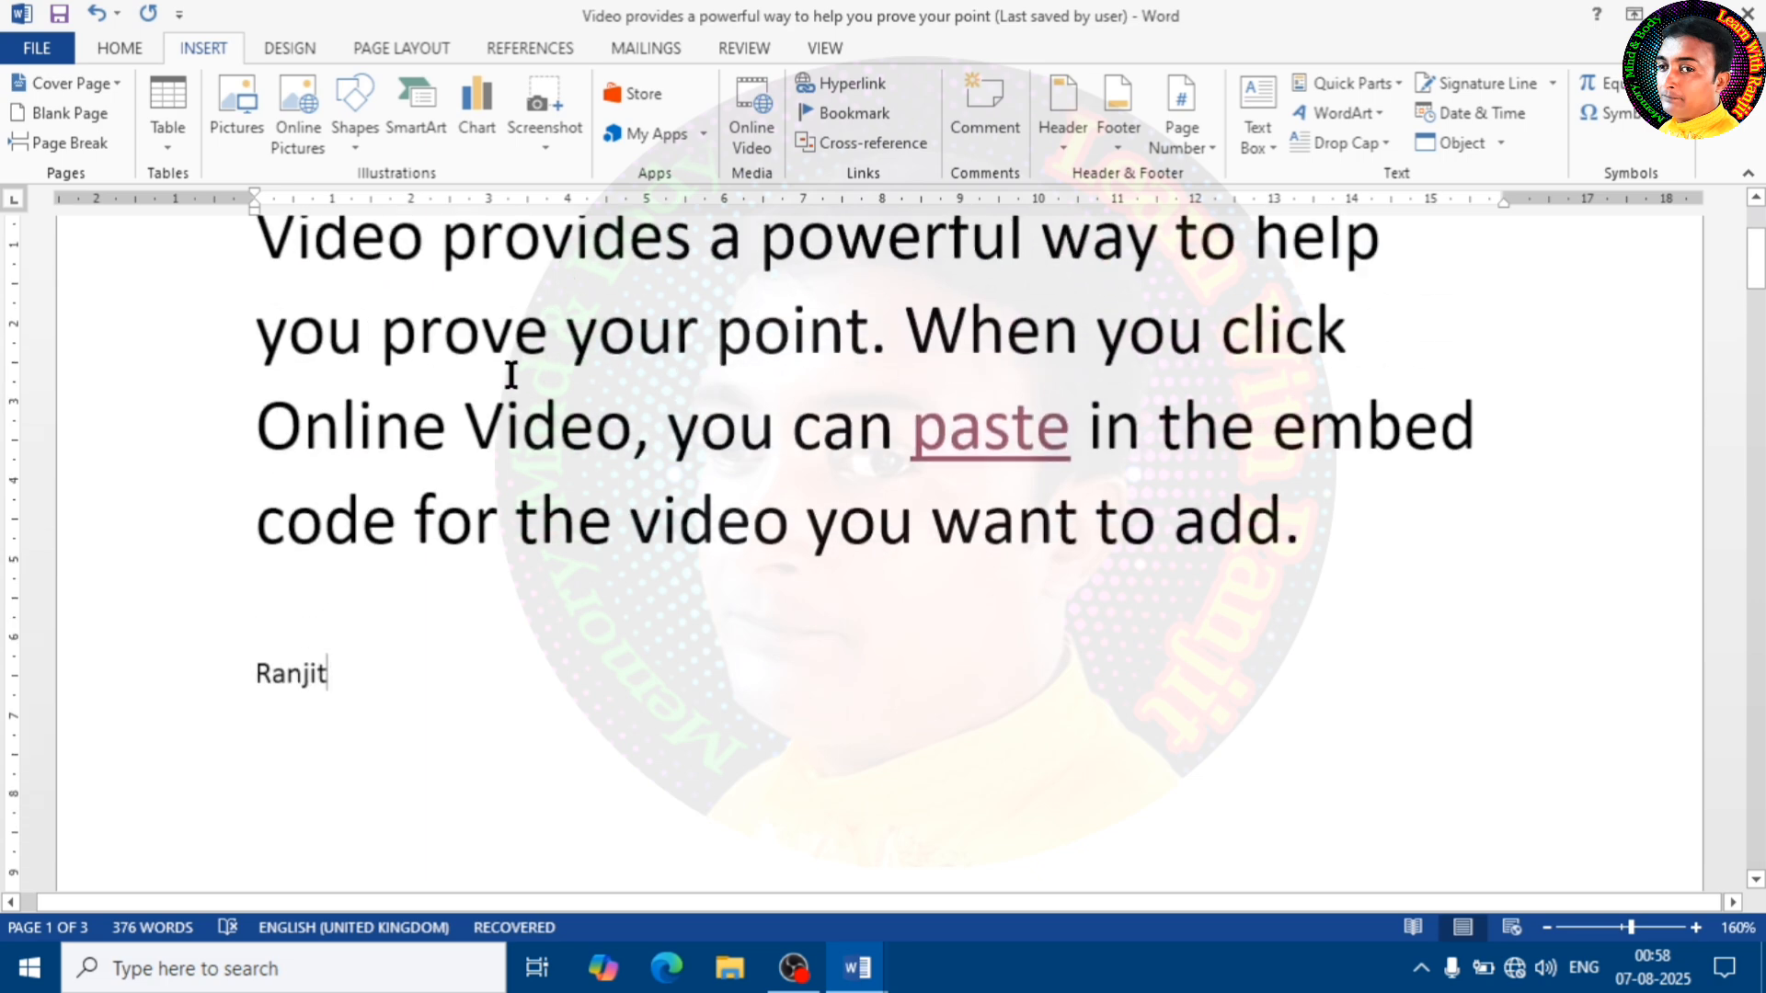
scroll(1058, 271, down, 1)
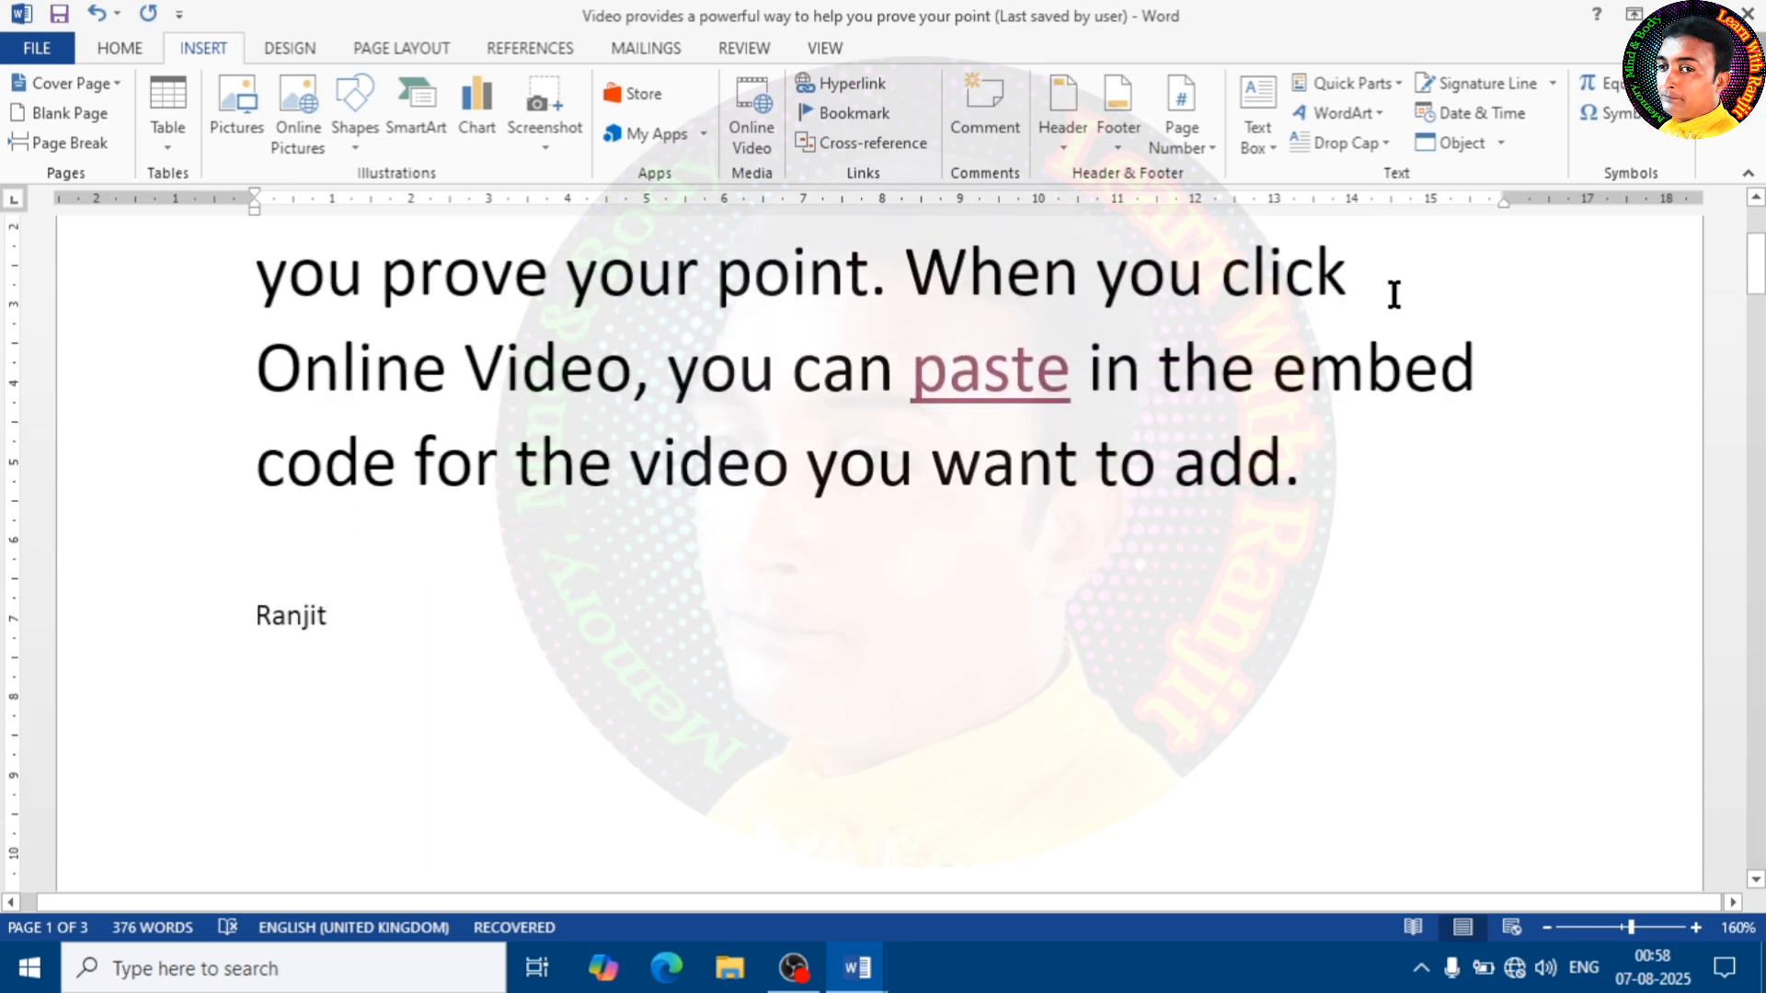
scroll(946, 382, up, 3)
scroll(917, 393, down, 6)
scroll(914, 404, down, 10)
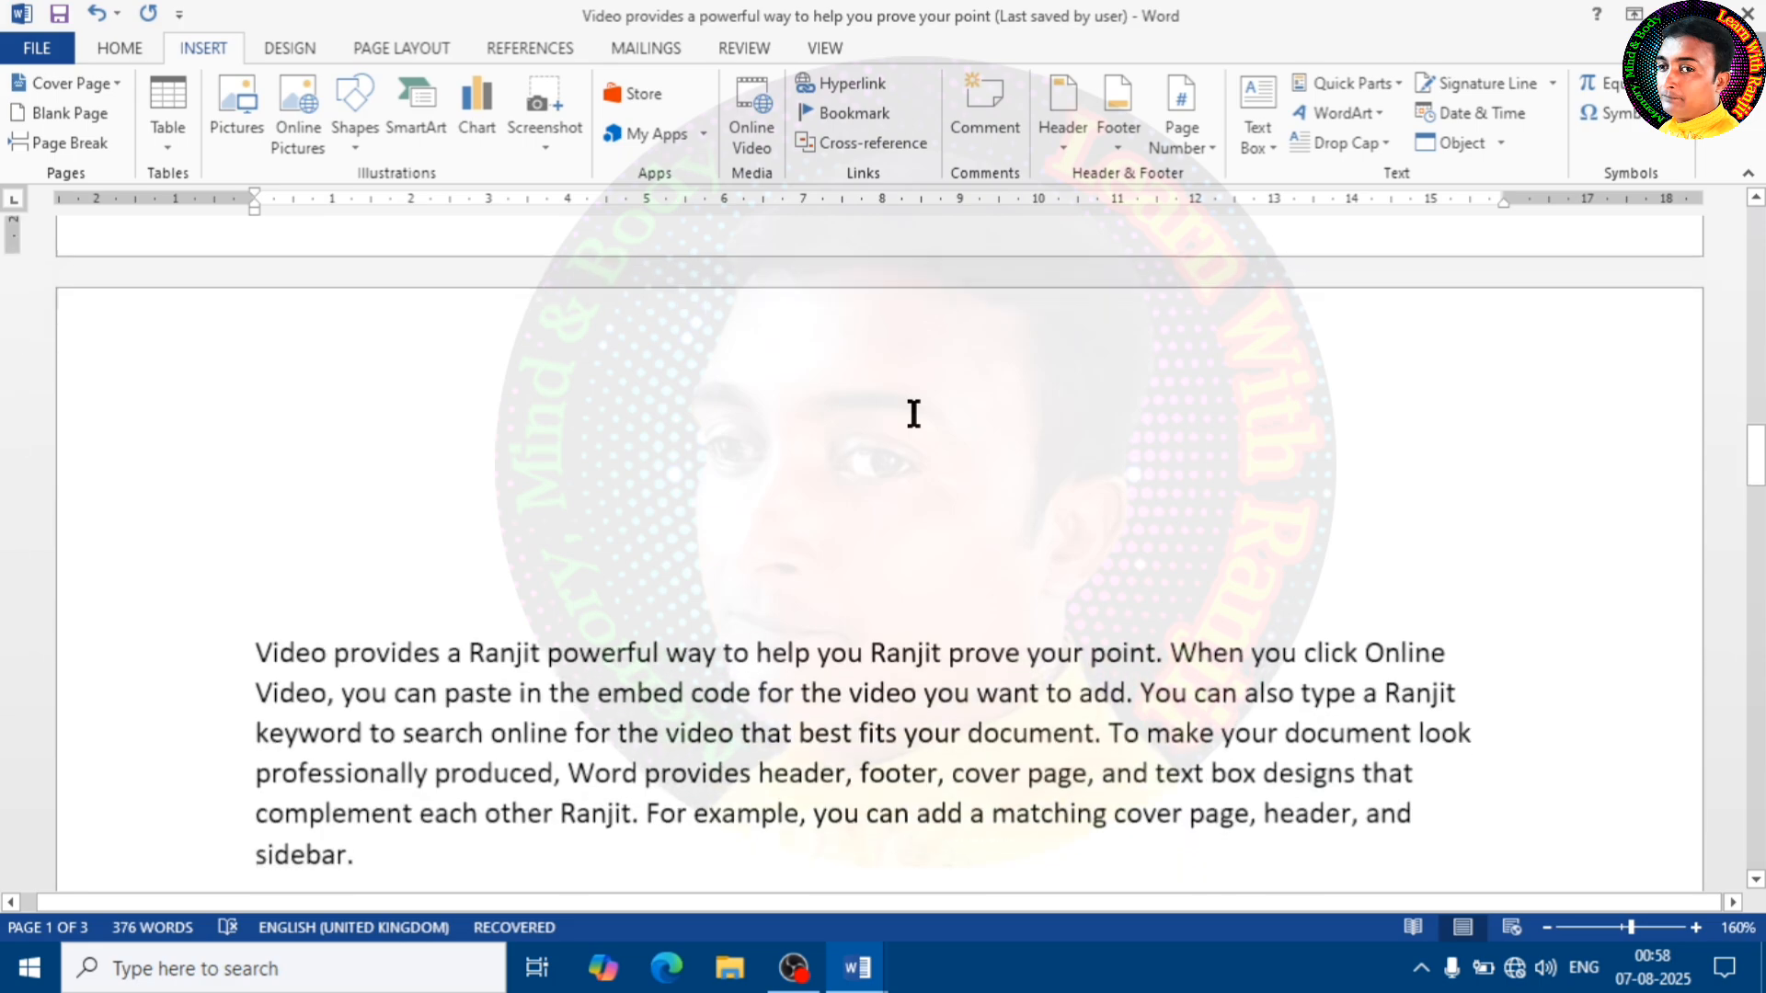
scroll(888, 425, up, 3)
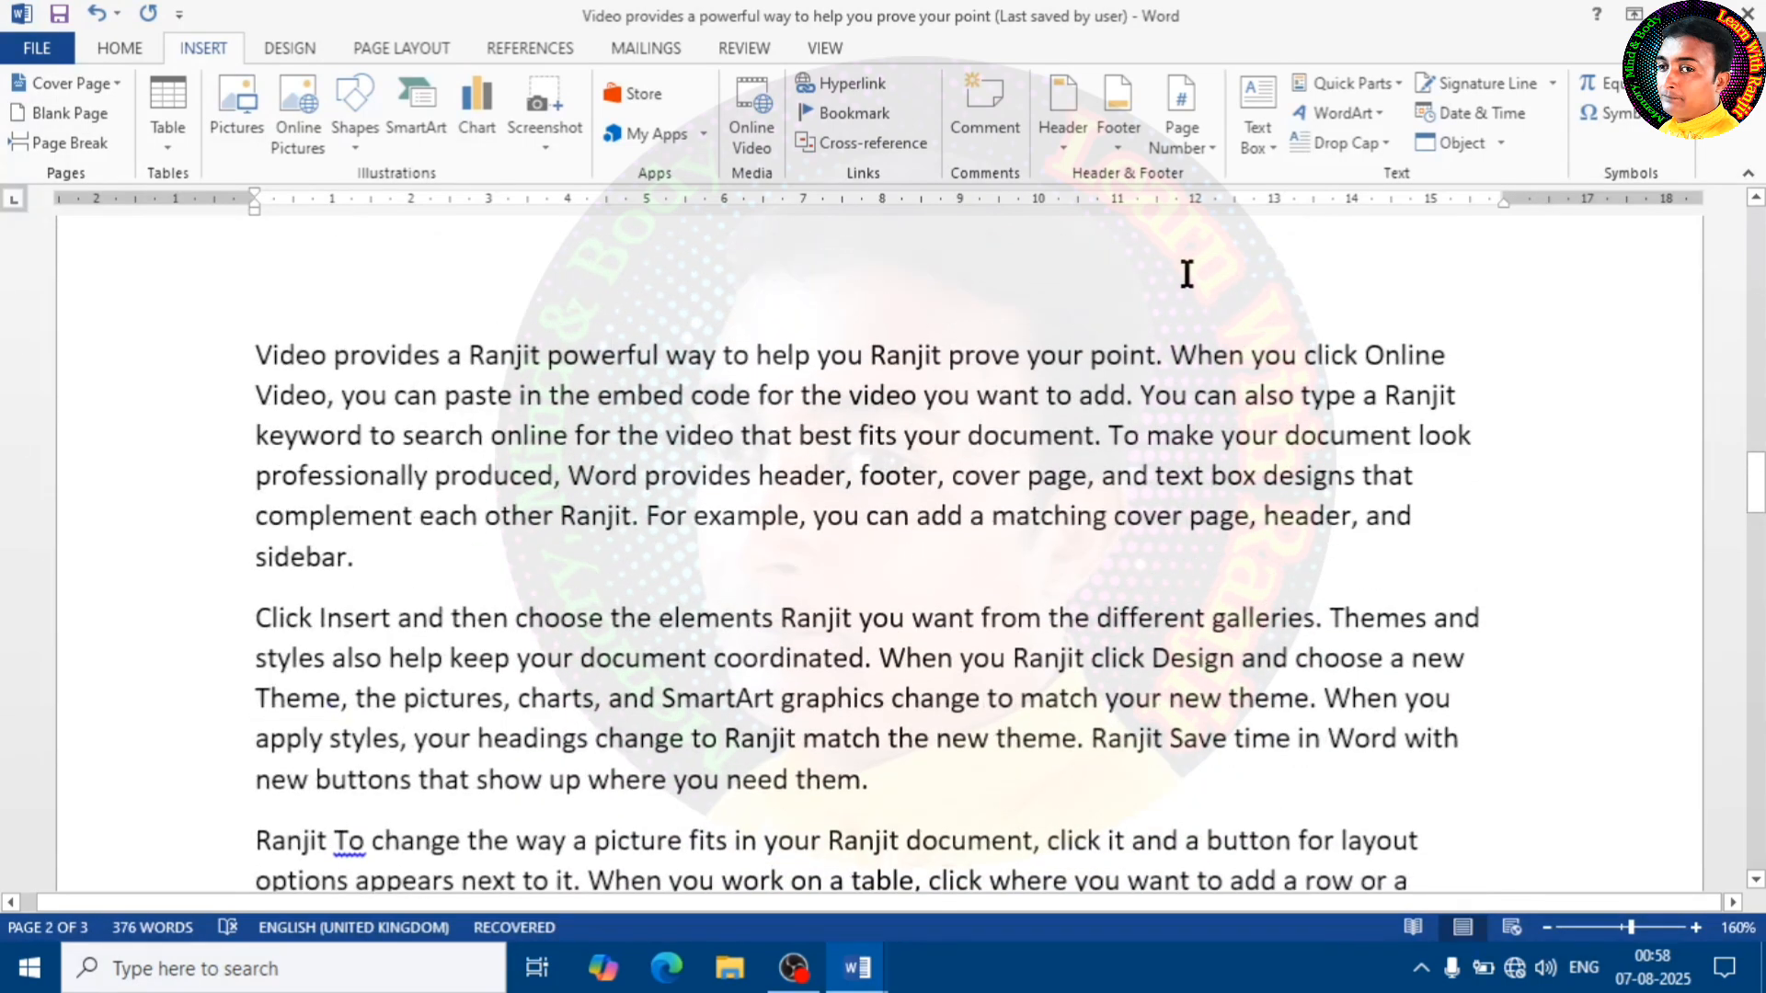
scroll(1183, 406, up, 6)
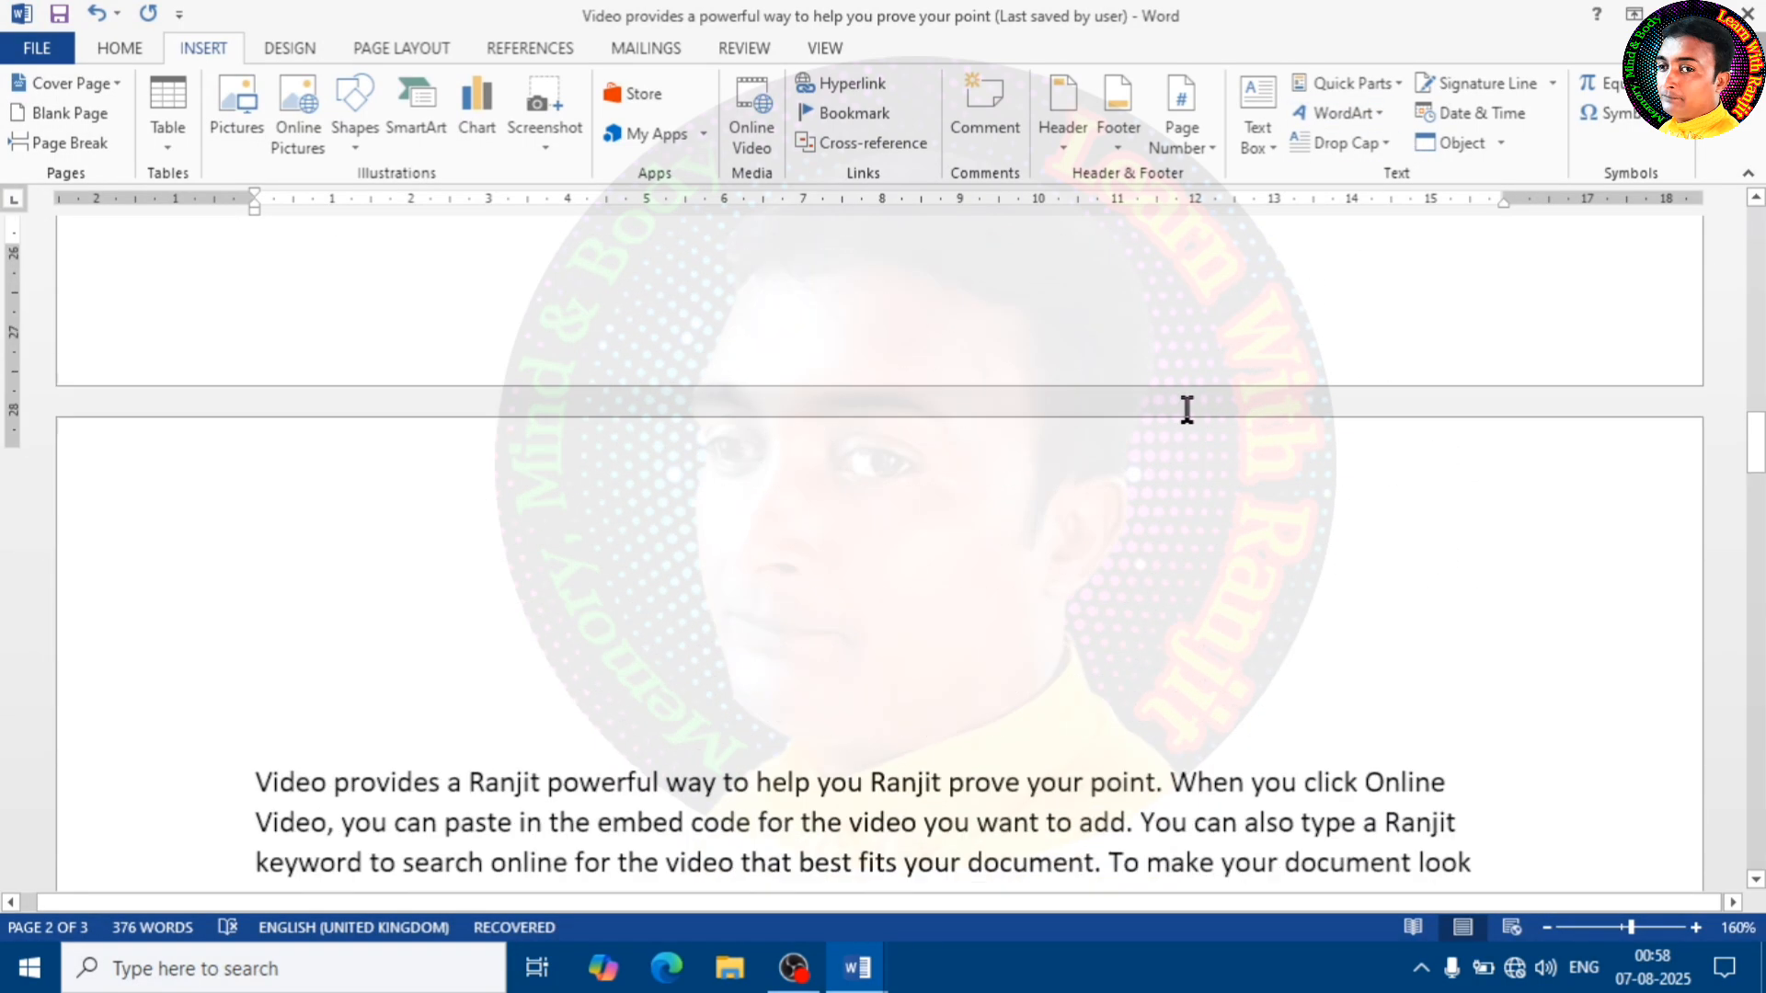
scroll(1214, 375, up, 6)
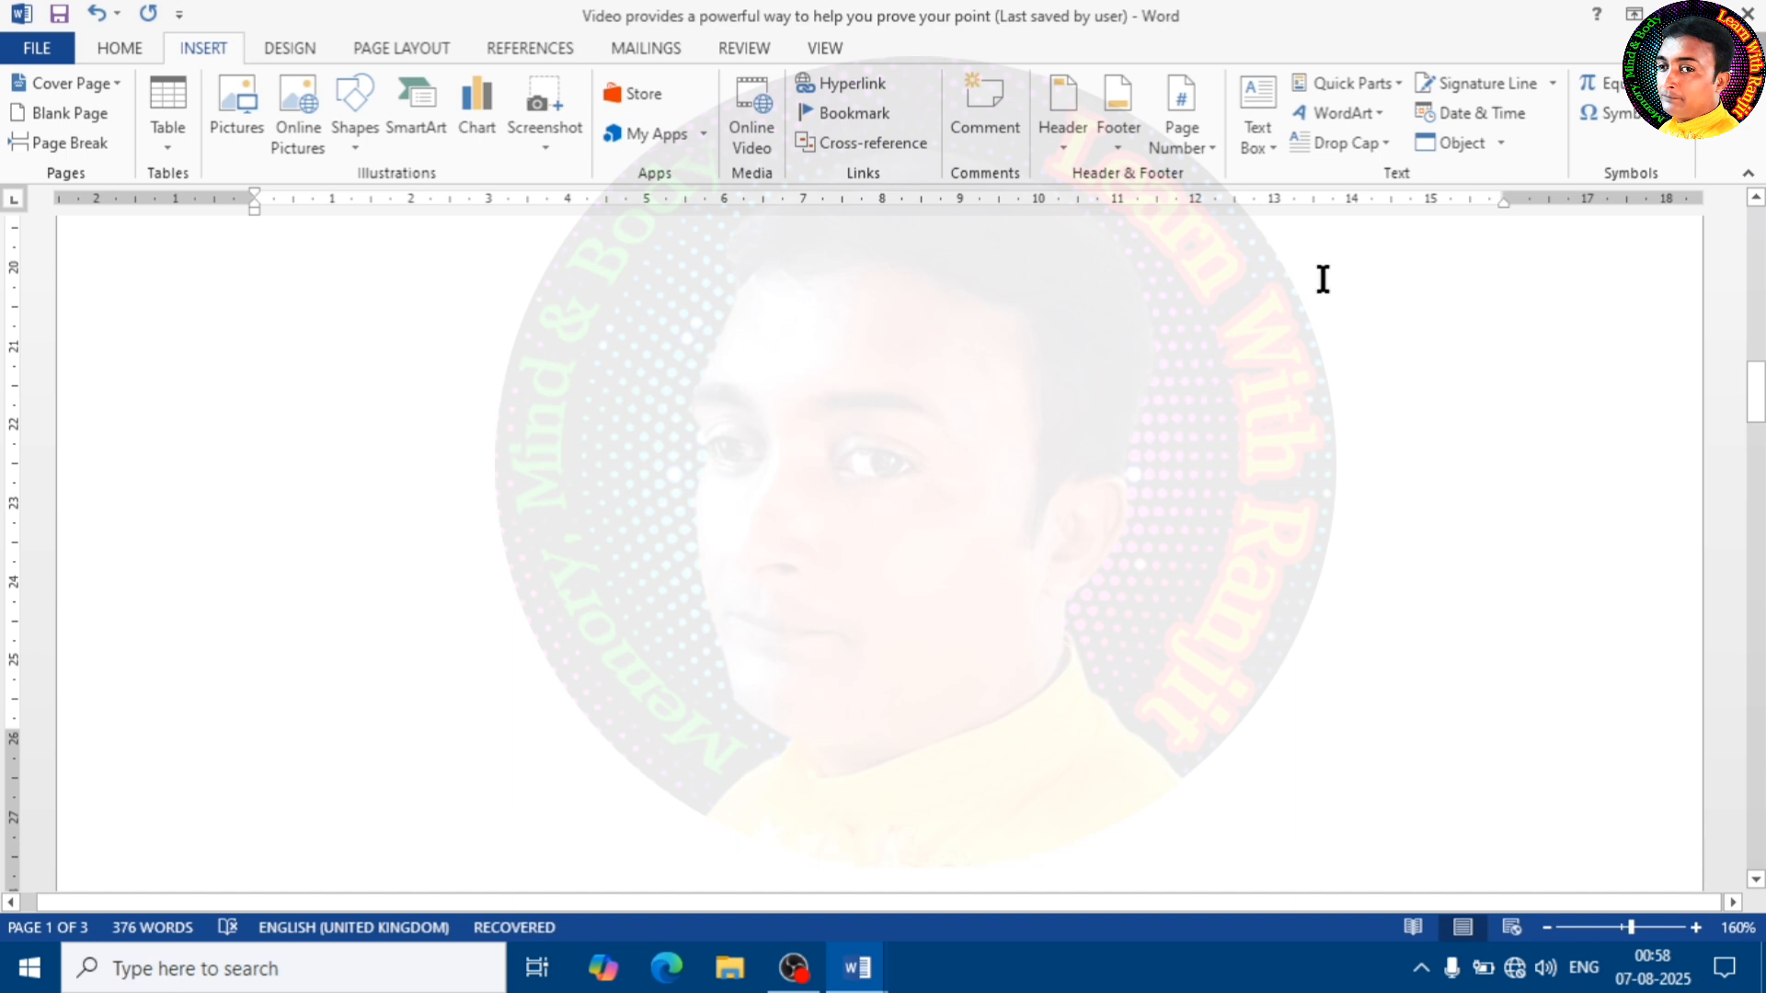
Insert WordArt in the bold blue style with the text "India" and move it diagonally down, clear of the AutoText name
click(1380, 113)
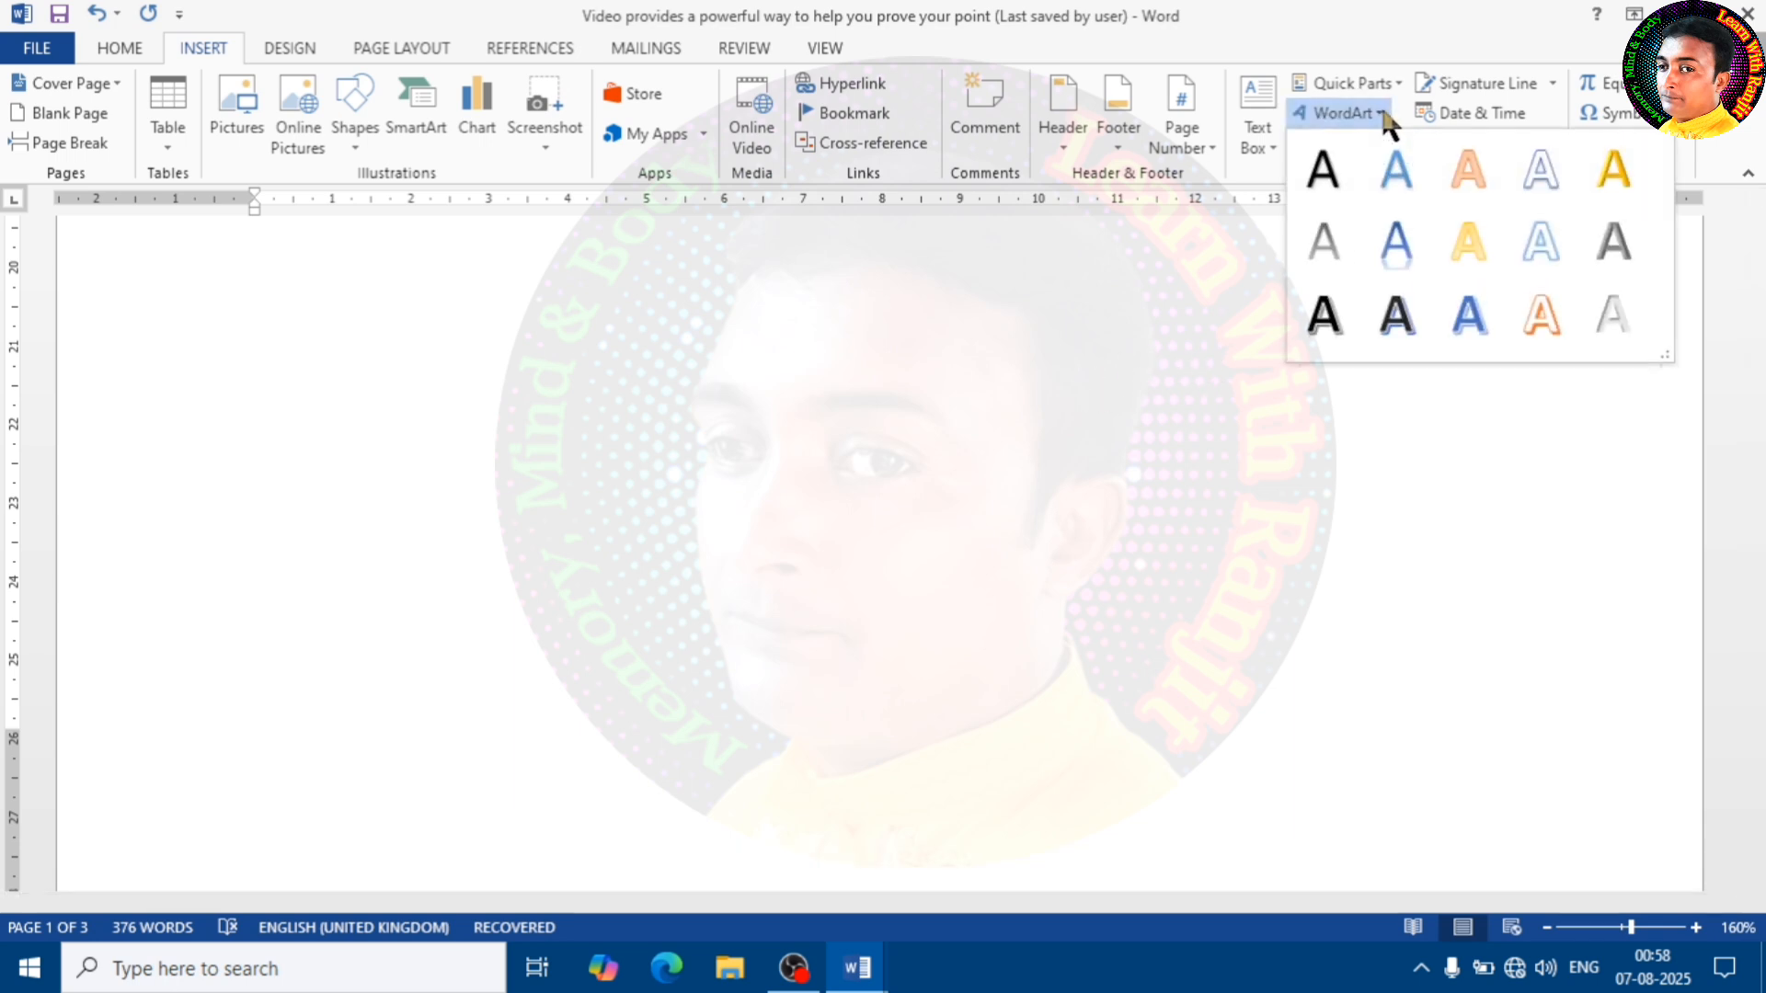
click(1472, 318)
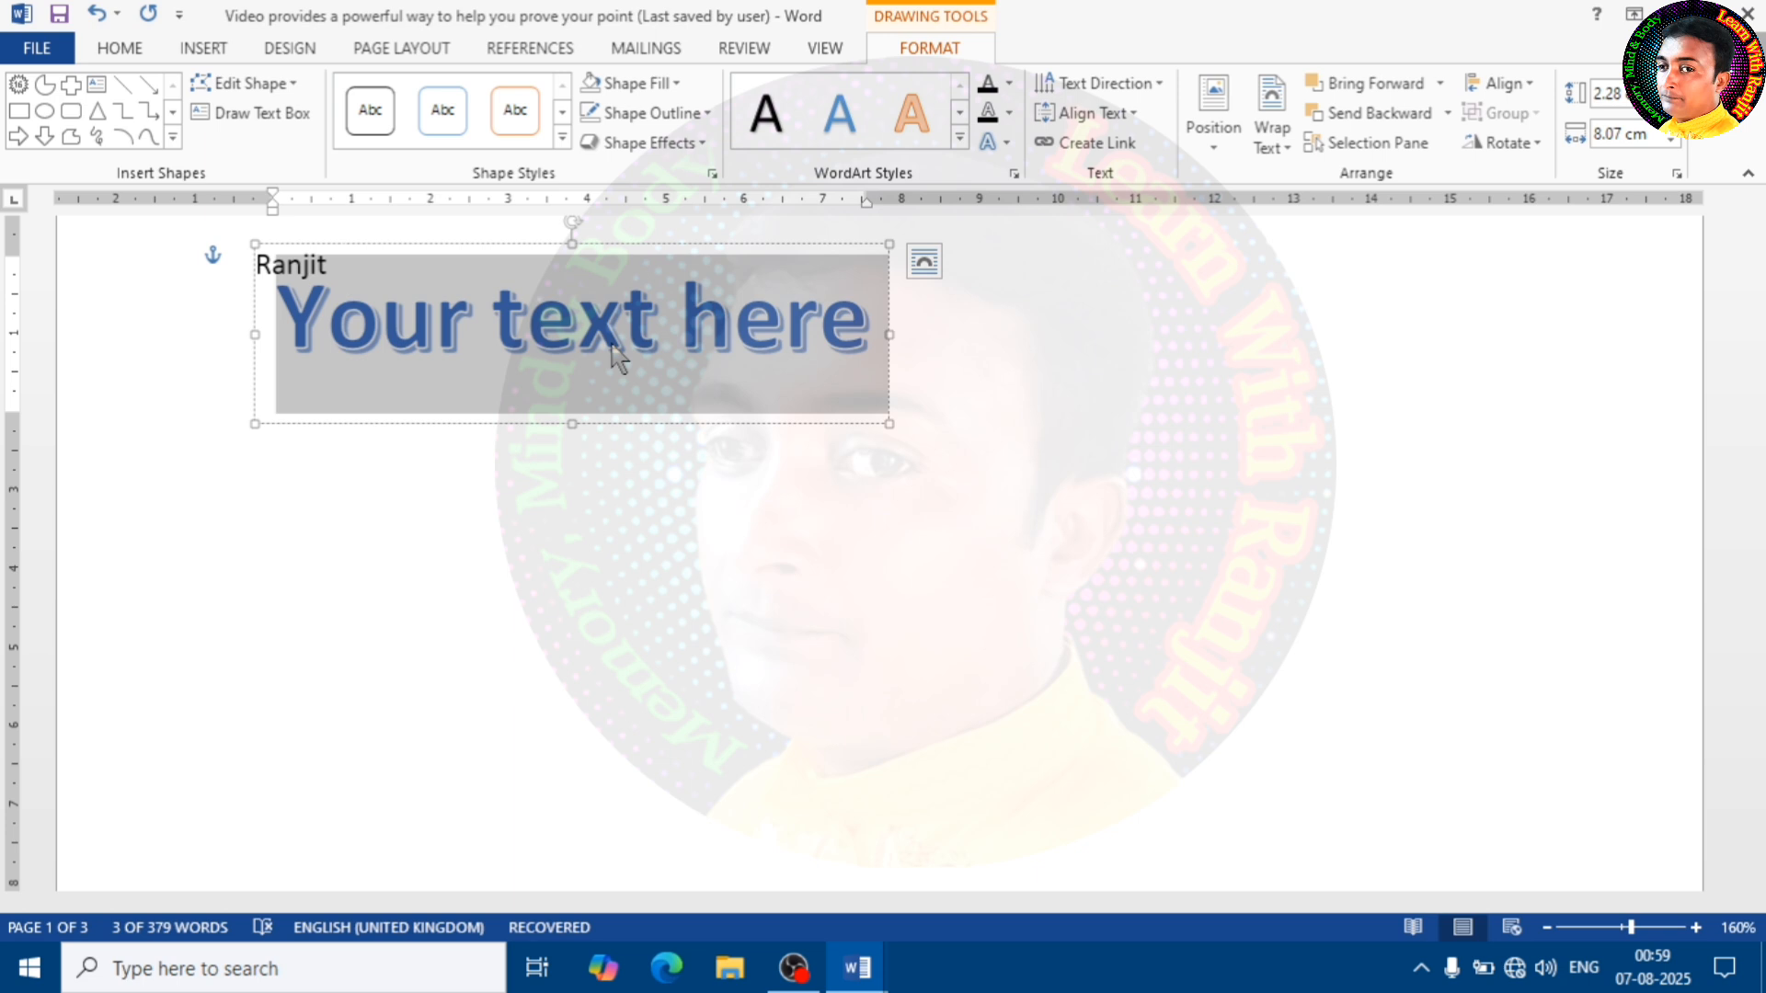
text(India)
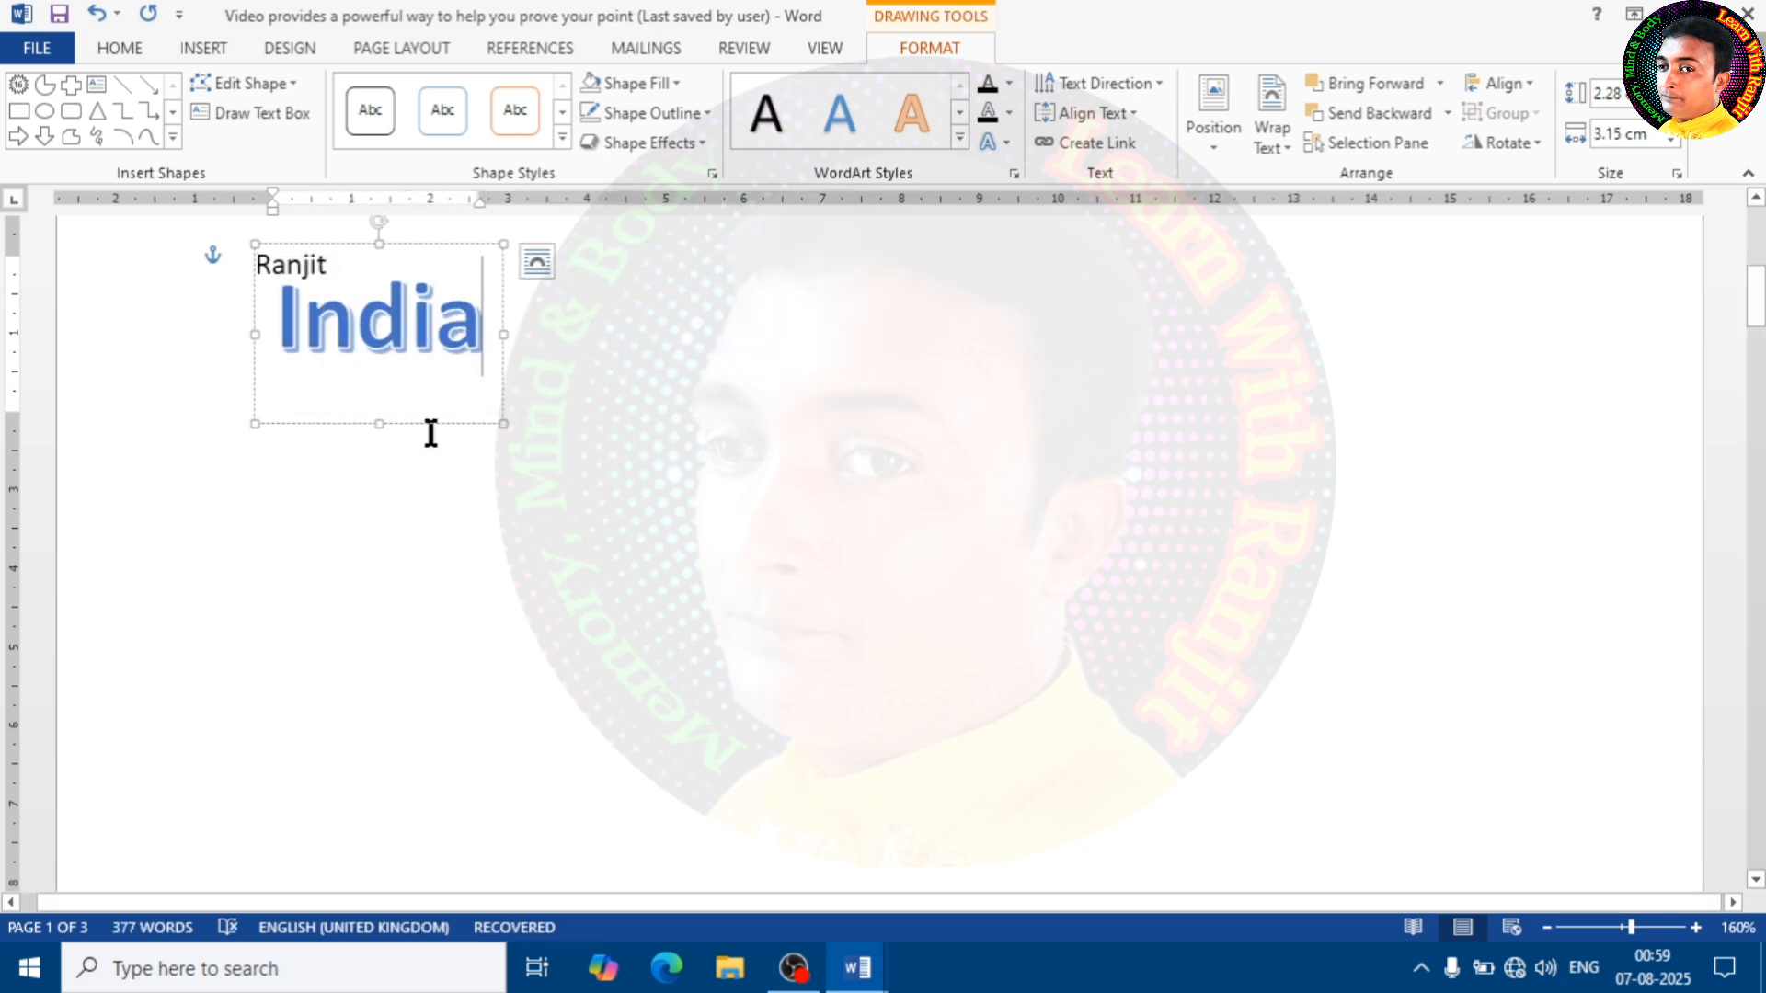
drag(436, 426, 725, 483)
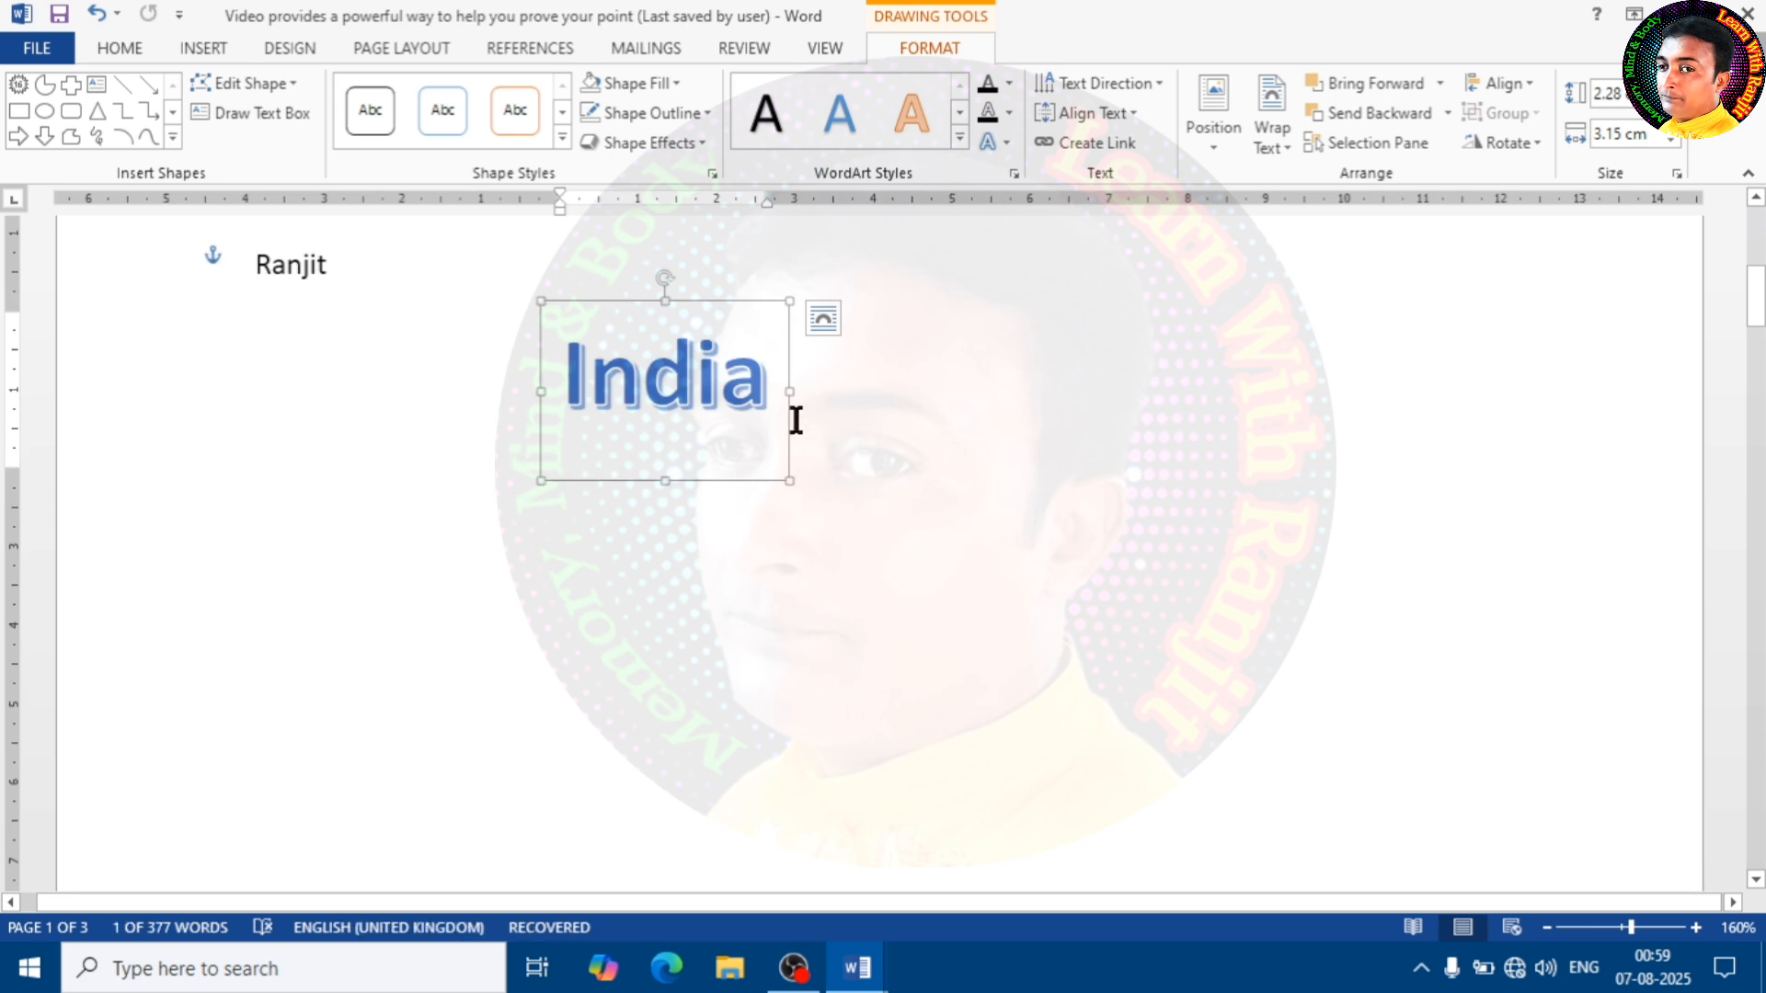
click(677, 80)
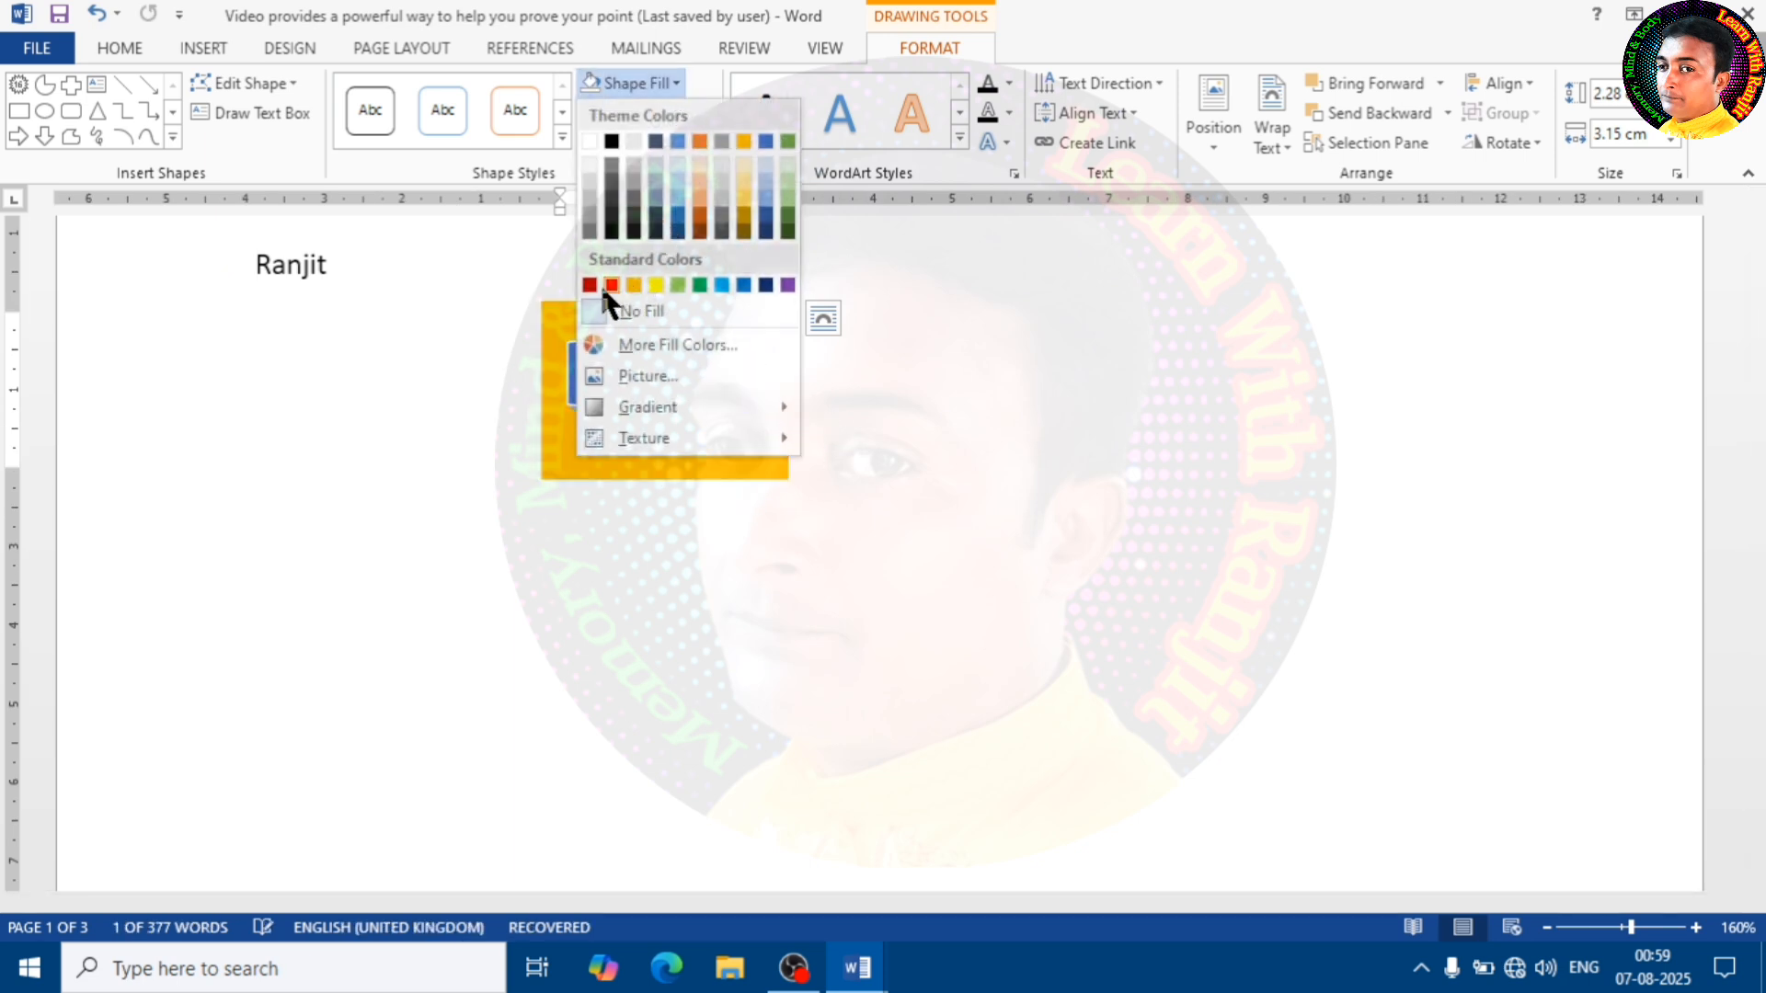
click(962, 287)
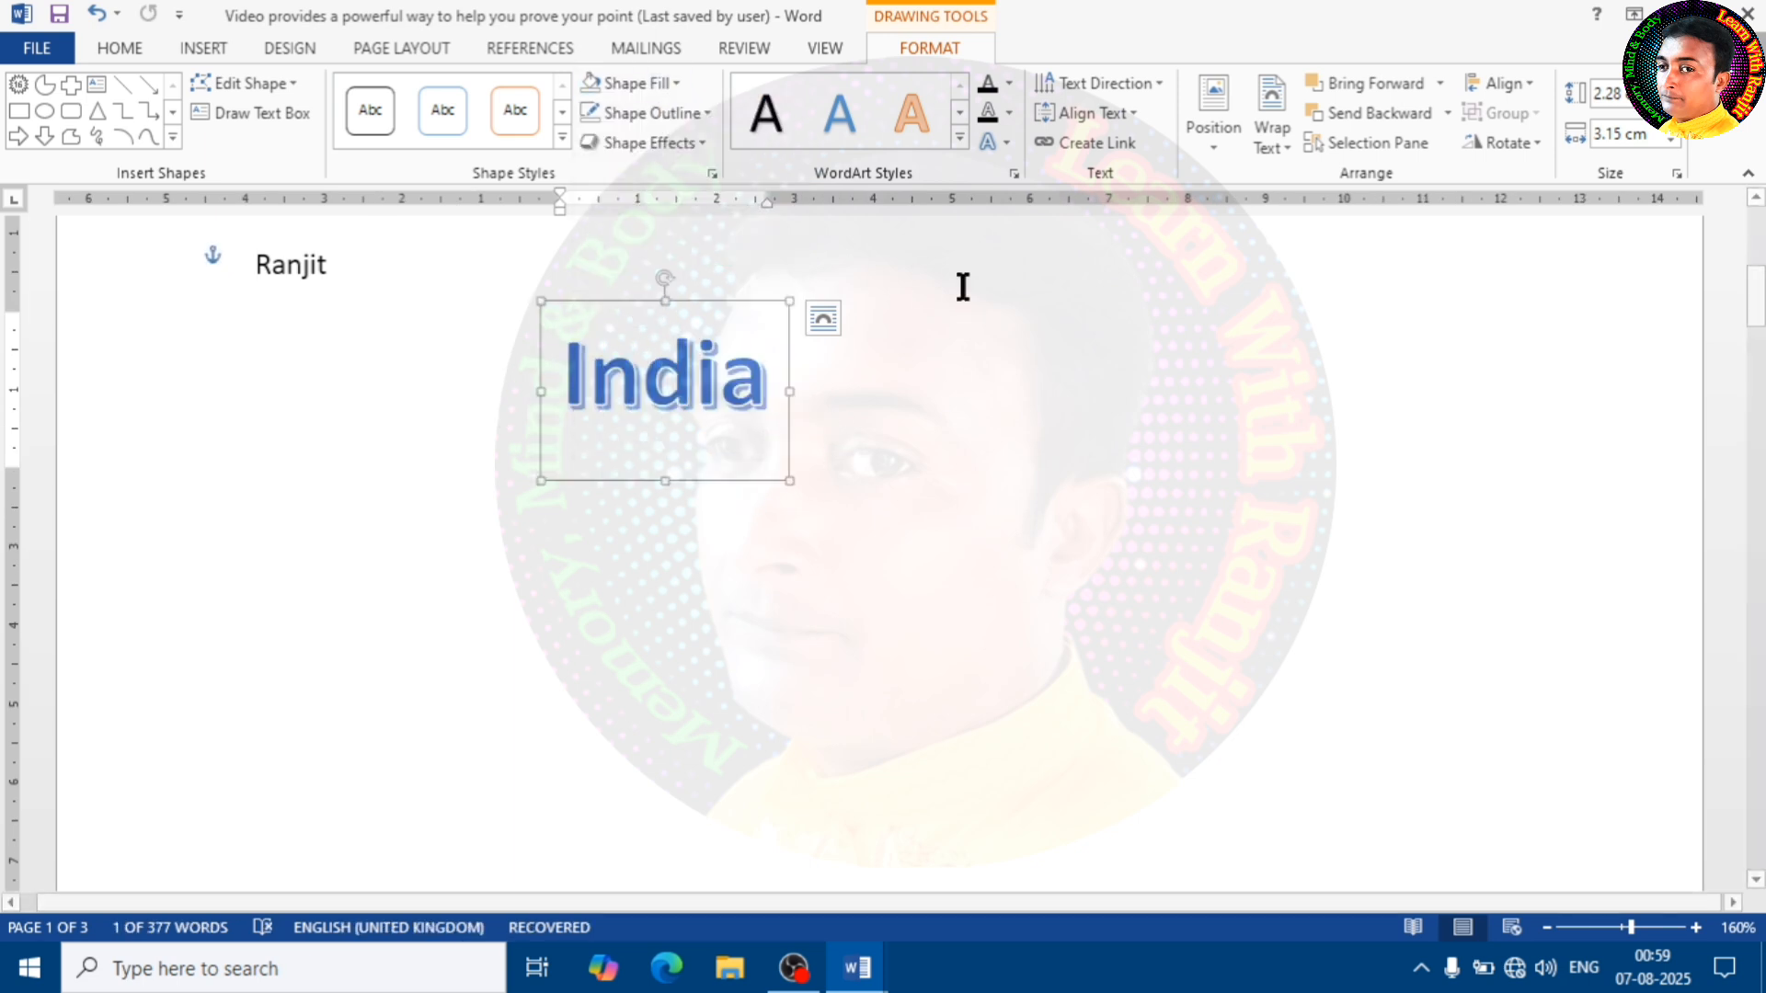
click(703, 113)
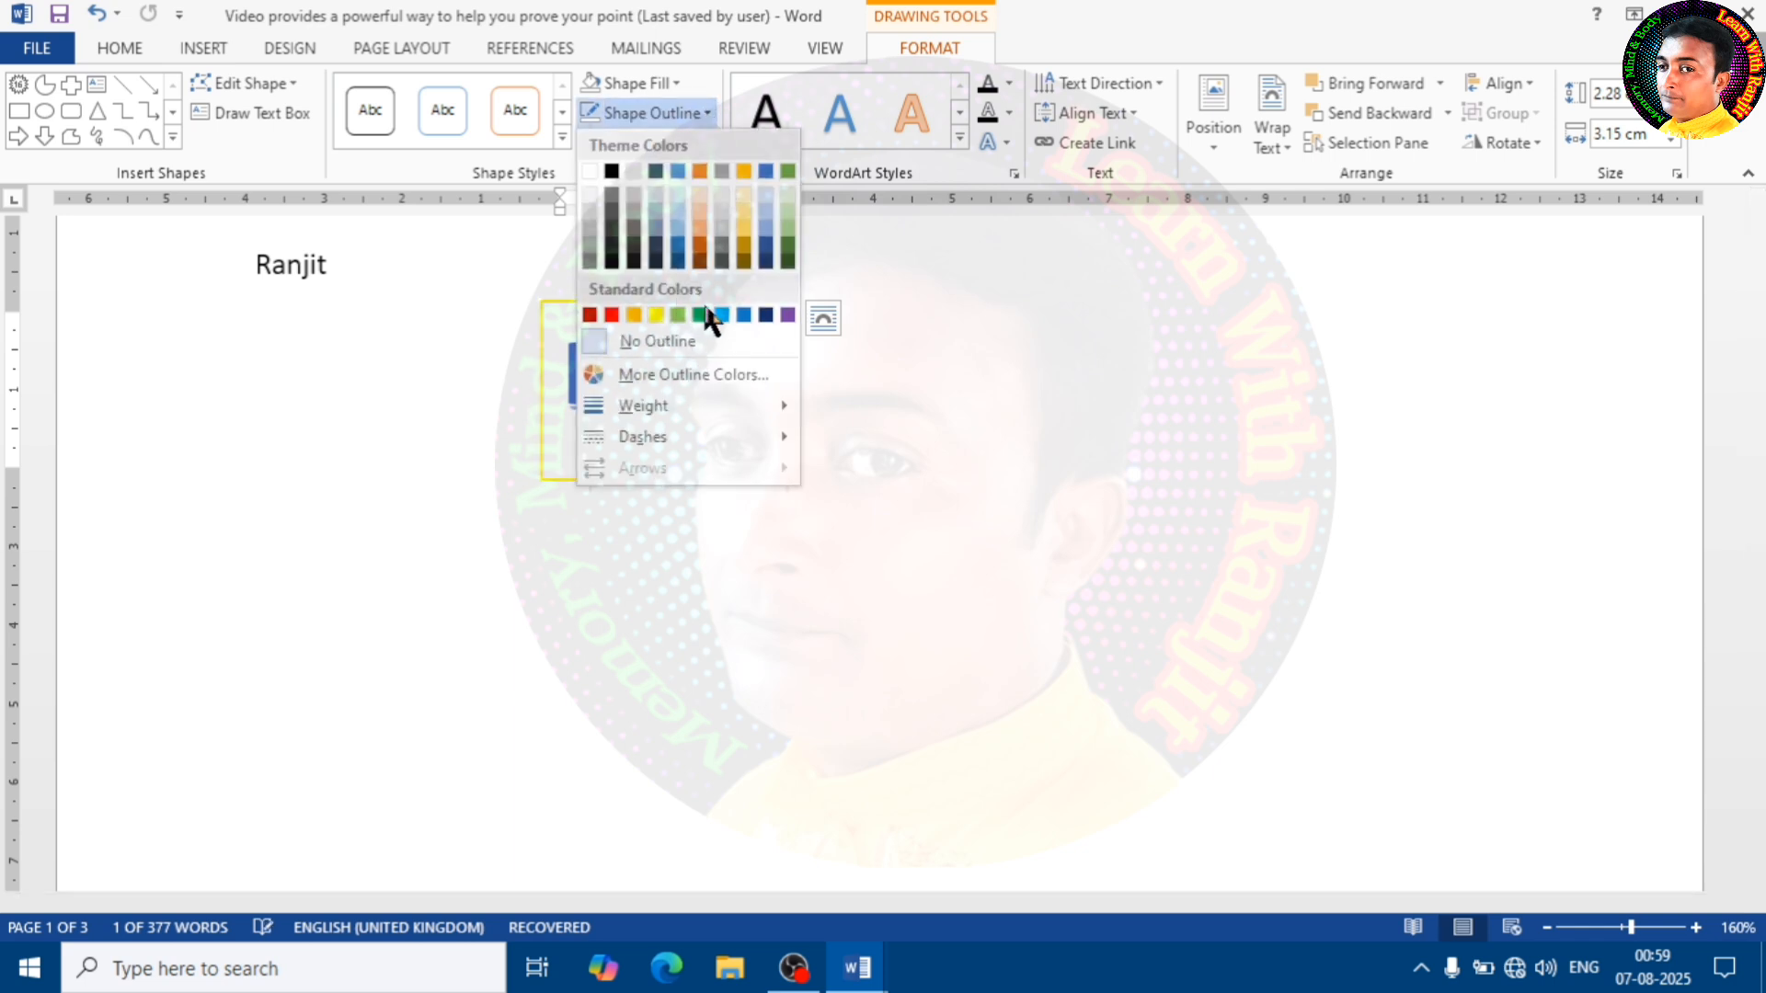
click(924, 313)
Set the "India" WordArt's text fill to standard red and its text outline to standard yellow
click(1007, 81)
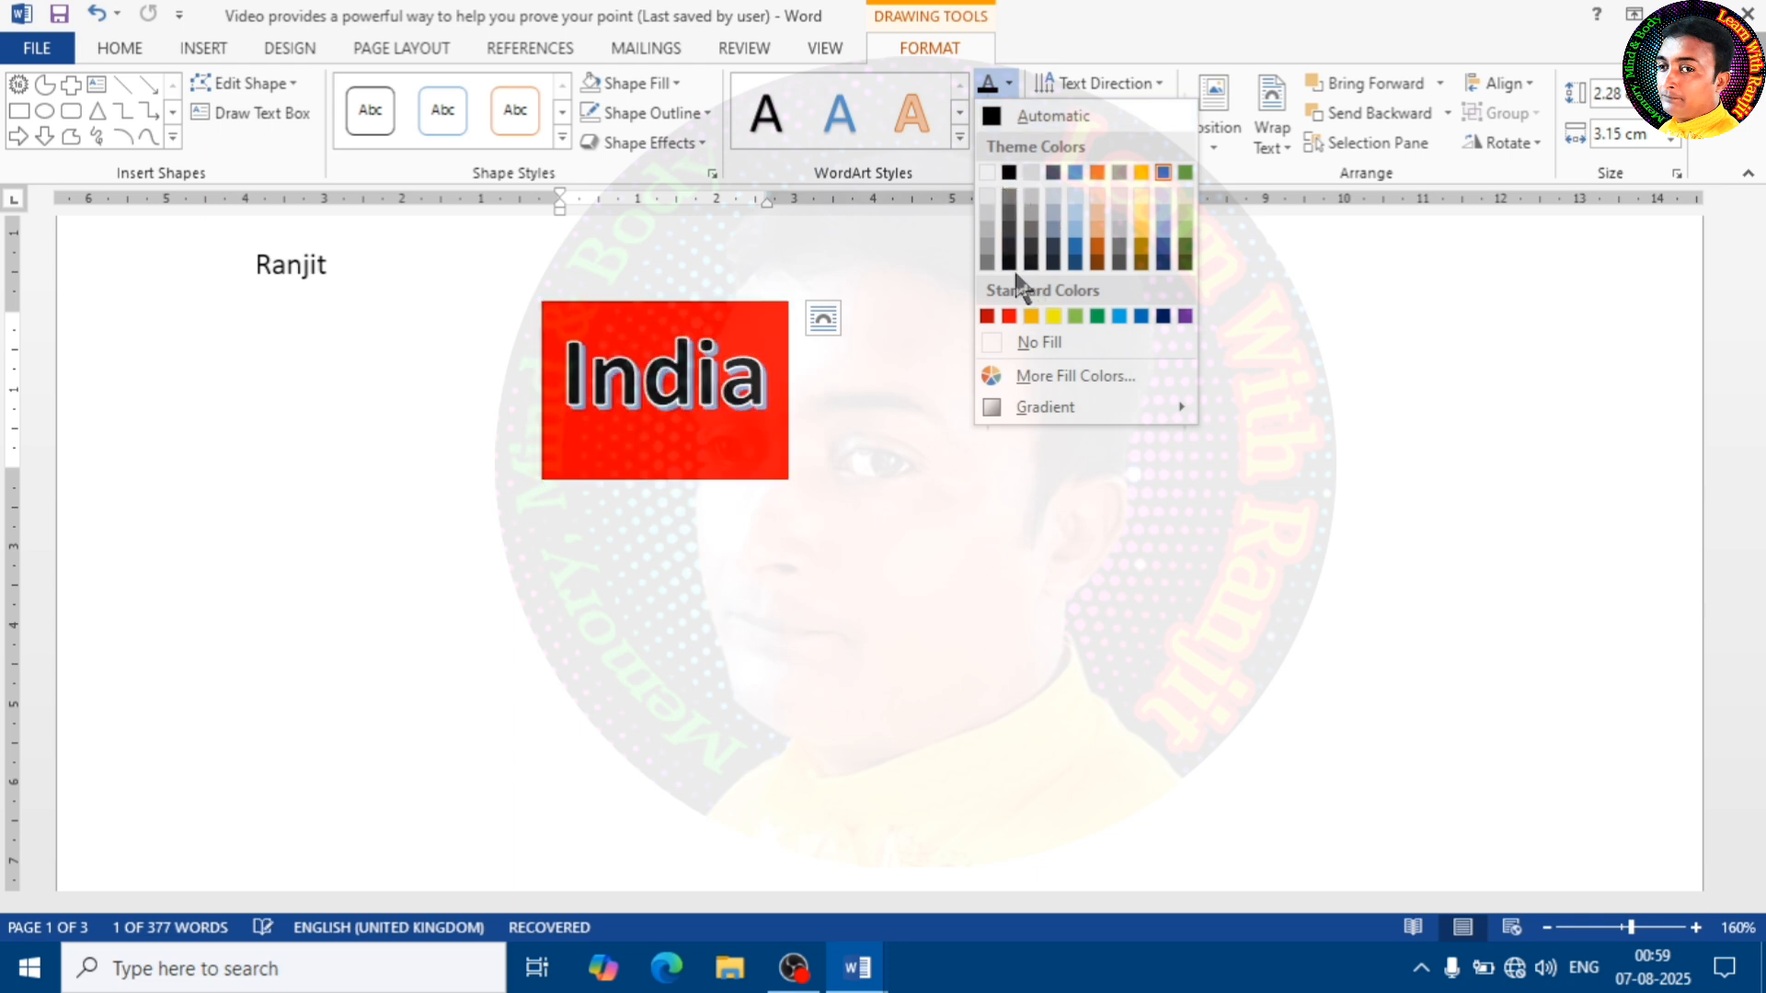
click(1009, 315)
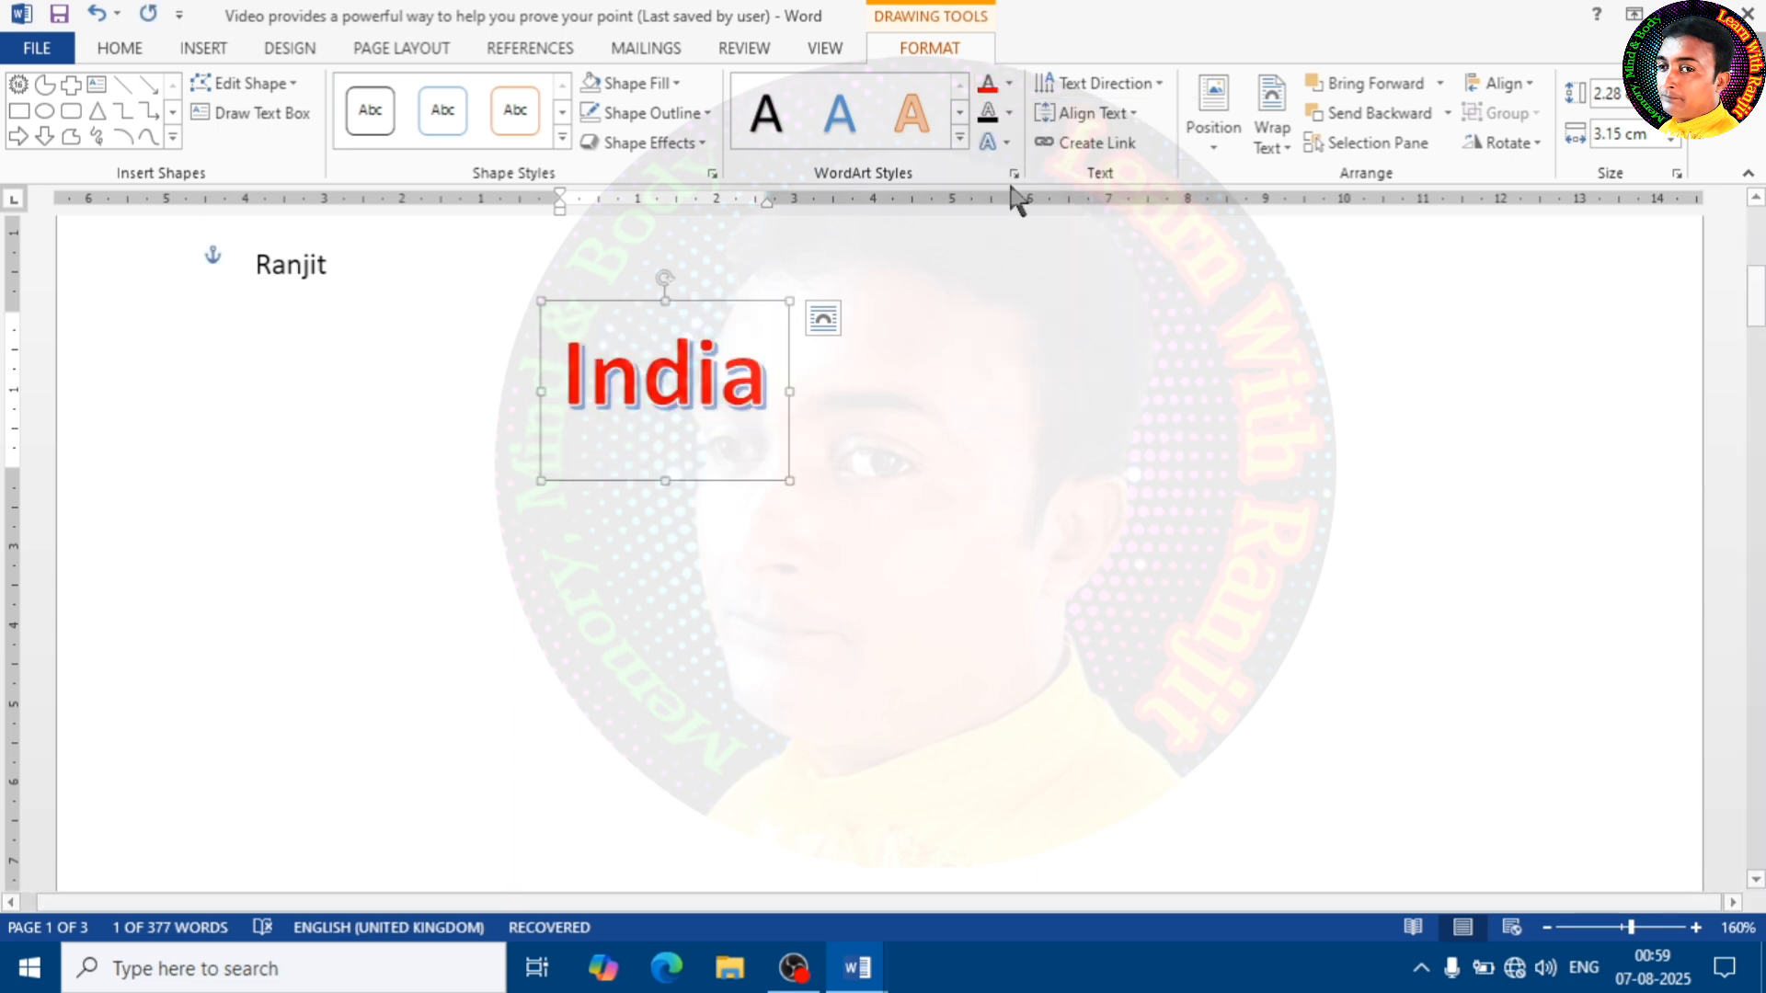
click(1011, 112)
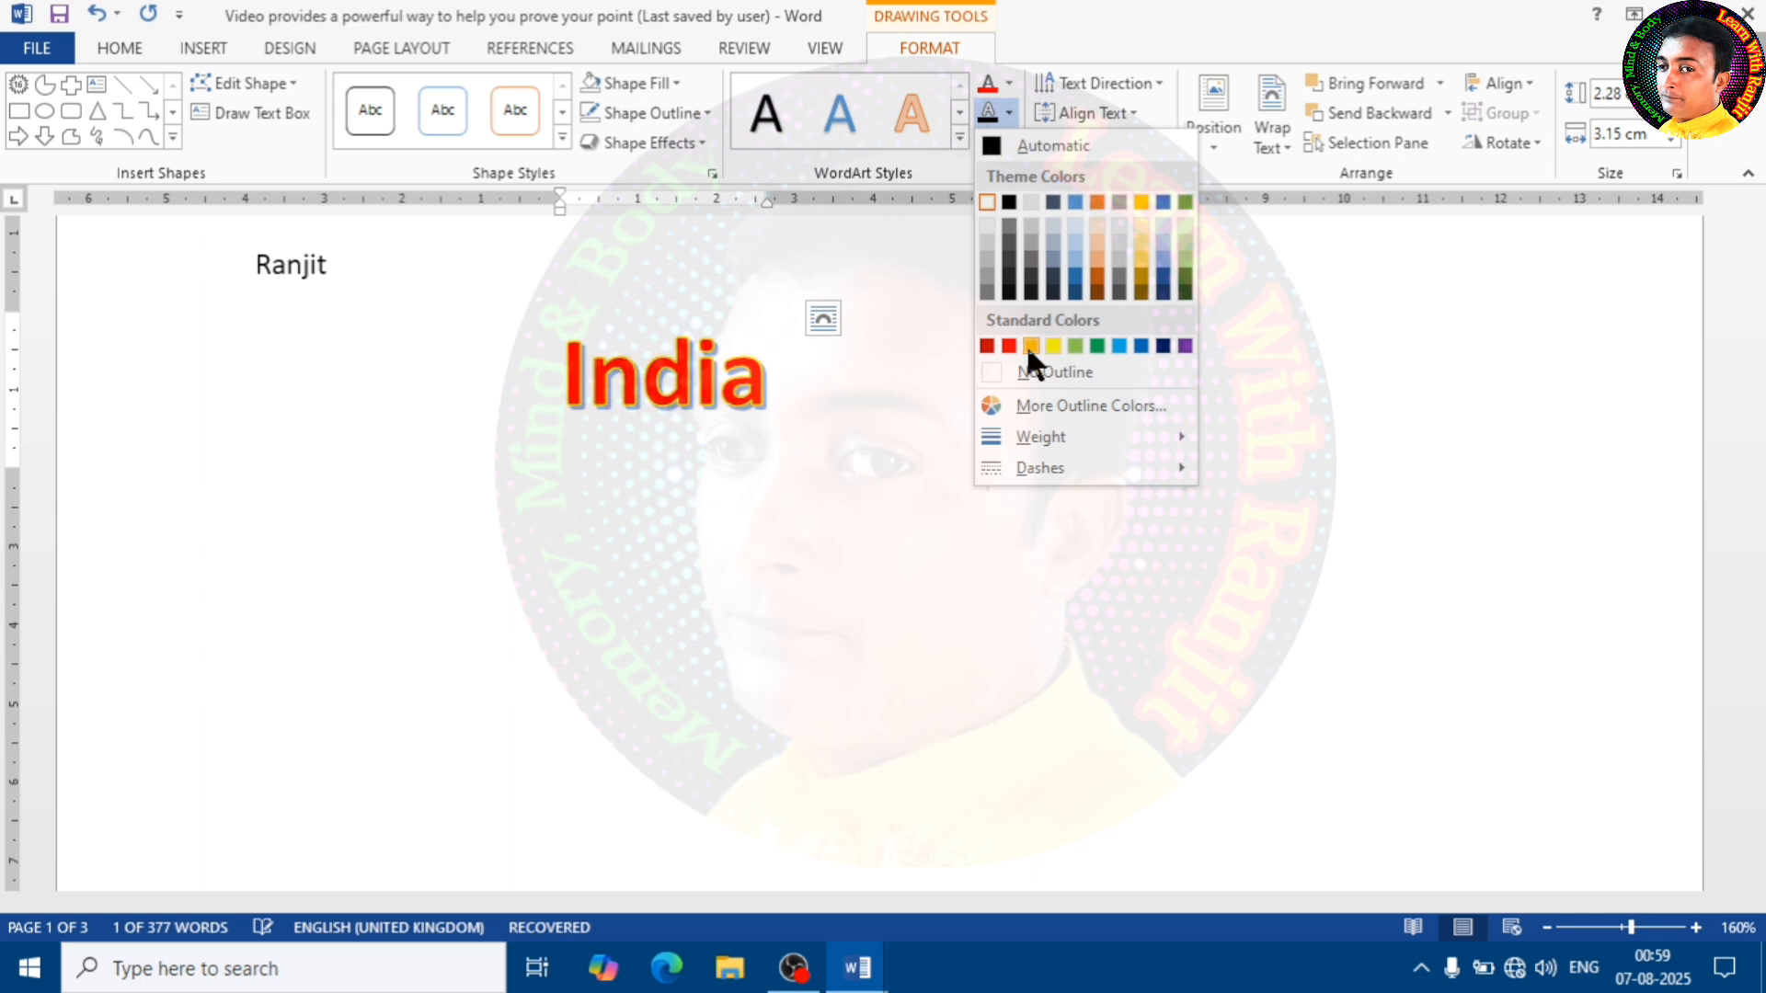
click(1052, 344)
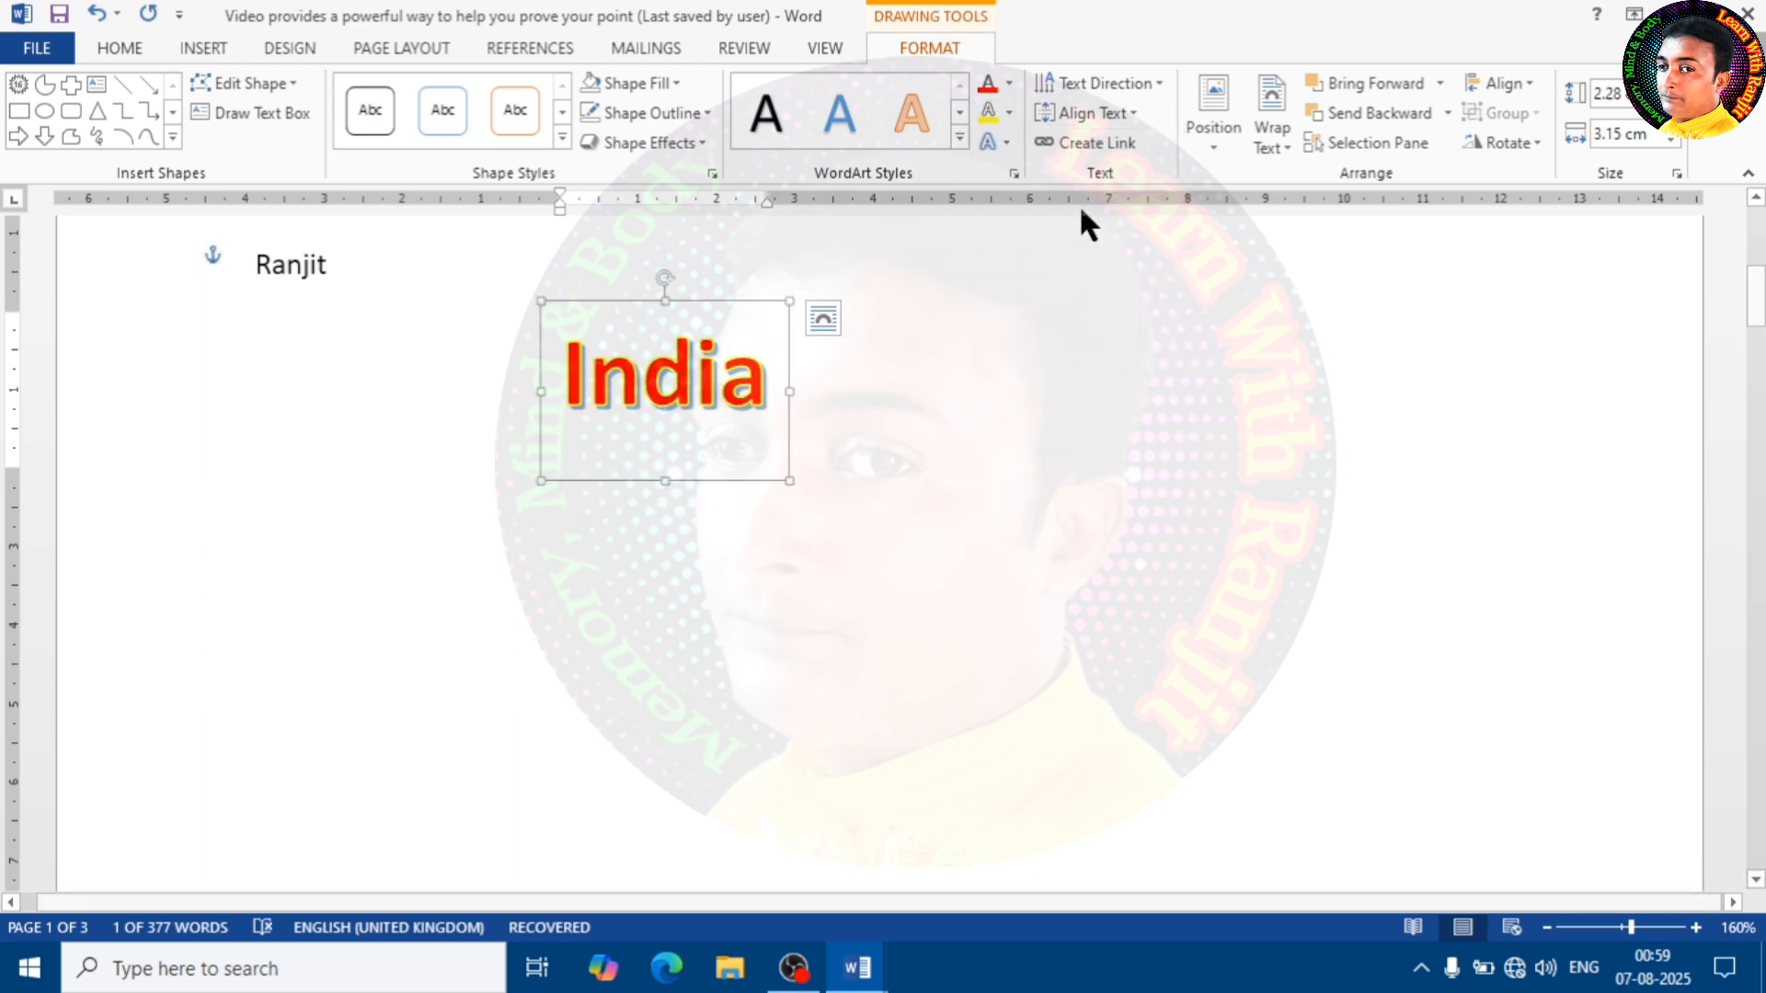
Give the "India" WordArt text the middle reflection variation of the first row and a shadow
click(1007, 140)
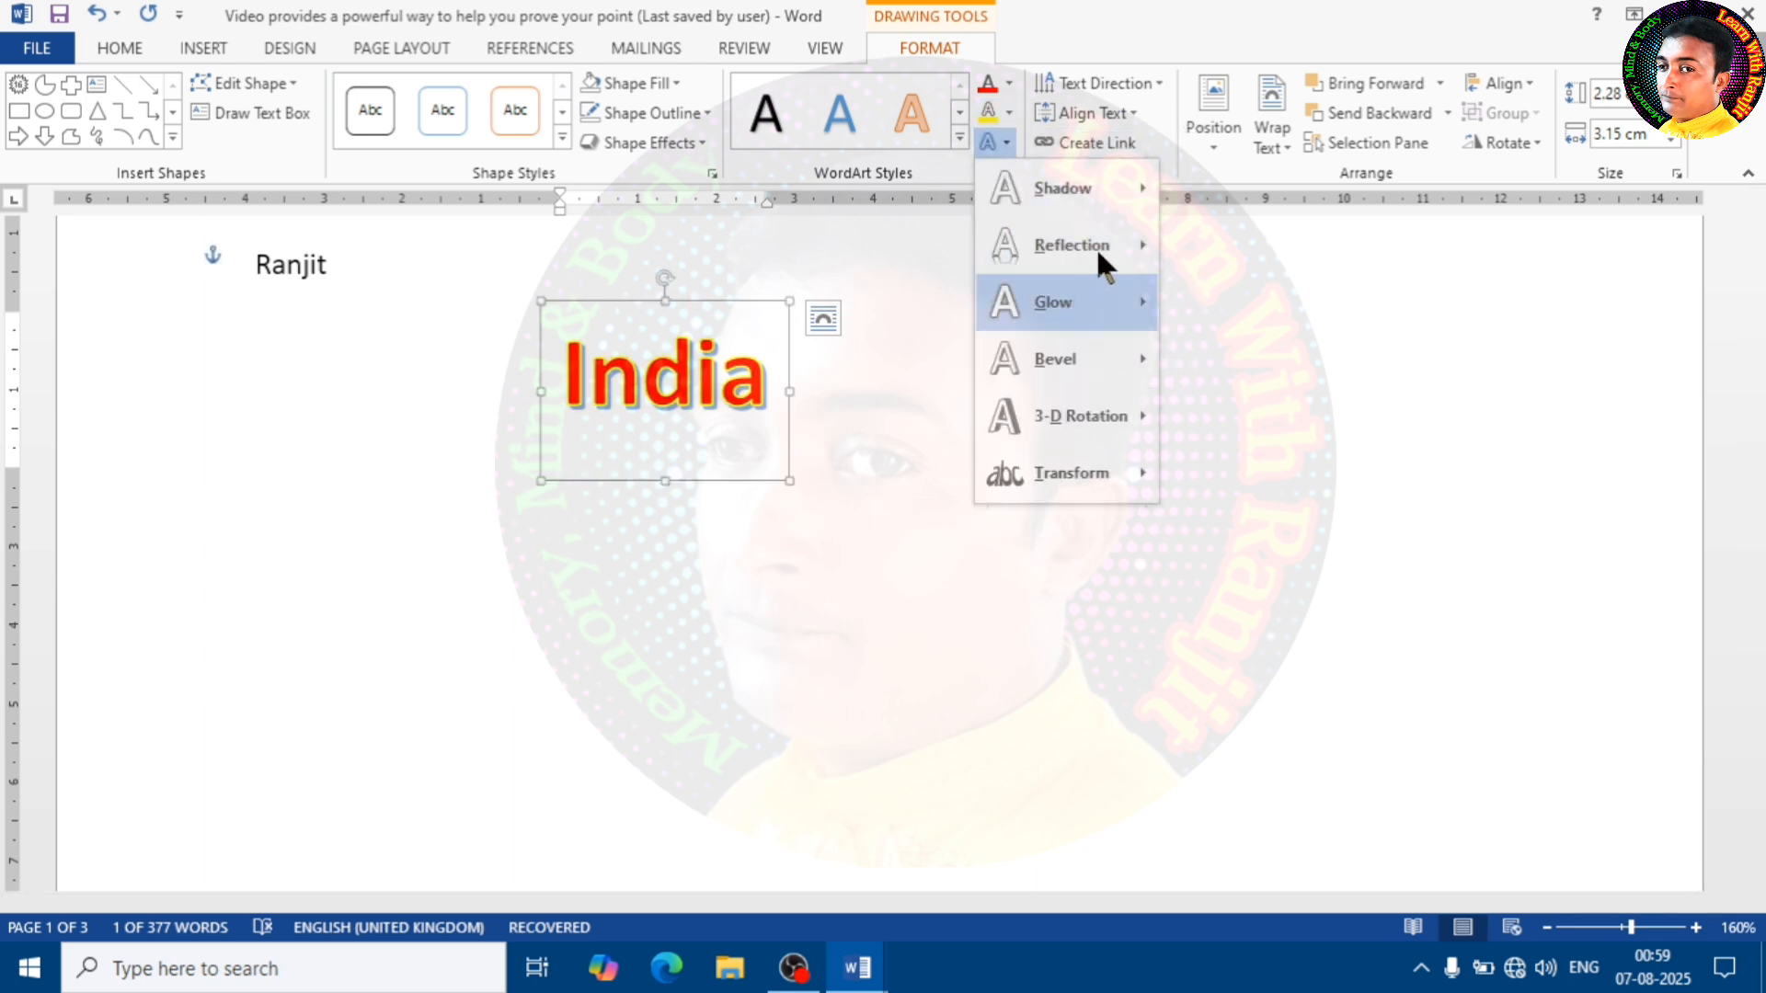
mouse_move(1119, 263)
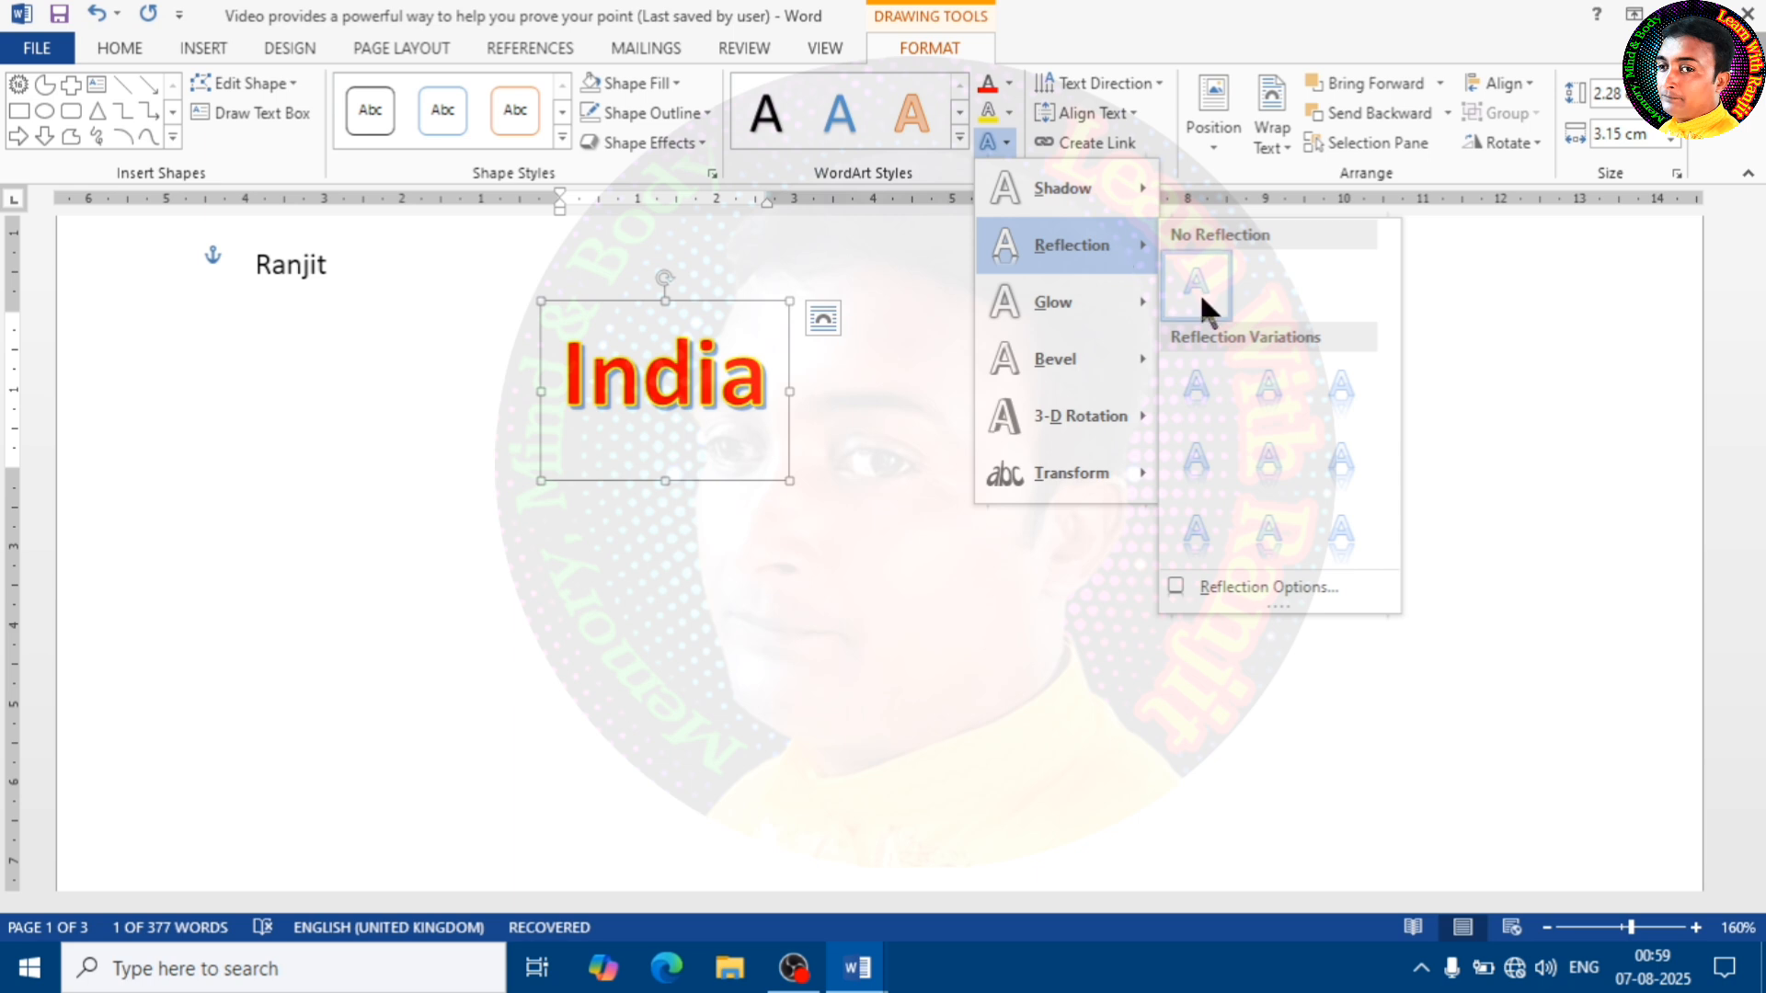
click(1272, 392)
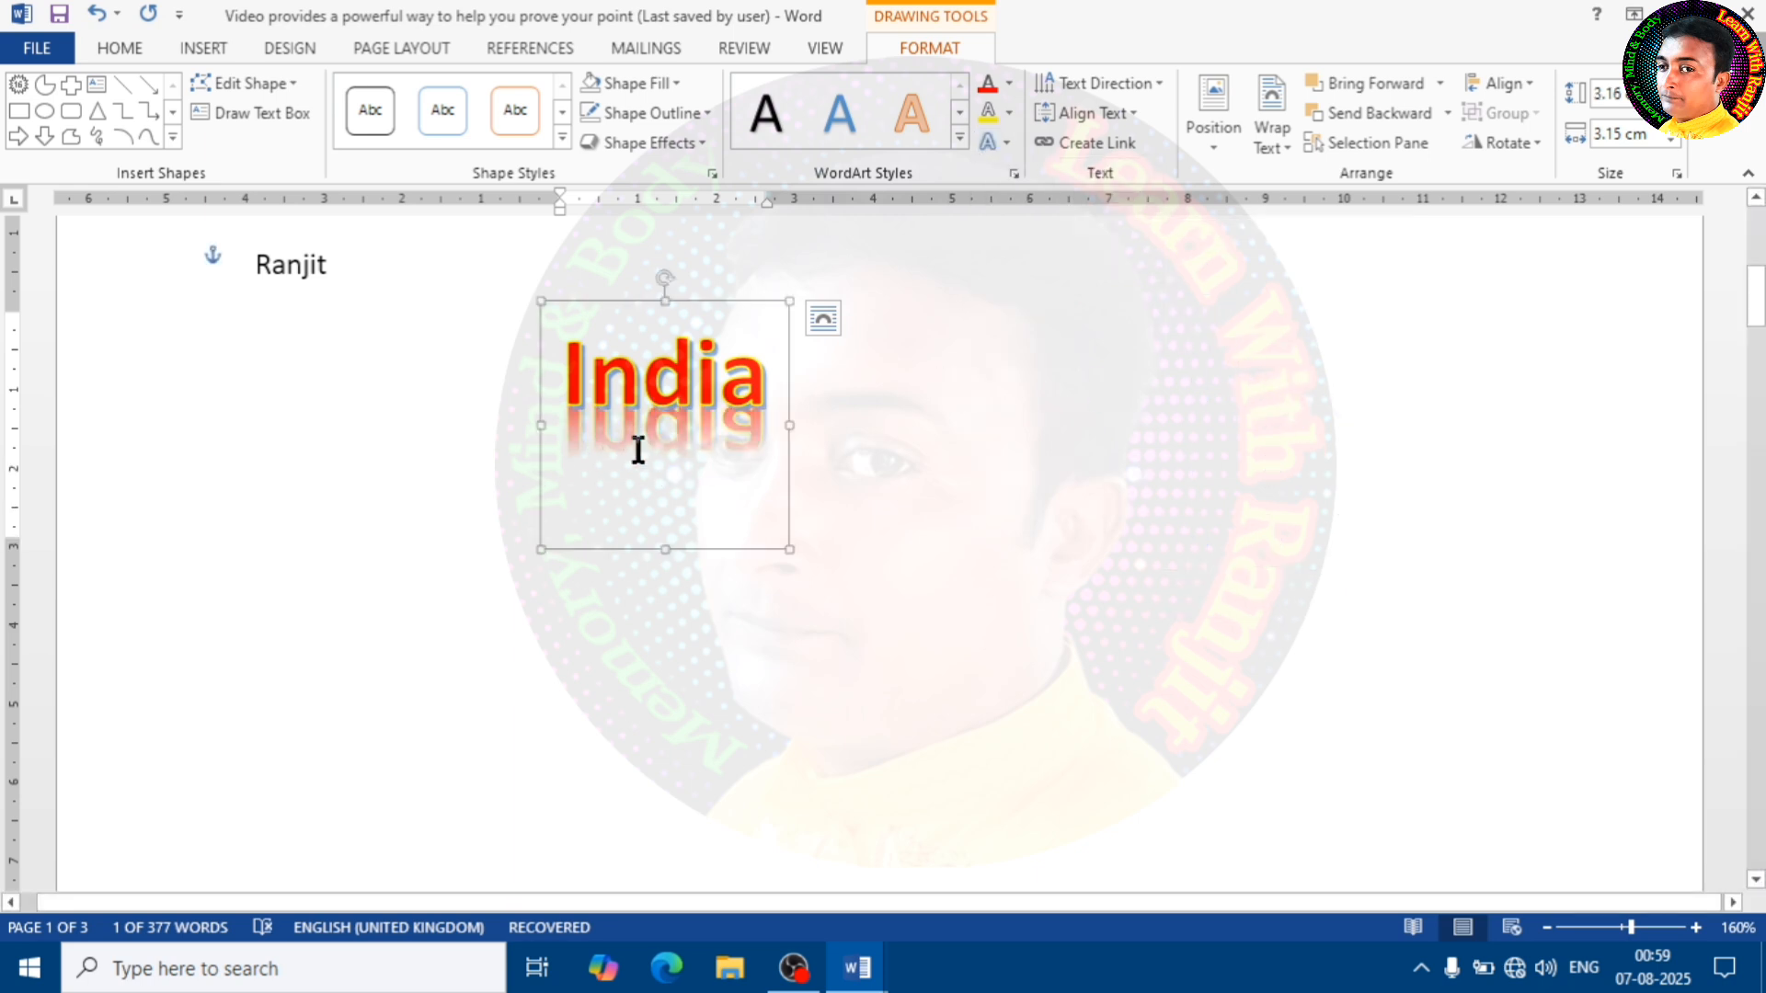
click(999, 142)
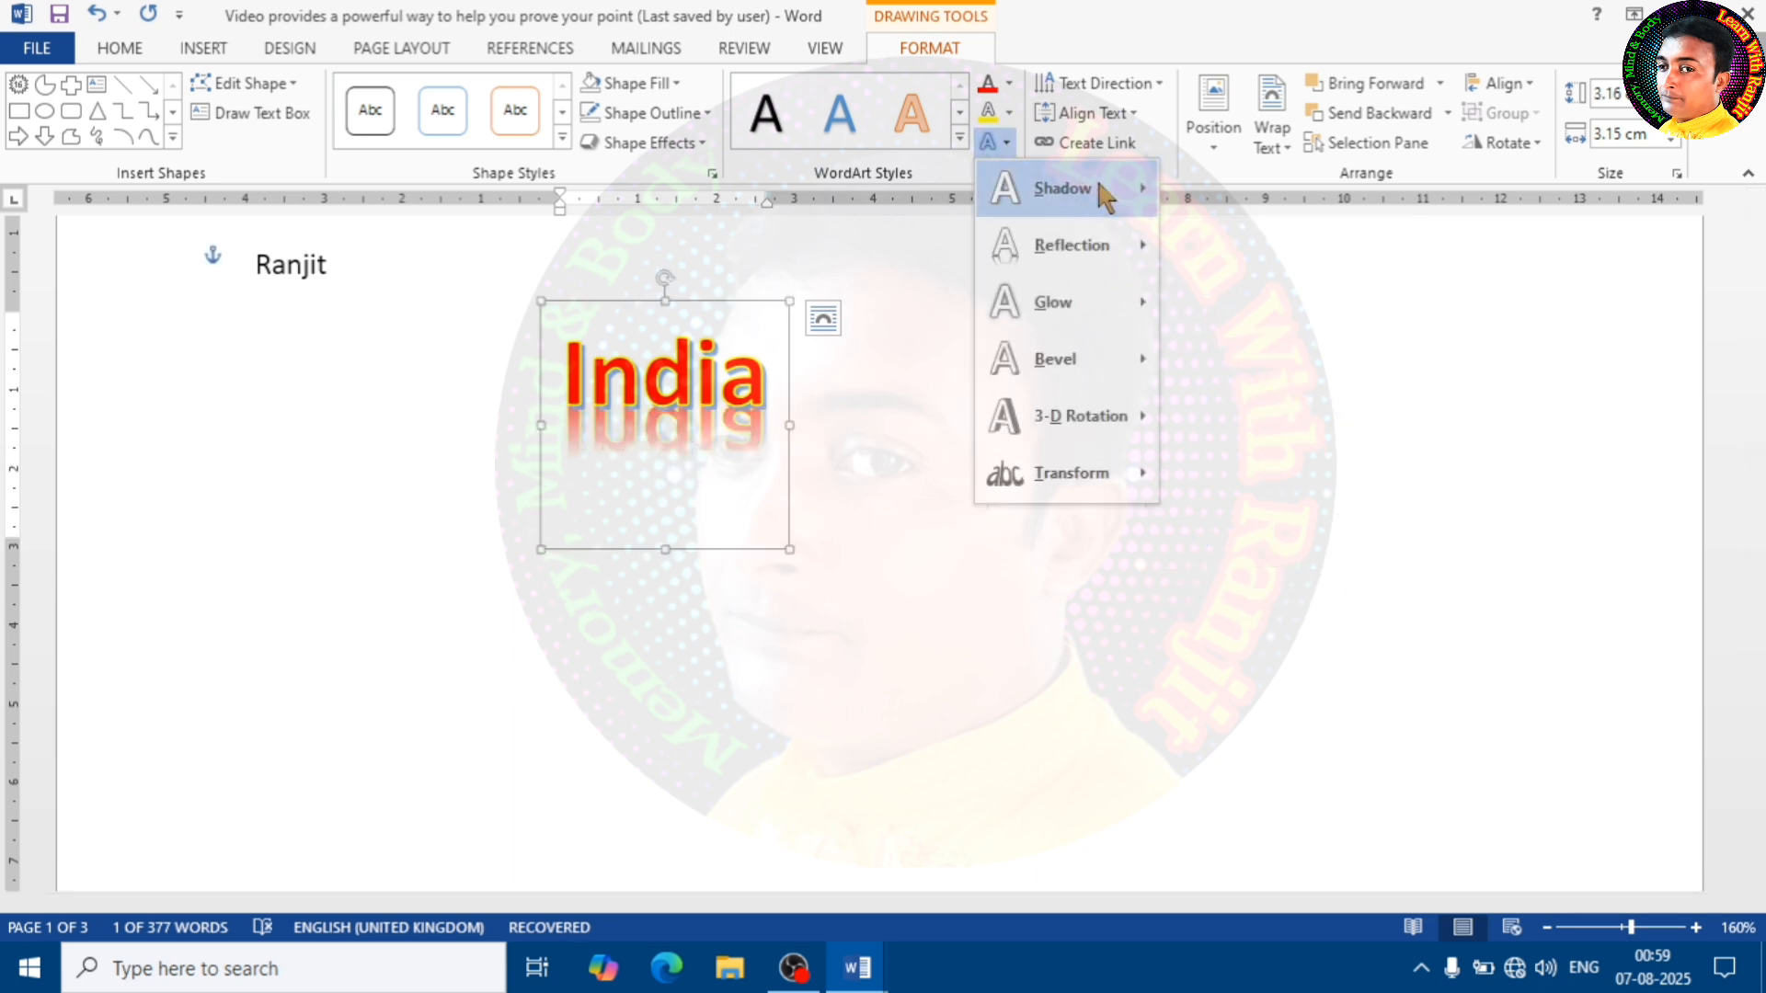
mouse_move(1104, 196)
click(1341, 338)
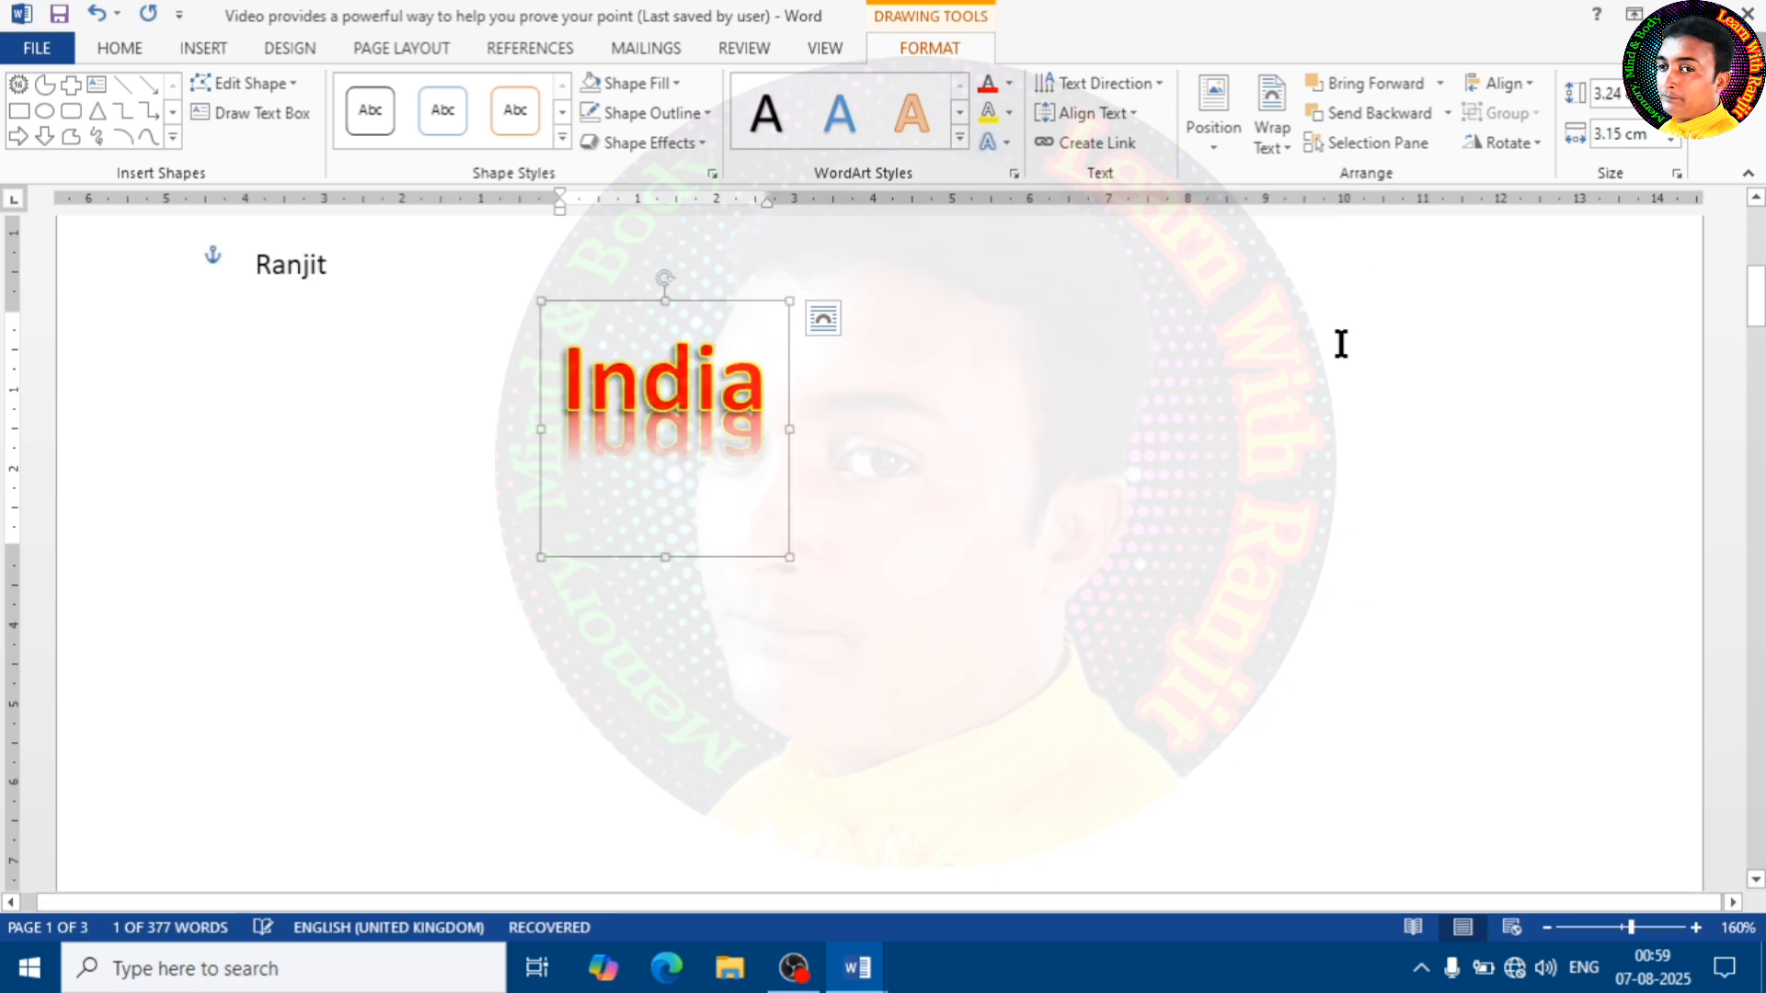
Apply the fourth Parallel 3-D rotation preset of the first row to the "India" WordArt text
click(997, 142)
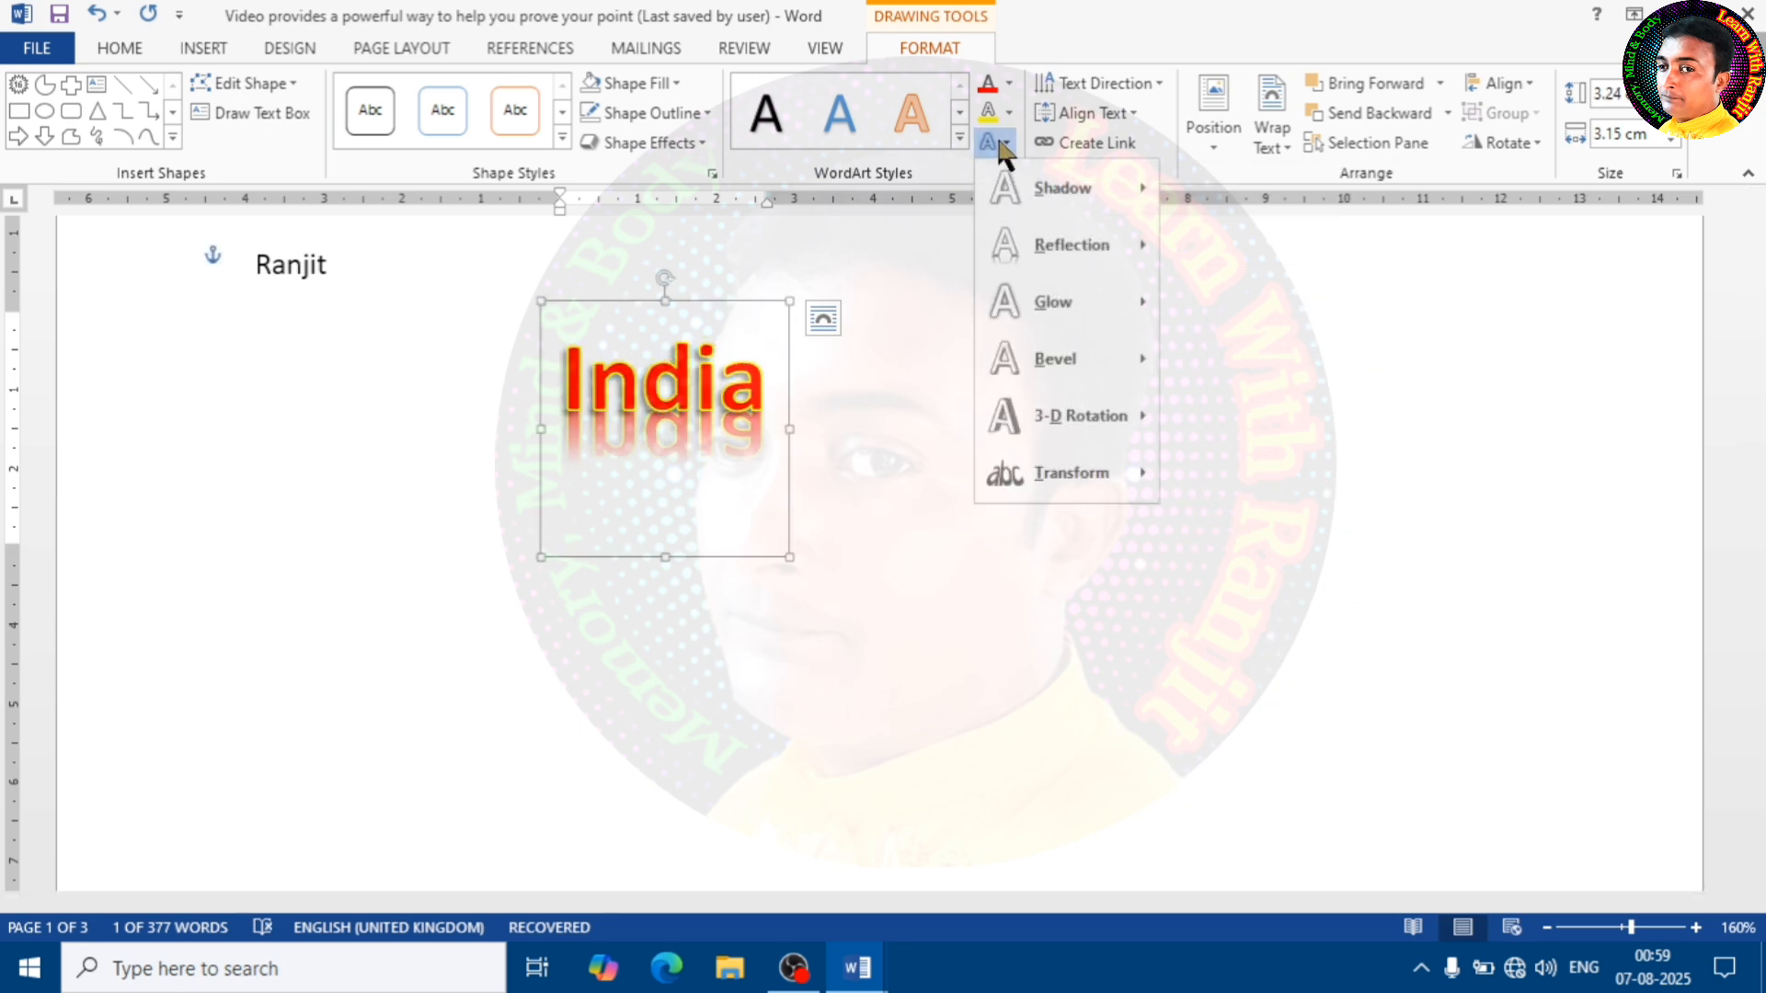
mouse_move(1124, 422)
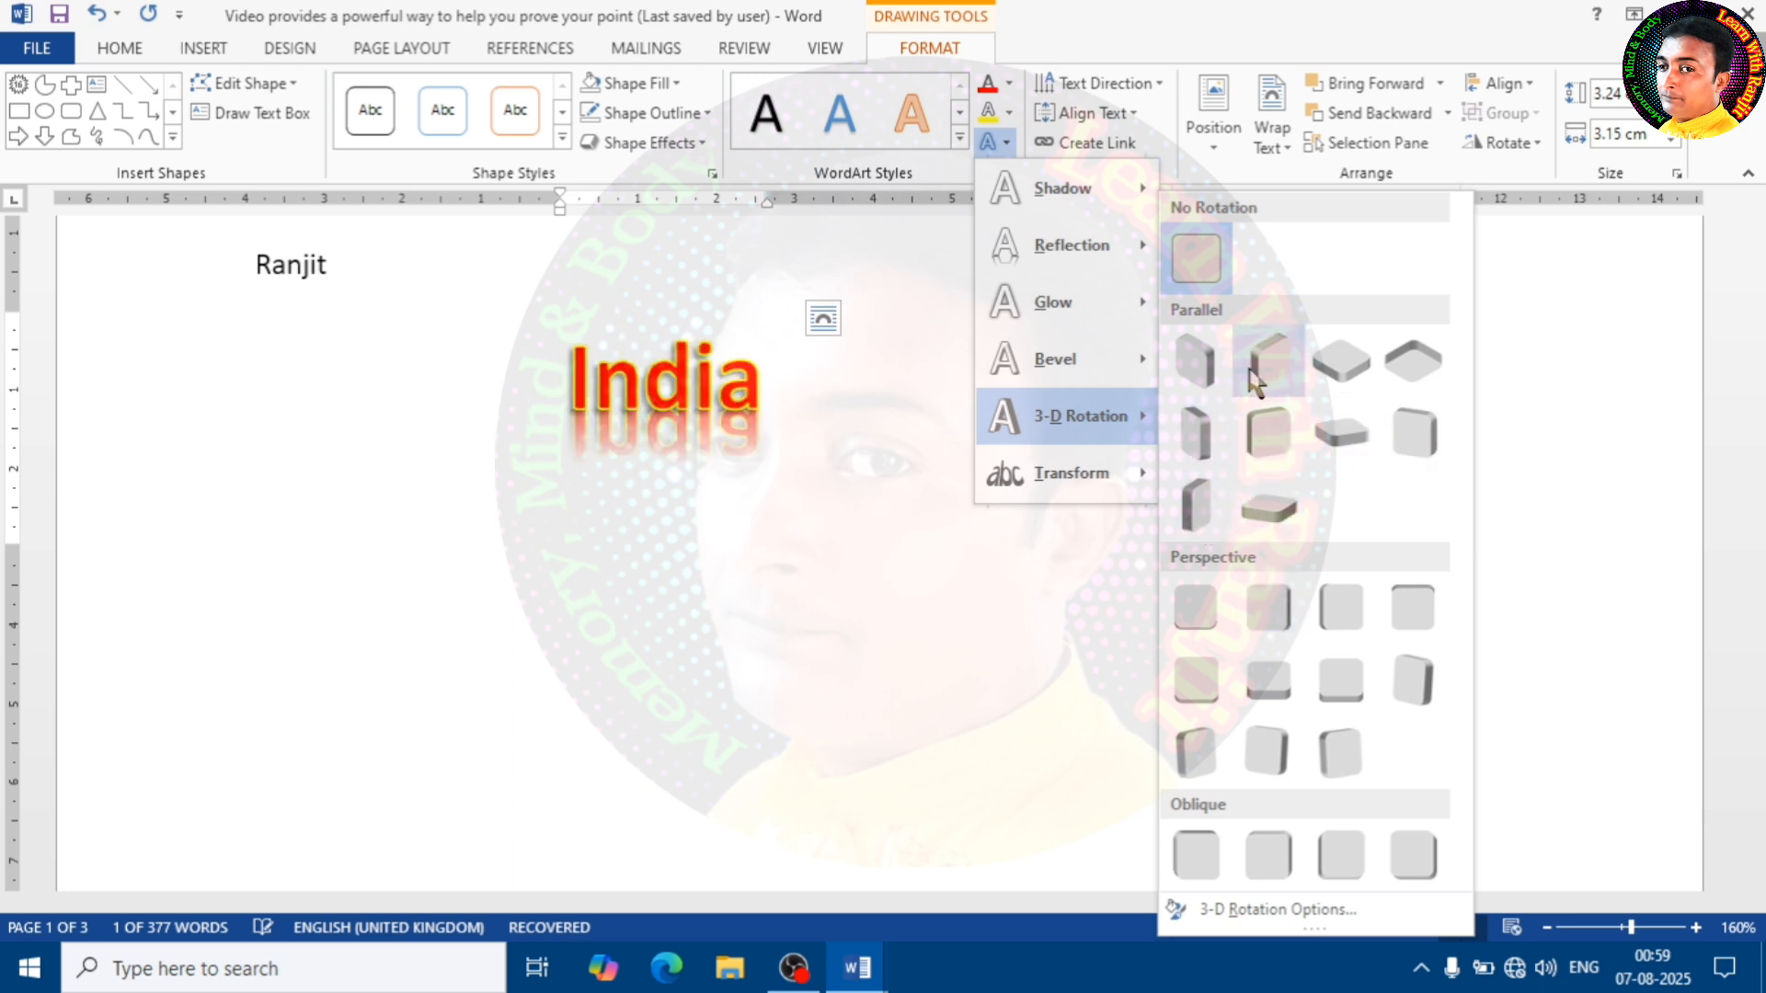
click(1409, 357)
click(924, 505)
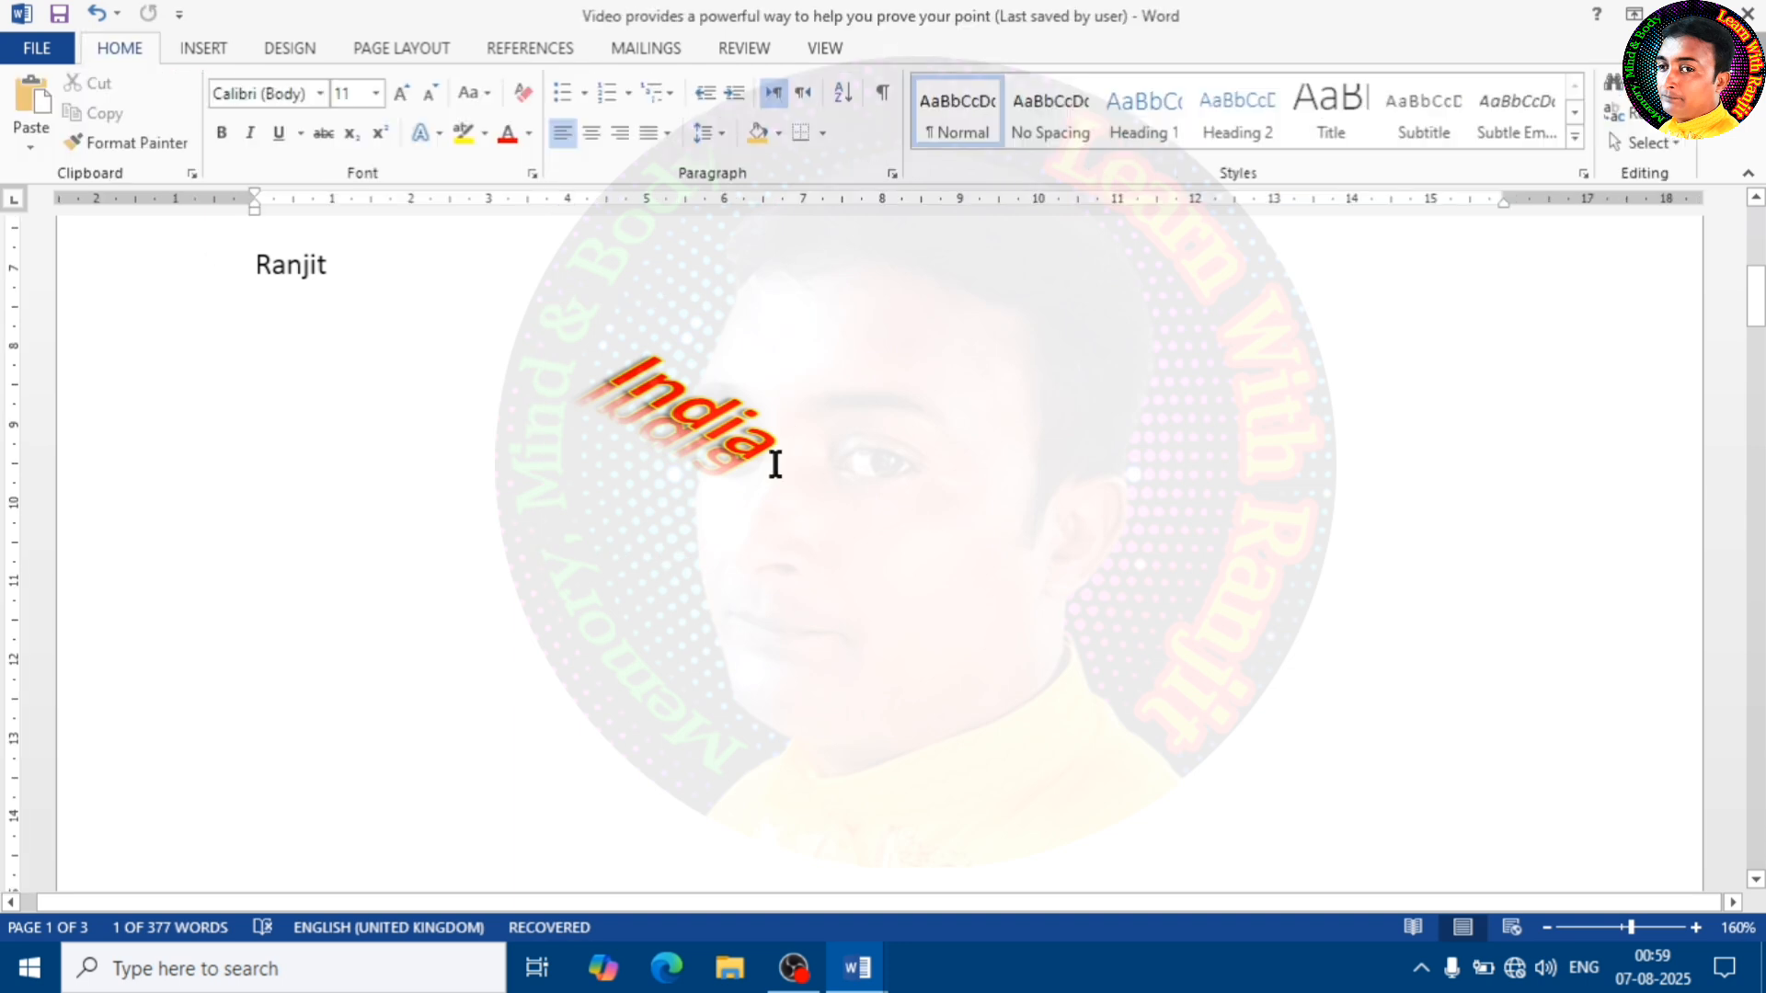
Give the "India" WordArt text the second bevel of the first row
click(725, 425)
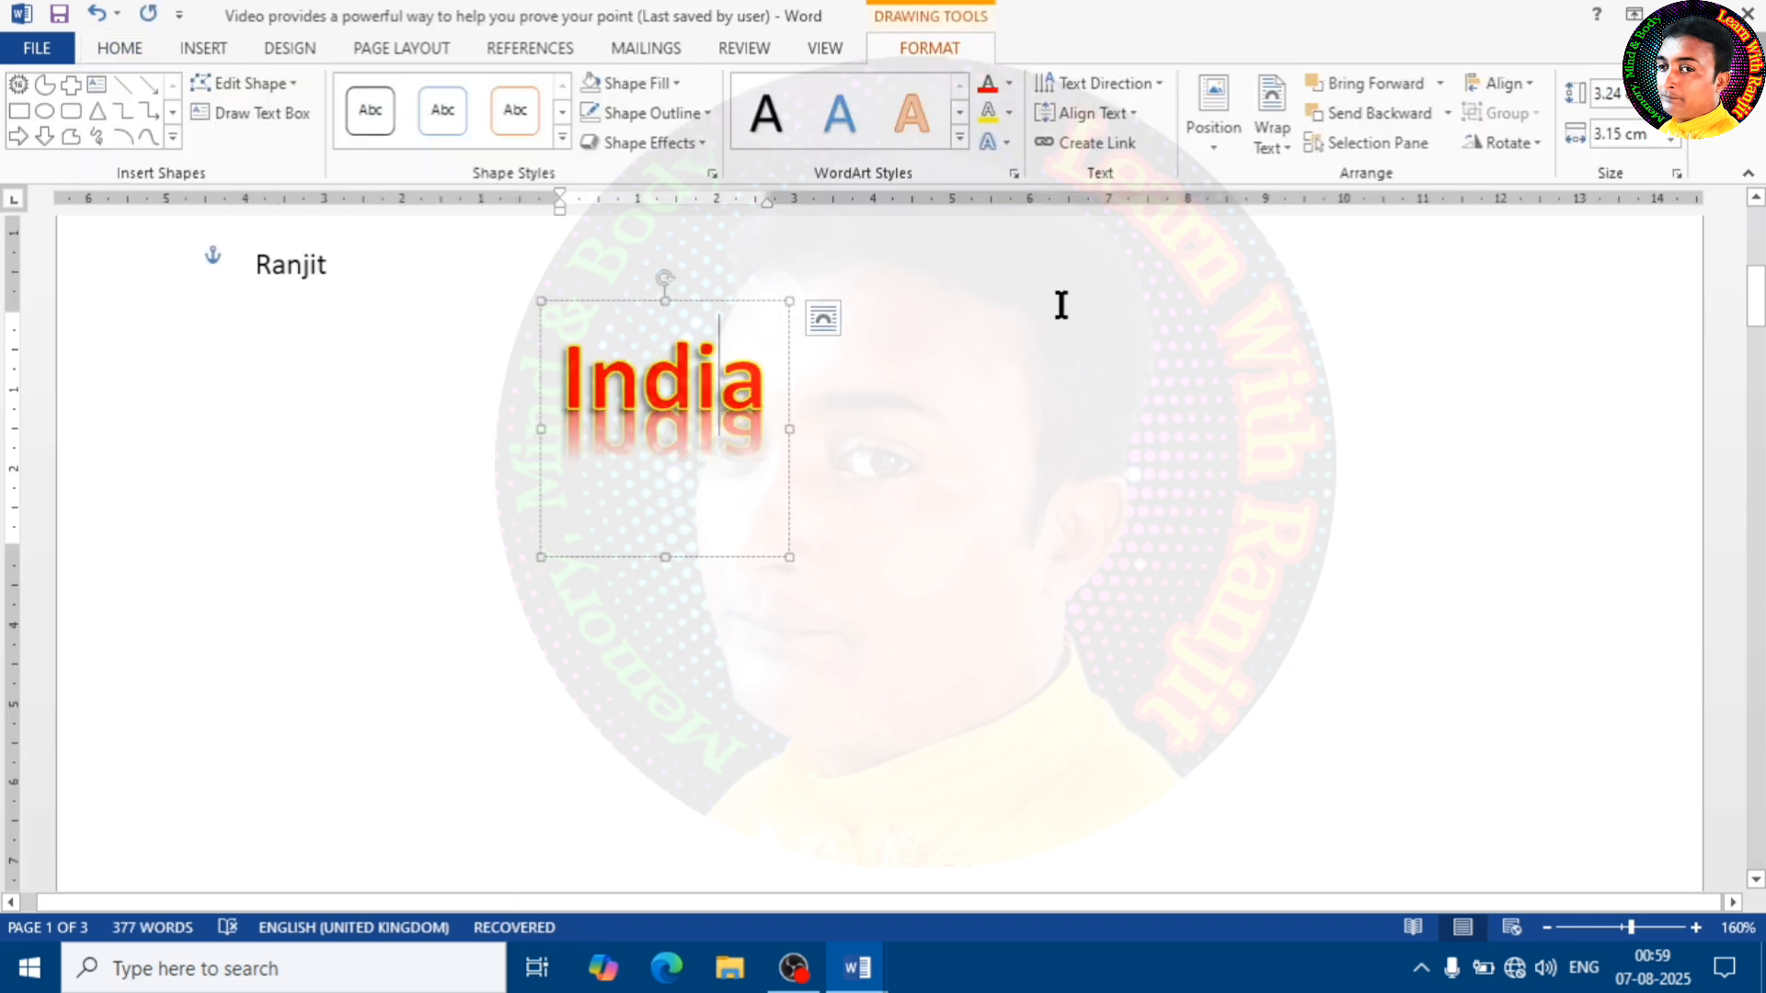
click(1008, 140)
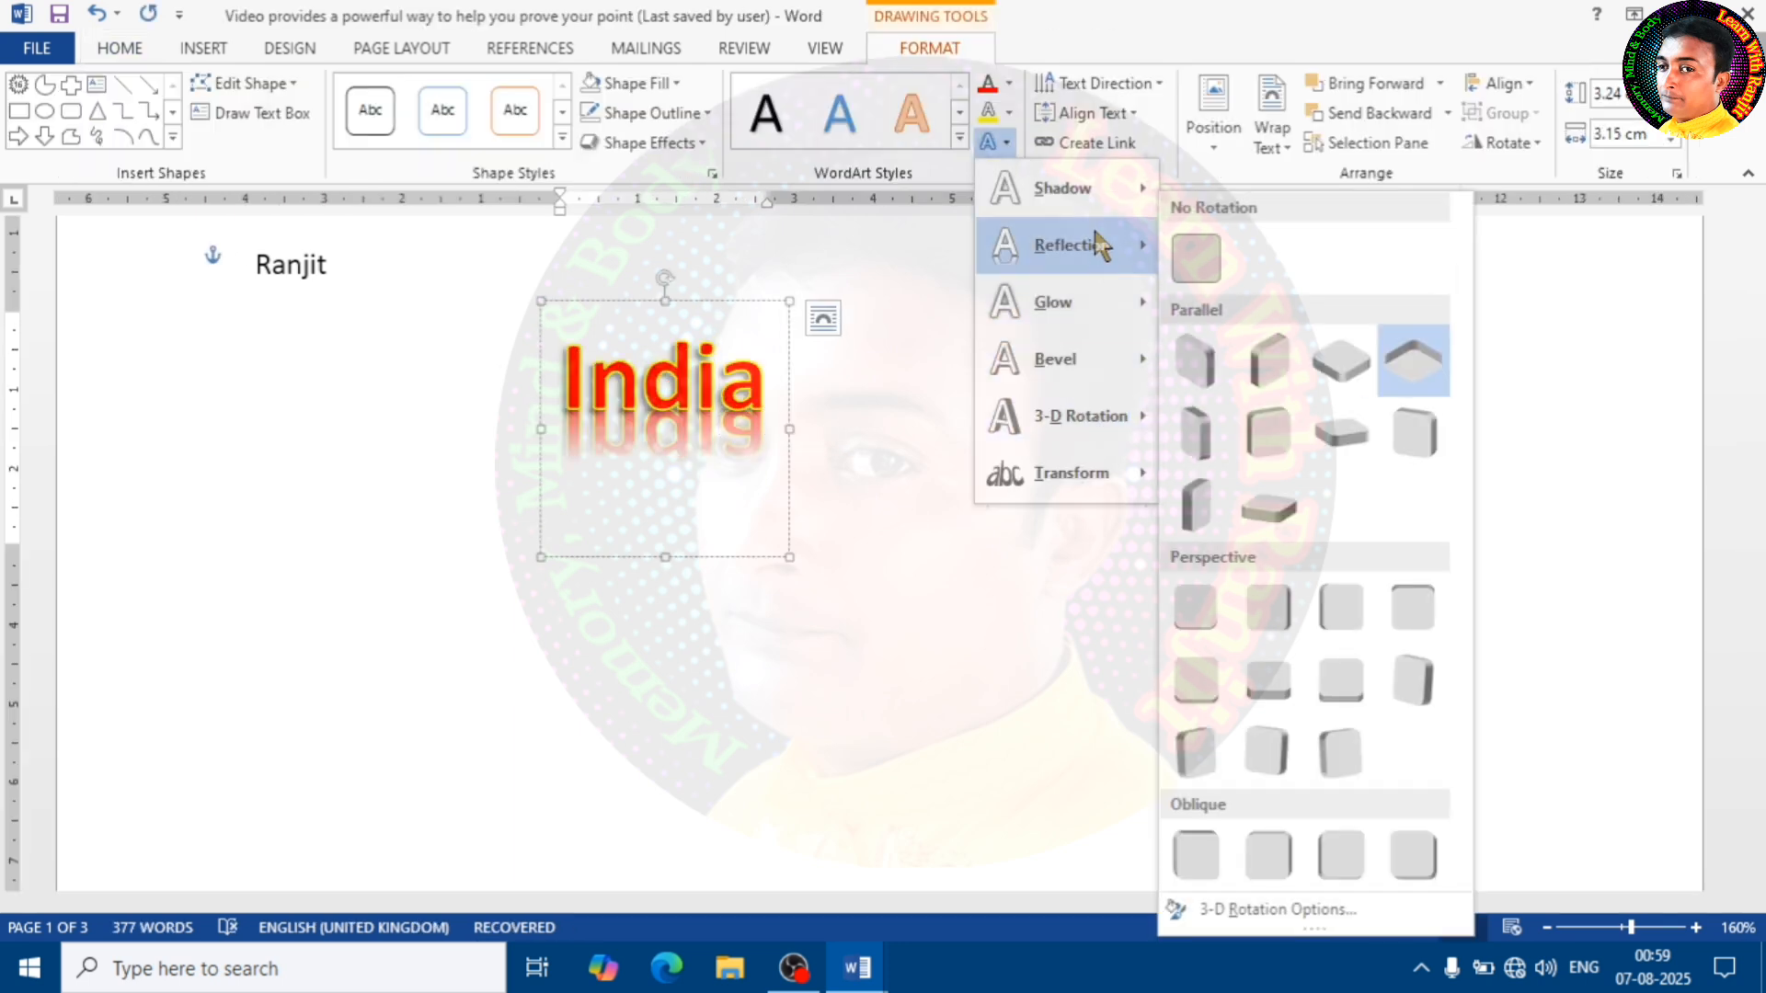
mouse_move(1108, 272)
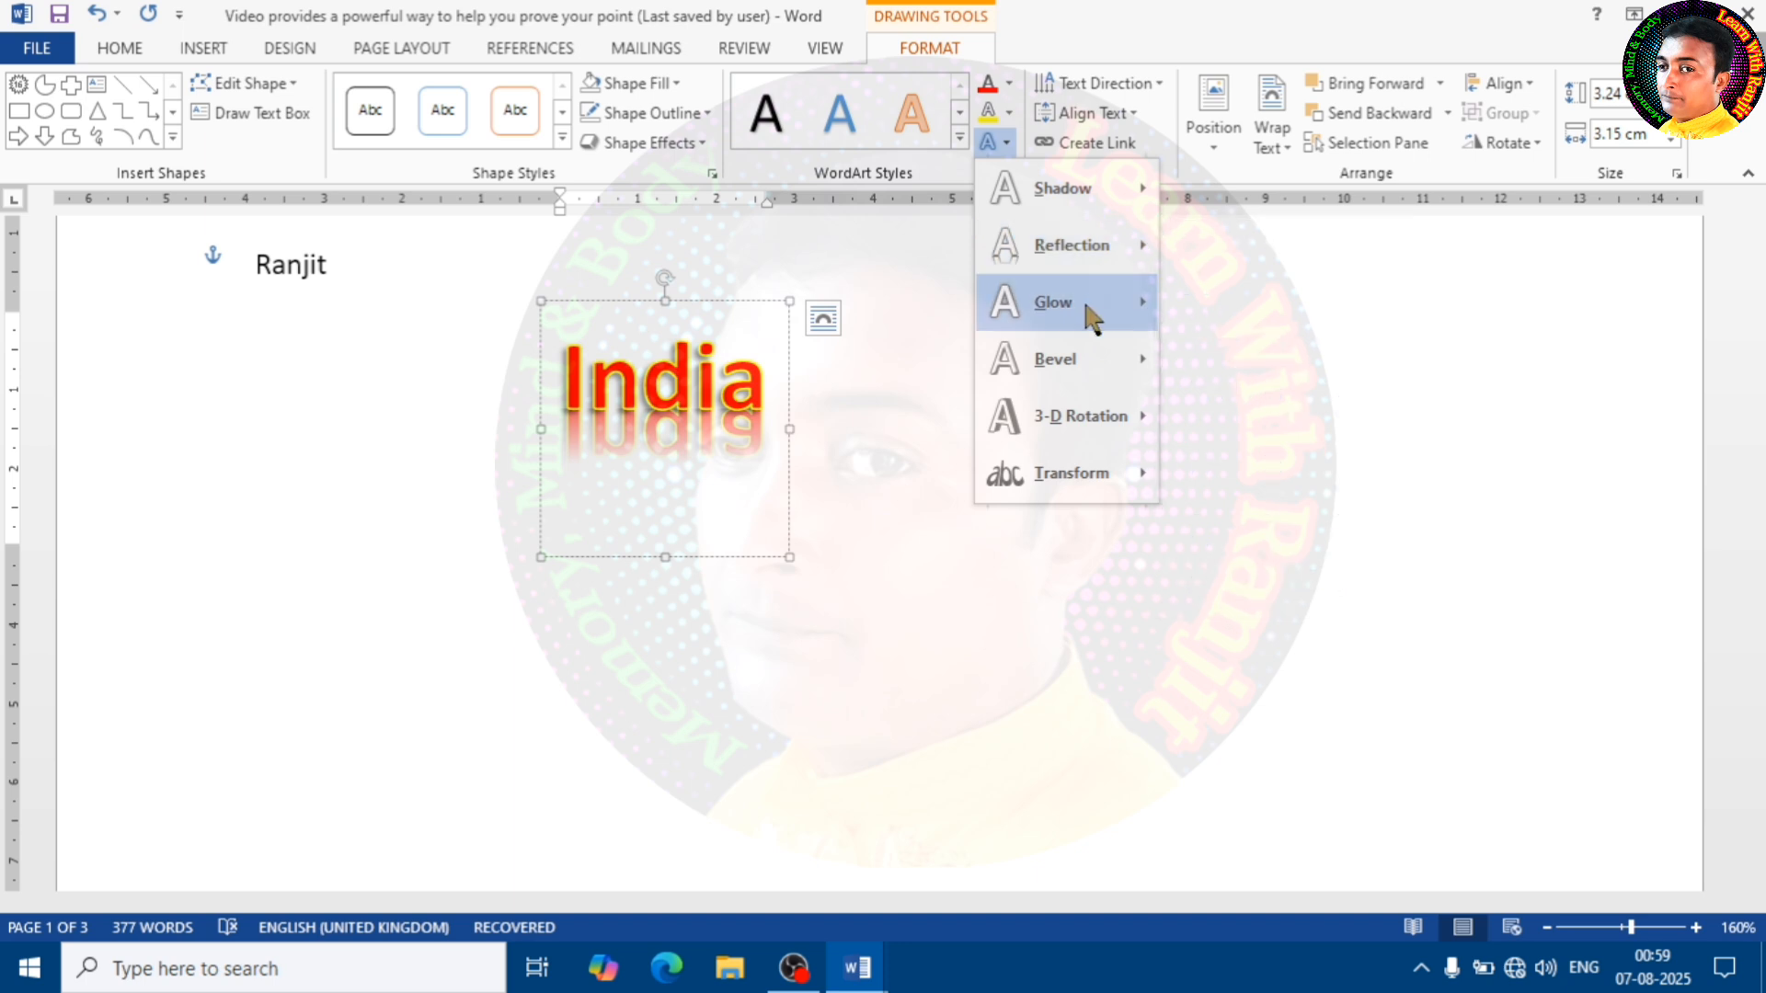
mouse_move(1097, 368)
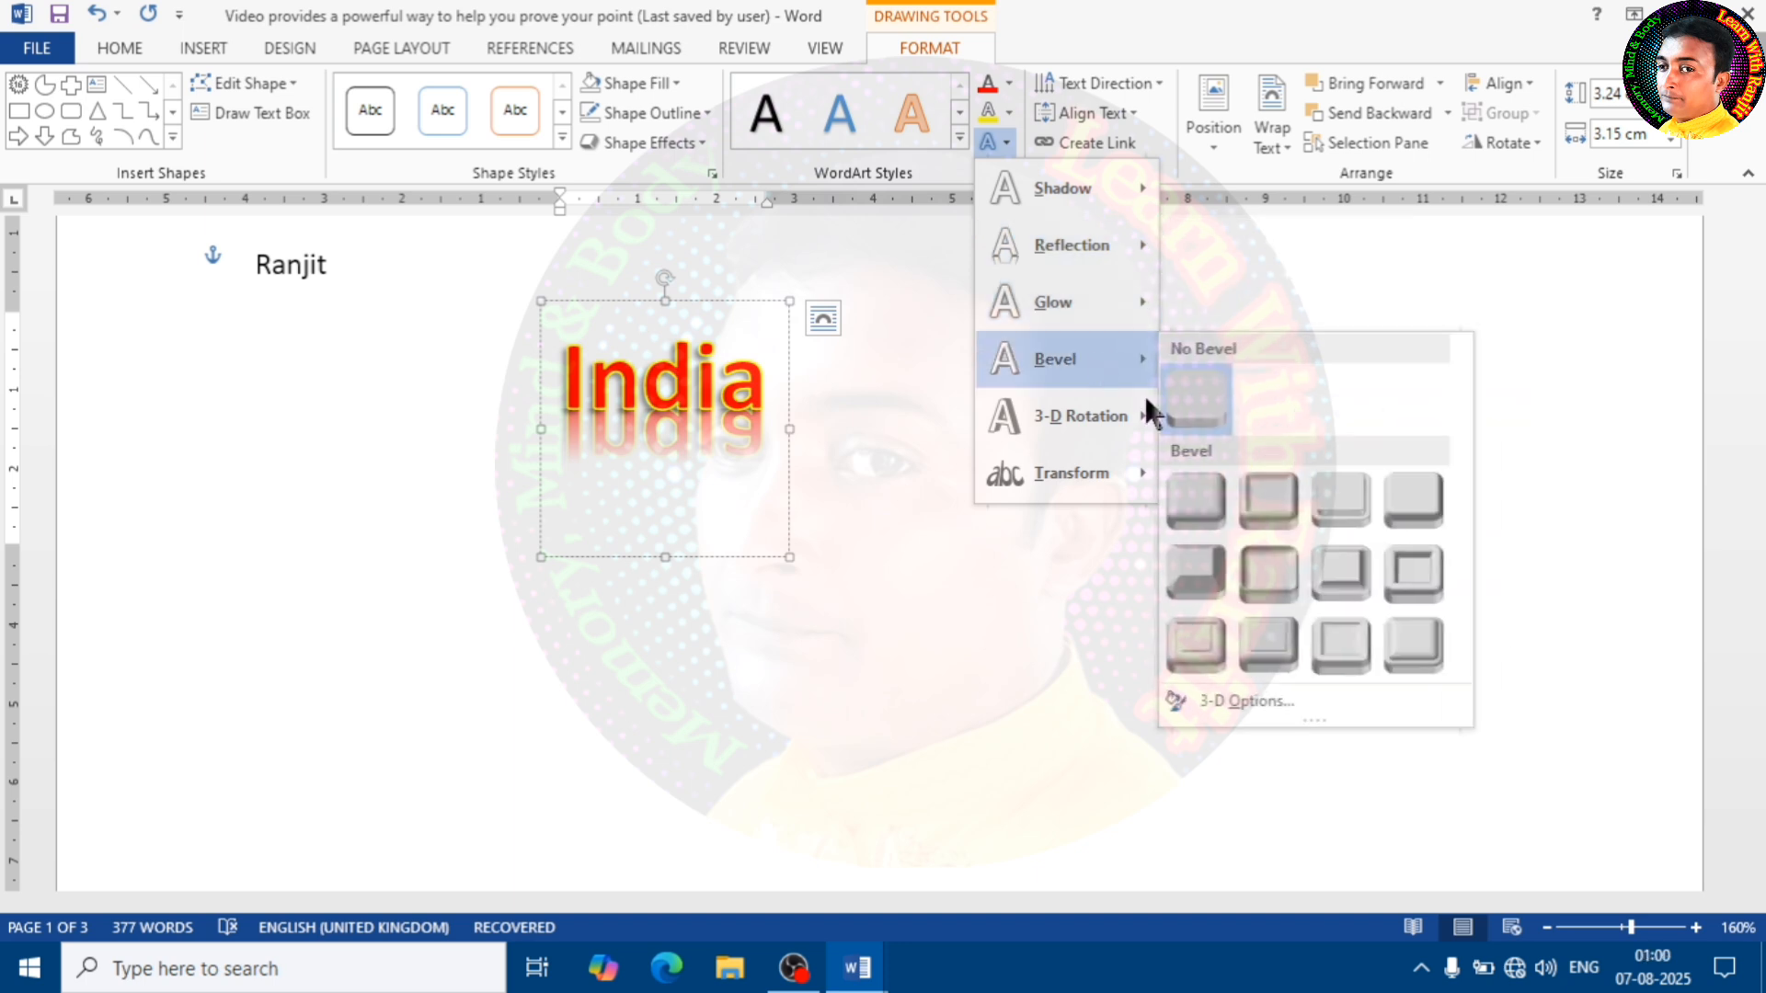
click(1265, 531)
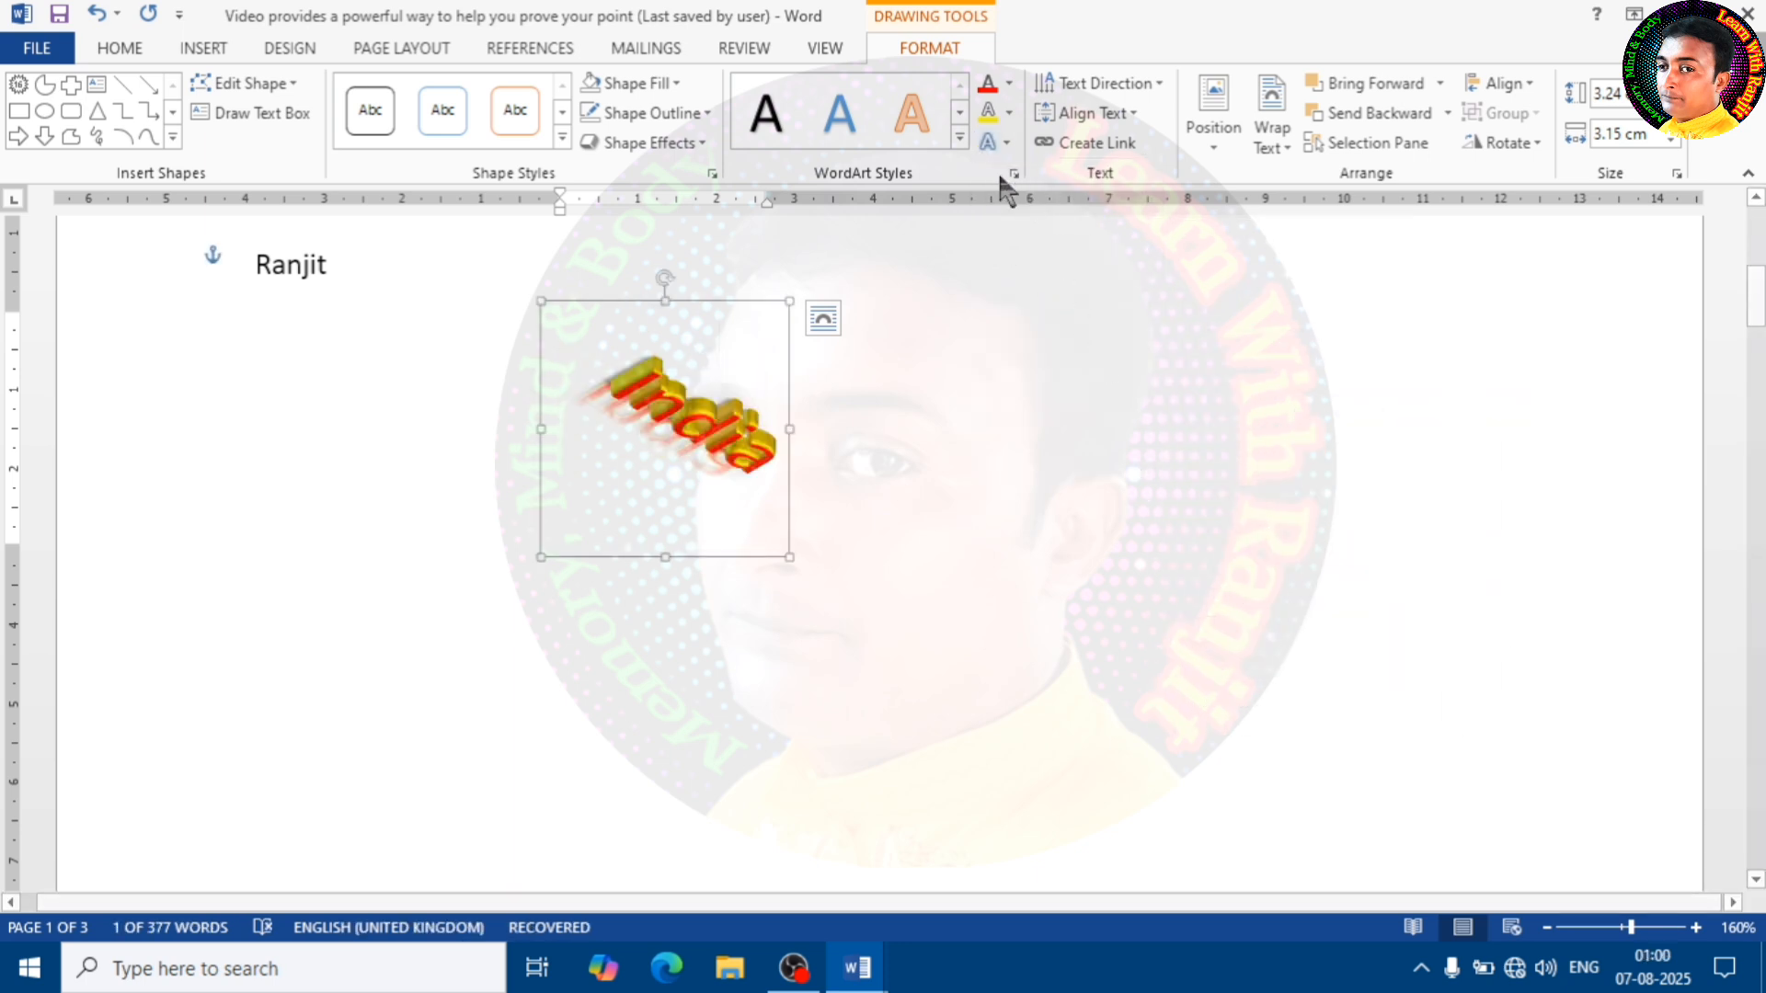
click(1007, 138)
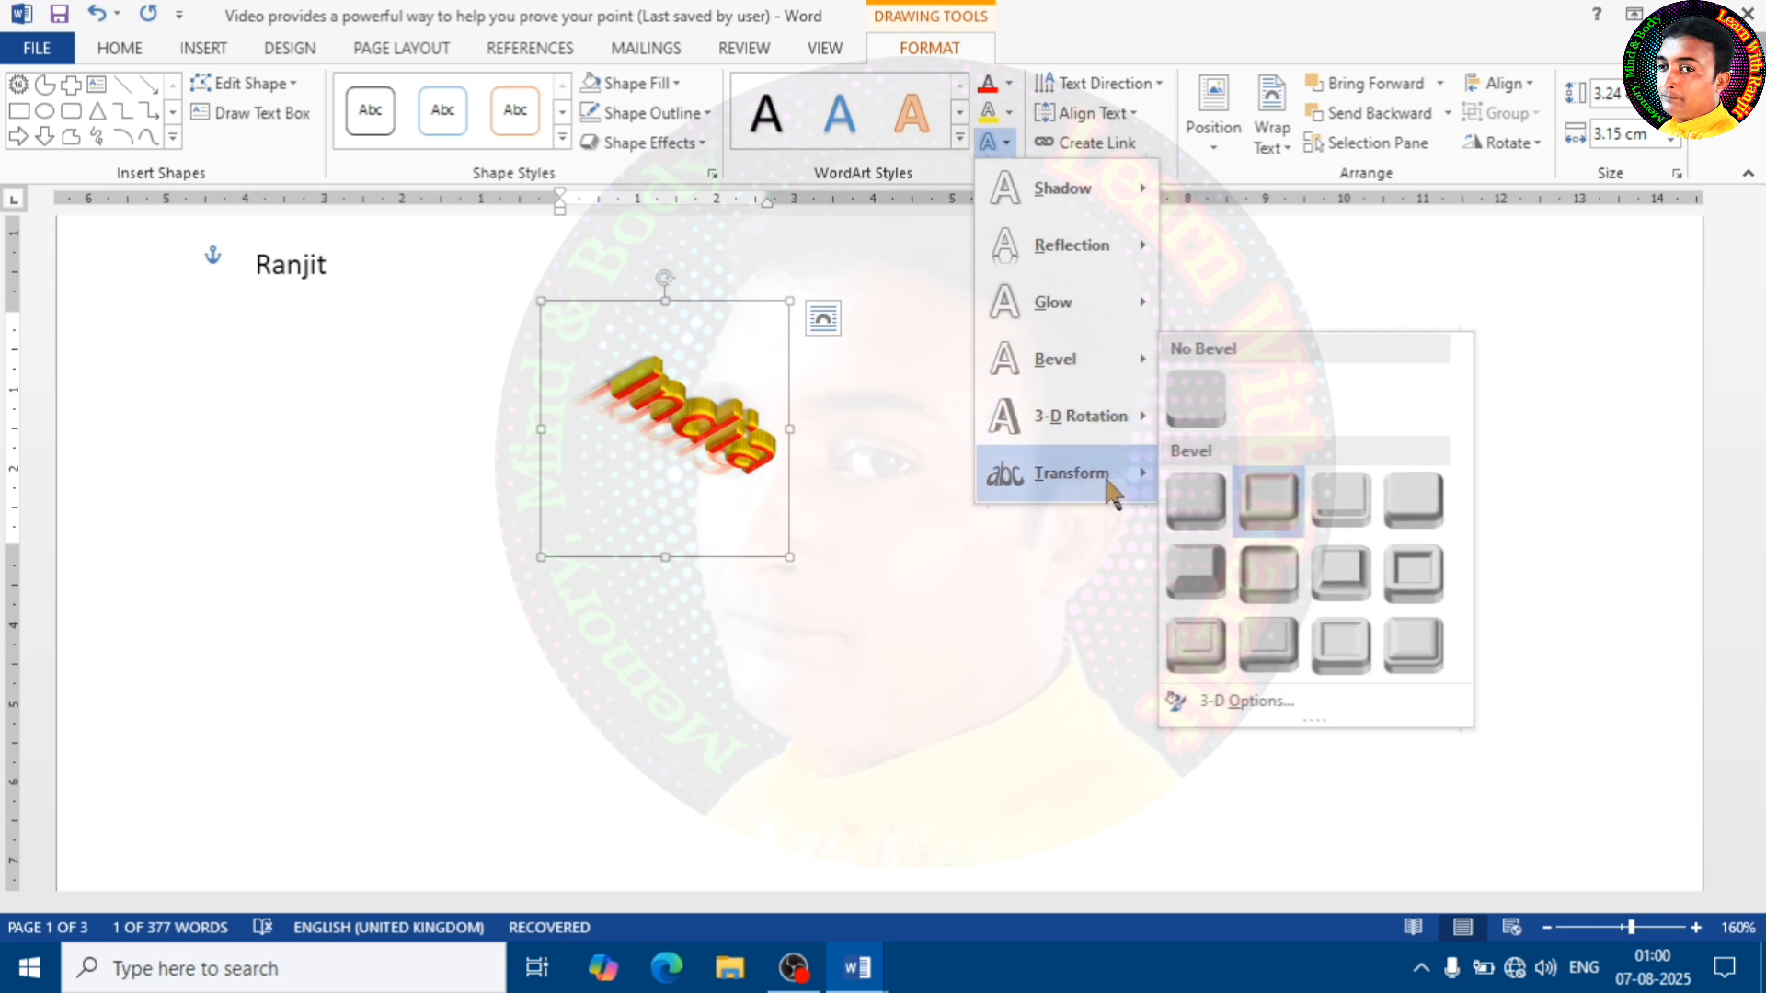
mouse_move(1109, 483)
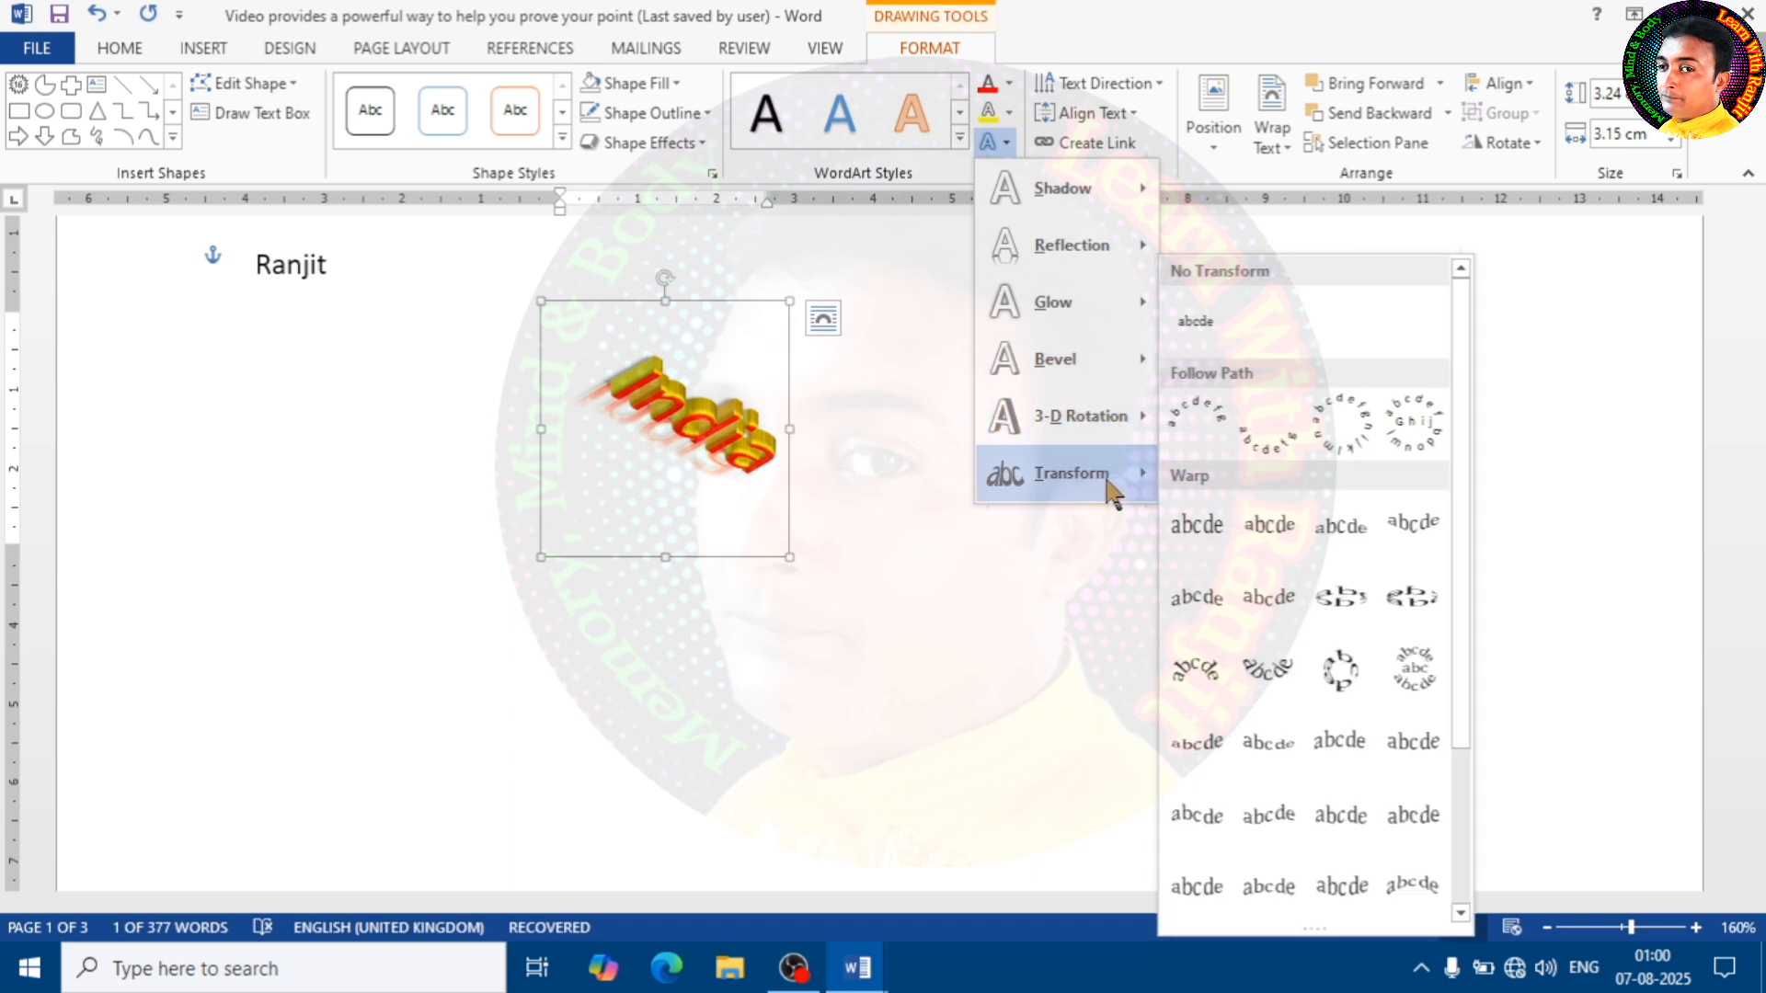
click(755, 446)
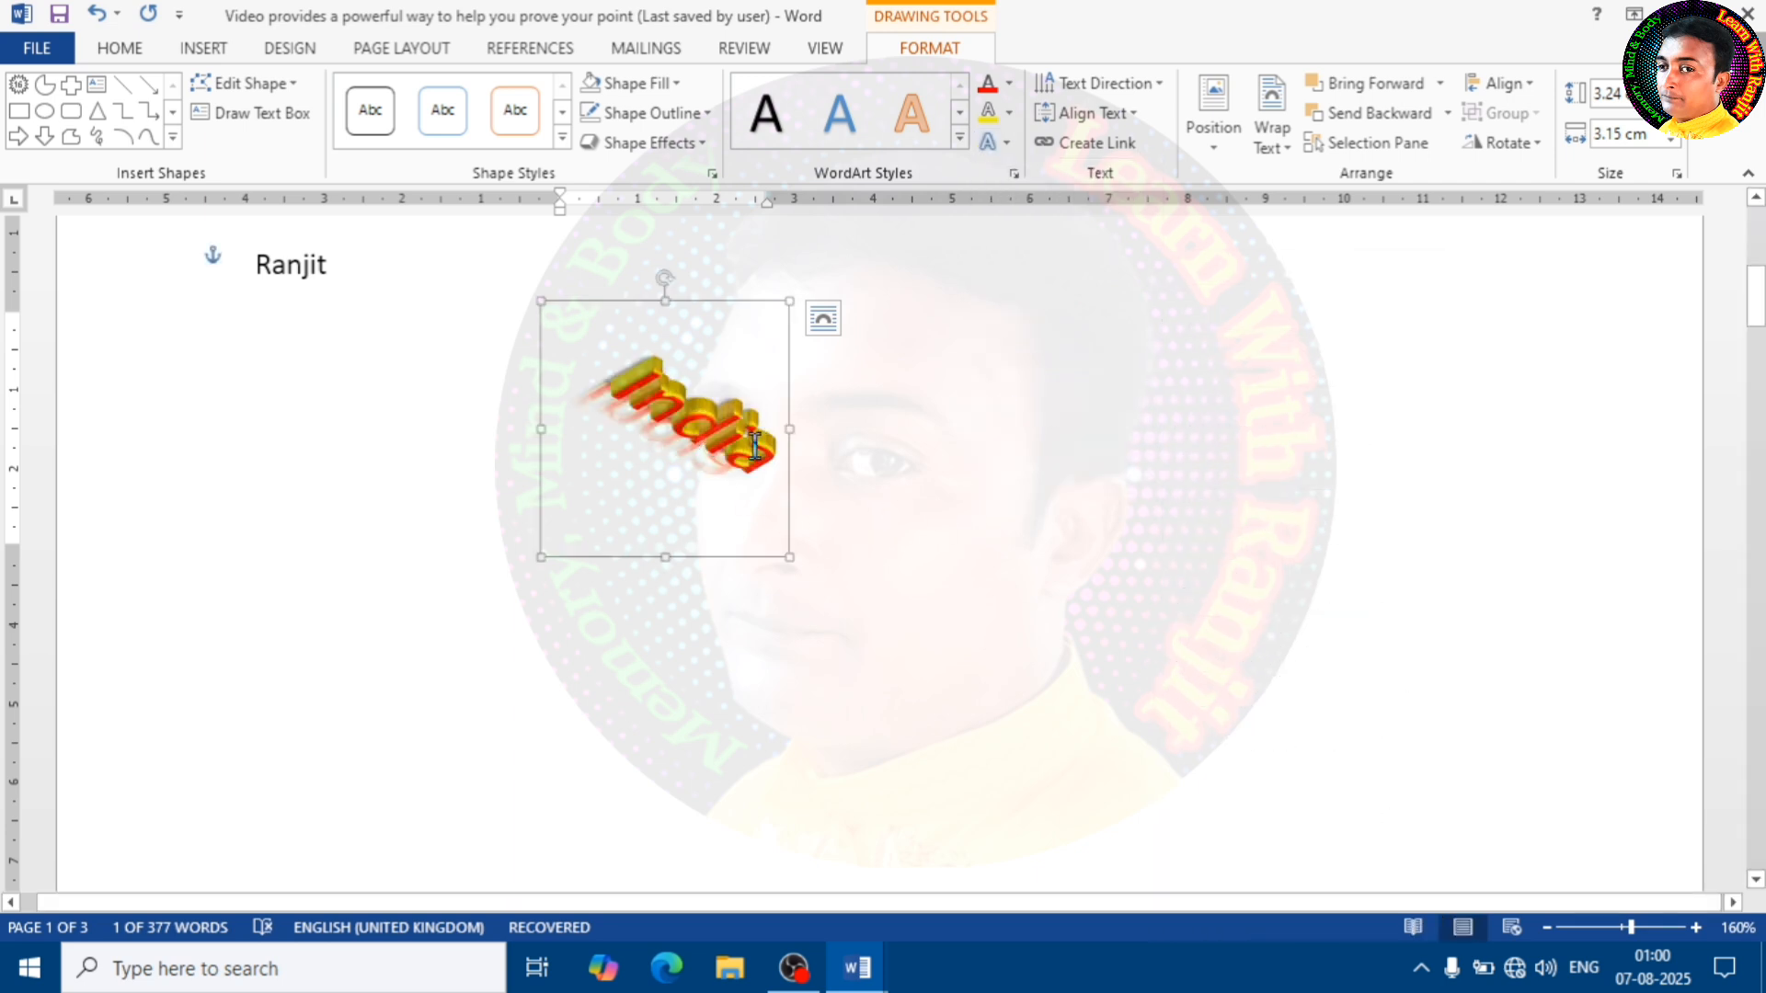
Set the 3-D rotation of the "India" WordArt text to No Rotation
click(993, 143)
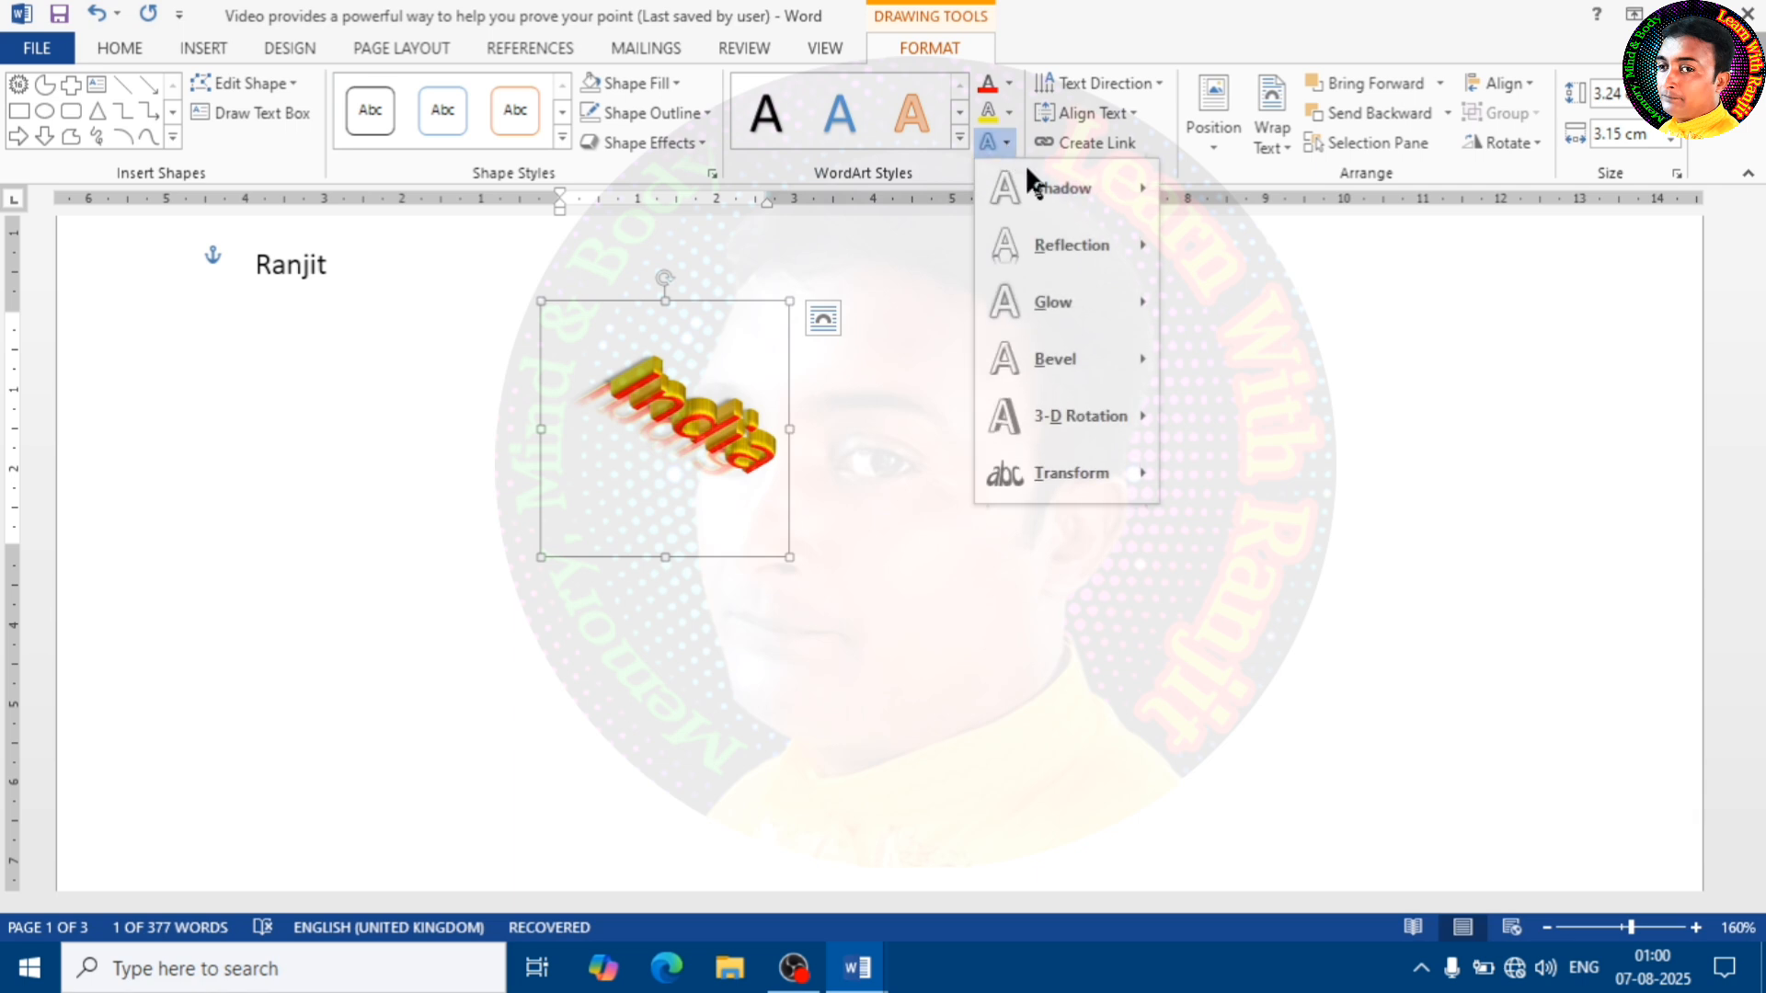
mouse_move(1052, 184)
mouse_move(1091, 250)
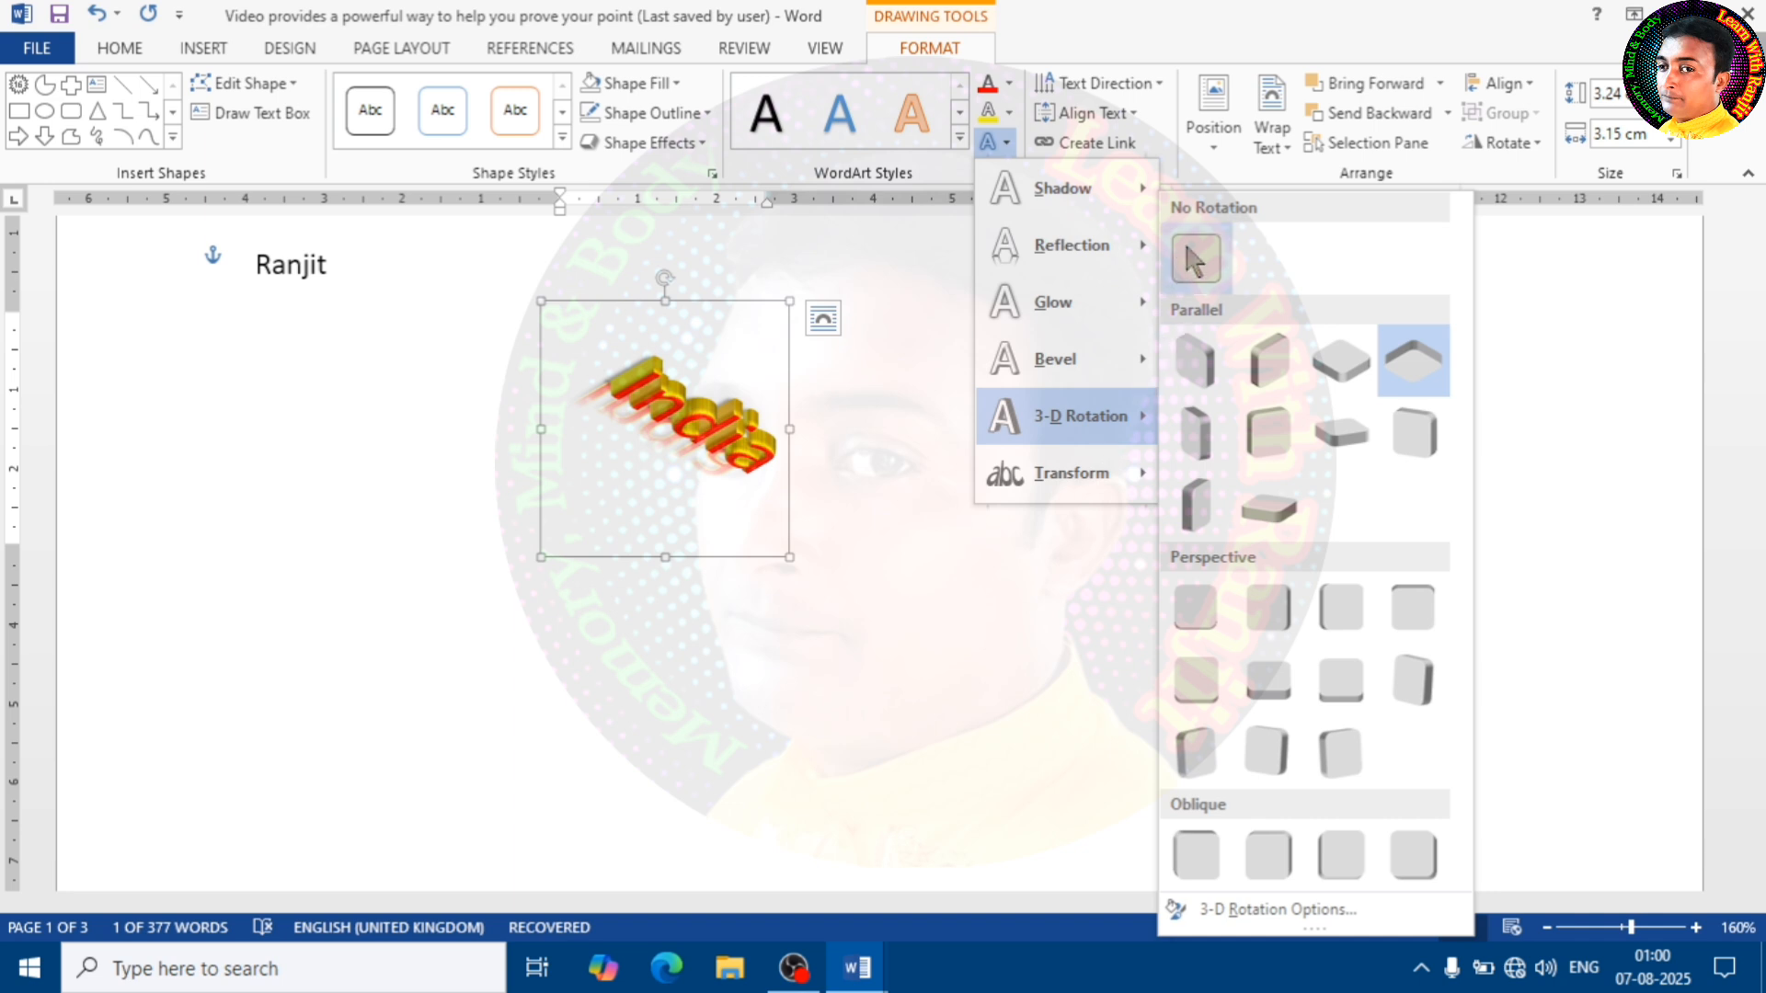
click(1190, 269)
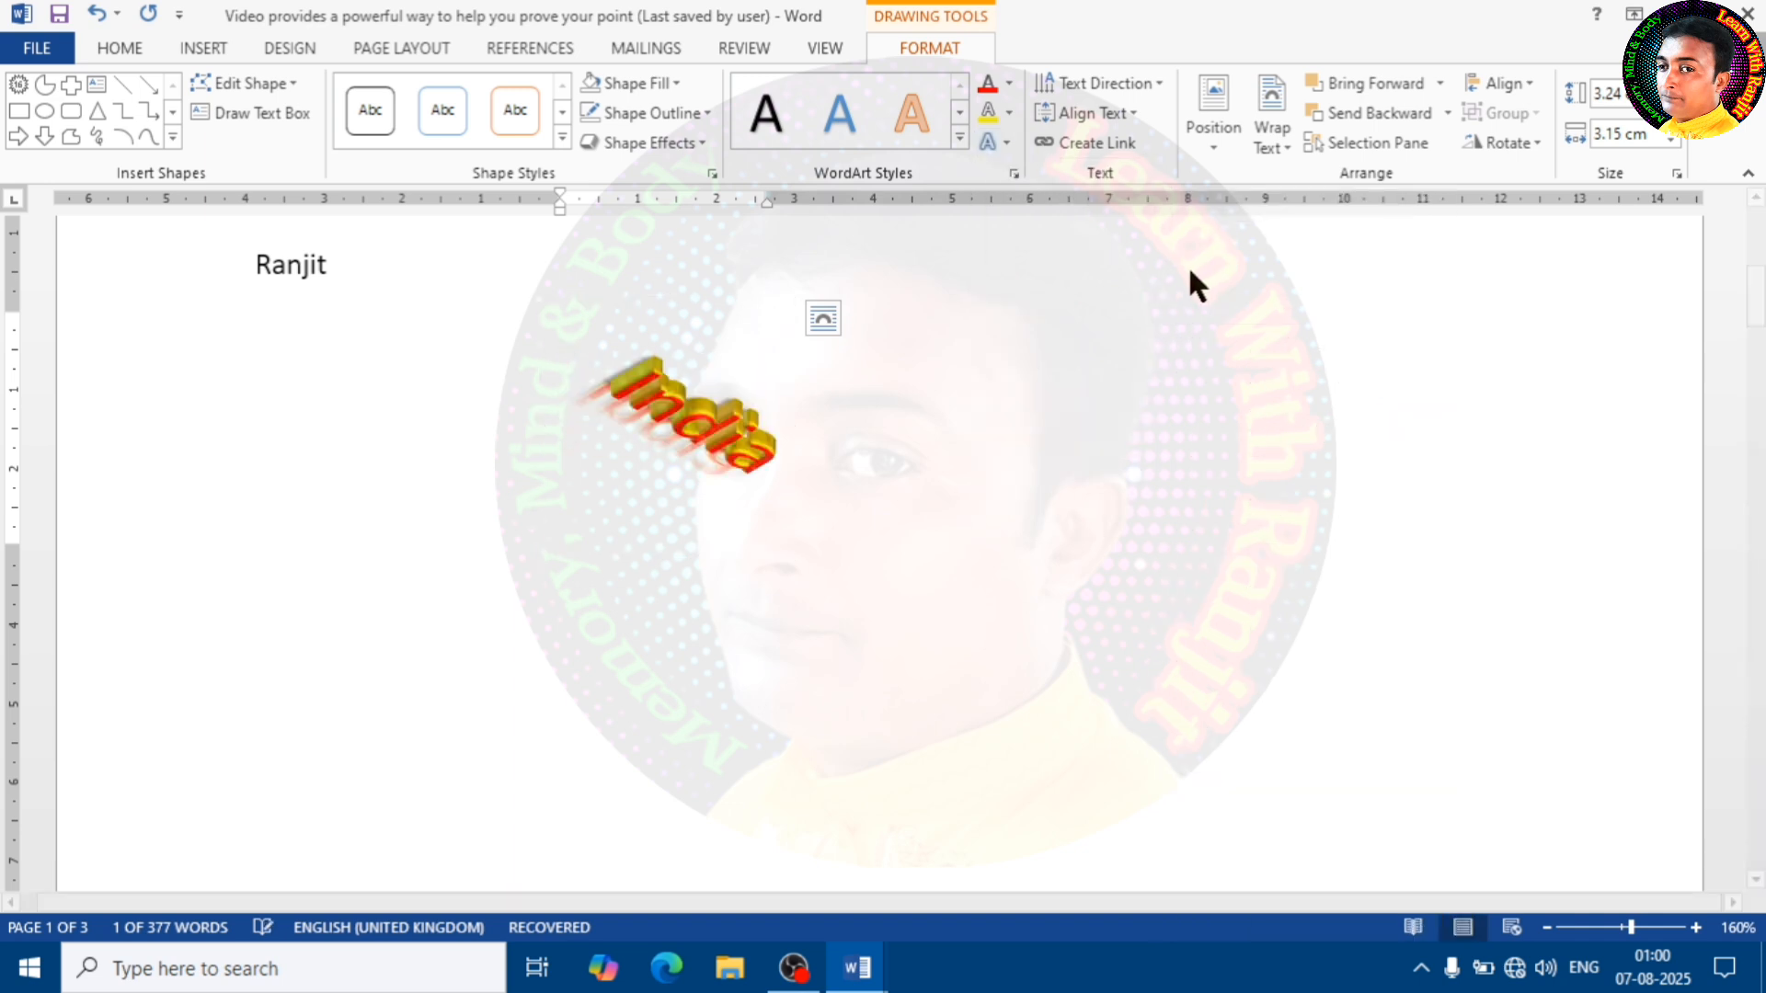
Extend the WordArt text to "India is the biggest country" and move it left, below the AutoText name
click(797, 406)
text(is)
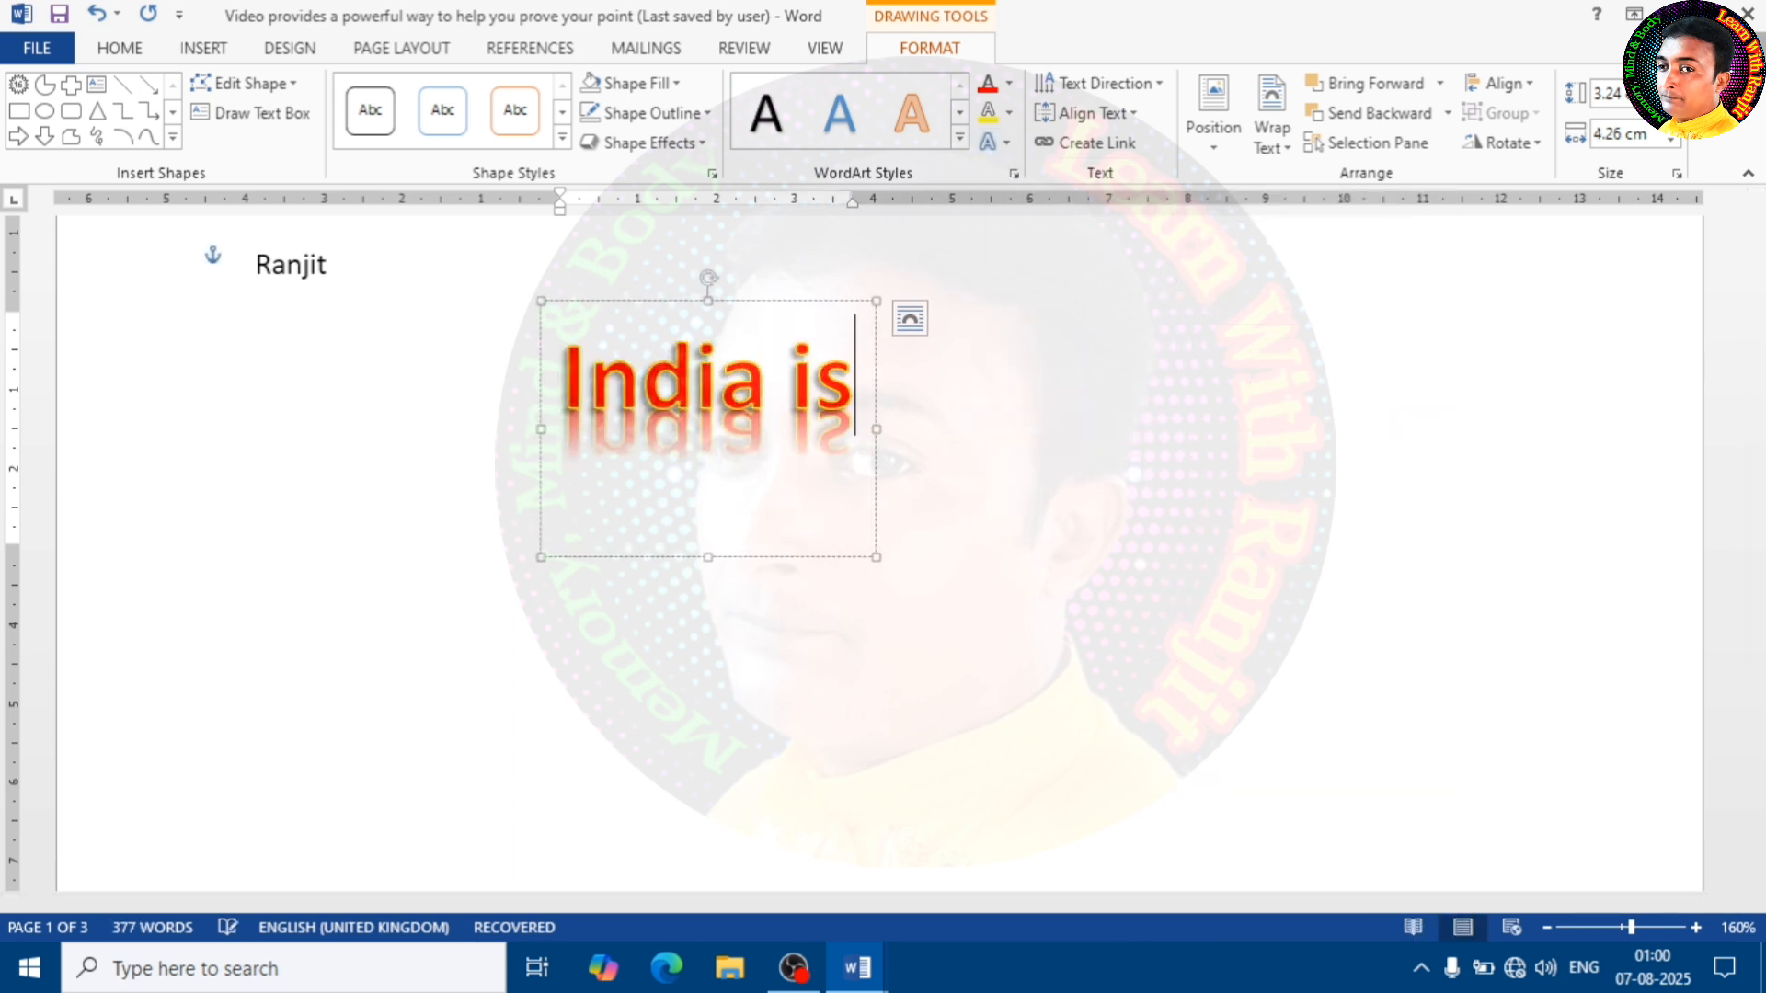
text( the)
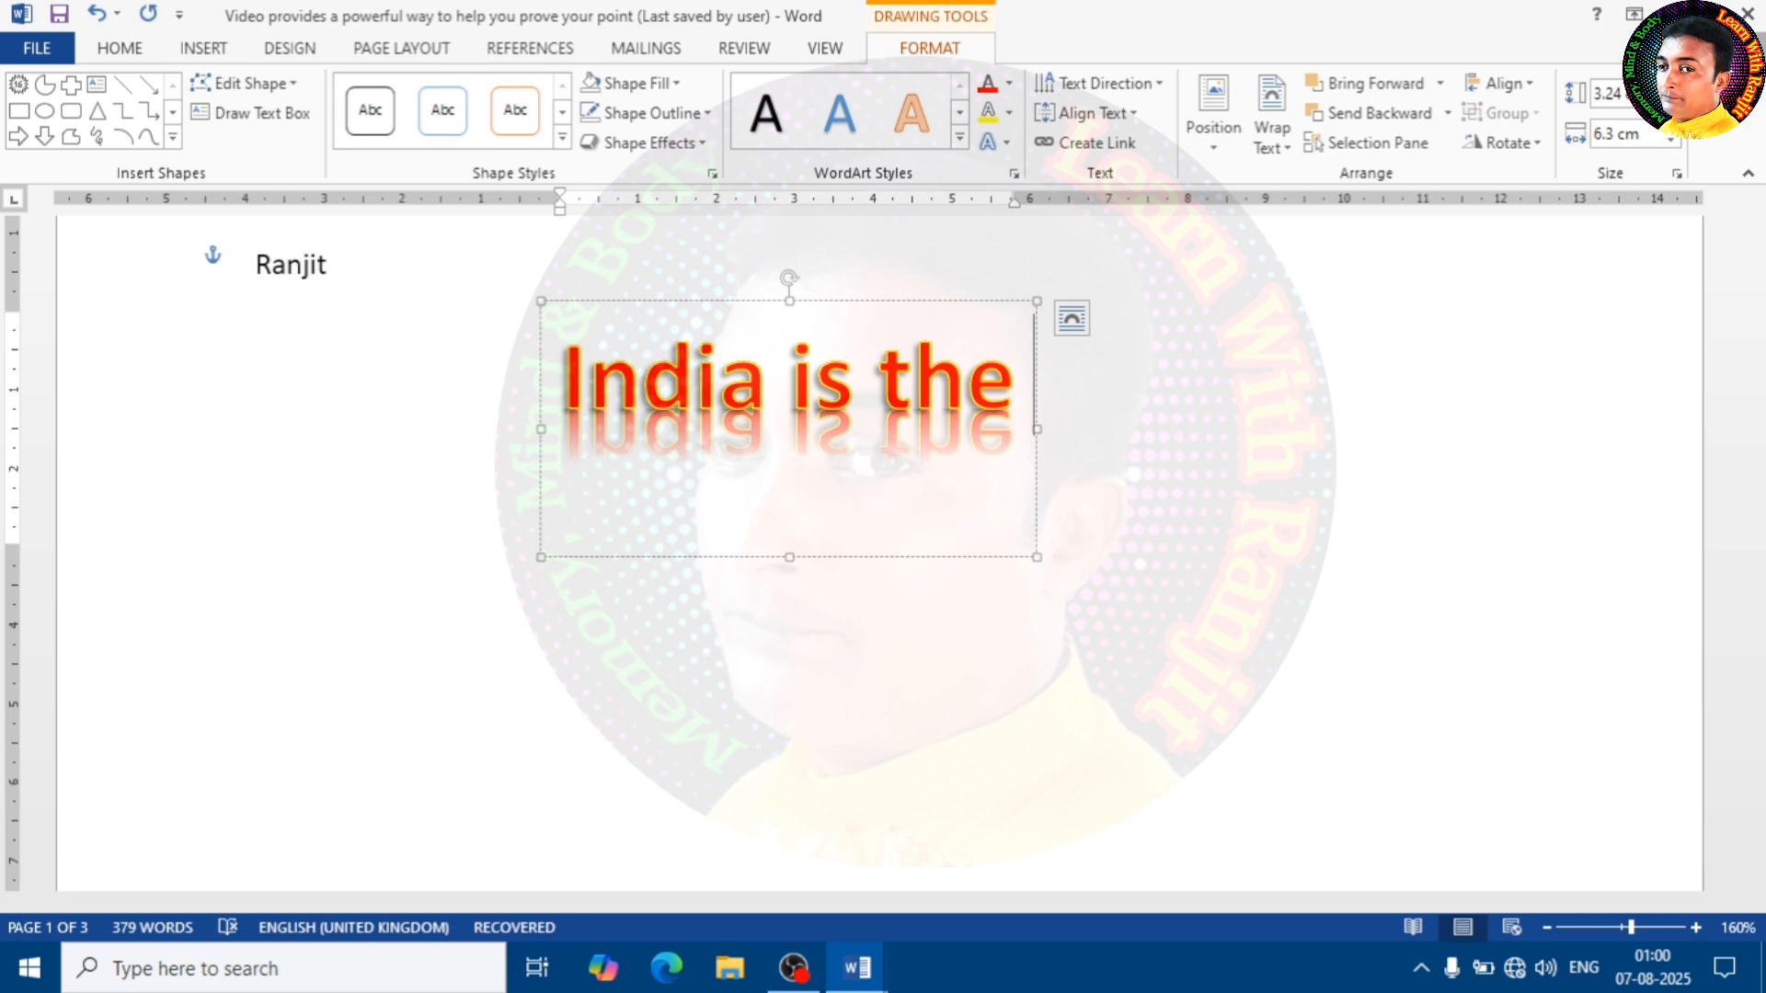
text( biggest)
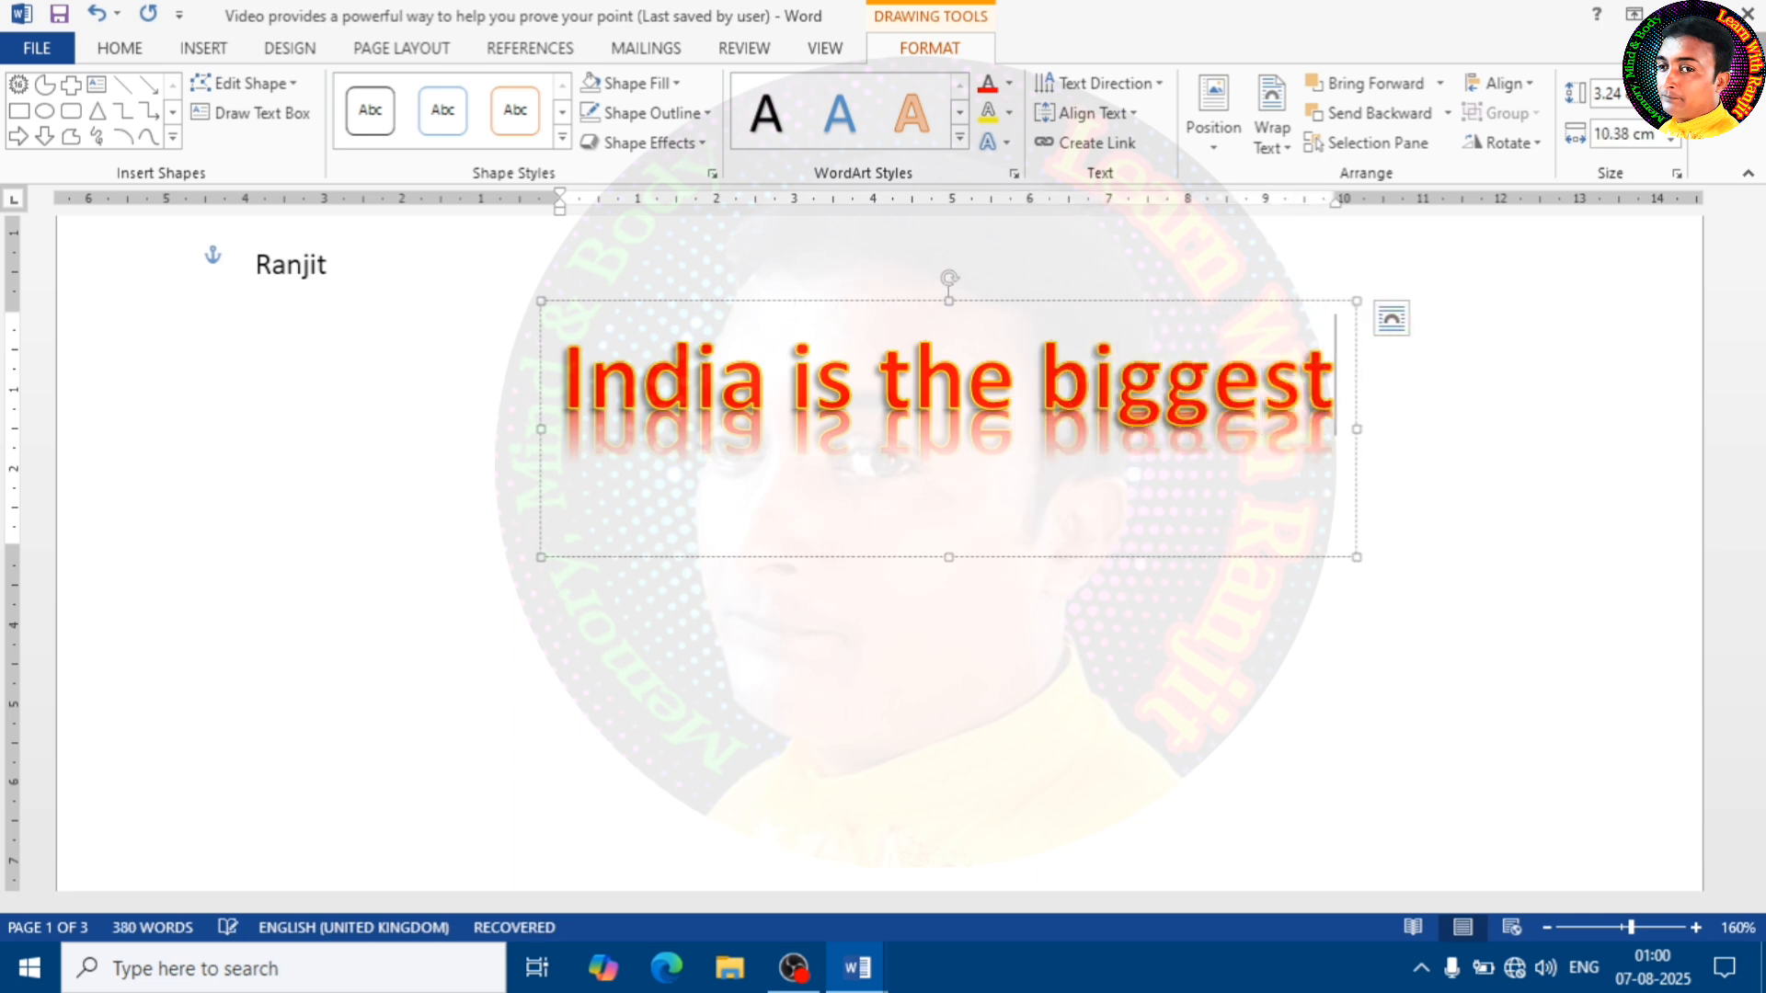
text( co)
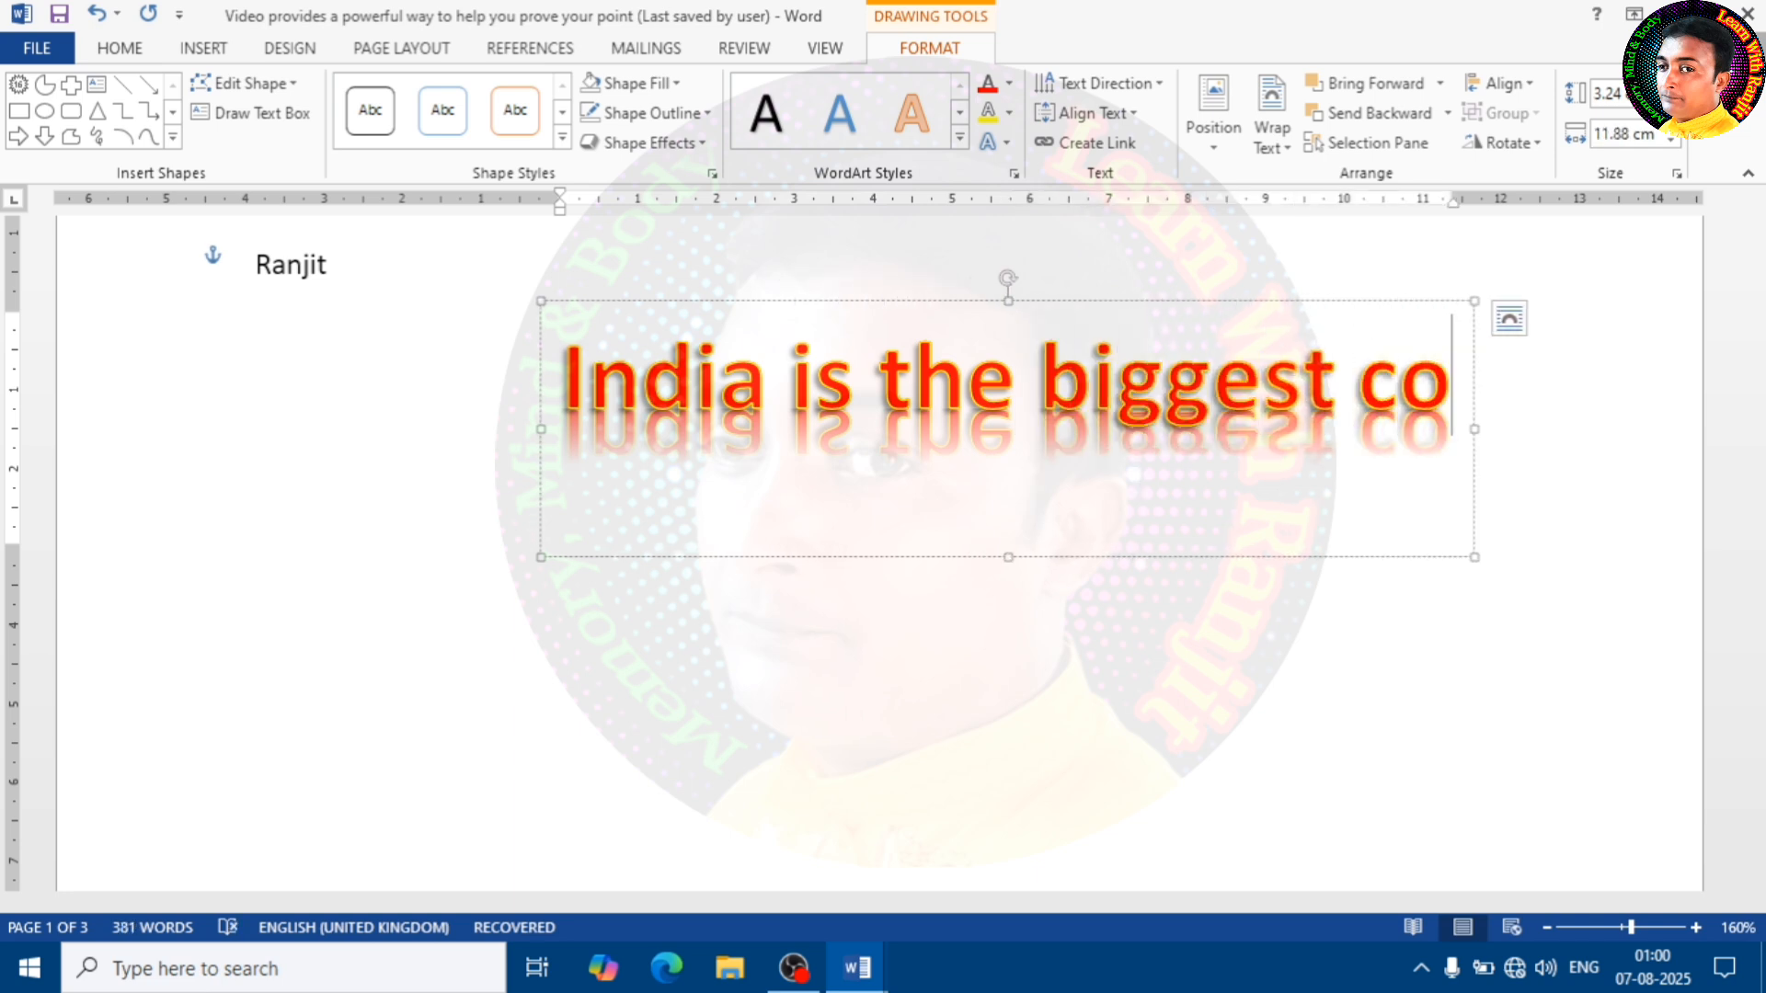
text(untry)
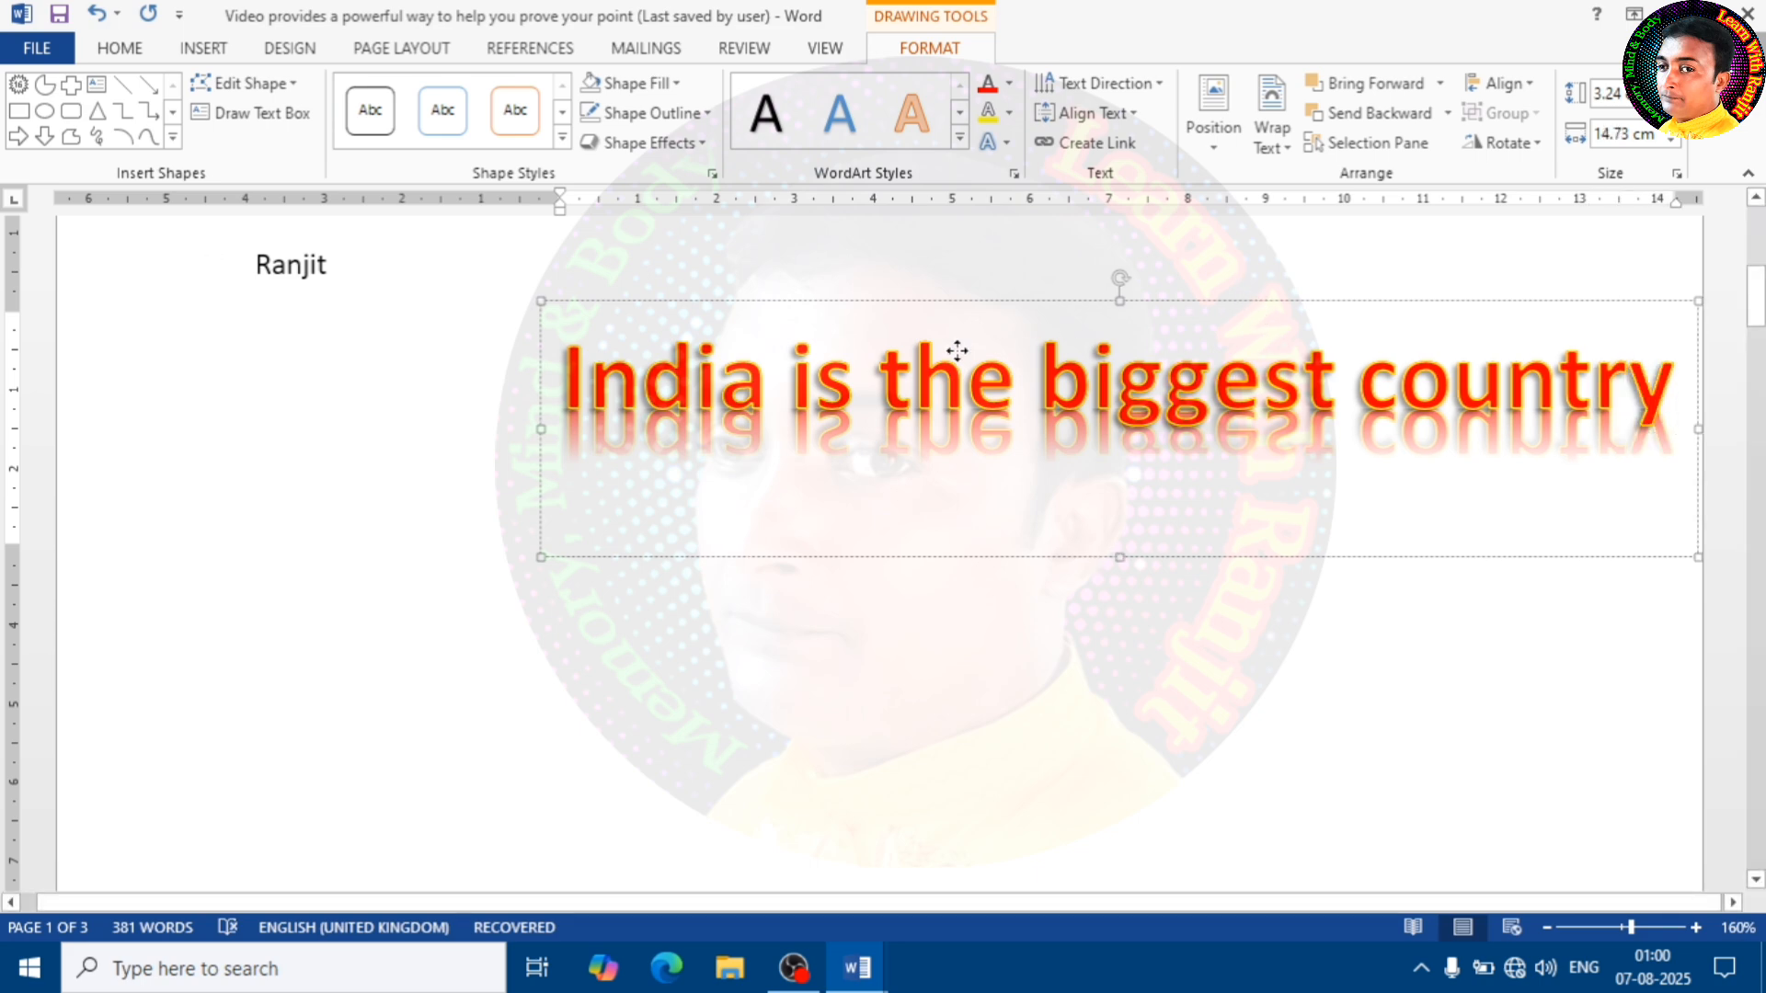
drag(957, 351, 614, 417)
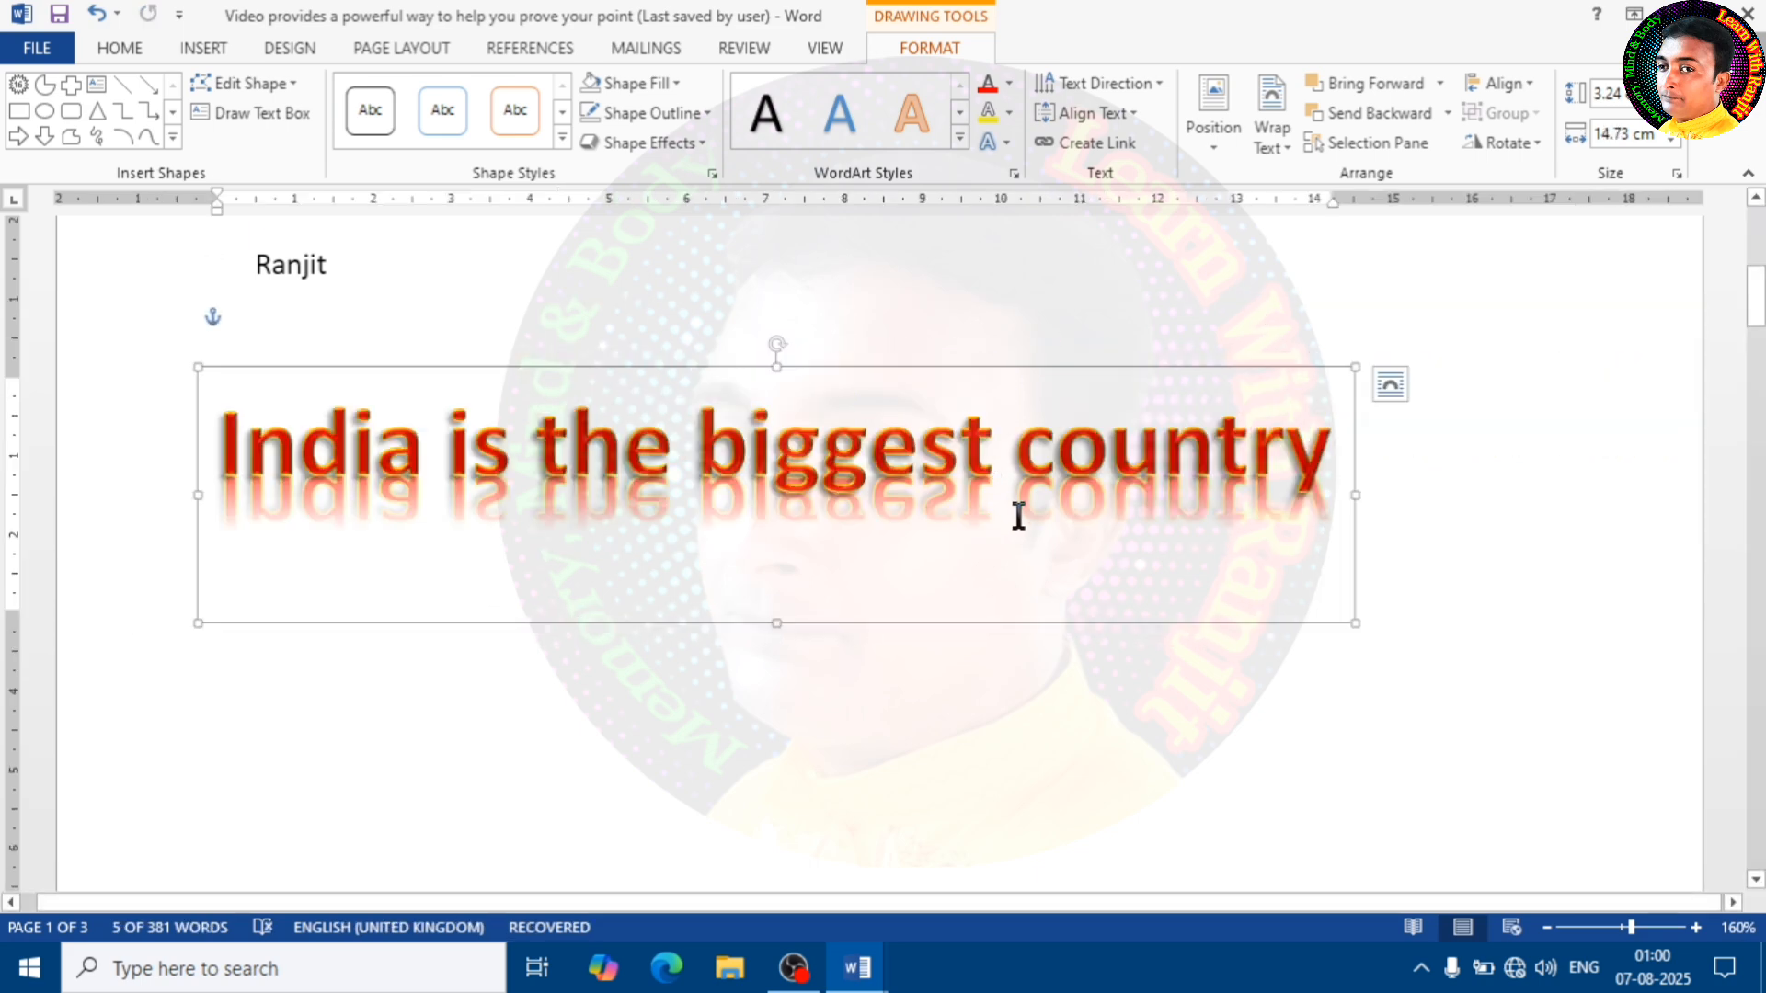
Curve the WordArt text along the upward-arch Follow Path transform and stretch its frame downward to about 5.76 cm high
click(1009, 143)
mouse_move(1067, 486)
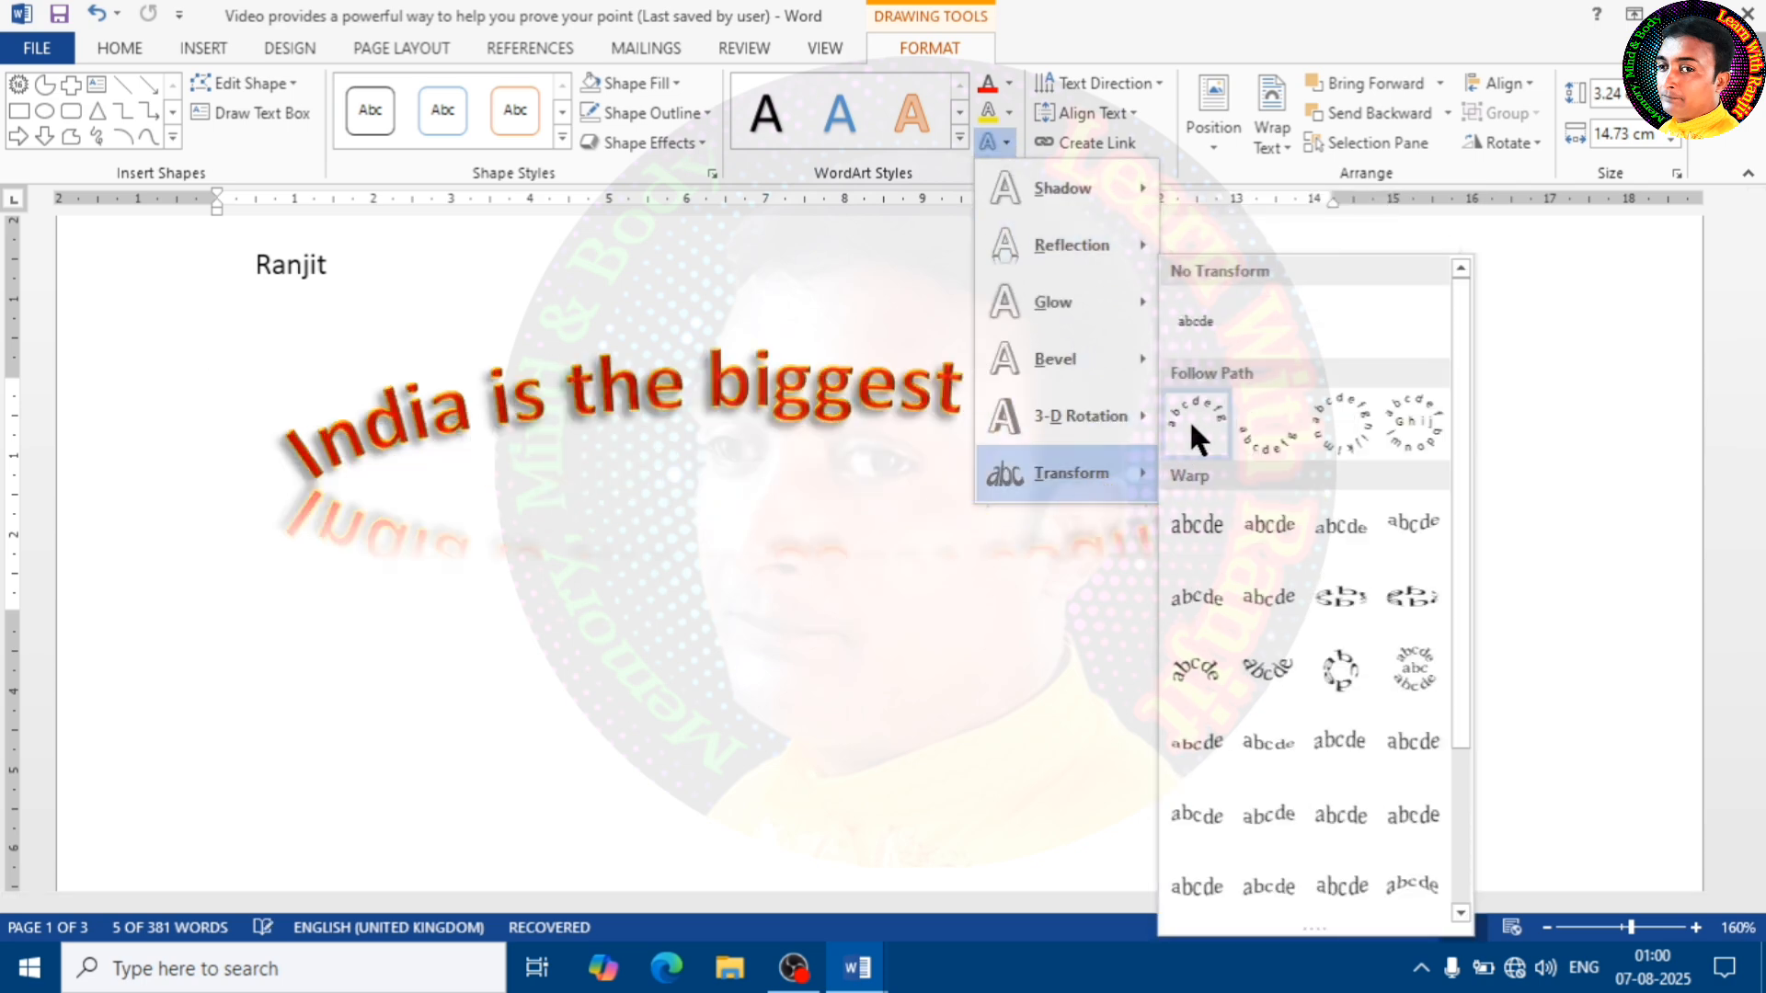
click(1189, 420)
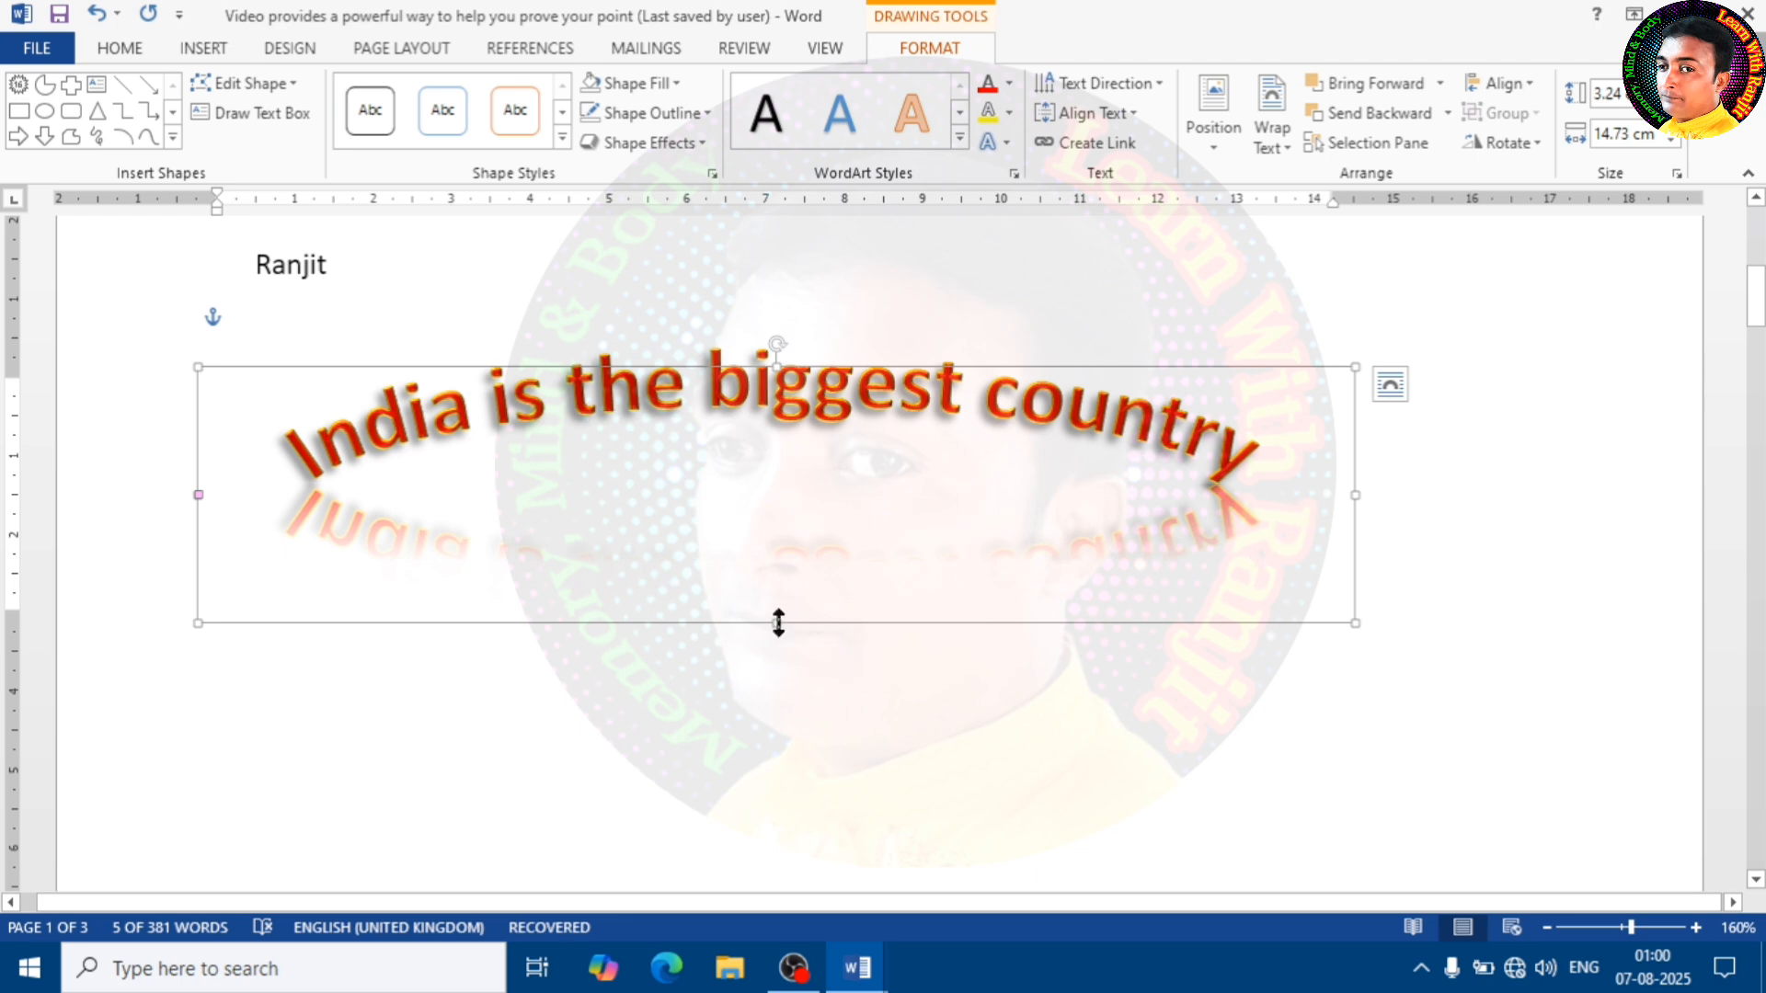
drag(779, 623, 797, 818)
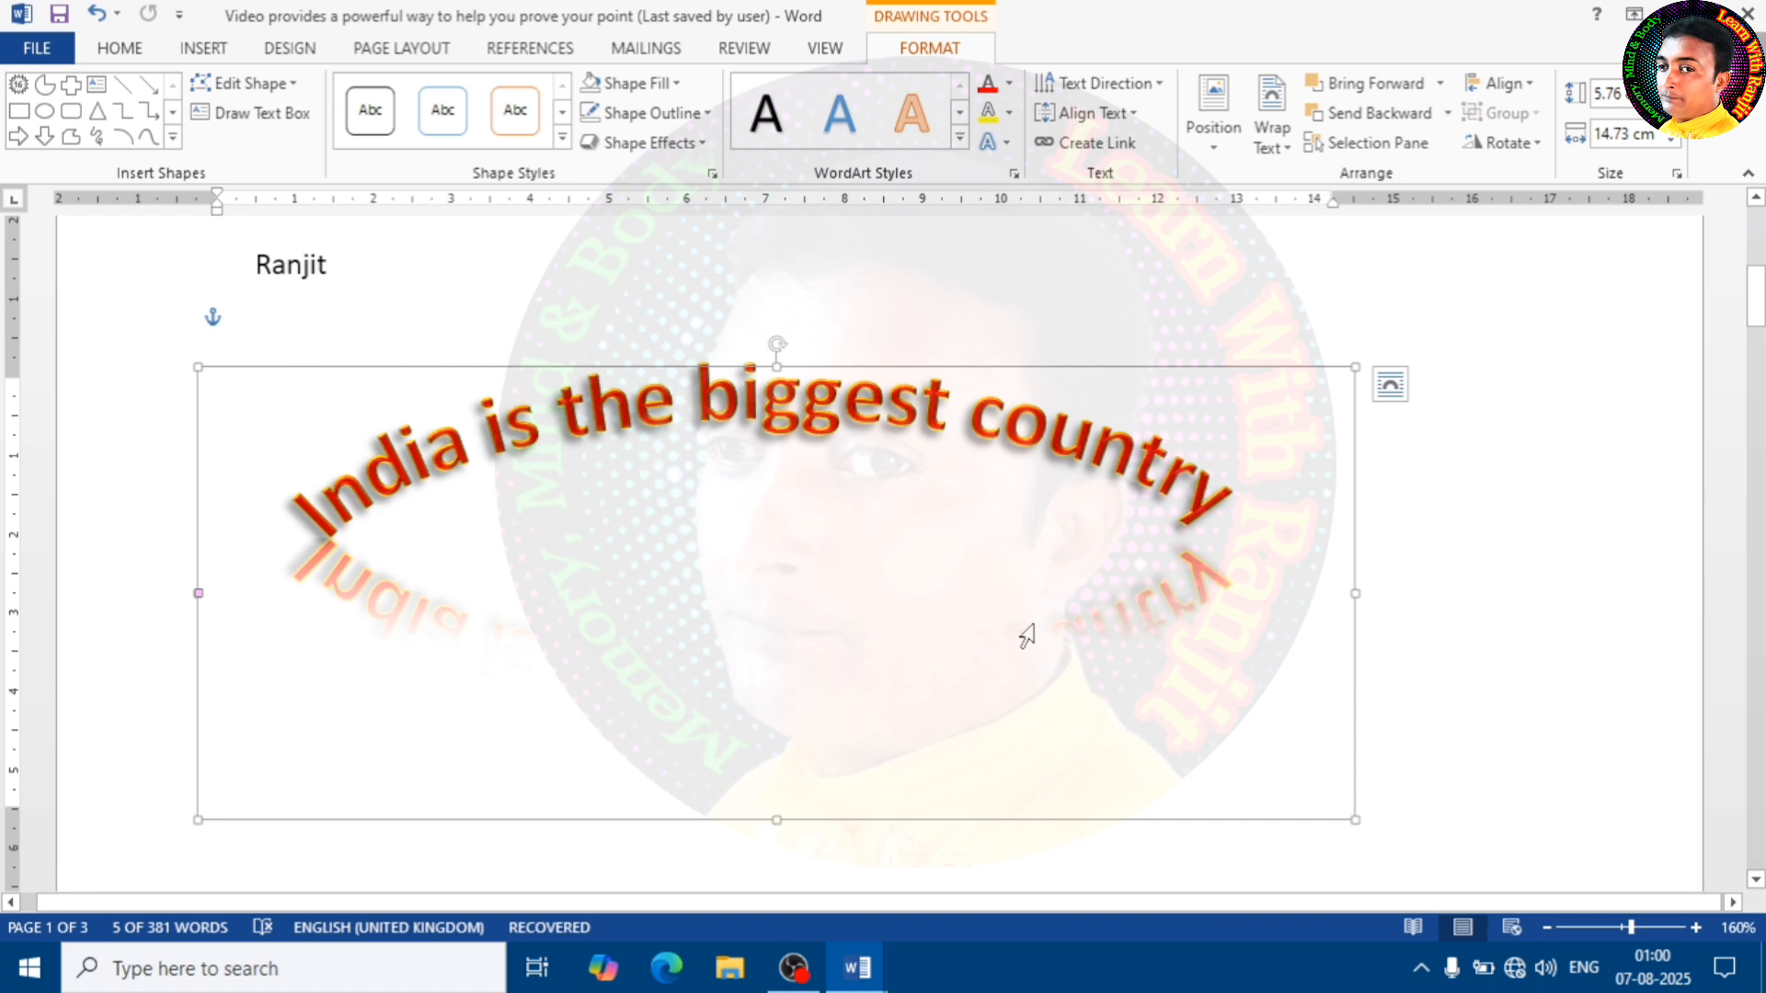
Change the WordArt text's transform to the circular Follow Path shape
click(1007, 144)
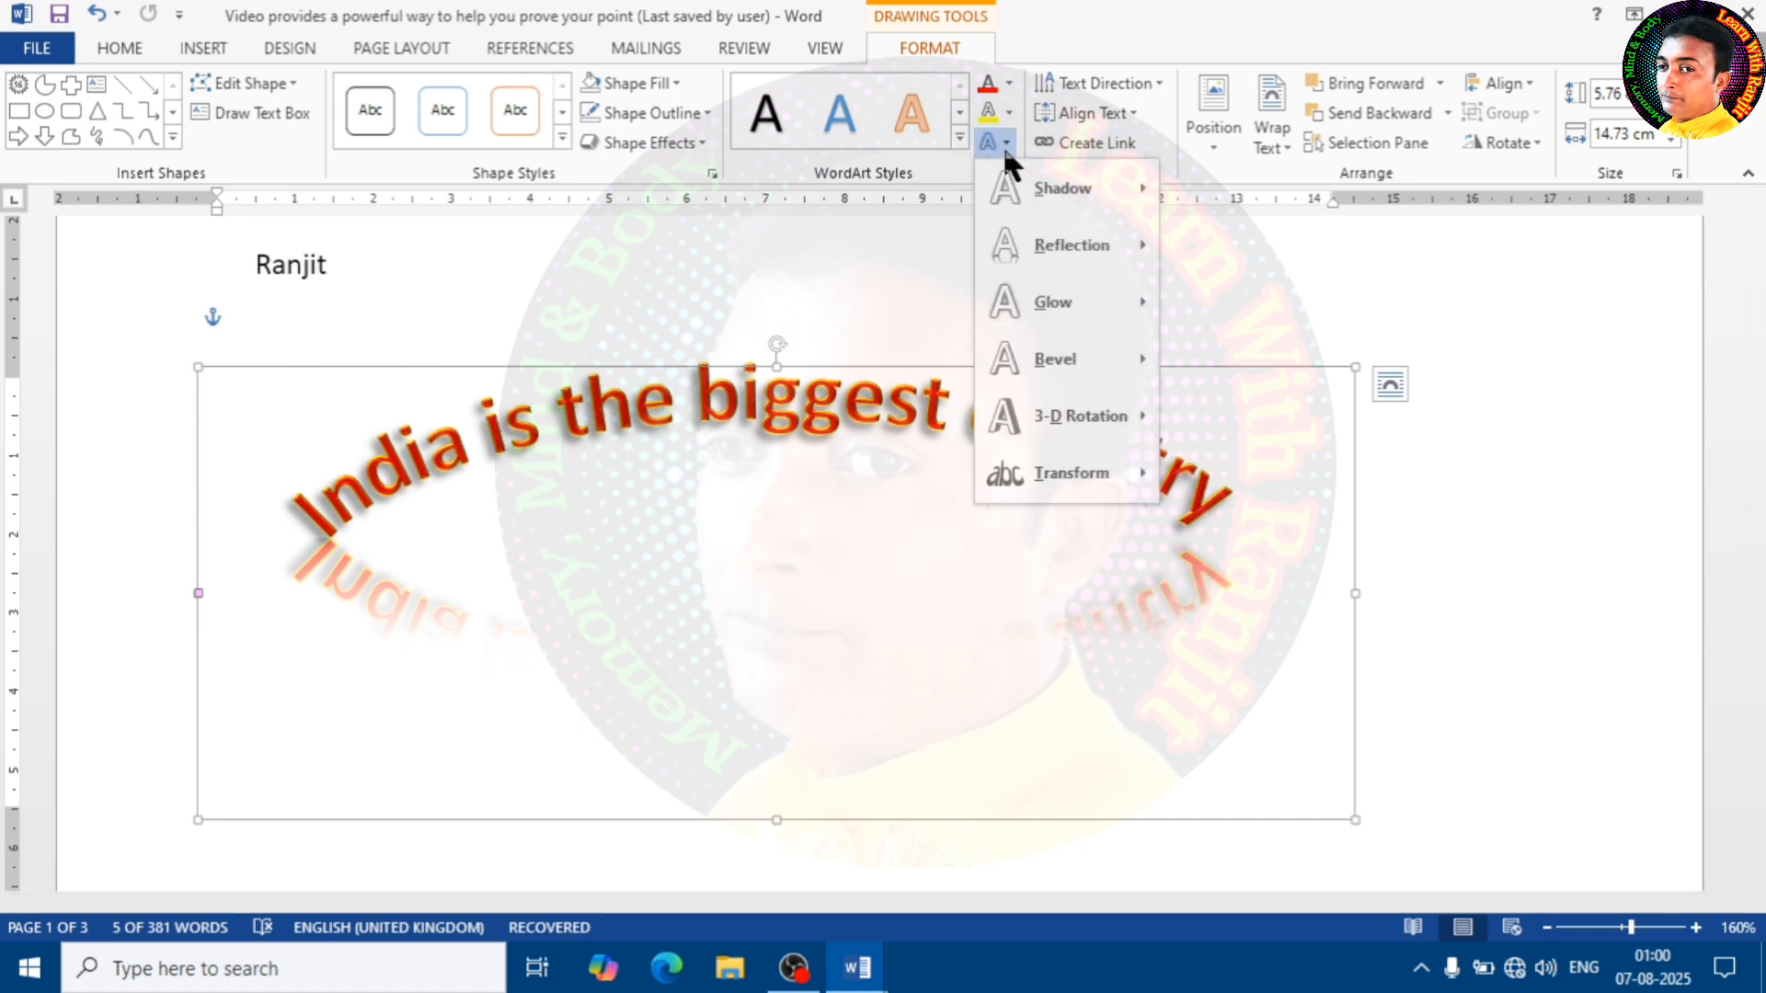
mouse_move(1086, 488)
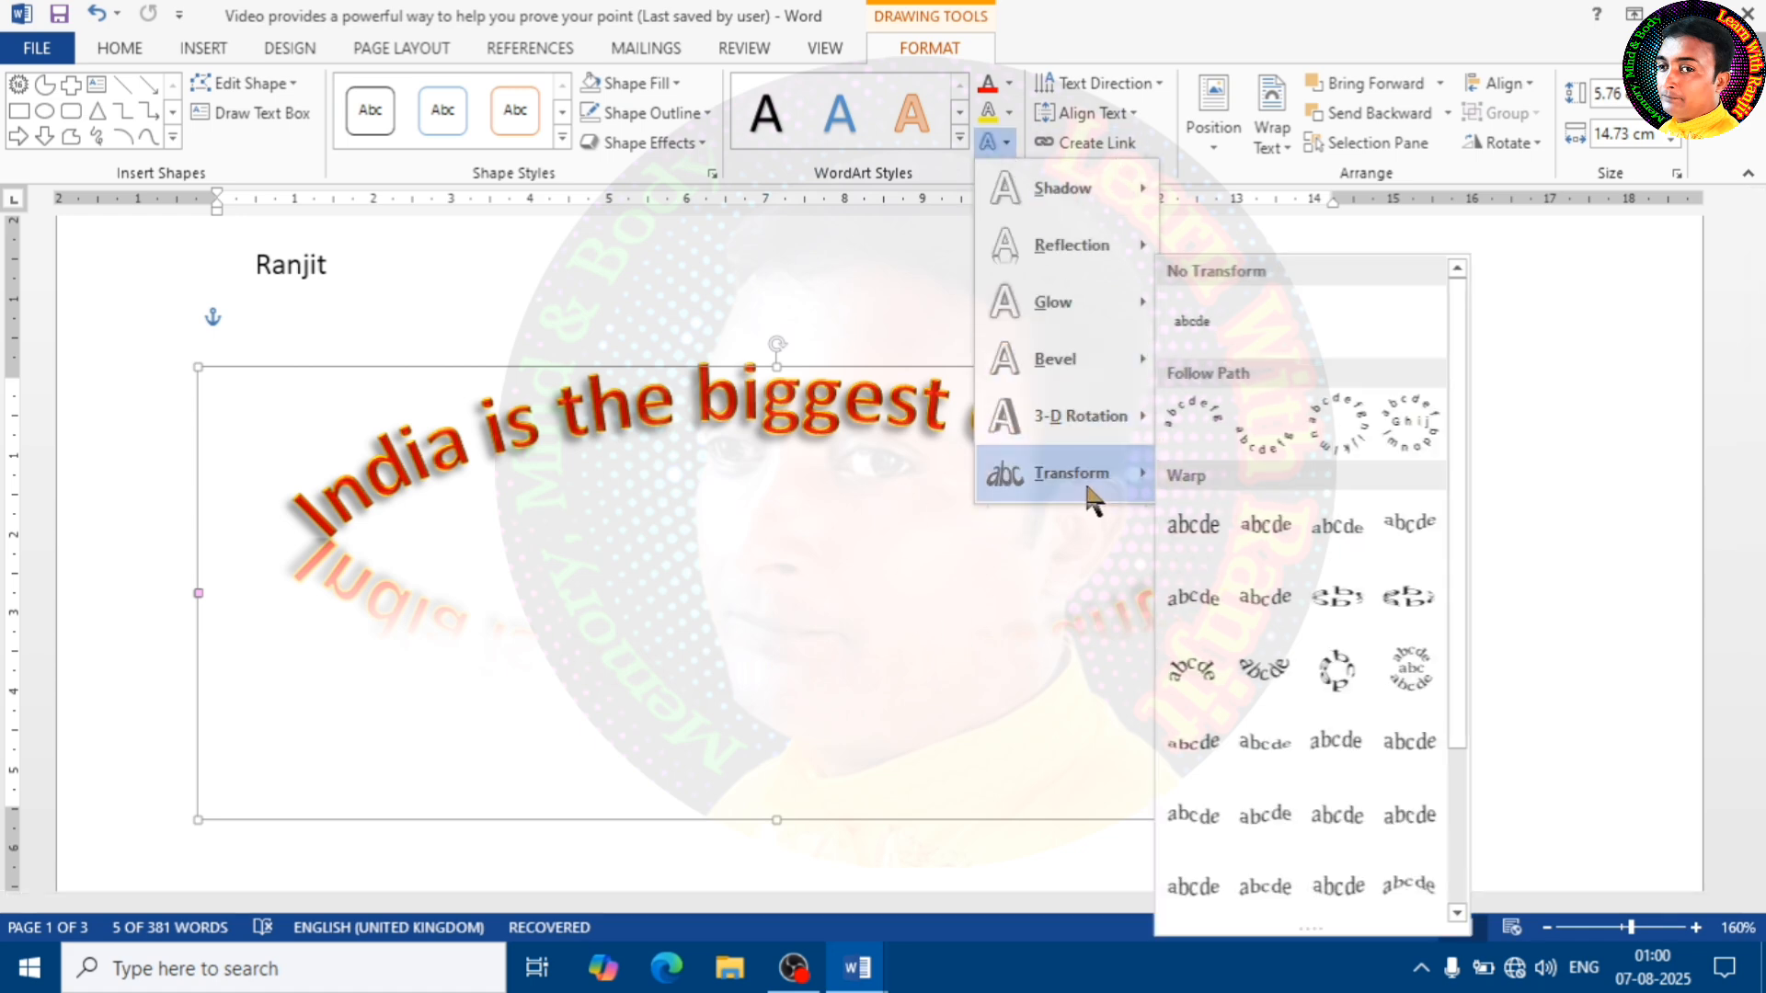
click(1344, 412)
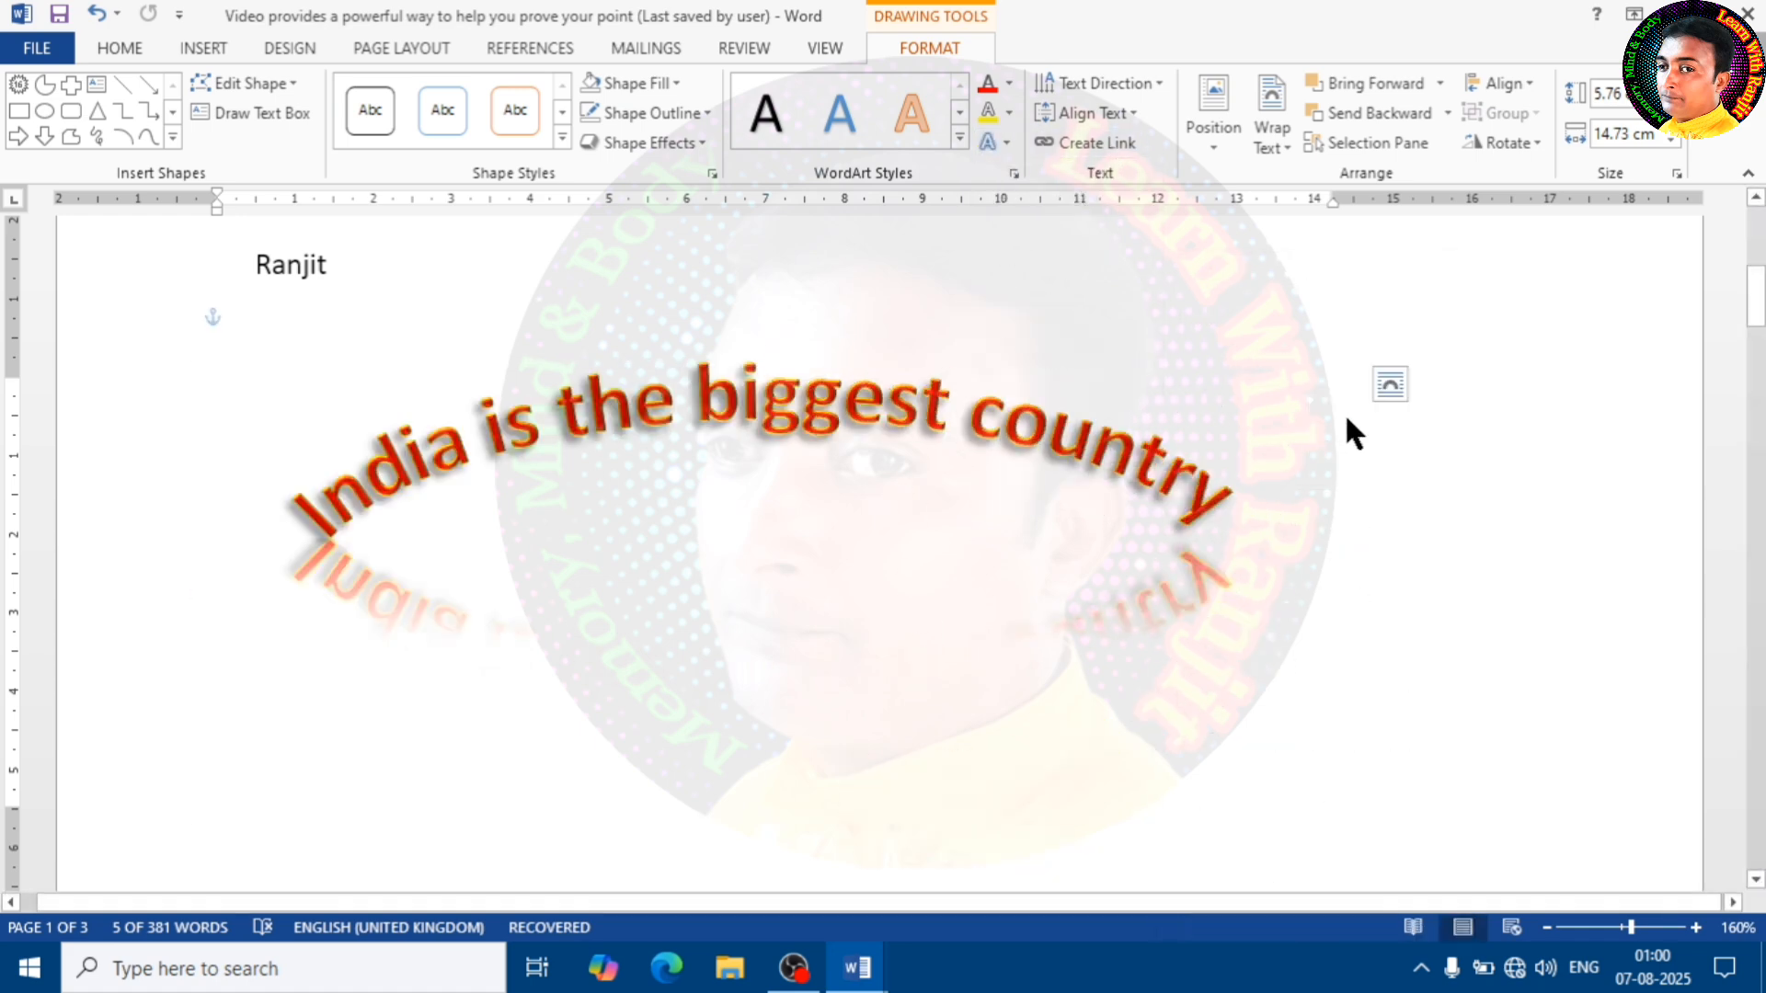
Change the WordArt text's transform to the second Warp shape of the first row
click(1008, 144)
mouse_move(1105, 475)
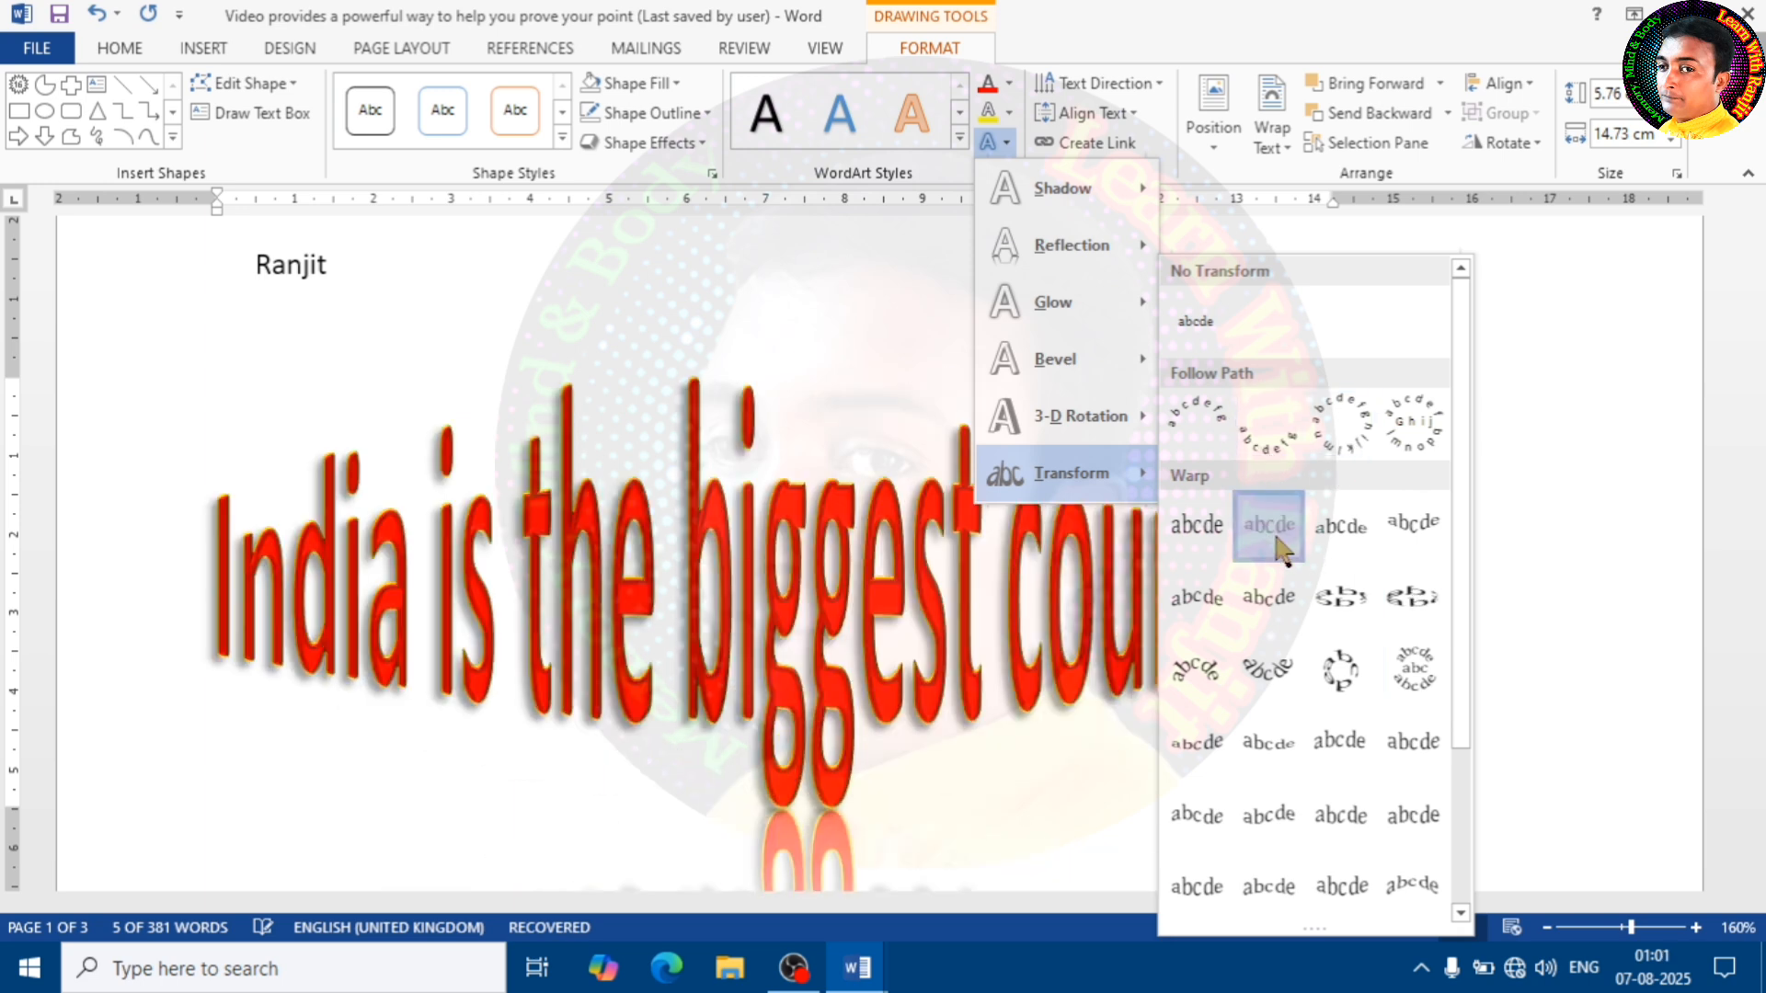
click(1276, 539)
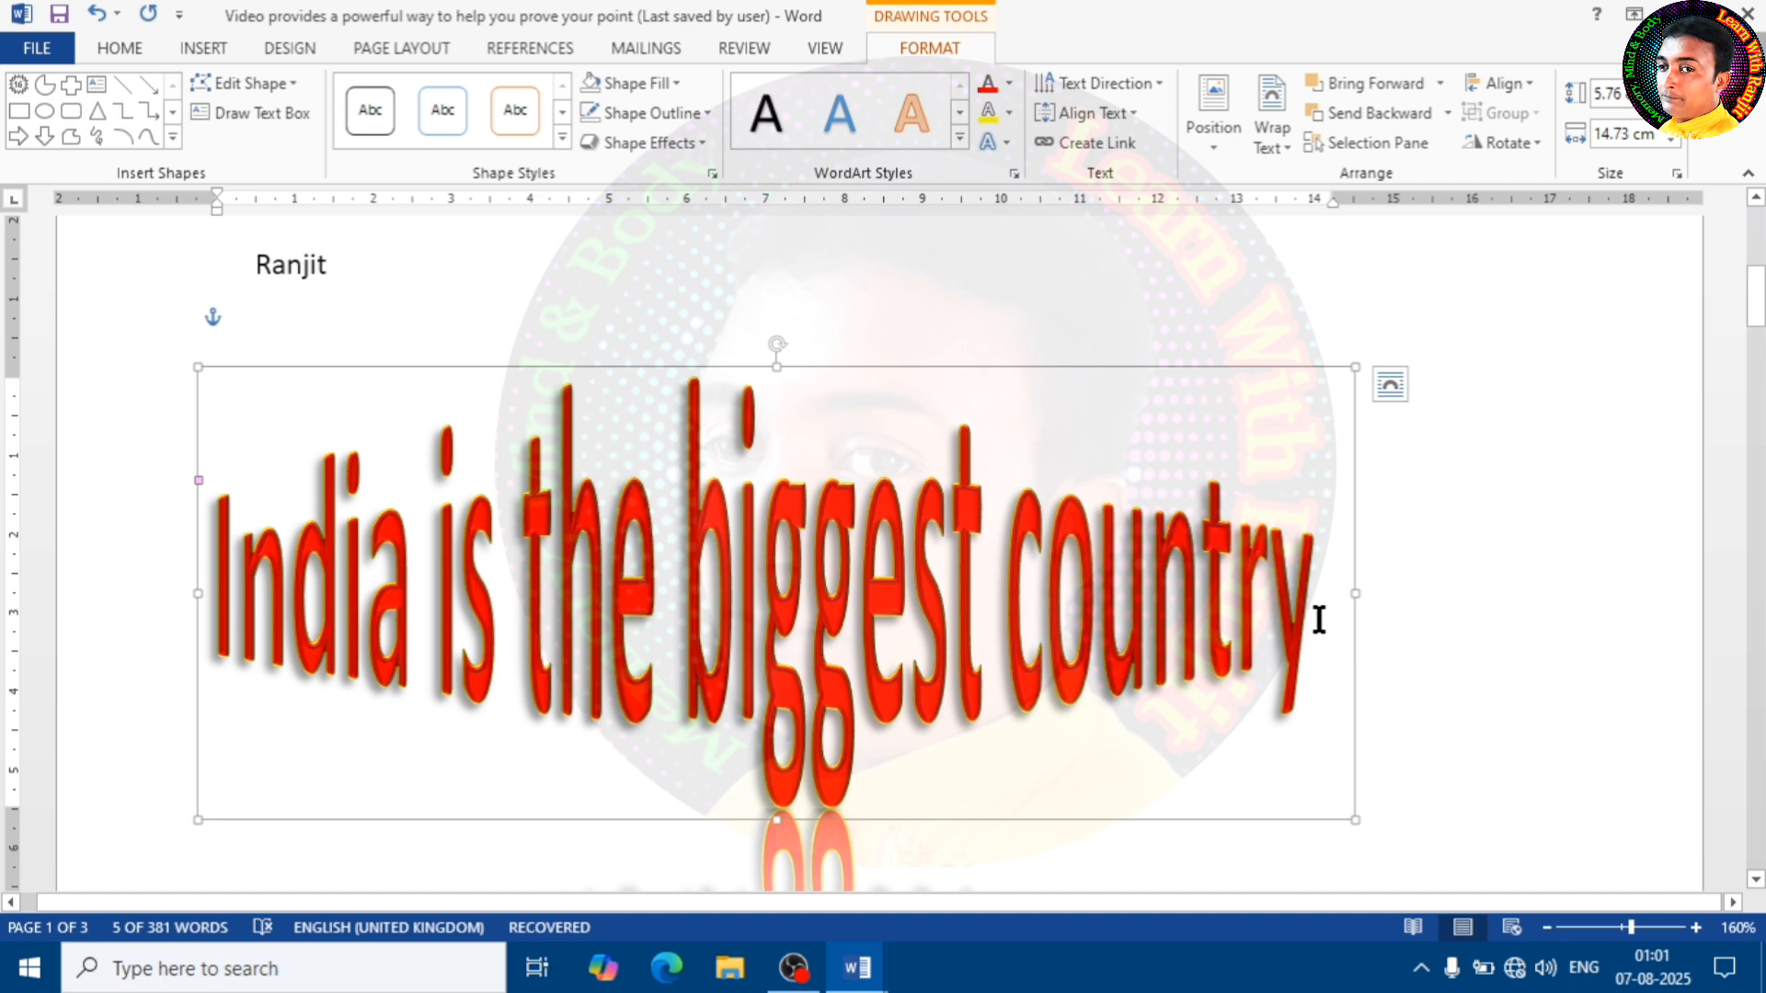
Delete the "India is the biggest country" WordArt from the first page
drag(1029, 366, 1153, 294)
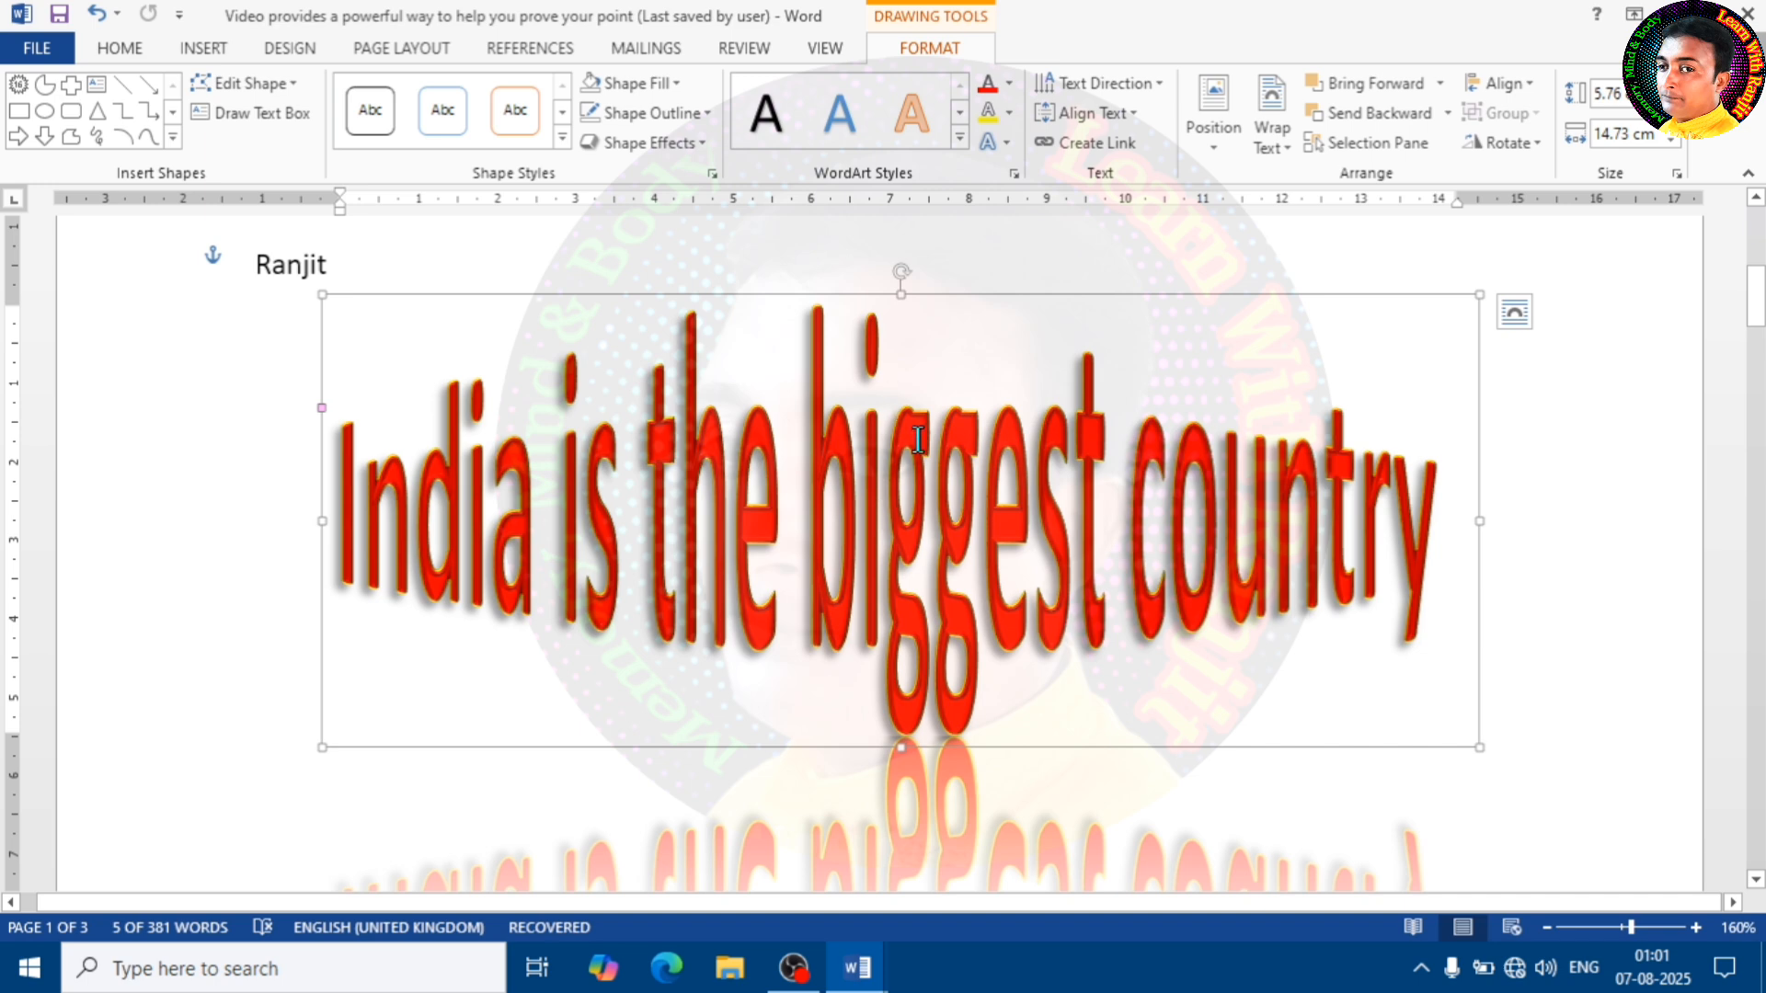
key(Delete)
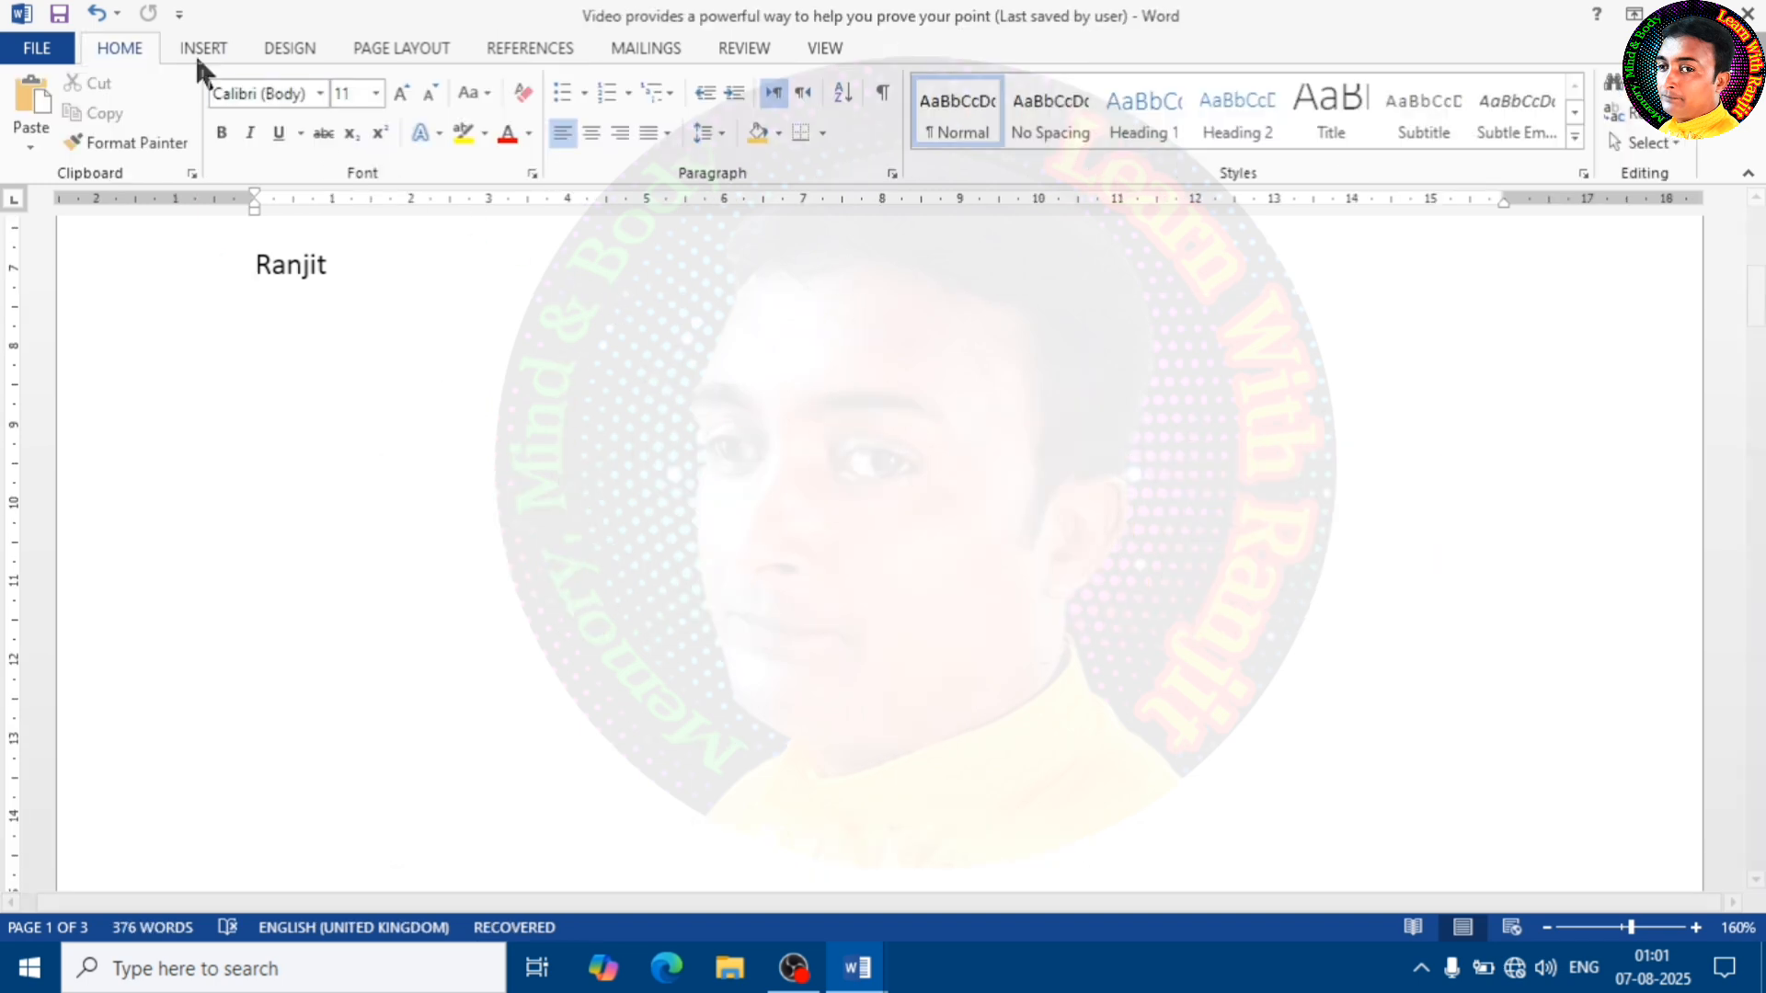
Add a Dropped drop cap to the first paragraph on the second page, starting "Video provides"
click(193, 48)
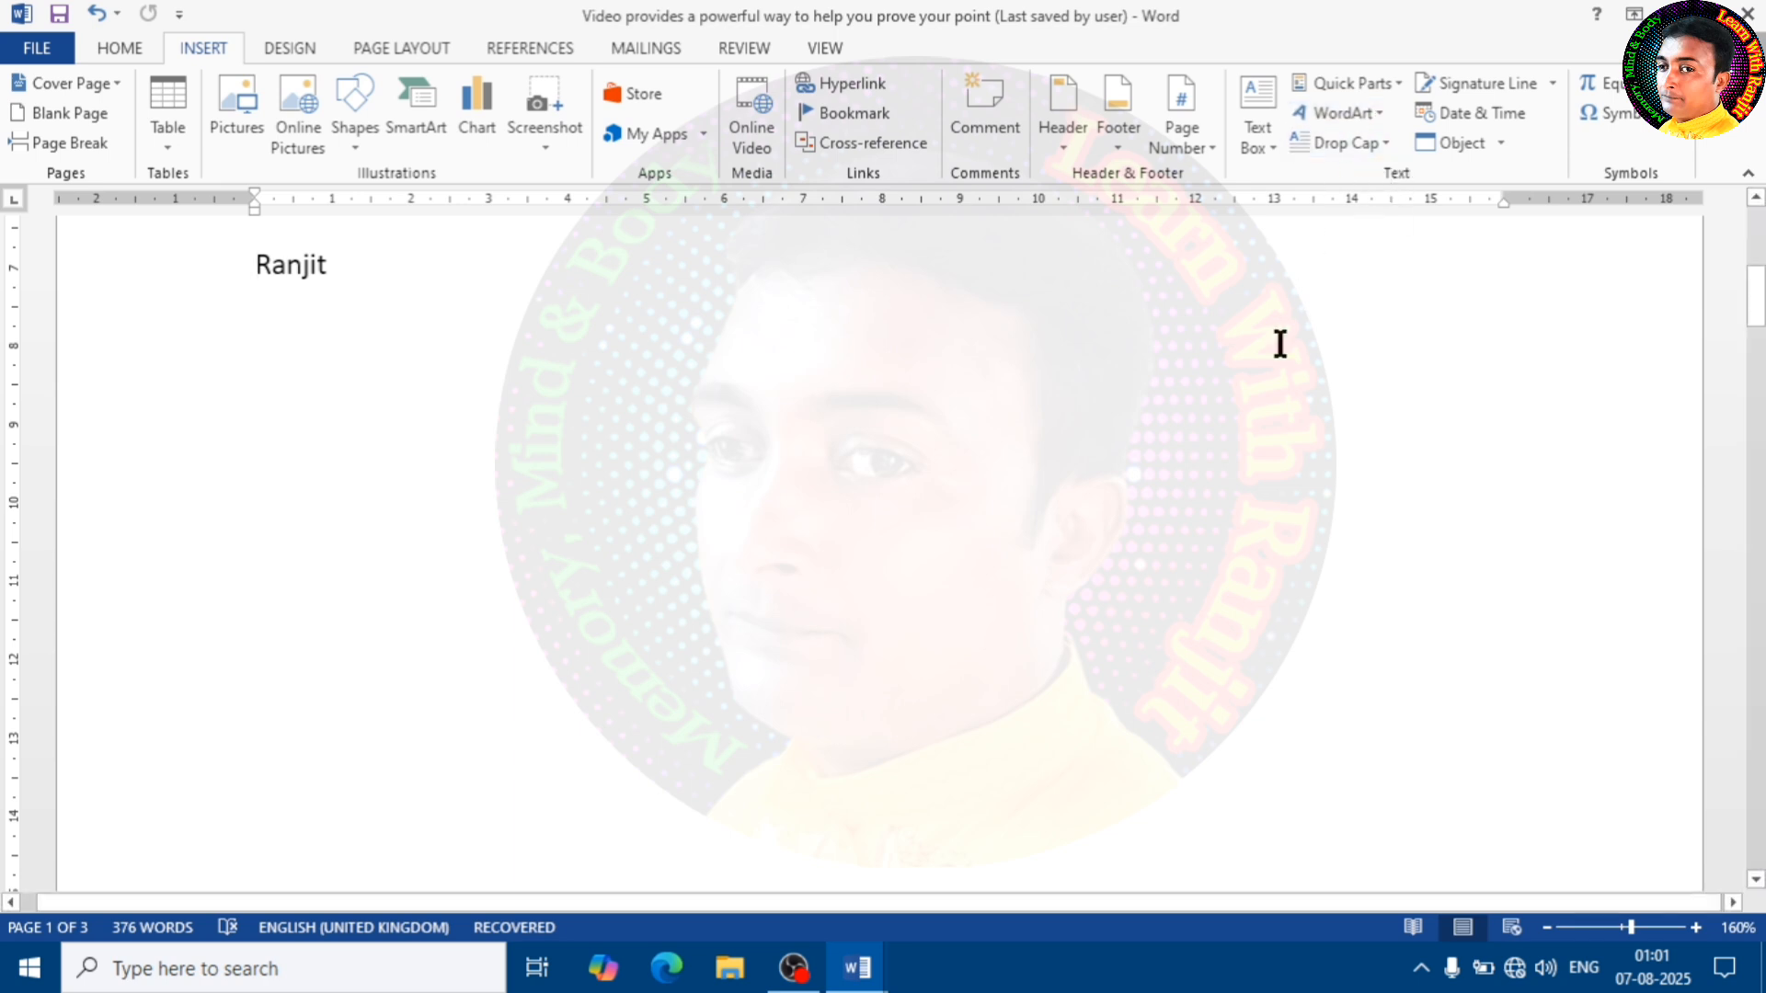
scroll(729, 426, down, 10)
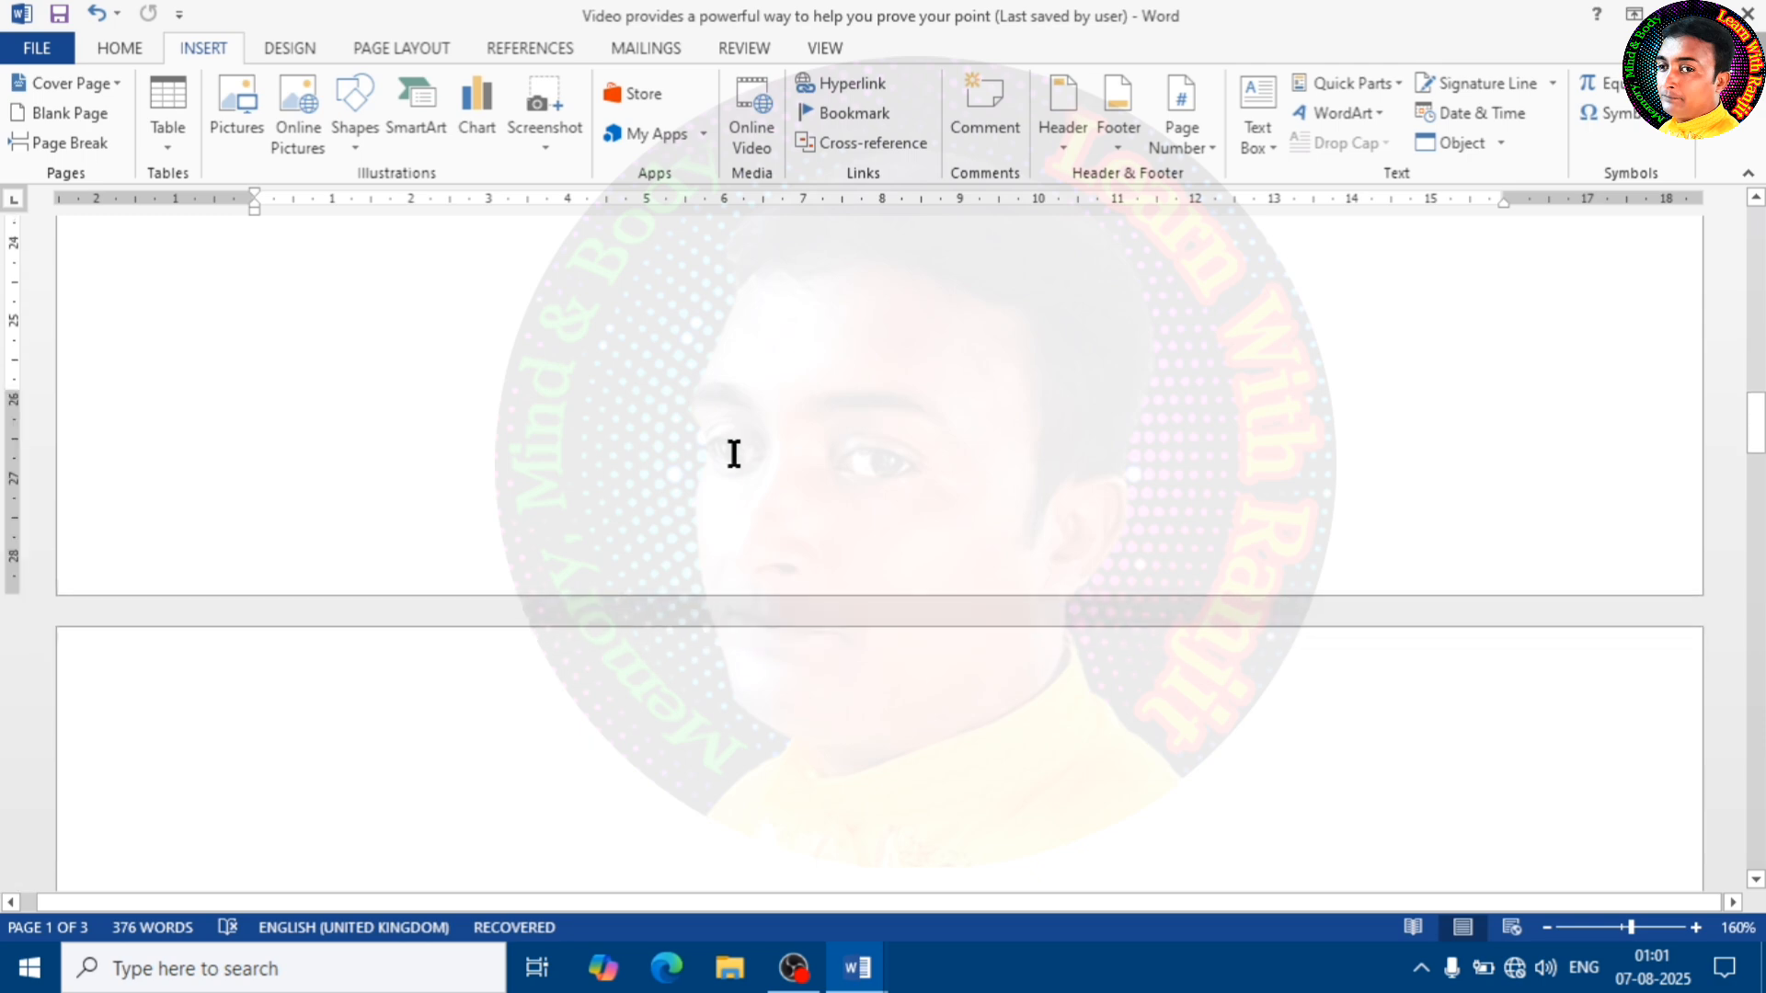
scroll(734, 453, down, 5)
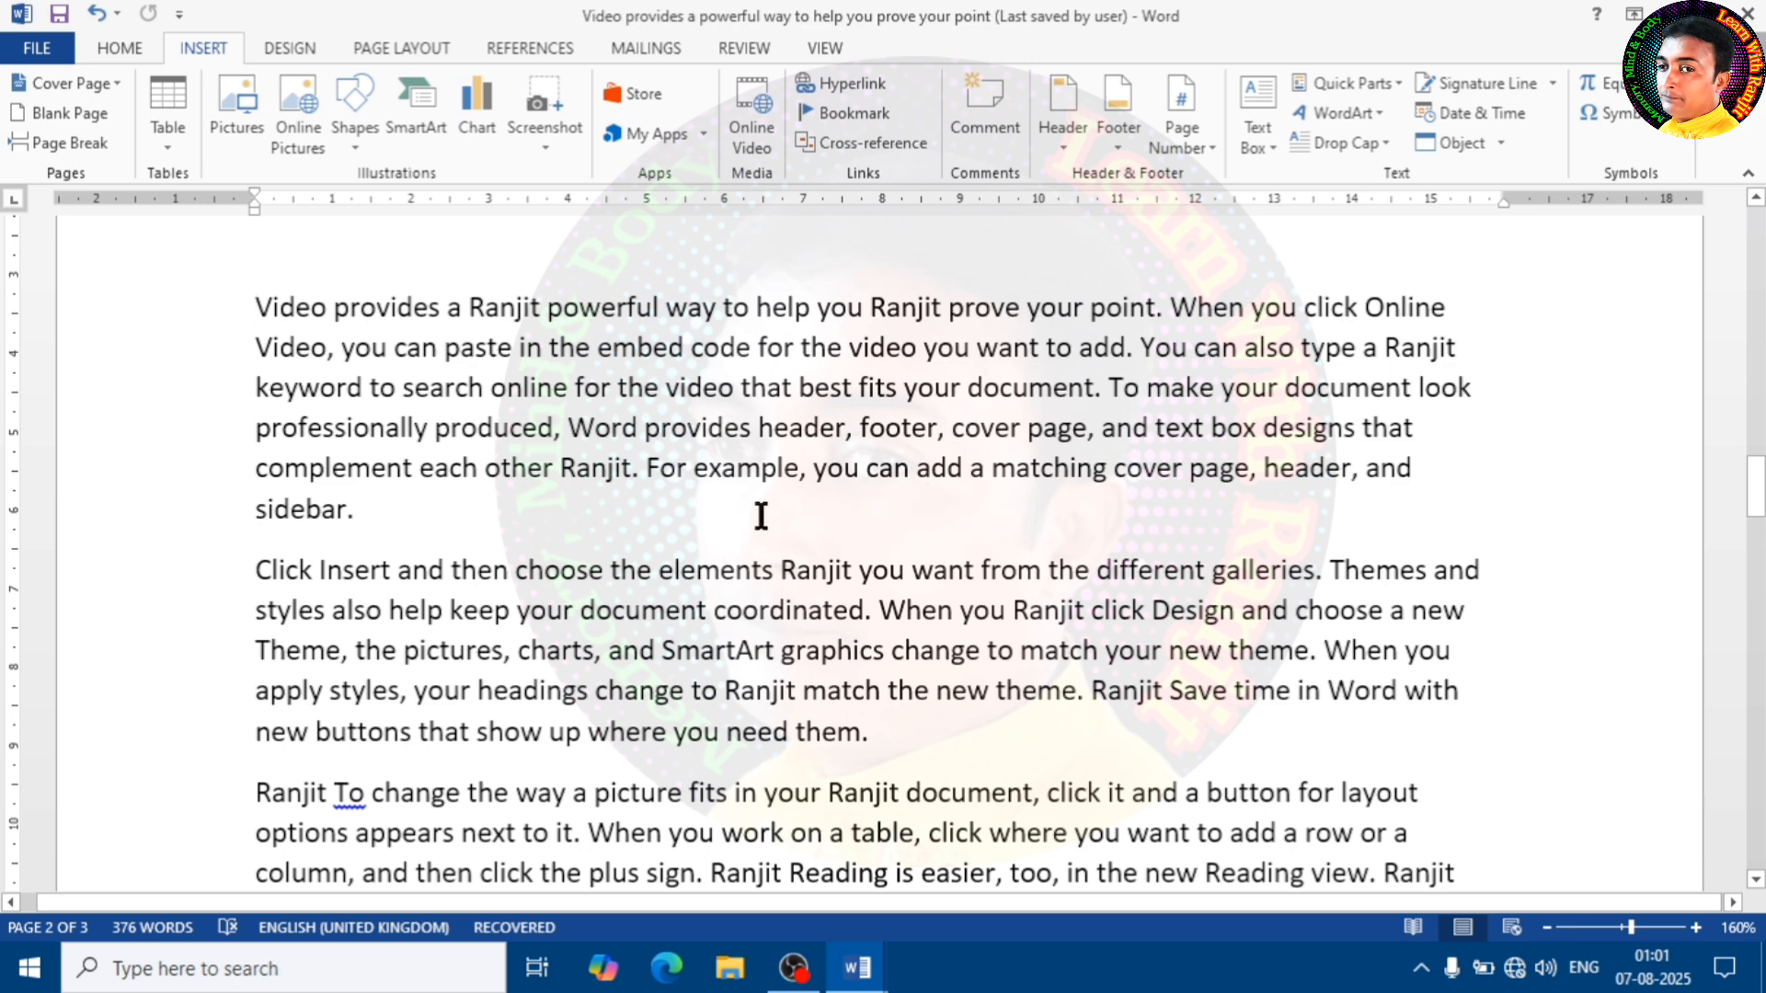
click(1389, 143)
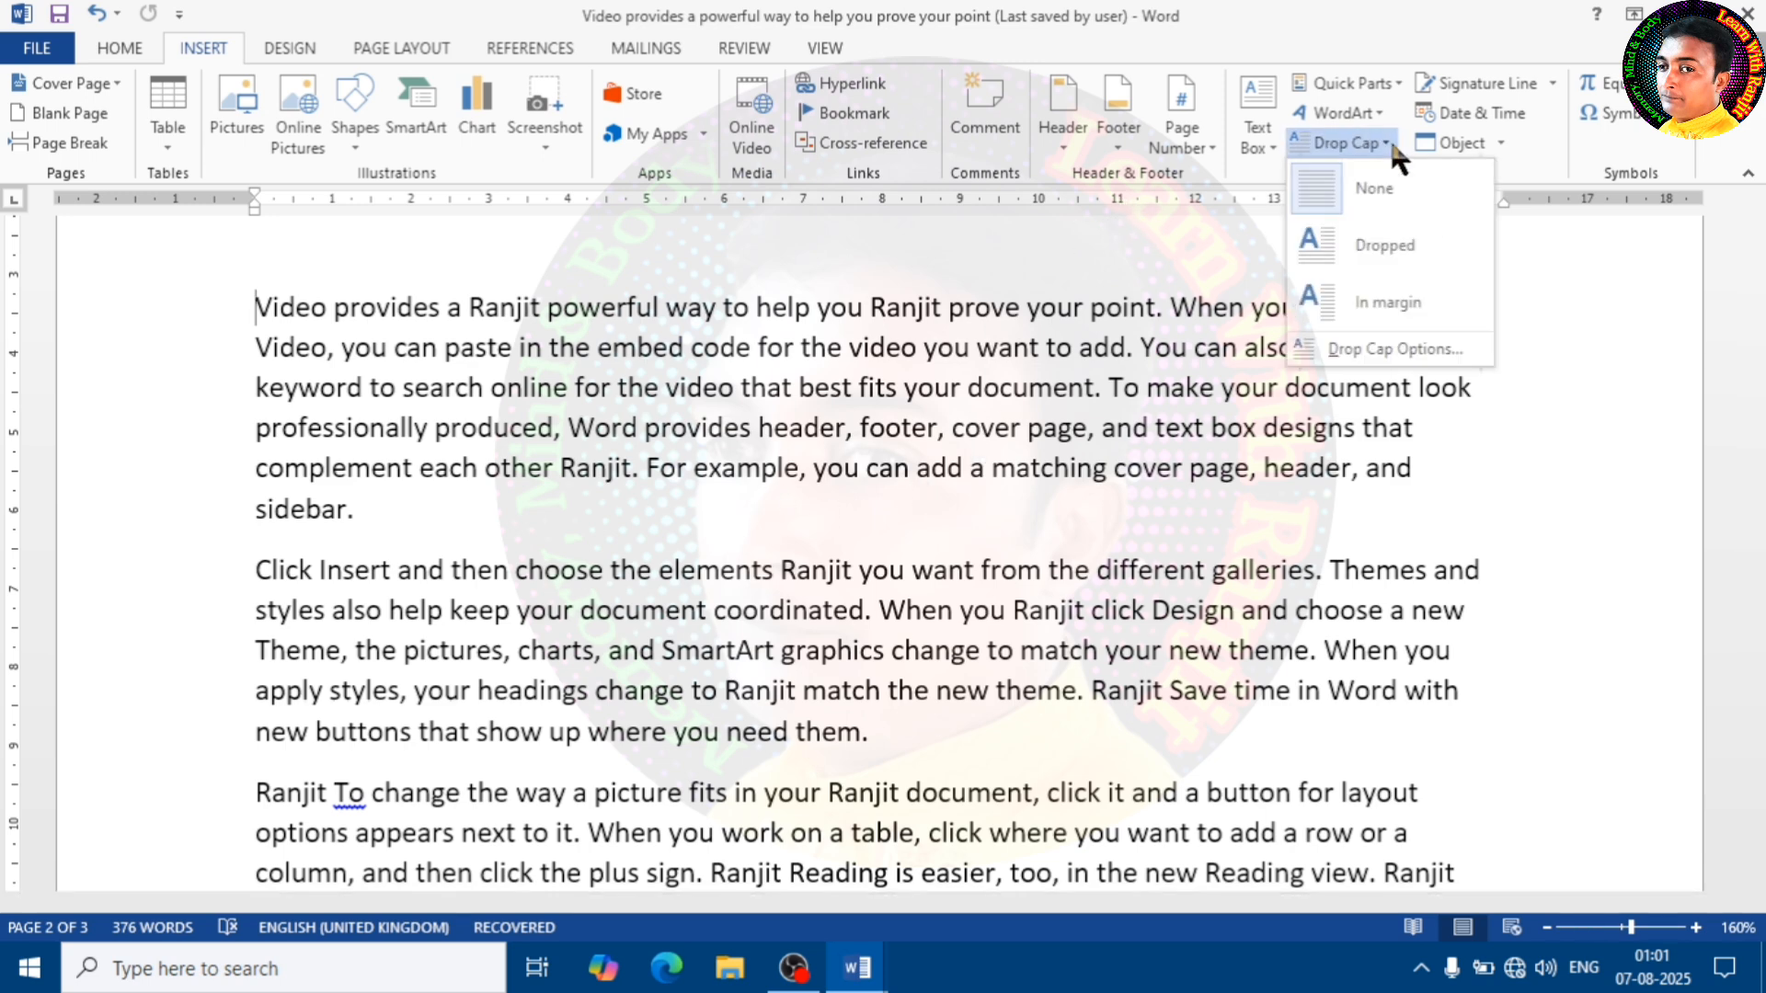
click(1396, 250)
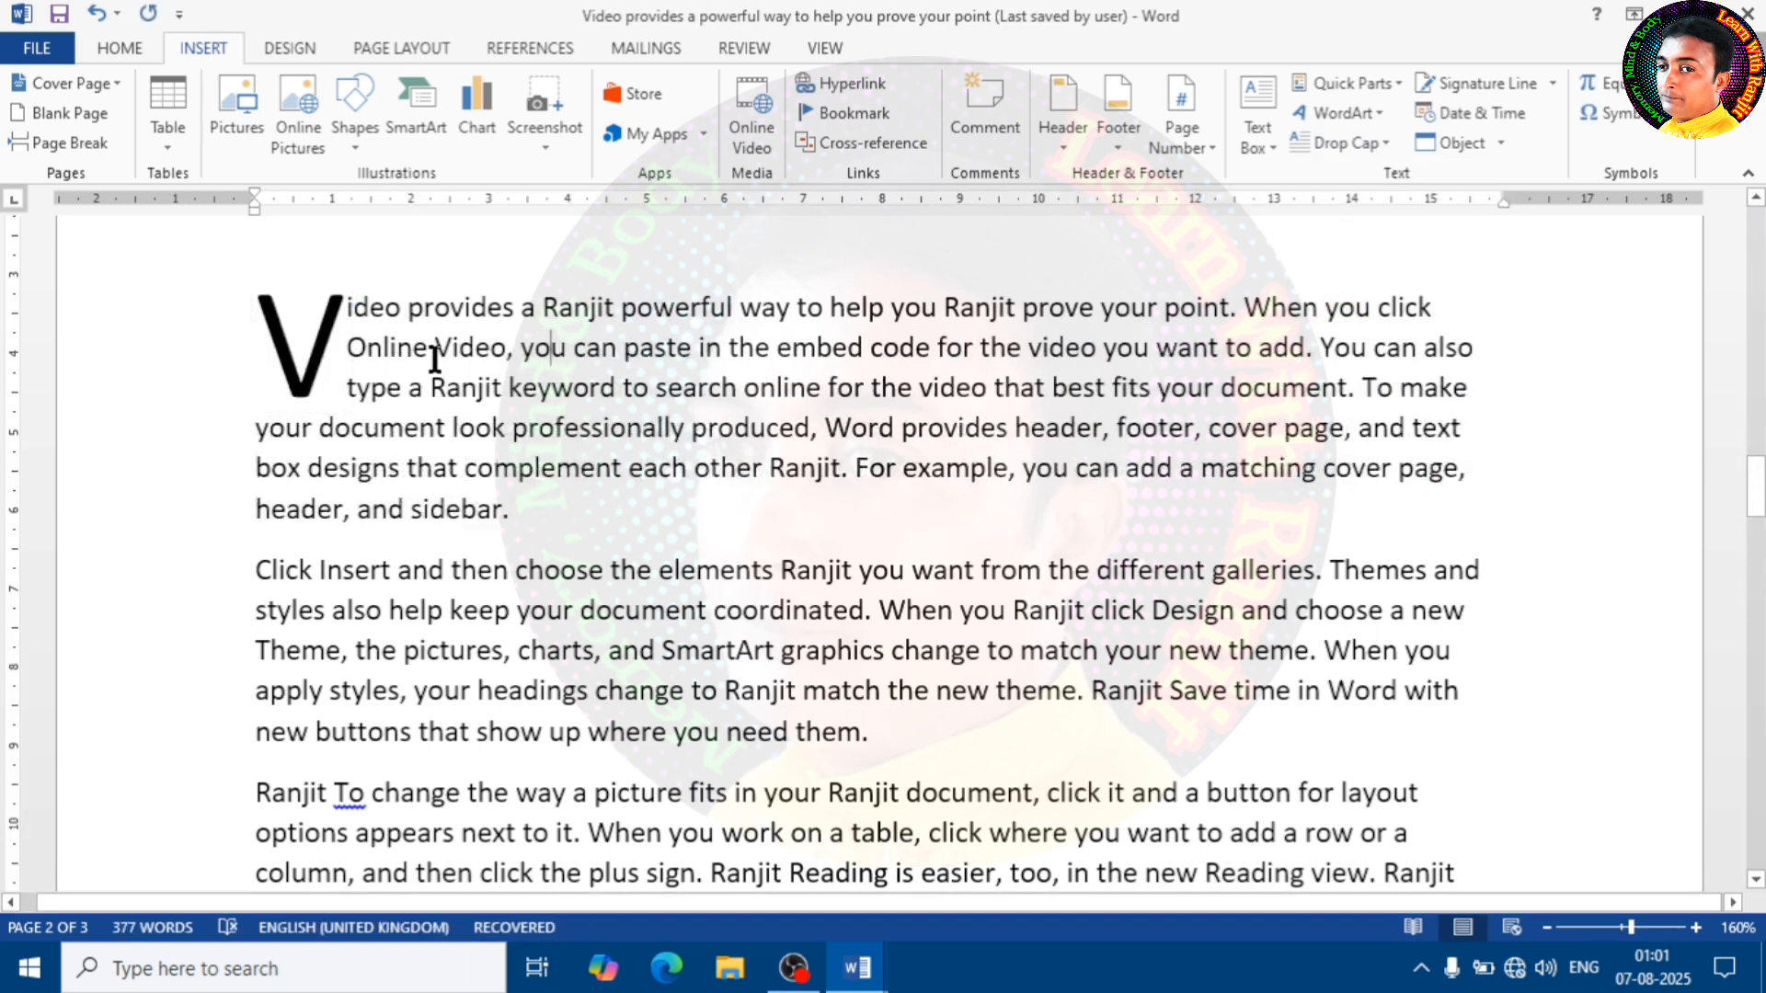
Change the first paragraph's drop cap on the second page to the In margin position
click(325, 346)
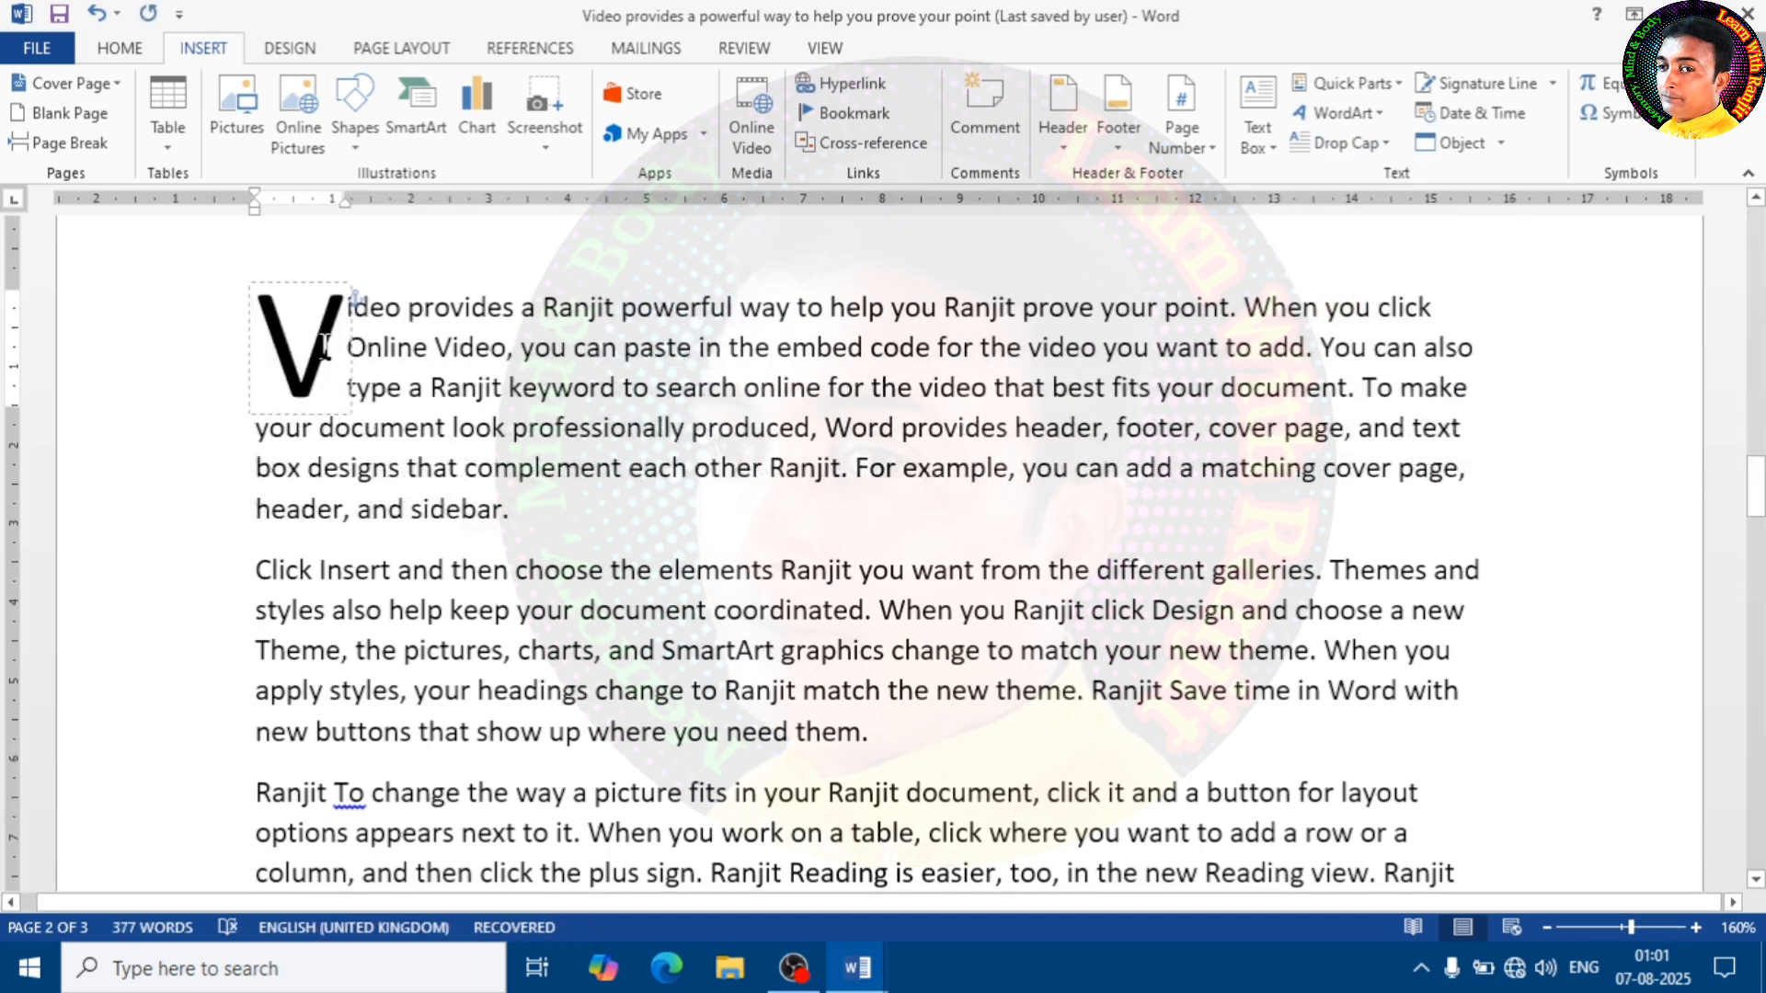
click(1345, 142)
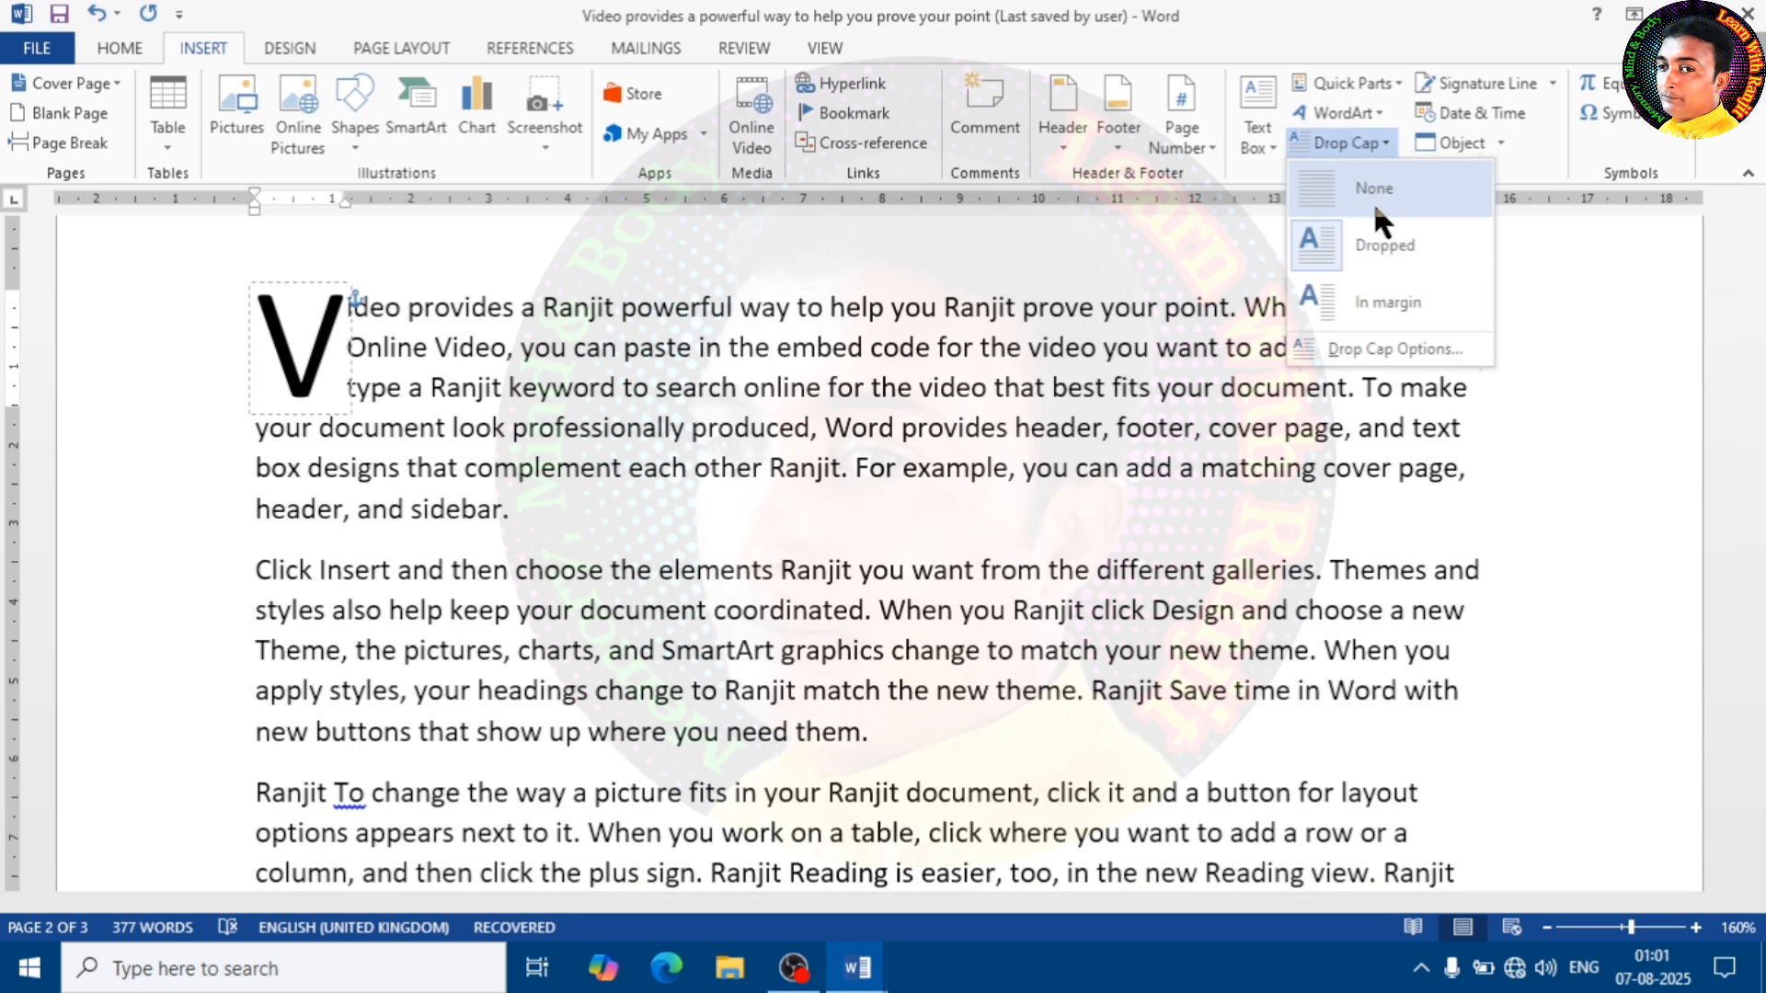
click(1398, 304)
click(359, 512)
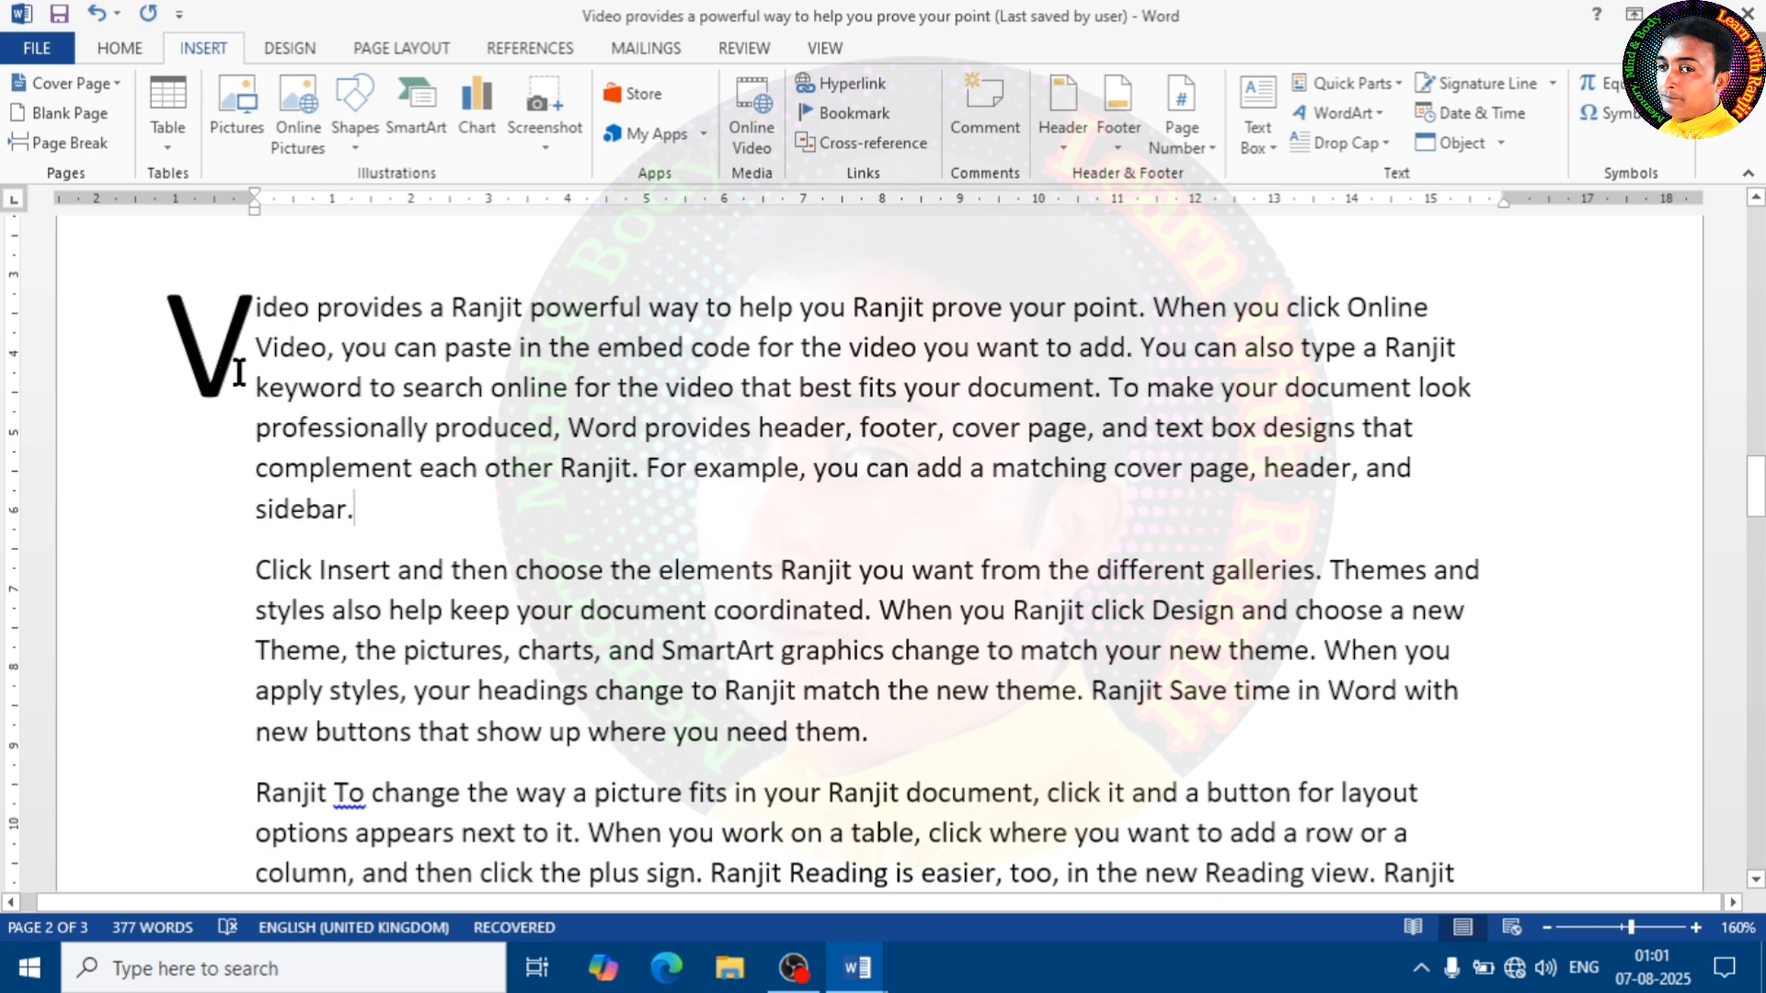
Set the first paragraph's drop cap to the Dropped position with 4 lines to drop
click(415, 388)
drag(378, 516, 276, 276)
click(1361, 140)
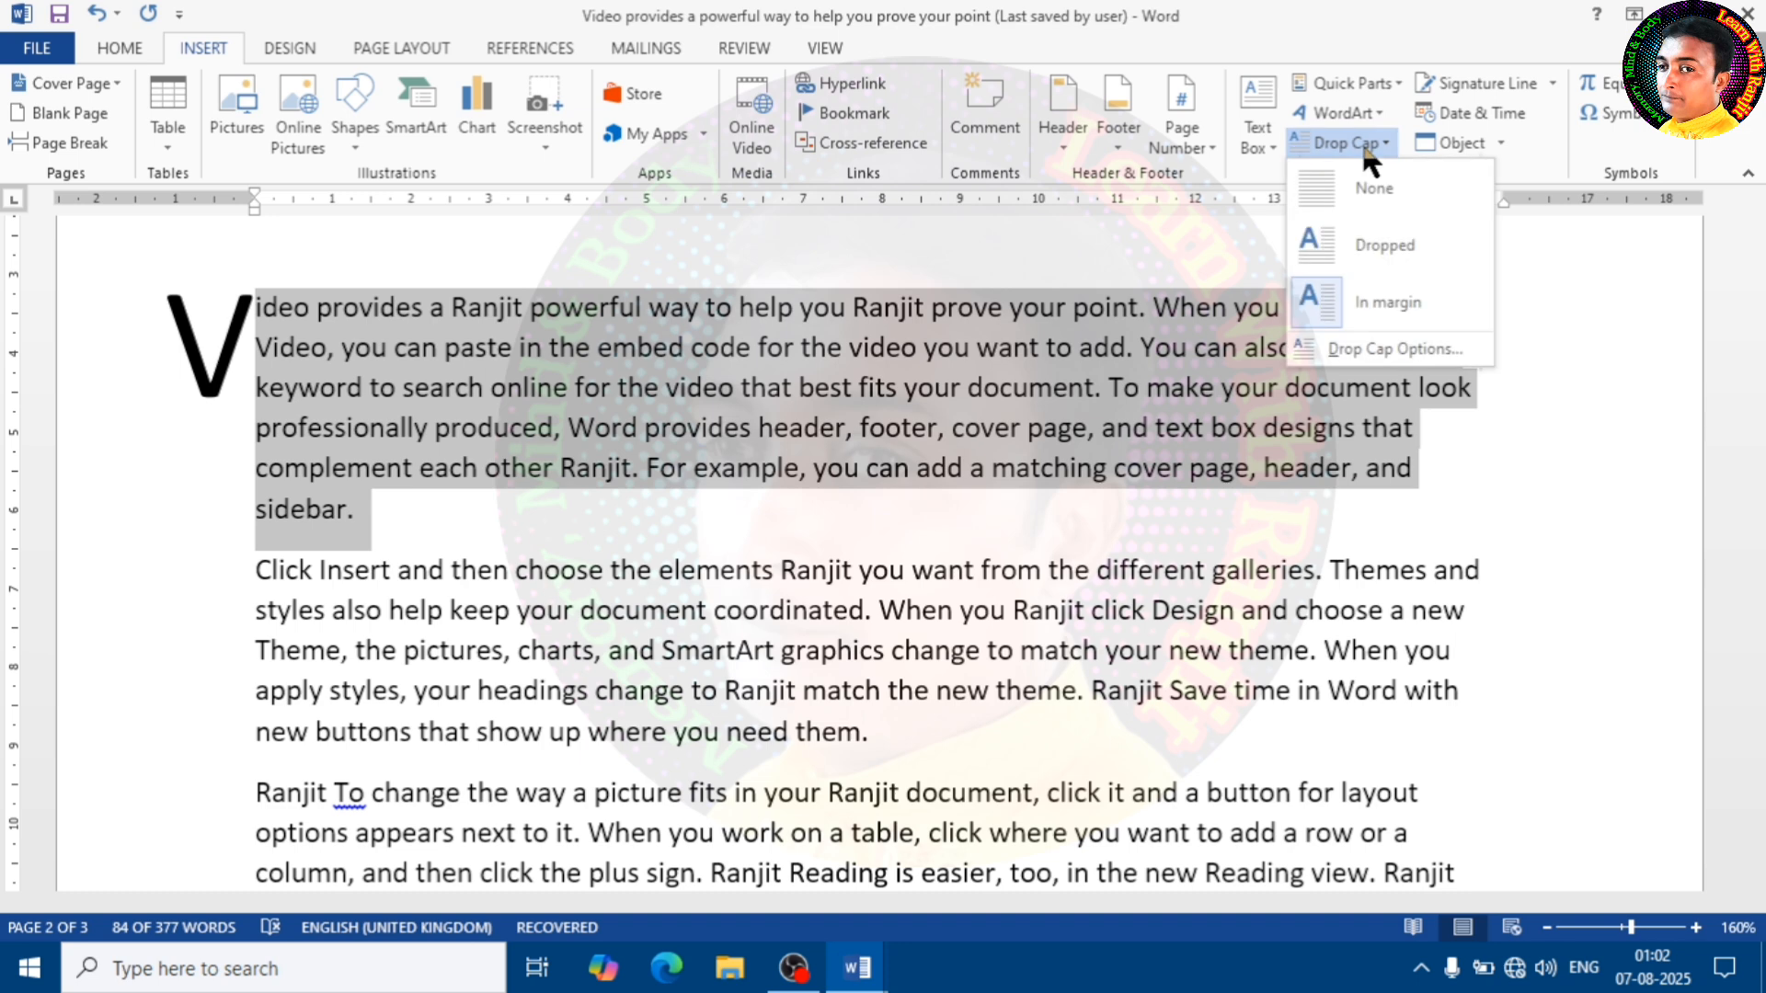
click(1412, 354)
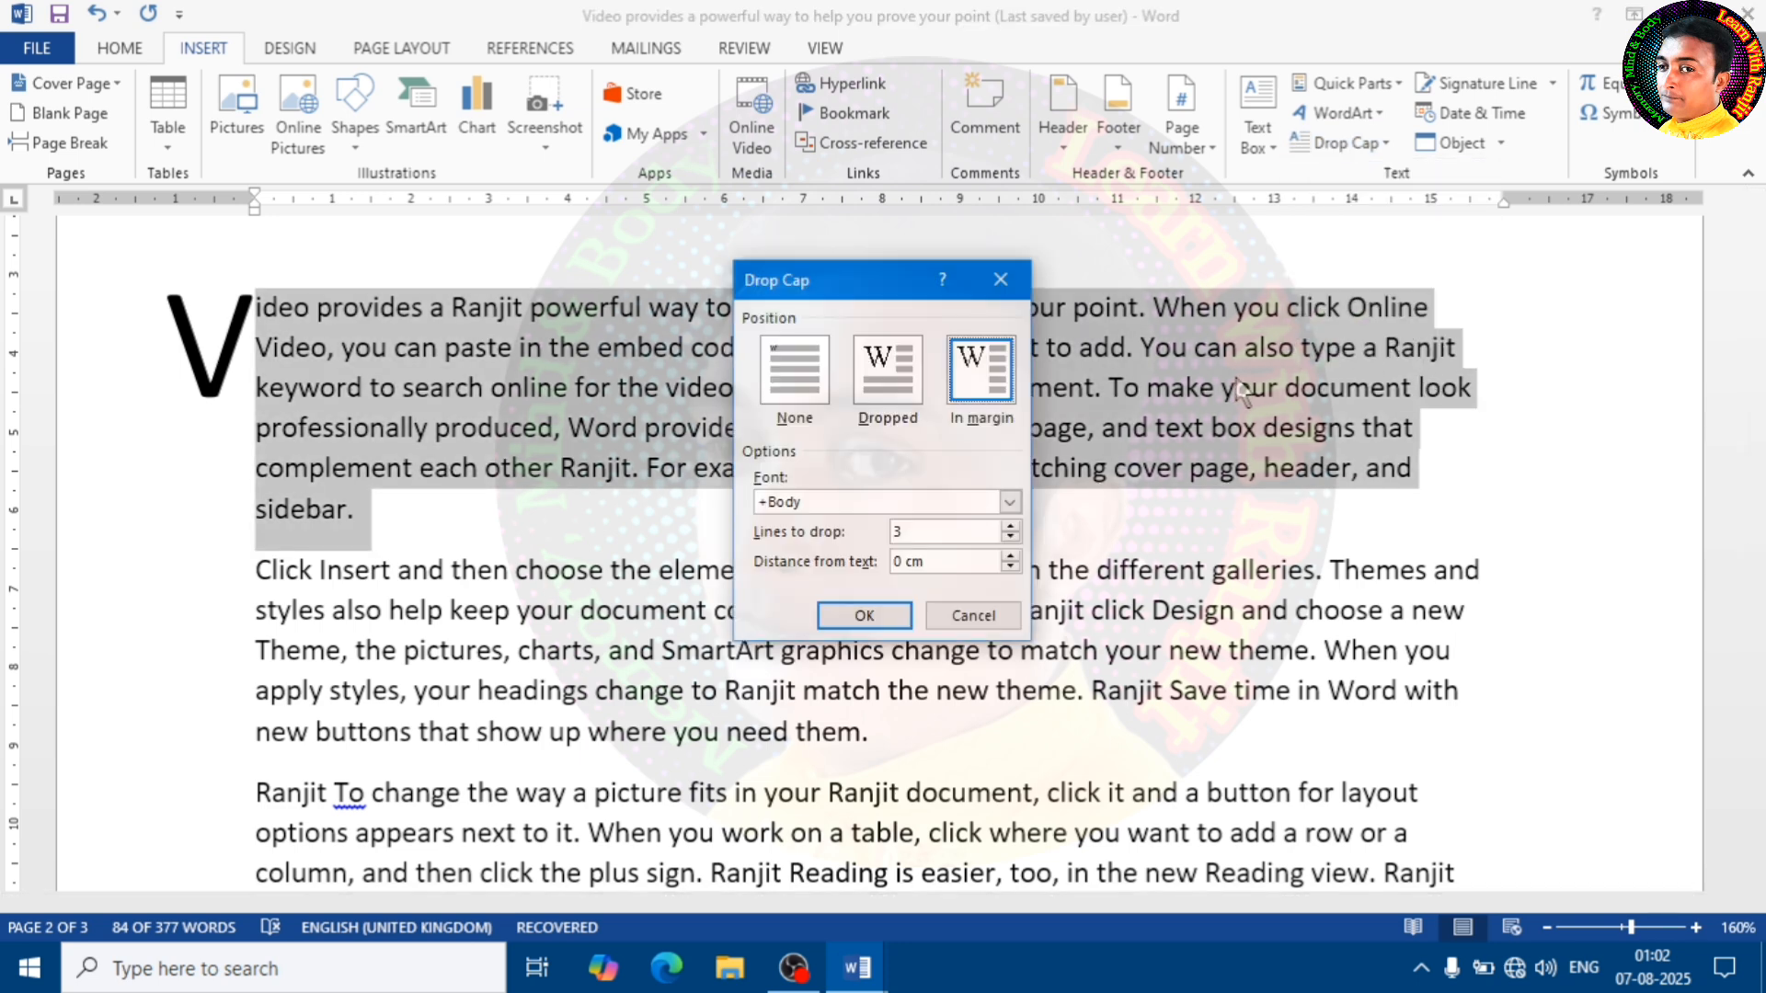
click(874, 392)
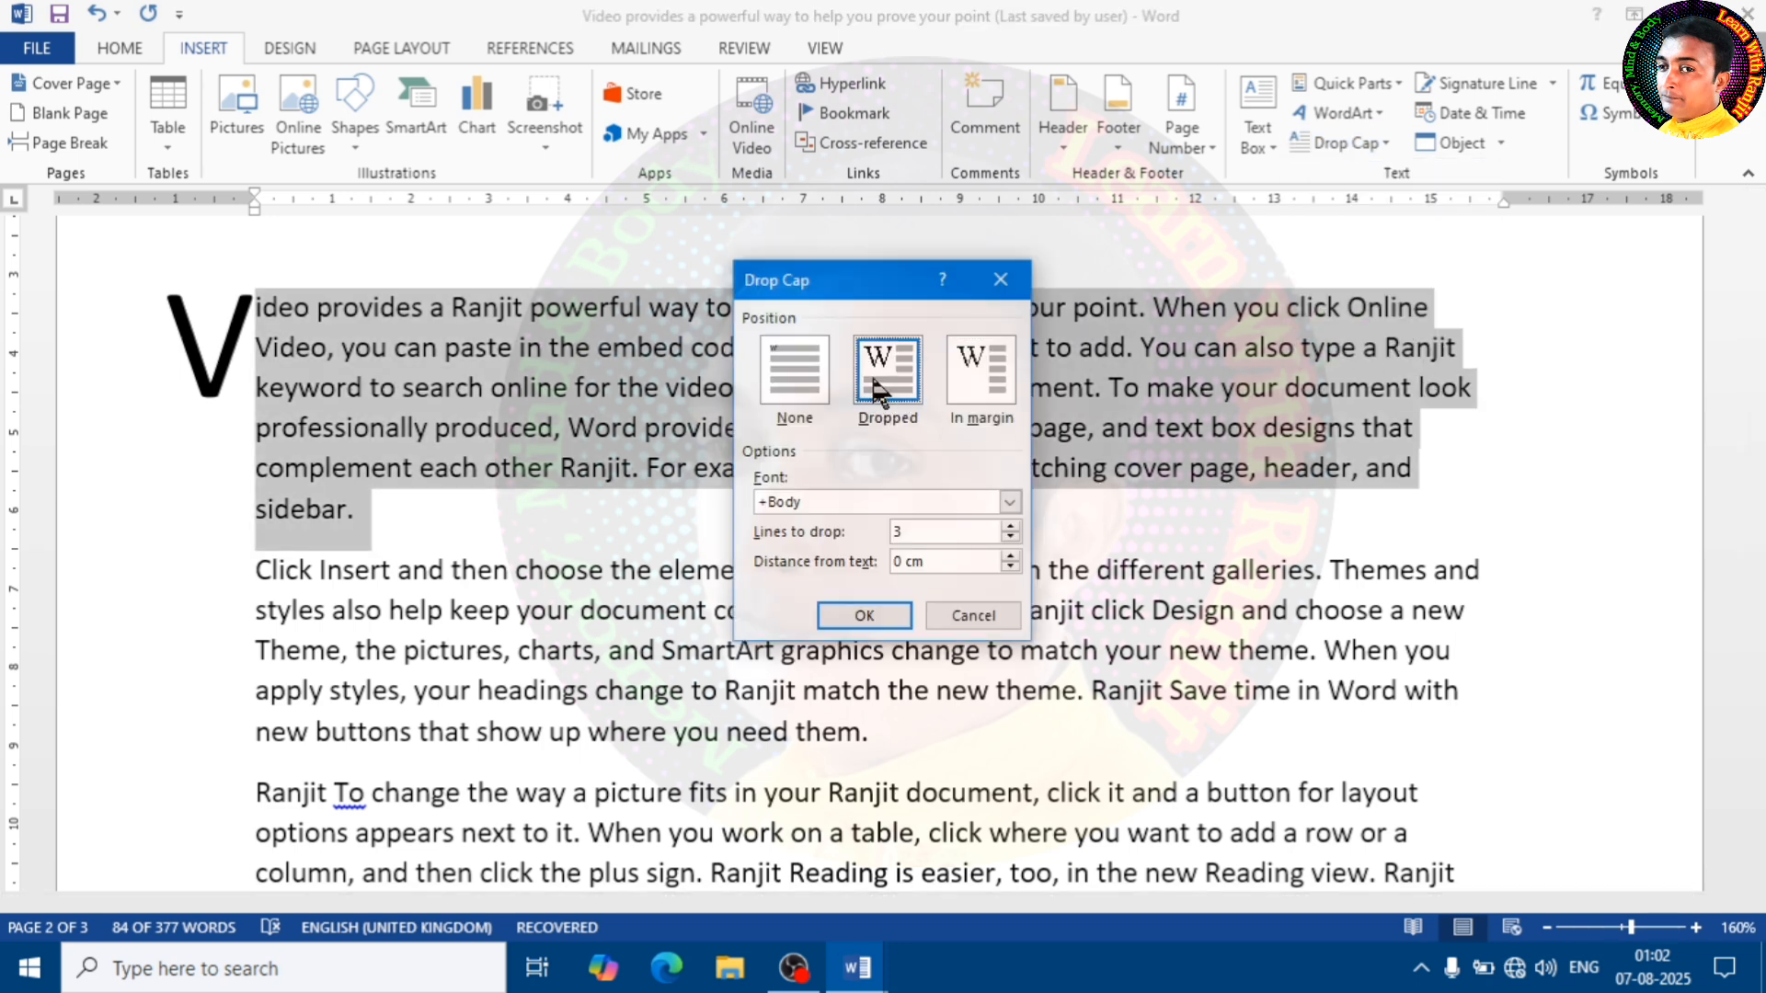
drag(860, 287, 1039, 250)
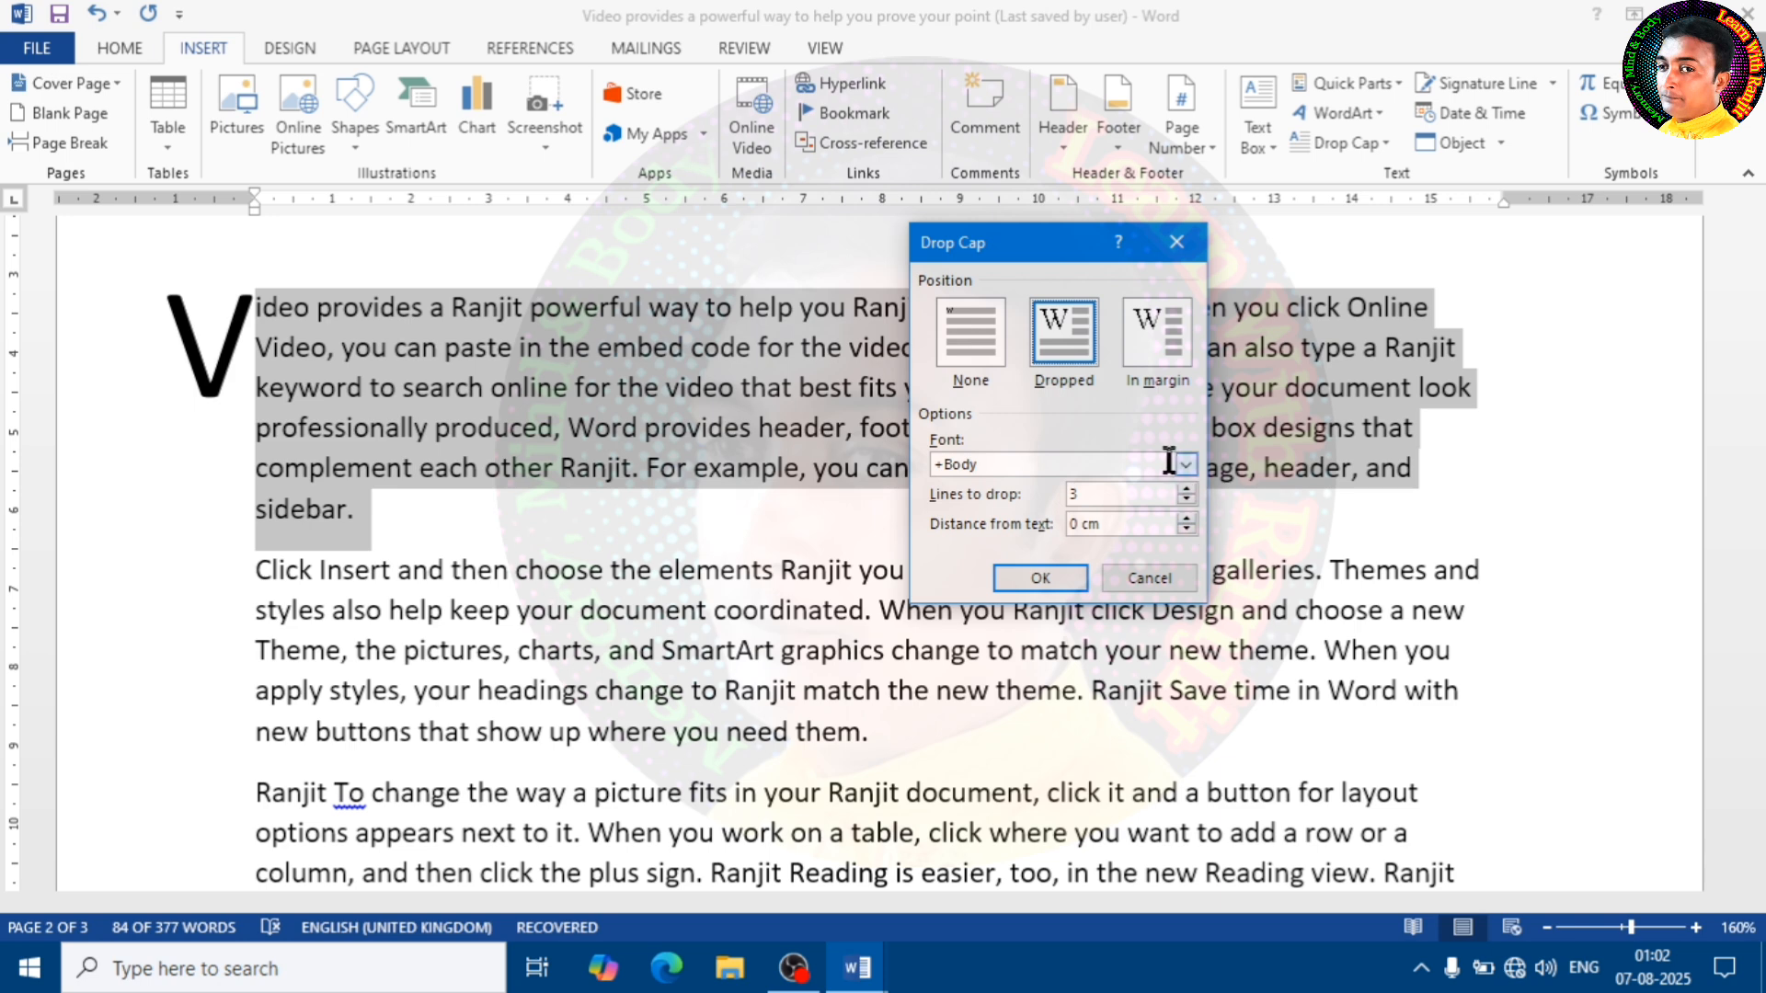
drag(1109, 495, 1041, 495)
click(1040, 577)
click(622, 429)
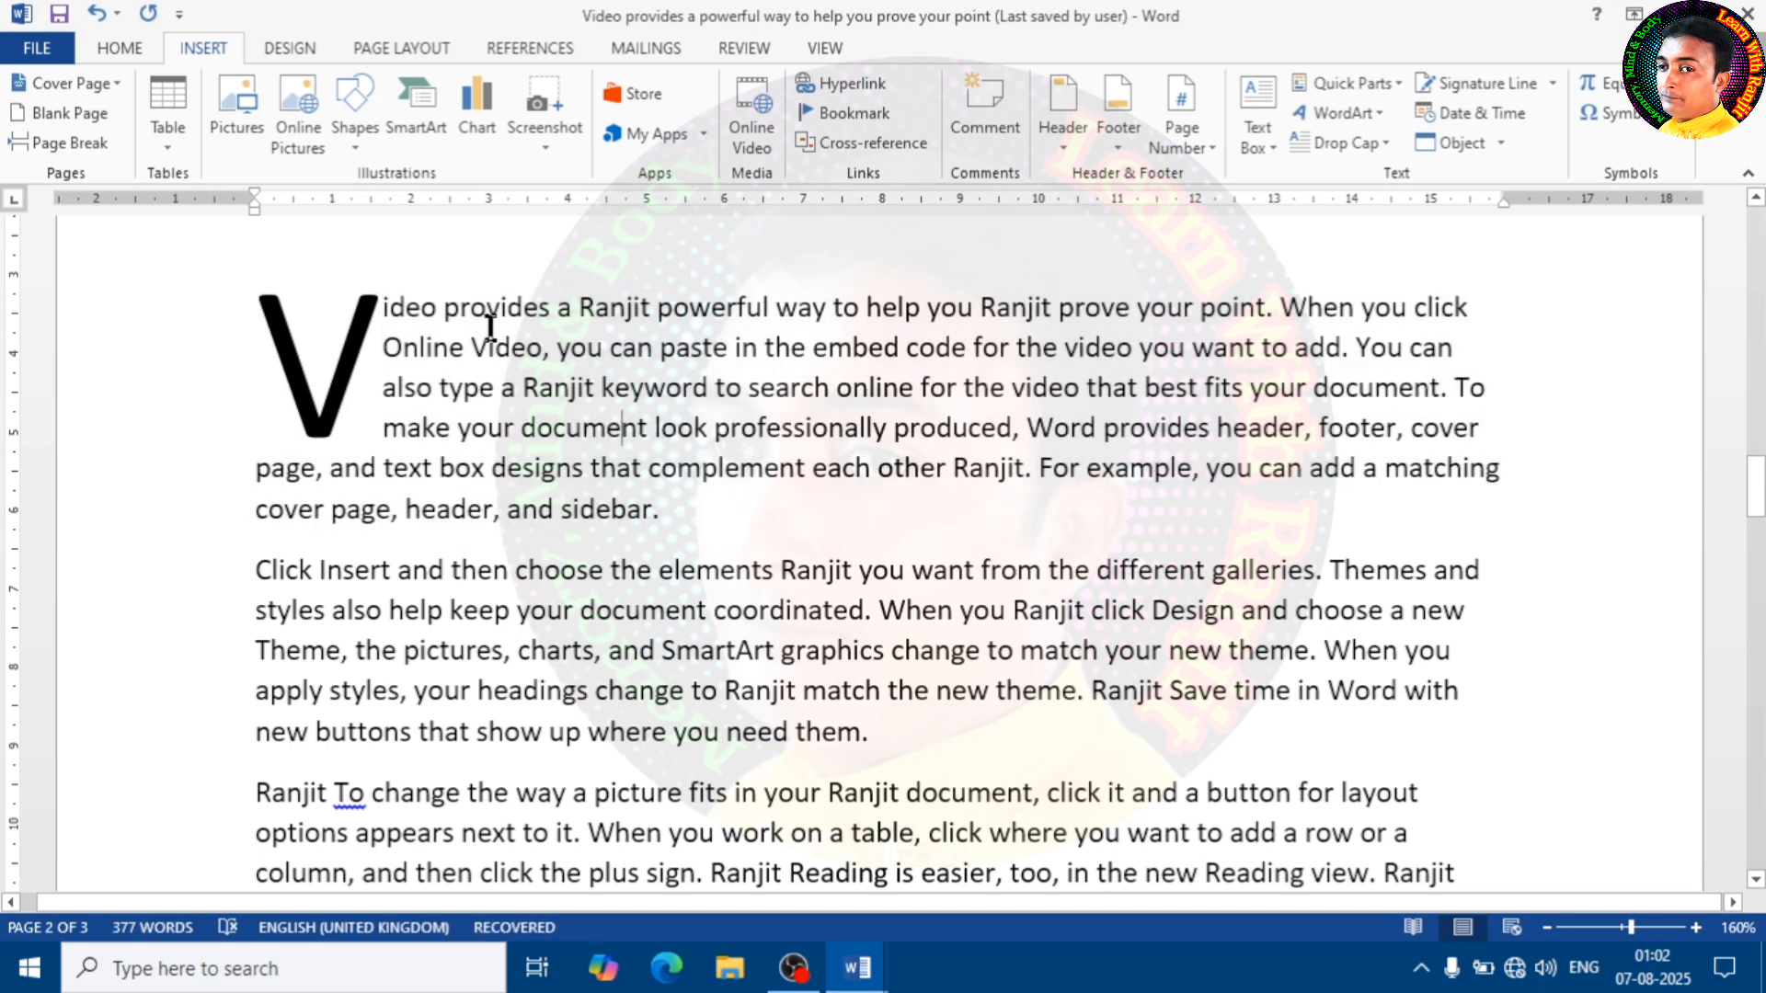
Set the drop cap's distance from text to 0.1 cm
click(1353, 143)
click(1376, 346)
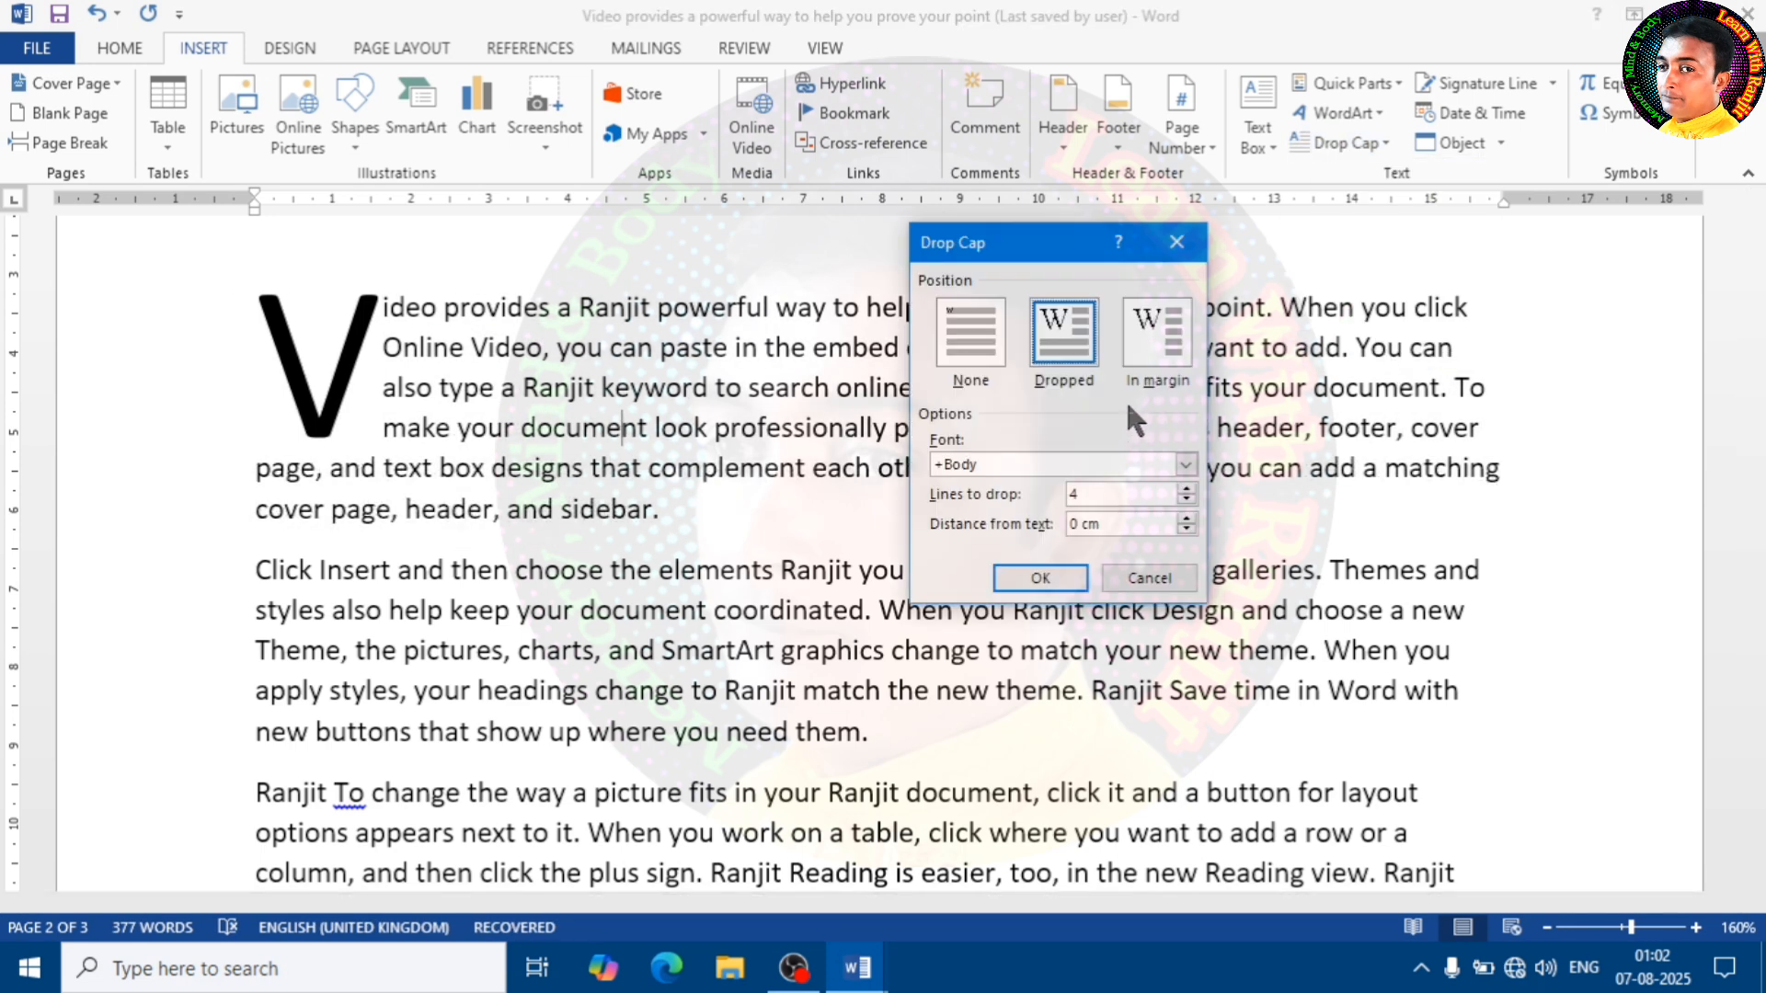
click(1187, 519)
click(1187, 519)
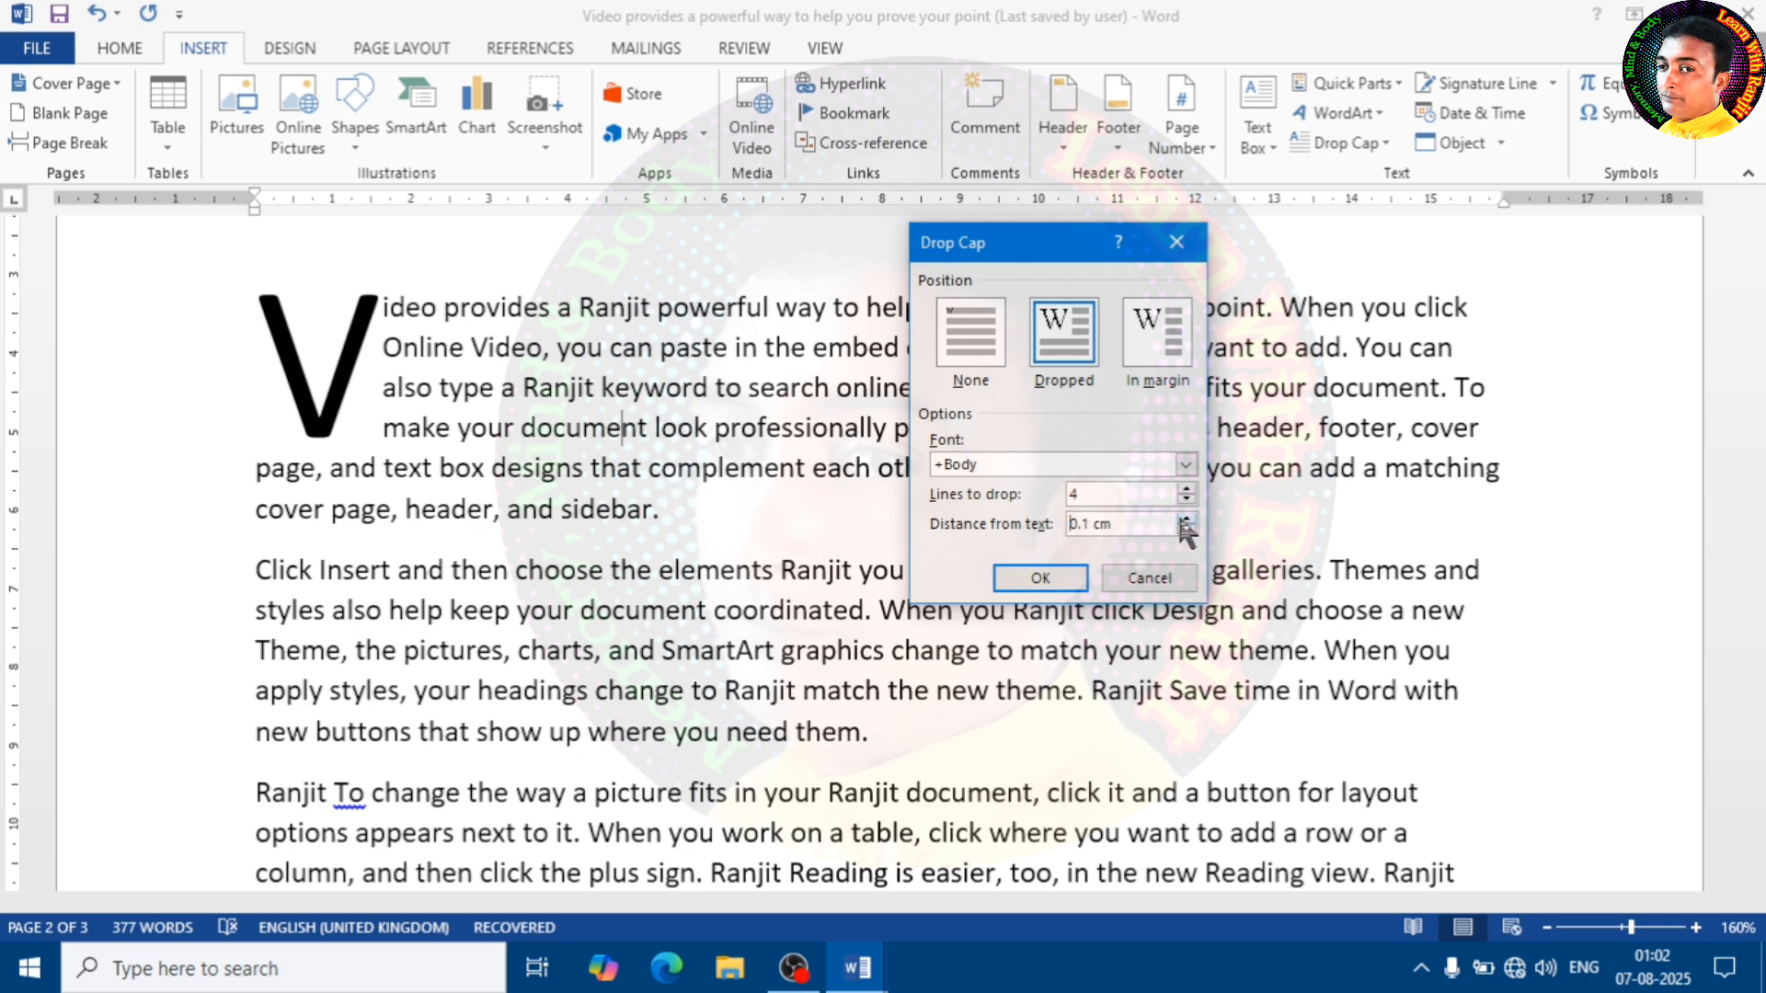
click(1032, 578)
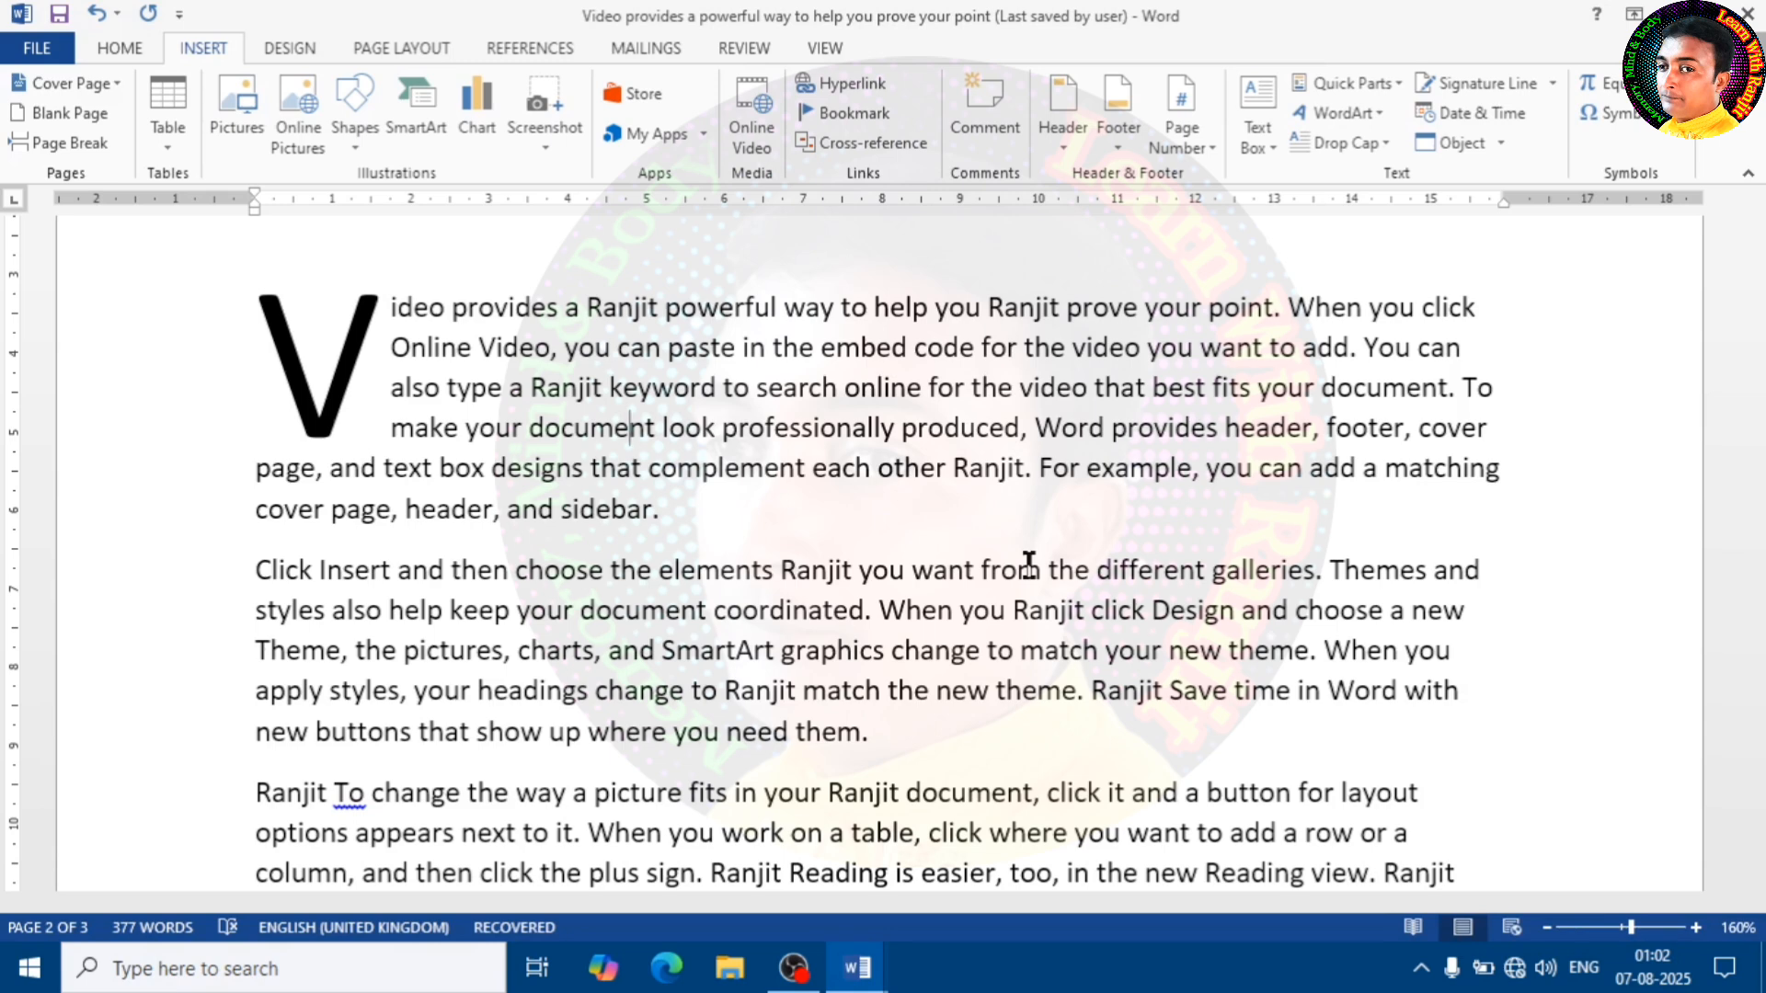
click(1553, 81)
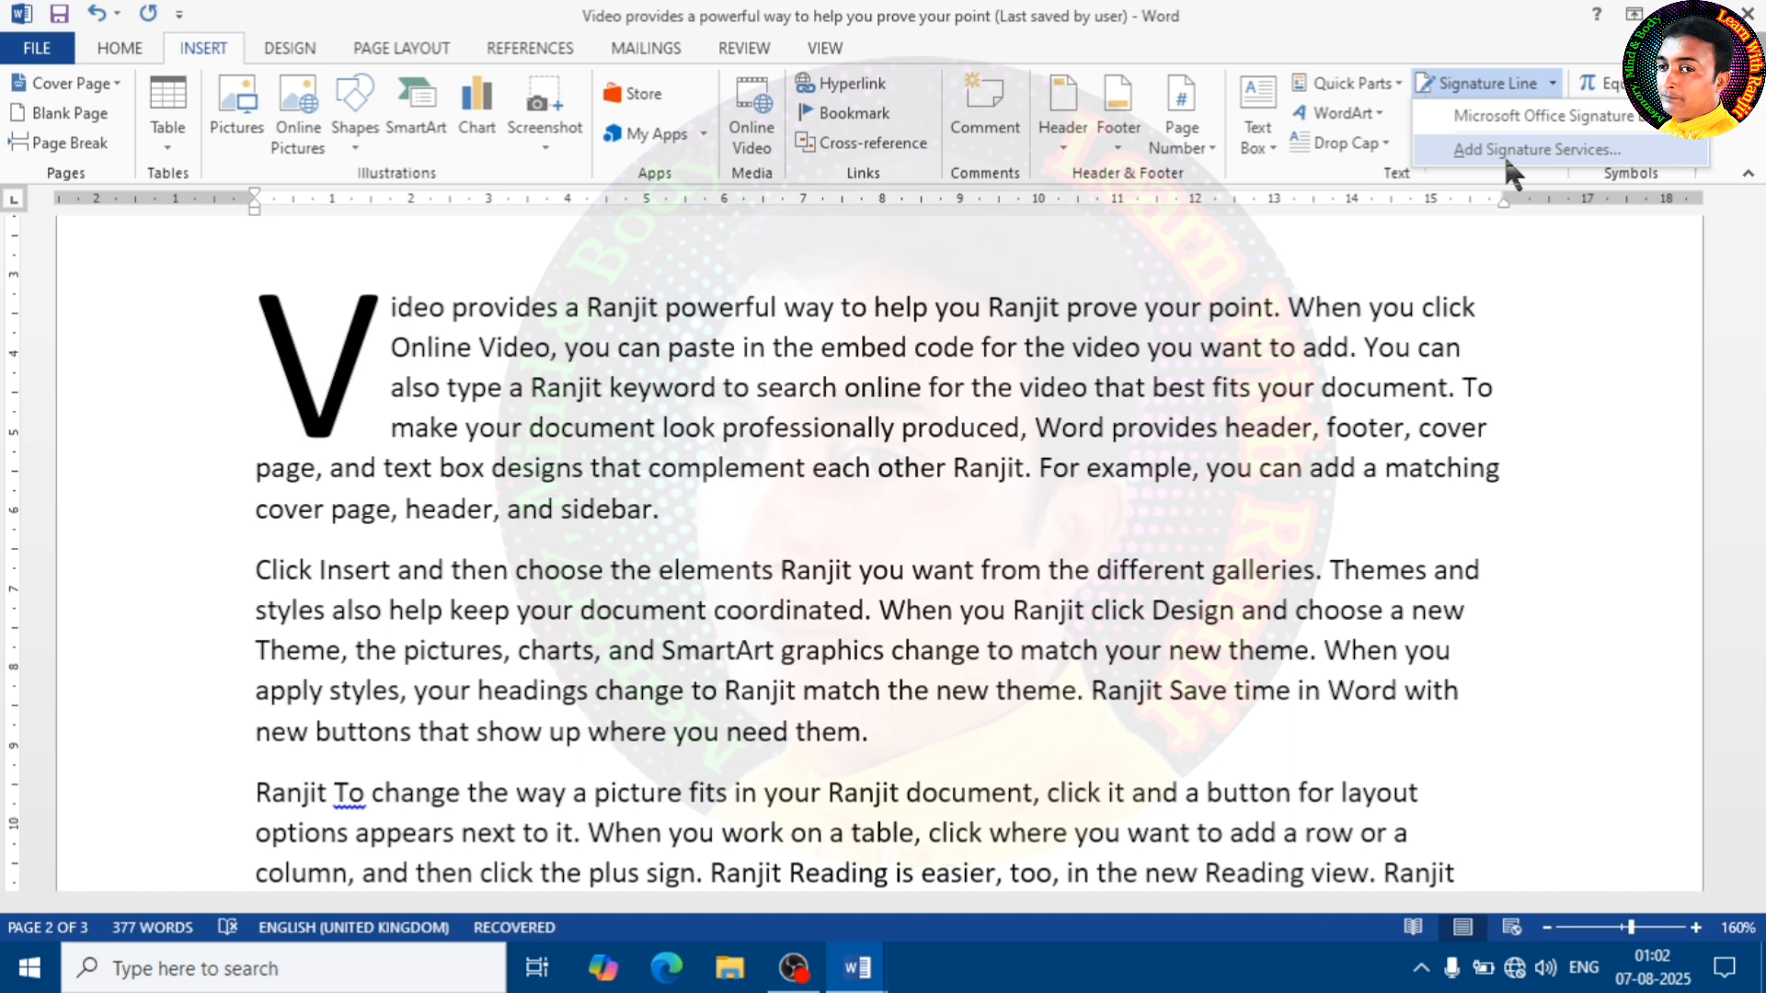
click(1498, 307)
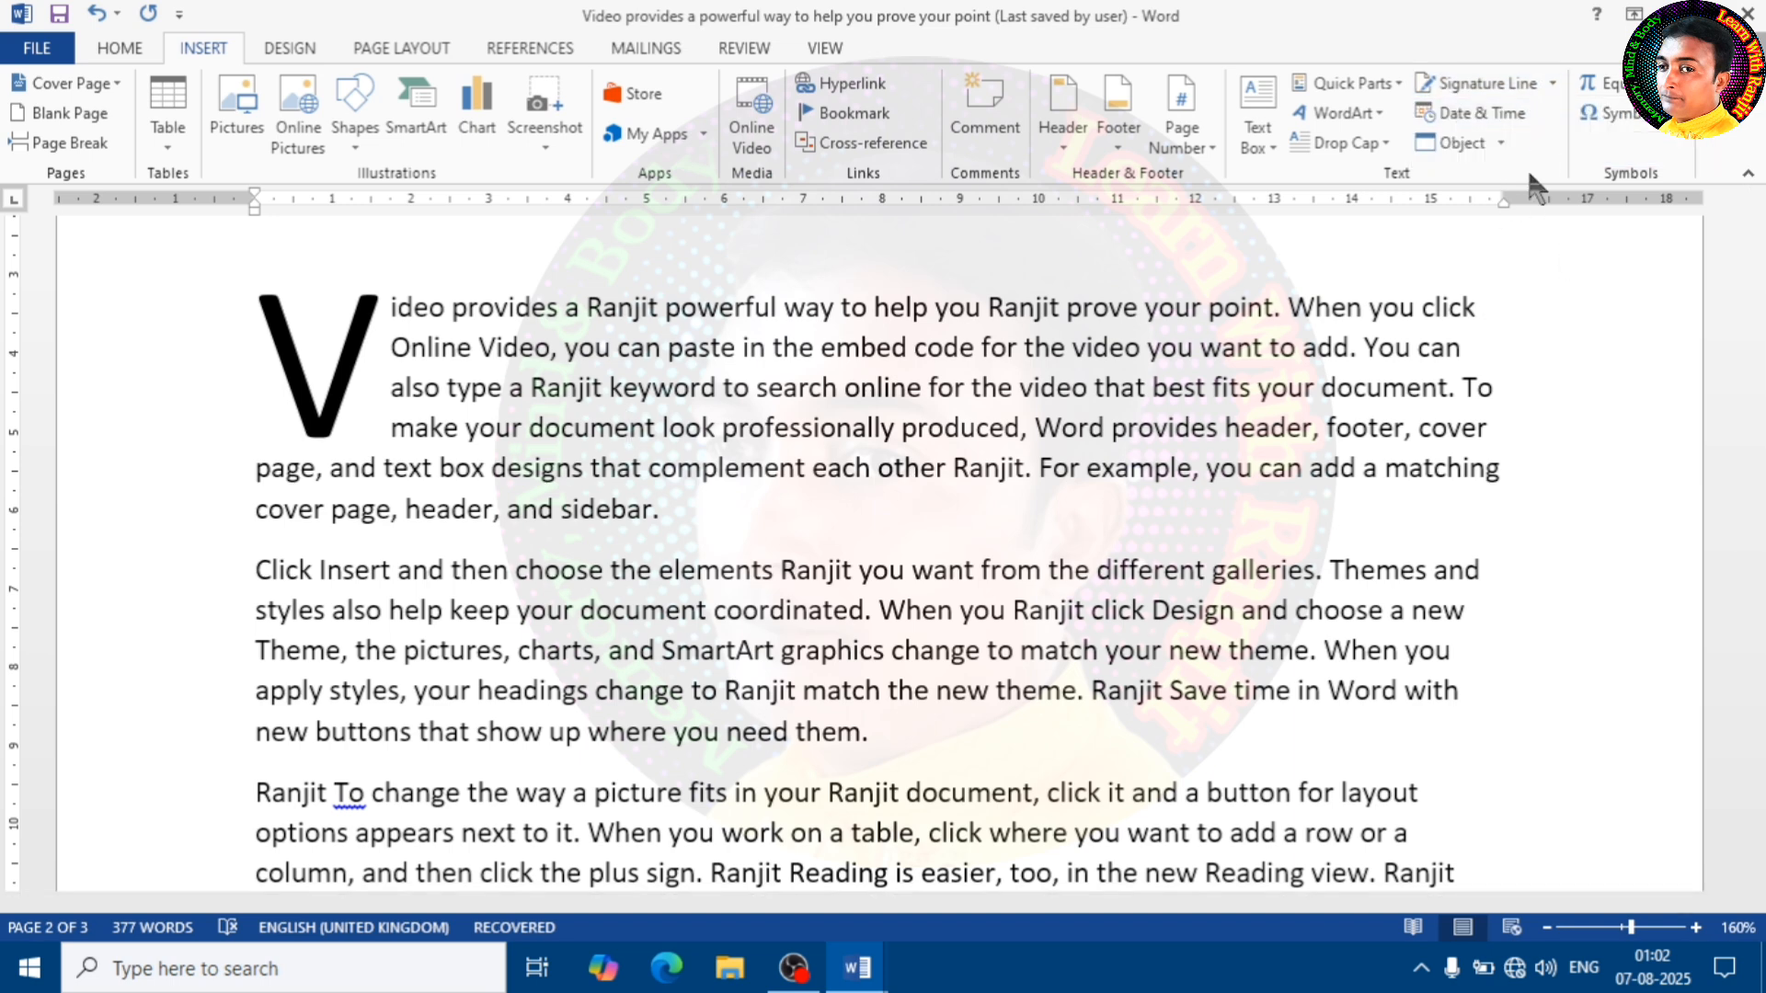
Insert the current date as "Thursday, 07 August 2025" in the blank area above the drop-cap paragraph
scroll(1051, 442, up, 5)
click(834, 554)
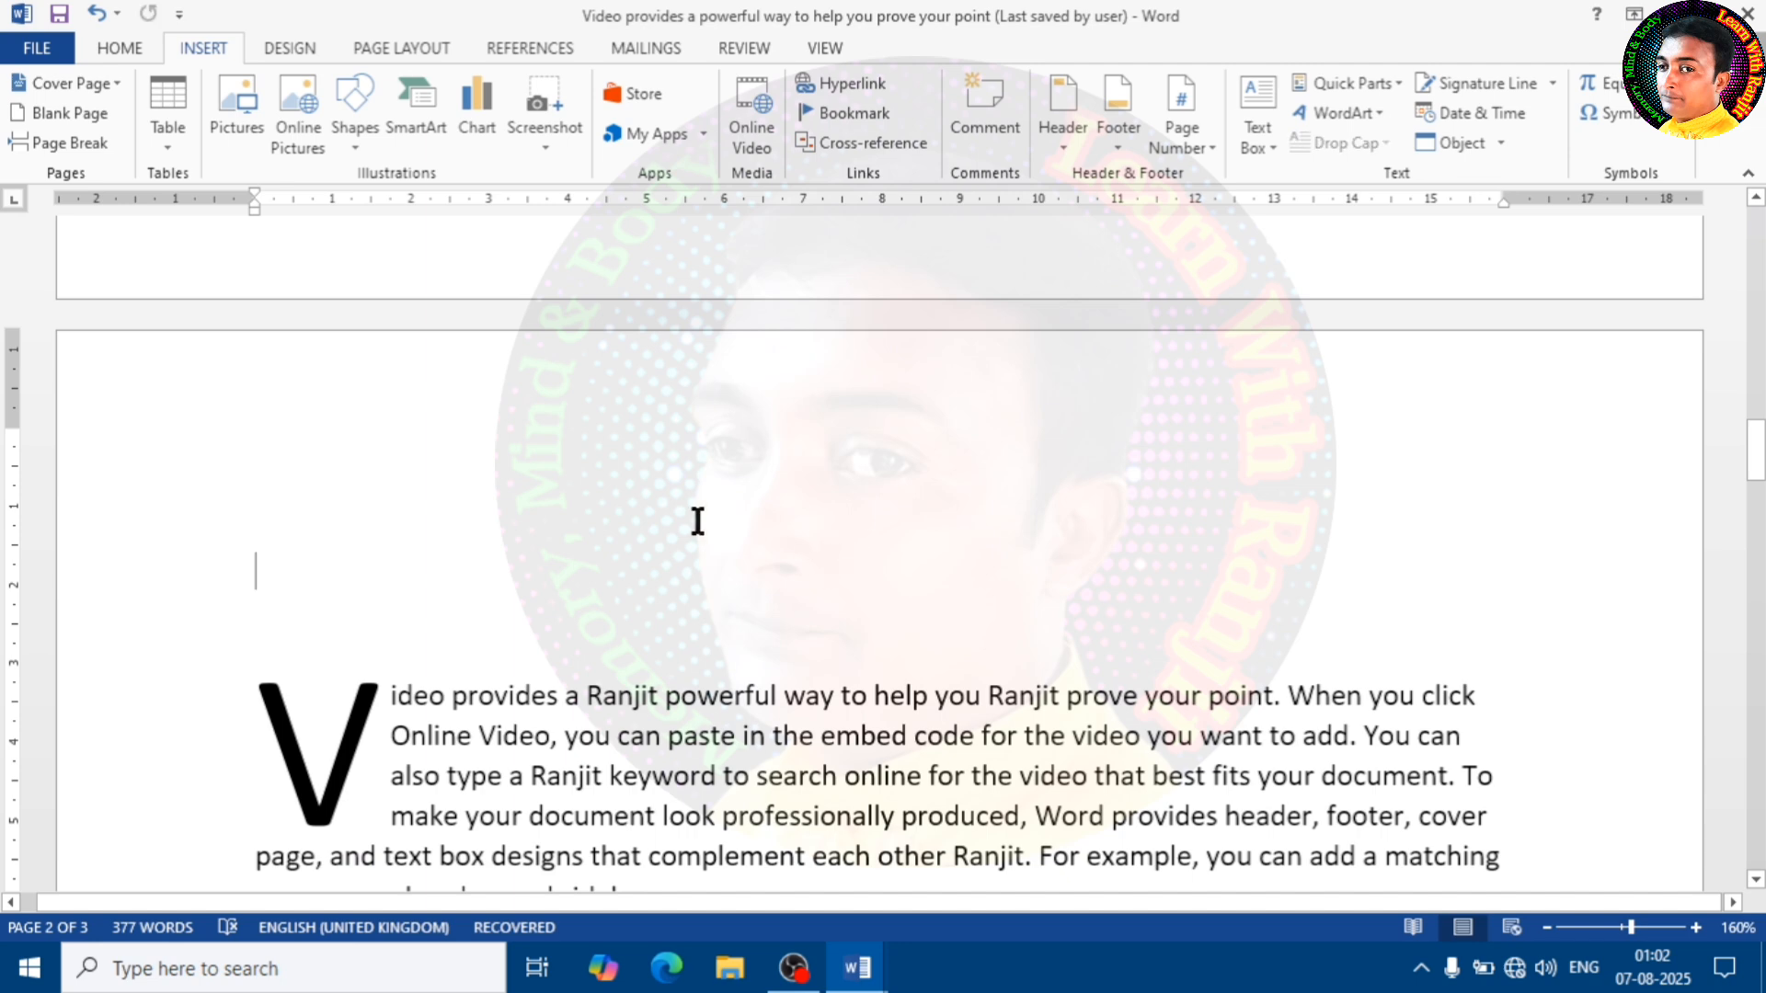
double_click(545, 504)
click(1475, 114)
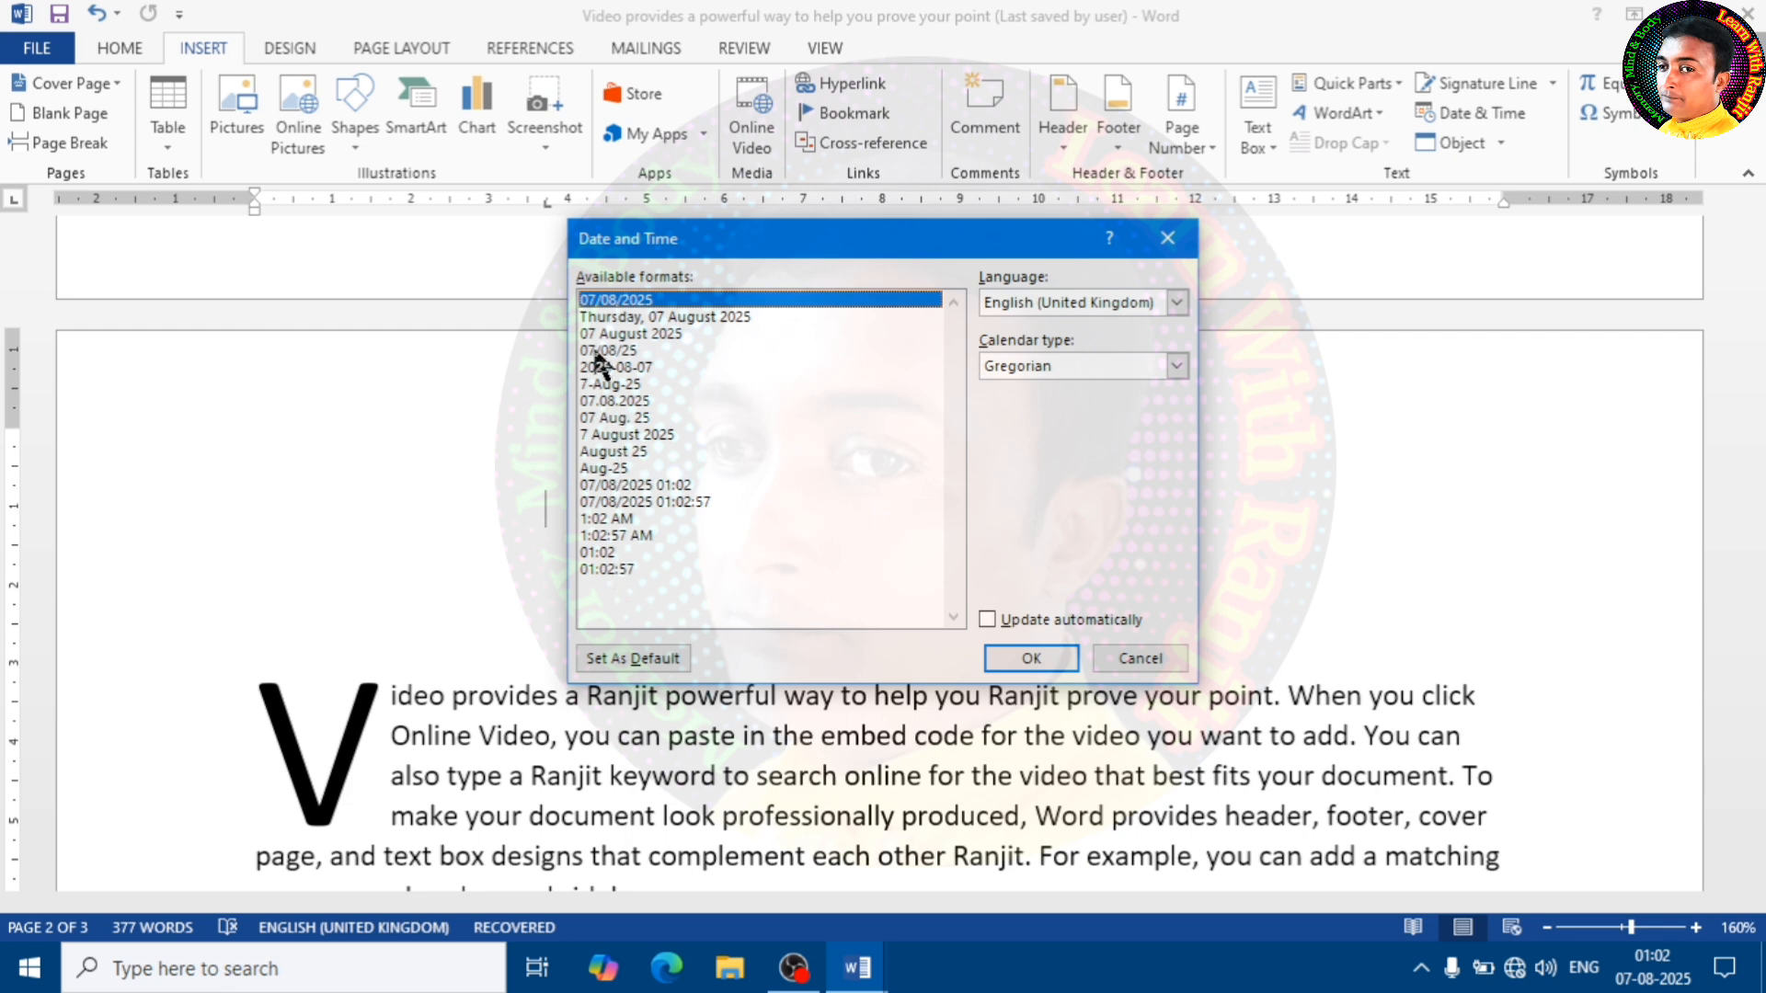
click(668, 317)
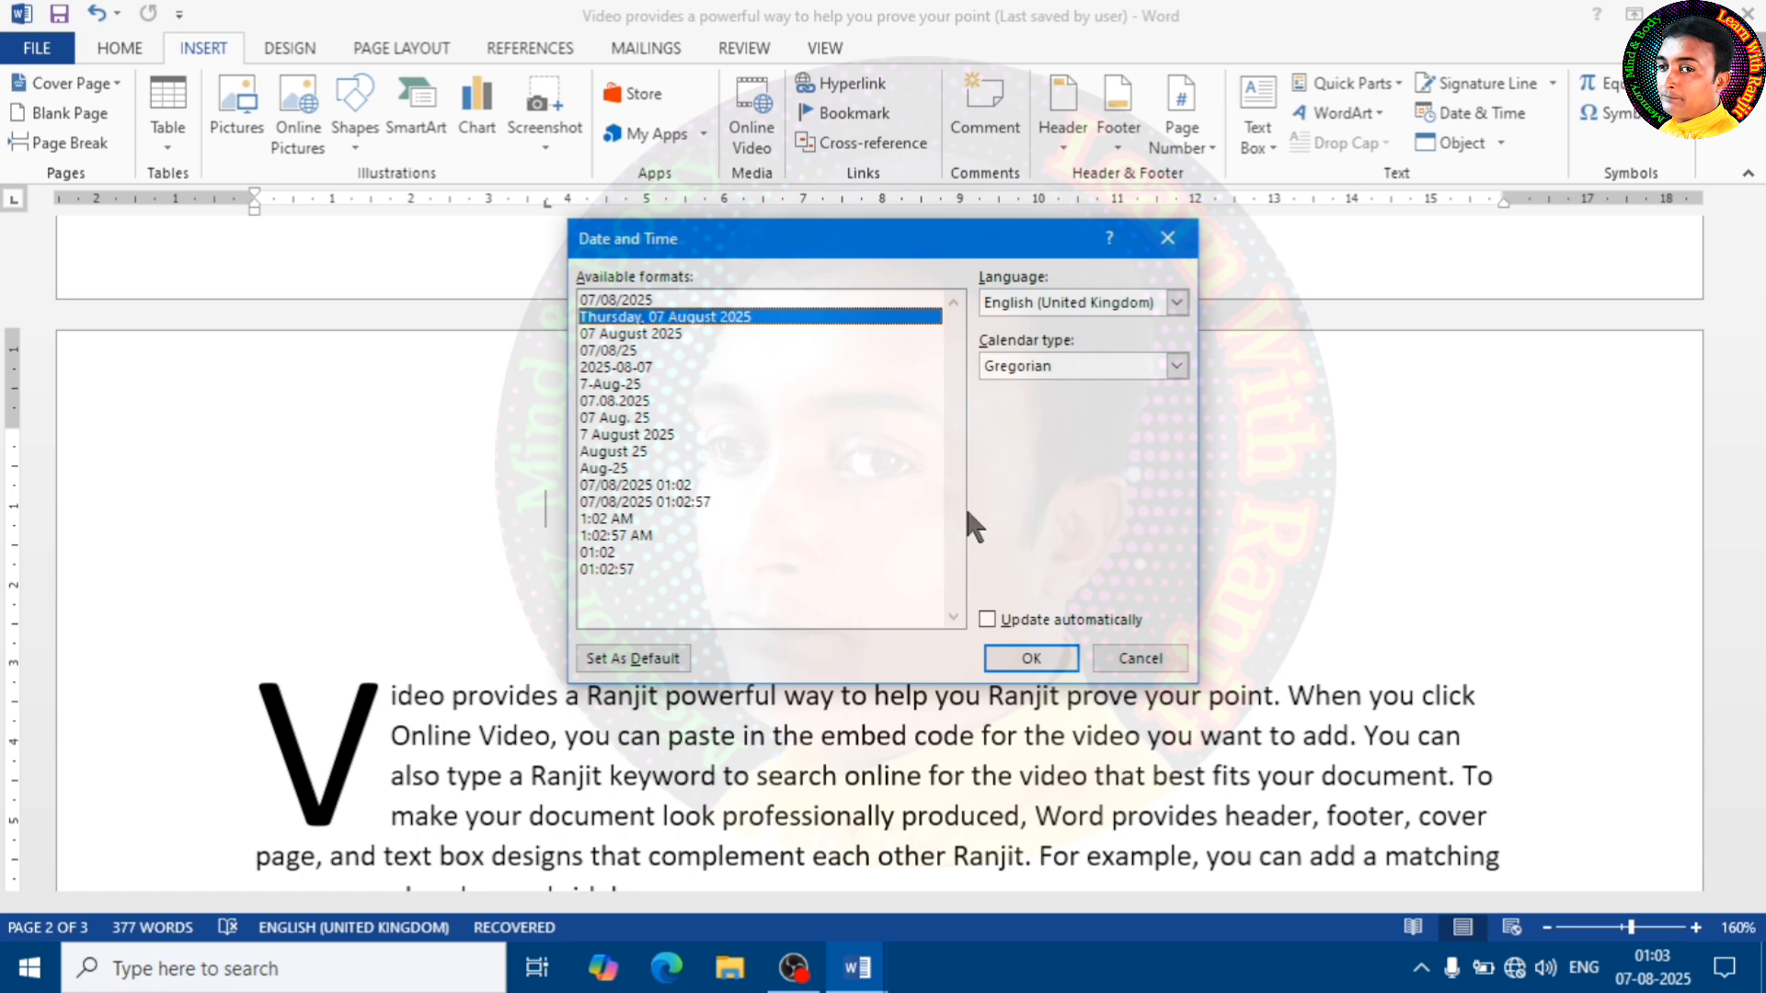
click(1035, 659)
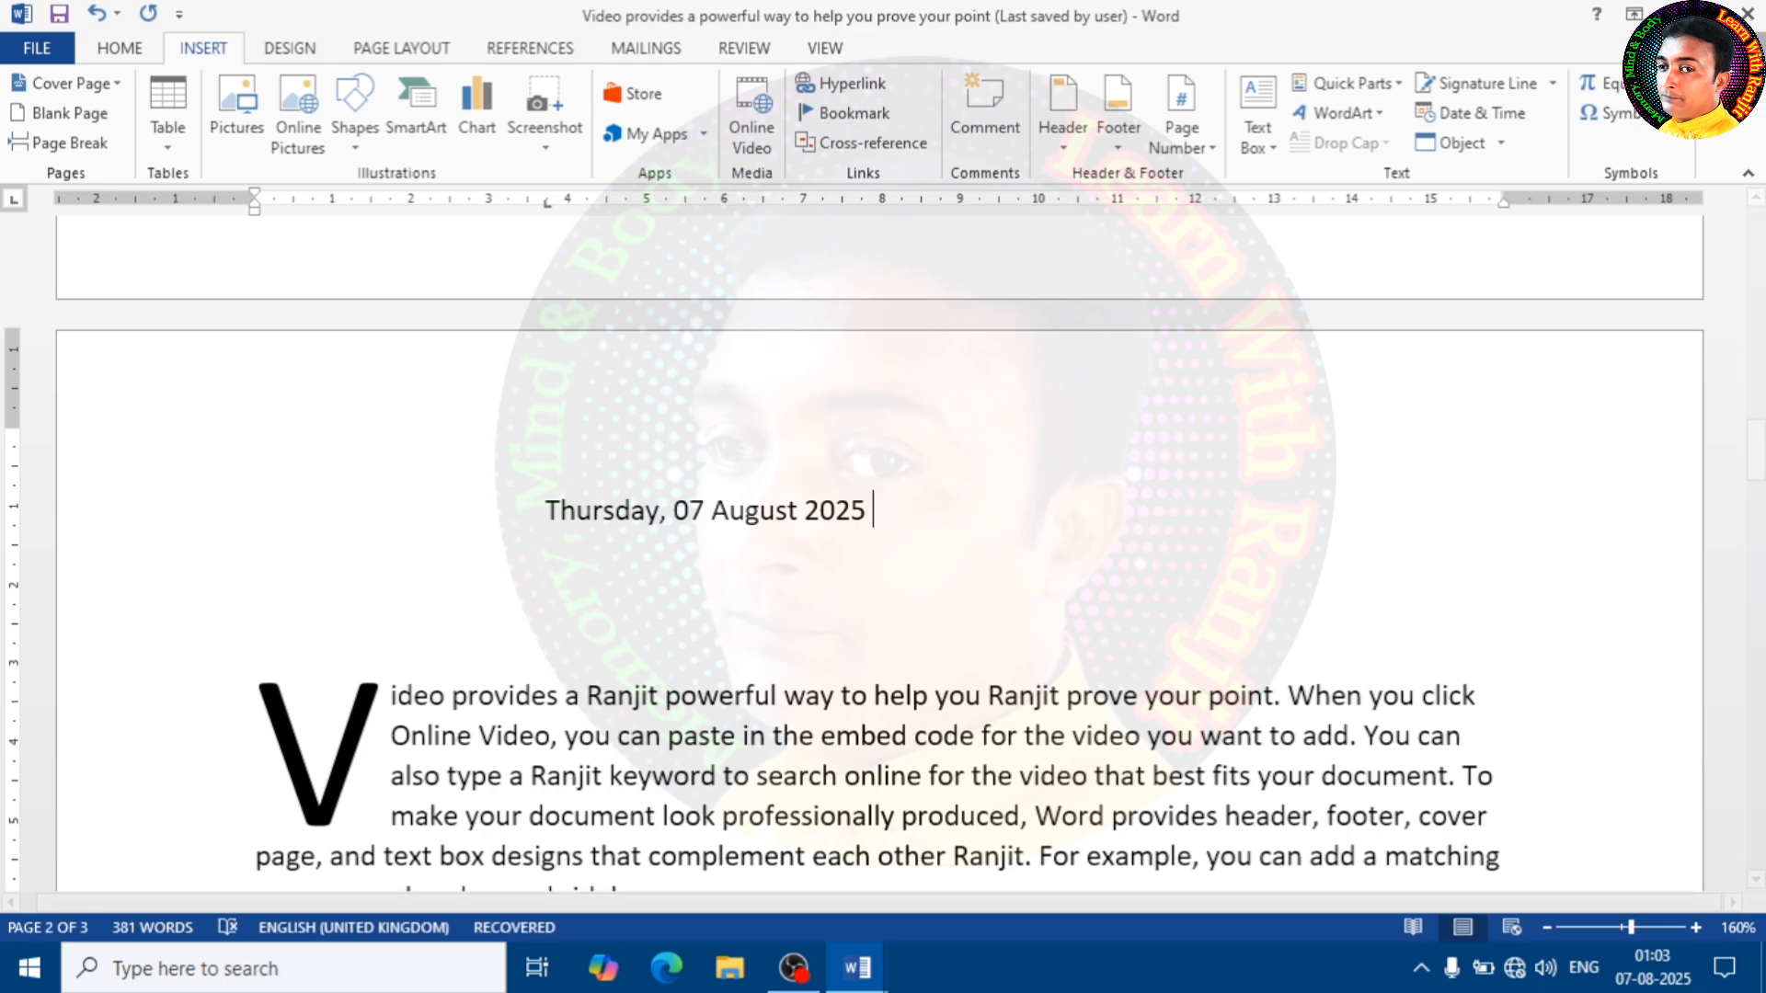
Insert the current time in the "1:03 AM" format directly after the long date
click(1497, 118)
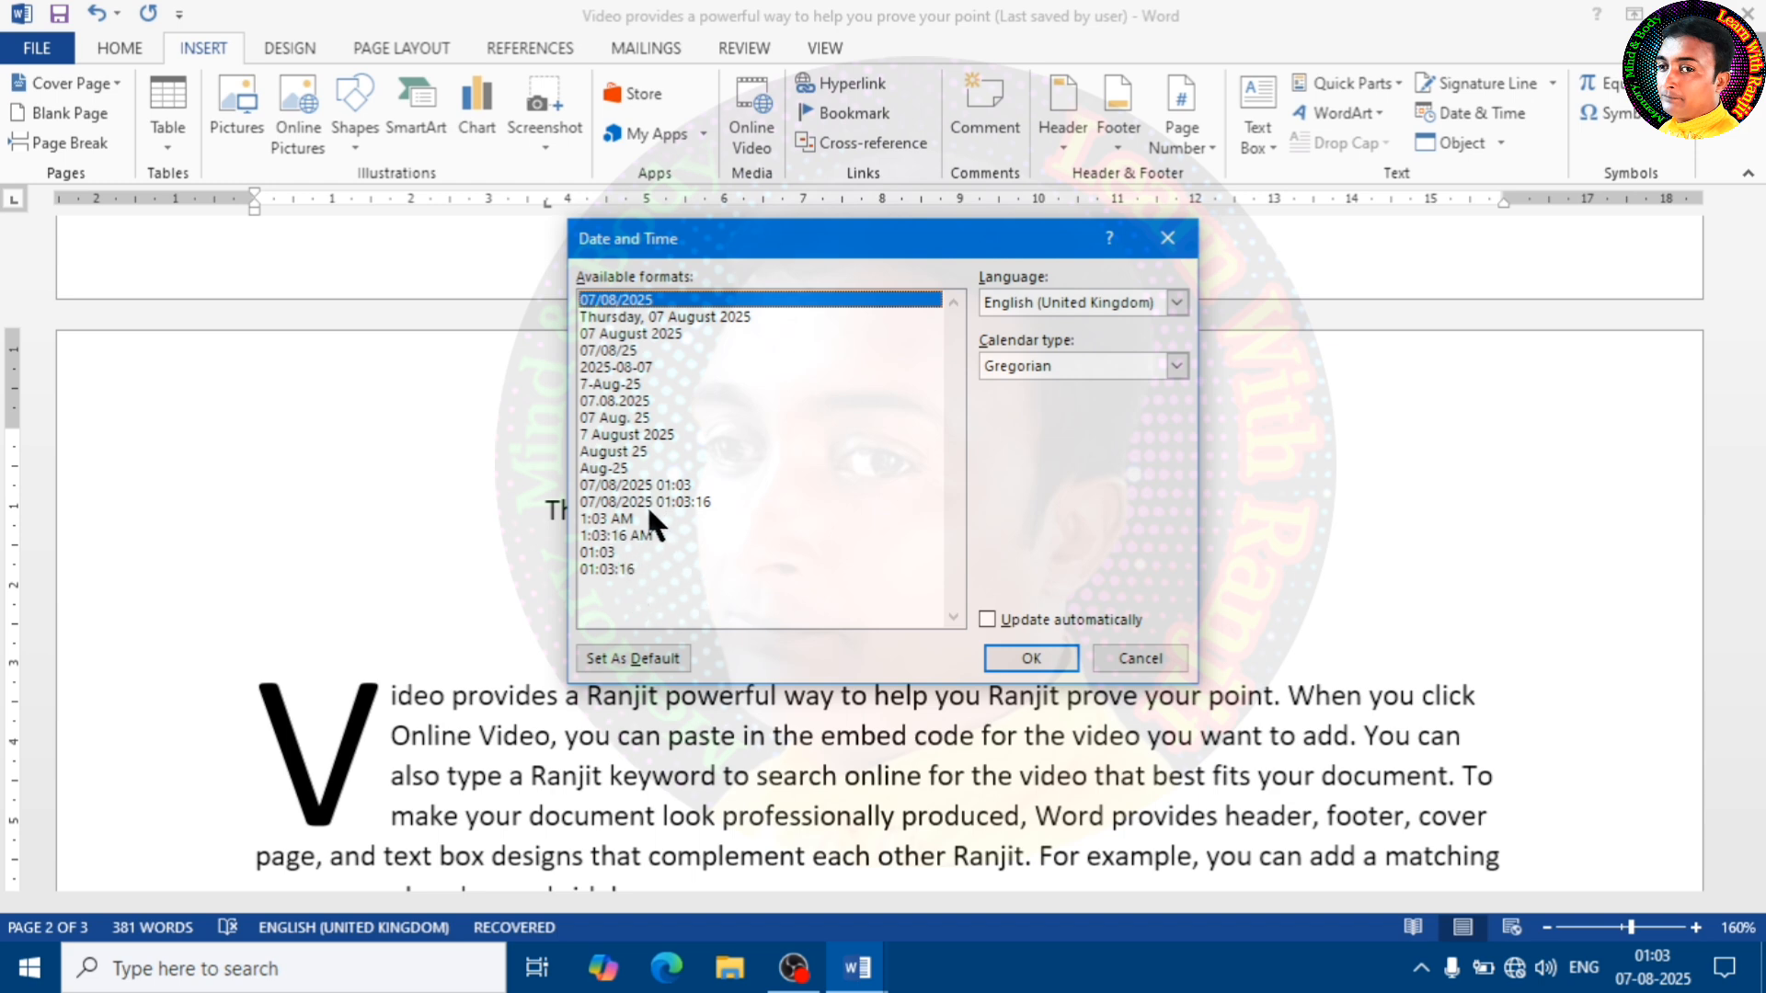
click(621, 519)
click(1028, 661)
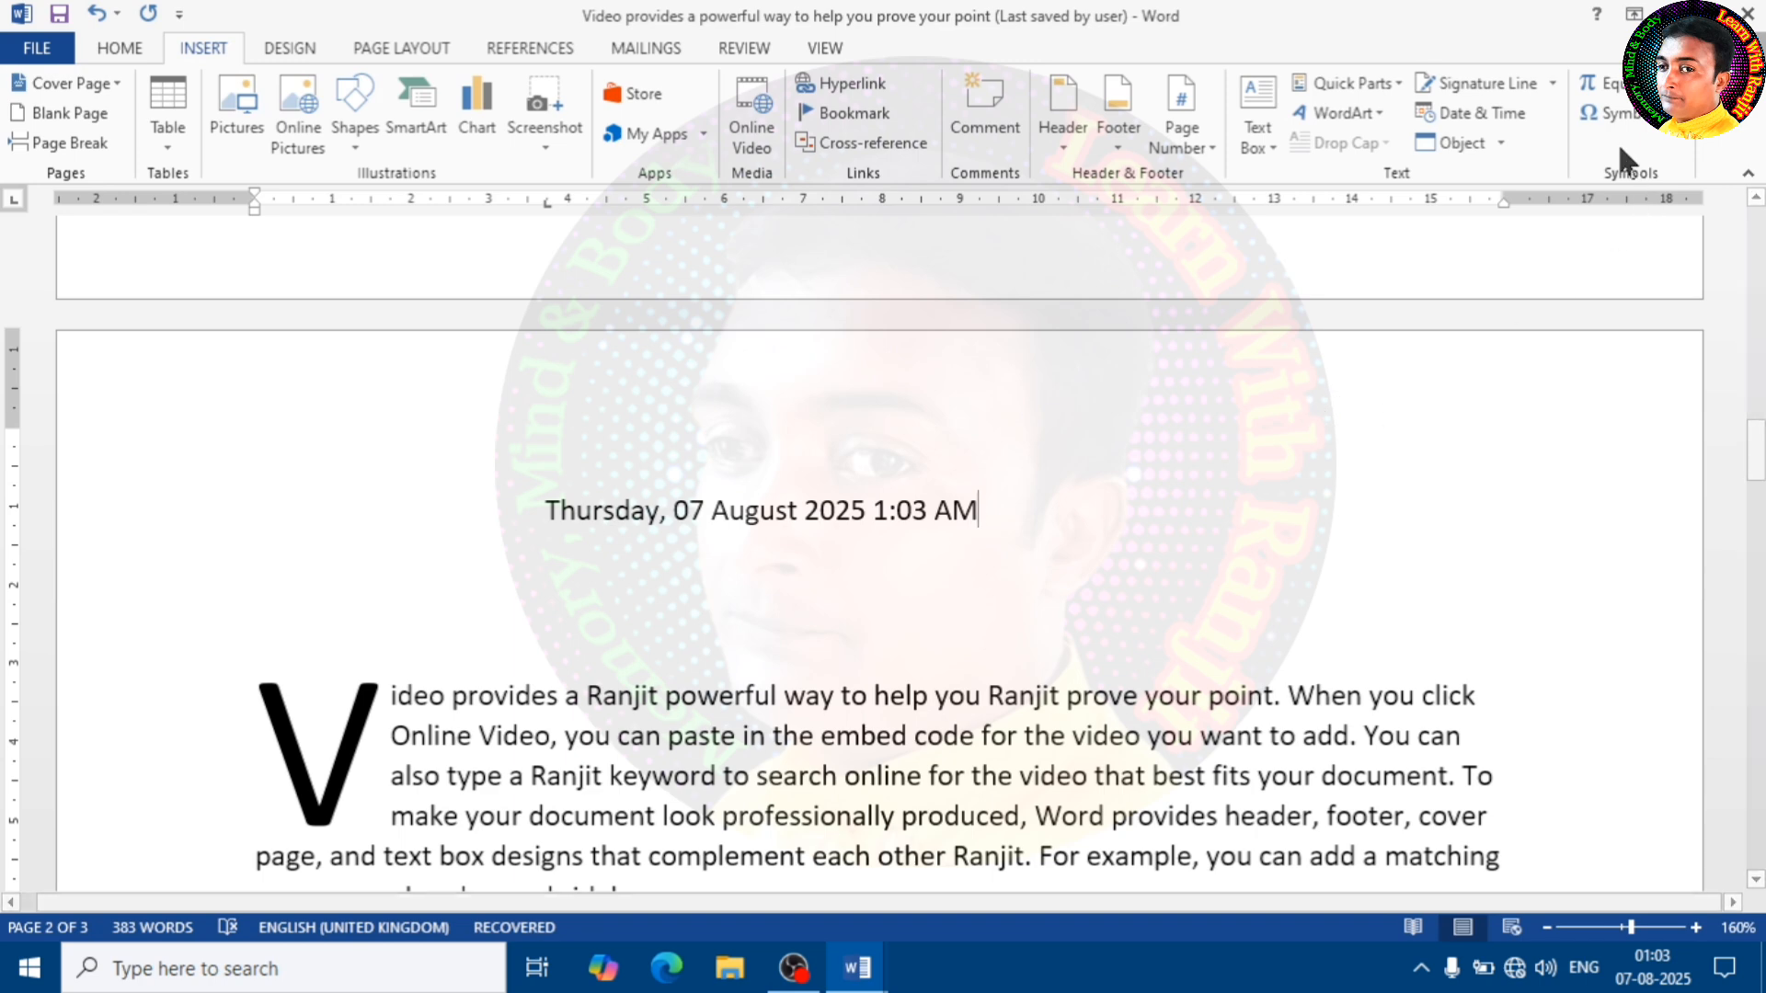
Insert the date as "7-Aug-25" after the time and move it onto its own line below
click(1470, 114)
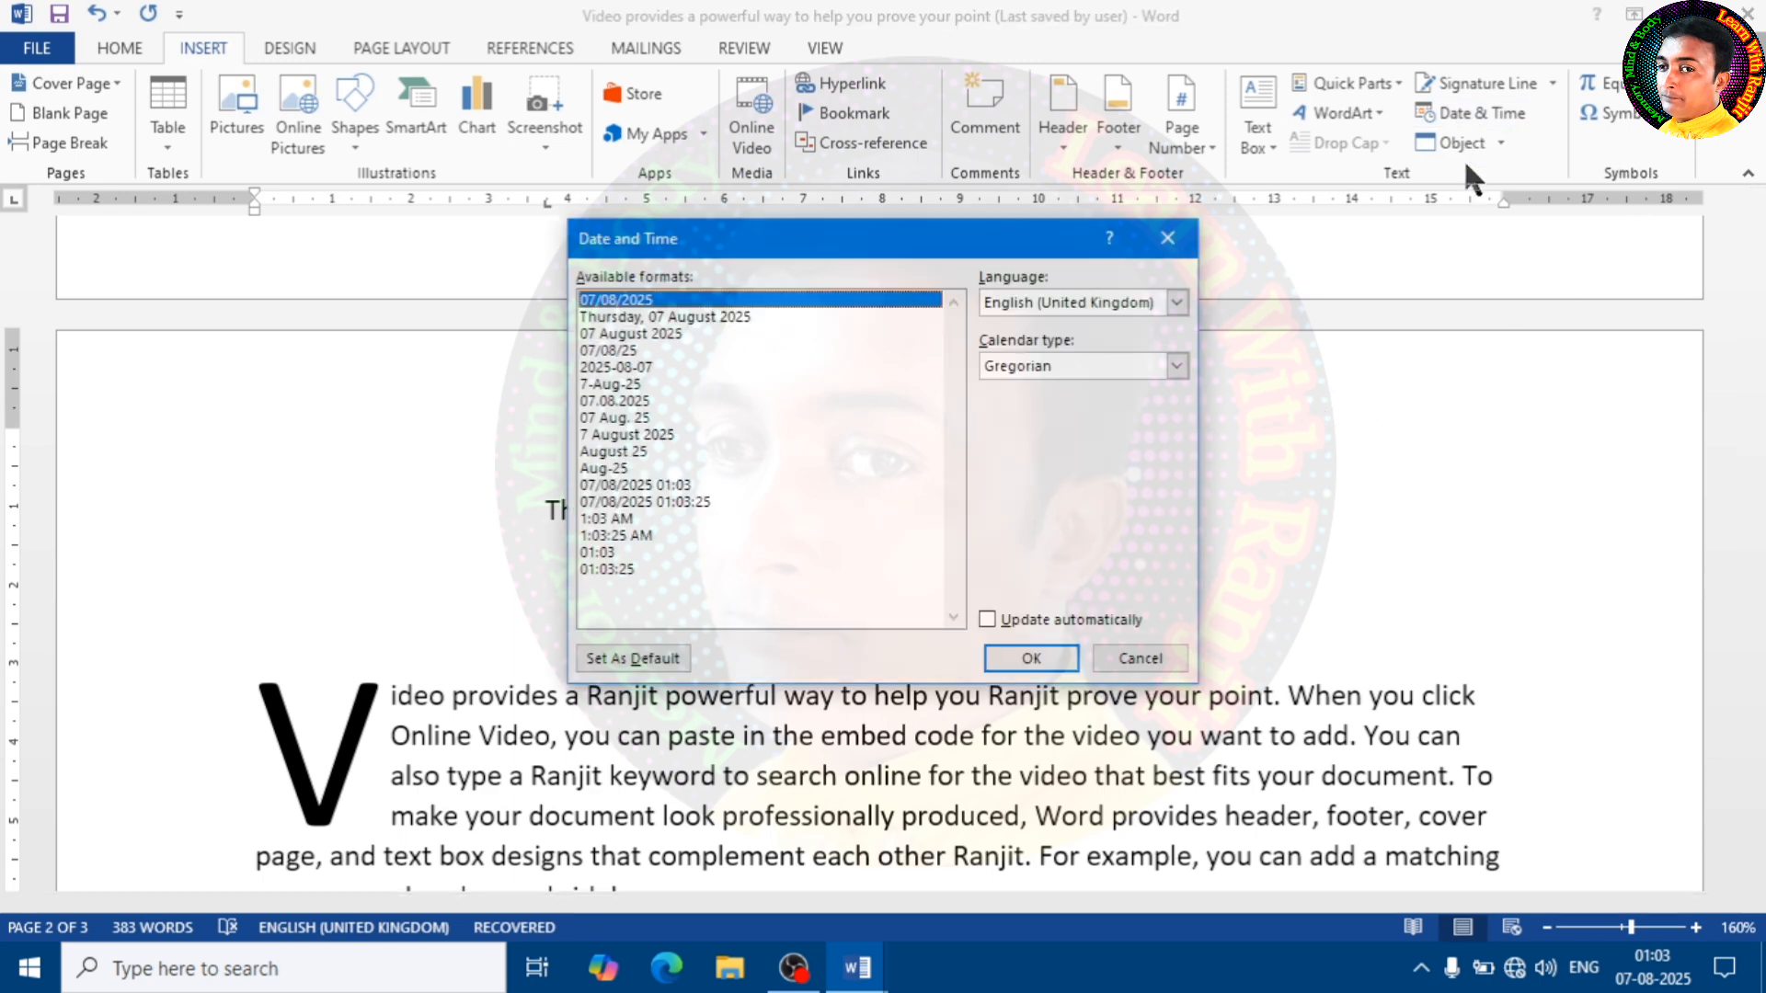
click(607, 385)
click(1029, 659)
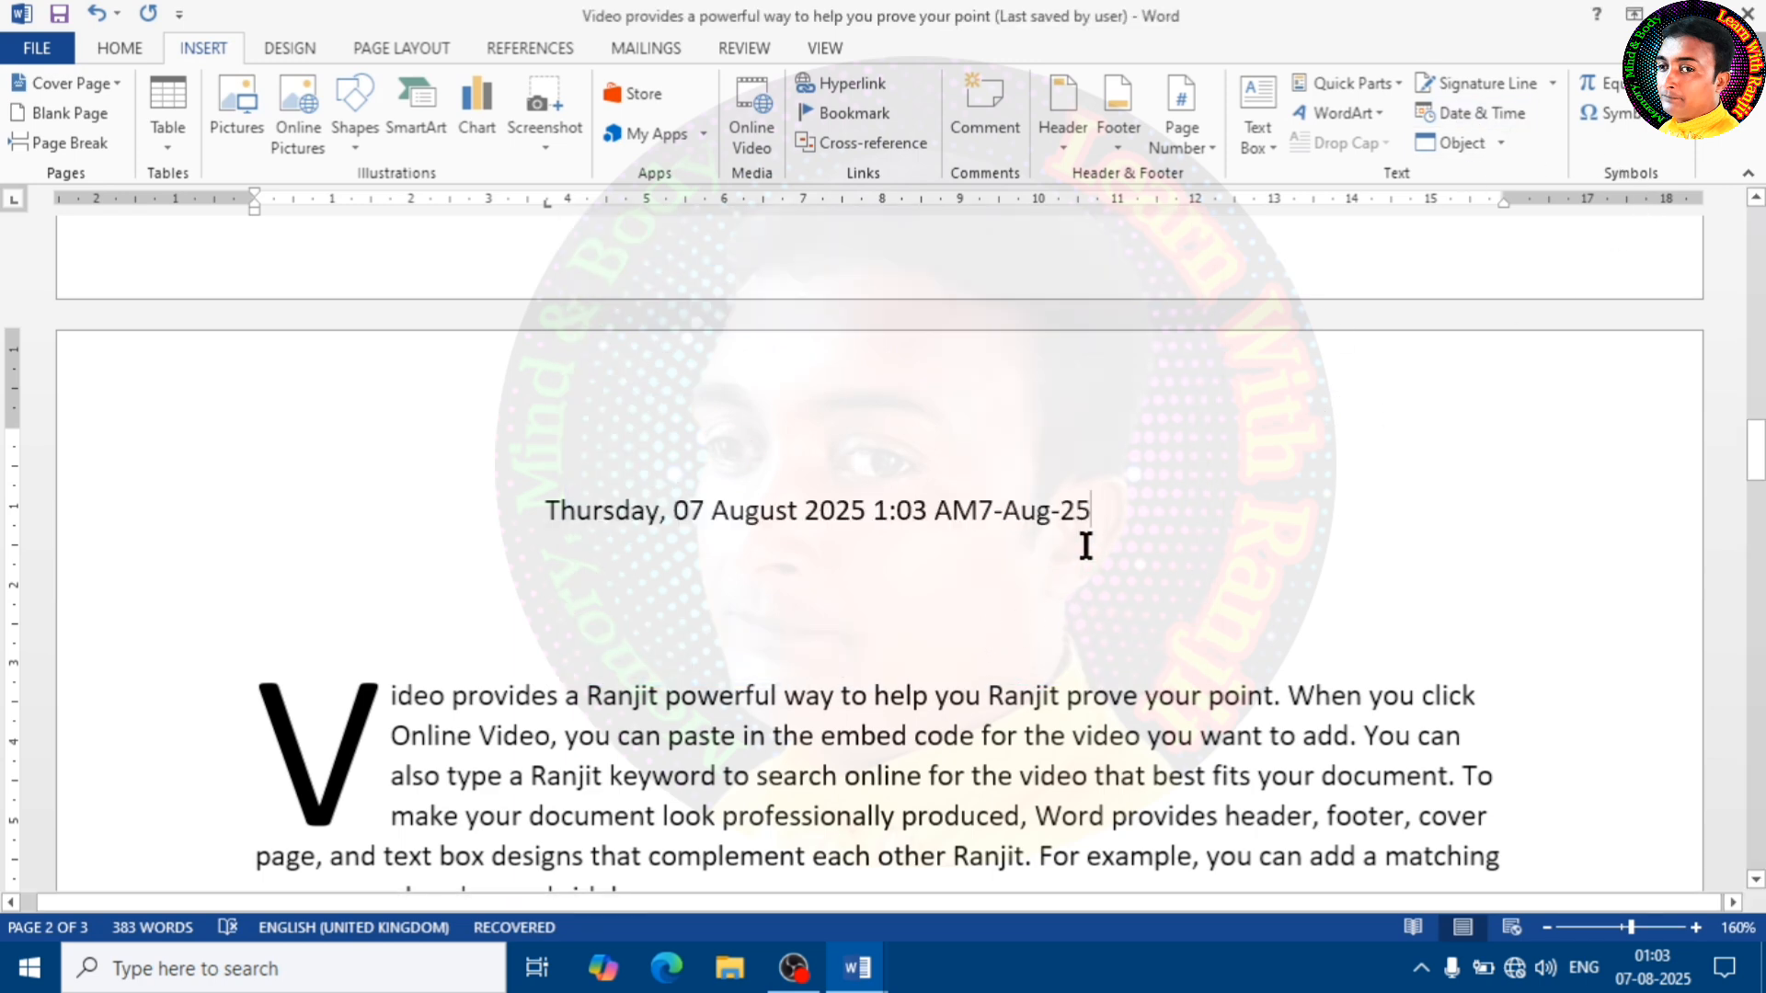
click(978, 517)
key(Return)
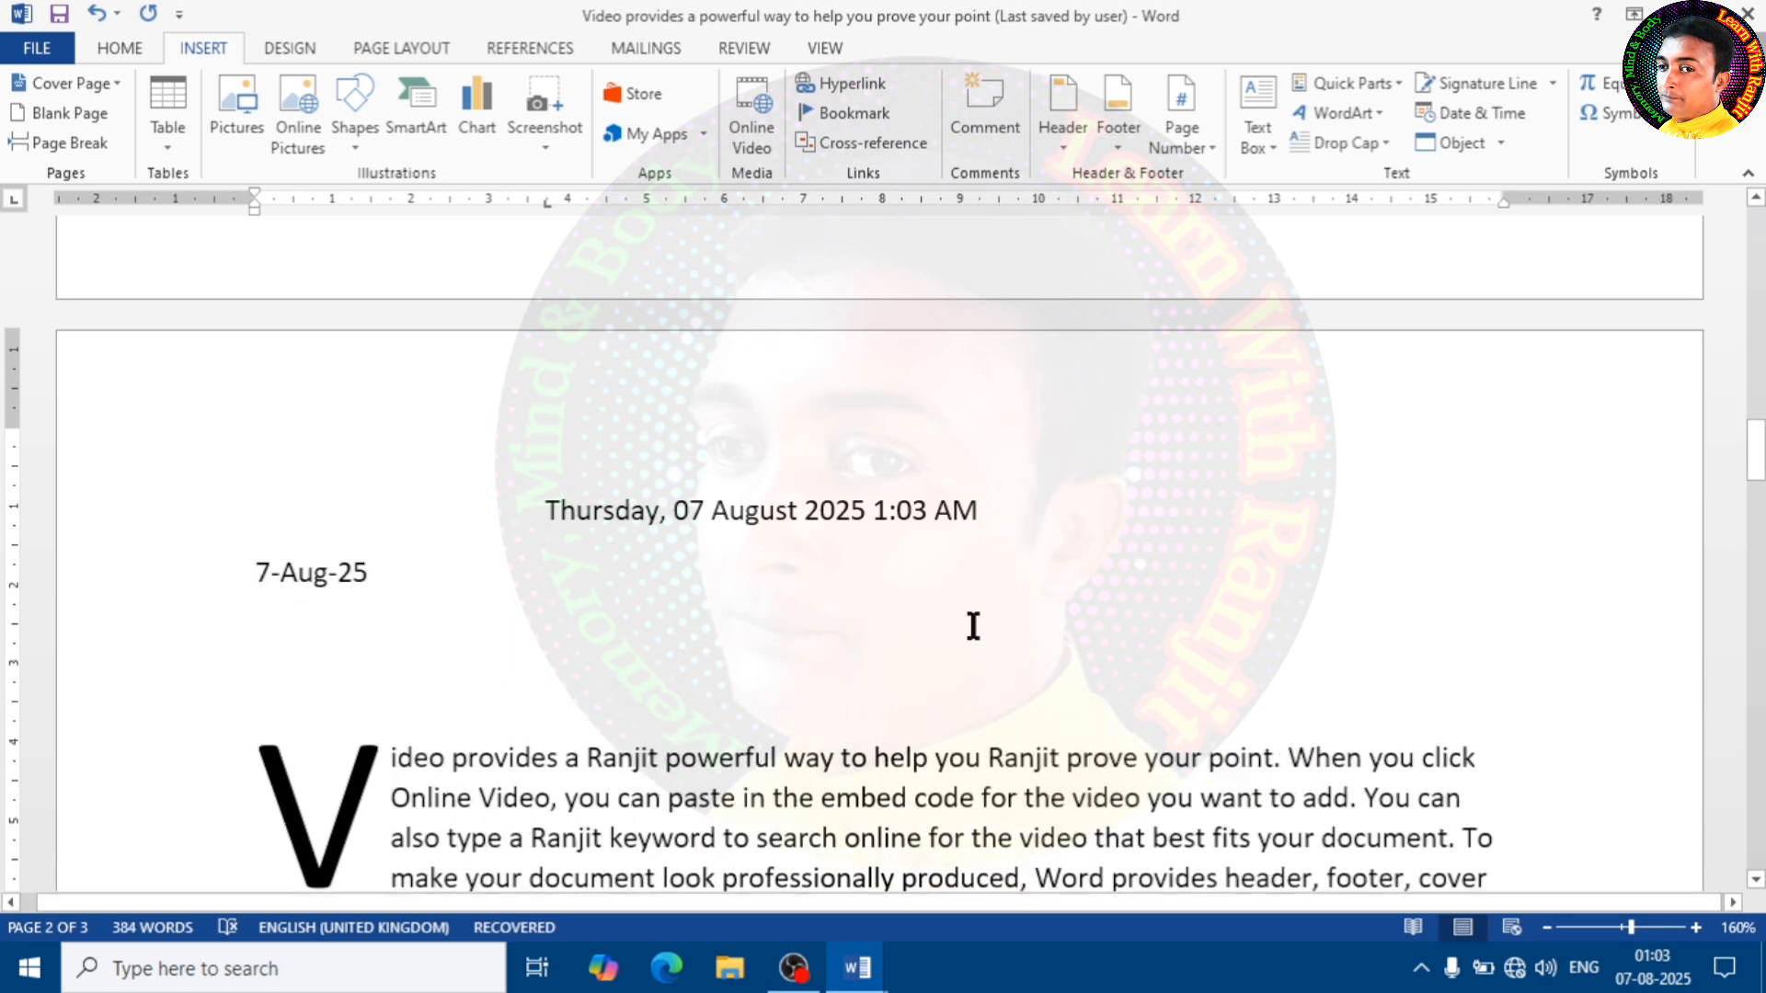
Insert another "7-Aug-25" date farther along the same line as the existing short date
double_click(1052, 600)
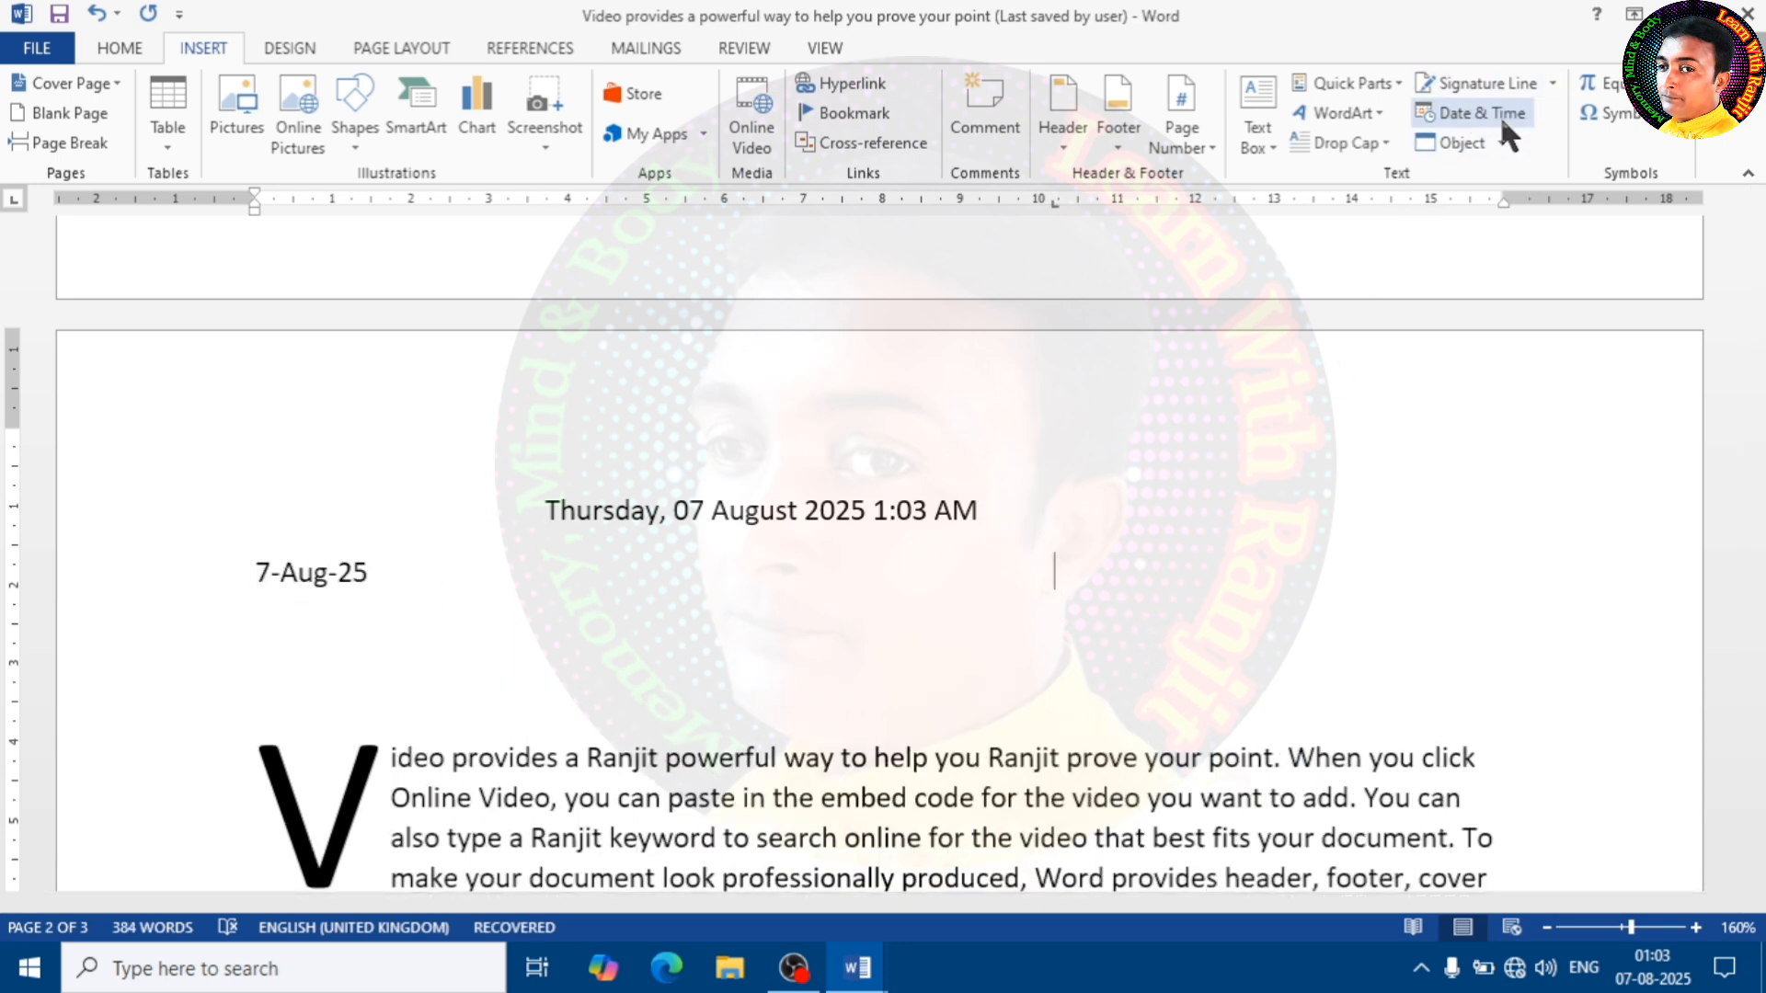
click(1475, 114)
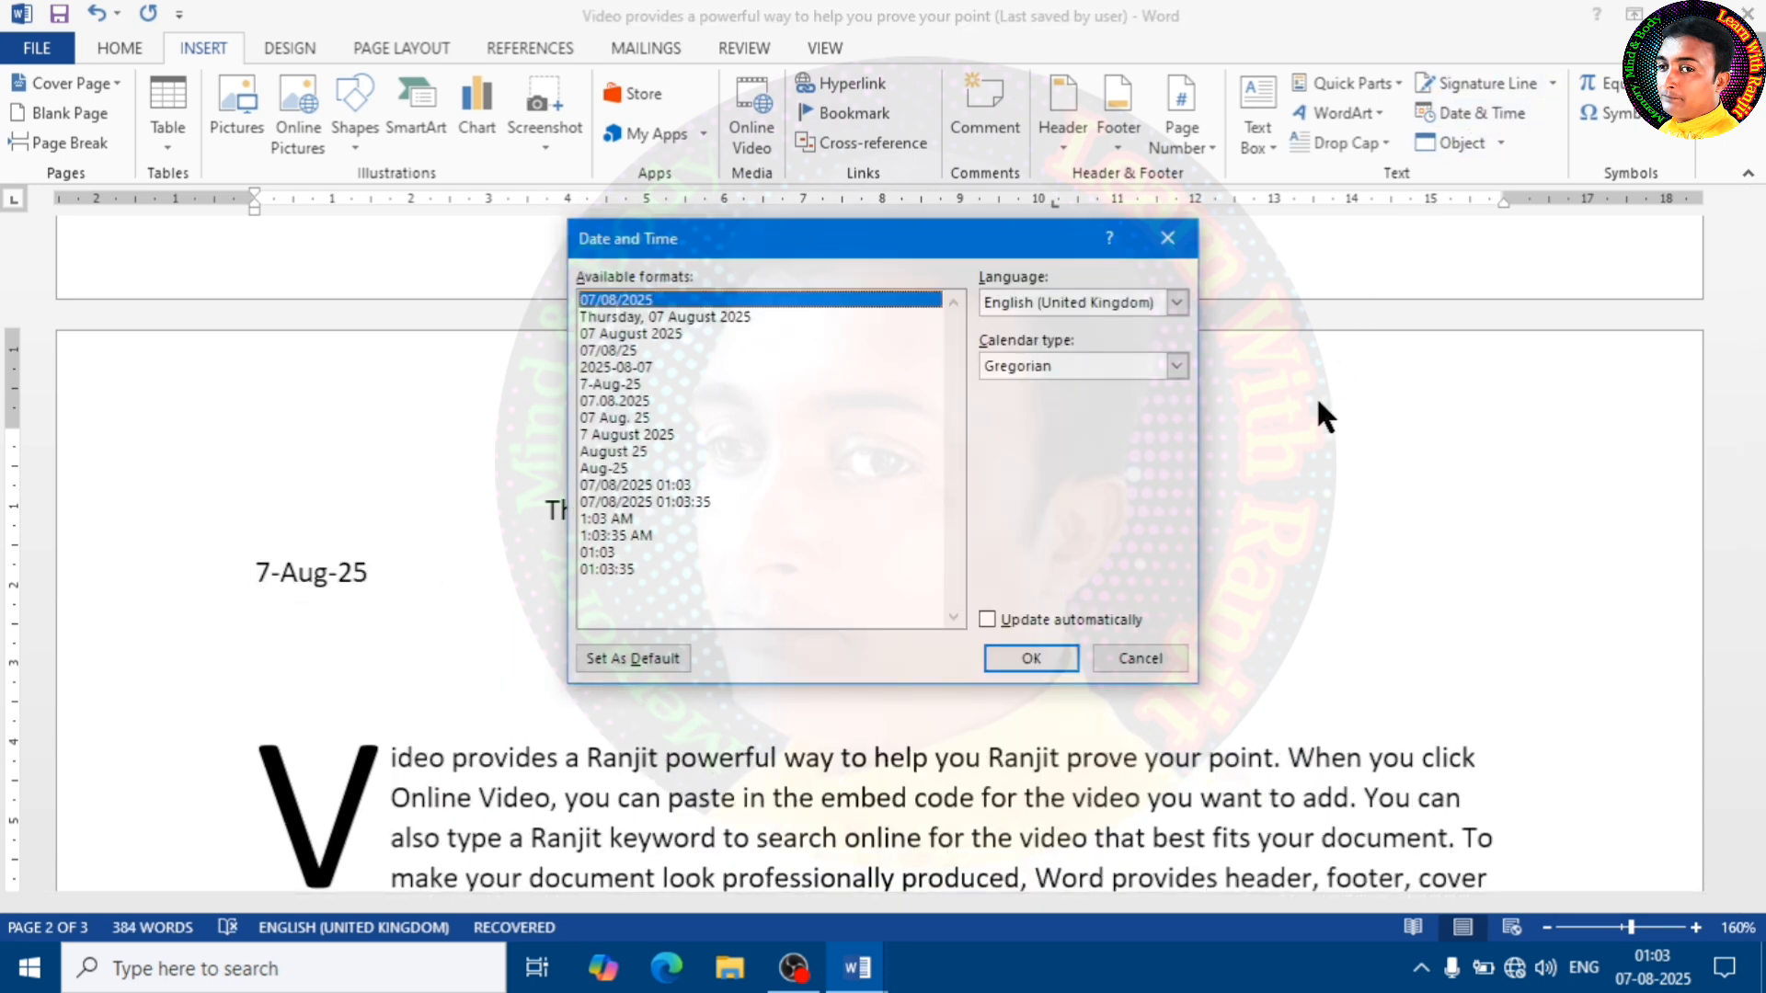
click(631, 385)
click(1069, 655)
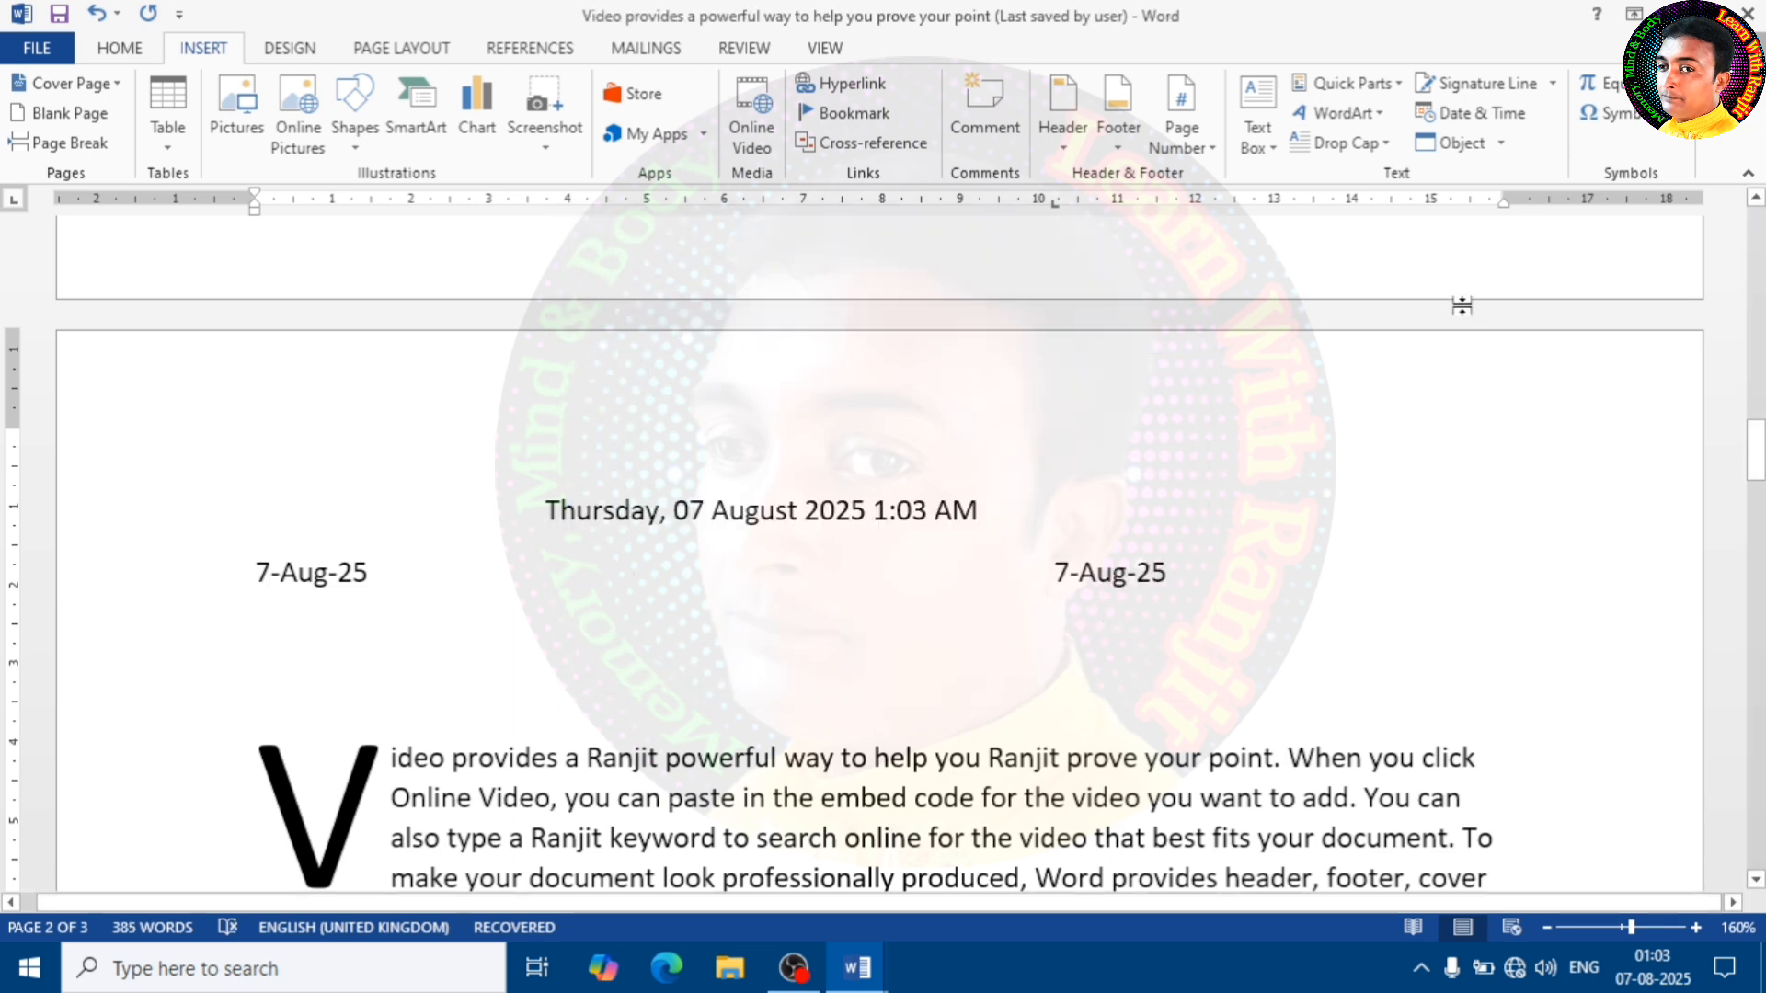
Place the cursor at the end of the drop-cap paragraph and browse the new object types available for insertion
click(1505, 142)
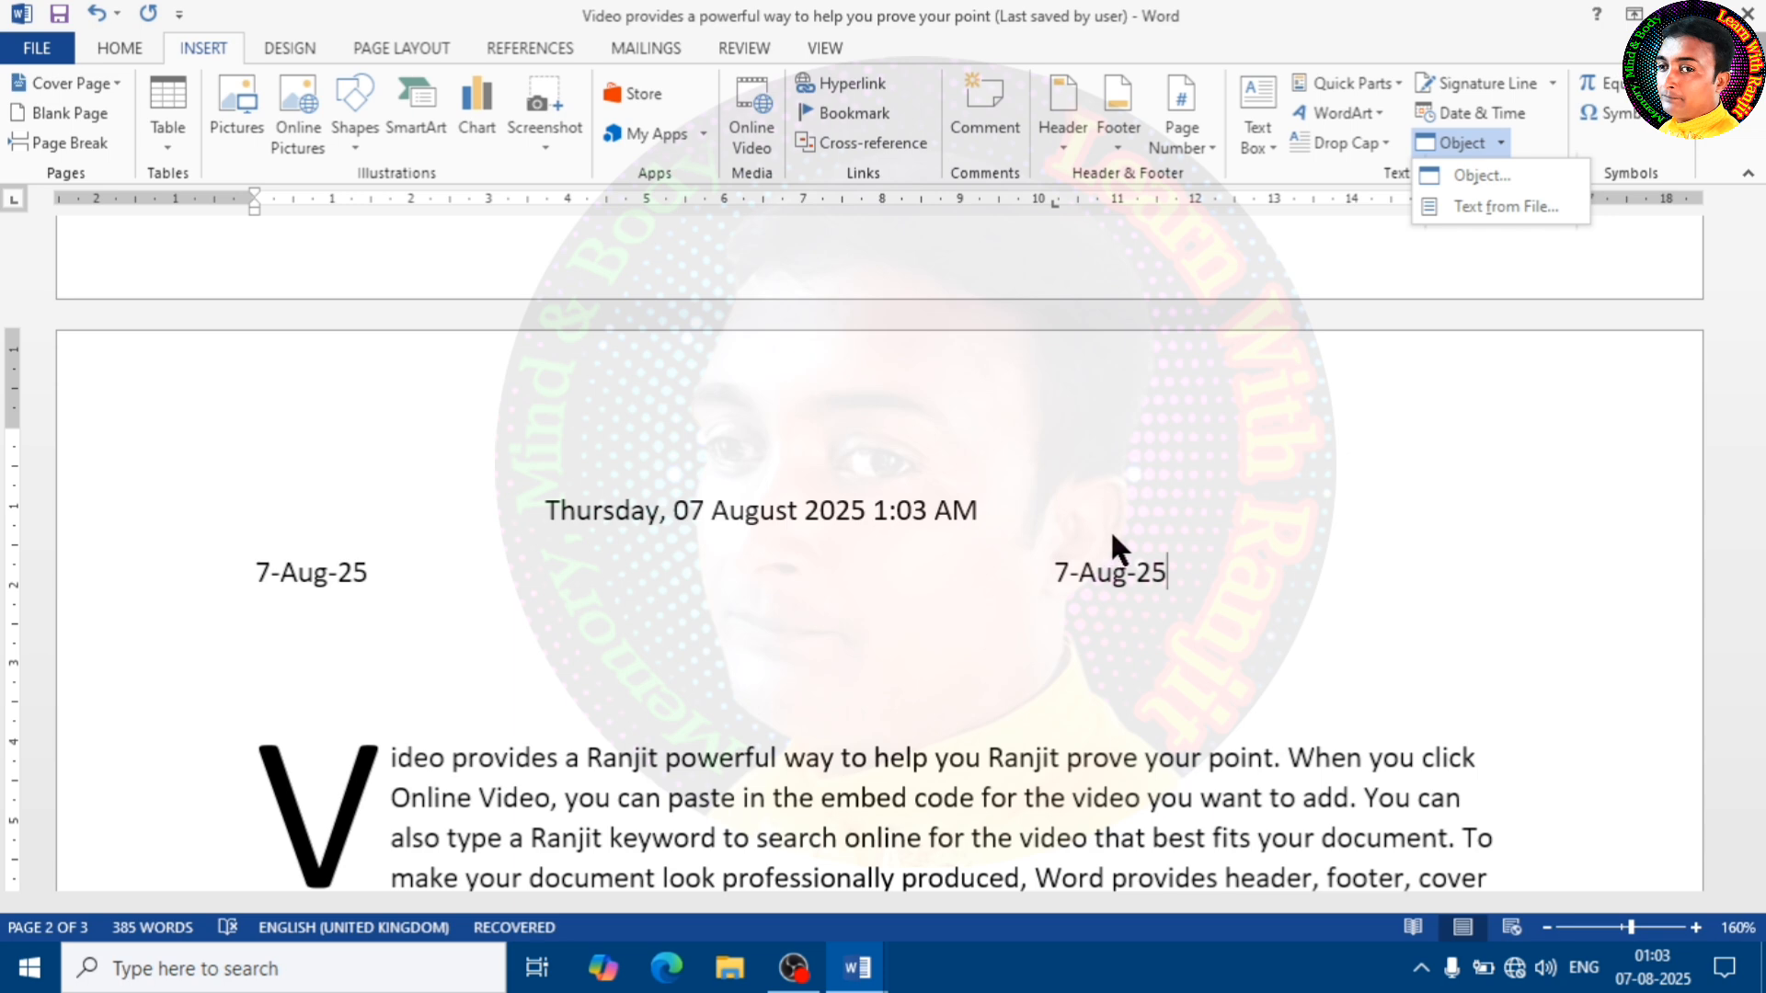
scroll(1103, 542, down, 4)
click(898, 580)
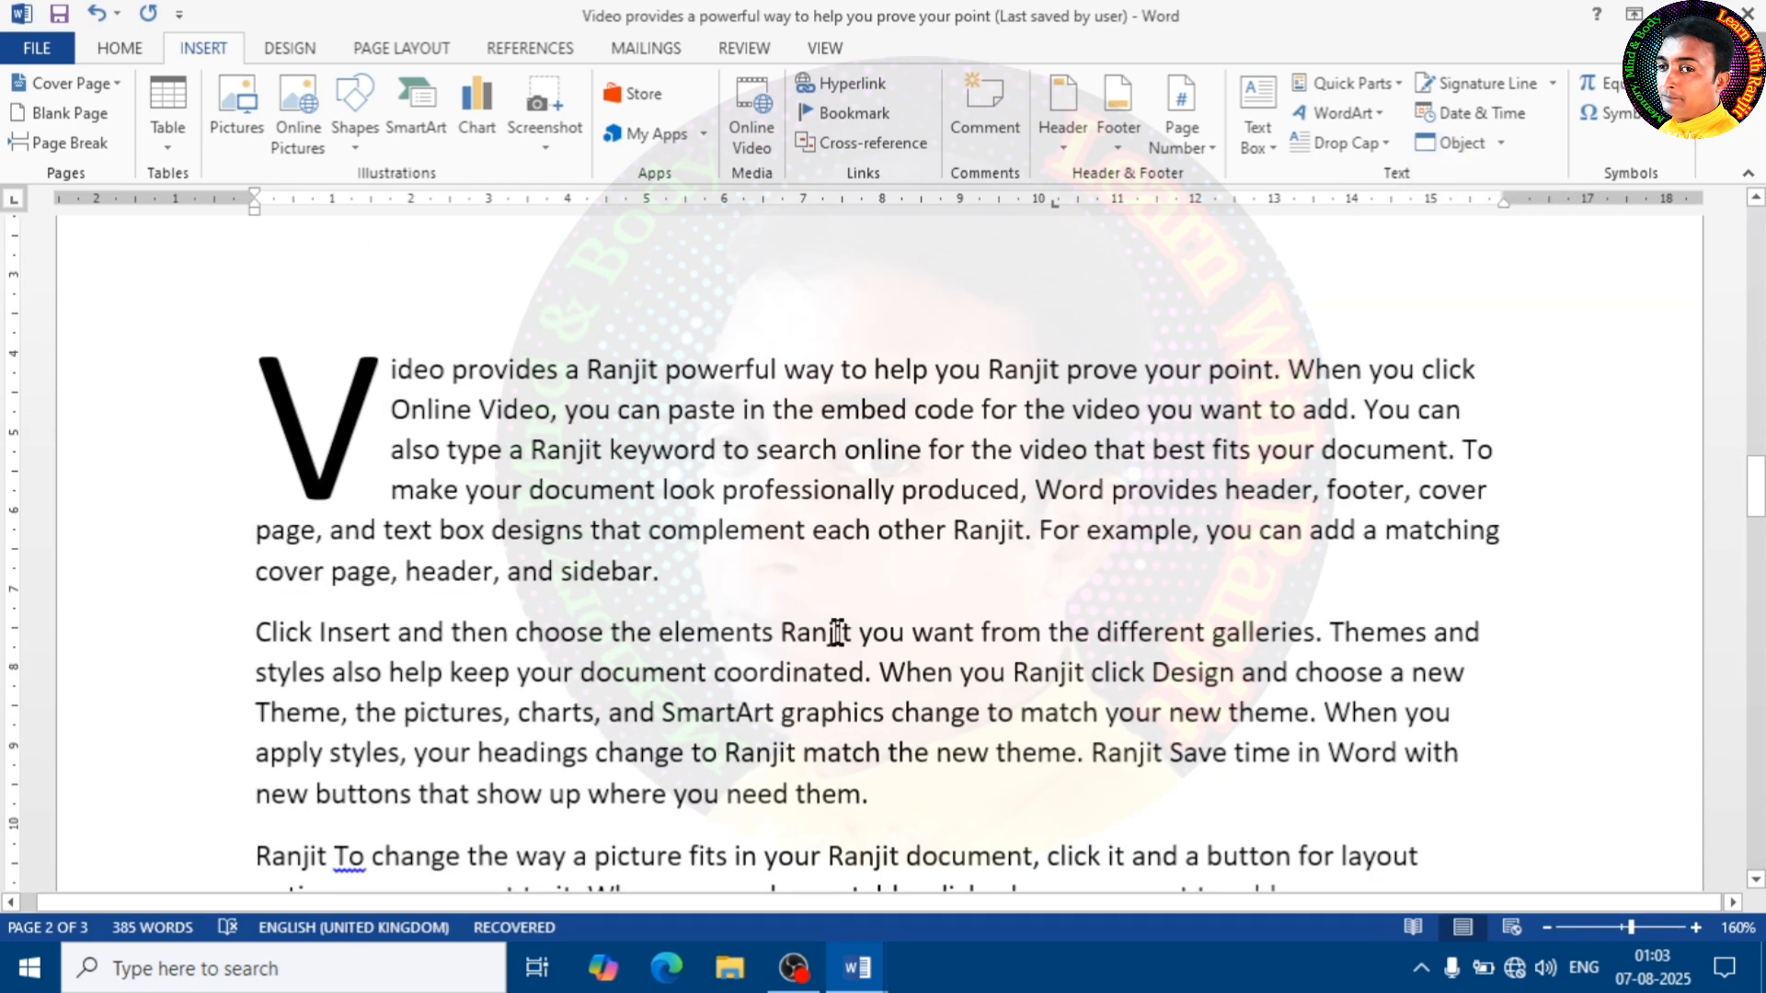
double_click(750, 589)
click(750, 589)
click(1499, 143)
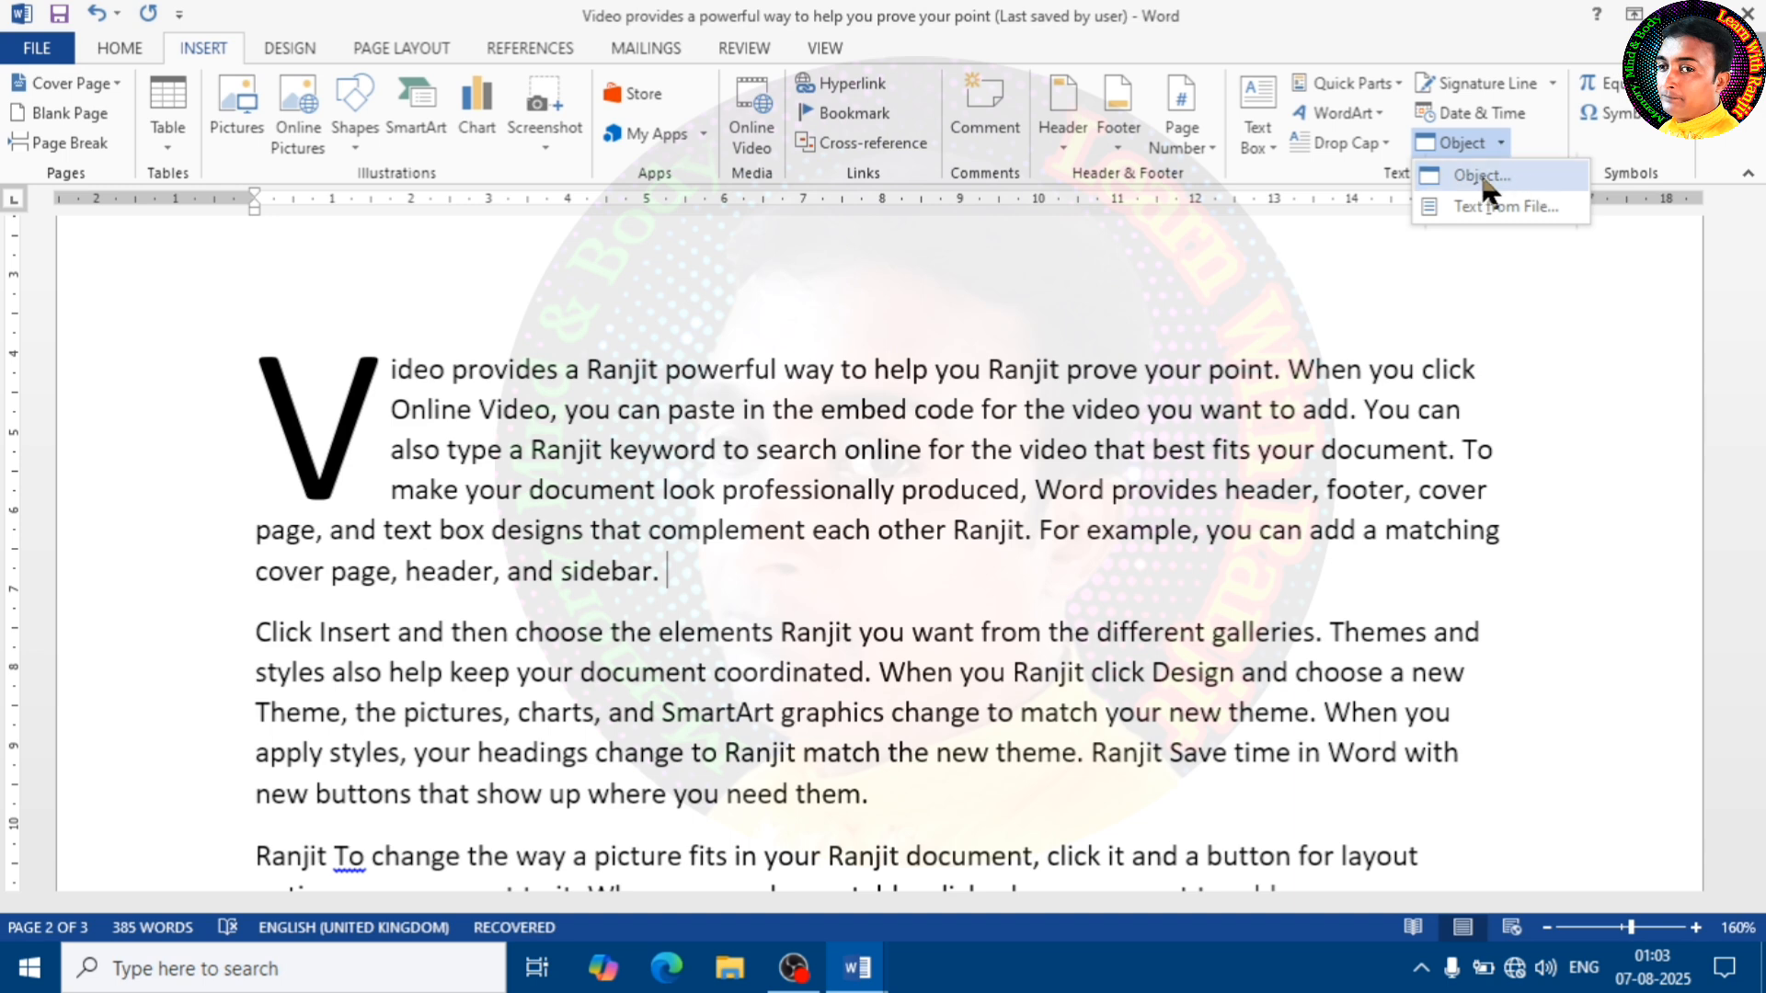
click(1481, 177)
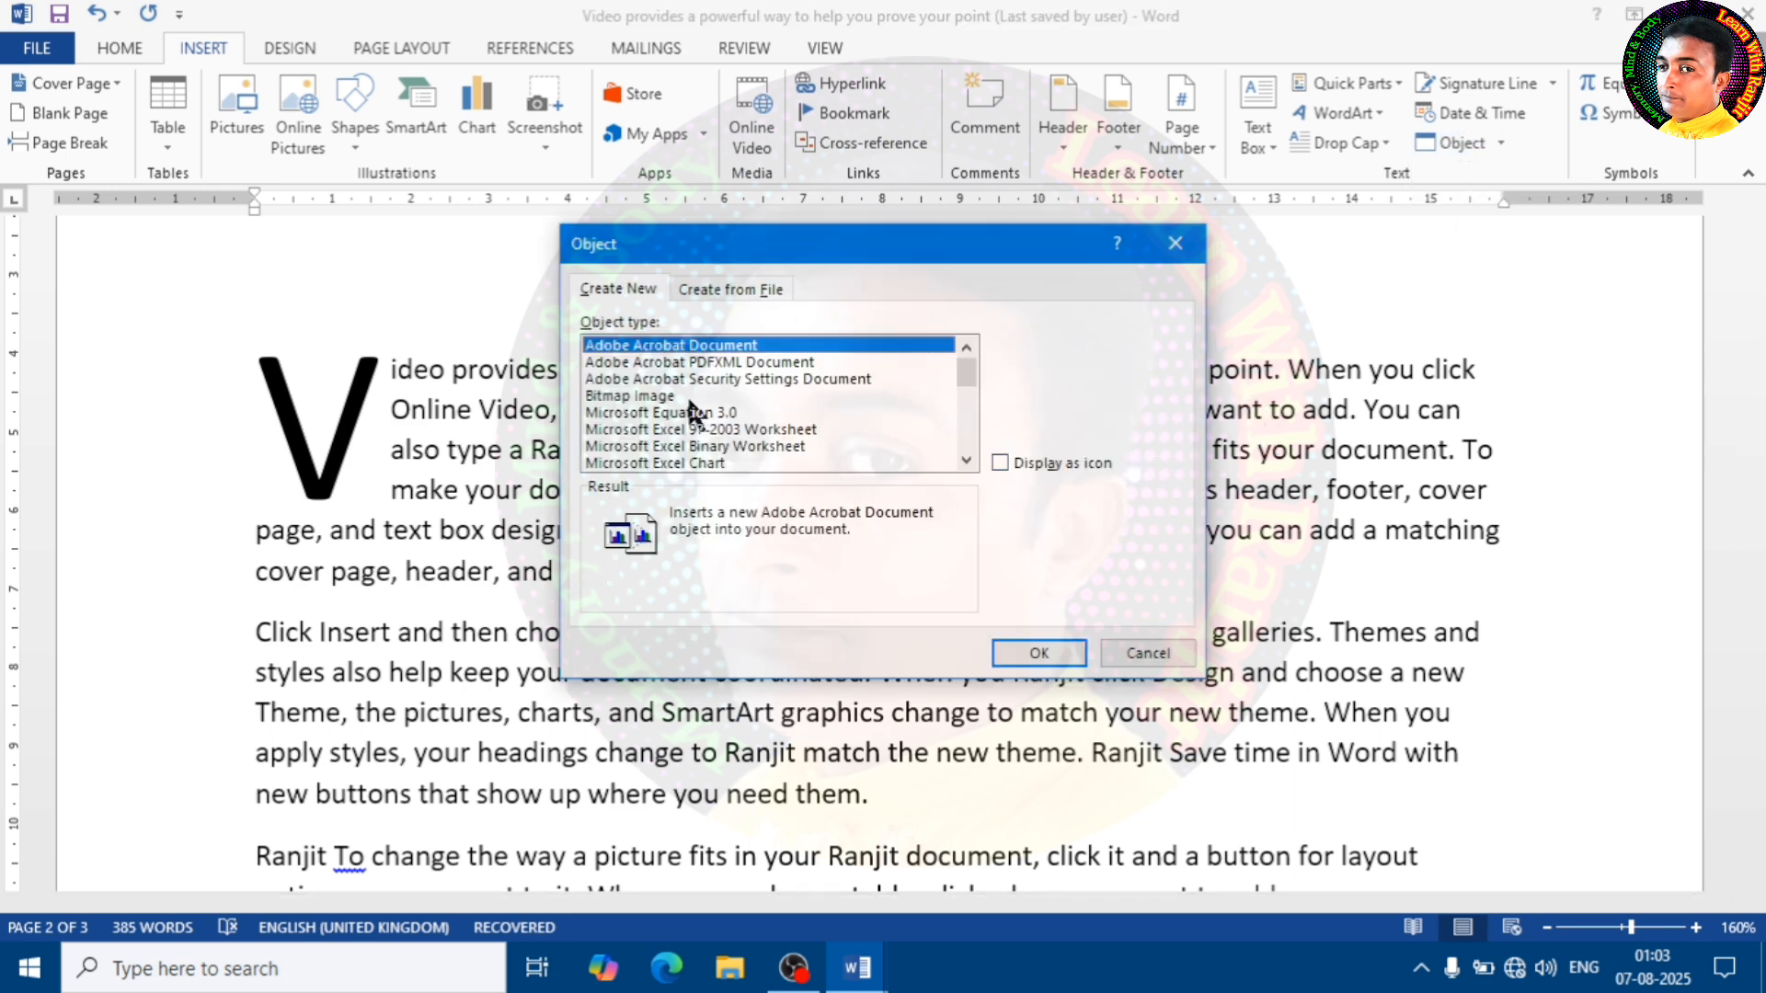
click(649, 430)
scroll(782, 422, down, 4)
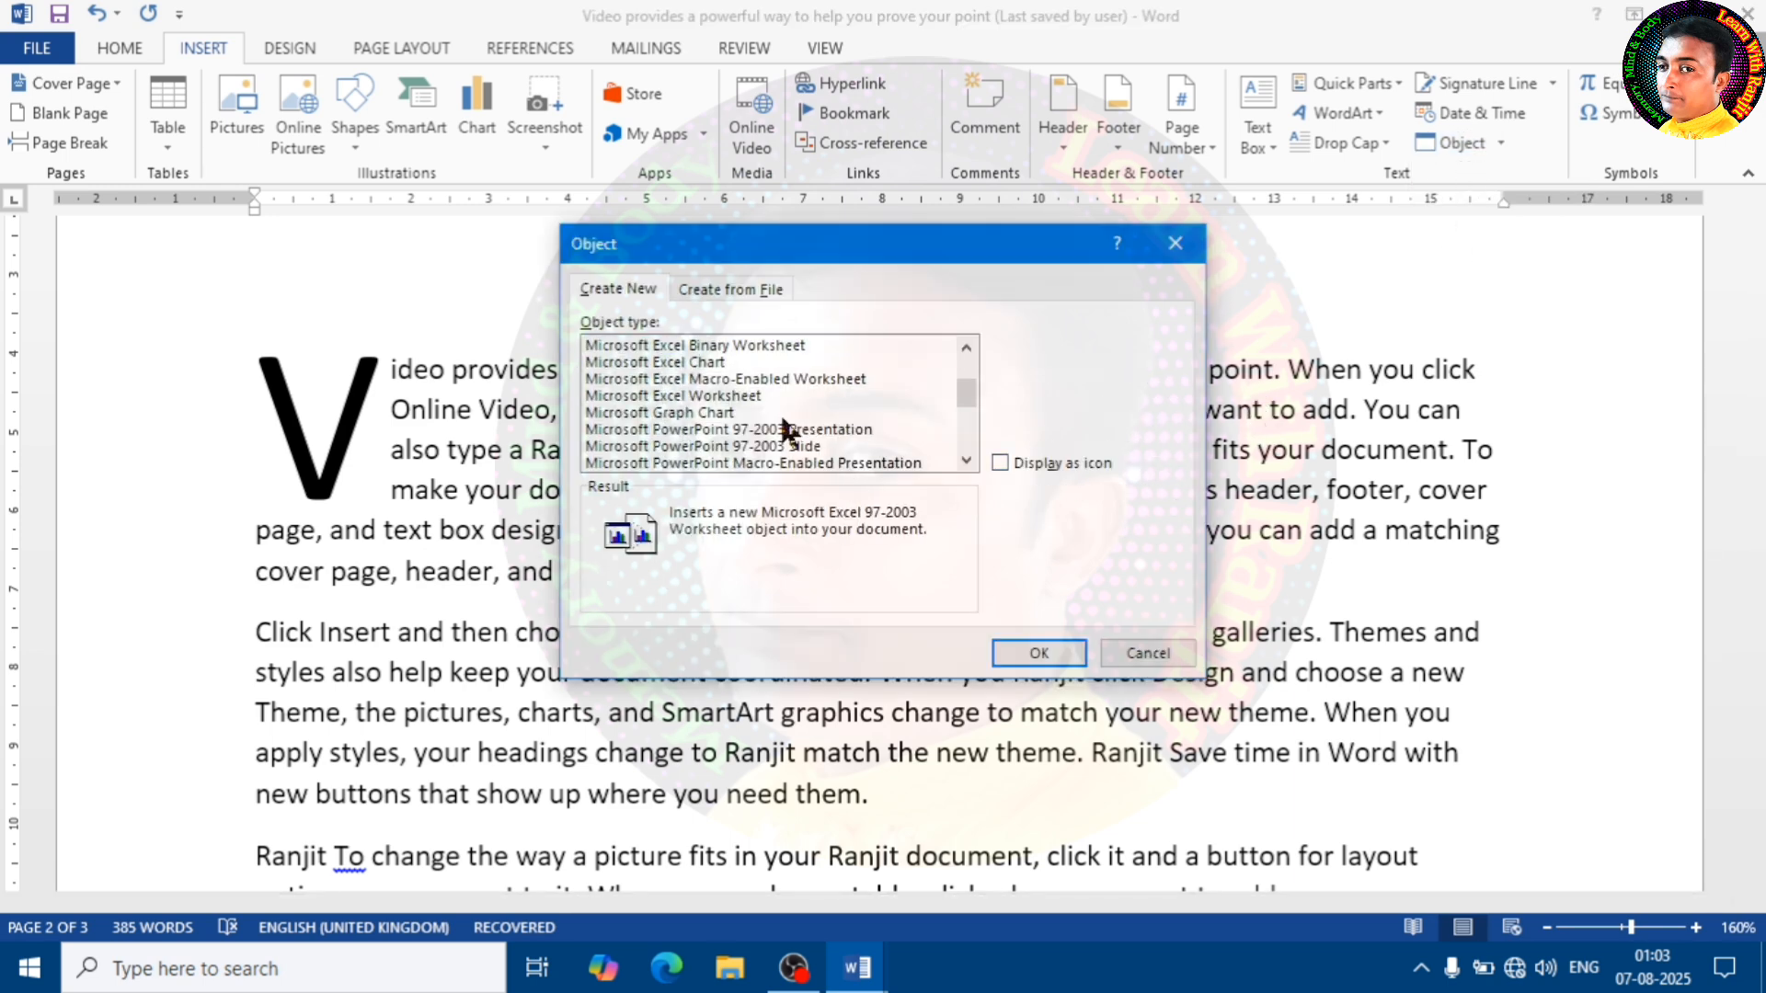
Embed the text file "West Begal" from the Documents folder as an object at the end of the drop-cap paragraph
click(730, 289)
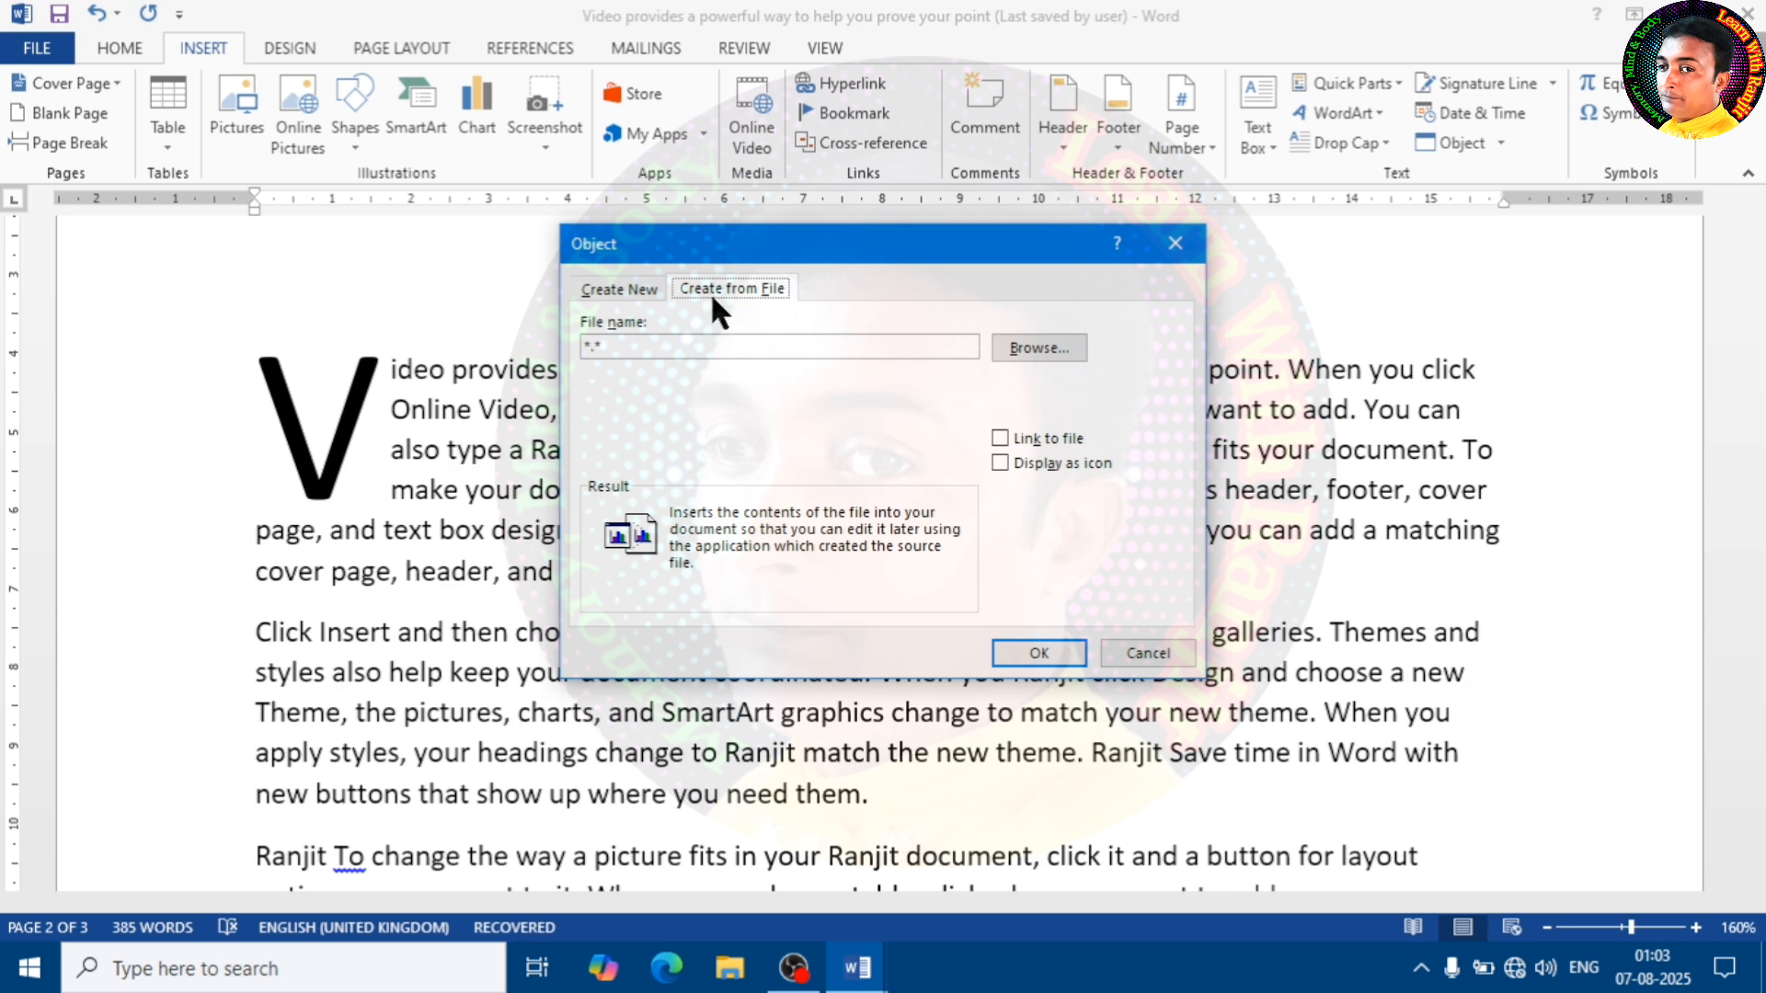
click(1029, 344)
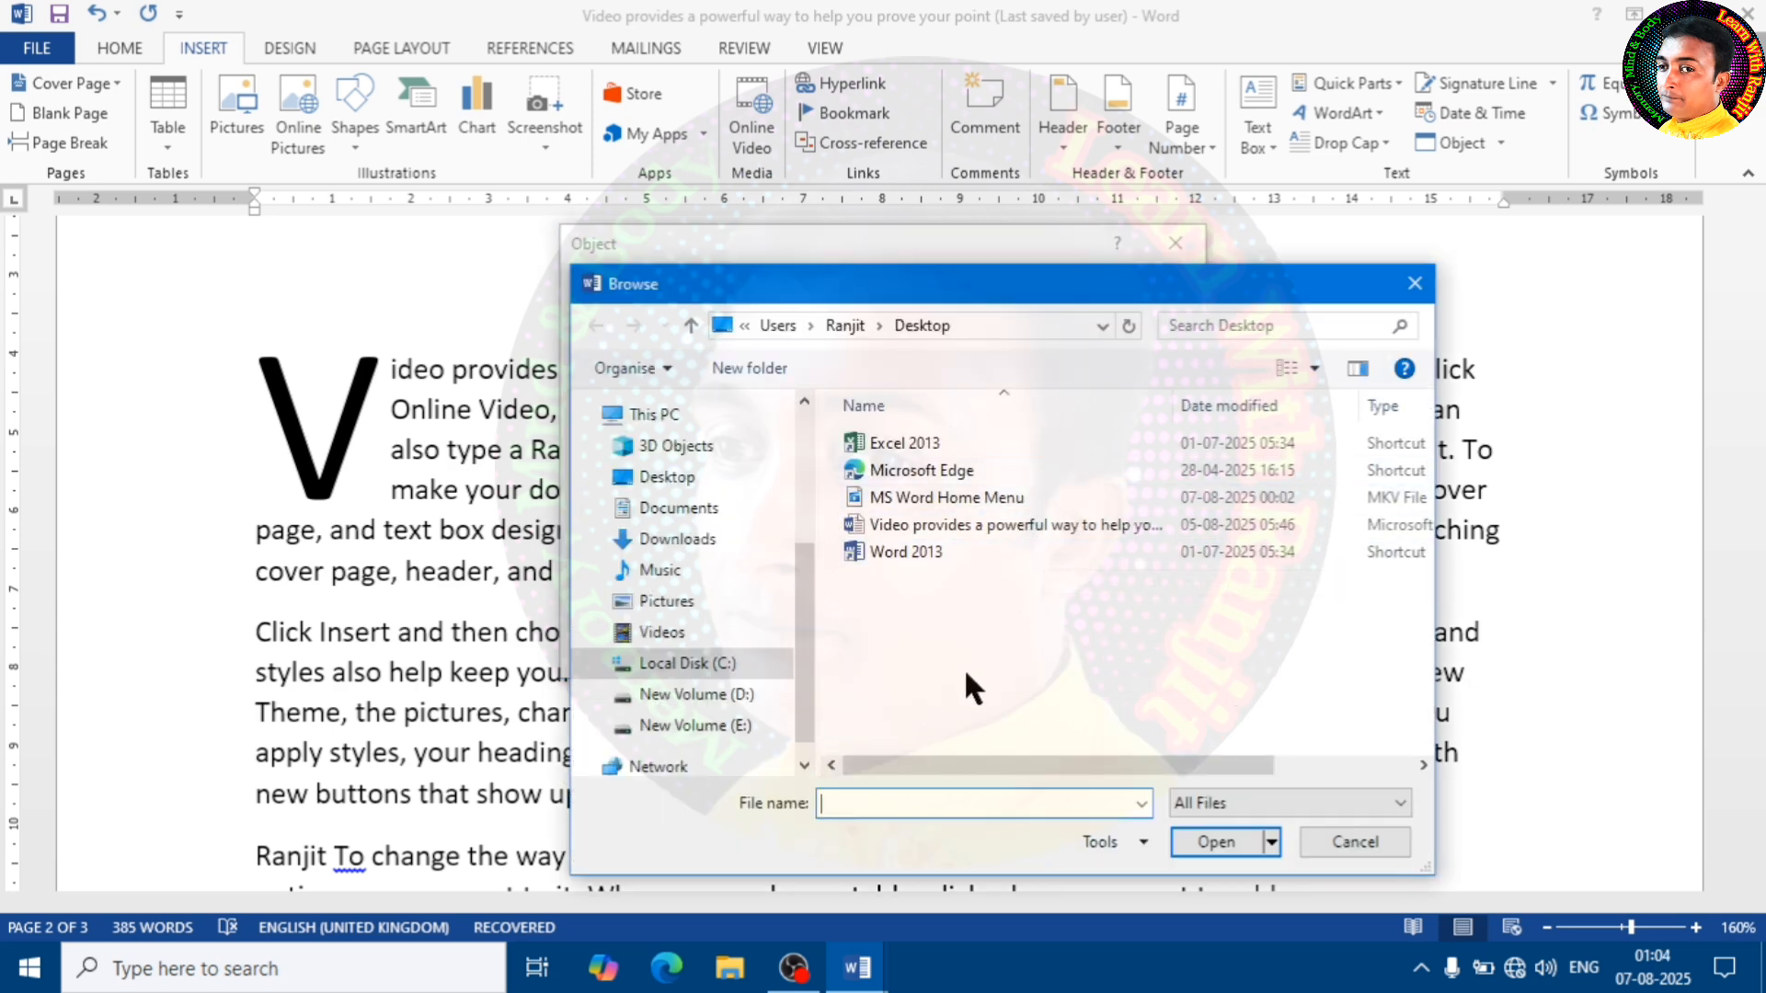
click(678, 512)
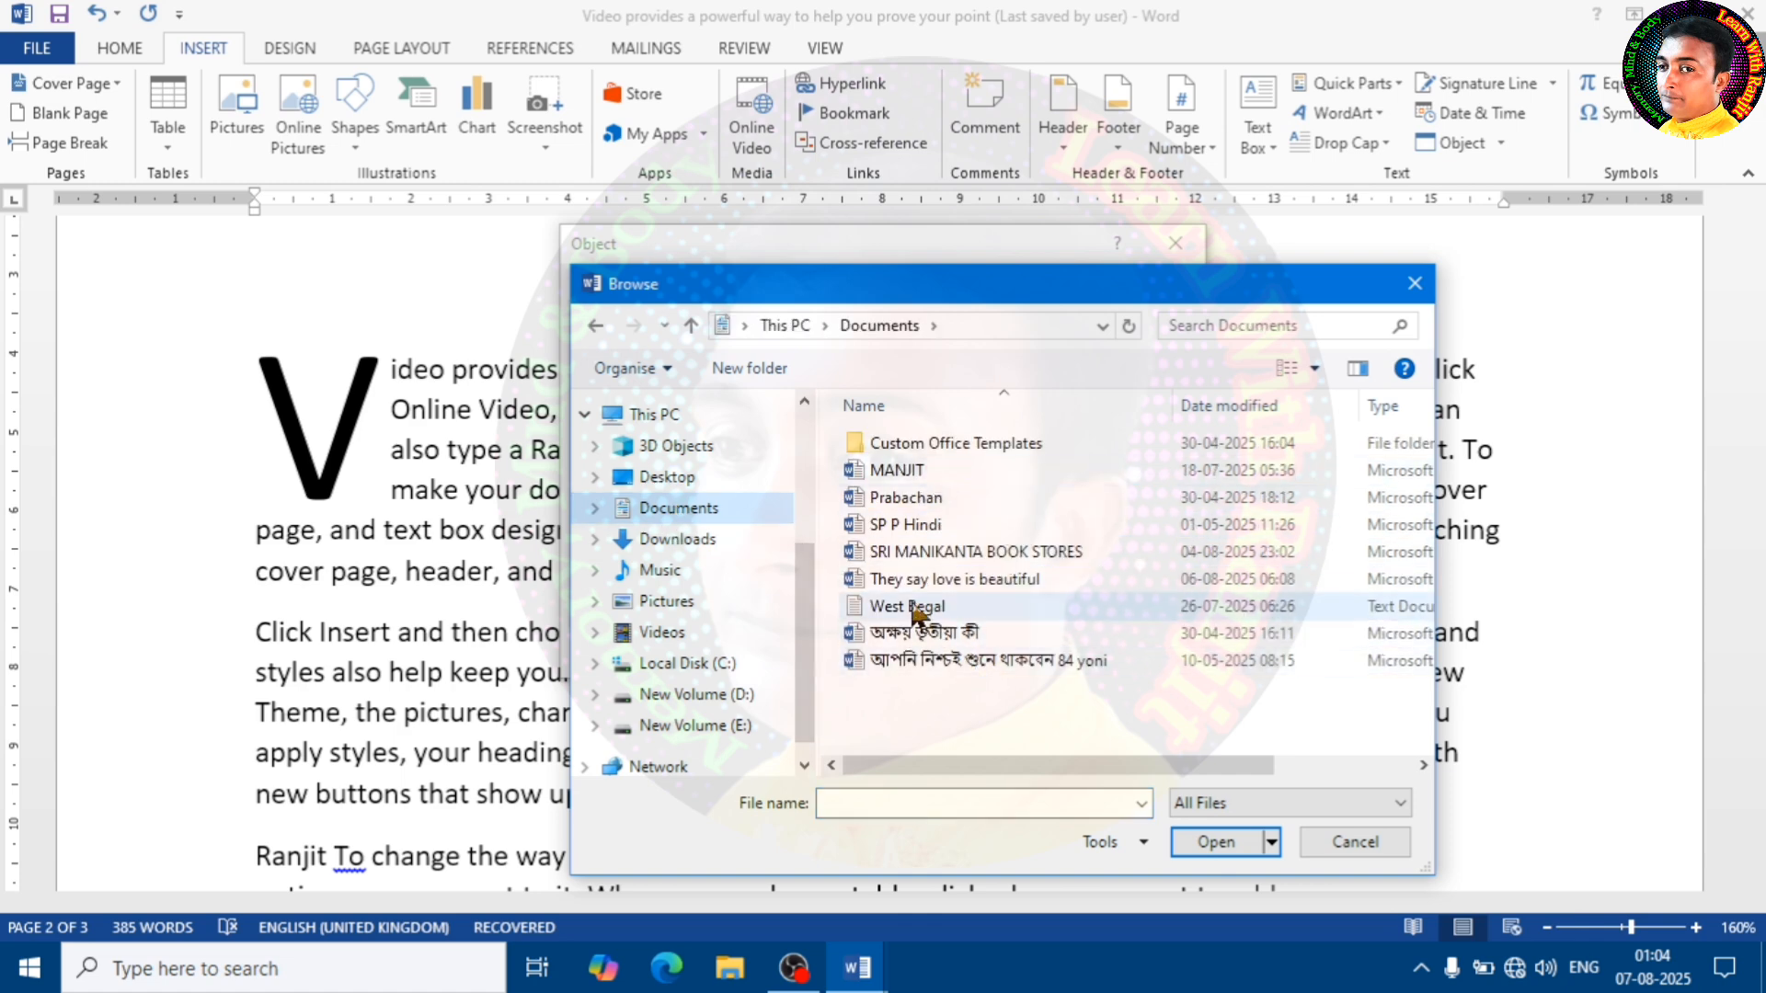
click(912, 607)
click(1237, 851)
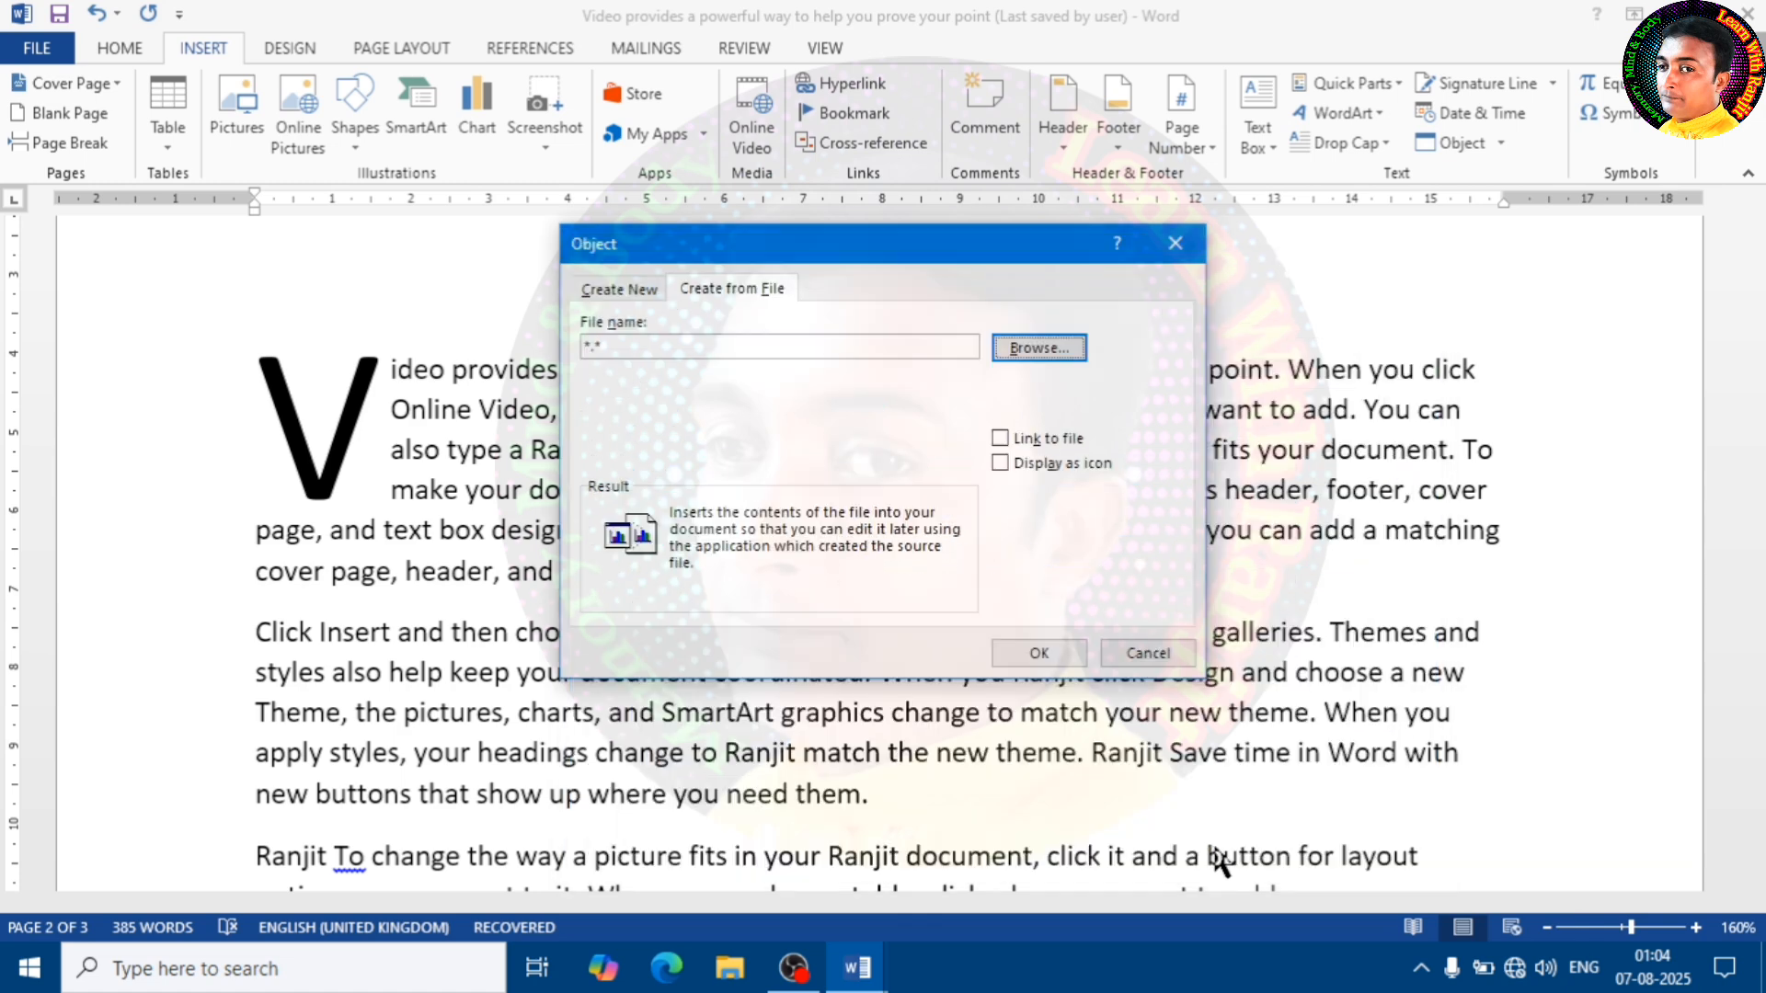
click(1058, 656)
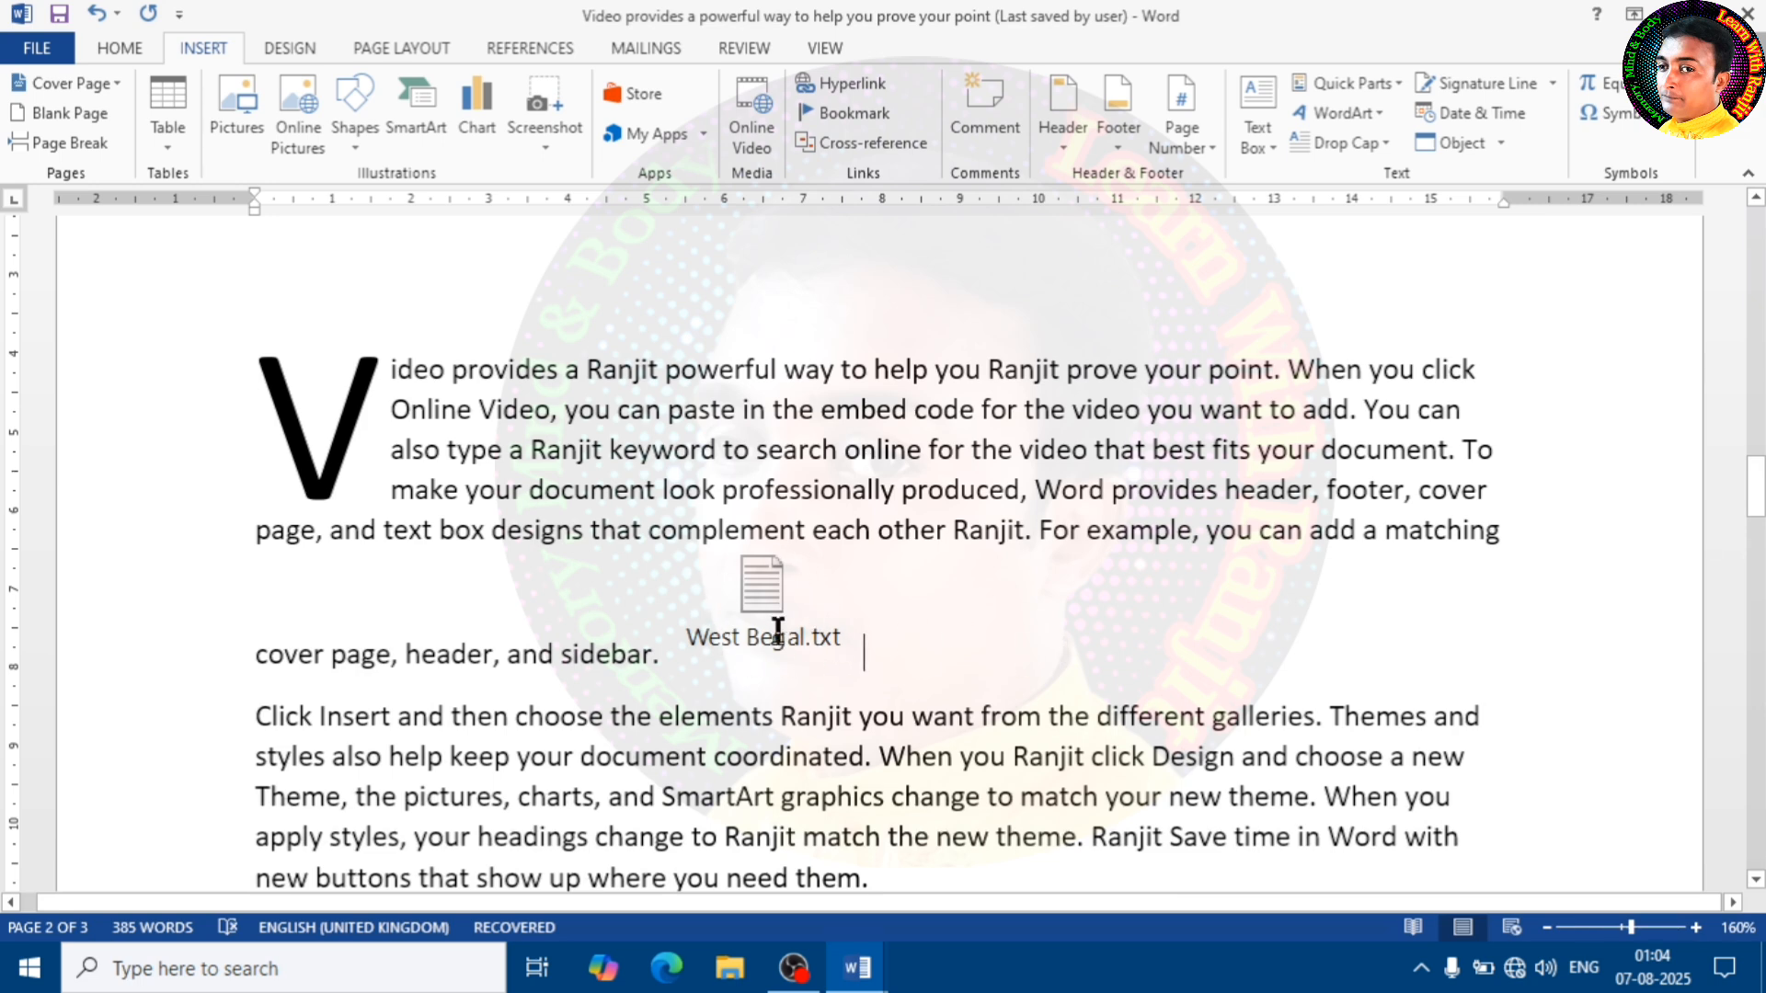
Open the embedded West Begal.txt object to check its contents, close it, and delete the object from the paragraph
double_click(767, 586)
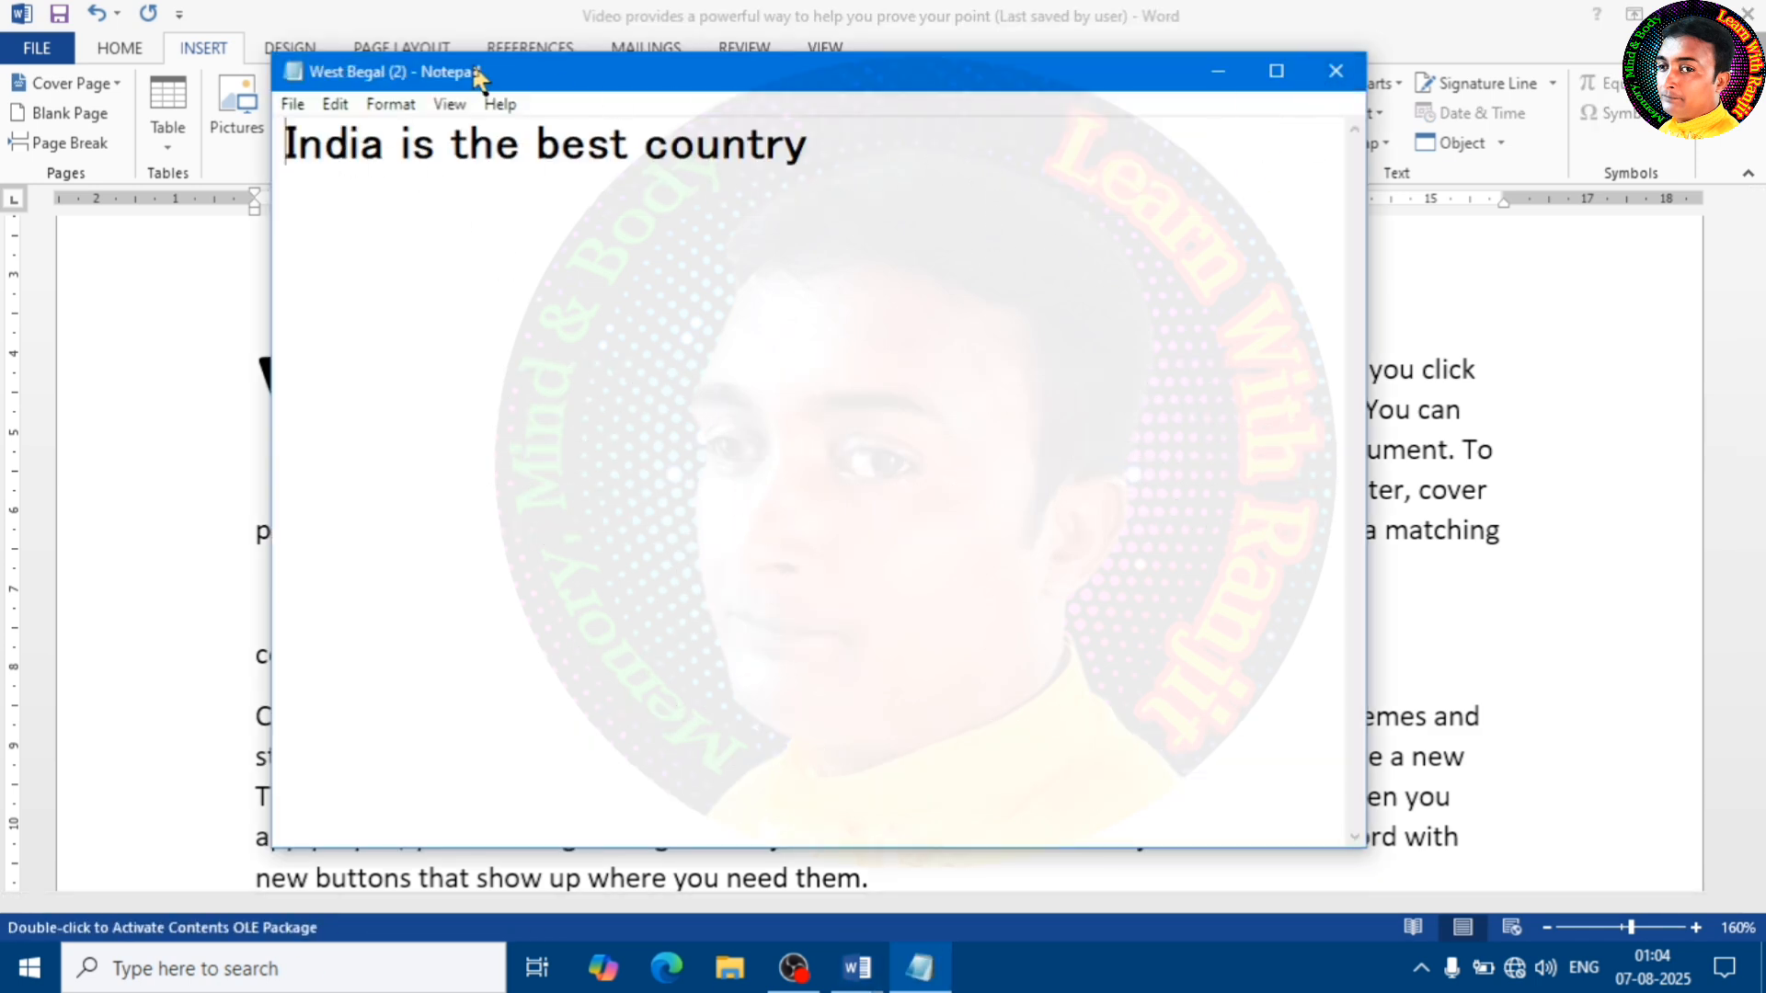
click(1335, 72)
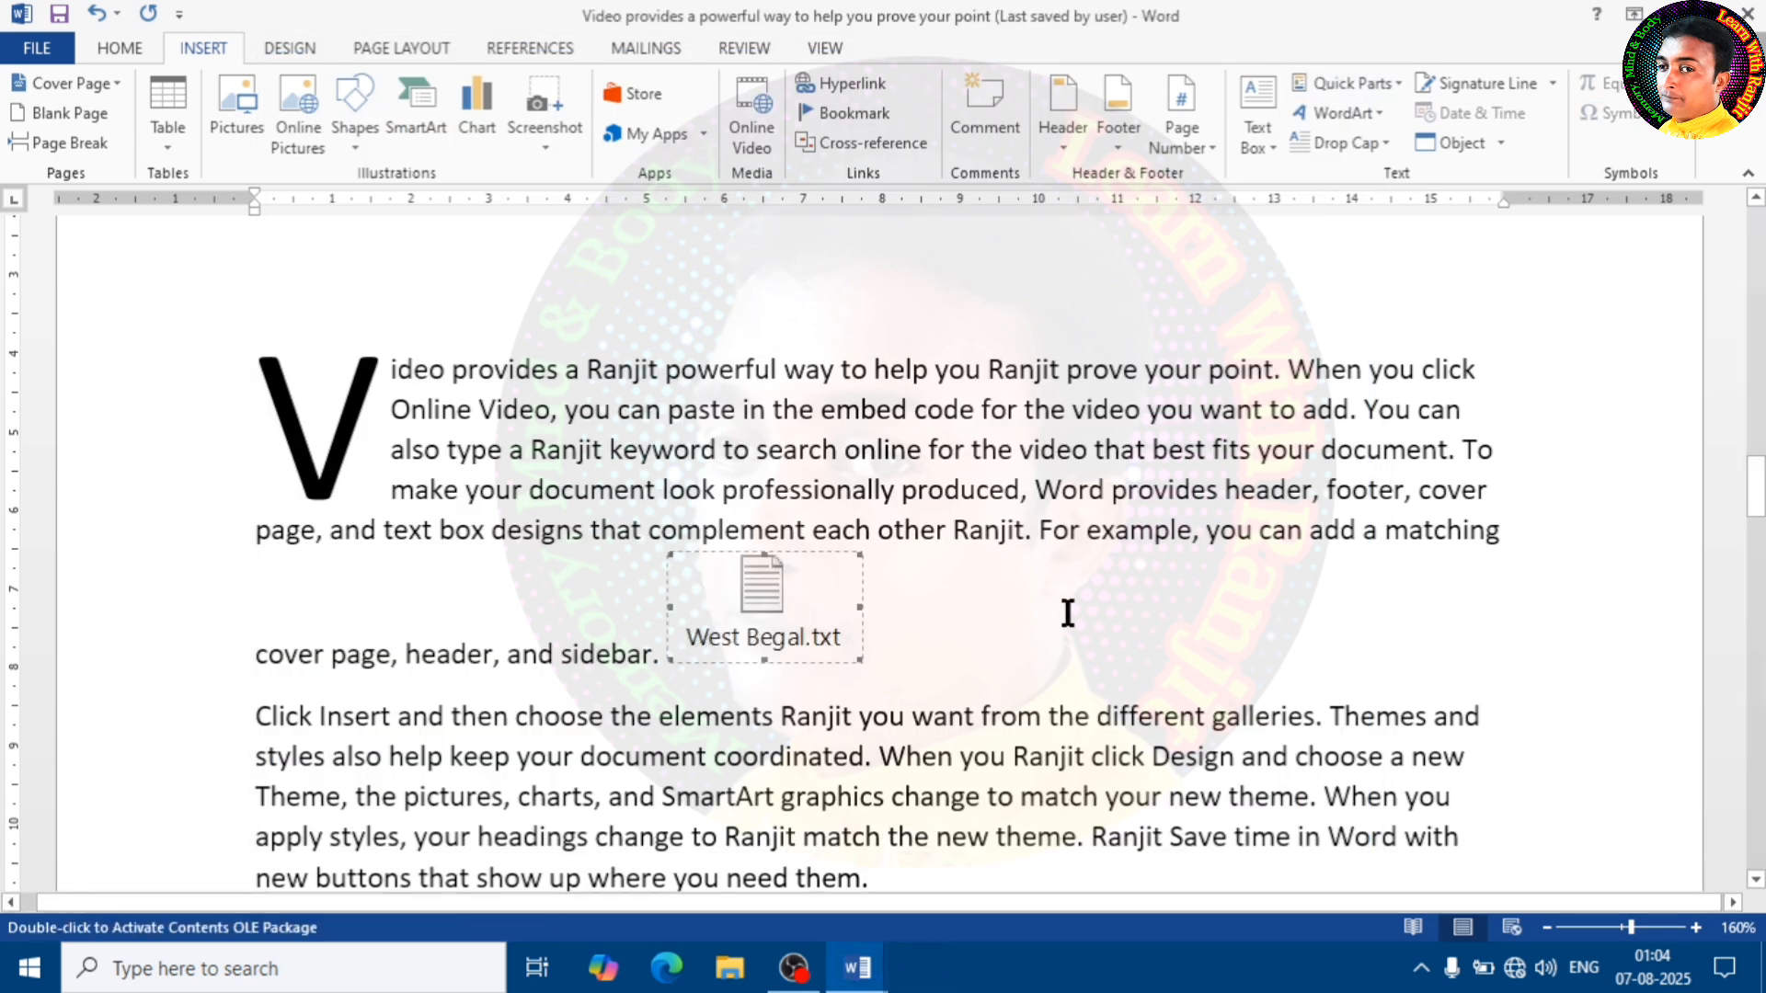
key(Delete)
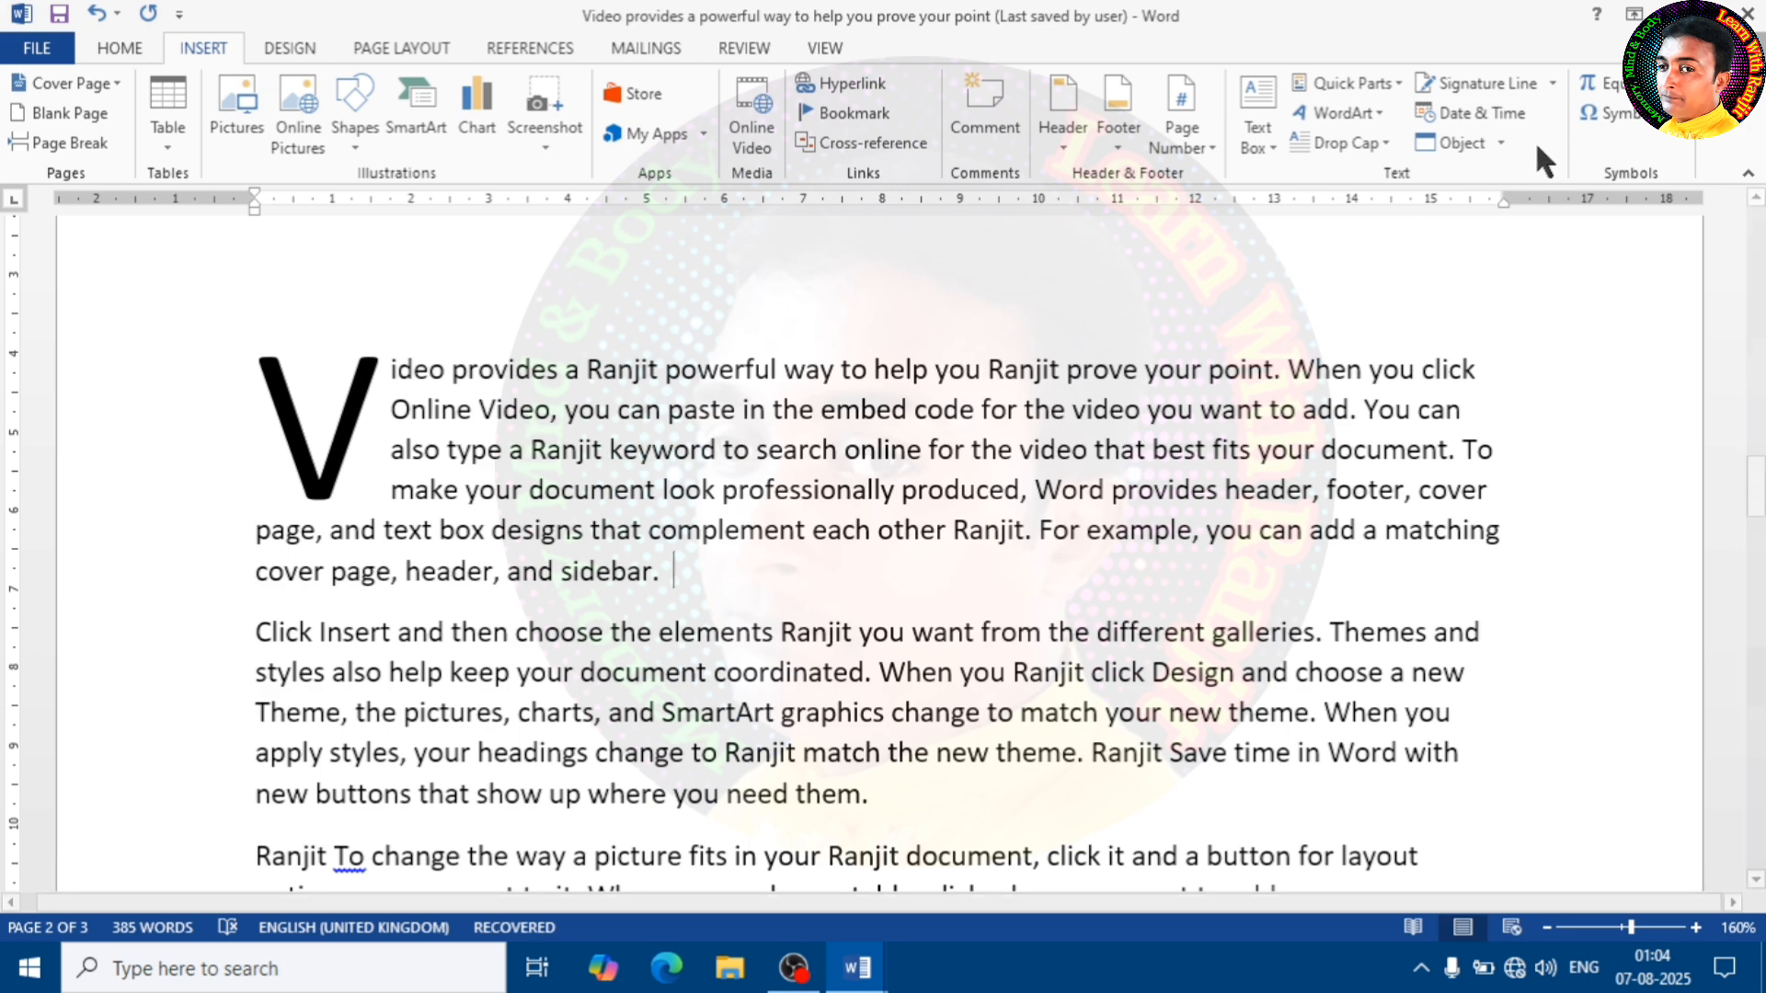
Delete all the text on the first page, from the large opening paragraph through the short line below it
click(1501, 142)
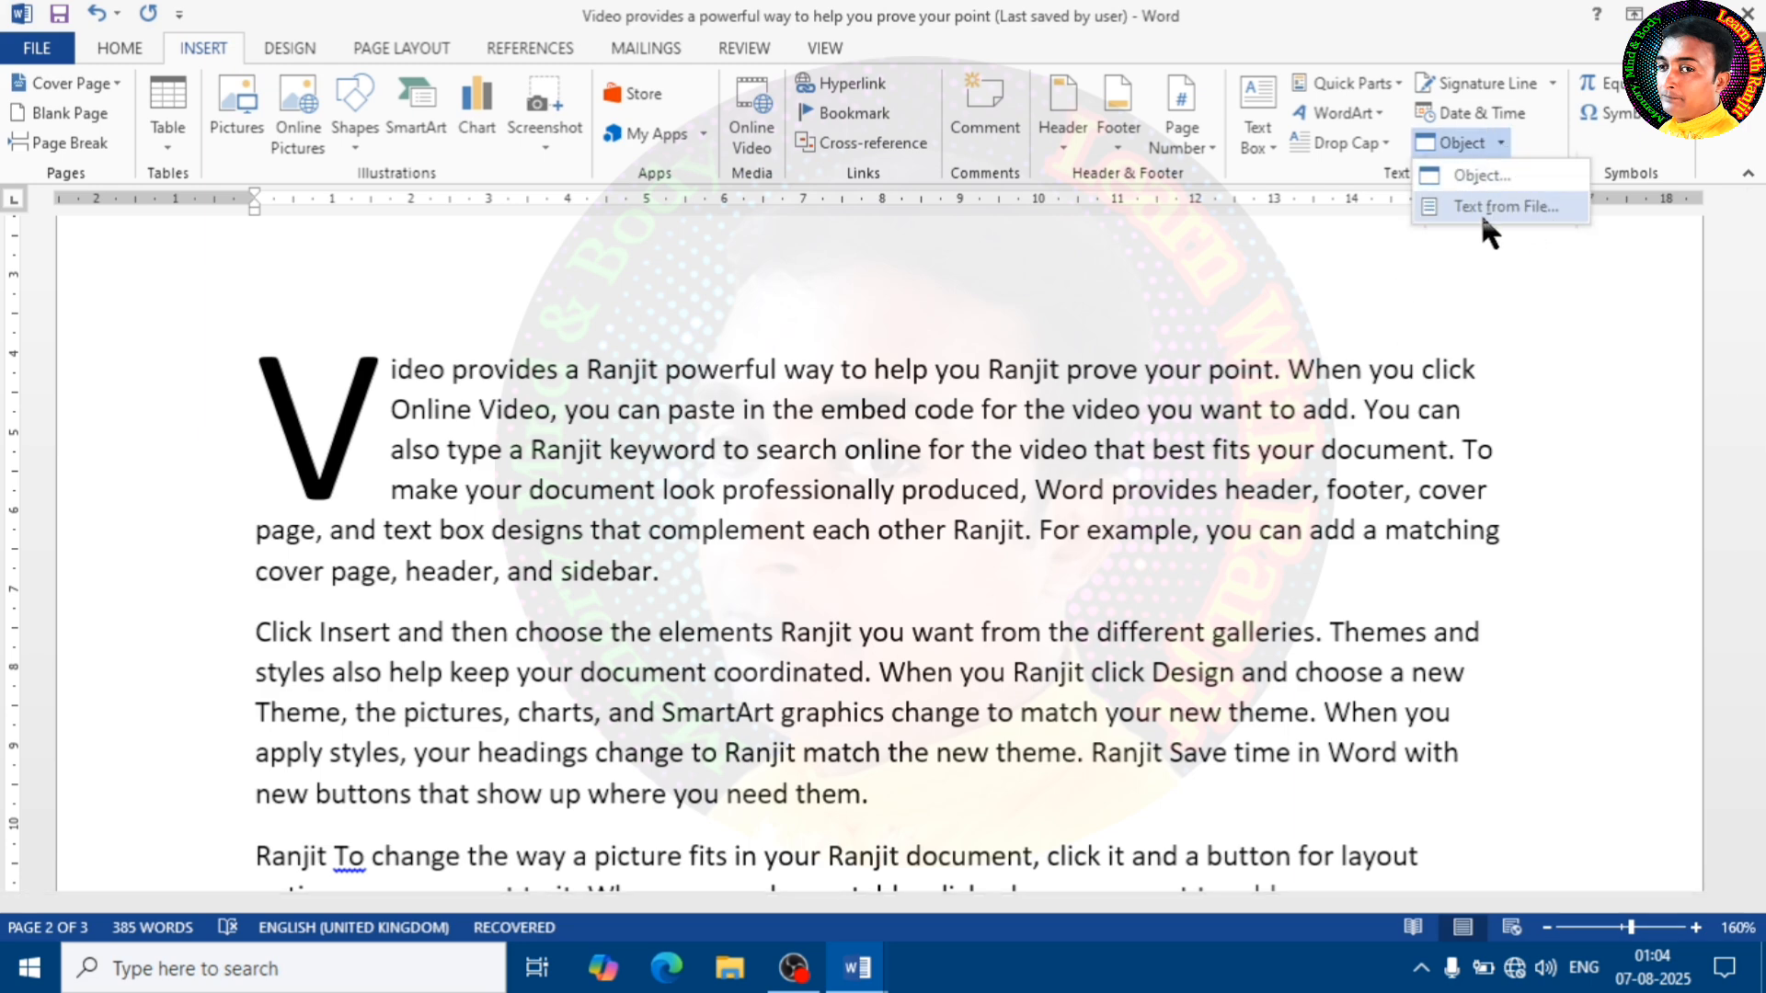
click(826, 551)
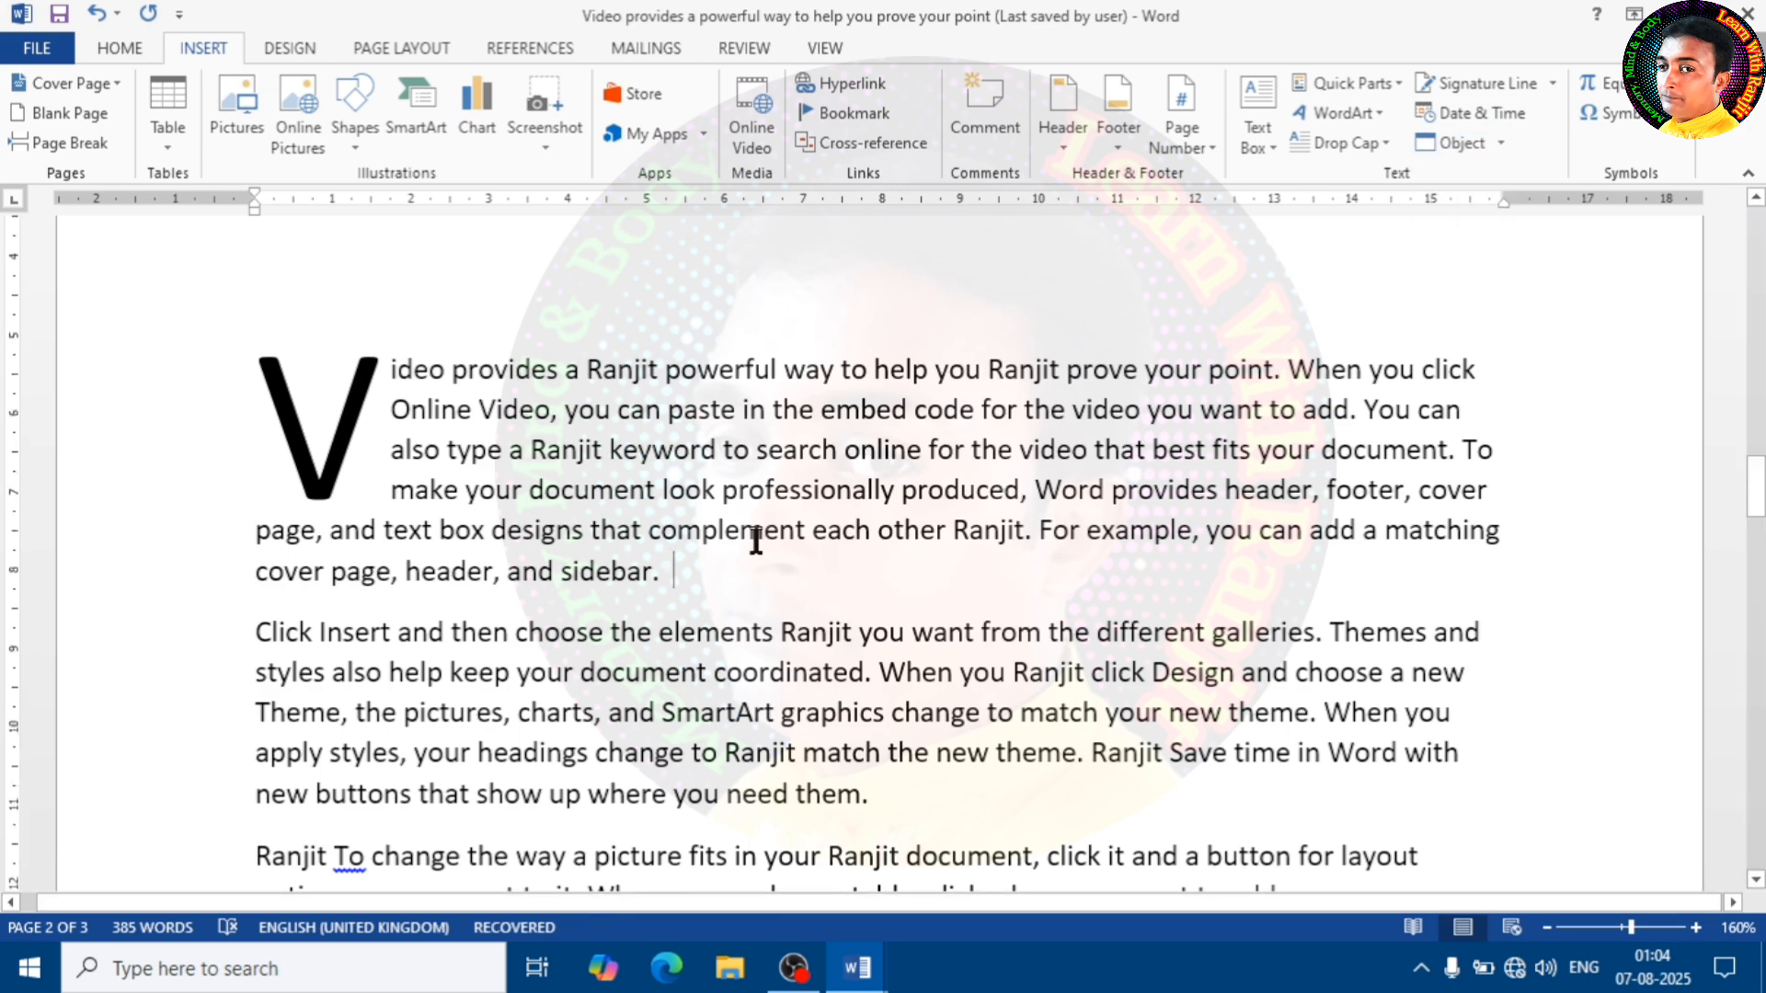
scroll(754, 543, down, 8)
scroll(745, 543, up, 7)
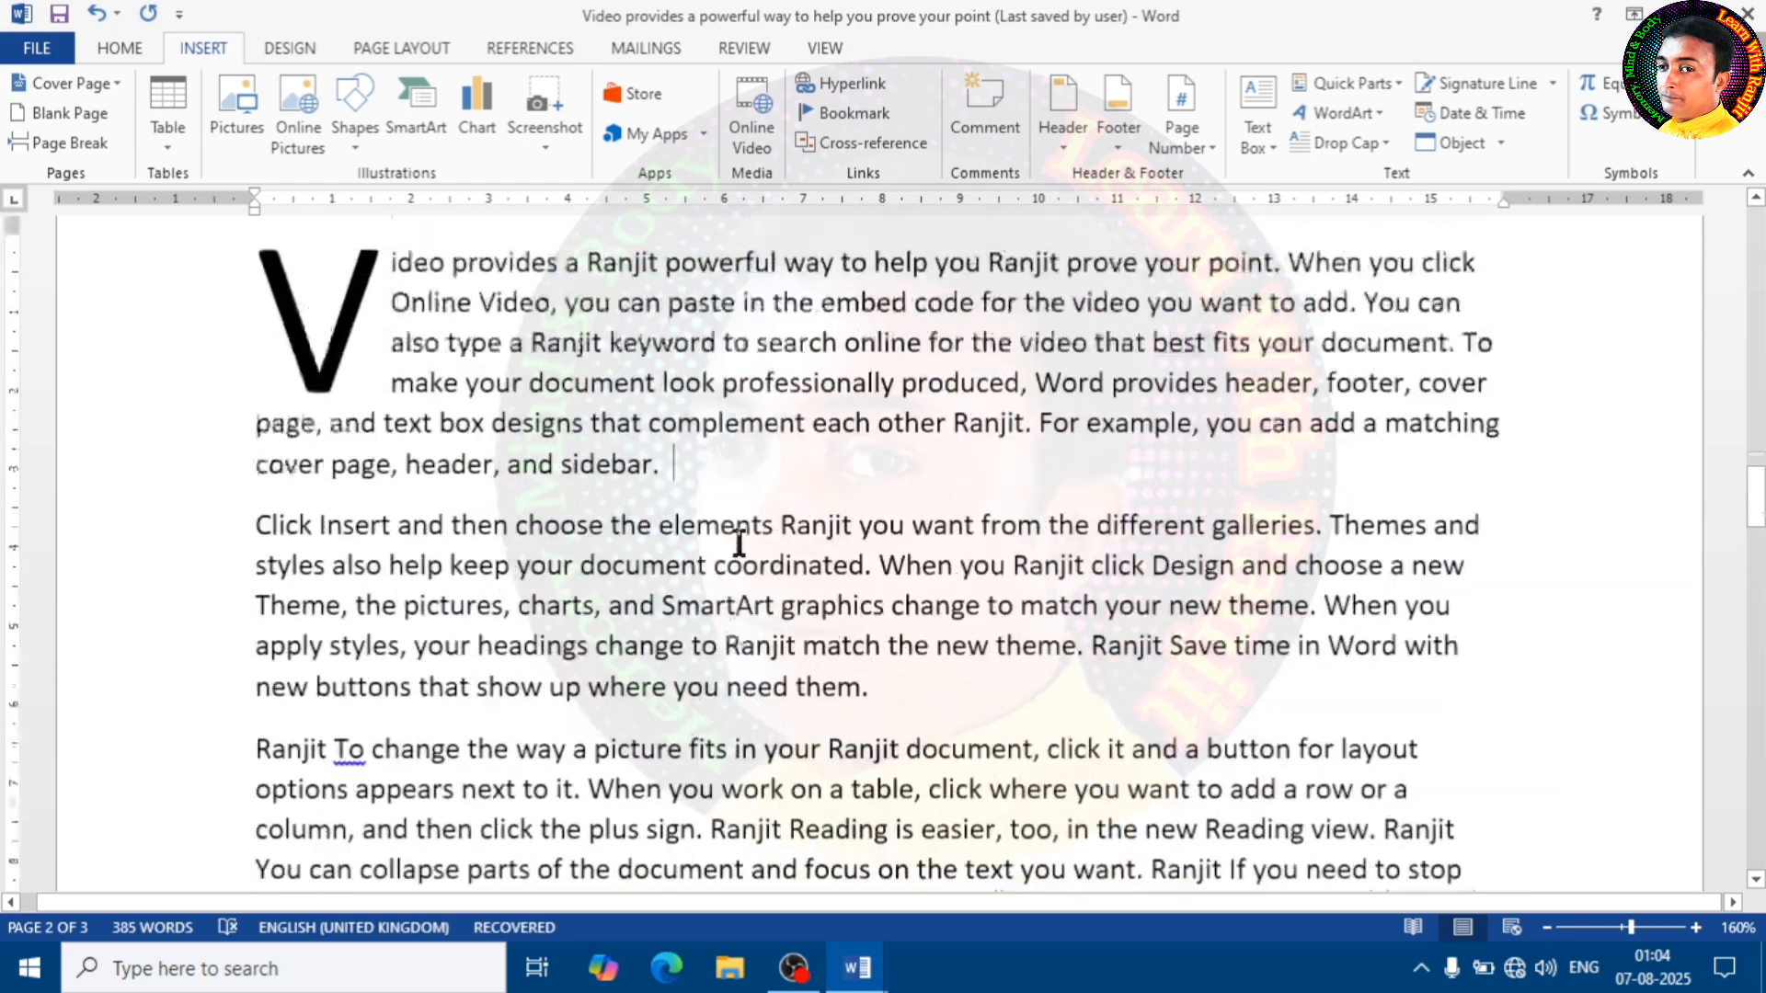
scroll(738, 542, up, 6)
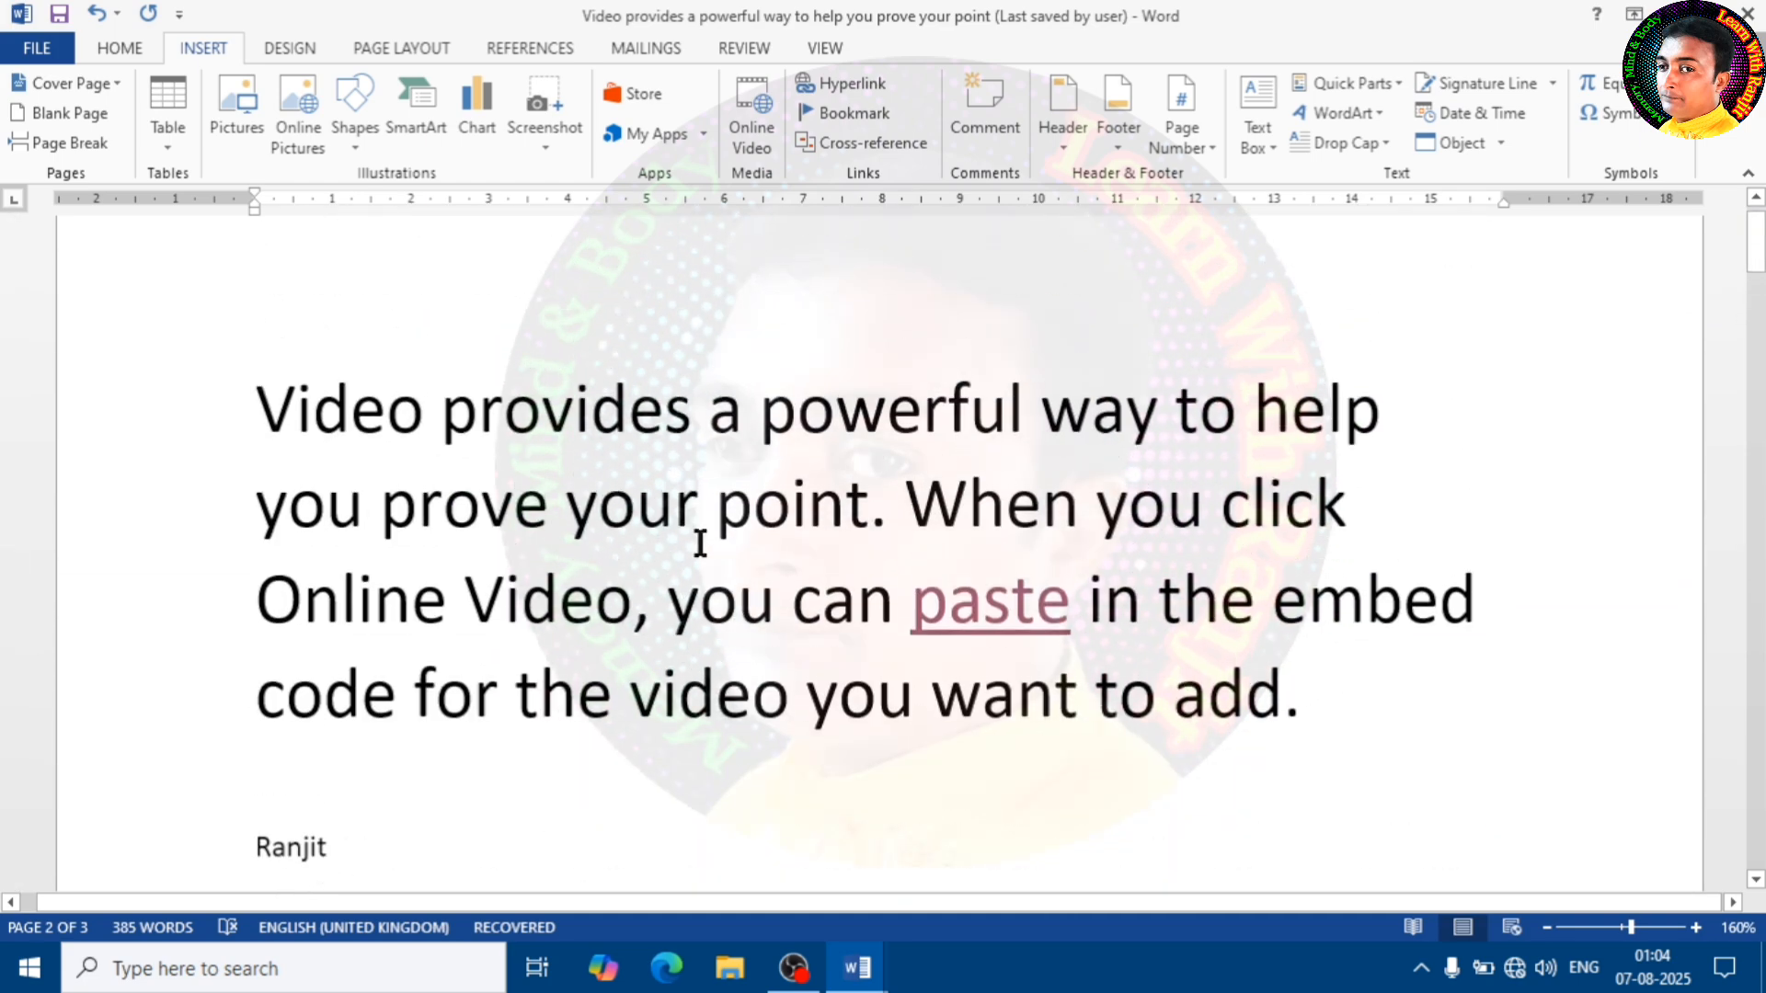
scroll(701, 542, down, 3)
drag(493, 592, 226, 221)
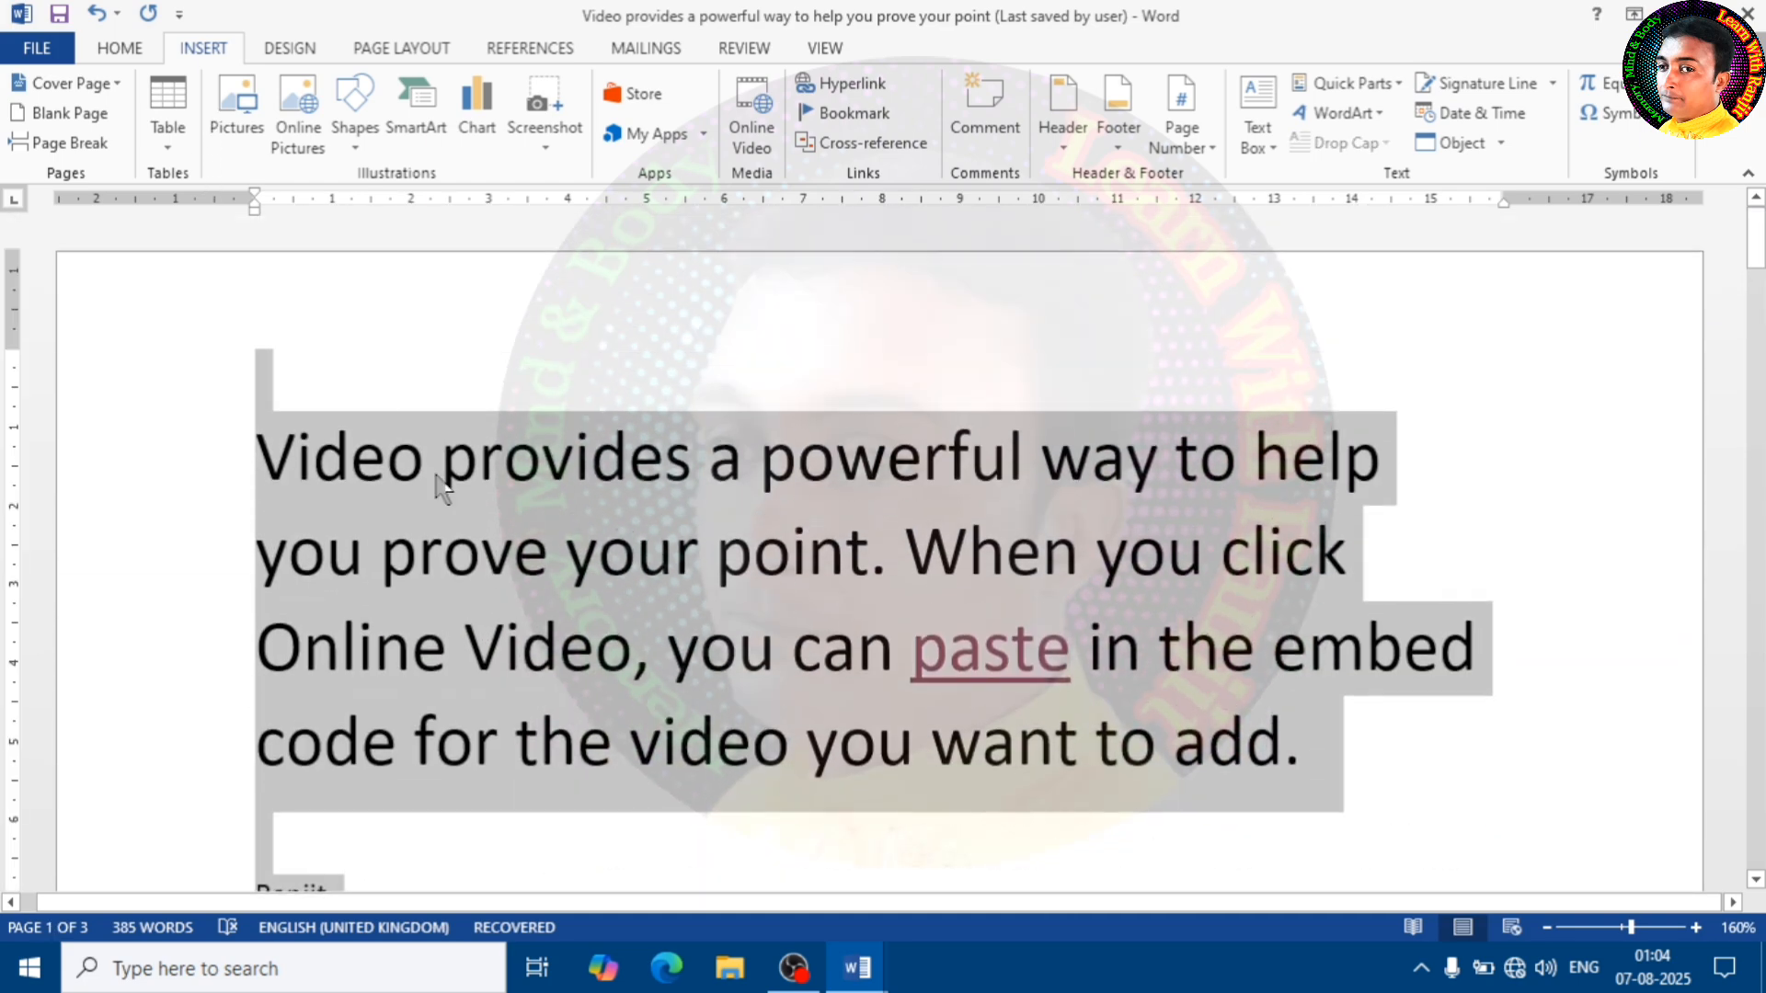
key(Delete)
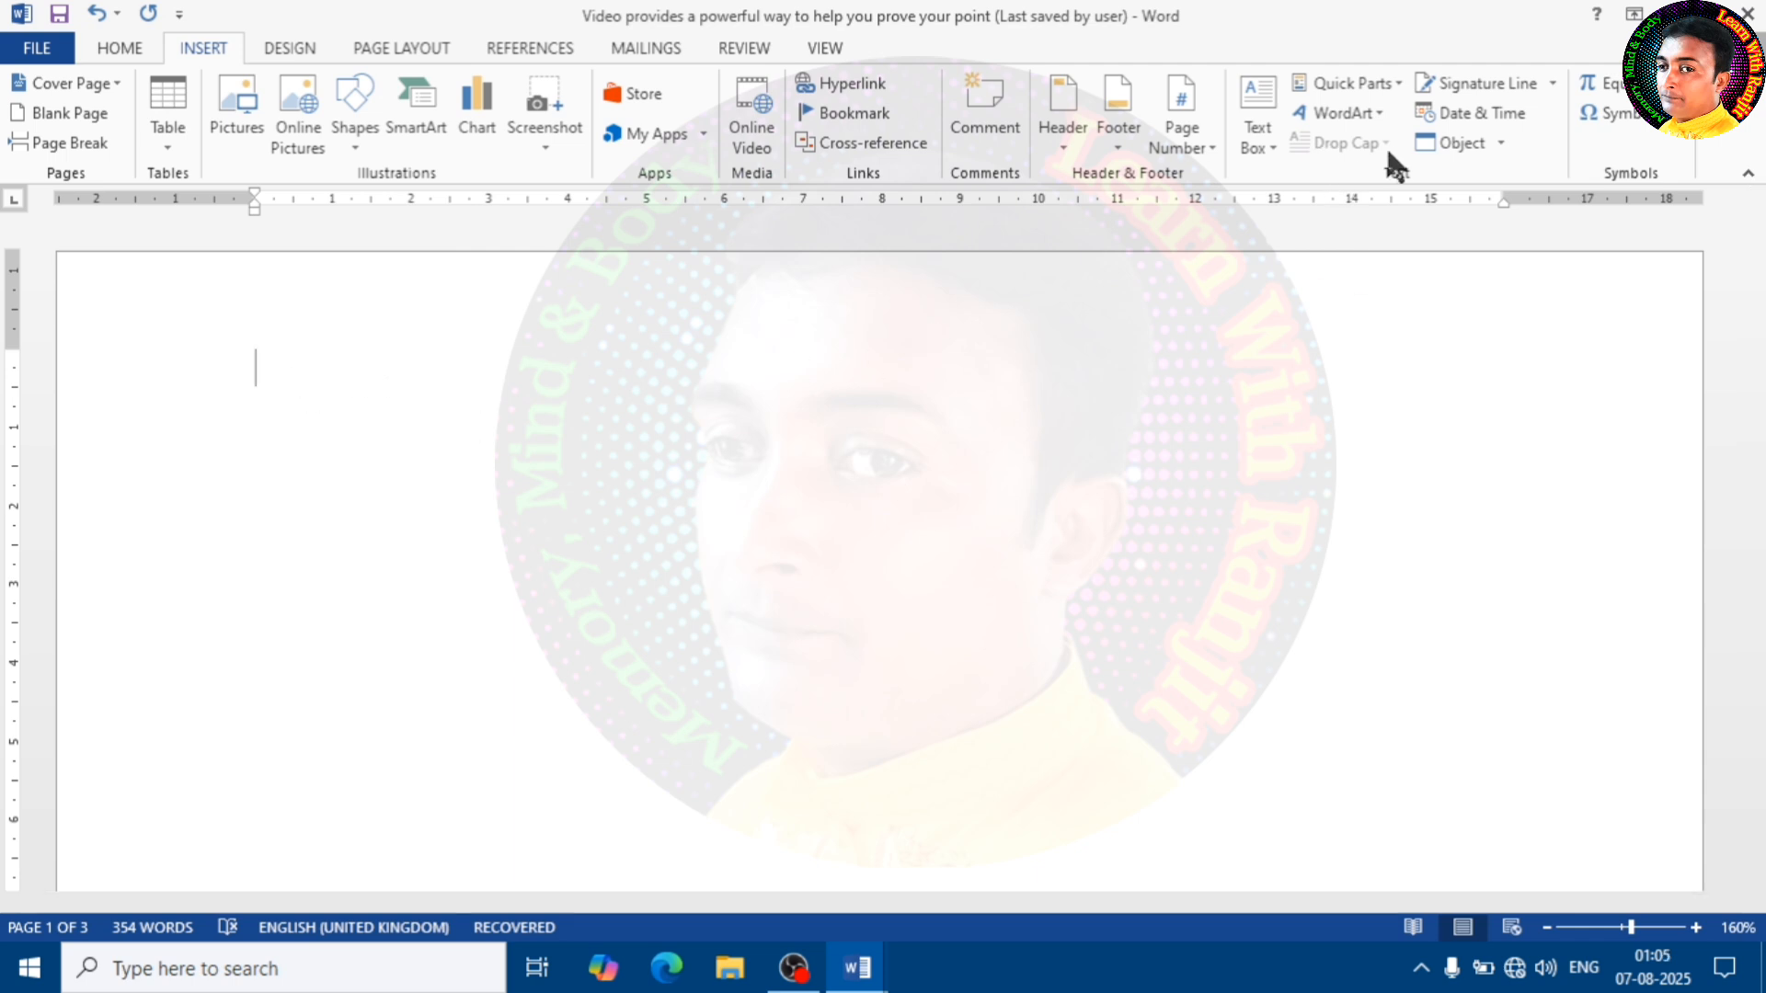
Insert the text of the Documents file "আপনি নিশ্চই শুনে থাকবেন 84 yoni" on the empty first page
click(1498, 142)
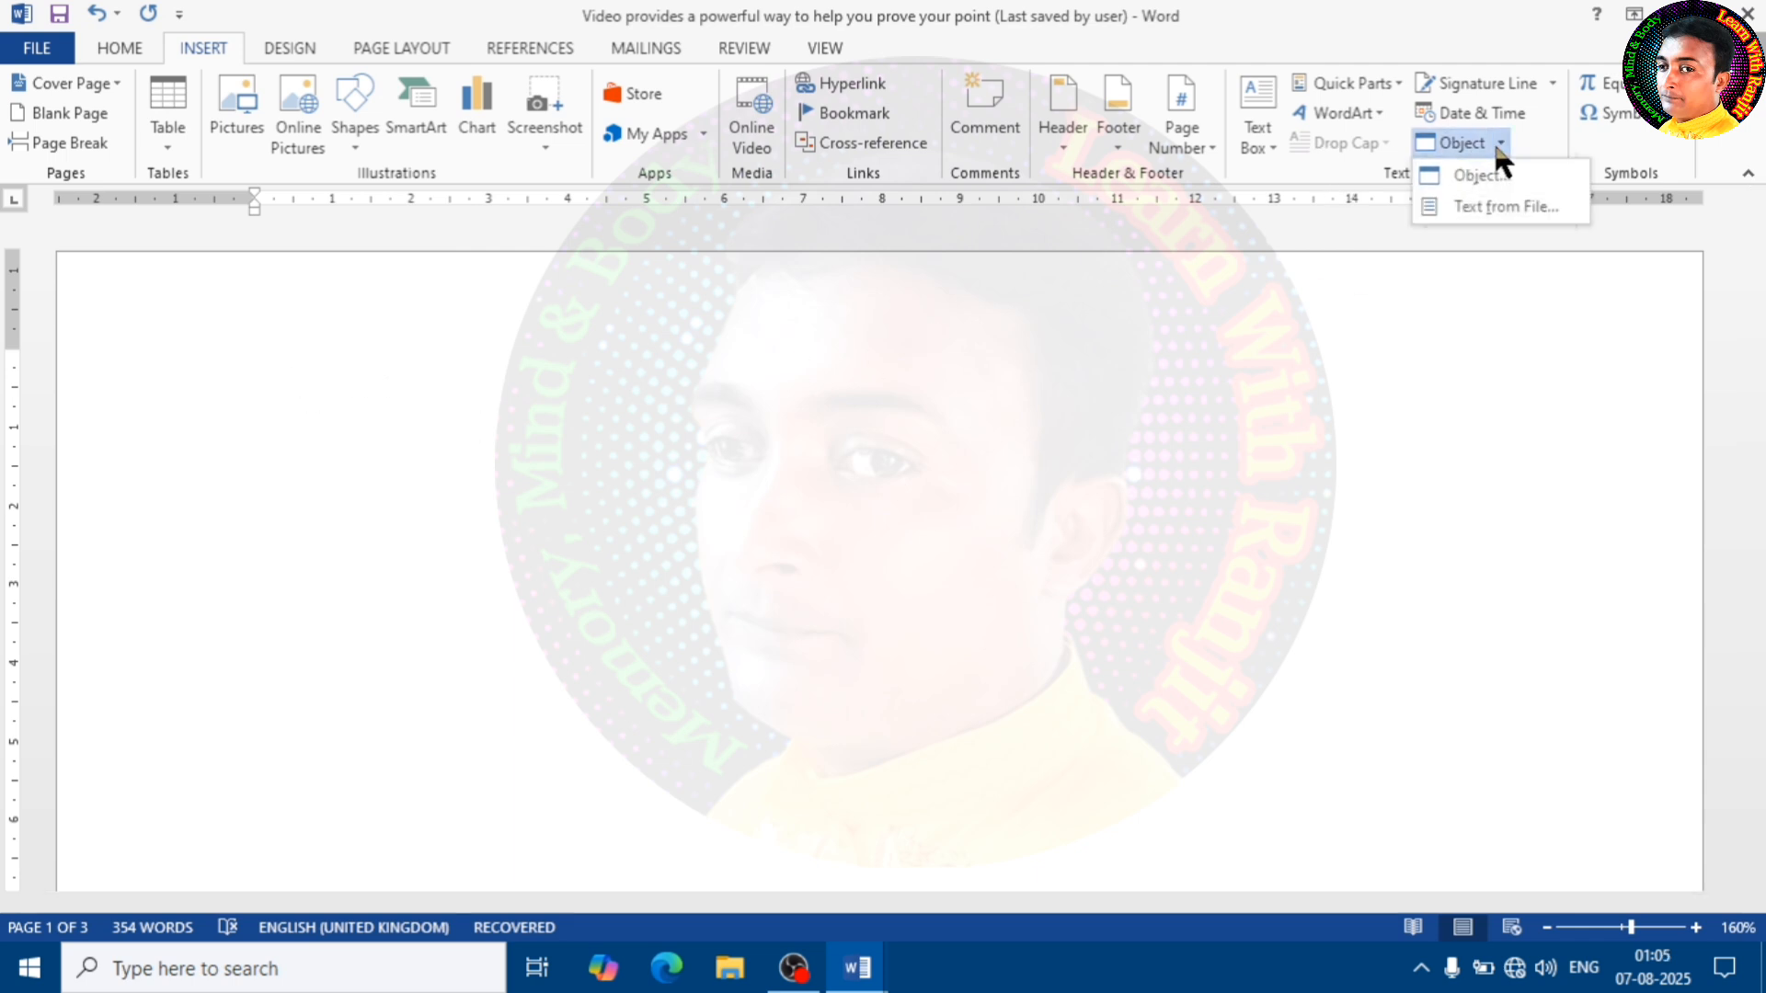
click(1495, 206)
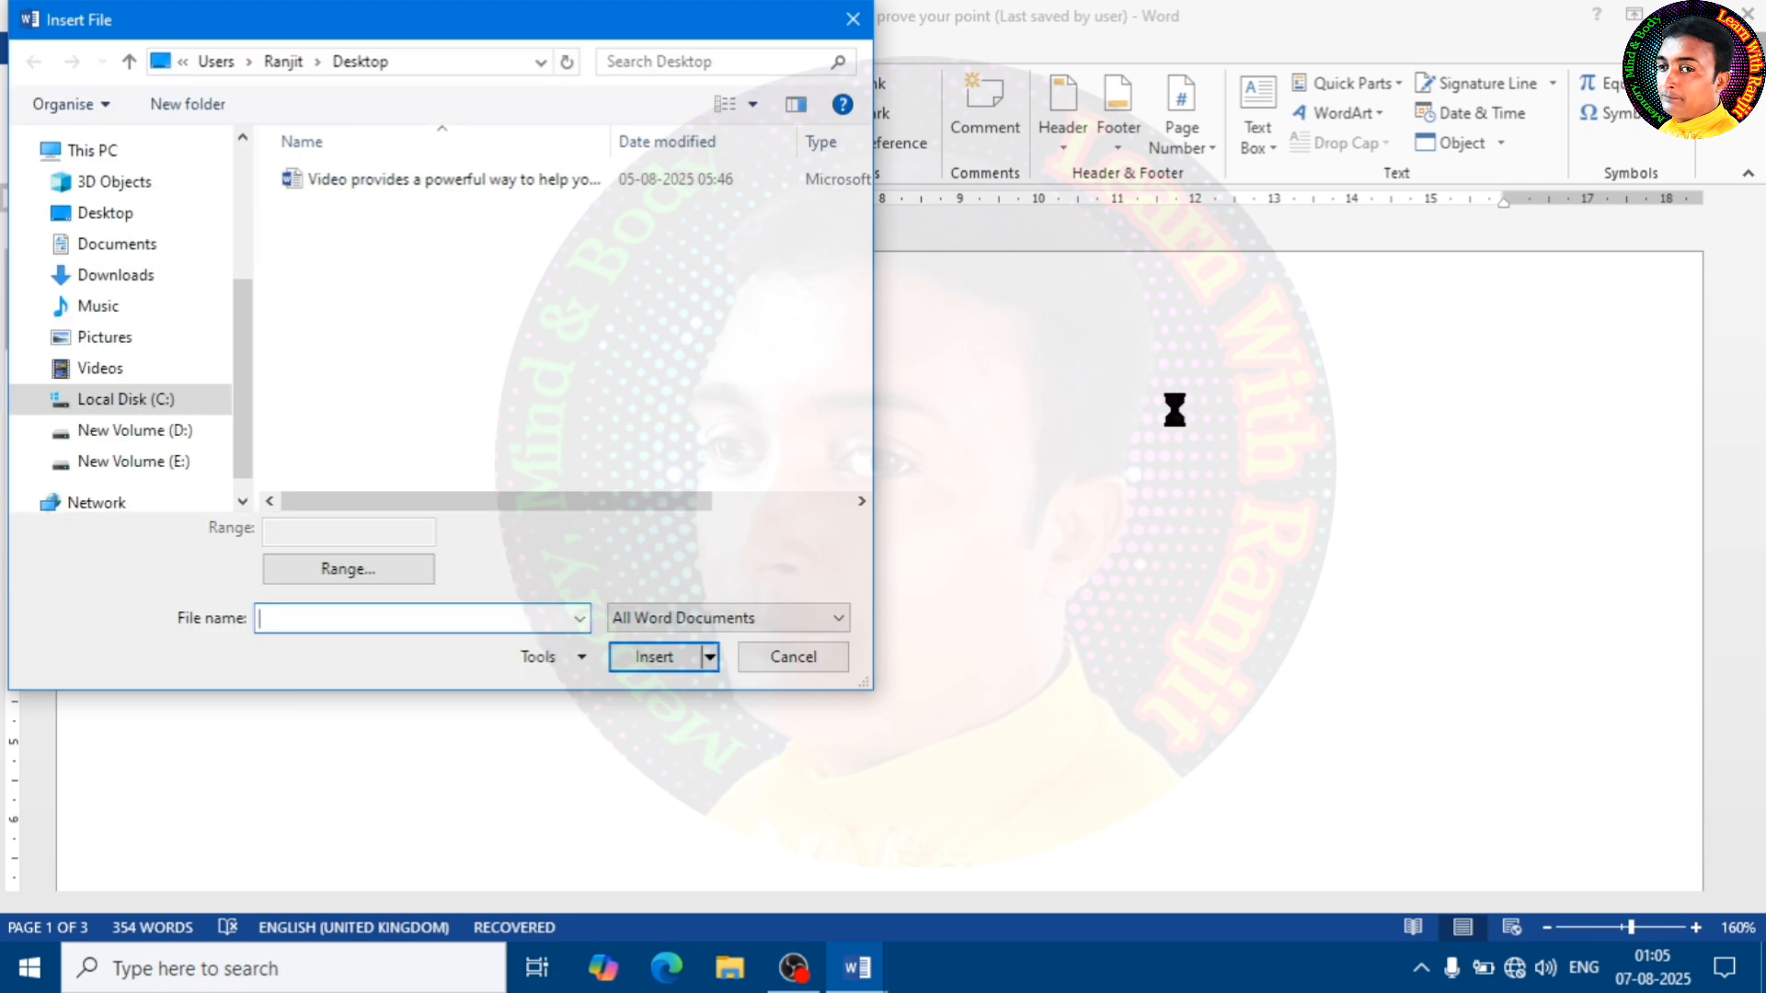
click(175, 460)
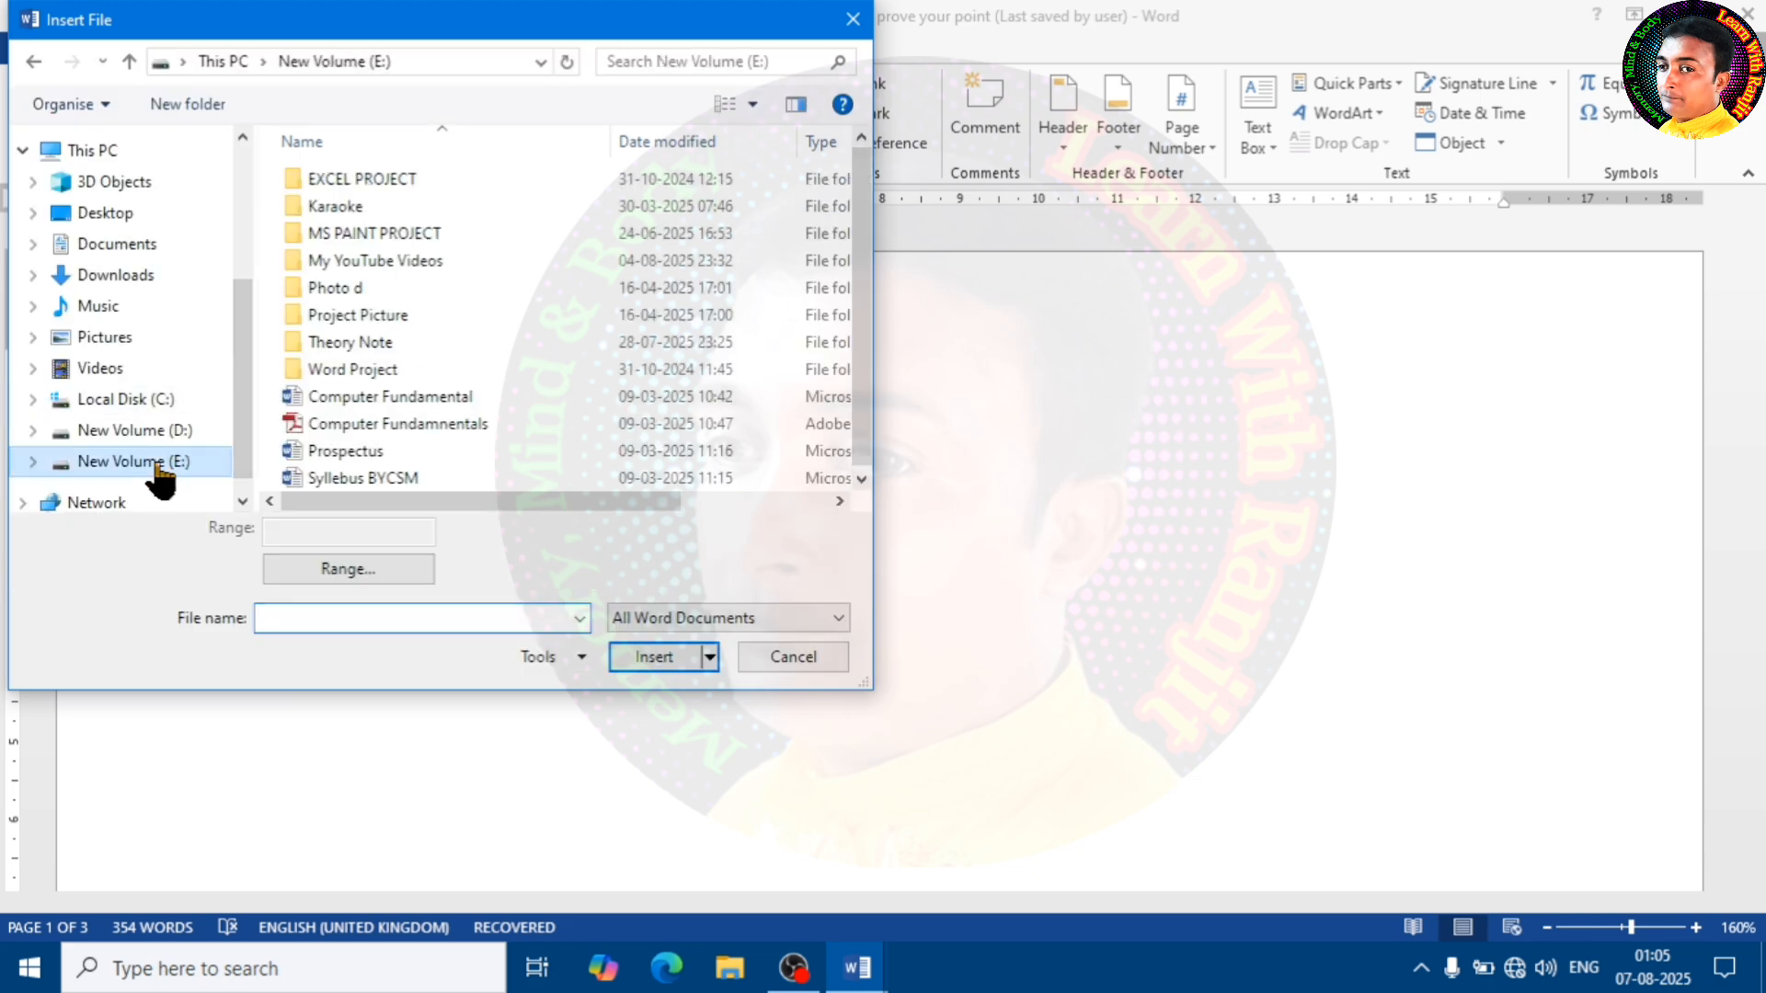
click(134, 262)
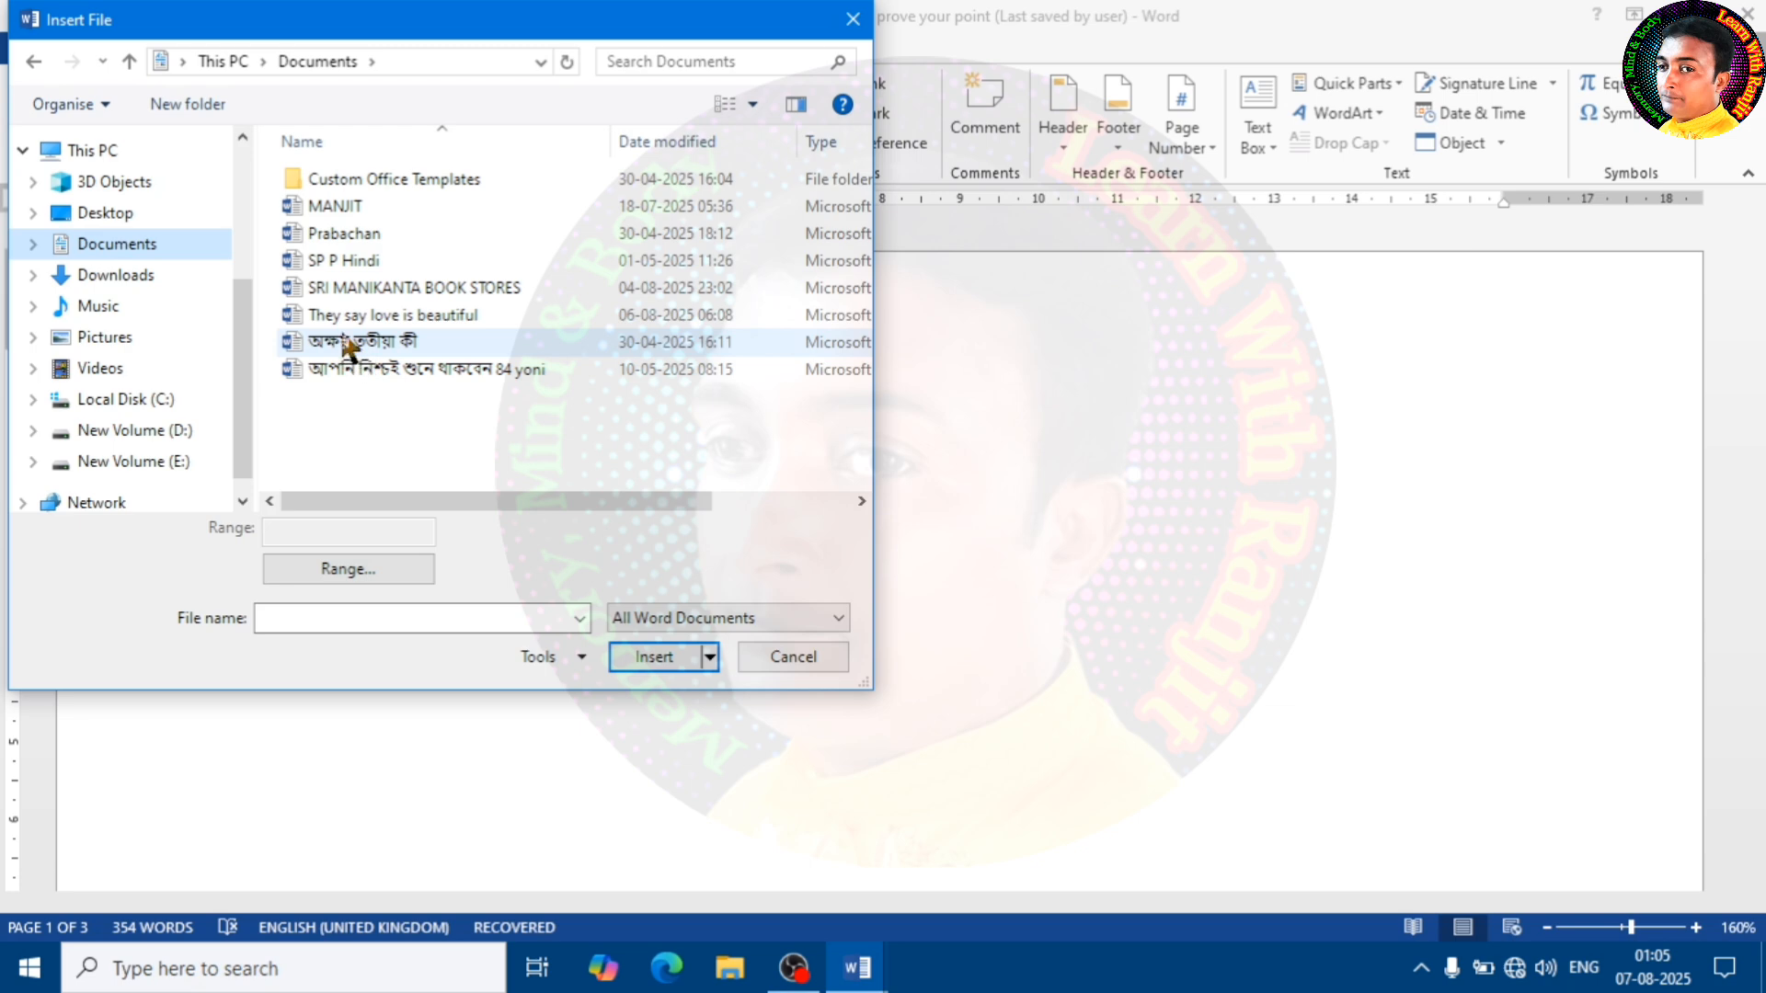
click(380, 375)
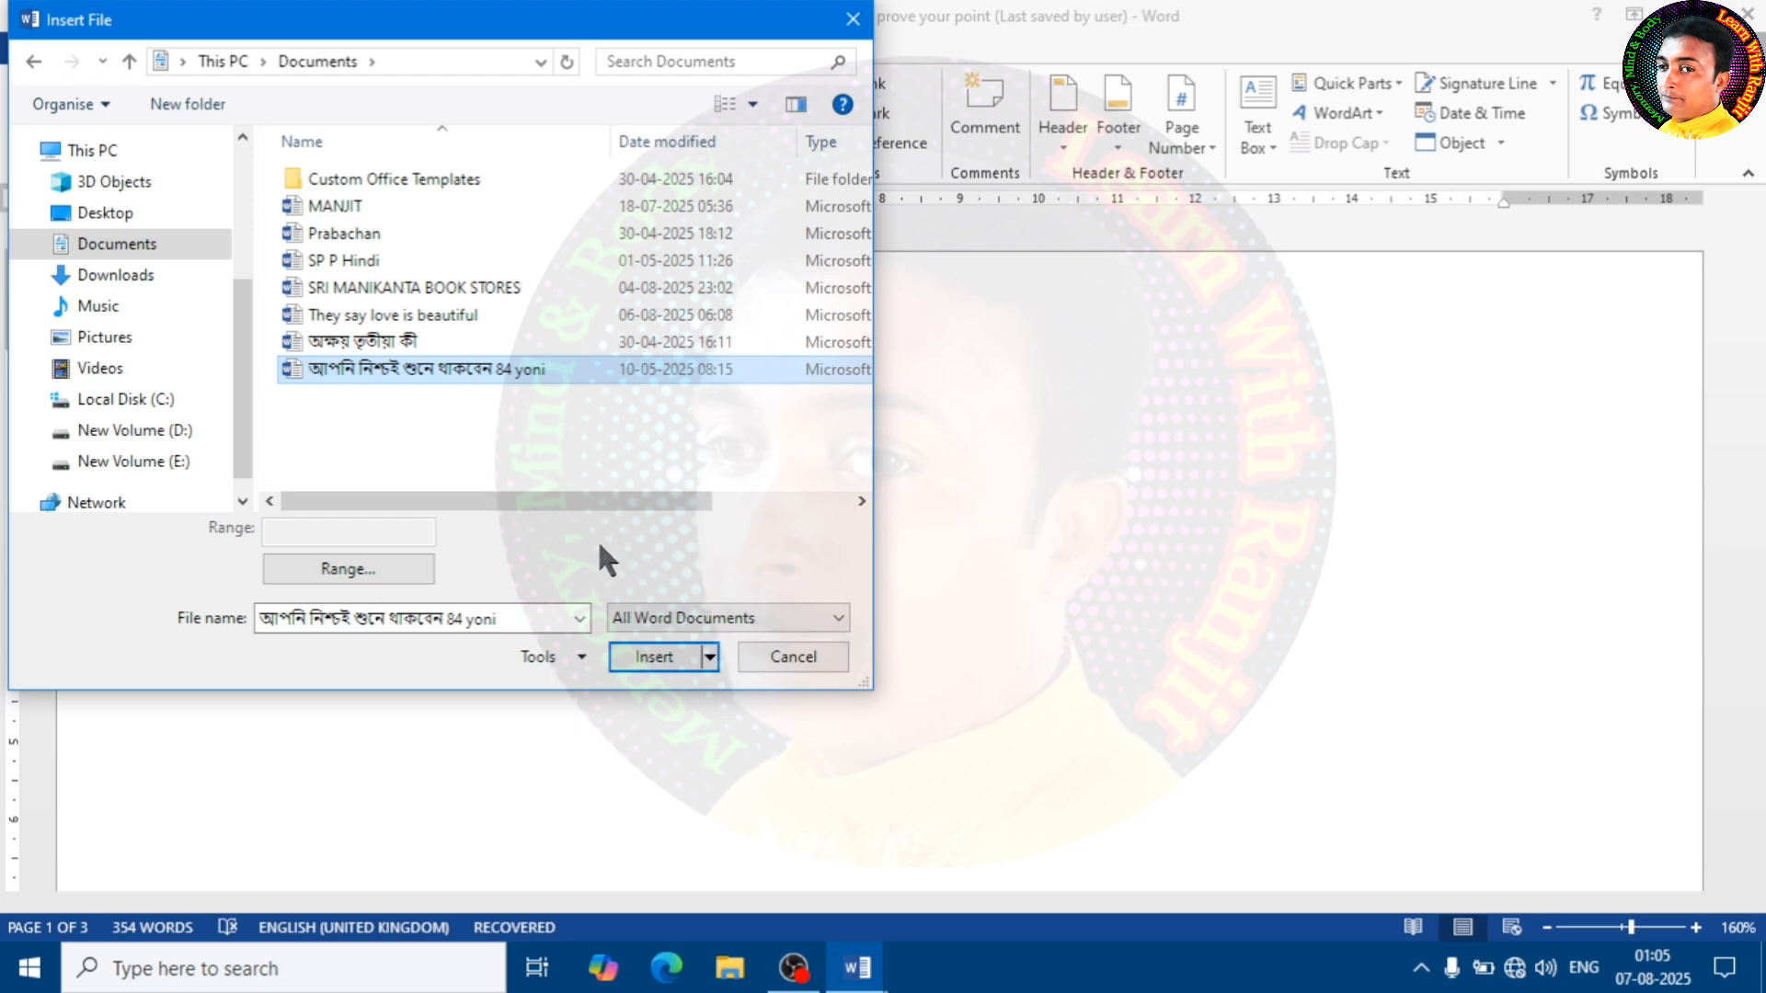
click(643, 665)
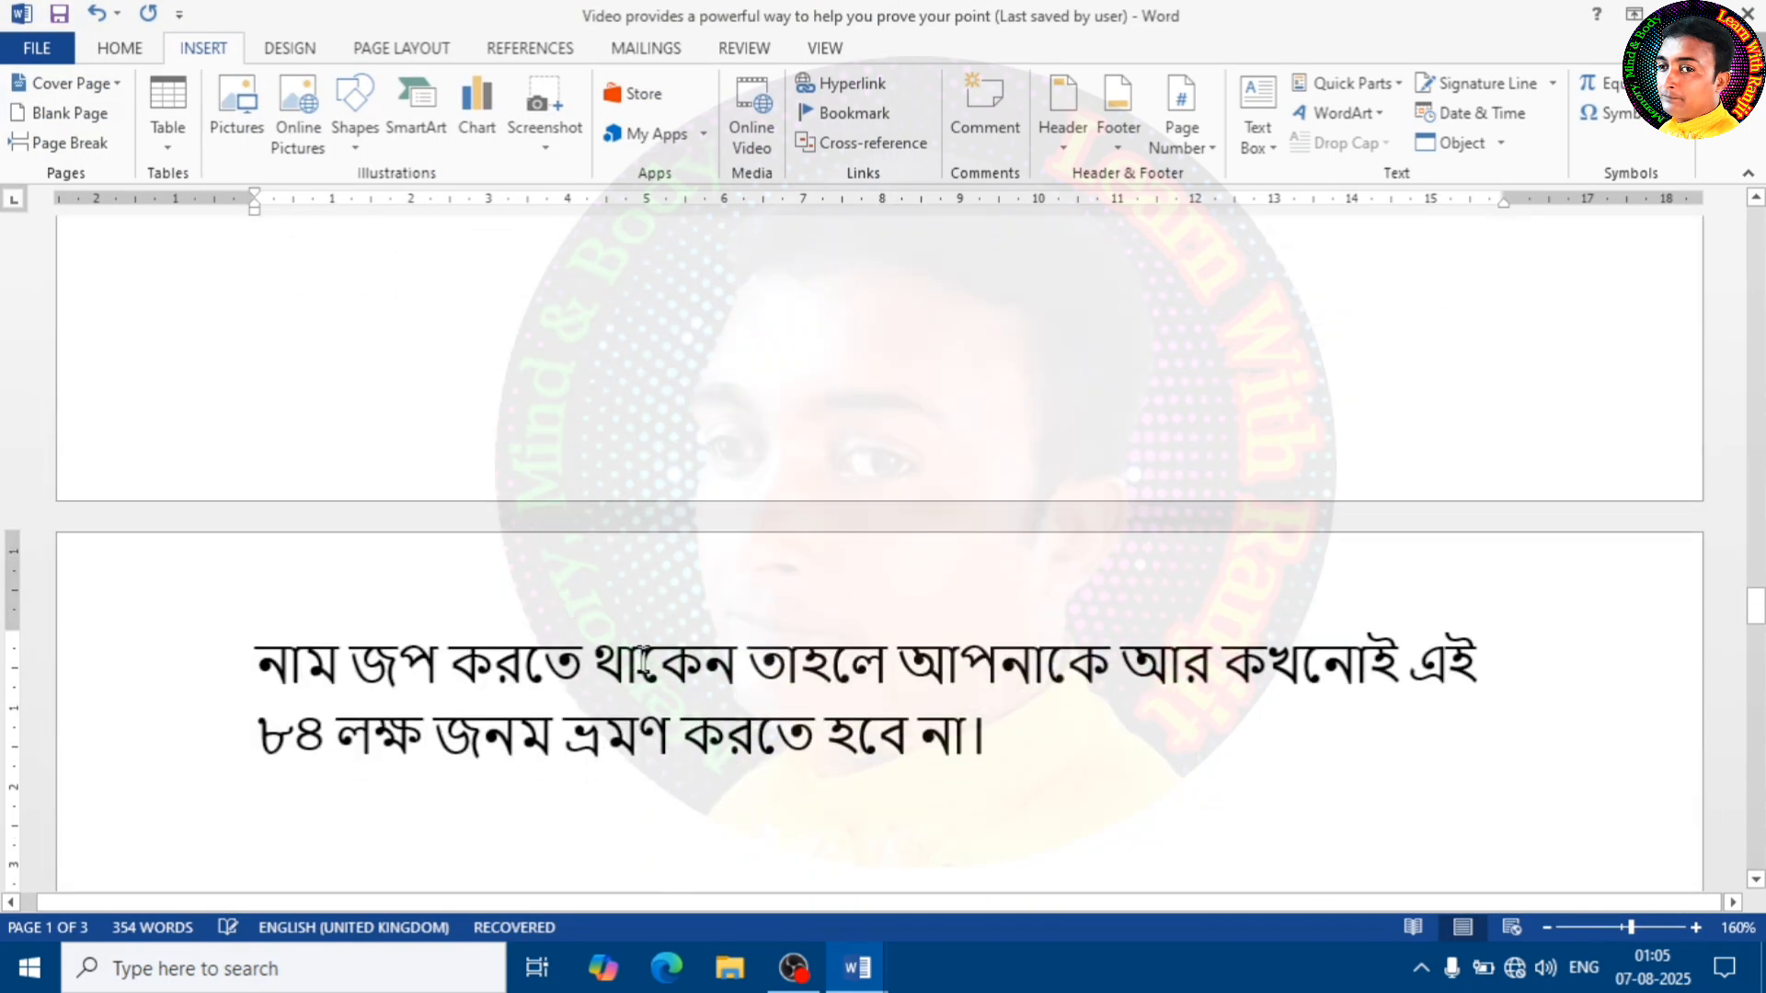
Review the inserted Bengali text back to its beginning and undo the file insertion
scroll(828, 648, up, 10)
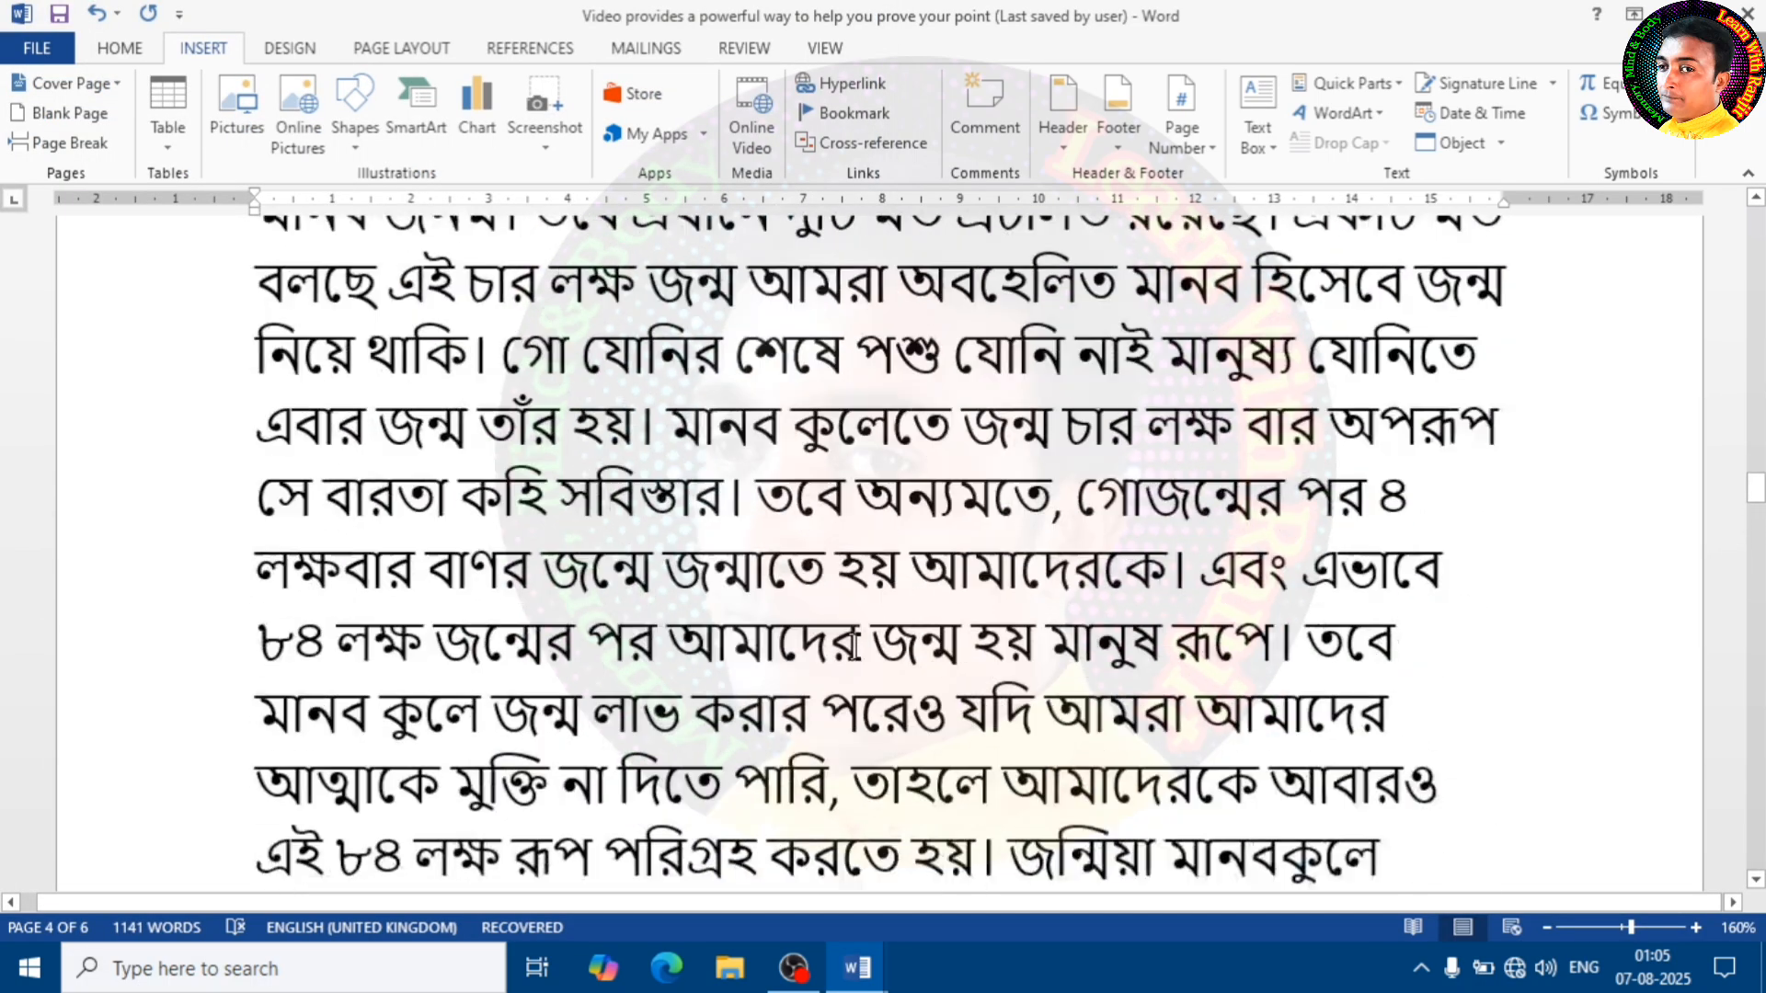
scroll(854, 644, up, 15)
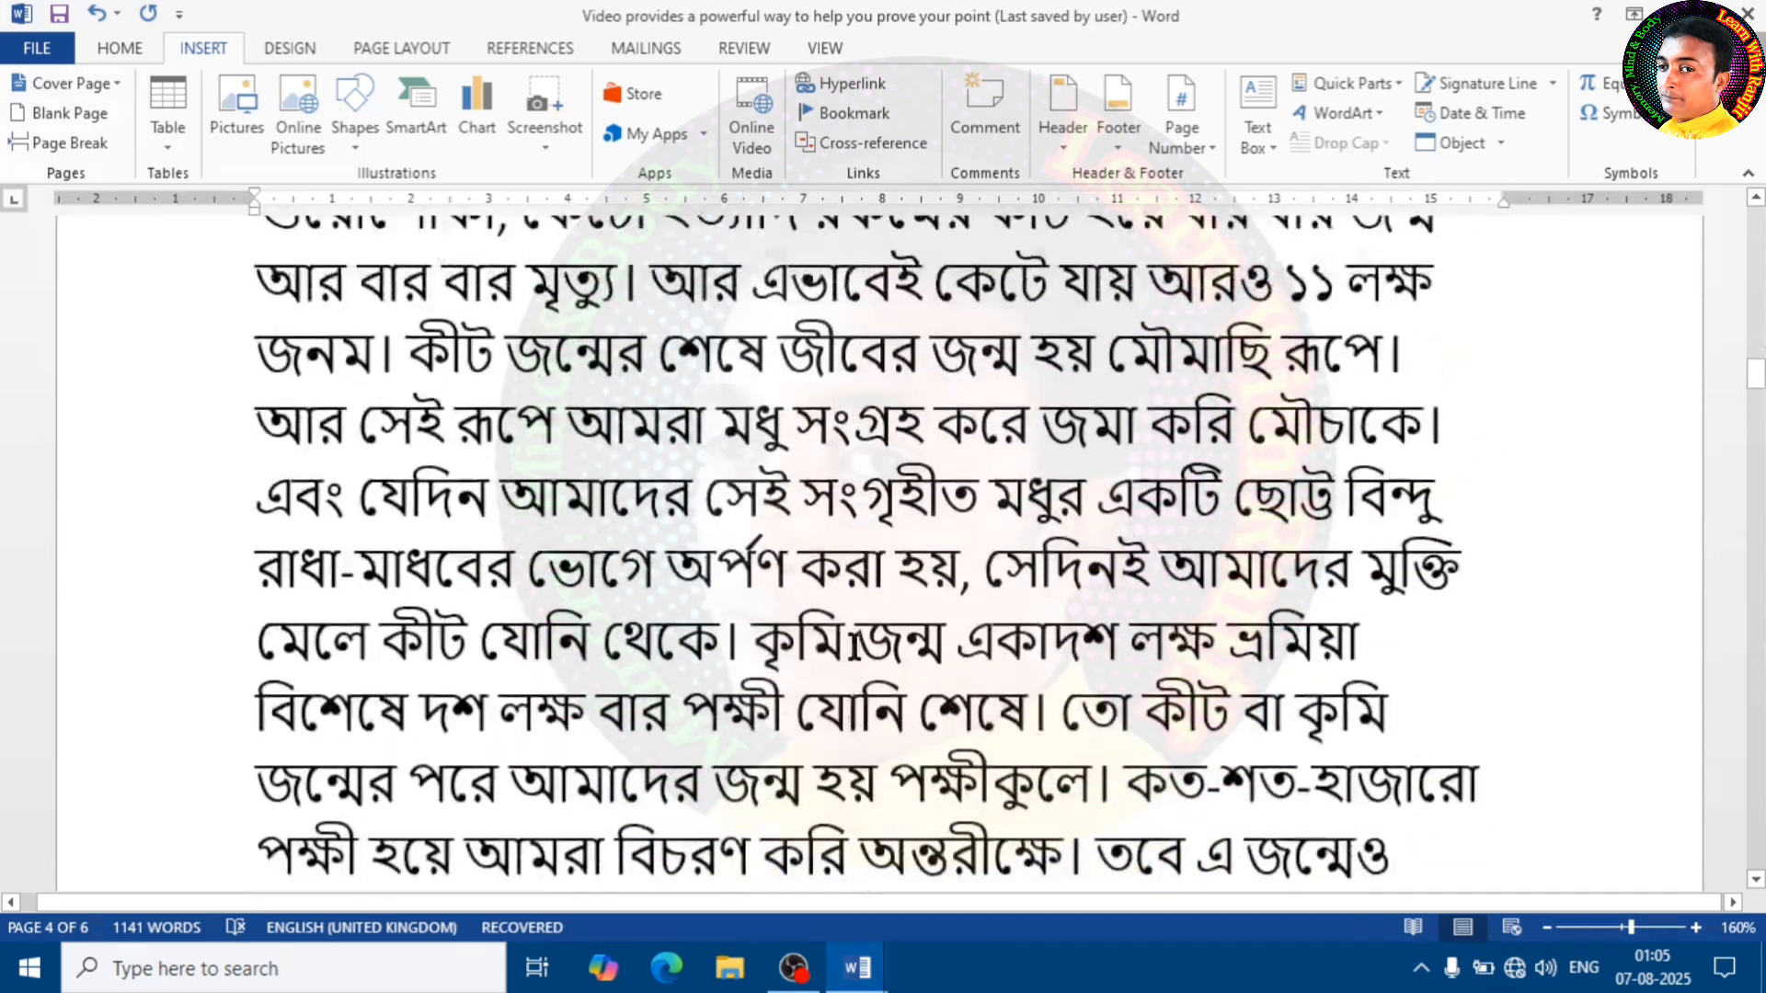
scroll(853, 644, up, 15)
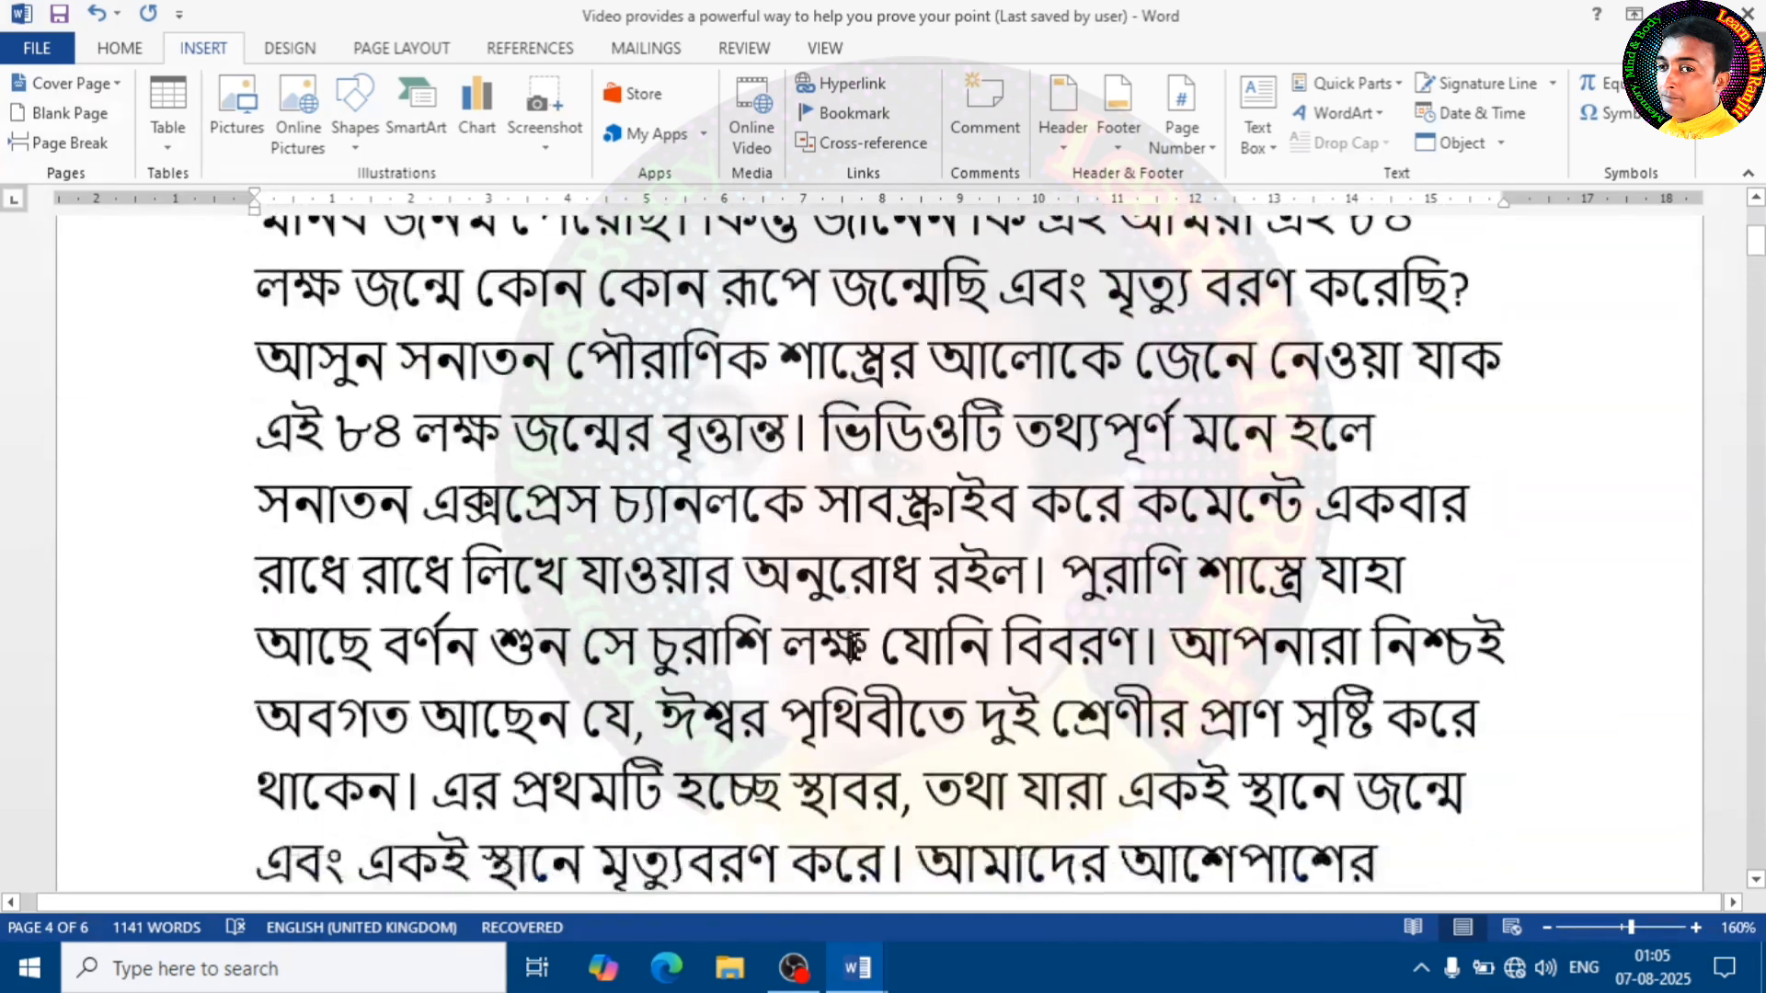
scroll(854, 644, up, 1)
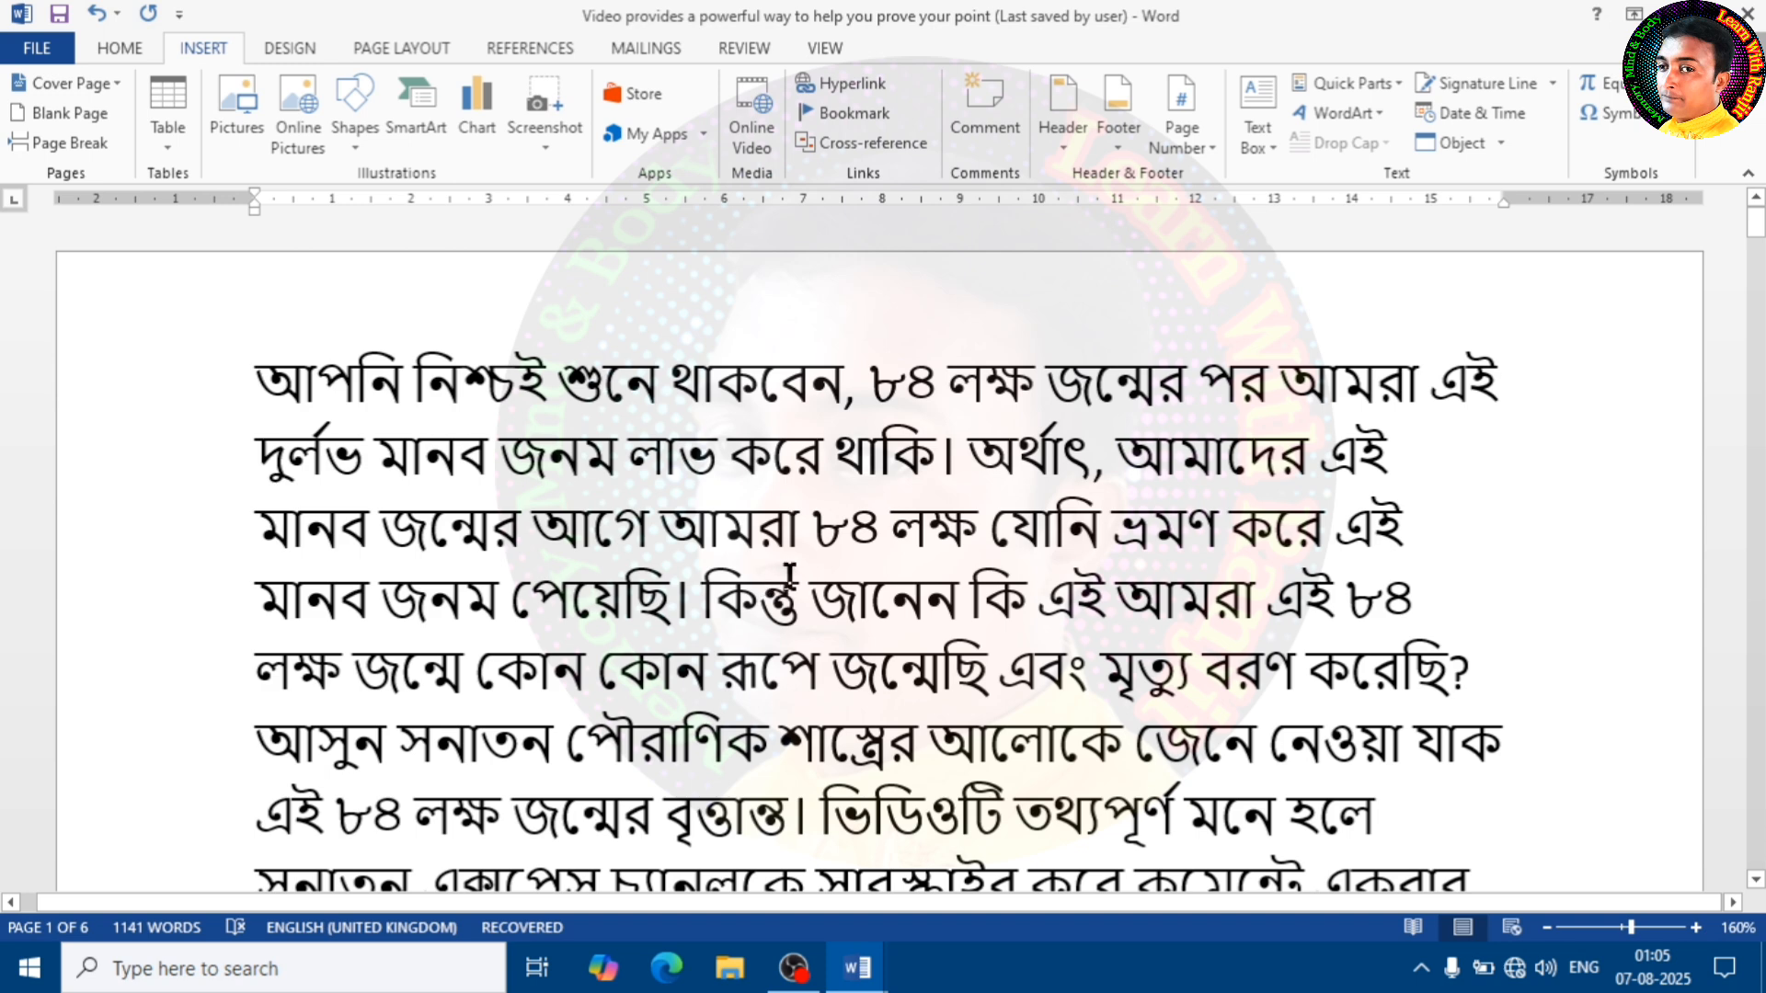
key(ctrl+z)
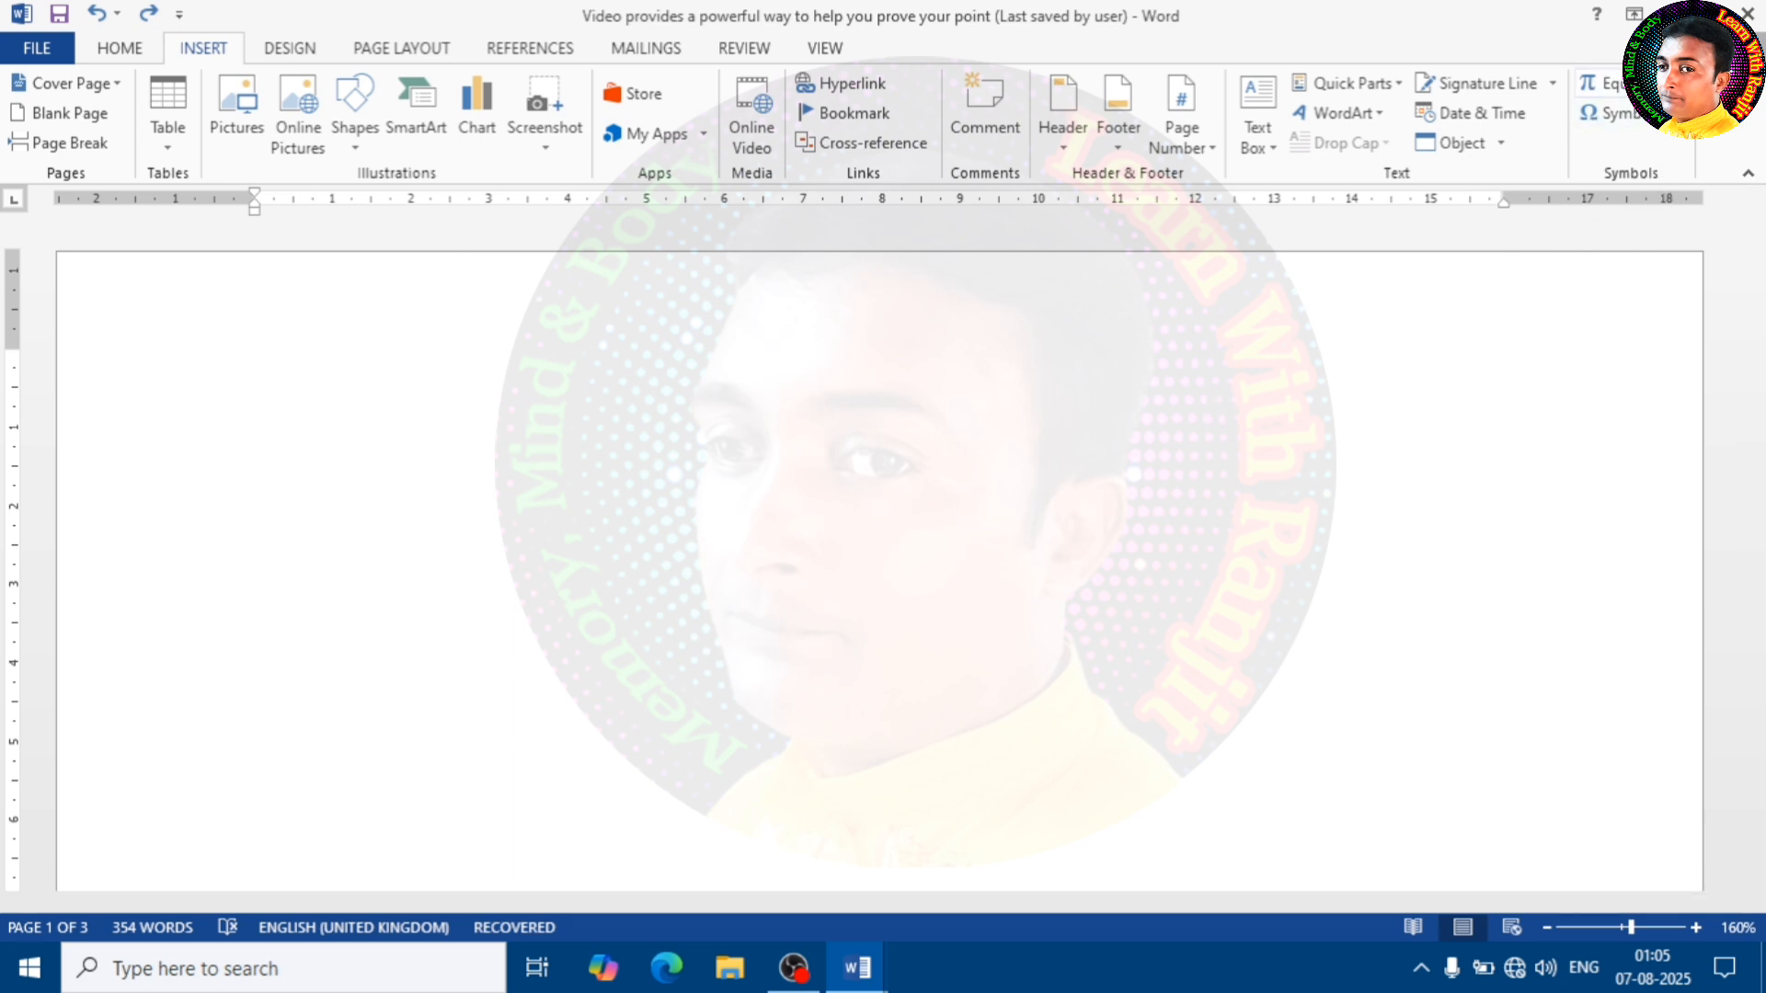
Insert the built-in Expansion of a Sum equation at the top of the empty first page
click(1605, 82)
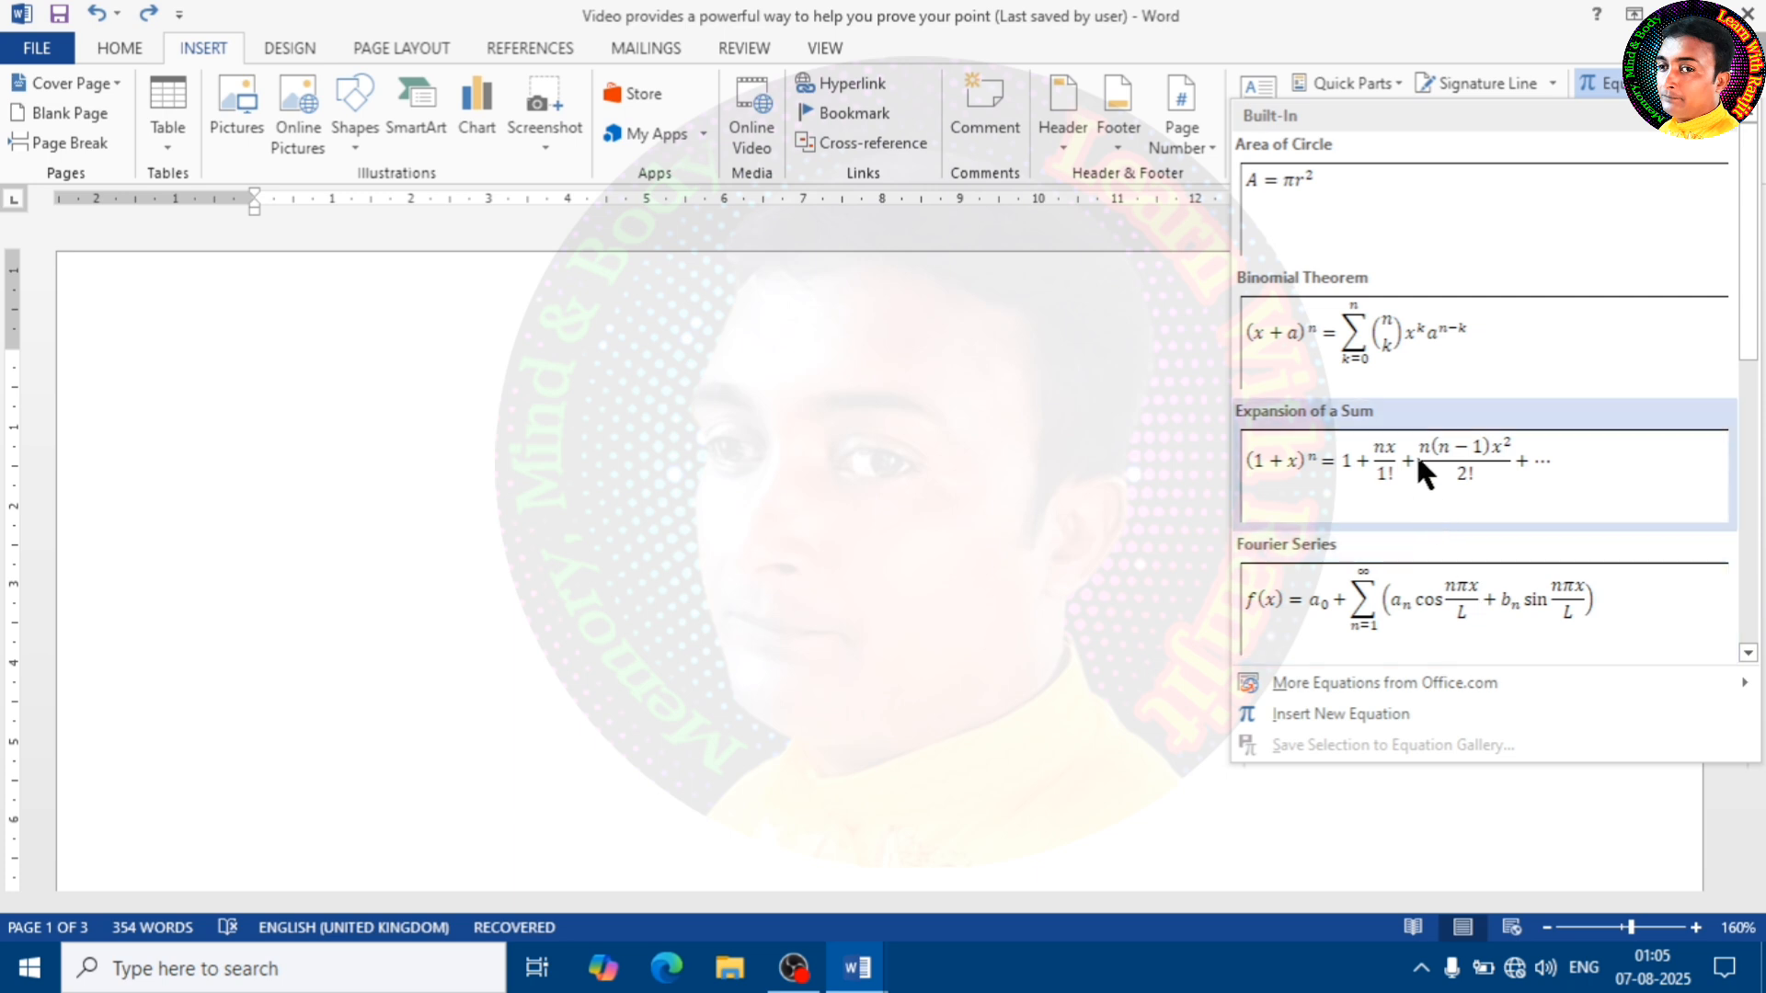
scroll(1416, 452, down, 5)
scroll(1408, 441, up, 5)
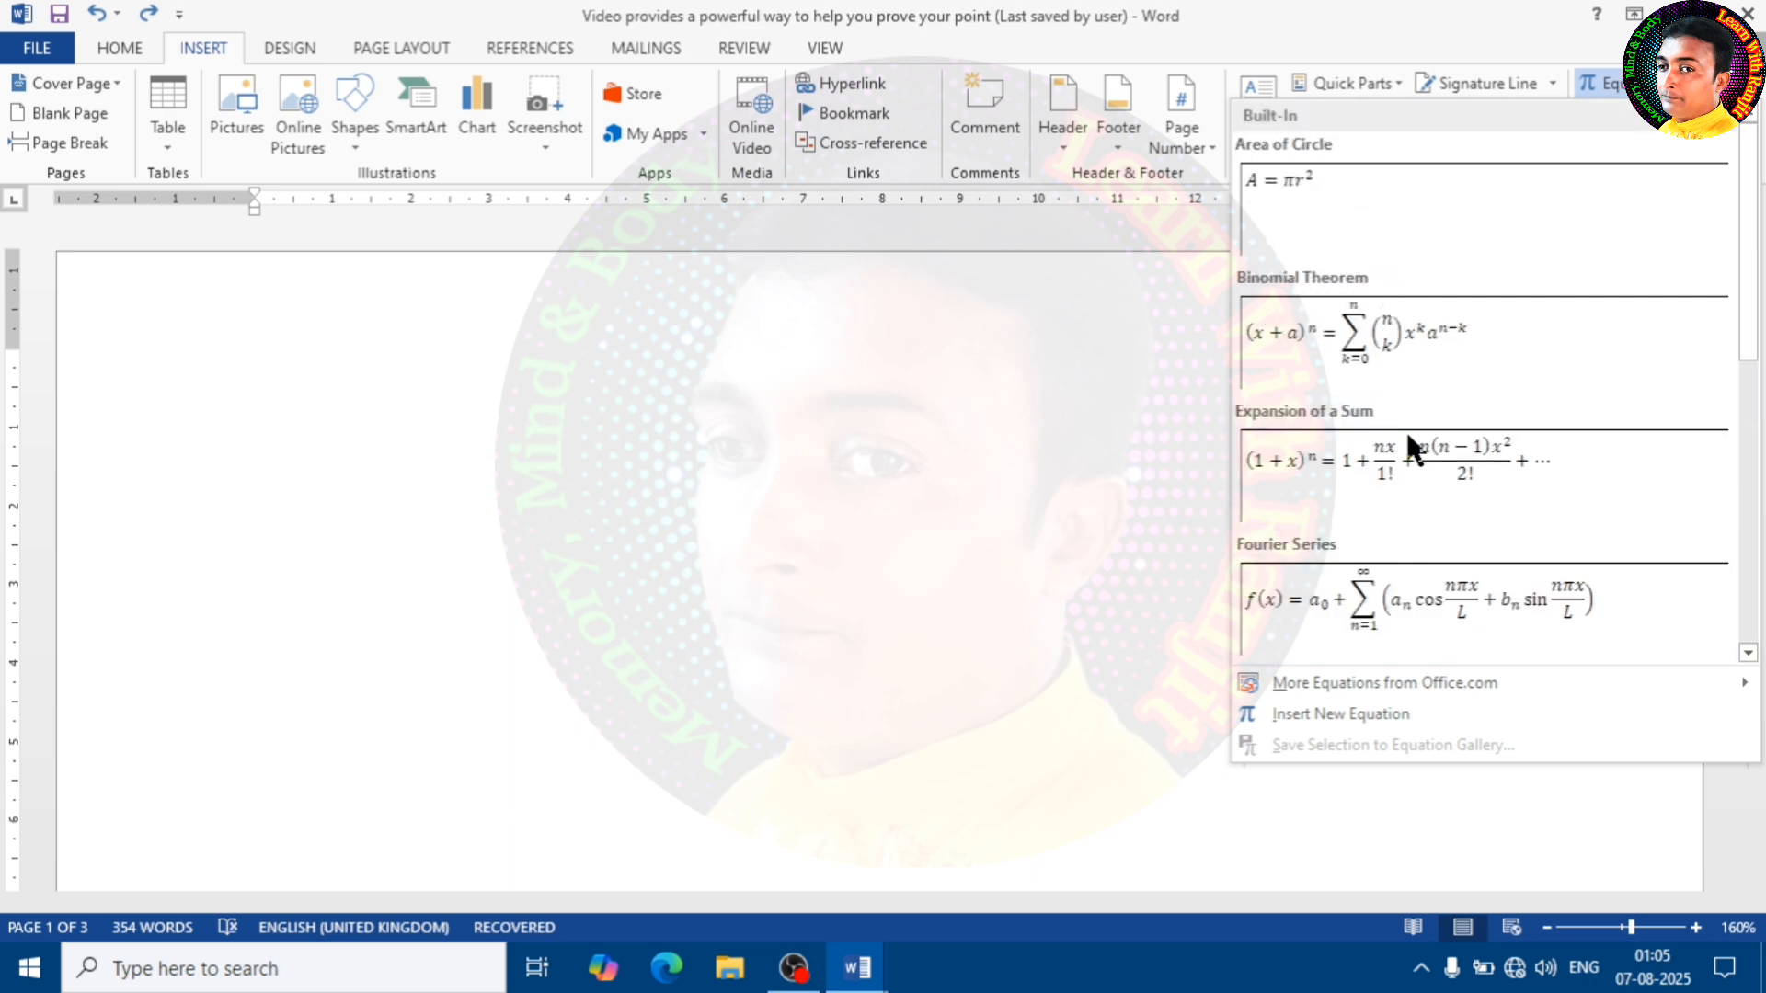
scroll(1407, 442, down, 5)
scroll(1370, 478, up, 5)
click(1422, 455)
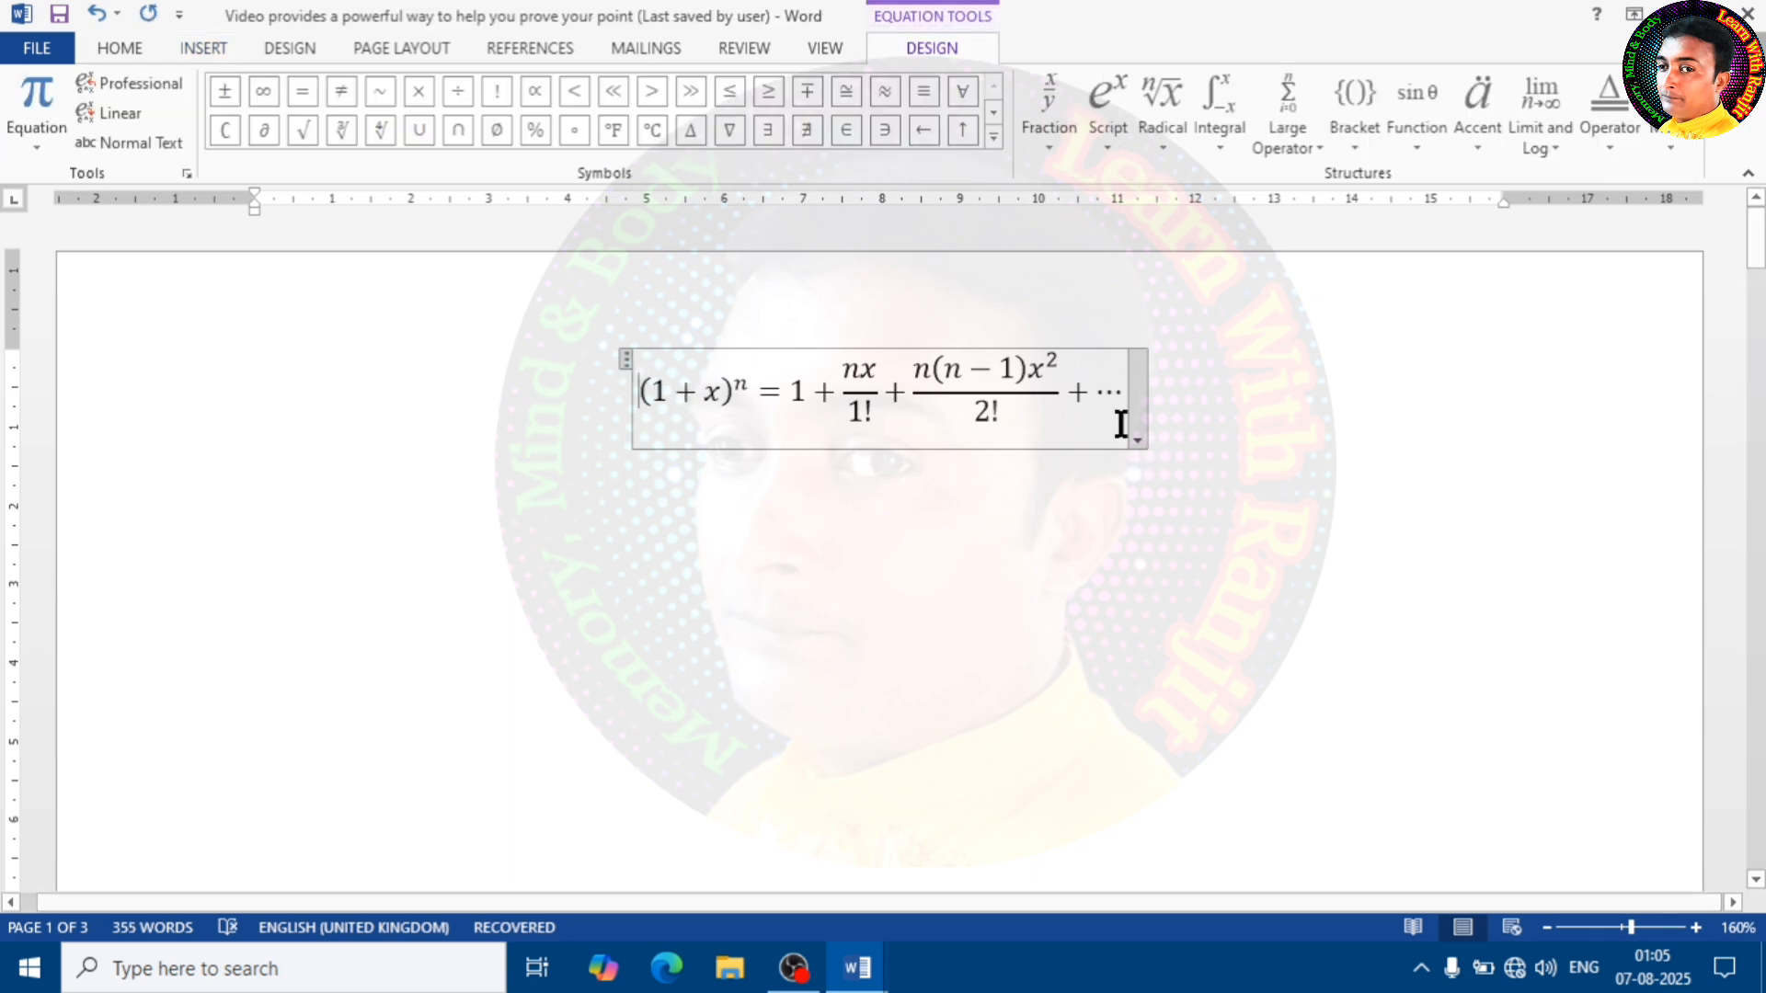
Change the 1 inside the equation's opening parentheses to 3
double_click(675, 394)
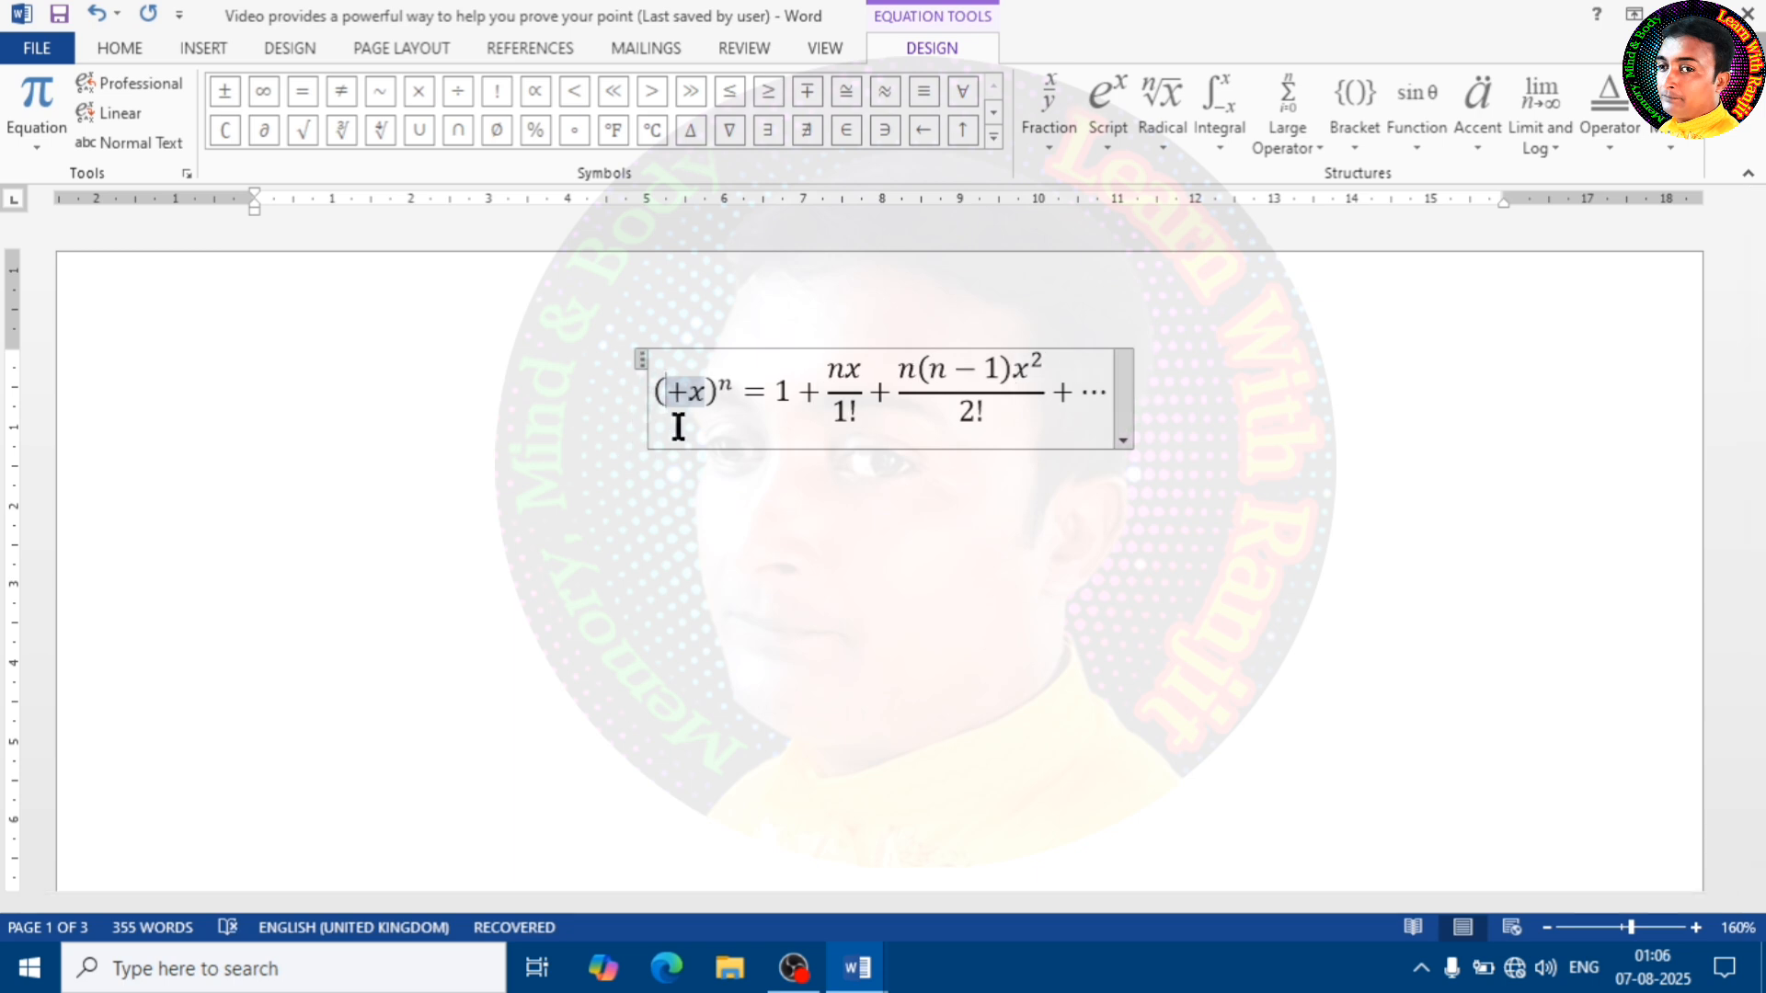
text(3)
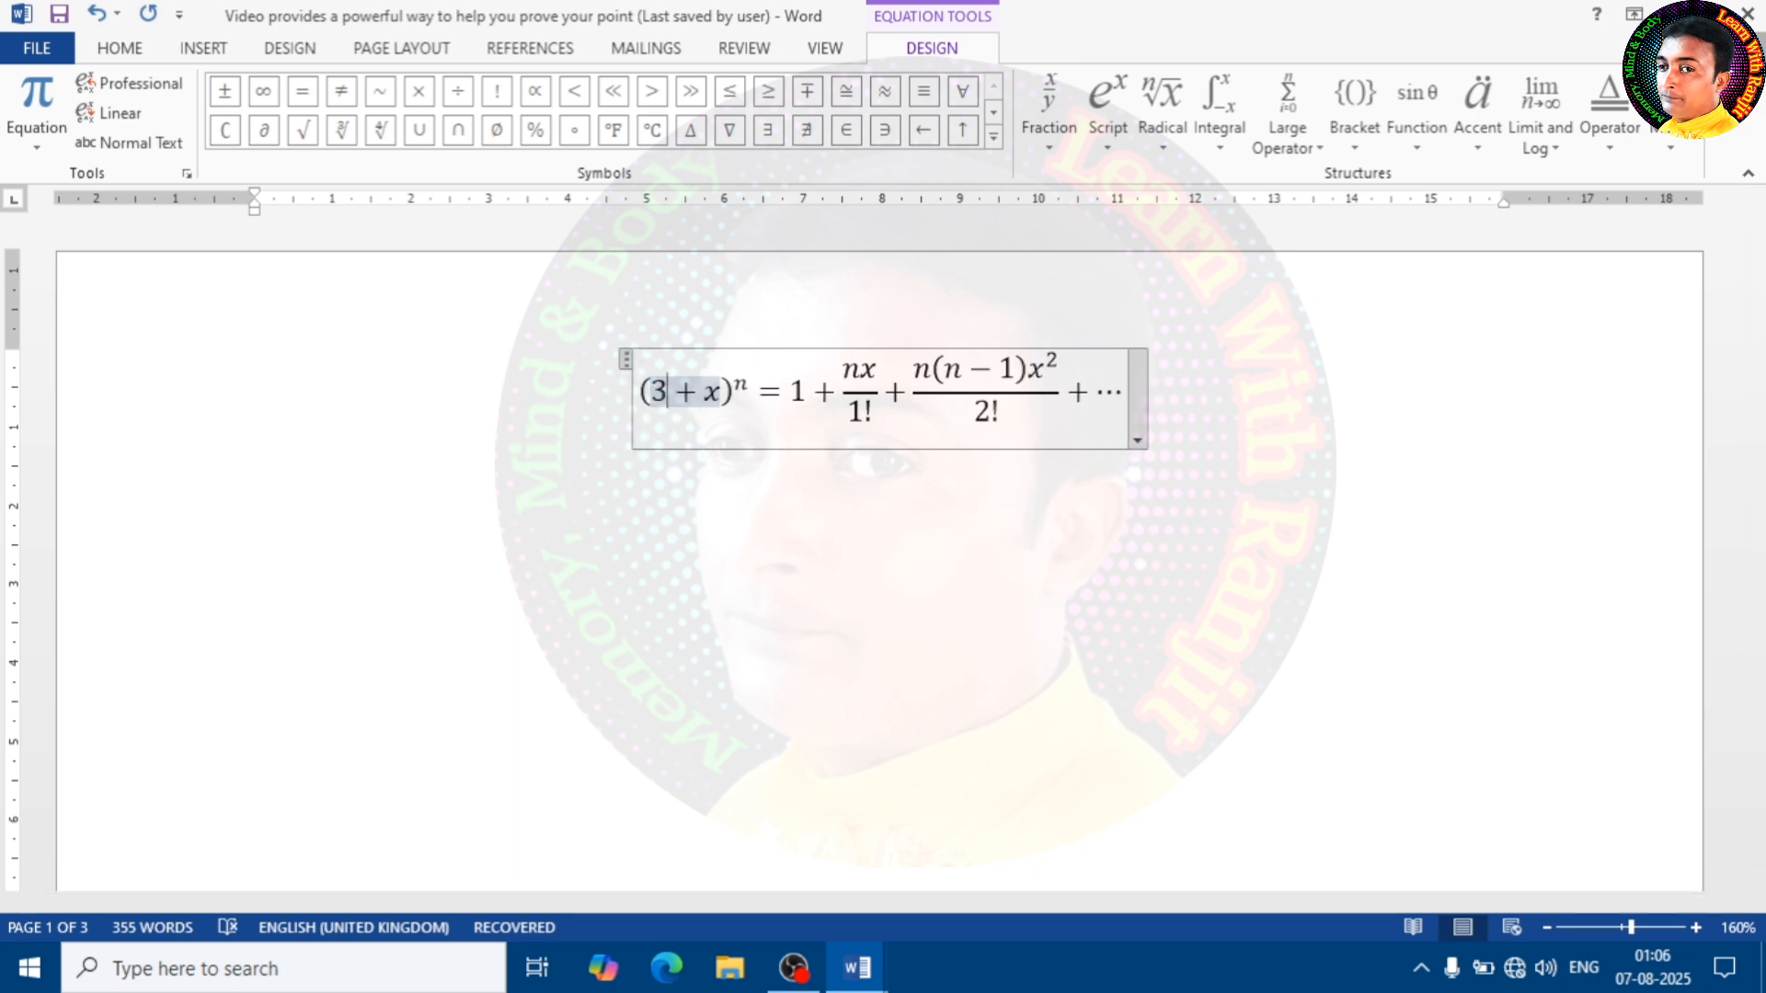
click(742, 383)
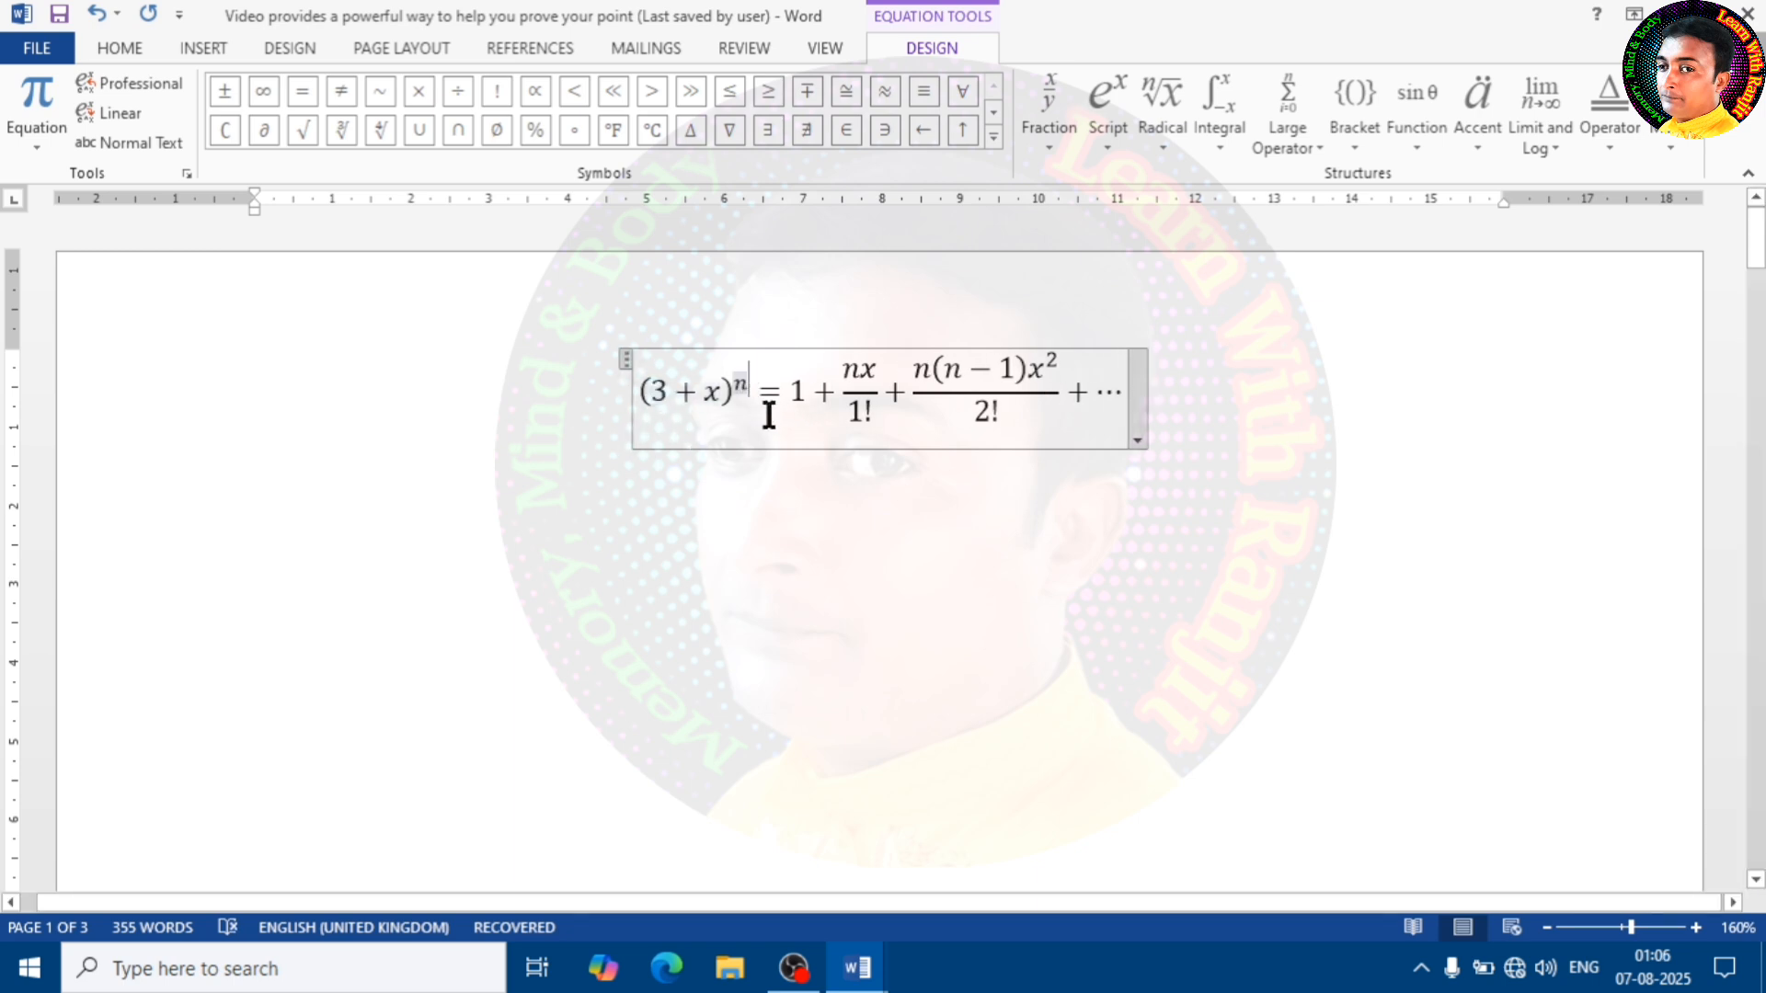
Insert an empty matrix of three rows and two columns in the equation, directly after the second fraction
click(1068, 433)
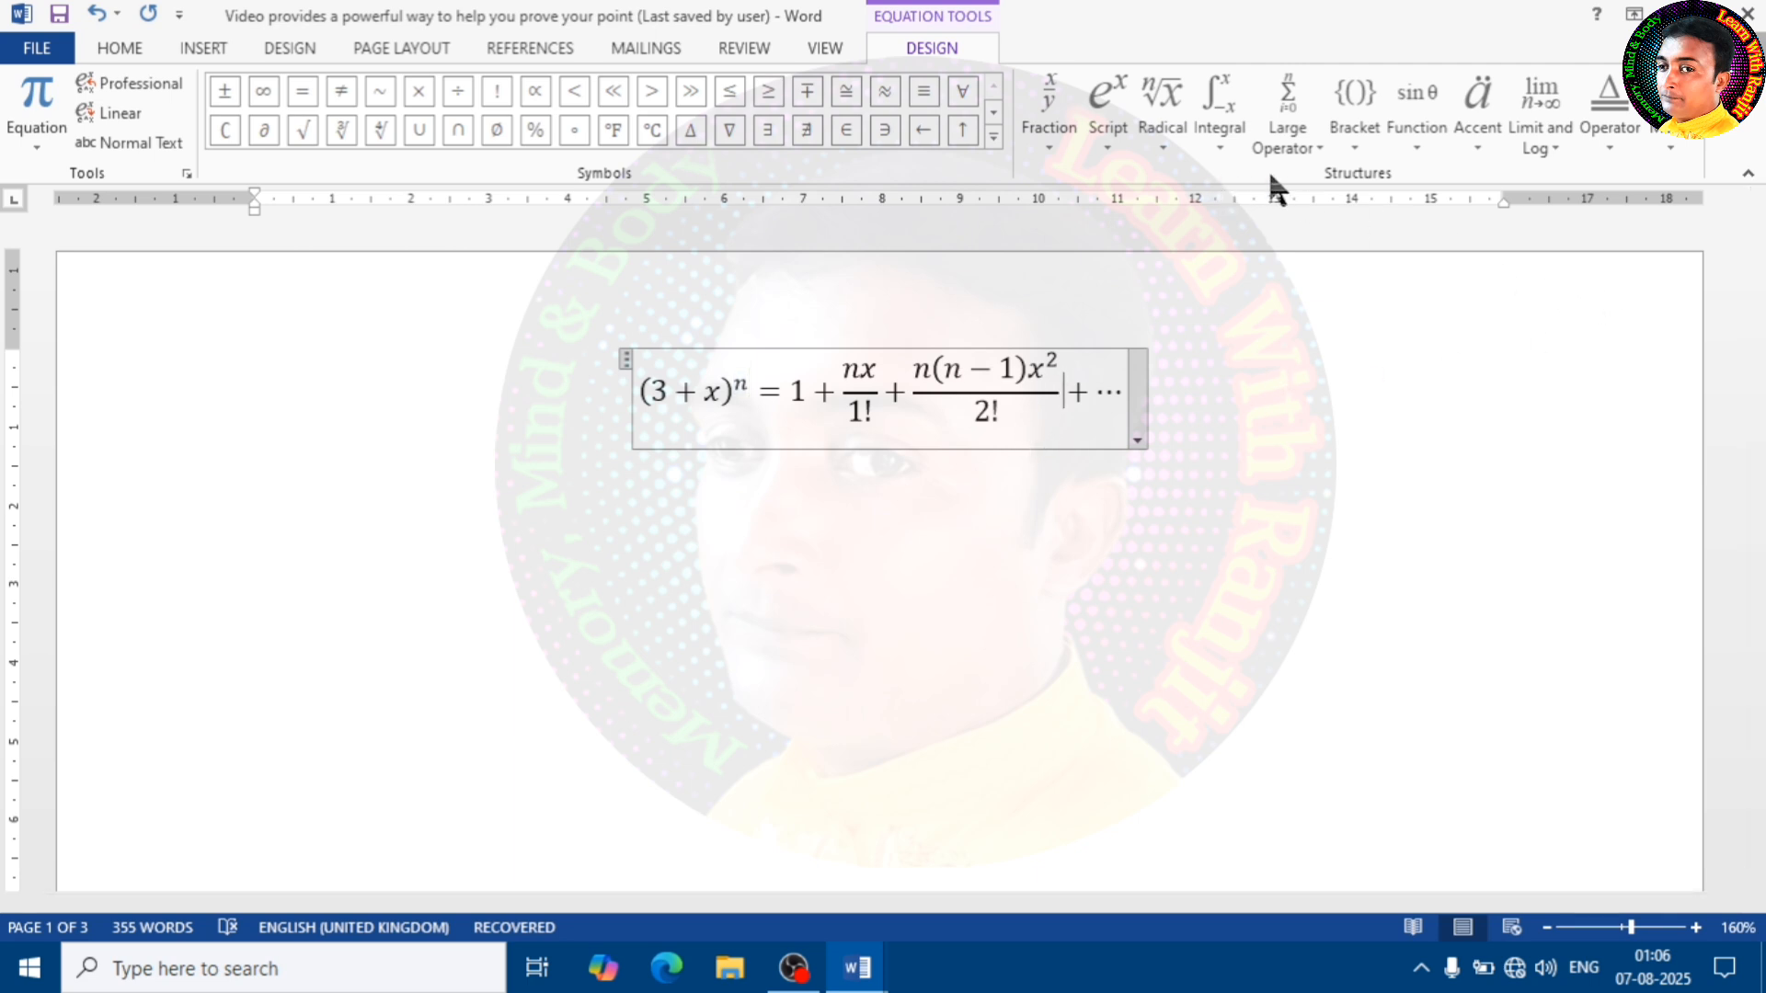
click(1669, 147)
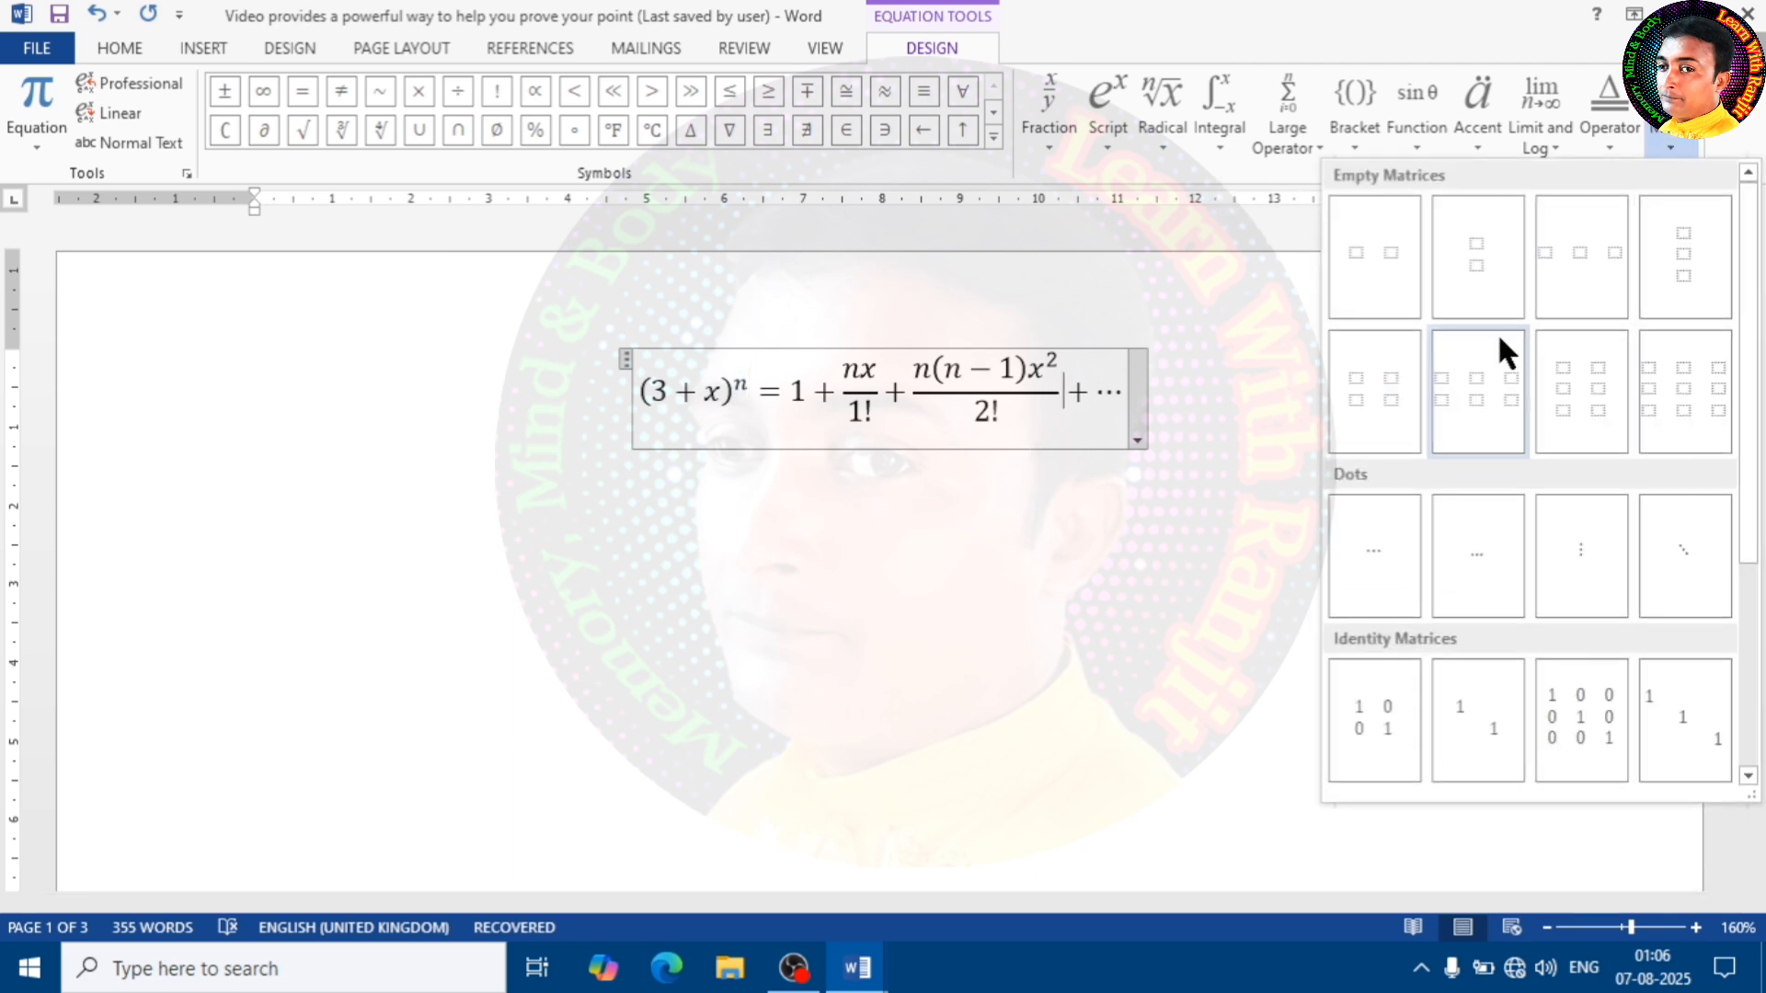
click(1584, 396)
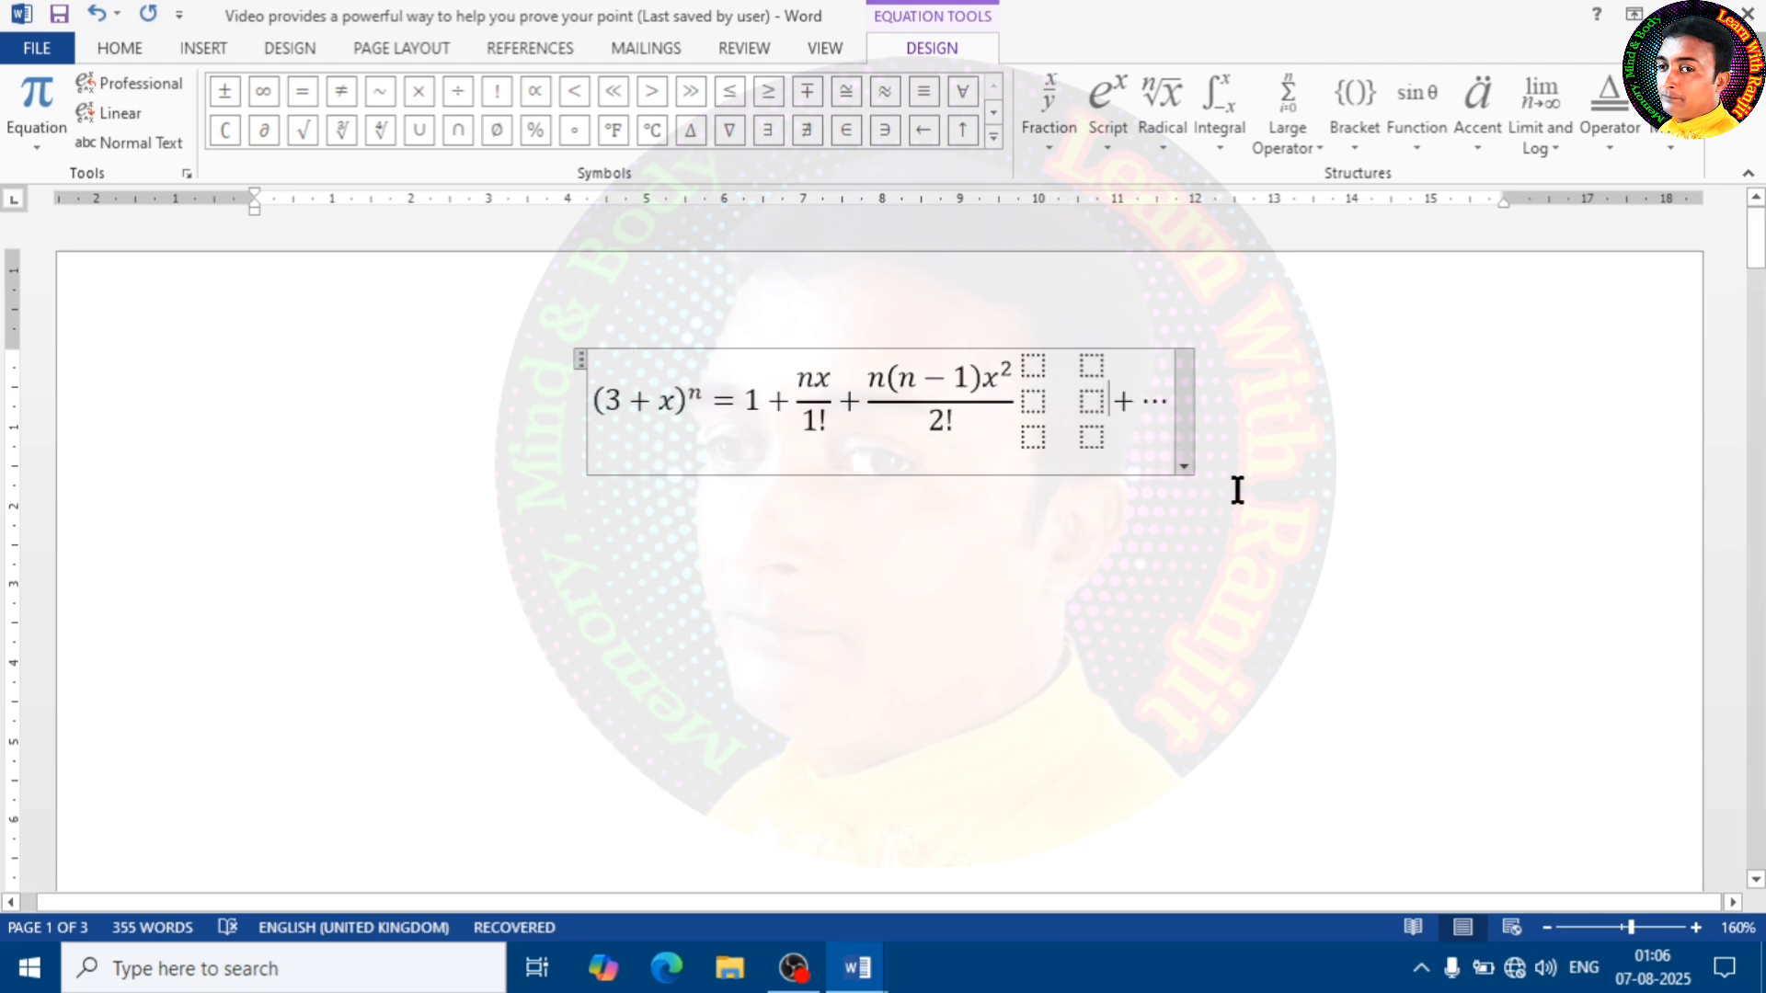
Fill the matrix rows with 3 and 4, 4 and 6, and 7 and 9, and leave the equation
click(1033, 365)
text(3)
click(1091, 365)
text(4)
click(1092, 402)
text(6)
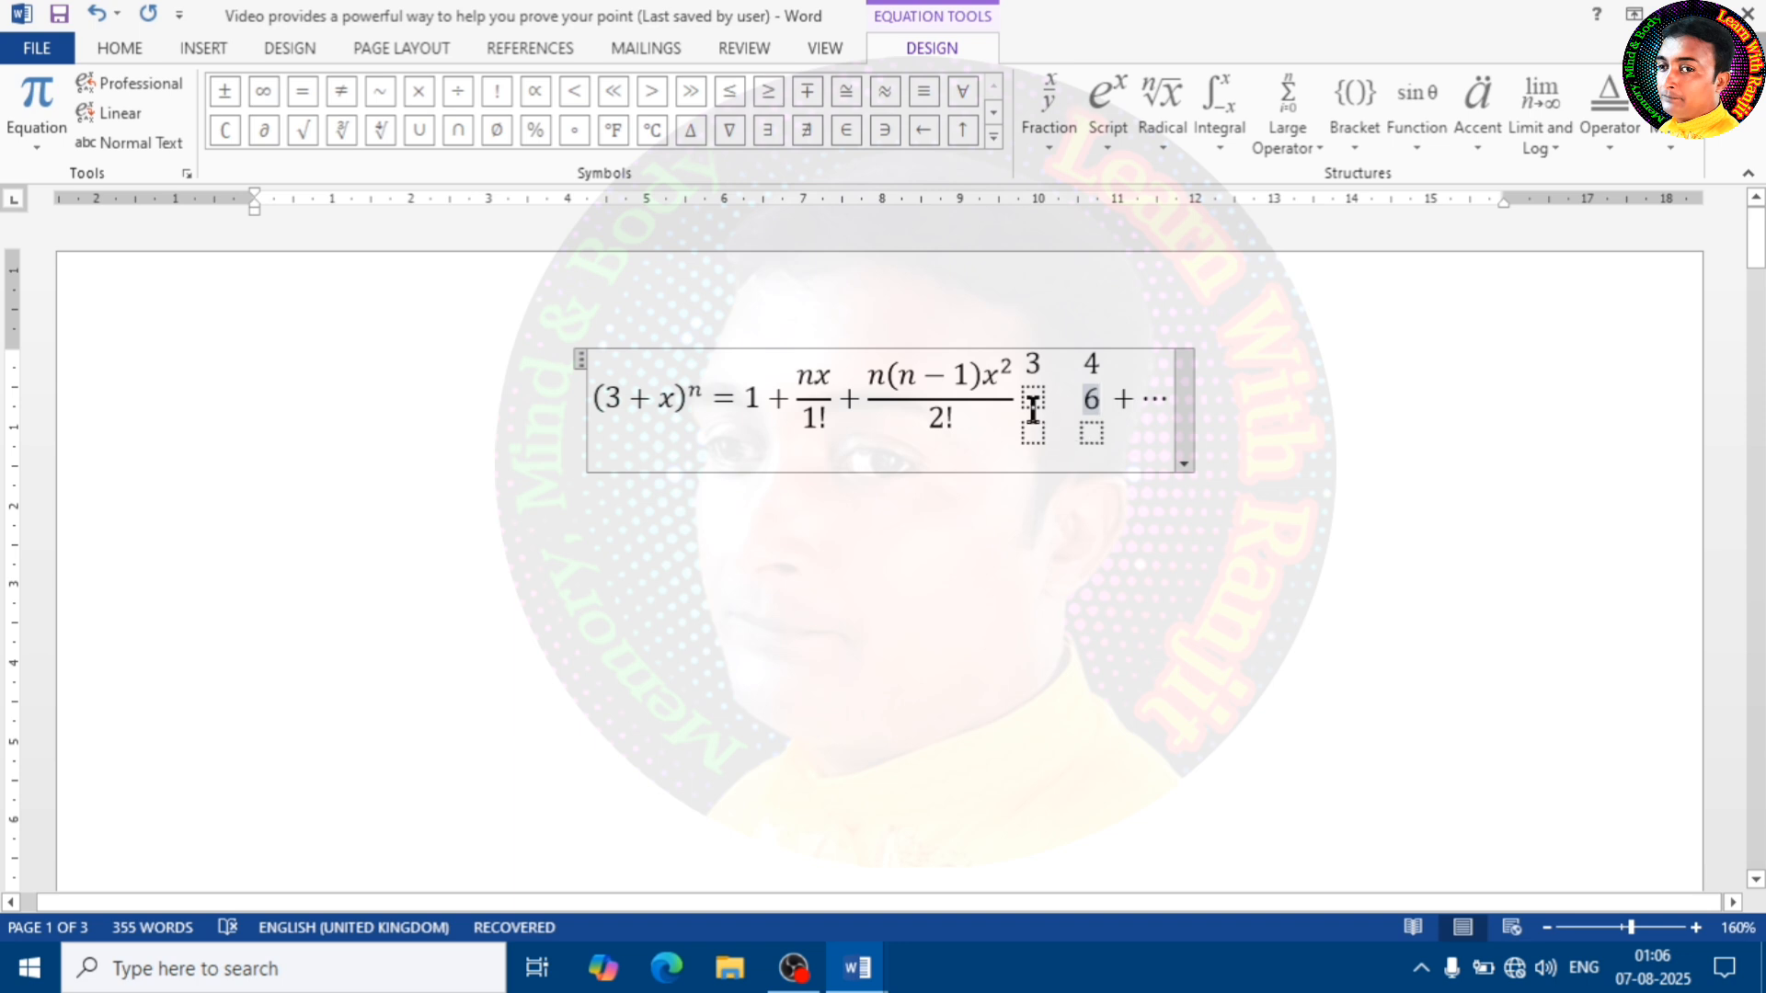
click(1033, 402)
text(4)
click(1035, 433)
text(7)
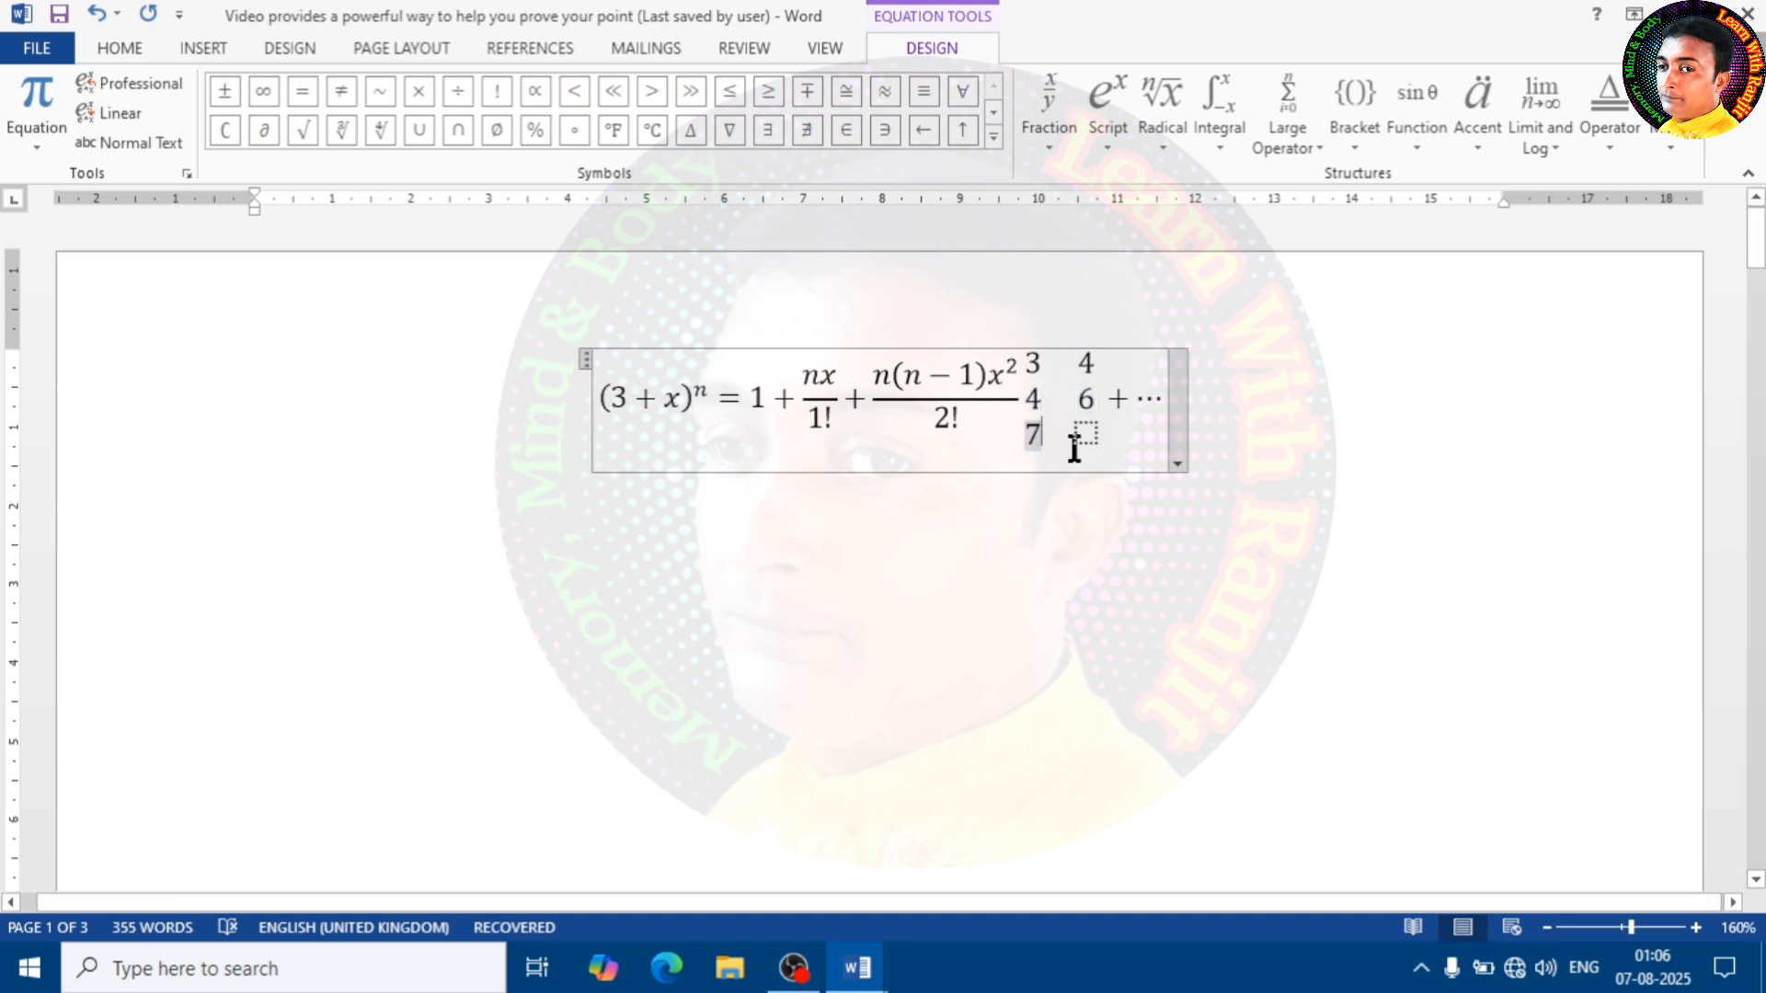
click(1087, 435)
text(9)
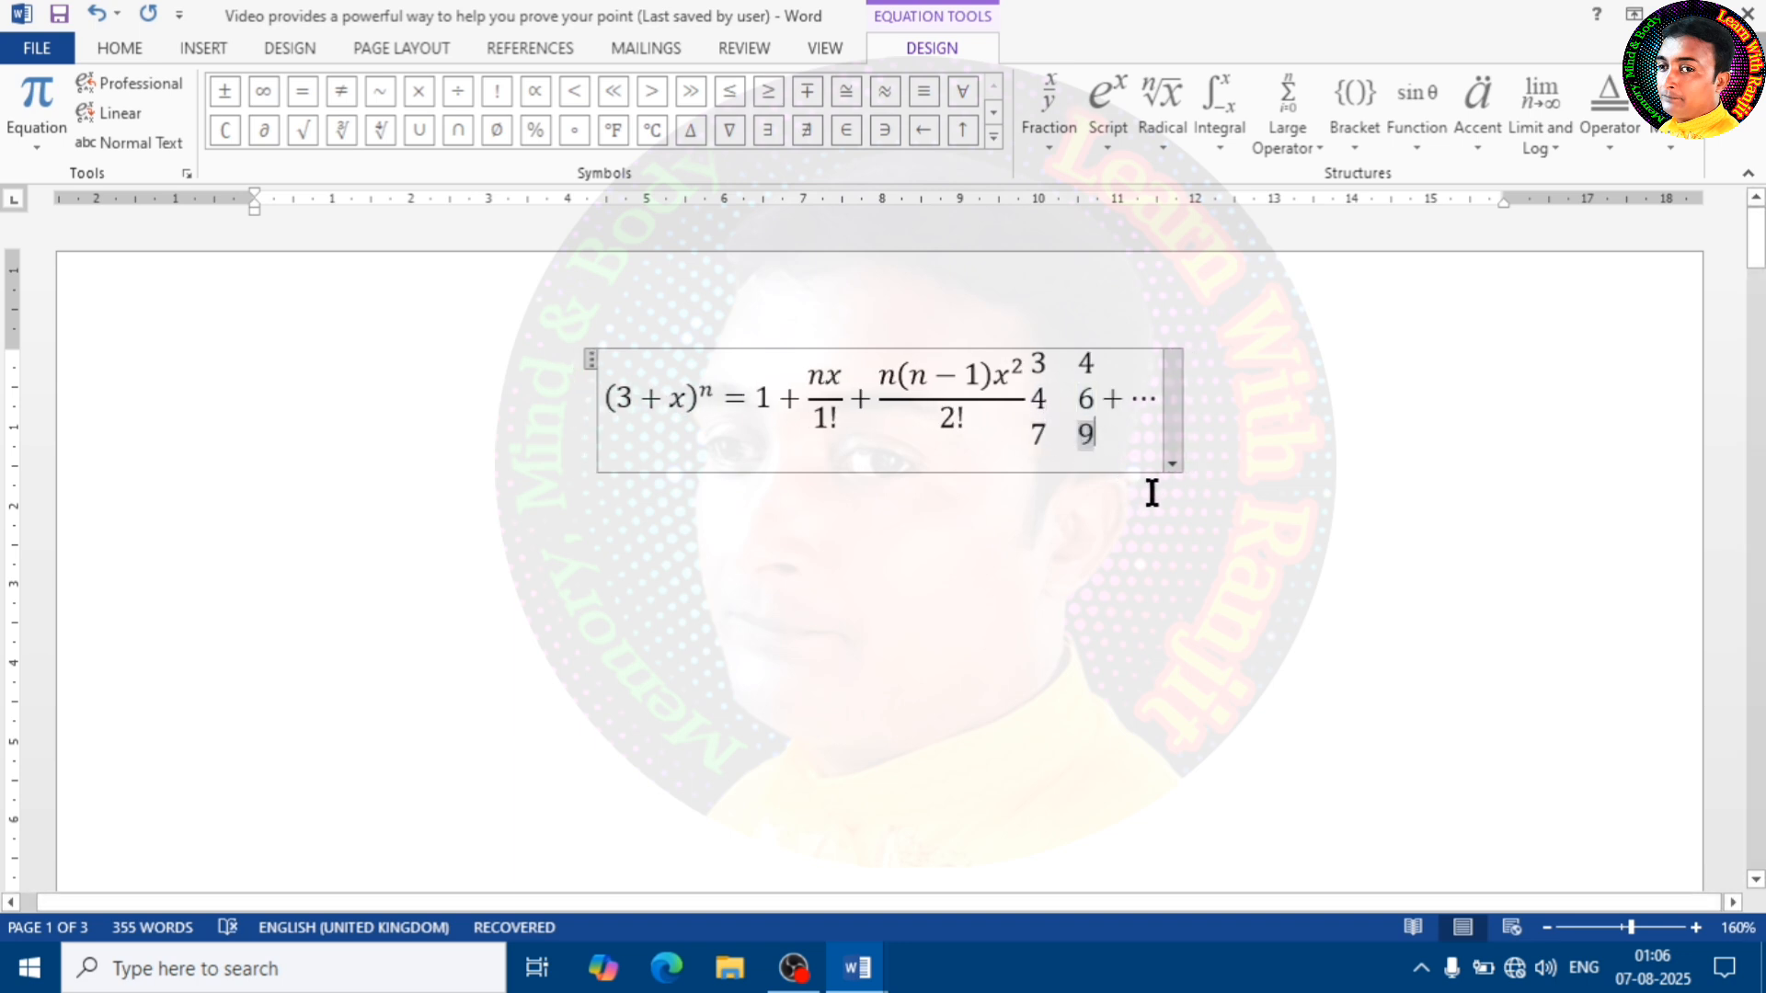
click(1287, 414)
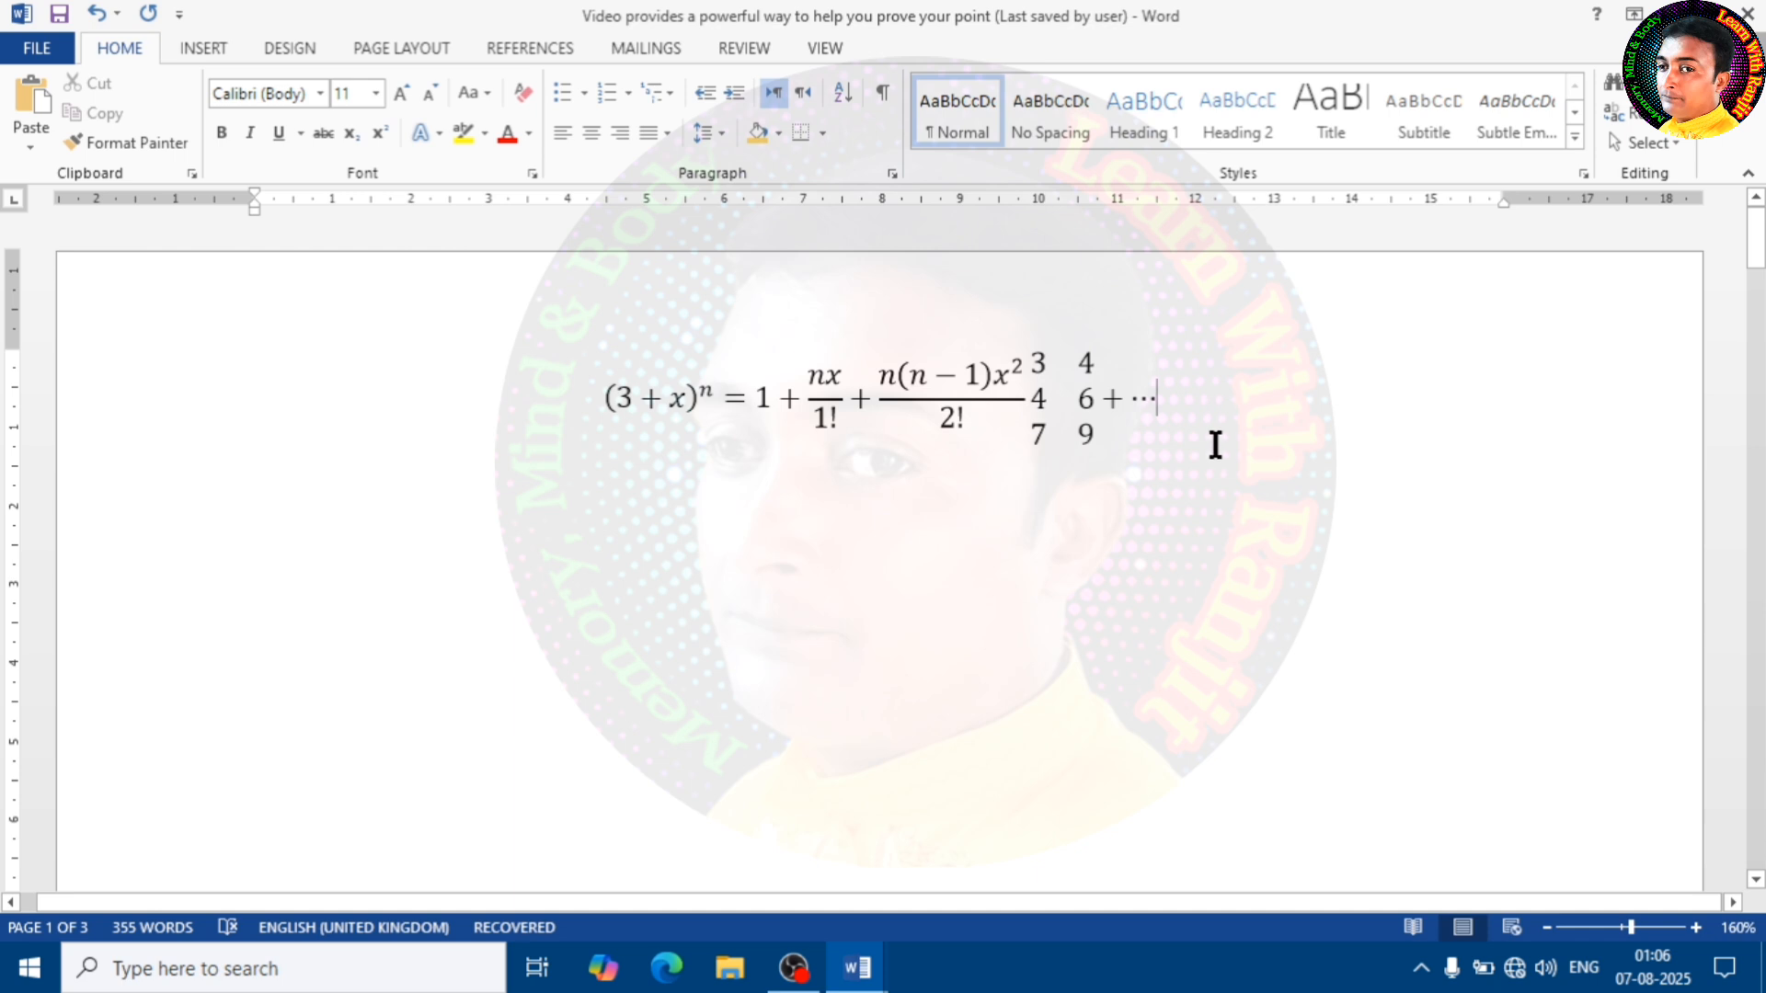
Insert the built-in Trig Identity 2 equation directly below the expansion equation
click(210, 46)
click(1605, 83)
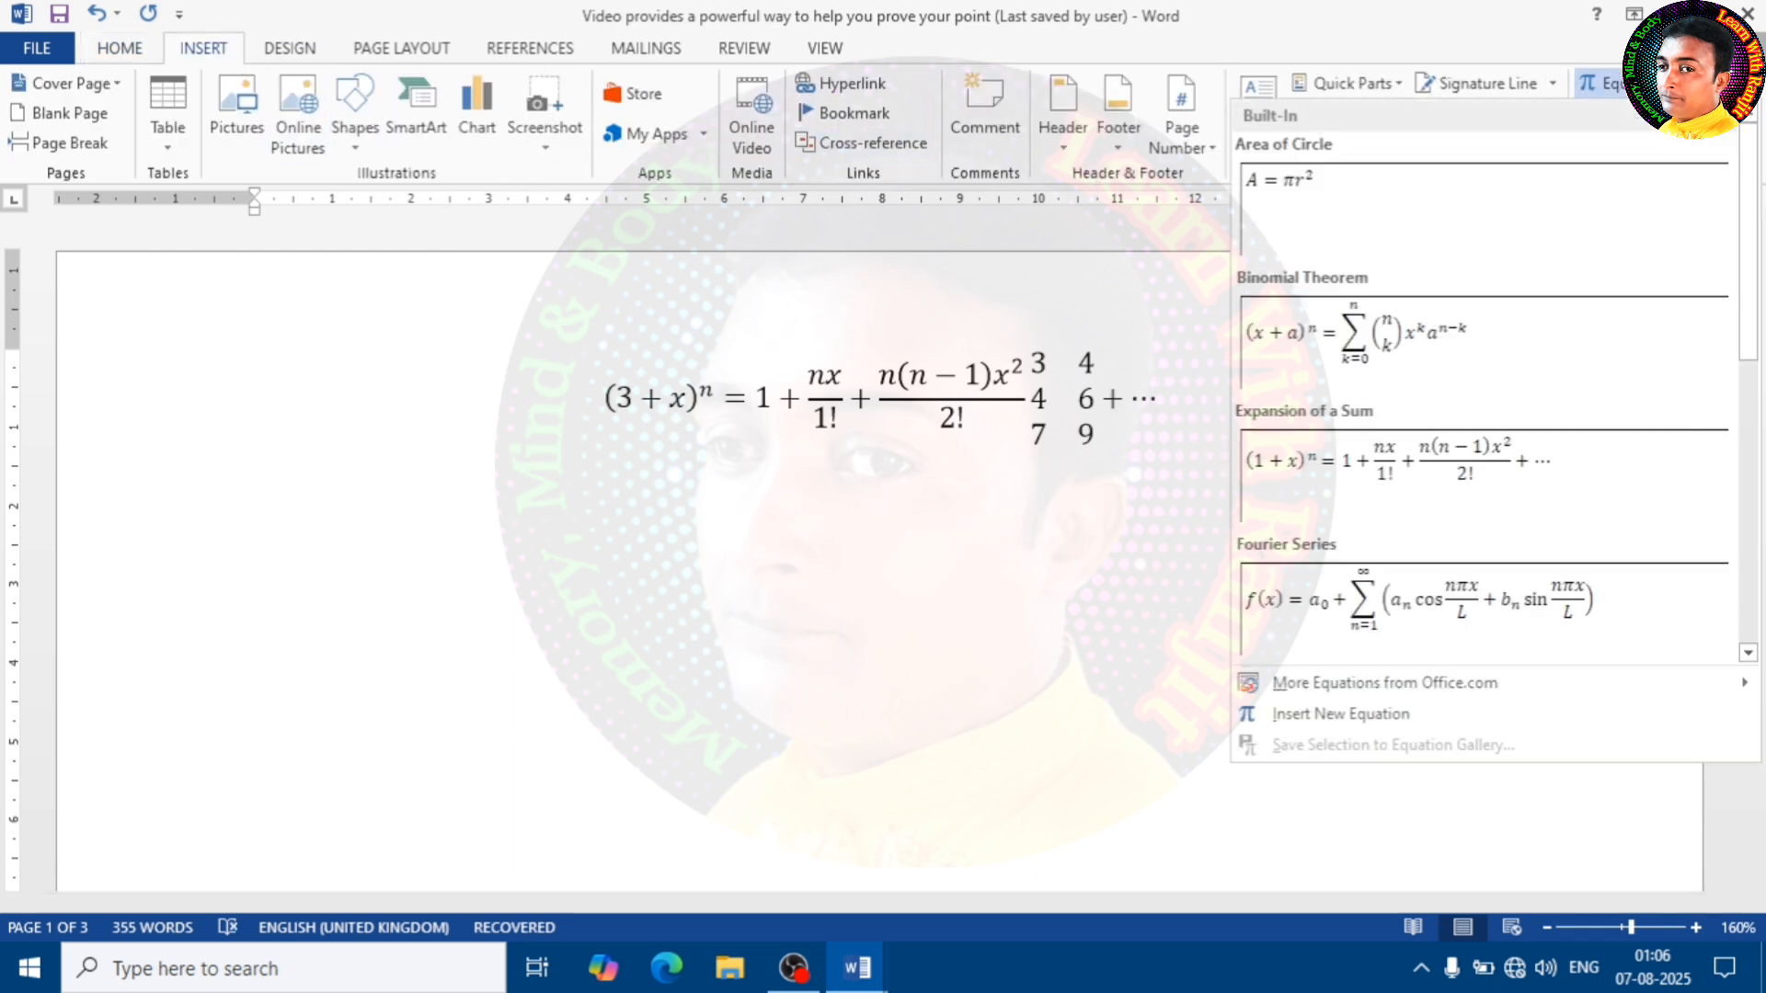
scroll(1382, 460, down, 5)
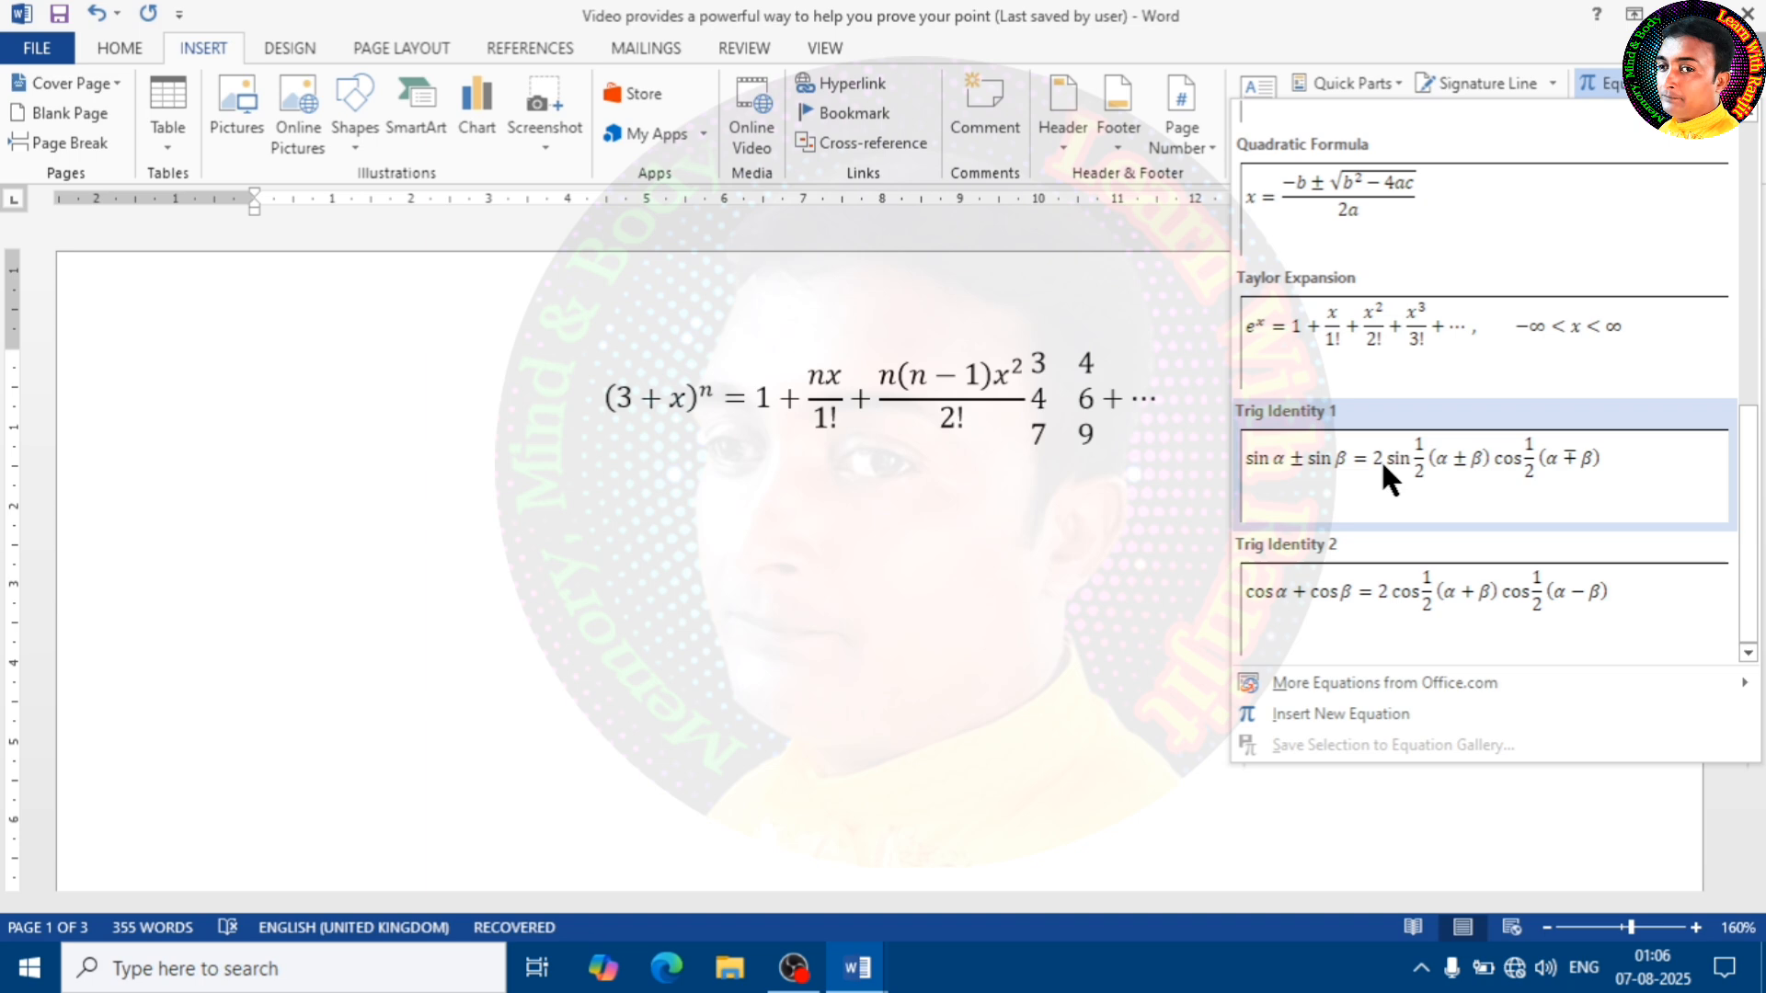
click(1450, 624)
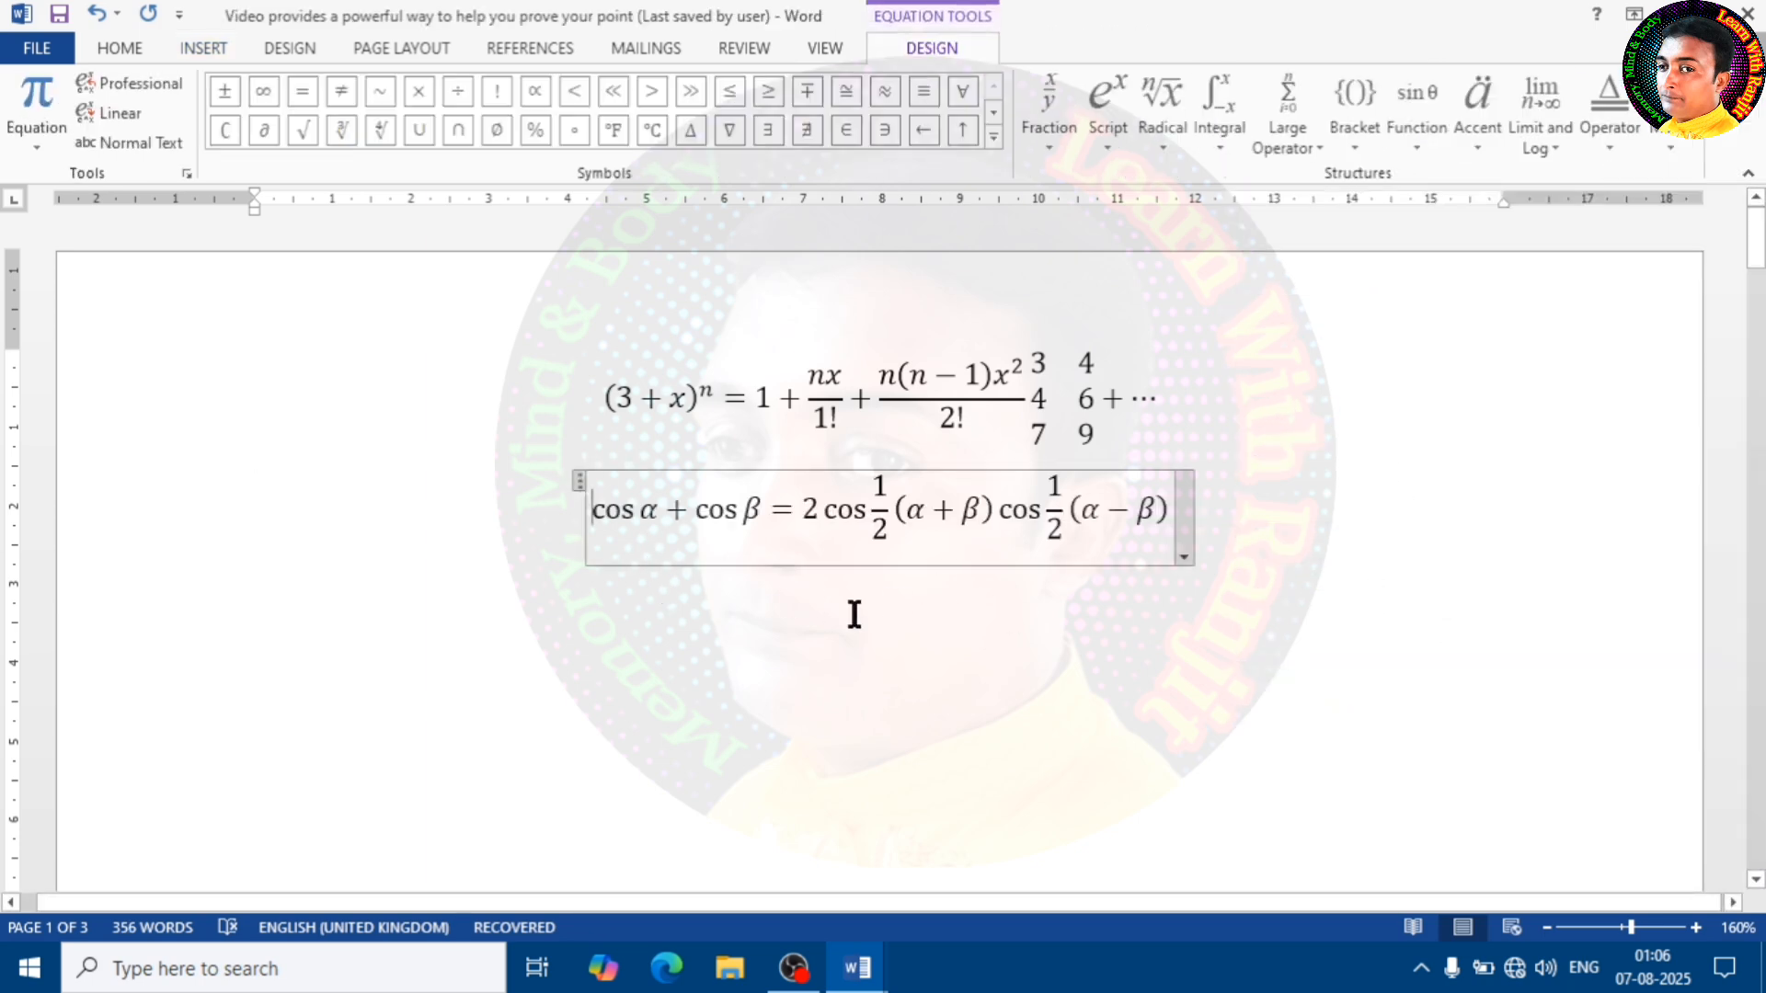
Examine the new equation's display options and the available categories of math symbols
click(1185, 555)
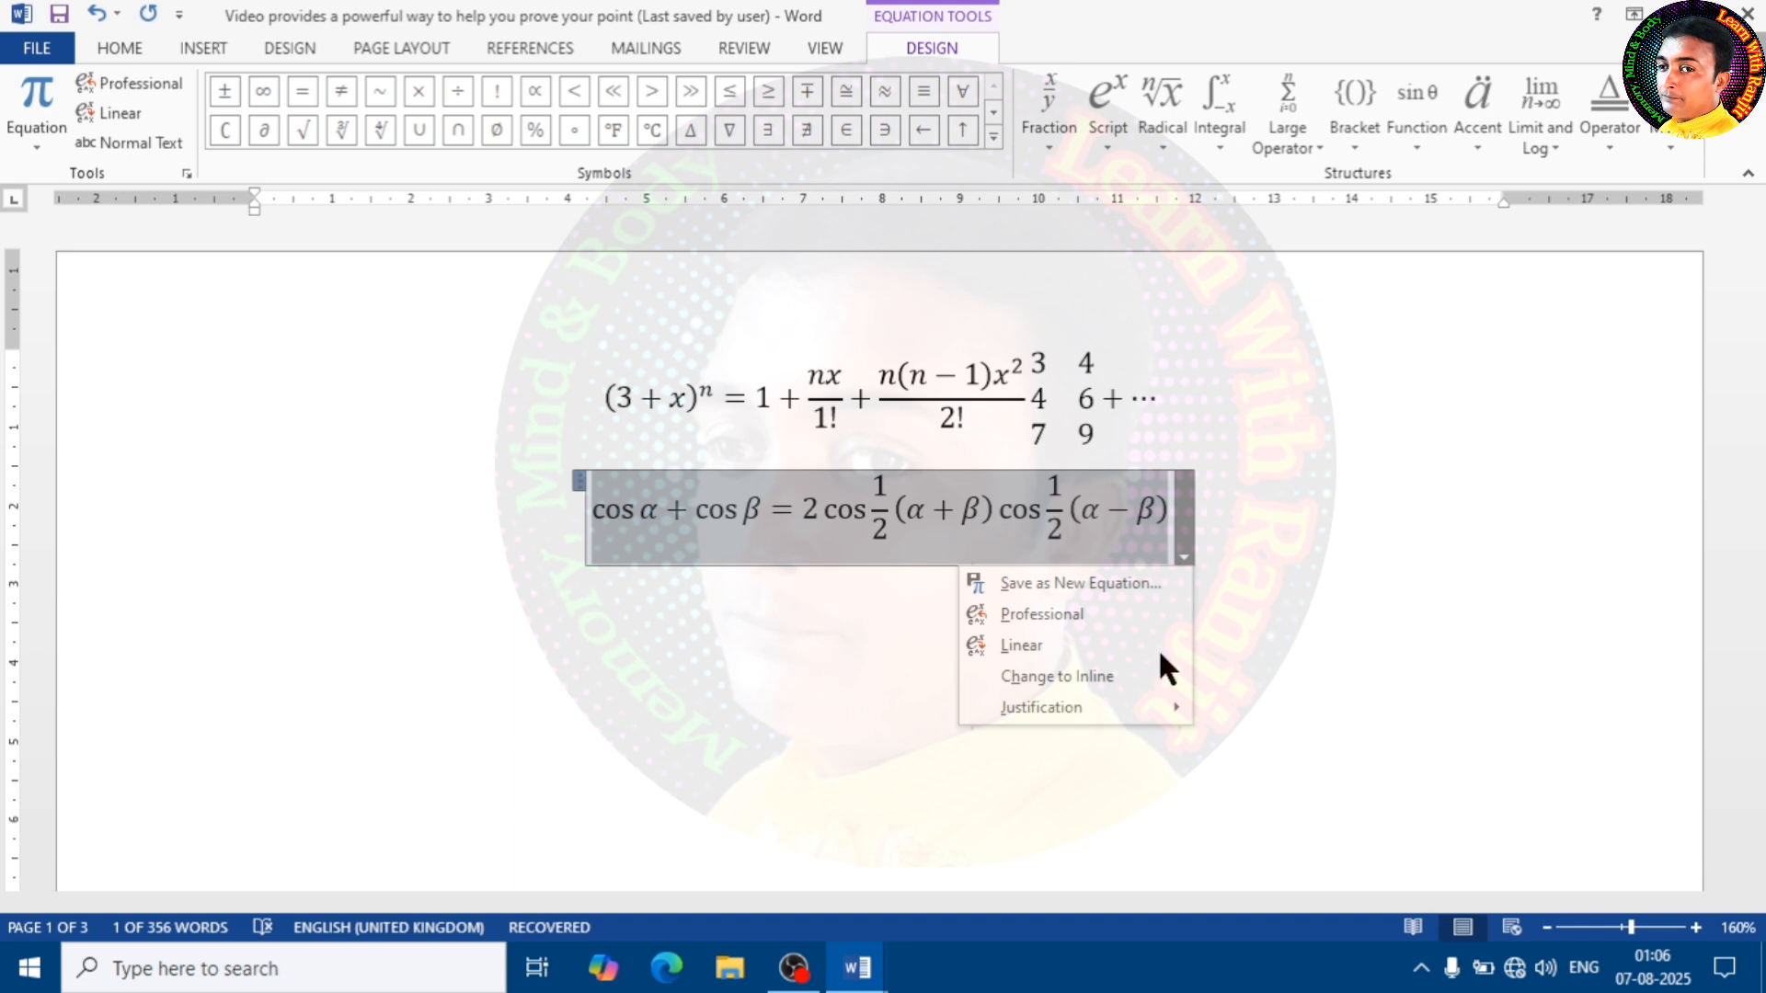
key(Escape)
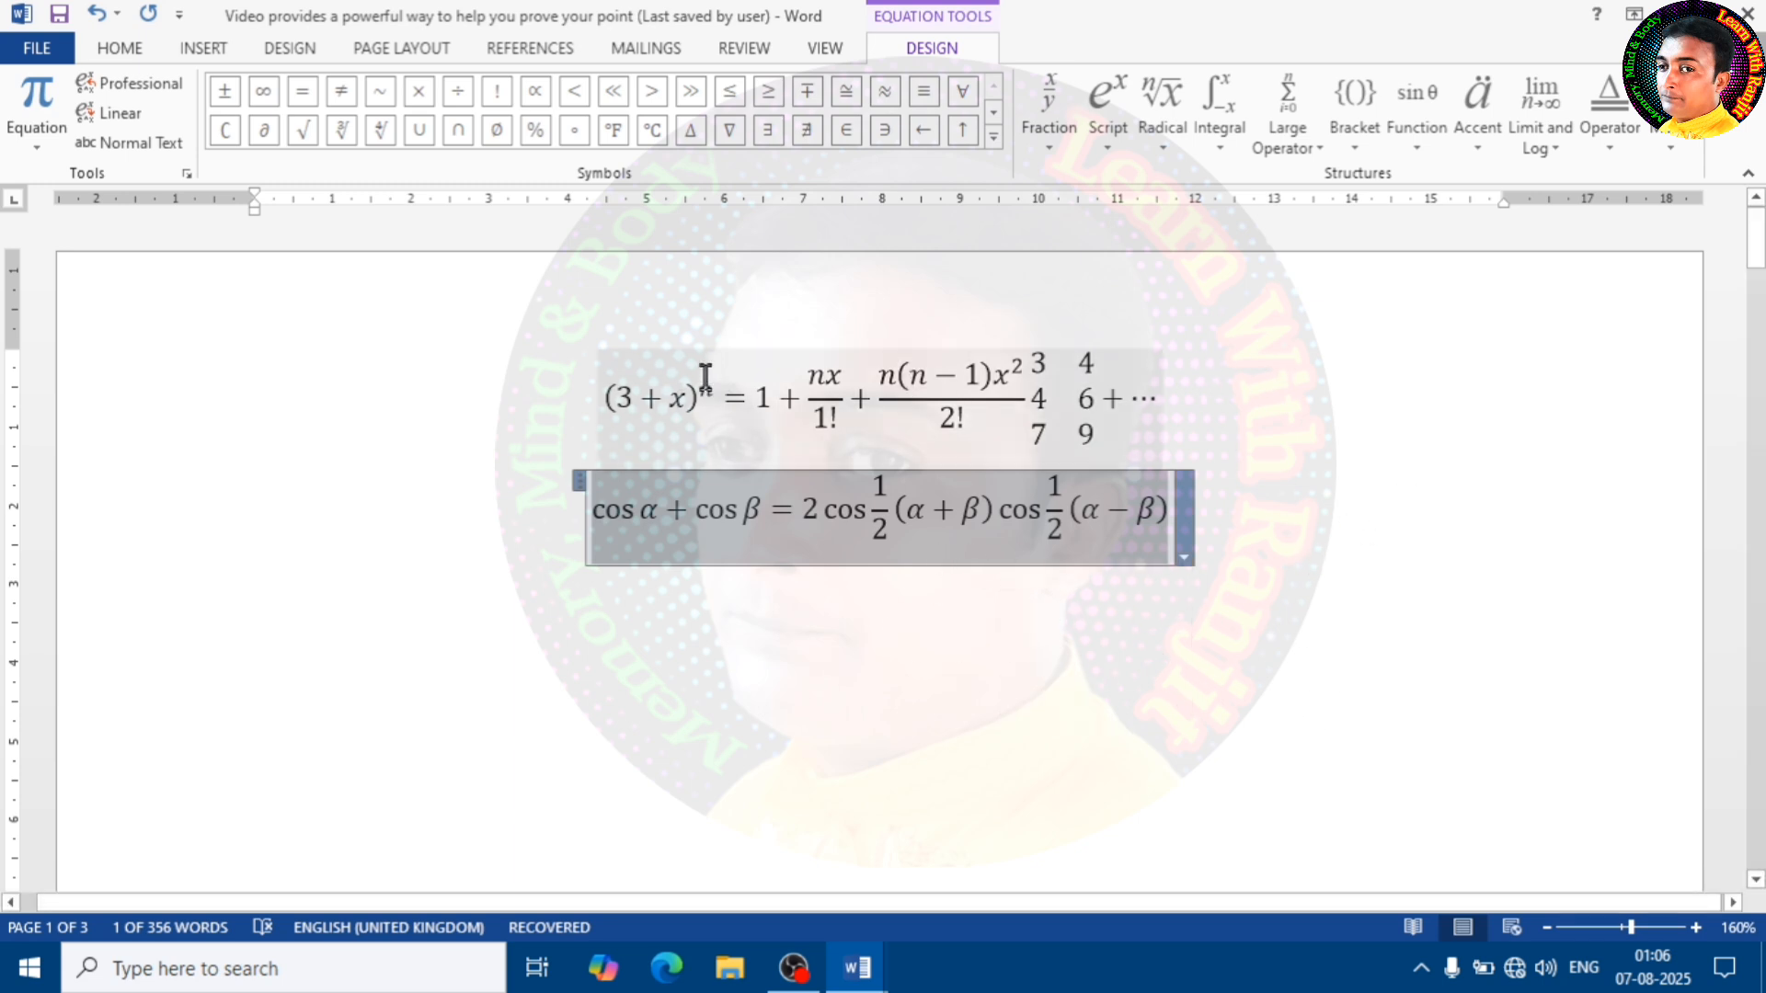
click(995, 135)
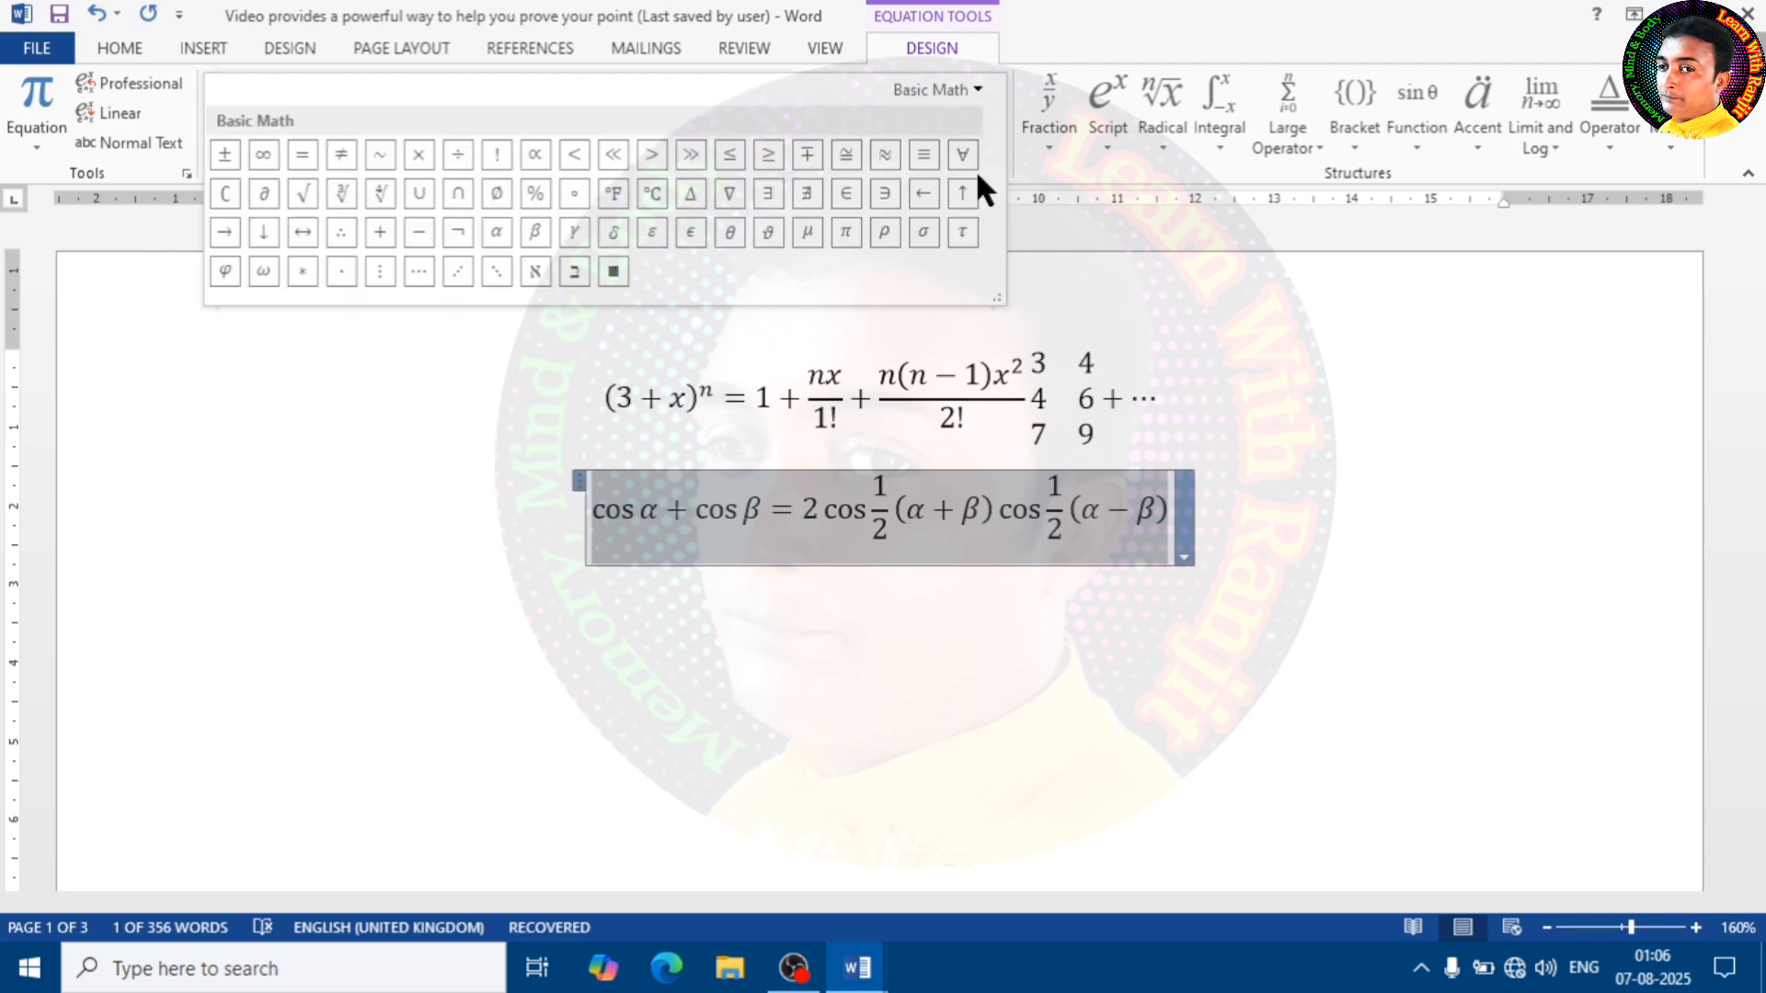
click(977, 89)
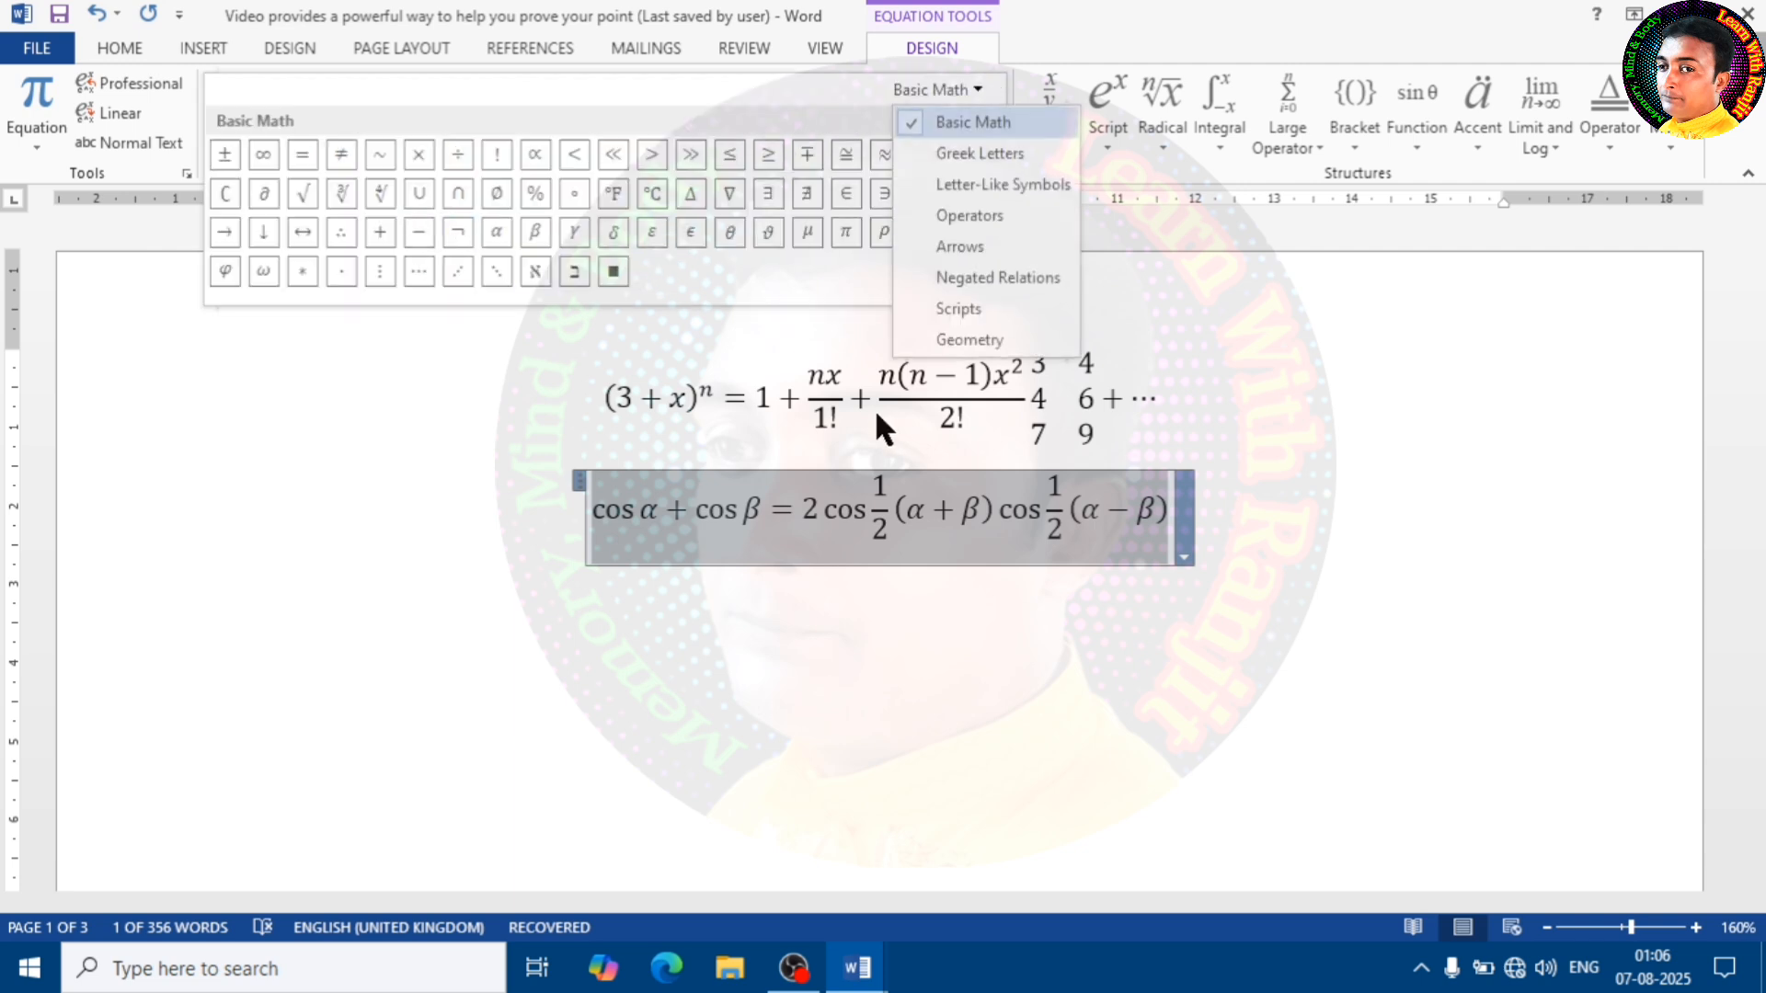
click(868, 496)
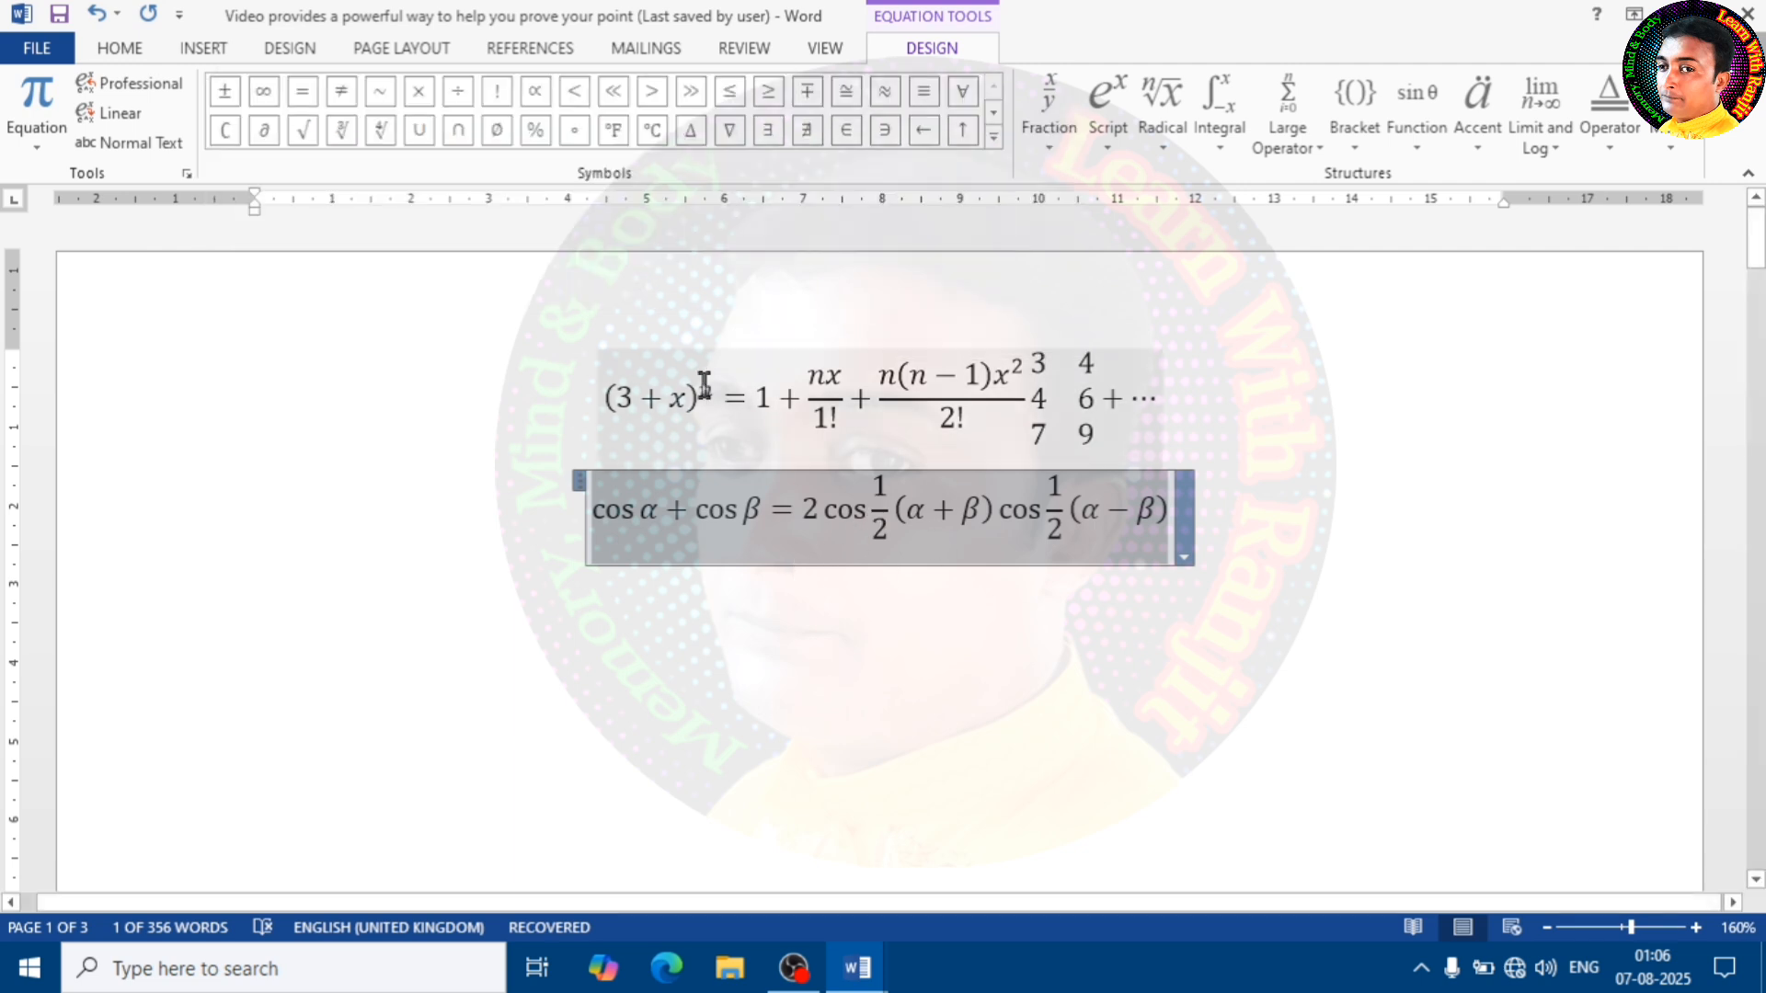
Undo the equation insertions and edits back to the original page text, and delete that selected text from the first page
key(ctrl+z)
key(ctrl+z)
key(ctrl+z)
key(ctrl+z)
key(ctrl+z)
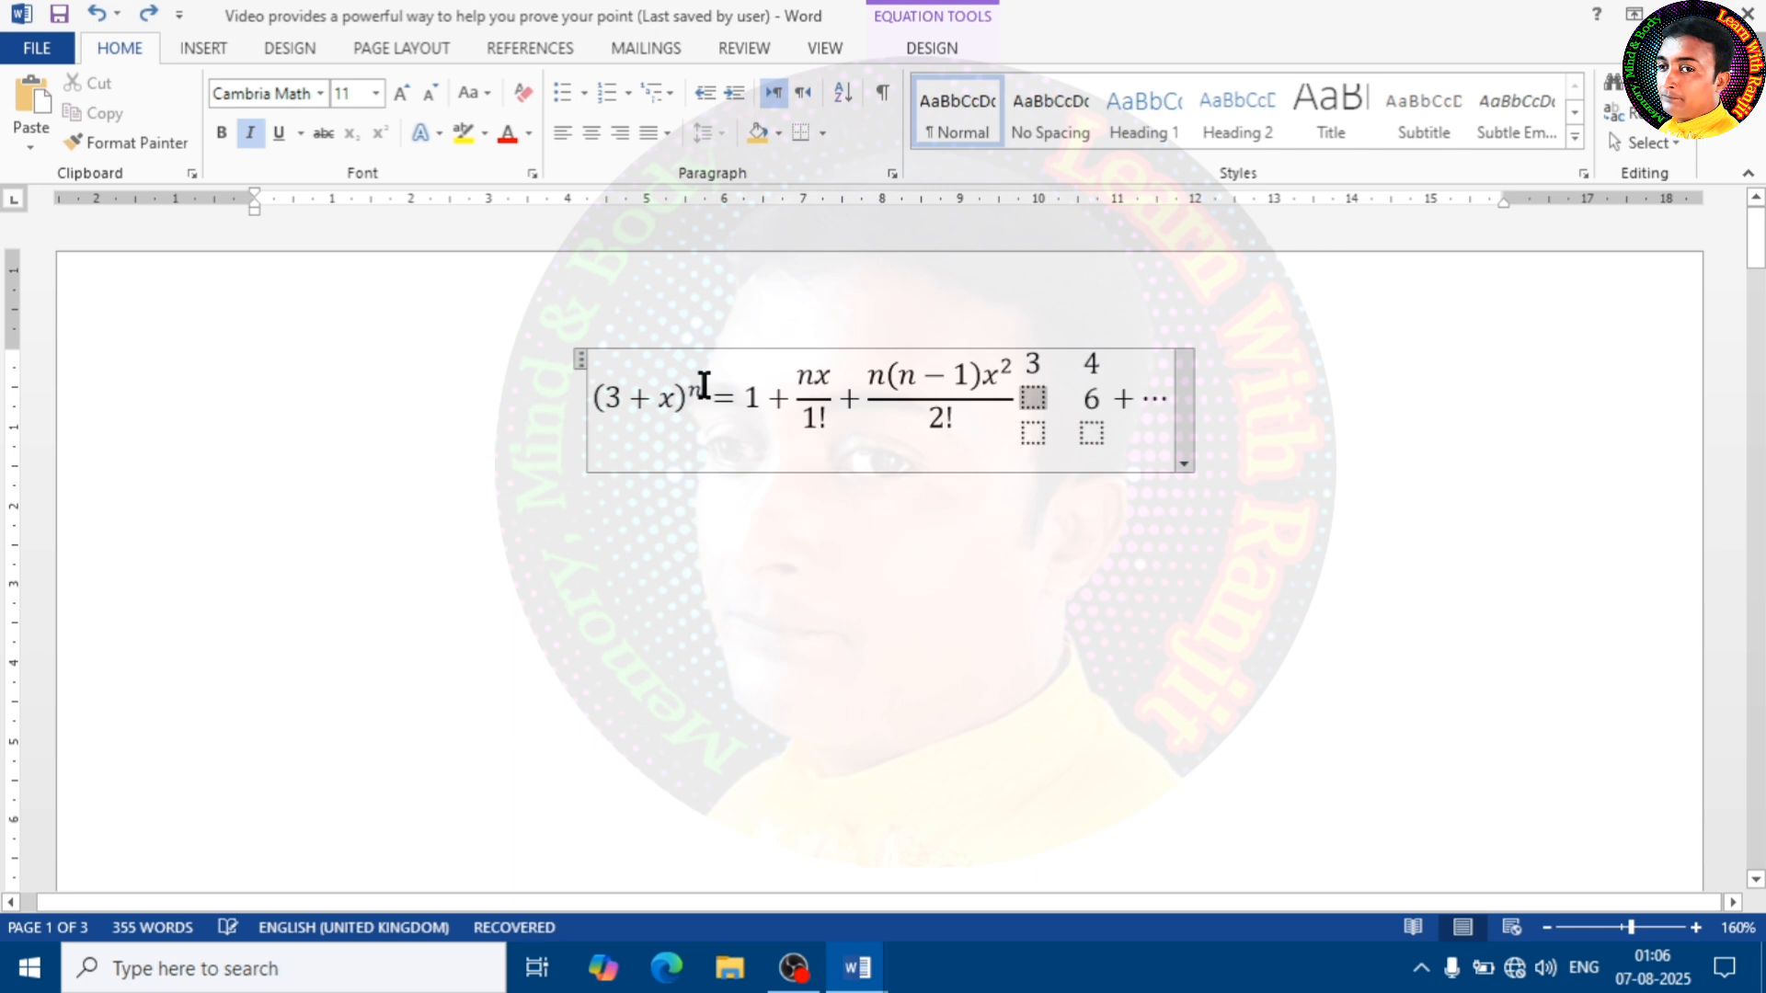
key(ctrl+z)
key(ctrl+z)
key(ctrl+z)
key(ctrl+z)
key(ctrl+z)
key(ctrl+z)
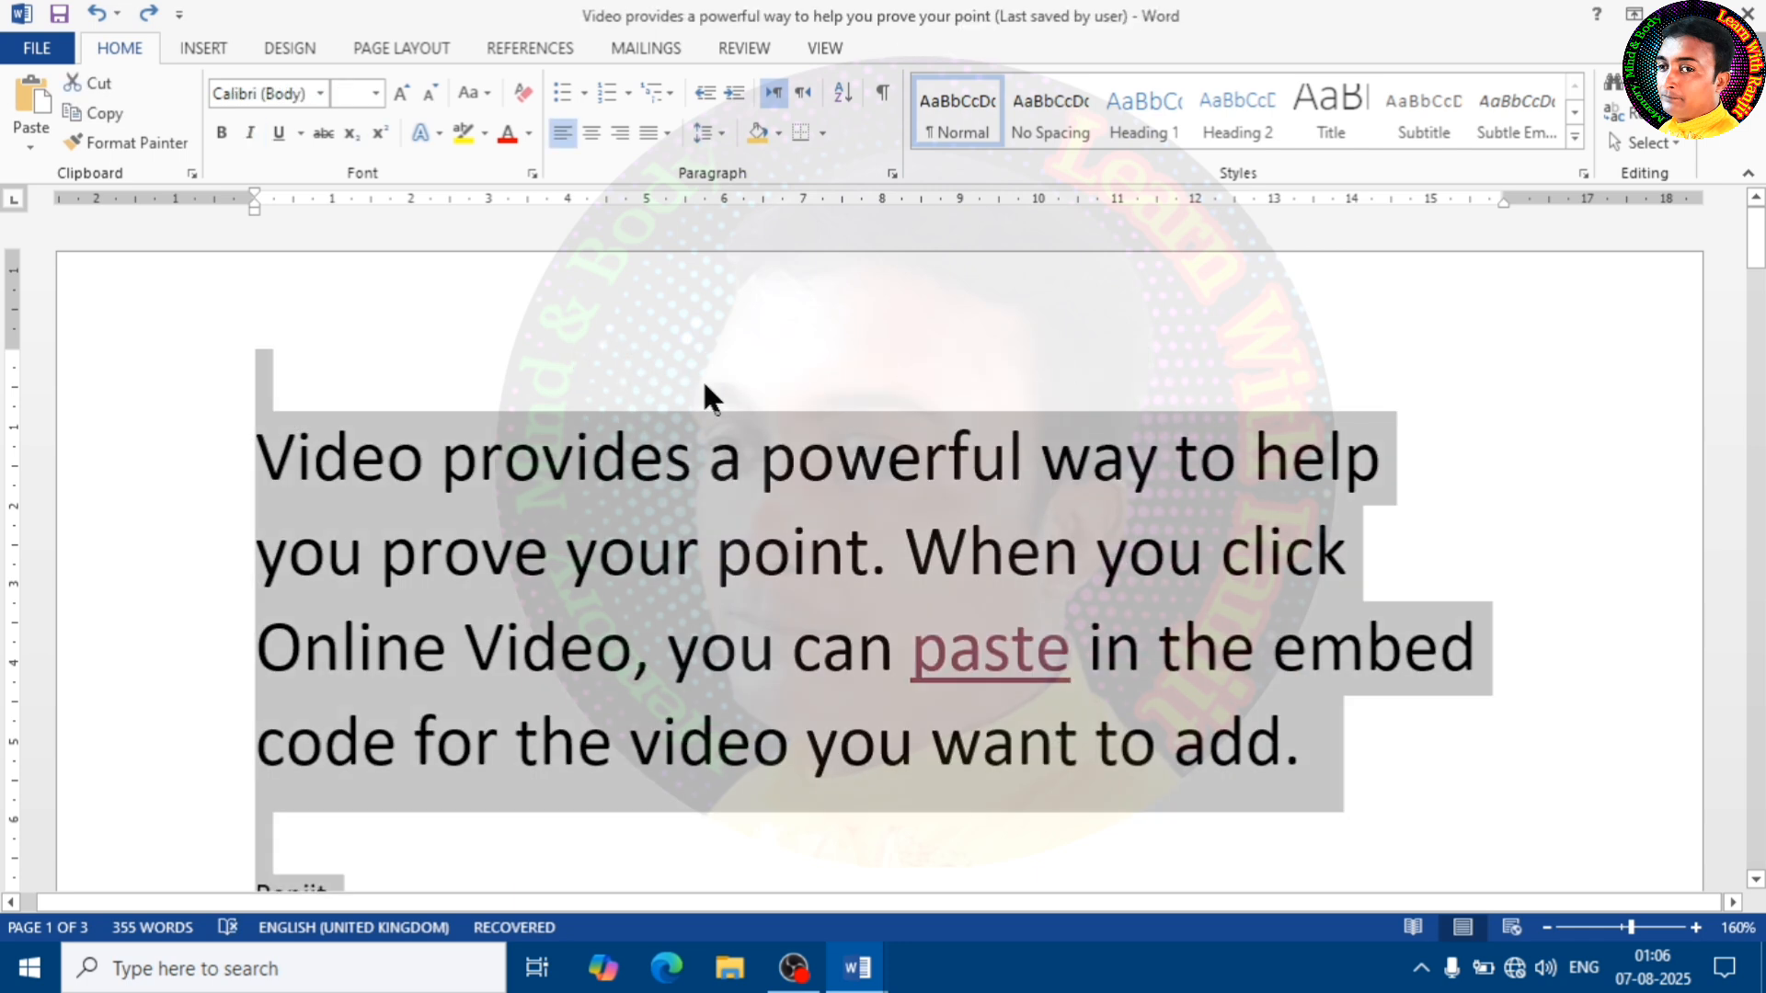
key(Delete)
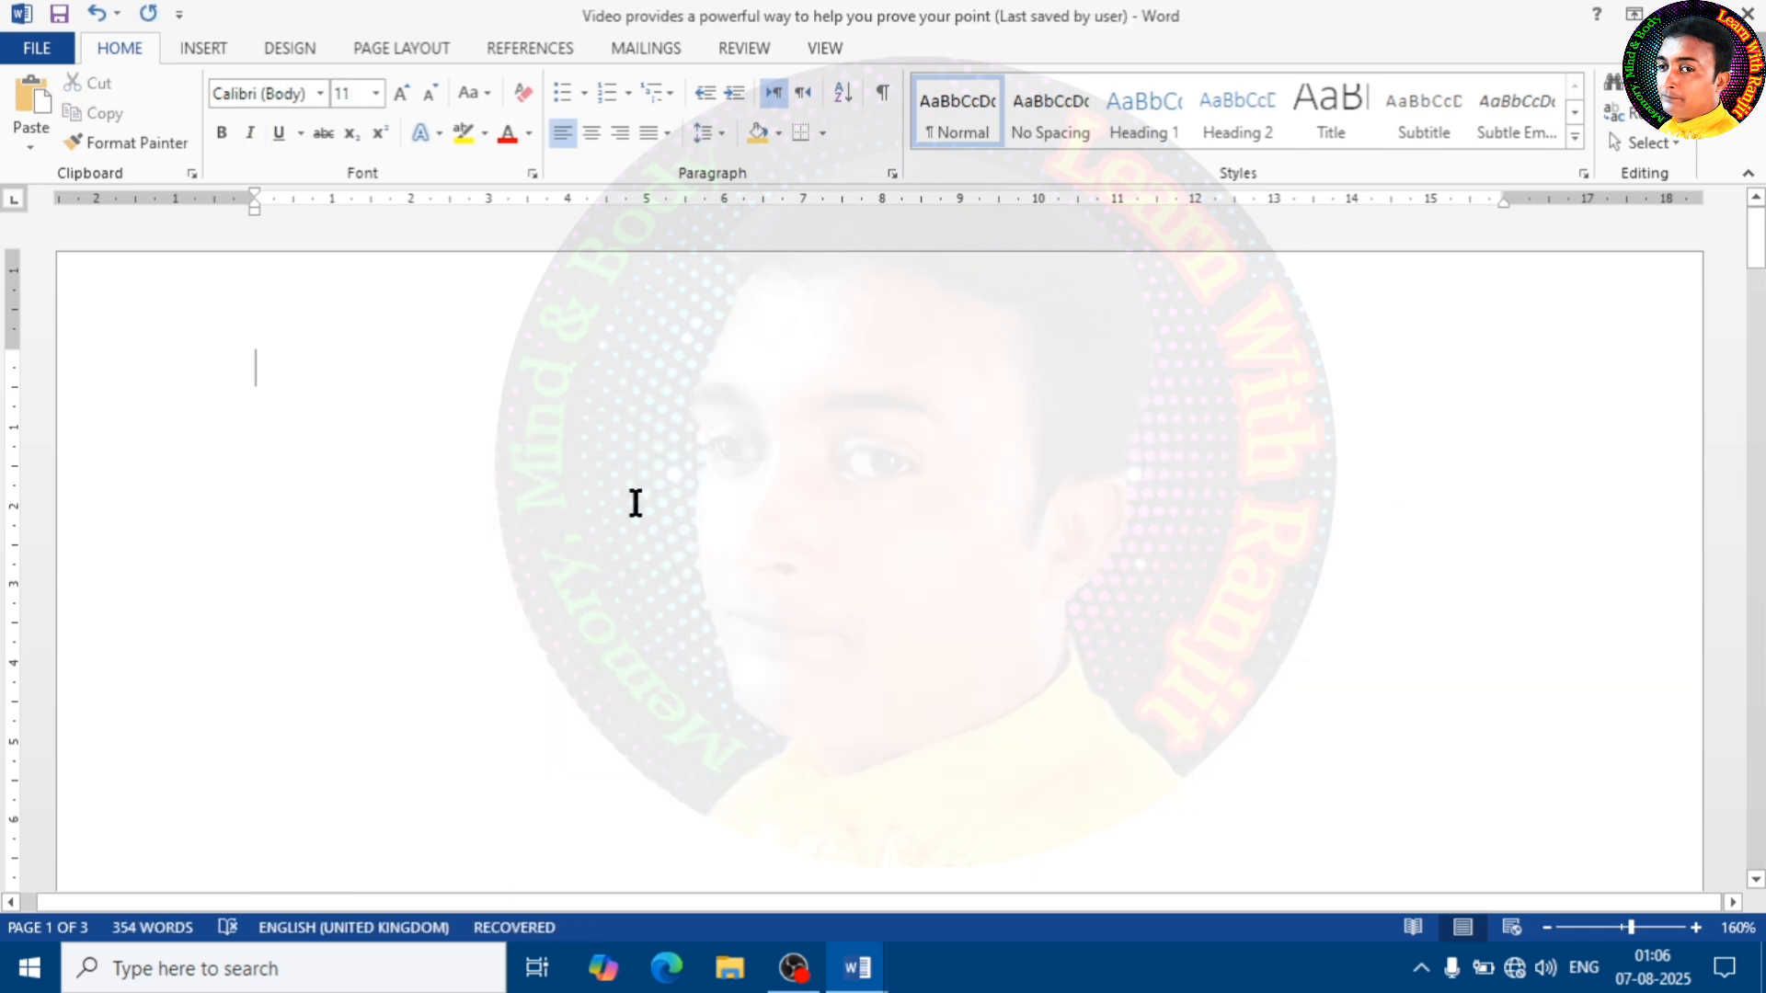
Insert the outlined scissors symbol from Wingdings 2, character code 37, at the top of the empty first page
click(203, 48)
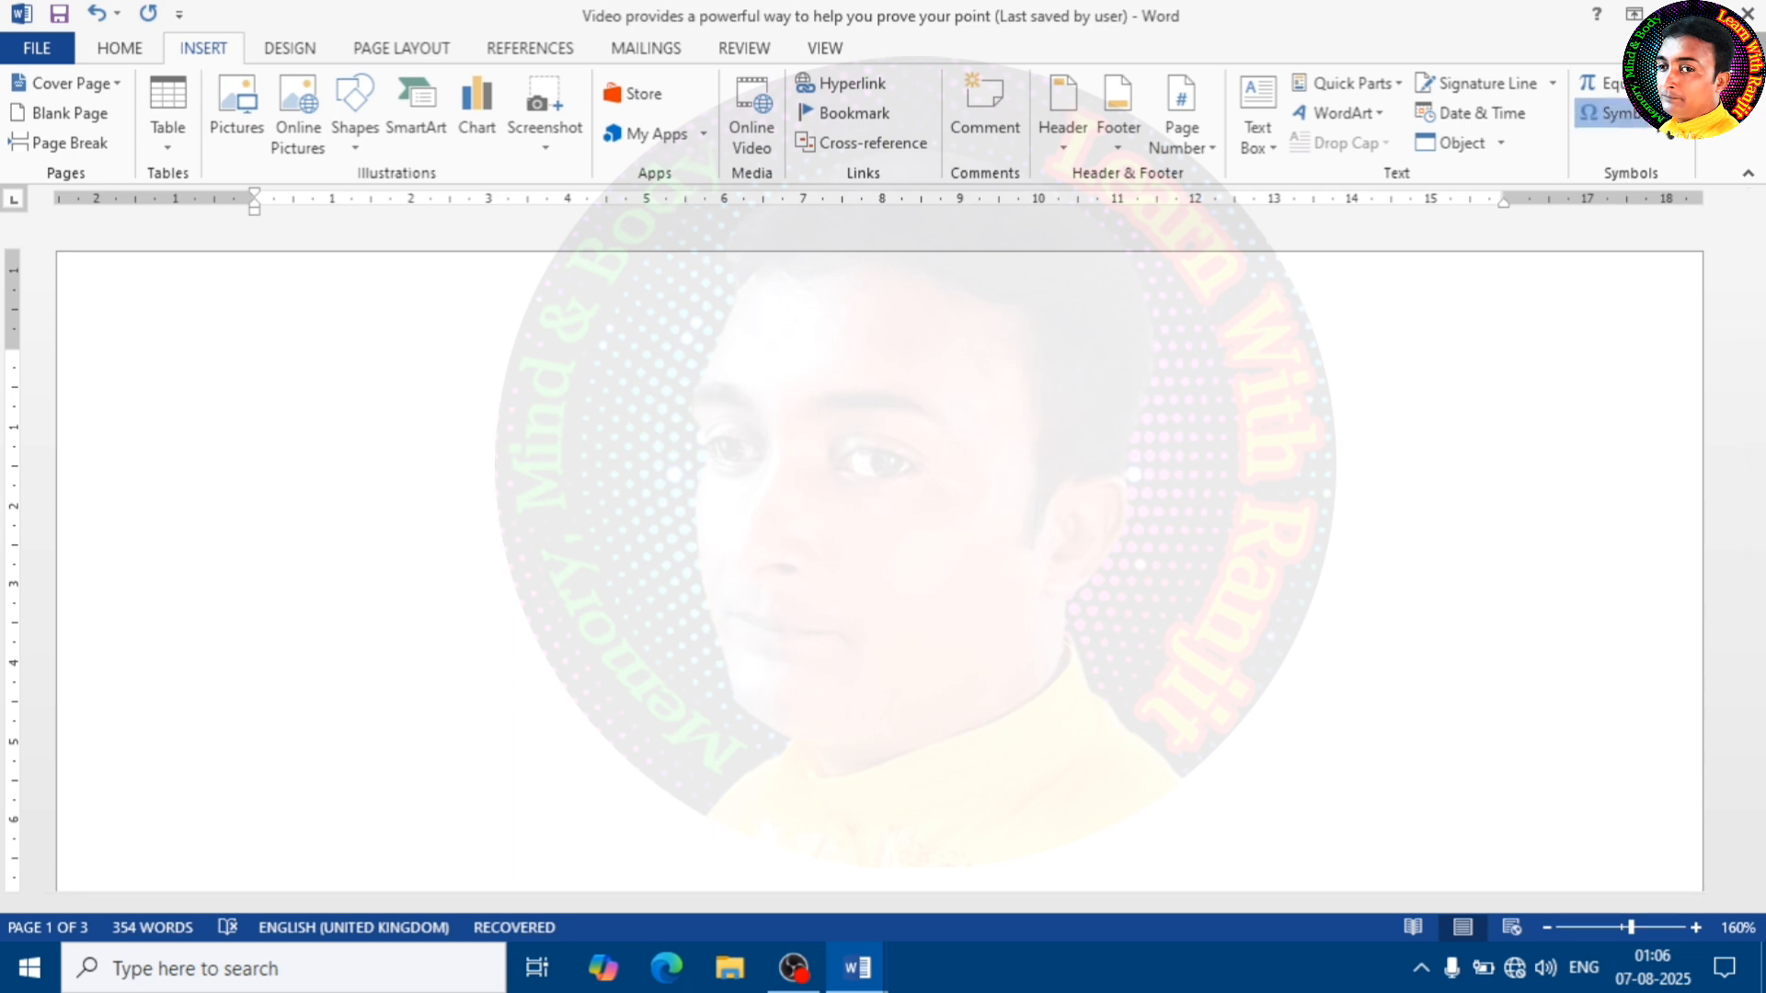
click(1667, 130)
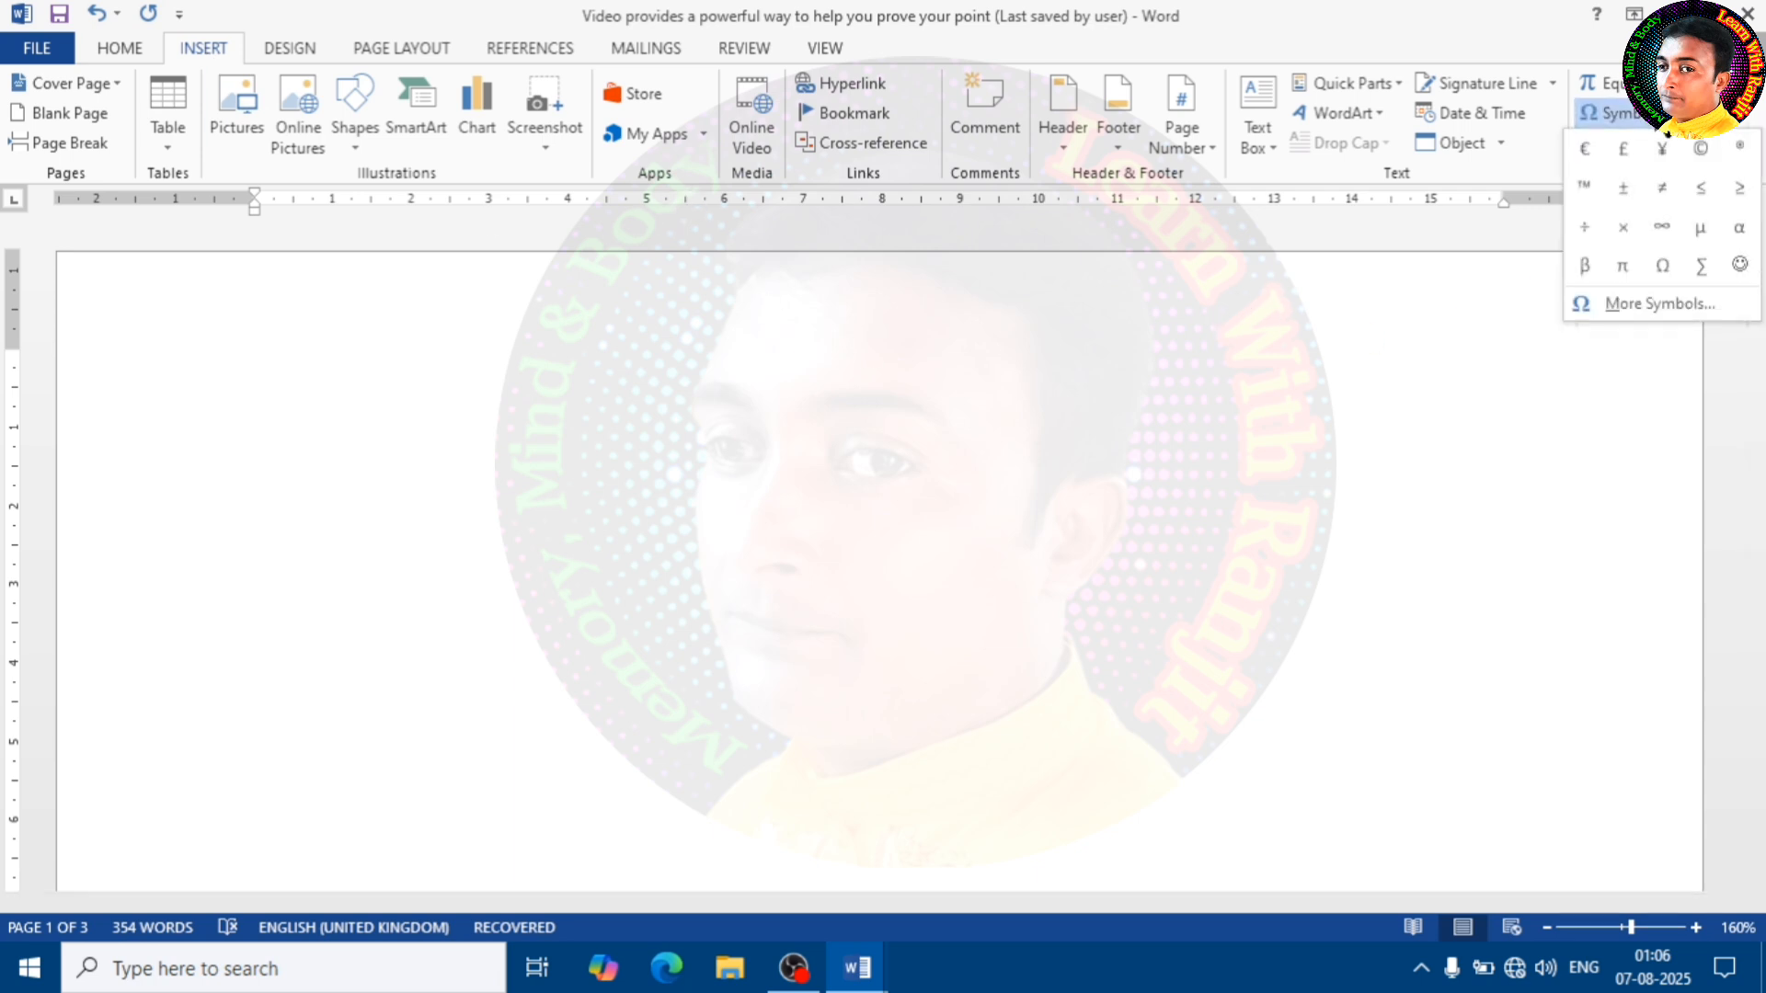
click(1669, 303)
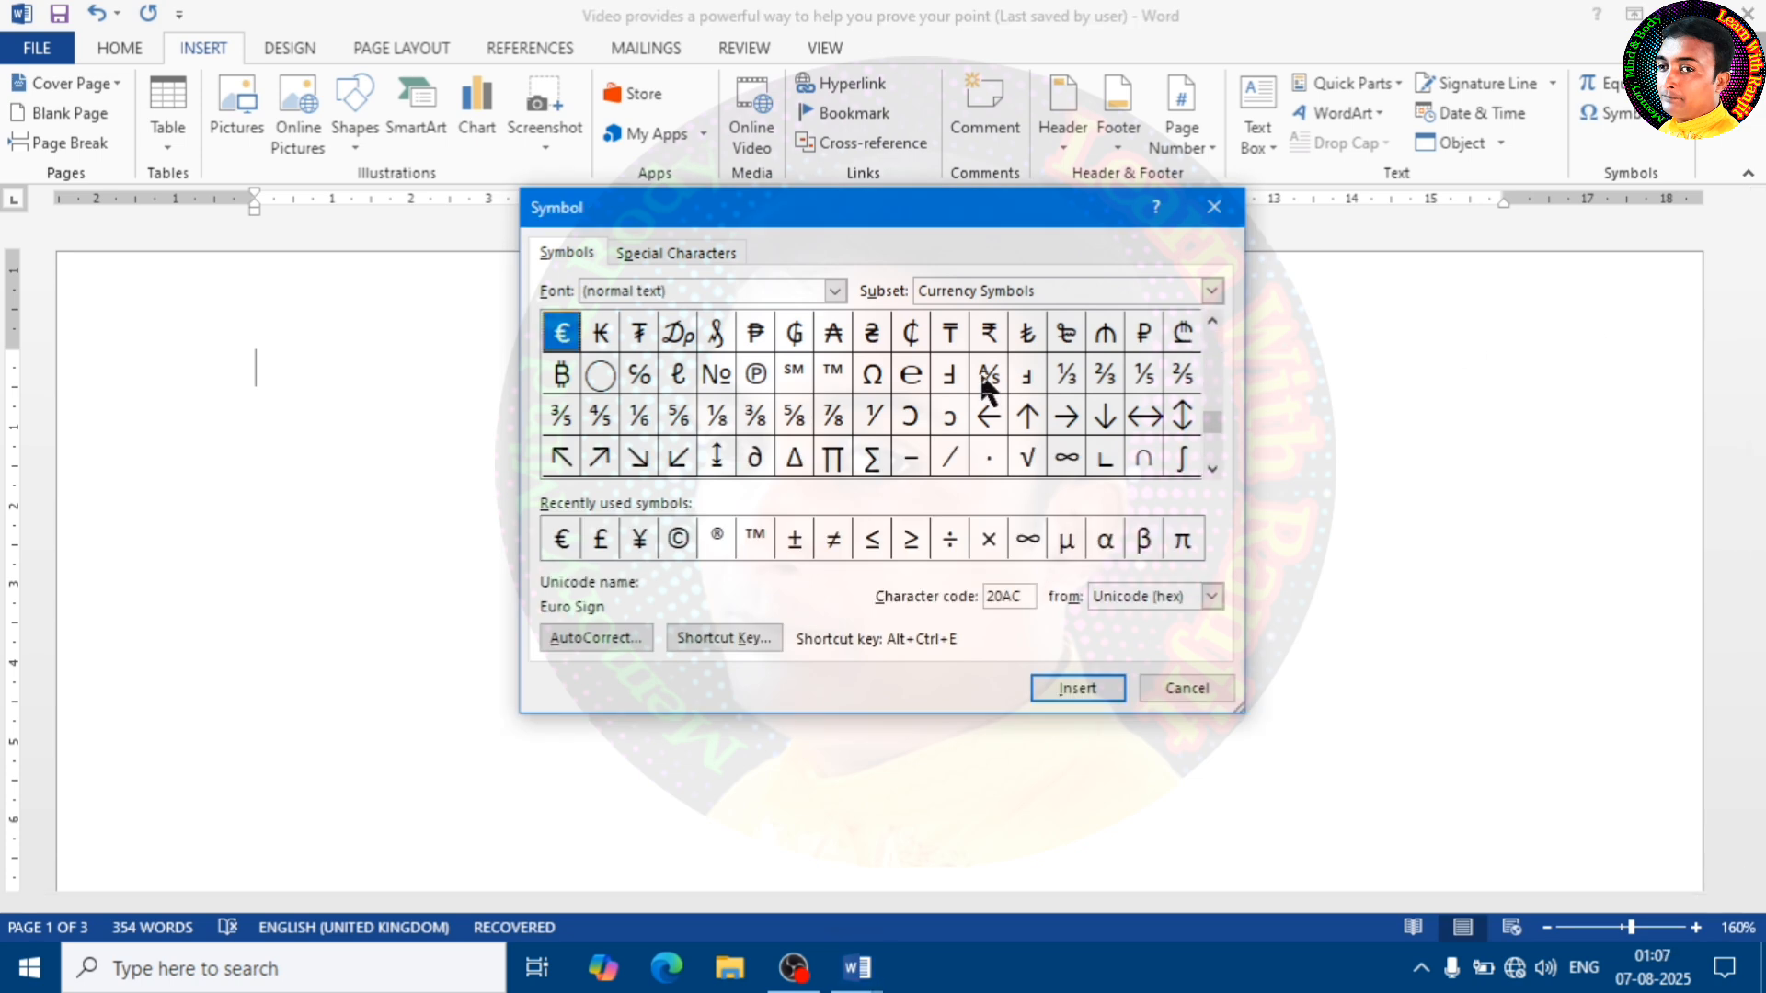
mouse_move(1211, 431)
mouse_down()
mouse_move(1211, 339)
mouse_move(1212, 429)
mouse_up()
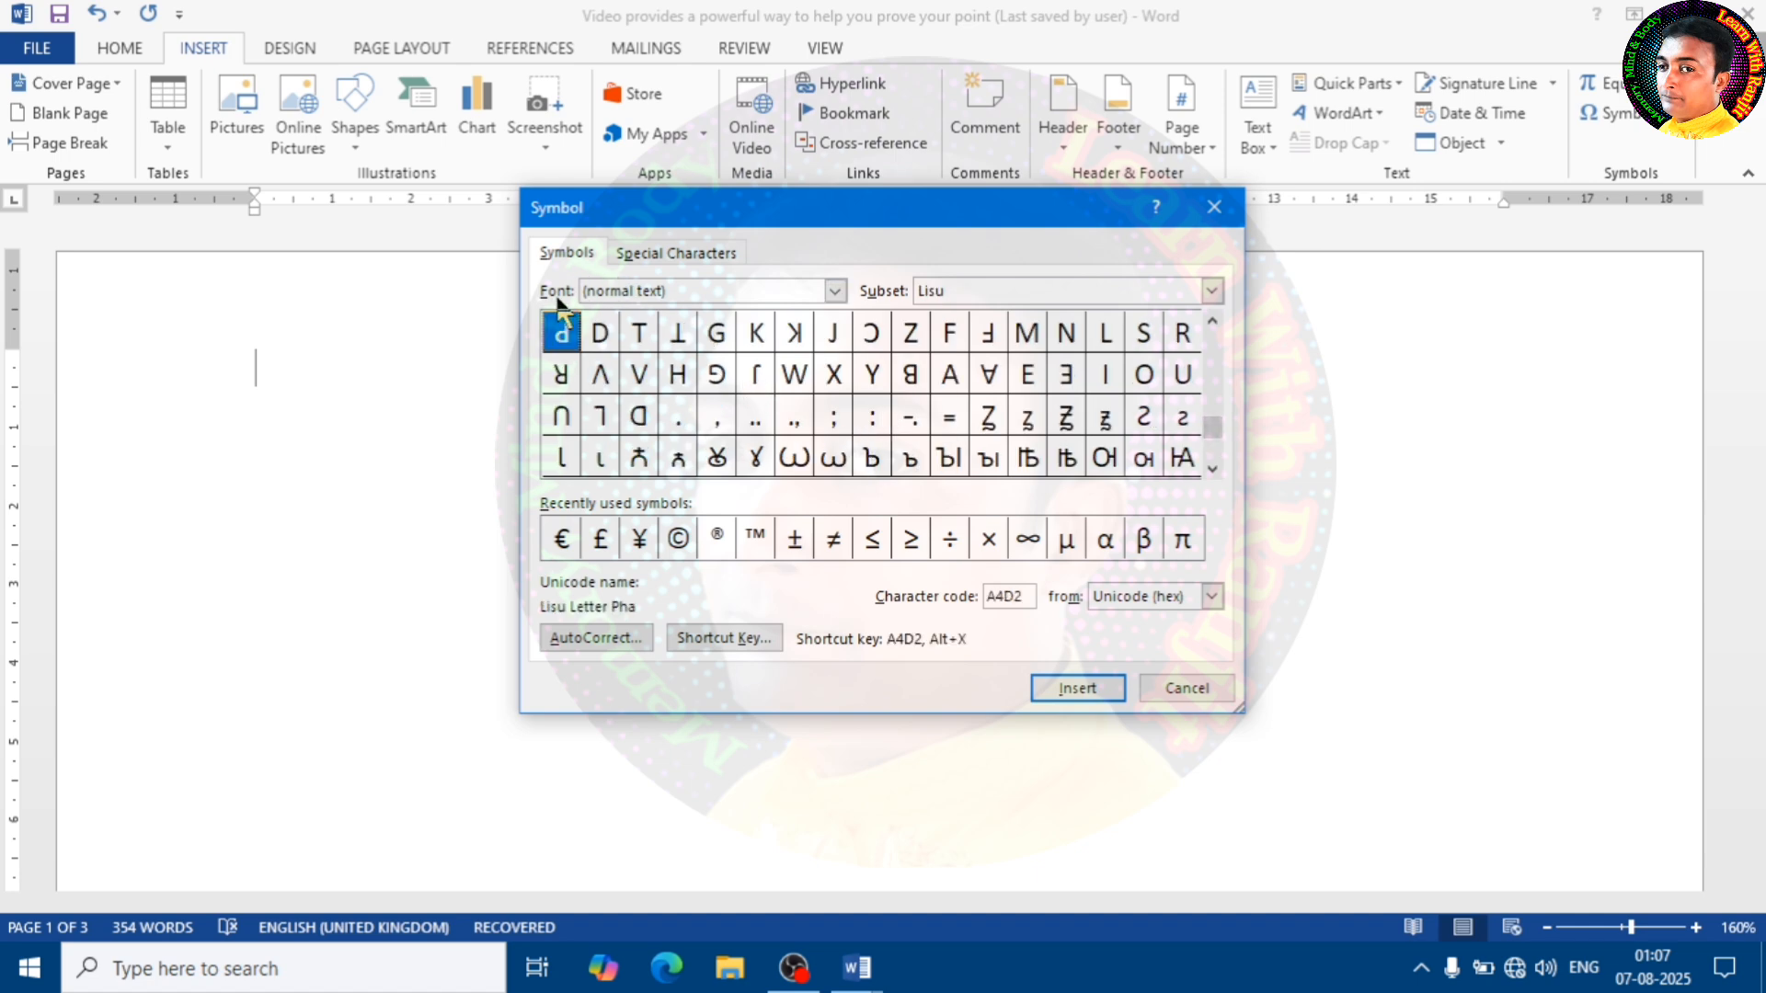
click(832, 287)
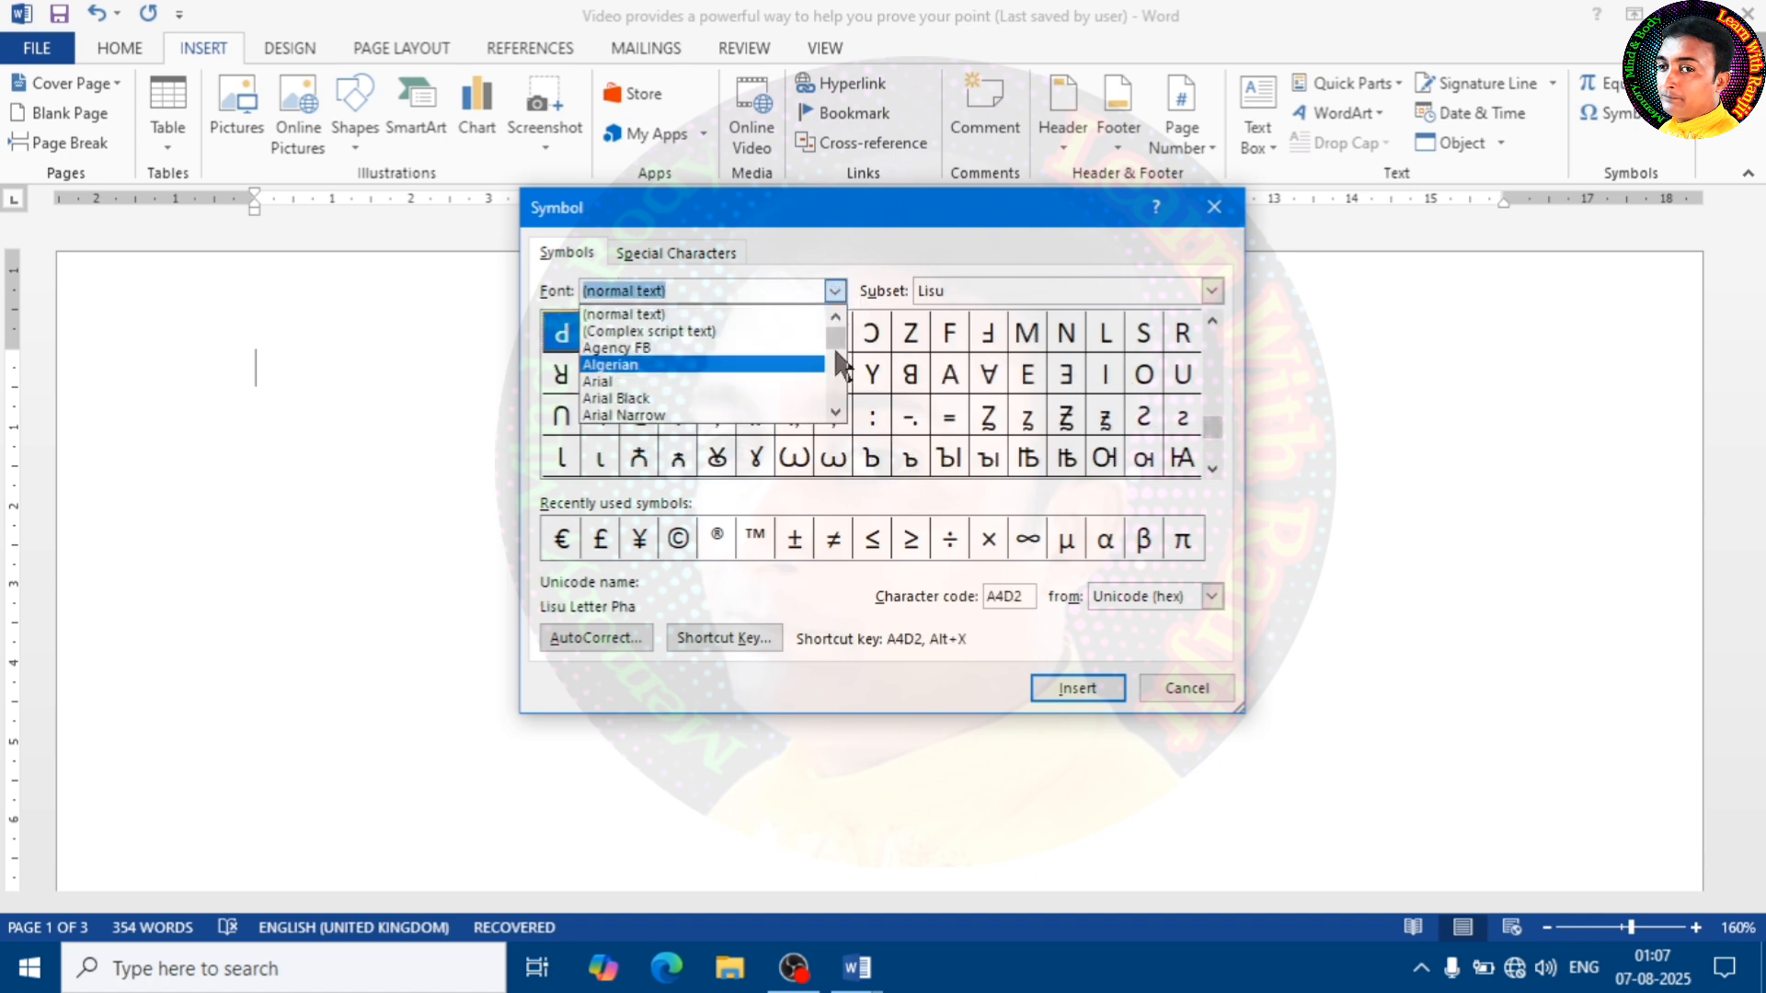
drag(838, 344, 841, 373)
scroll(697, 374, down, 20)
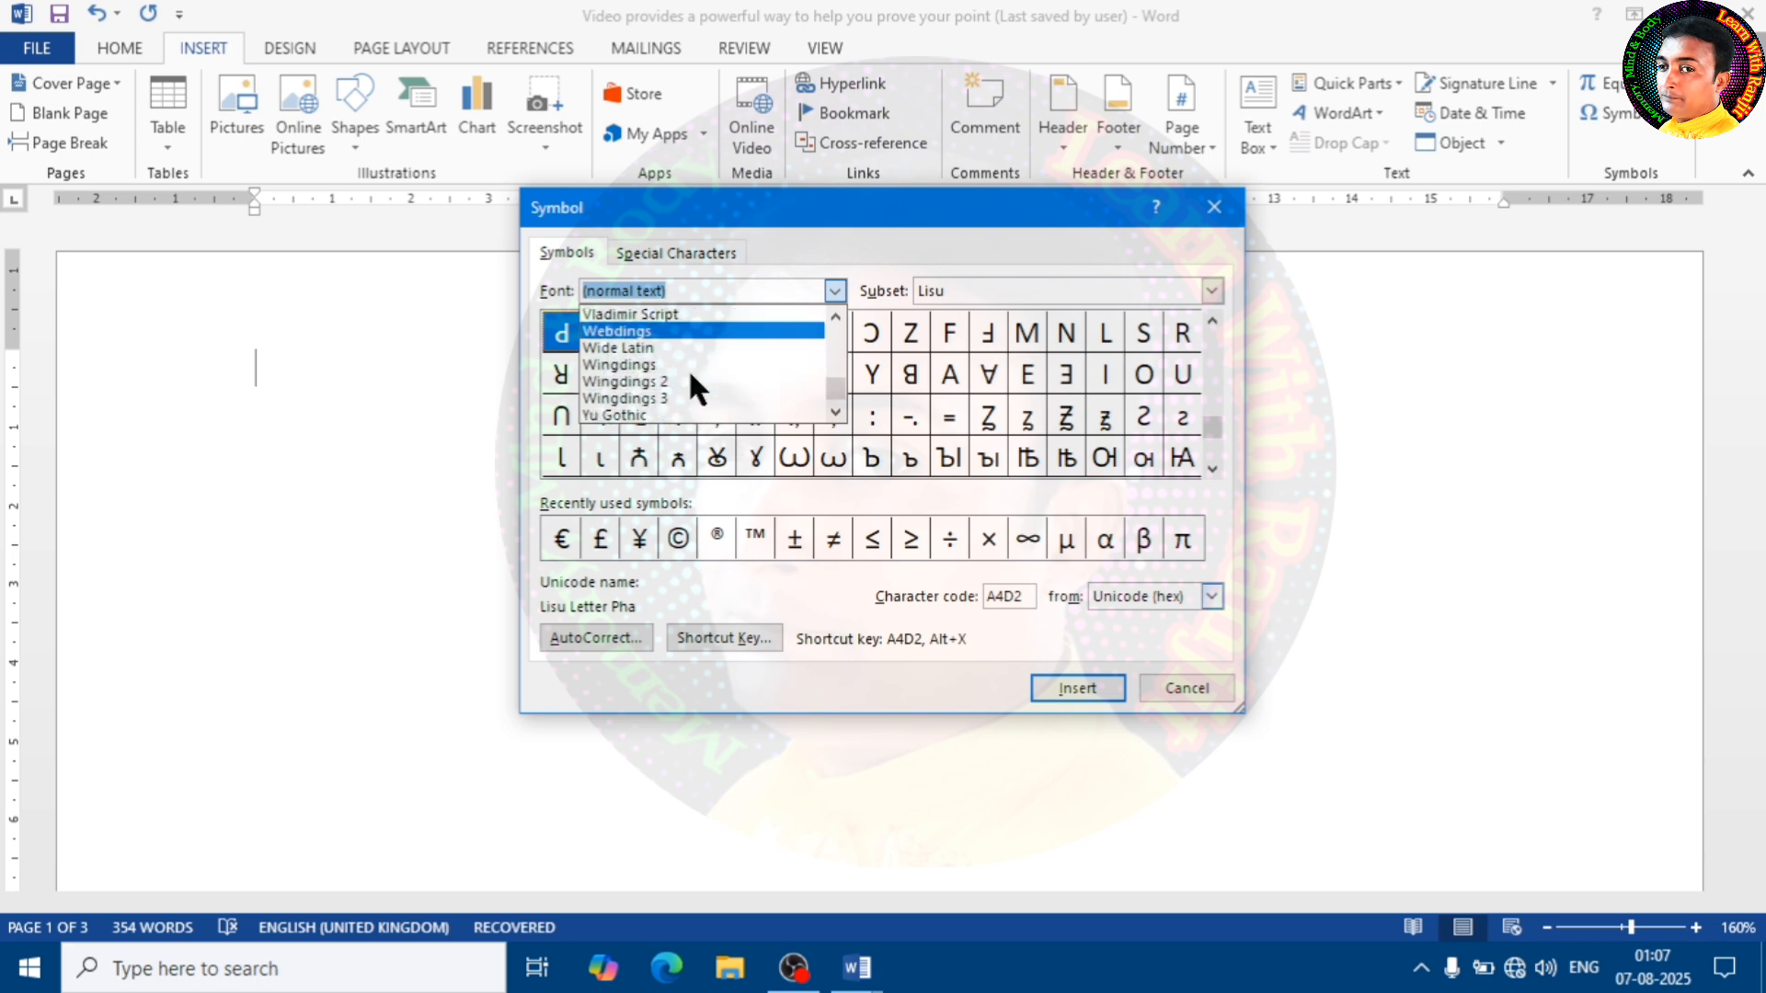
click(677, 382)
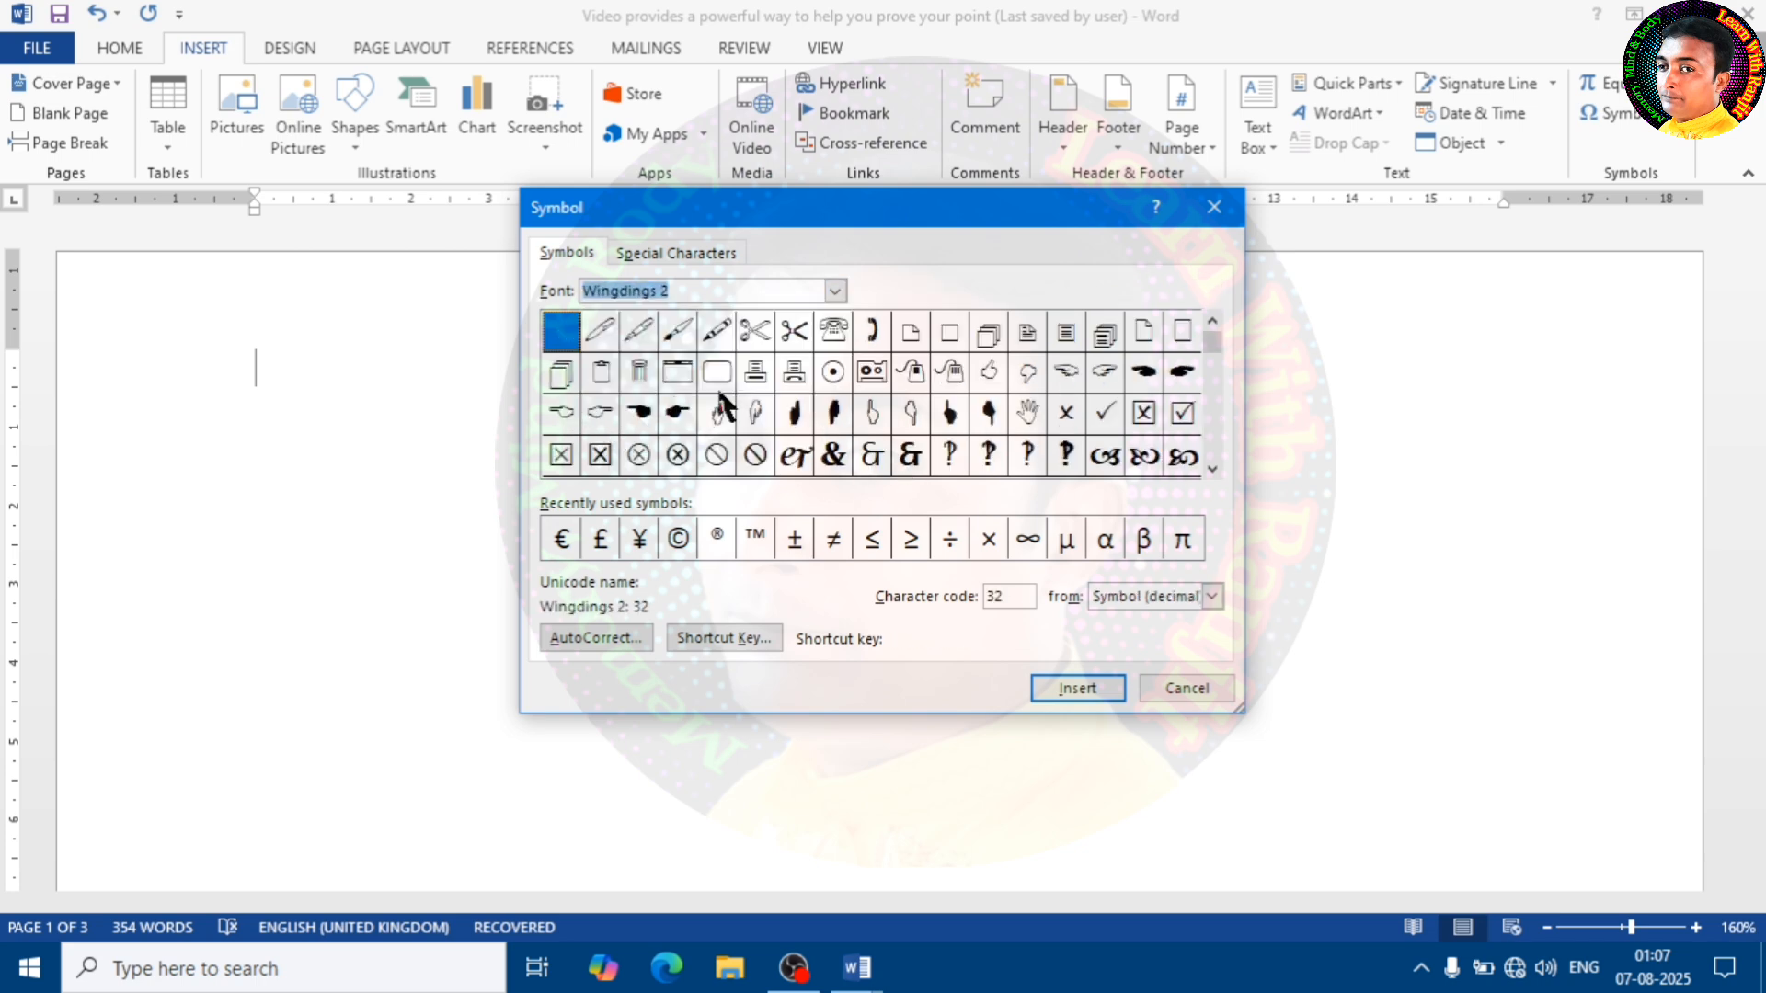
click(753, 333)
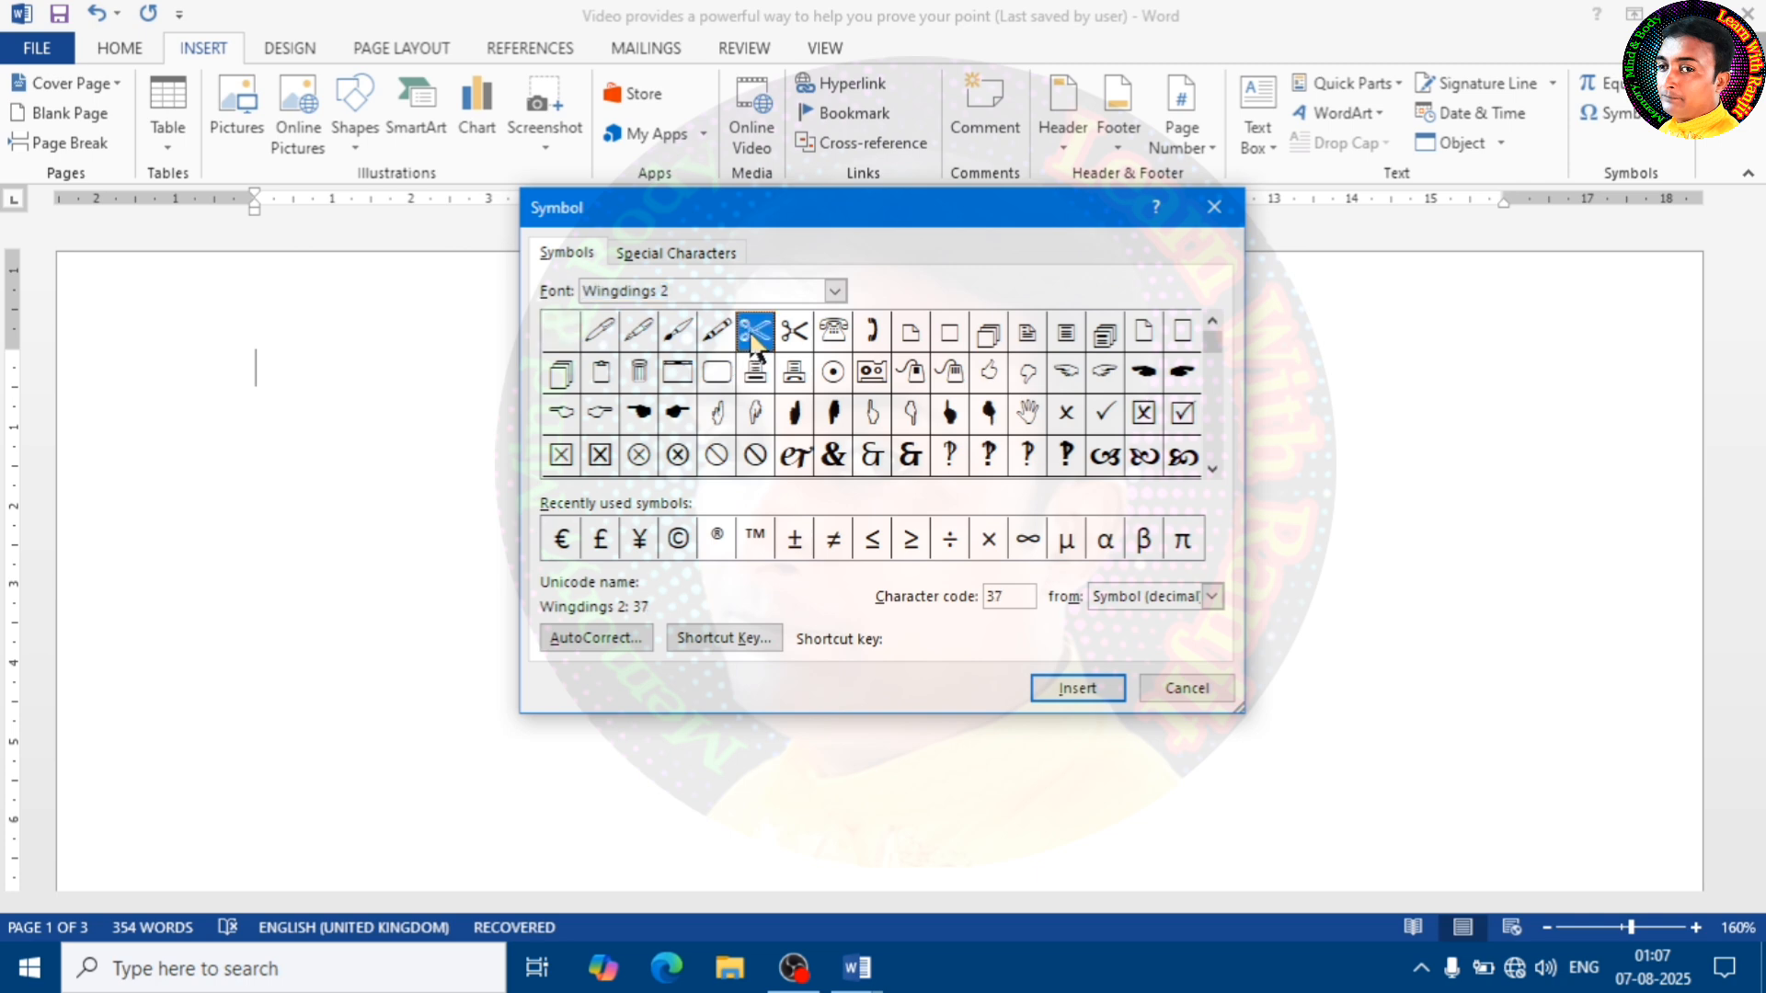
click(1091, 697)
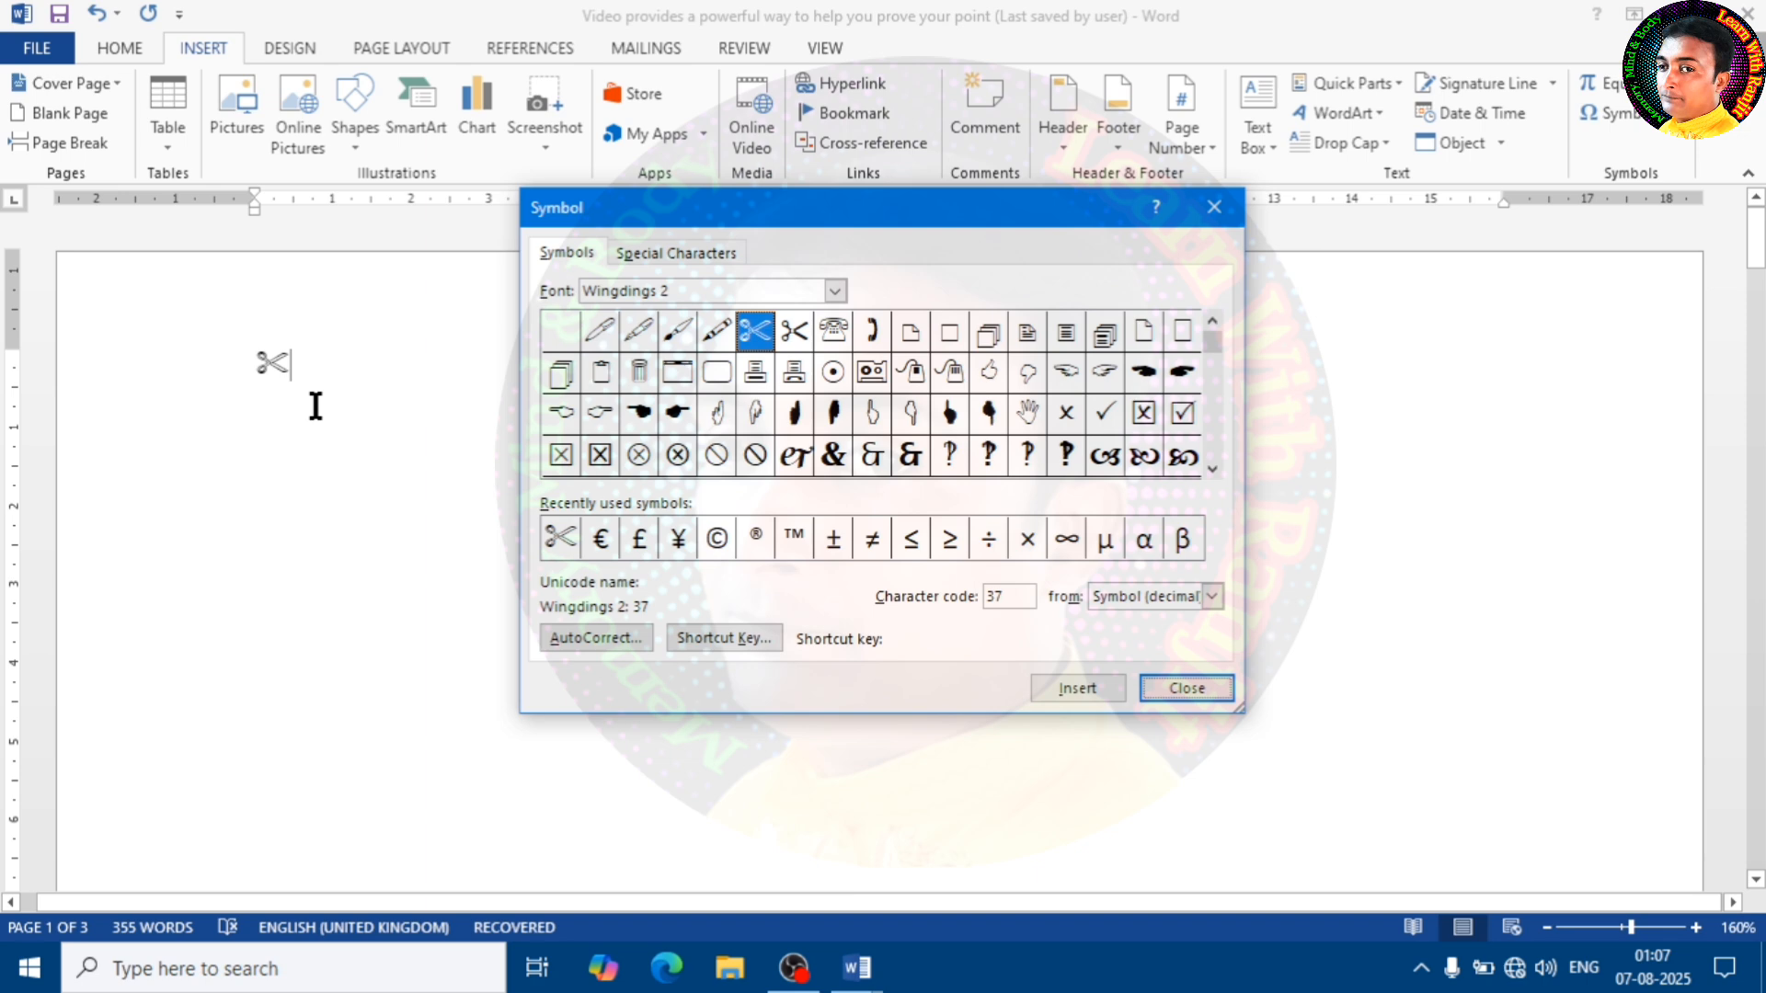
click(1215, 209)
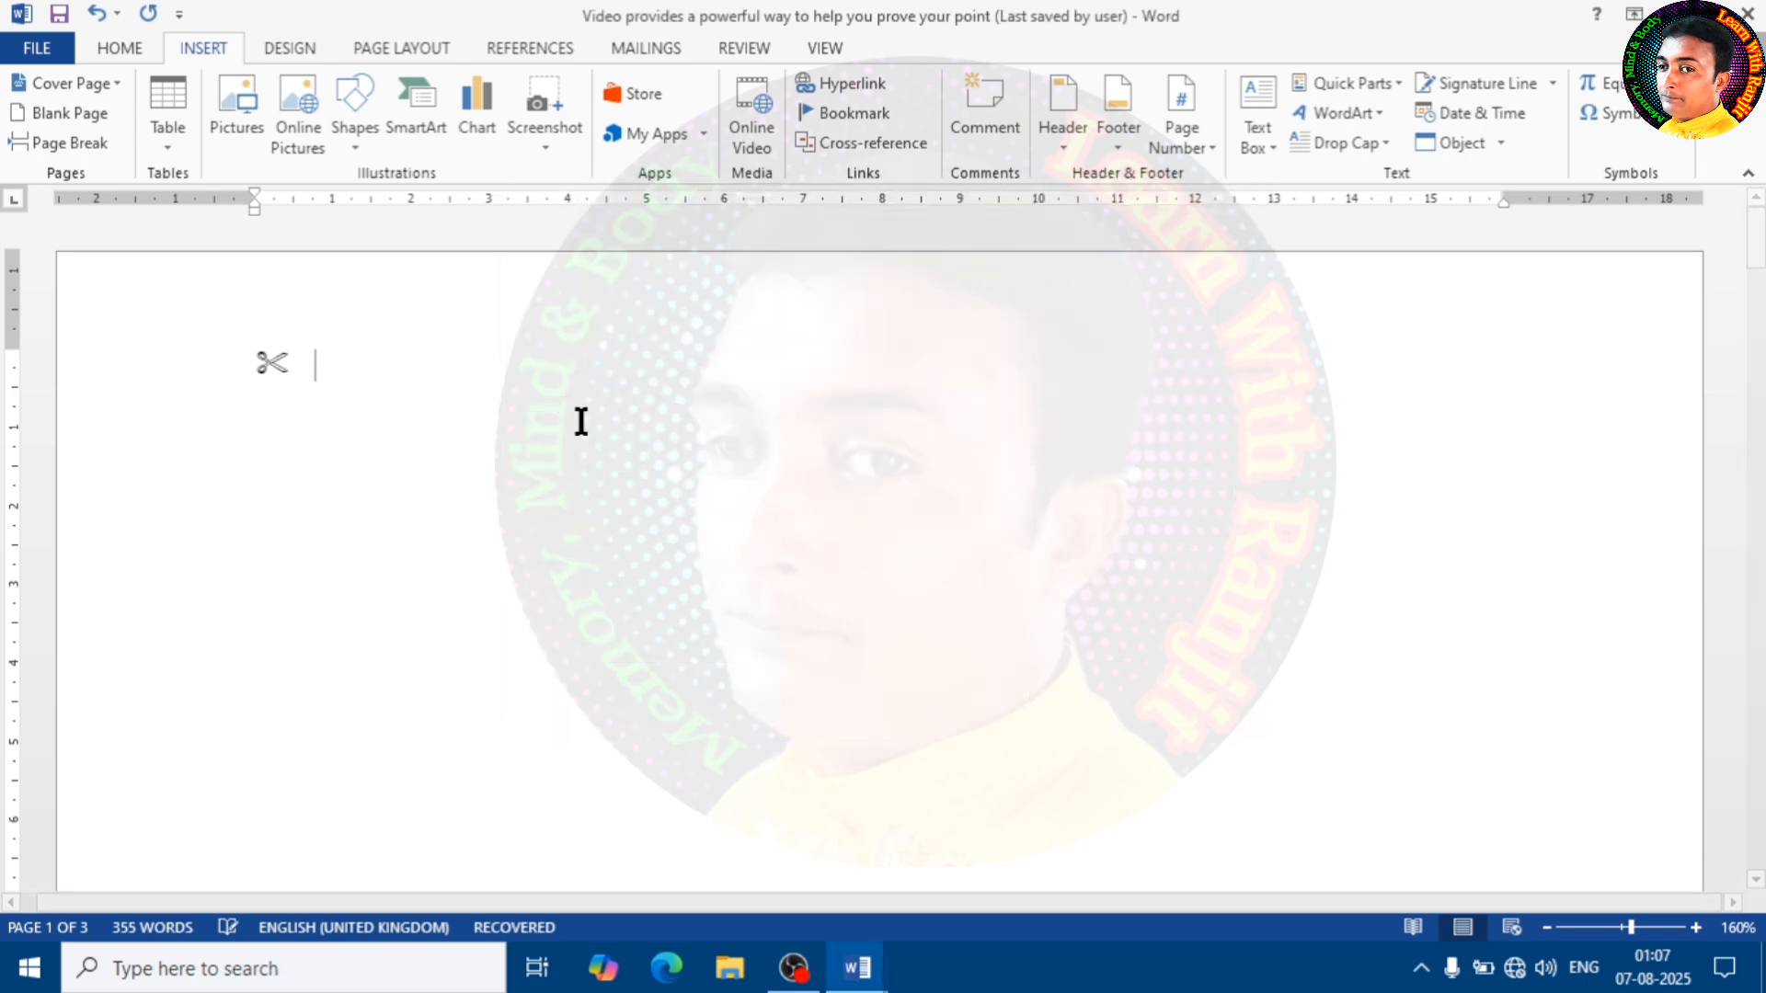
Set the font size to 72 at the insertion point after the scissors symbol
click(115, 43)
click(375, 93)
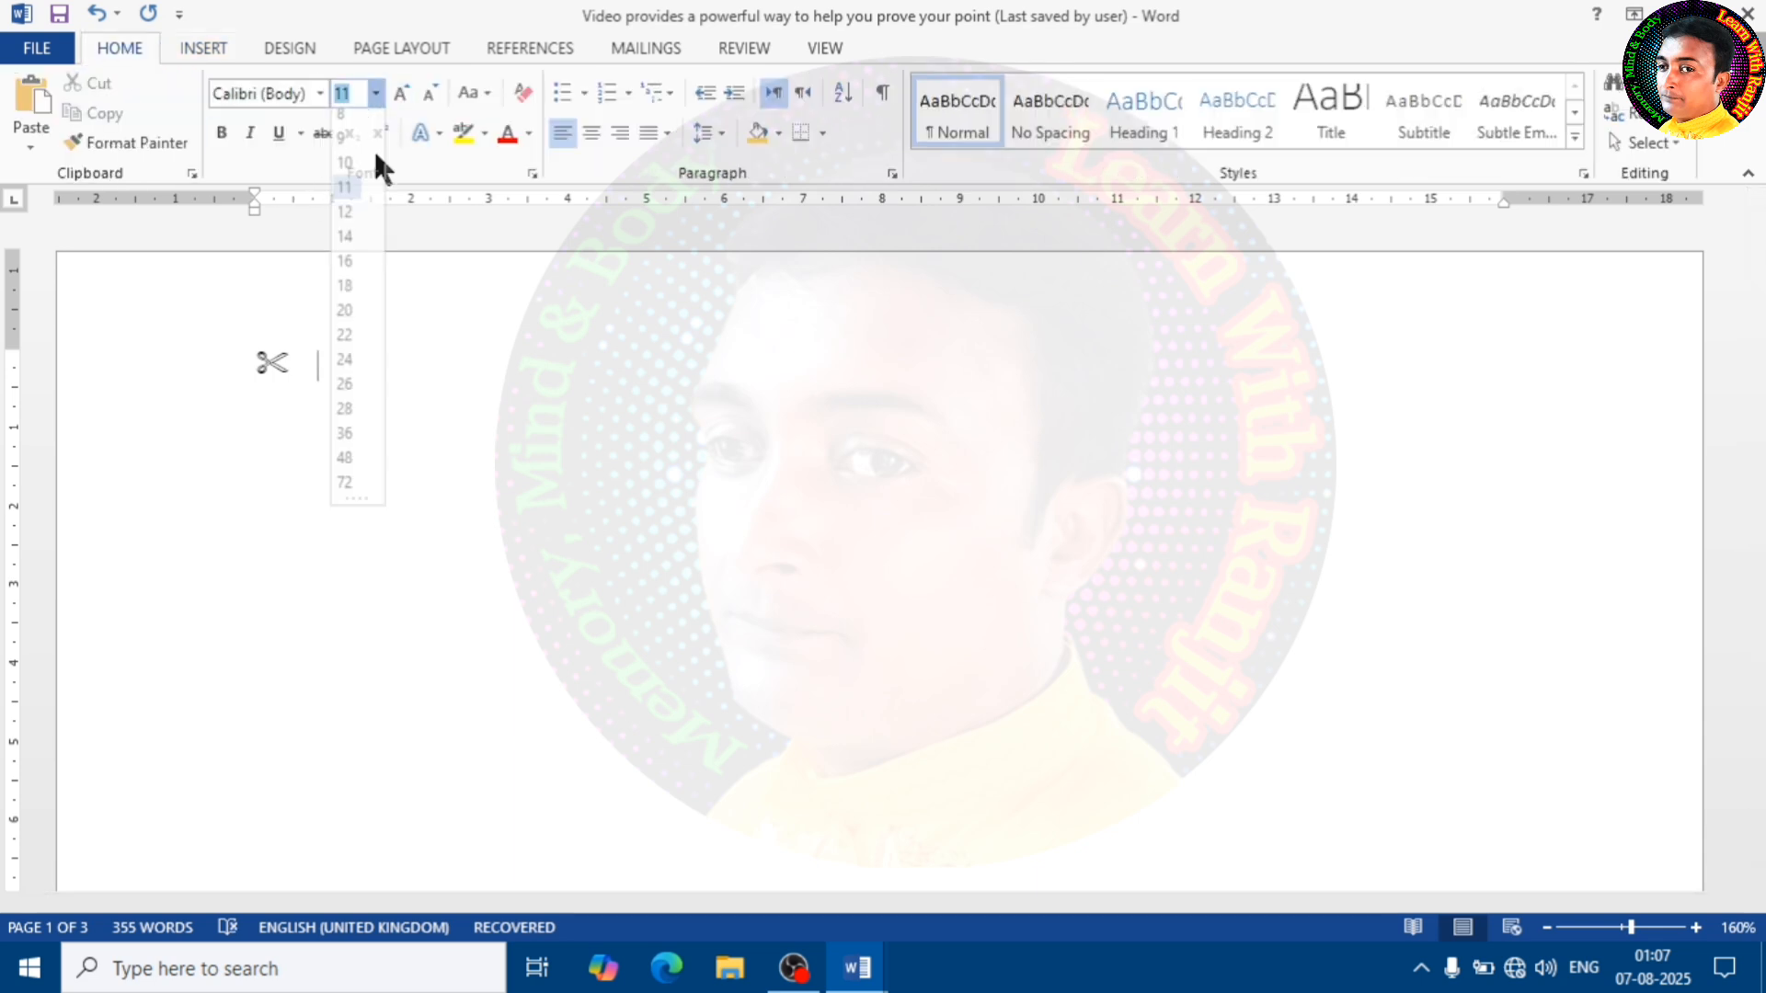
click(363, 423)
click(375, 93)
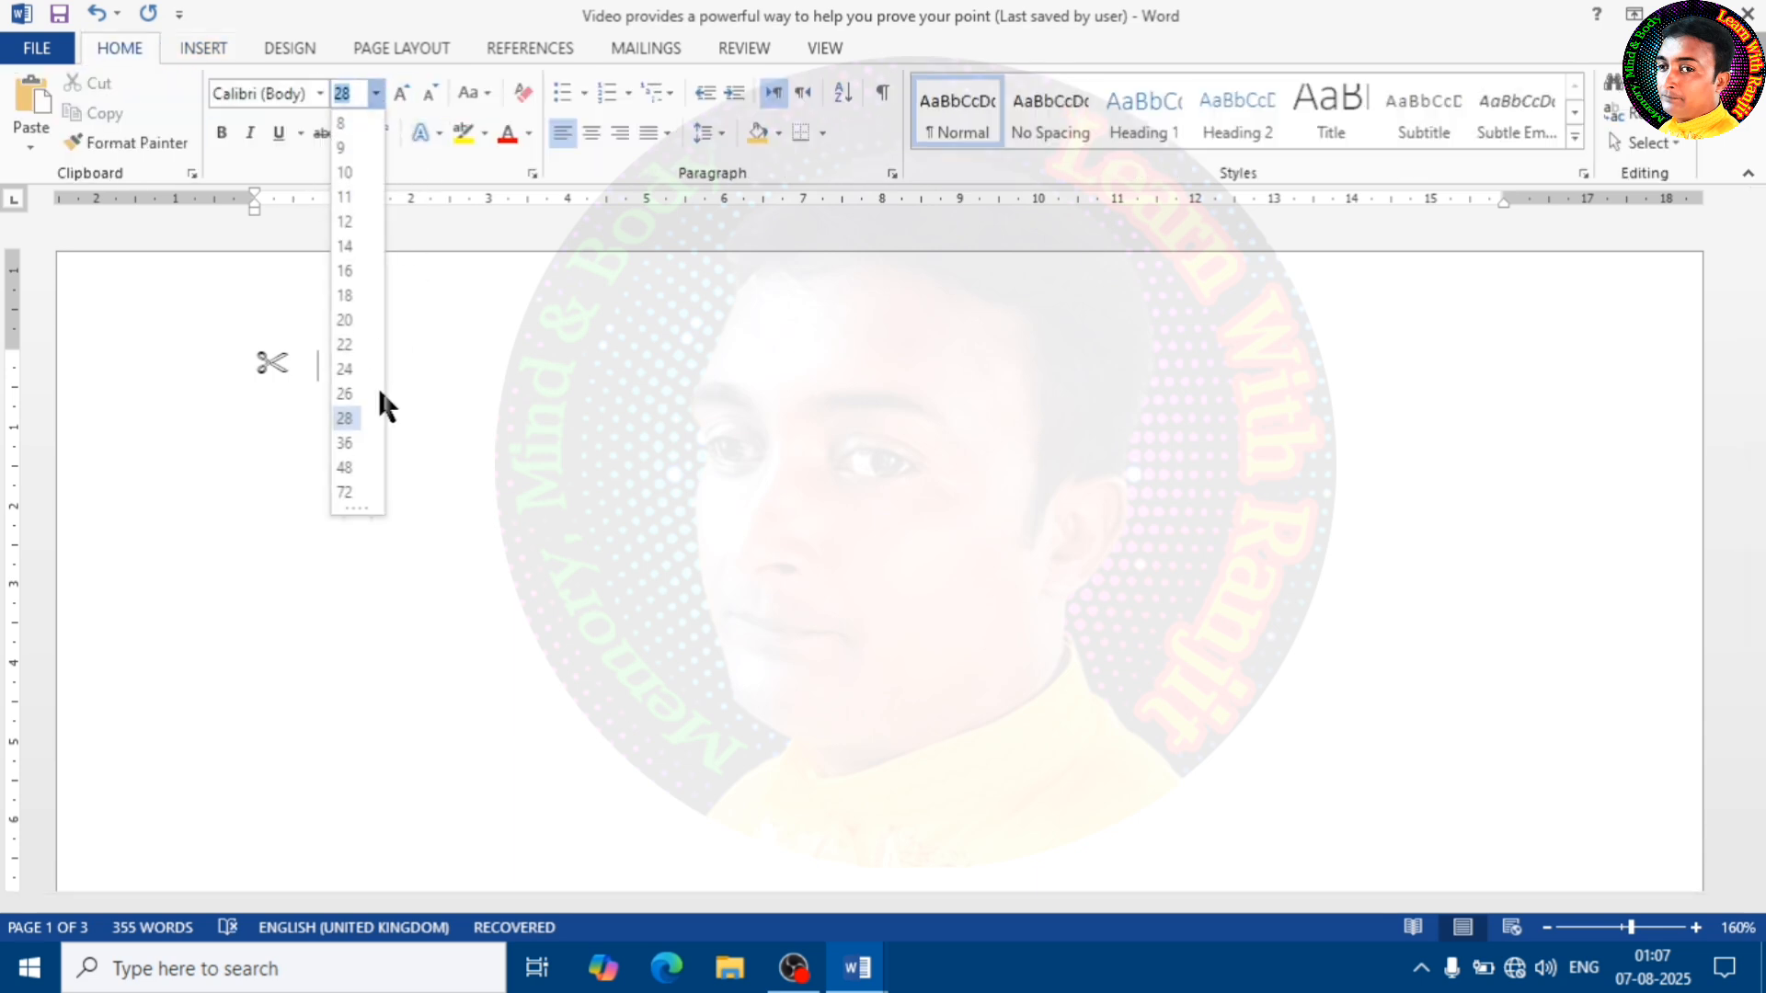
click(352, 492)
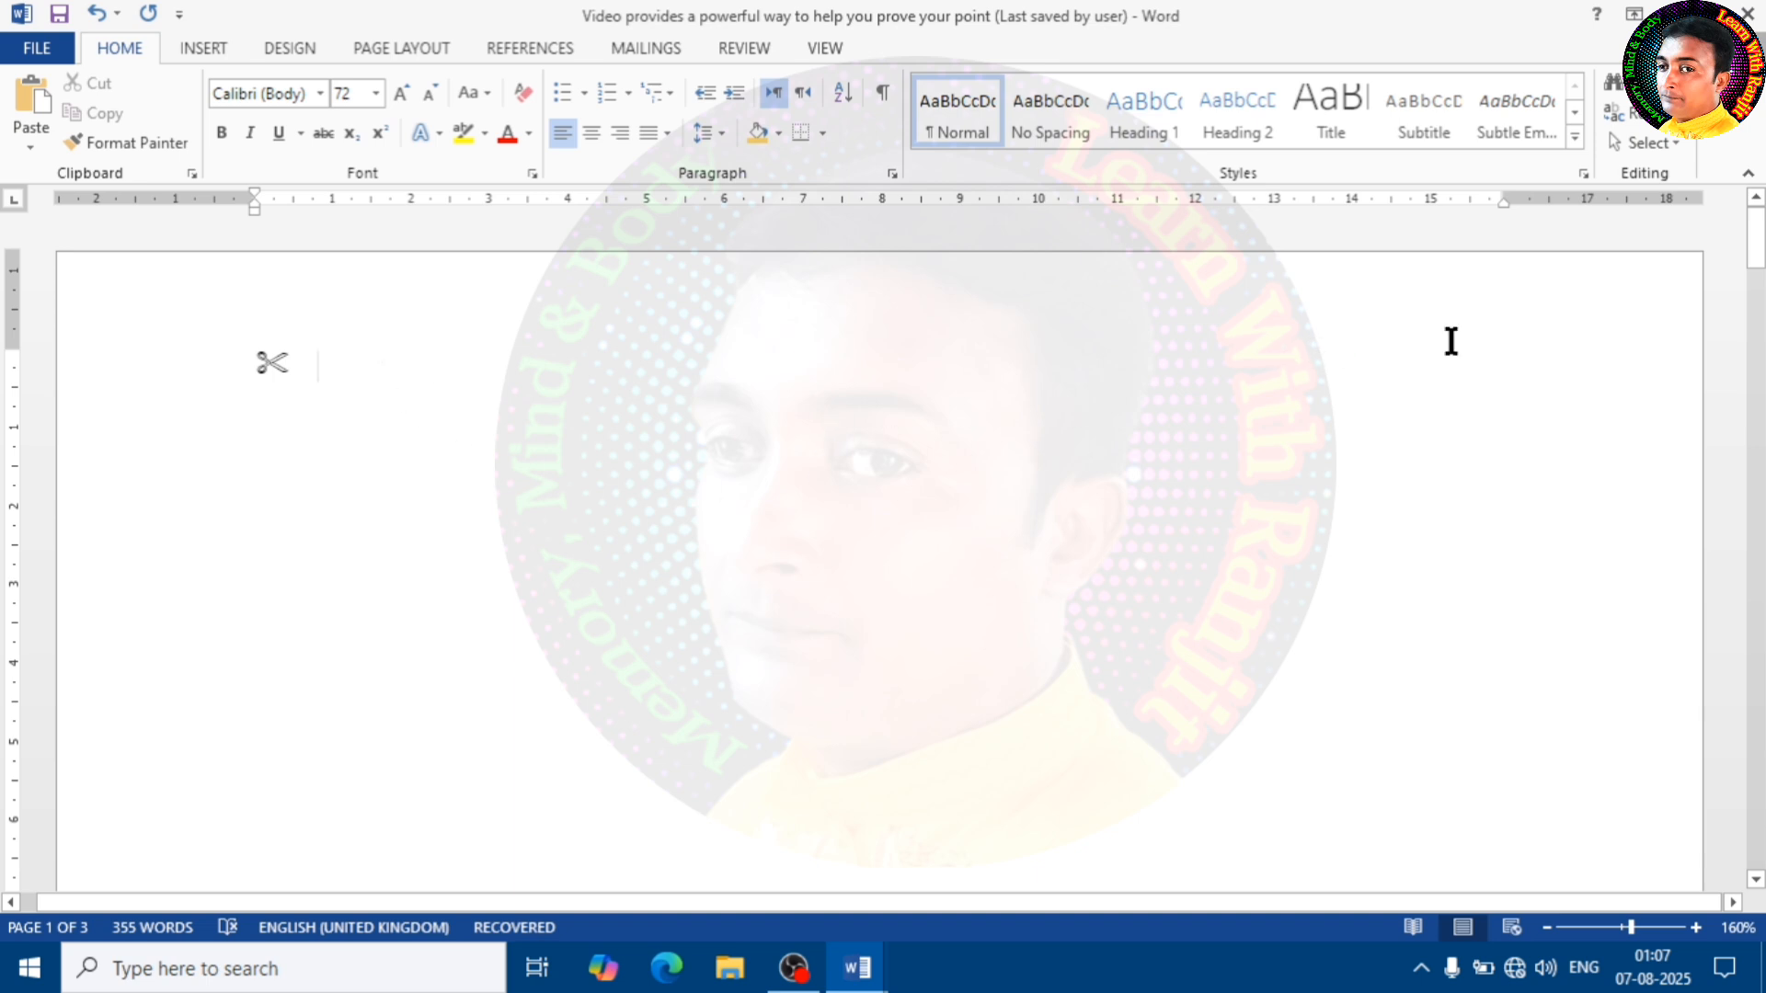
Insert the Wingdings 2 telephone symbol, character code 39, after the scissors
click(209, 50)
click(1608, 114)
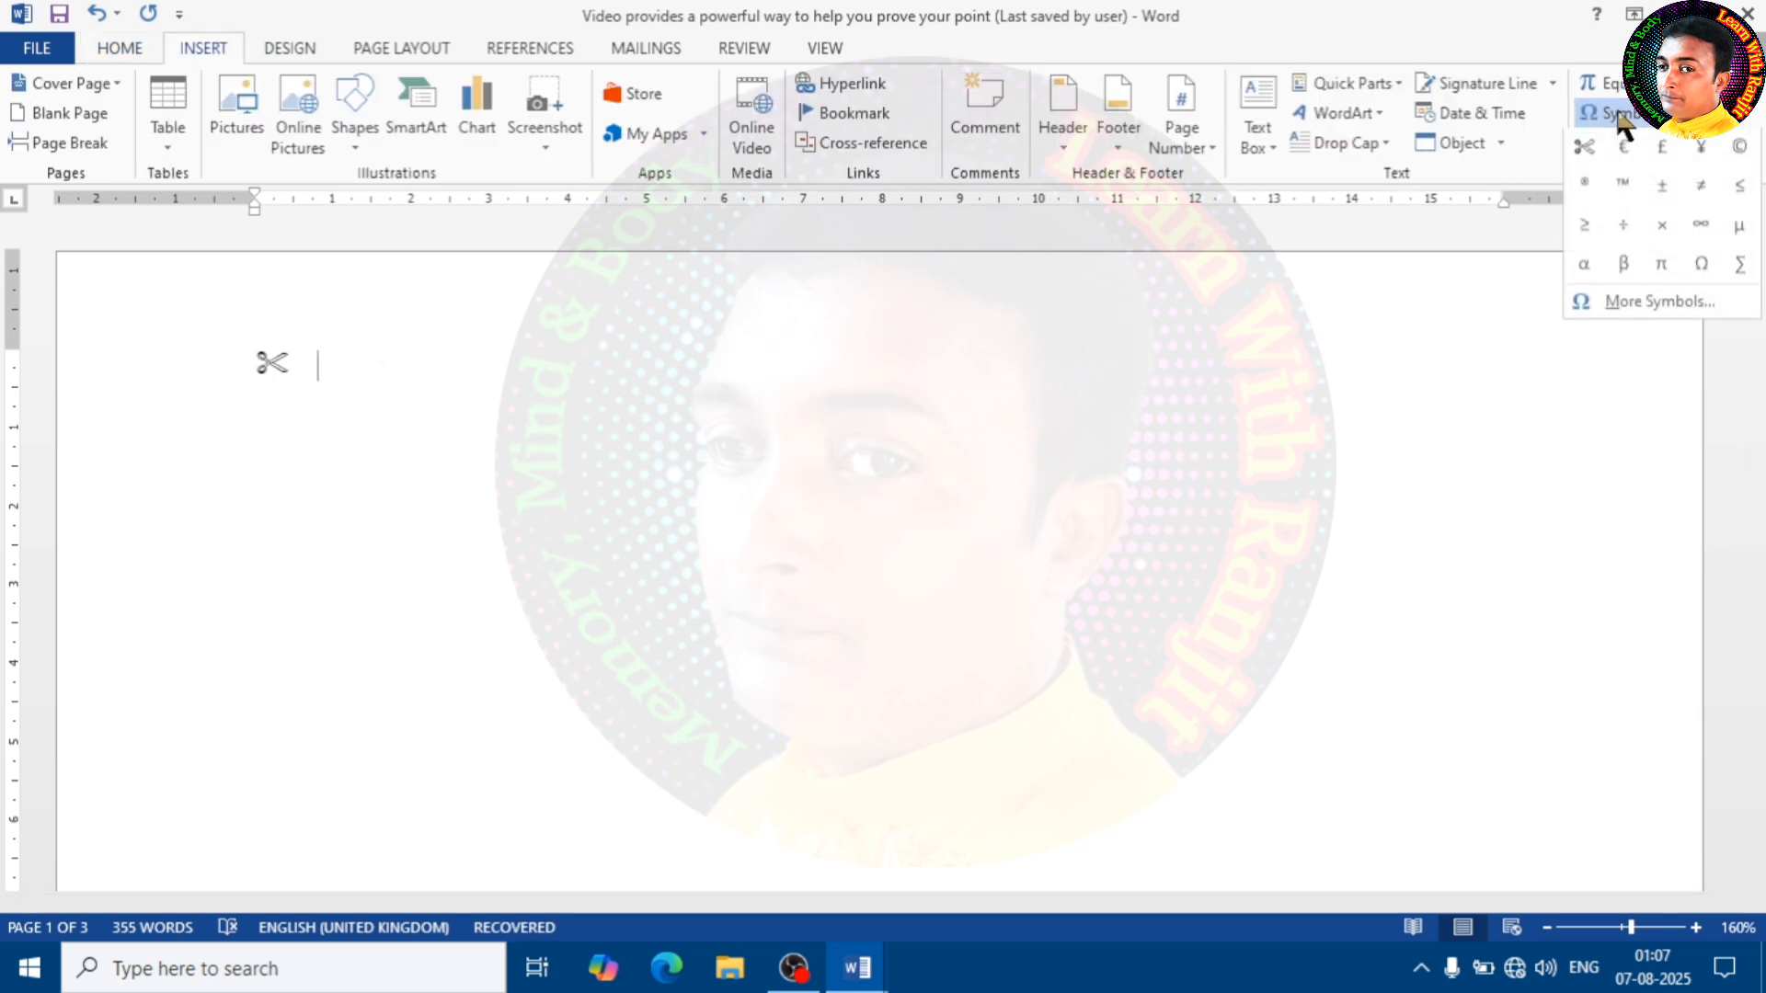
click(1621, 309)
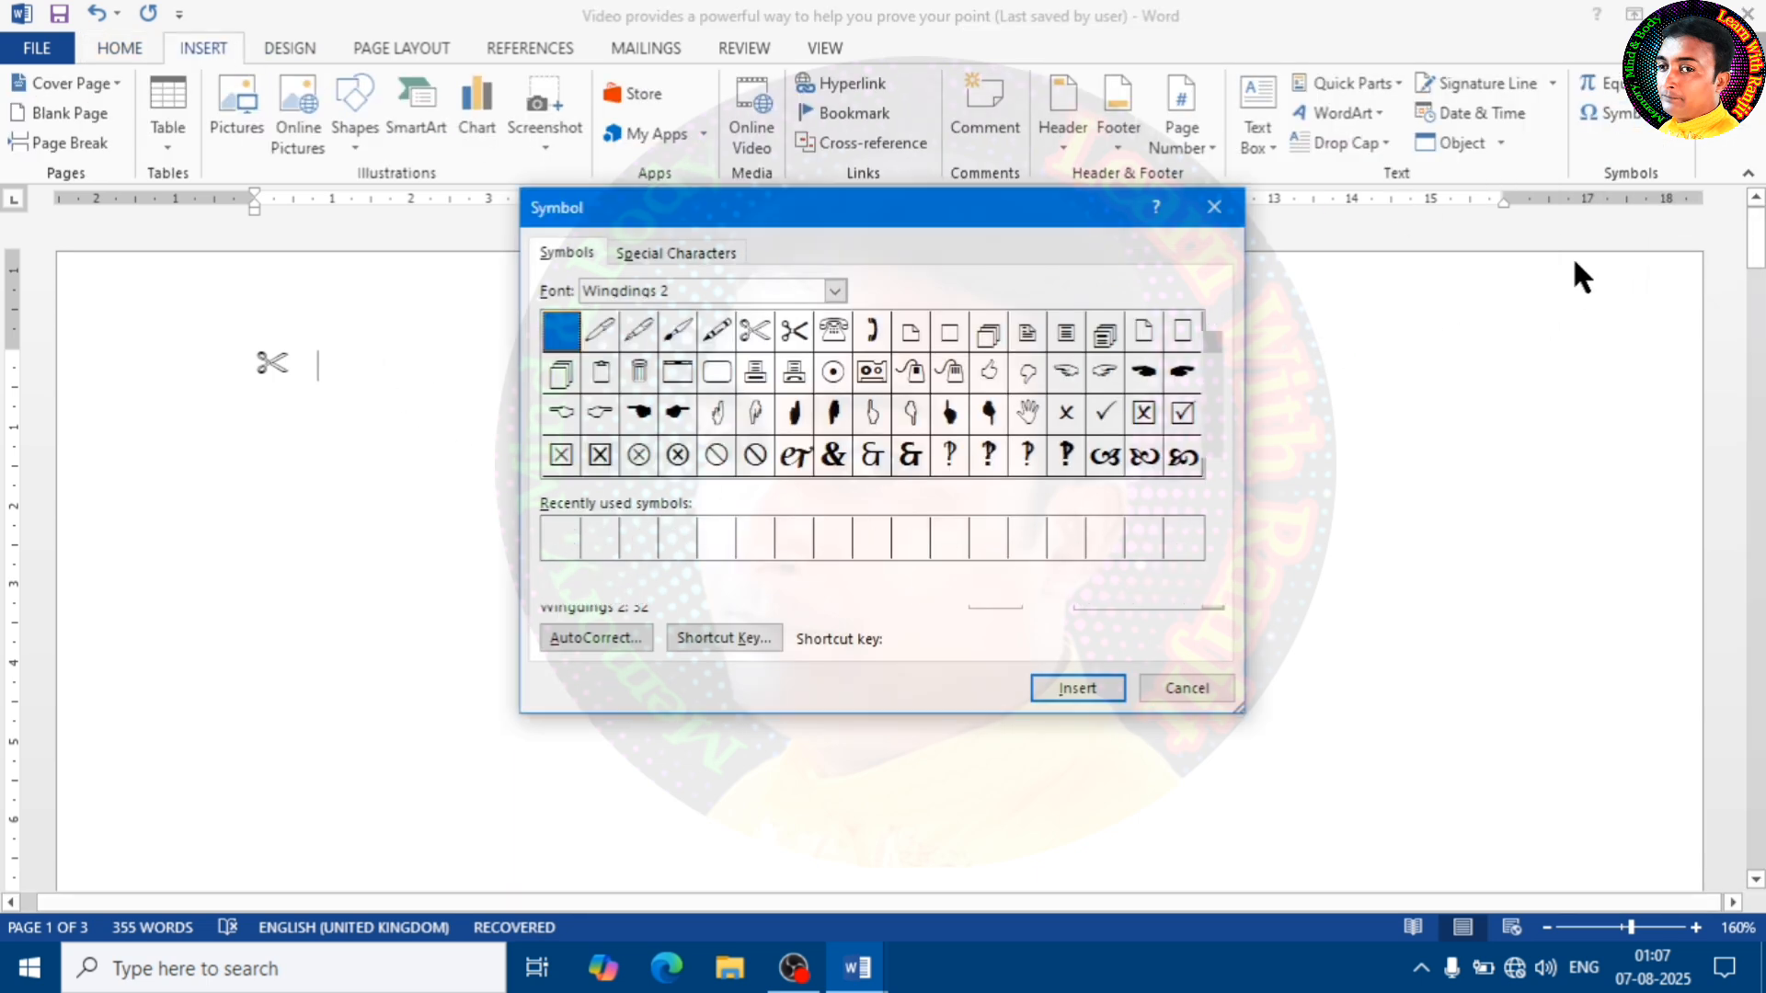
click(797, 373)
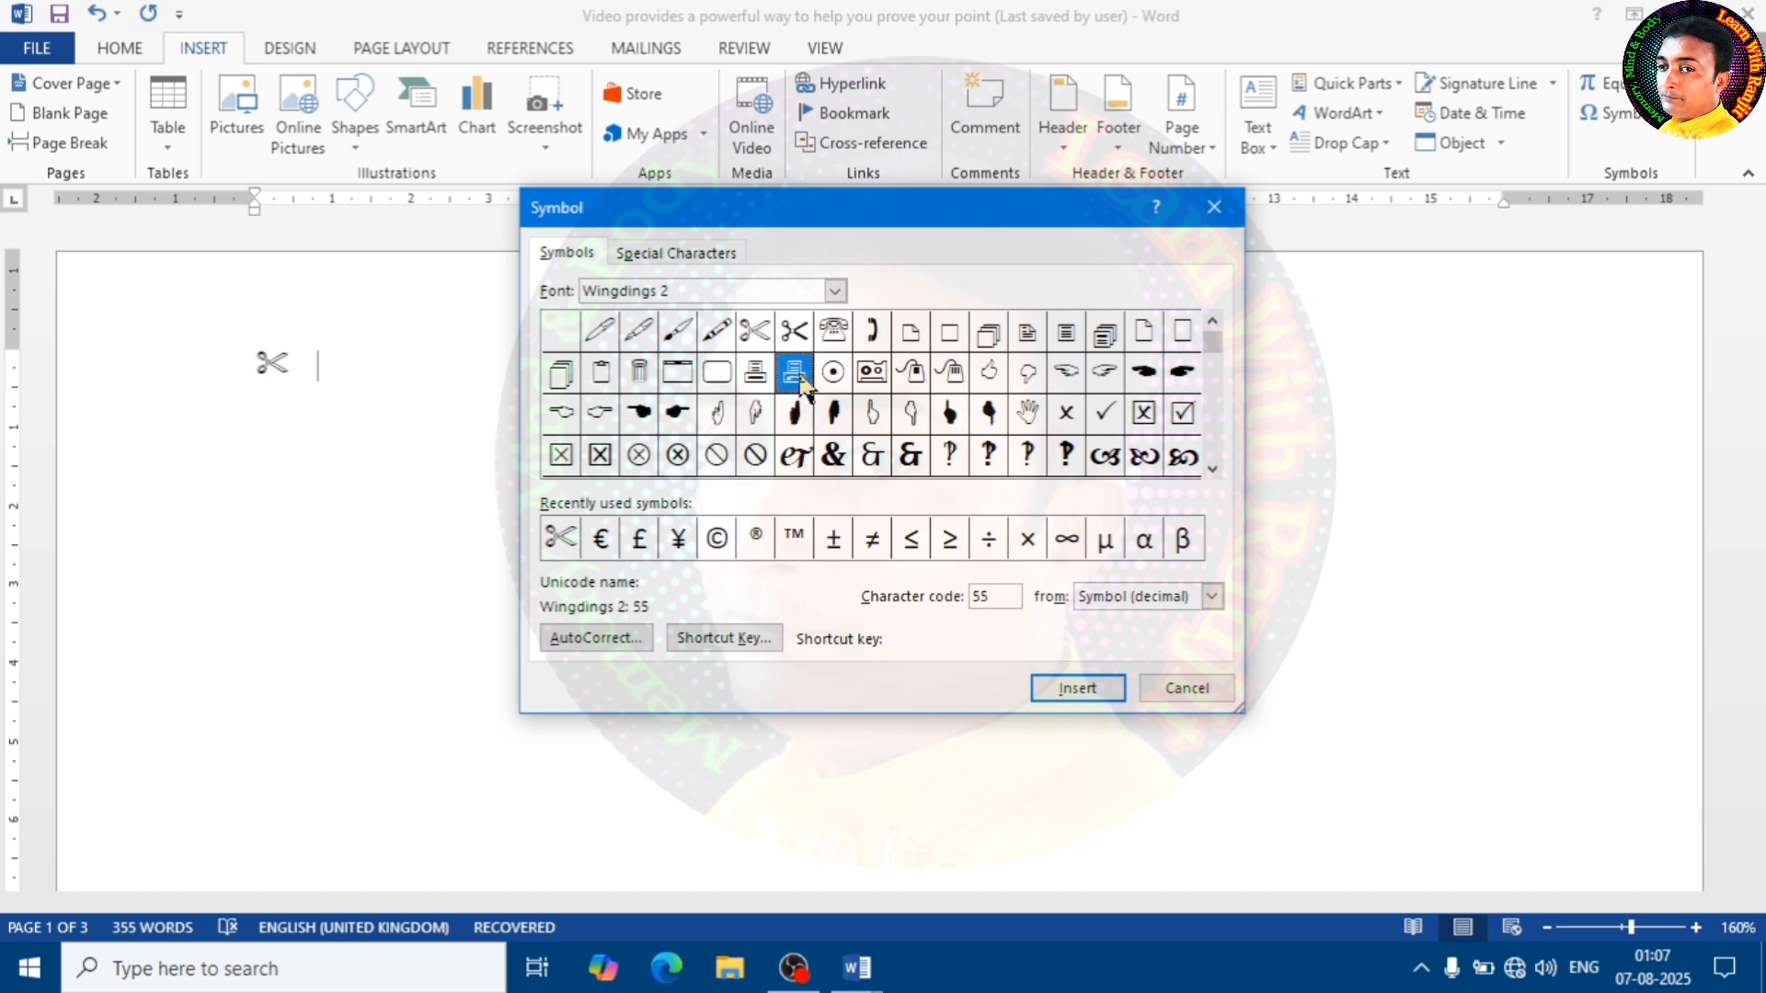
click(833, 333)
click(1077, 689)
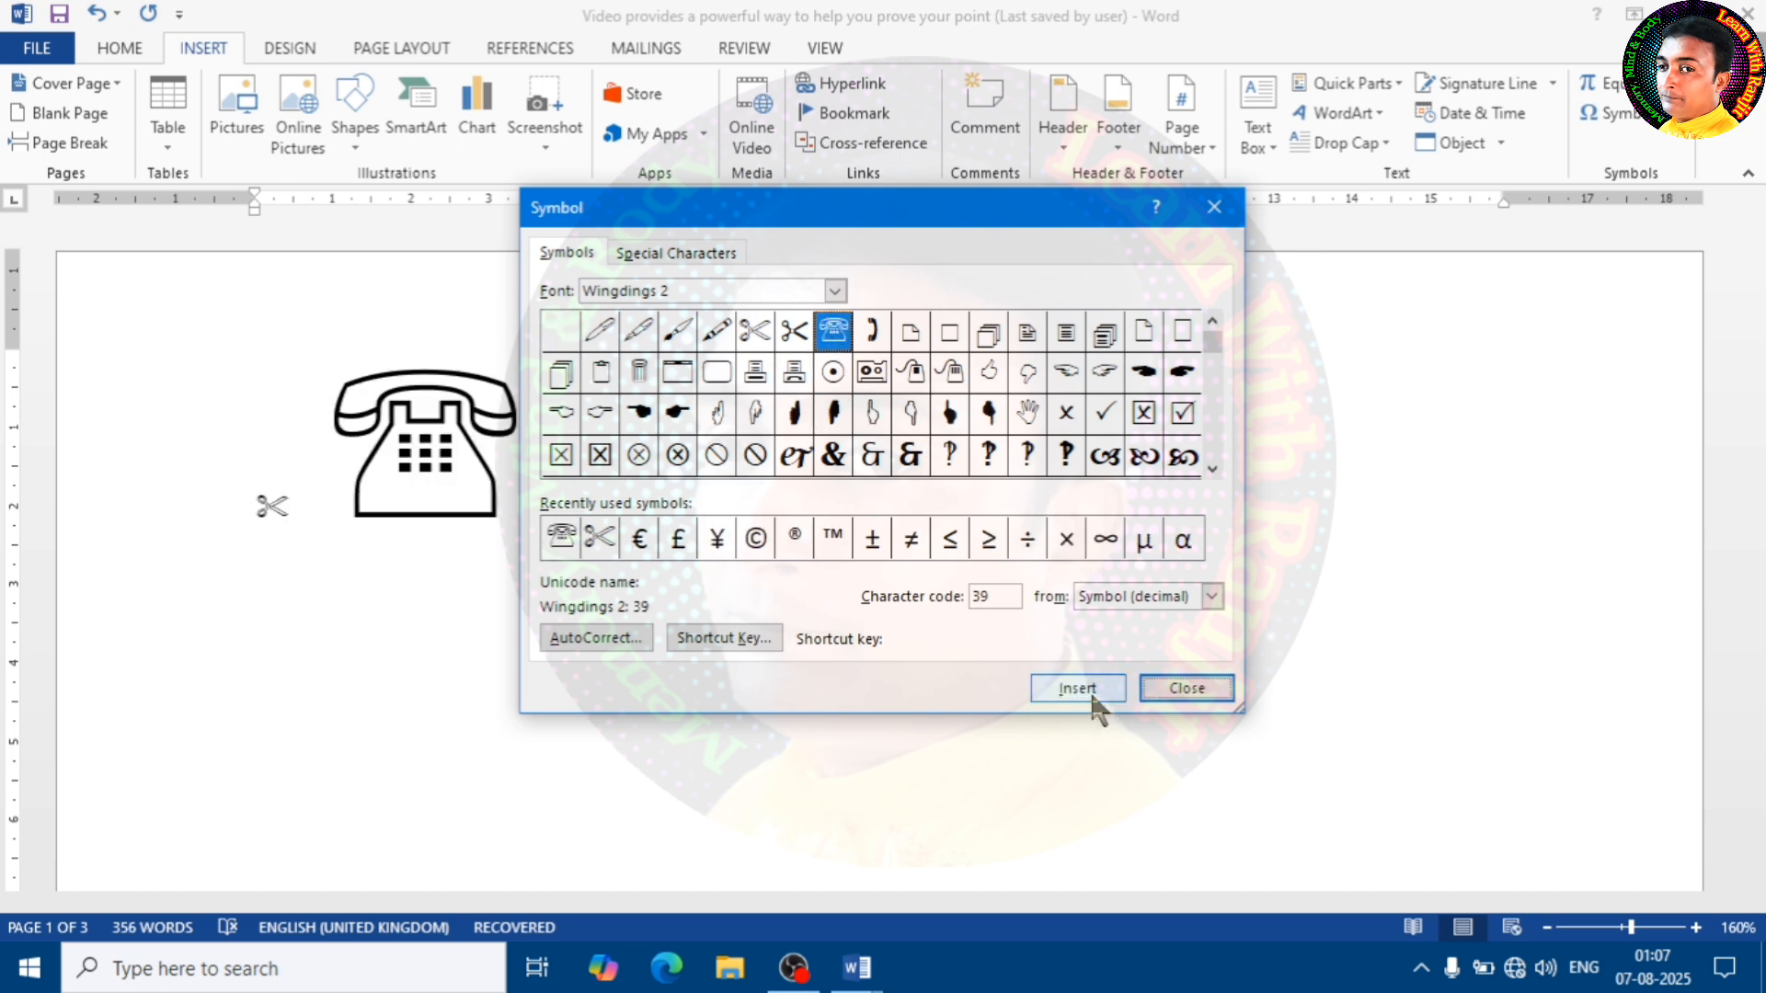
Insert the Wingdings 2 pen symbol, code 33, and the check mark symbol, code 80, after the telephone
drag(862, 214, 1150, 235)
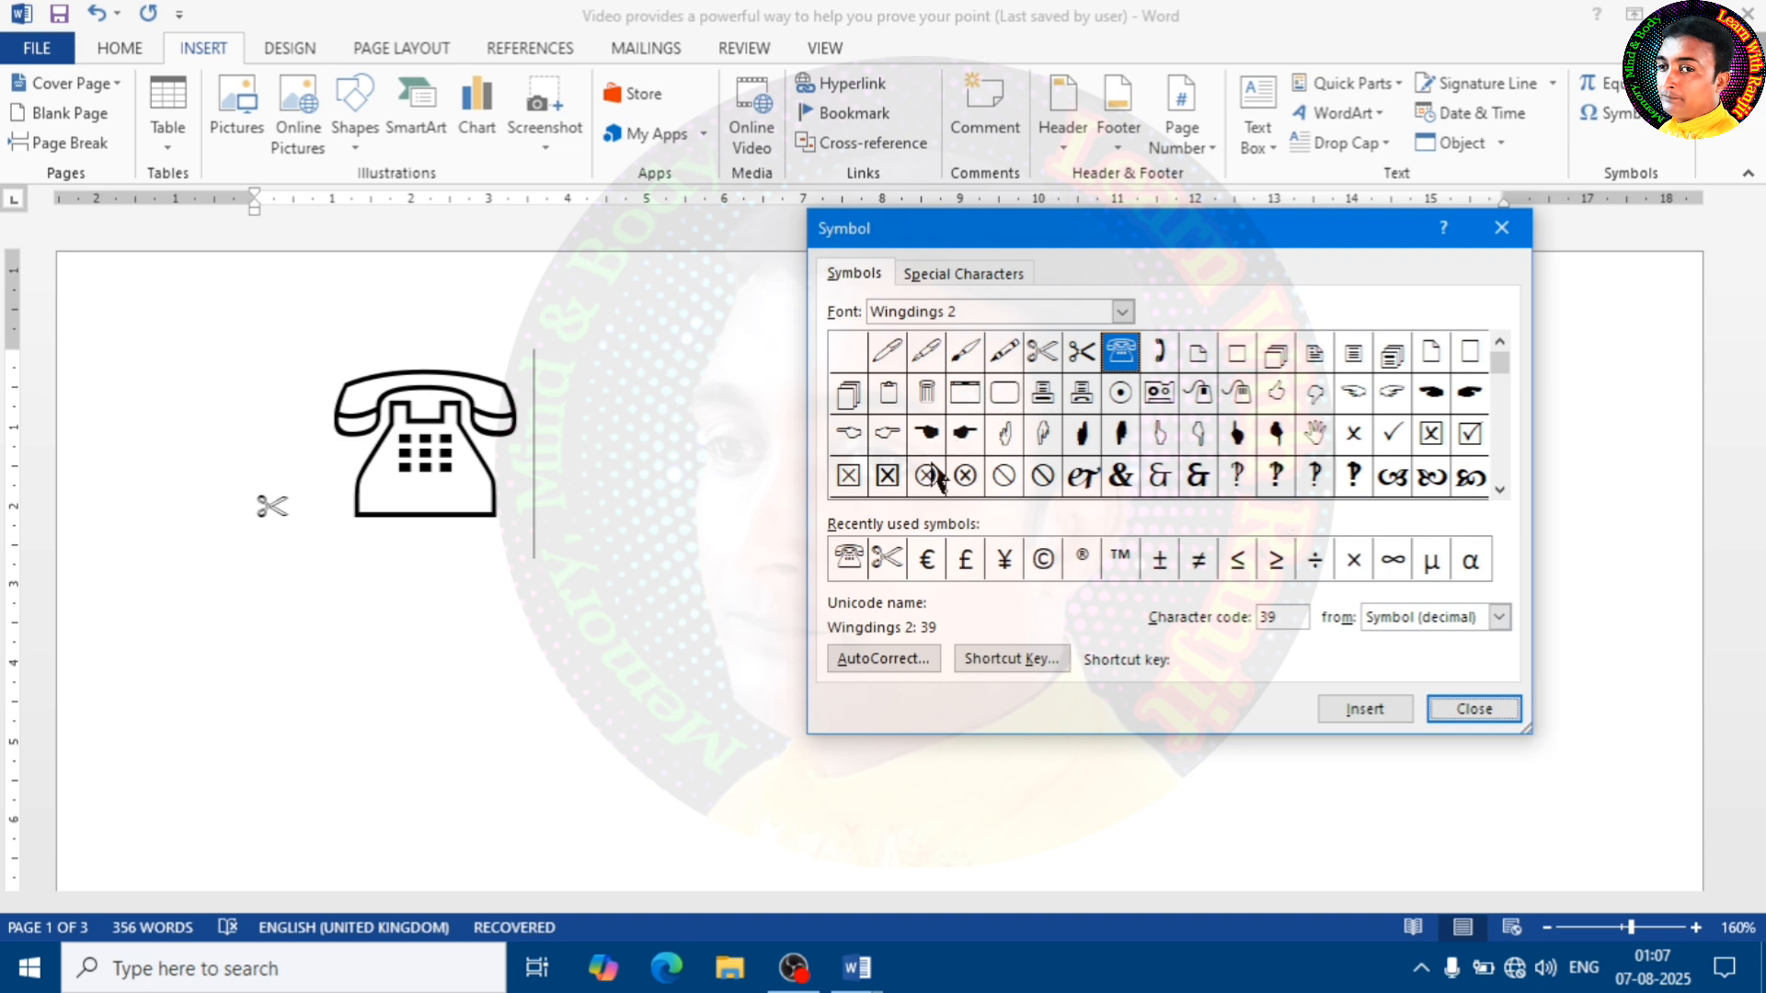
click(887, 354)
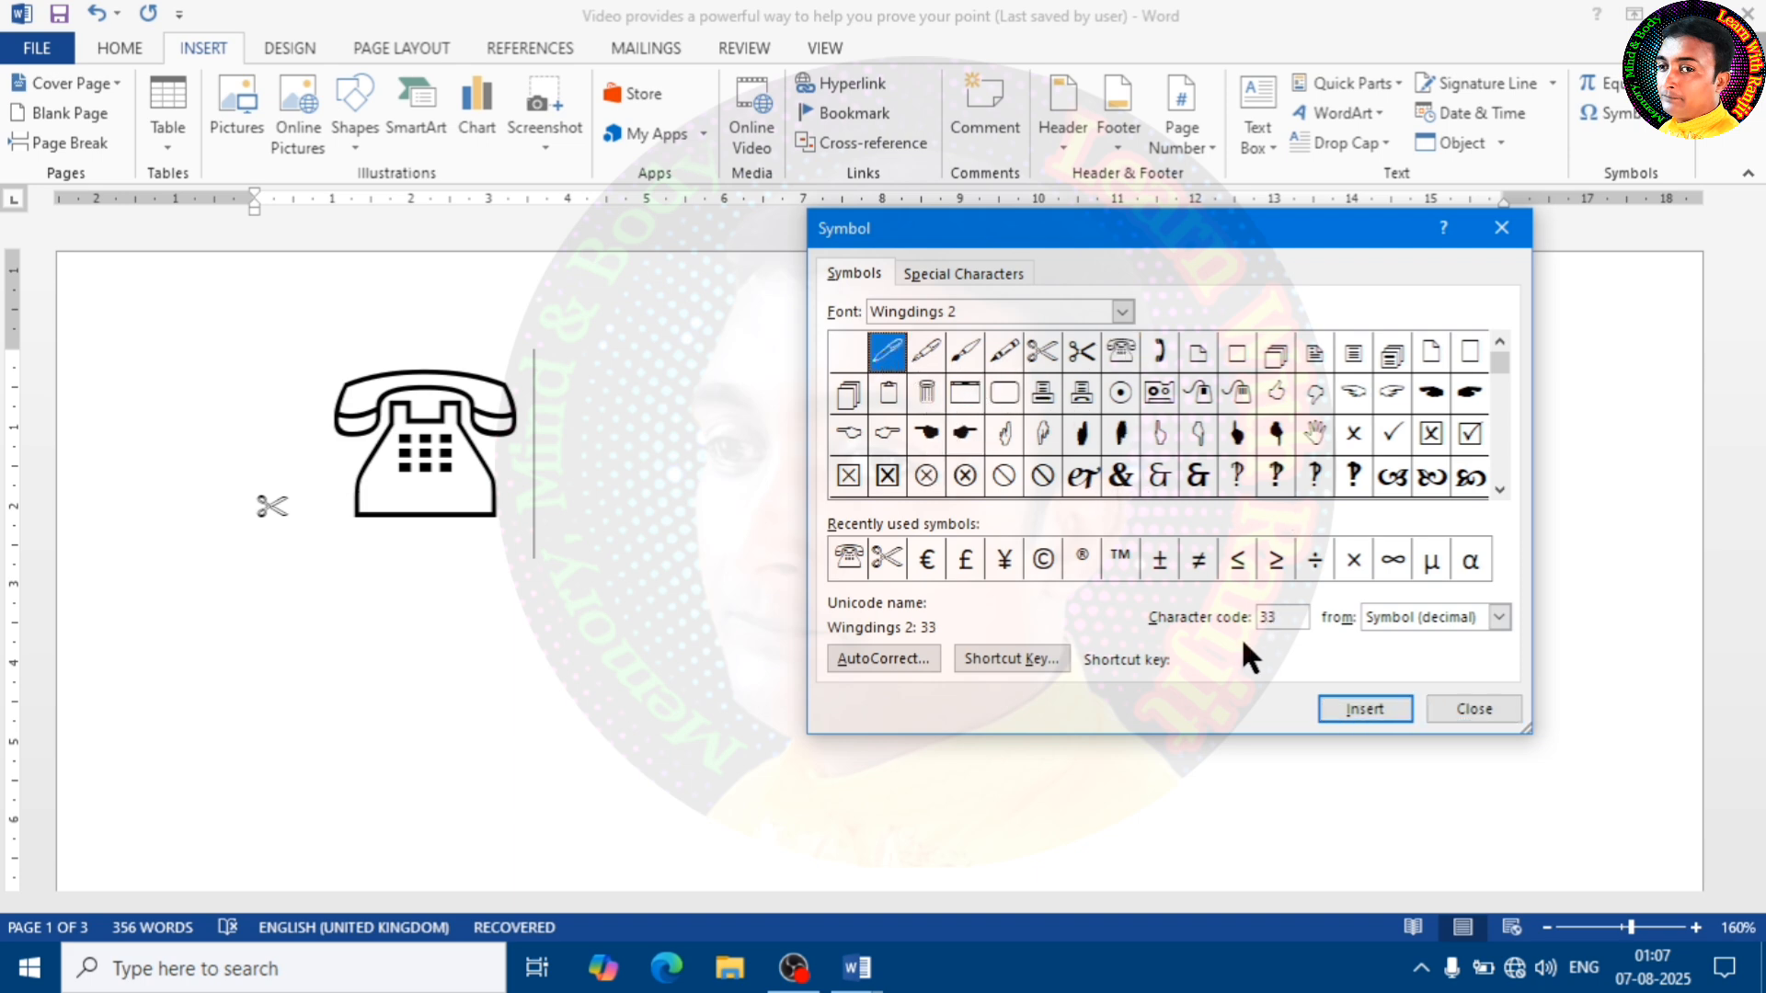
click(1365, 709)
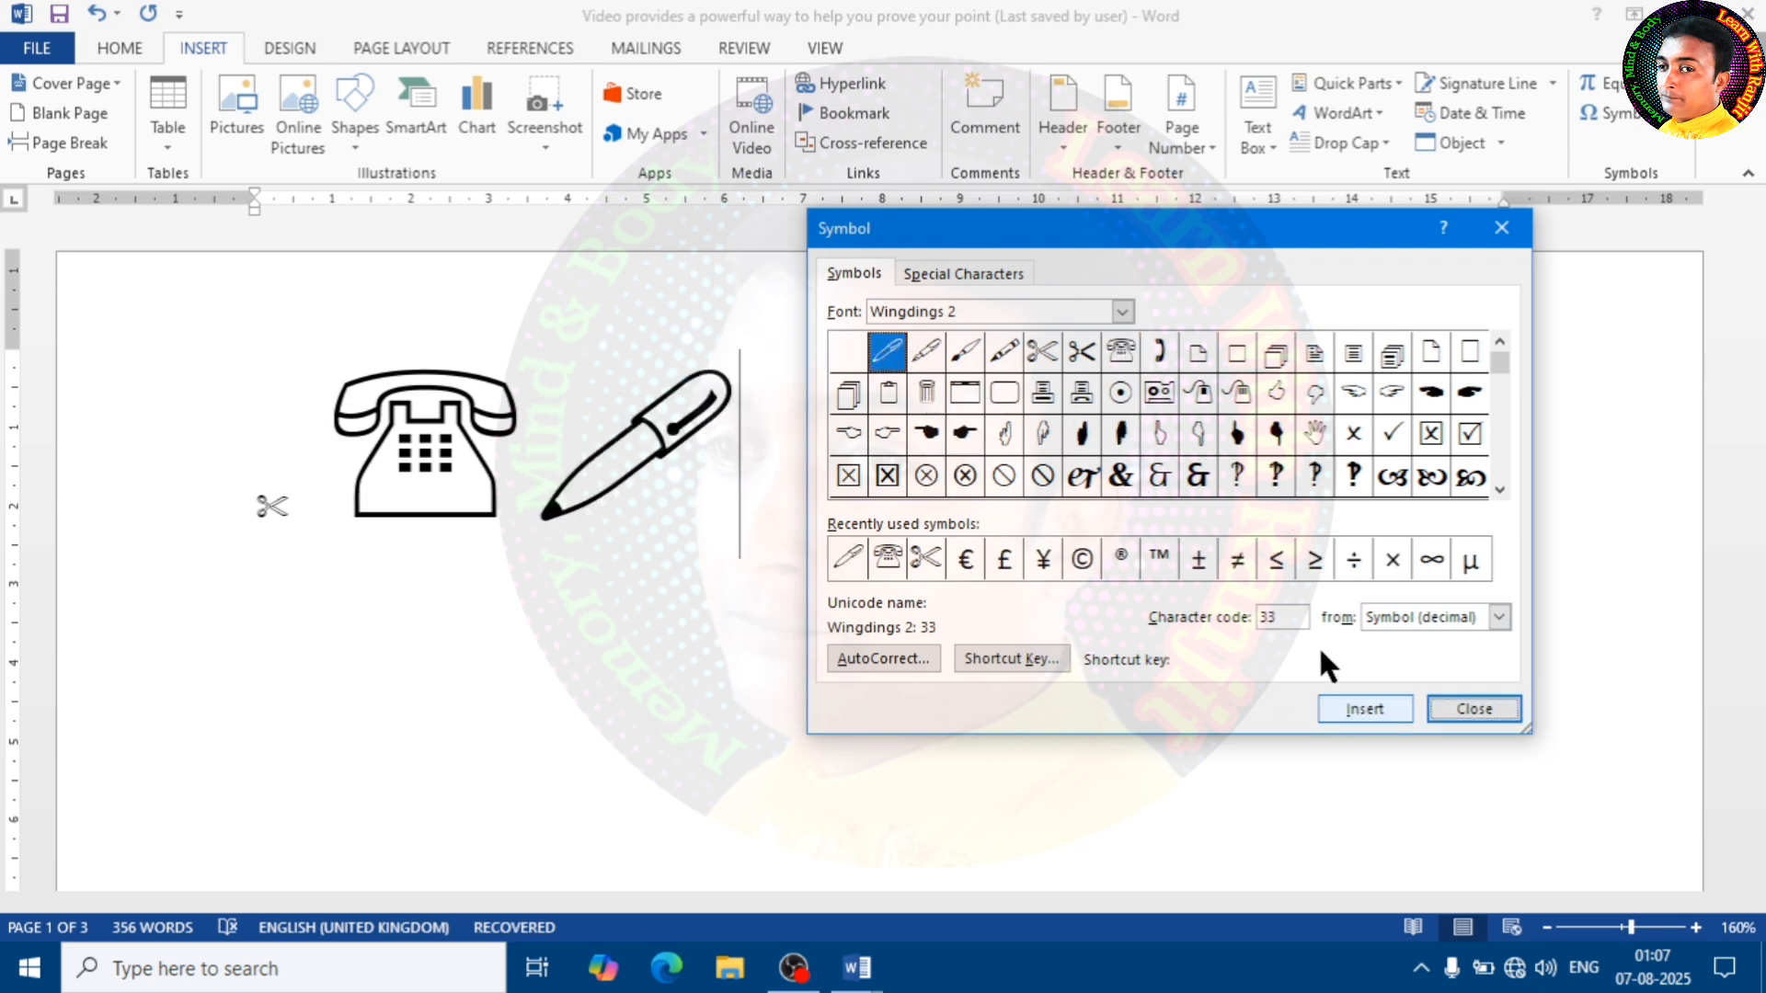
click(1394, 438)
click(1369, 709)
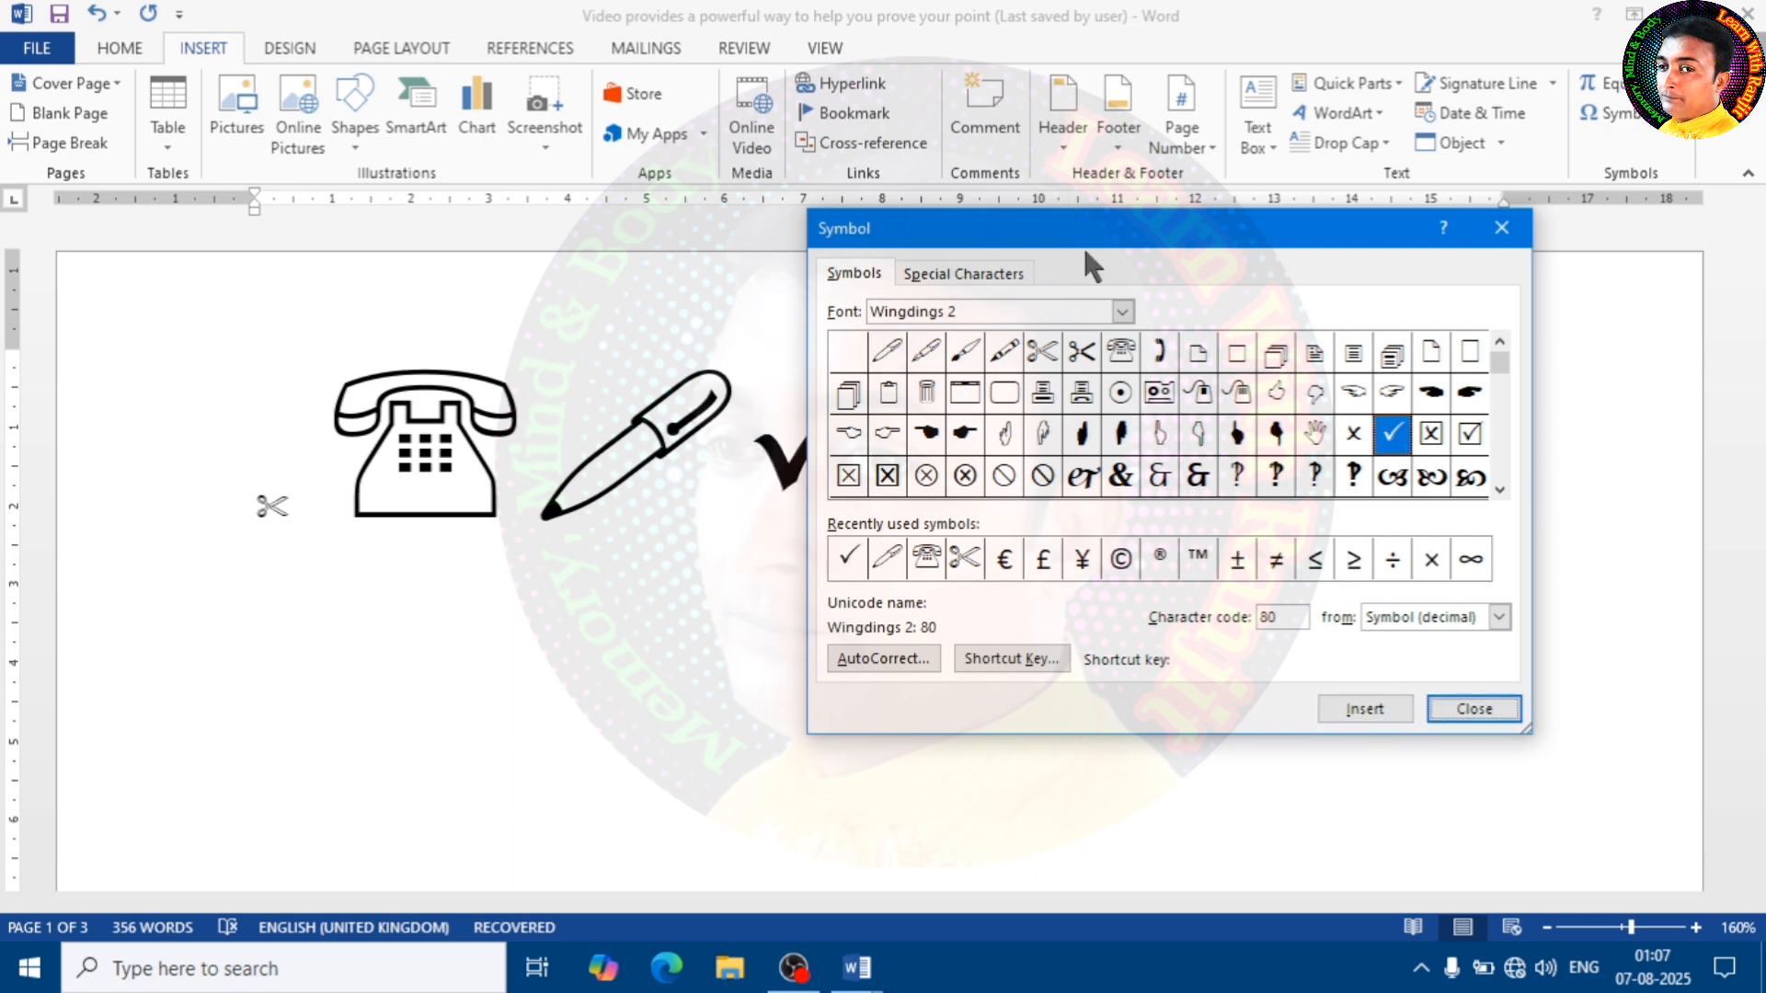
Uncover the check mark on the page and insert the Wingdings 2 circled dot symbol, code 56, after it
drag(1036, 245, 488, 253)
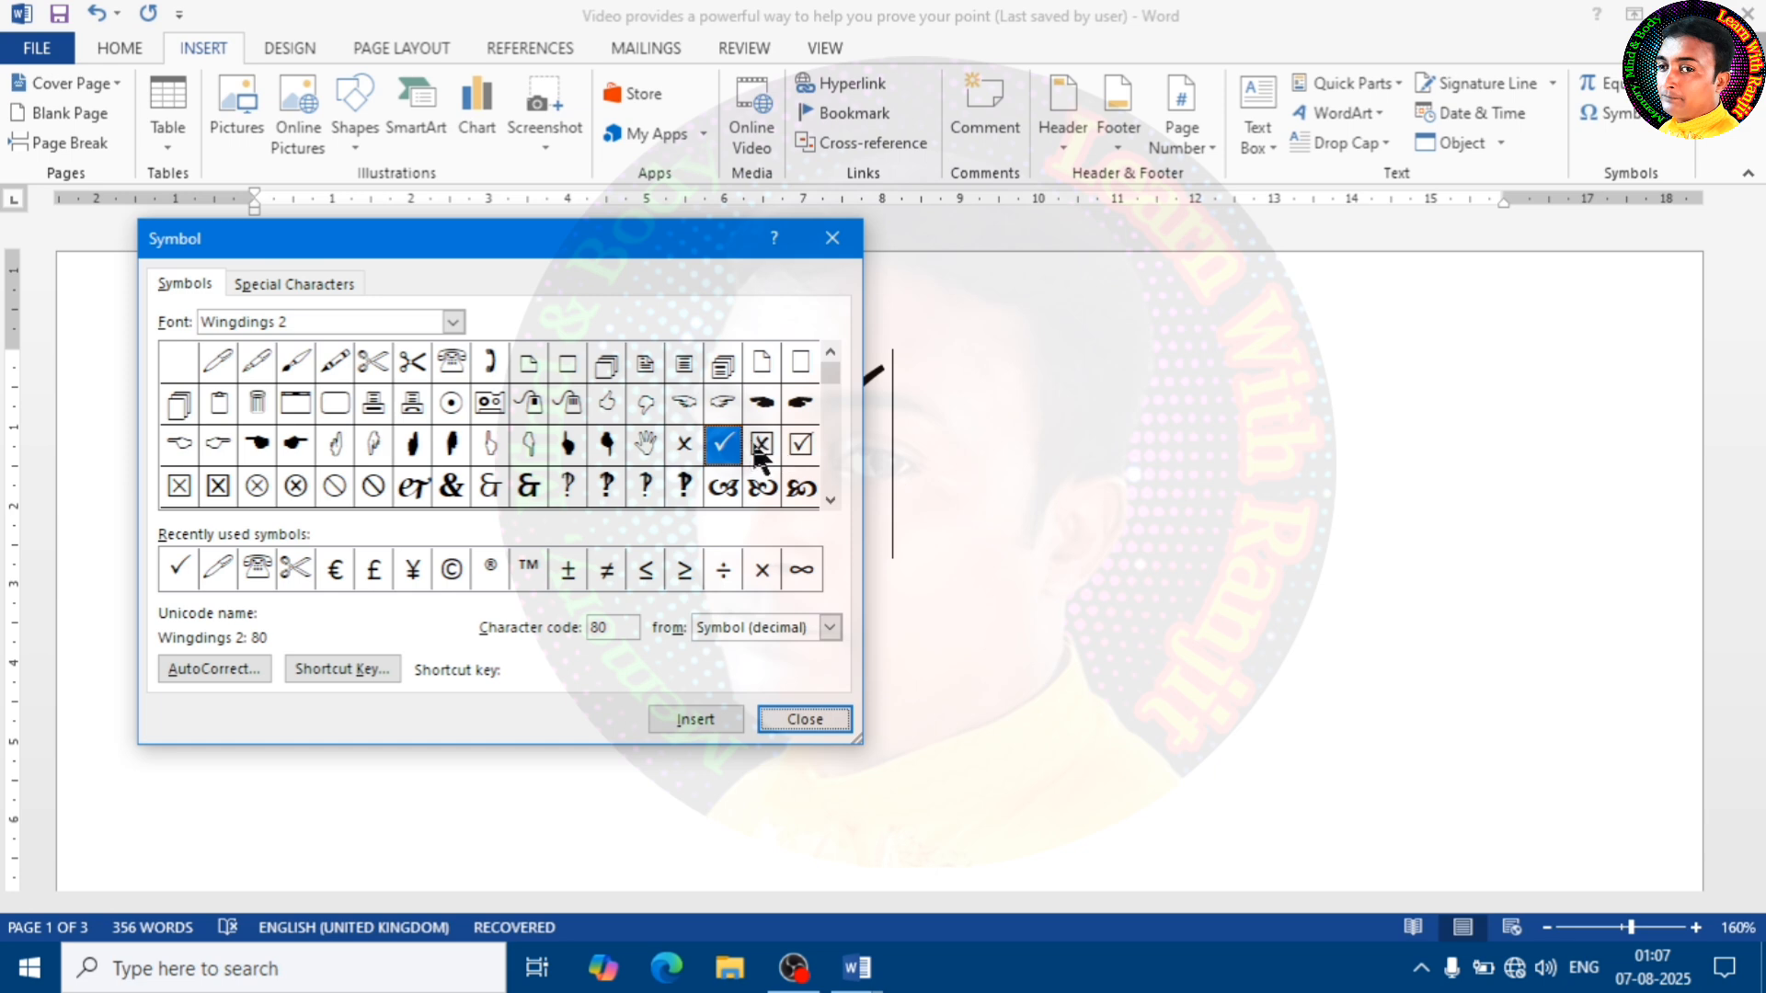
drag(663, 227, 548, 210)
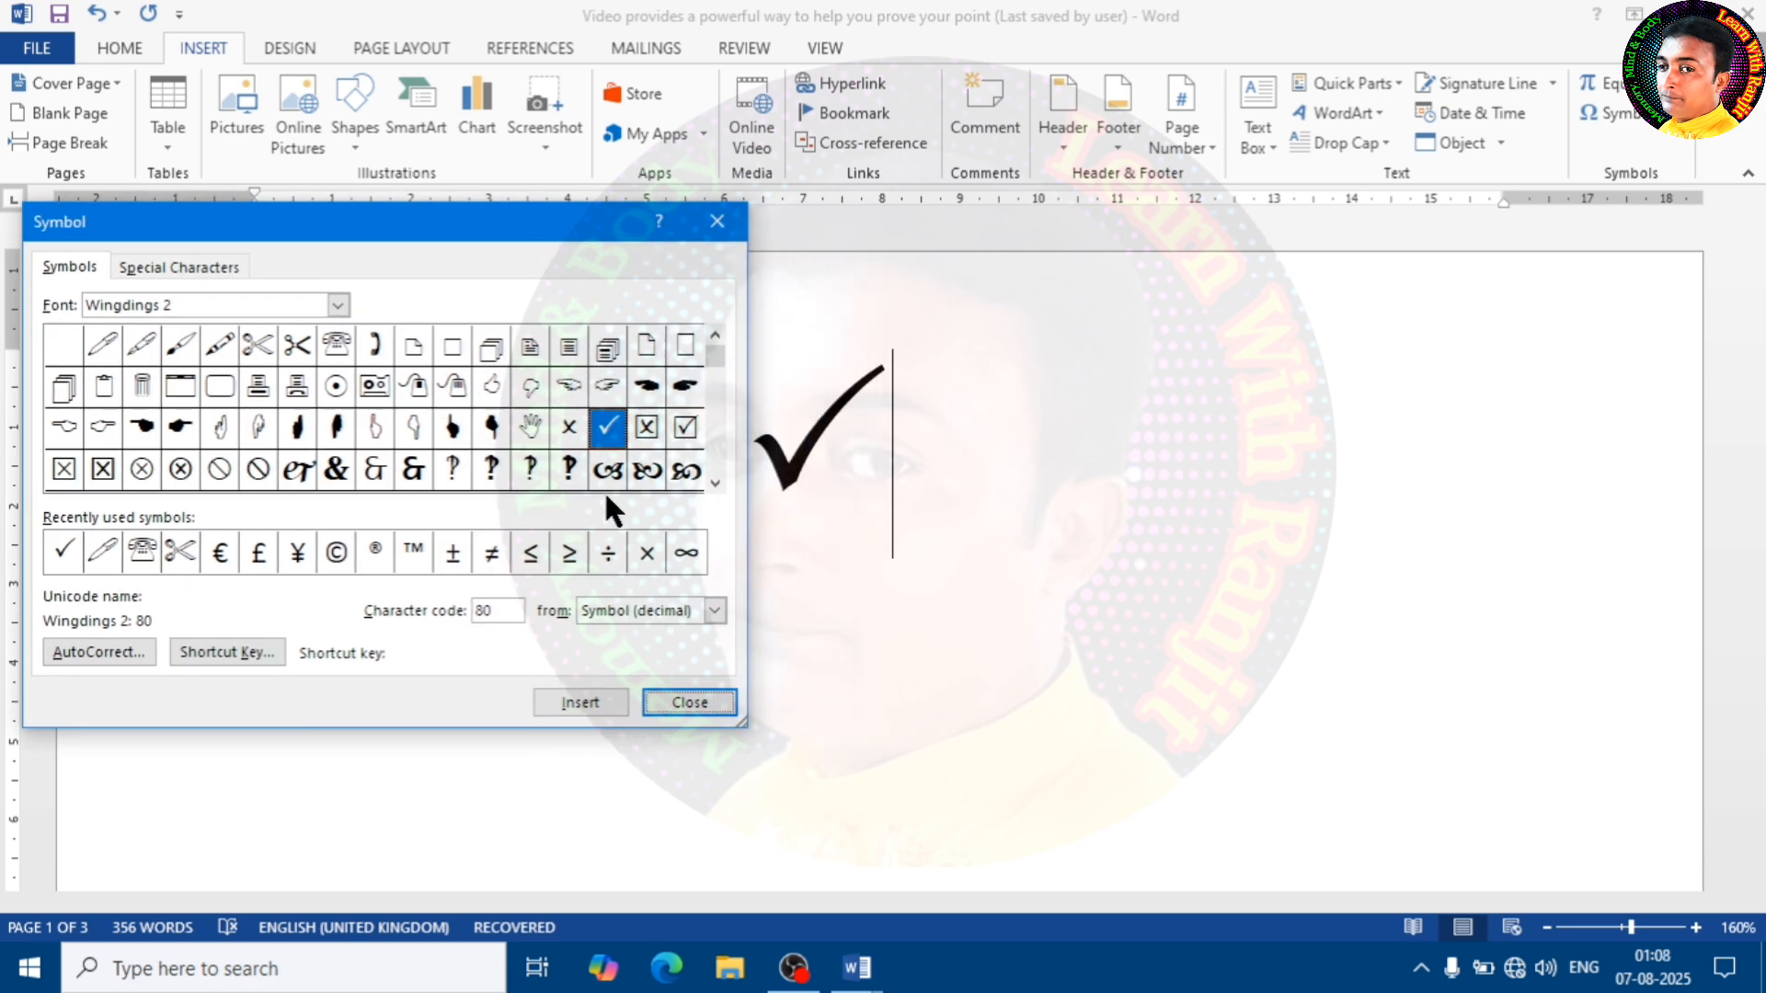
click(338, 388)
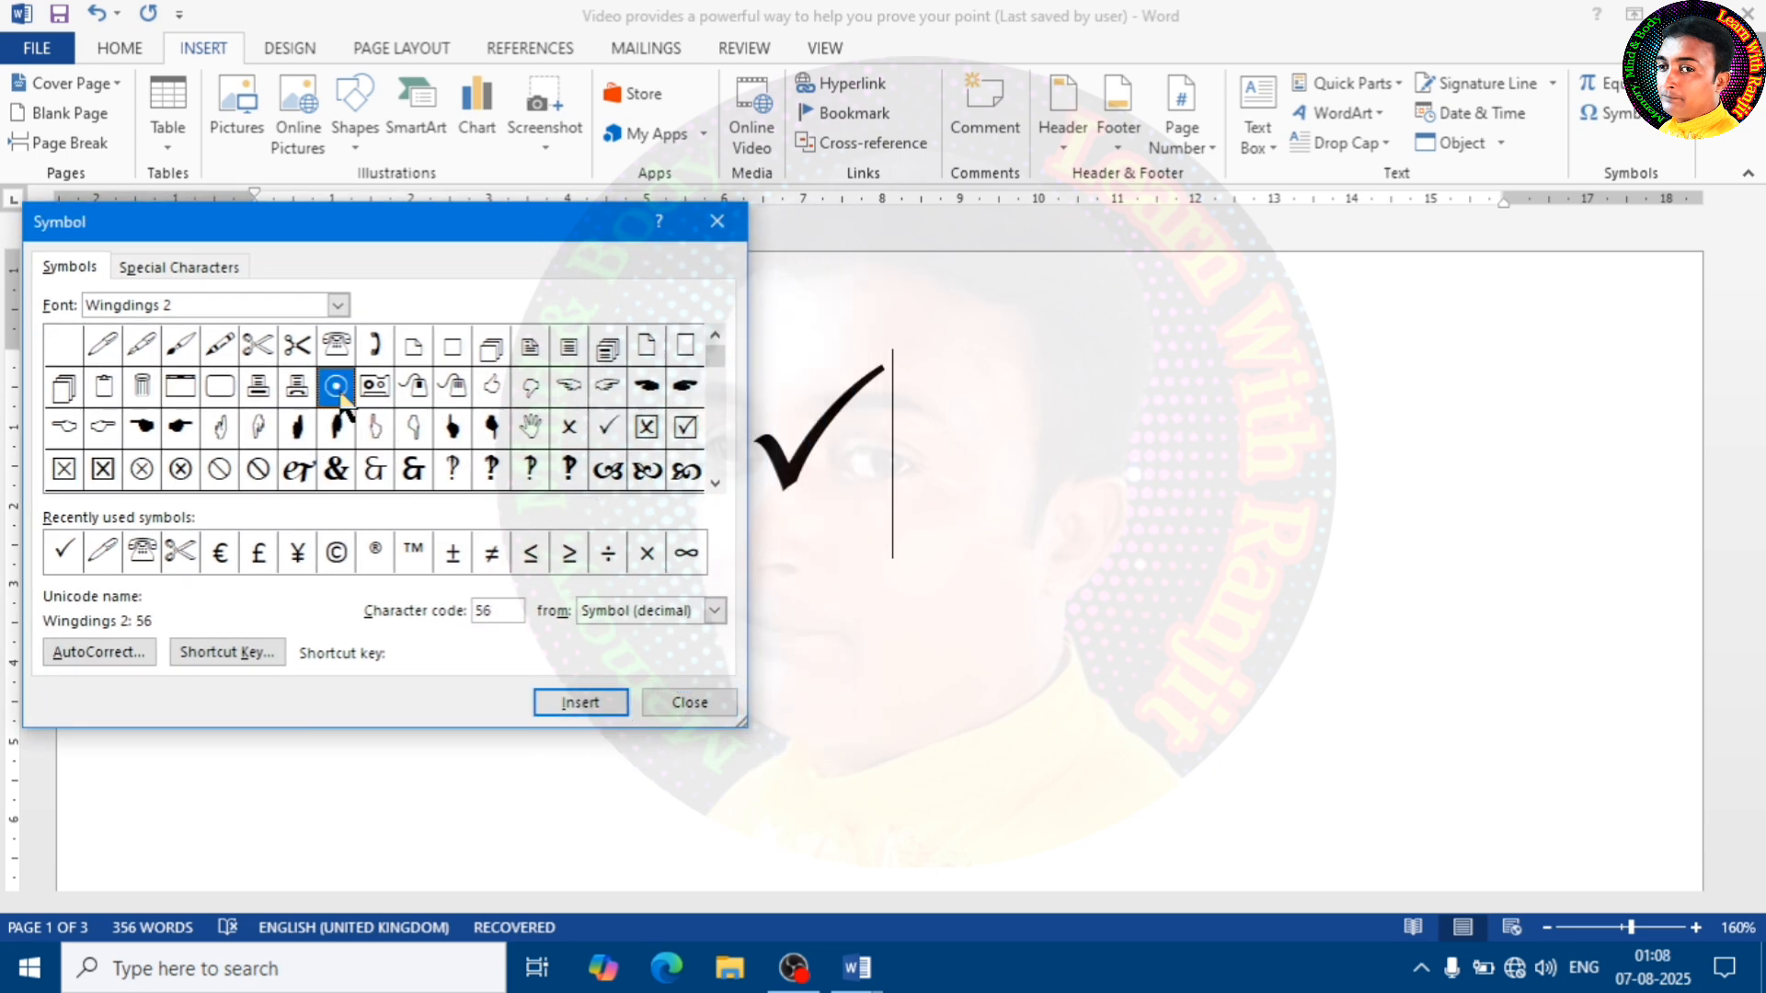
click(578, 706)
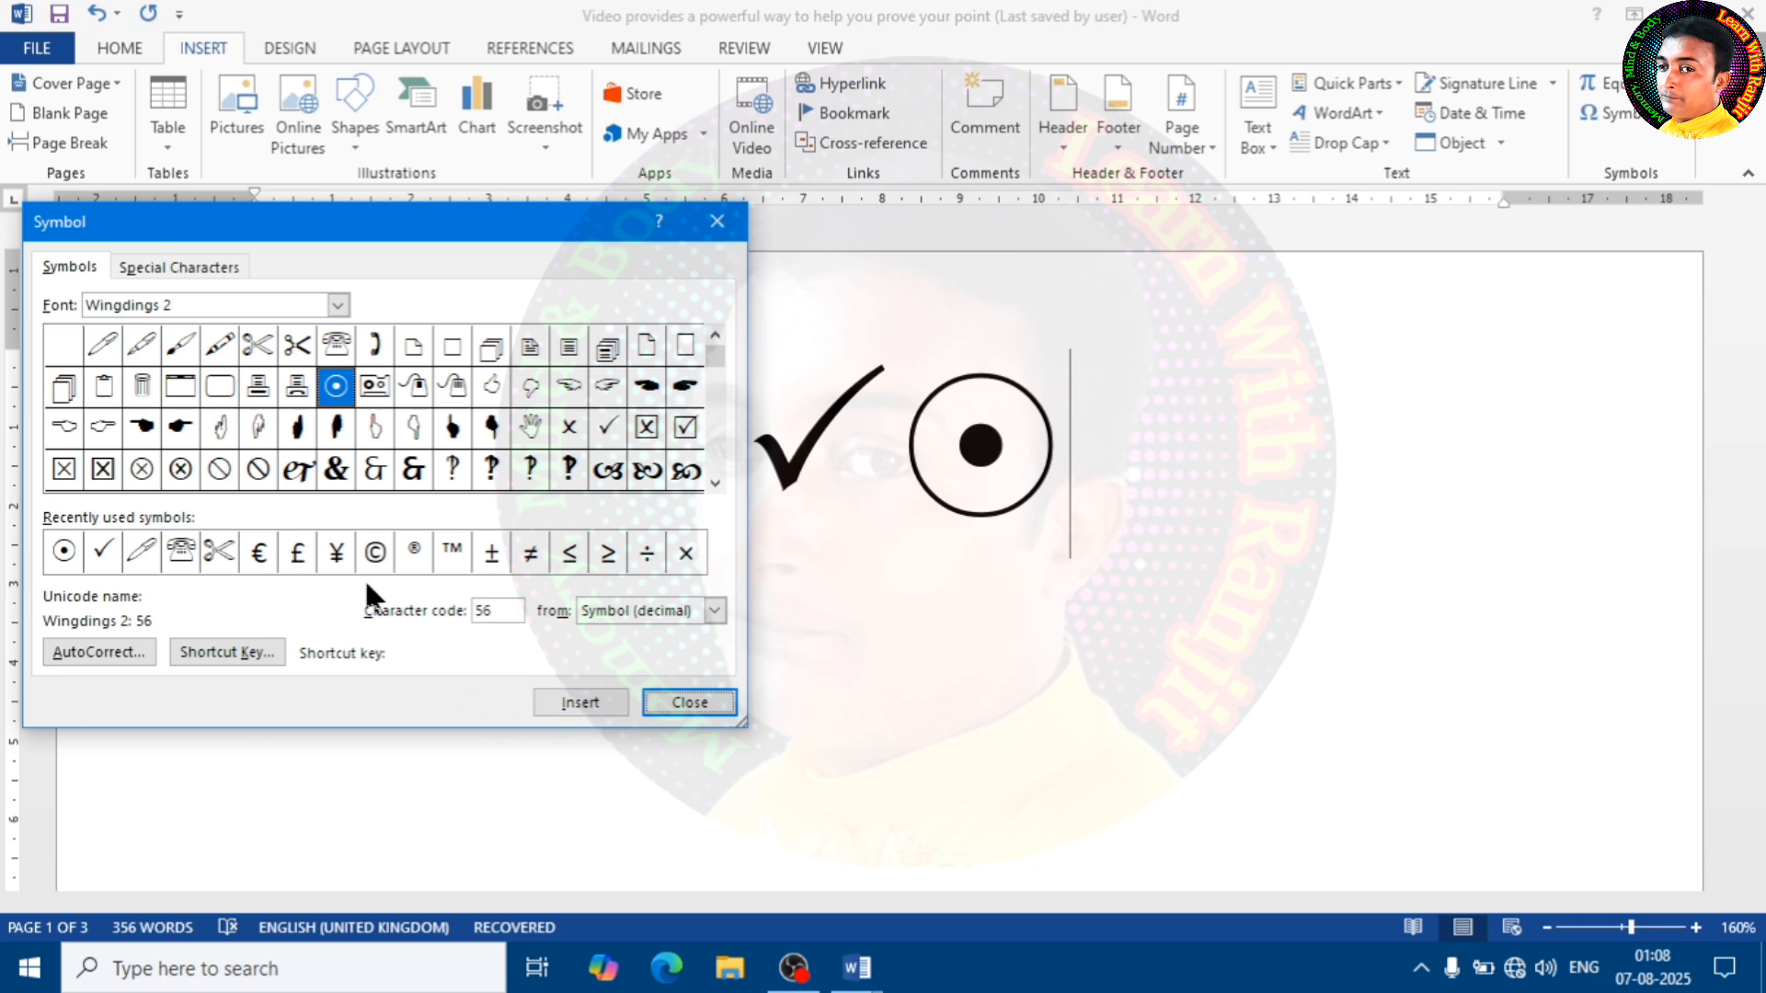
Insert the Wingdings 2 computer mouse symbol, code 58, and the stacked pages symbol, code 43, after the circled dot
click(418, 389)
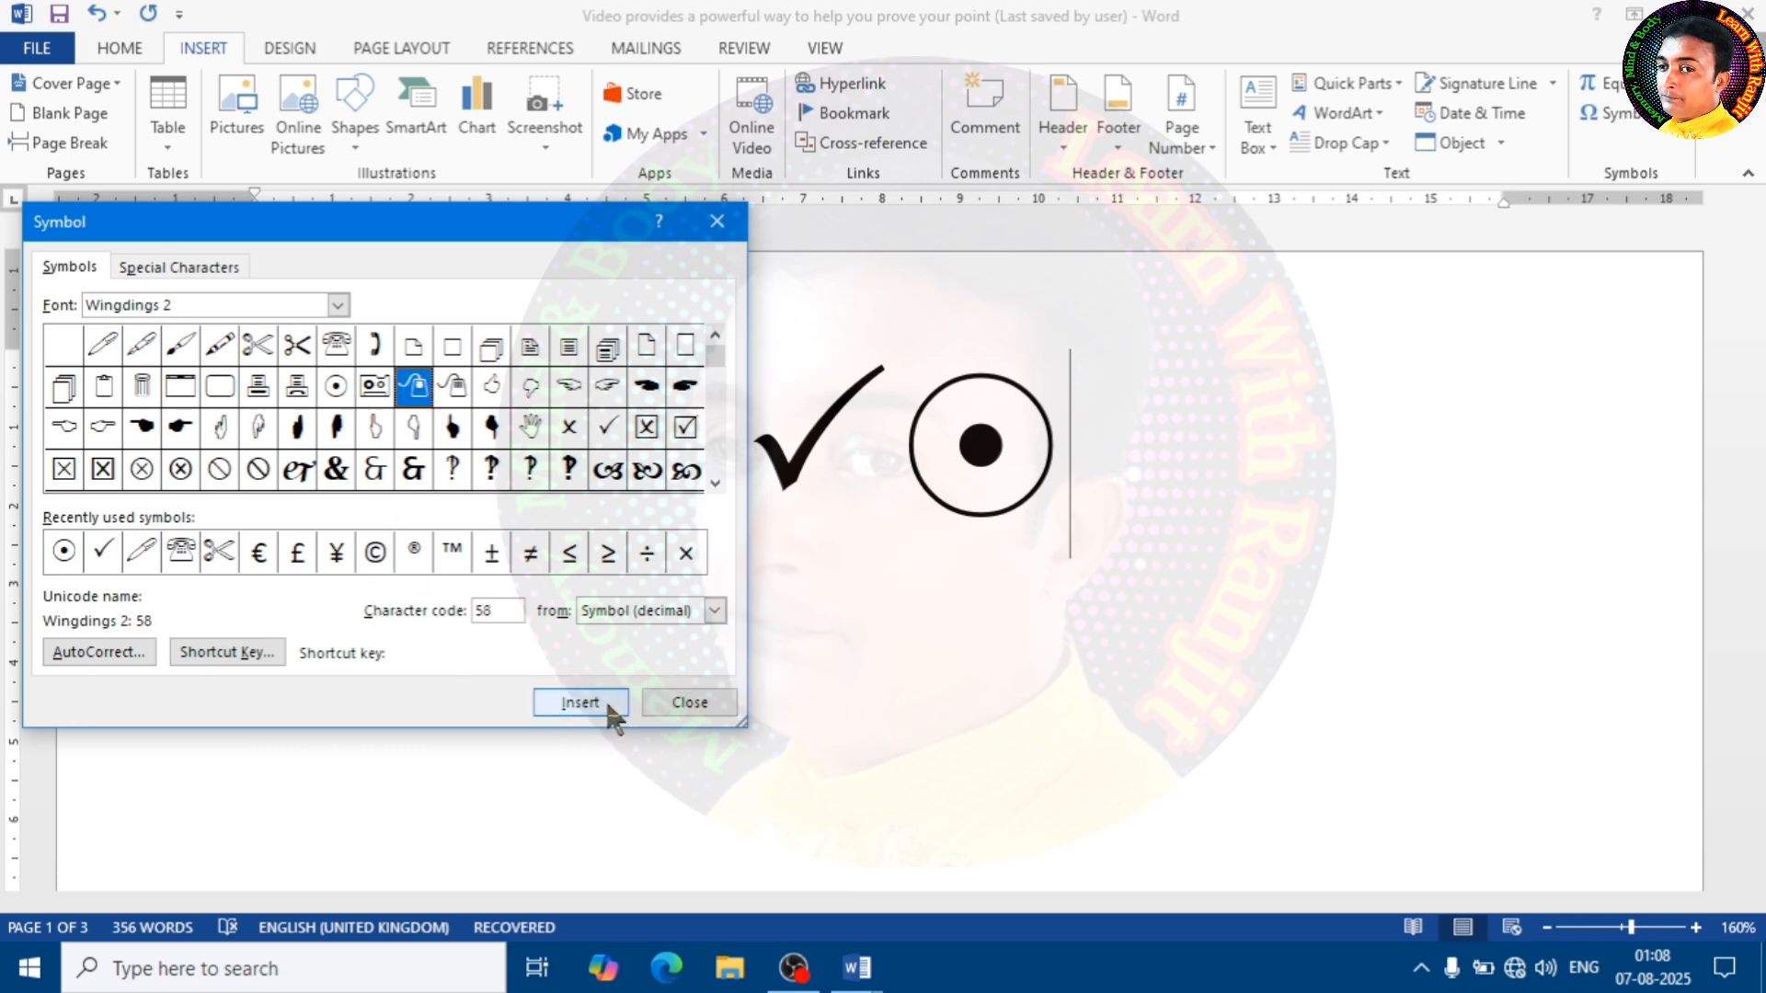
click(580, 702)
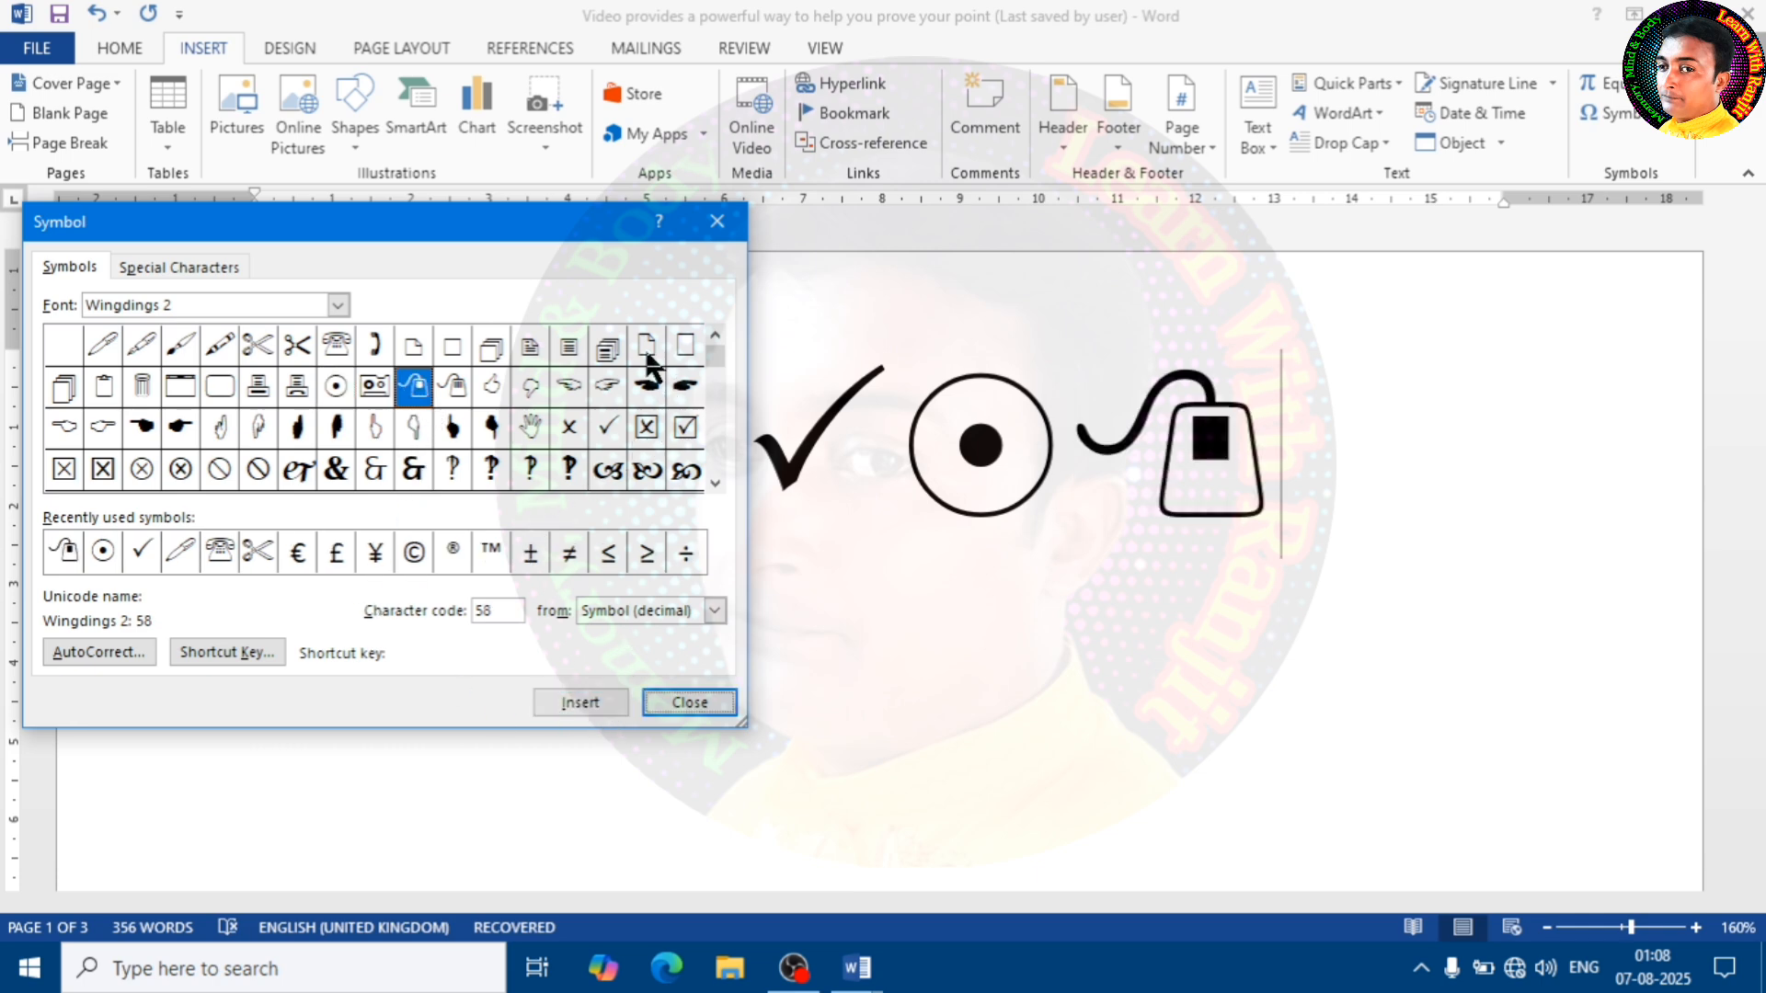
click(492, 348)
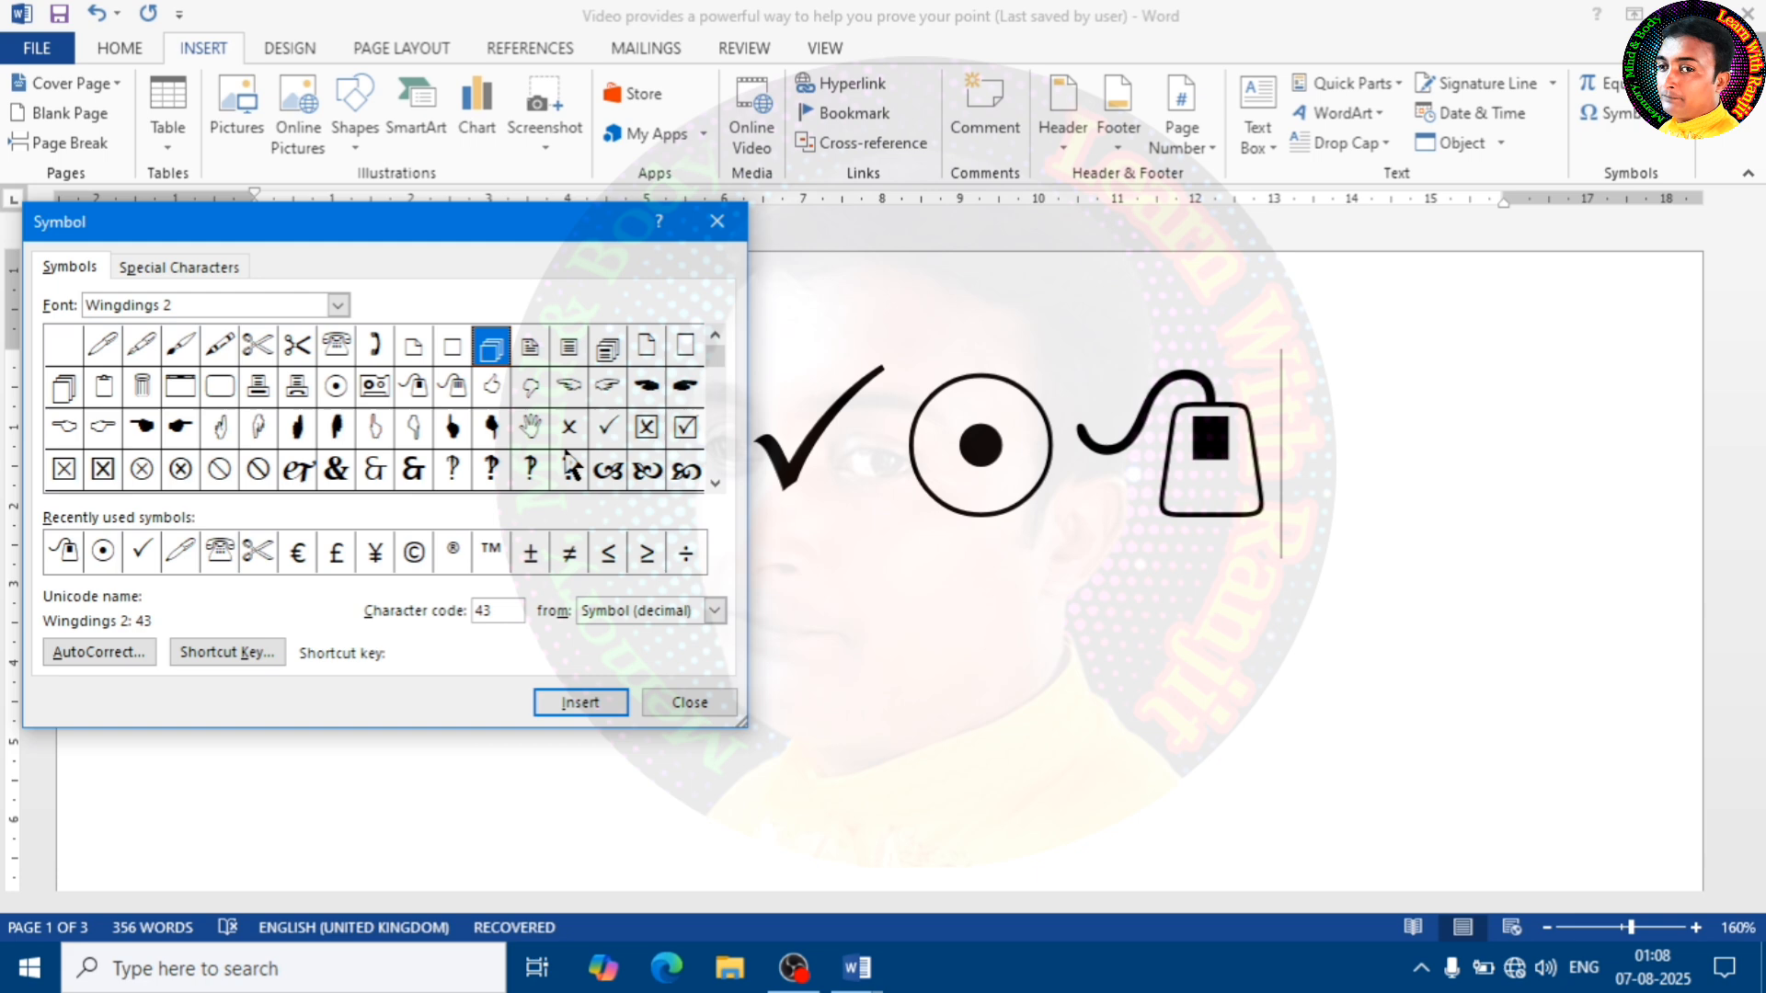
click(567, 704)
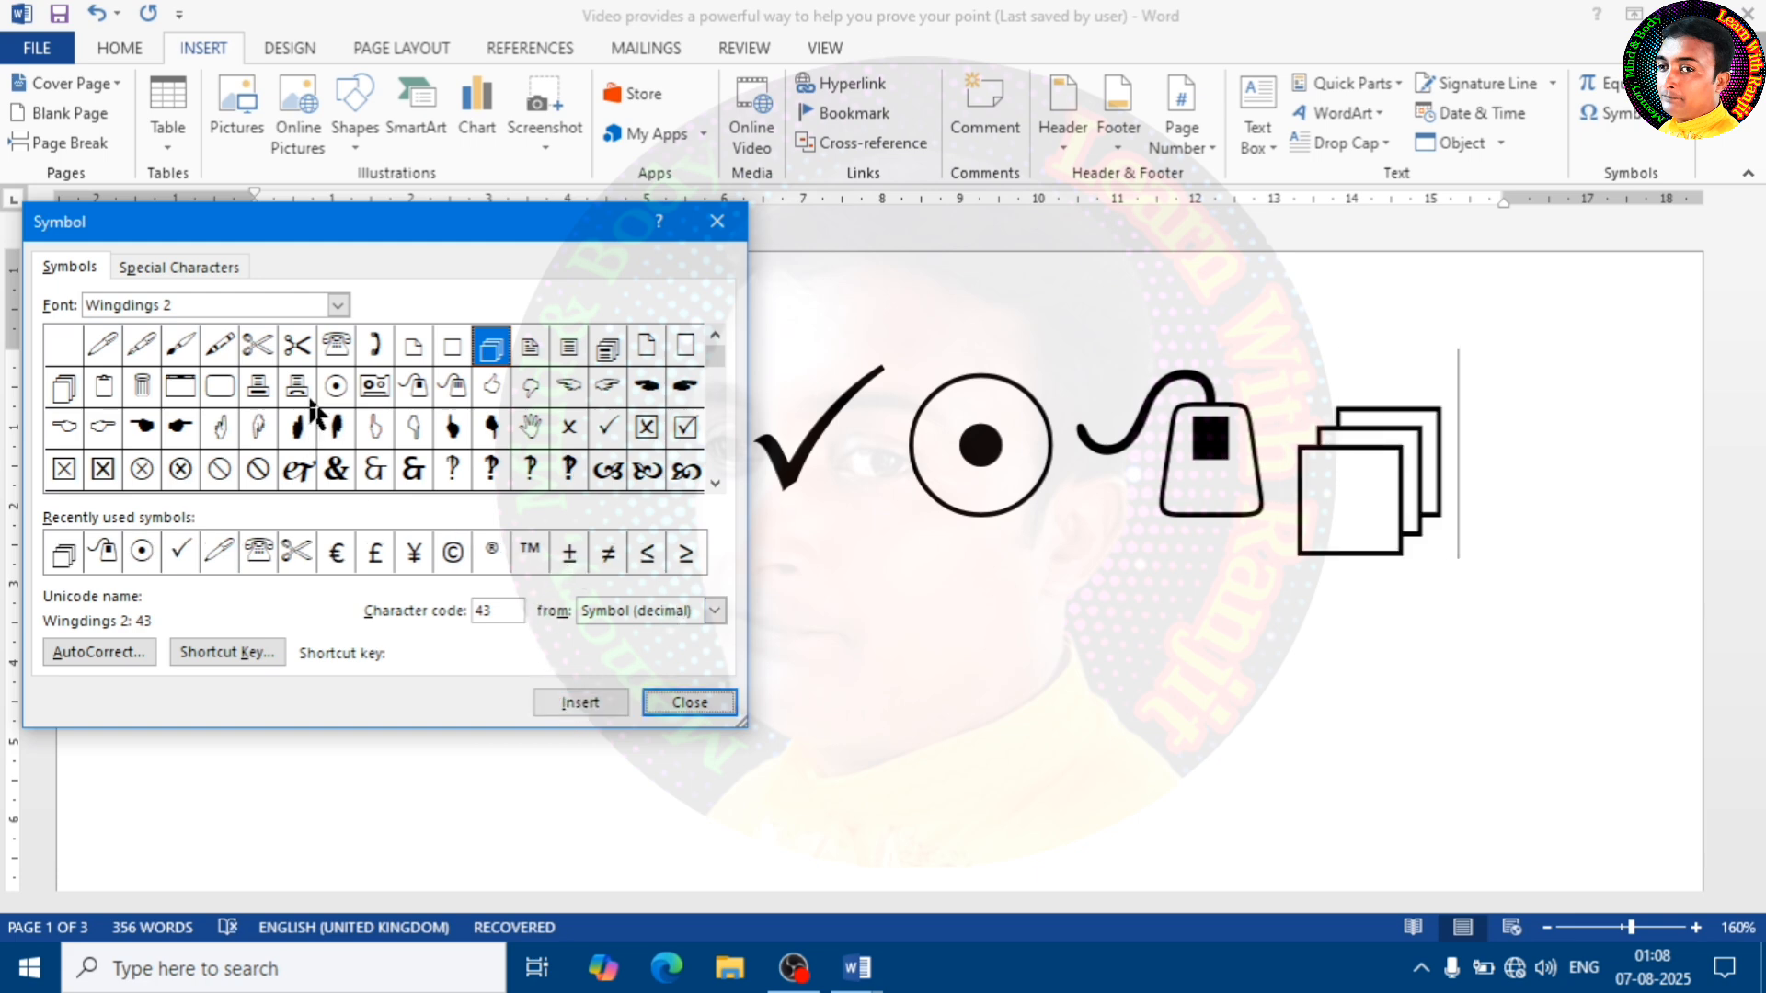
Insert the Wingdings 3 downward arrowhead symbol, code 136, after the stacked pages, and close the Symbol dialog
drag(715, 355, 716, 425)
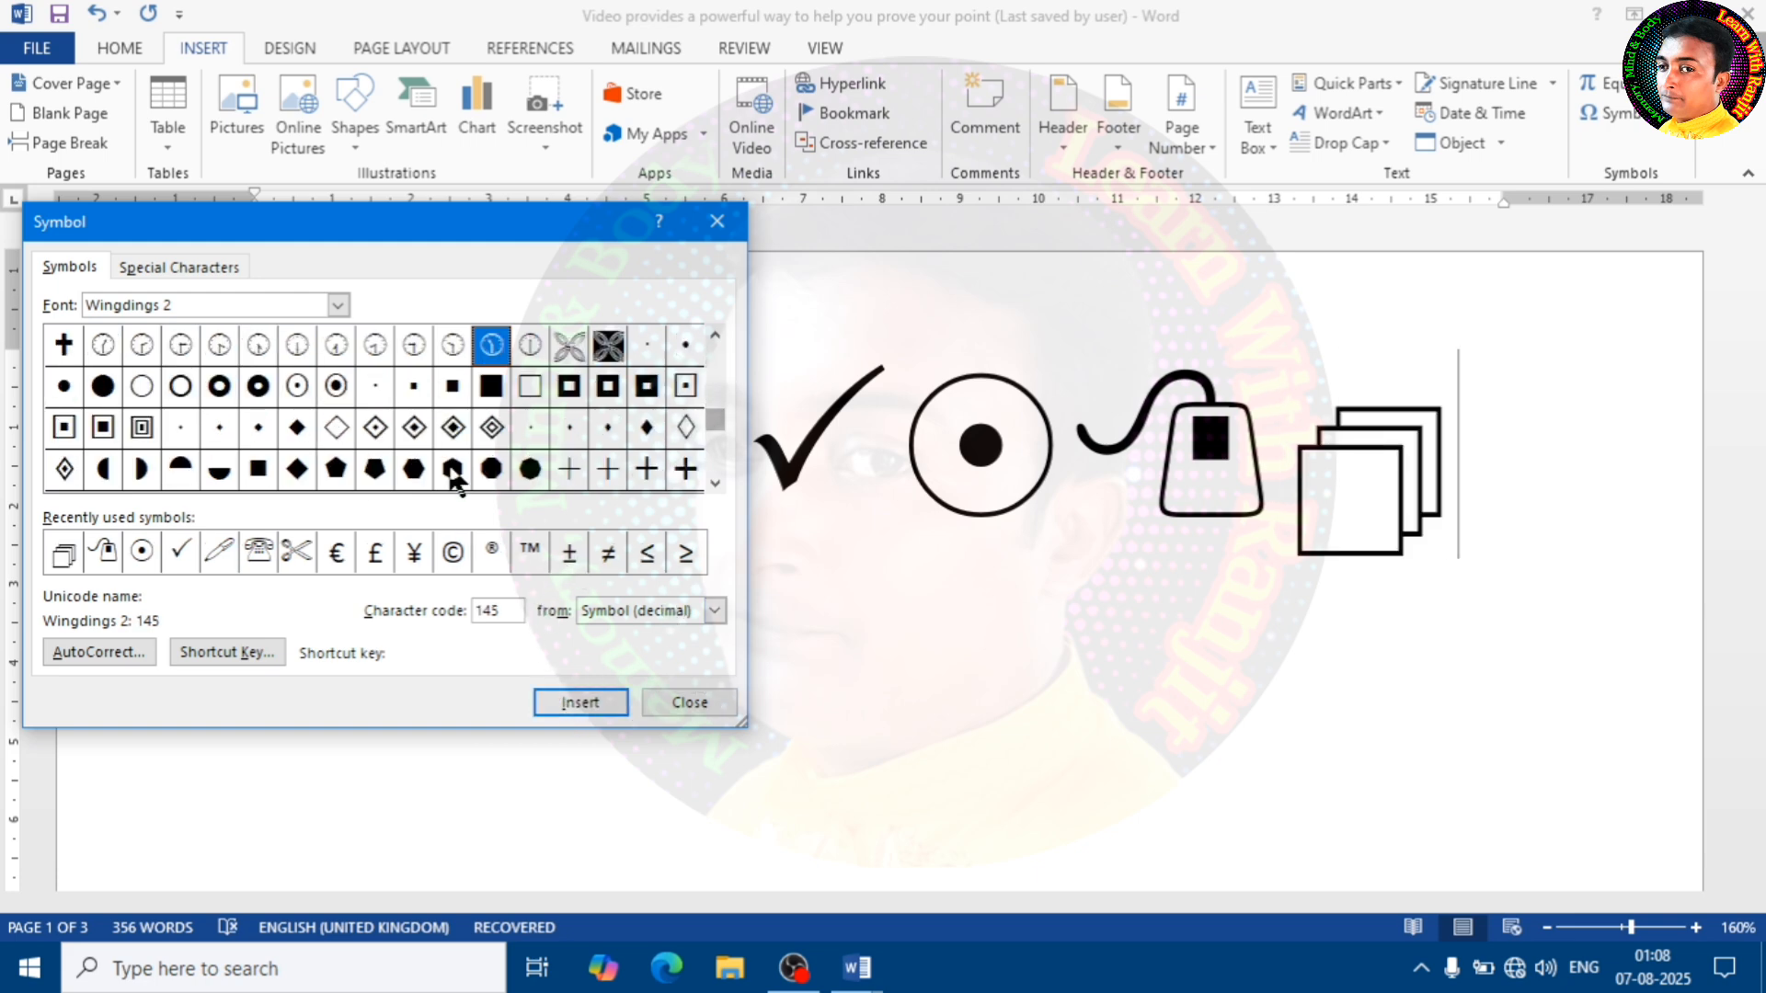
click(339, 305)
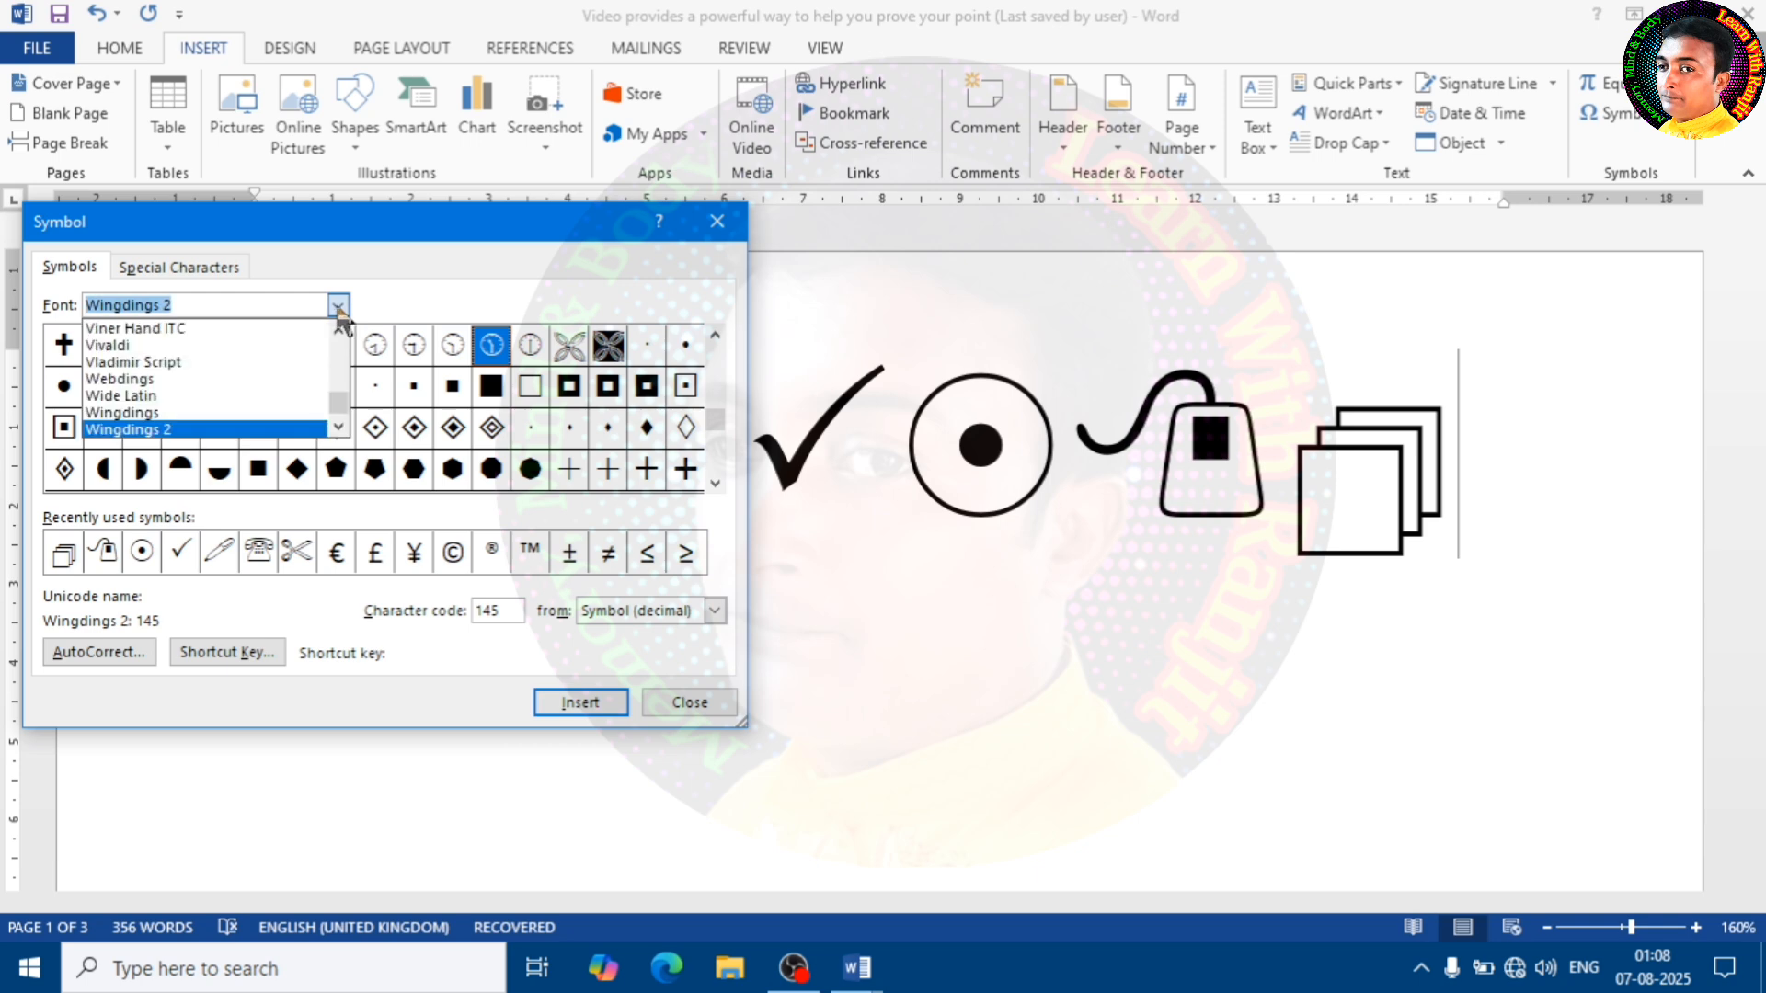
scroll(186, 400, down, 1)
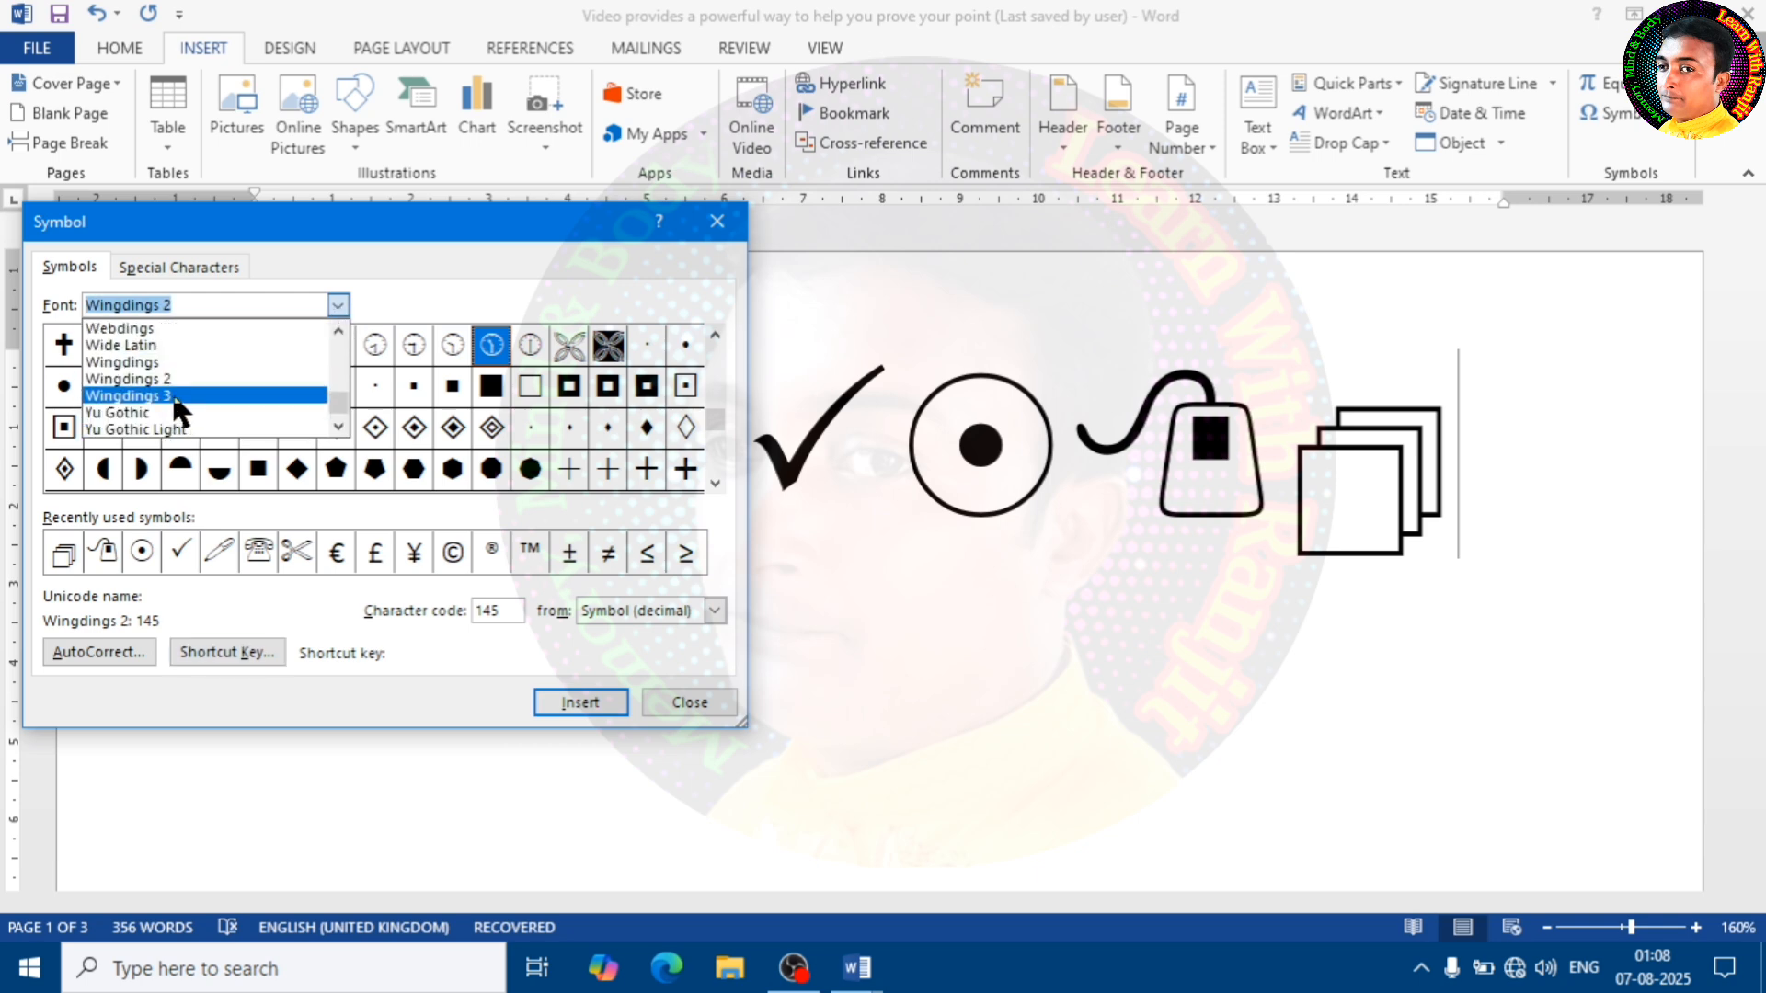
click(180, 398)
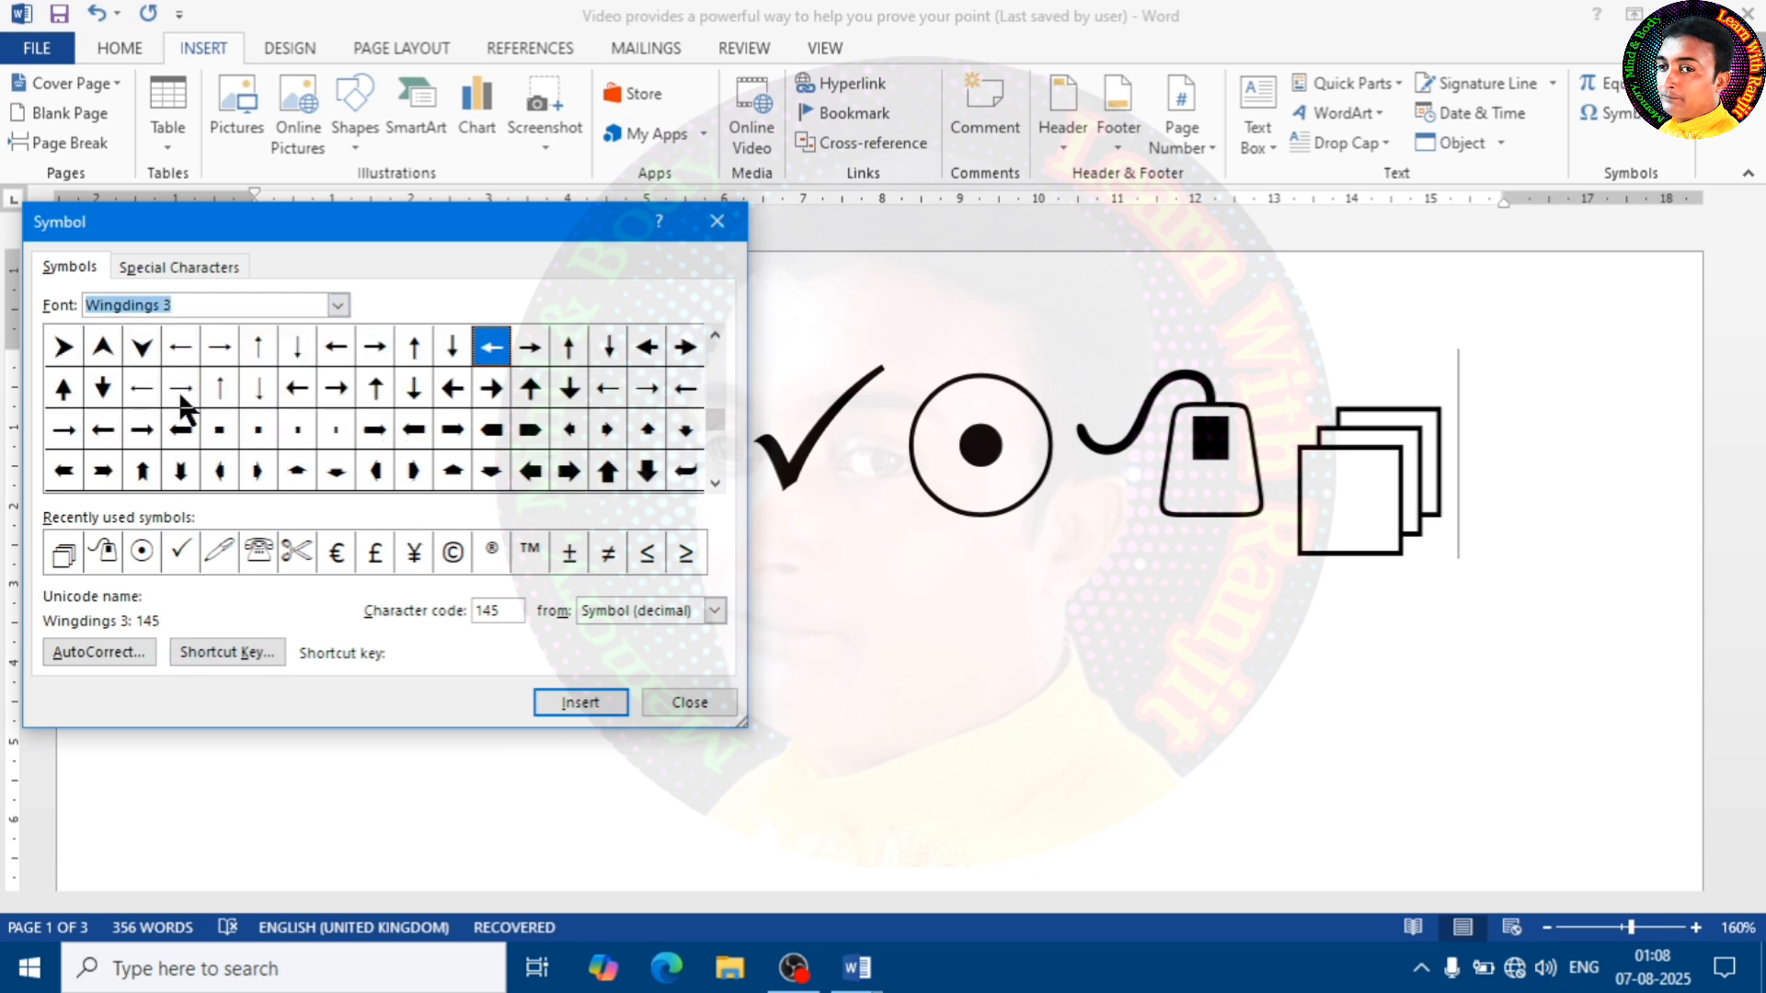
click(142, 349)
click(565, 703)
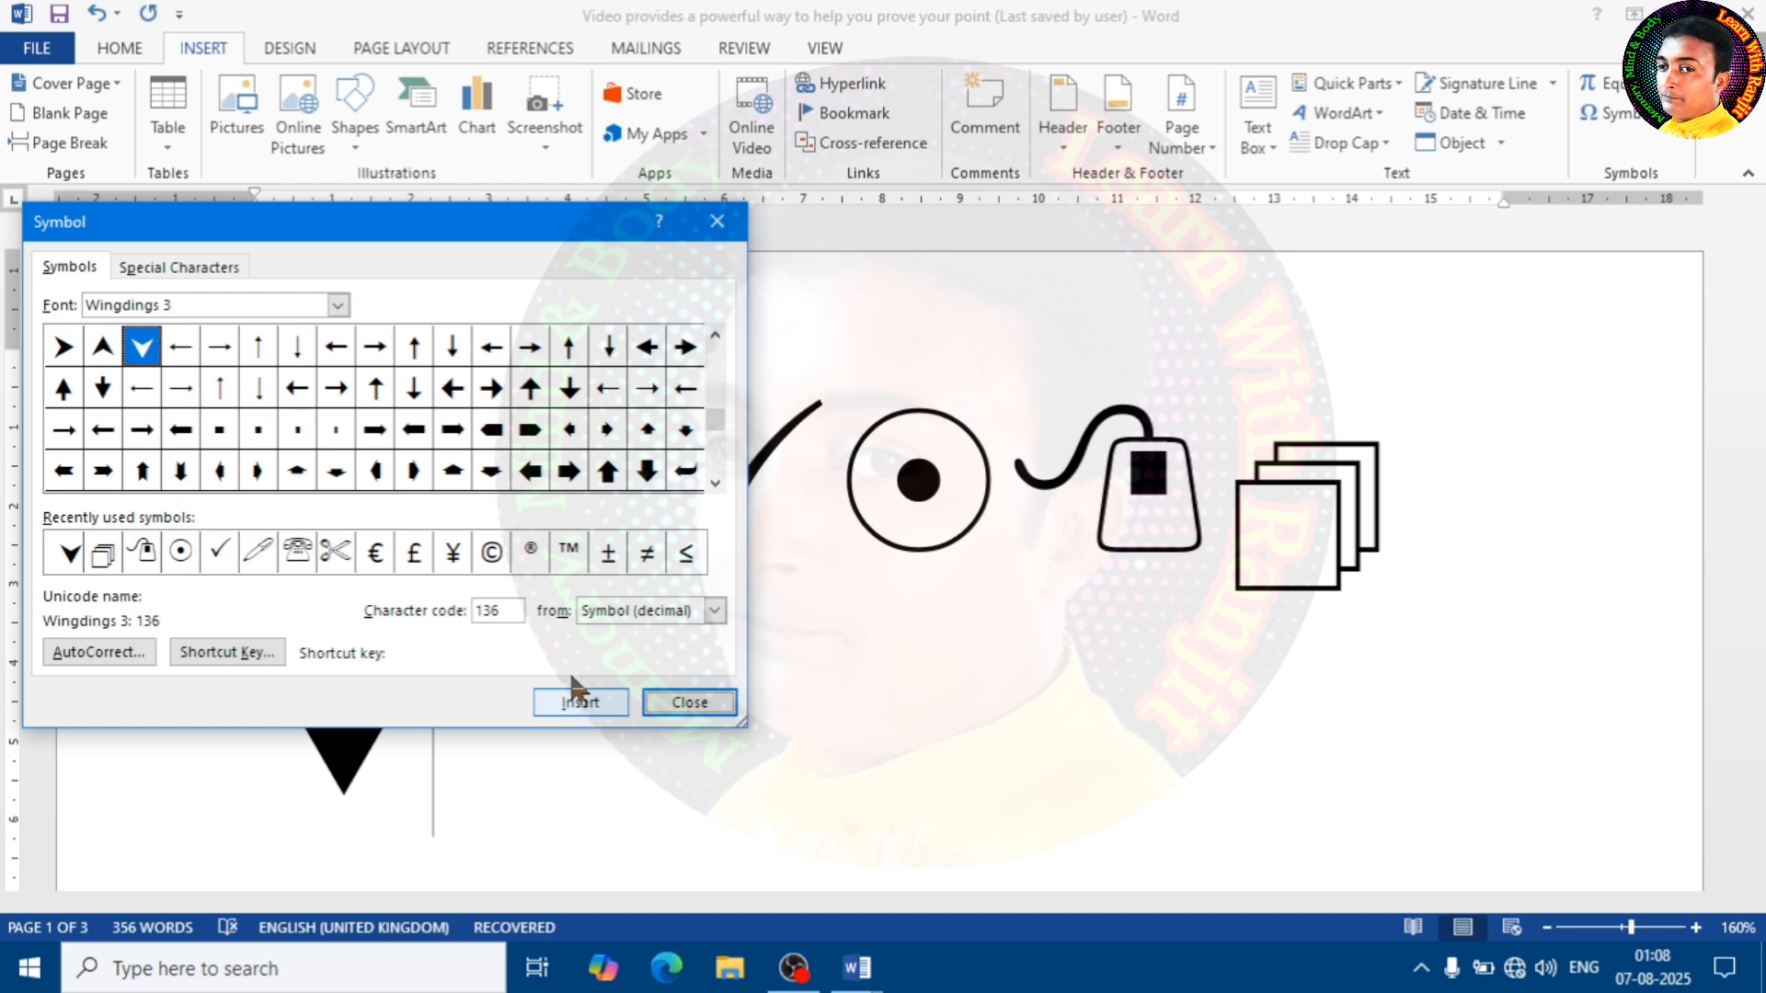
click(717, 223)
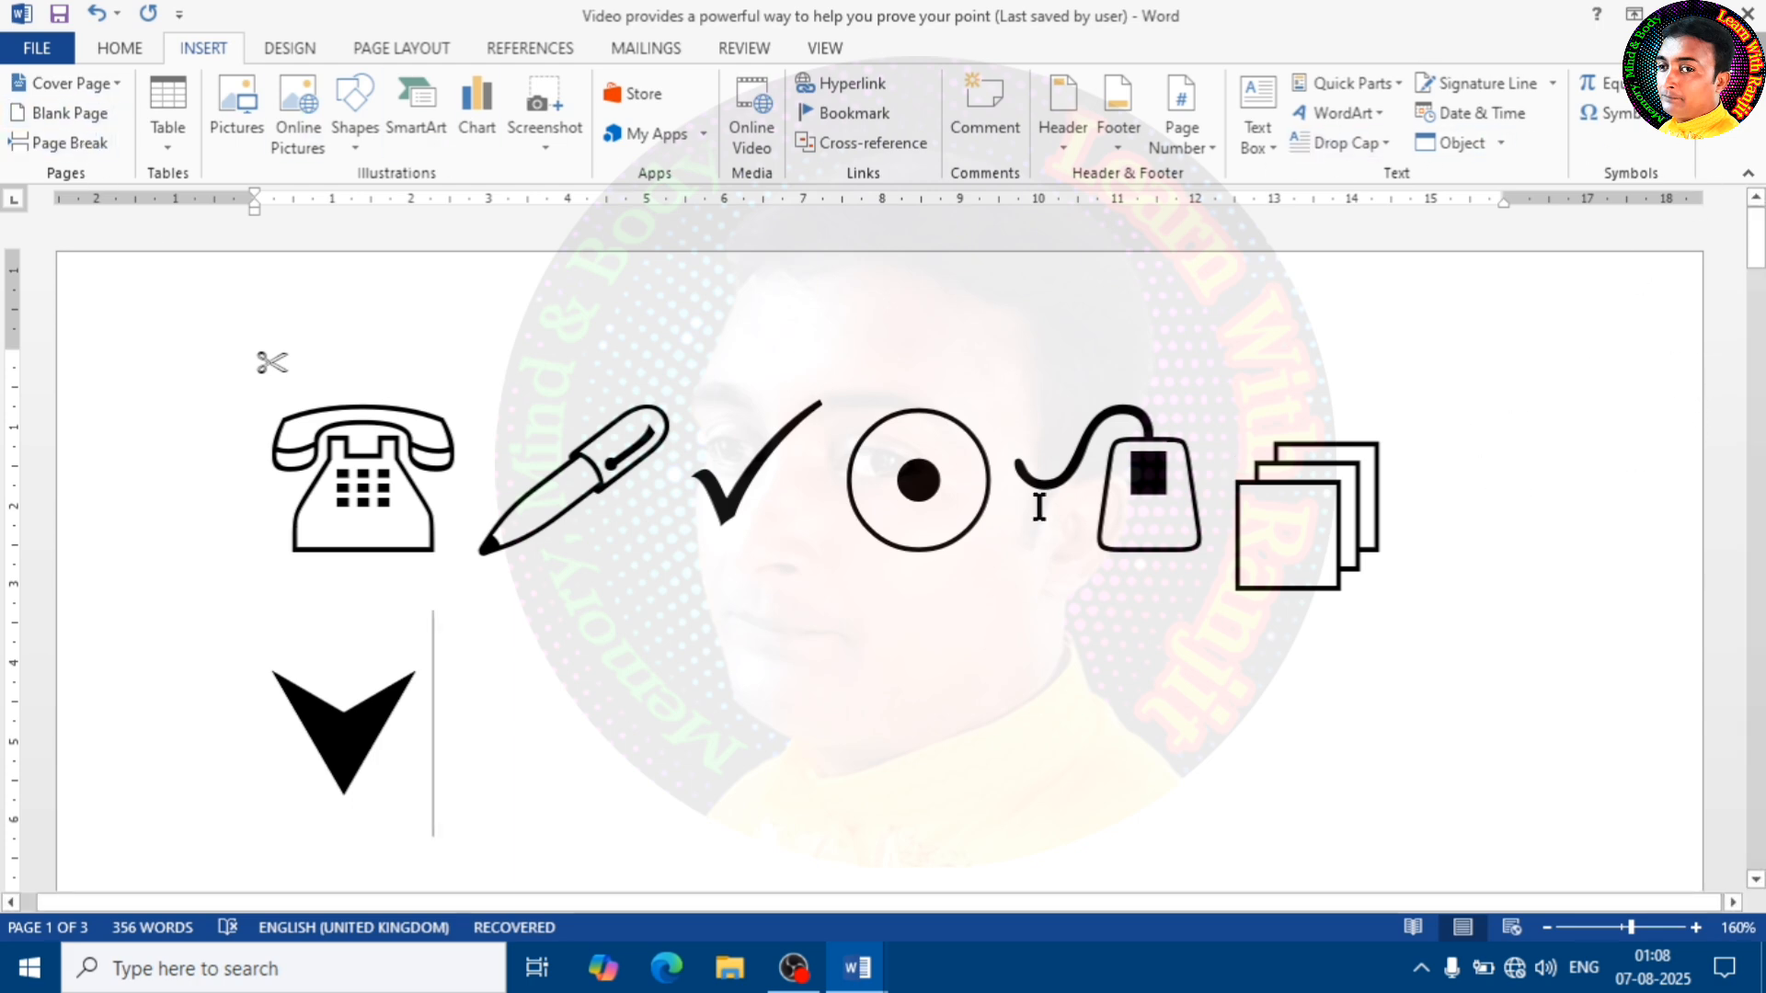
Delete all the large symbols after the scissors, from the arrowhead back to the telephone, leaving only the scissors
scroll(936, 505, down, 2)
scroll(936, 505, down, 2)
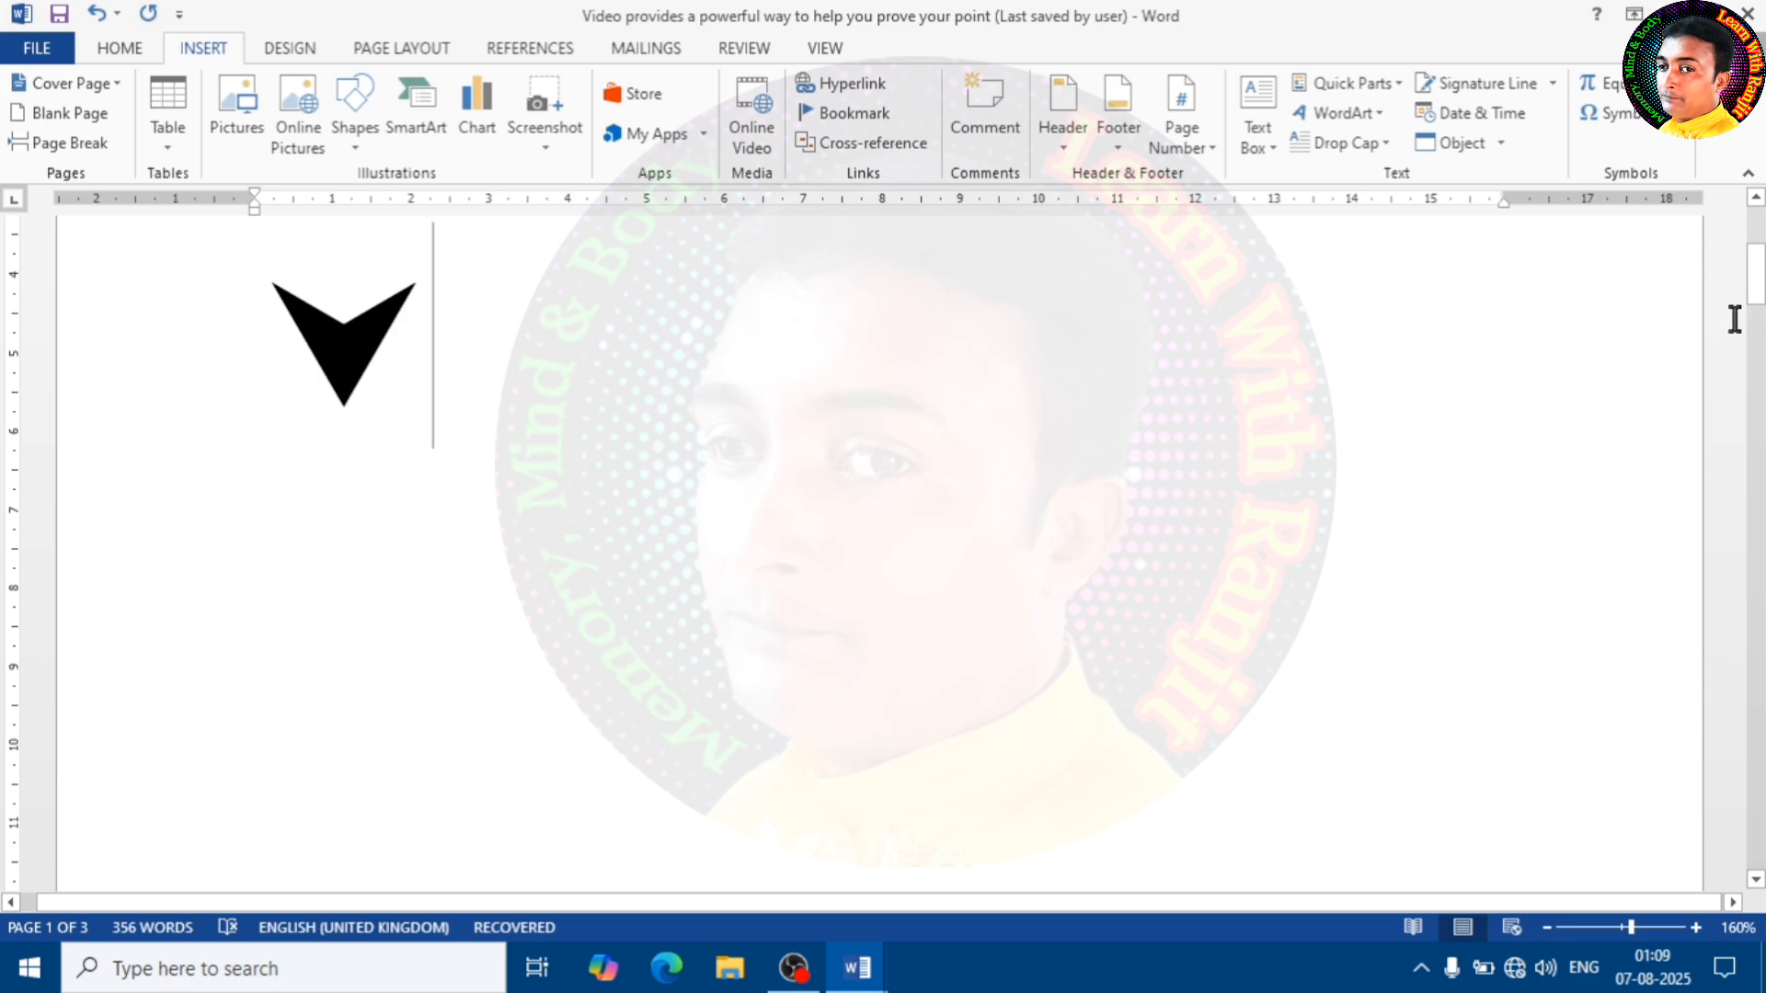
drag(1756, 294, 1756, 238)
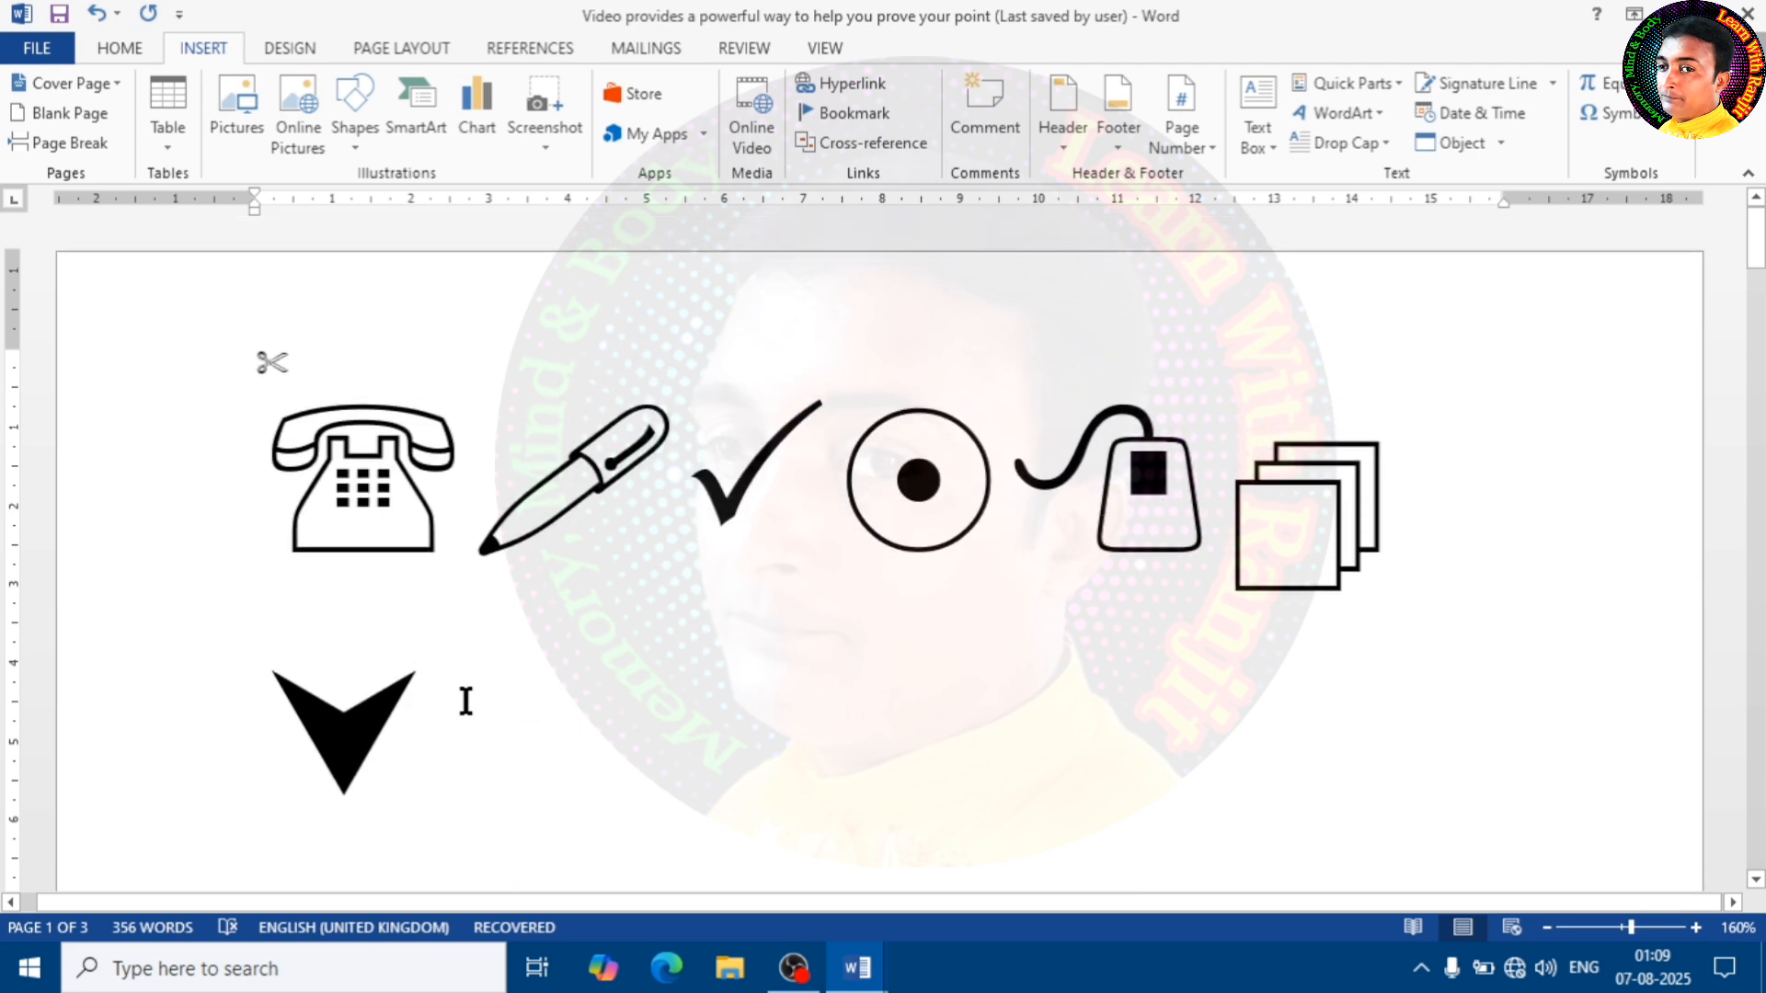
key(BackSpace)
key(BackSpace)
key(BackSpace)
key(BackSpace)
key(BackSpace)
key(BackSpace)
key(BackSpace)
key(BackSpace)
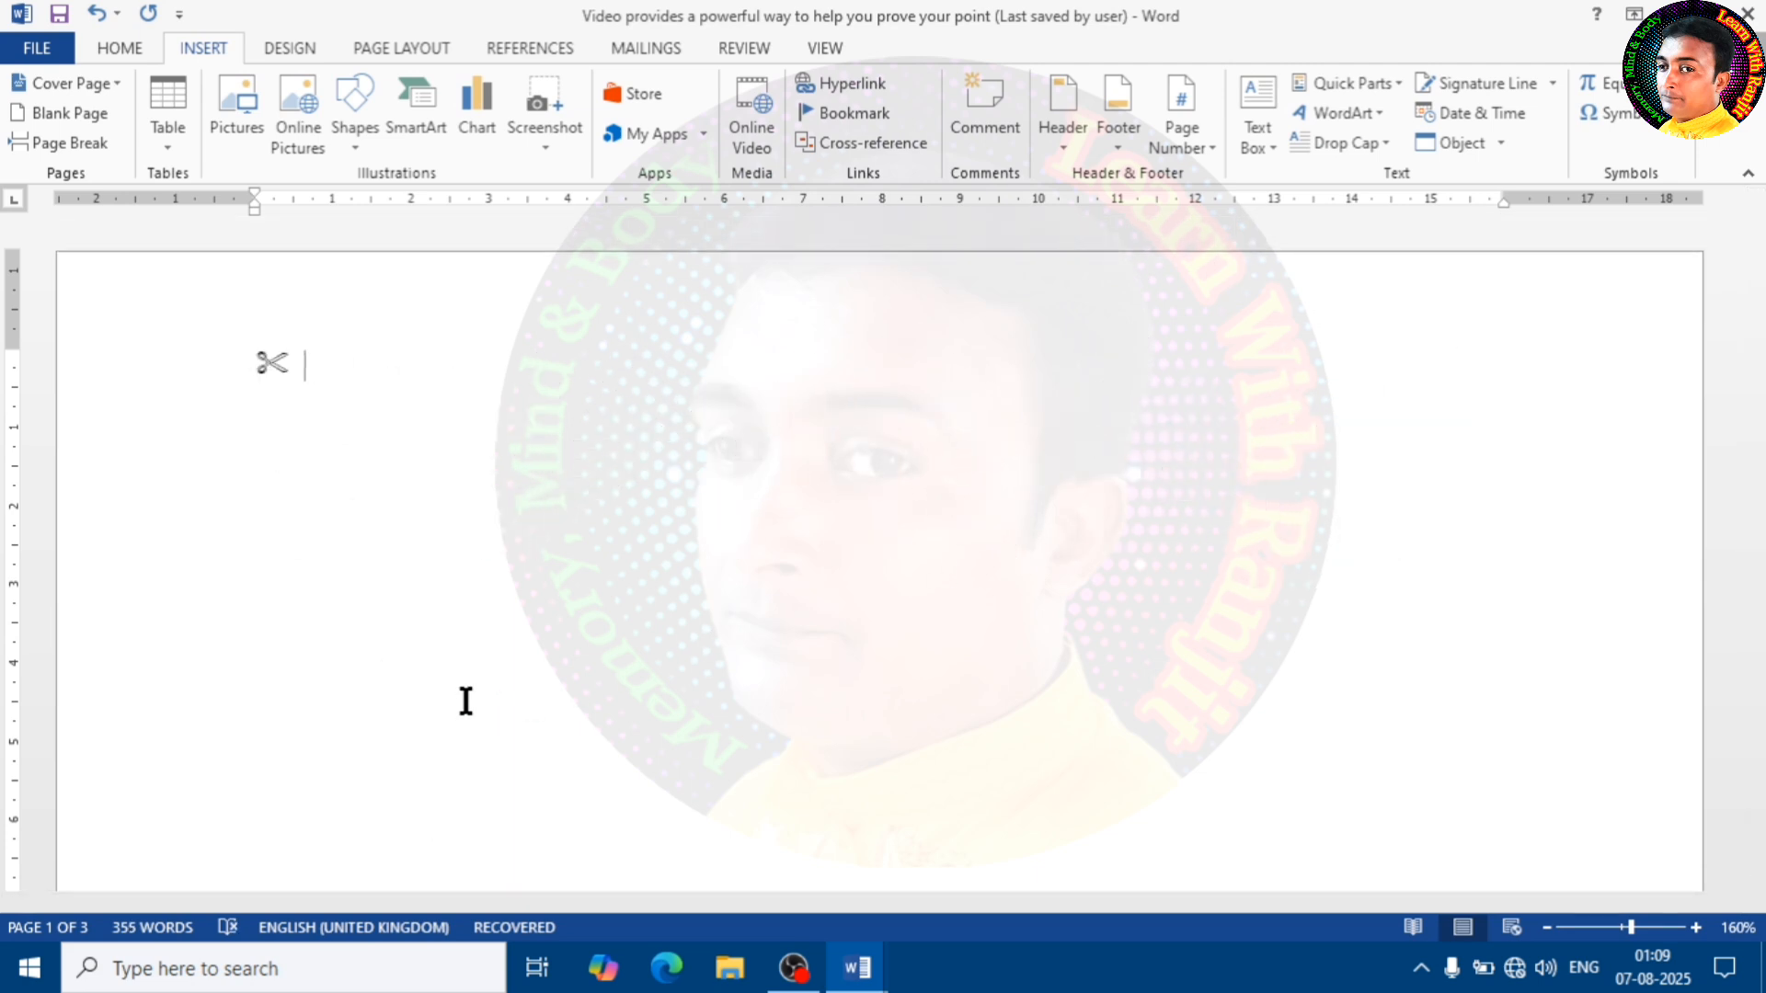
key(BackSpace)
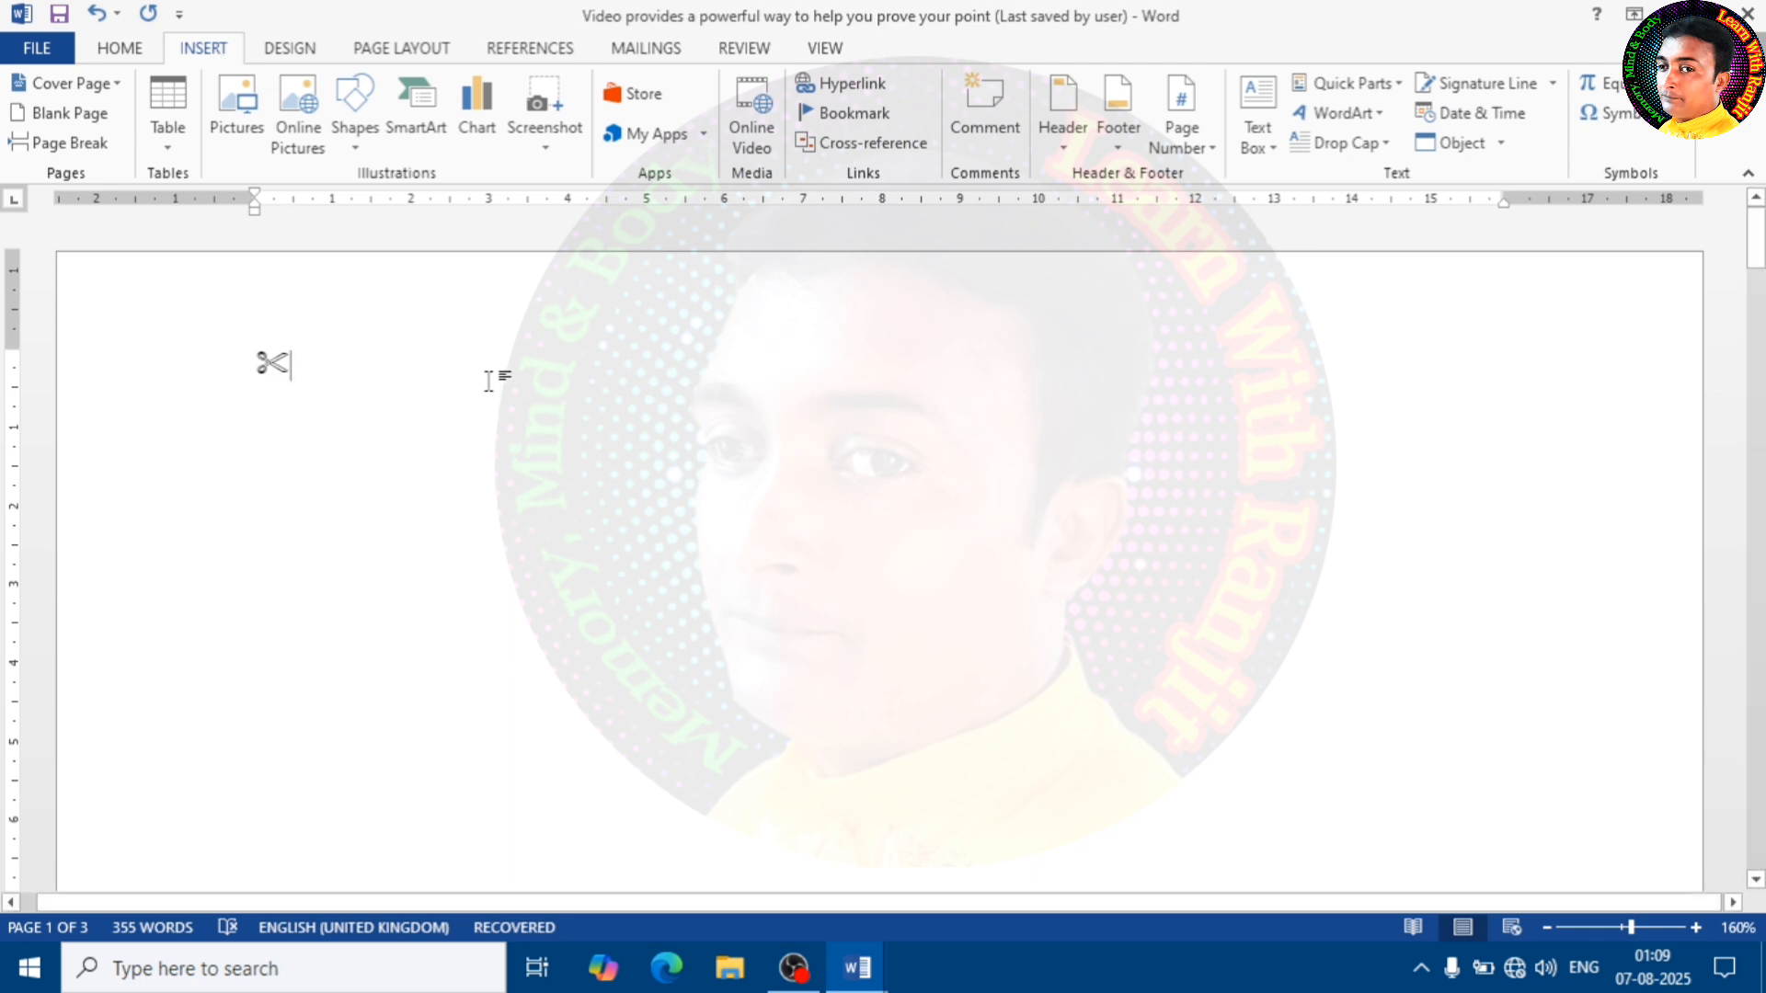
Display the document design options
click(285, 46)
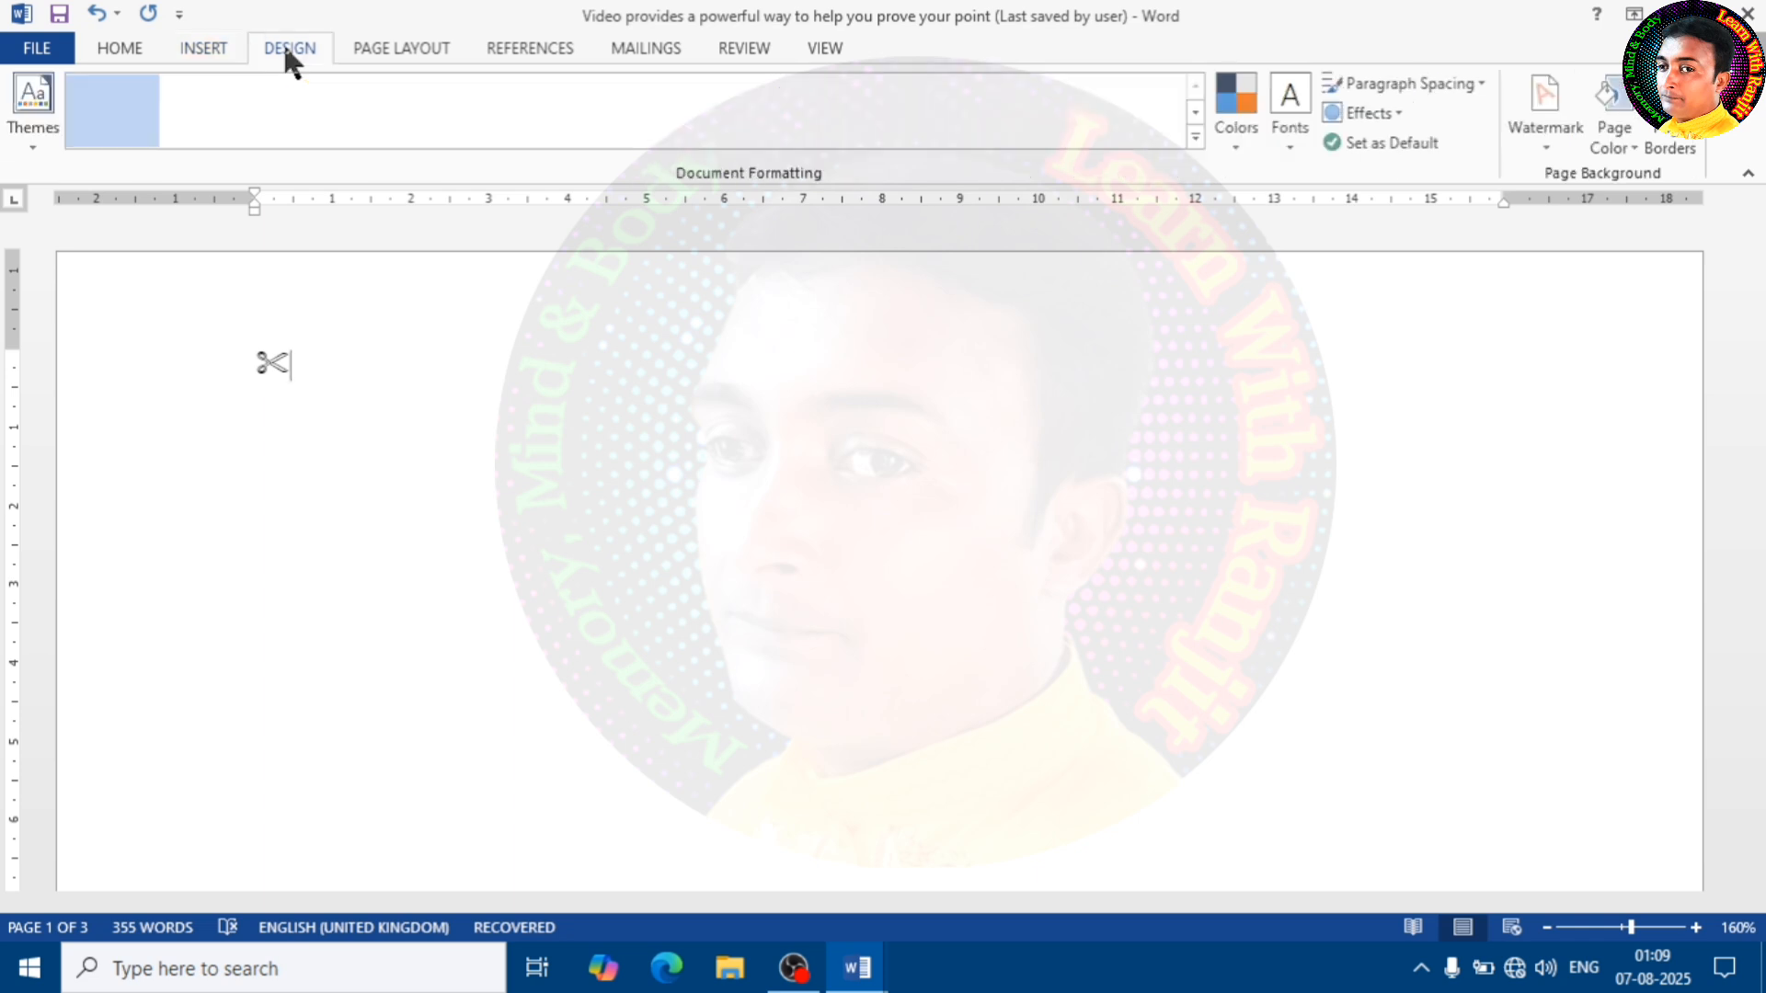